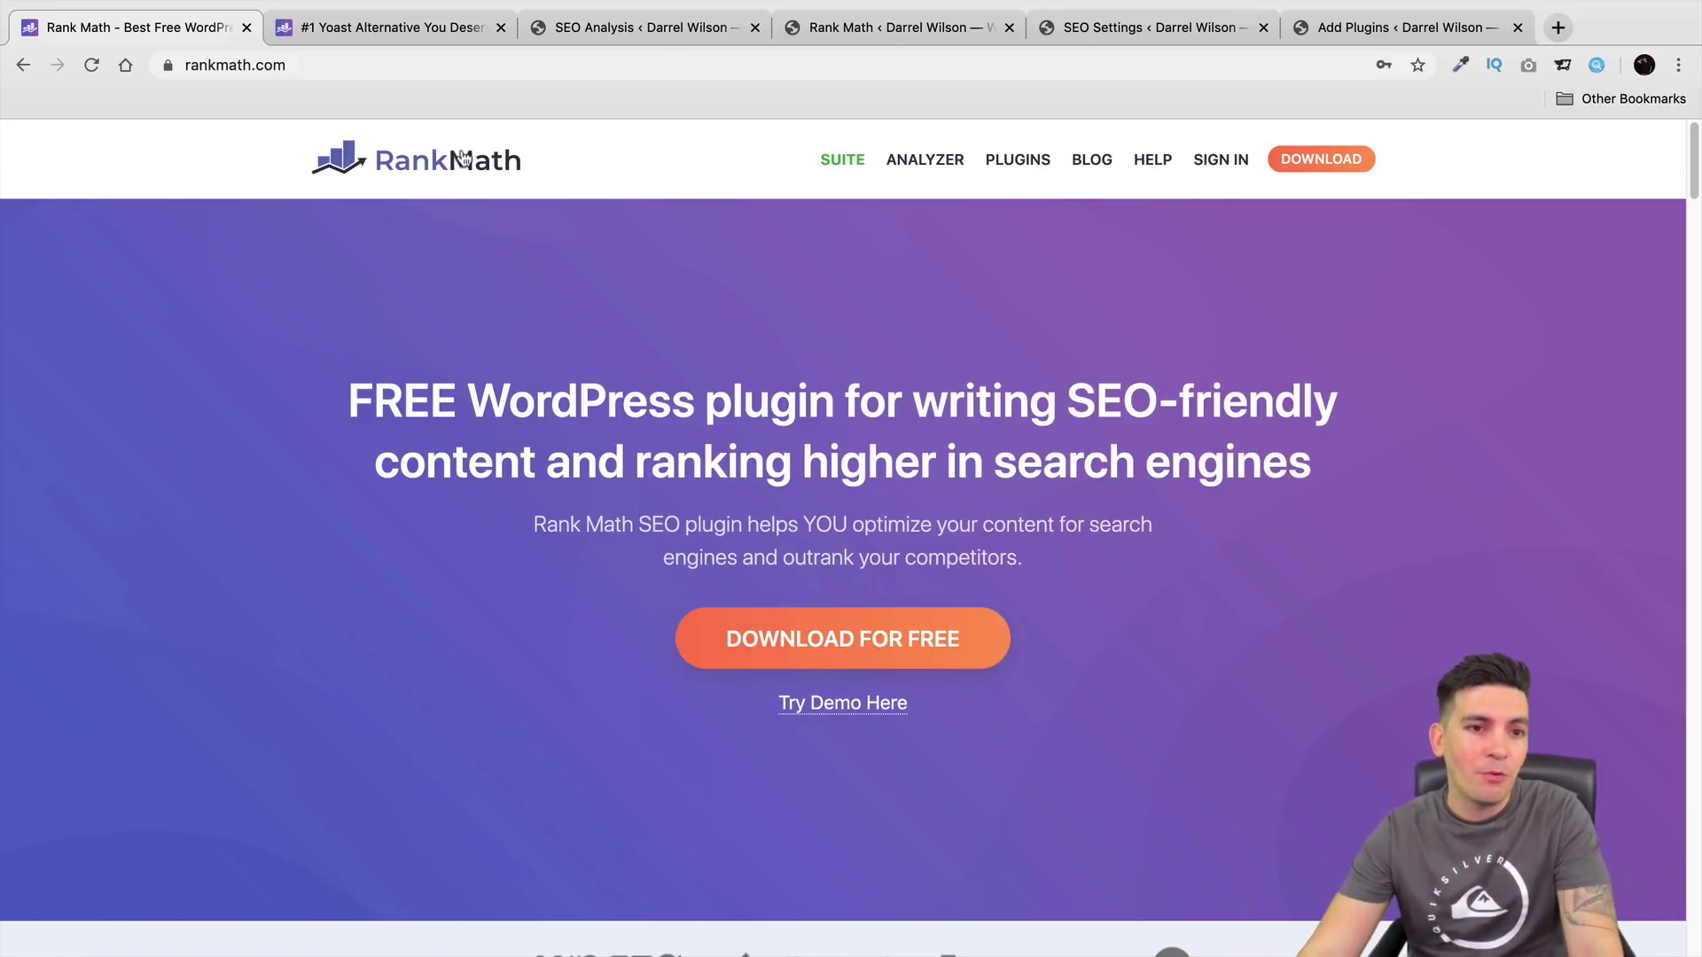
Step: Examine the Rank Math page on replacing Yoast, from the plugin size overview to the first rows of the feature comparison table
{"action": "left_click", "coordinate": [408, 34]}
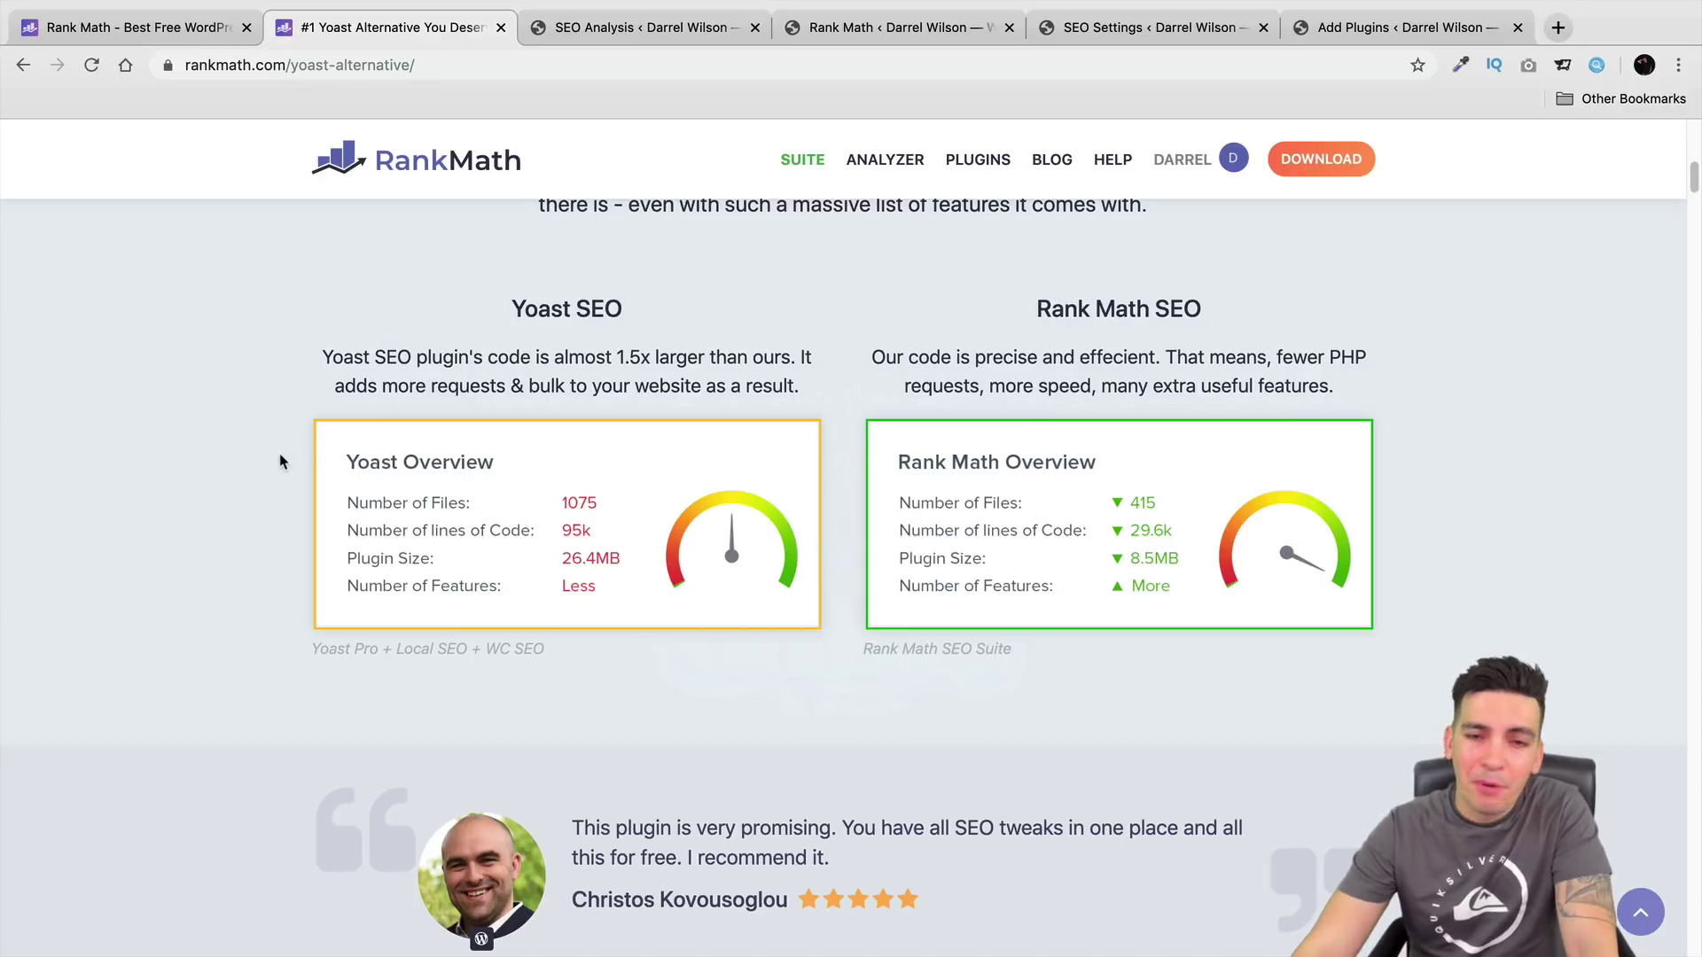
{"action": "scroll", "coordinate": [280, 454], "scroll_direction": "down", "scroll_amount": 10}
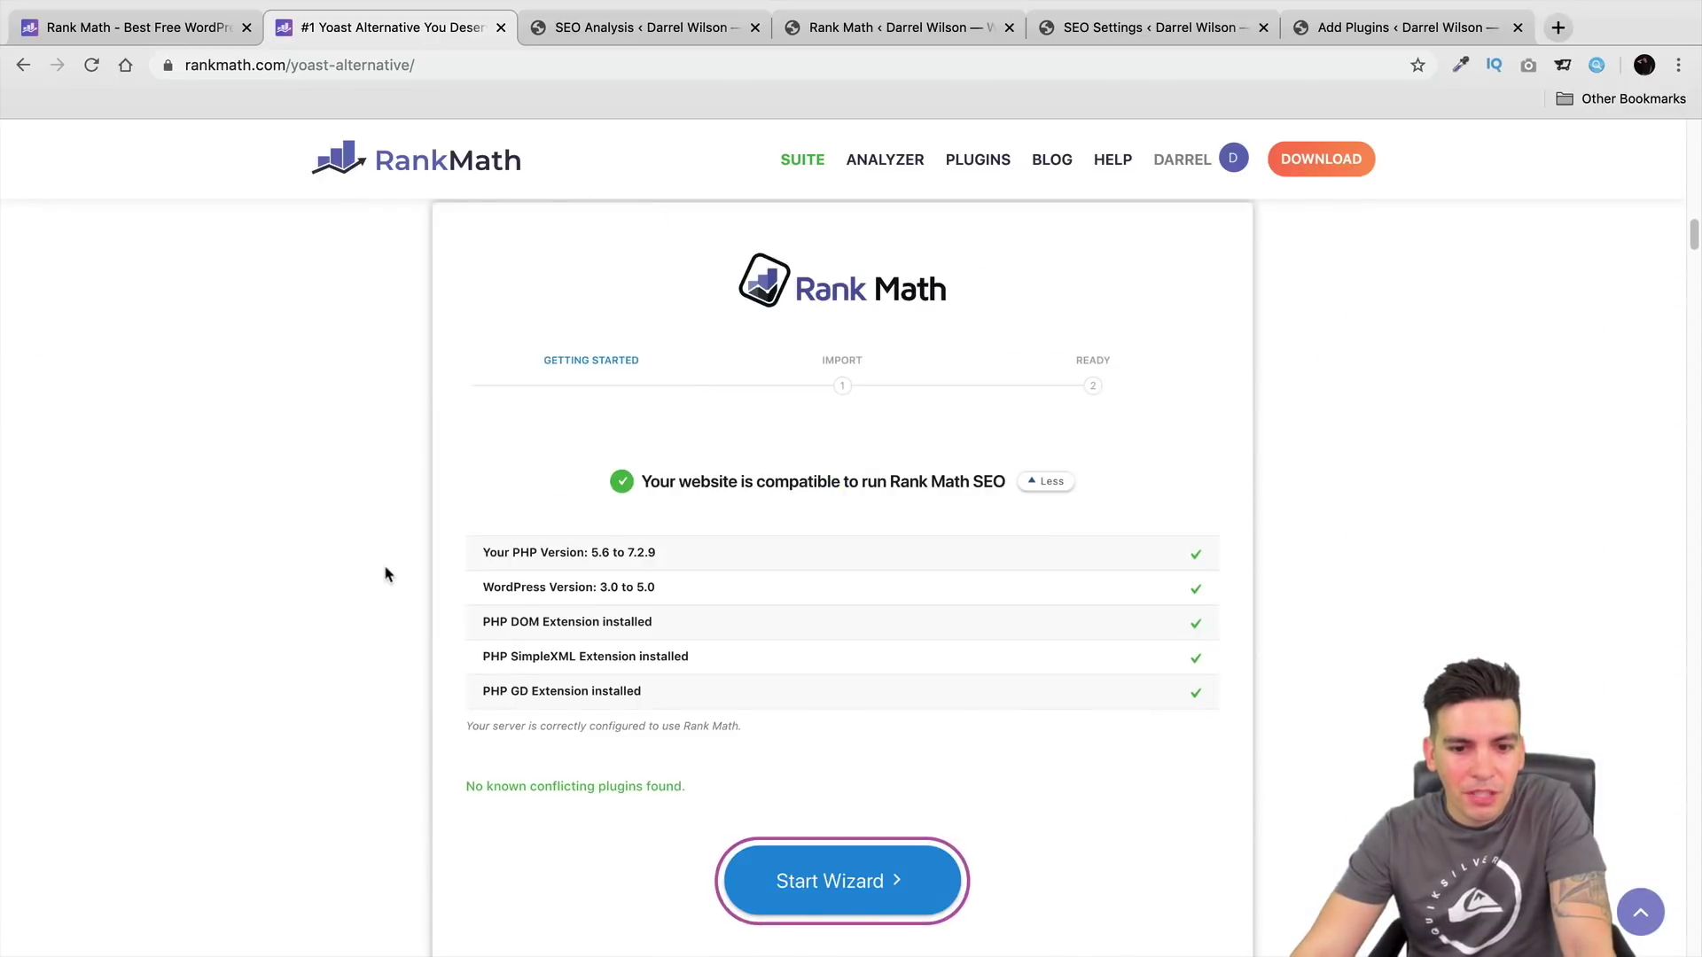
{"action": "scroll", "coordinate": [385, 575], "scroll_direction": "down", "scroll_amount": 15}
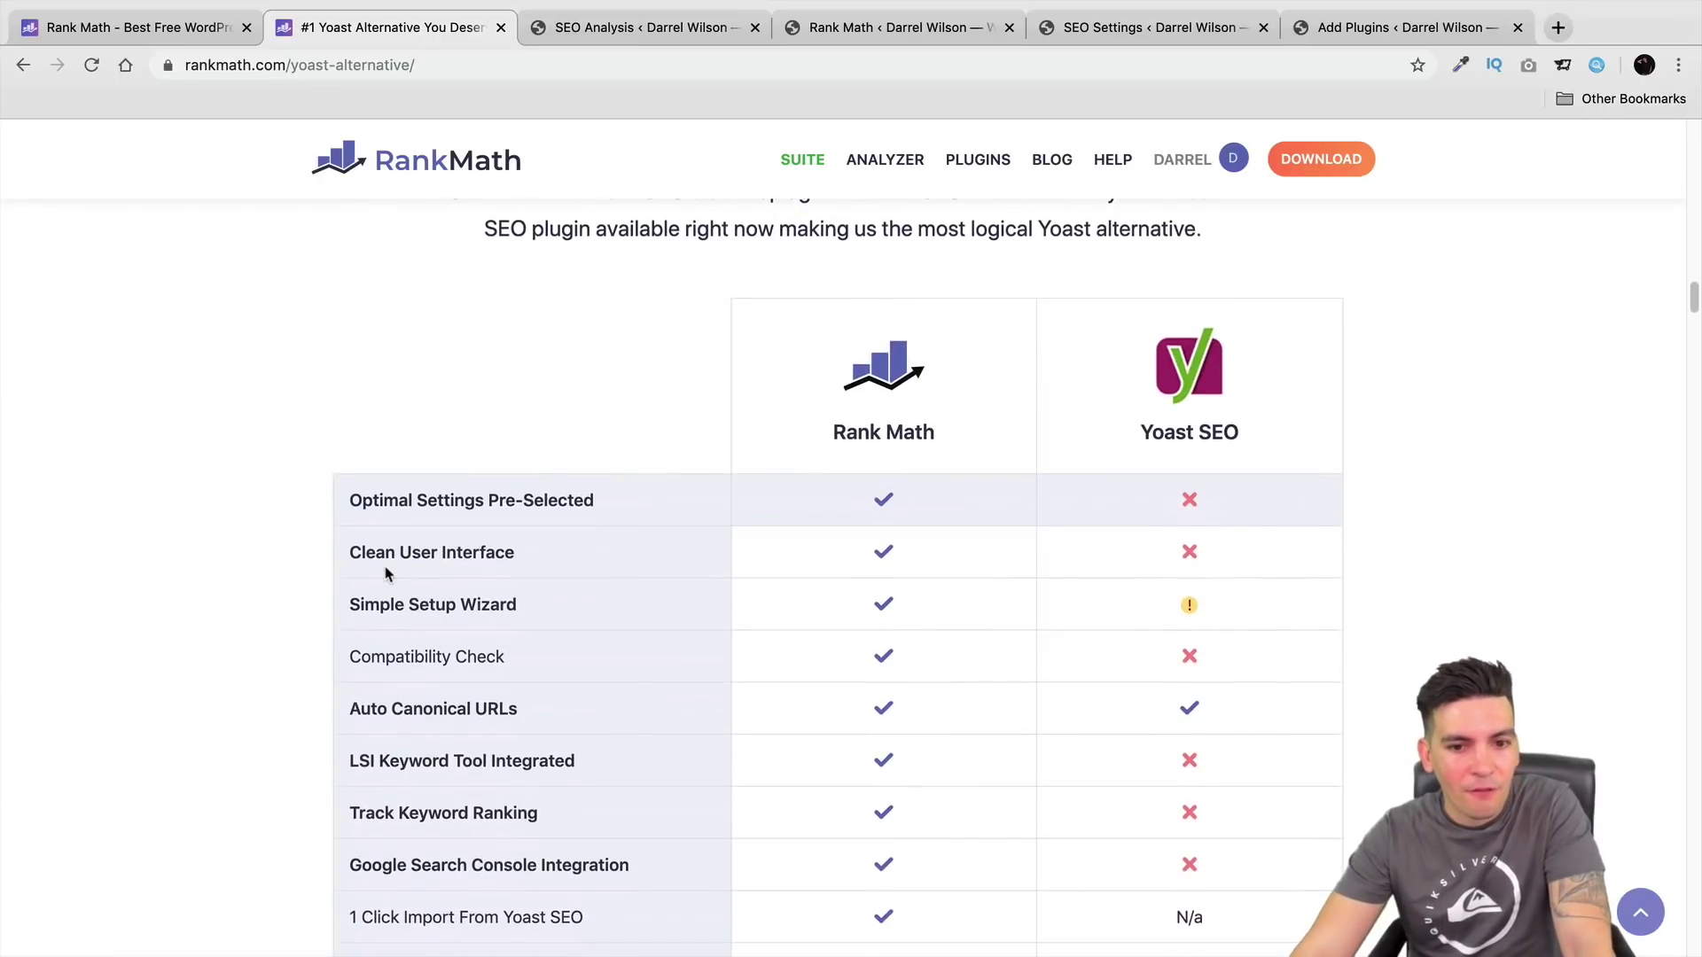
{"action": "scroll", "coordinate": [386, 575], "scroll_direction": "down", "scroll_amount": 2}
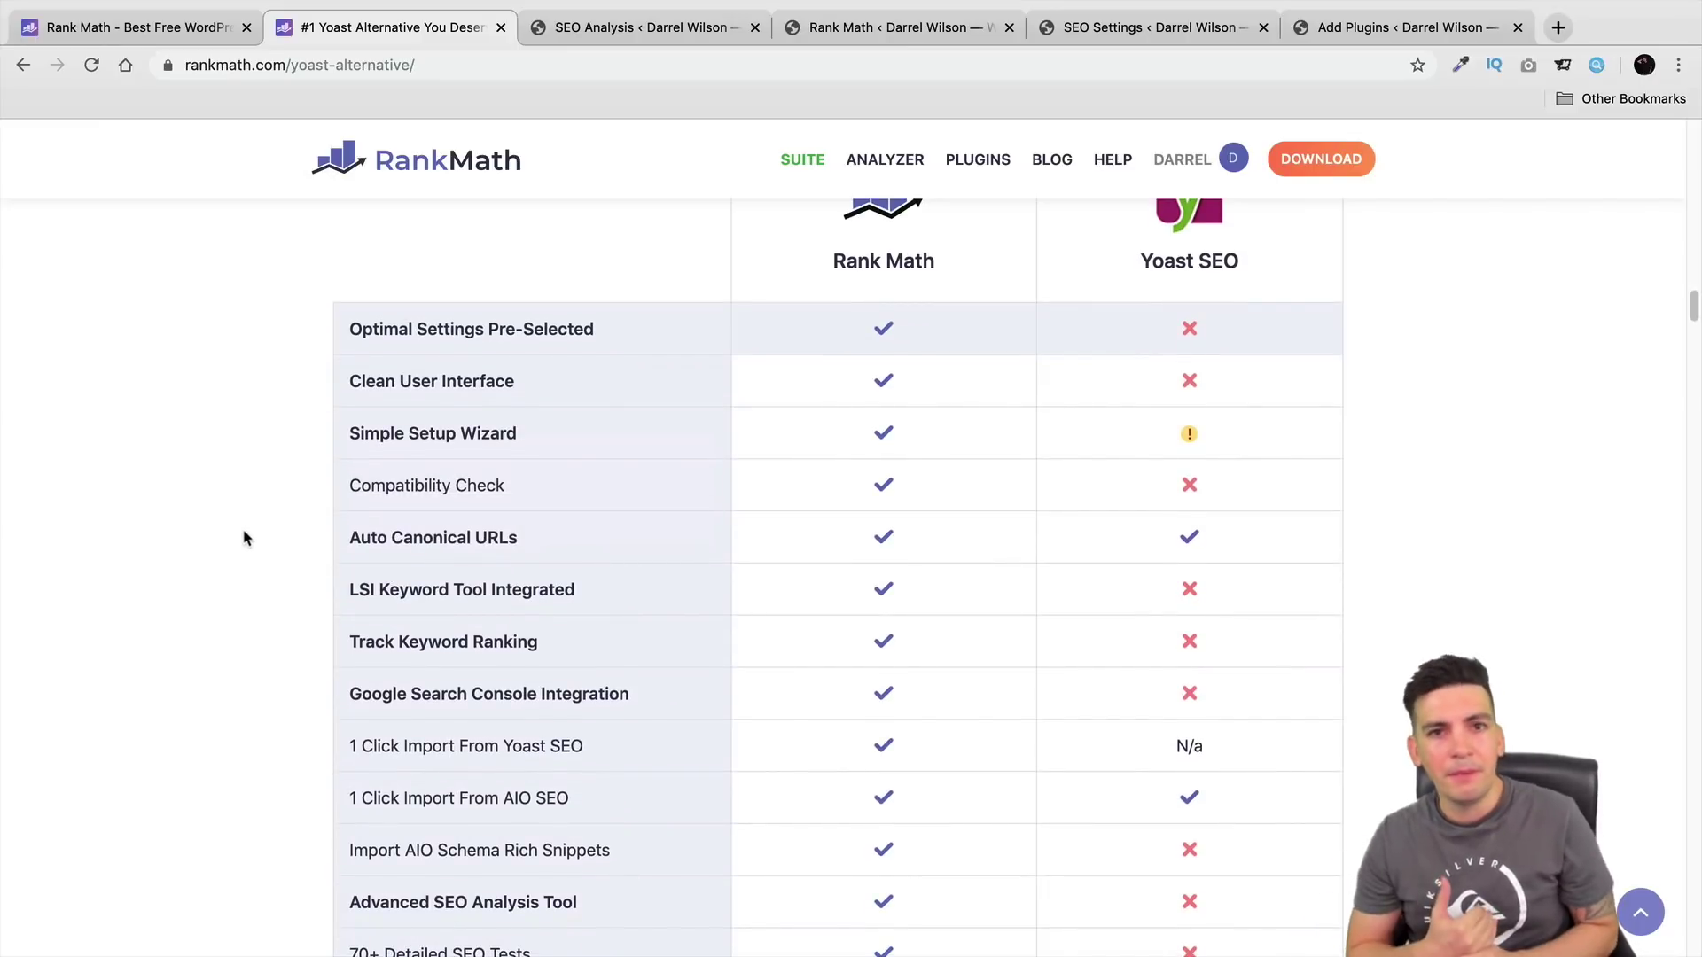
{"action": "scroll", "coordinate": [296, 589], "scroll_direction": "down", "scroll_amount": 2}
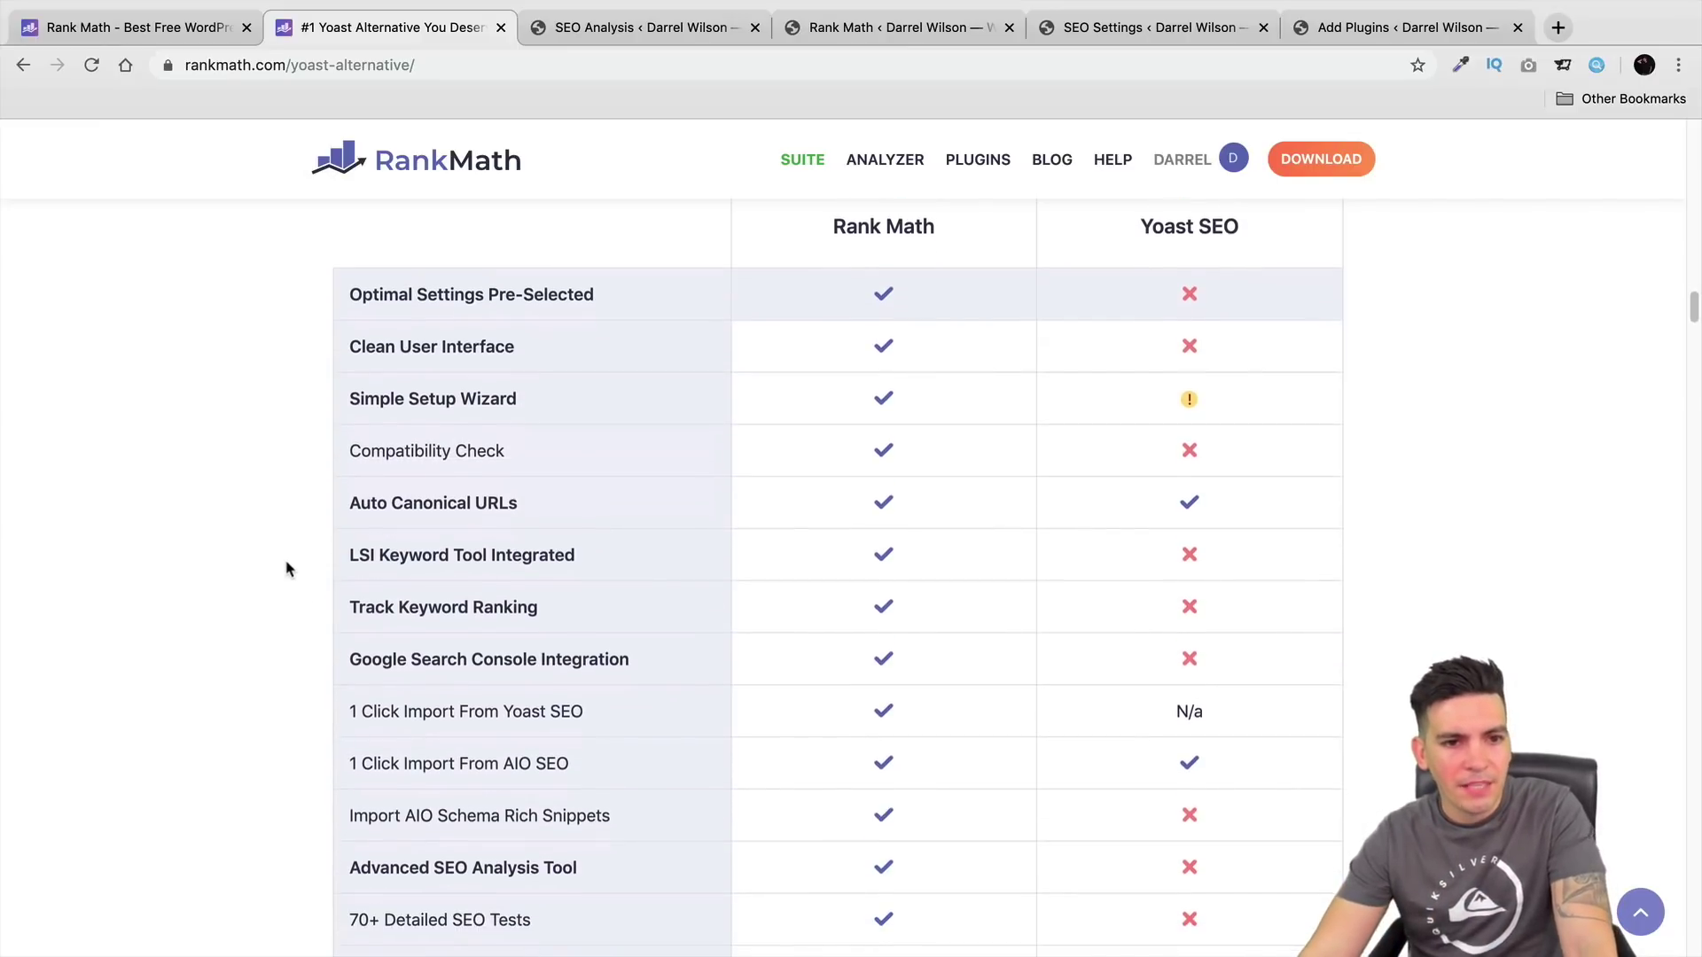
{"action": "scroll", "coordinate": [285, 568], "scroll_direction": "down", "scroll_amount": 1}
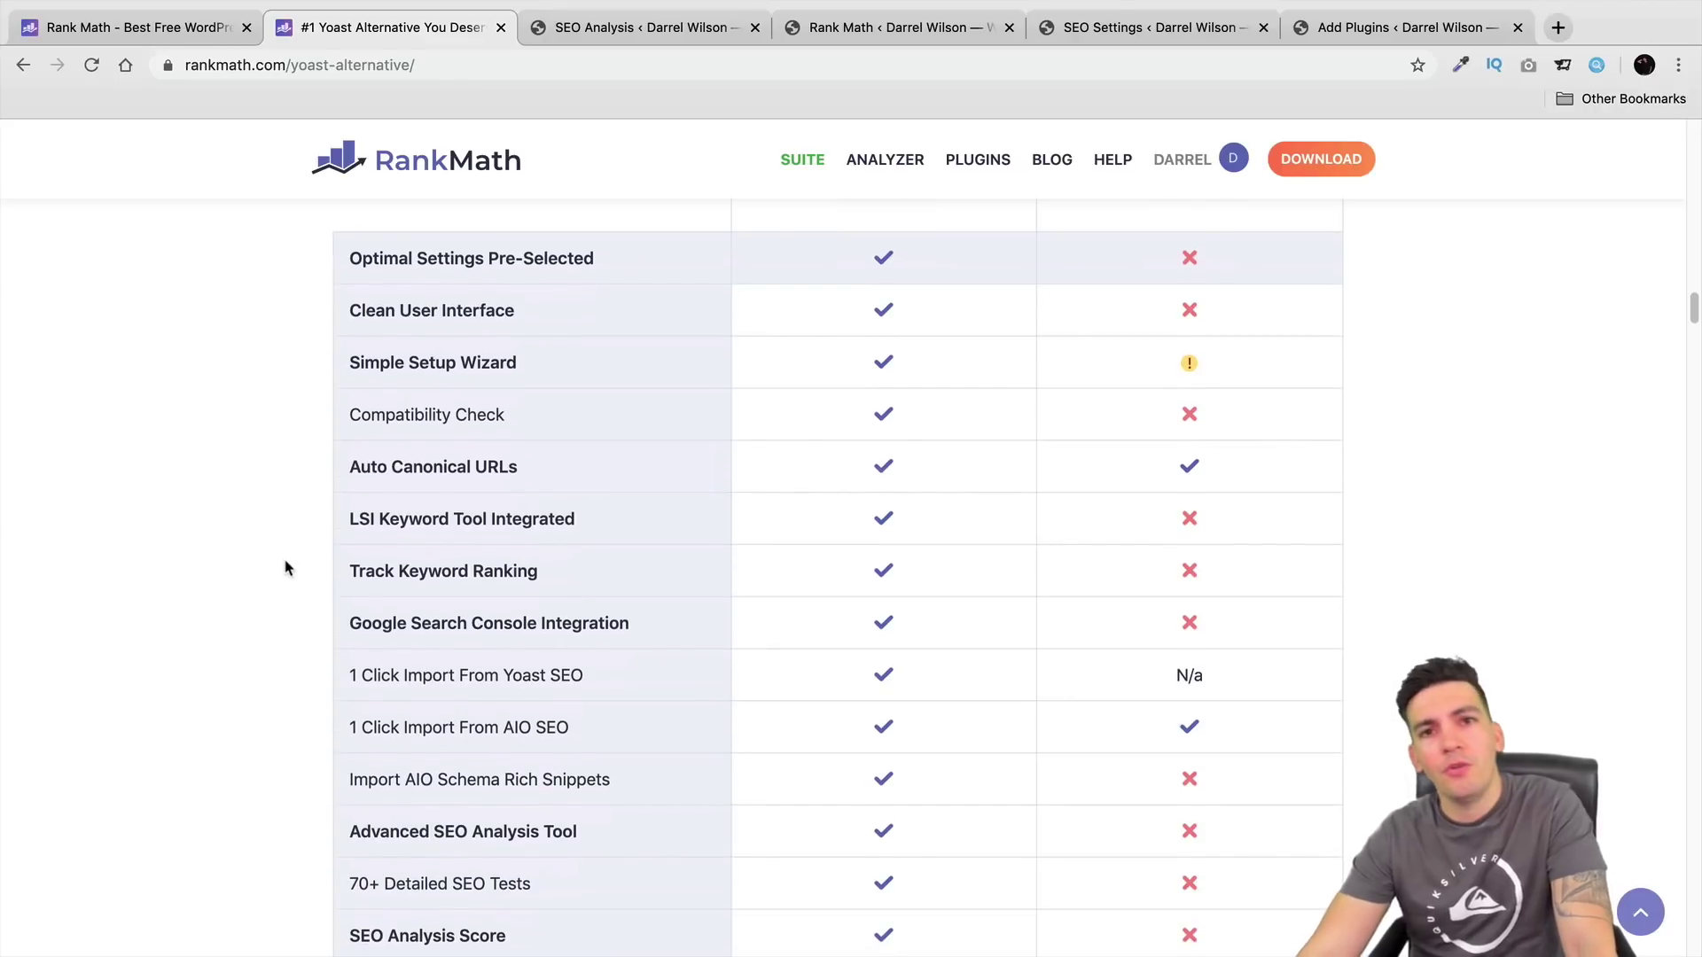
{"action": "scroll", "coordinate": [285, 568], "scroll_direction": "down", "scroll_amount": 1}
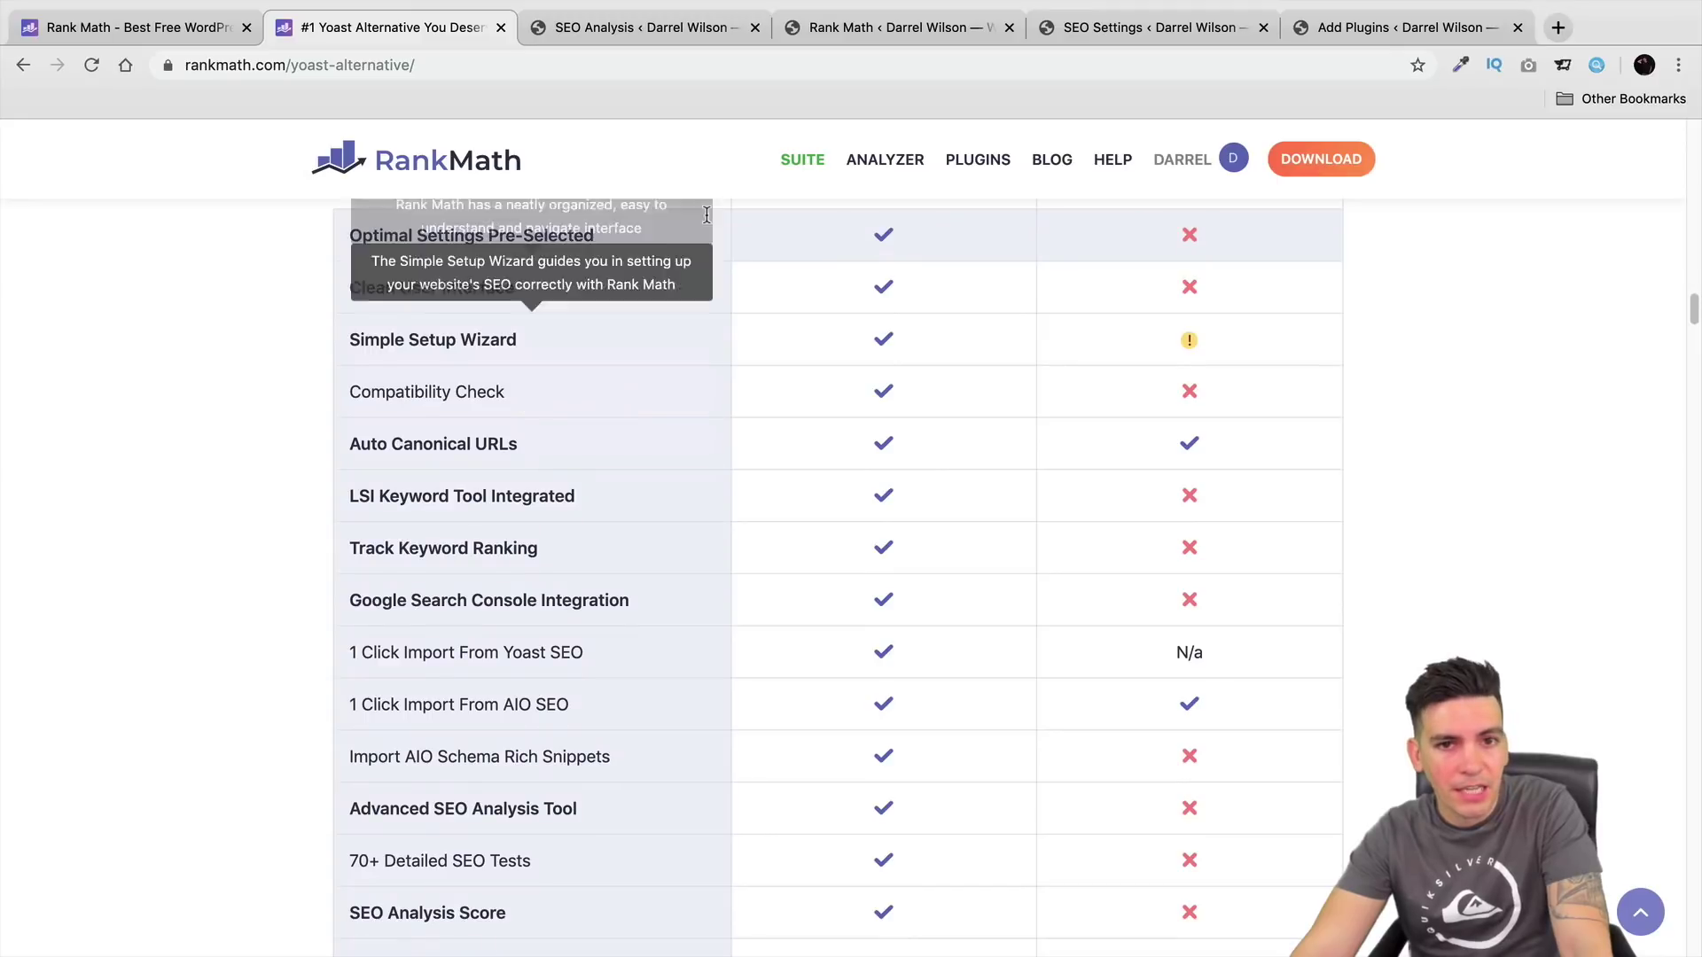
Step: Glance at the site's SEO Analysis page, and read the comparison table rows on SEO analysis and Automated Image SEO
{"action": "left_click", "coordinate": [741, 34]}
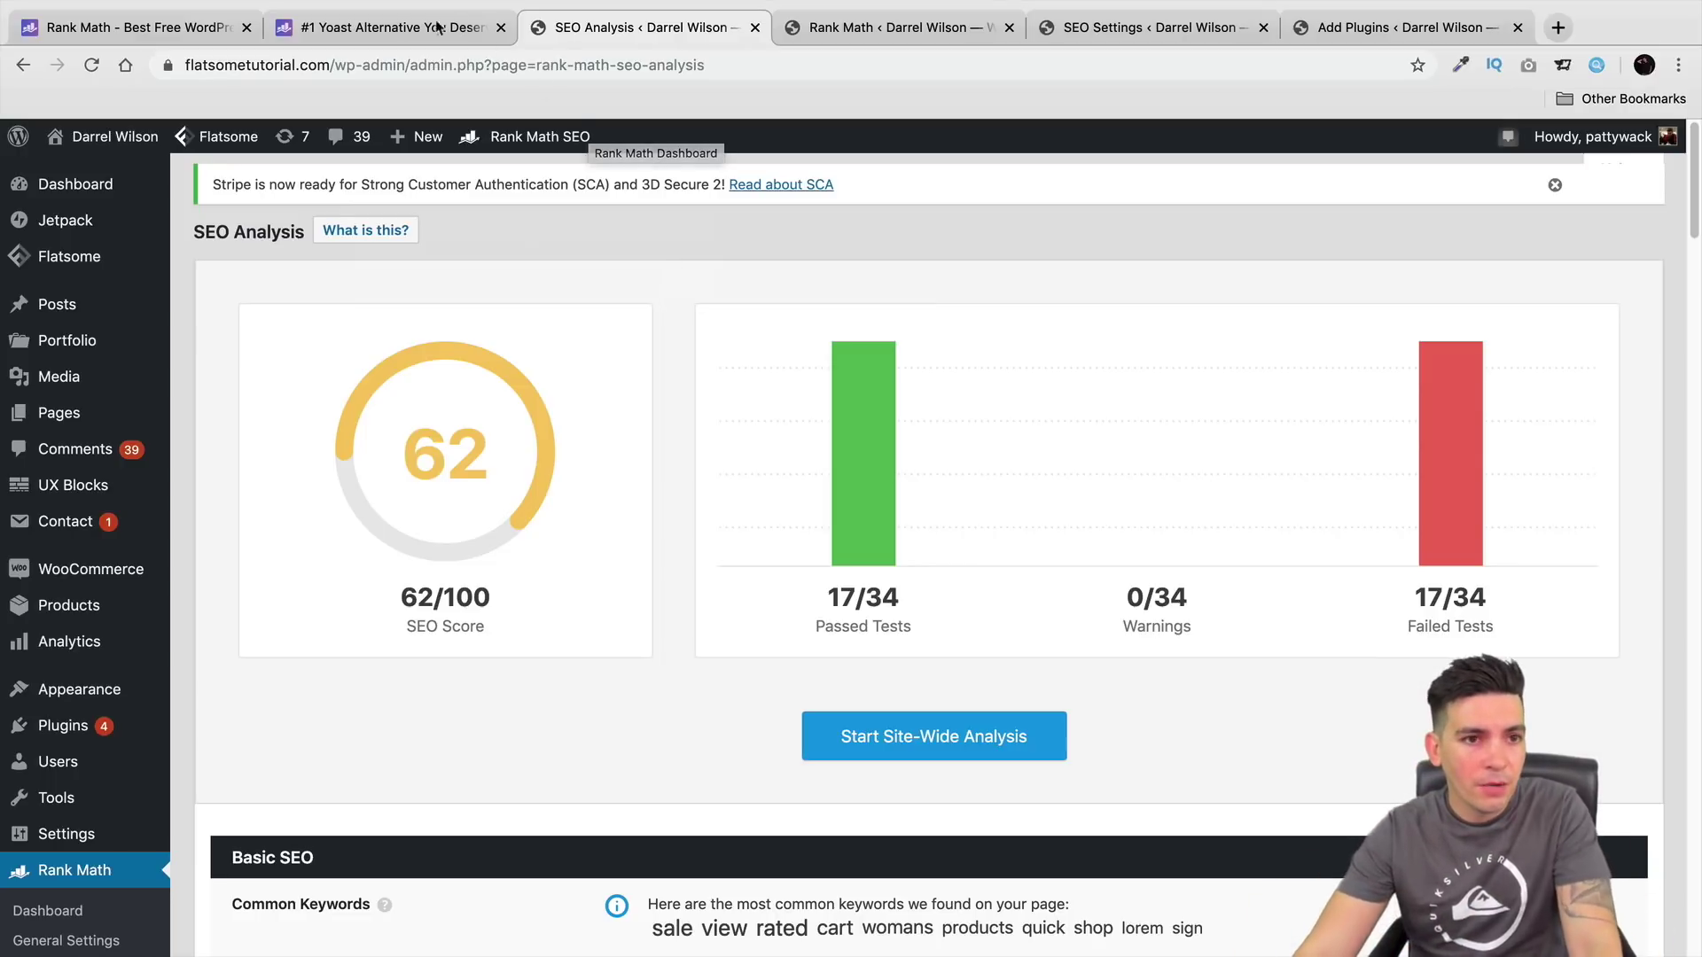
{"action": "left_click", "coordinate": [408, 28]}
{"action": "scroll", "coordinate": [213, 608], "scroll_direction": "down", "scroll_amount": 5}
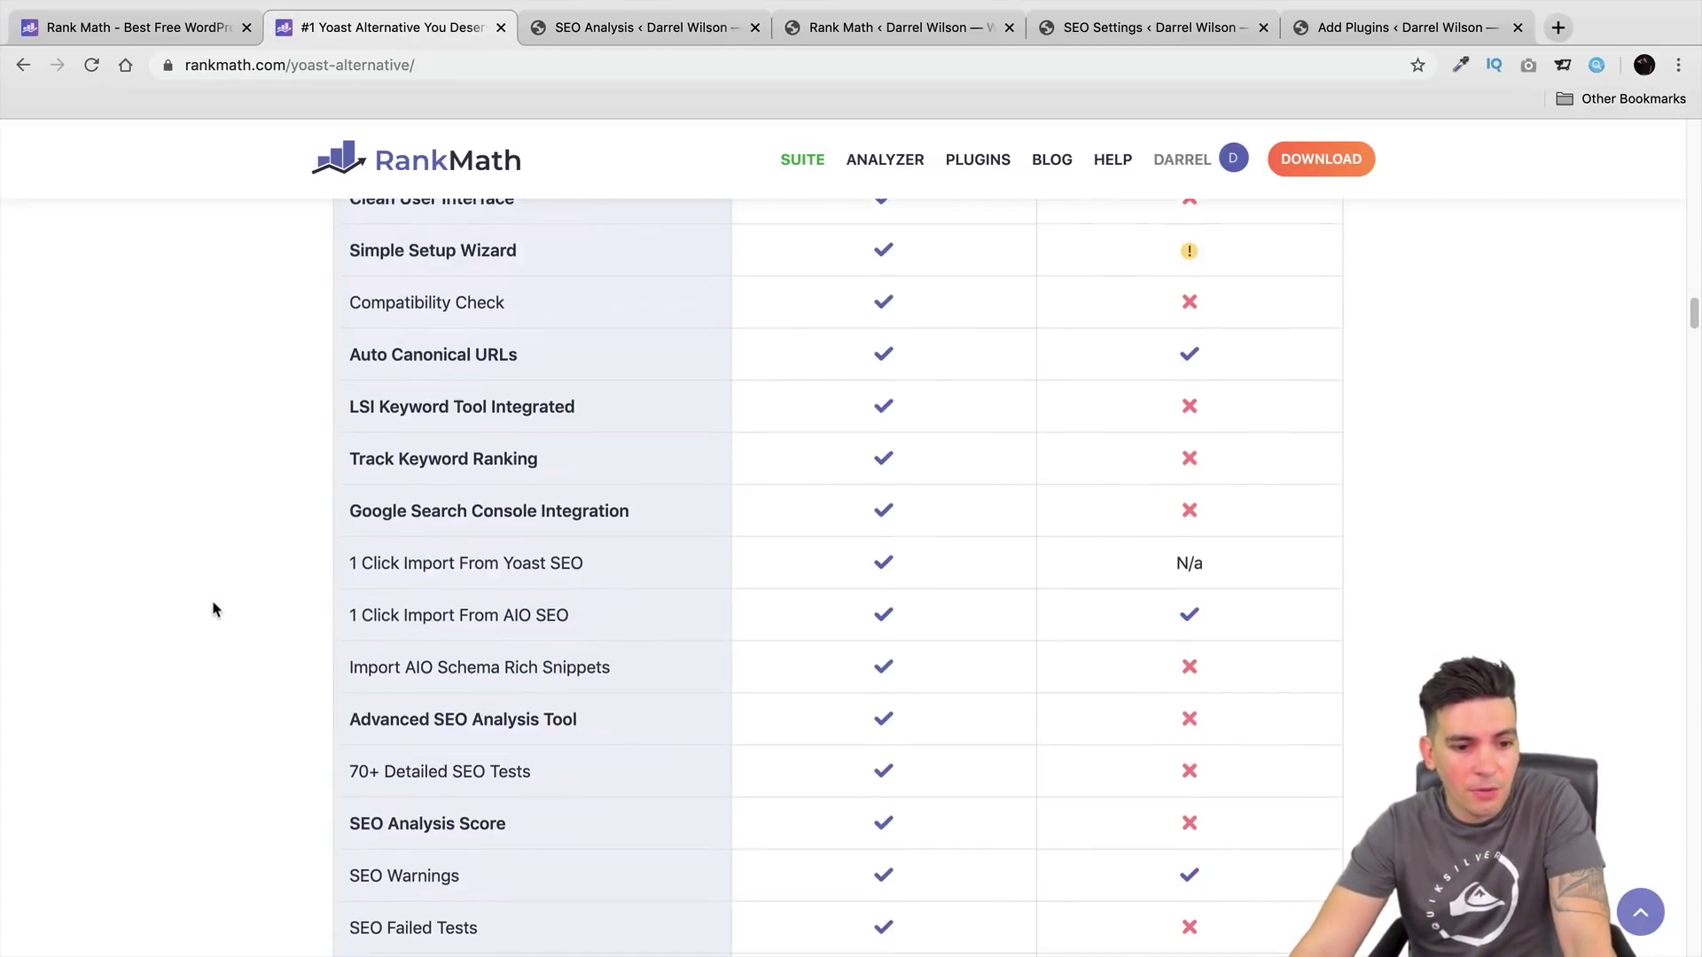
{"action": "scroll", "coordinate": [213, 615], "scroll_direction": "down", "scroll_amount": 3}
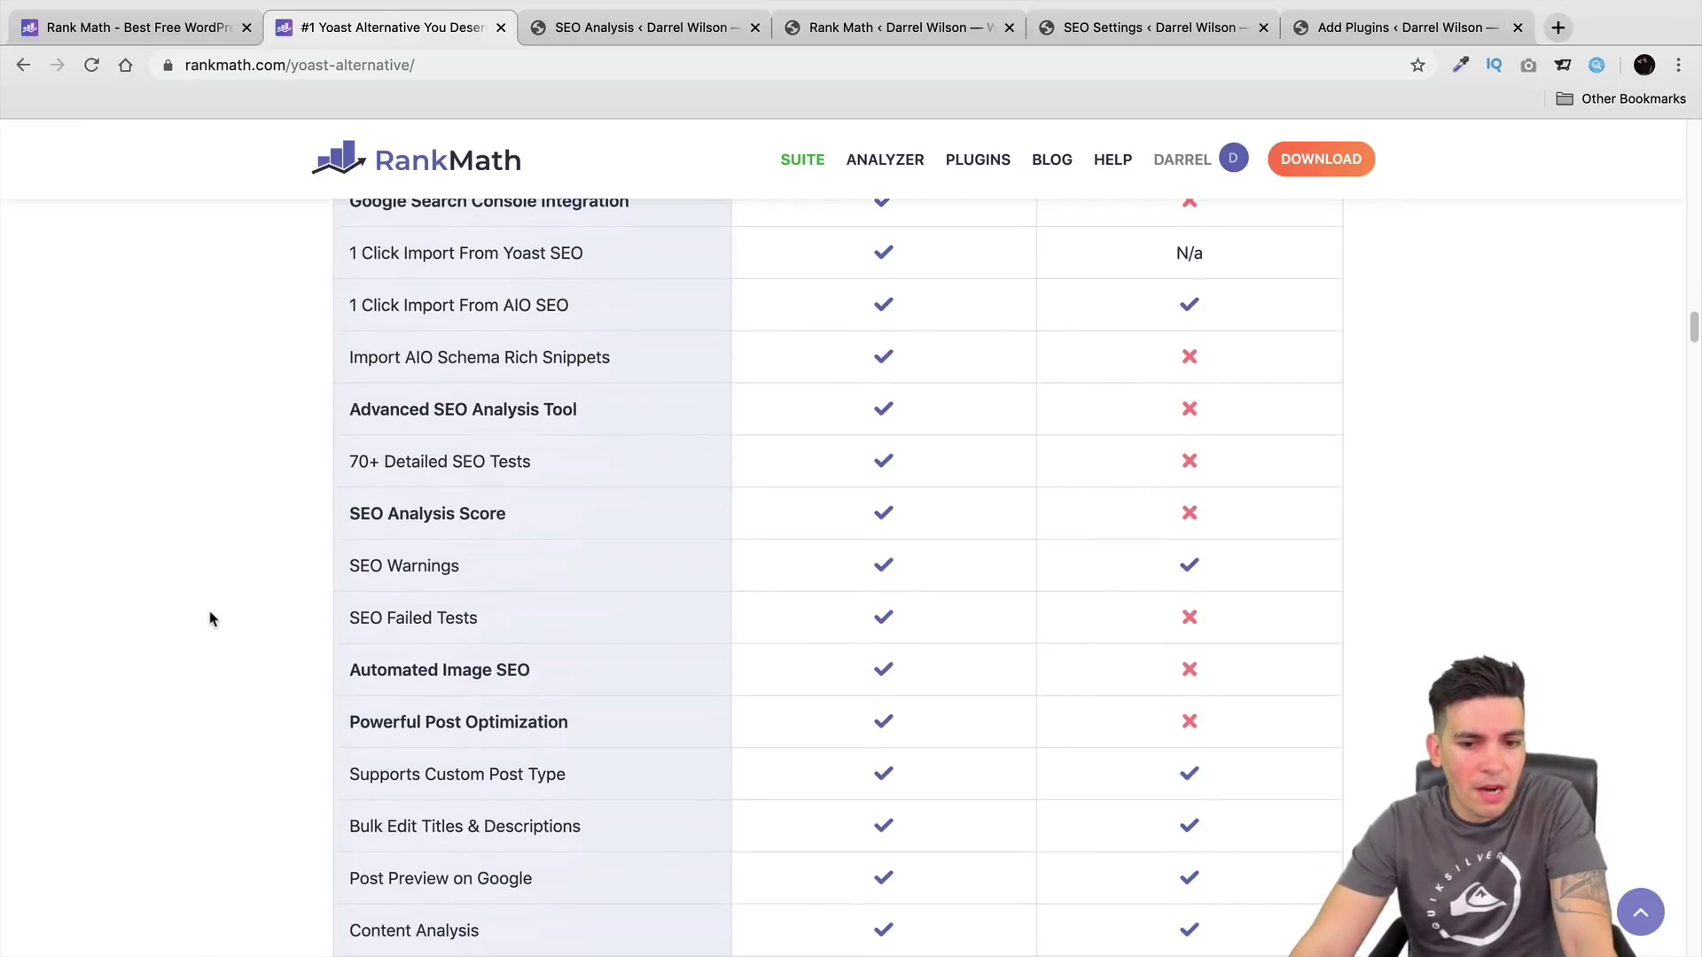
{"action": "scroll", "coordinate": [212, 609], "scroll_direction": "down", "scroll_amount": 1}
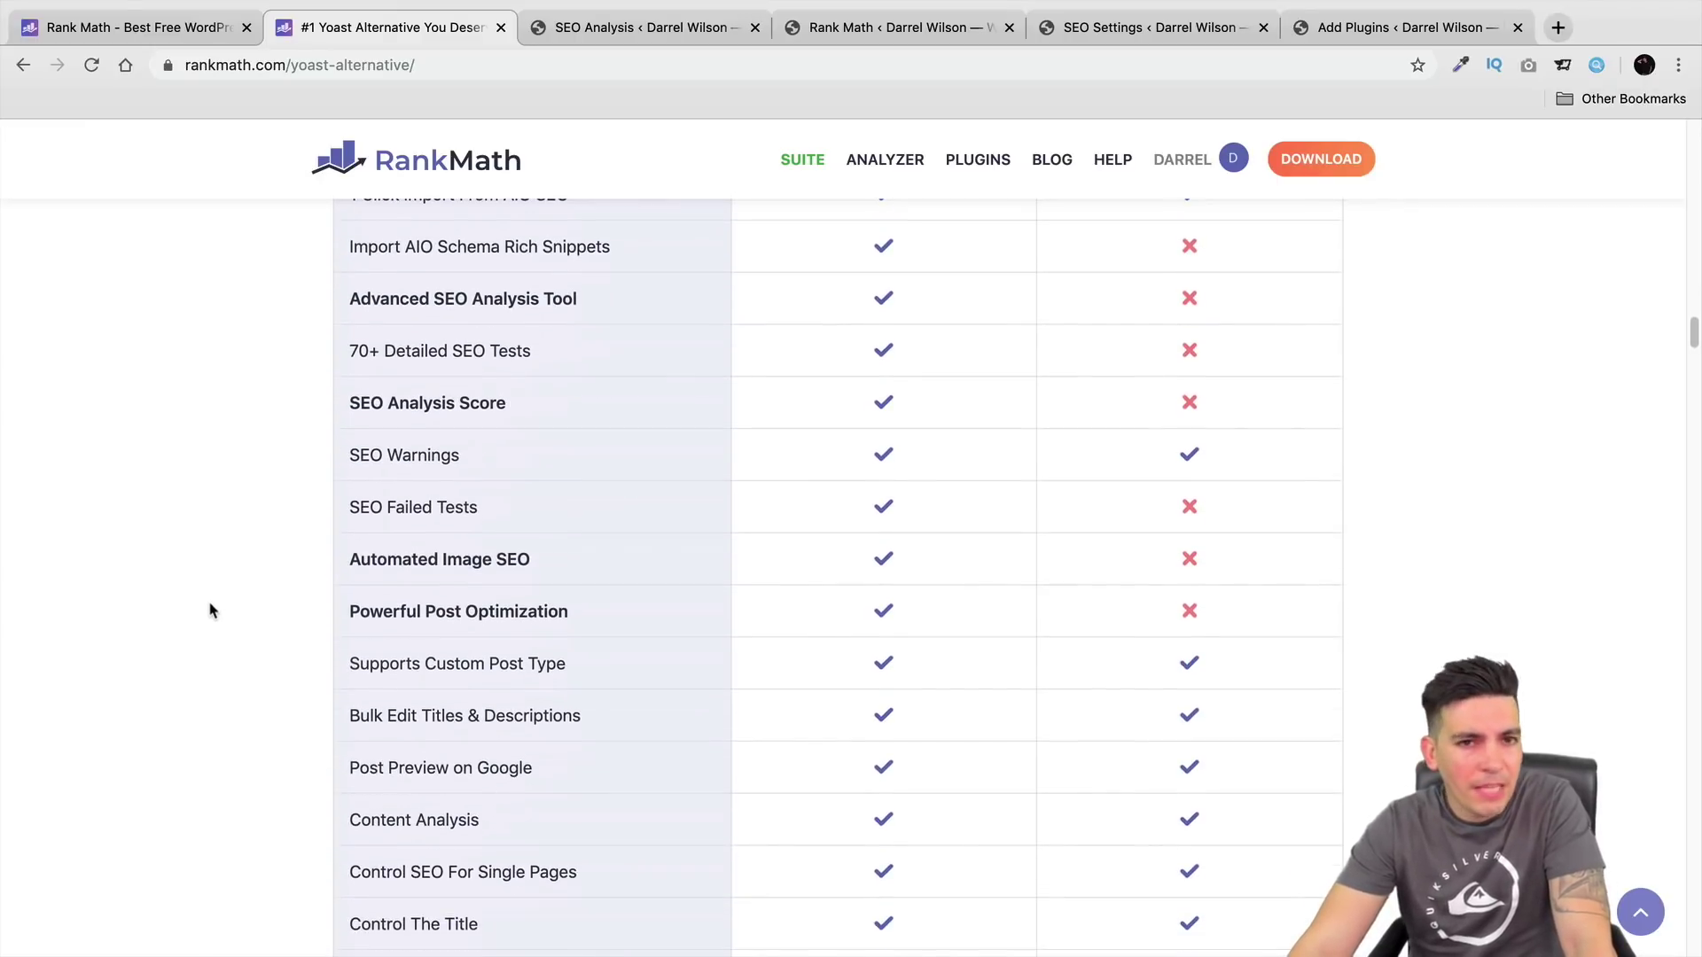
{"action": "scroll", "coordinate": [213, 610], "scroll_direction": "down", "scroll_amount": 1}
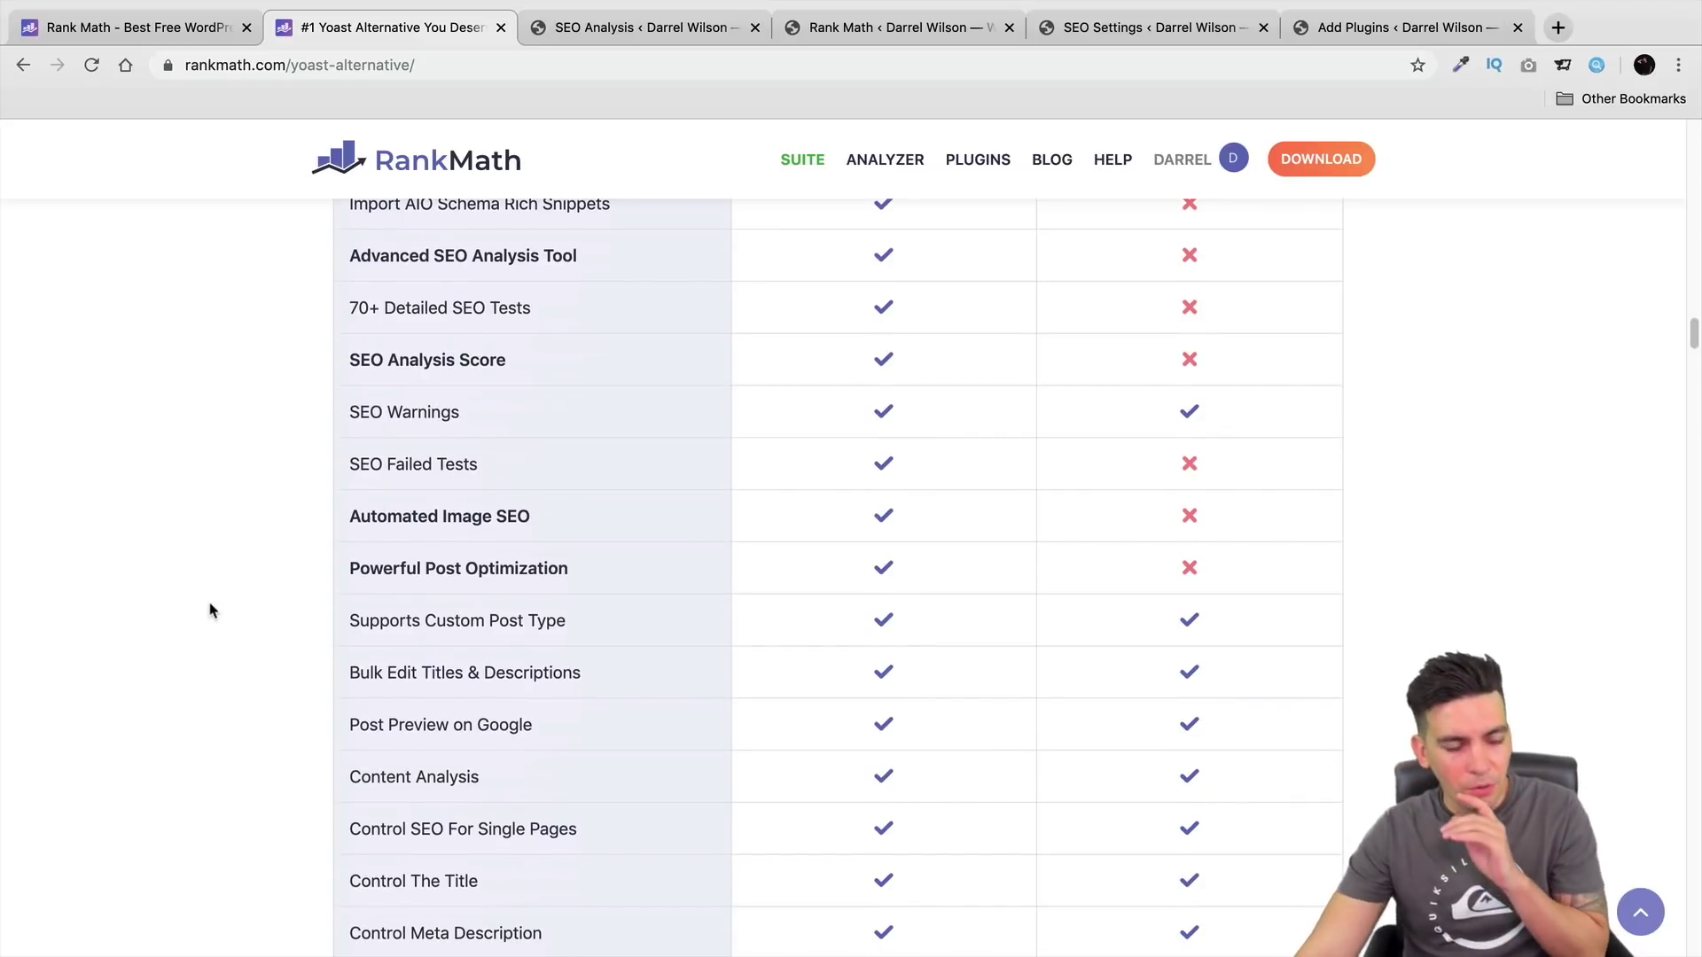
{"action": "mouse_move", "coordinate": [394, 532]}
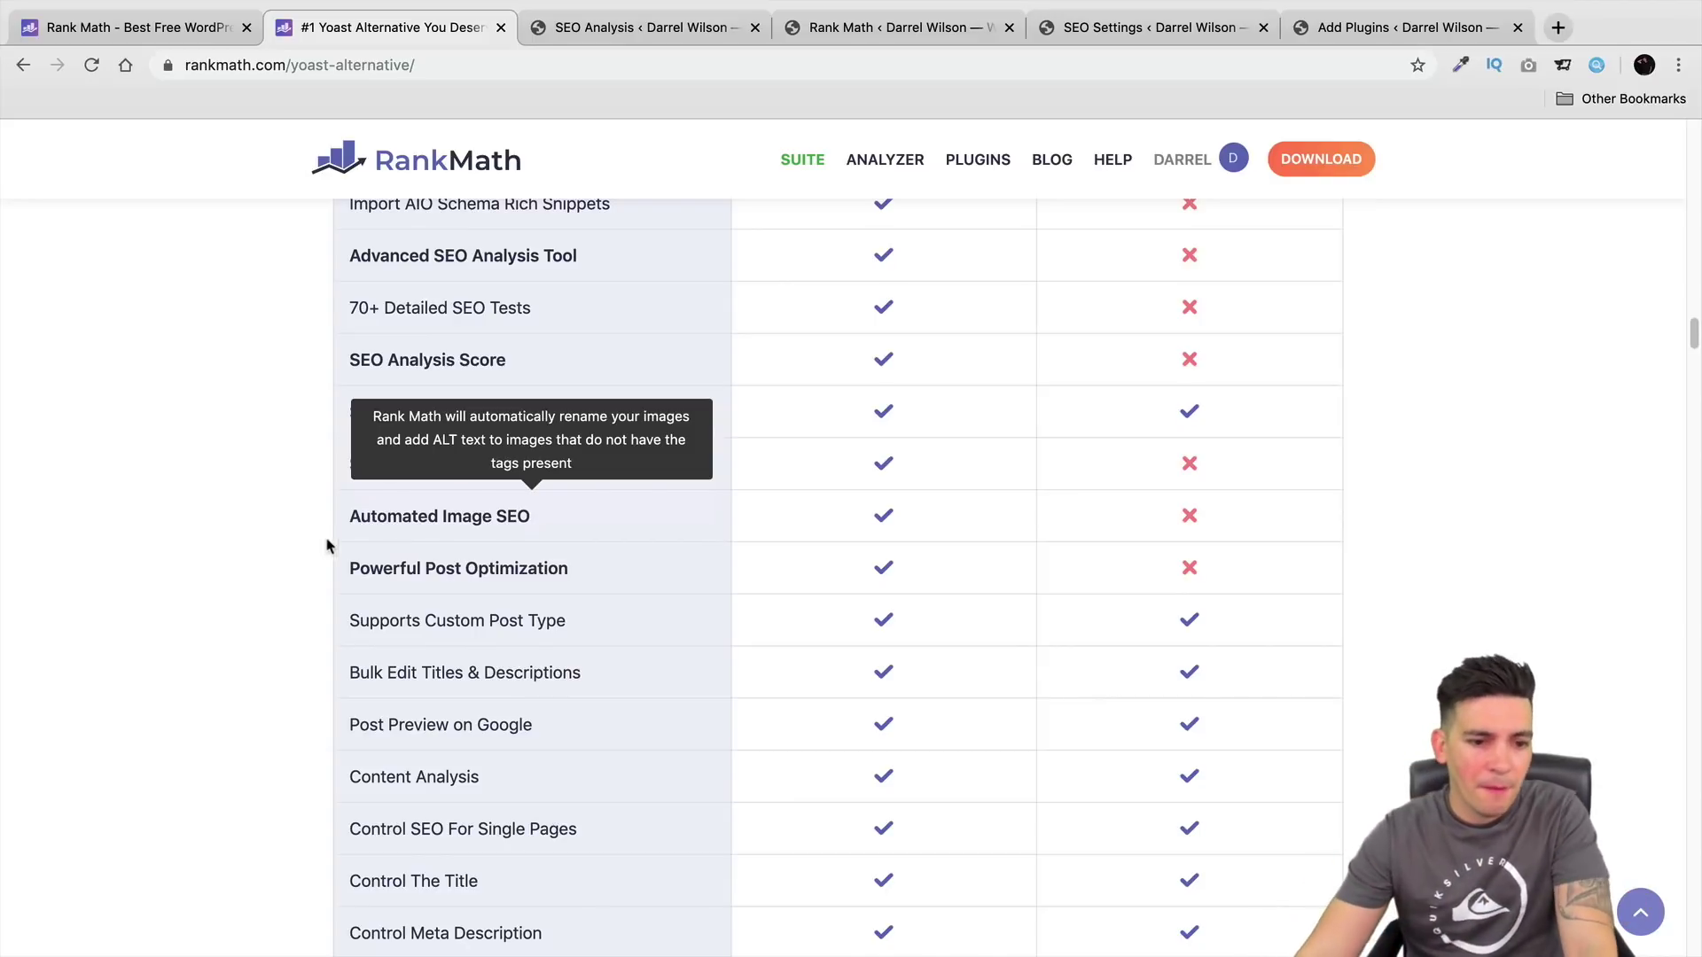
Step: Read the comparison table rows on keywords, redirections, 404 monitoring and Google schema markup types
{"action": "scroll", "coordinate": [314, 549], "scroll_direction": "down", "scroll_amount": 2}
{"action": "scroll", "coordinate": [306, 559], "scroll_direction": "down", "scroll_amount": 10}
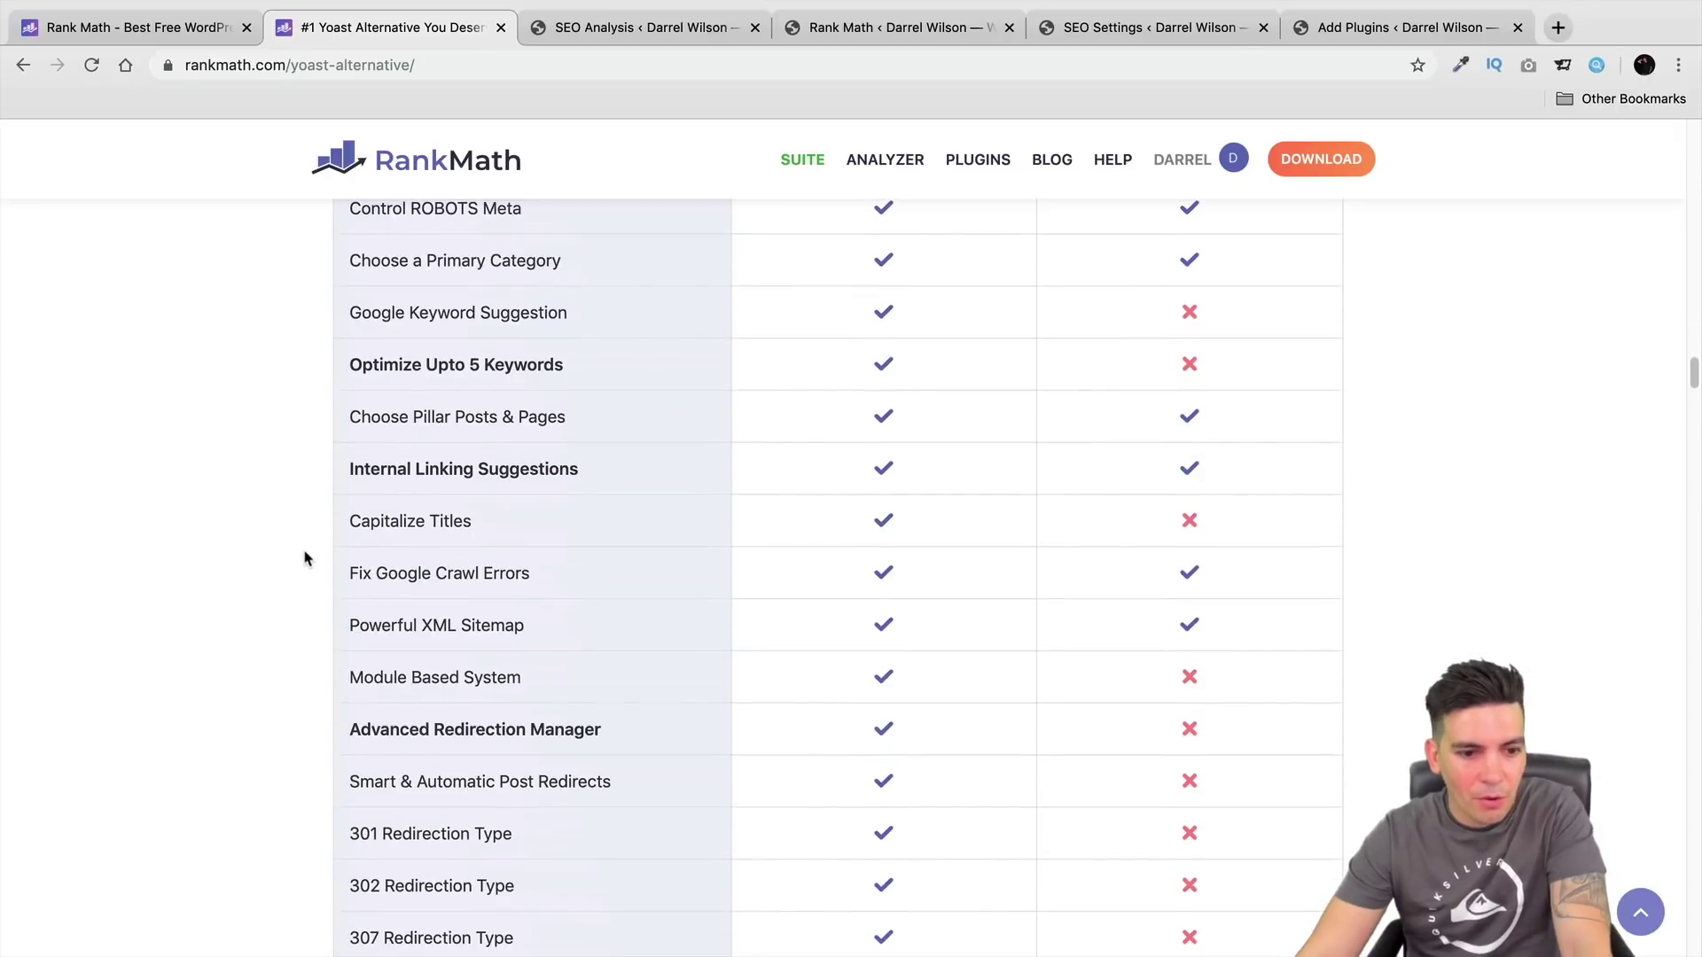
{"action": "scroll", "coordinate": [306, 559], "scroll_direction": "down", "scroll_amount": 5}
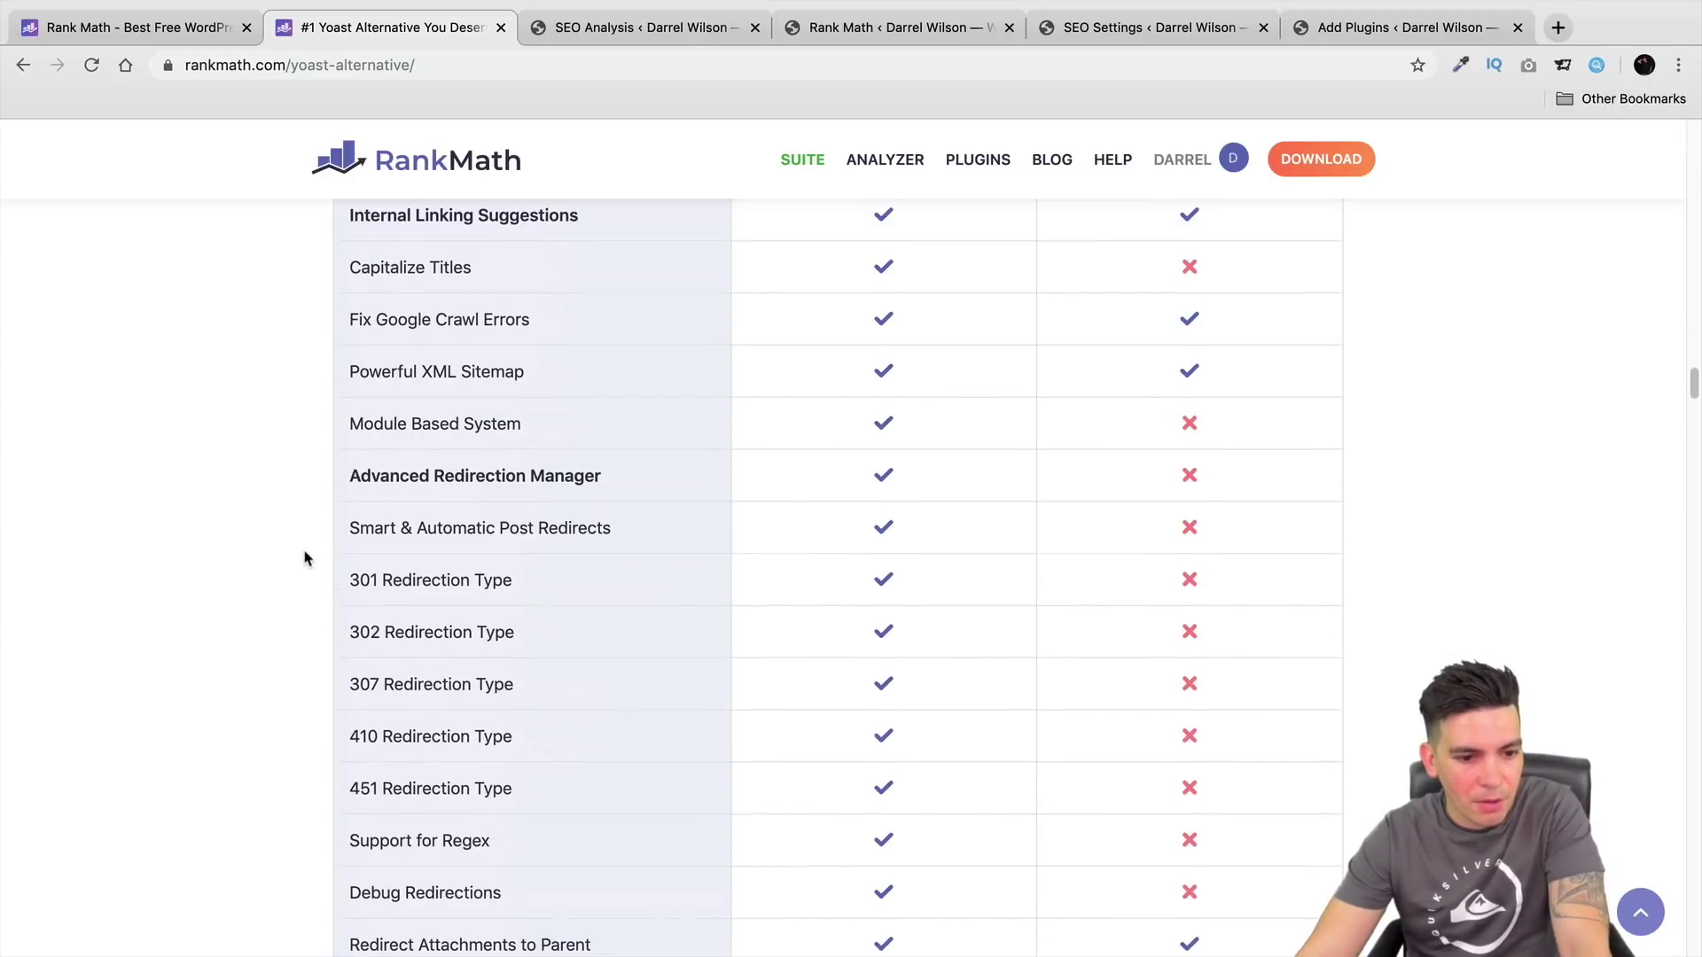
{"action": "scroll", "coordinate": [304, 558], "scroll_direction": "down", "scroll_amount": 5}
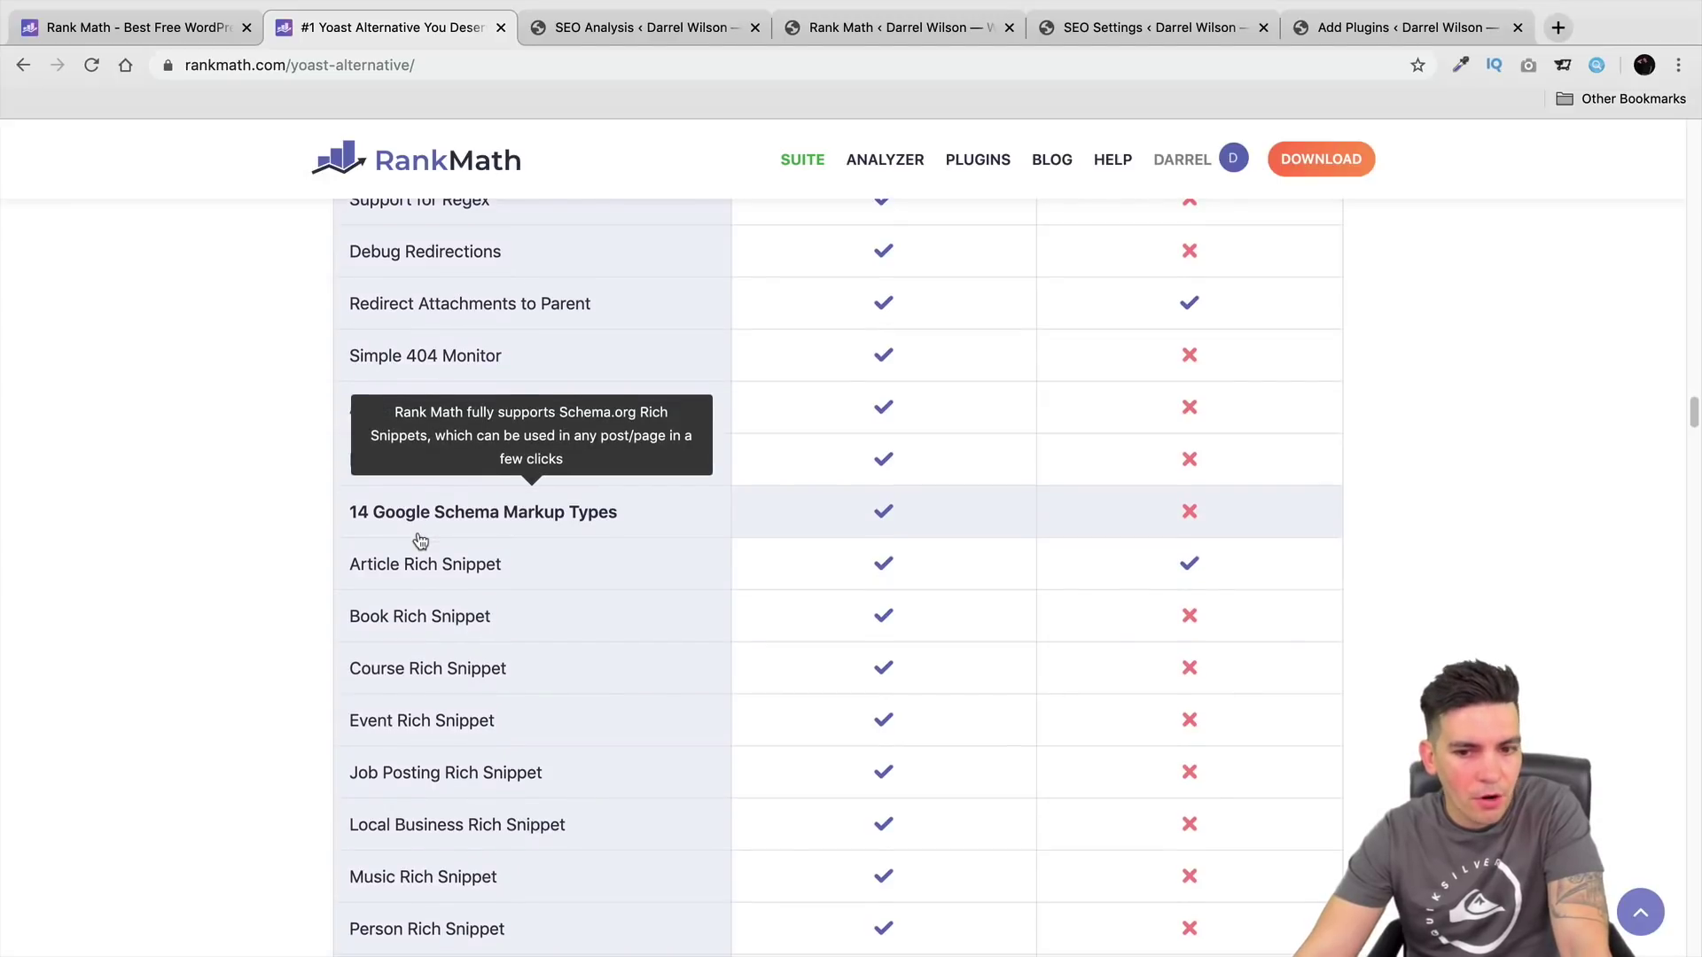
{"action": "scroll", "coordinate": [467, 576], "scroll_direction": "down", "scroll_amount": 1}
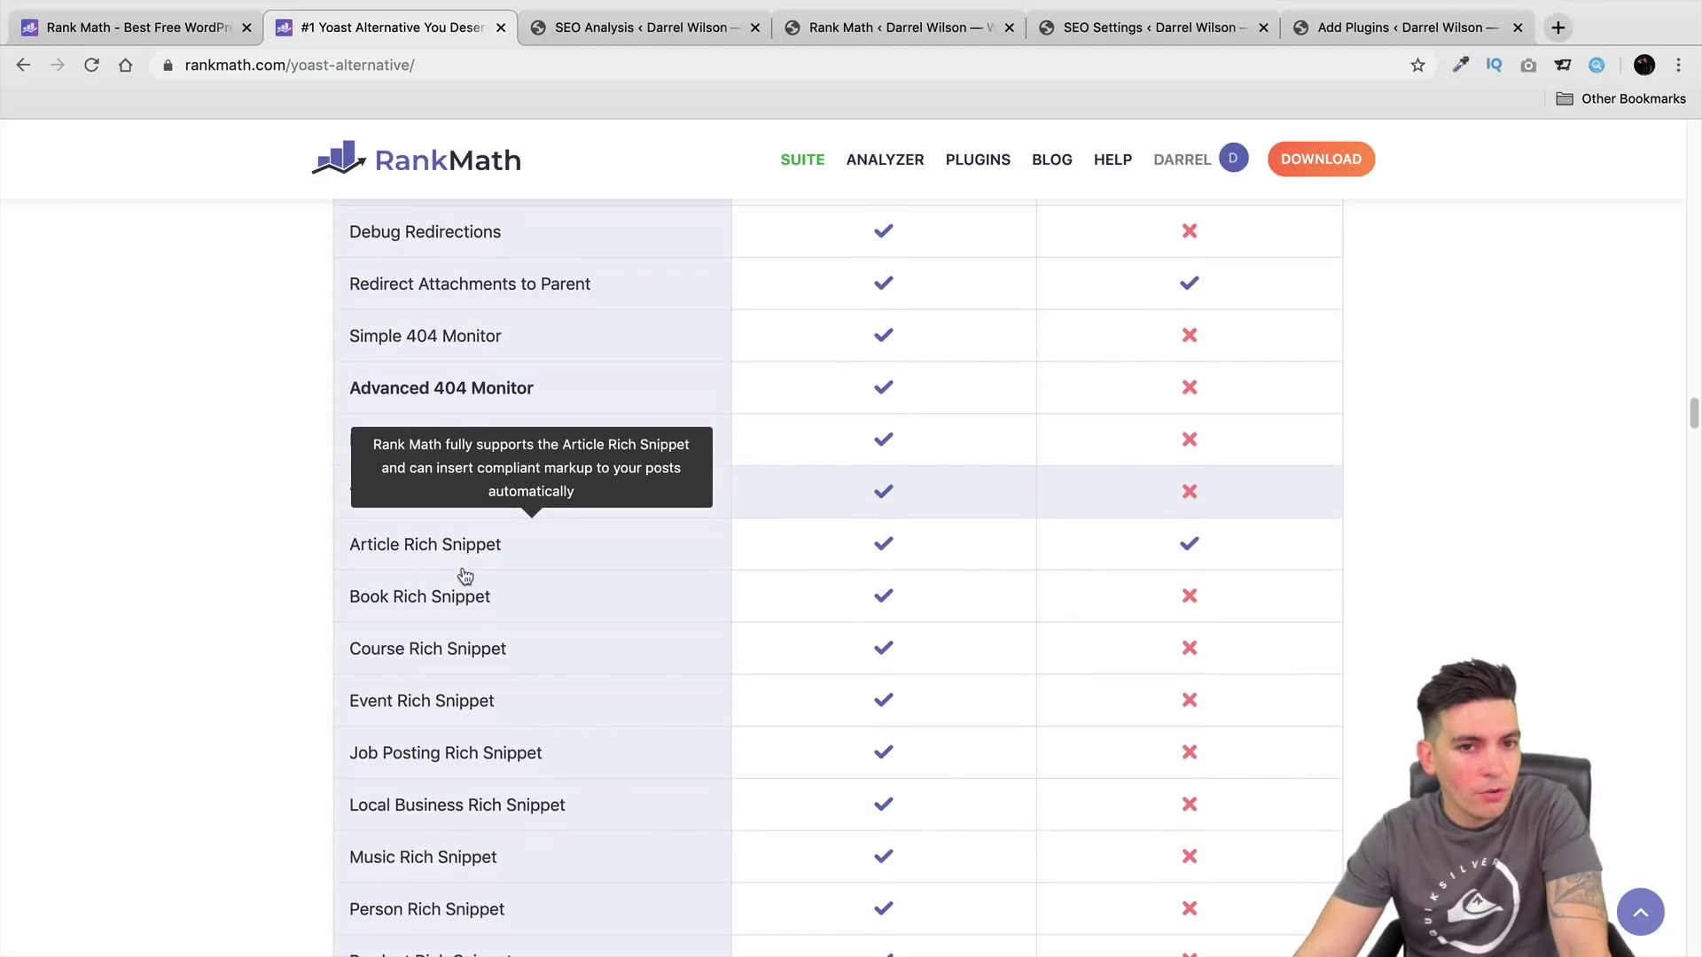
{"action": "mouse_move", "coordinate": [465, 750]}
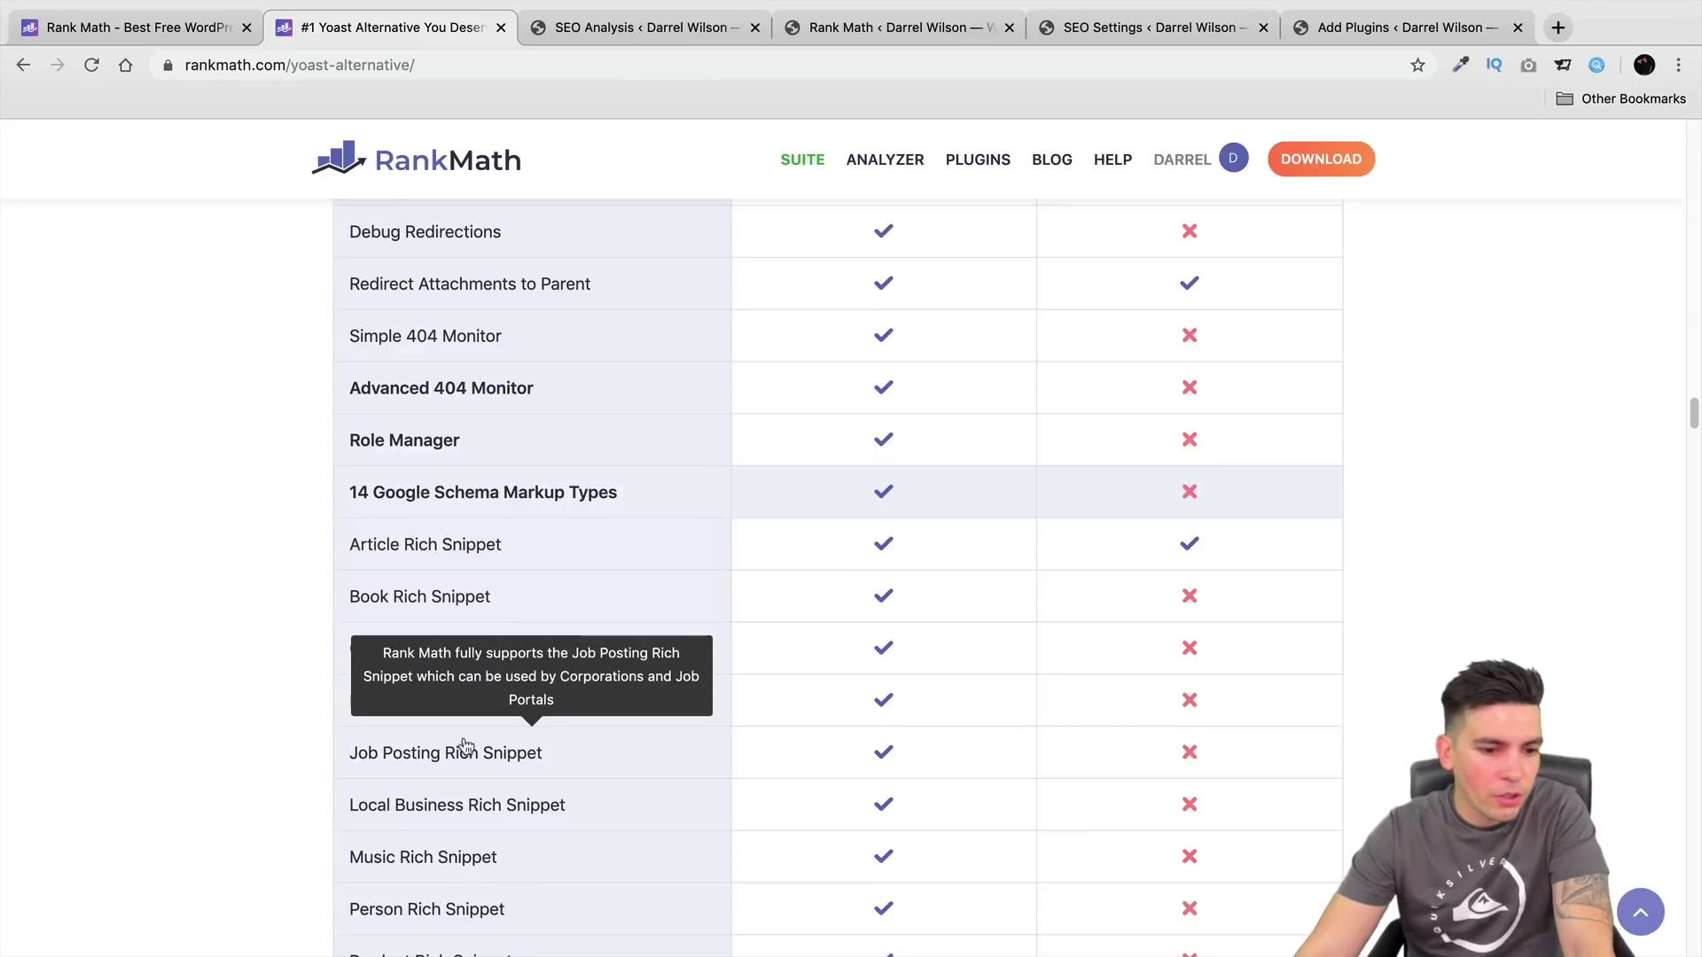
Step: Read the comparison table rows from the rich snippet types through social media options to site verification and link options
{"action": "scroll", "coordinate": [473, 750], "scroll_direction": "down", "scroll_amount": 2}
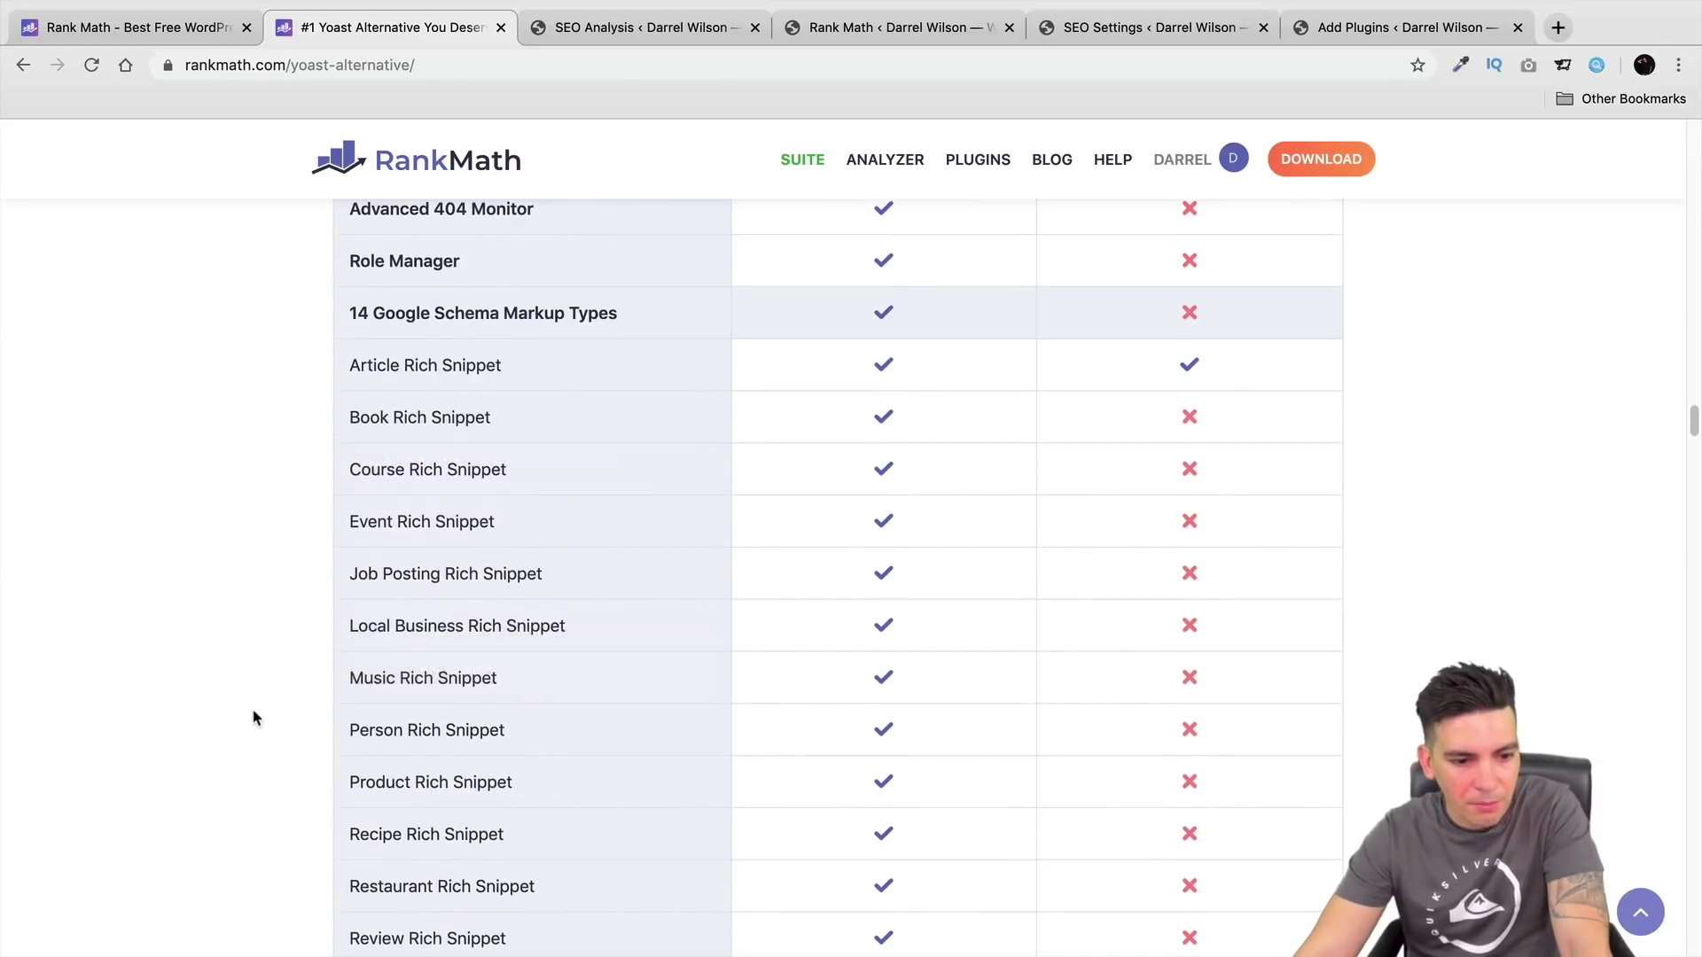
{"action": "scroll", "coordinate": [250, 637], "scroll_direction": "down", "scroll_amount": 3}
{"action": "scroll", "coordinate": [250, 636], "scroll_direction": "down", "scroll_amount": 3}
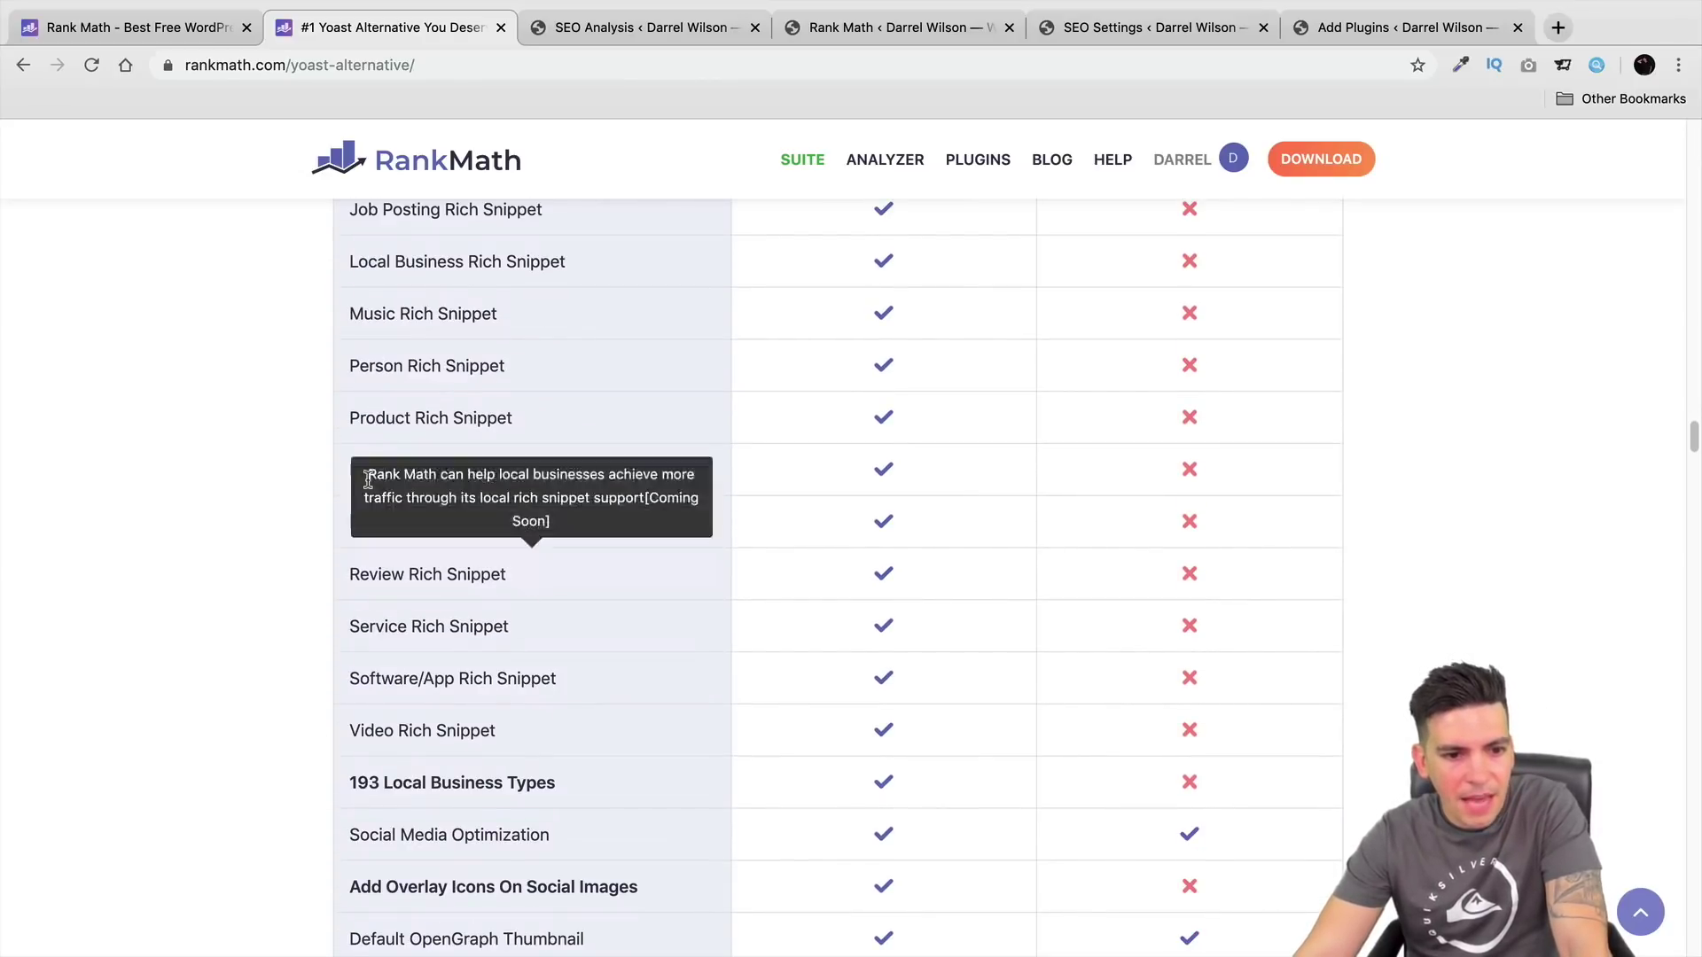
{"action": "mouse_move", "coordinate": [362, 492]}
{"action": "scroll", "coordinate": [302, 507], "scroll_direction": "down", "scroll_amount": 5}
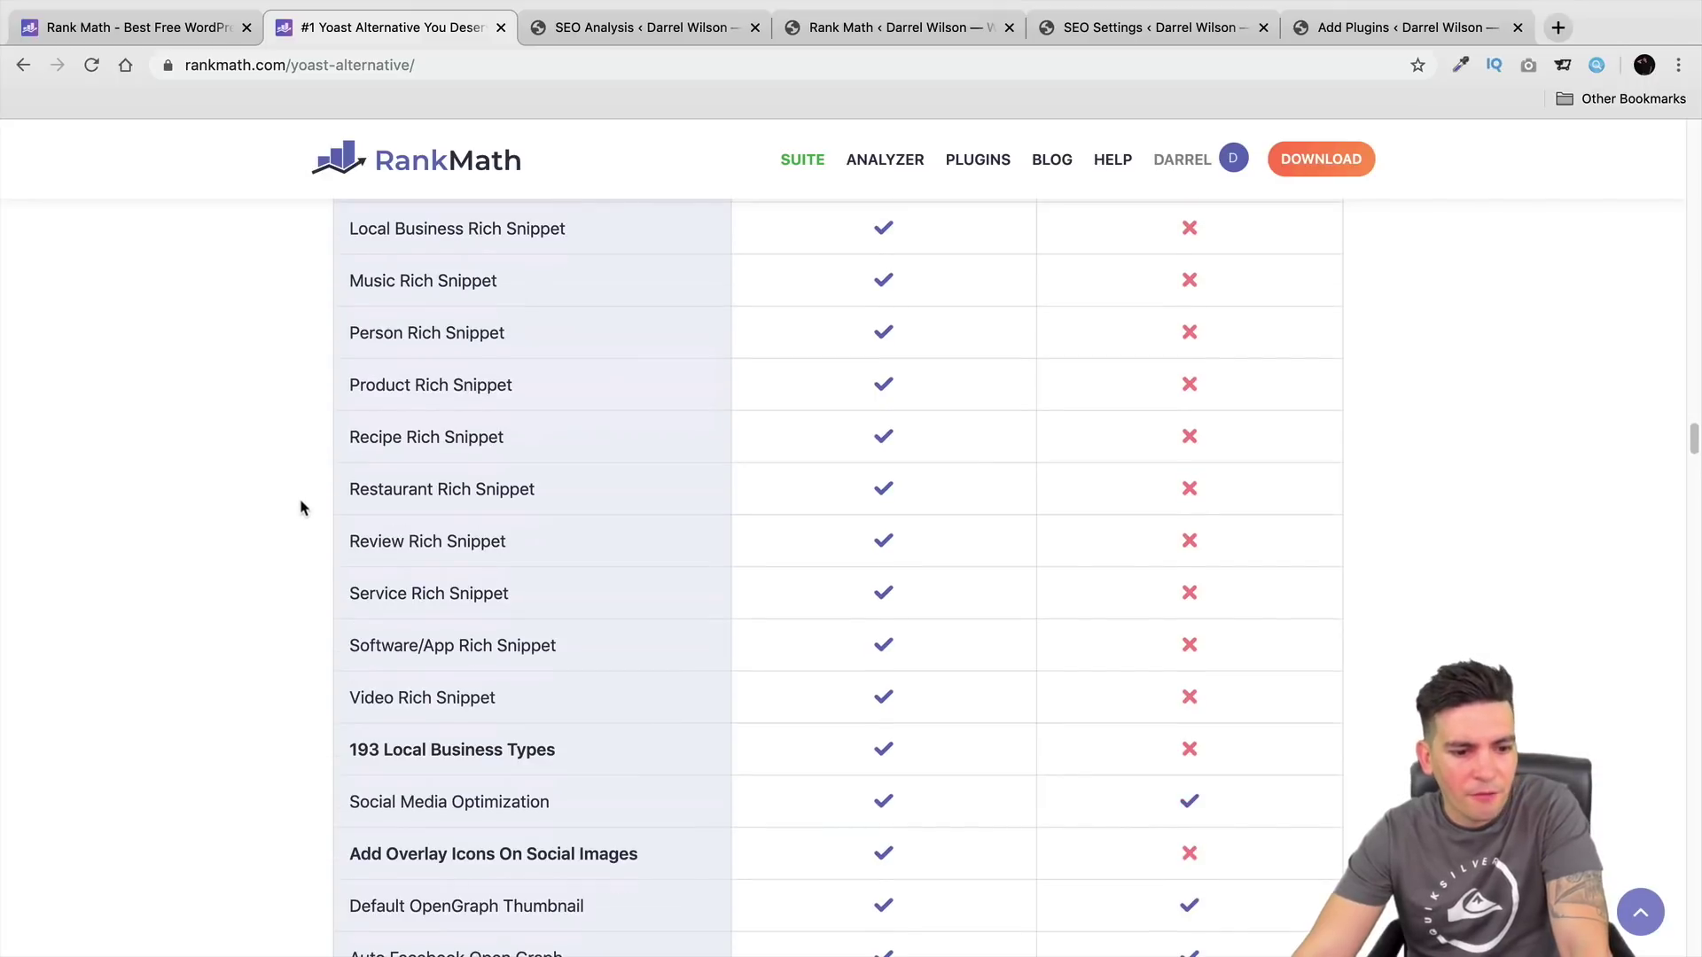
{"action": "scroll", "coordinate": [302, 507], "scroll_direction": "down", "scroll_amount": 8}
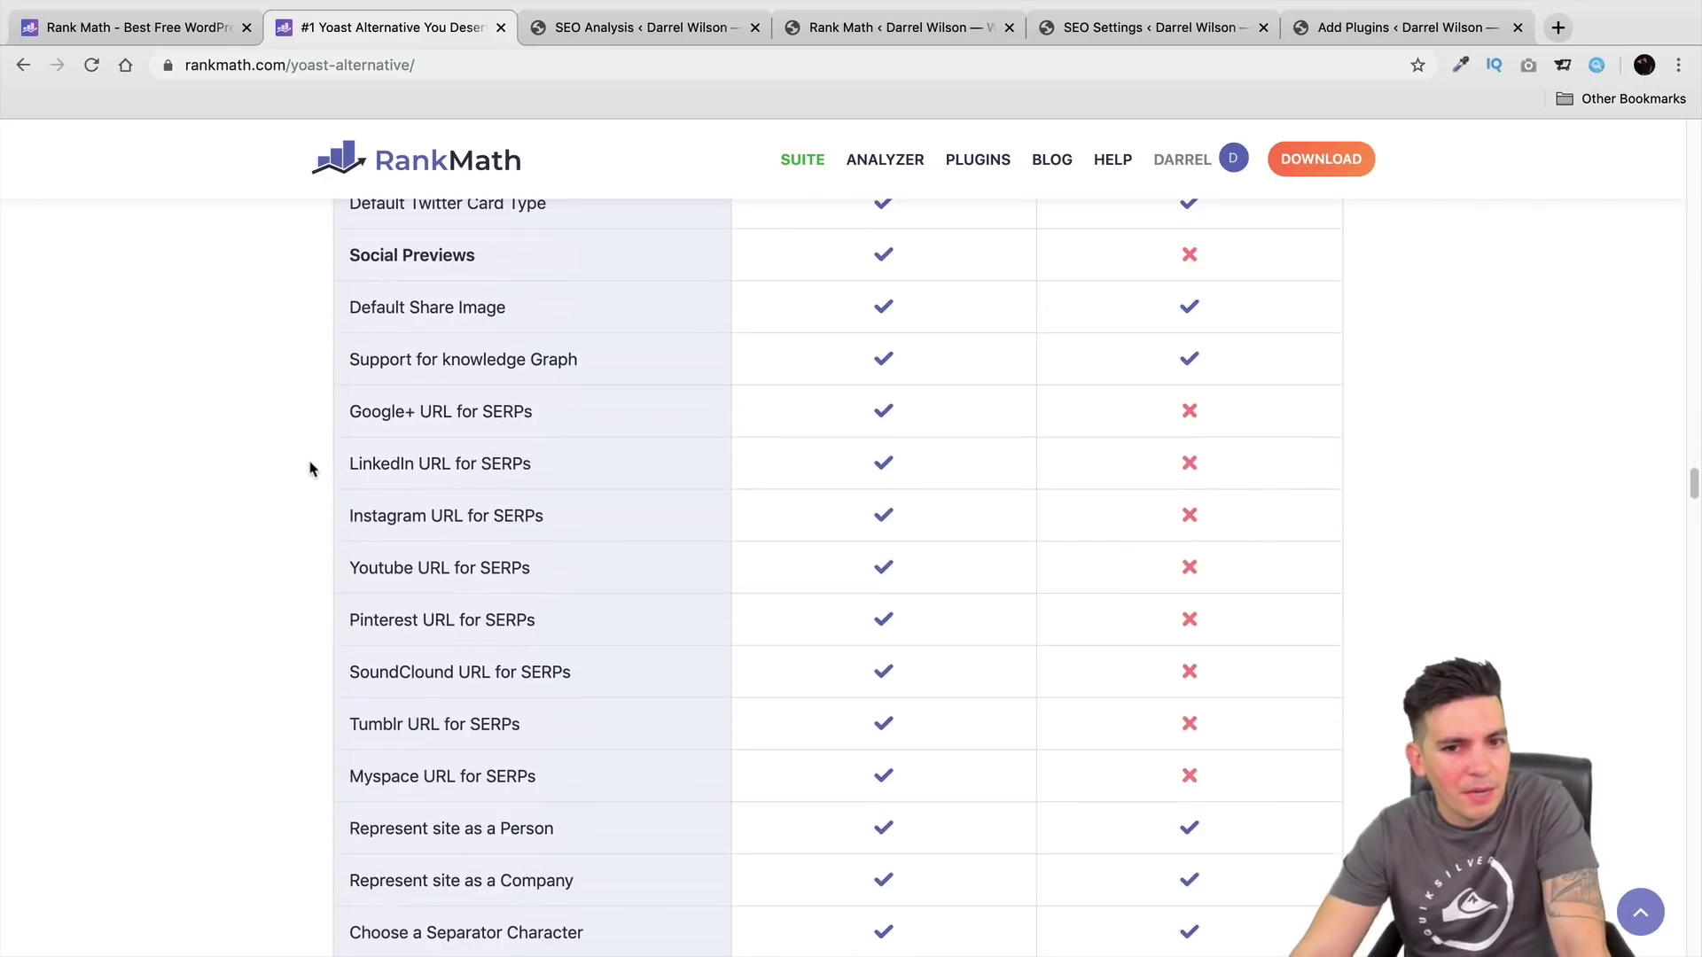
{"action": "scroll", "coordinate": [311, 461], "scroll_direction": "down", "scroll_amount": 11}
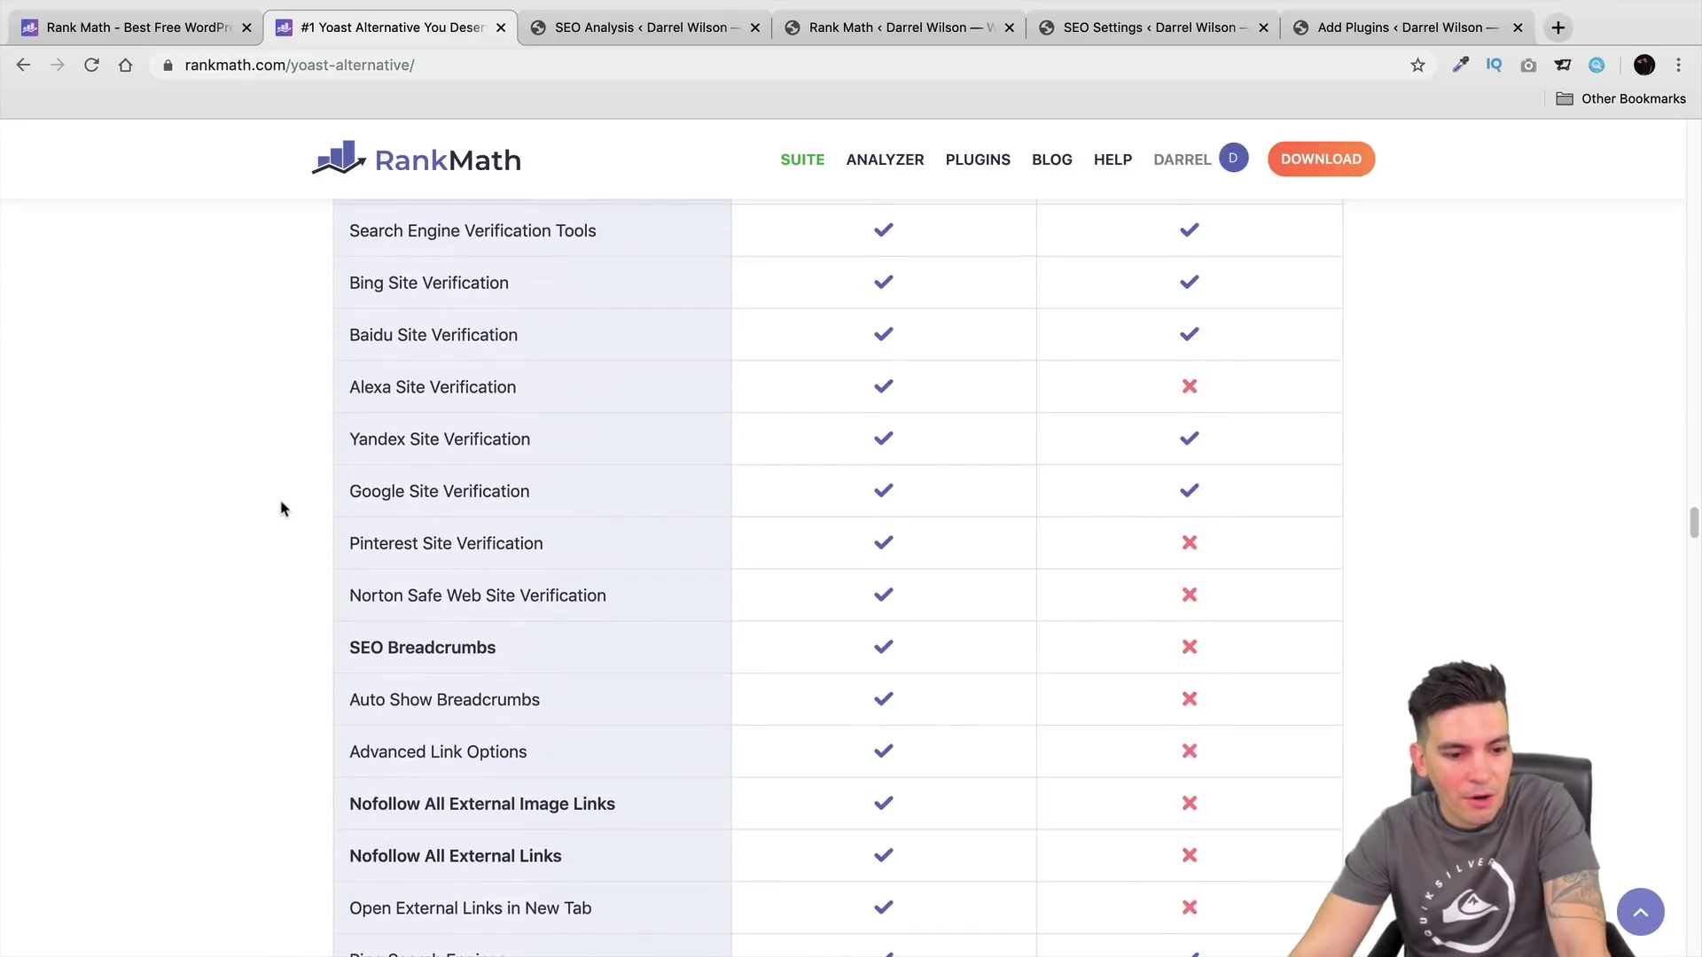
Step: Return to the Yoast SEO and Rank Math SEO overview boxes and compare file count, lines of code and plugin size
{"action": "scroll", "coordinate": [290, 499], "scroll_direction": "up", "scroll_amount": 9}
{"action": "scroll", "coordinate": [290, 499], "scroll_direction": "up", "scroll_amount": 14}
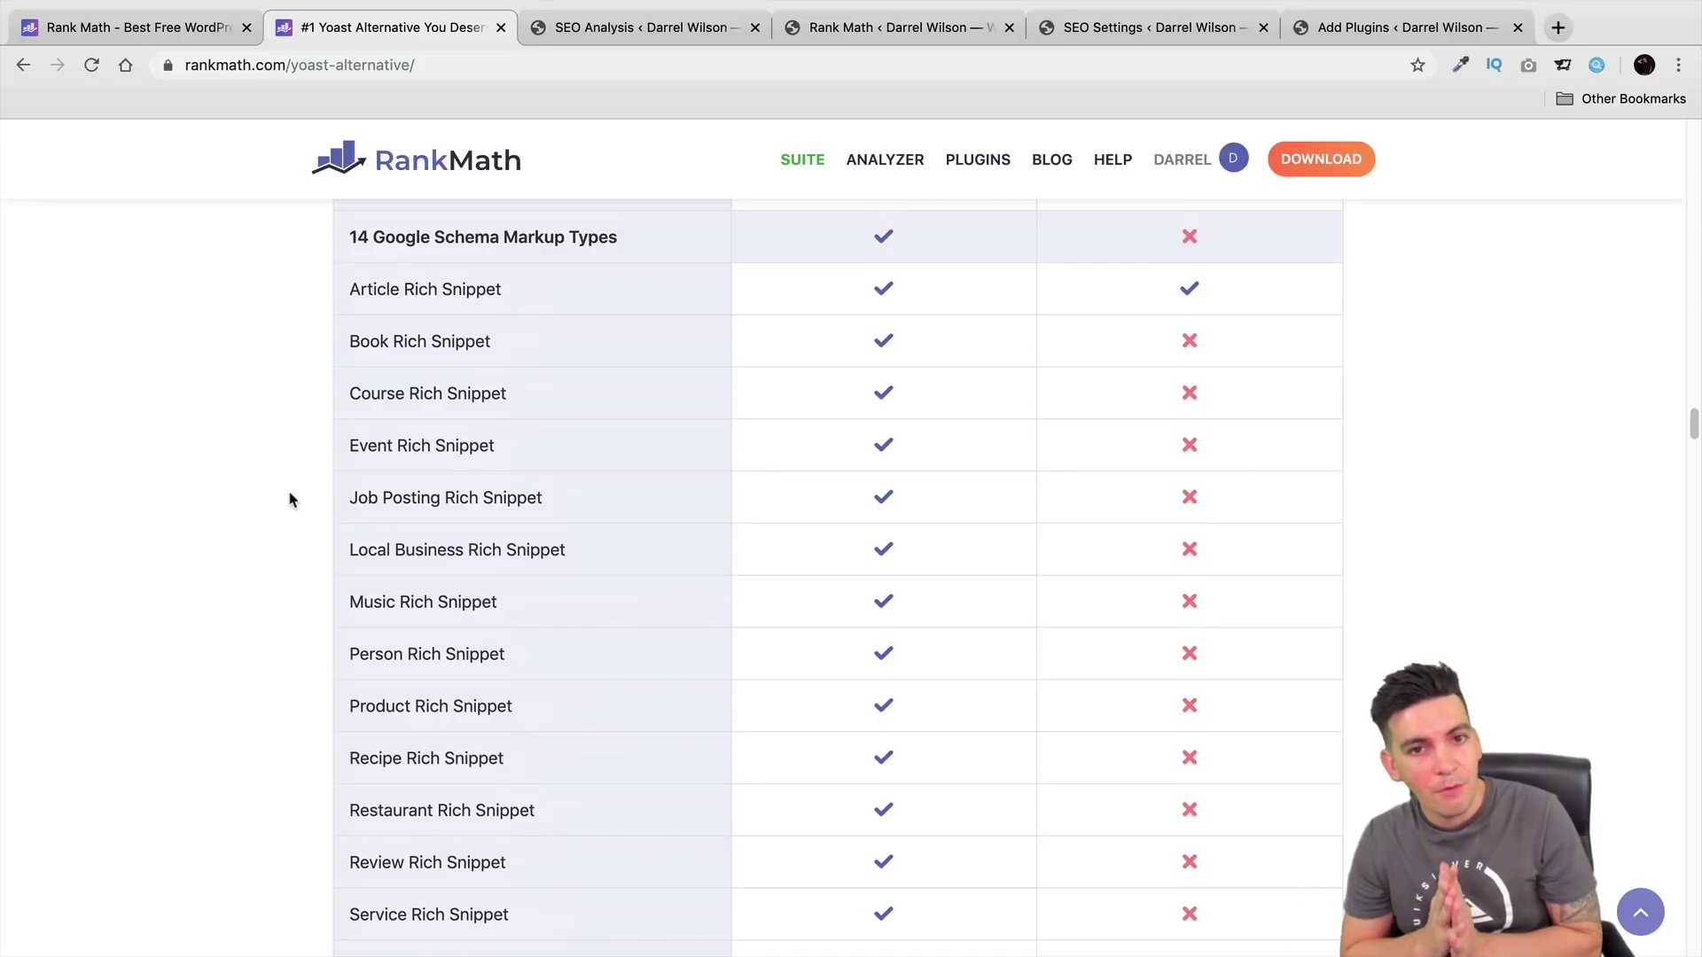
{"action": "scroll", "coordinate": [290, 499], "scroll_direction": "up", "scroll_amount": 20}
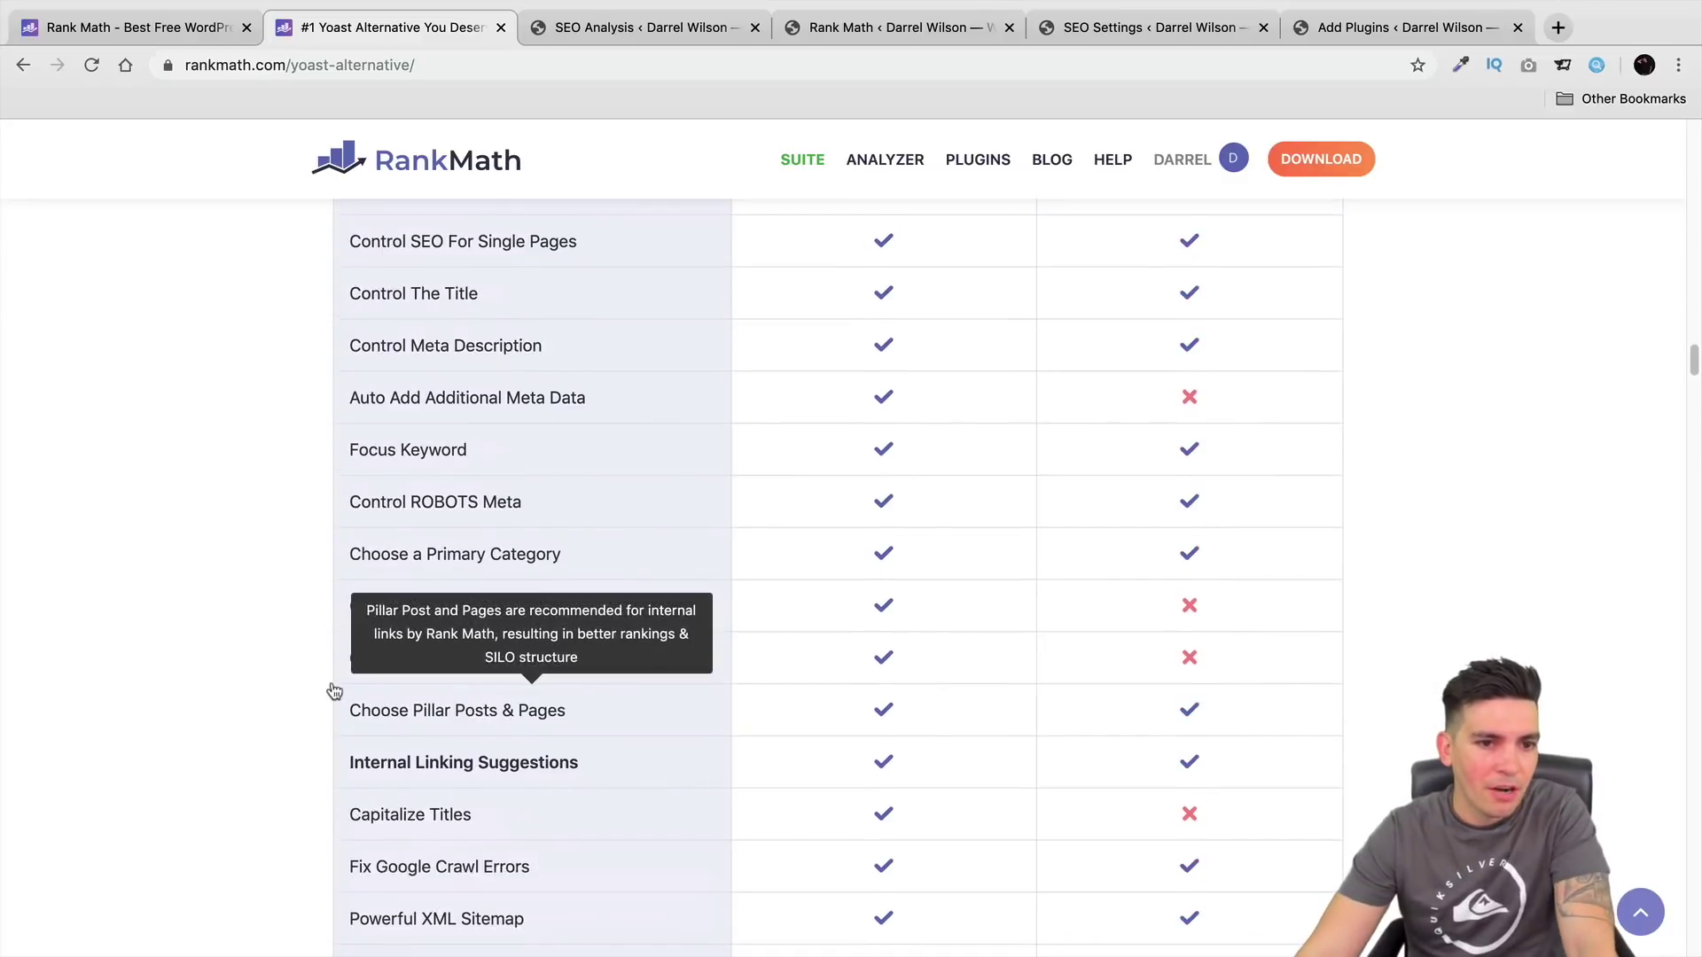
{"action": "scroll", "coordinate": [335, 694], "scroll_direction": "up", "scroll_amount": 20}
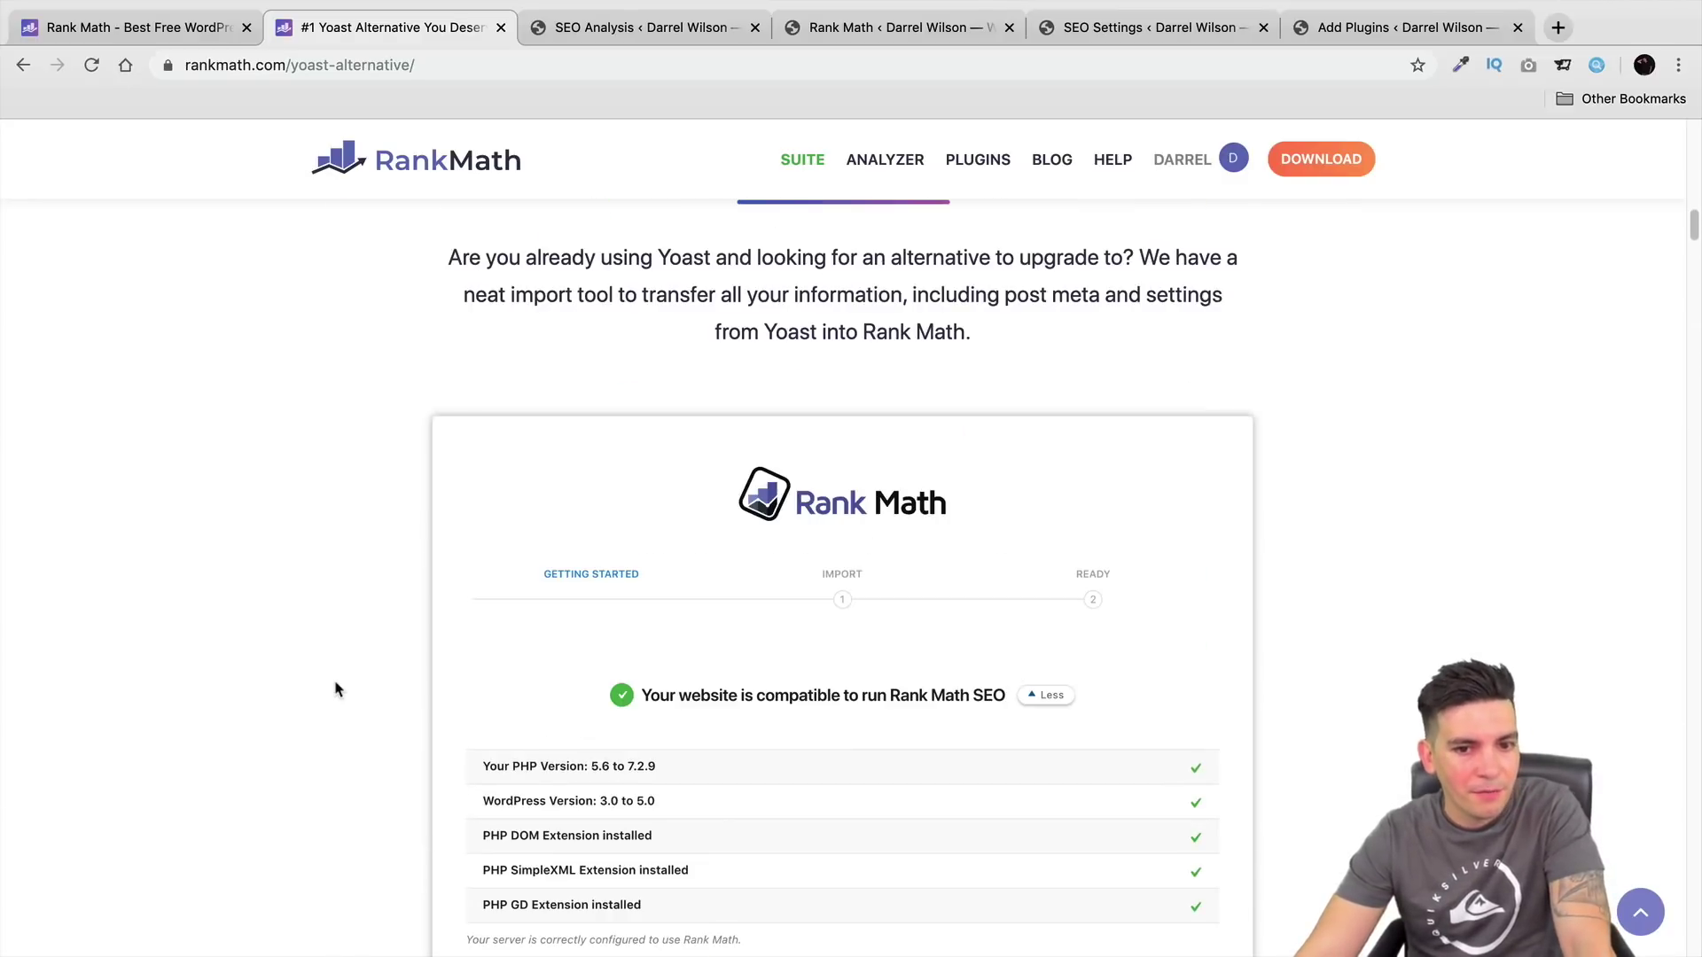
{"action": "scroll", "coordinate": [335, 690], "scroll_direction": "up", "scroll_amount": 4}
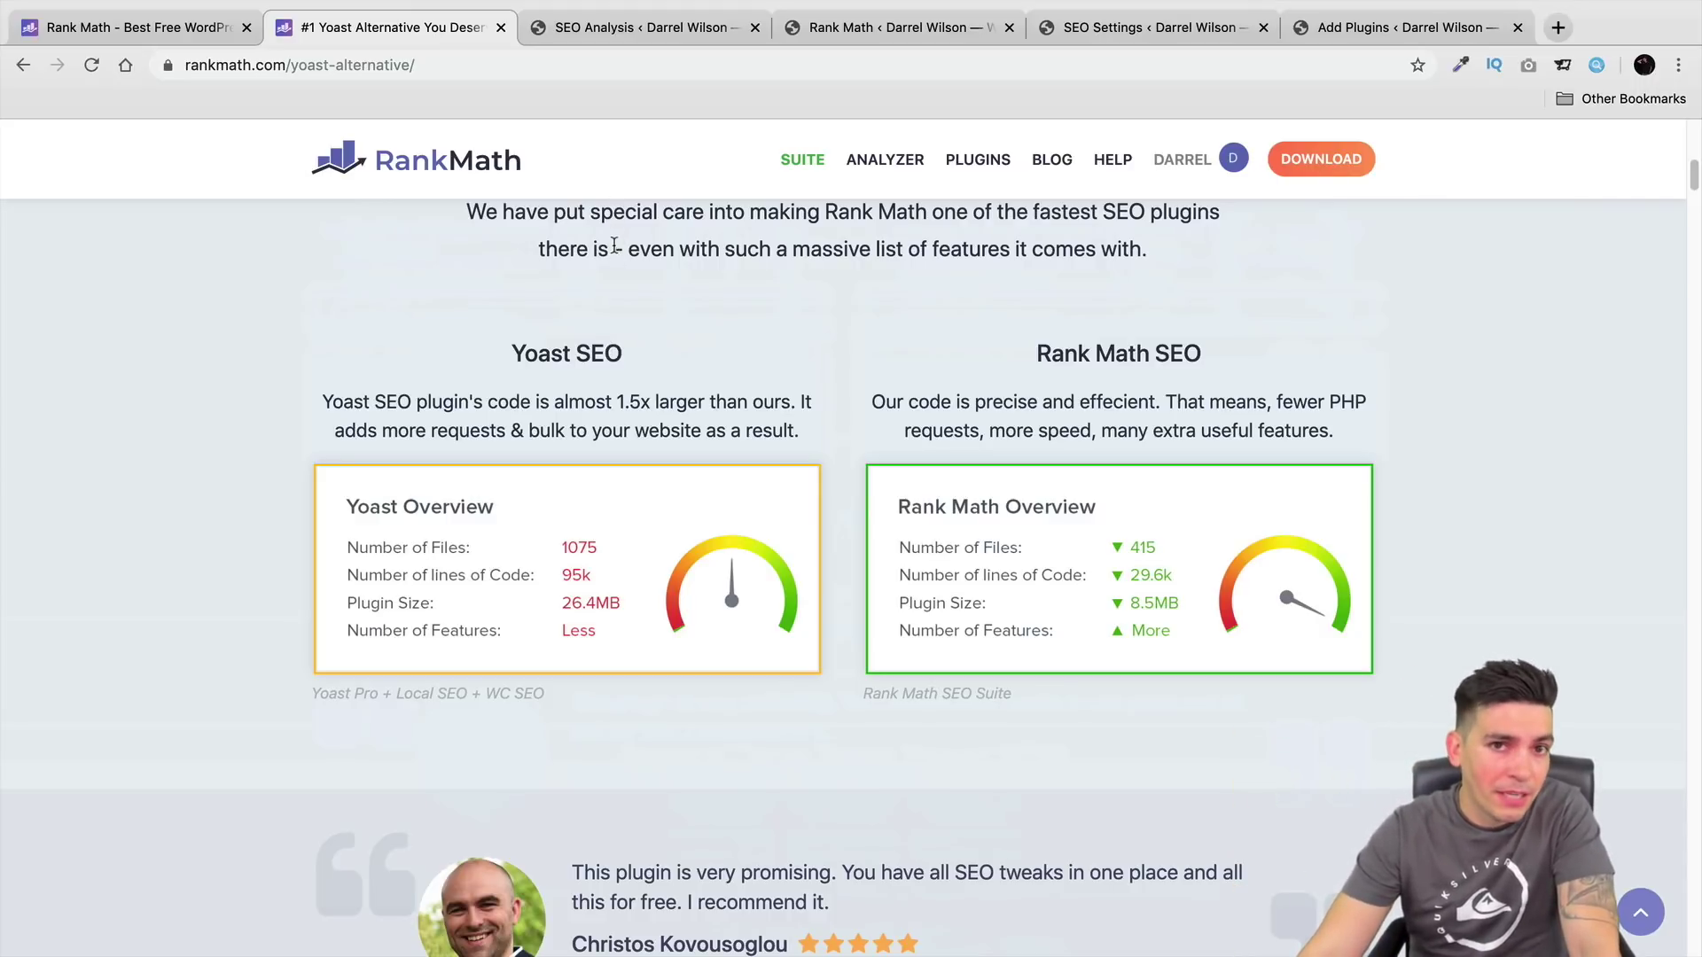
{"action": "scroll", "coordinate": [612, 431], "scroll_direction": "up", "scroll_amount": 1}
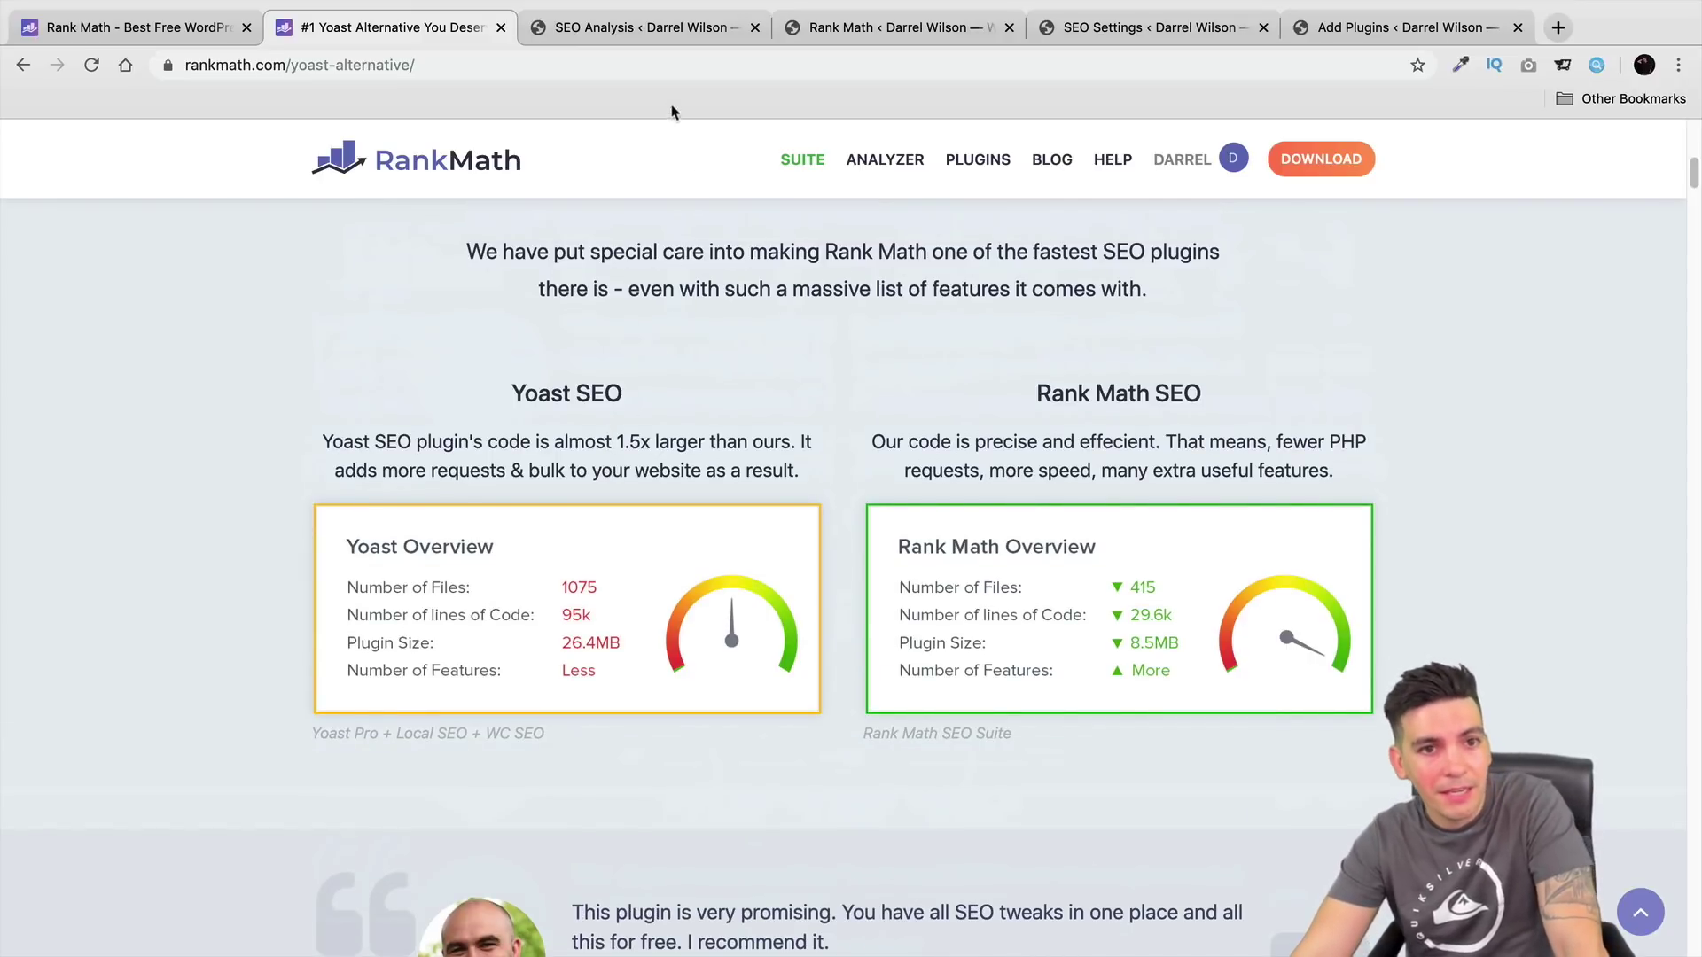
Step: Glance at the site's SEO Analysis page, and read the Rank Math module cards for 404 Monitor, ACF, AMP and bbPress
{"action": "left_click", "coordinate": [674, 36]}
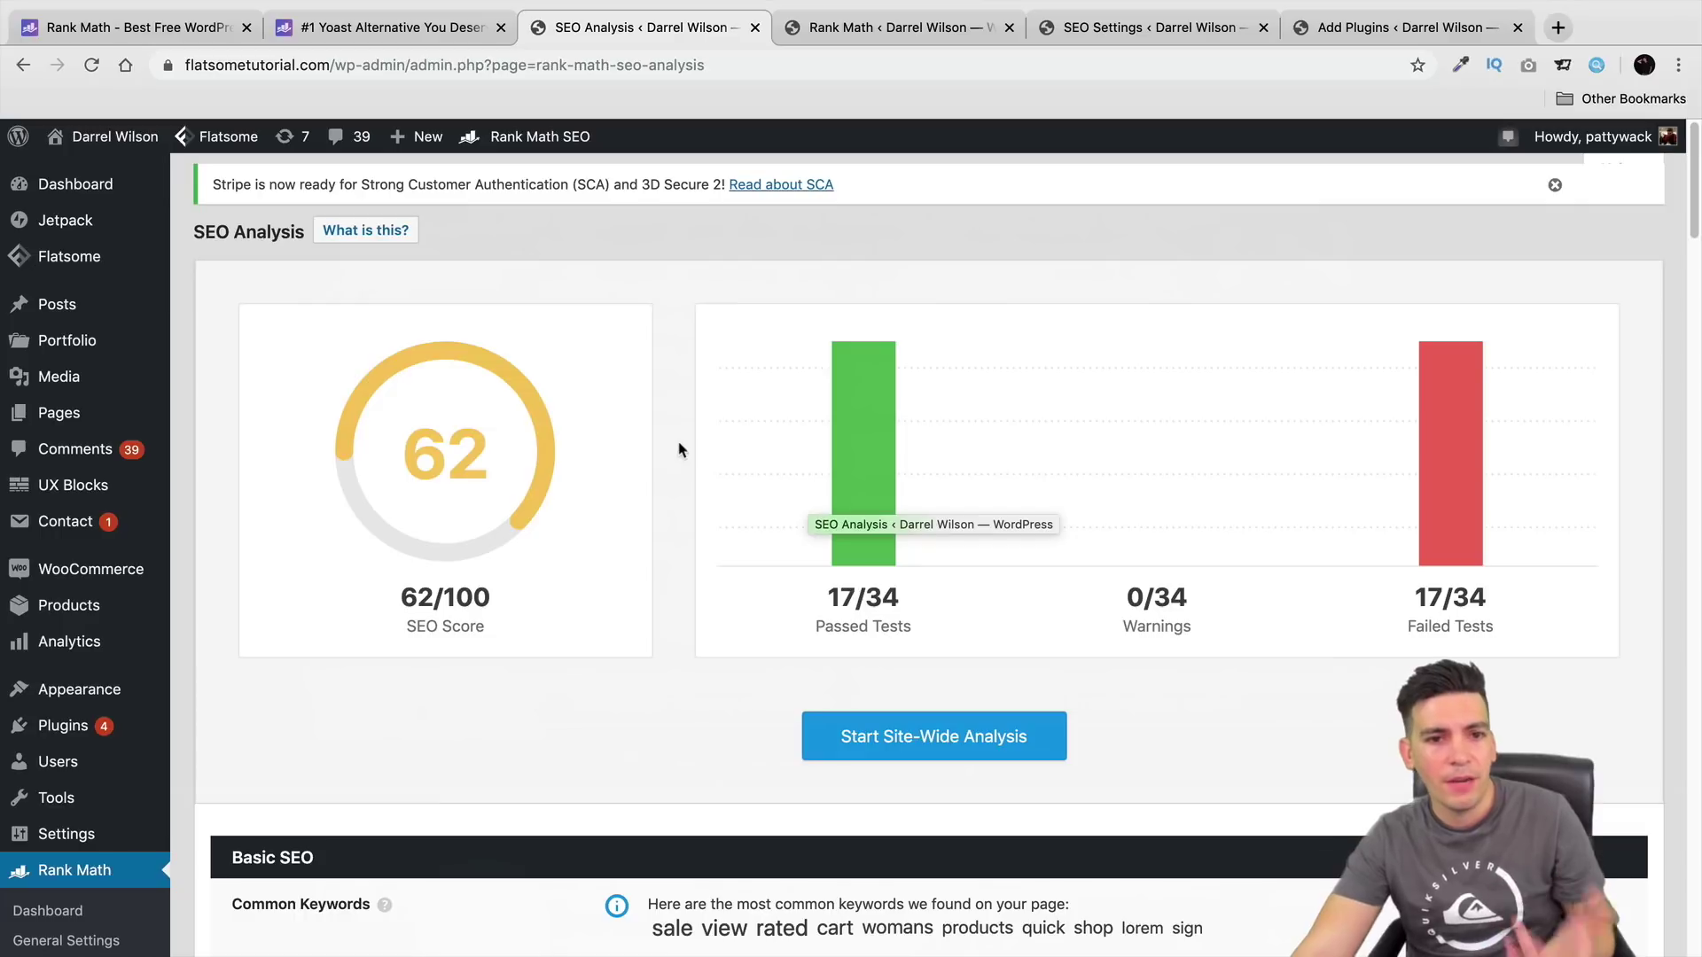
{"action": "left_click", "coordinate": [891, 29]}
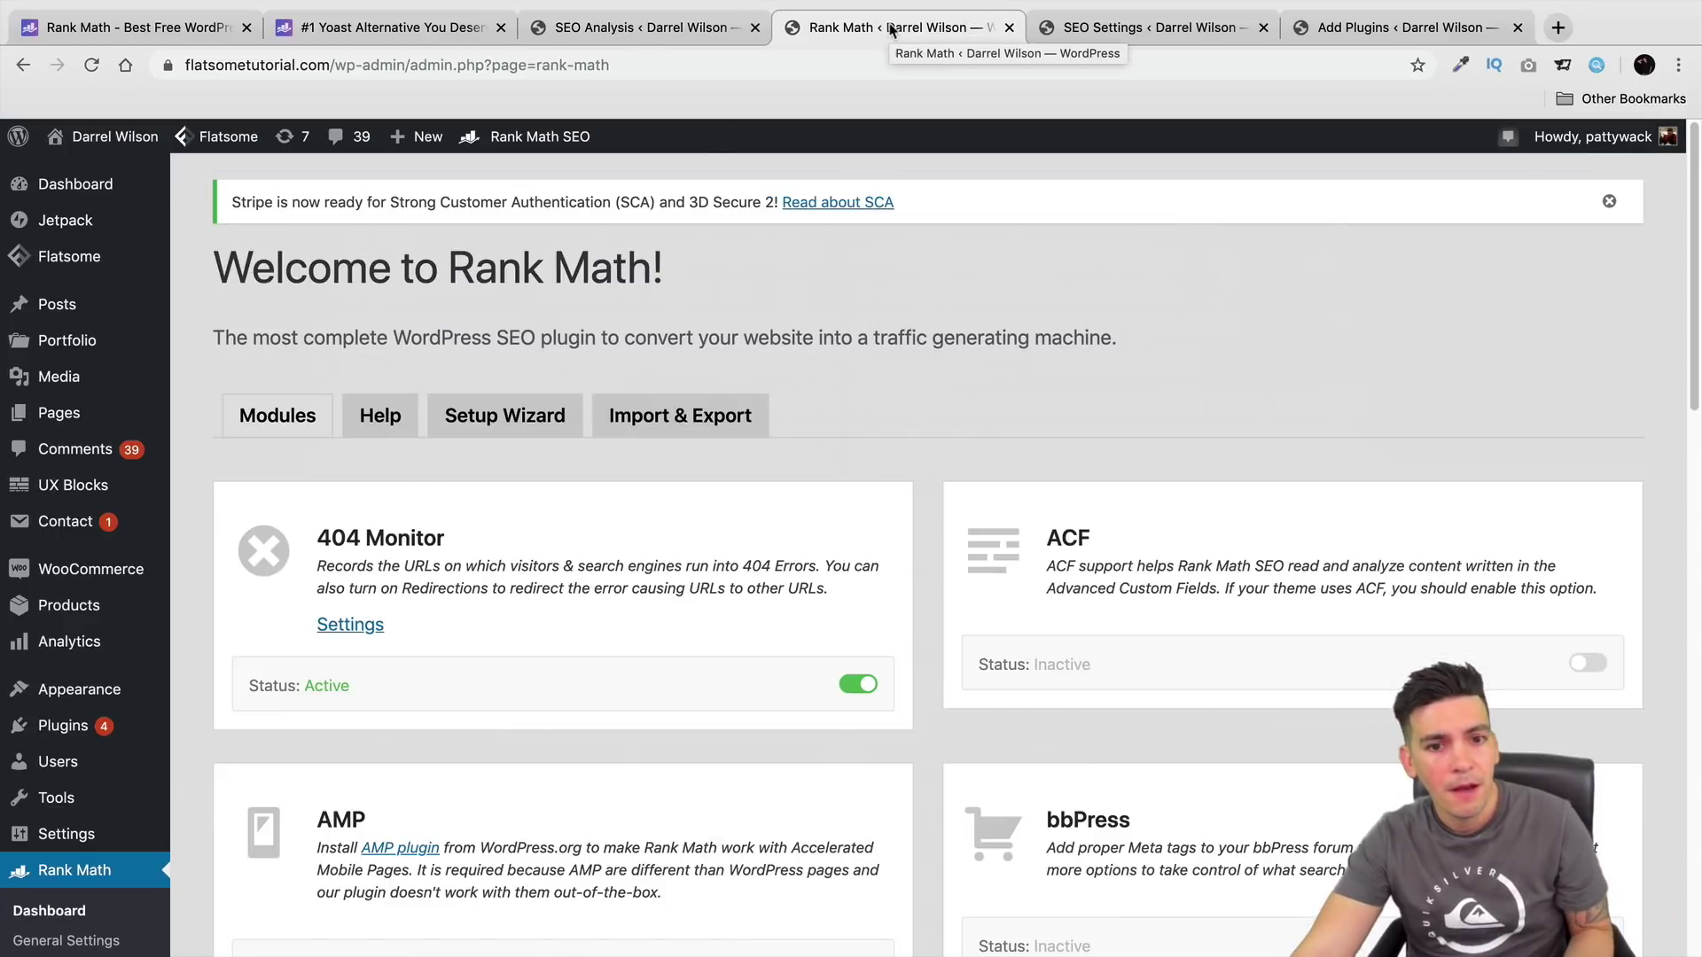
{"action": "scroll", "coordinate": [1011, 400], "scroll_direction": "down", "scroll_amount": 1}
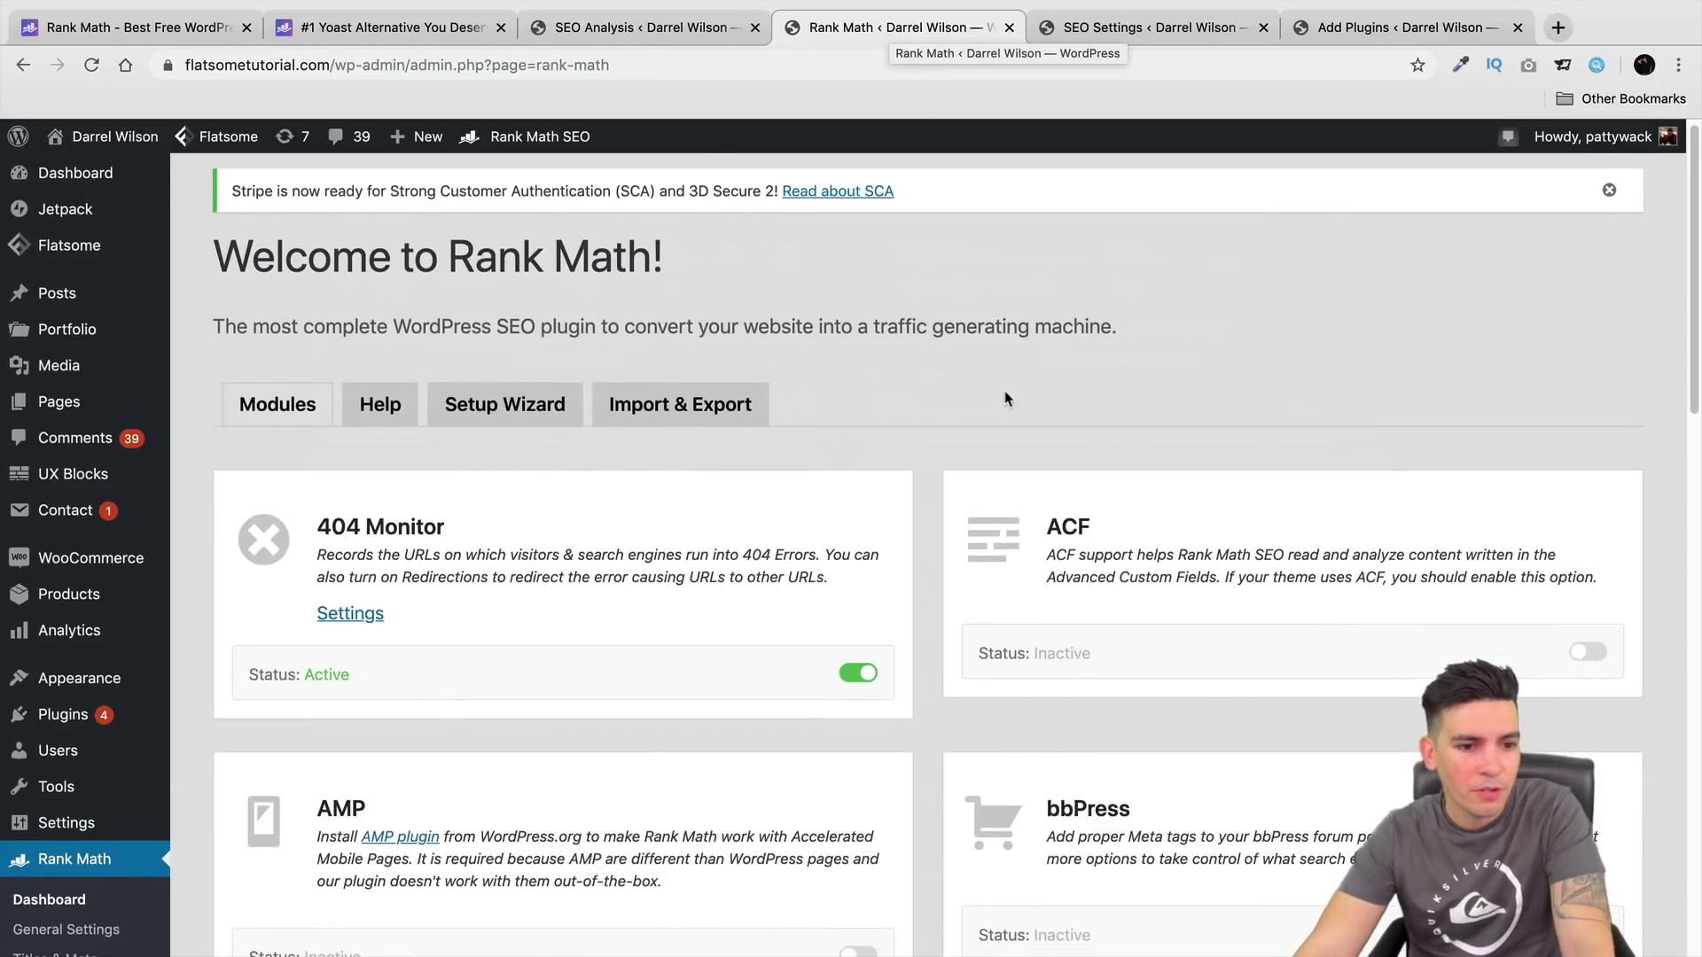
{"action": "scroll", "coordinate": [1006, 399], "scroll_direction": "down", "scroll_amount": 3}
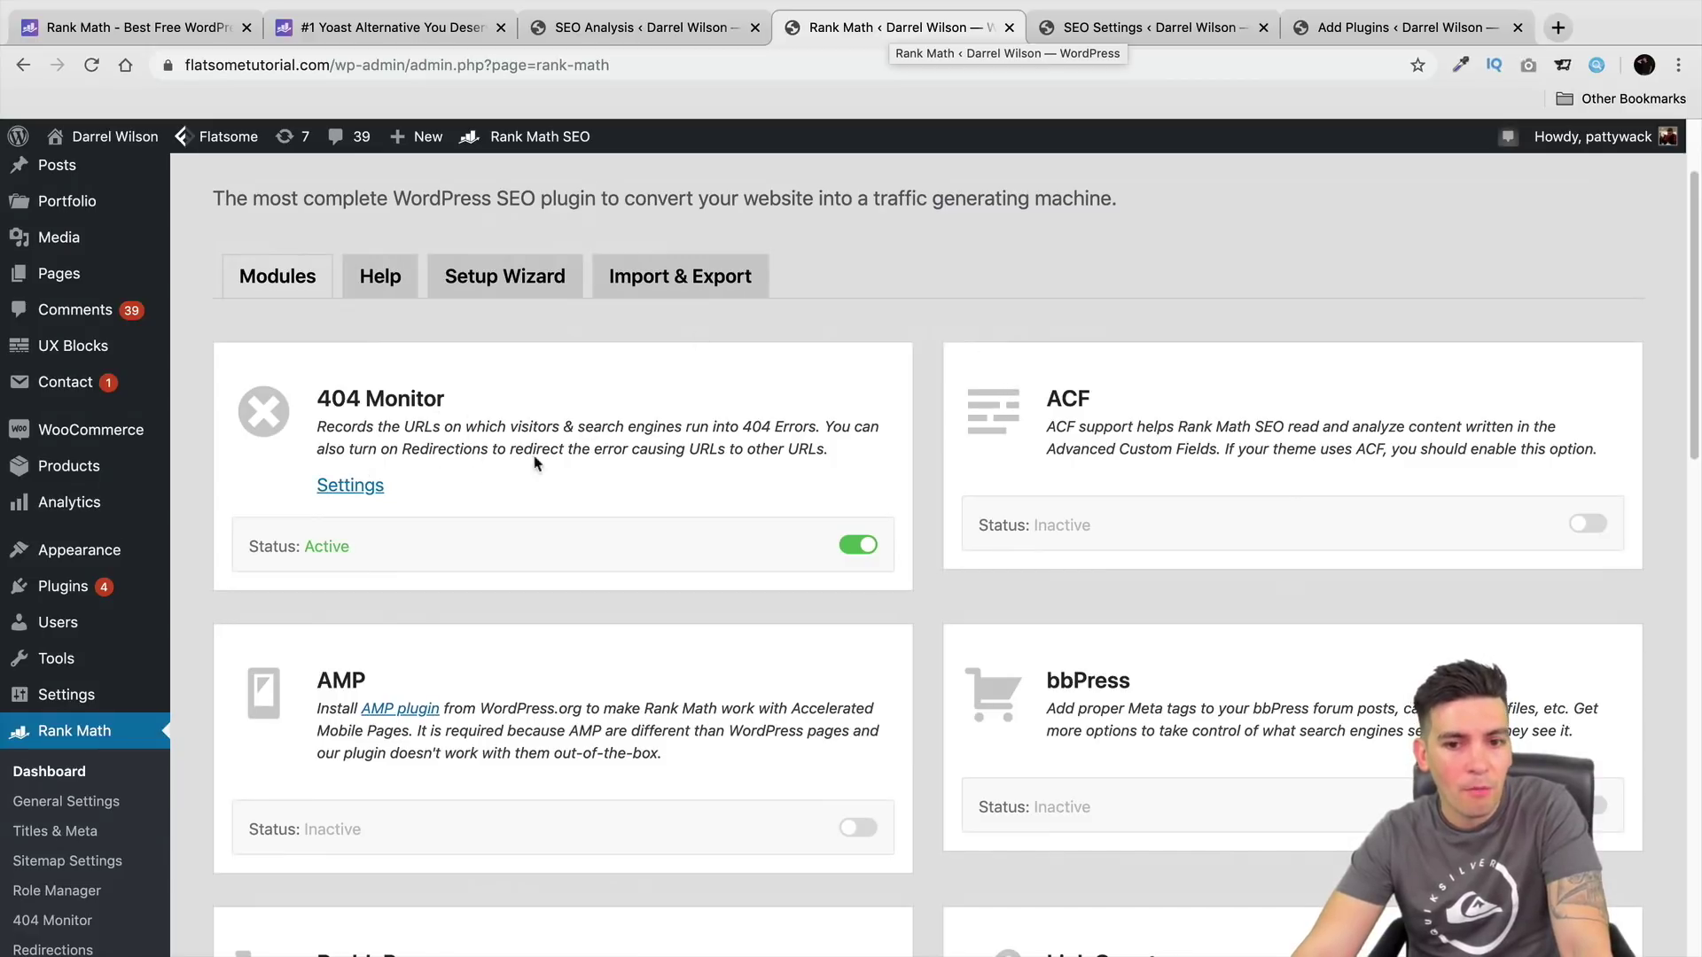
{"action": "scroll", "coordinate": [753, 463], "scroll_direction": "down", "scroll_amount": 1}
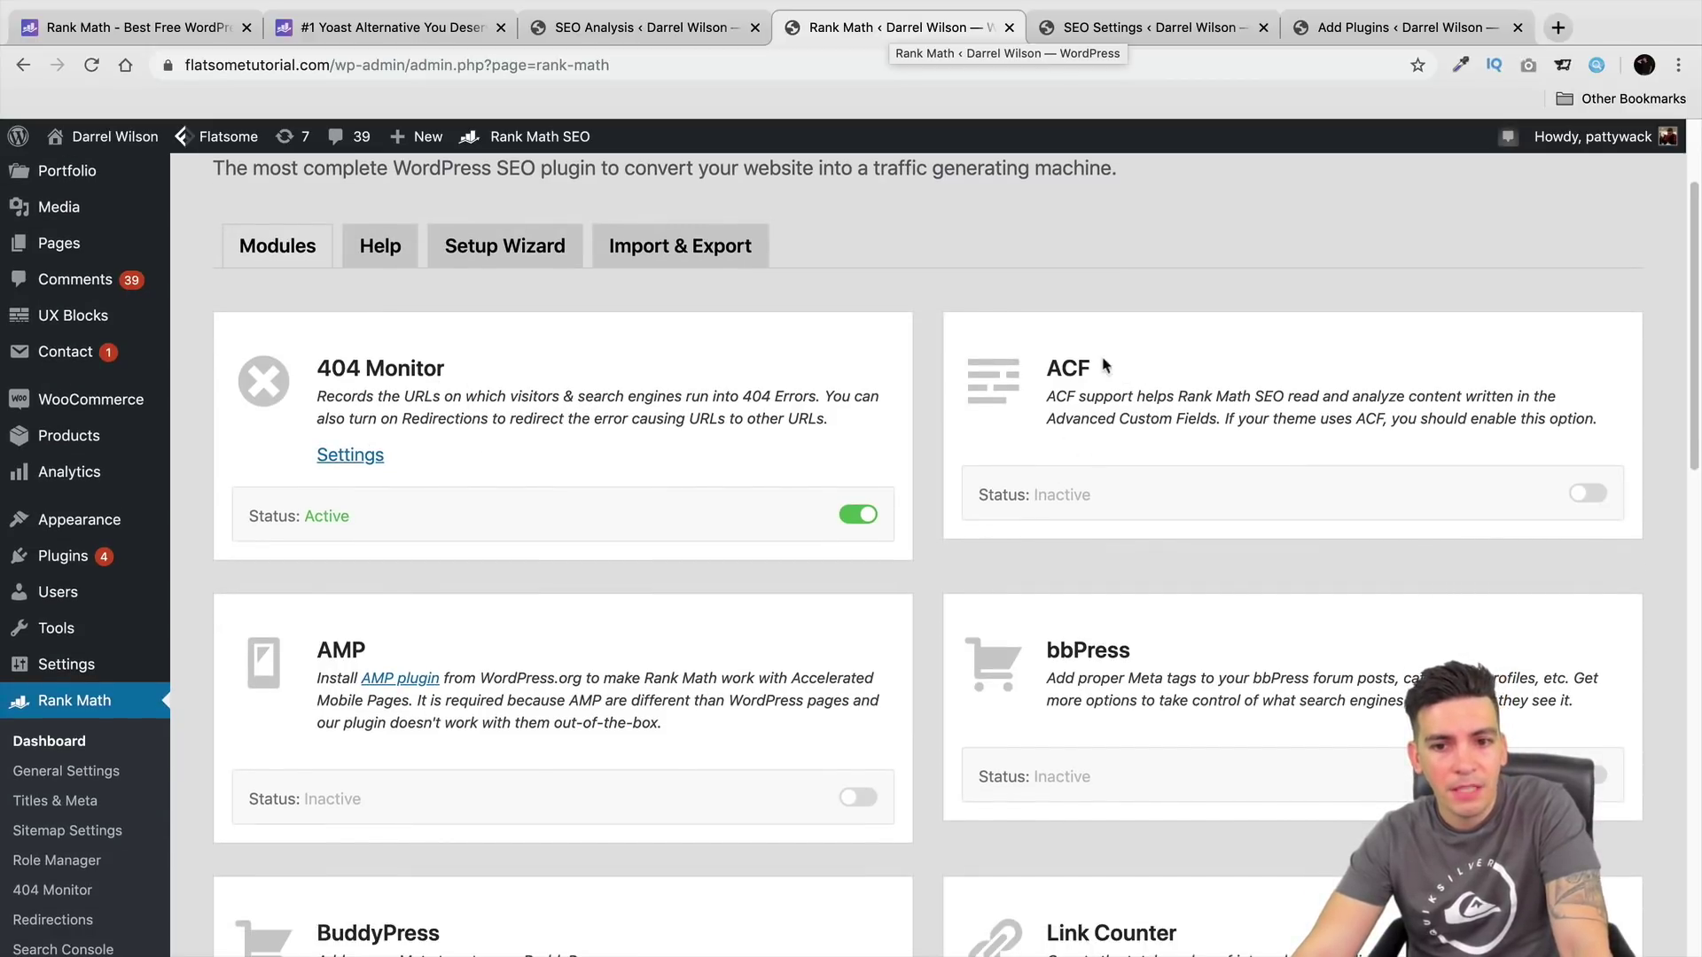
{"action": "scroll", "coordinate": [1115, 379], "scroll_direction": "down", "scroll_amount": 7}
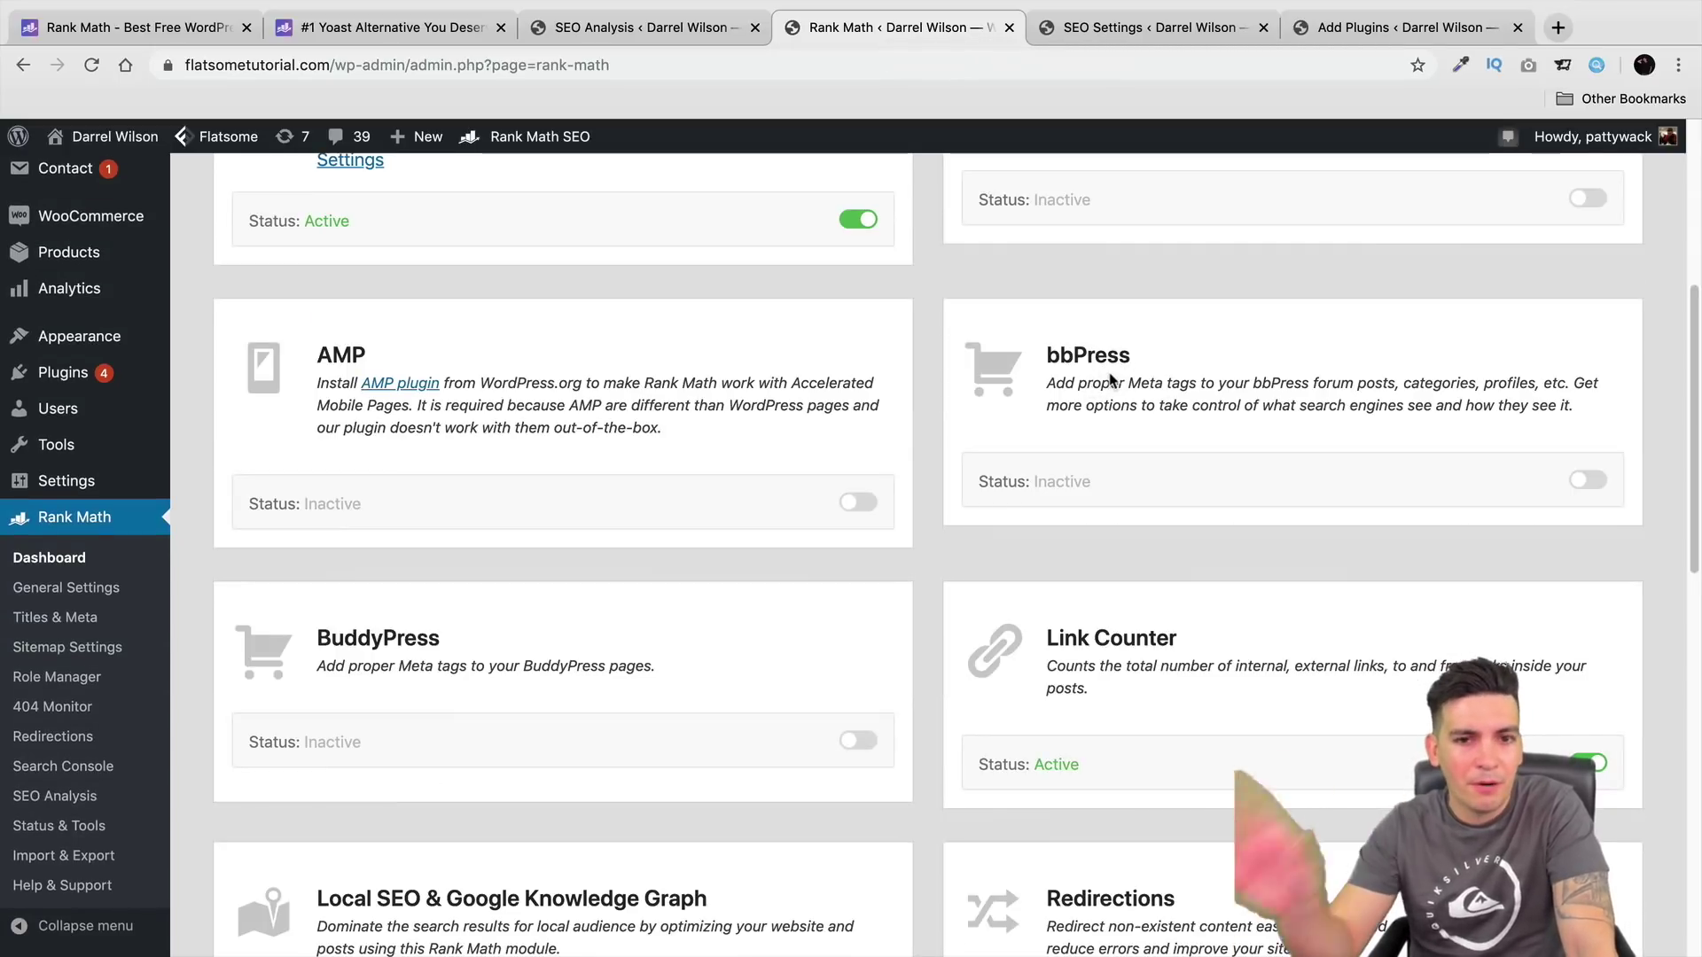
{"action": "scroll", "coordinate": [943, 436], "scroll_direction": "down", "scroll_amount": 1}
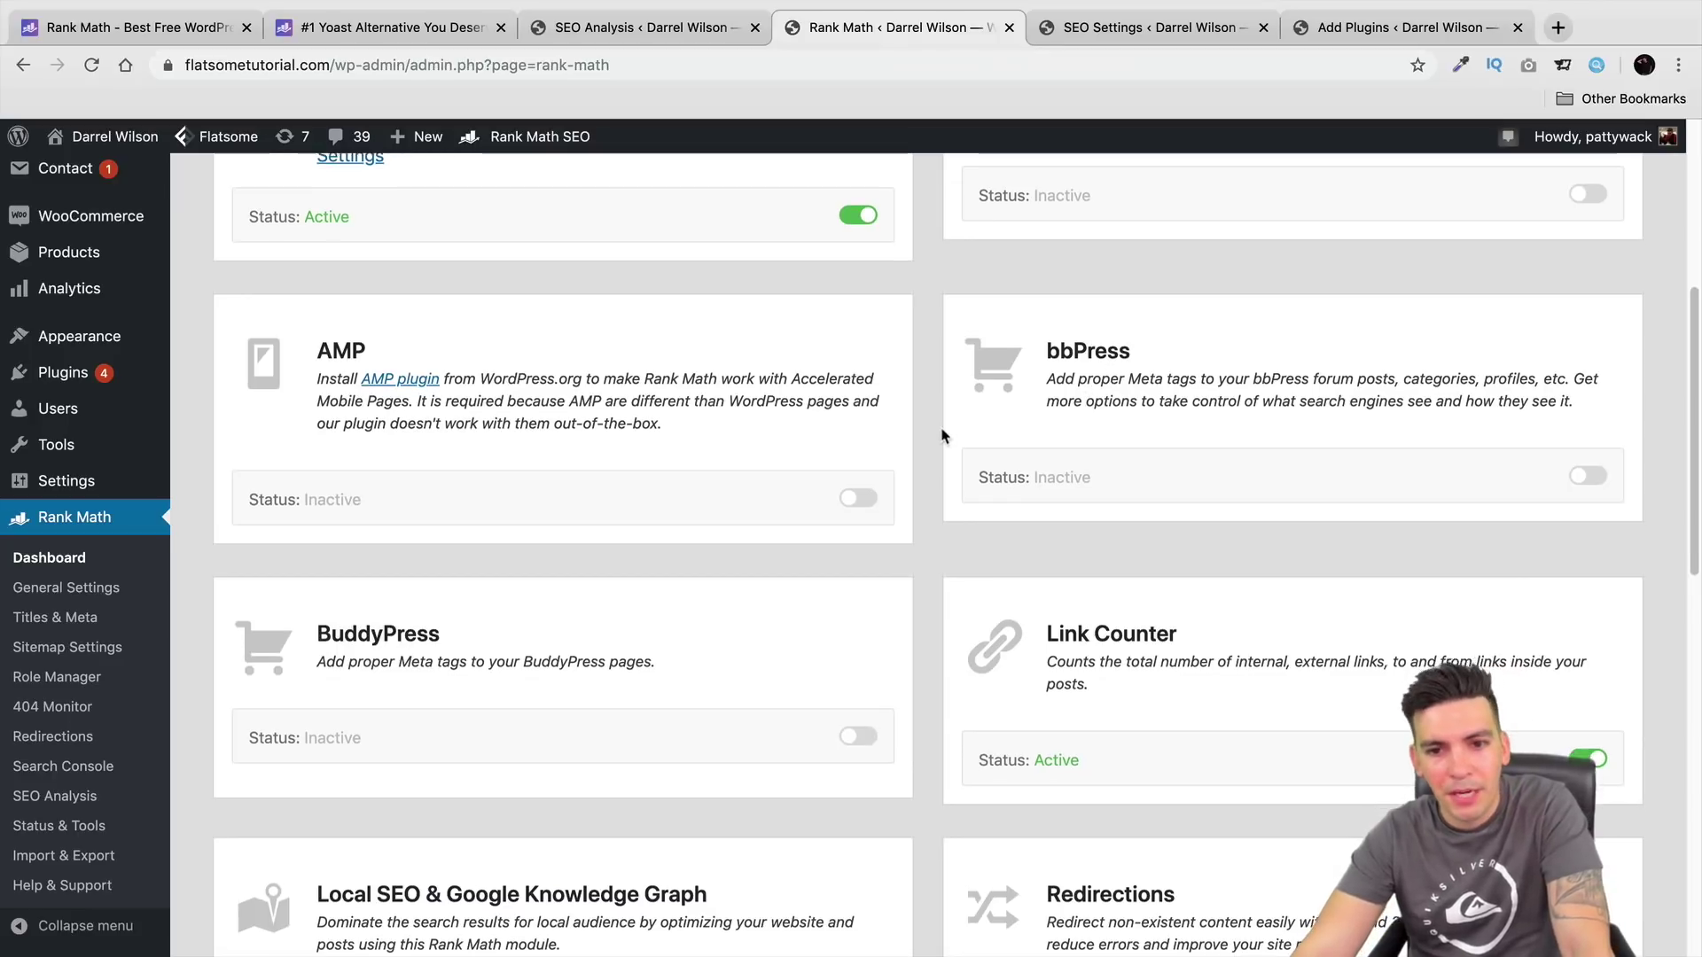
Step: Read the remaining Rank Math module cards from BuddyPress and Link Counter through Sitemap and WooCommerce, and return to the page start
{"action": "scroll", "coordinate": [943, 435], "scroll_direction": "down", "scroll_amount": 3}
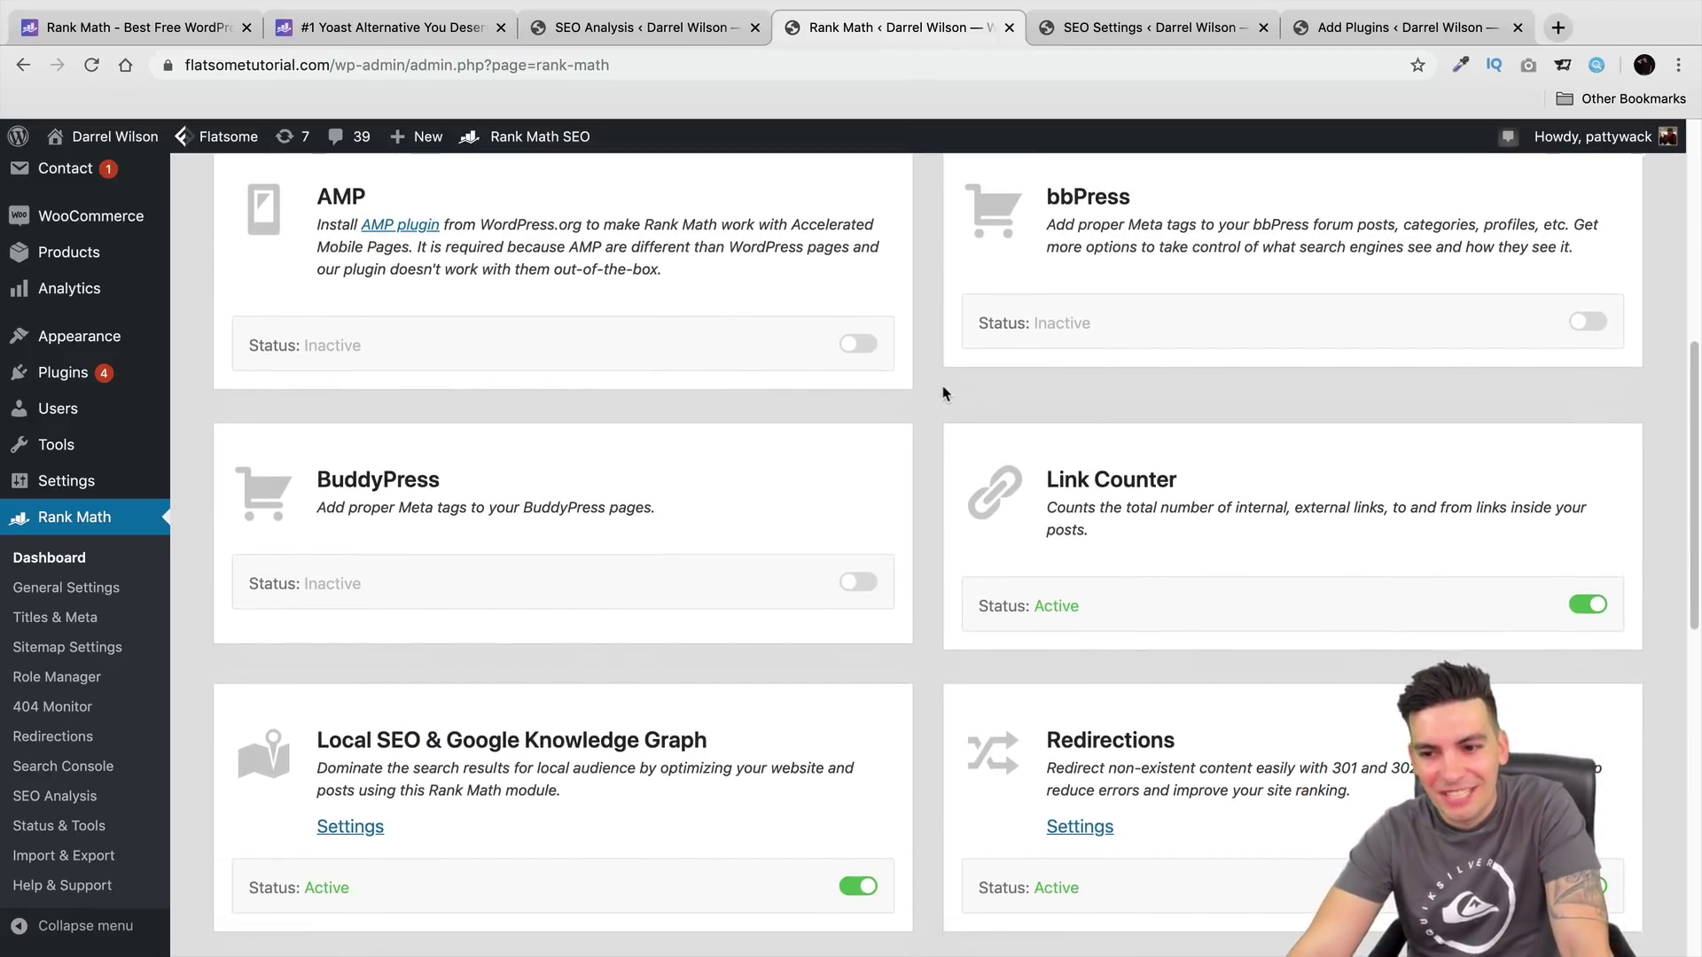
{"action": "scroll", "coordinate": [916, 390], "scroll_direction": "down", "scroll_amount": 1}
{"action": "scroll", "coordinate": [920, 394], "scroll_direction": "down", "scroll_amount": 2}
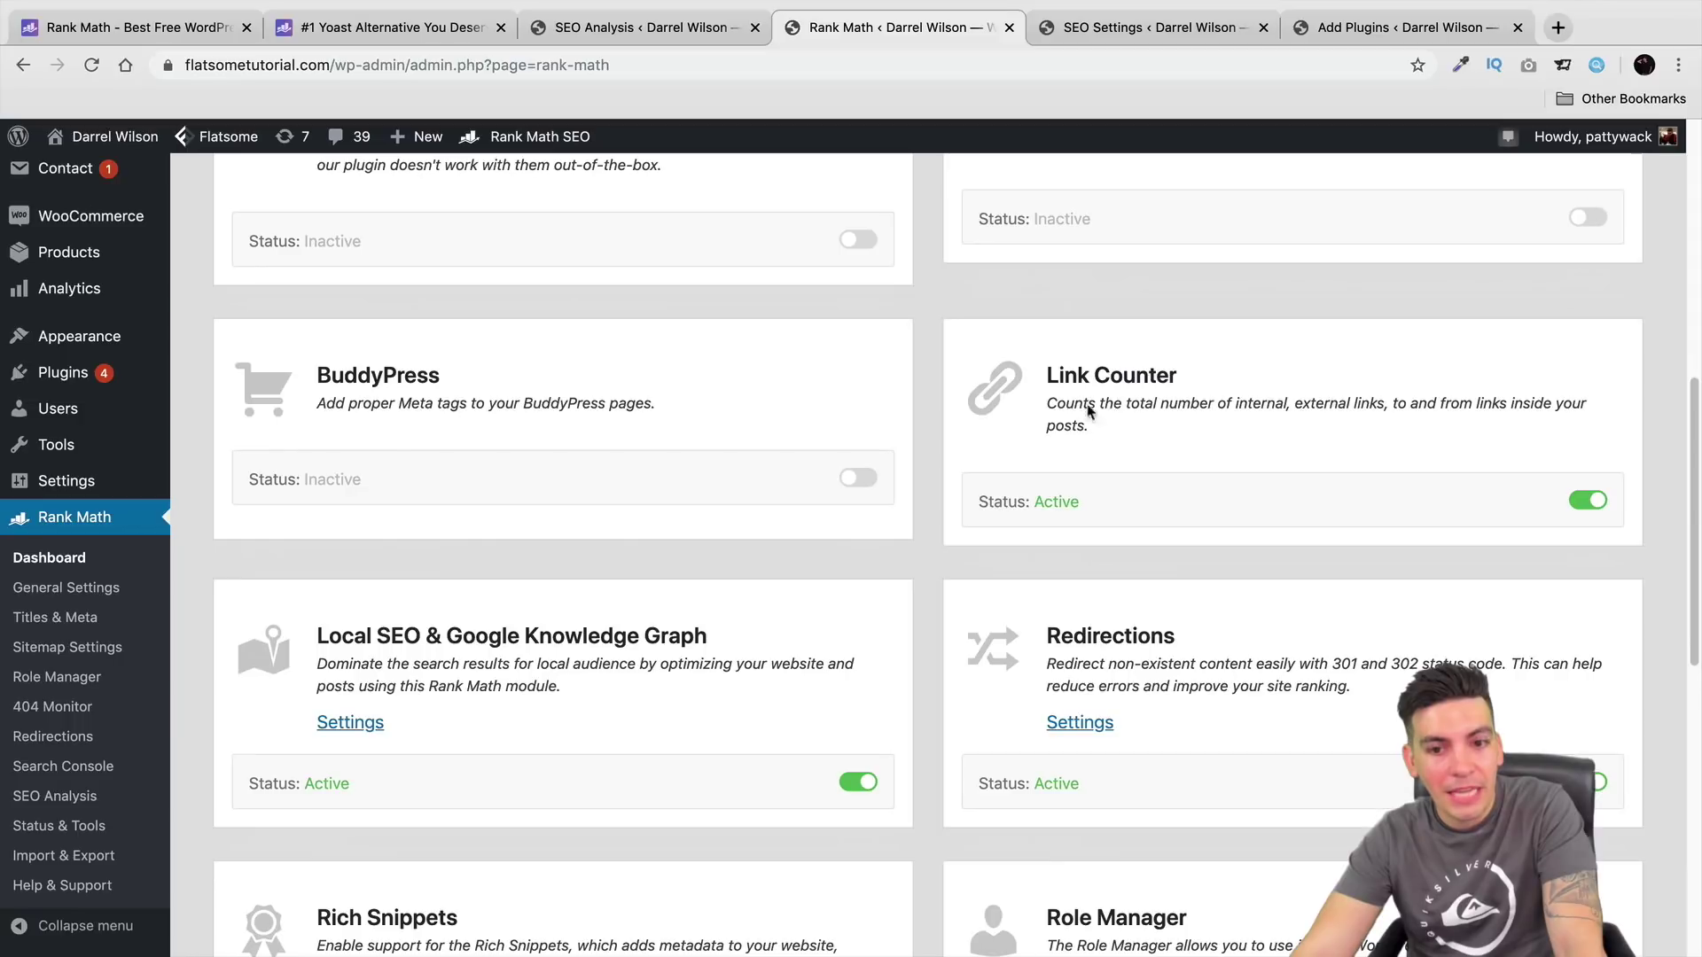
{"action": "scroll", "coordinate": [1099, 470], "scroll_direction": "down", "scroll_amount": 4}
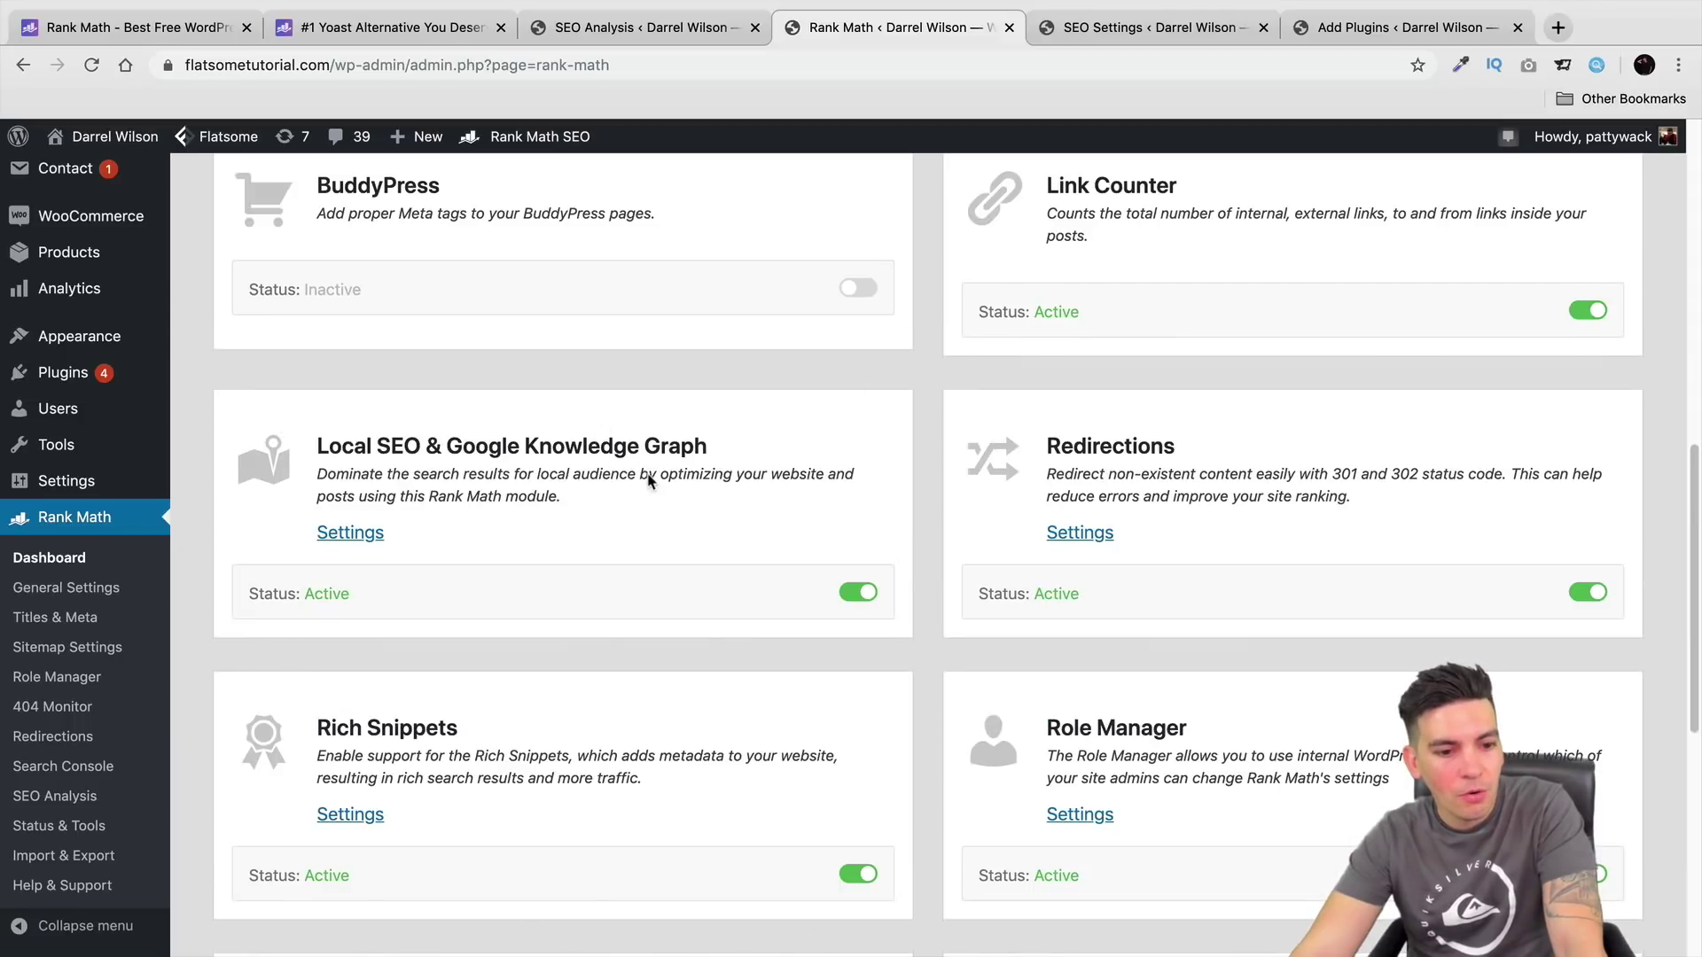
{"action": "scroll", "coordinate": [631, 515], "scroll_direction": "down", "scroll_amount": 4}
{"action": "scroll", "coordinate": [1077, 620], "scroll_direction": "down", "scroll_amount": 7}
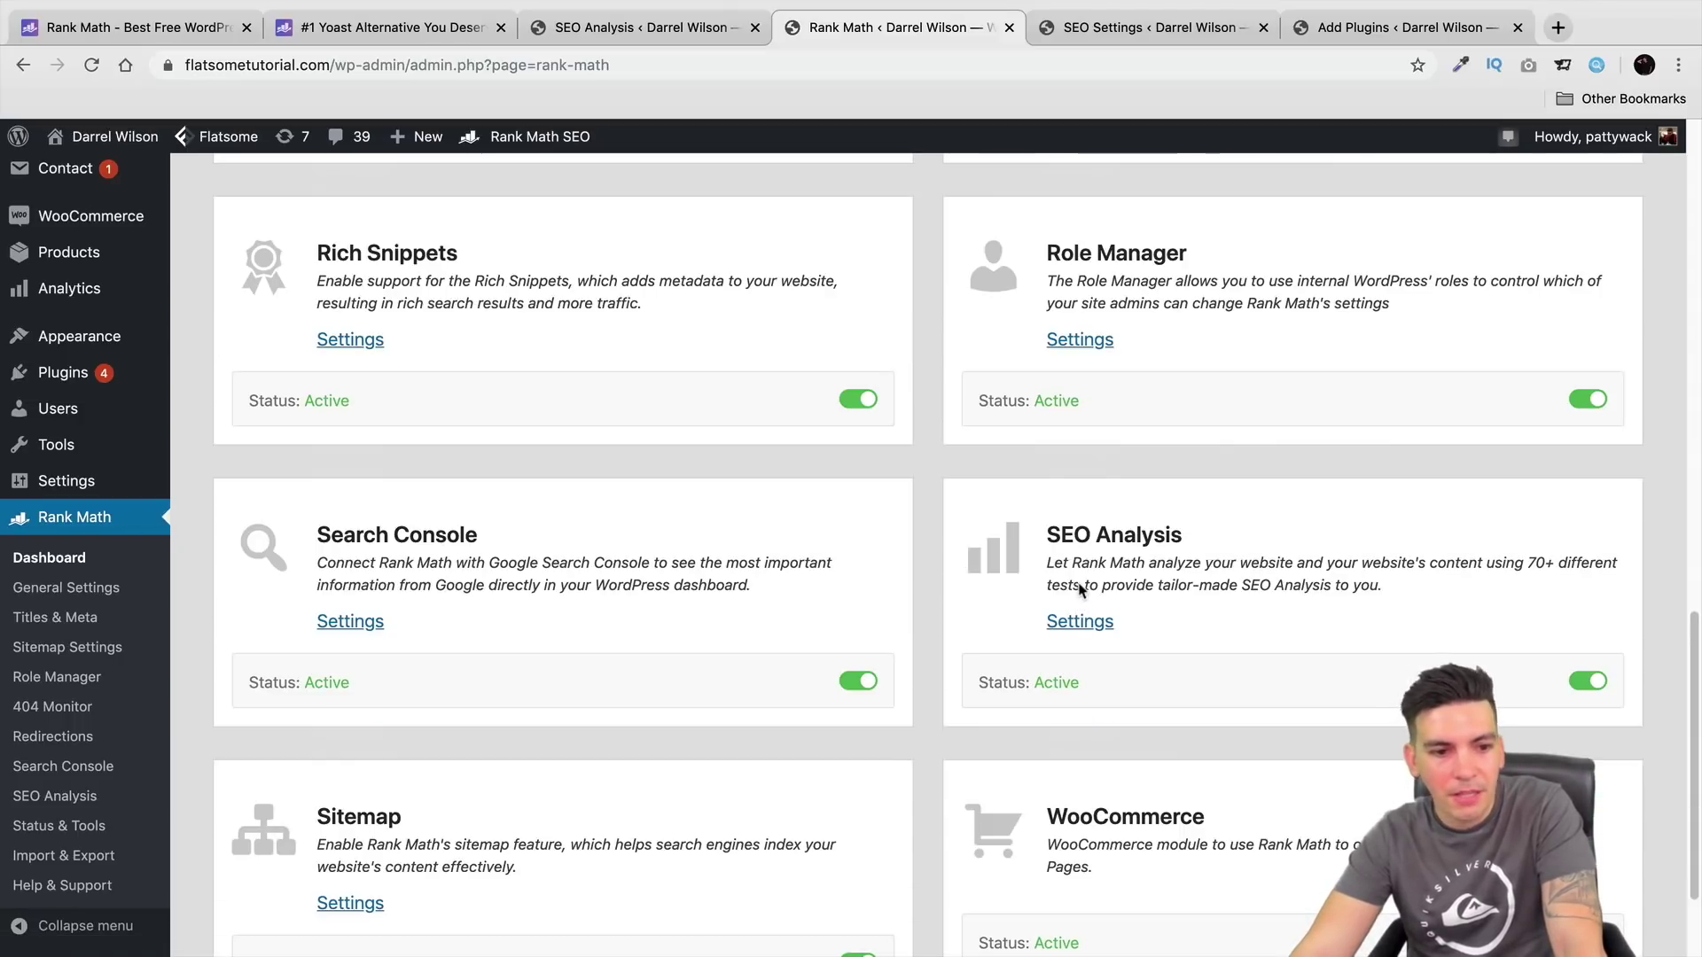
{"action": "scroll", "coordinate": [1080, 585], "scroll_direction": "down", "scroll_amount": 3}
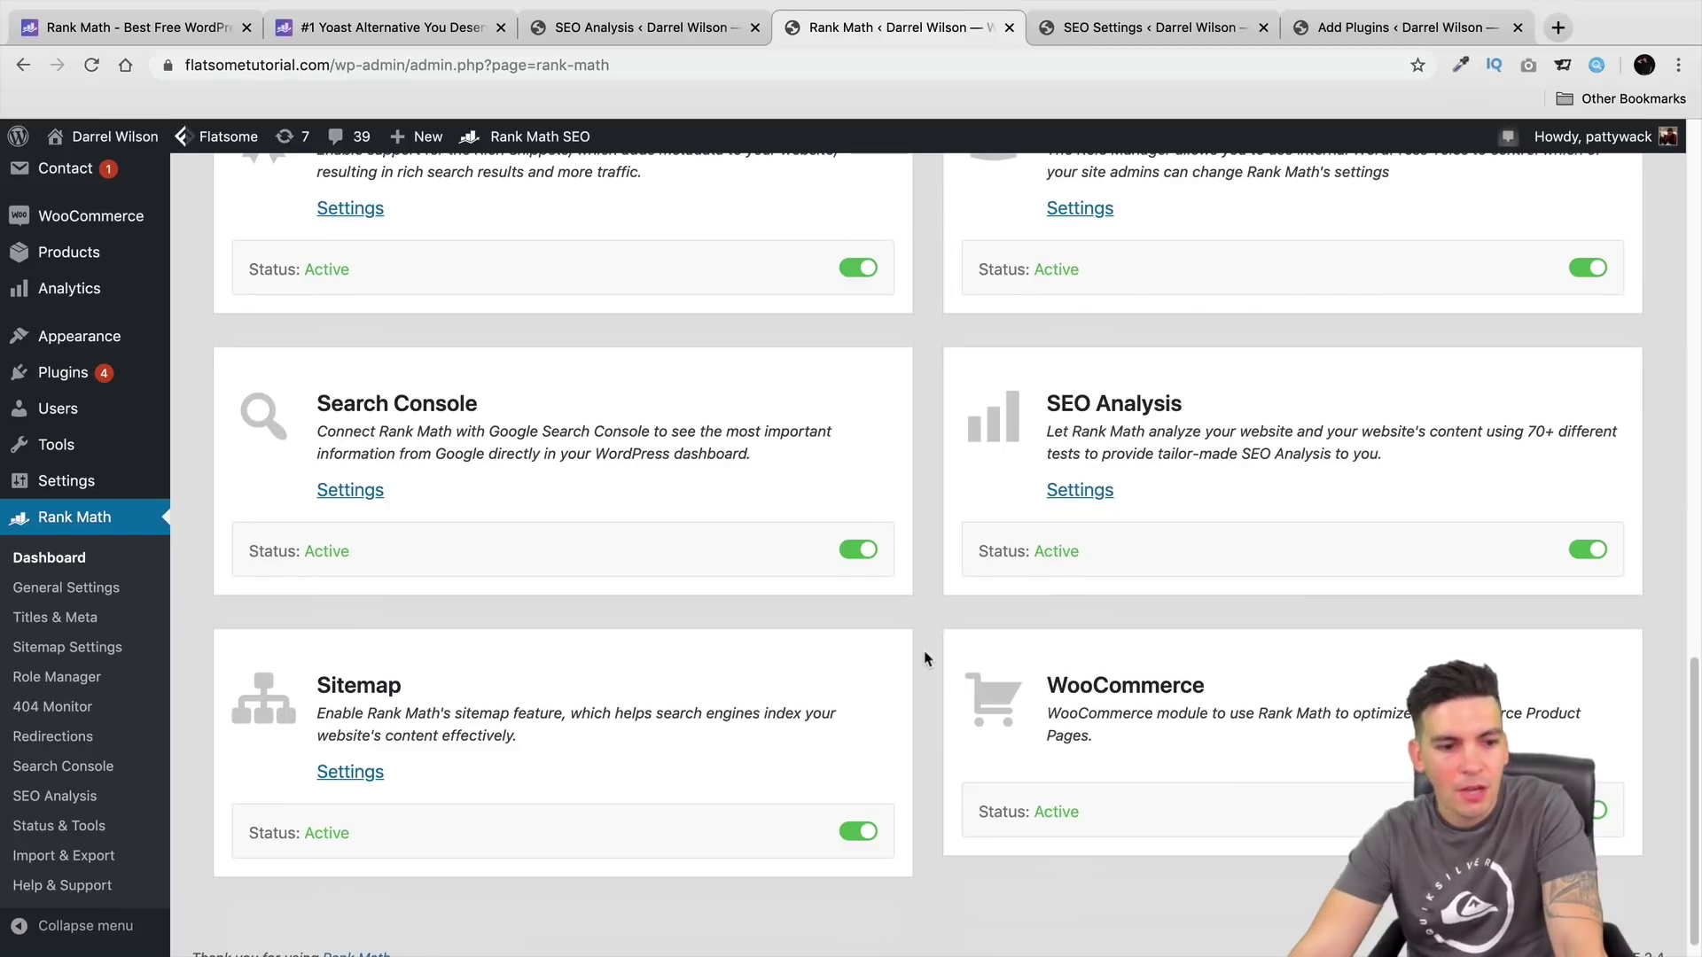
{"action": "scroll", "coordinate": [942, 745], "scroll_direction": "up", "scroll_amount": 20}
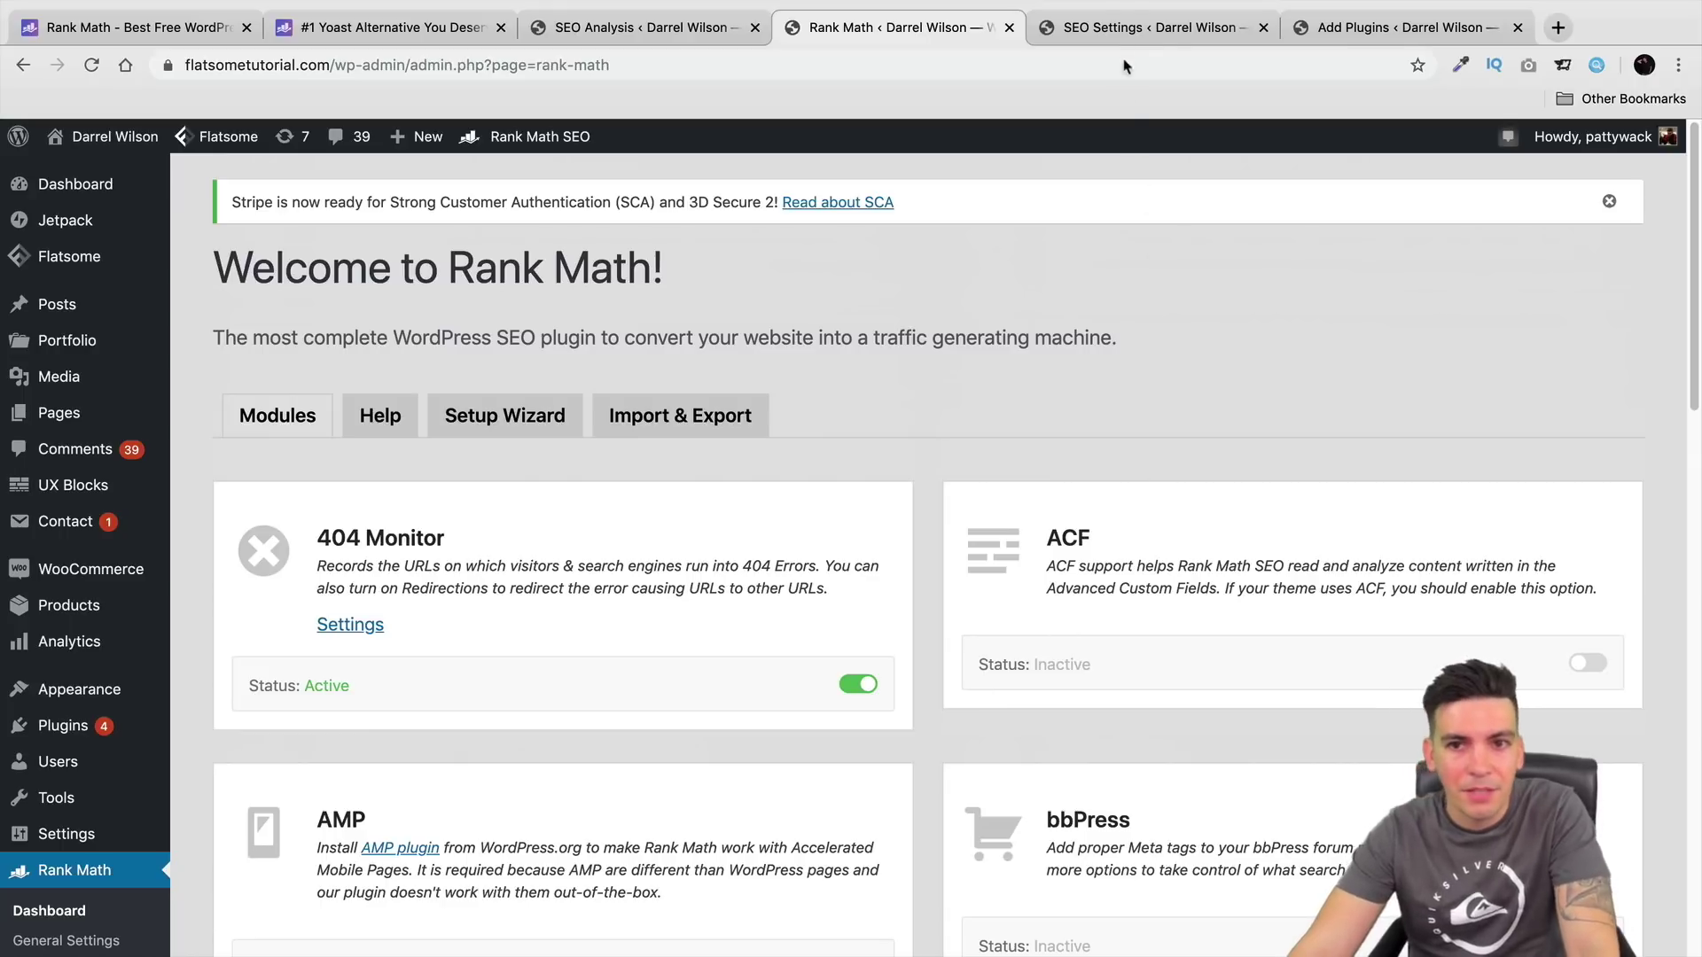
Step: Examine the missing ALT and TITLE attribute options in the Images section of Rank Math's SEO Settings
{"action": "left_click", "coordinate": [1130, 27]}
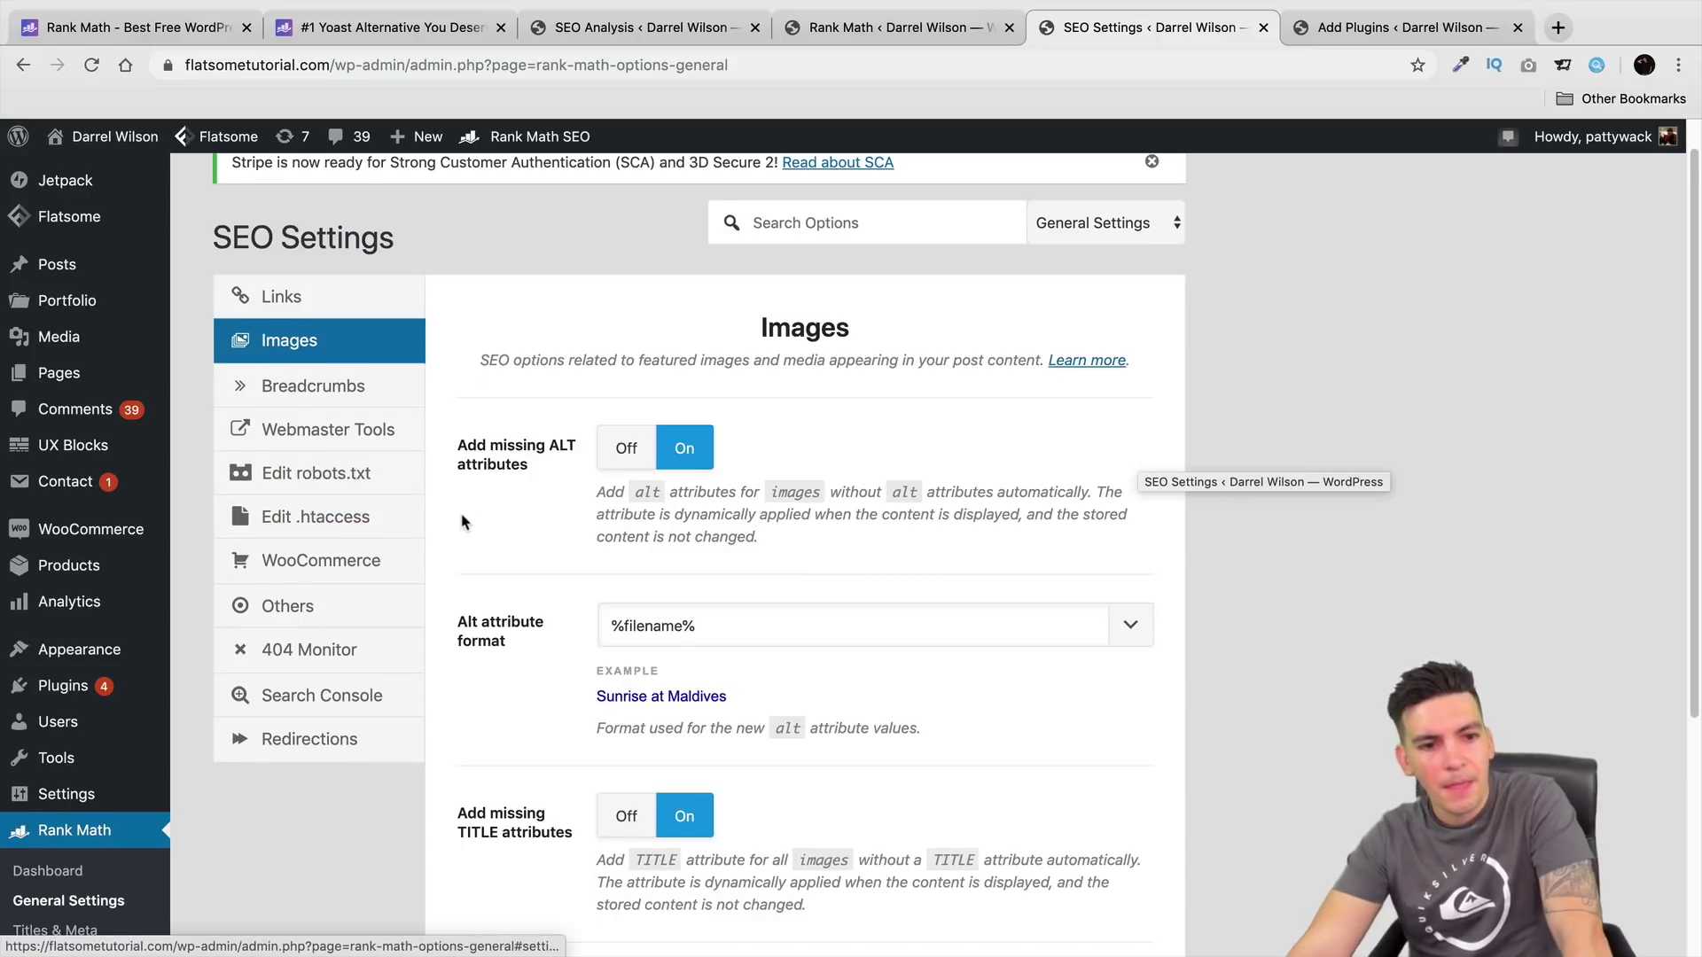
{"action": "scroll", "coordinate": [572, 441], "scroll_direction": "down", "scroll_amount": 2}
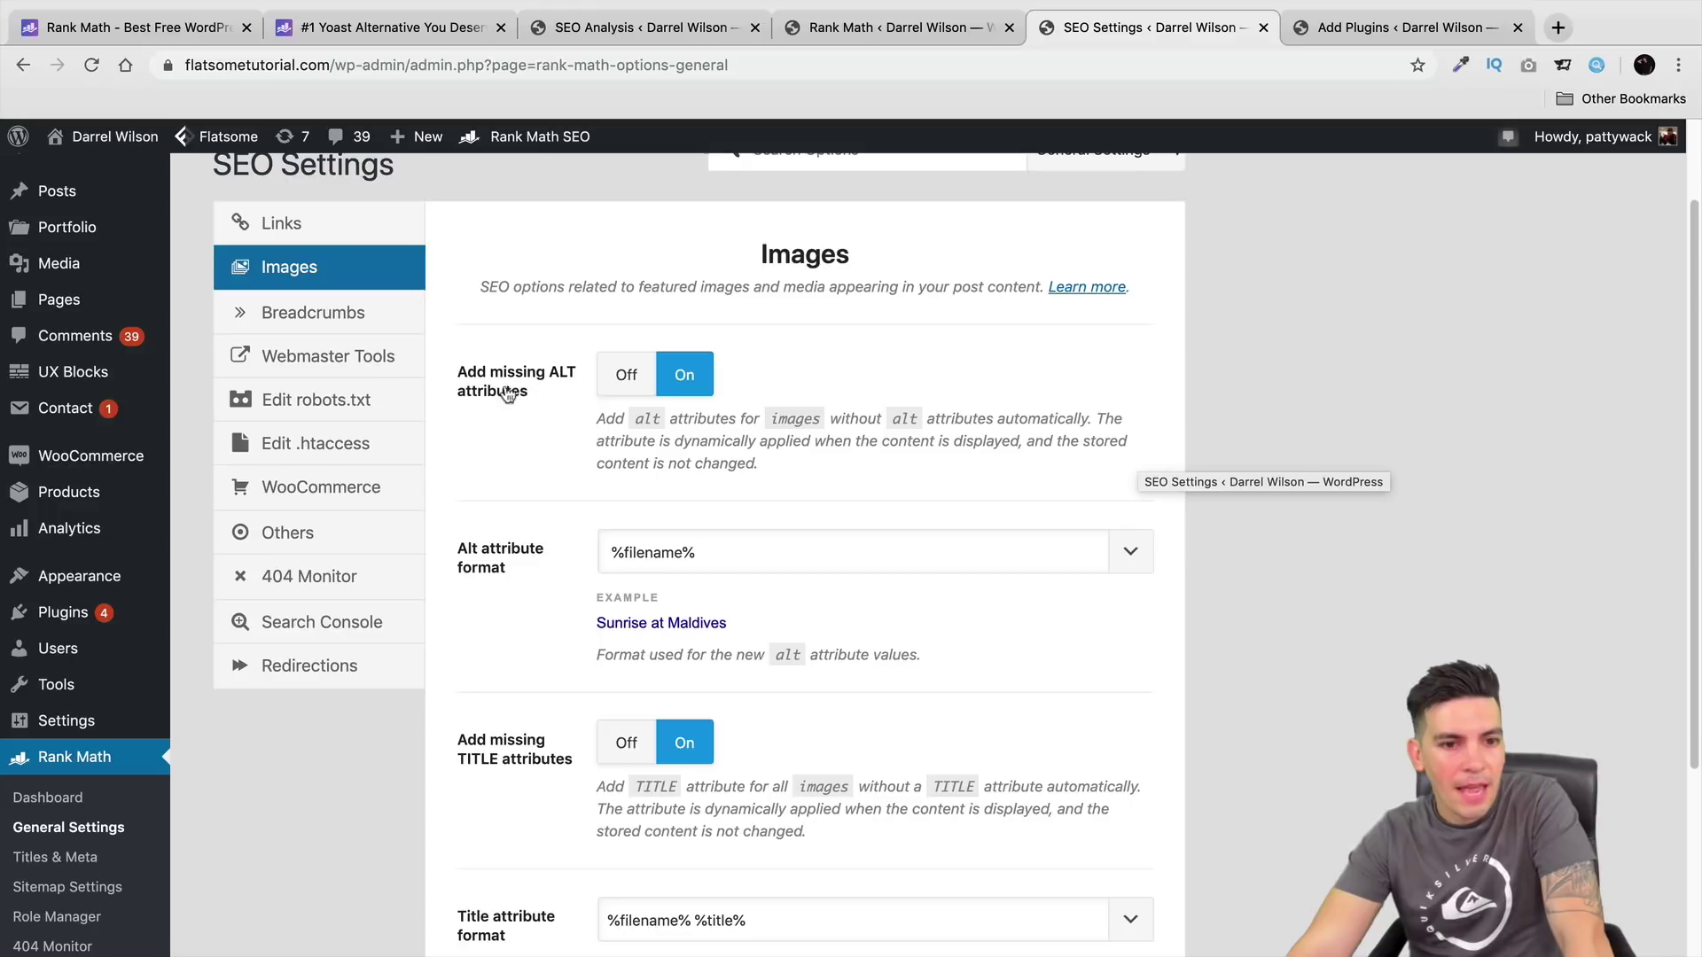
{"action": "left_click", "coordinate": [527, 553]}
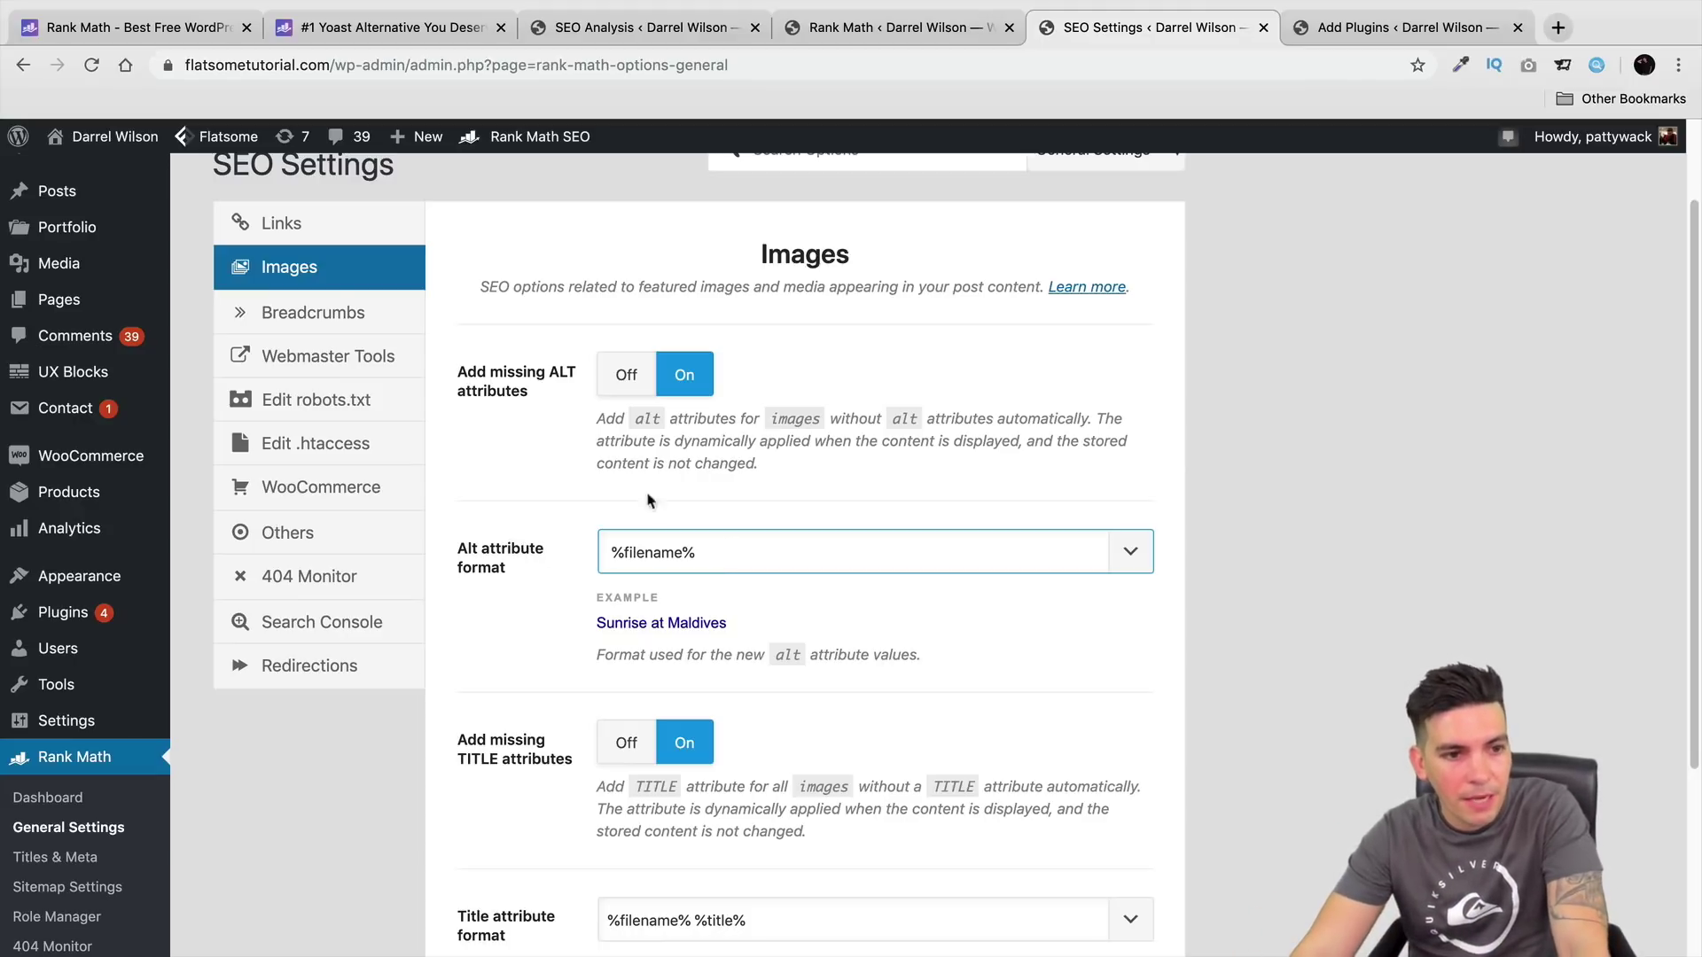
Step: Look through the Links, Breadcrumbs, Webmaster Tools, Edit robots.txt and Edit .htaccess sections of the SEO Settings
{"action": "left_click", "coordinate": [263, 212]}
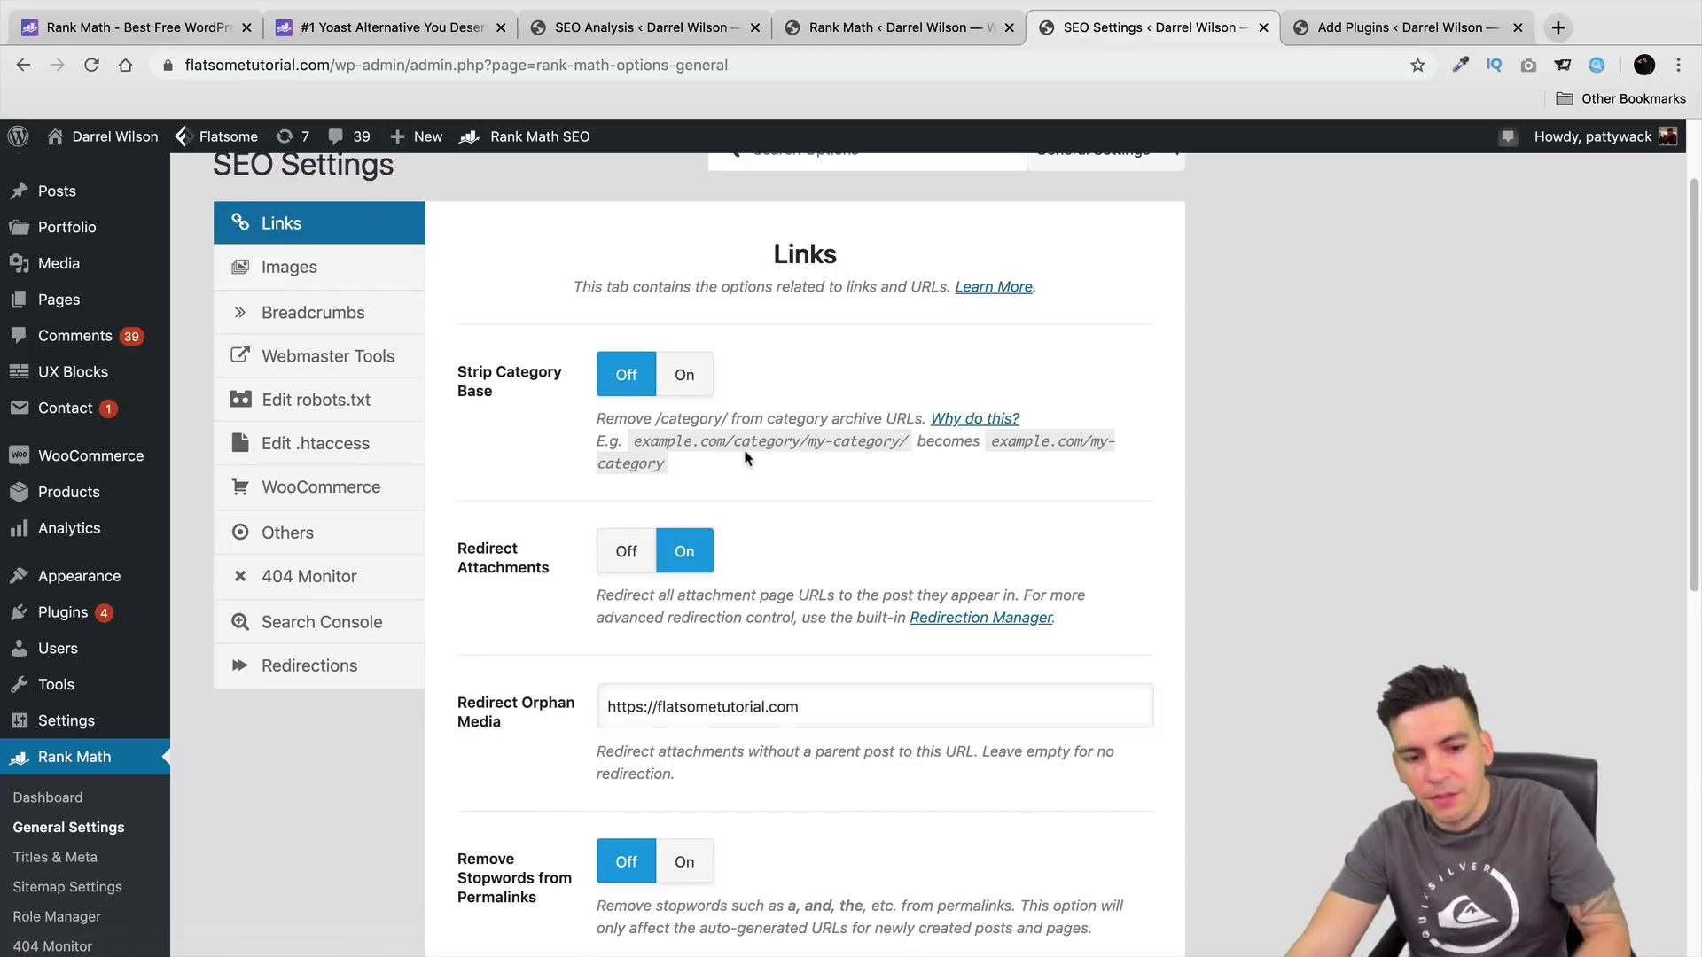
{"action": "left_click", "coordinate": [319, 316]}
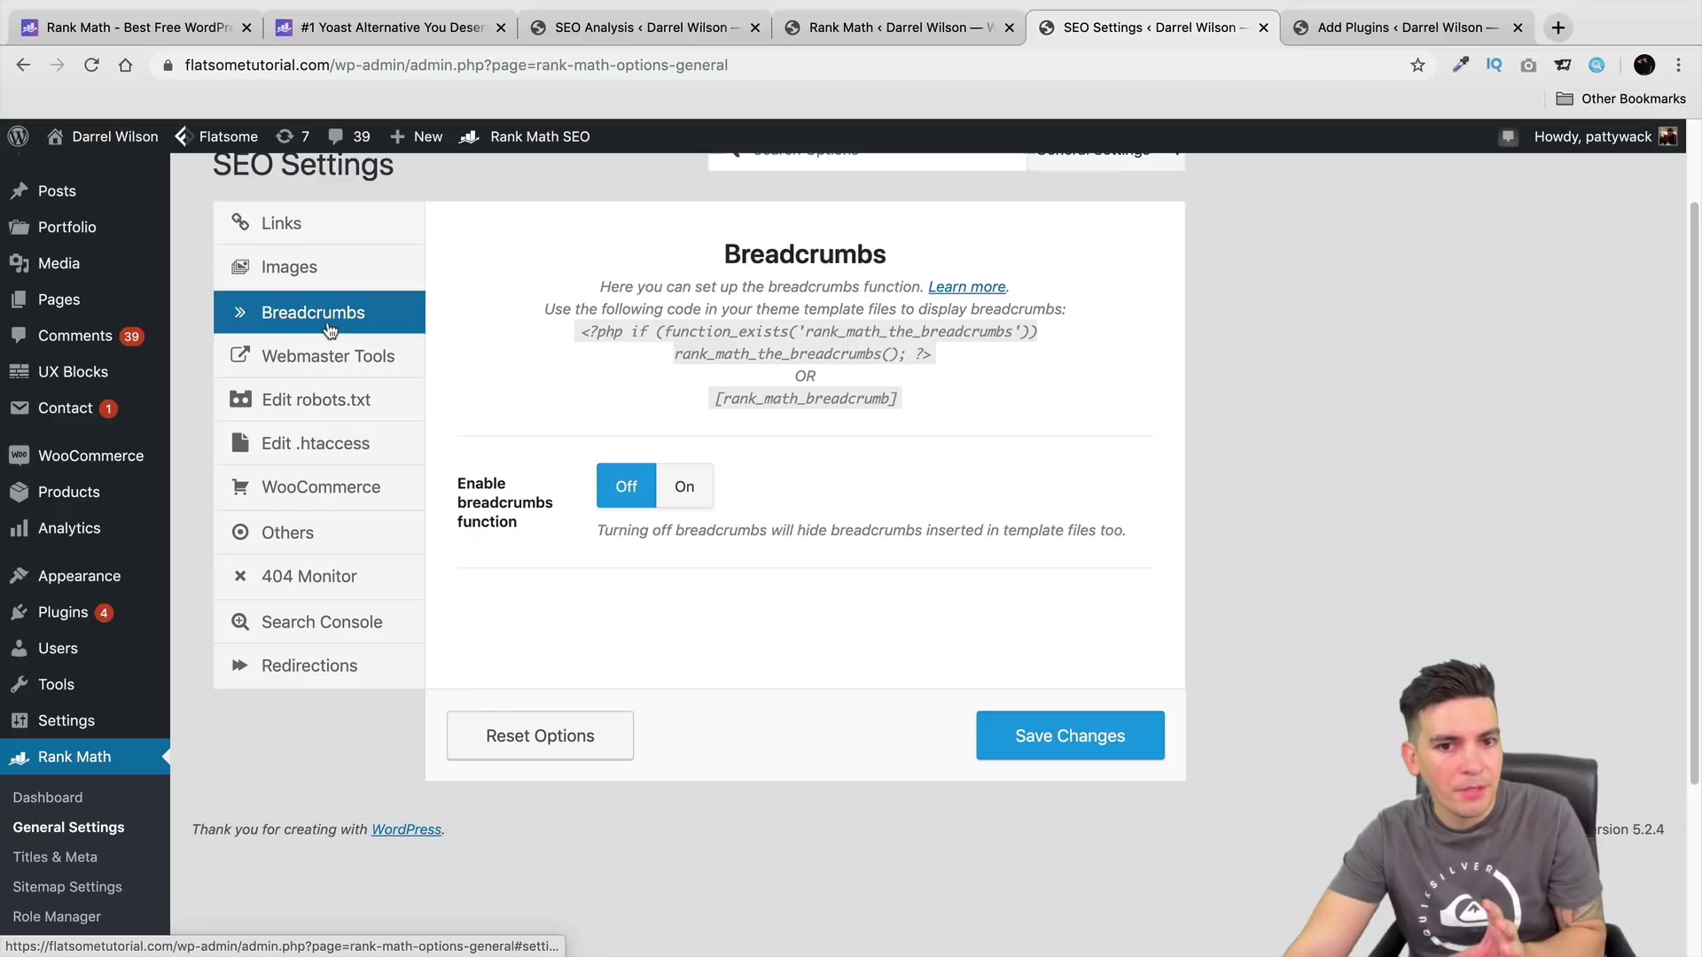
{"action": "left_click", "coordinate": [334, 359]}
{"action": "left_click", "coordinate": [333, 402]}
{"action": "left_click", "coordinate": [332, 448]}
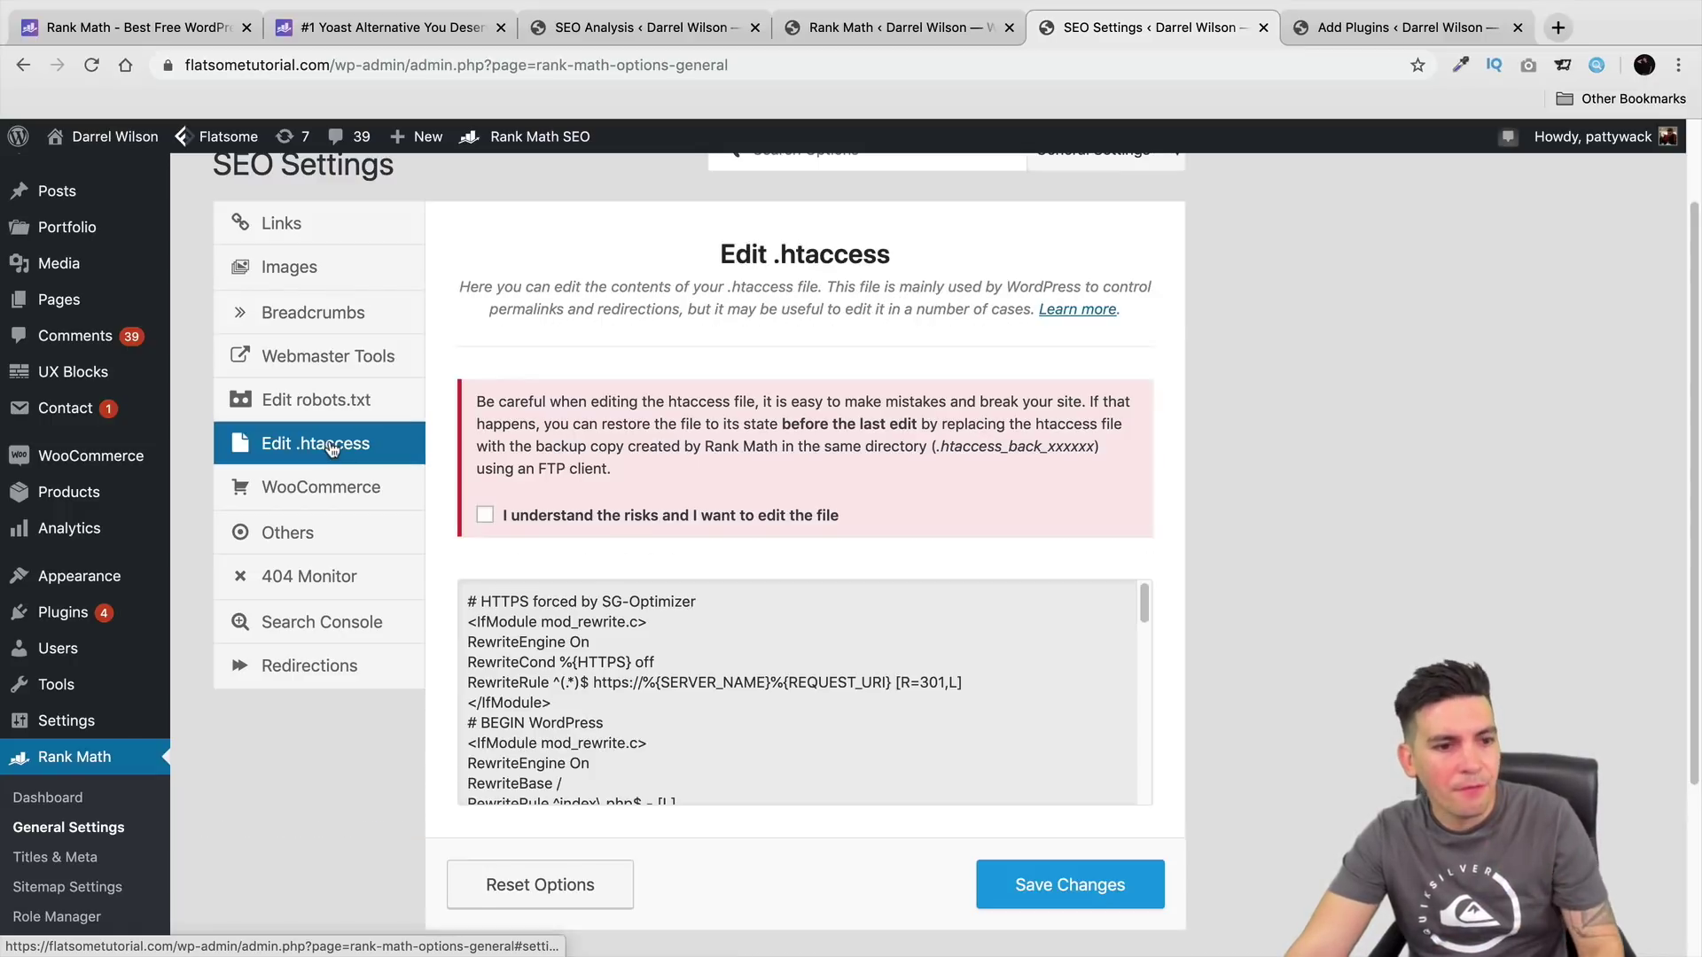
Step: View the WooCommerce, Others, 404 Monitor, Search Console and Redirections settings, and return to the Links section
{"action": "left_click", "coordinate": [333, 490]}
{"action": "left_click", "coordinate": [333, 533]}
{"action": "left_click", "coordinate": [333, 578]}
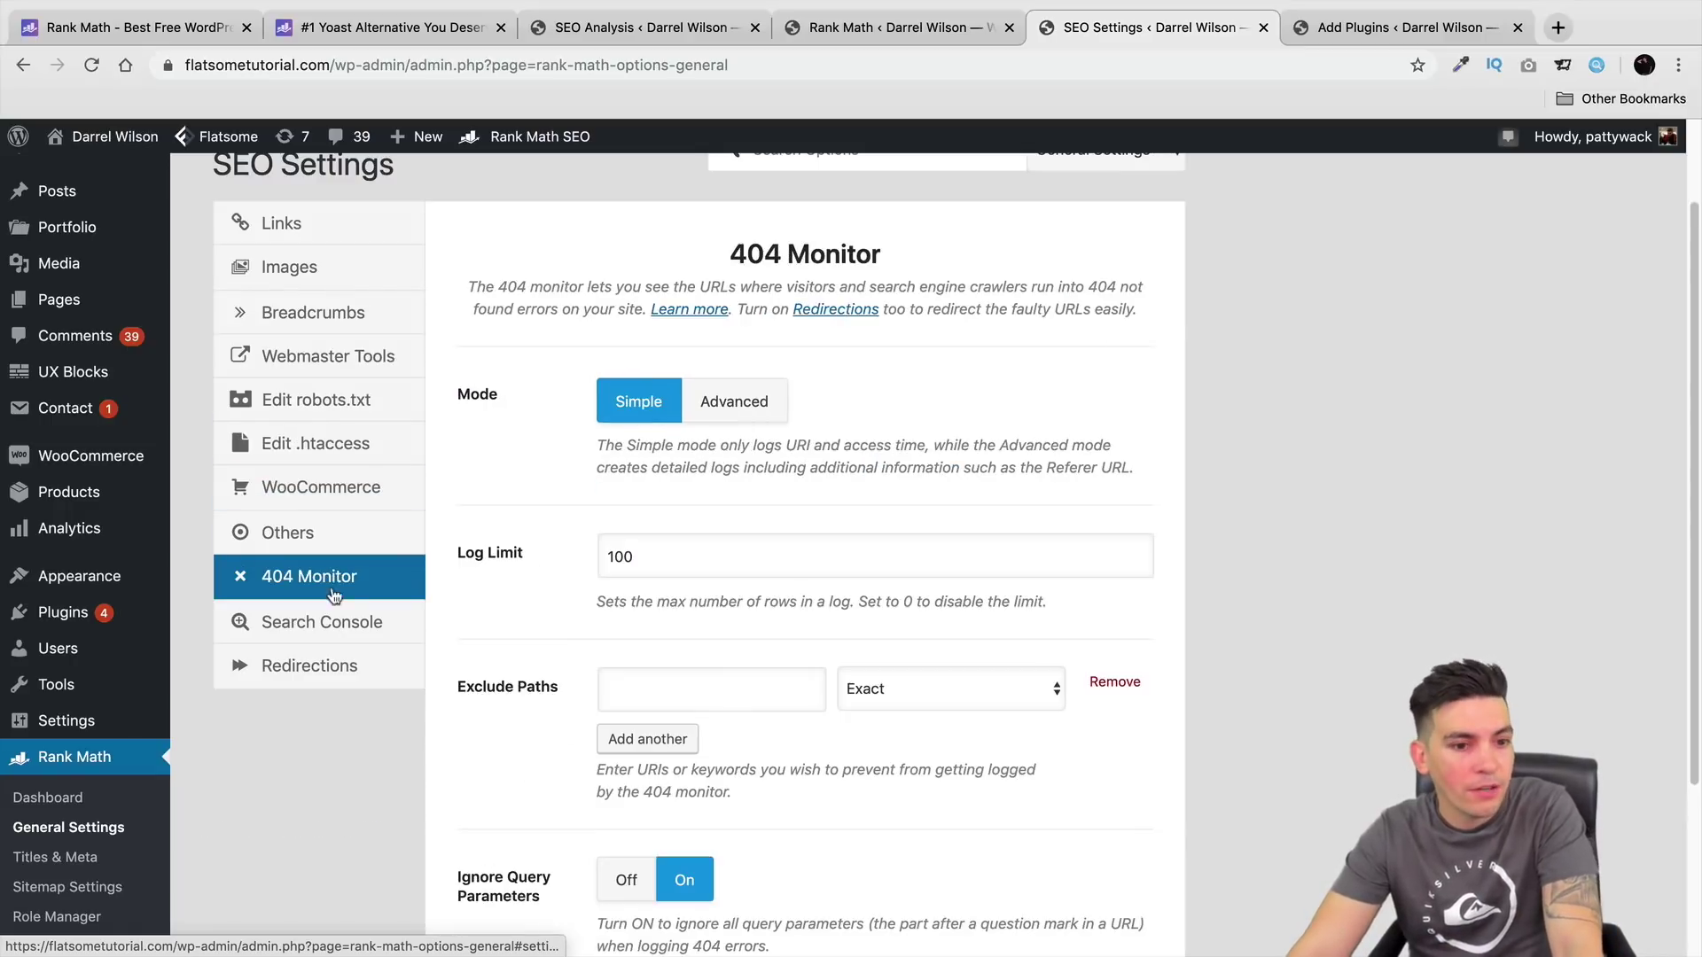
{"action": "left_click", "coordinate": [335, 625]}
{"action": "left_click", "coordinate": [336, 666]}
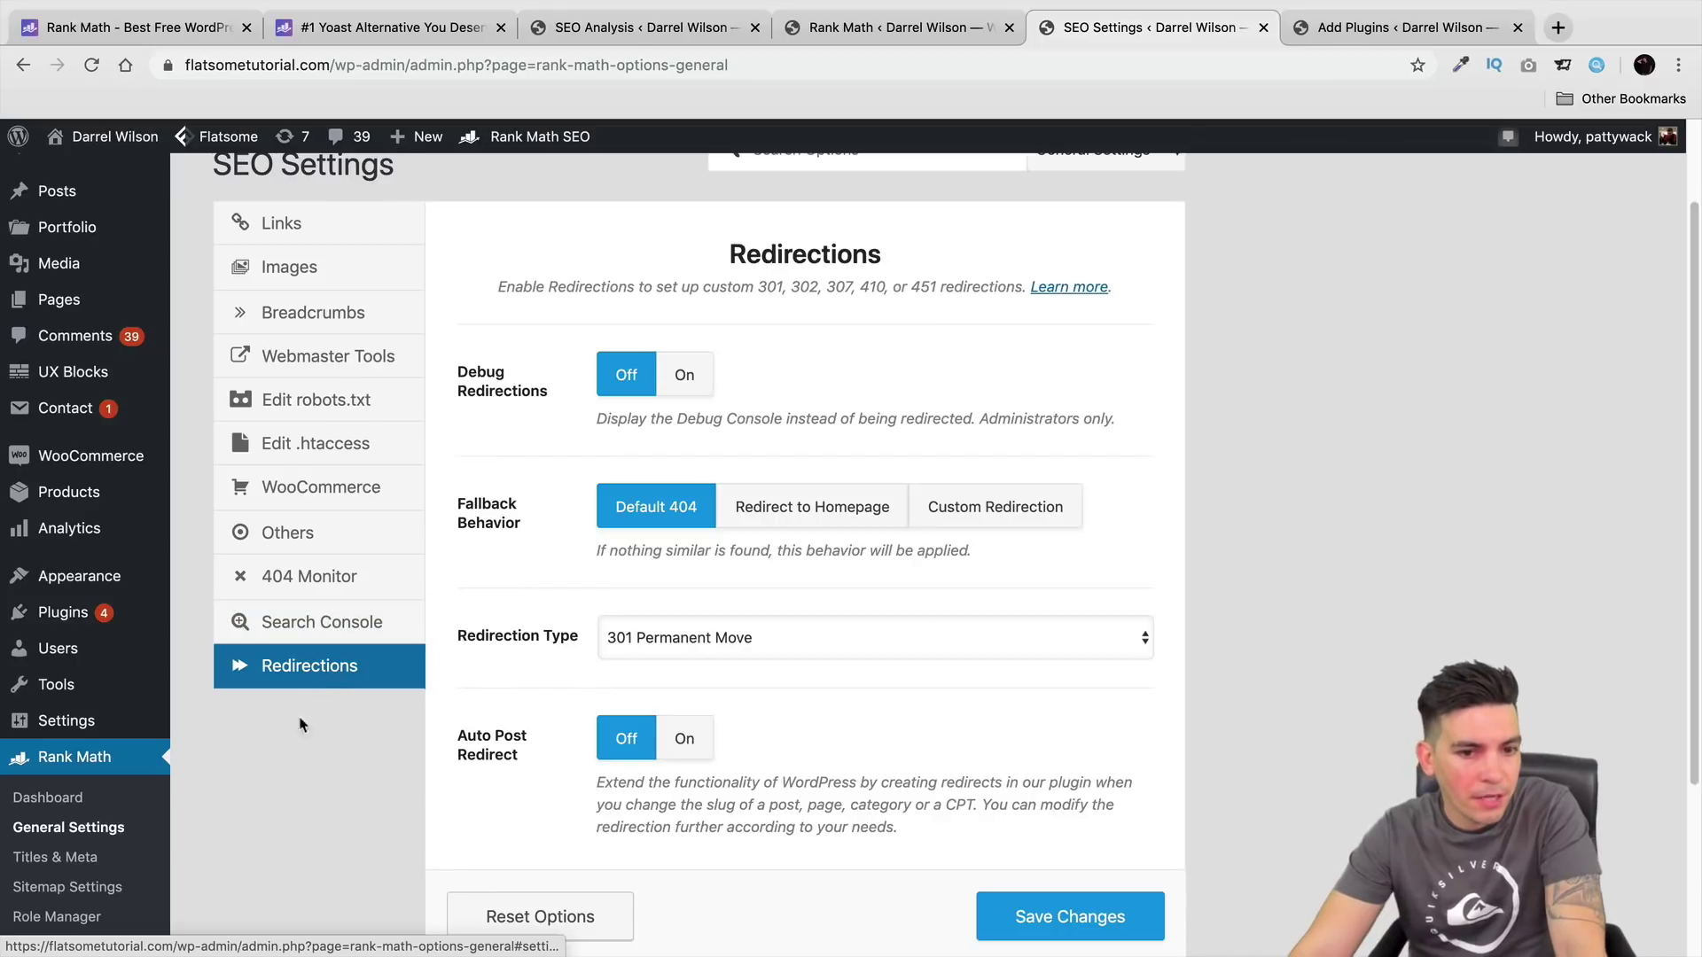
{"action": "scroll", "coordinate": [302, 747], "scroll_direction": "up", "scroll_amount": 1}
{"action": "left_click", "coordinate": [364, 259]}
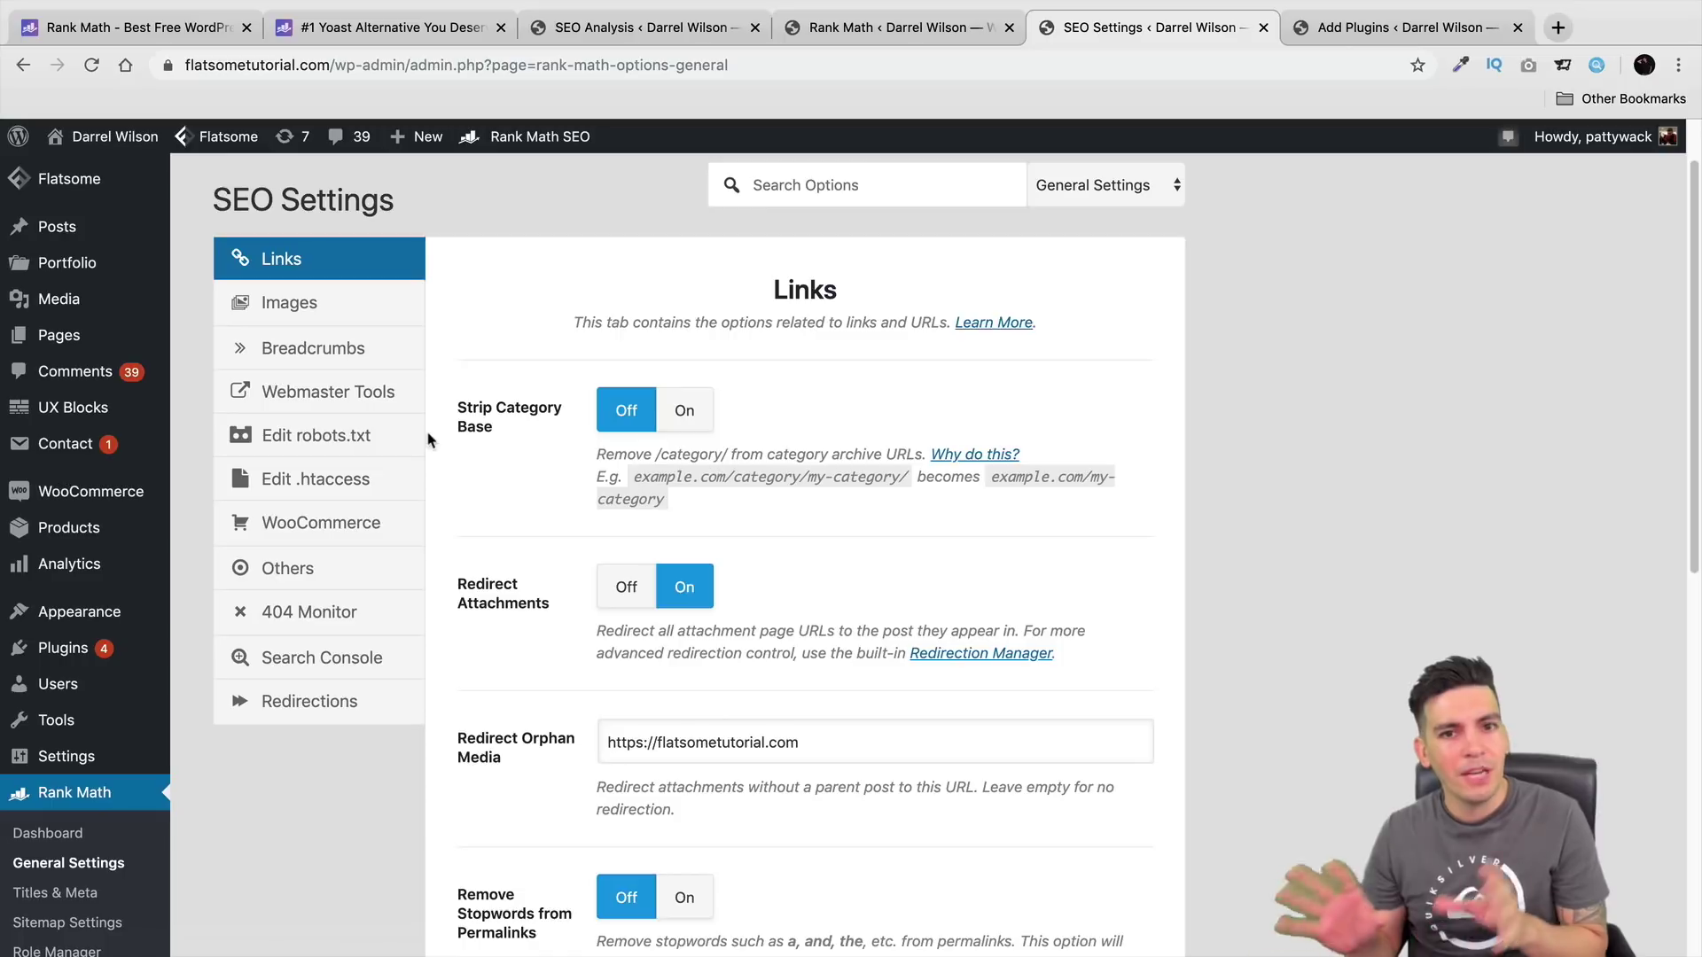
{"action": "scroll", "coordinate": [749, 669], "scroll_direction": "up", "scroll_amount": 2}
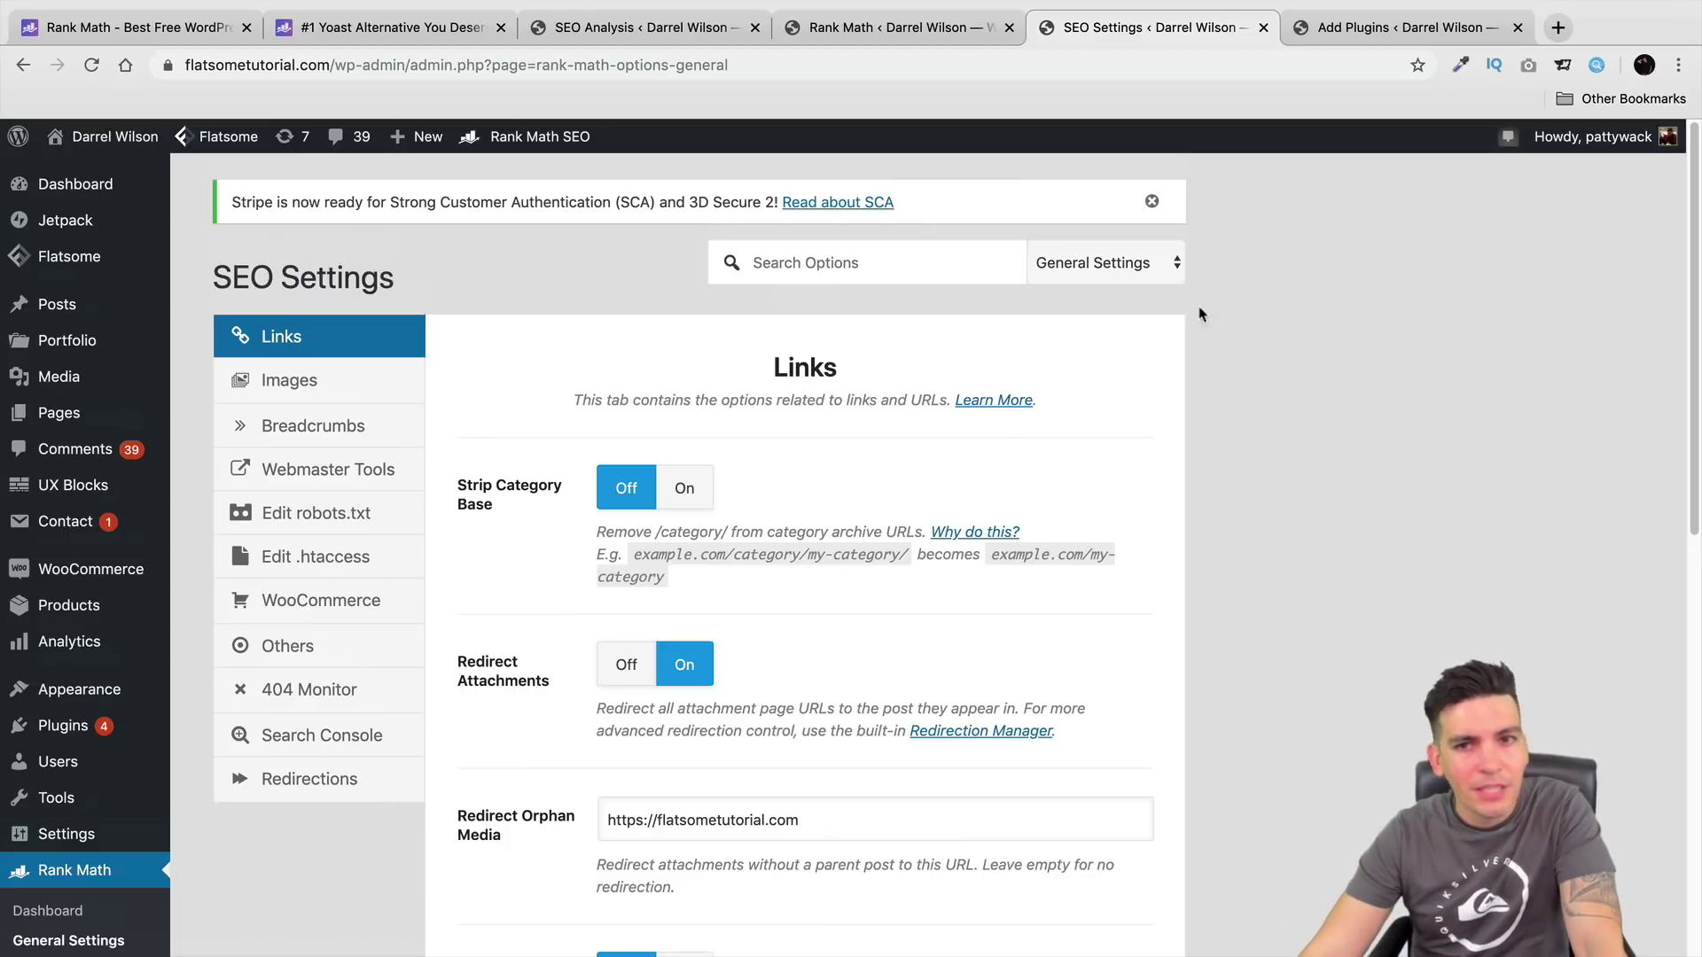
Step: Search the Add Plugins page for "rankmath" and open the details of WordPress SEO Plugin – Rank Math
{"action": "left_click", "coordinate": [1408, 36]}
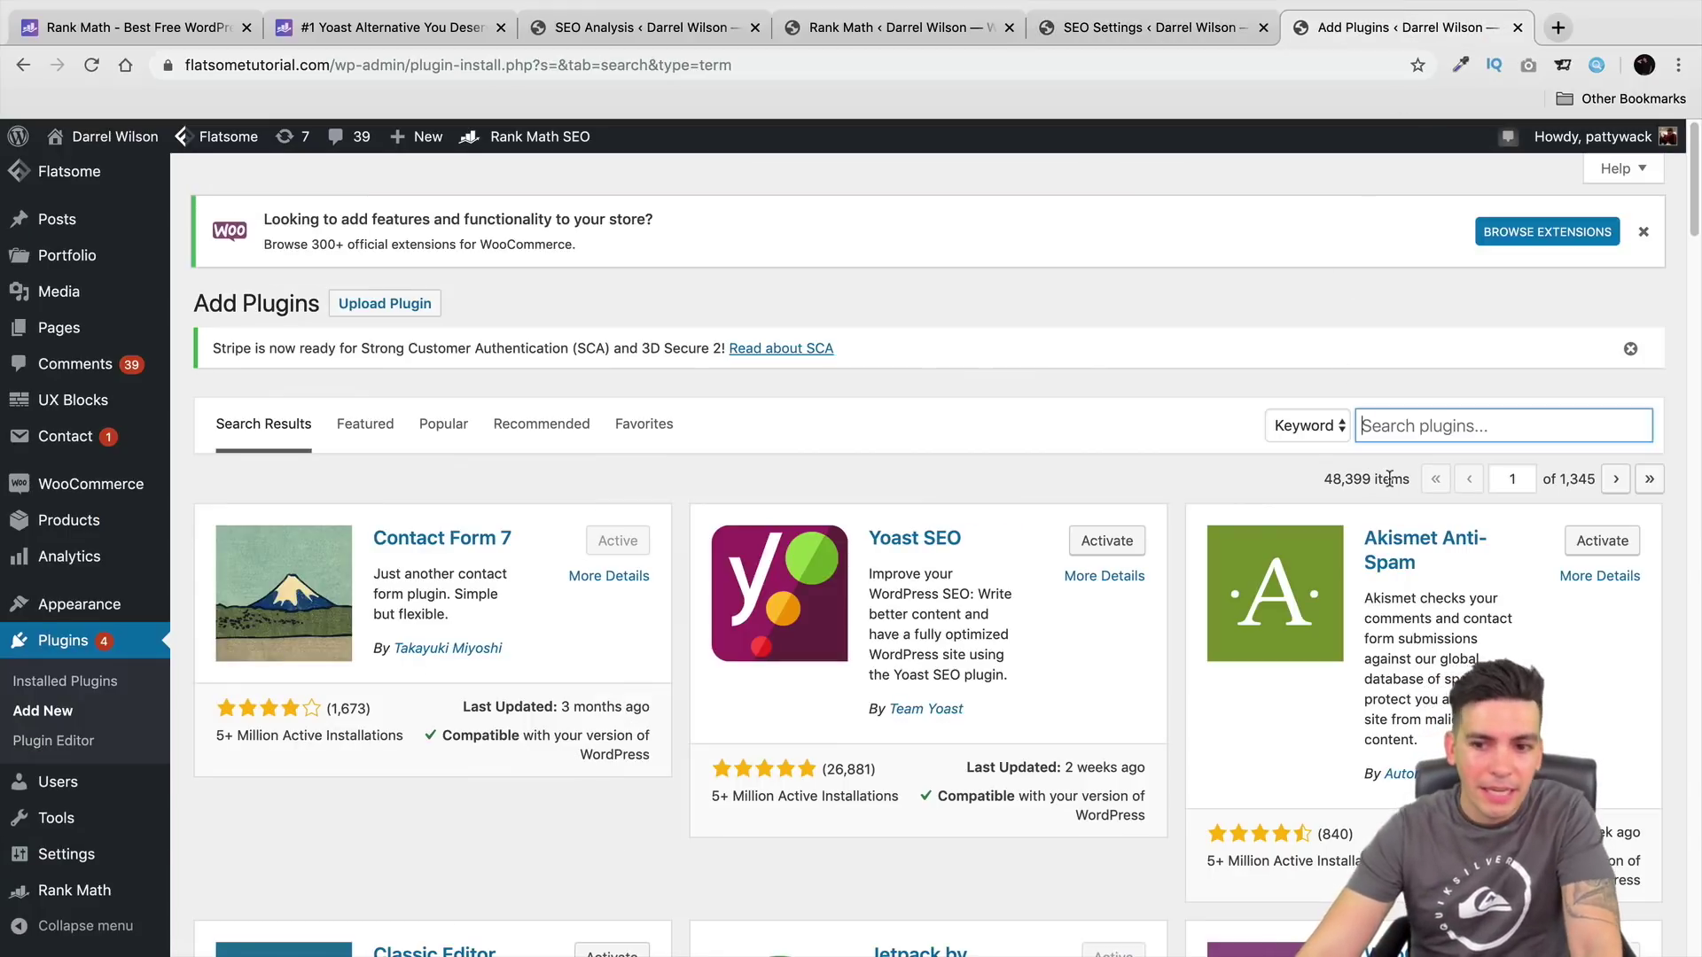
{"action": "type", "text": "rankmath"}
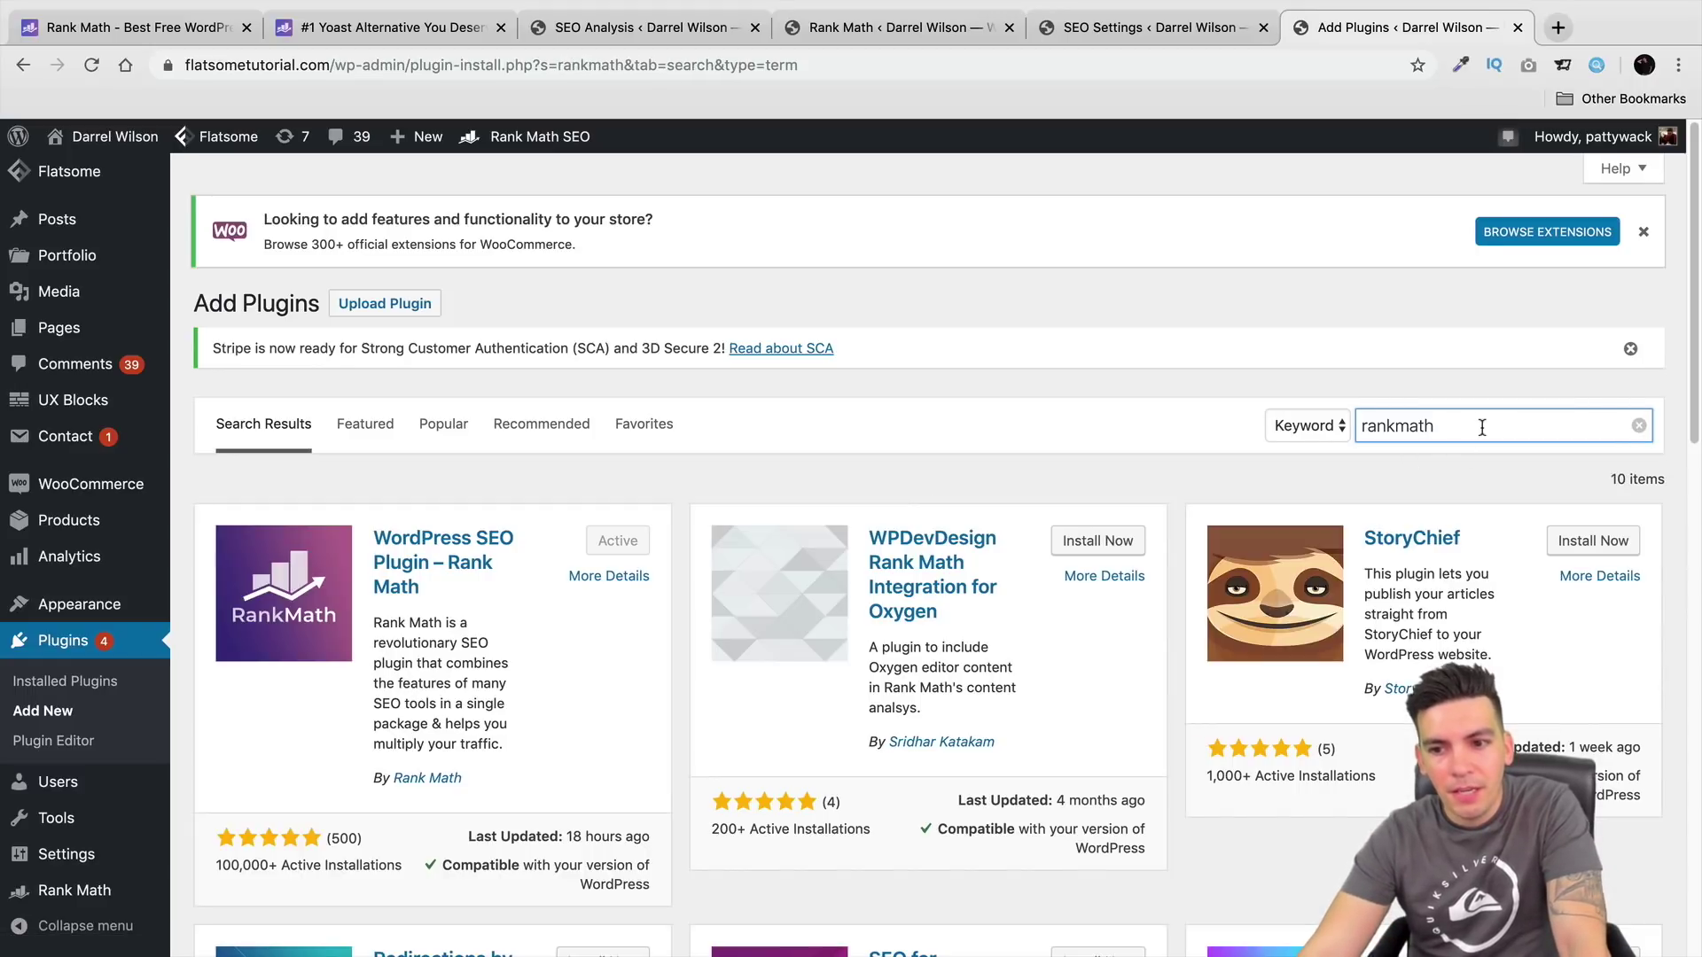
{"action": "left_click", "coordinate": [443, 570]}
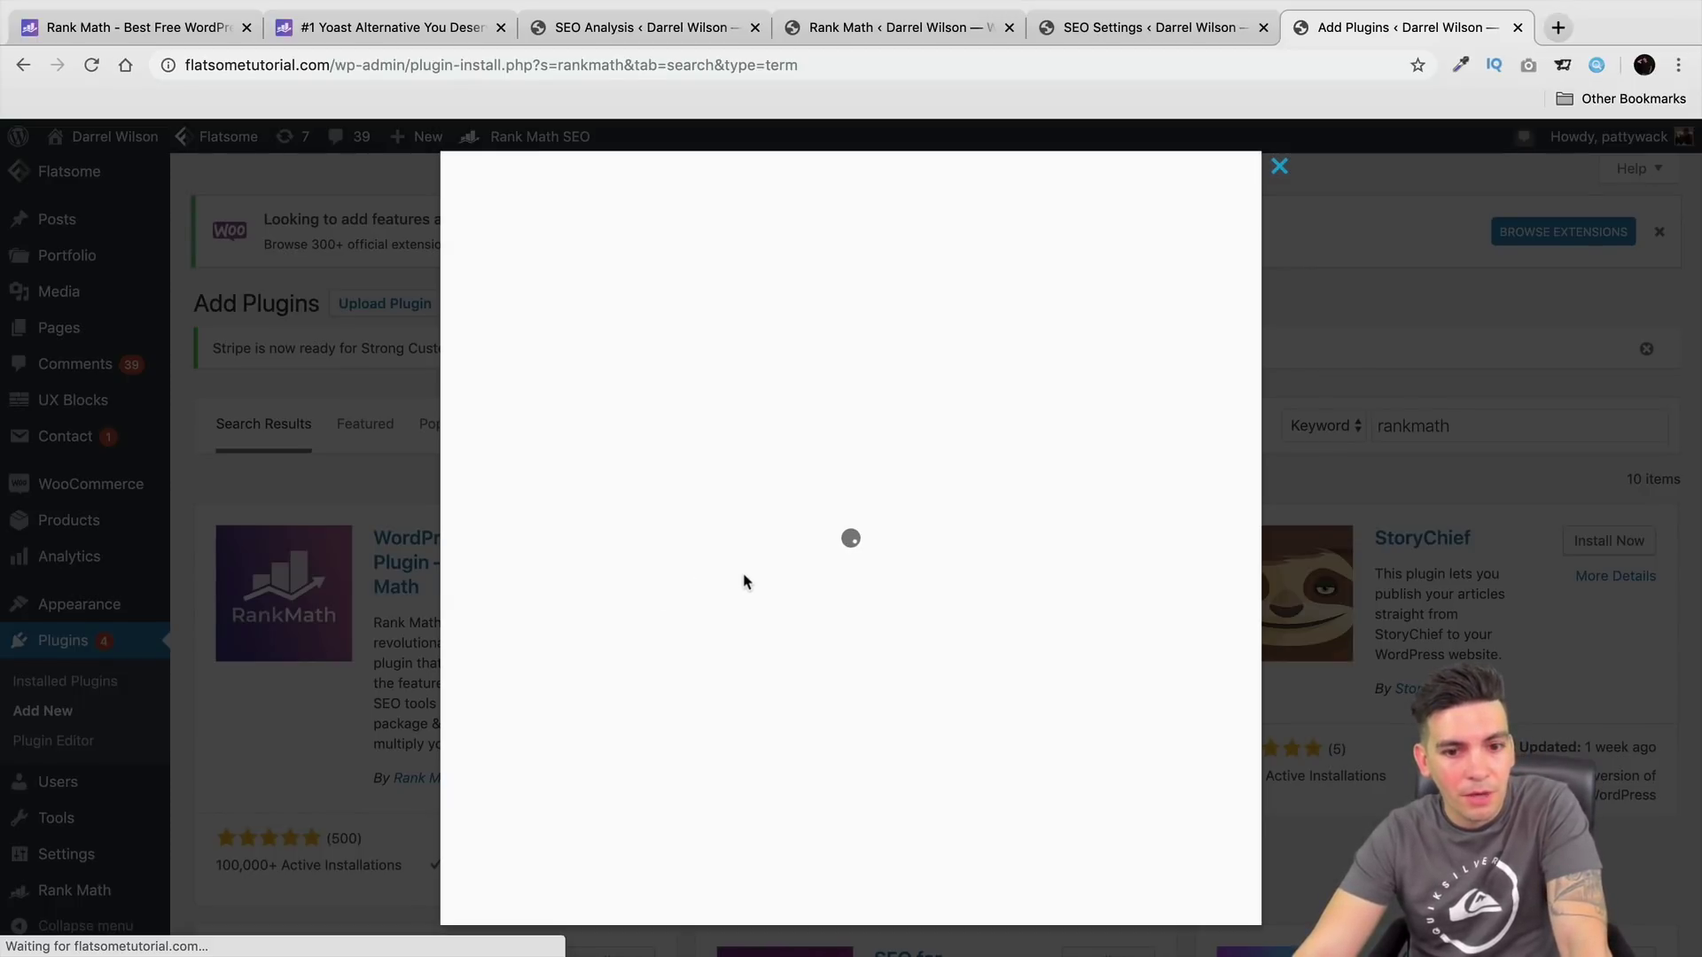
Step: Read the Rank Math plugin's description and star rating breakdown, and close its details
{"action": "scroll", "coordinate": [813, 559], "scroll_direction": "down", "scroll_amount": 2}
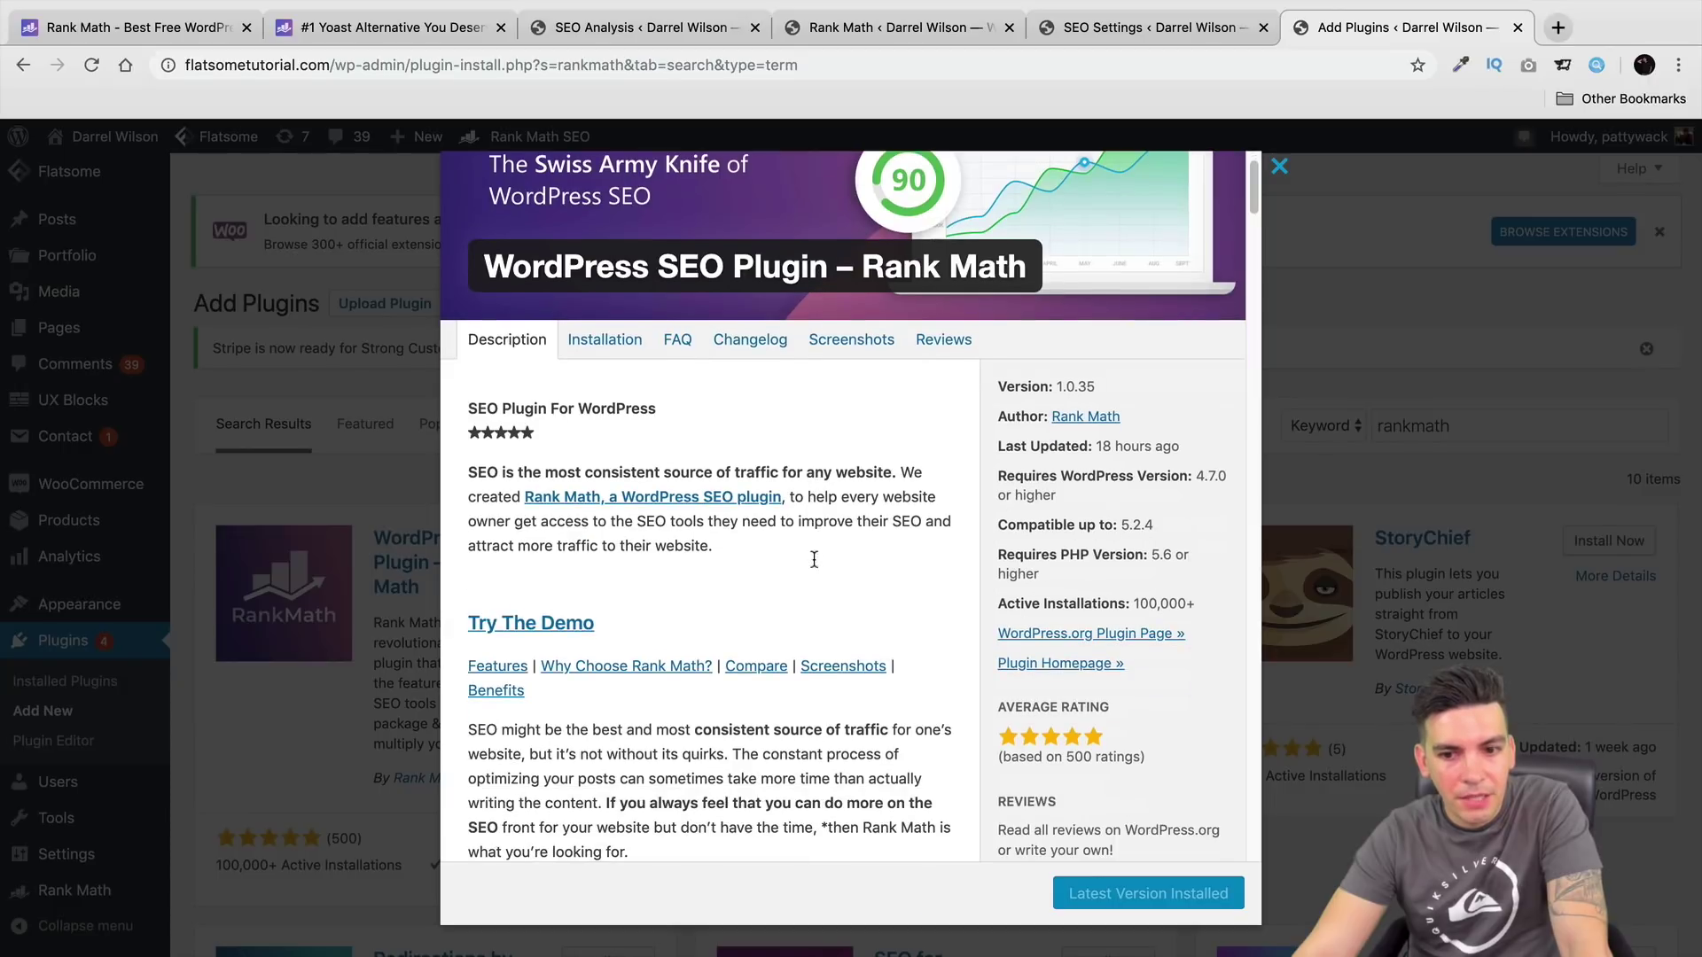
{"action": "scroll", "coordinate": [813, 560], "scroll_direction": "down", "scroll_amount": 5}
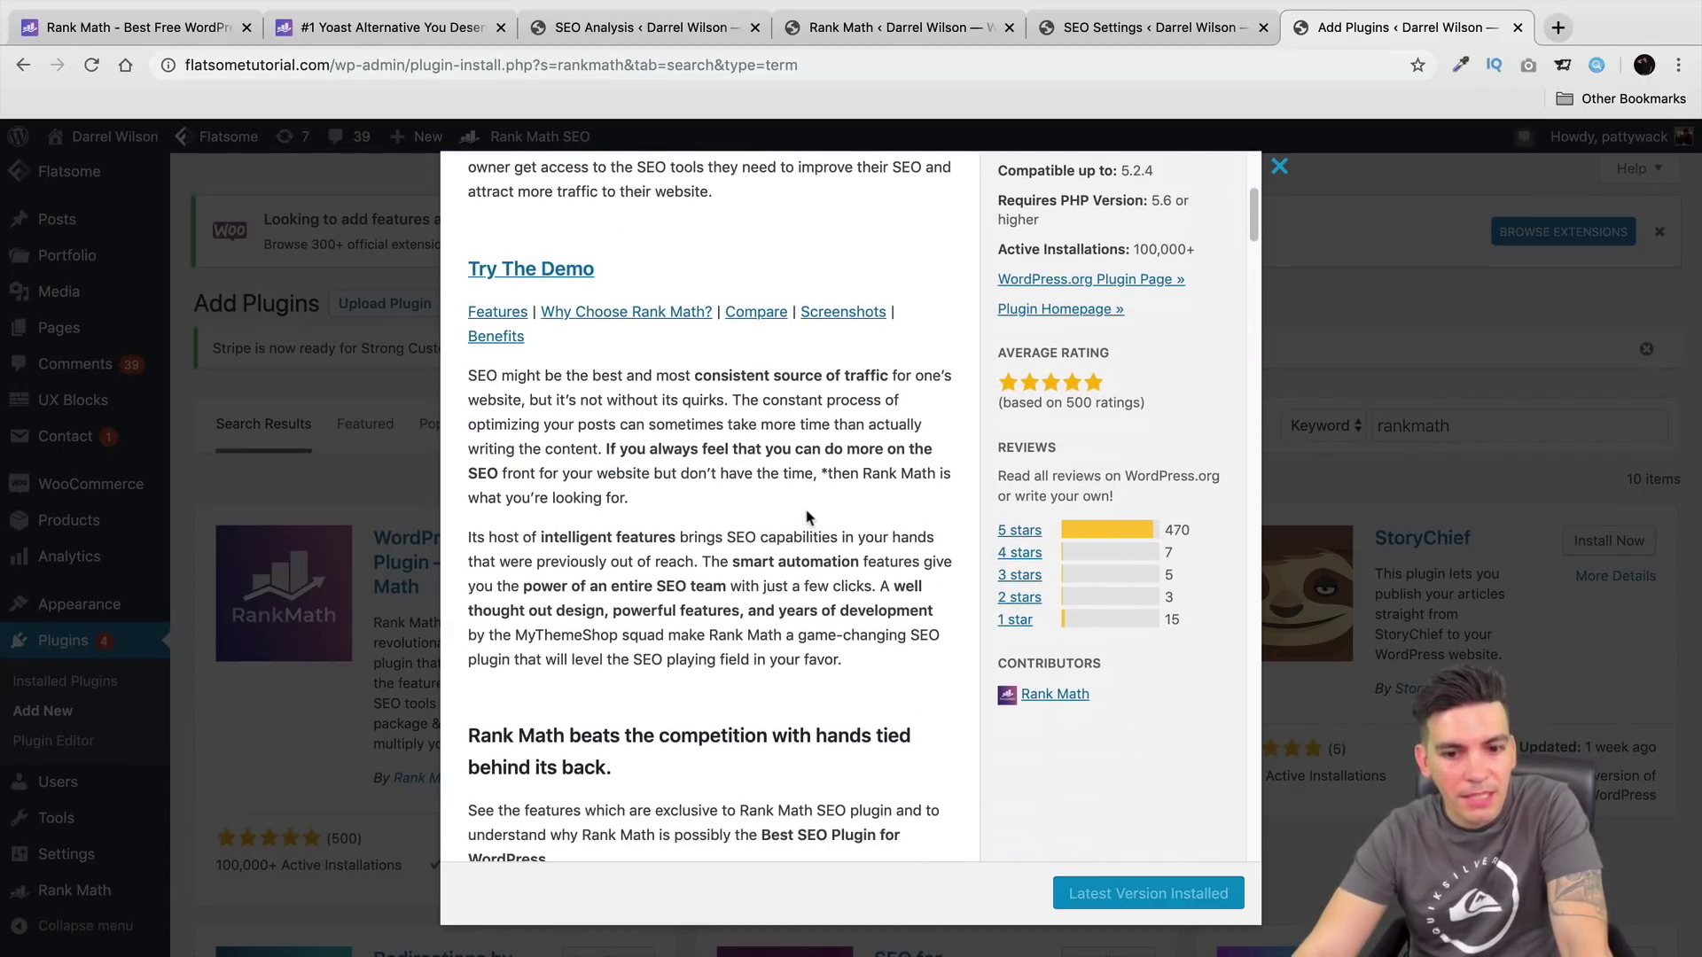
{"action": "scroll", "coordinate": [809, 518], "scroll_direction": "down", "scroll_amount": 3}
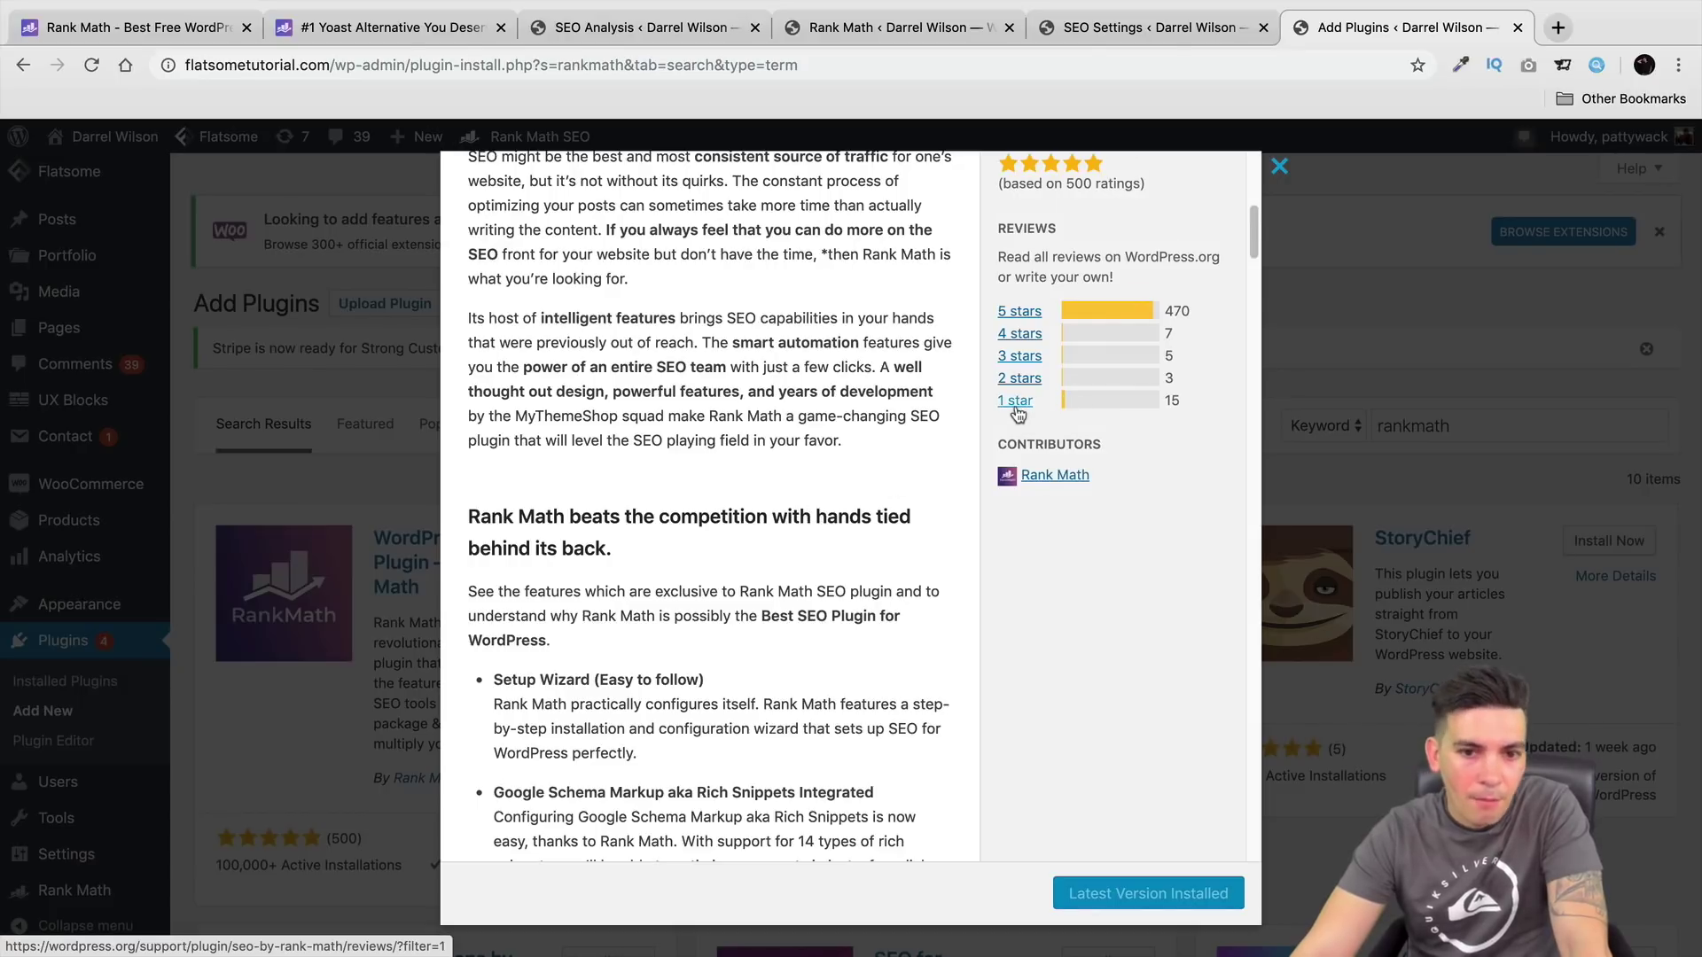
{"action": "scroll", "coordinate": [1037, 409], "scroll_direction": "down", "scroll_amount": 5}
{"action": "scroll", "coordinate": [718, 613], "scroll_direction": "up", "scroll_amount": 12}
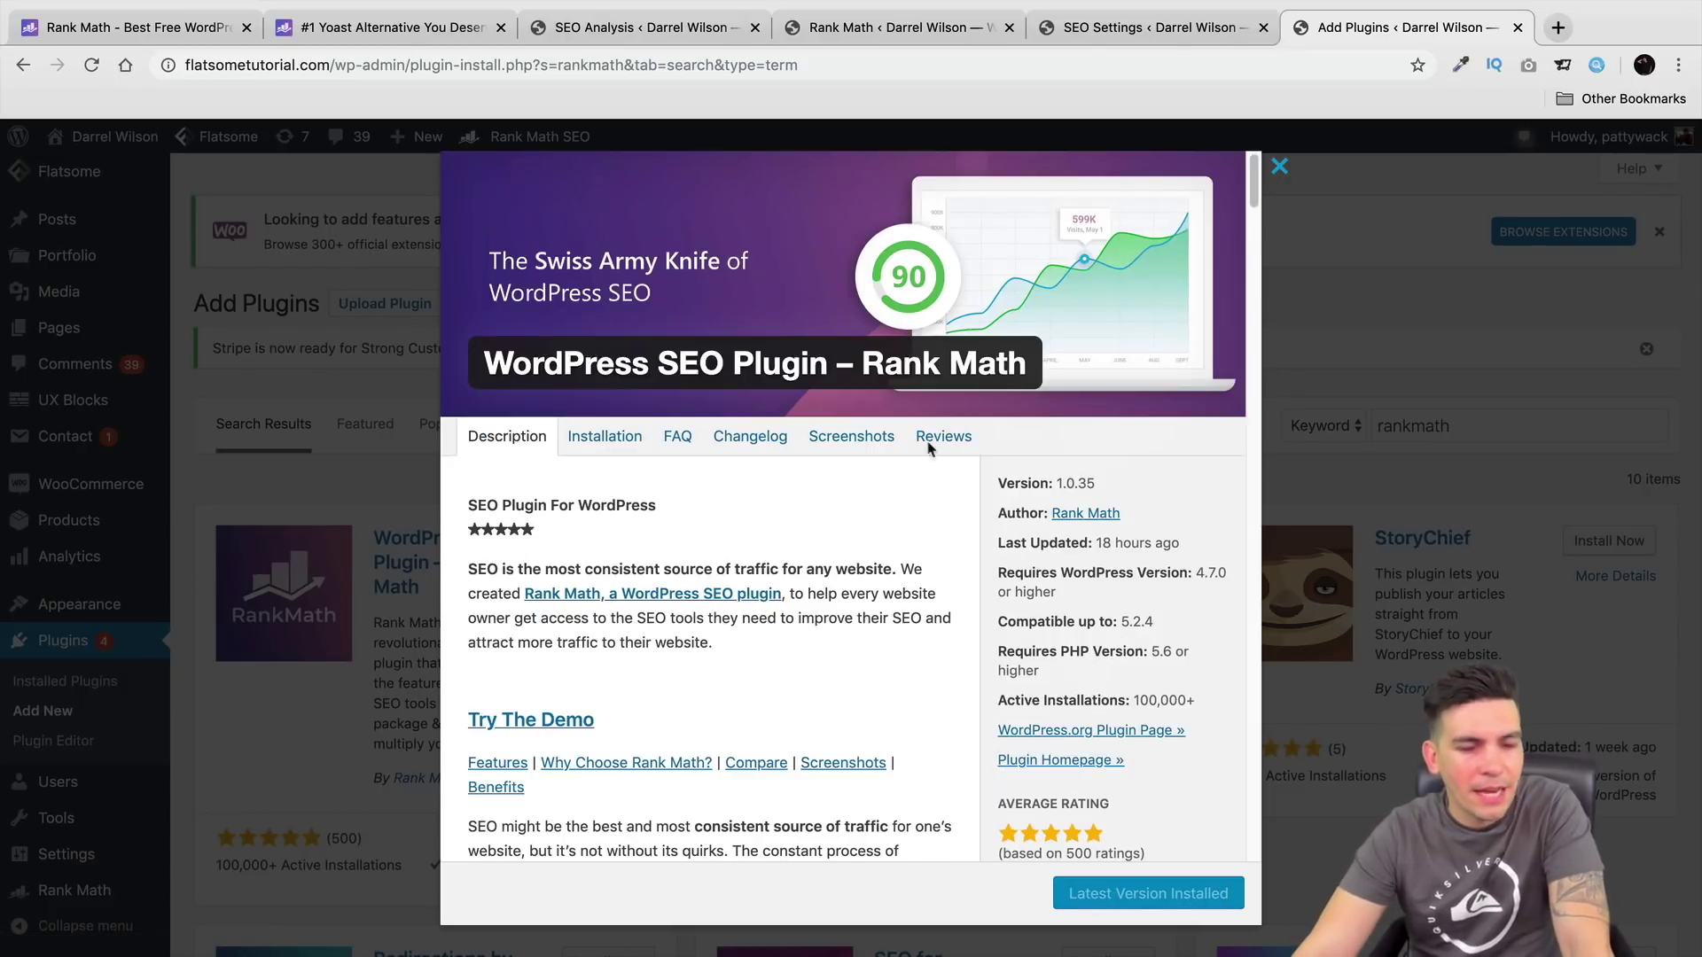
{"action": "left_click", "coordinate": [1279, 167]}
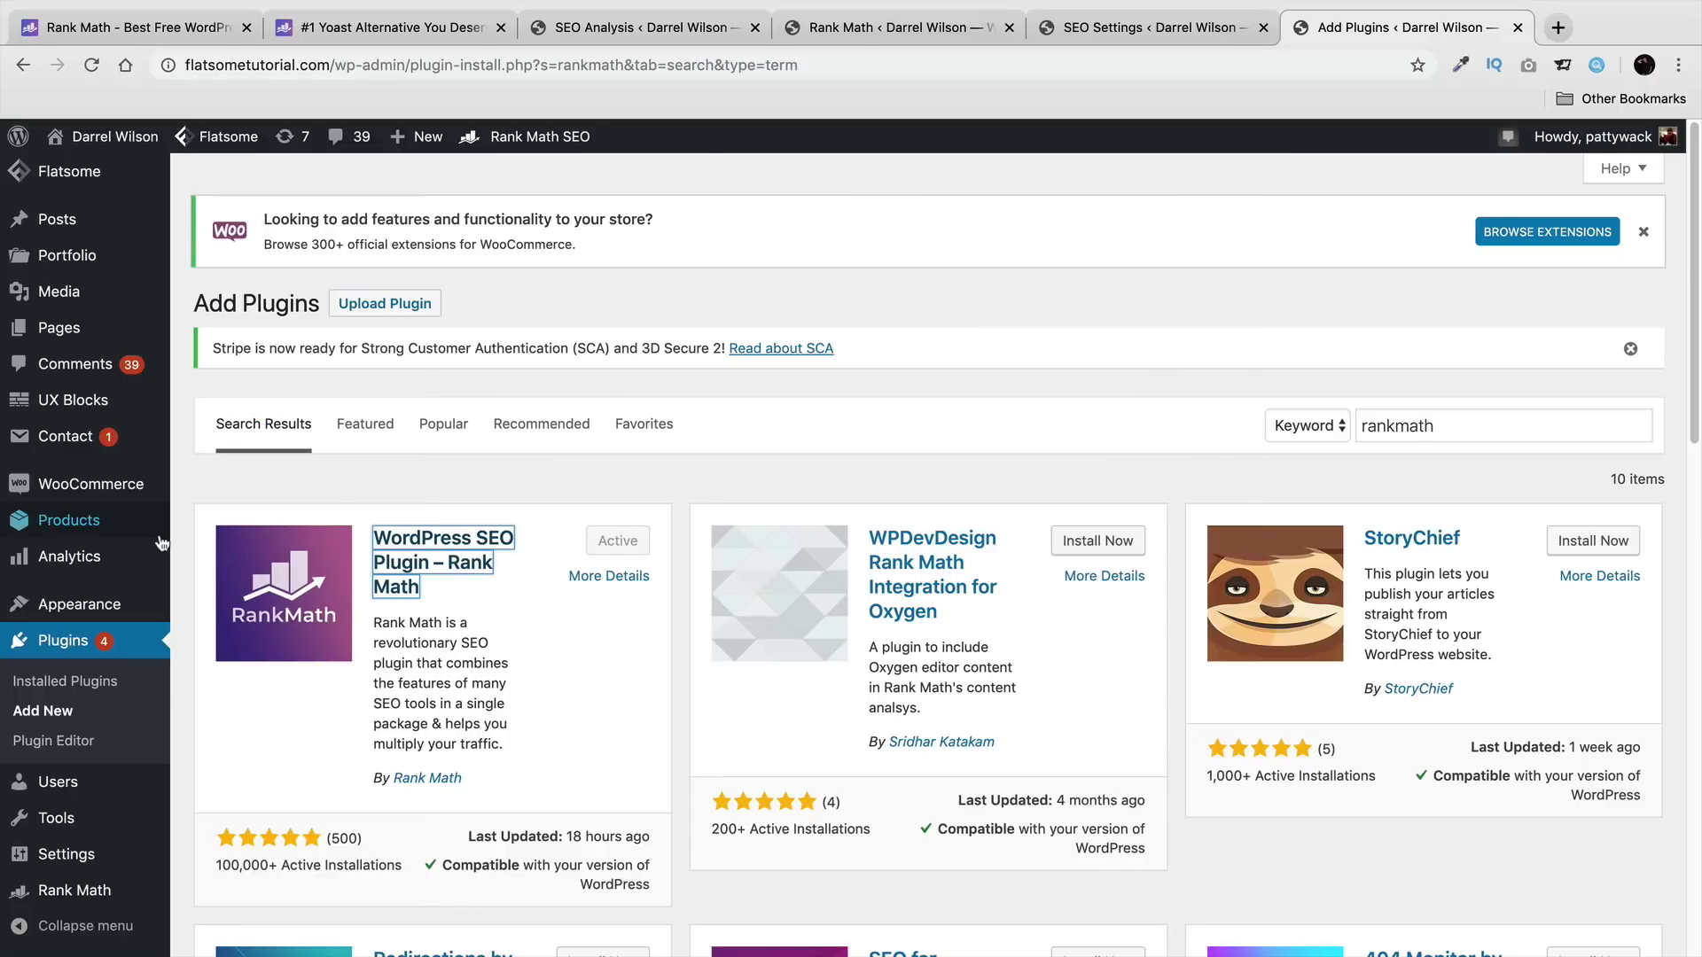
Step: Open the Rank Math dashboard and start its Setup Wizard
{"action": "mouse_move", "coordinate": [538, 138]}
{"action": "mouse_move", "coordinate": [93, 892]}
{"action": "left_click", "coordinate": [272, 570]}
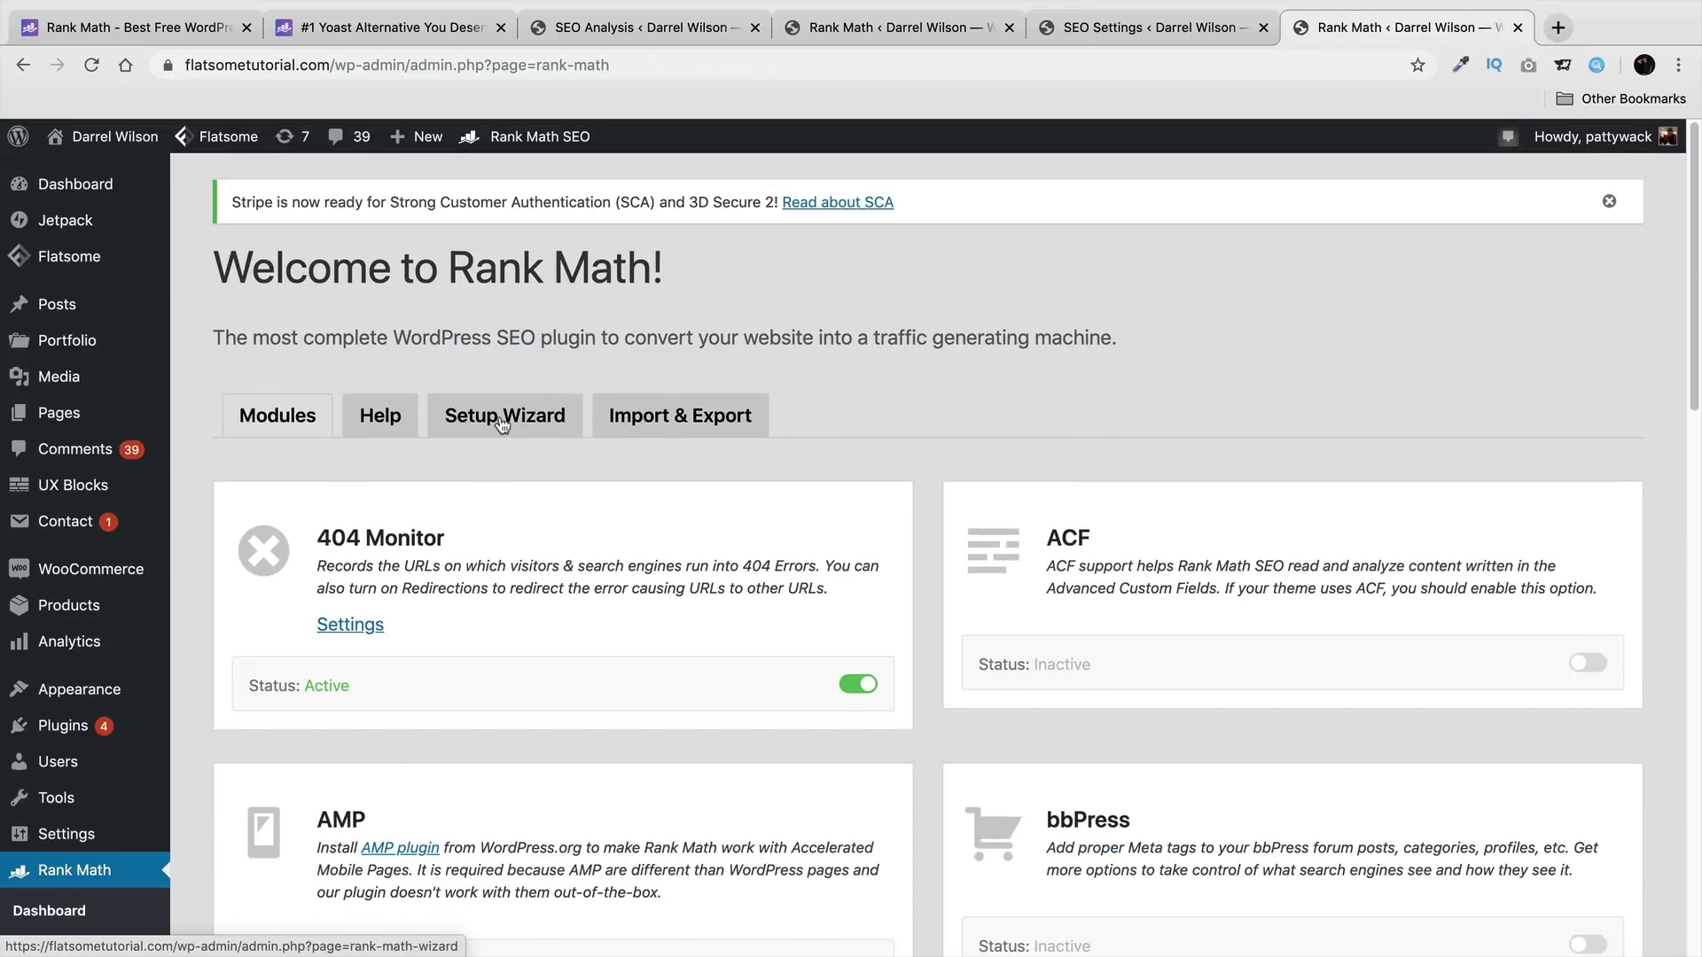
{"action": "left_click", "coordinate": [502, 426]}
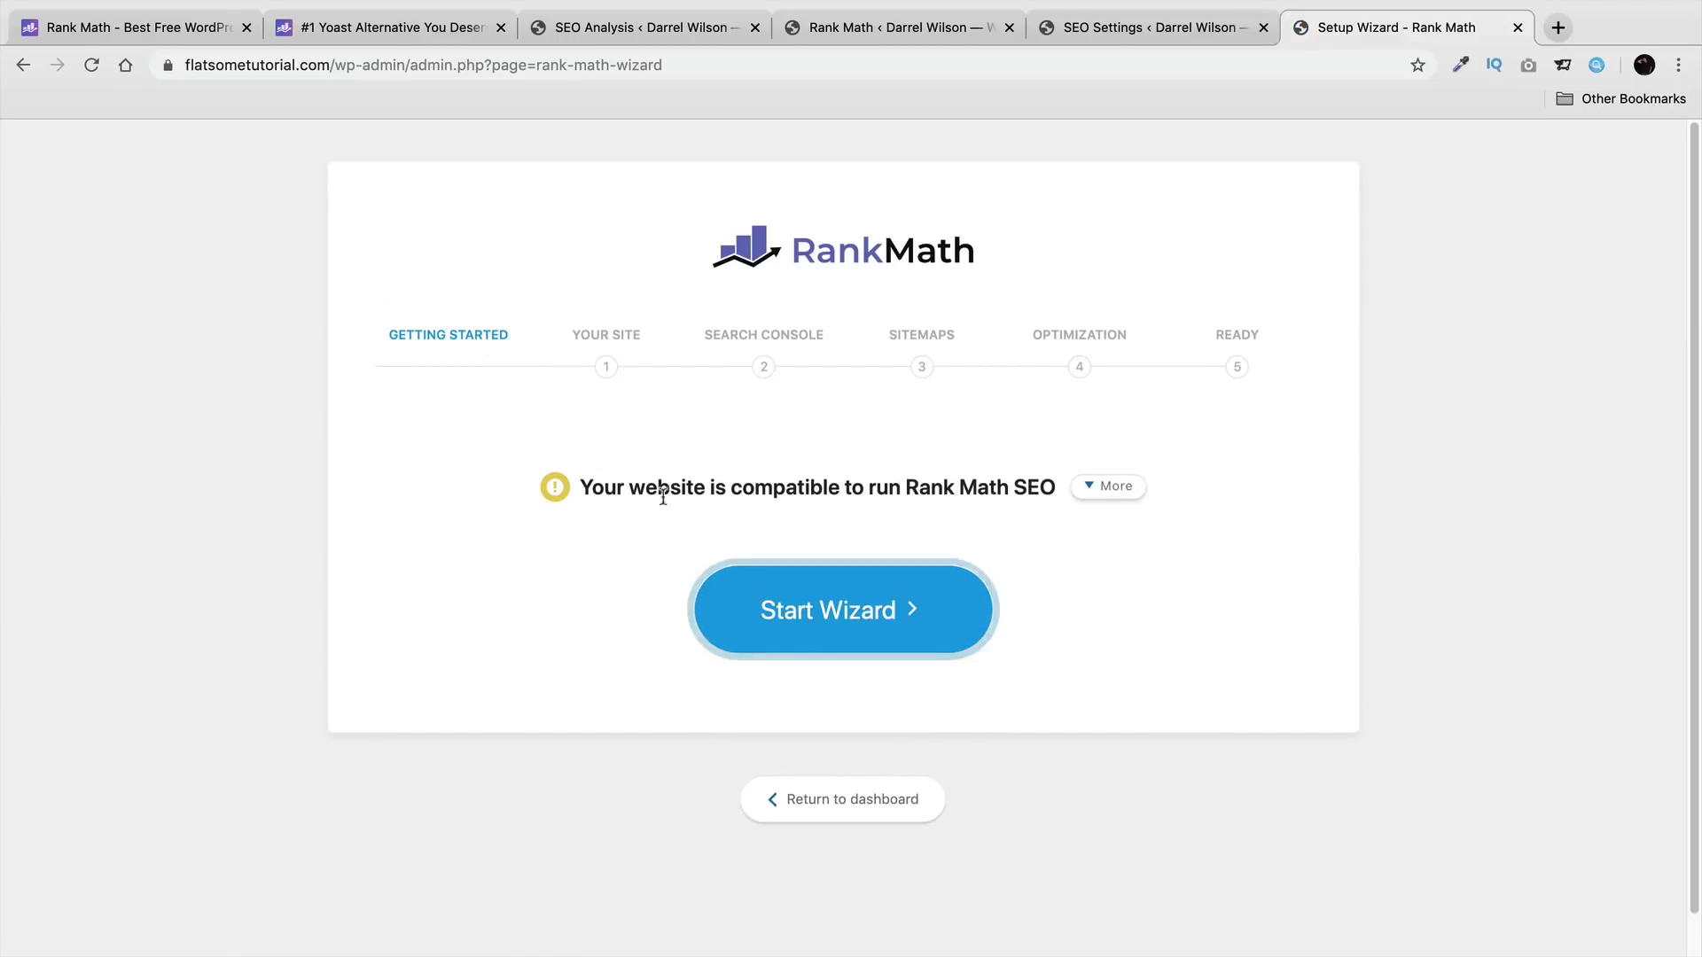
{"action": "left_click", "coordinate": [890, 614]}
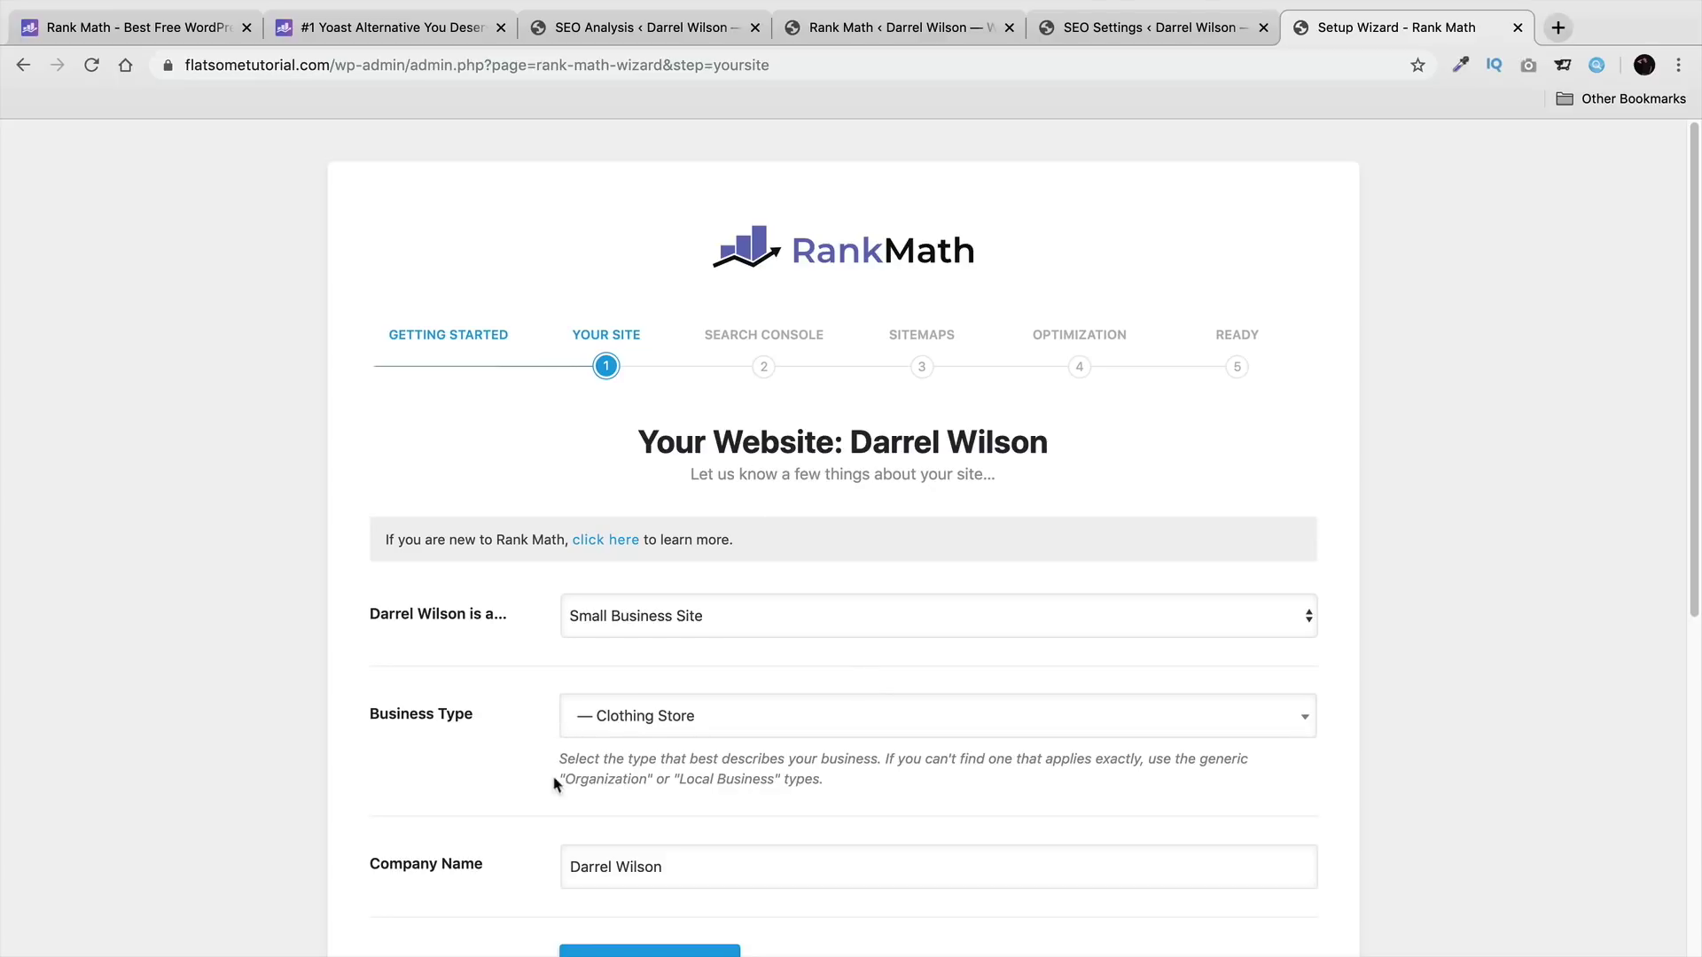
Step: Set the site type to Small Business Site and the business type to Clothing Store, and save the Your Site settings
{"action": "scroll", "coordinate": [1030, 780], "scroll_direction": "down", "scroll_amount": 1}
{"action": "left_click", "coordinate": [1087, 835]}
{"action": "scroll", "coordinate": [1144, 820], "scroll_direction": "down", "scroll_amount": 3}
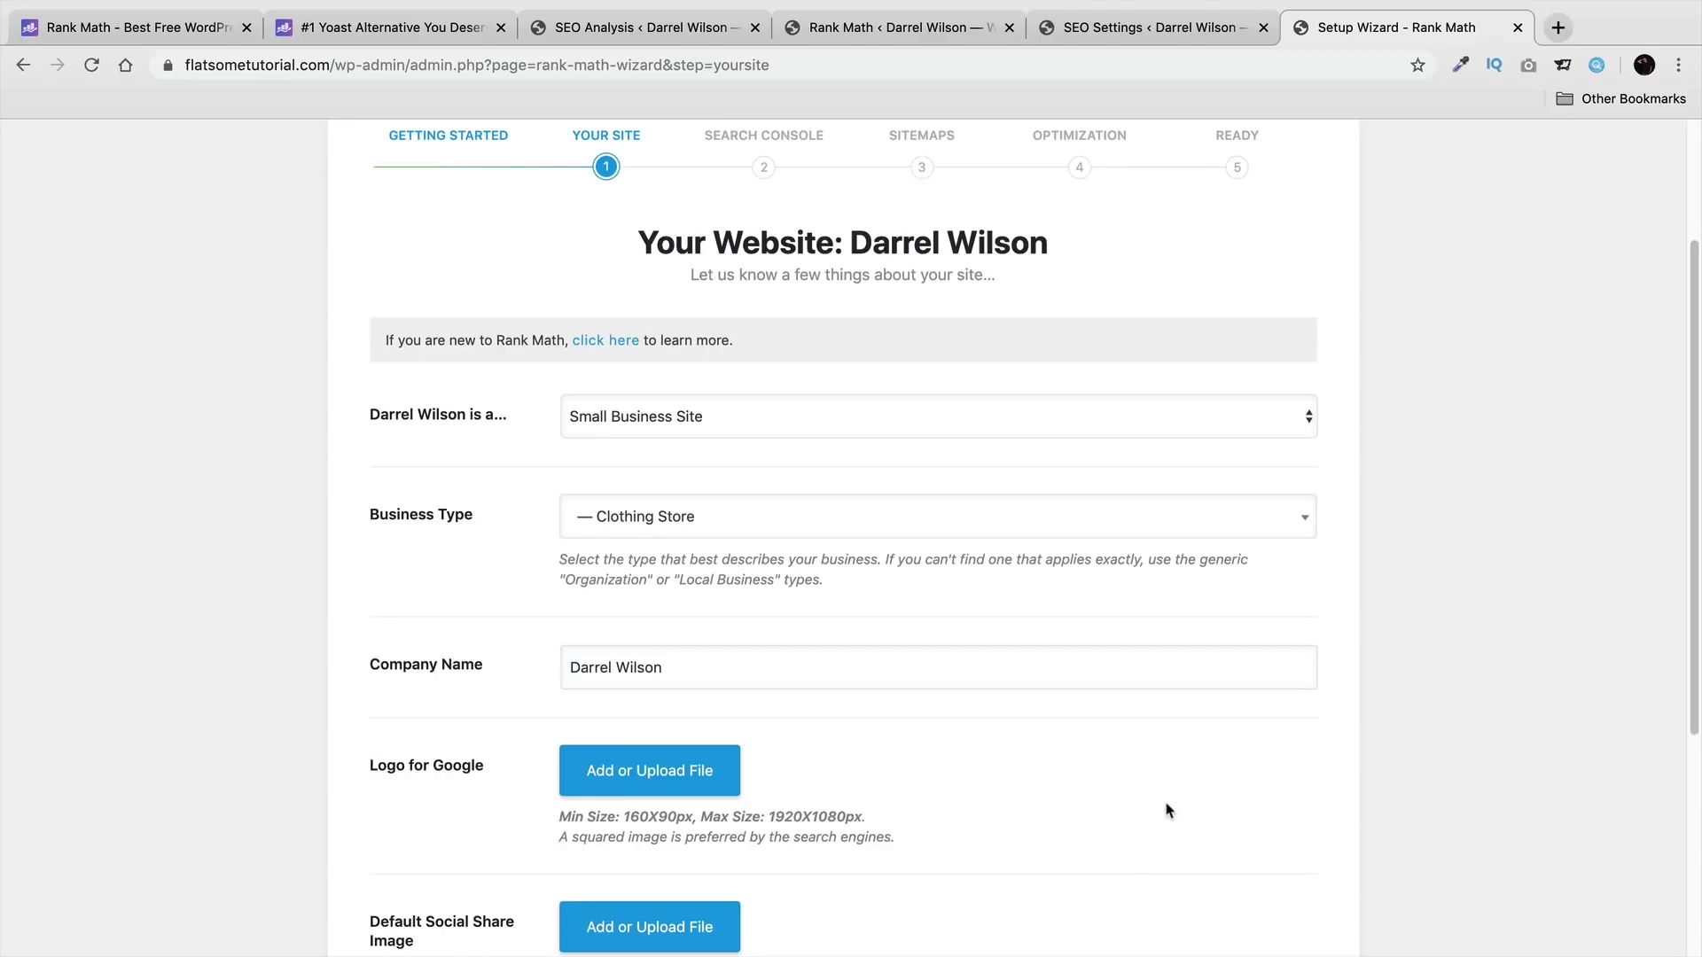
{"action": "scroll", "coordinate": [1168, 810], "scroll_direction": "up", "scroll_amount": 1}
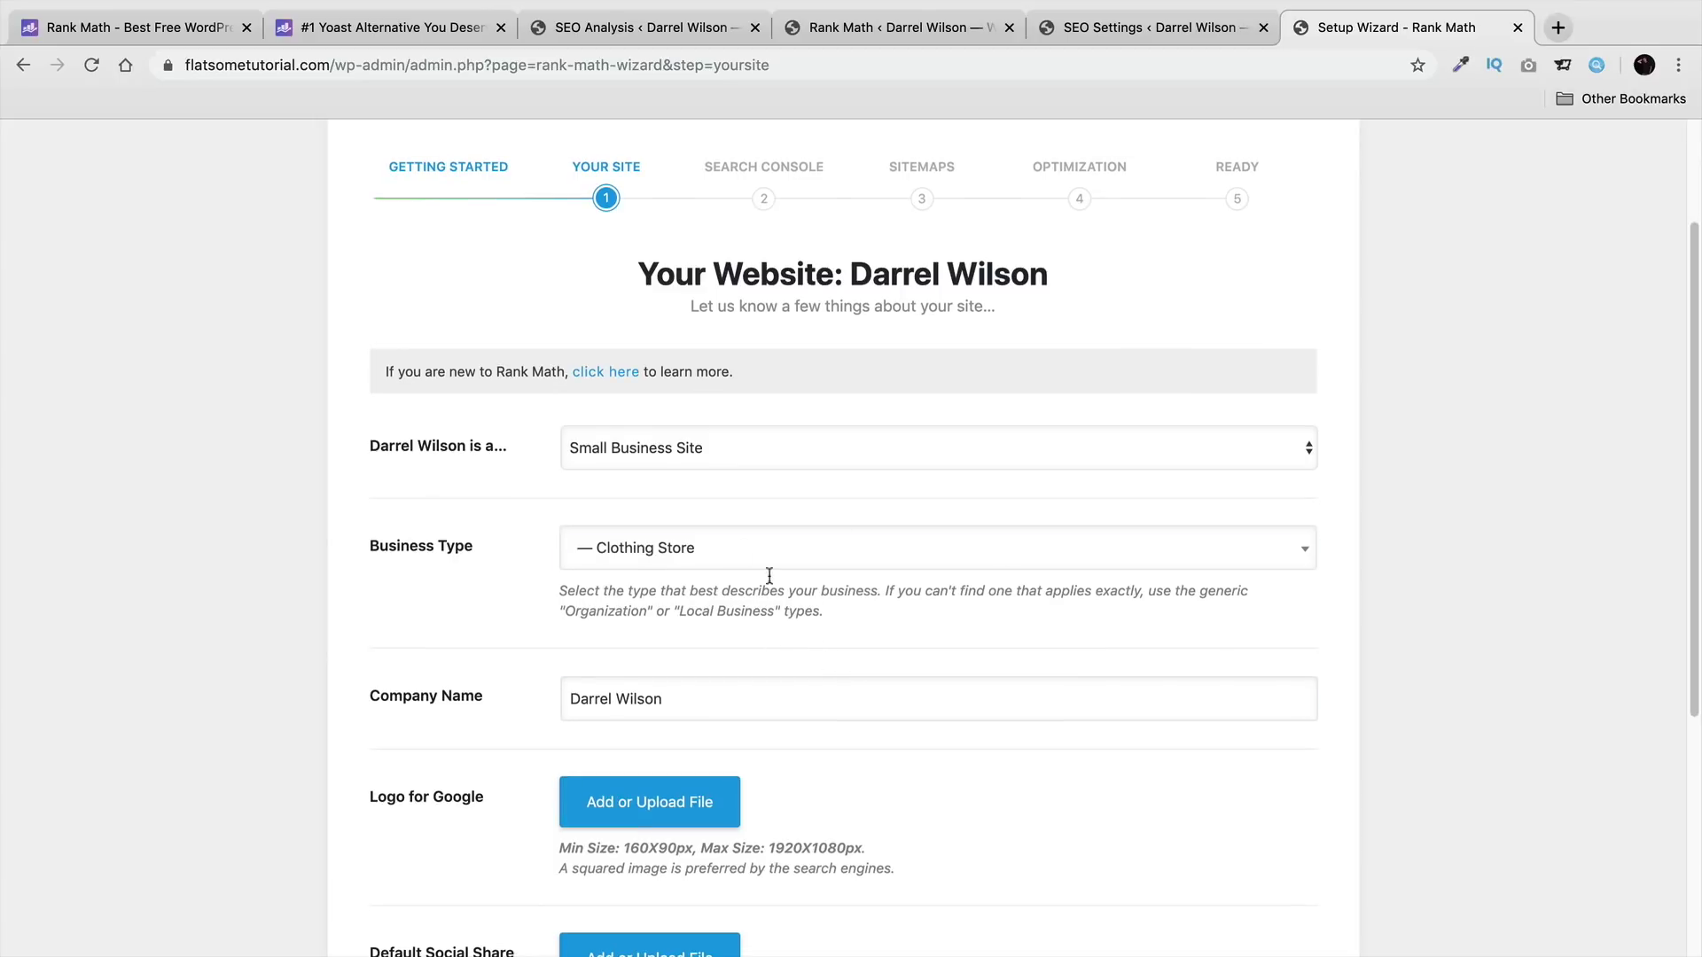
{"action": "left_click", "coordinate": [636, 459]}
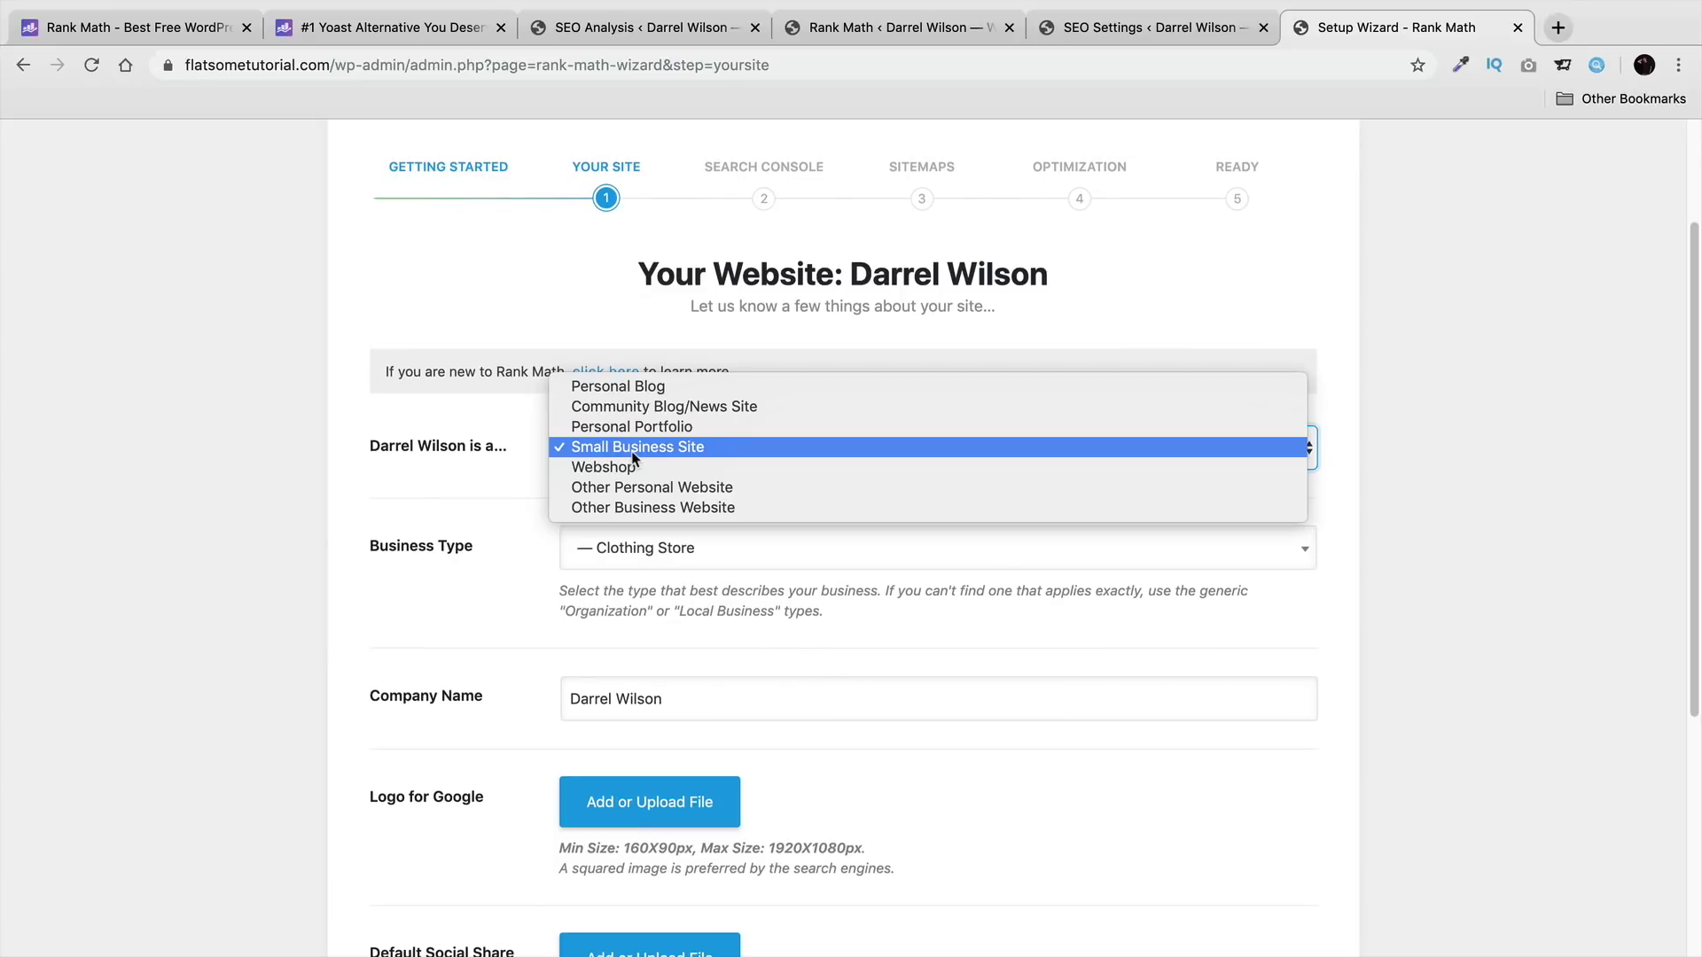
{"action": "left_click", "coordinate": [632, 452]}
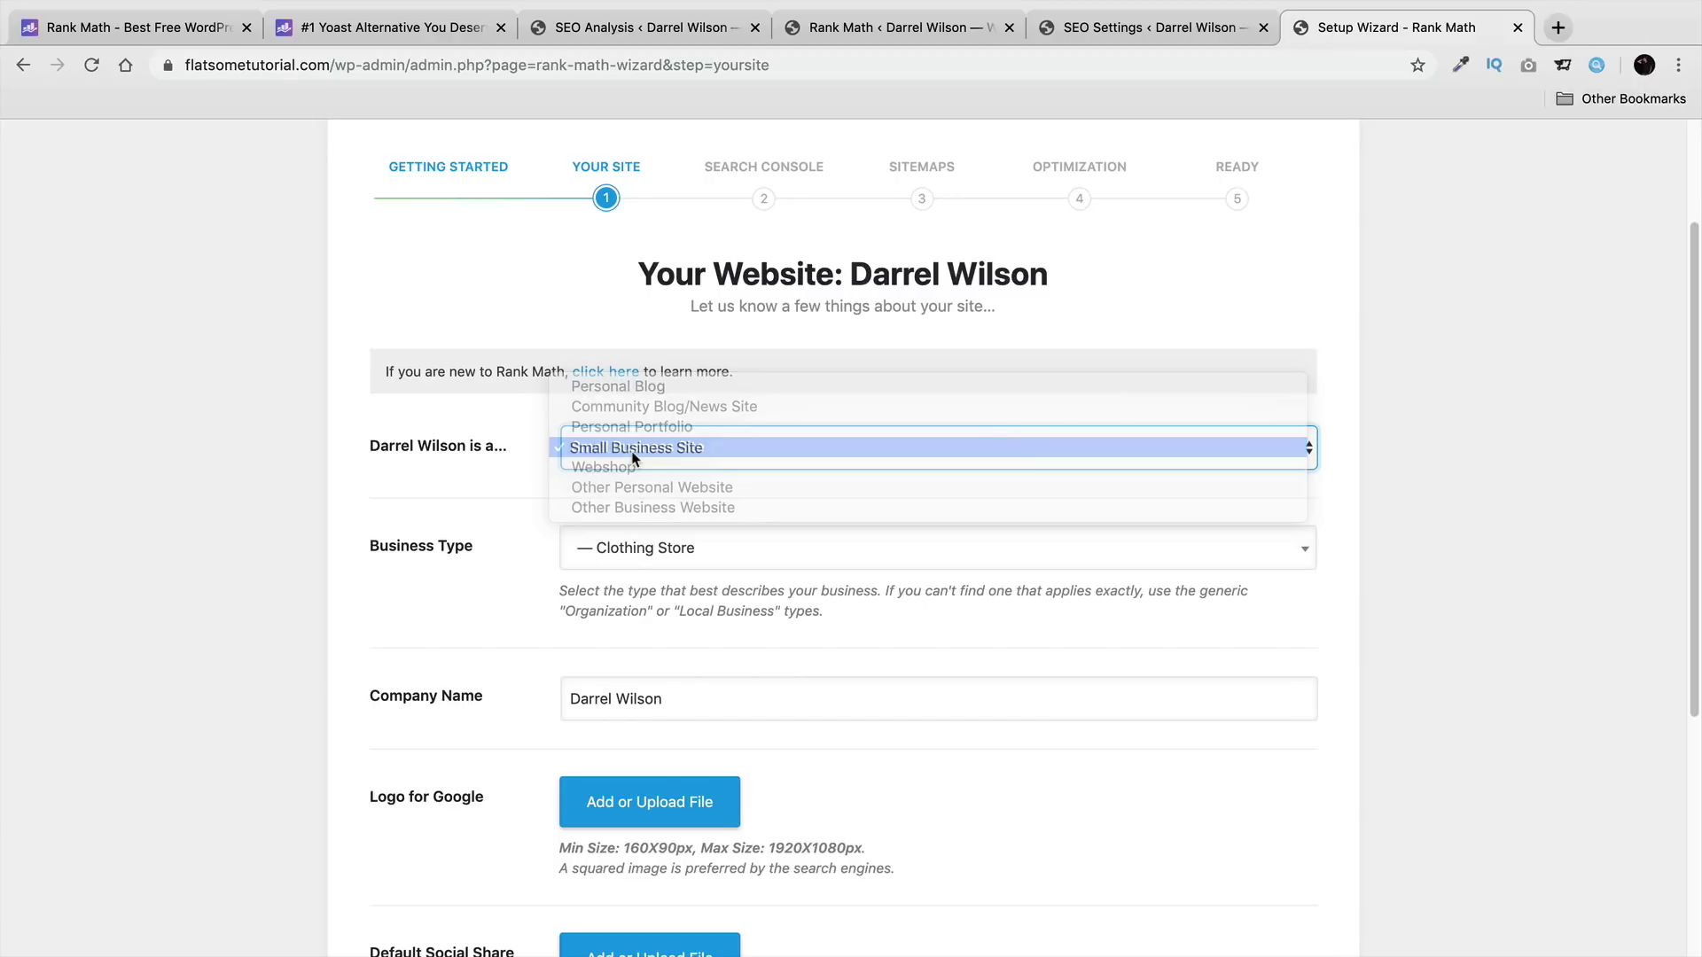
{"action": "left_click", "coordinate": [693, 559]}
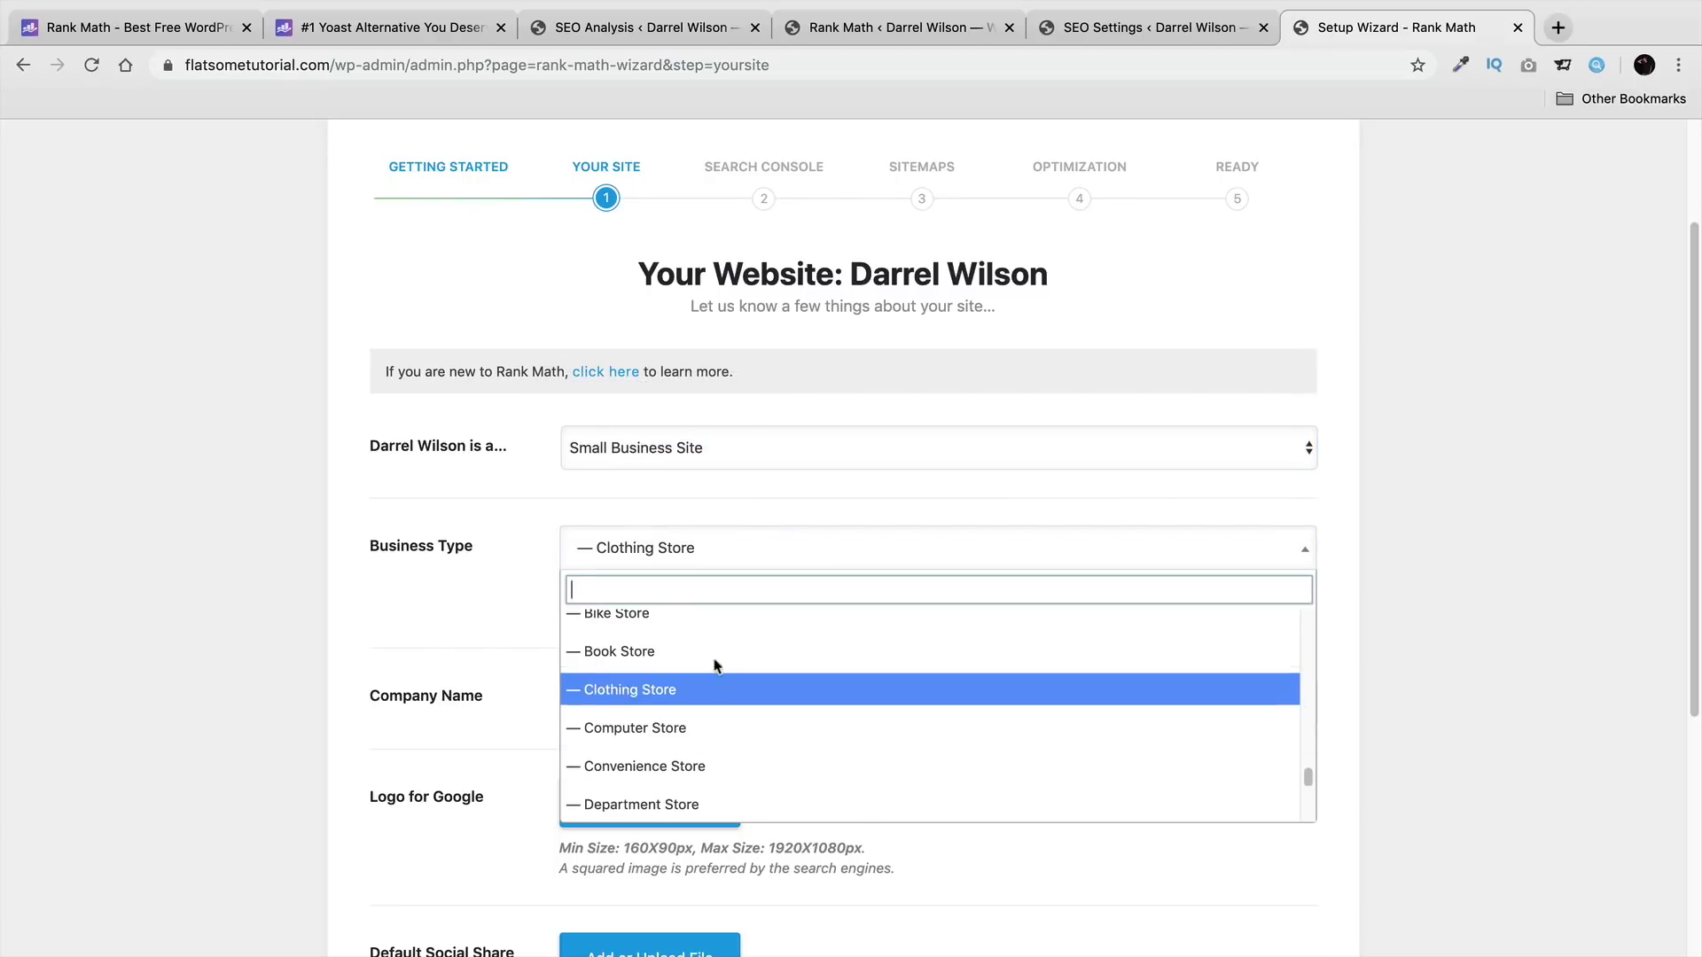
{"action": "left_click", "coordinate": [719, 705]}
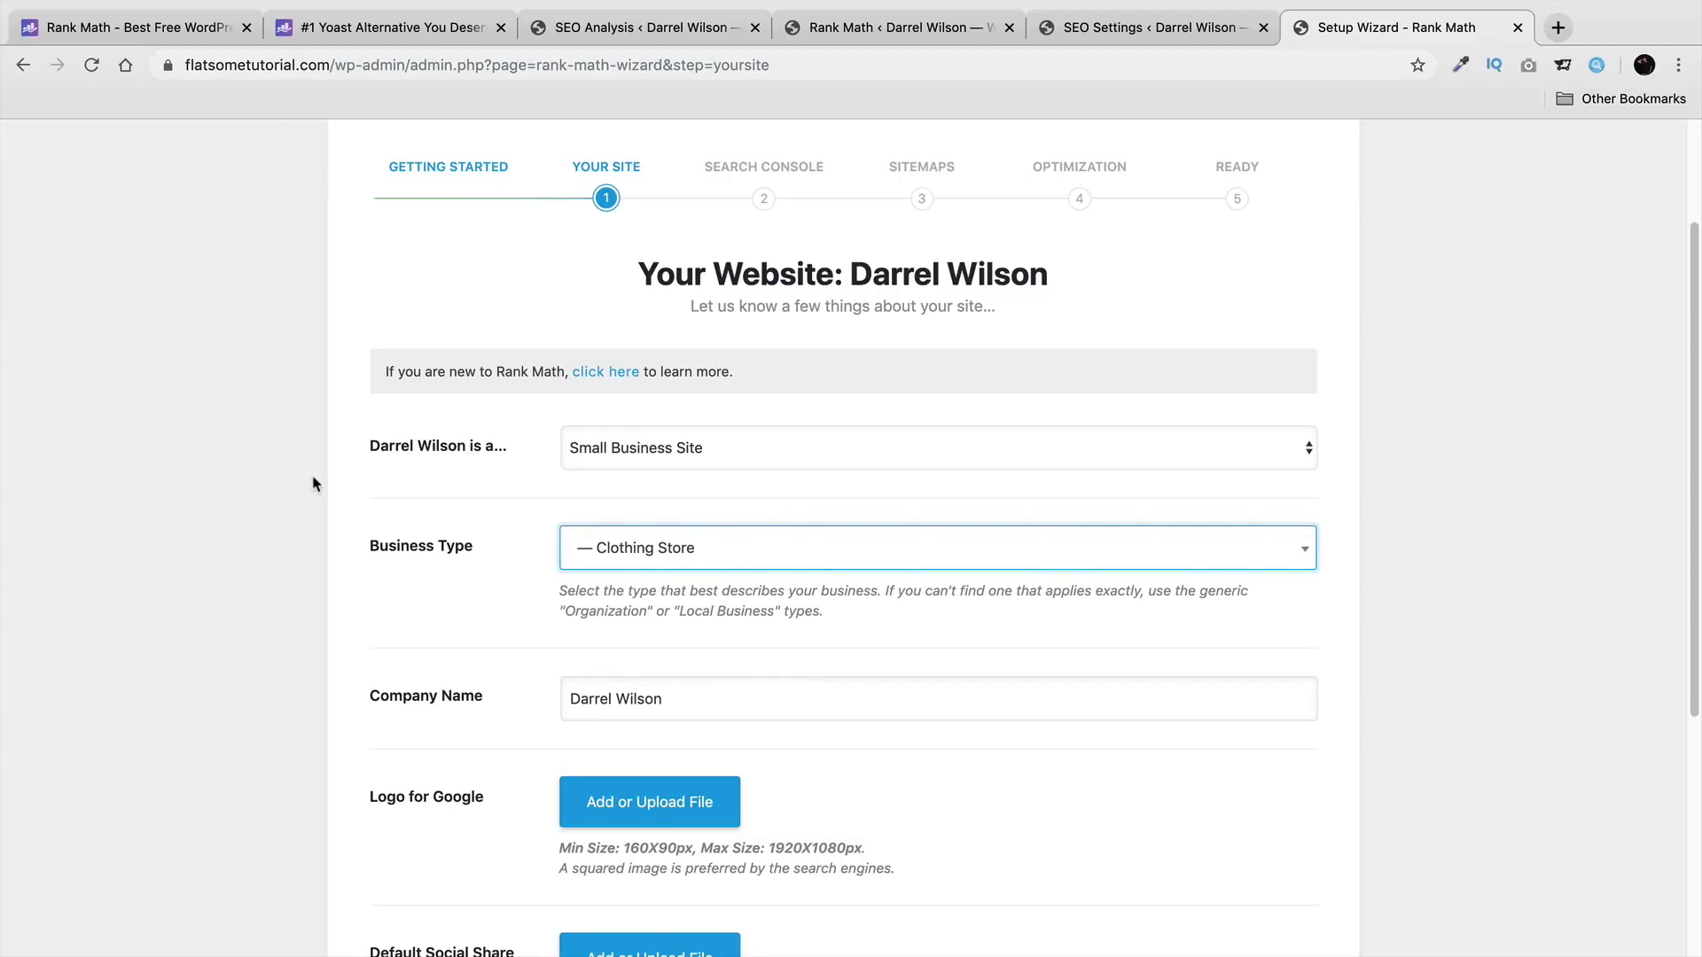
{"action": "scroll", "coordinate": [391, 543], "scroll_direction": "down", "scroll_amount": 5}
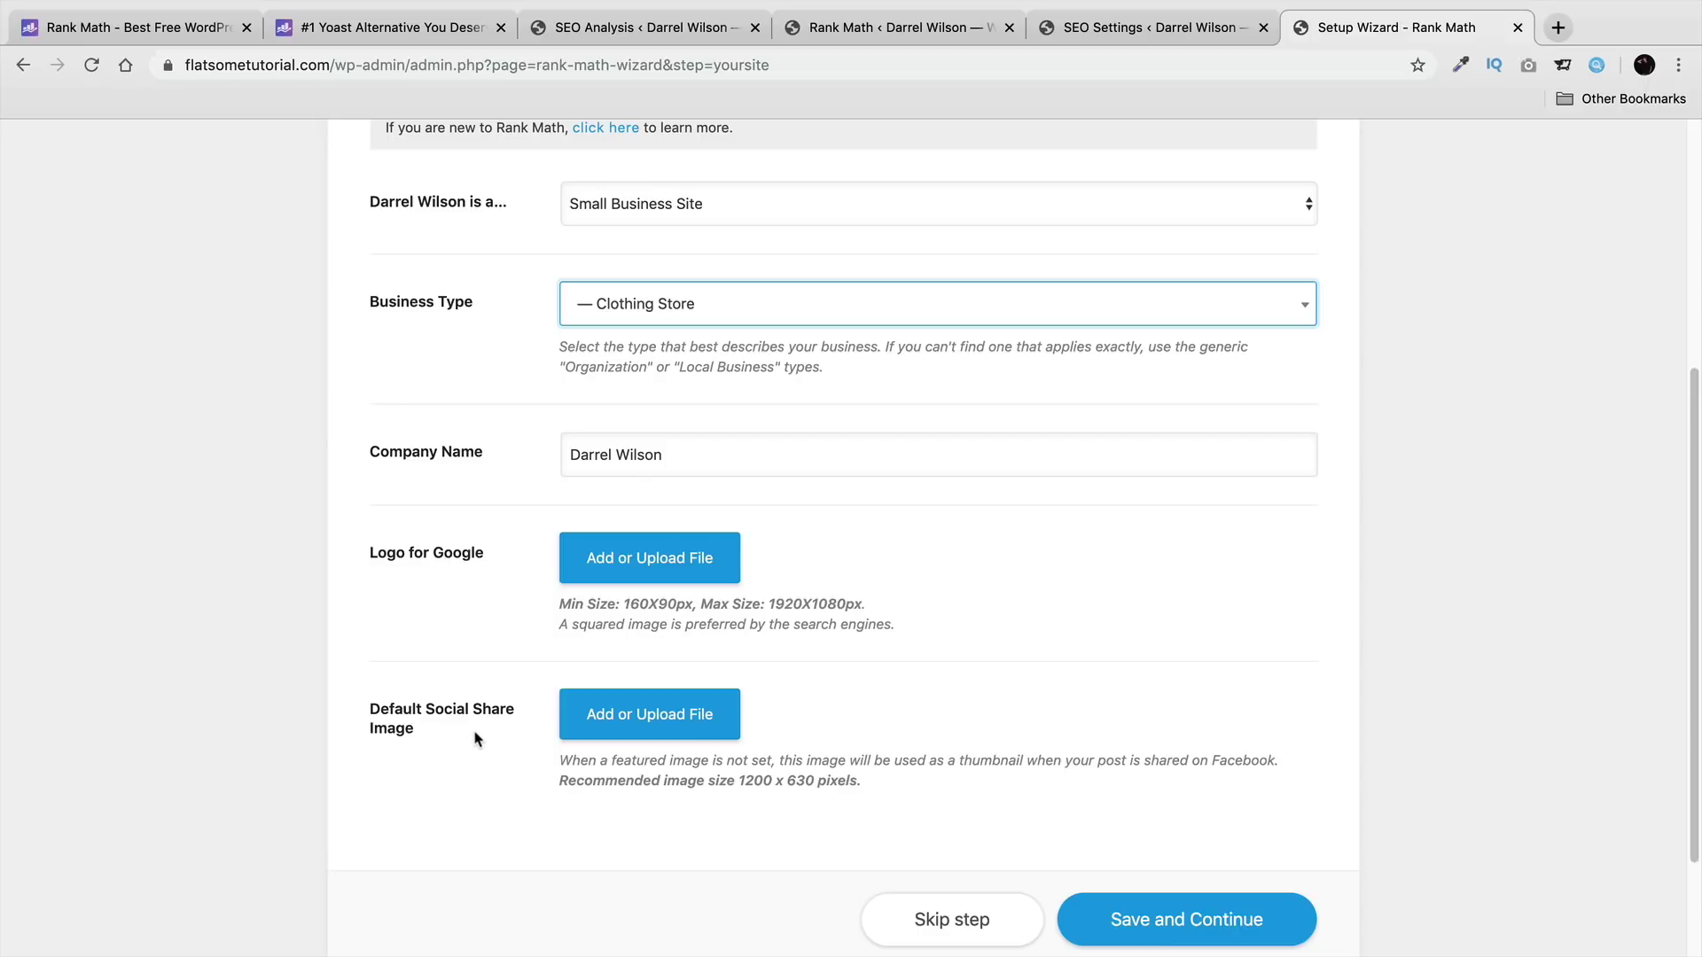
{"action": "left_click", "coordinate": [1180, 909]}
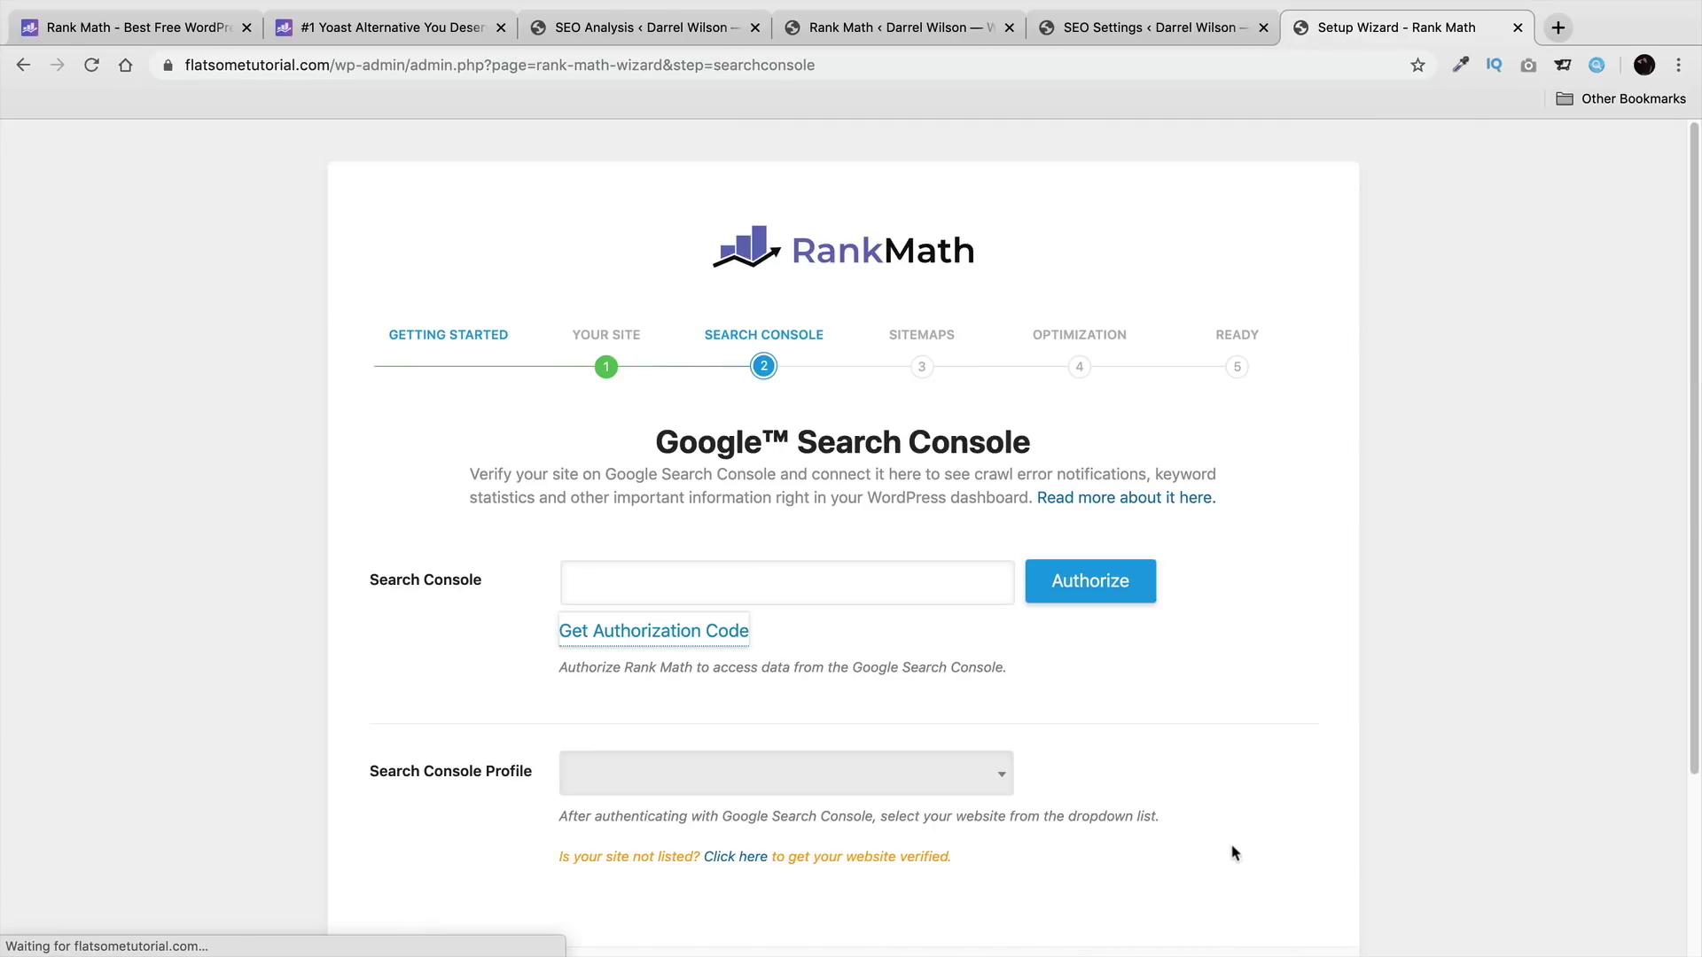
Step: Request a Google Search Console authorization code, grant Rank Math SEO access with the second Google account, and copy the code
{"action": "scroll", "coordinate": [1238, 837], "scroll_direction": "down", "scroll_amount": 3}
{"action": "left_click", "coordinate": [610, 427]}
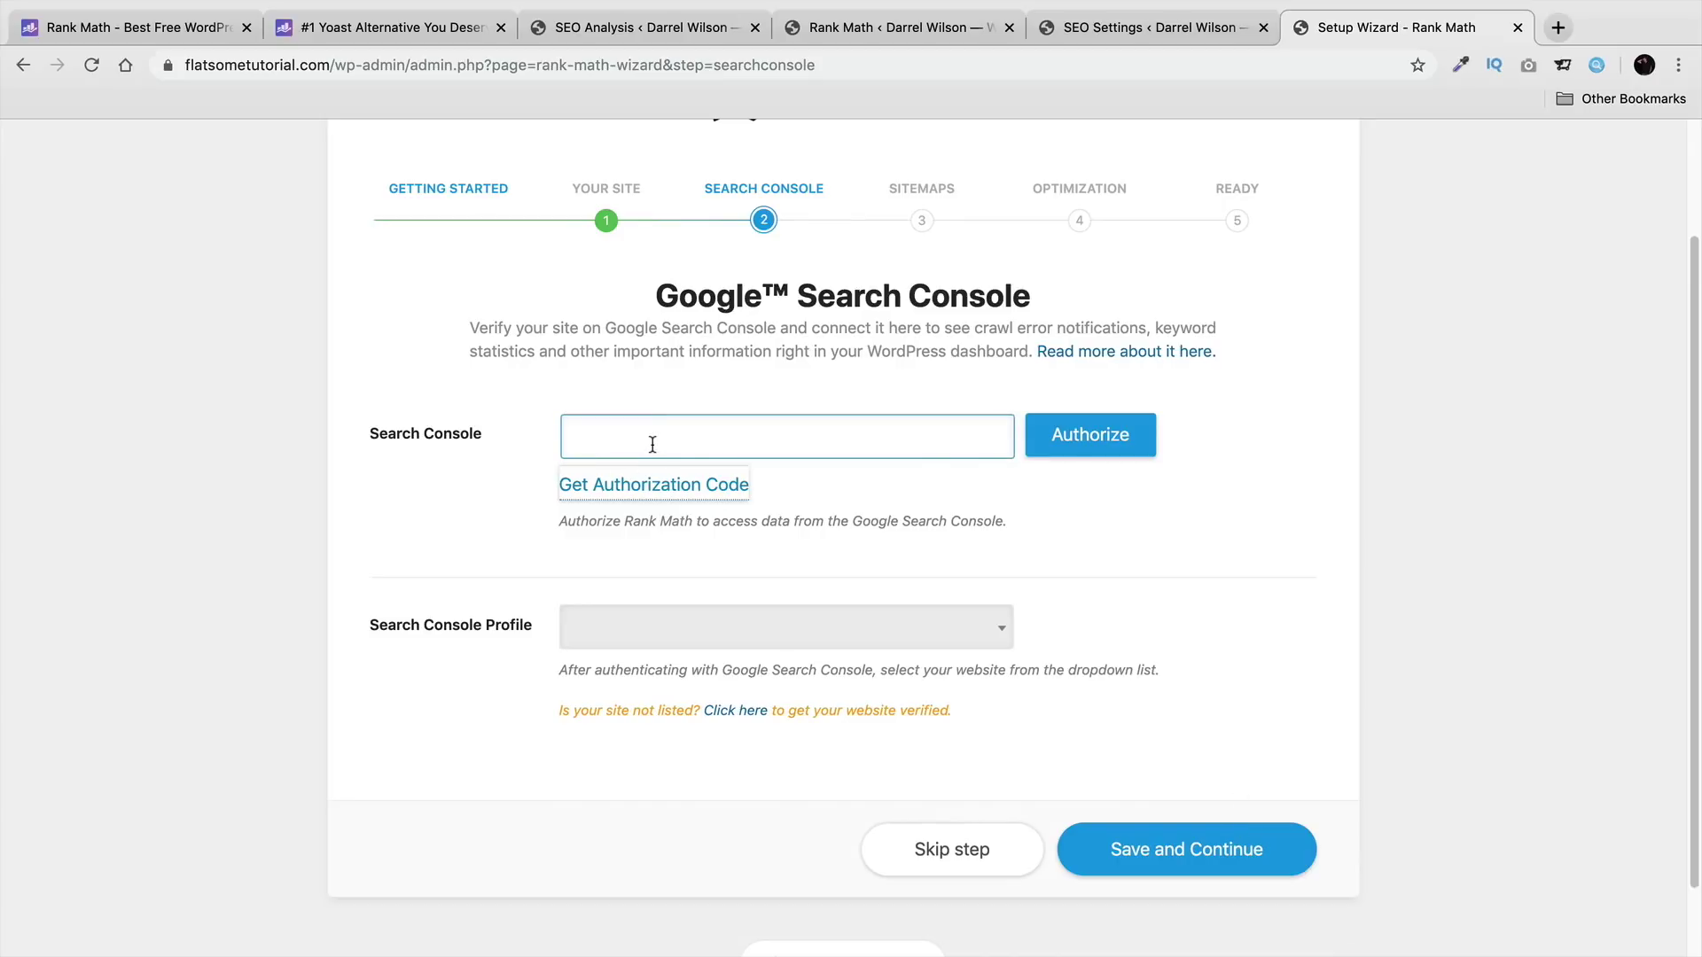
{"action": "left_click", "coordinate": [593, 488]}
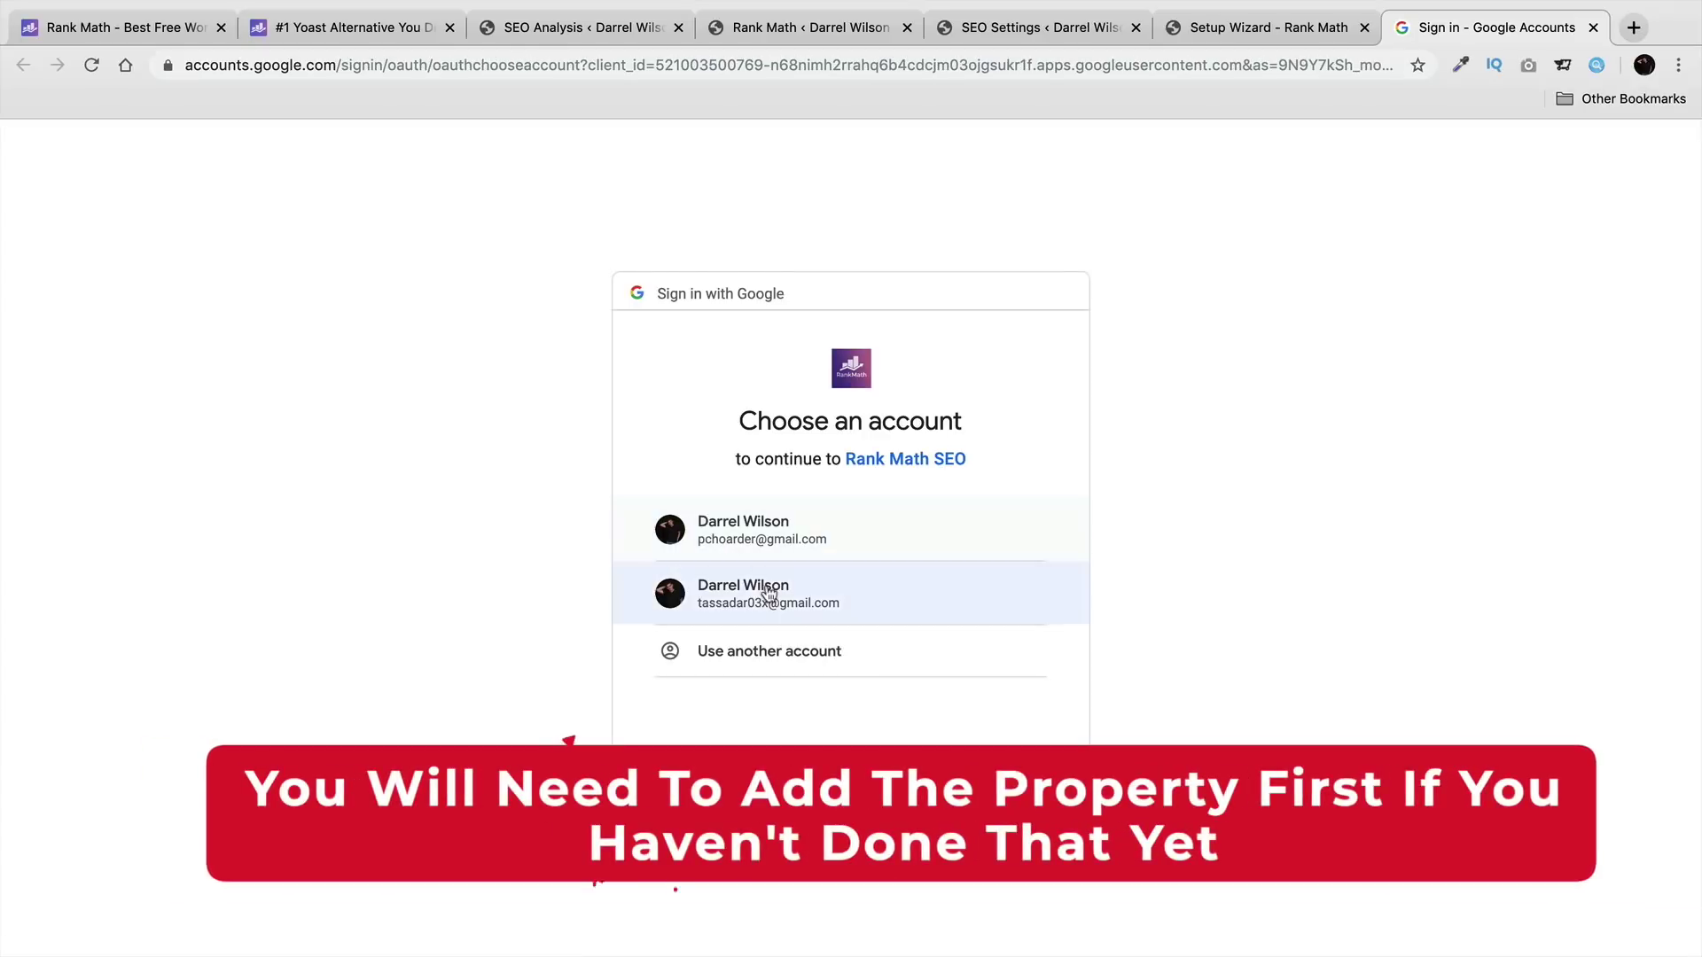
{"action": "left_click", "coordinate": [802, 594]}
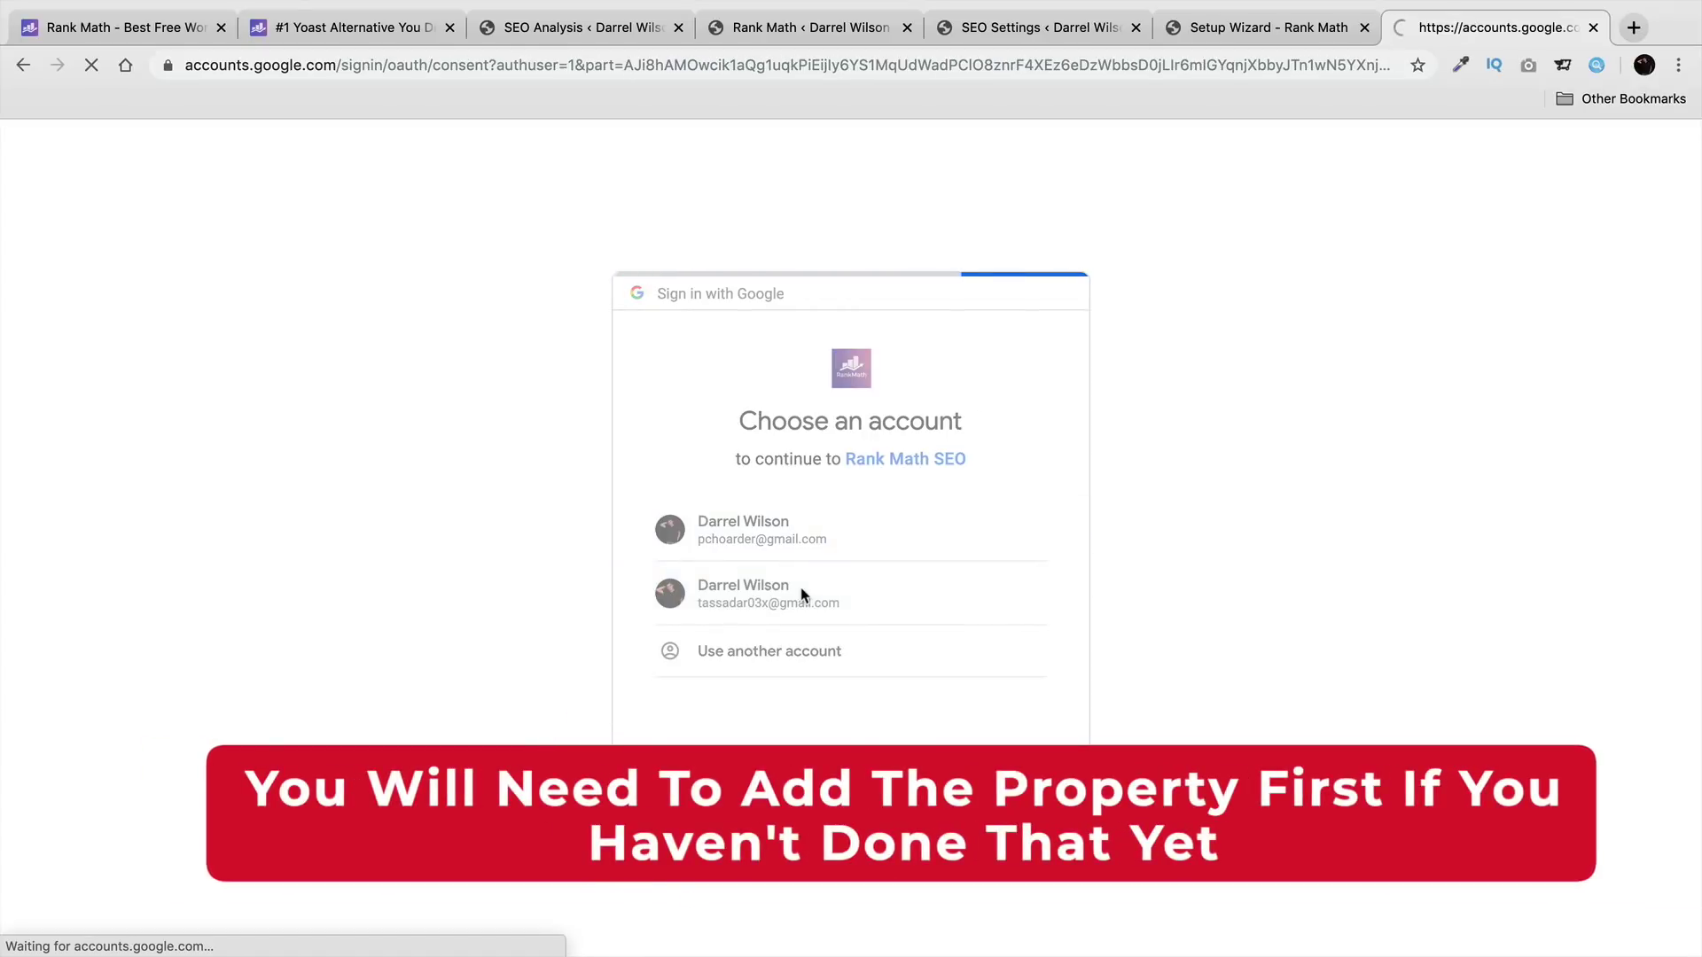
{"action": "scroll", "coordinate": [824, 614], "scroll_direction": "down", "scroll_amount": 3}
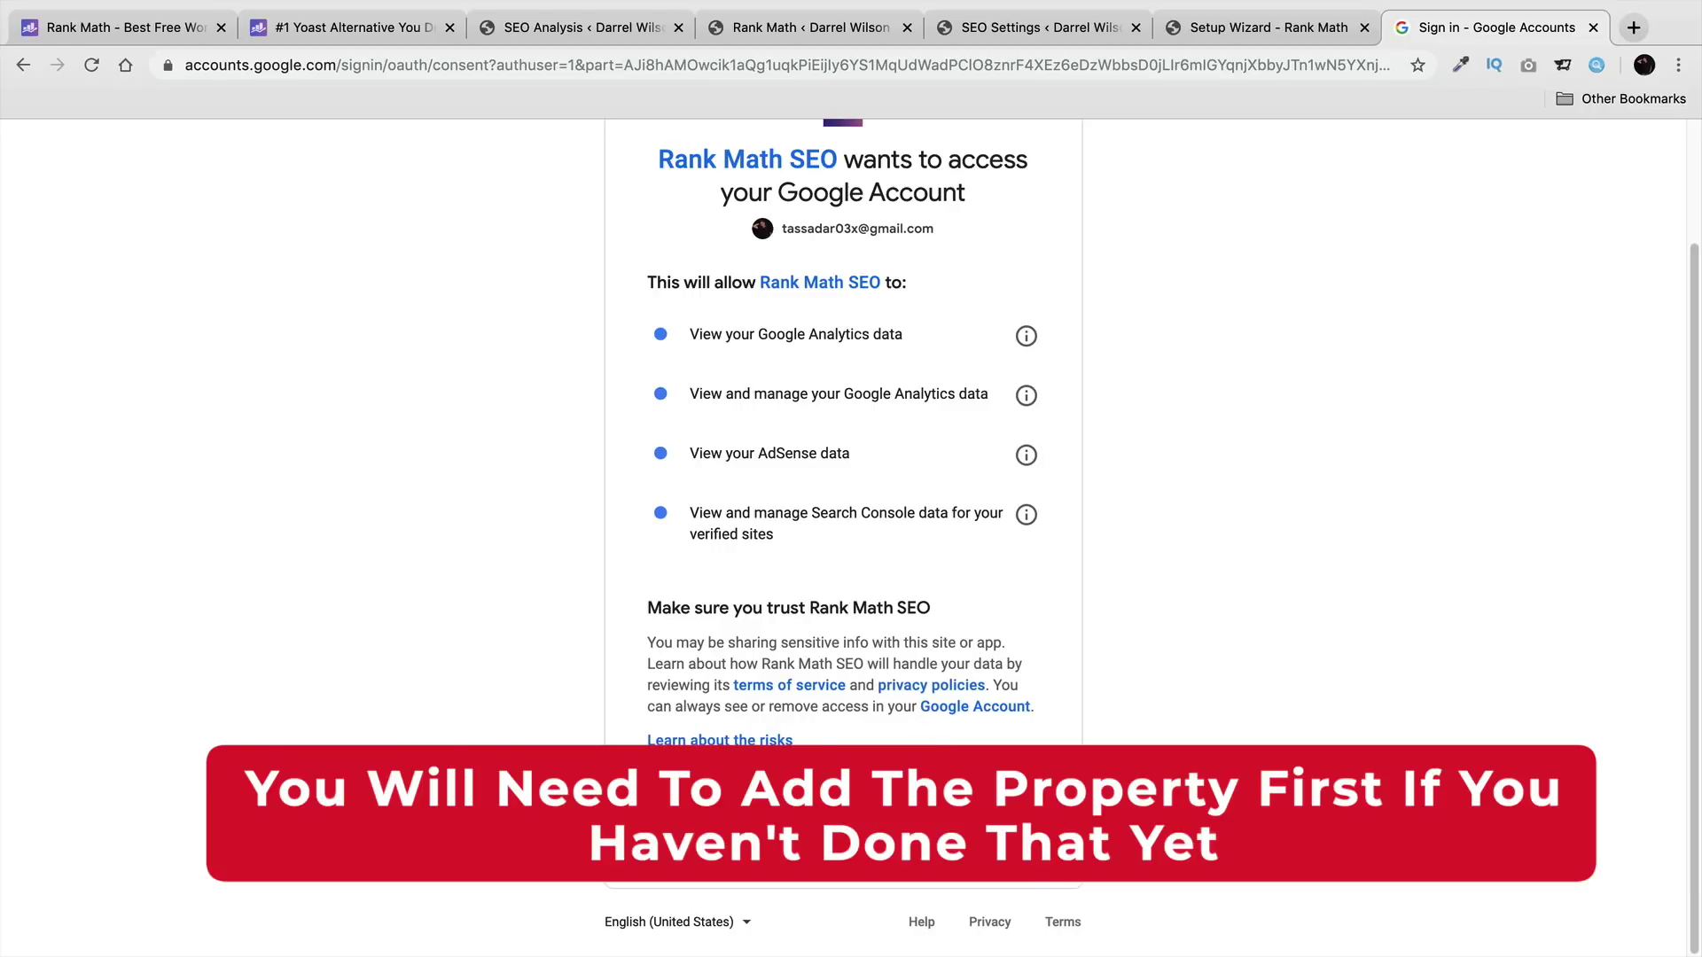
{"action": "left_click", "coordinate": [1020, 851]}
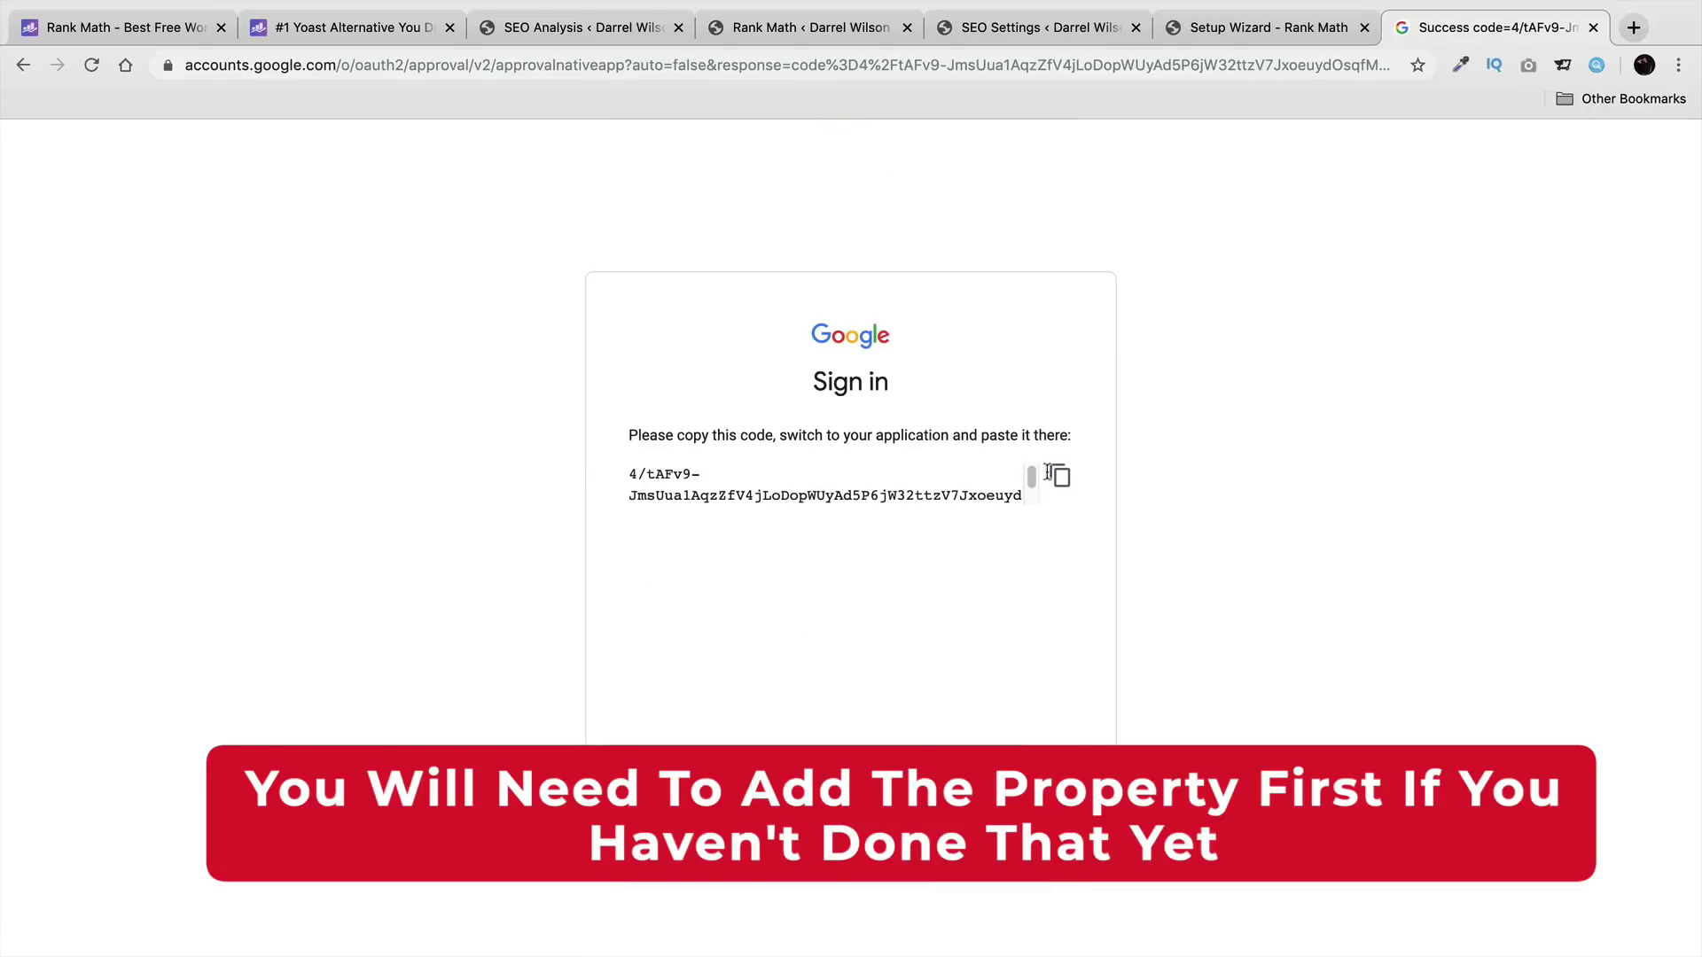
{"action": "left_click", "coordinate": [1059, 476]}
Step: Paste the authorization code into the wizard's Search Console field, authorize the account, and save the Search Console settings
{"action": "left_click", "coordinate": [1267, 26]}
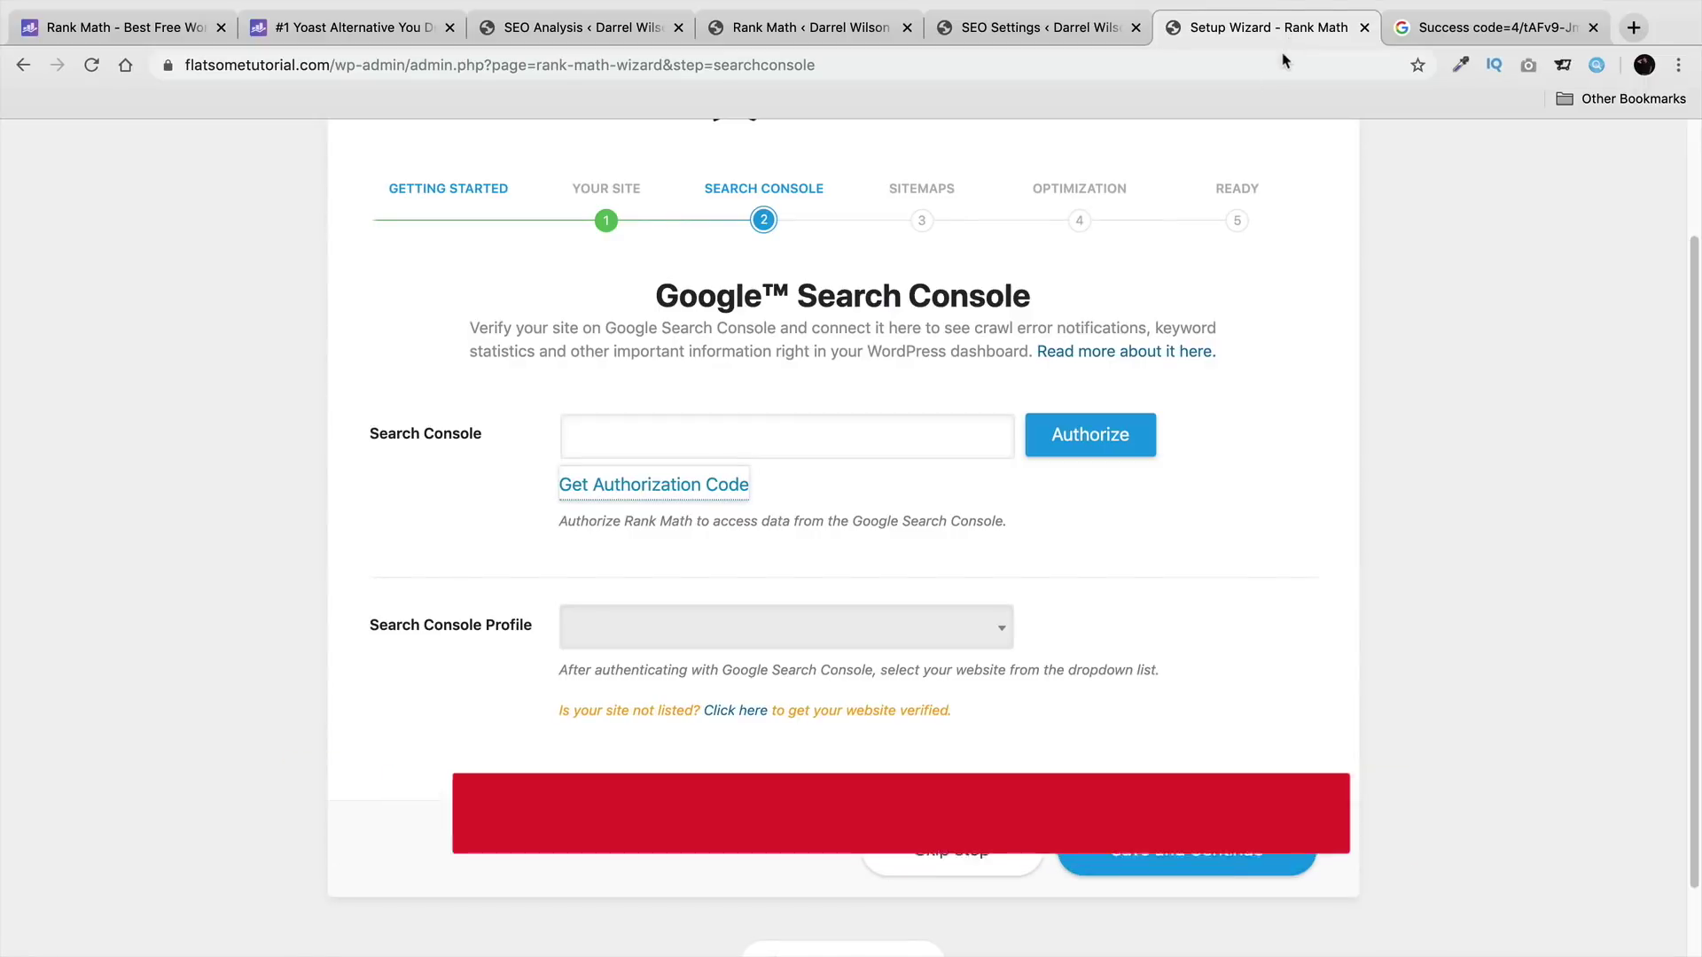
{"action": "left_click", "coordinate": [707, 423]}
{"action": "right_click", "coordinate": [712, 425]}
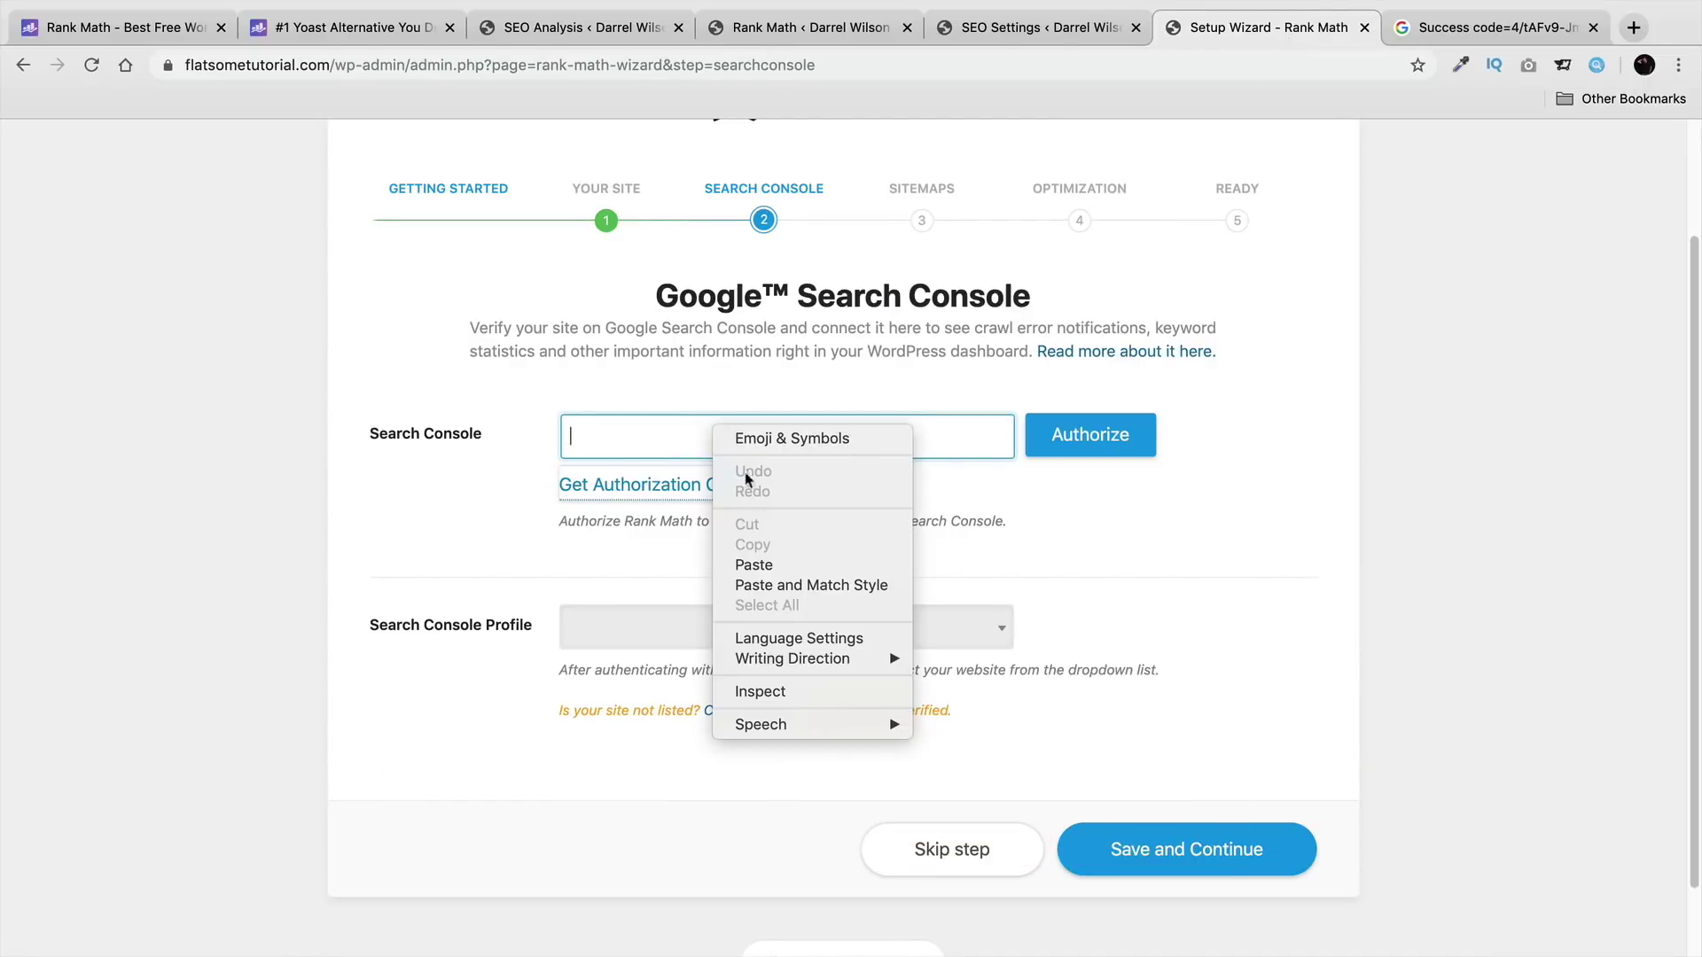
{"action": "left_click", "coordinate": [753, 564]}
{"action": "left_click", "coordinate": [1108, 443]}
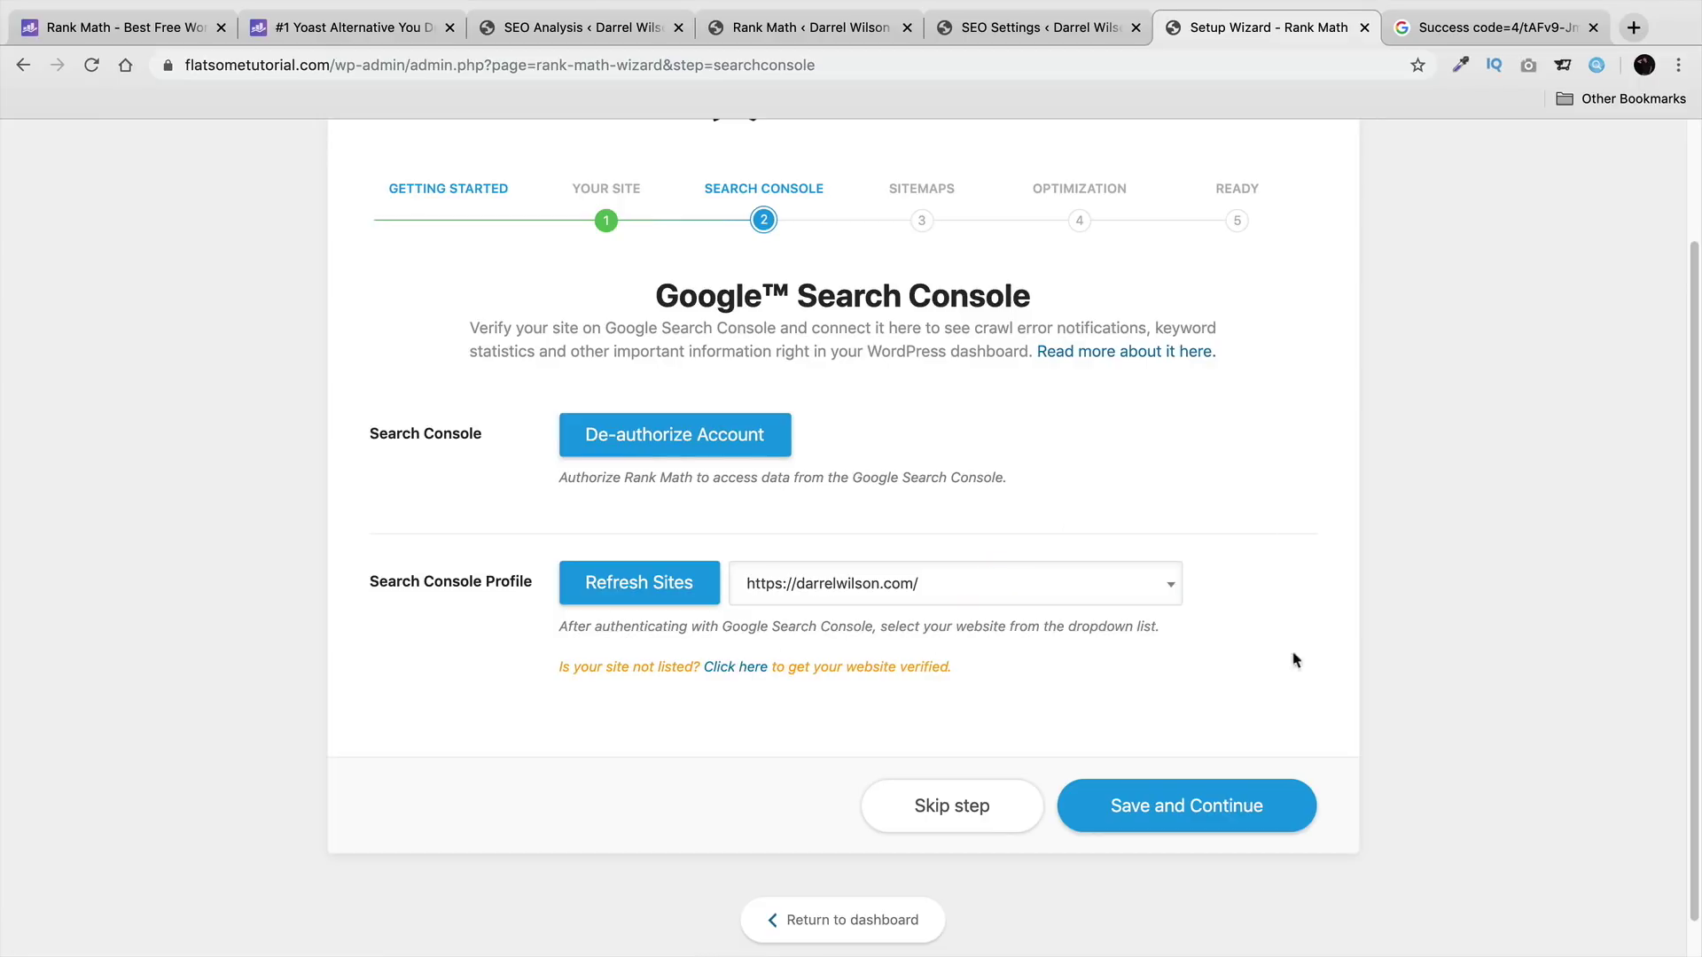
{"action": "left_click", "coordinate": [1224, 812]}
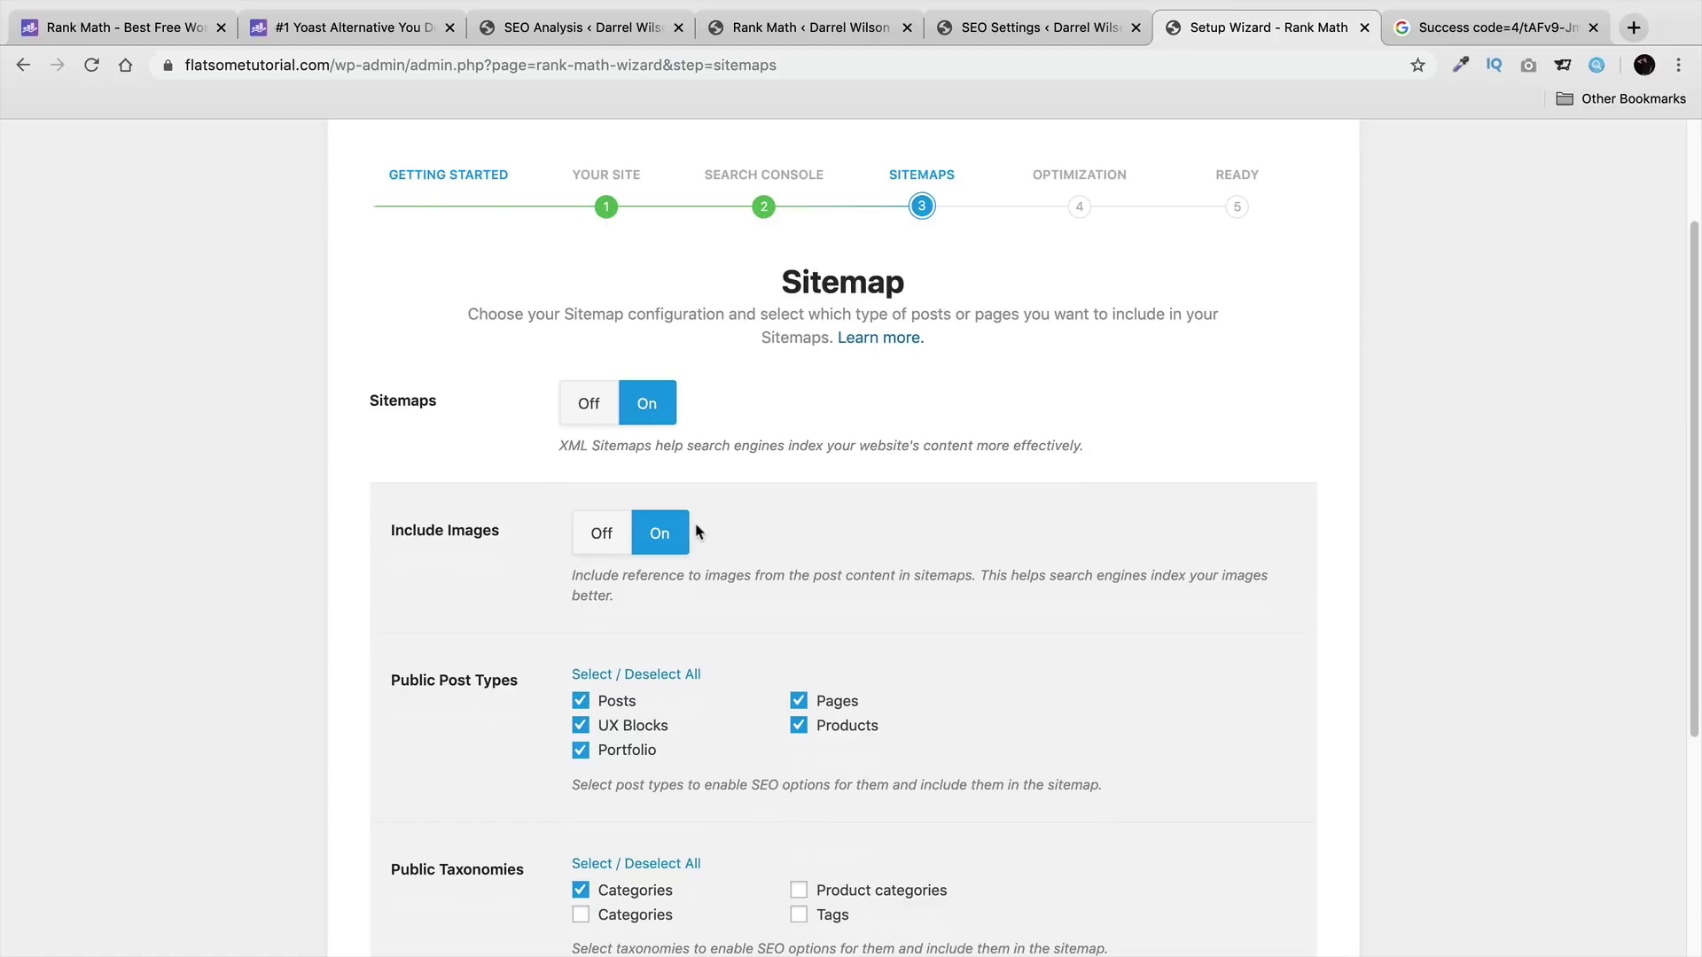
Step: Exclude UX Blocks from the sitemap's public post types and save the sitemap settings
{"action": "scroll", "coordinate": [639, 568], "scroll_direction": "down", "scroll_amount": 3}
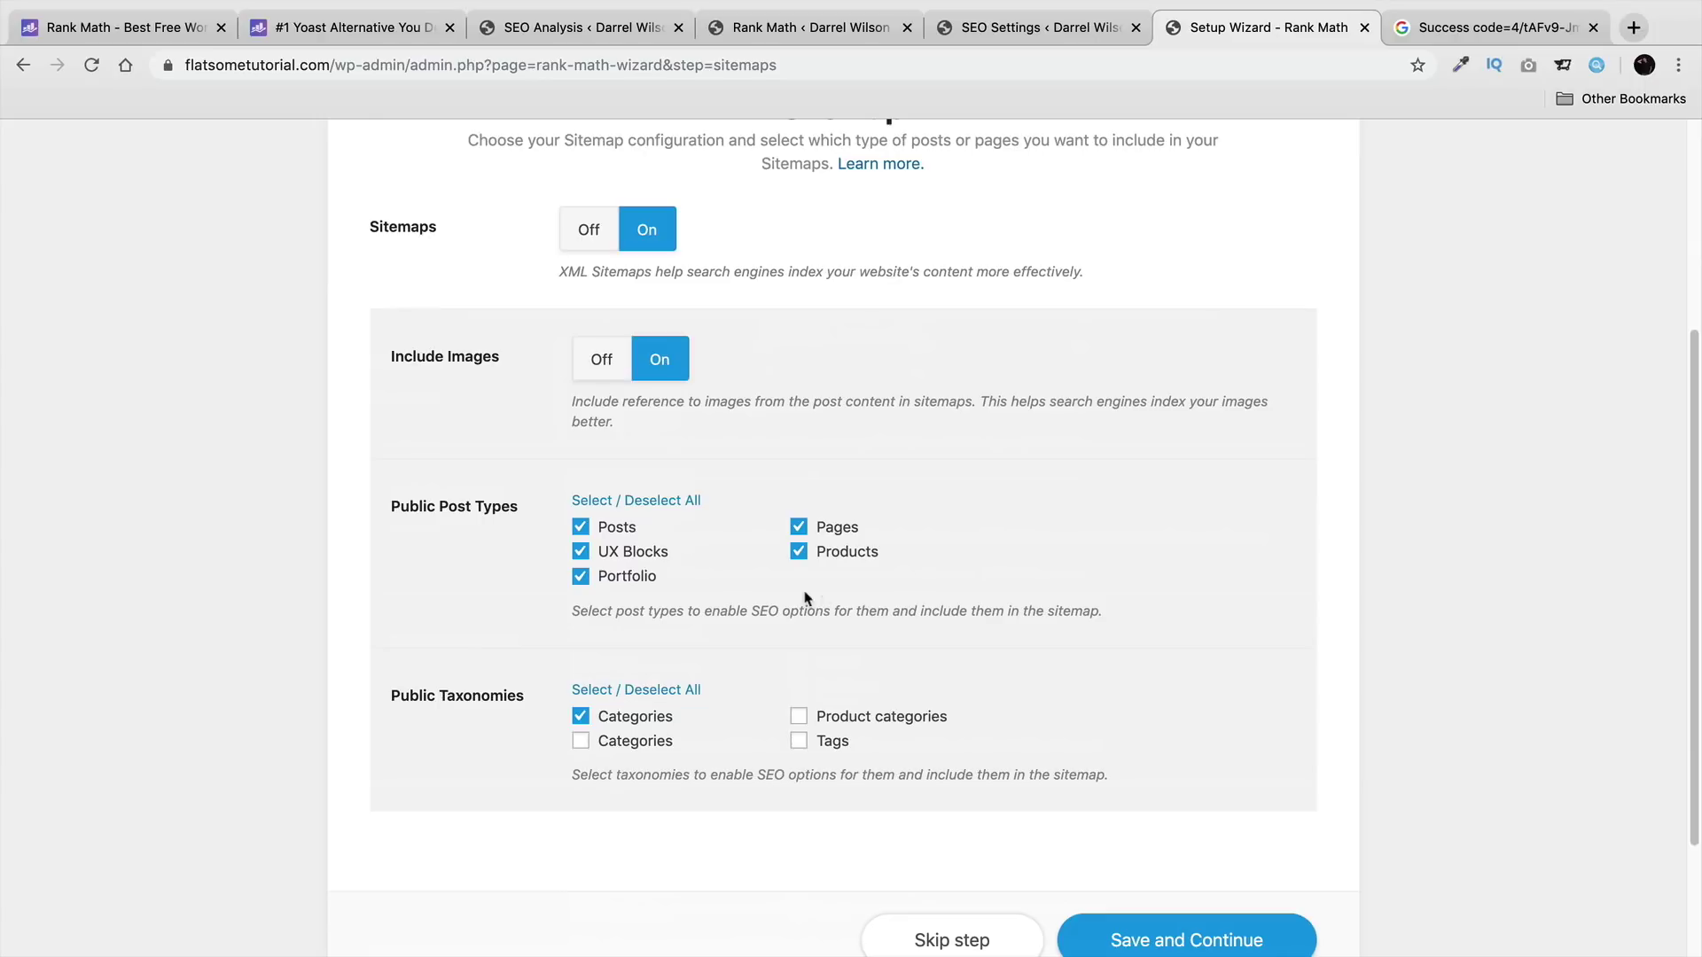
{"action": "left_click", "coordinate": [580, 552]}
{"action": "scroll", "coordinate": [645, 570], "scroll_direction": "up", "scroll_amount": 1}
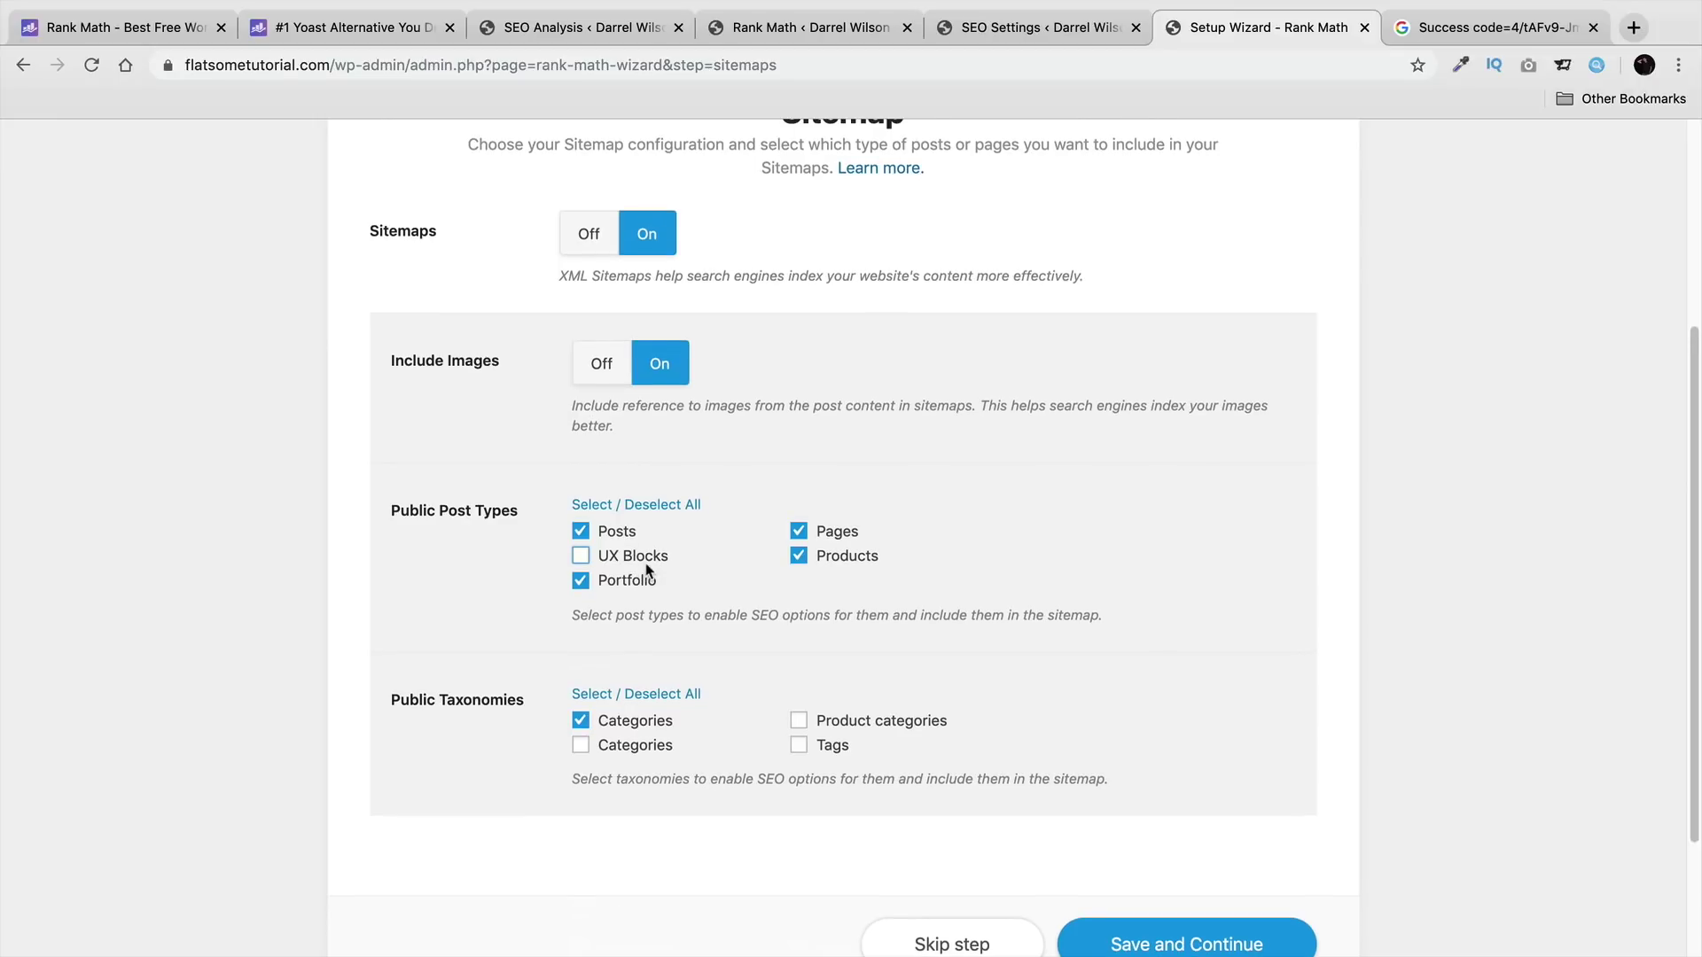
{"action": "scroll", "coordinate": [647, 567], "scroll_direction": "down", "scroll_amount": 1}
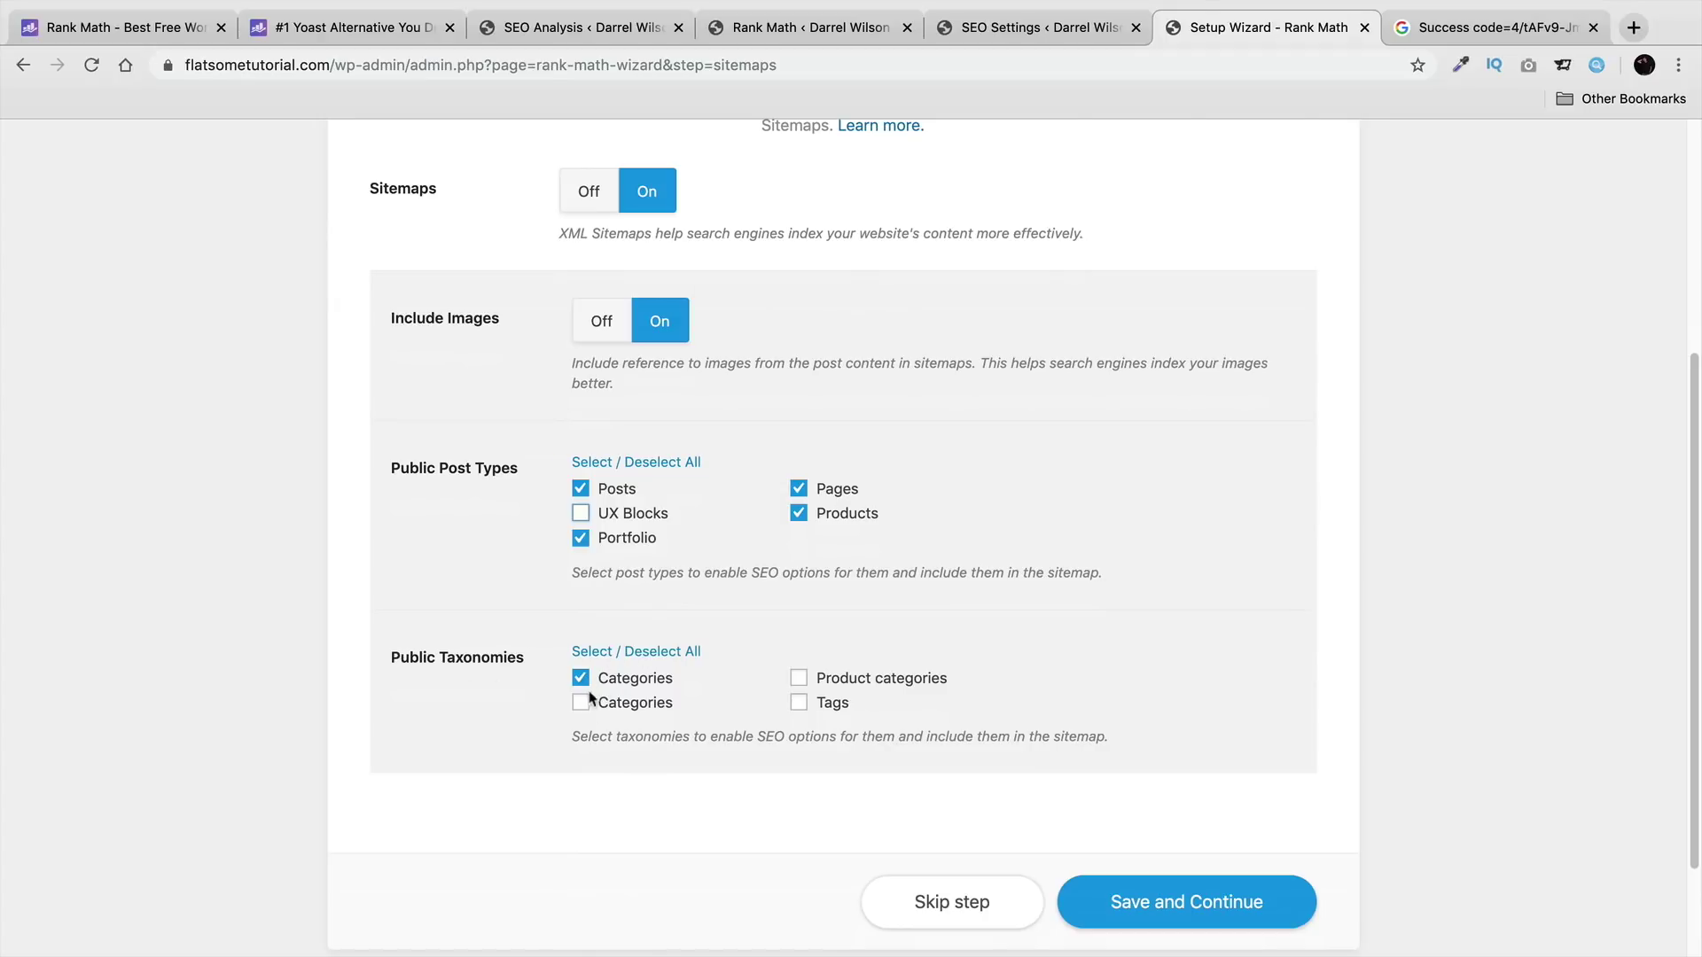
{"action": "left_click", "coordinate": [1187, 900]}
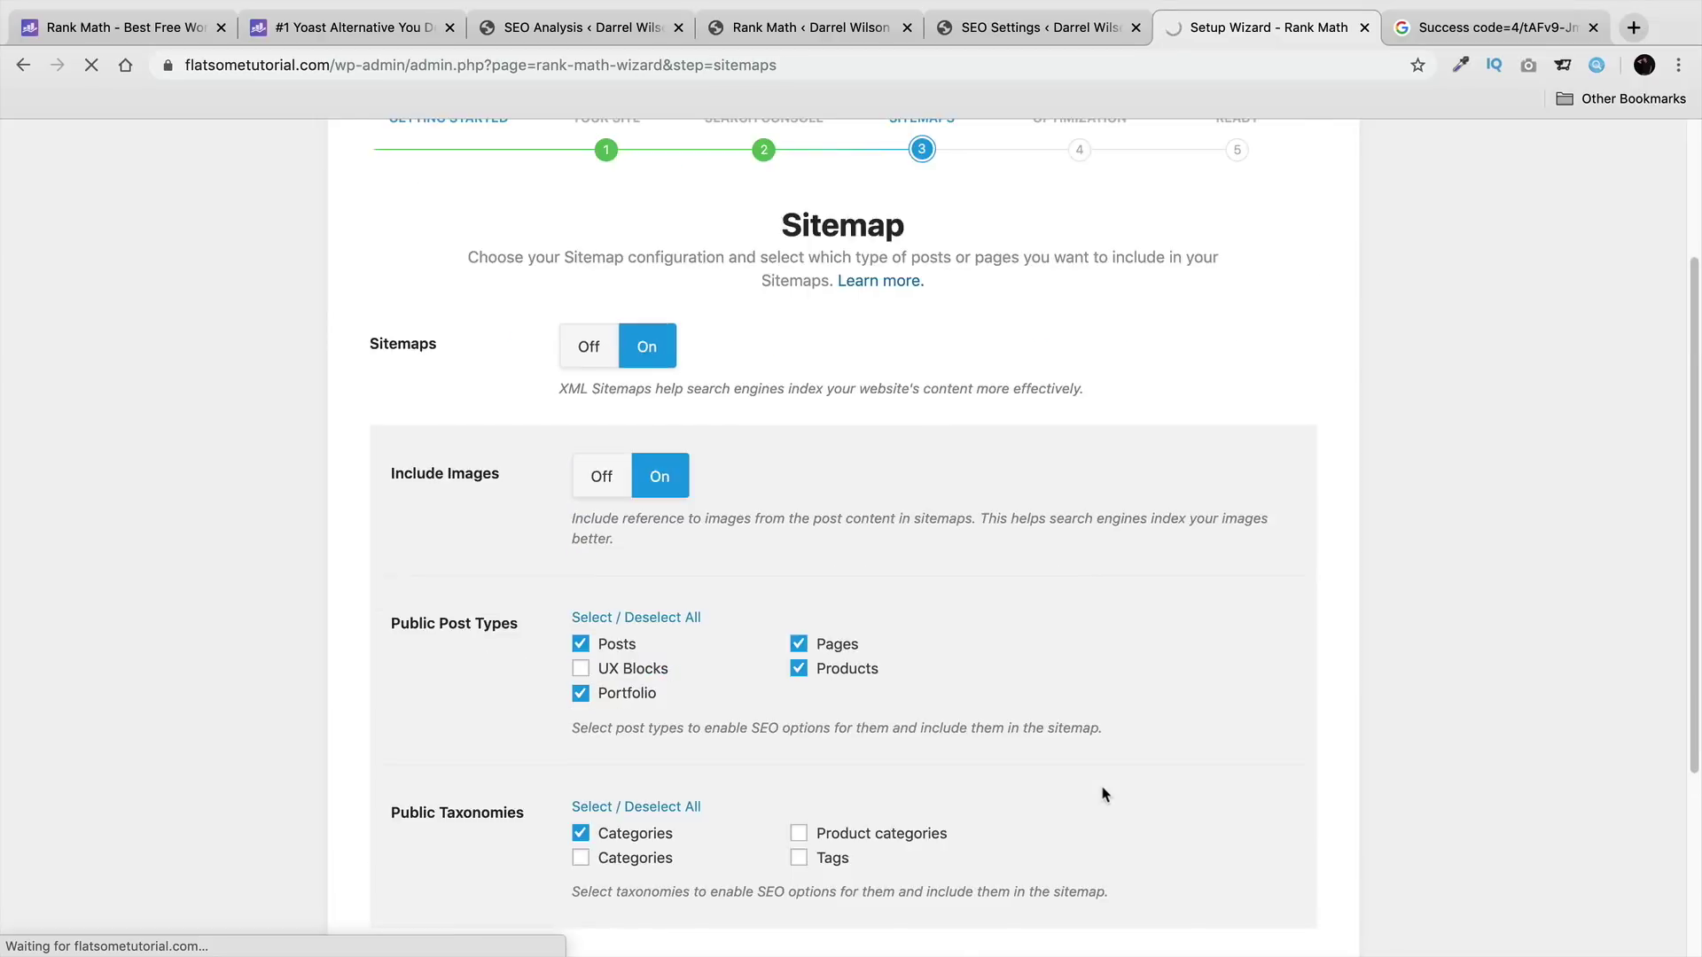
Step: Review the Noindex Empty Category and Tag Archives description, save the SEO Tweaks, and proceed to the advanced options setup
{"action": "scroll", "coordinate": [1086, 755], "scroll_direction": "down", "scroll_amount": 3}
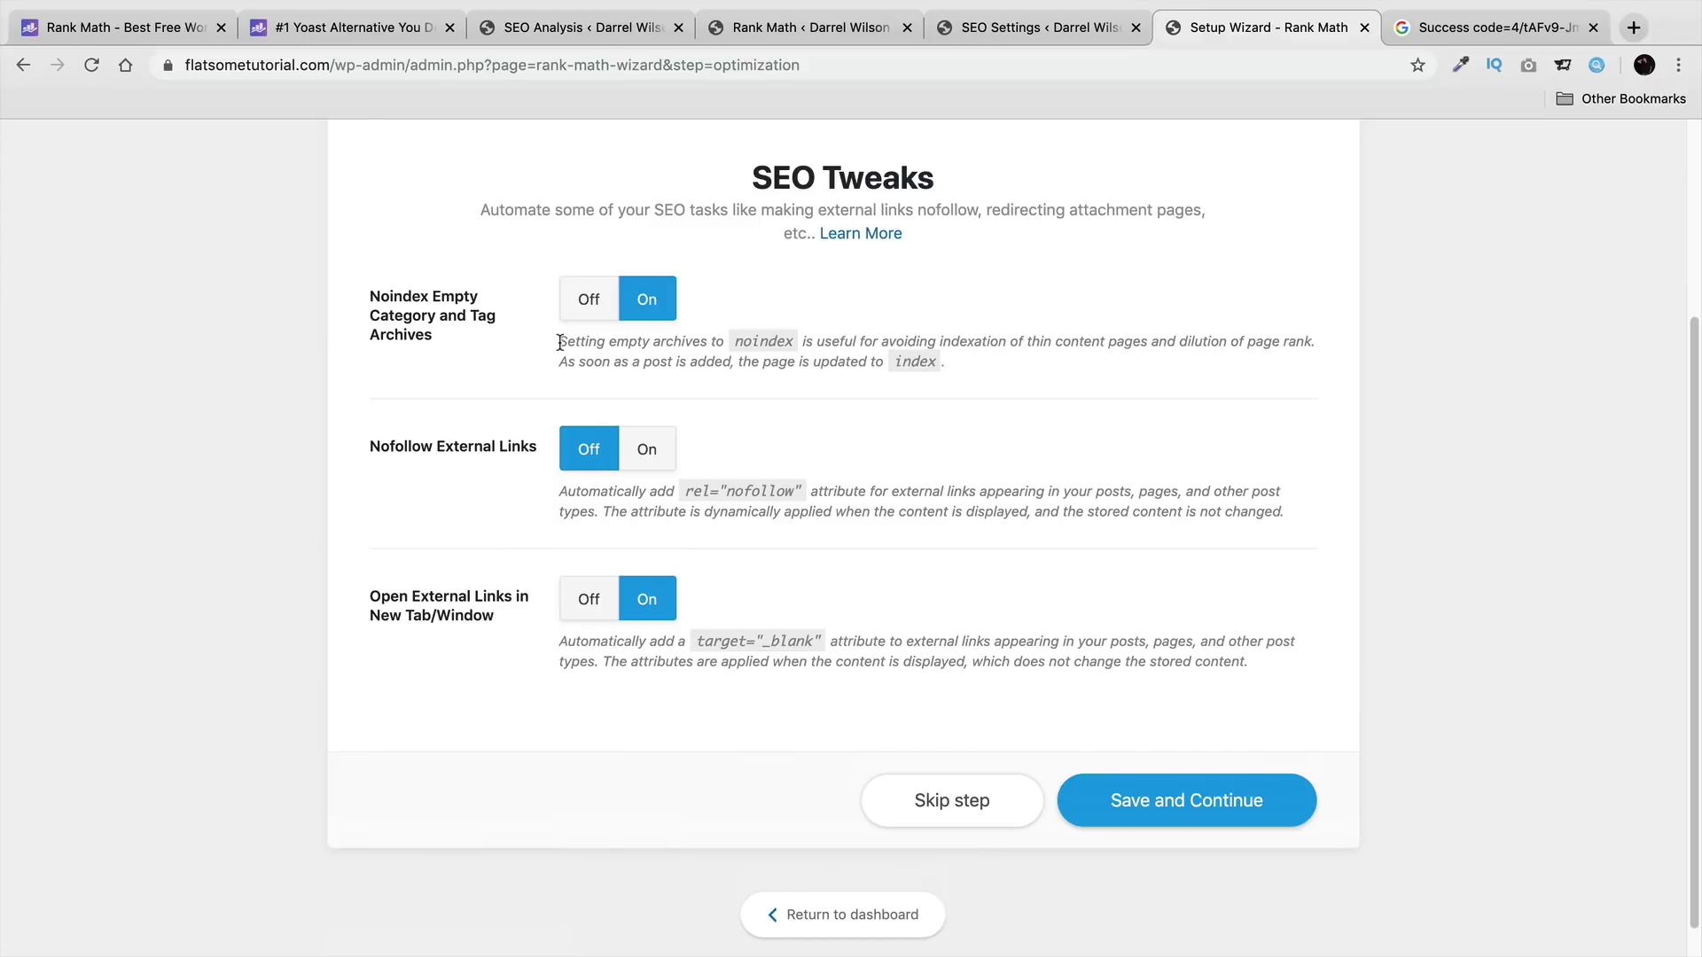
{"action": "left_click_drag", "start_coordinate": [562, 342], "coordinate": [1105, 330]}
{"action": "left_click", "coordinate": [1106, 330]}
{"action": "left_click", "coordinate": [1239, 800]}
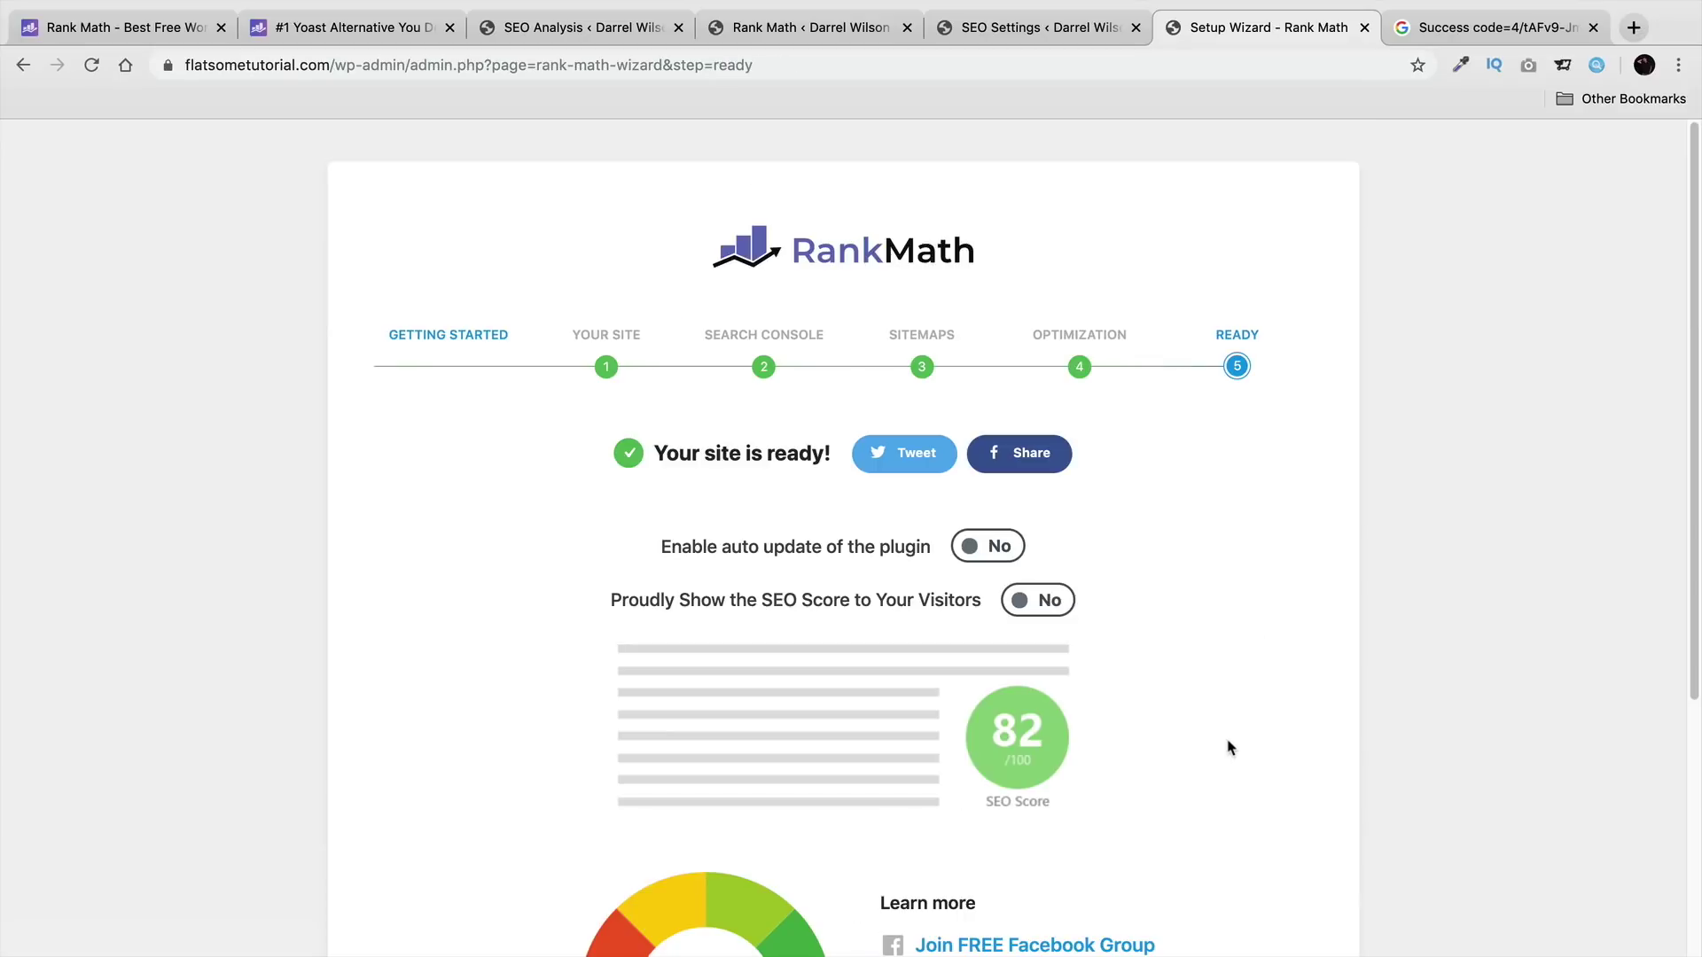
{"action": "scroll", "coordinate": [1231, 718], "scroll_direction": "down", "scroll_amount": 5}
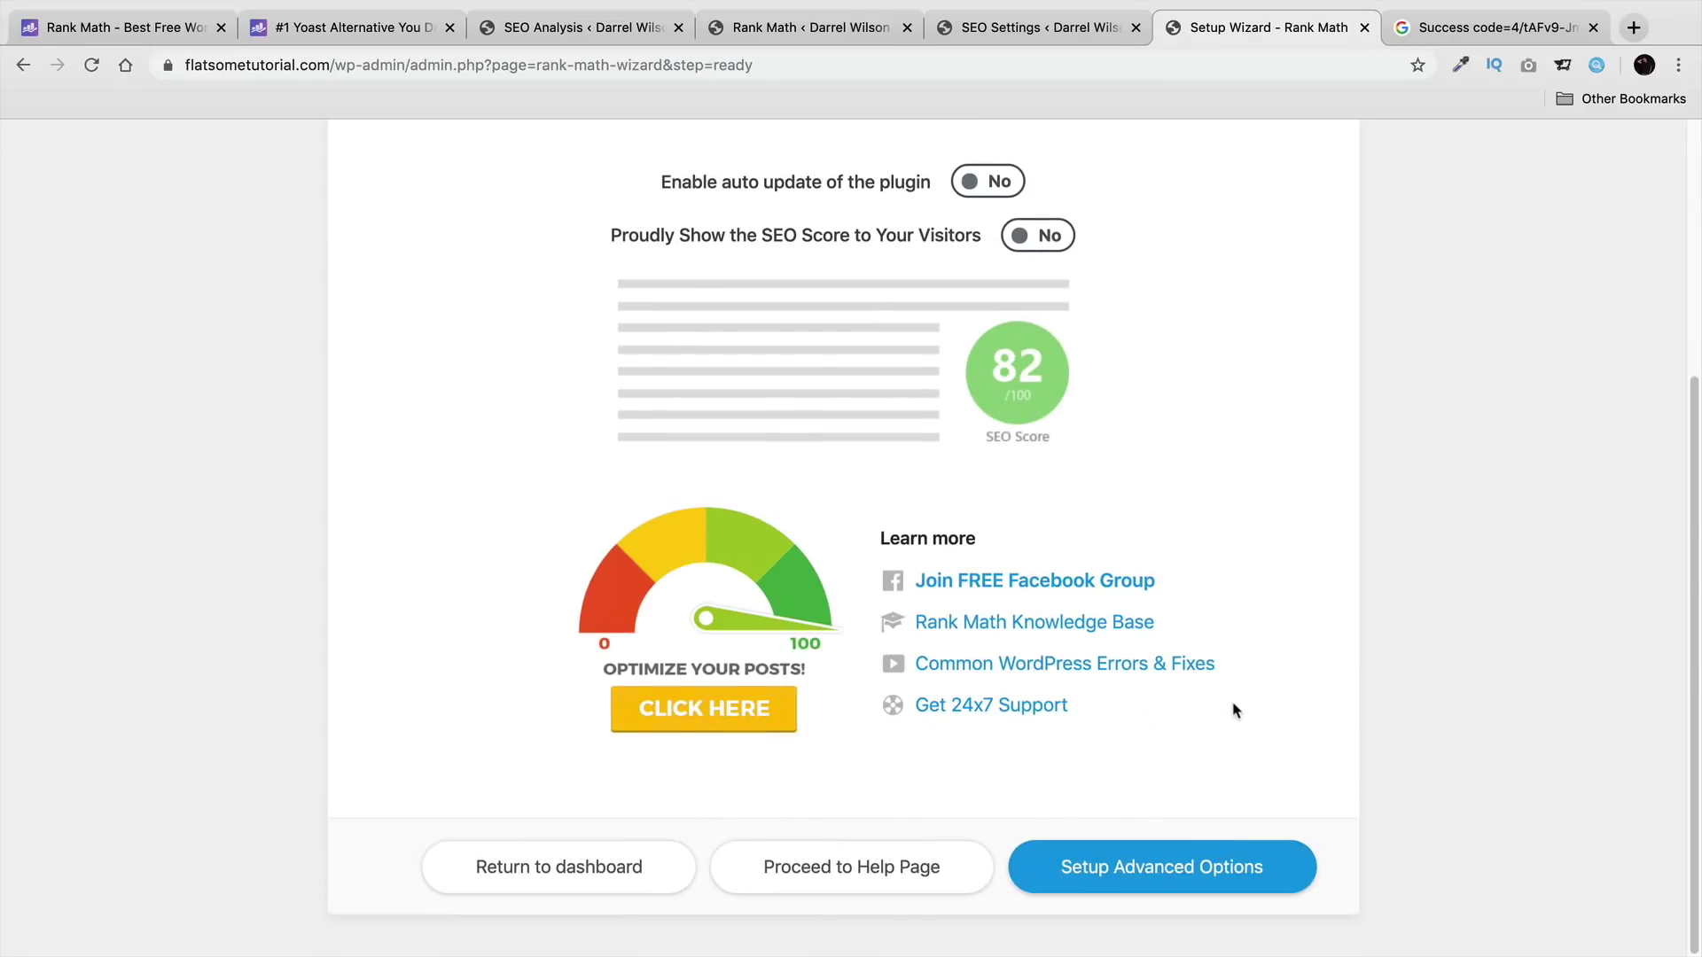
{"action": "left_click", "coordinate": [1163, 880]}
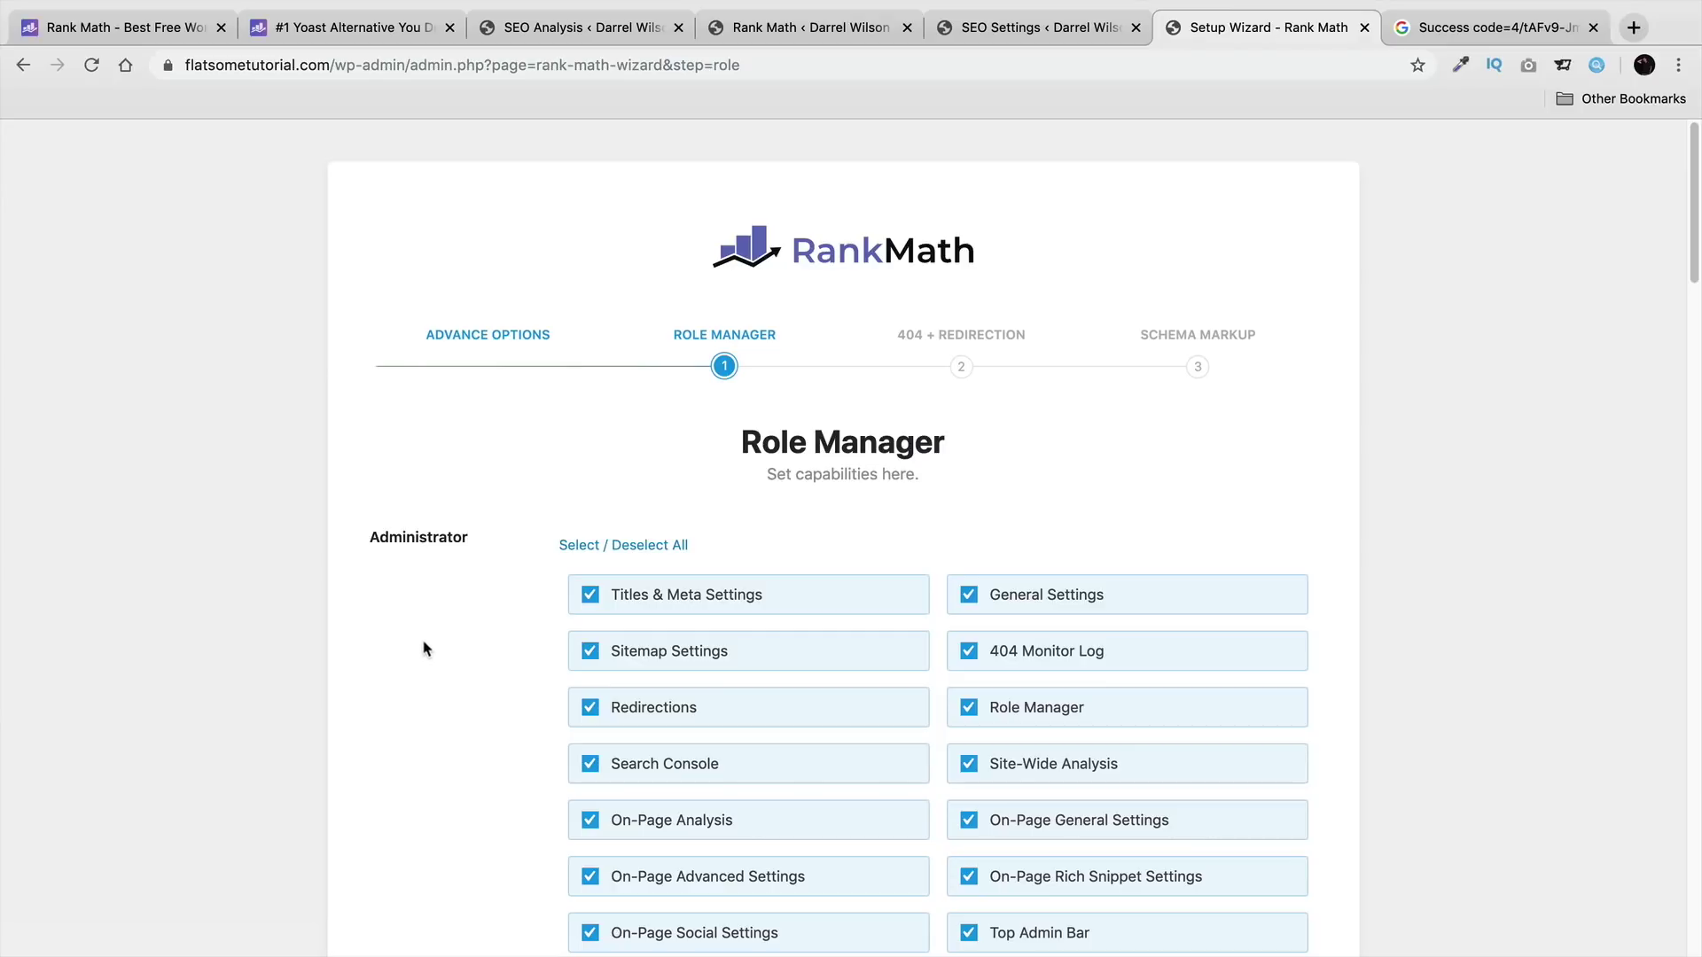
Step: Examine the Role Manager capabilities for each user role, from Administrator down to Shop manager
{"action": "scroll", "coordinate": [431, 648], "scroll_direction": "down", "scroll_amount": 3}
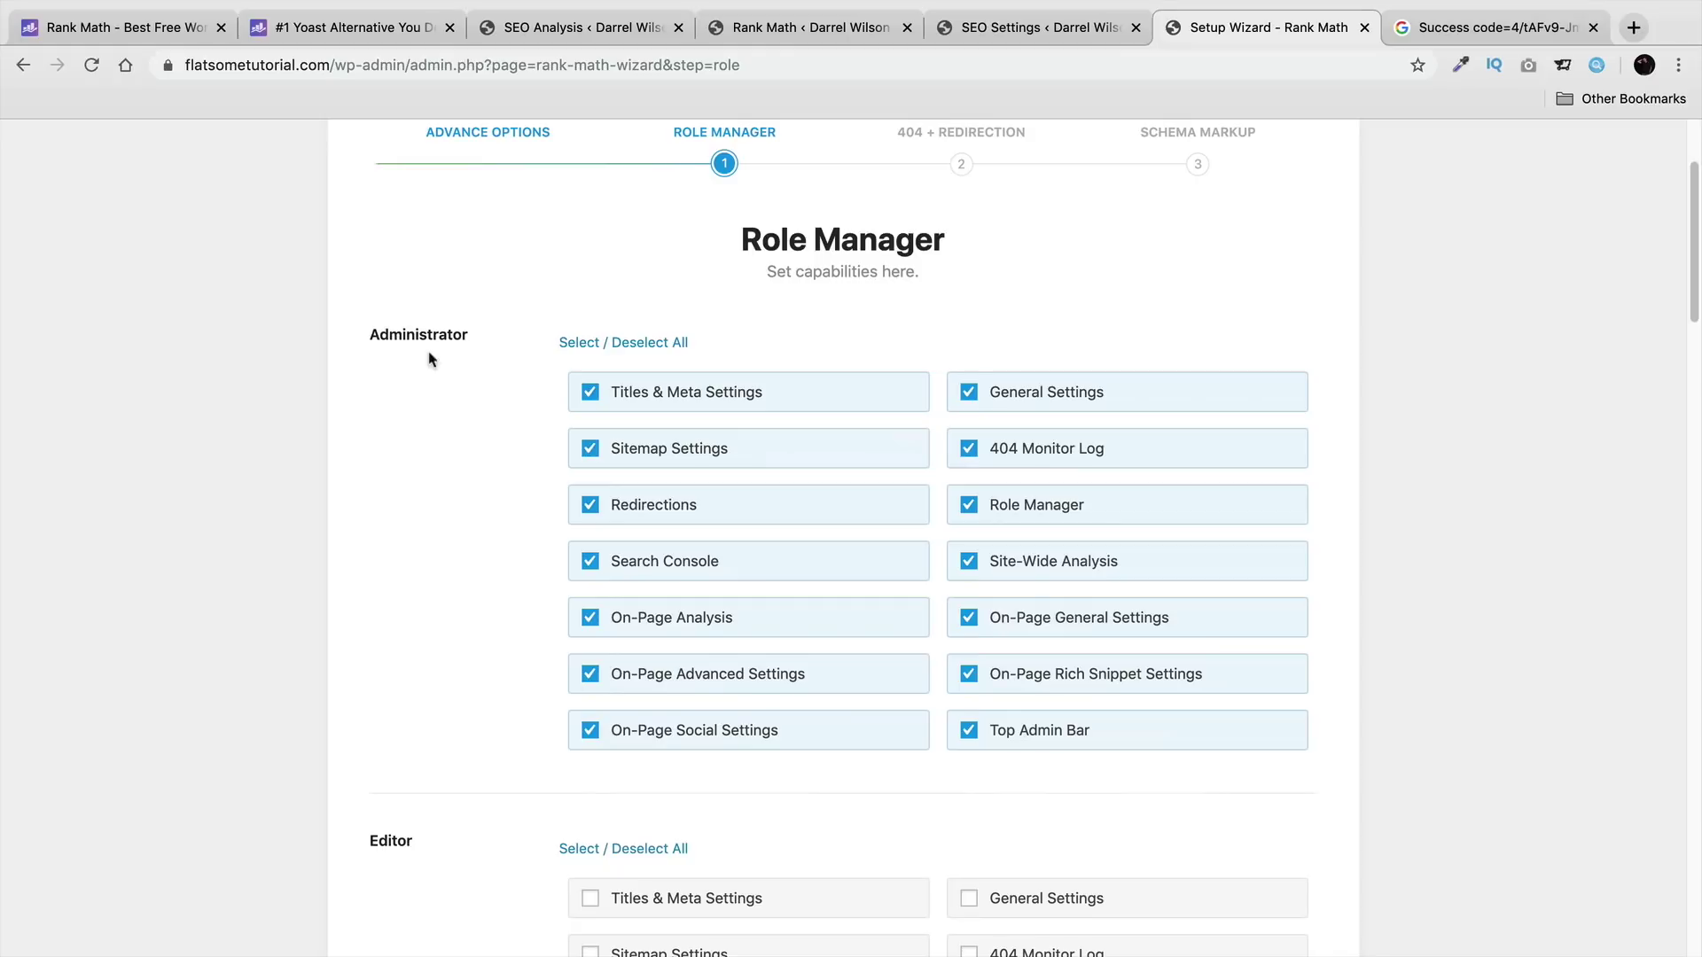
{"action": "scroll", "coordinate": [450, 448], "scroll_direction": "down", "scroll_amount": 5}
{"action": "scroll", "coordinate": [448, 483], "scroll_direction": "down", "scroll_amount": 15}
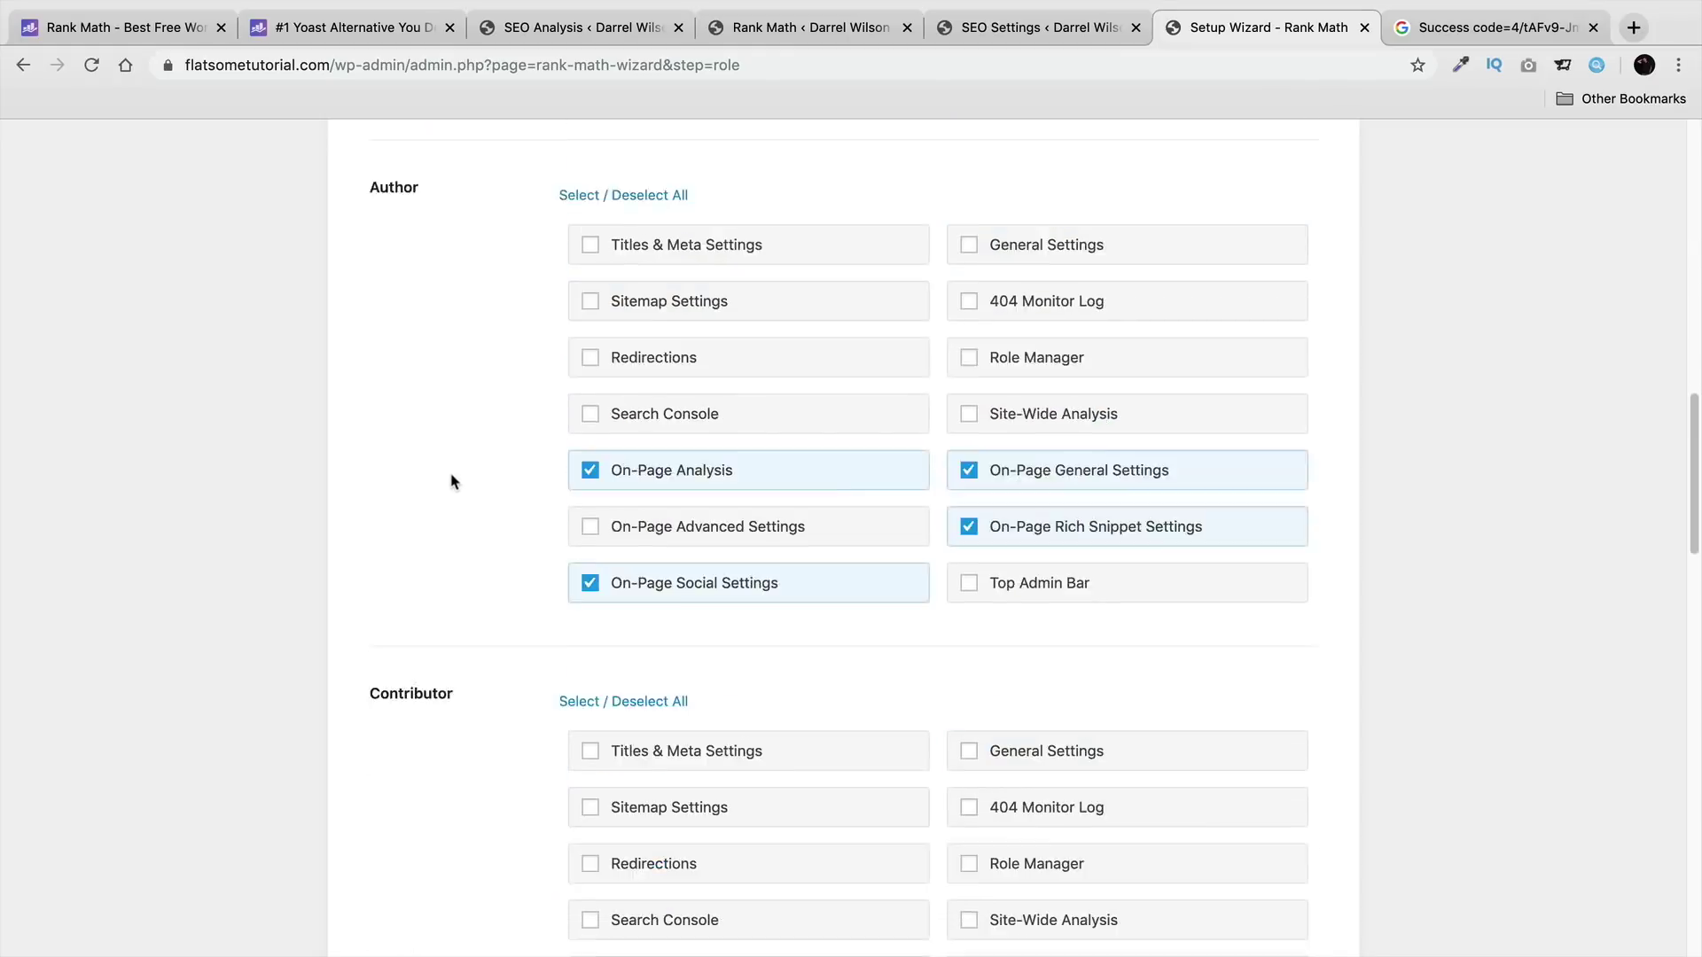
{"action": "scroll", "coordinate": [447, 483], "scroll_direction": "down", "scroll_amount": 8}
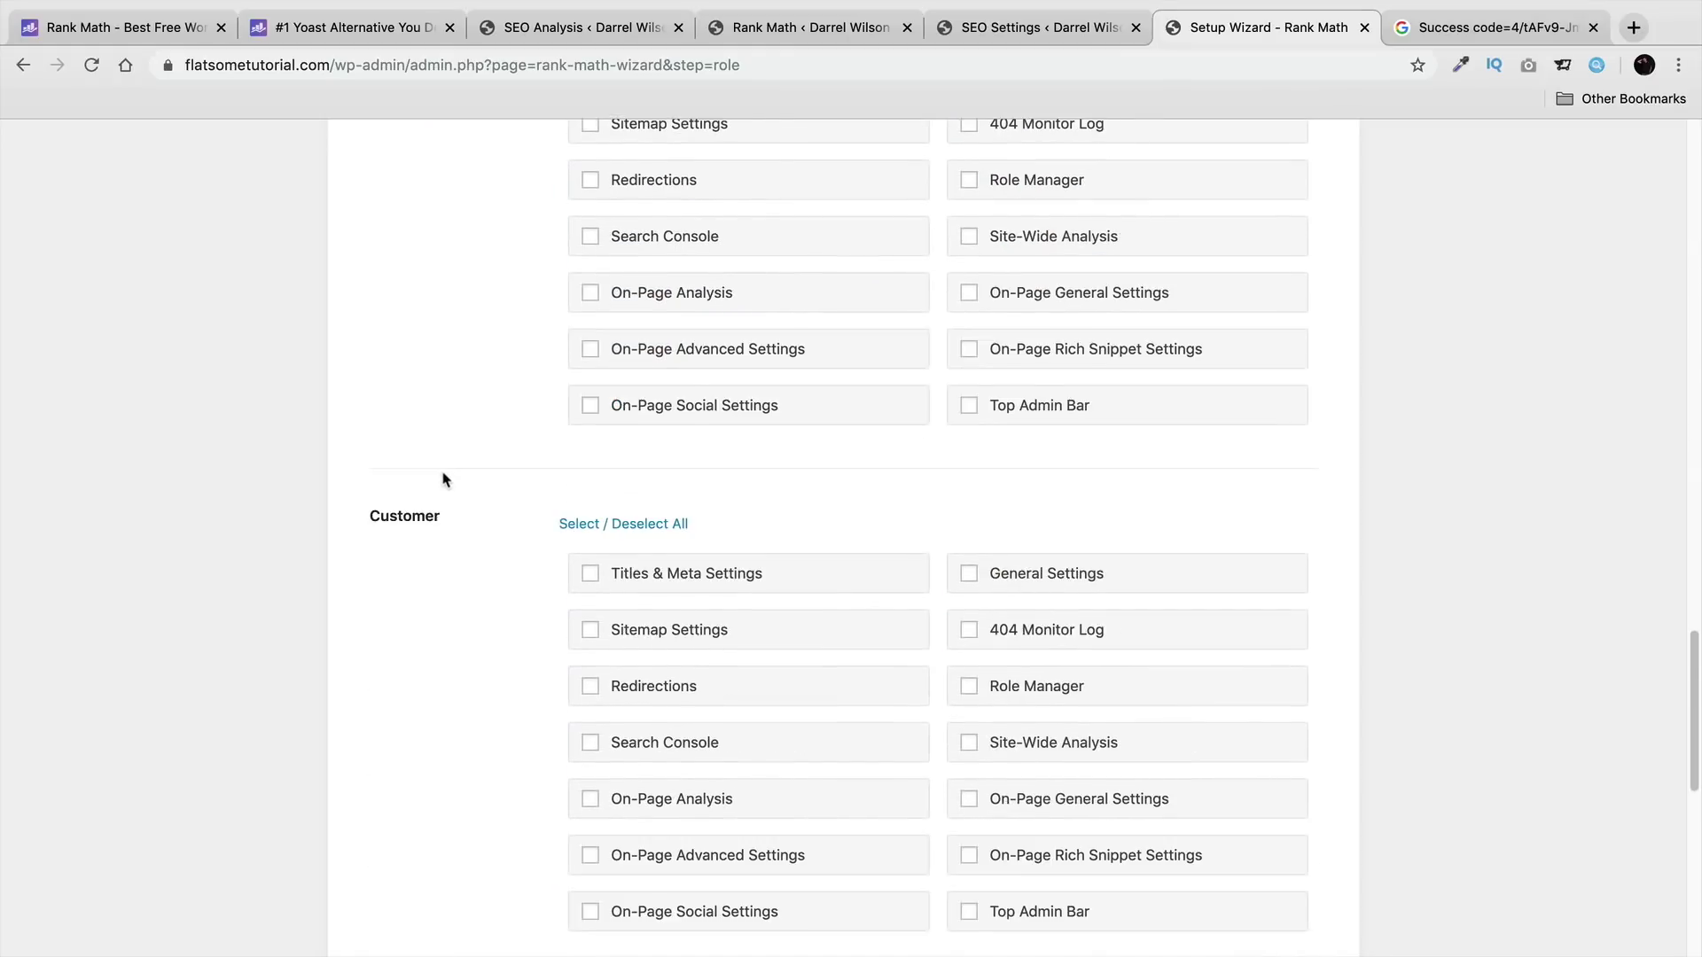
{"action": "scroll", "coordinate": [470, 674], "scroll_direction": "down", "scroll_amount": 2}
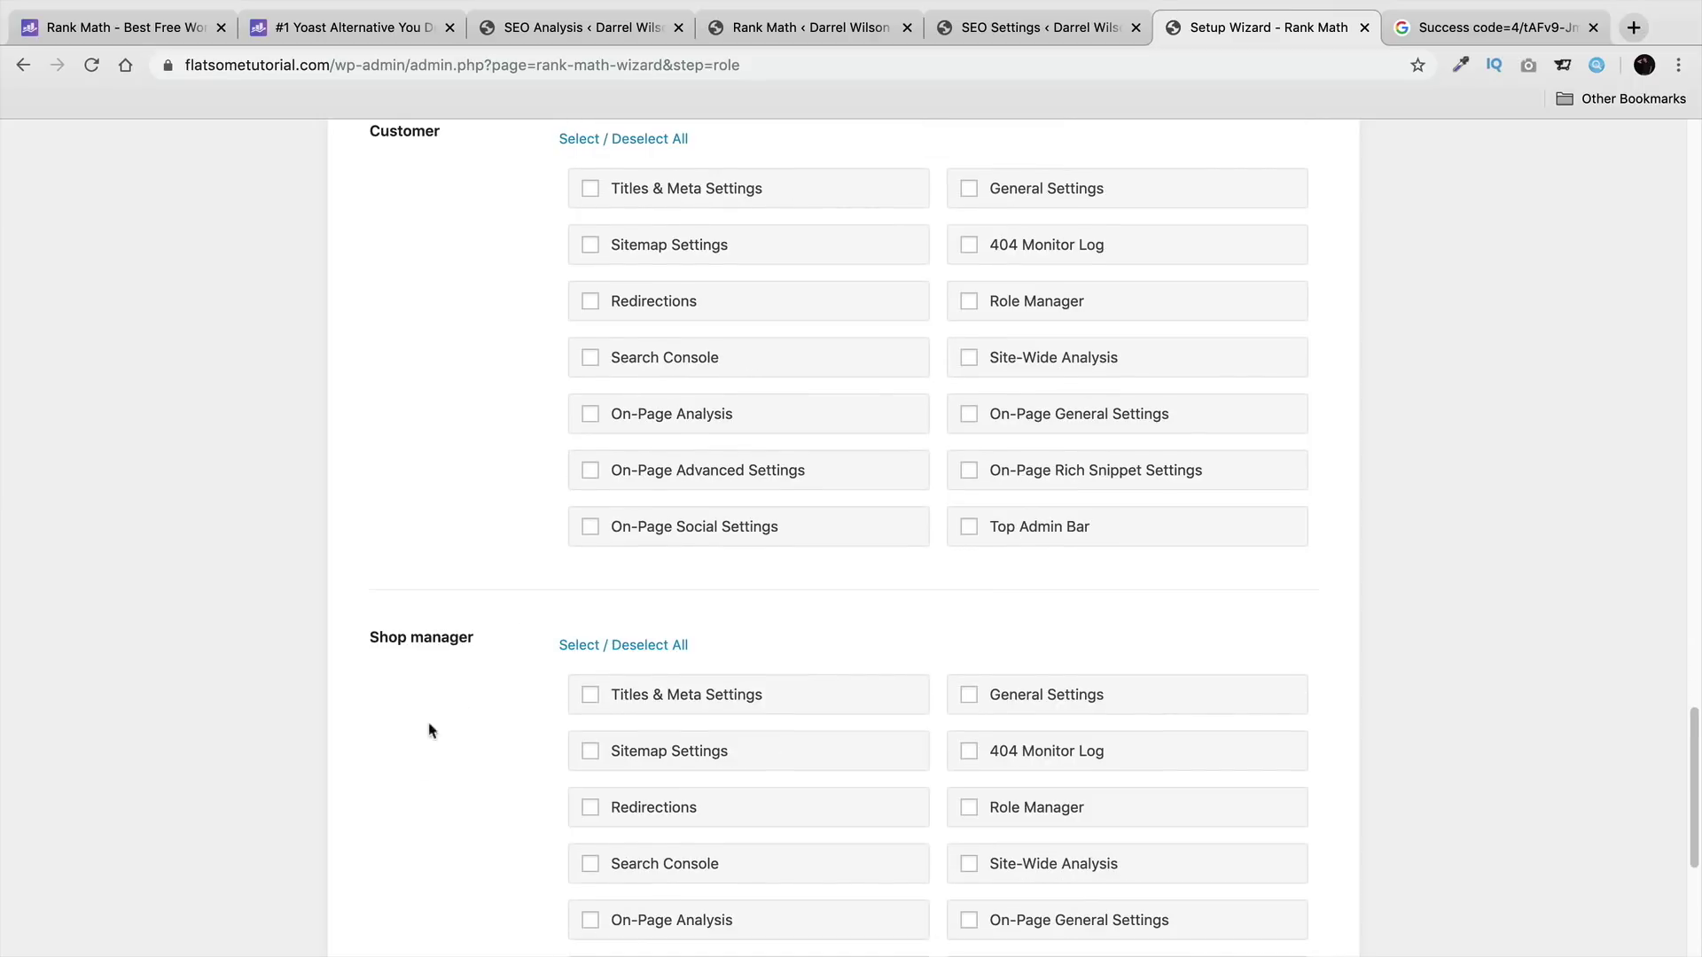
{"action": "scroll", "coordinate": [441, 790], "scroll_direction": "up", "scroll_amount": 5}
{"action": "scroll", "coordinate": [445, 787], "scroll_direction": "up", "scroll_amount": 3}
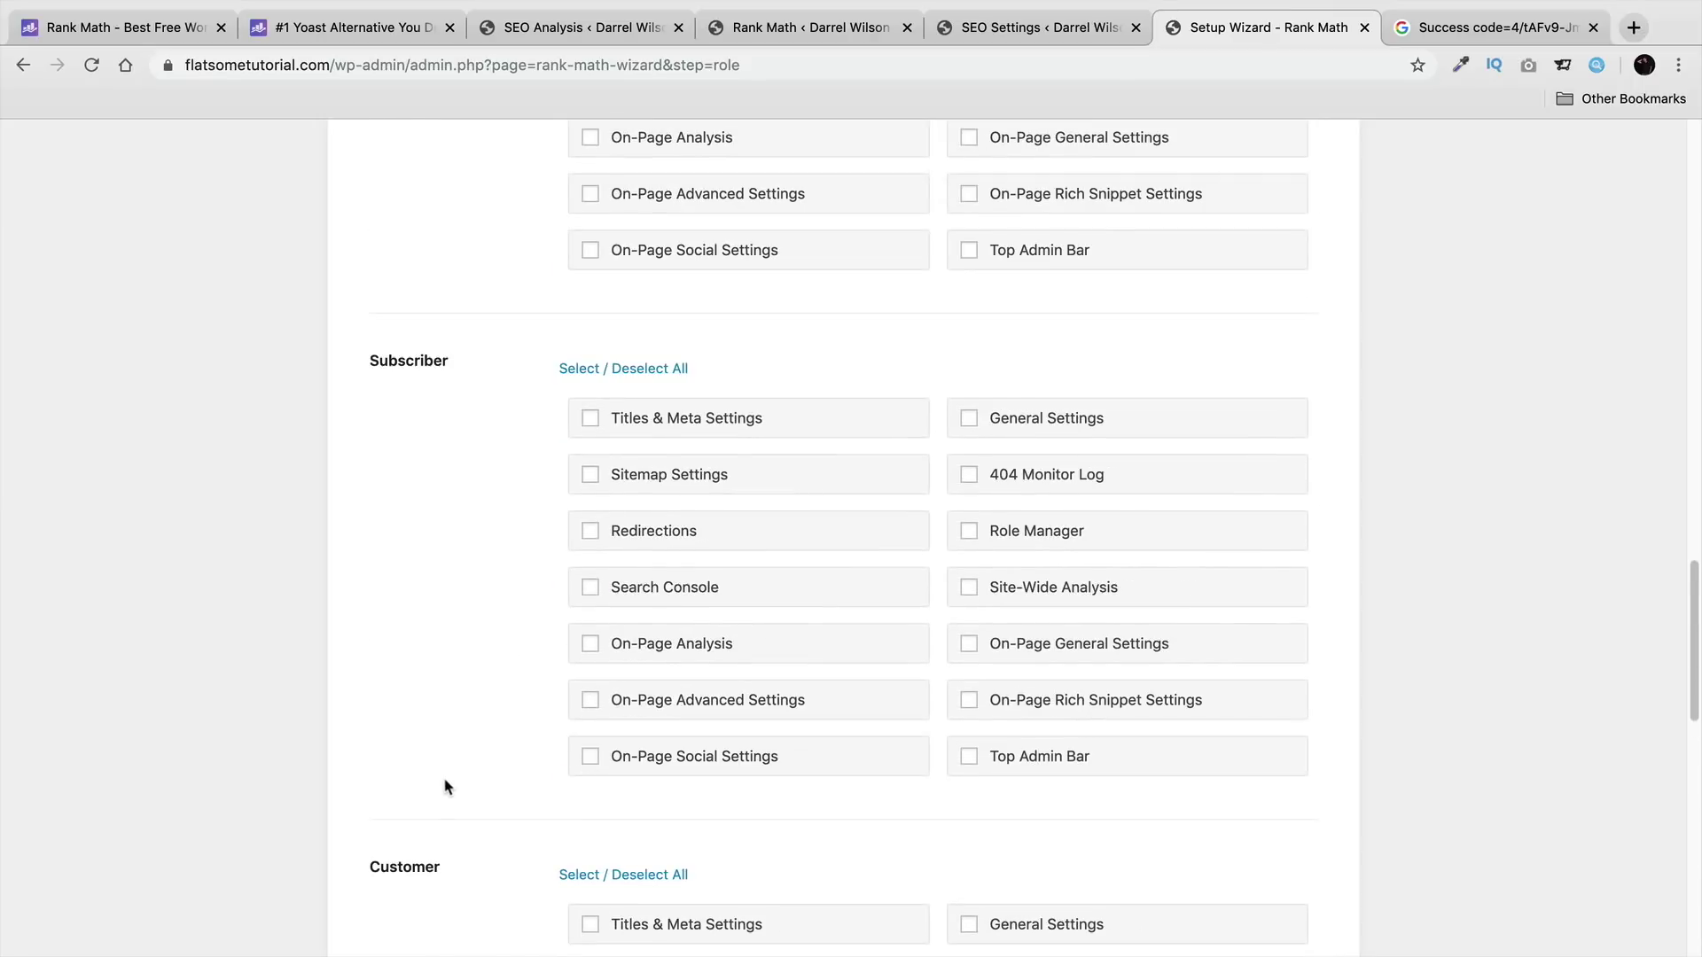
{"action": "scroll", "coordinate": [470, 753], "scroll_direction": "up", "scroll_amount": 14}
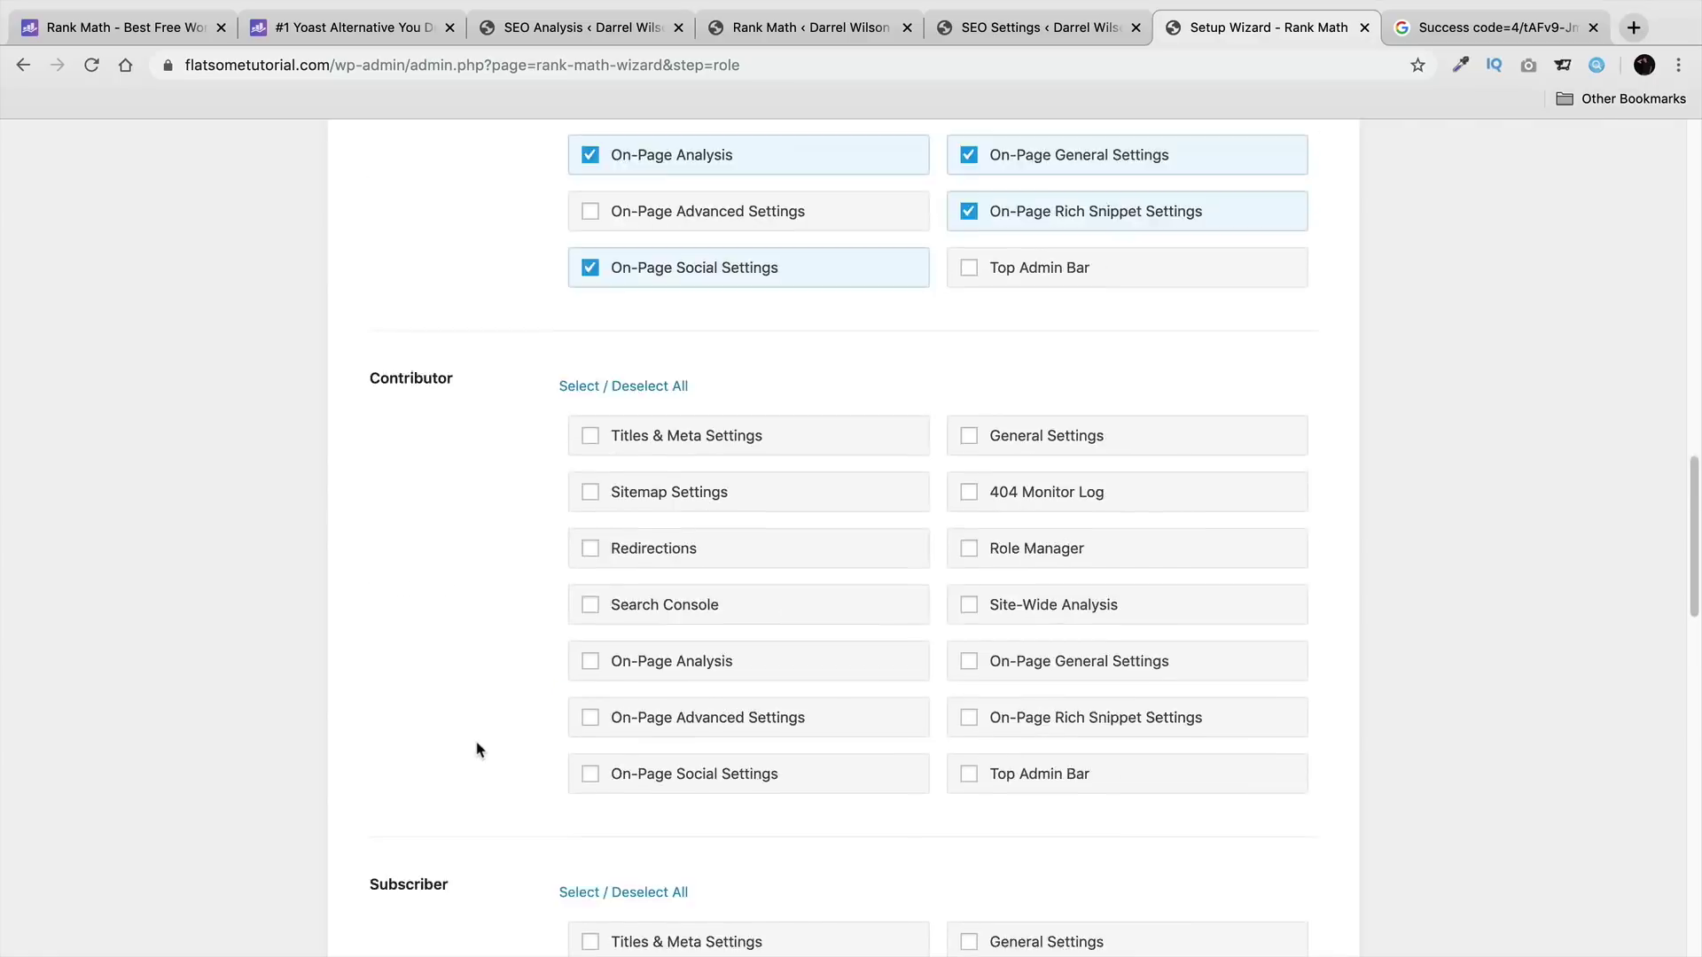
{"action": "scroll", "coordinate": [381, 545], "scroll_direction": "up", "scroll_amount": 5}
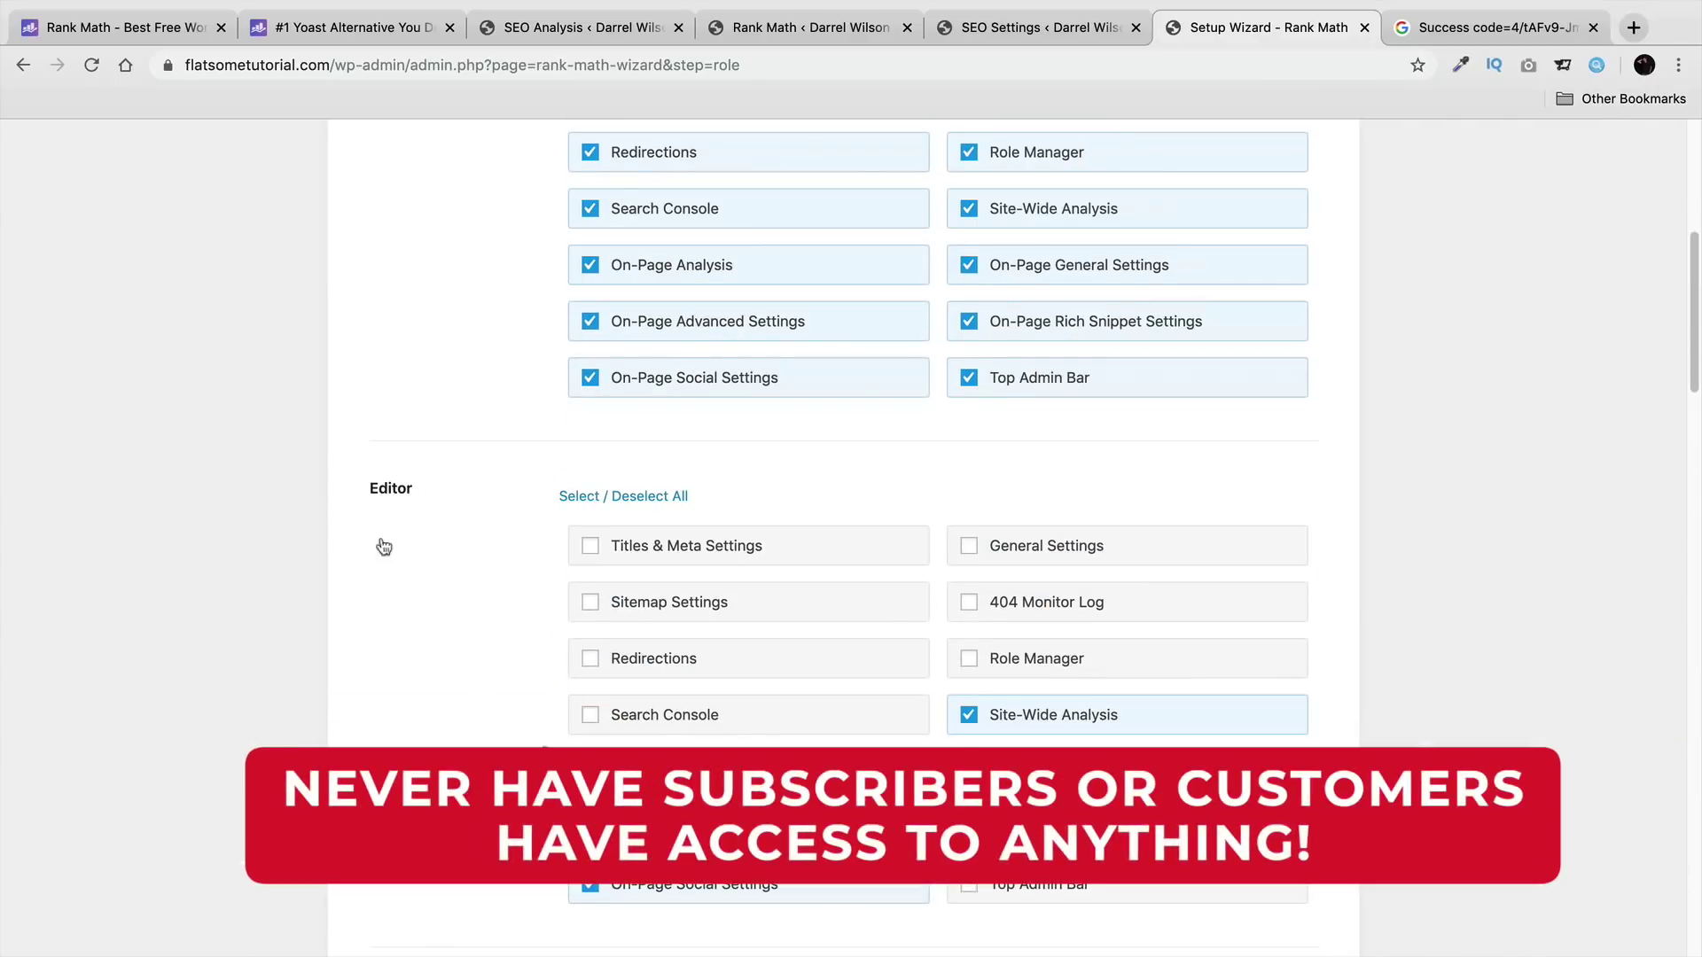
Step: Grant the Editor role the Titles & Meta Settings, Sitemap Settings, Redirections, 404 Monitor Log and General Settings capabilities
{"action": "left_click", "coordinate": [587, 547]}
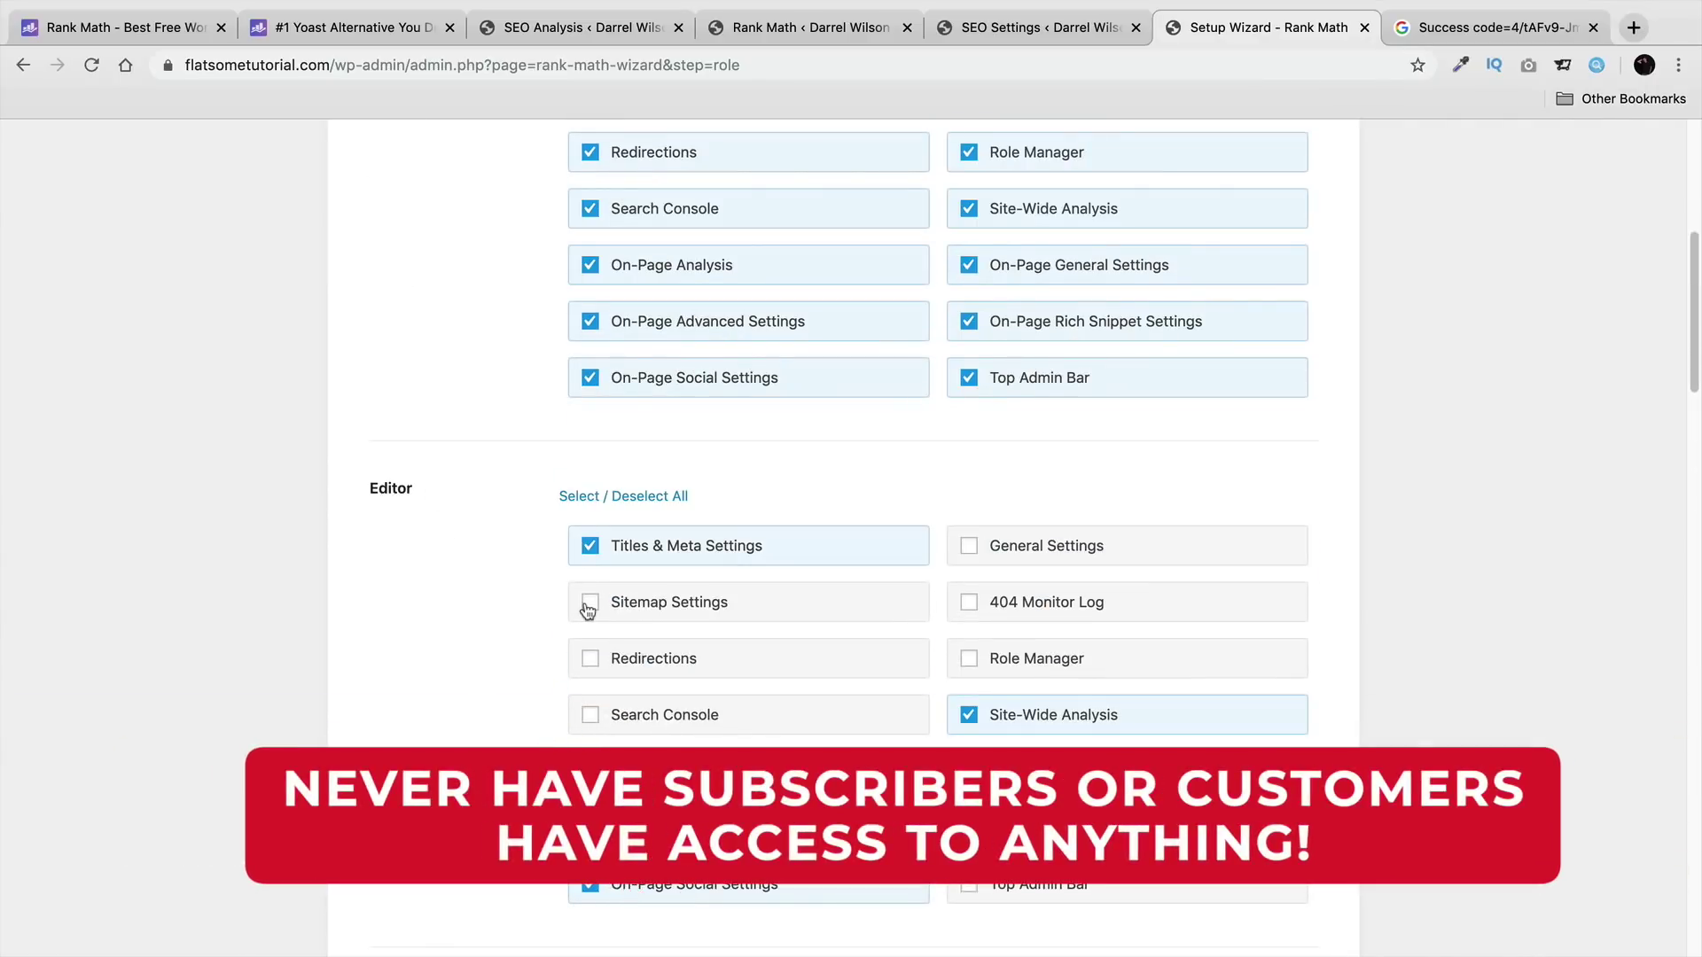
{"action": "left_click", "coordinate": [588, 603]}
{"action": "left_click", "coordinate": [587, 659]}
{"action": "left_click", "coordinate": [968, 604]}
{"action": "left_click", "coordinate": [969, 547]}
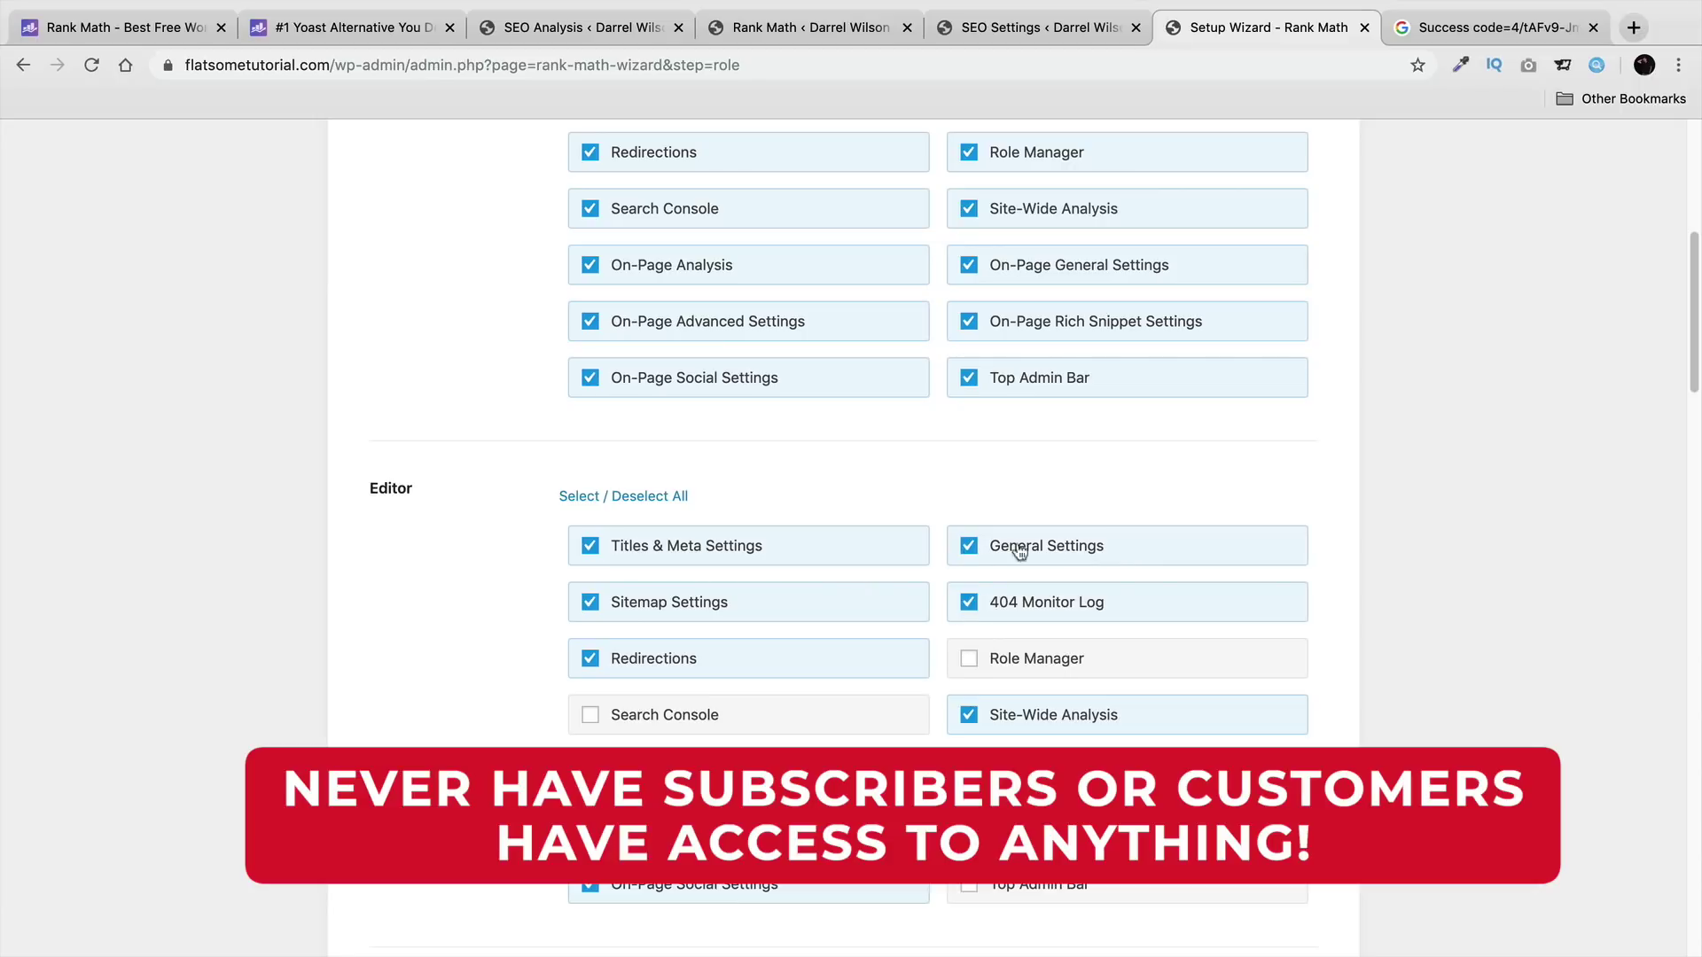
{"action": "scroll", "coordinate": [744, 557], "scroll_direction": "up", "scroll_amount": 4}
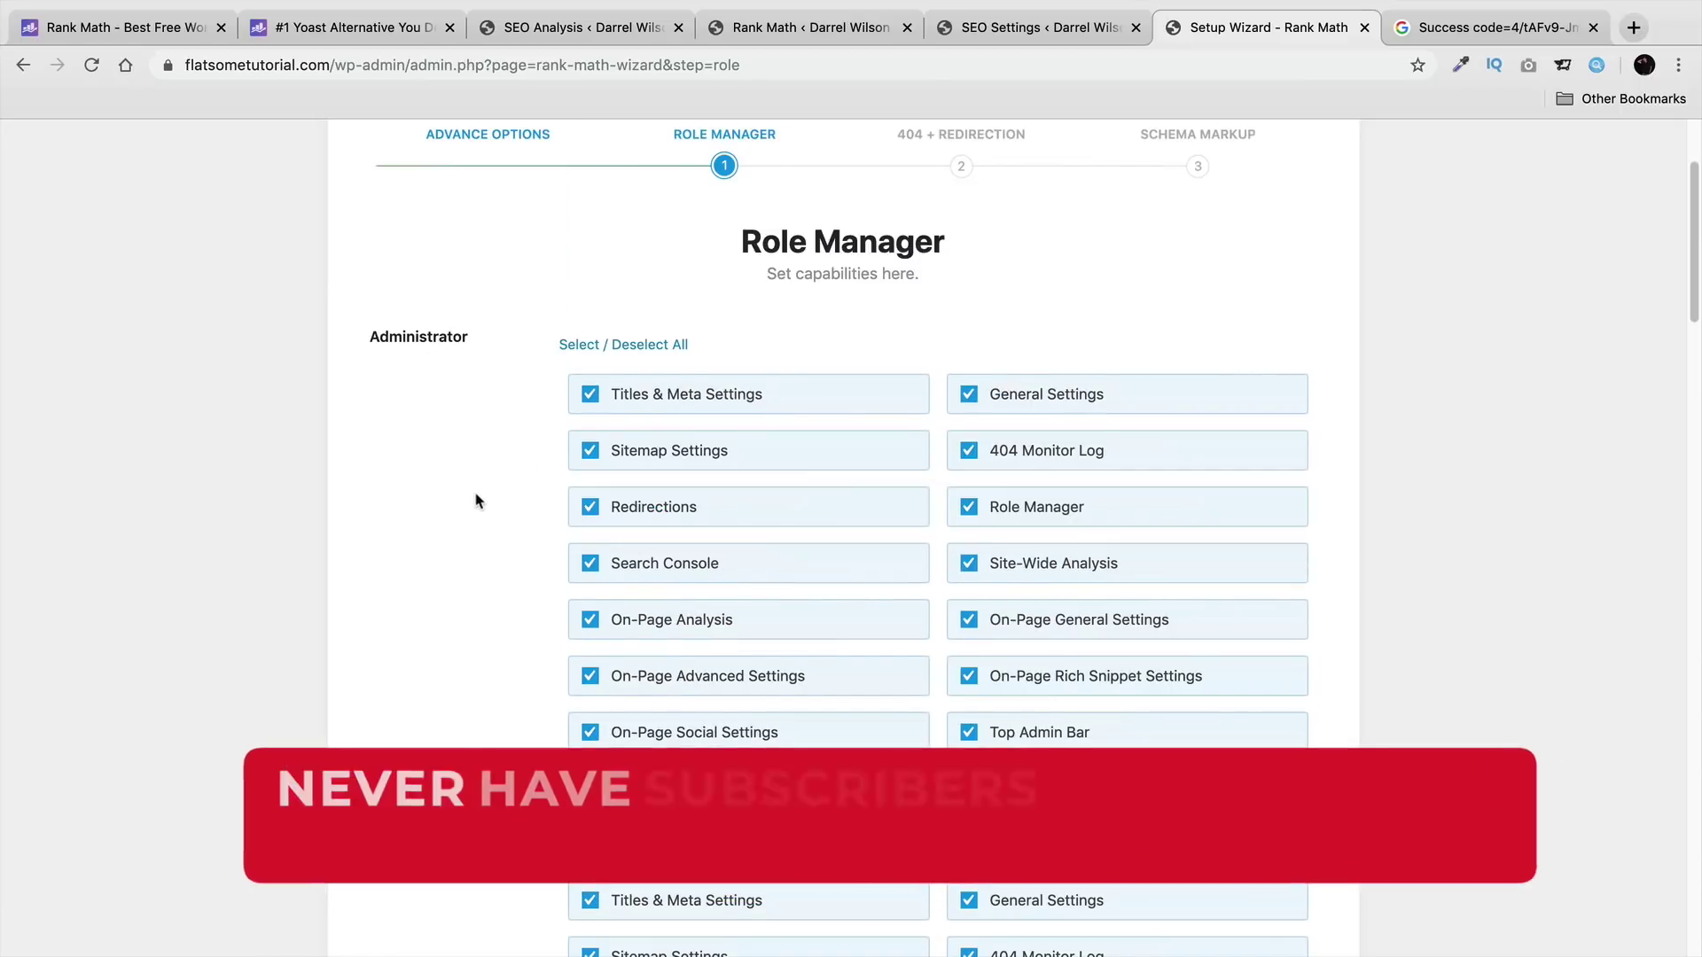
Step: Try granting the Author role Titles & Meta Settings, Sitemap Settings and Redirections, and clear the three capabilities again
{"action": "scroll", "coordinate": [471, 487], "scroll_direction": "down", "scroll_amount": 9}
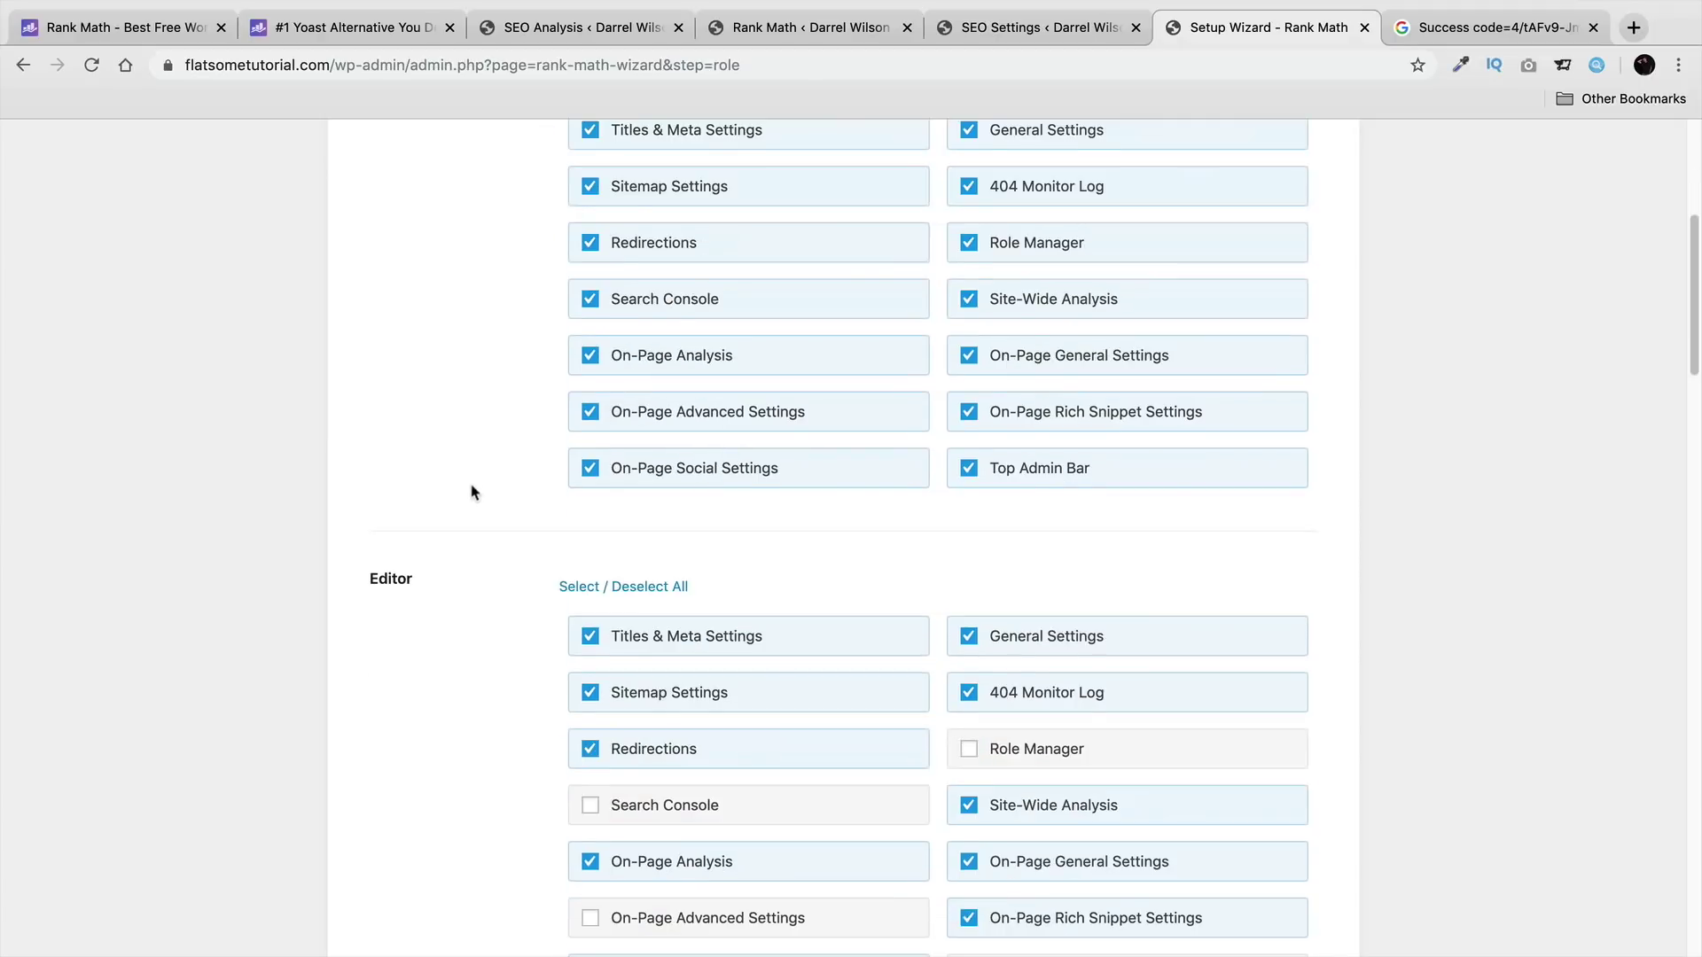
{"action": "scroll", "coordinate": [476, 514], "scroll_direction": "up", "scroll_amount": 1}
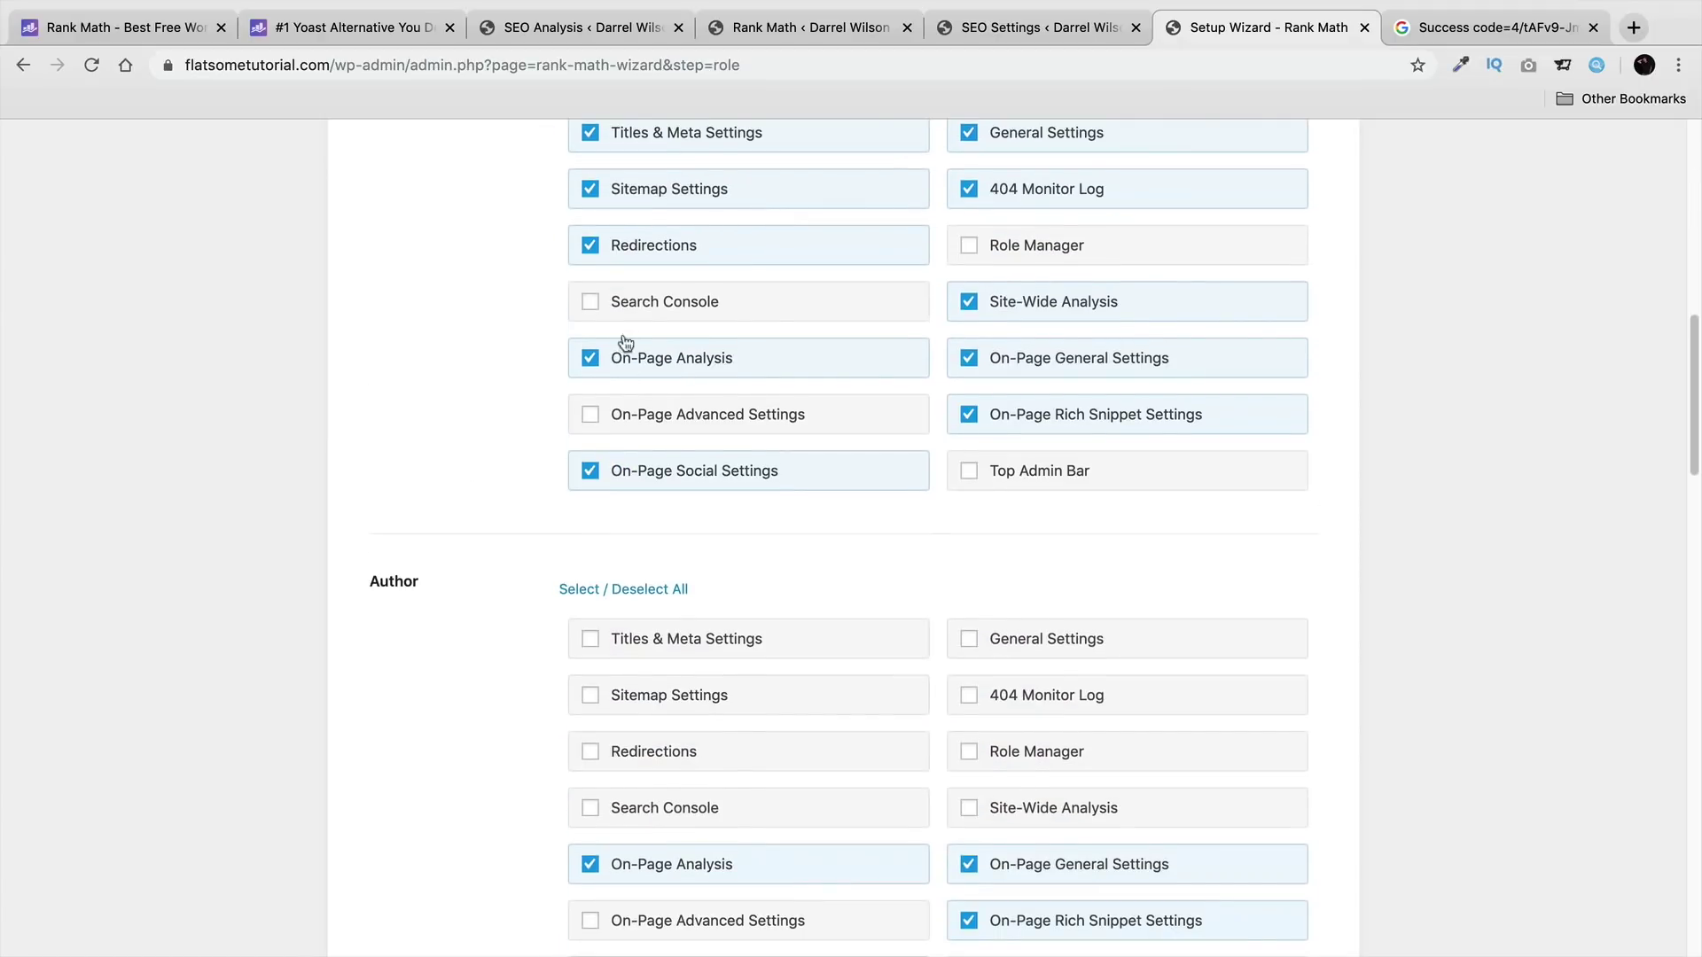
{"action": "left_click", "coordinate": [622, 640]}
{"action": "left_click", "coordinate": [626, 698]}
{"action": "left_click", "coordinate": [614, 753]}
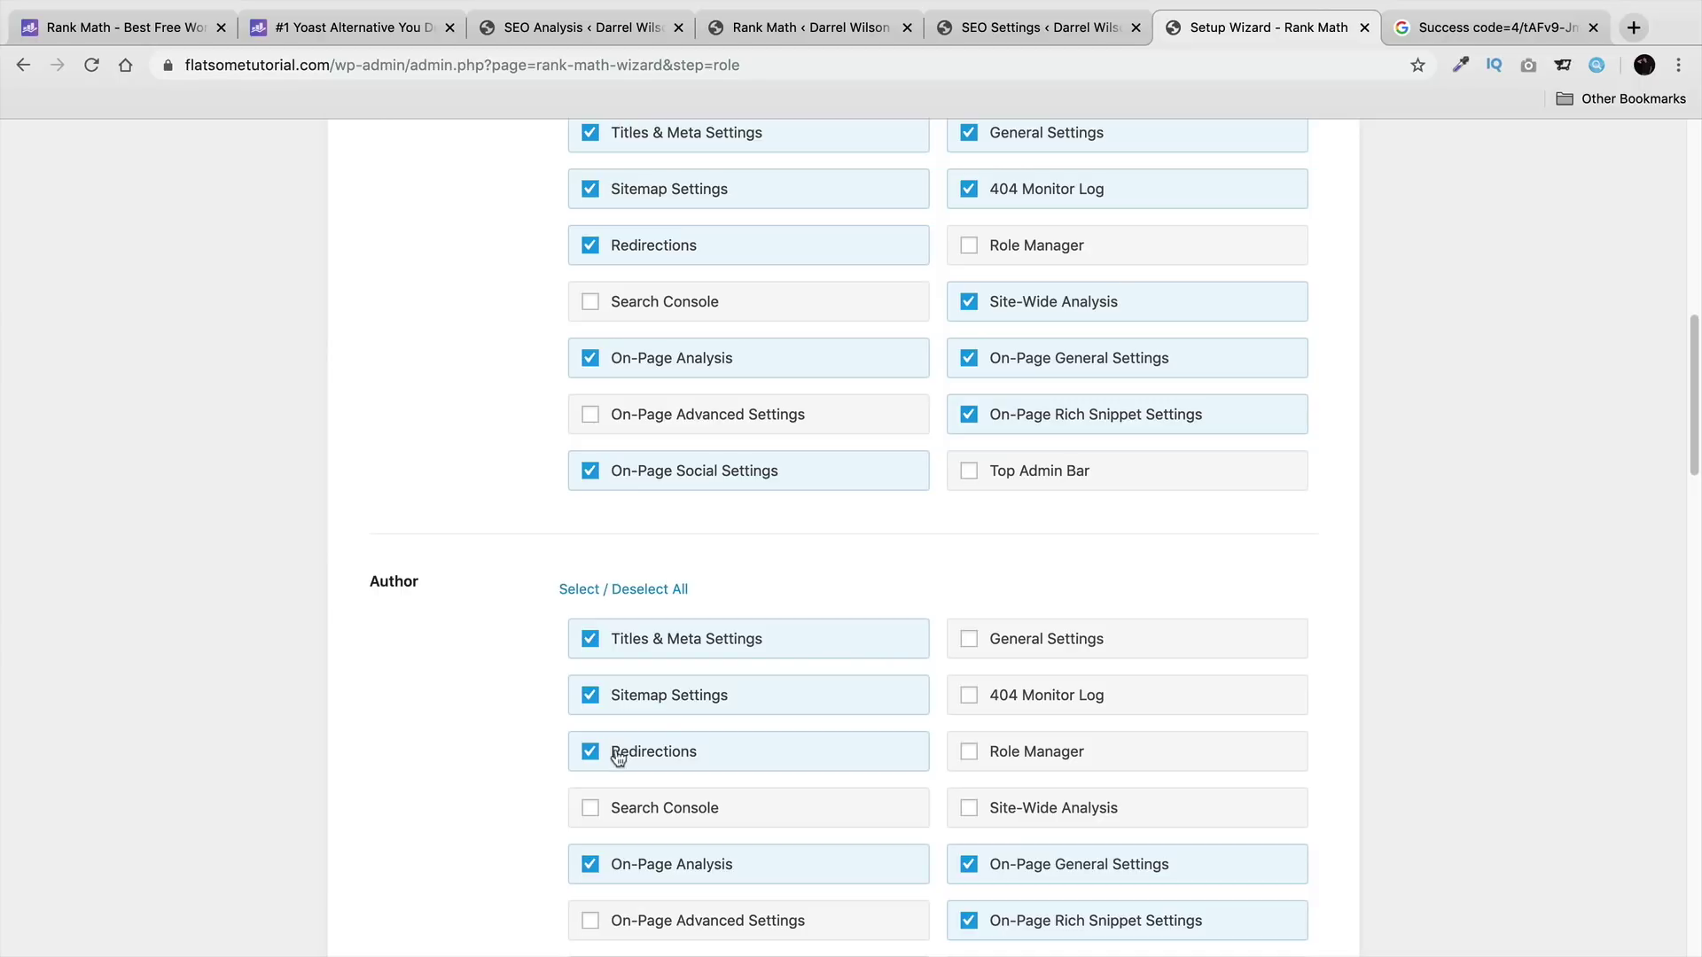
{"action": "left_click", "coordinate": [766, 750]}
{"action": "left_click", "coordinate": [755, 696]}
{"action": "left_click", "coordinate": [749, 638]}
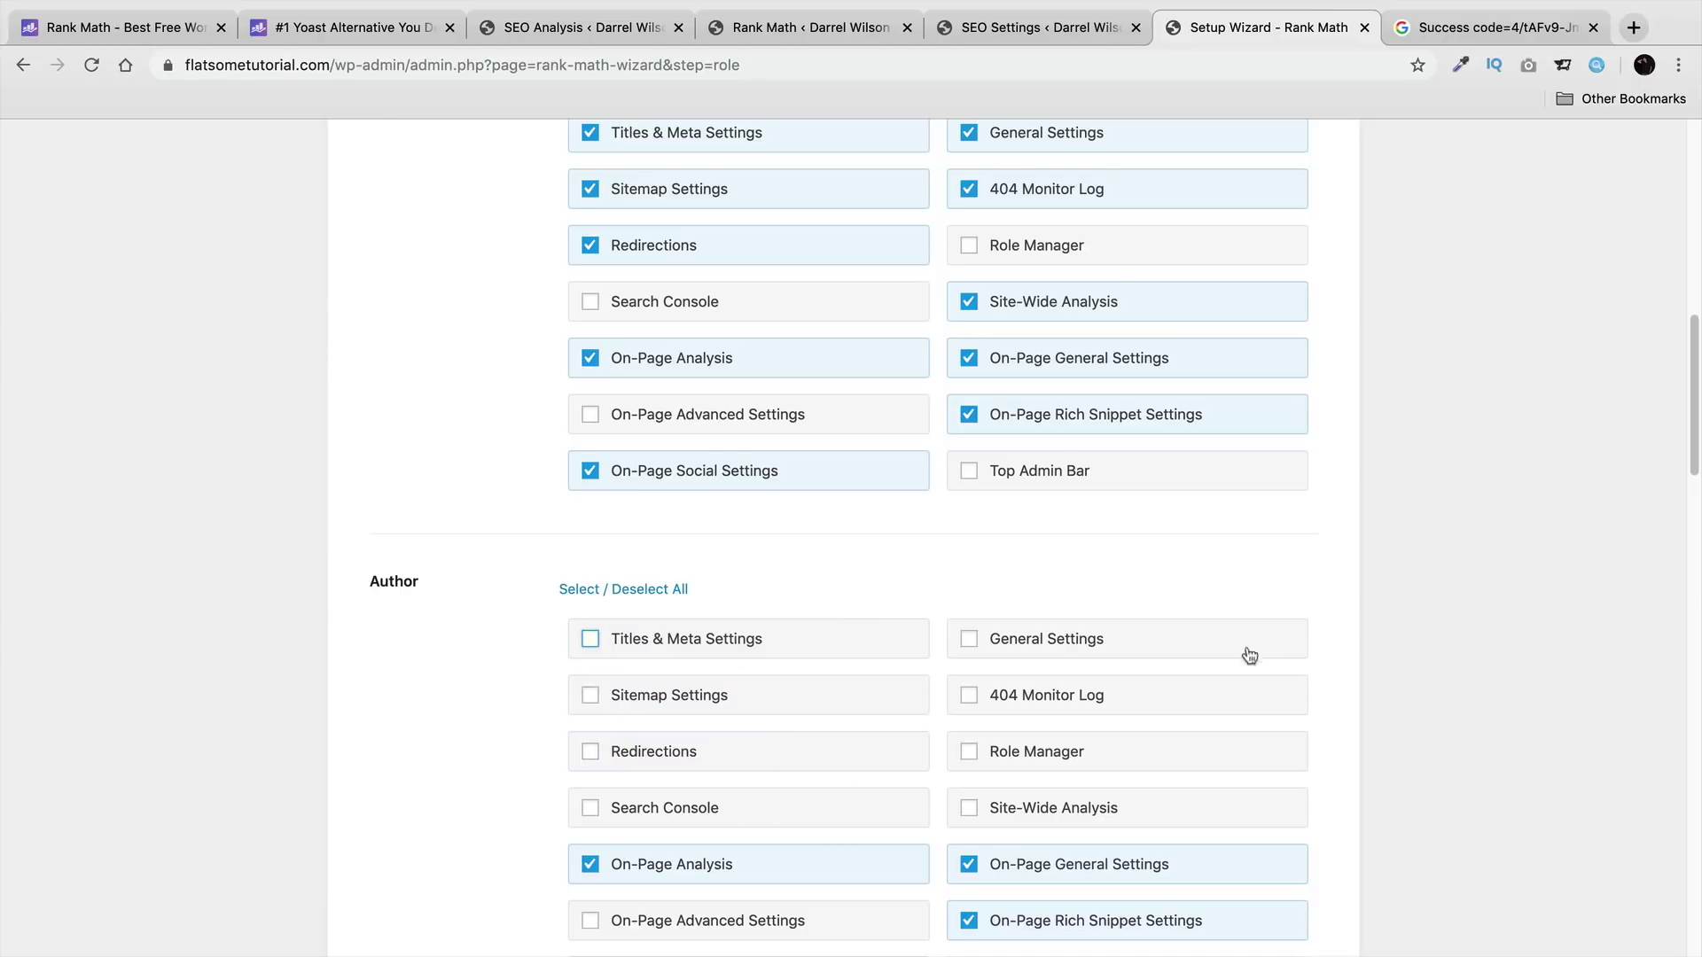
Step: Check the Subscriber and Customer capabilities, and save the Role Manager settings to continue to 404 + Redirection
{"action": "scroll", "coordinate": [1306, 653], "scroll_direction": "down", "scroll_amount": 10}
{"action": "scroll", "coordinate": [1303, 656], "scroll_direction": "down", "scroll_amount": 15}
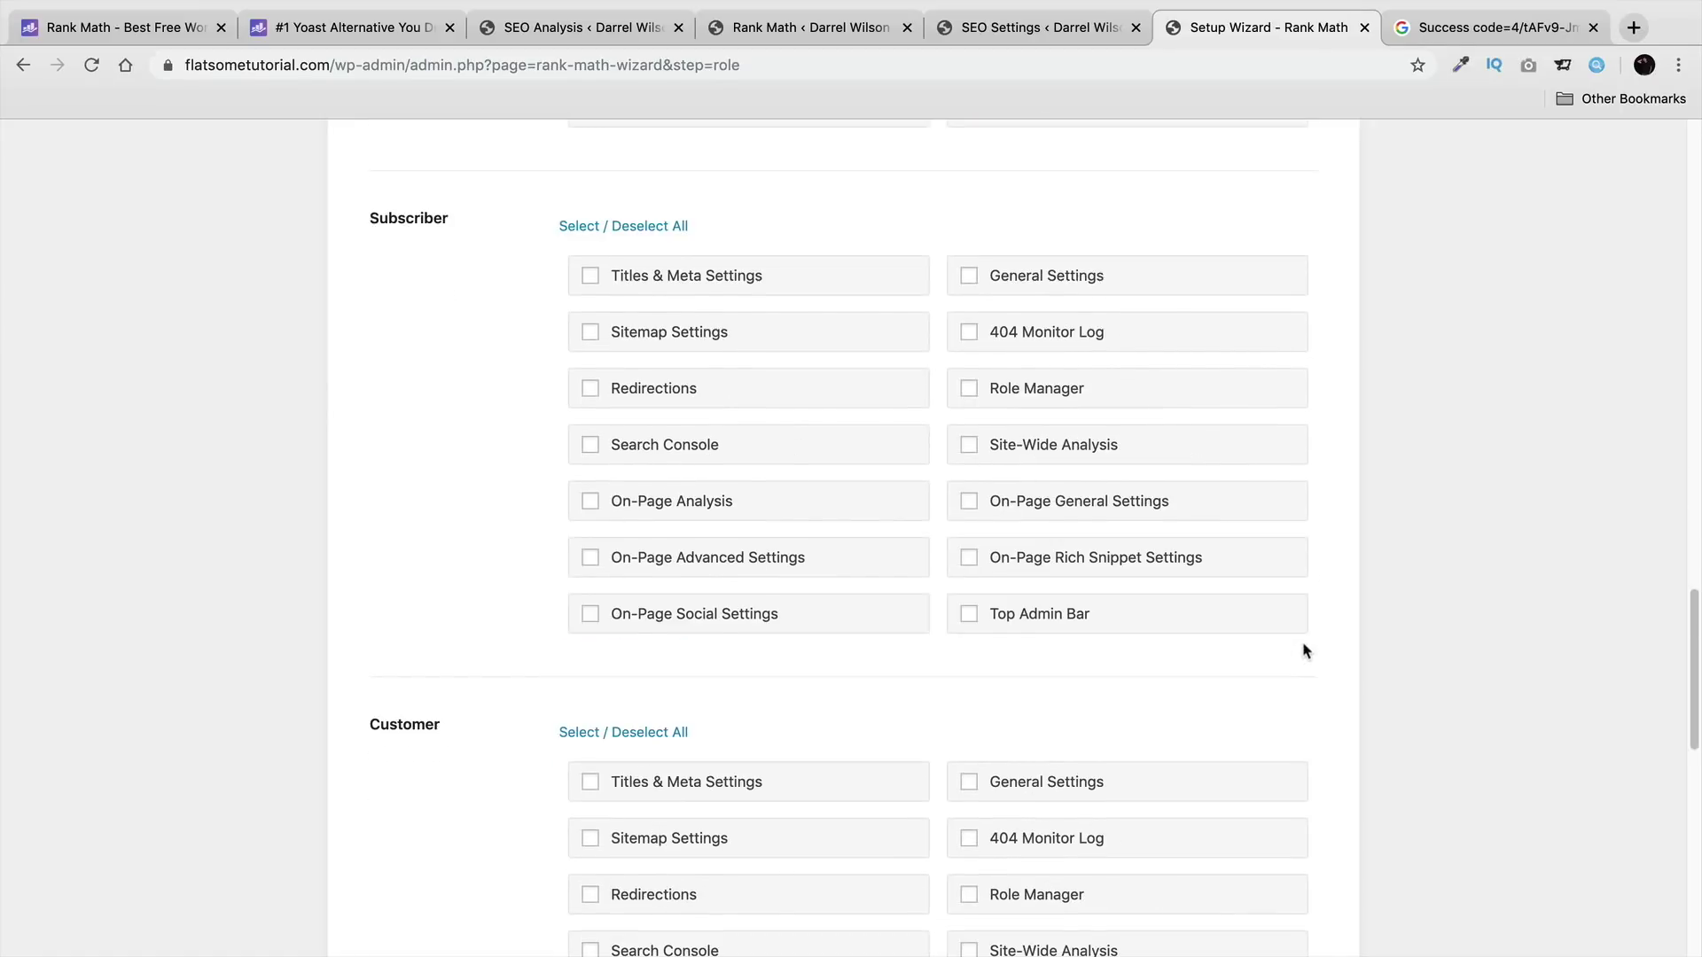
{"action": "left_click", "coordinate": [1208, 762]}
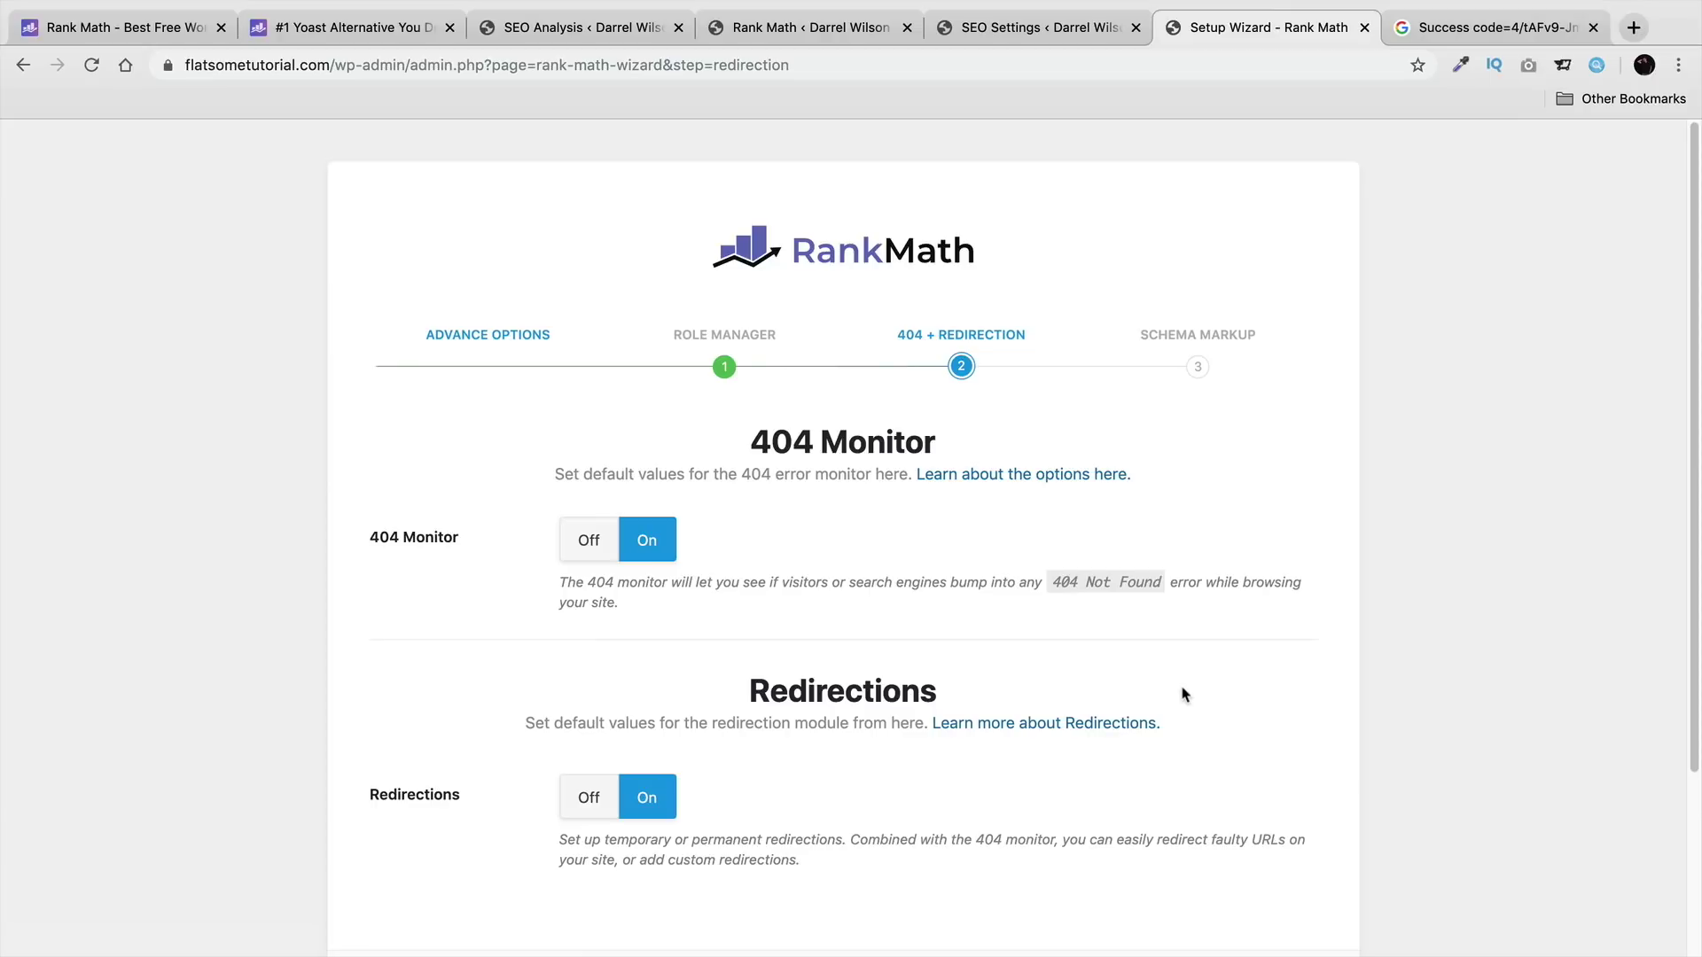
Step: Review the descriptions of the 404 Monitor and Redirections options
{"action": "scroll", "coordinate": [824, 593], "scroll_direction": "down", "scroll_amount": 2}
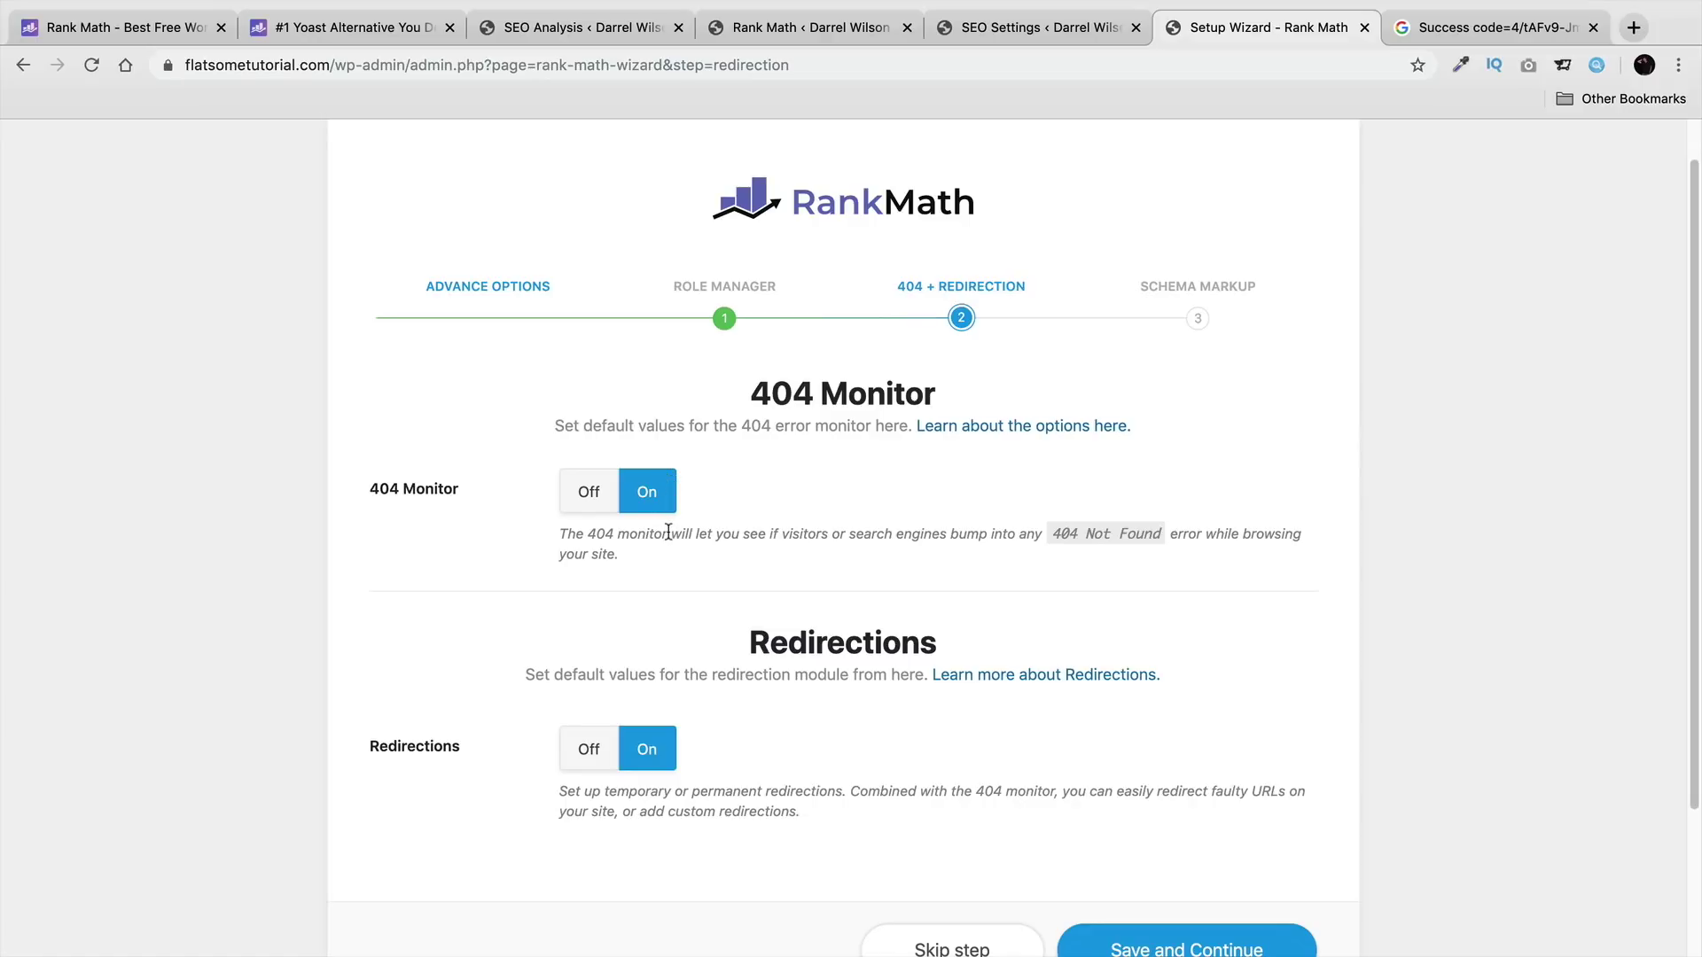
{"action": "left_click_drag", "start_coordinate": [831, 534], "coordinate": [1252, 533]}
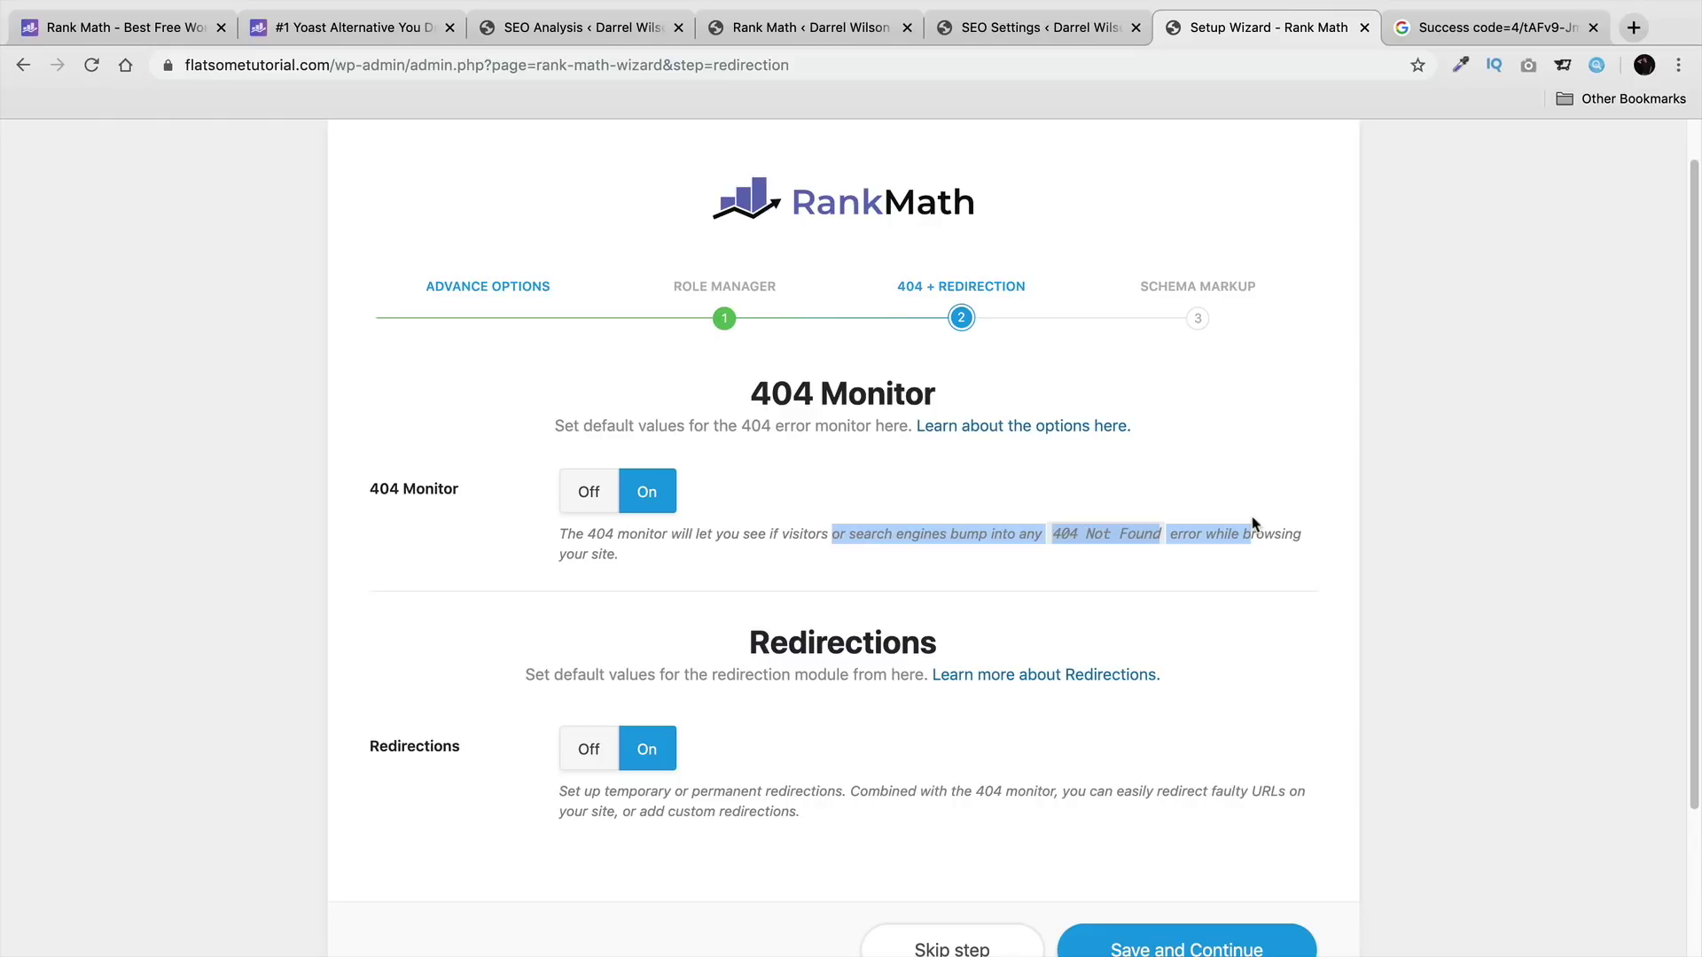
{"action": "scroll", "coordinate": [1093, 611], "scroll_direction": "down", "scroll_amount": 2}
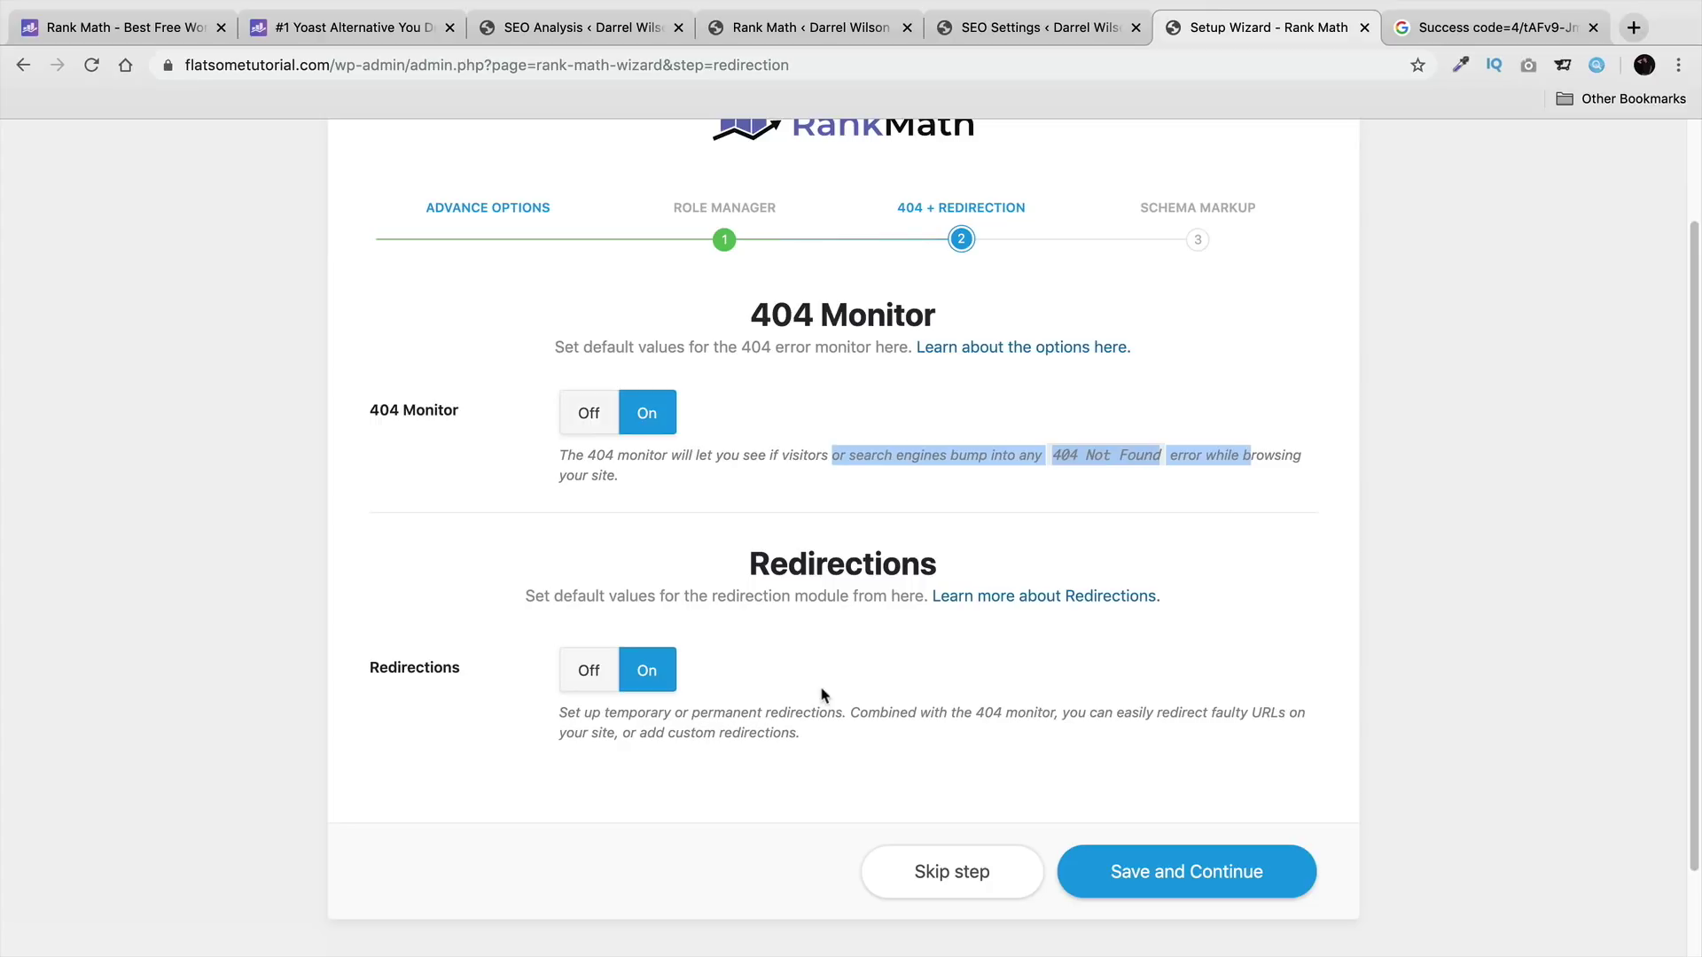
{"action": "left_click_drag", "start_coordinate": [819, 712], "coordinate": [1110, 702]}
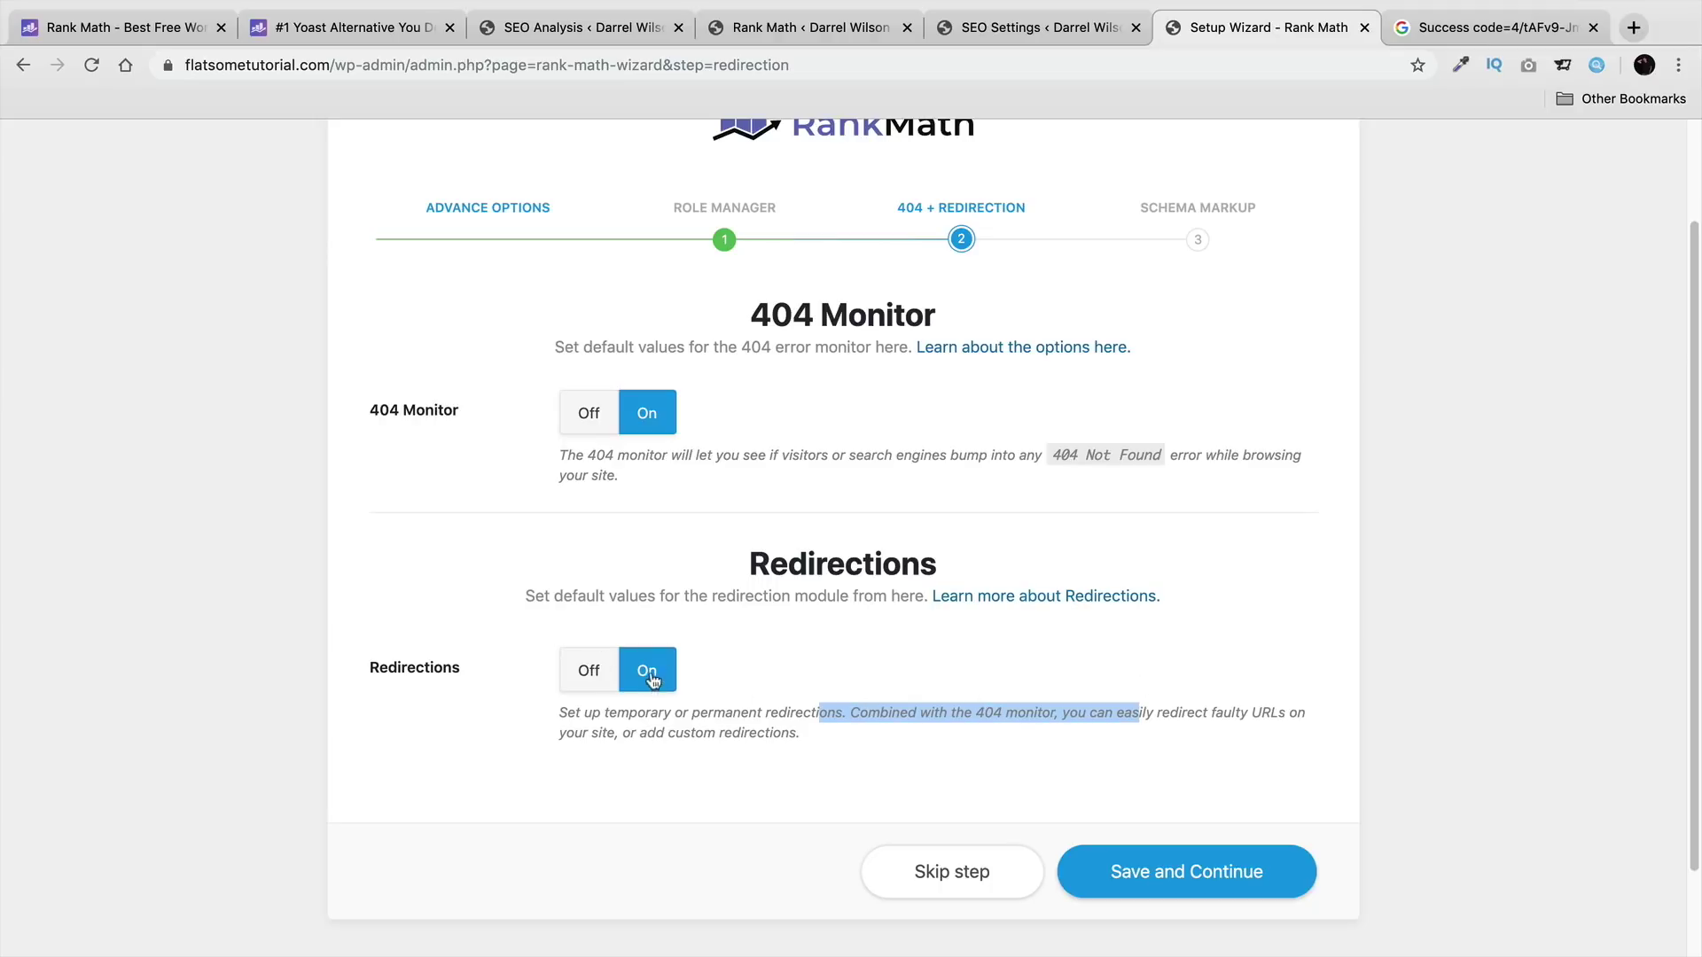
{"action": "left_click", "coordinate": [719, 685]}
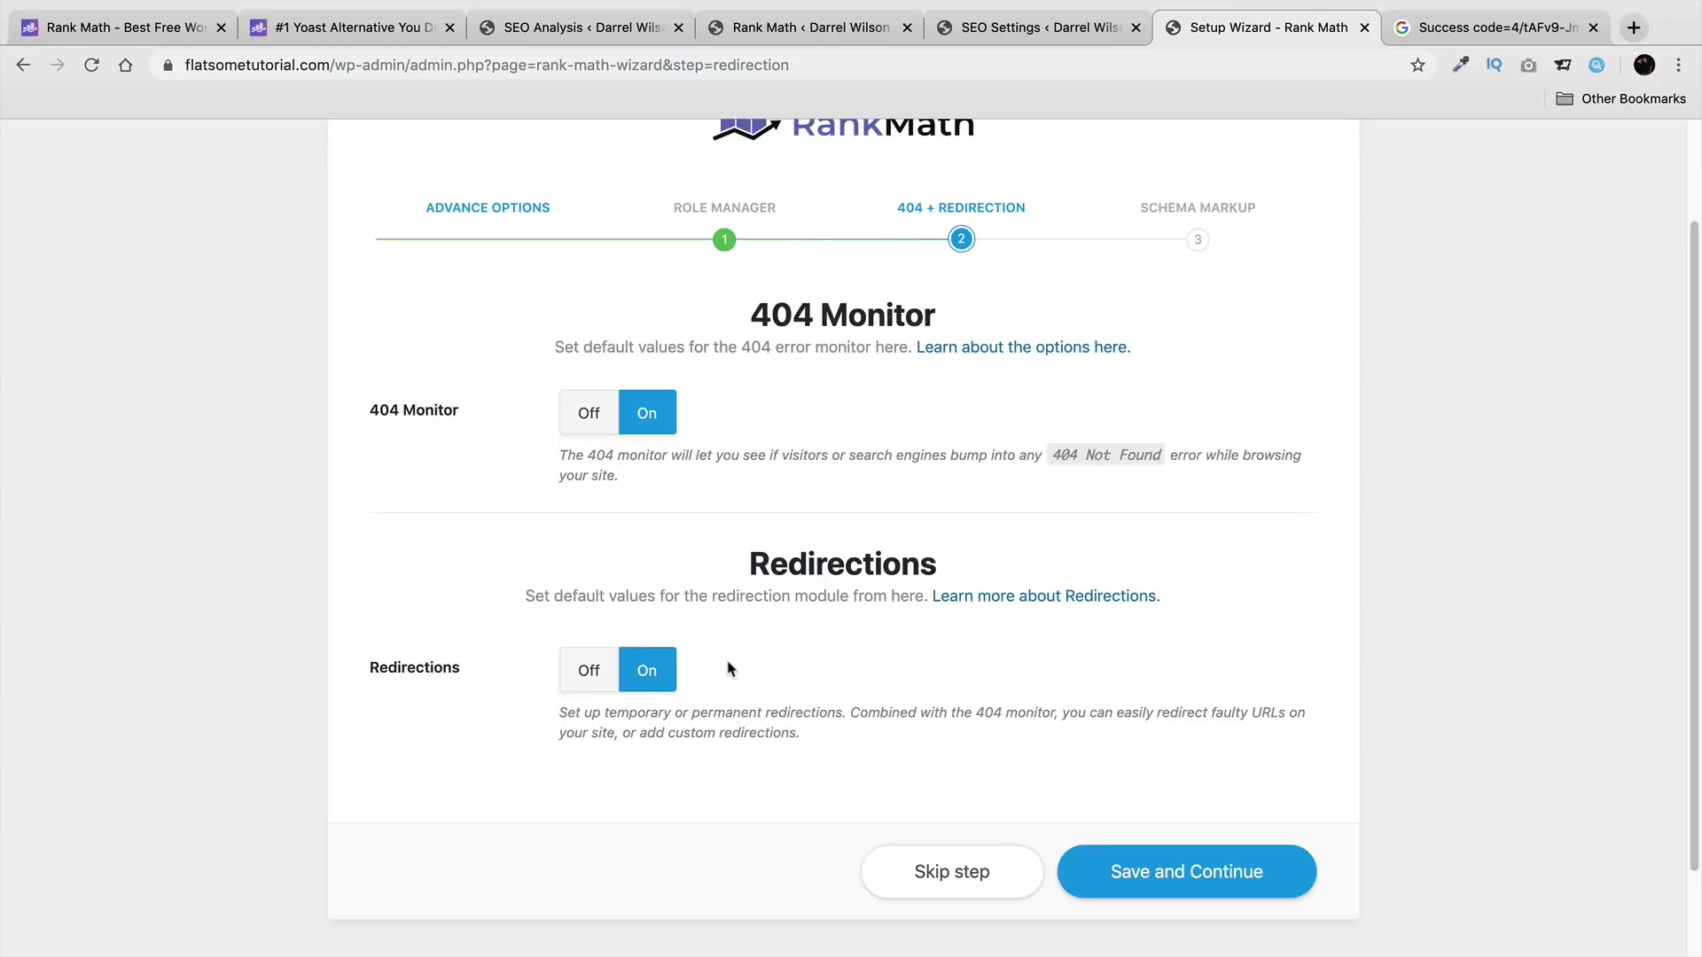
Step: Toggle Redirections off and back on, and save the 404 + Redirection settings to continue to Schema Markup
{"action": "left_click", "coordinate": [592, 671]}
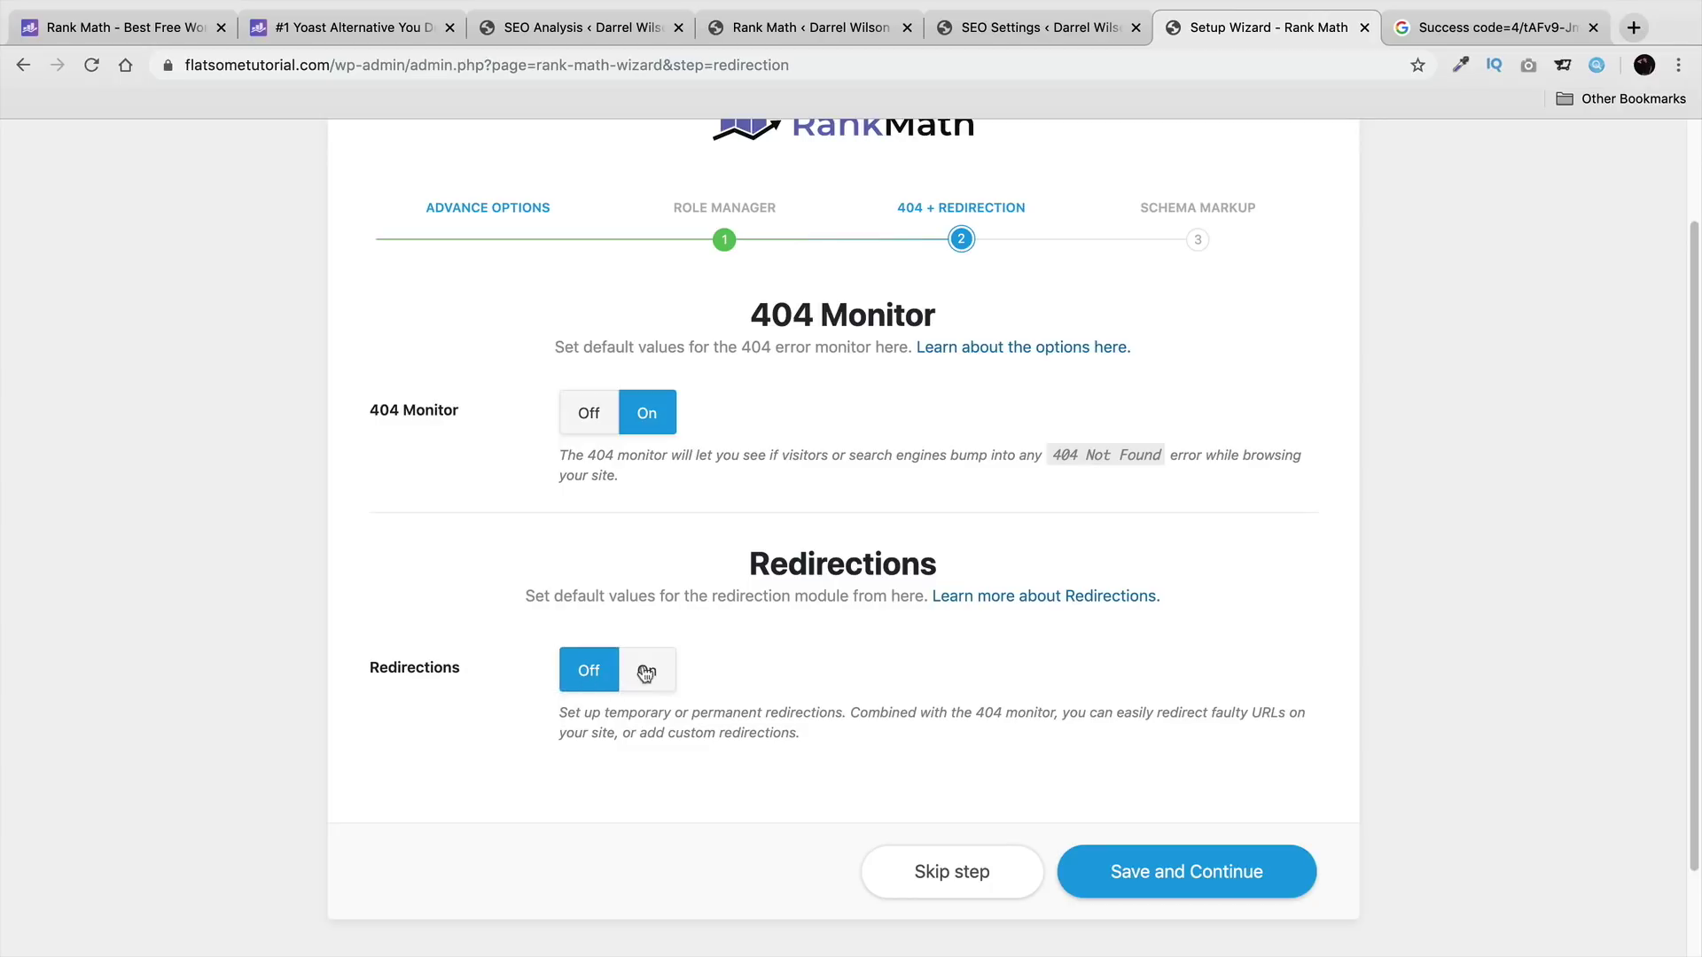
{"action": "left_click", "coordinate": [646, 674]}
{"action": "left_click", "coordinate": [608, 681]}
{"action": "left_click", "coordinate": [653, 686]}
{"action": "left_click", "coordinate": [609, 688]}
{"action": "left_click", "coordinate": [647, 686]}
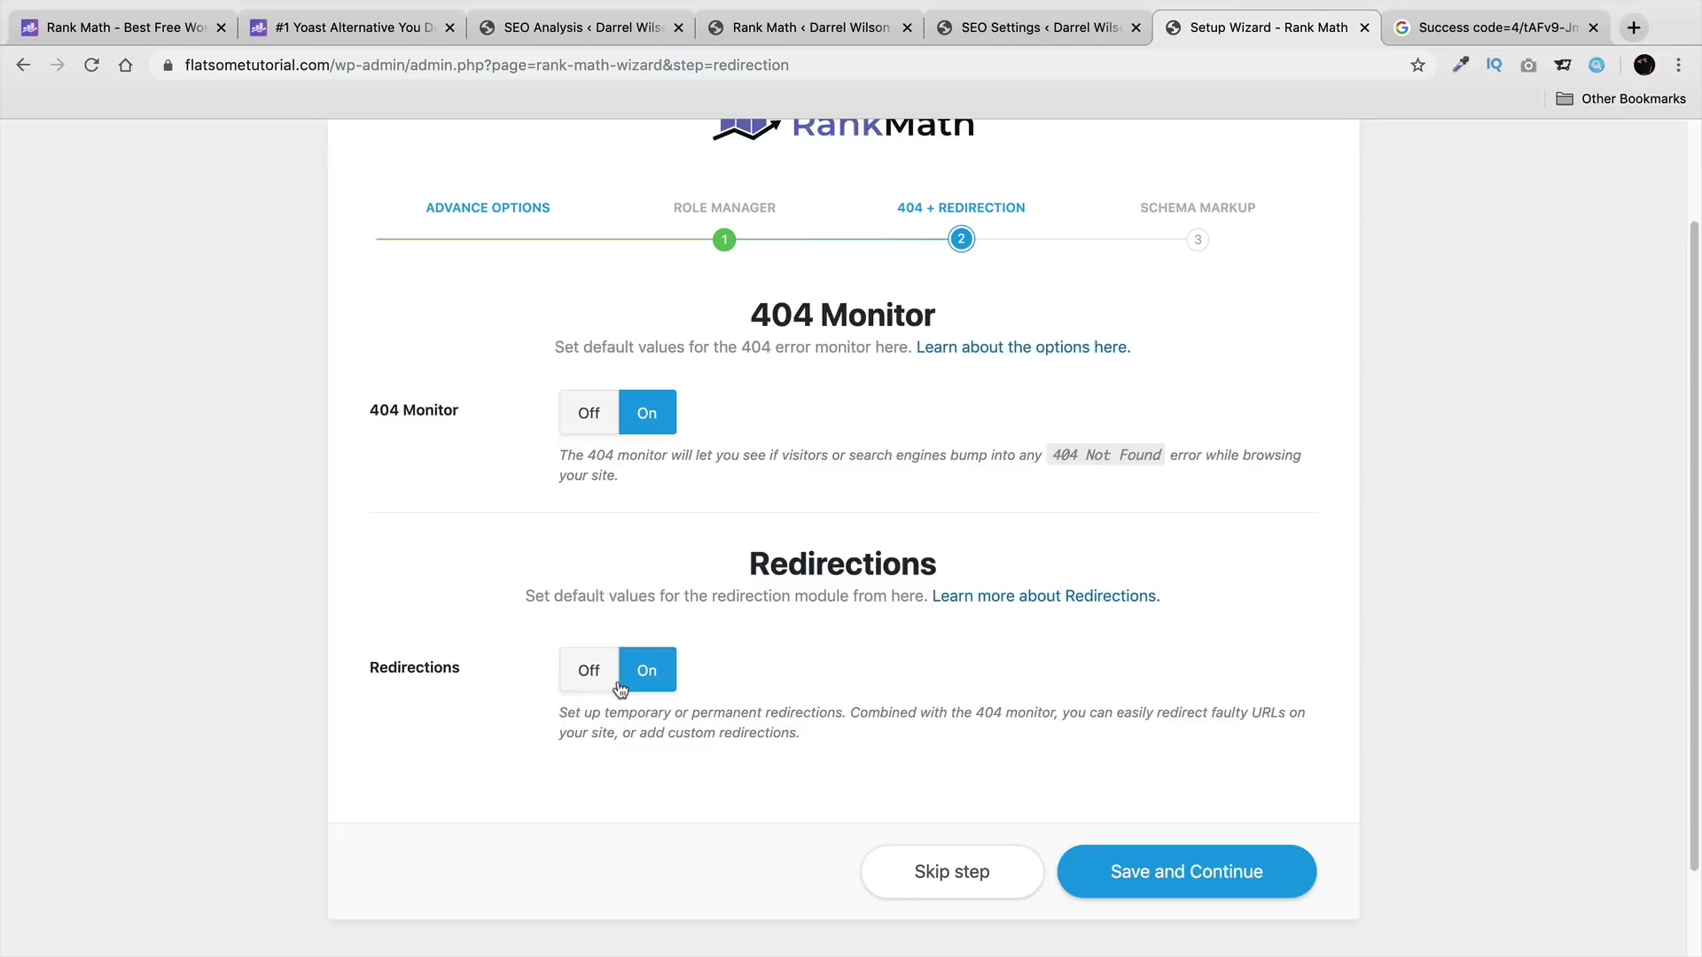
{"action": "left_click", "coordinate": [610, 687]}
{"action": "left_click", "coordinate": [644, 676]}
{"action": "left_click", "coordinate": [618, 681]}
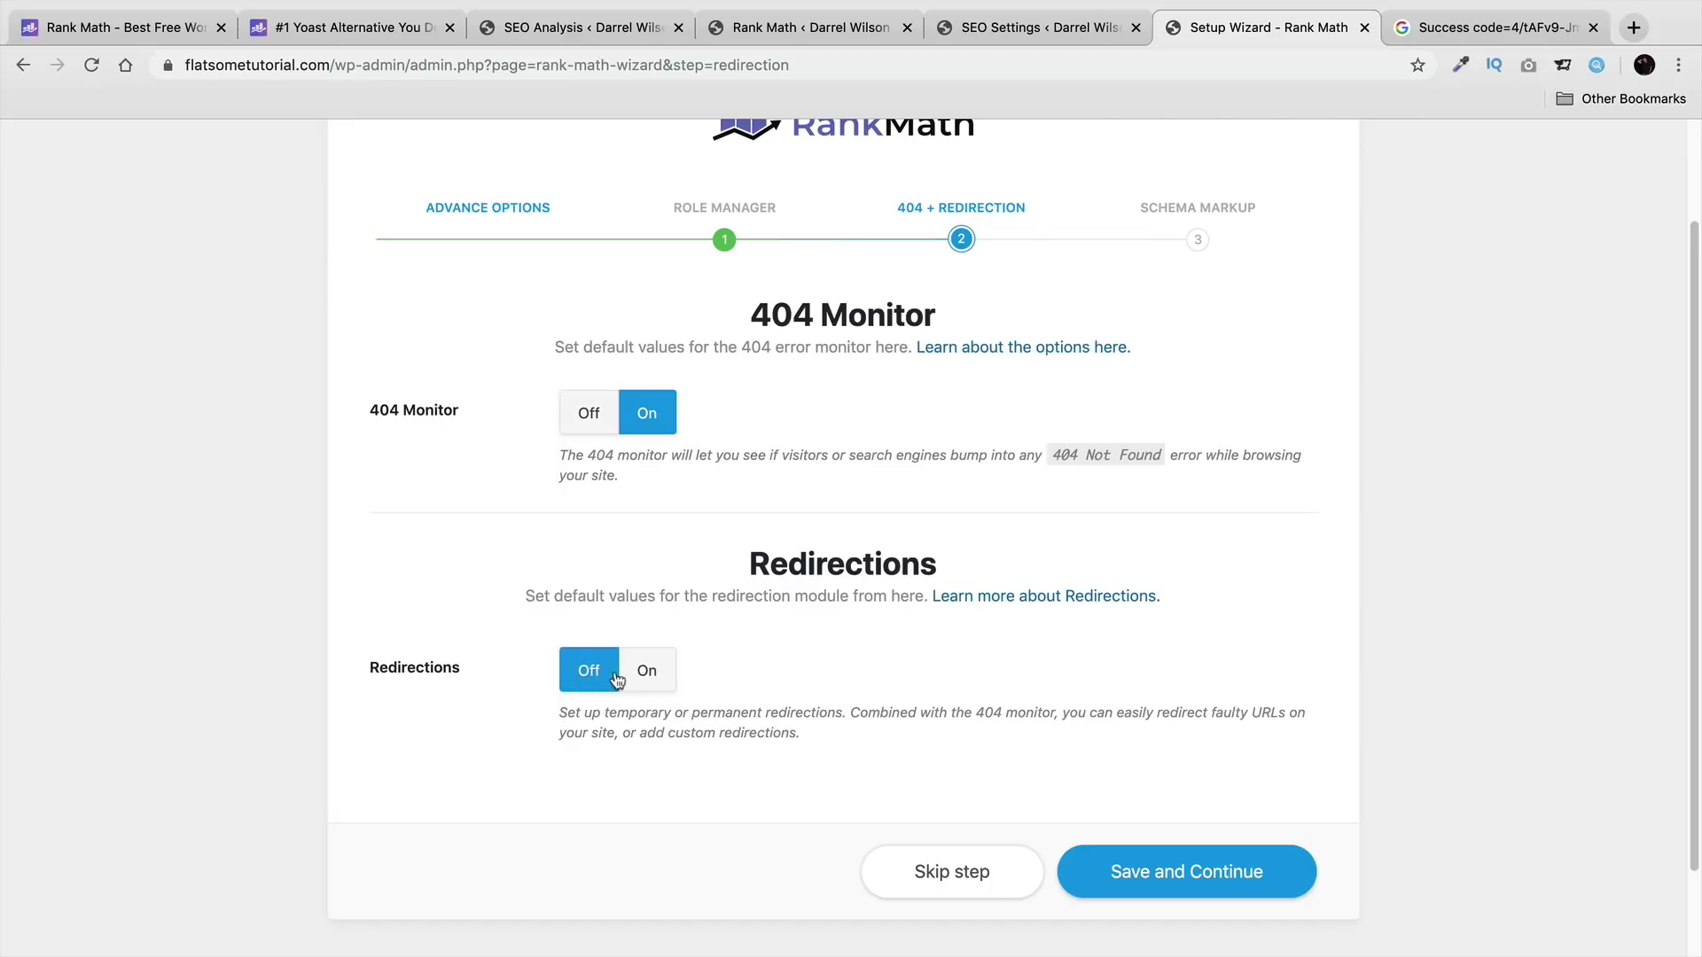
{"action": "left_click", "coordinate": [652, 679]}
{"action": "left_click", "coordinate": [1170, 868]}
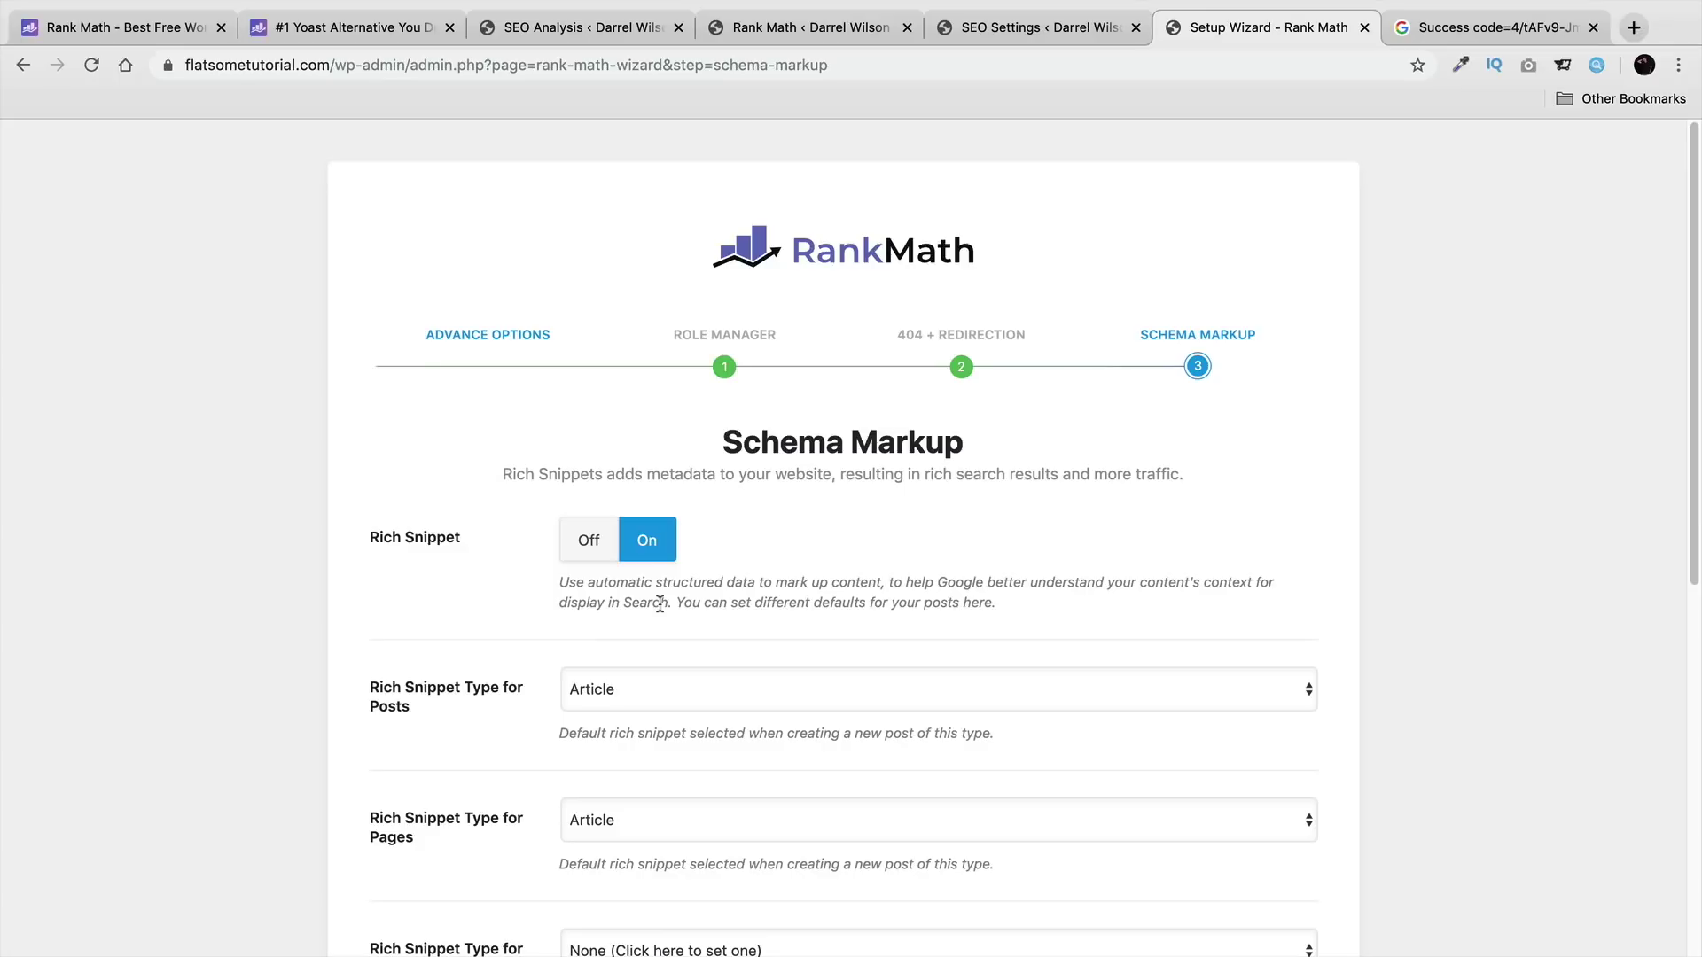
Step: Set the rich snippet type to Article for posts and to None for UX Blocks
{"action": "scroll", "coordinate": [659, 604], "scroll_direction": "down", "scroll_amount": 5}
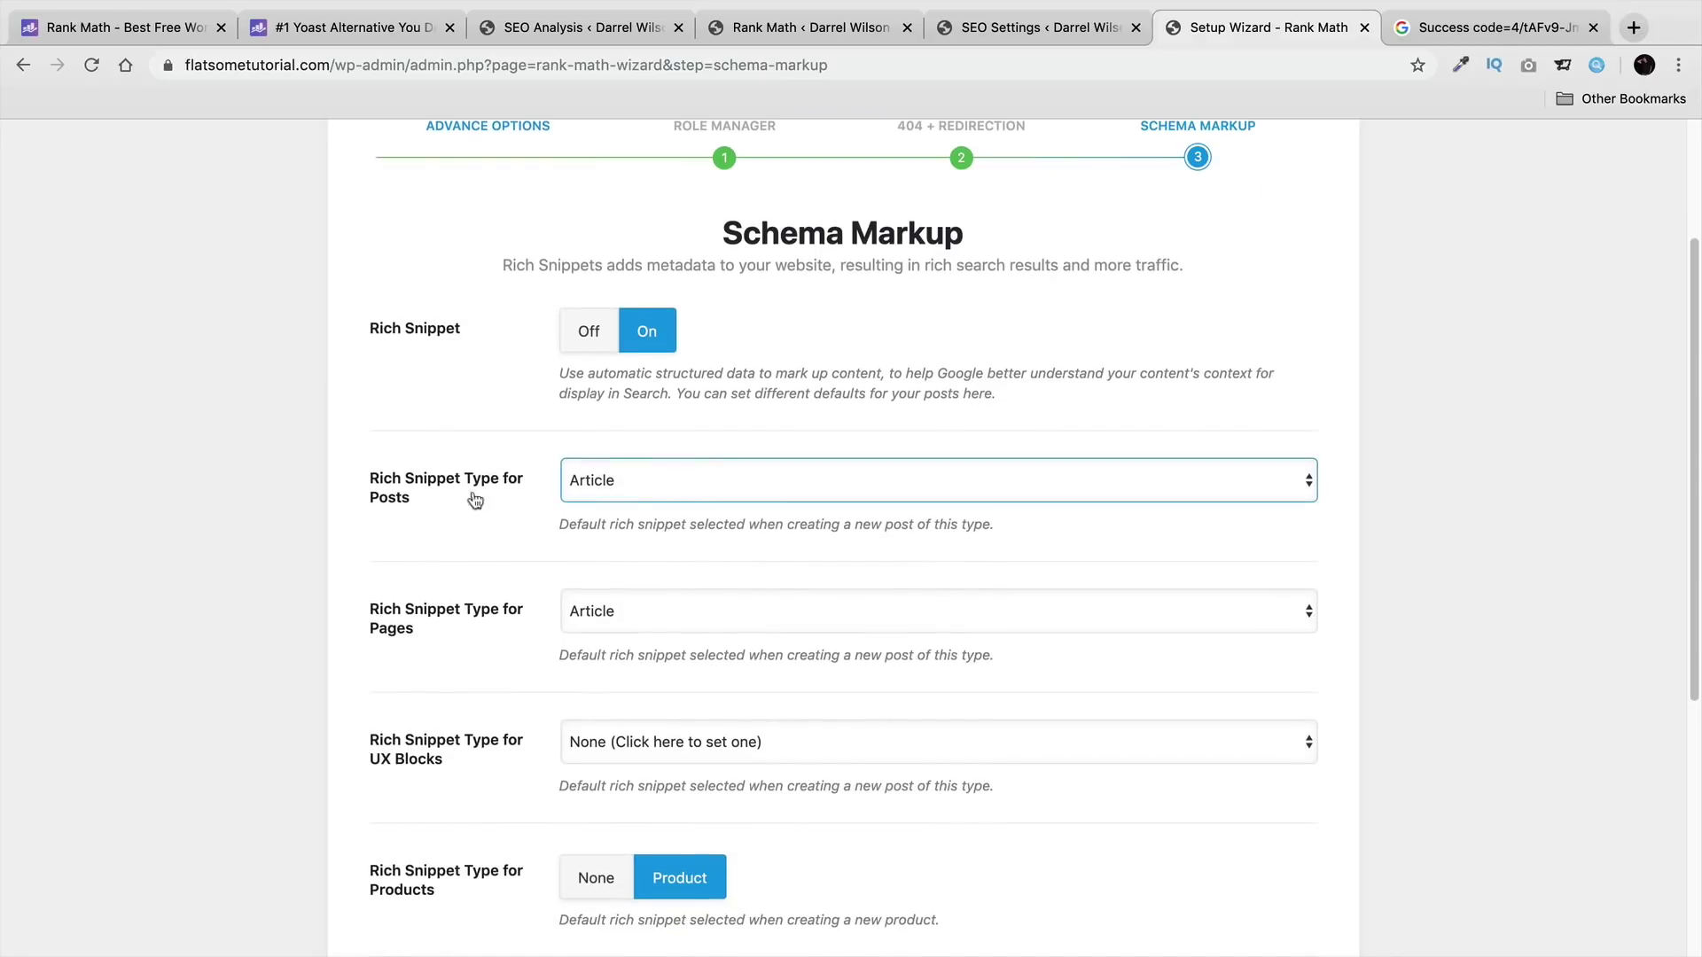
{"action": "left_click", "coordinate": [620, 485]}
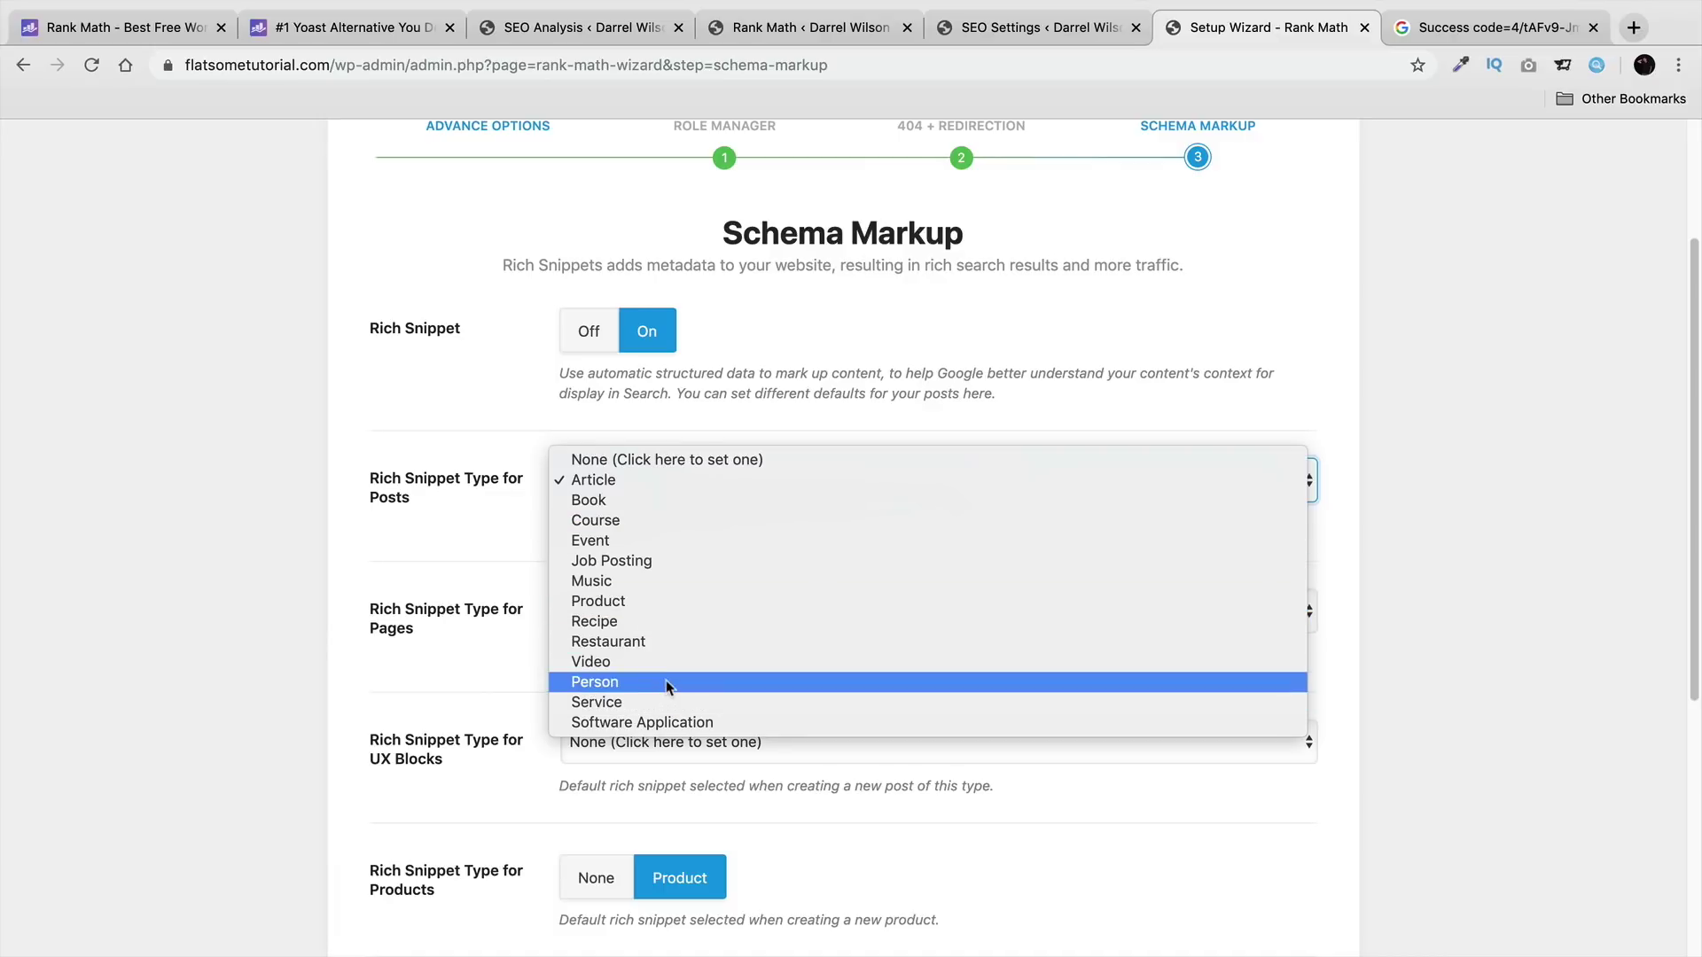
{"action": "left_click", "coordinate": [656, 482]}
{"action": "scroll", "coordinate": [676, 494], "scroll_direction": "down", "scroll_amount": 3}
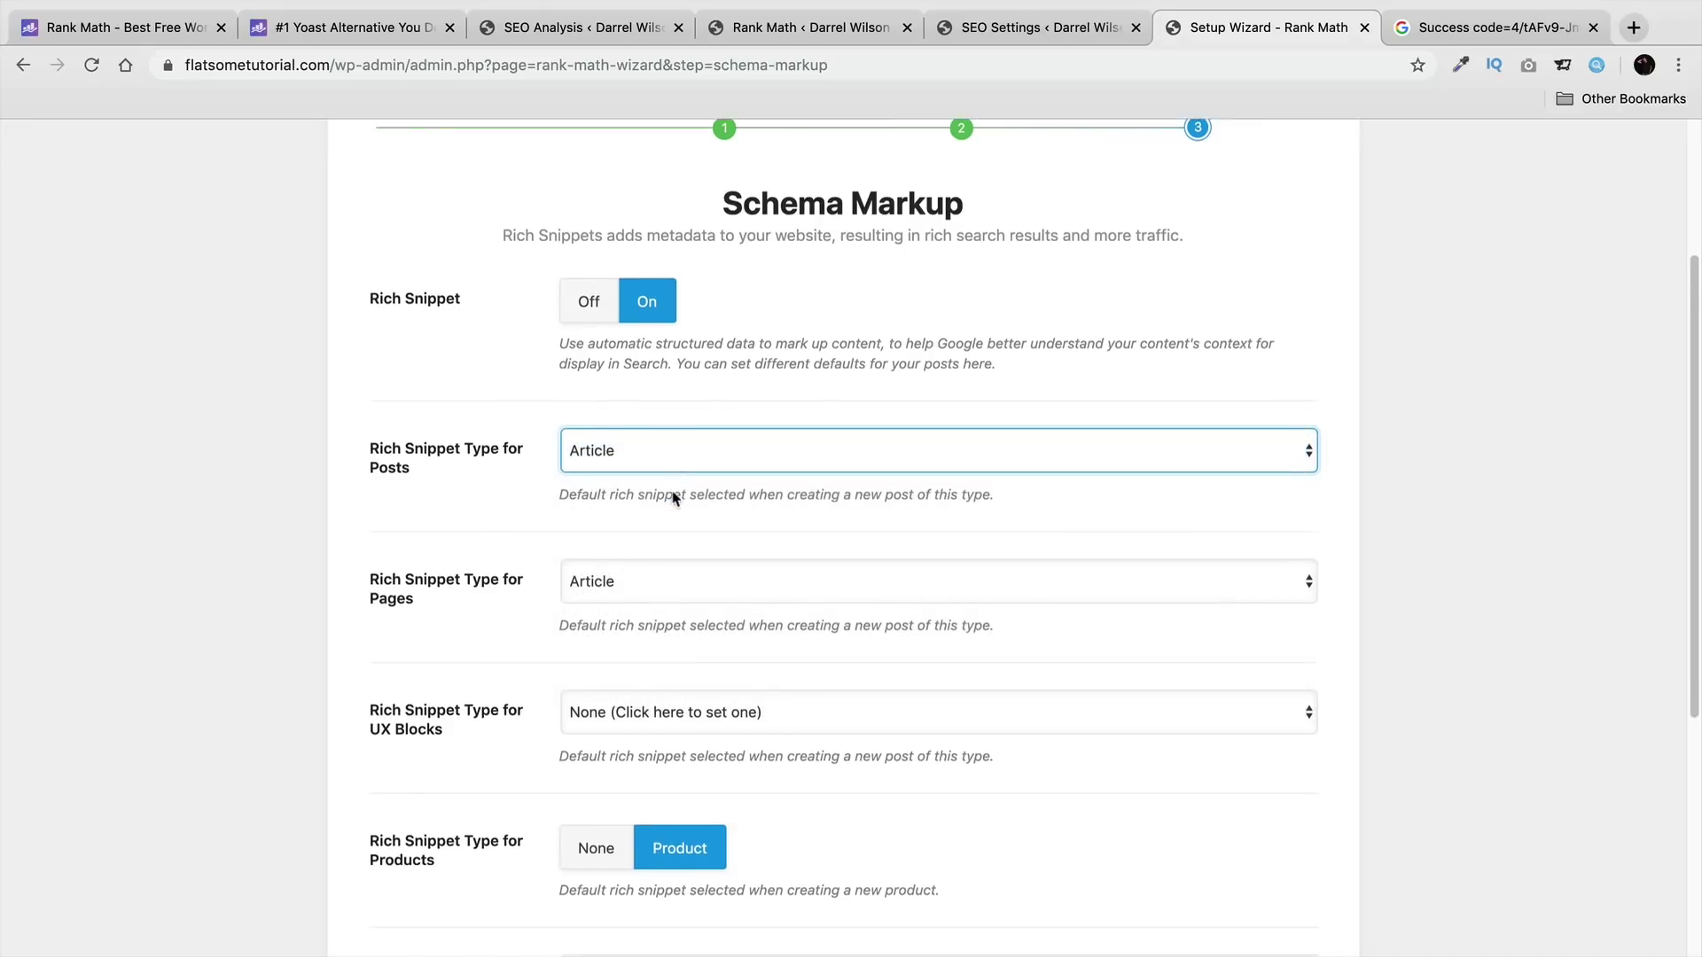
{"action": "scroll", "coordinate": [450, 612], "scroll_direction": "down", "scroll_amount": 3}
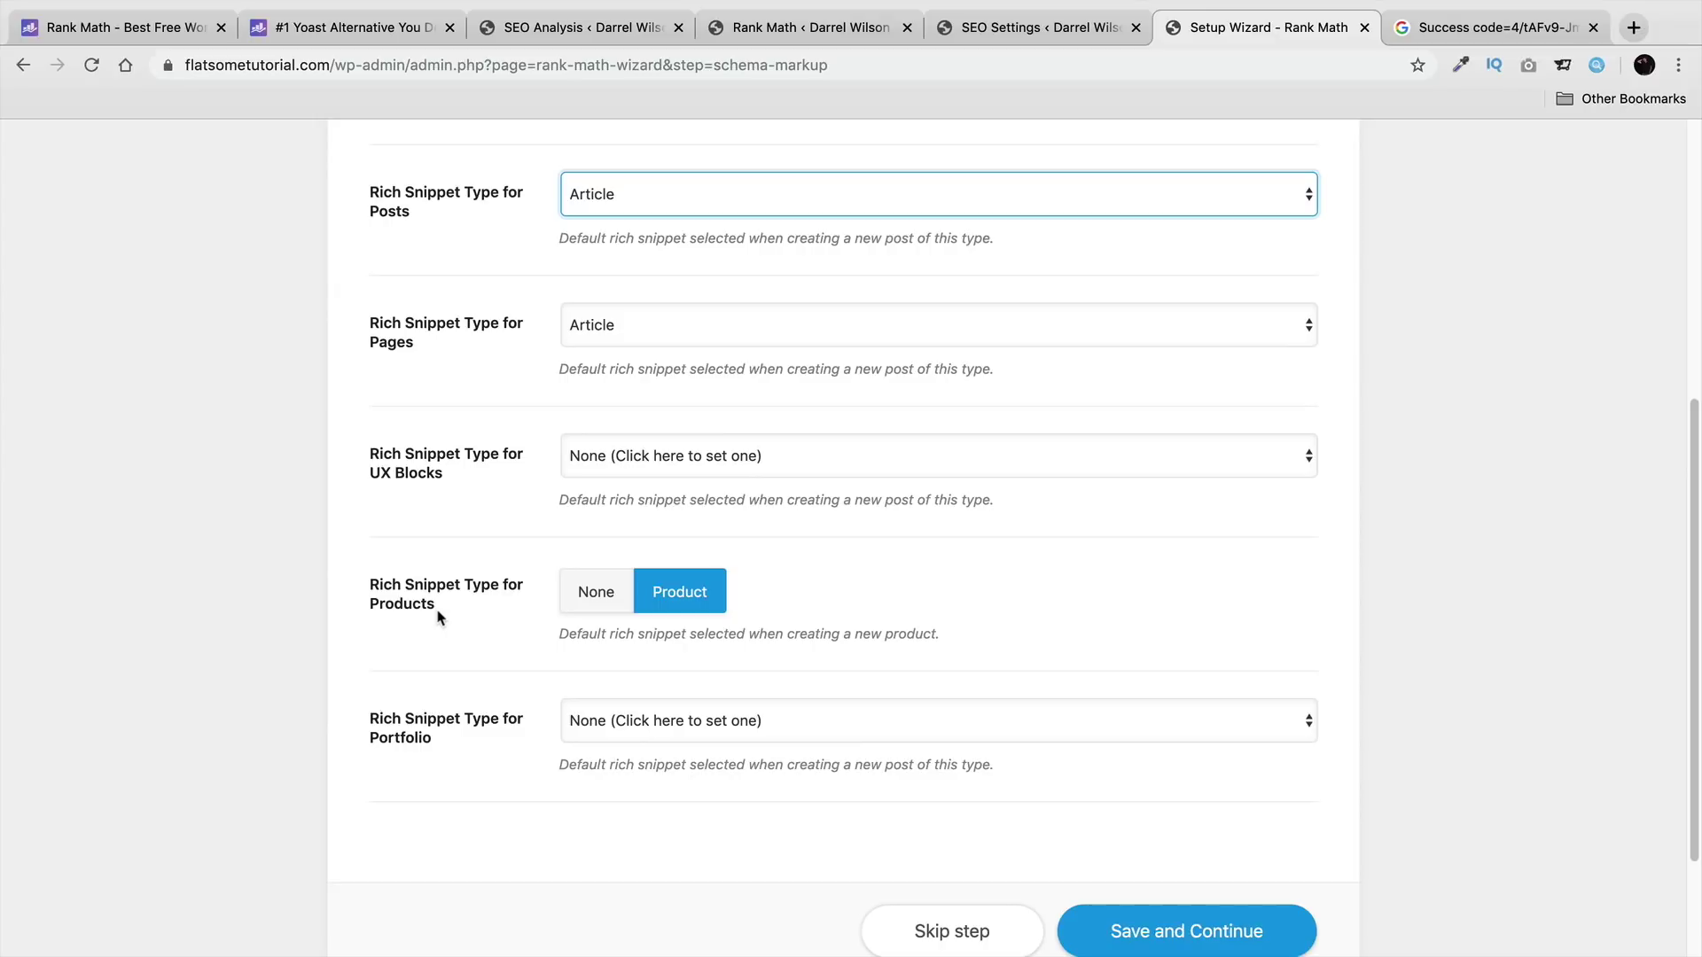
{"action": "left_click", "coordinate": [463, 470]}
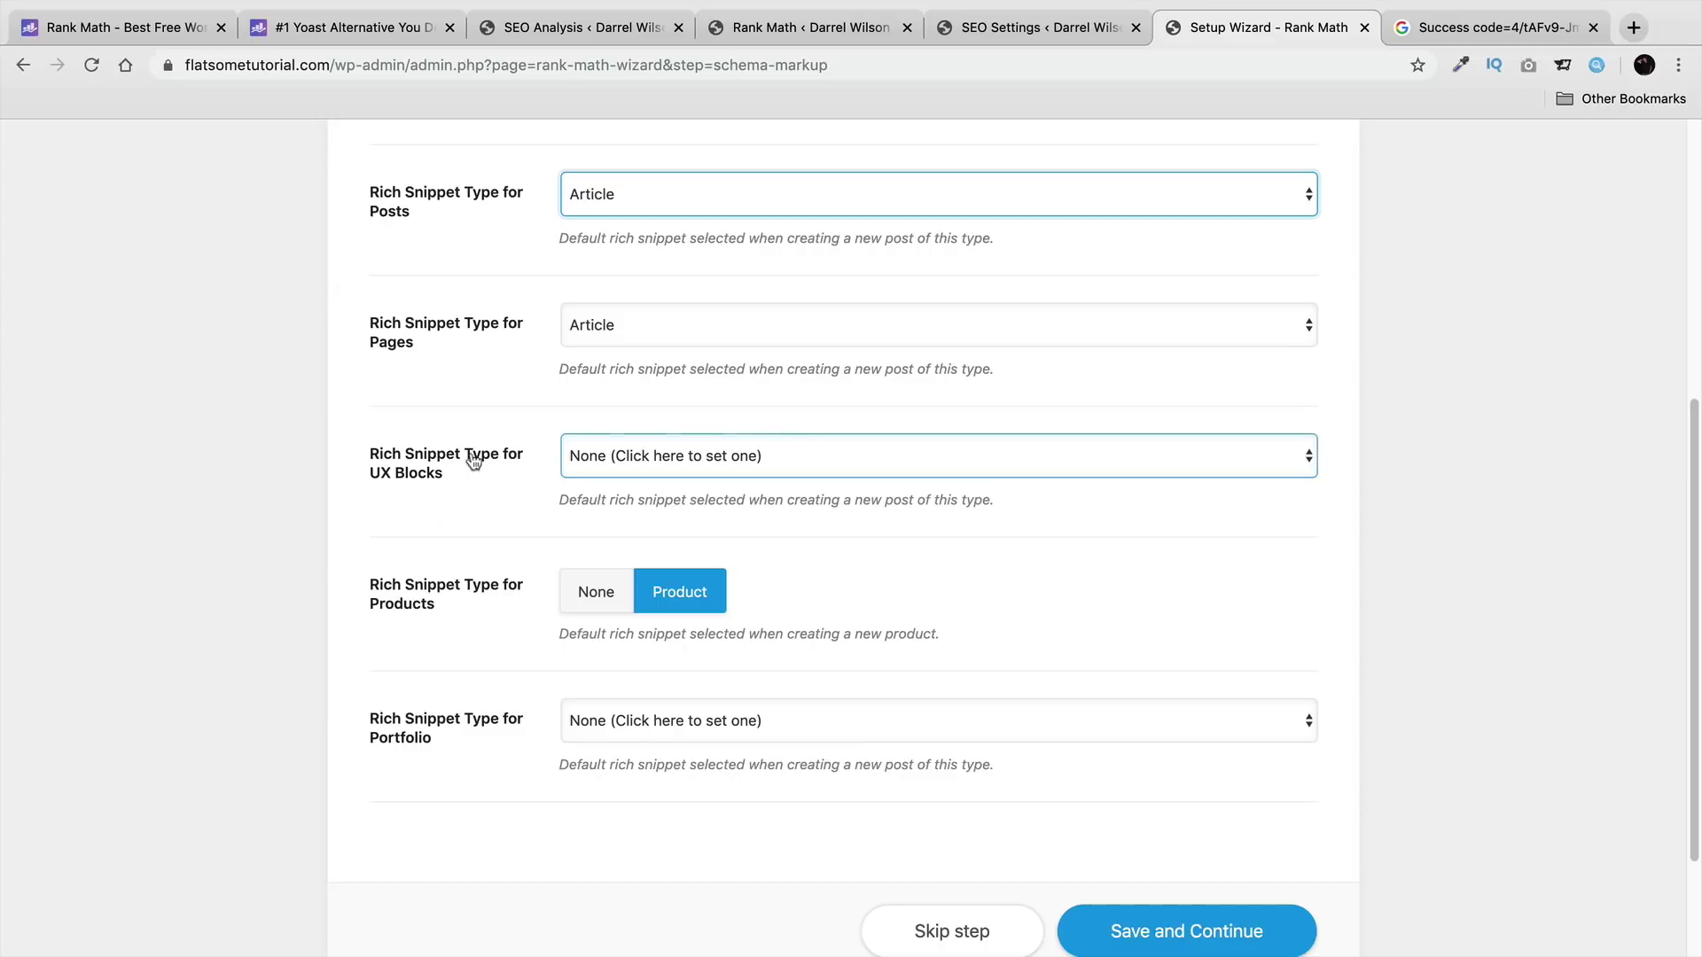
{"action": "left_click", "coordinate": [645, 459]}
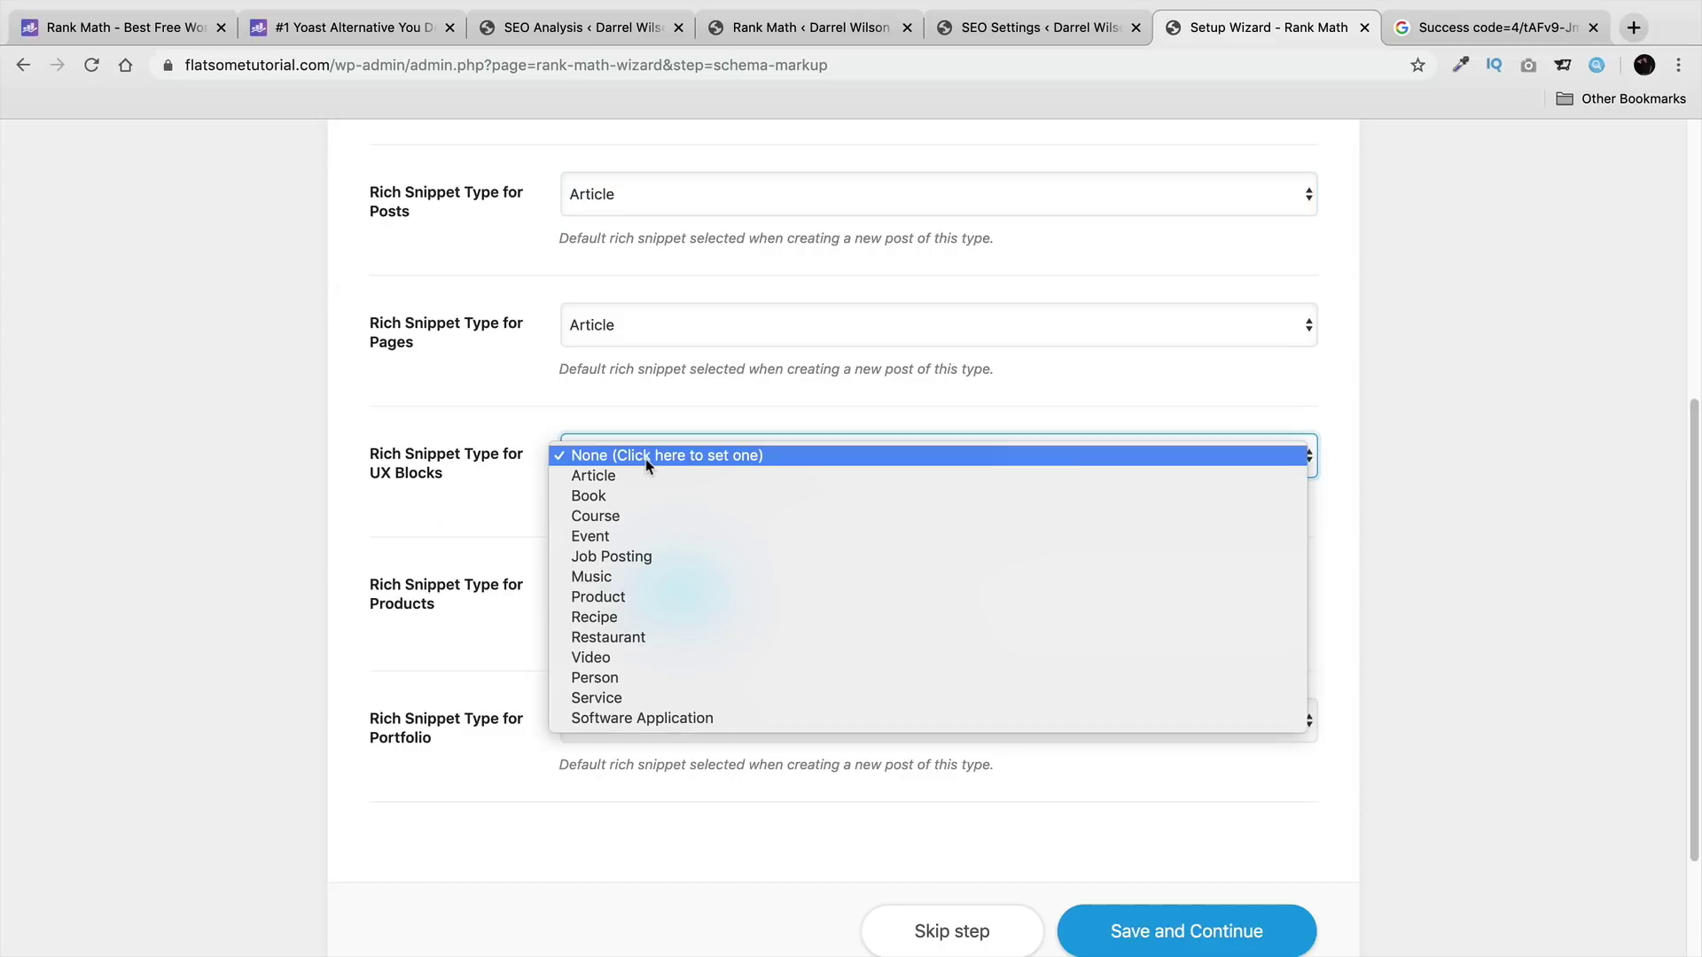
{"action": "left_click", "coordinate": [645, 459]}
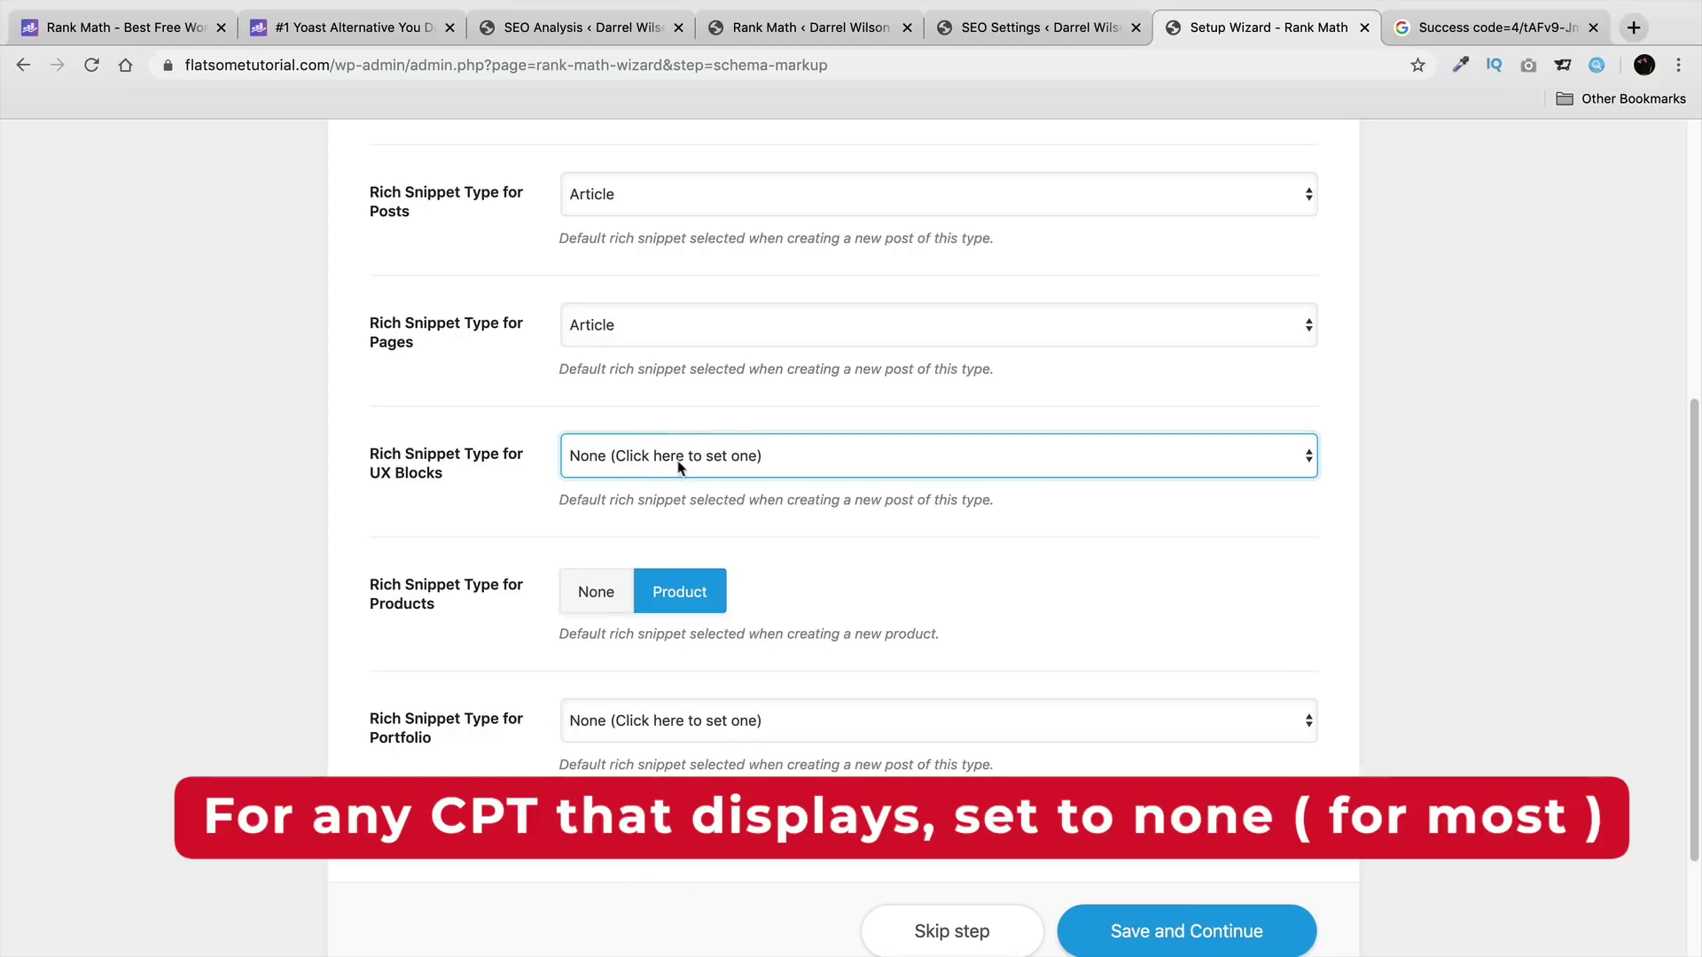
Step: Set the rich snippet type for products to Product and save the Schema Markup settings
{"action": "left_click", "coordinate": [706, 592]}
{"action": "scroll", "coordinate": [931, 612], "scroll_direction": "down", "scroll_amount": 3}
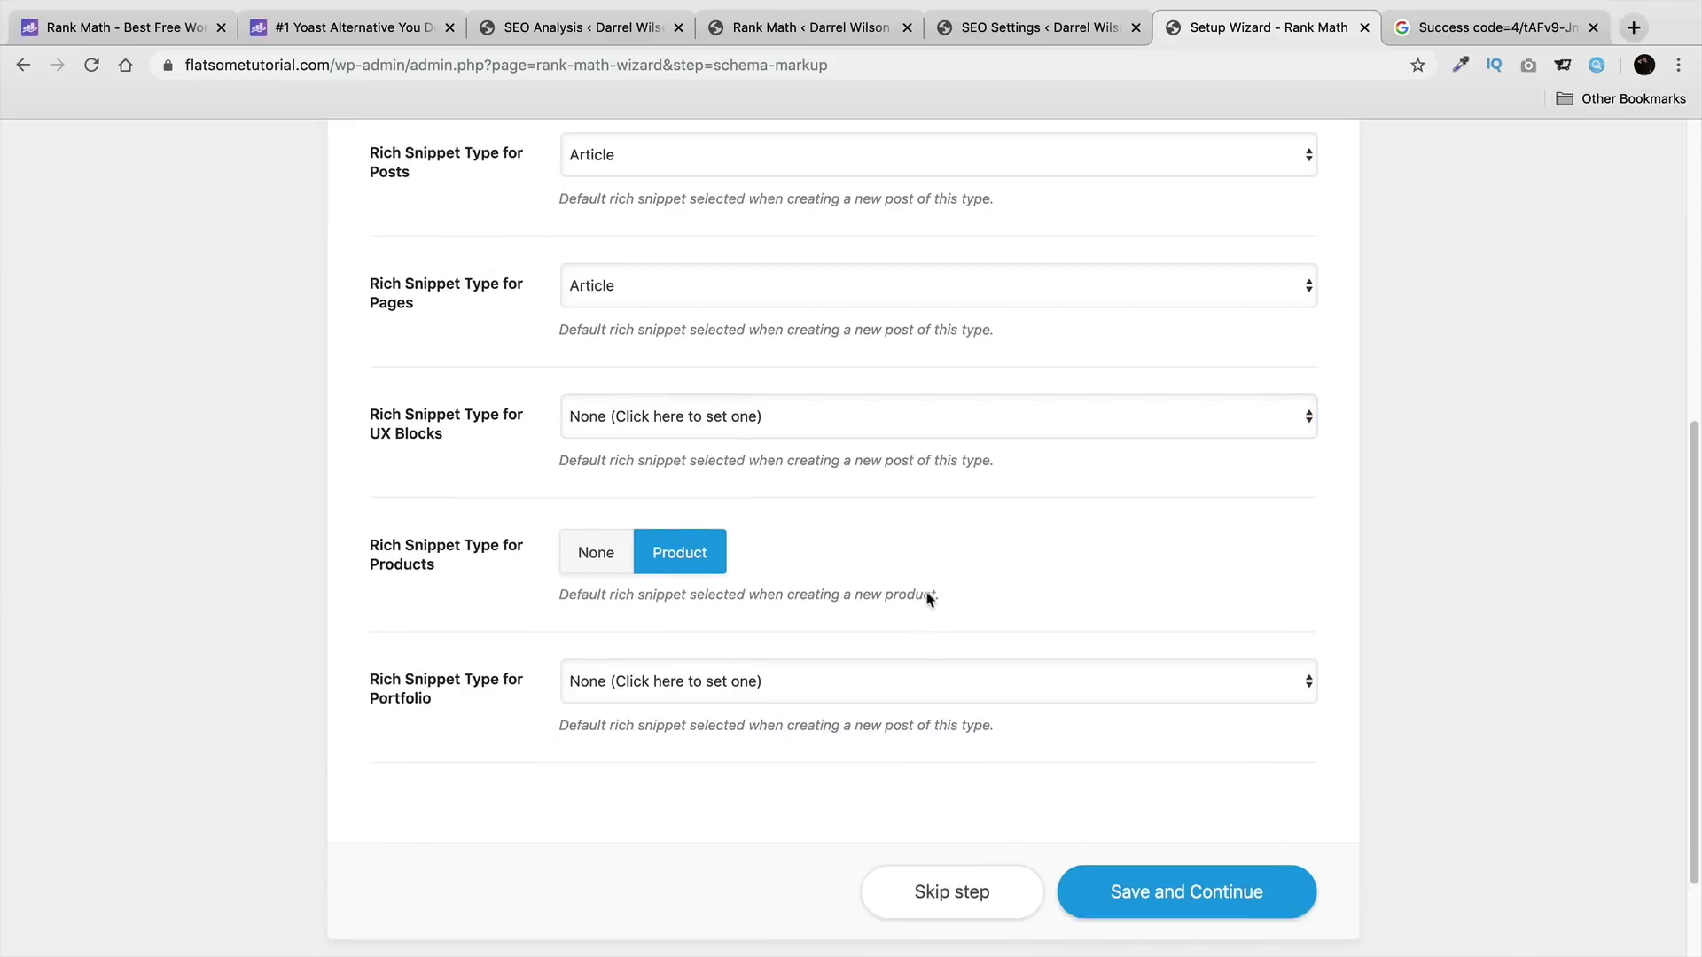
{"action": "left_click", "coordinate": [1231, 792]}
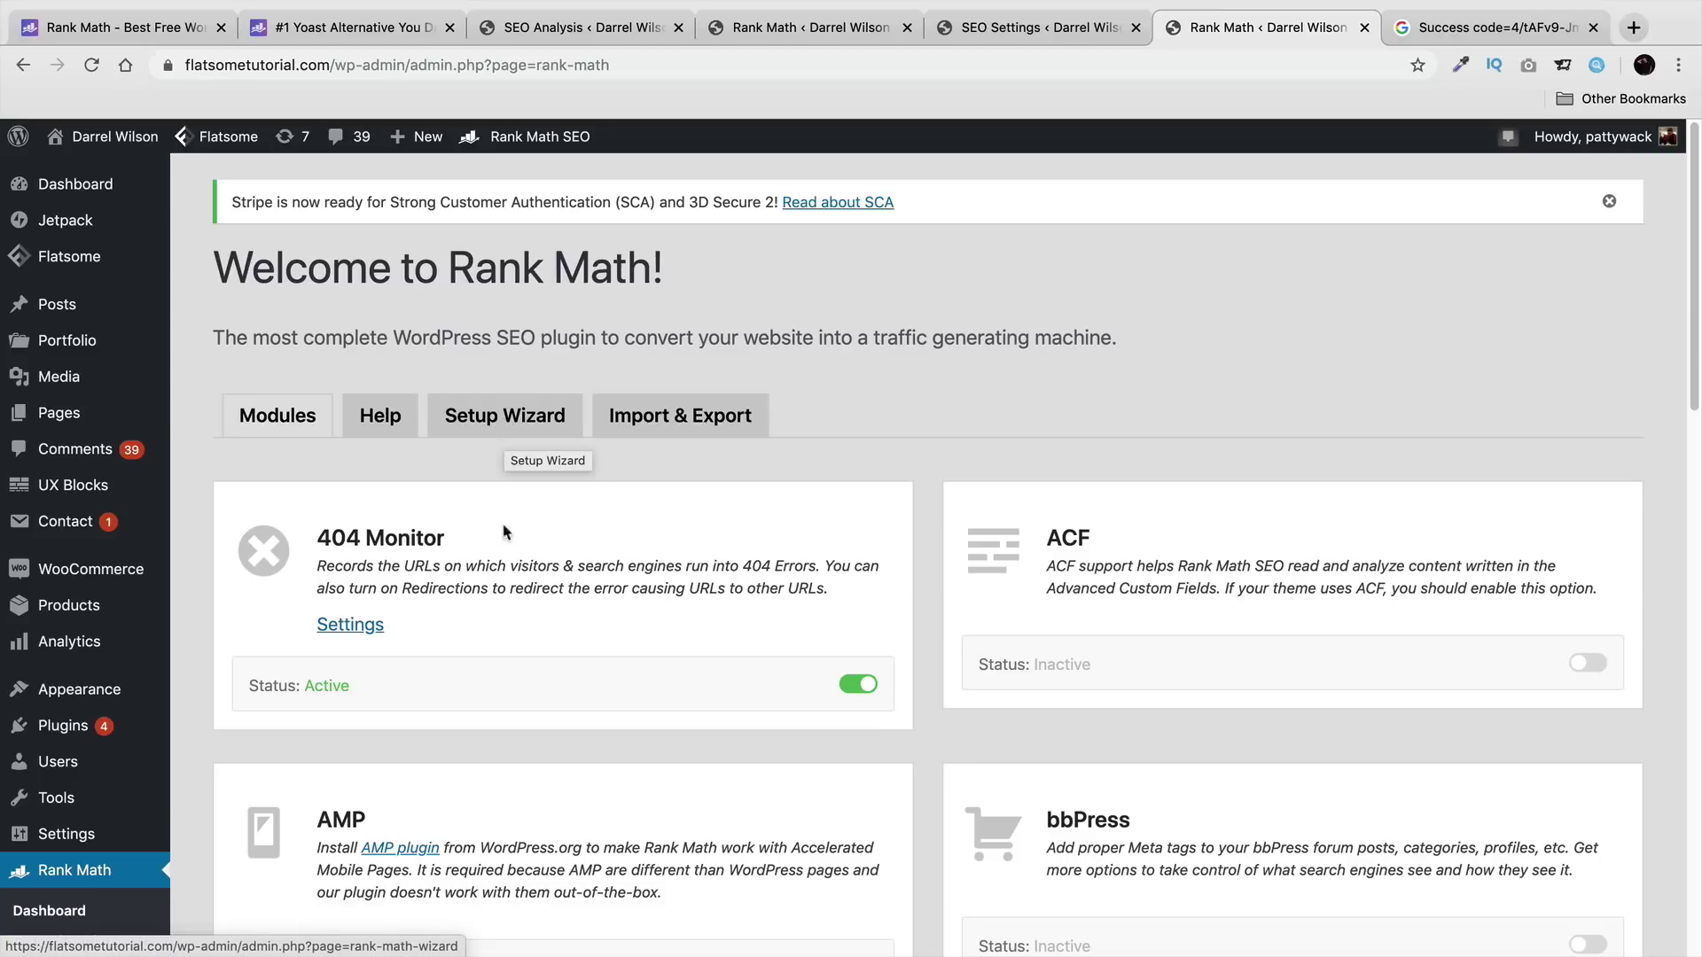
Step: Look over the Rank Math dashboard modules and open the plugin's General Settings
{"action": "scroll", "coordinate": [502, 549], "scroll_direction": "down", "scroll_amount": 6}
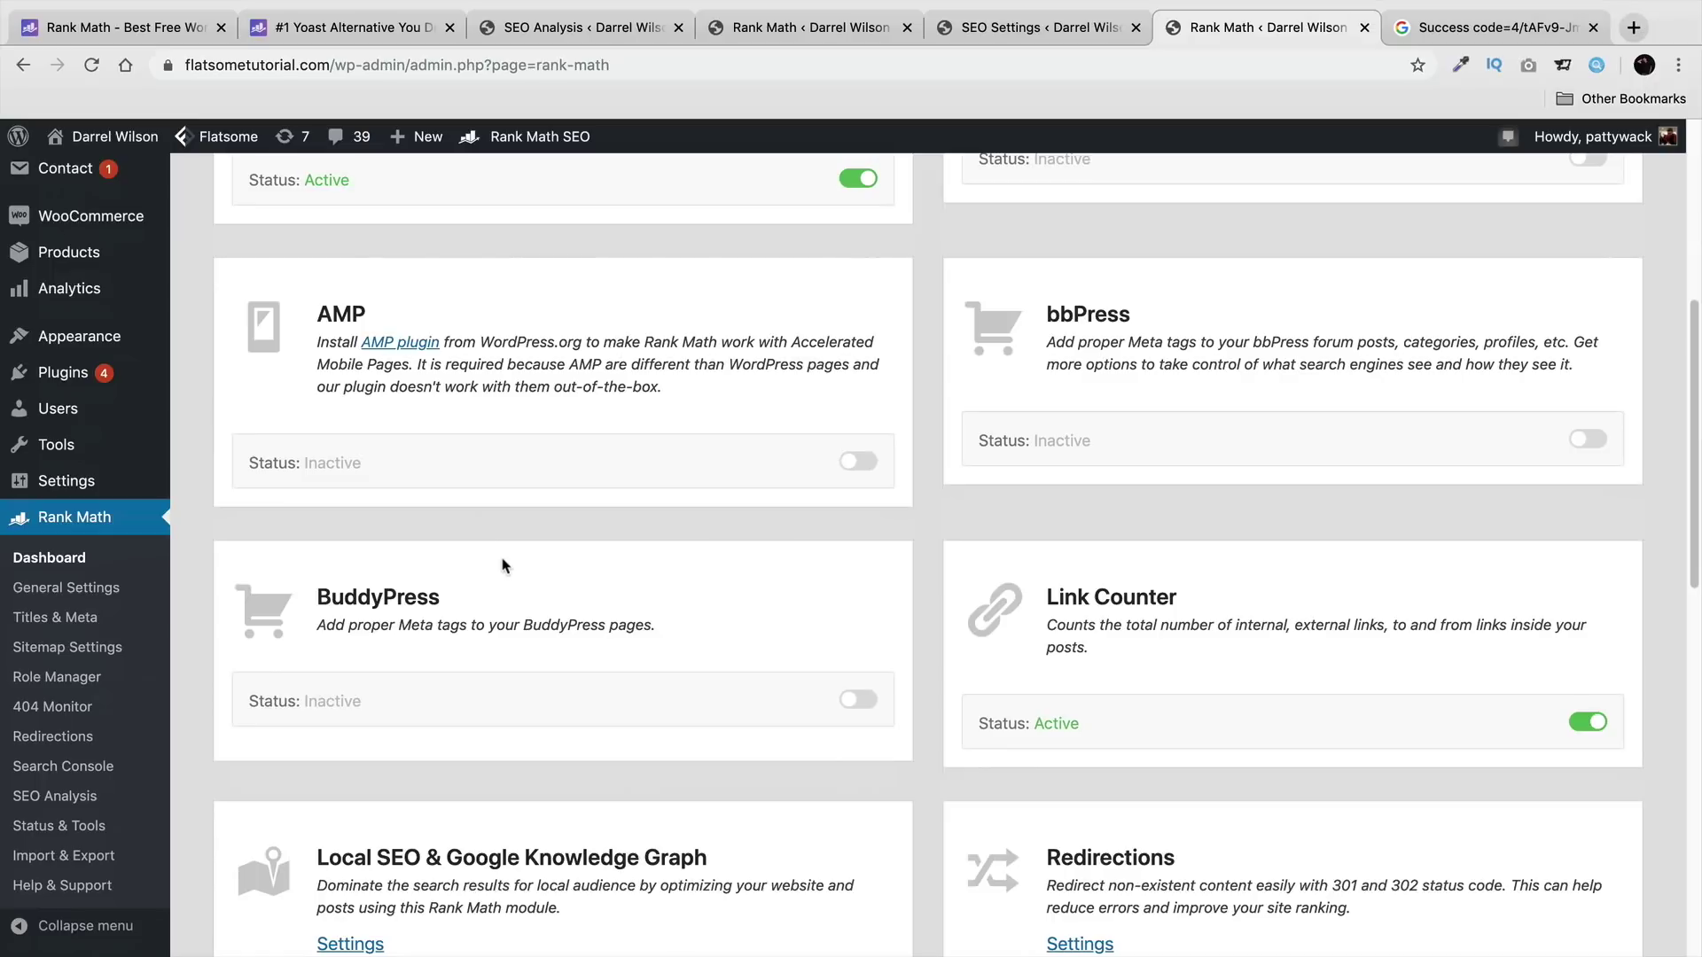
{"action": "scroll", "coordinate": [499, 564], "scroll_direction": "down", "scroll_amount": 1}
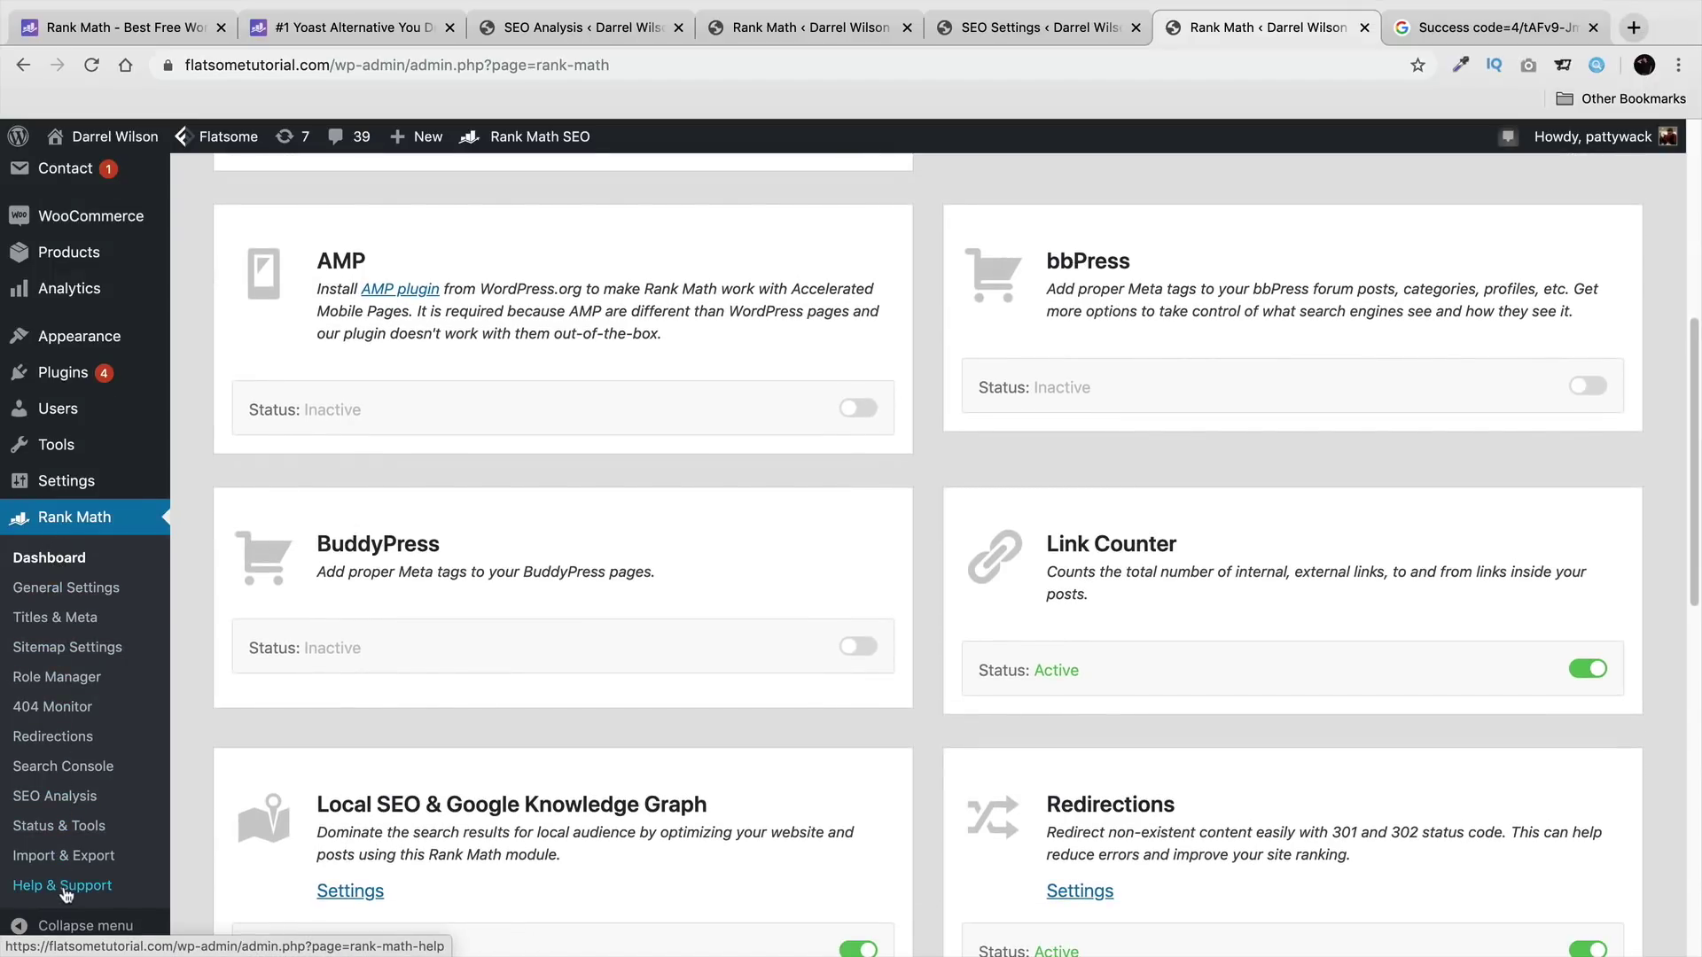
{"action": "left_click", "coordinate": [94, 595]}
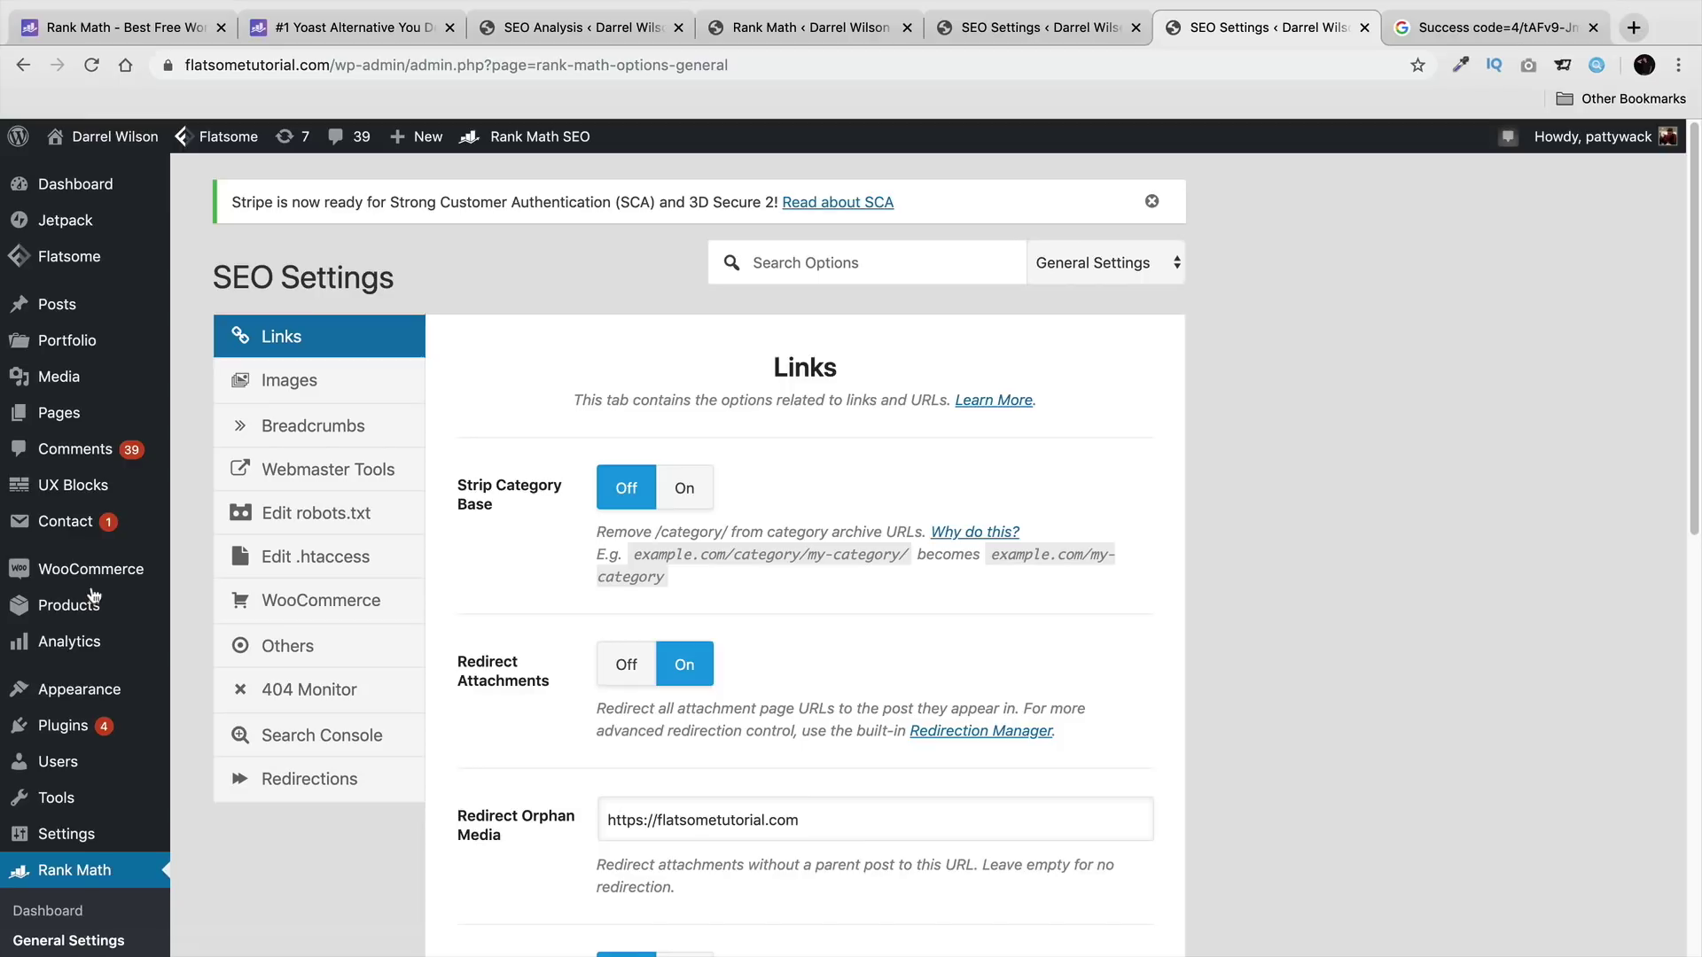
Step: Try out Strip Category Base, examine its example category URLs, and leave the option set to Off
{"action": "scroll", "coordinate": [523, 634], "scroll_direction": "down", "scroll_amount": 2}
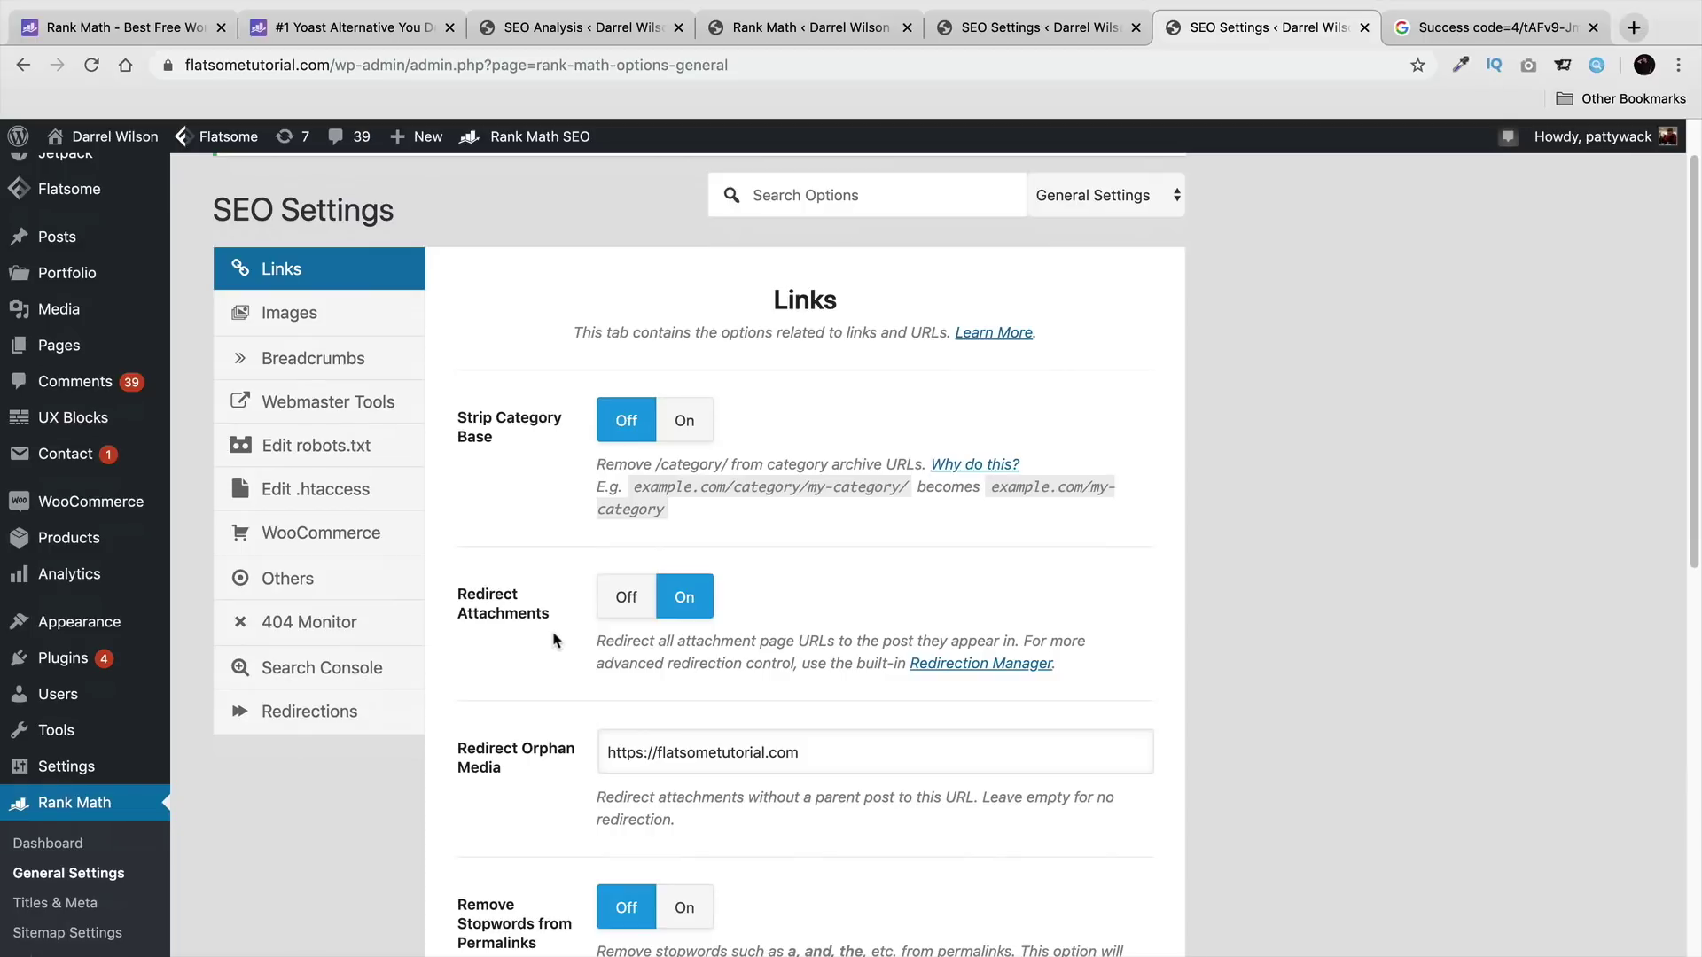
{"action": "left_click", "coordinate": [695, 424]}
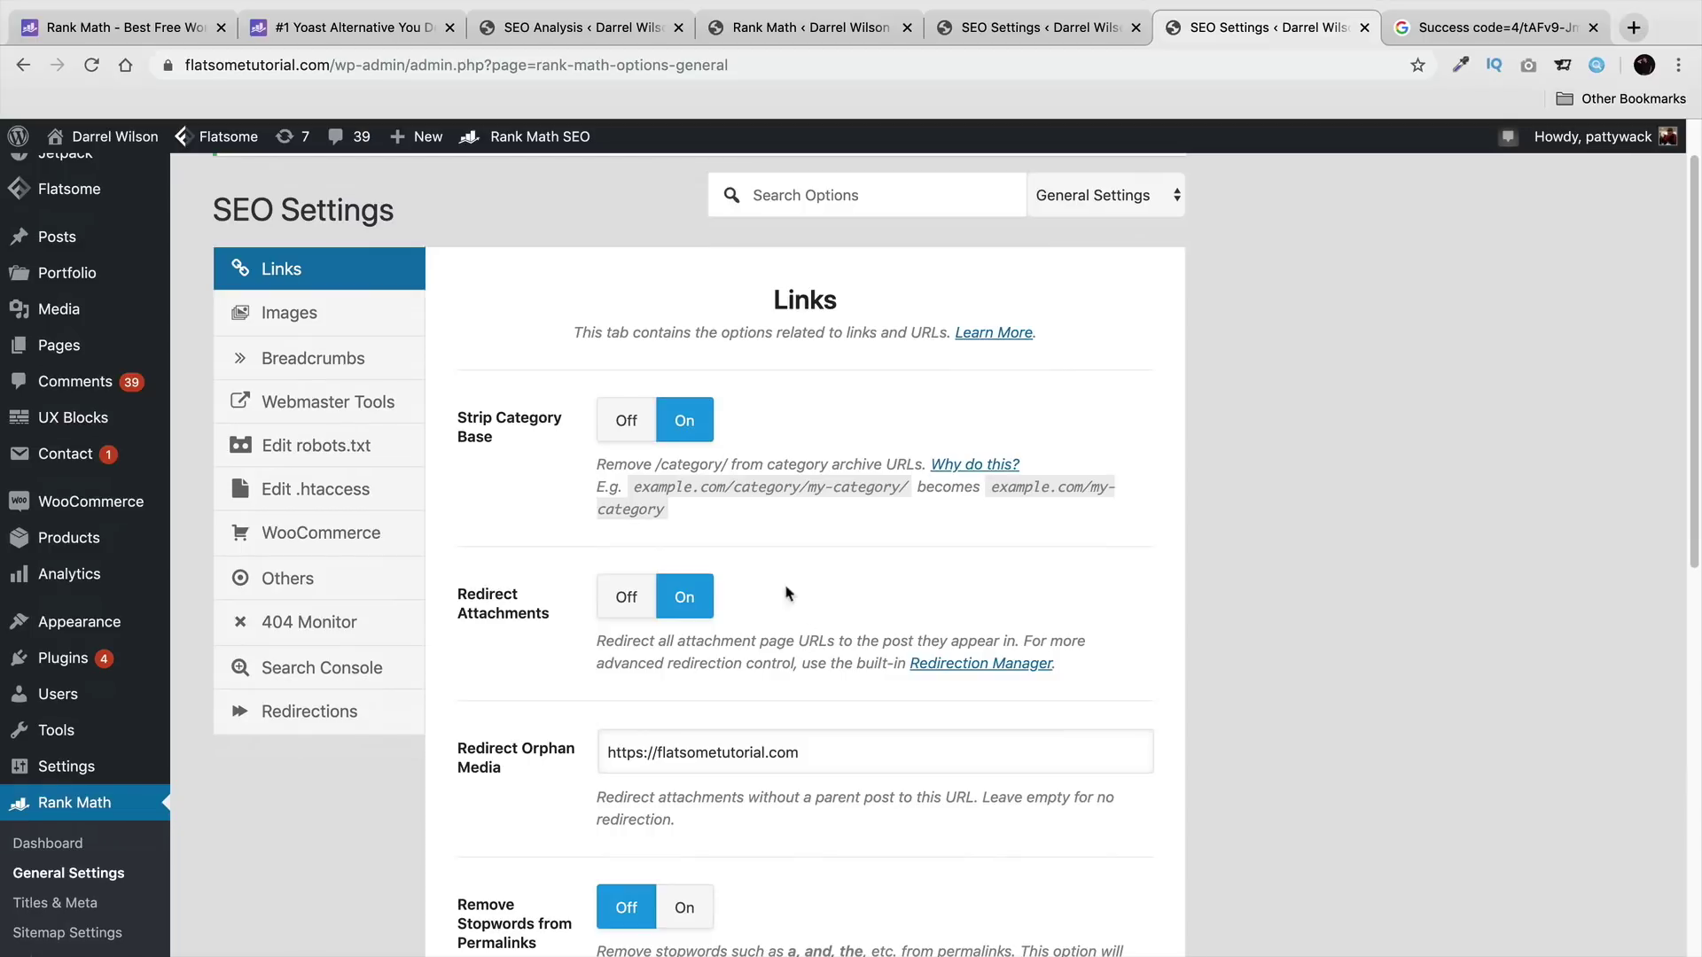
{"action": "left_click", "coordinate": [631, 433]}
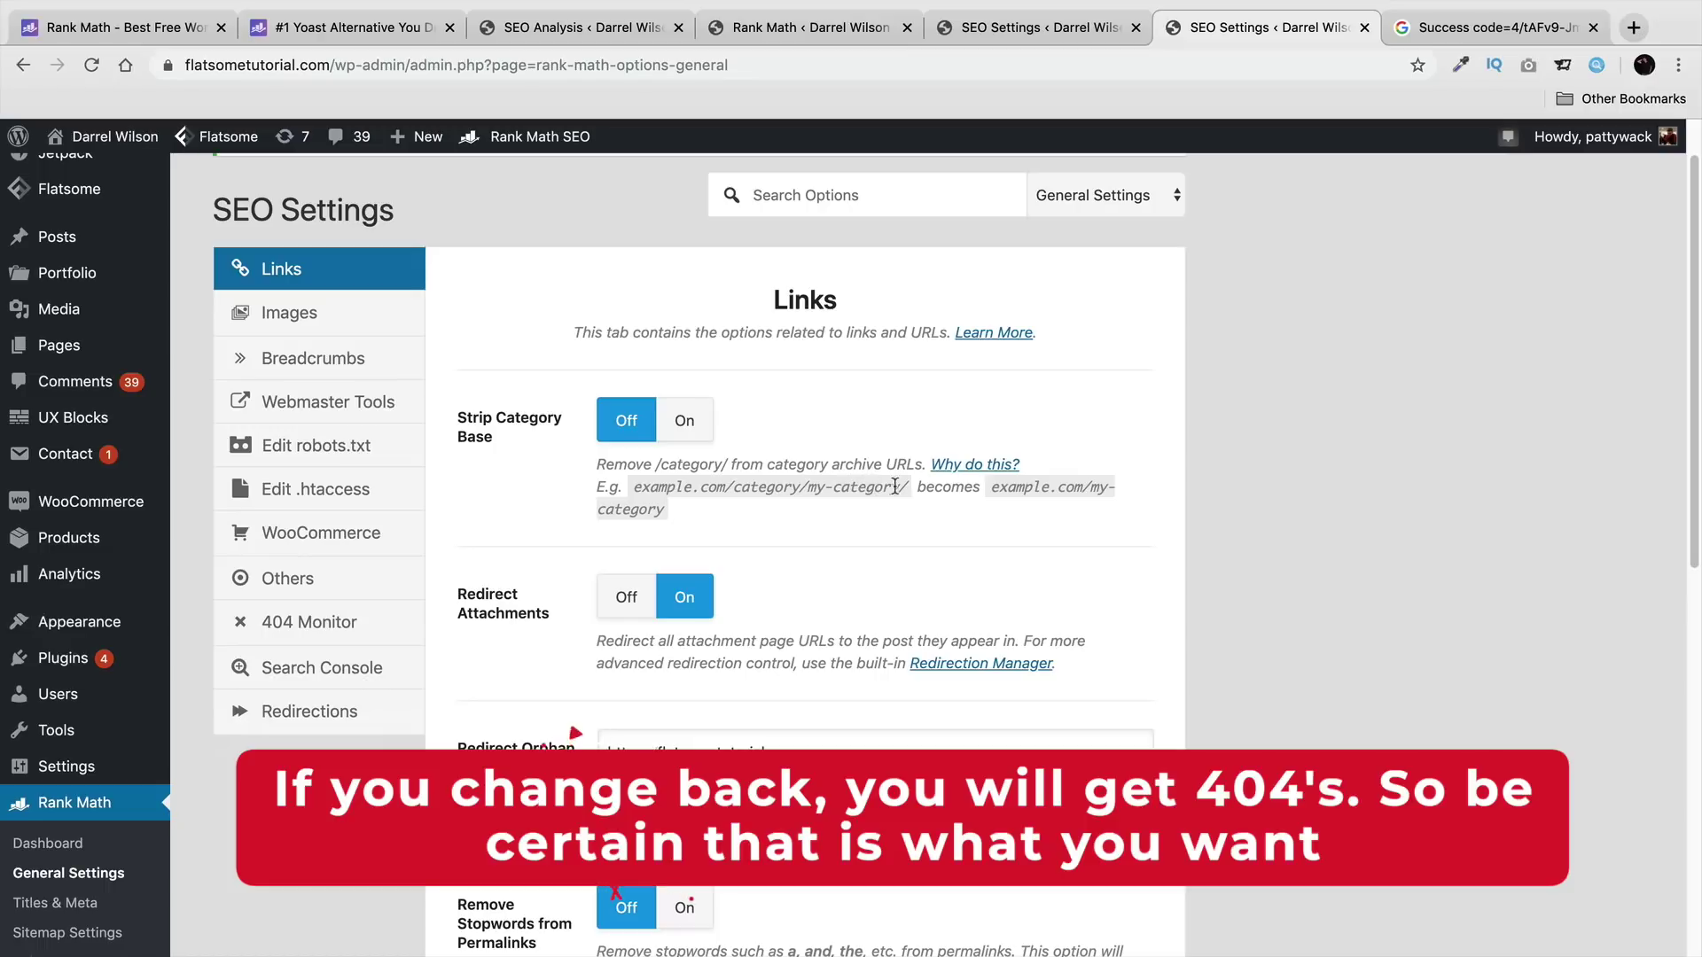
{"action": "mouse_move", "coordinate": [881, 465]}
{"action": "left_mouse_down"}
{"action": "mouse_move", "coordinate": [899, 486]}
{"action": "mouse_move", "coordinate": [857, 485]}
{"action": "left_mouse_up"}
{"action": "left_click", "coordinate": [719, 487]}
{"action": "left_click_drag", "start_coordinate": [640, 487], "coordinate": [811, 487]}
{"action": "left_click_drag", "start_coordinate": [808, 486], "coordinate": [891, 465]}
{"action": "left_click", "coordinate": [847, 506]}
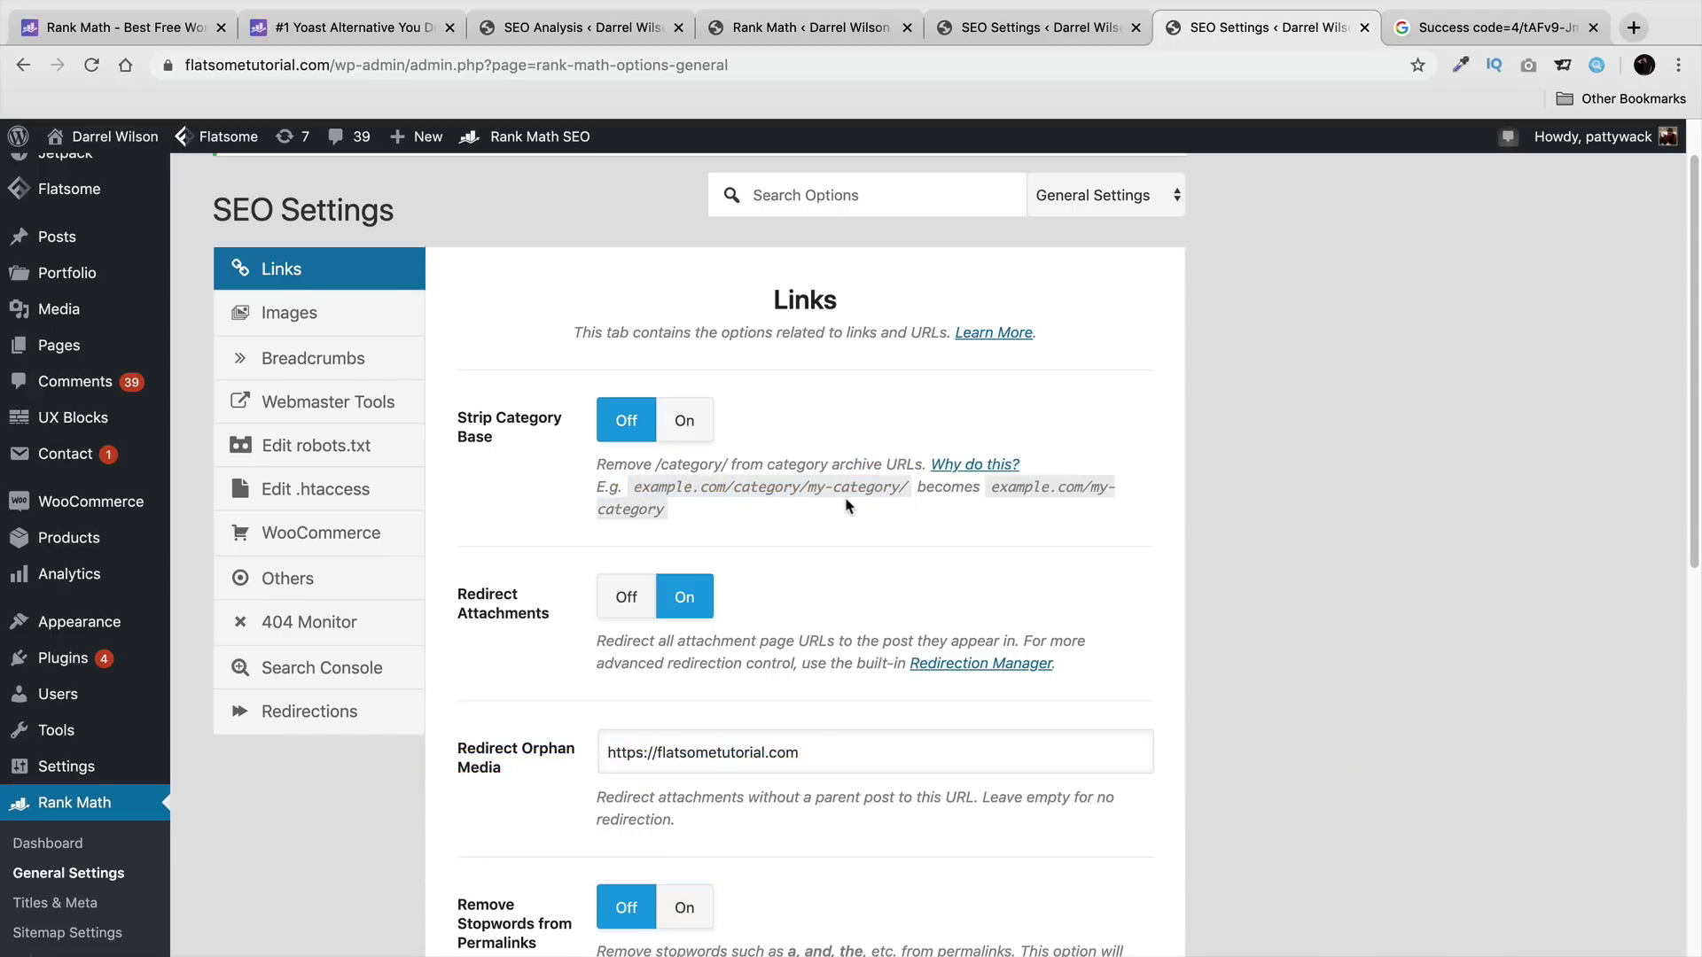
{"action": "left_click", "coordinate": [689, 426]}
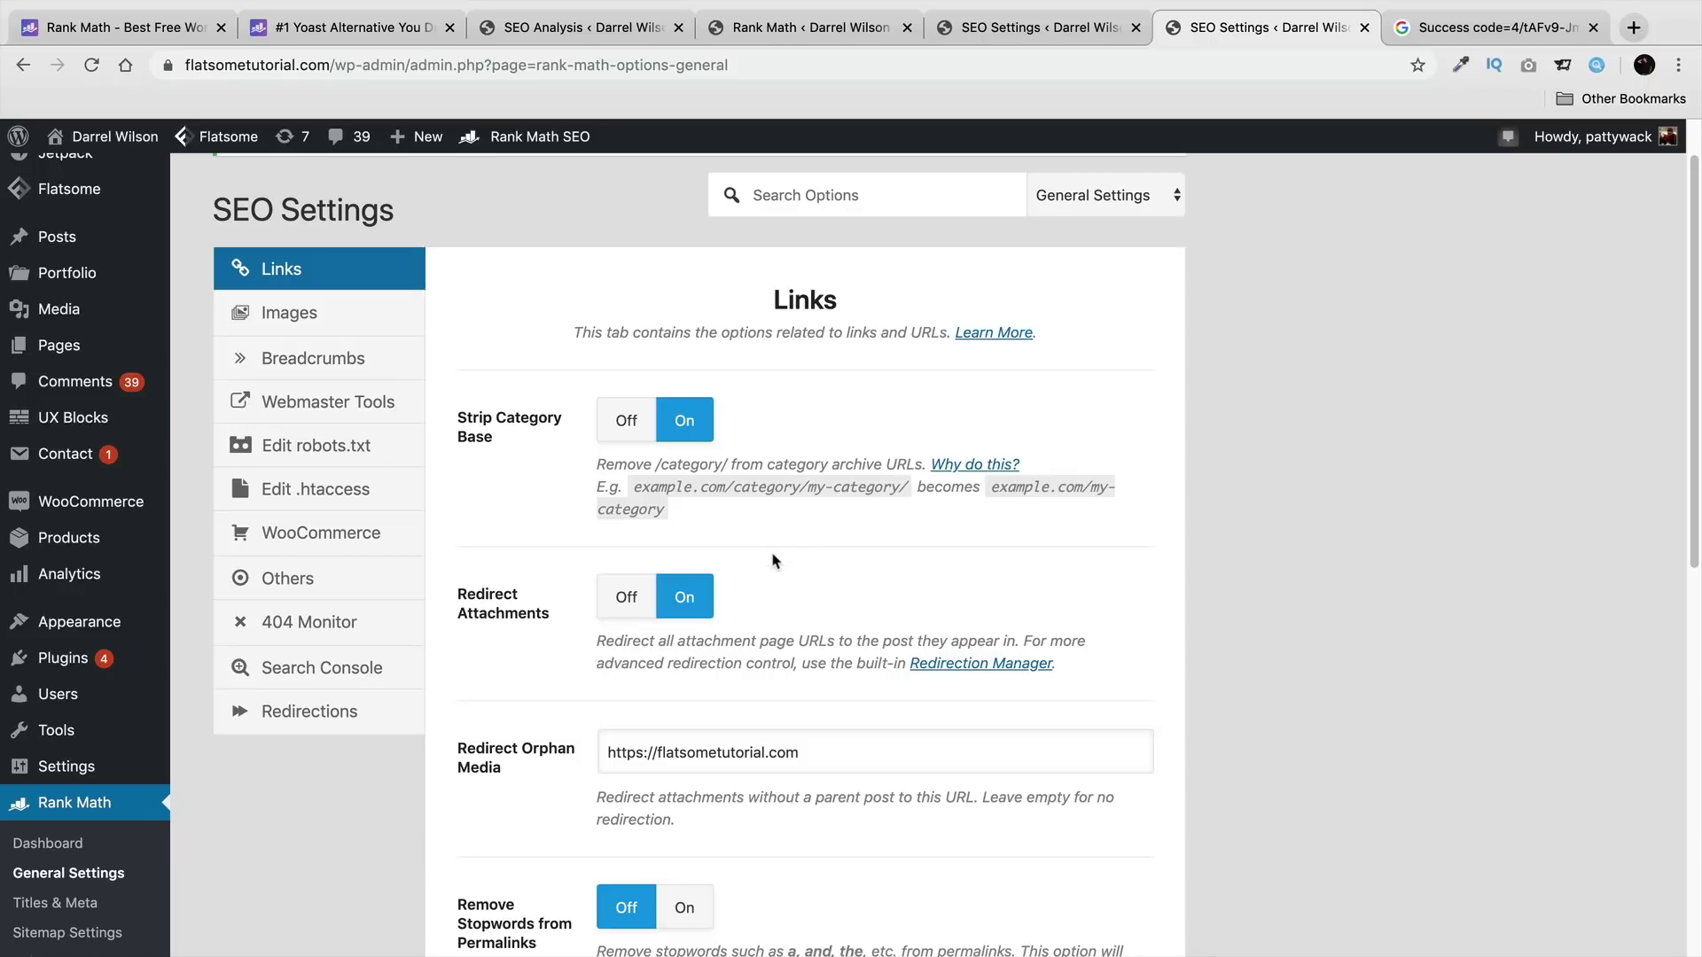
{"action": "mouse_move", "coordinate": [883, 465]}
{"action": "left_mouse_down"}
{"action": "mouse_move", "coordinate": [891, 487]}
{"action": "mouse_move", "coordinate": [838, 487]}
{"action": "mouse_move", "coordinate": [880, 488]}
{"action": "left_mouse_up"}
{"action": "left_click", "coordinate": [859, 487]}
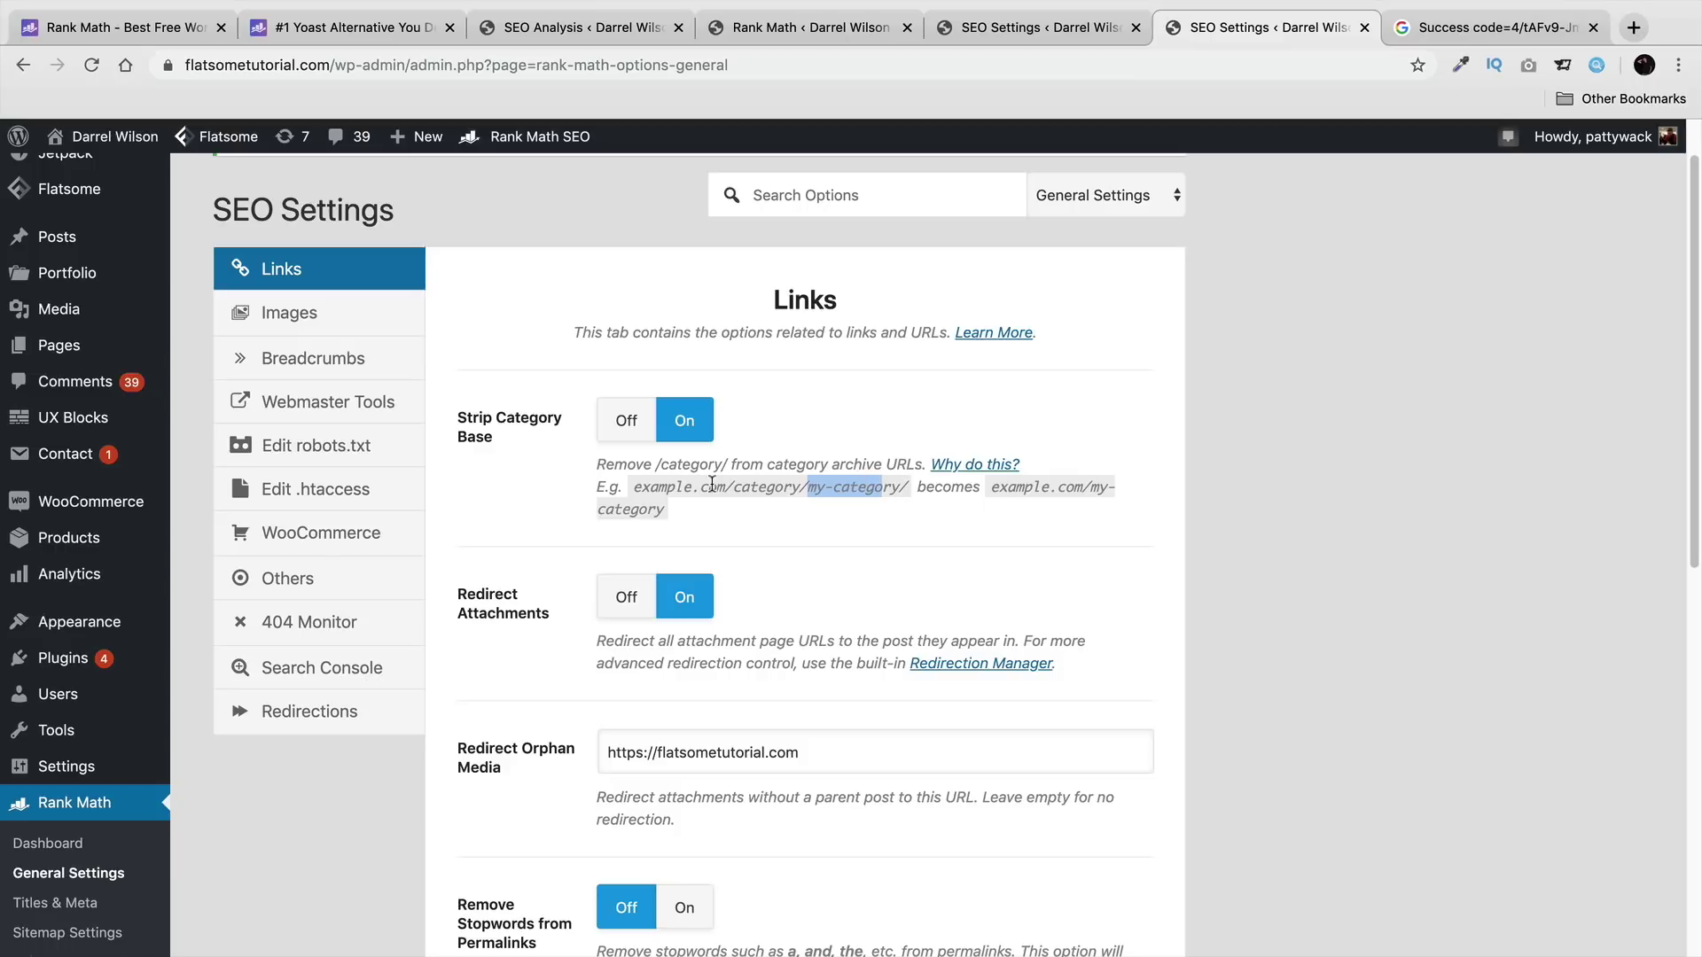
{"action": "left_click_drag", "start_coordinate": [732, 487], "coordinate": [799, 487]}
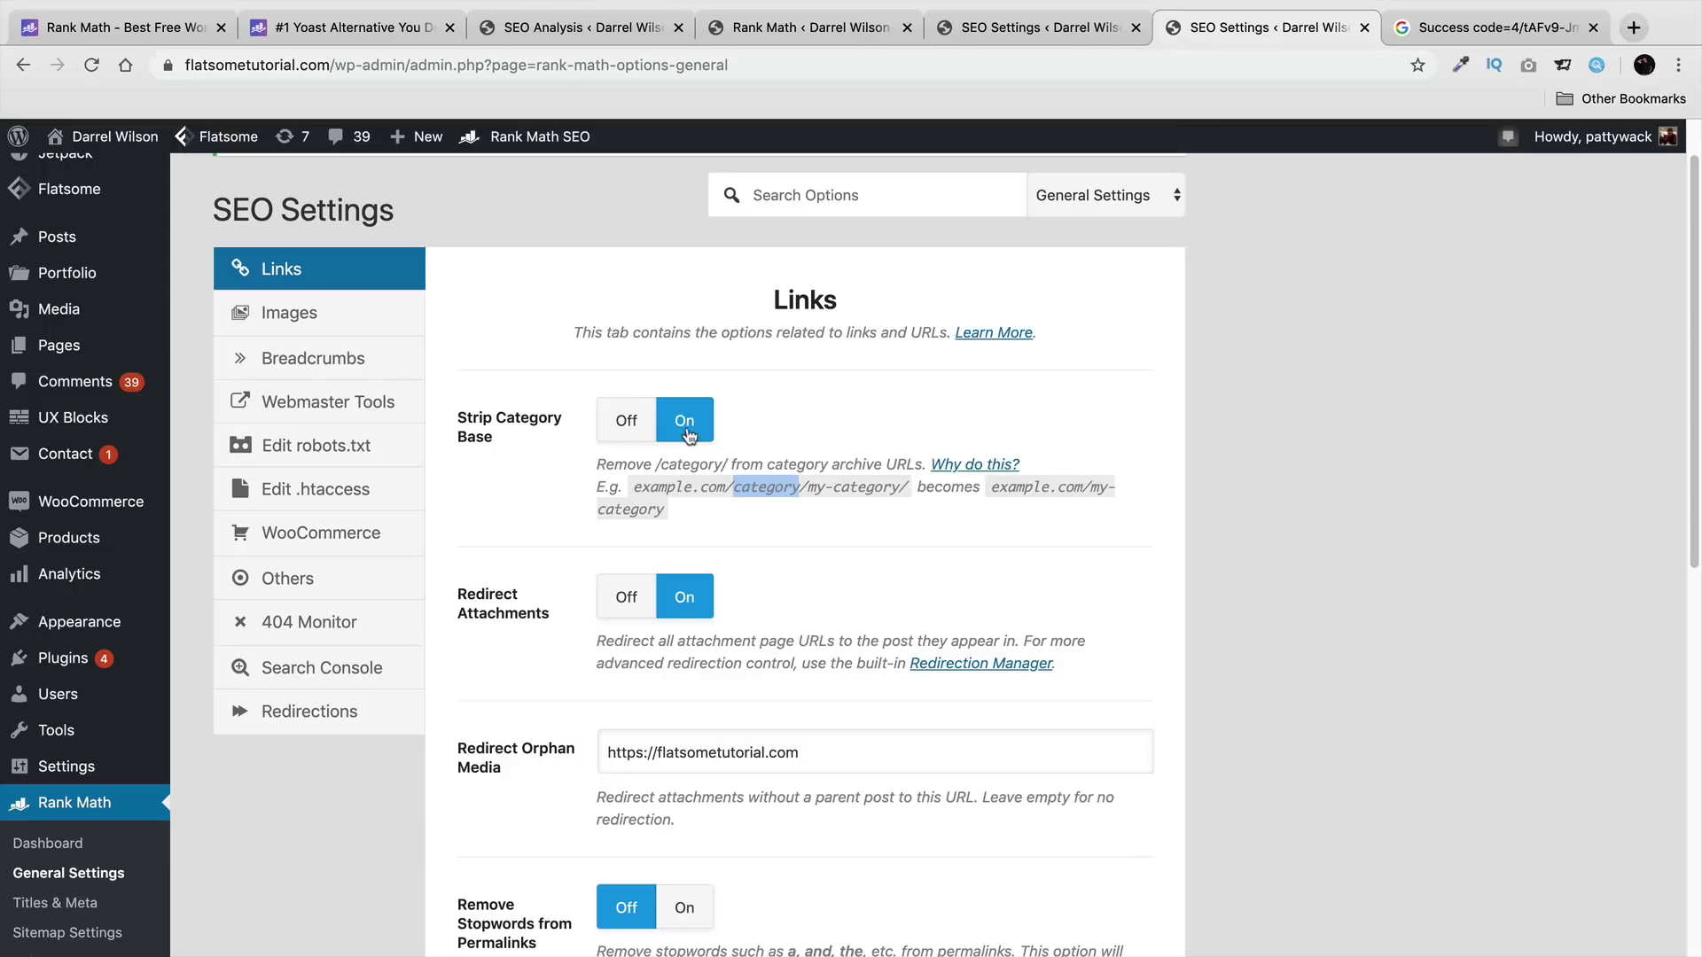
{"action": "left_click", "coordinate": [626, 429]}
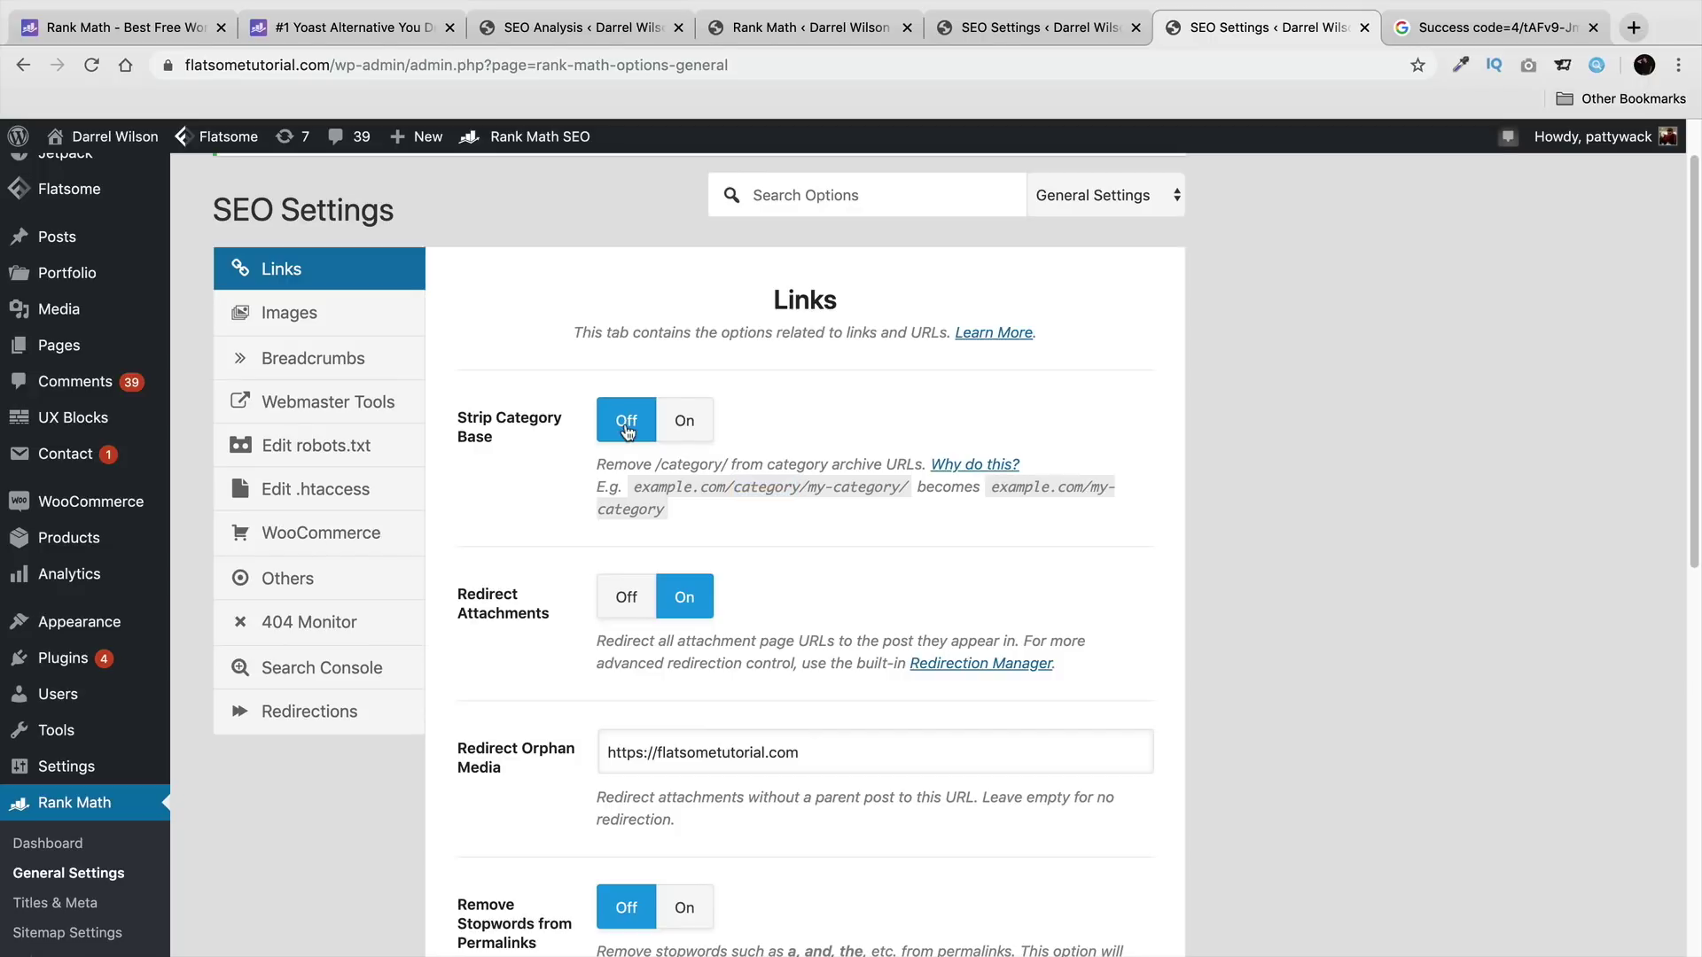
Step: Toggle Strip Category Base on and back to Off, and review the Redirect Attachments and Redirect Orphan Media options
{"action": "left_click", "coordinate": [705, 442]}
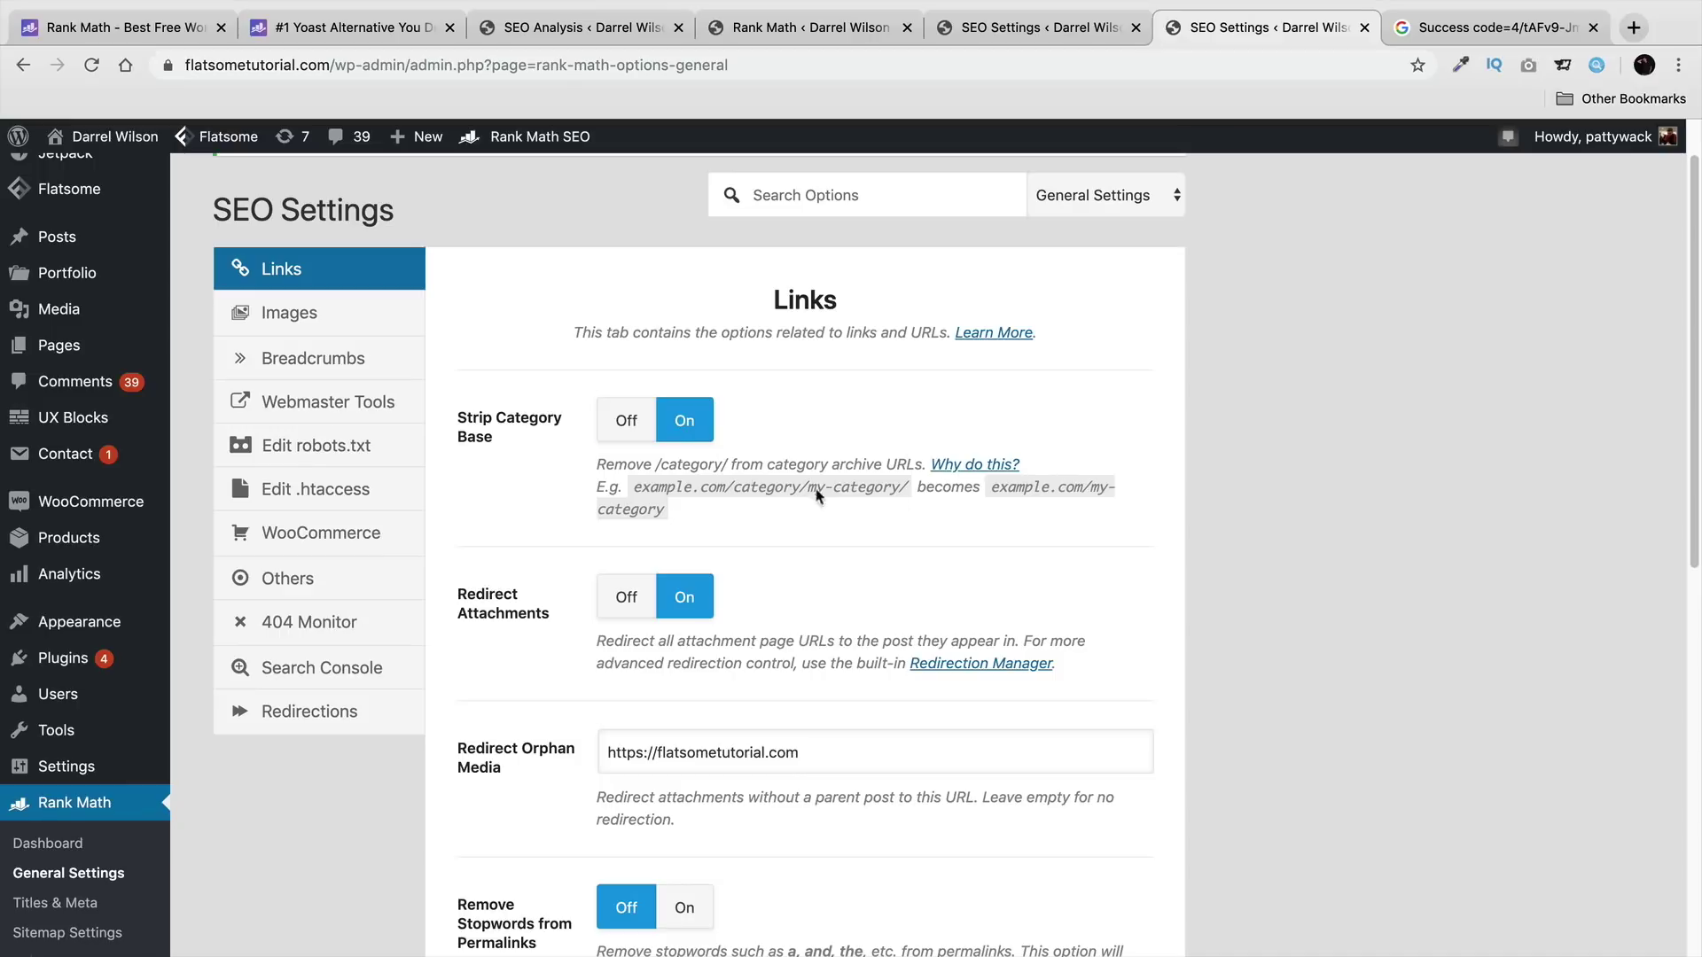
{"action": "left_click", "coordinate": [640, 434]}
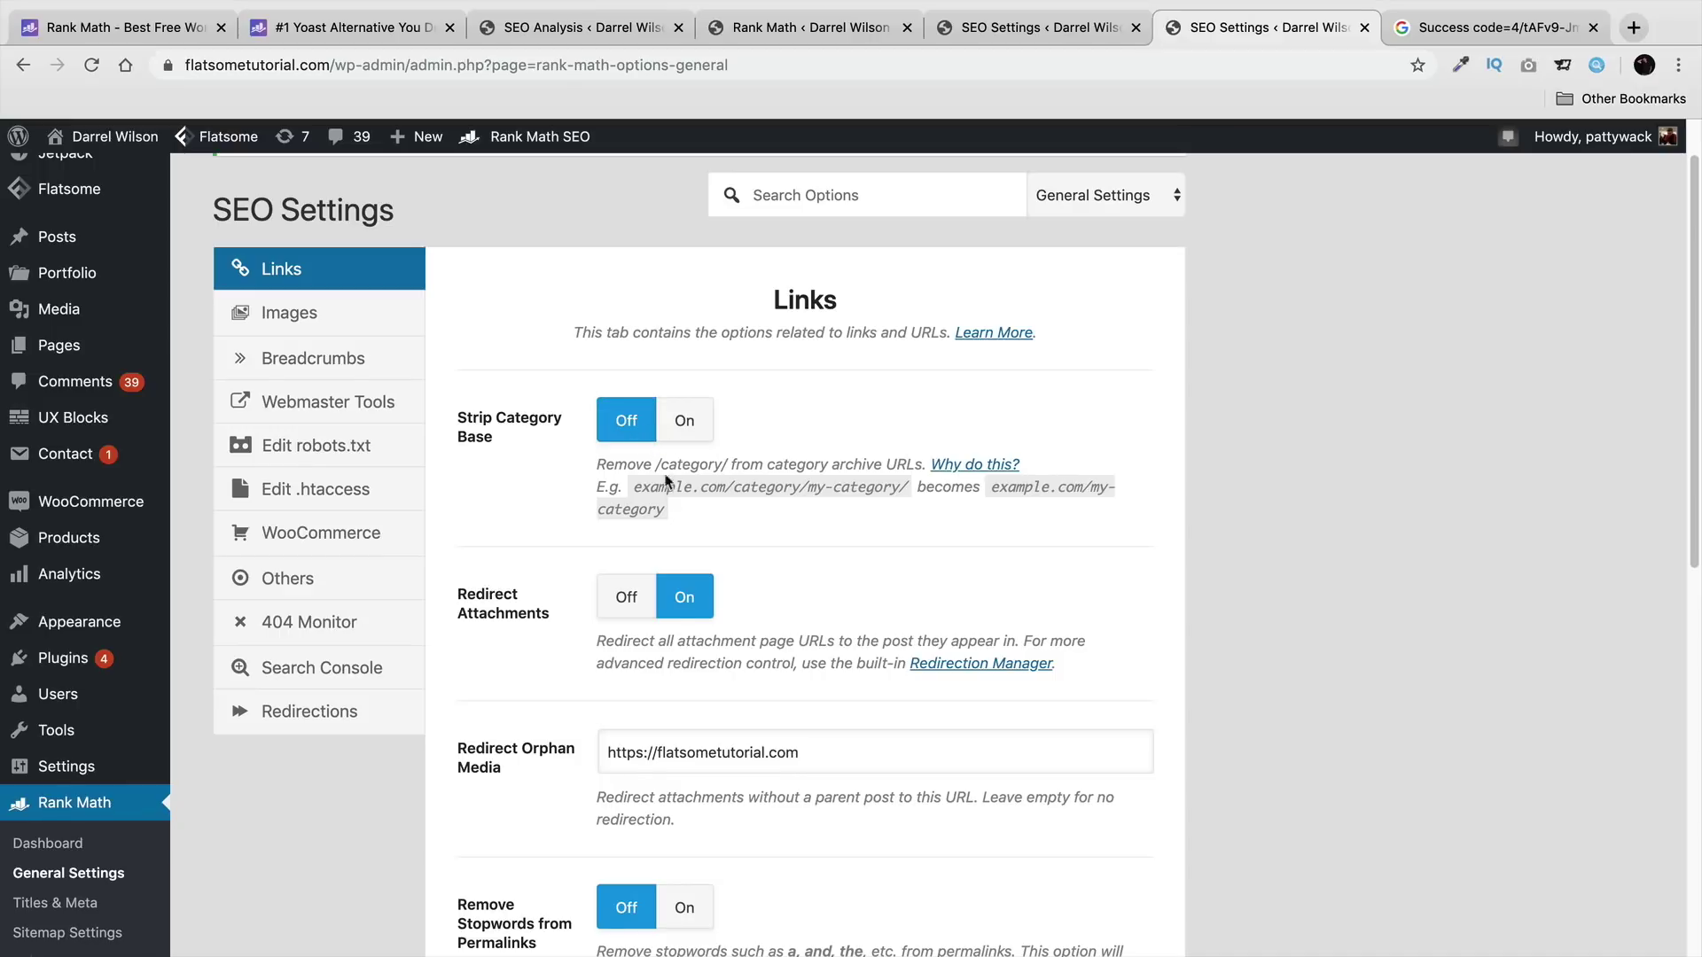
{"action": "scroll", "coordinate": [631, 470], "scroll_direction": "down", "scroll_amount": 3}
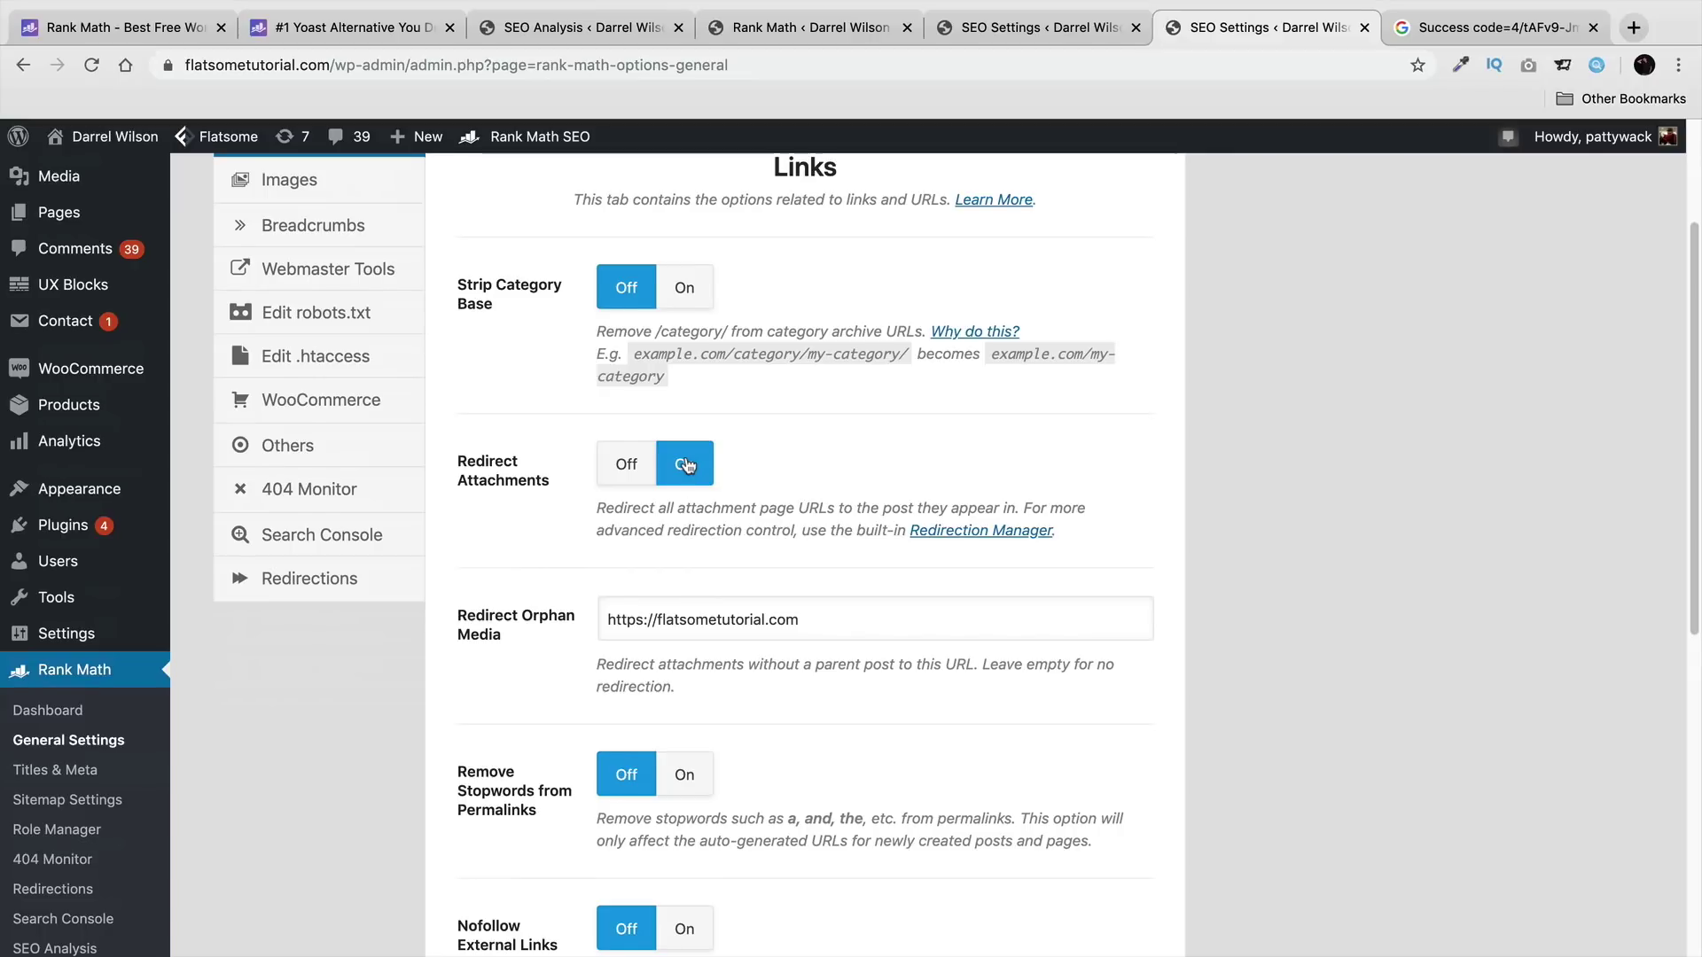
{"action": "scroll", "coordinate": [686, 464], "scroll_direction": "down", "scroll_amount": 2}
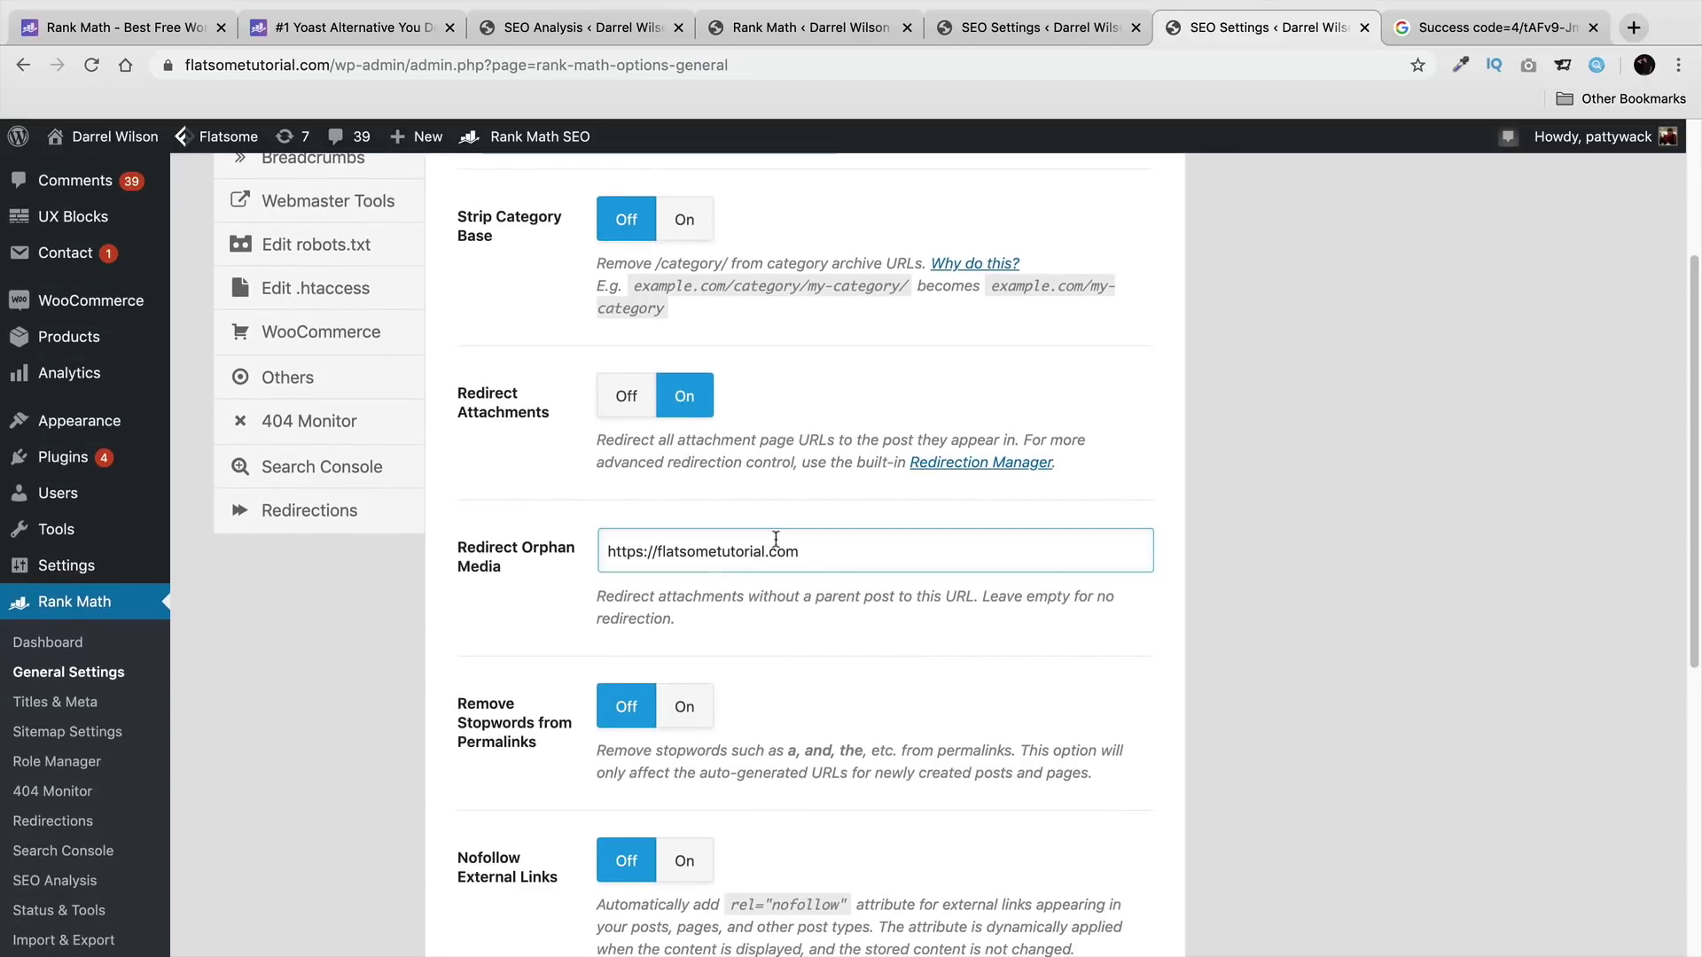
{"action": "scroll", "coordinate": [749, 531], "scroll_direction": "down", "scroll_amount": 1}
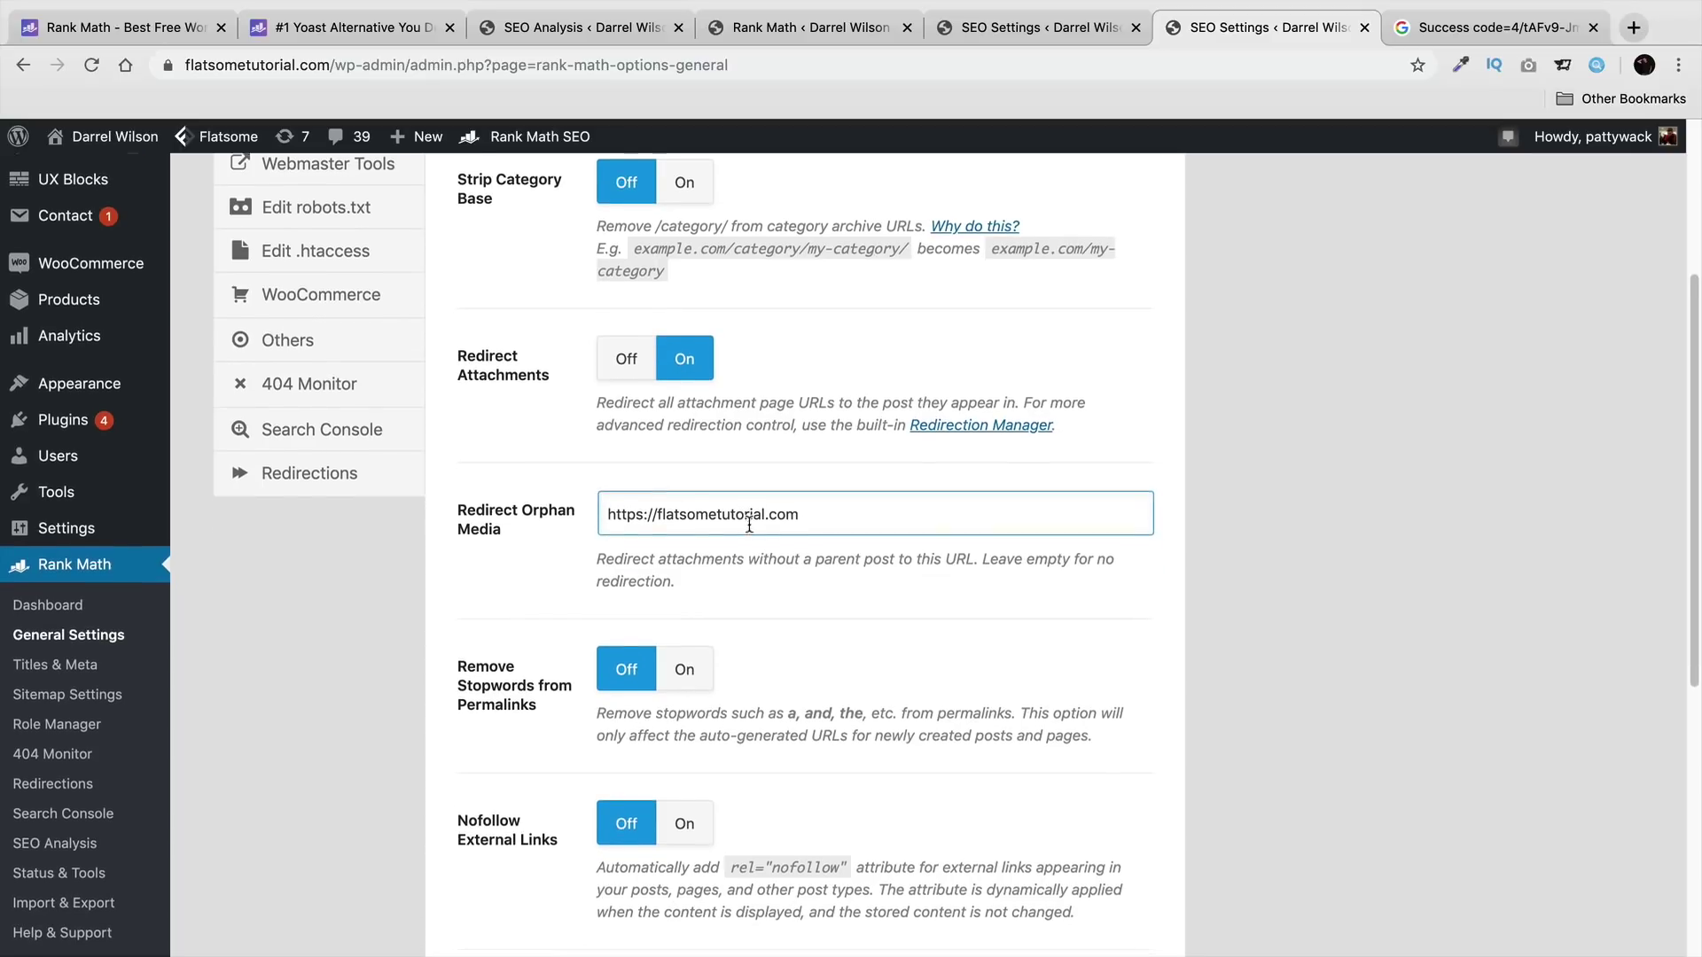
{"action": "scroll", "coordinate": [749, 524], "scroll_direction": "down", "scroll_amount": 3}
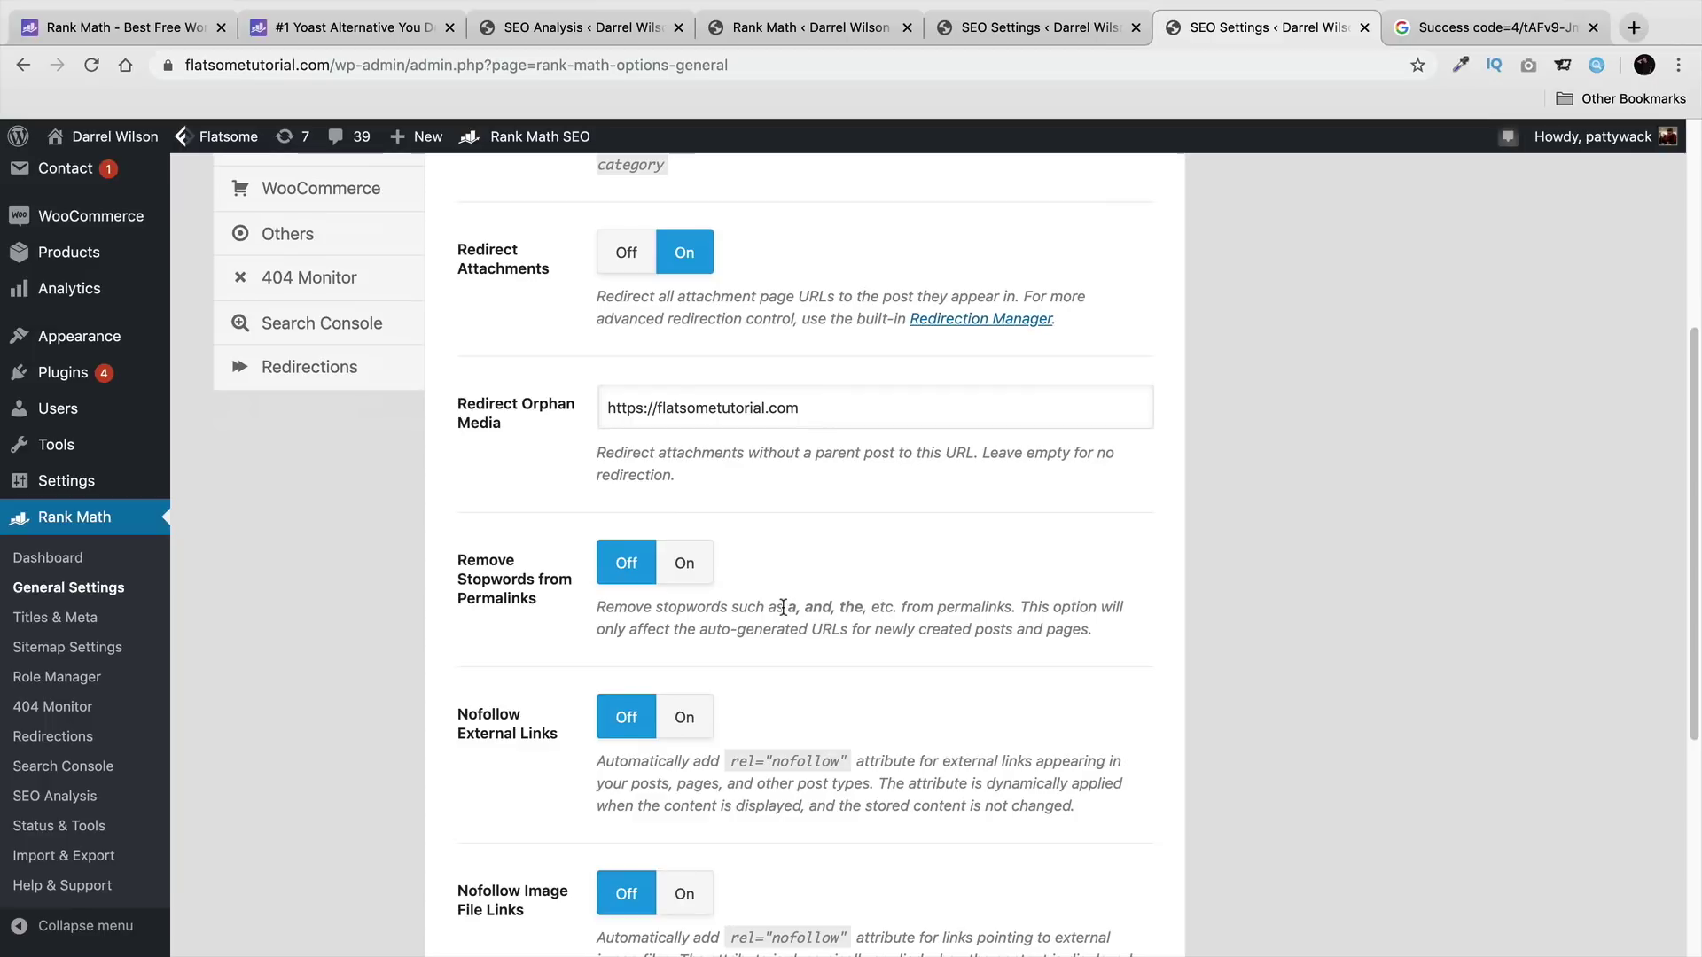
Step: Examine the stopword examples under Remove Stopwords from Permalinks and keep the option set to Off
{"action": "left_click_drag", "start_coordinate": [784, 610], "coordinate": [887, 611]}
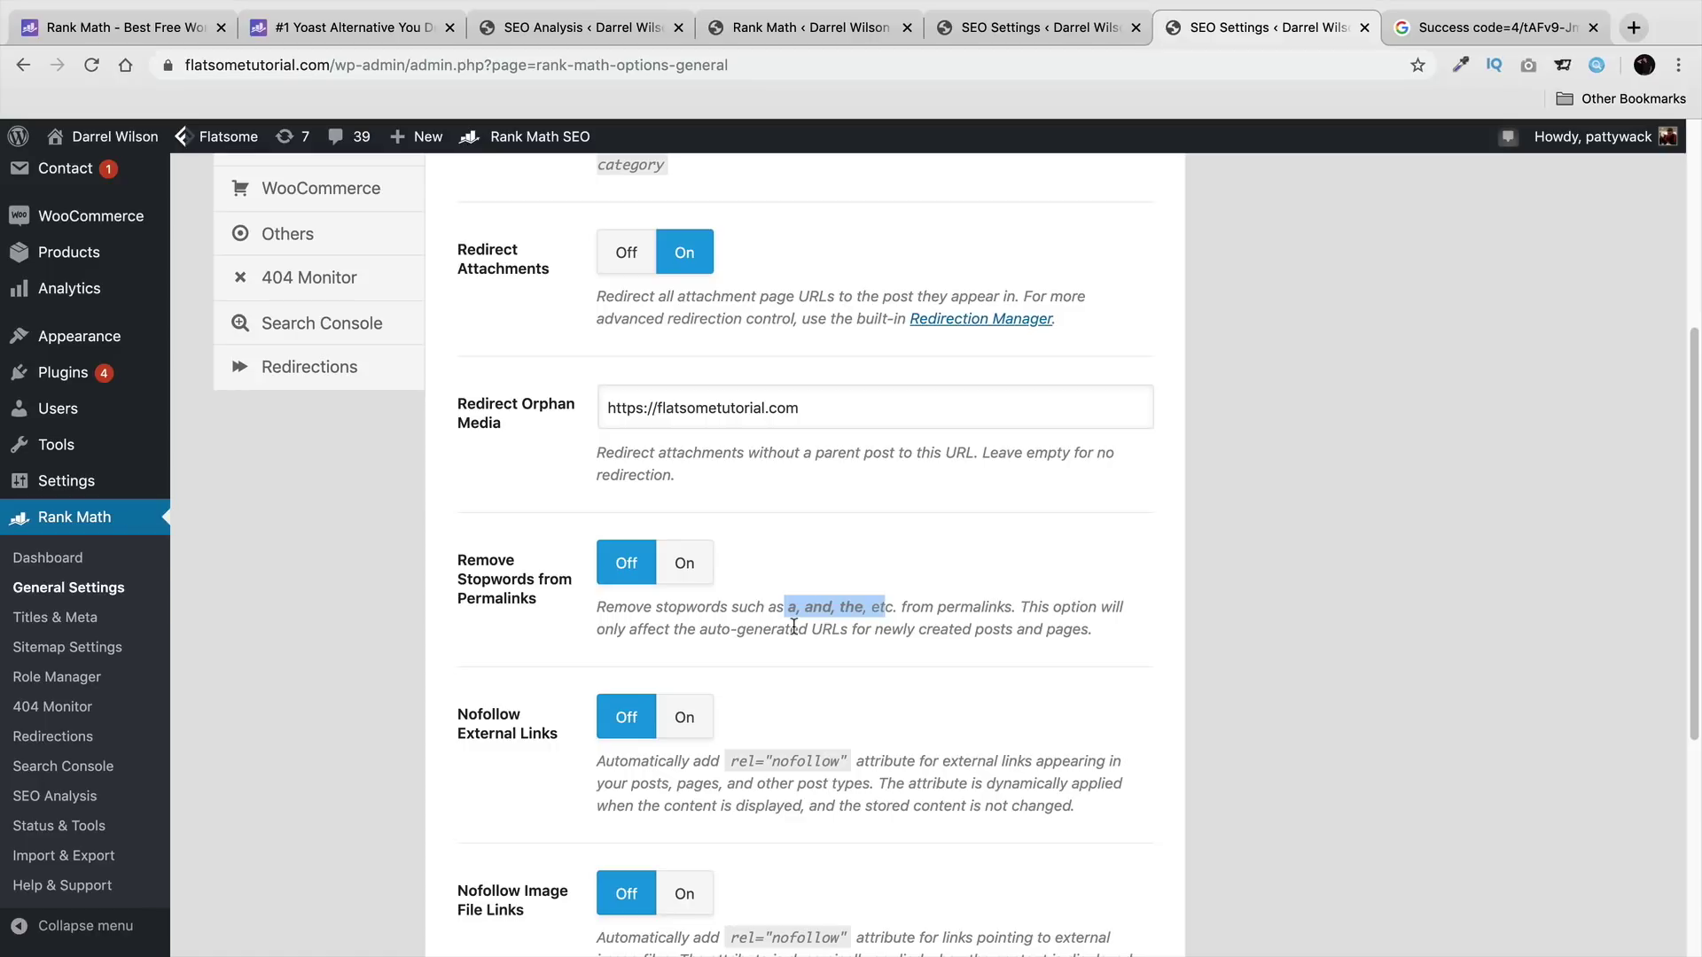
{"action": "left_click", "coordinate": [769, 645]}
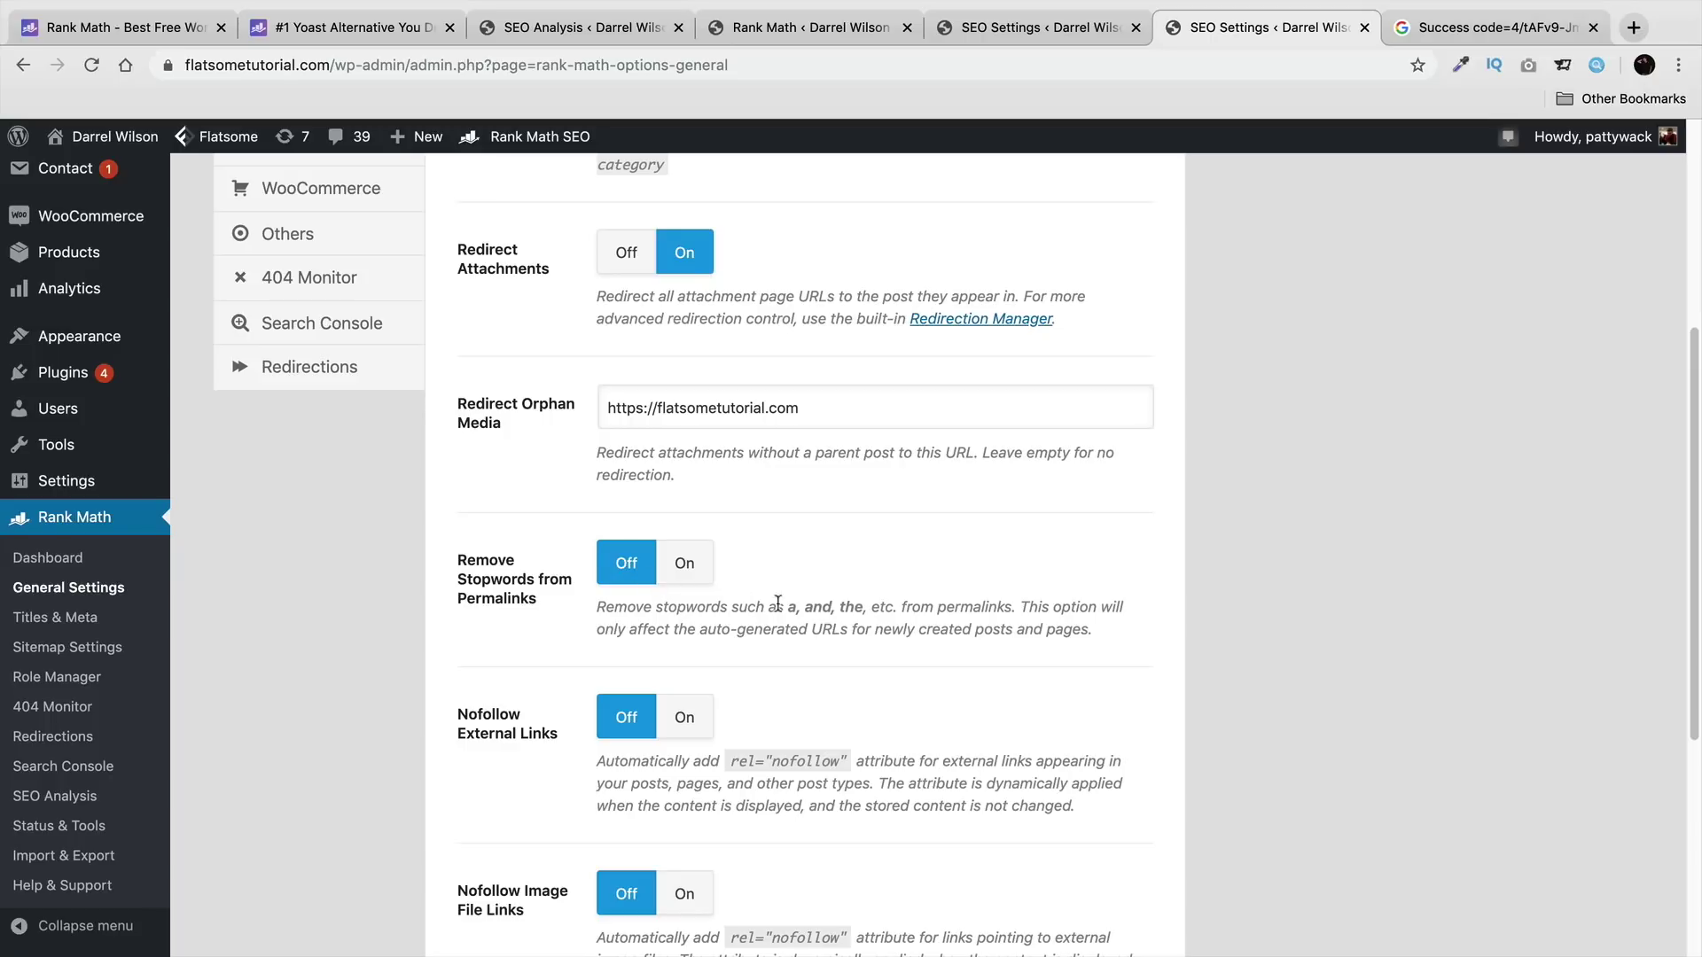
{"action": "double_click", "coordinate": [817, 608]}
{"action": "left_click", "coordinate": [627, 568]}
{"action": "scroll", "coordinate": [656, 596], "scroll_direction": "down", "scroll_amount": 2}
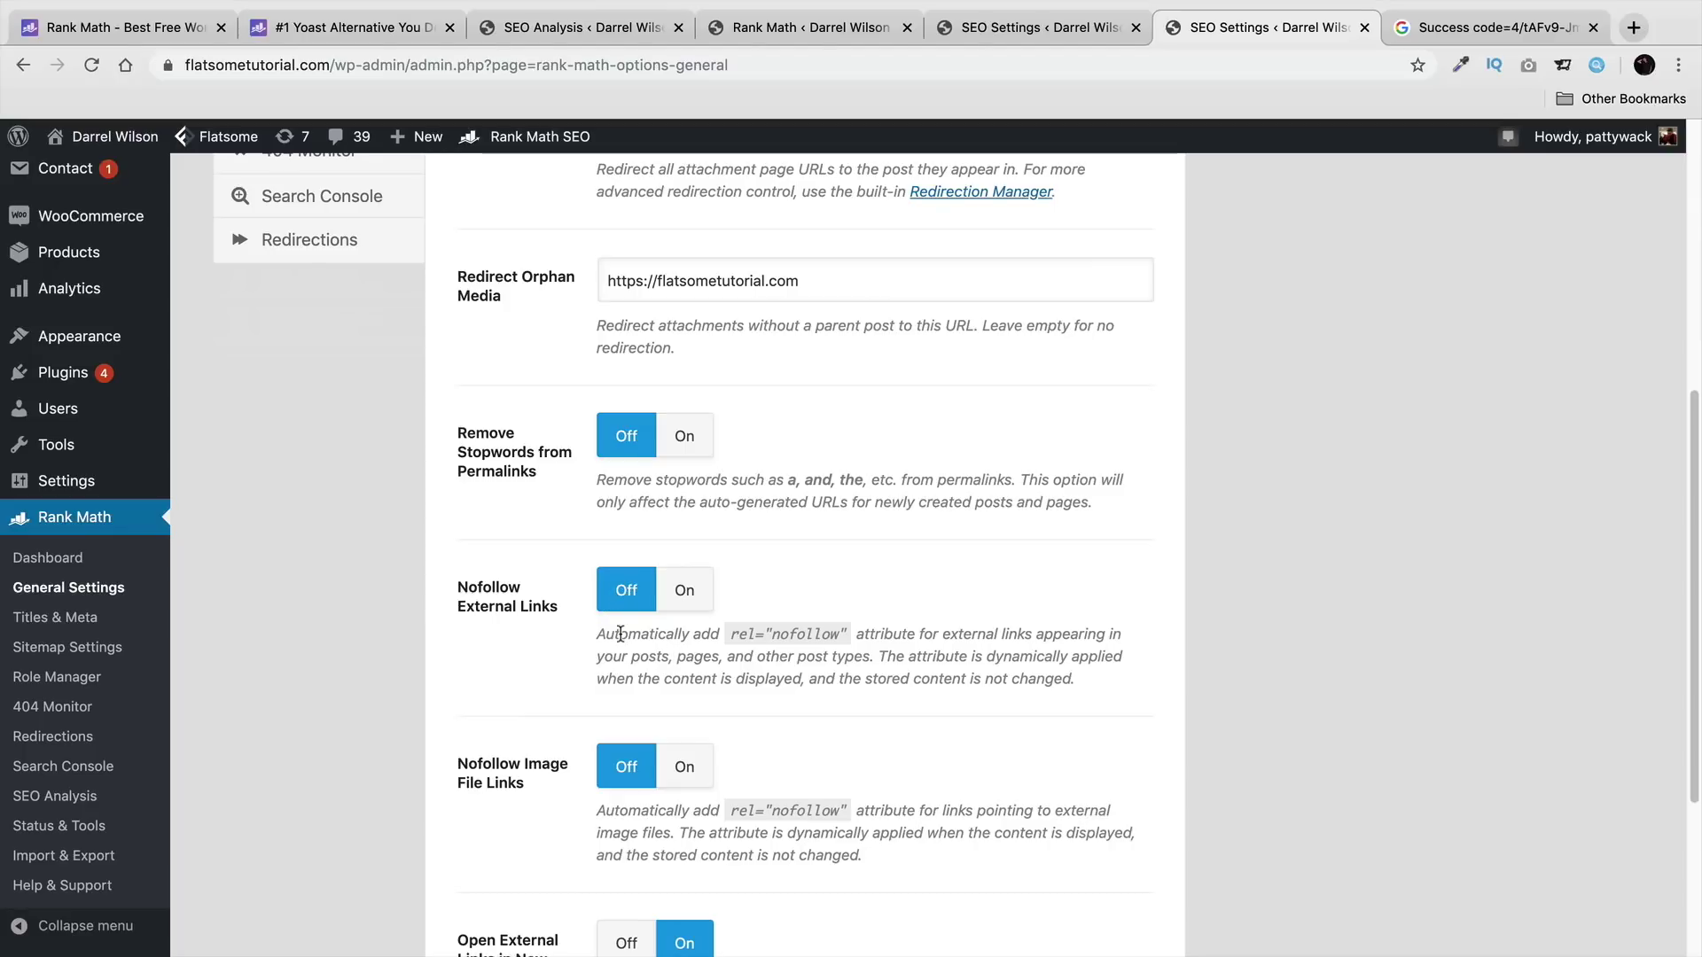
Step: Read the Nofollow External Links description, try the option On, and set it back to Off
{"action": "left_click_drag", "start_coordinate": [620, 633], "coordinate": [1096, 682]}
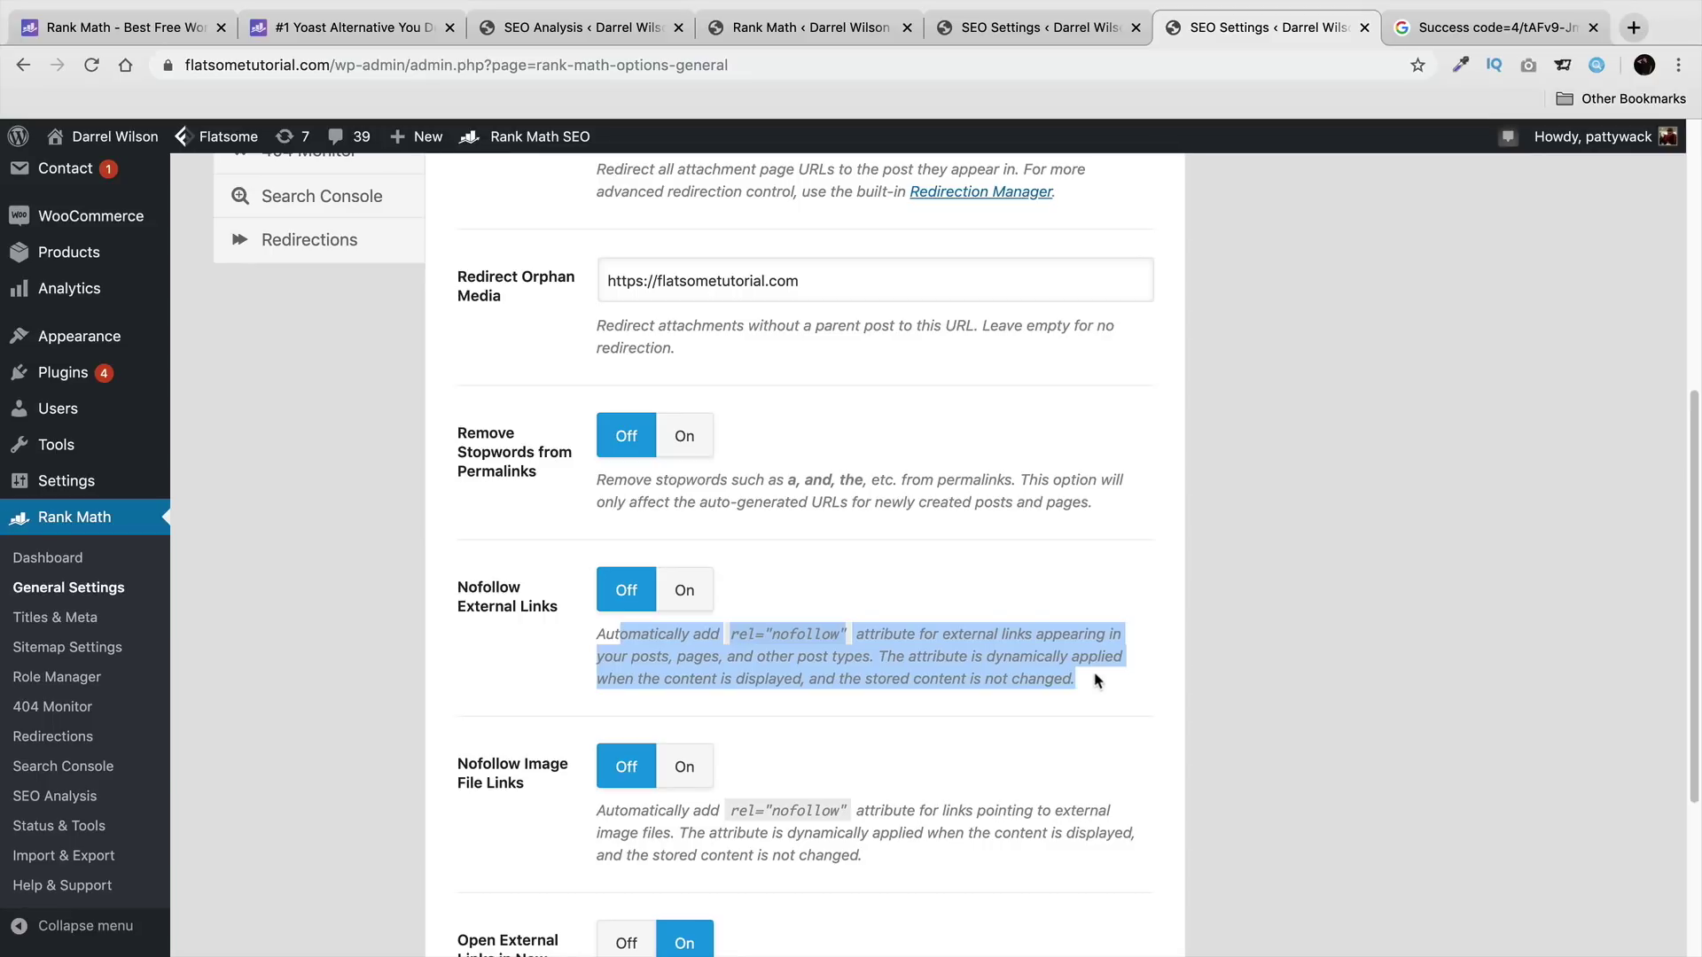
{"action": "left_click", "coordinate": [1096, 680]}
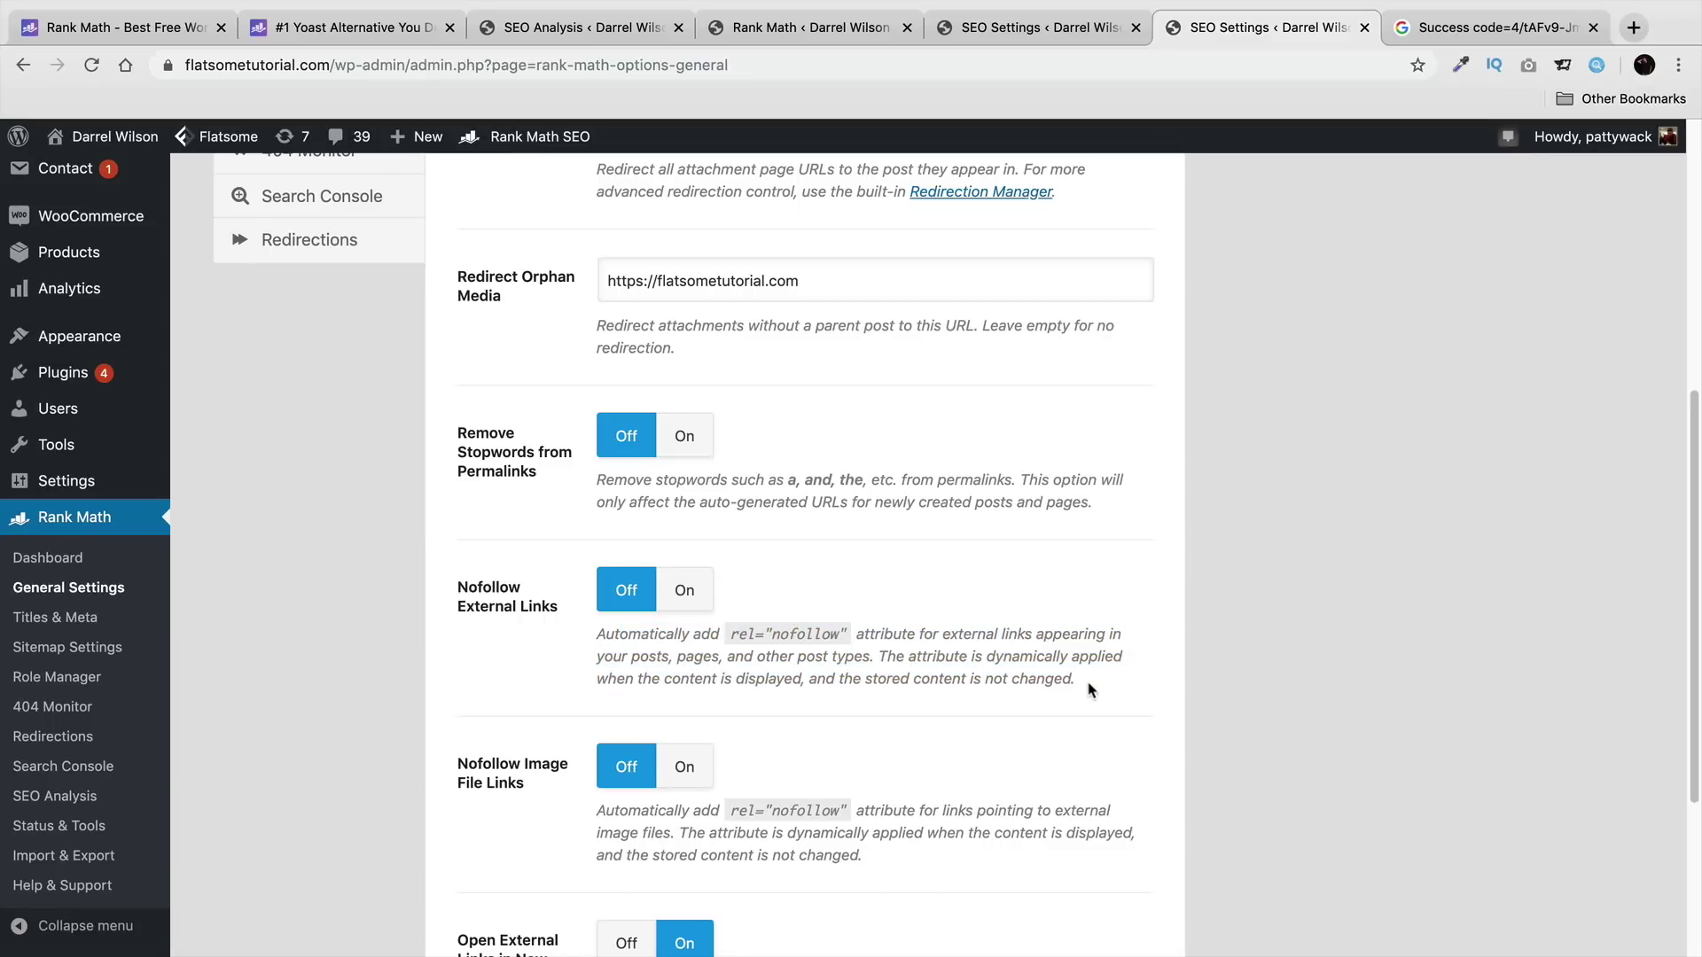
{"action": "scroll", "coordinate": [638, 590], "scroll_direction": "down", "scroll_amount": 1}
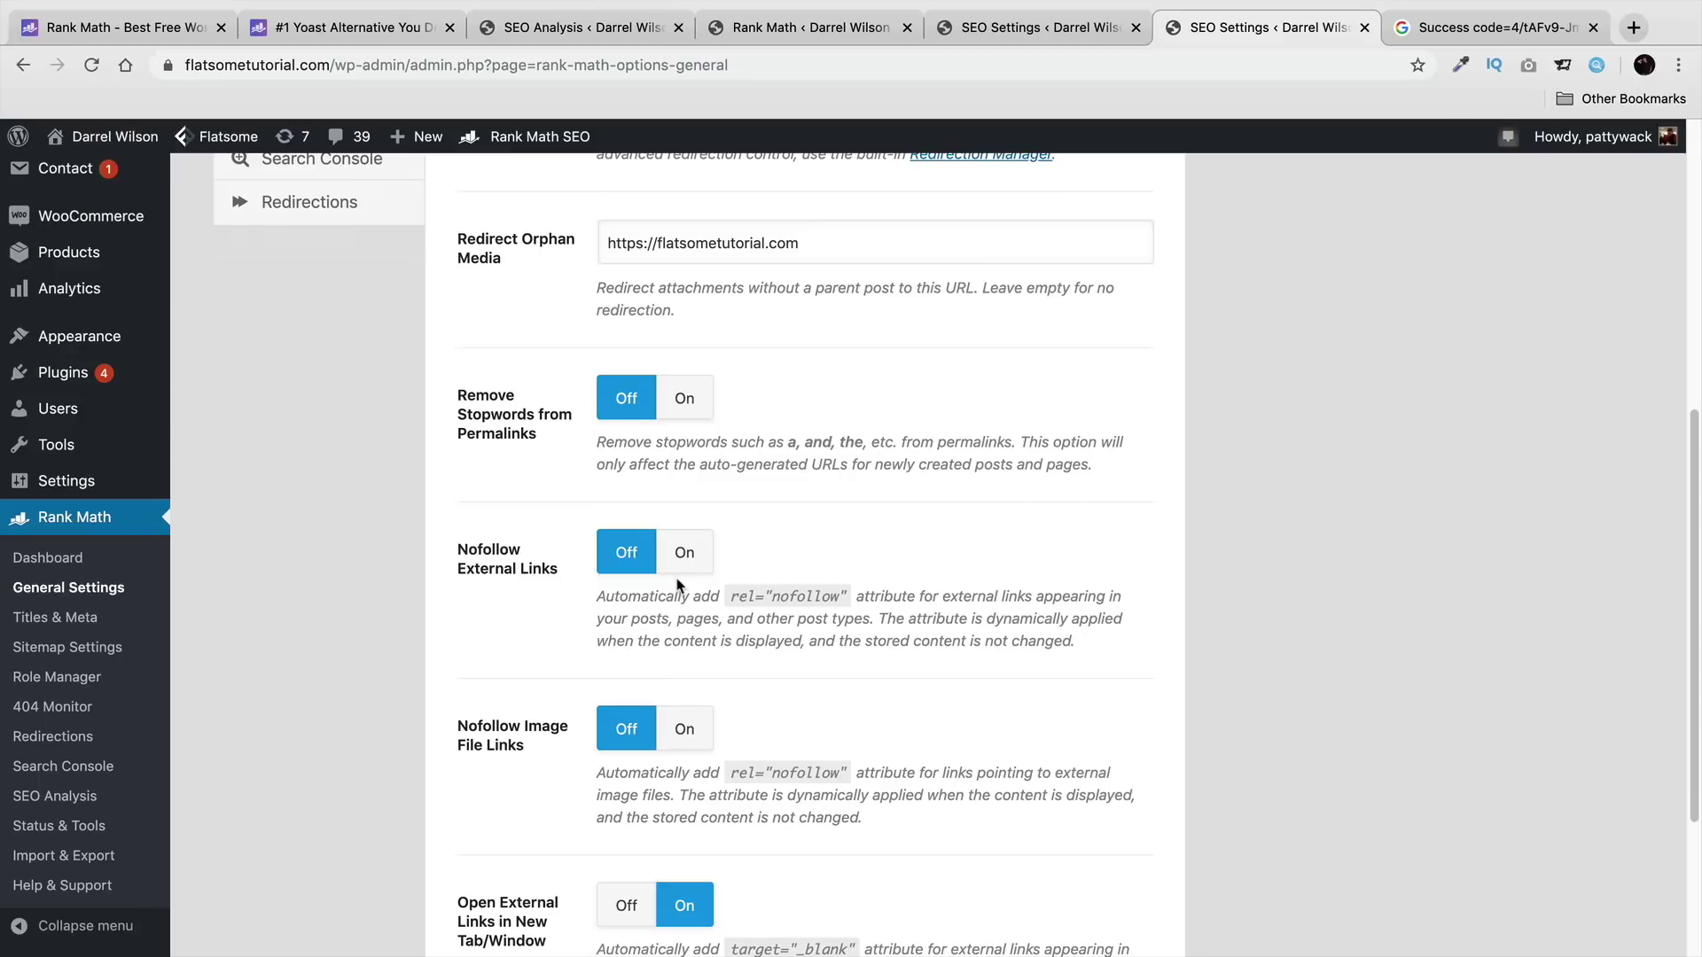
{"action": "left_click", "coordinate": [704, 551]}
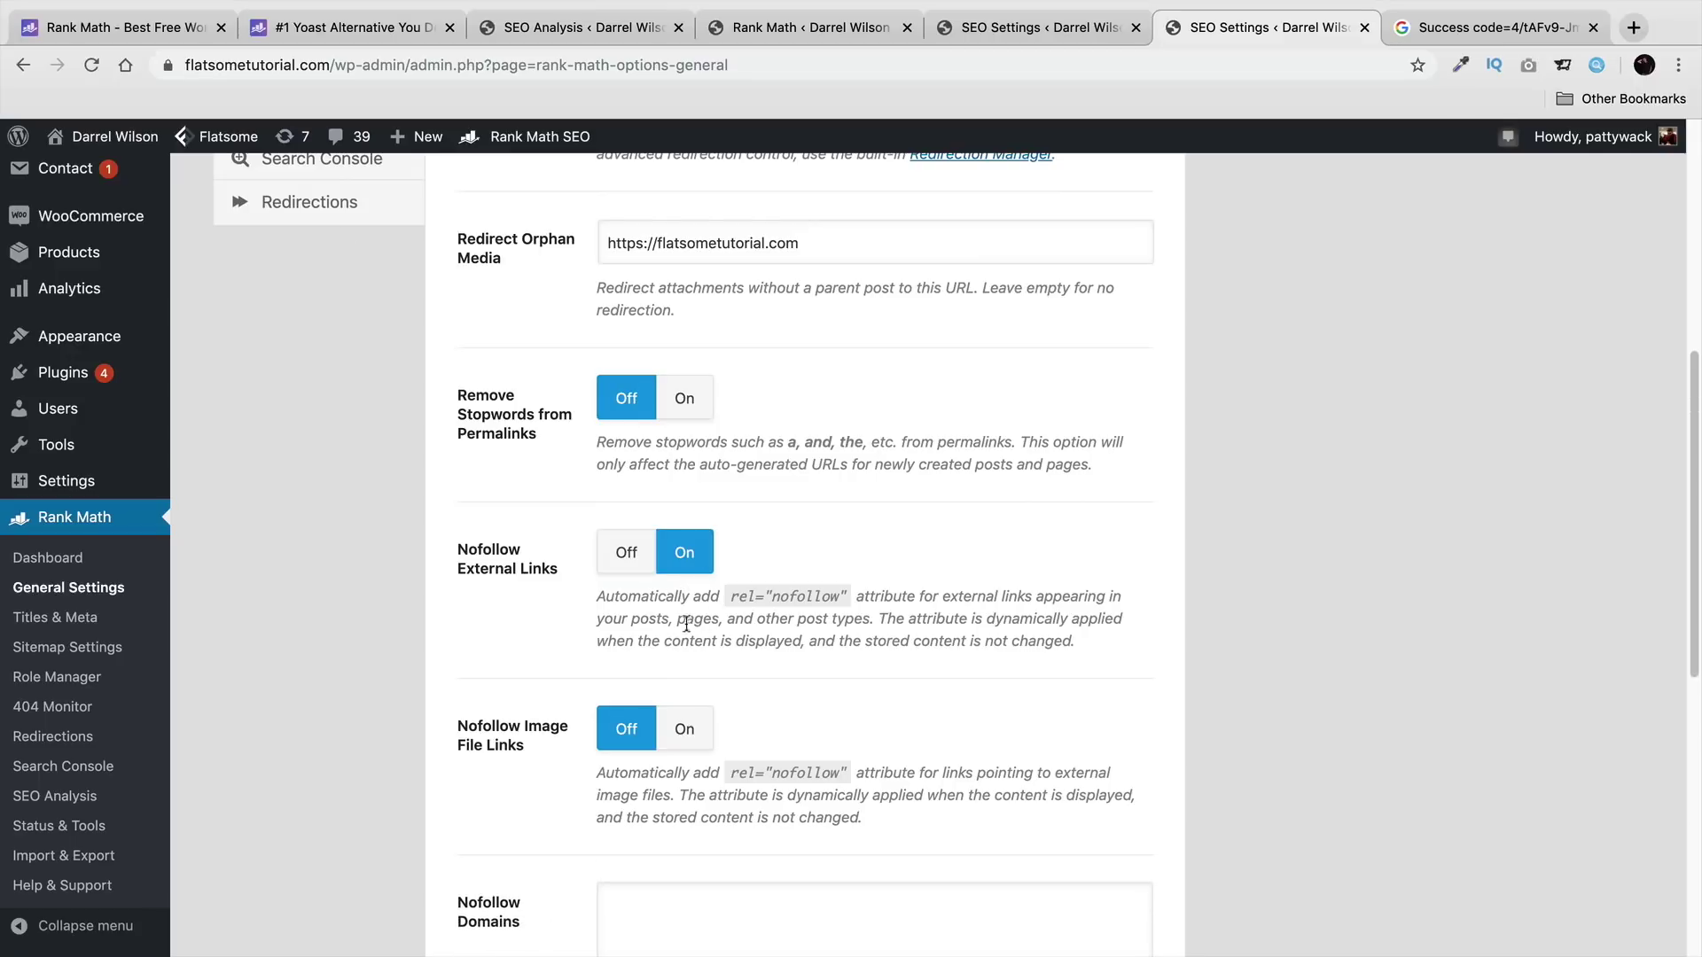
{"action": "left_click", "coordinate": [638, 574]}
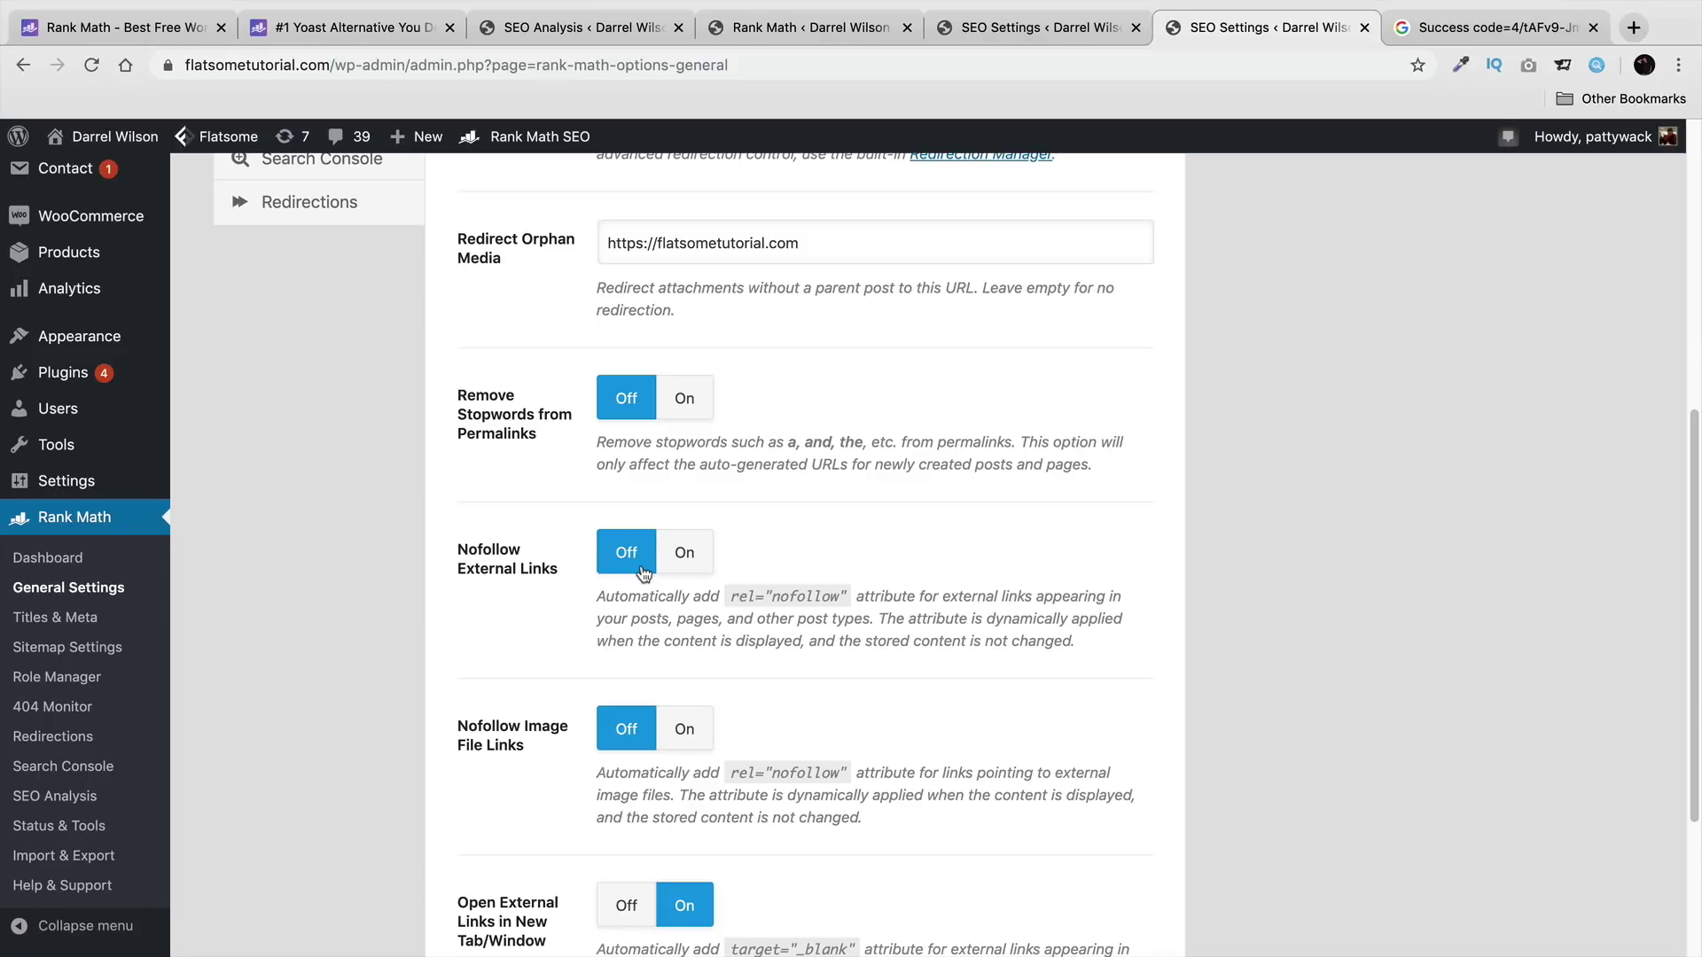
Step: Review the Nofollow Image File Links and Open External Links in New Tab/Window options
{"action": "scroll", "coordinate": [643, 572], "scroll_direction": "down", "scroll_amount": 4}
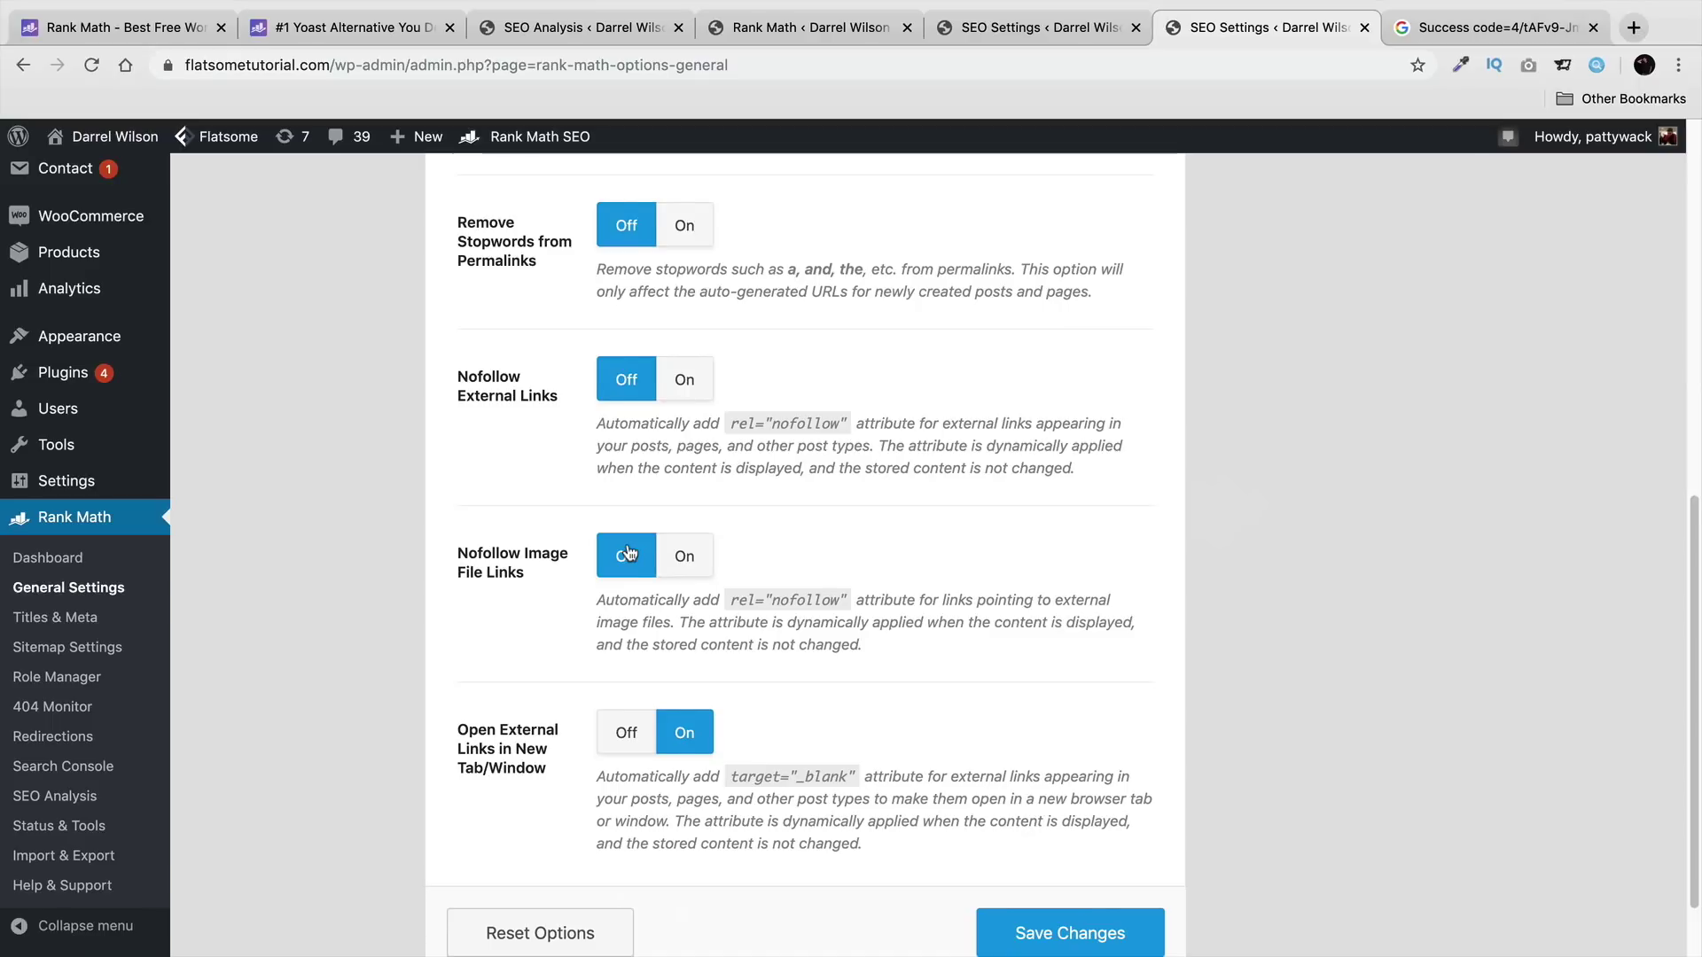
{"action": "scroll", "coordinate": [628, 552], "scroll_direction": "down", "scroll_amount": 1}
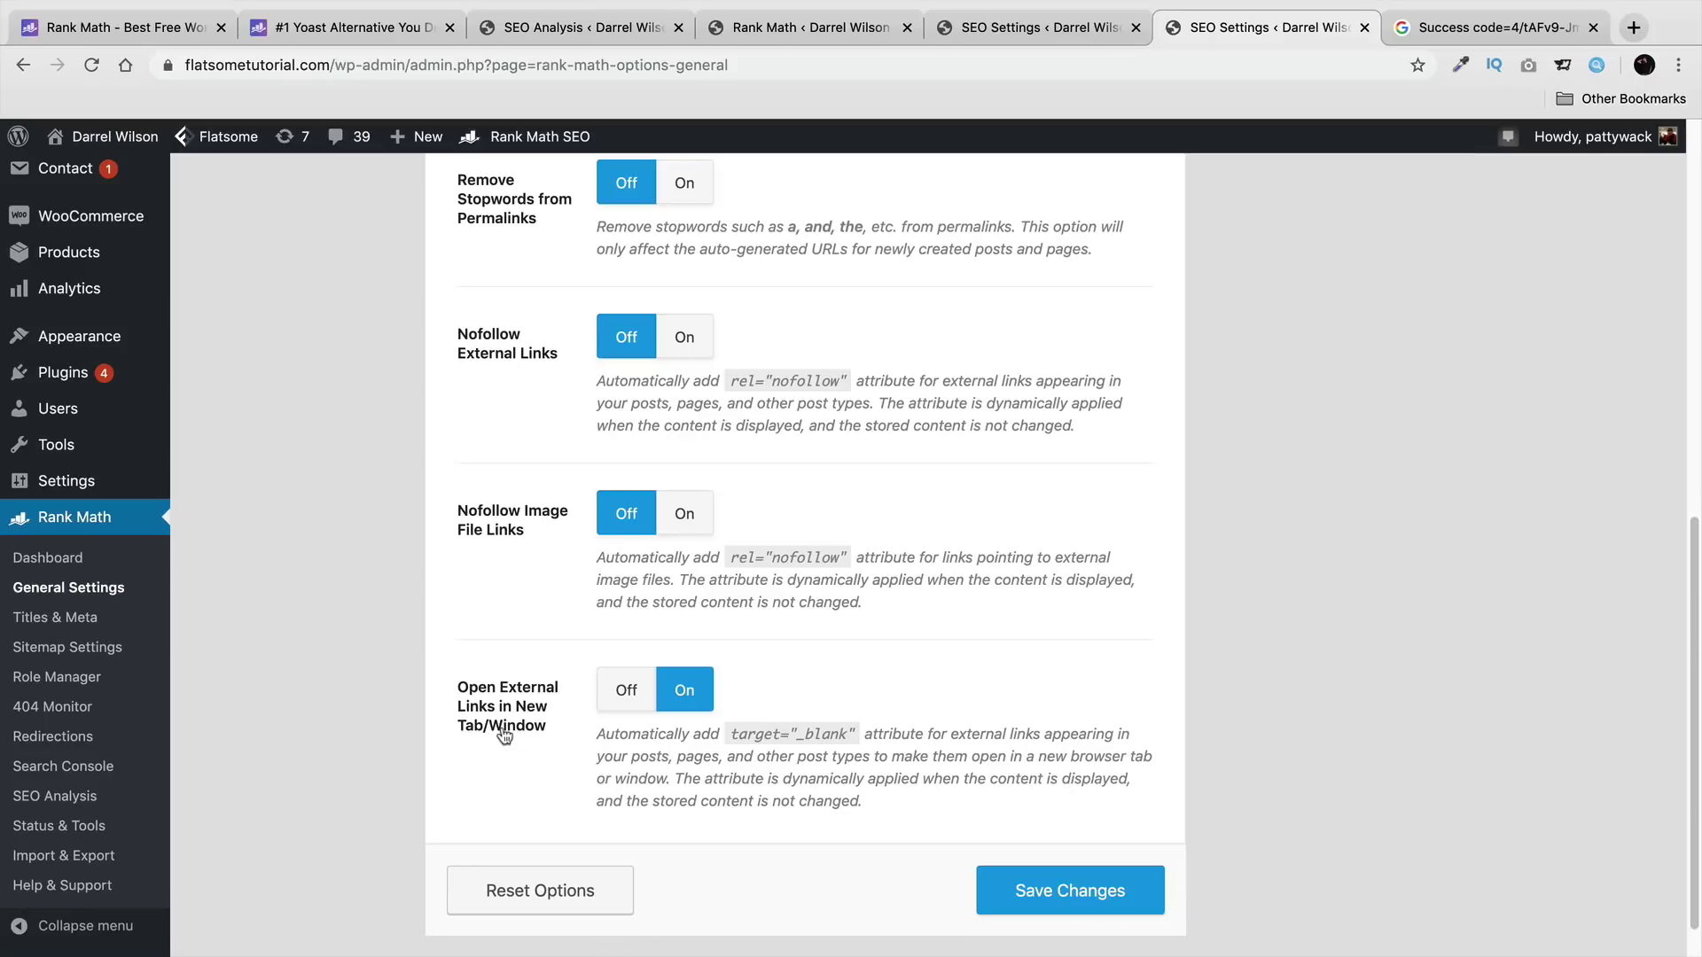
{"action": "scroll", "coordinate": [705, 722], "scroll_direction": "down", "scroll_amount": 1}
{"action": "scroll", "coordinate": [704, 722], "scroll_direction": "down", "scroll_amount": 1}
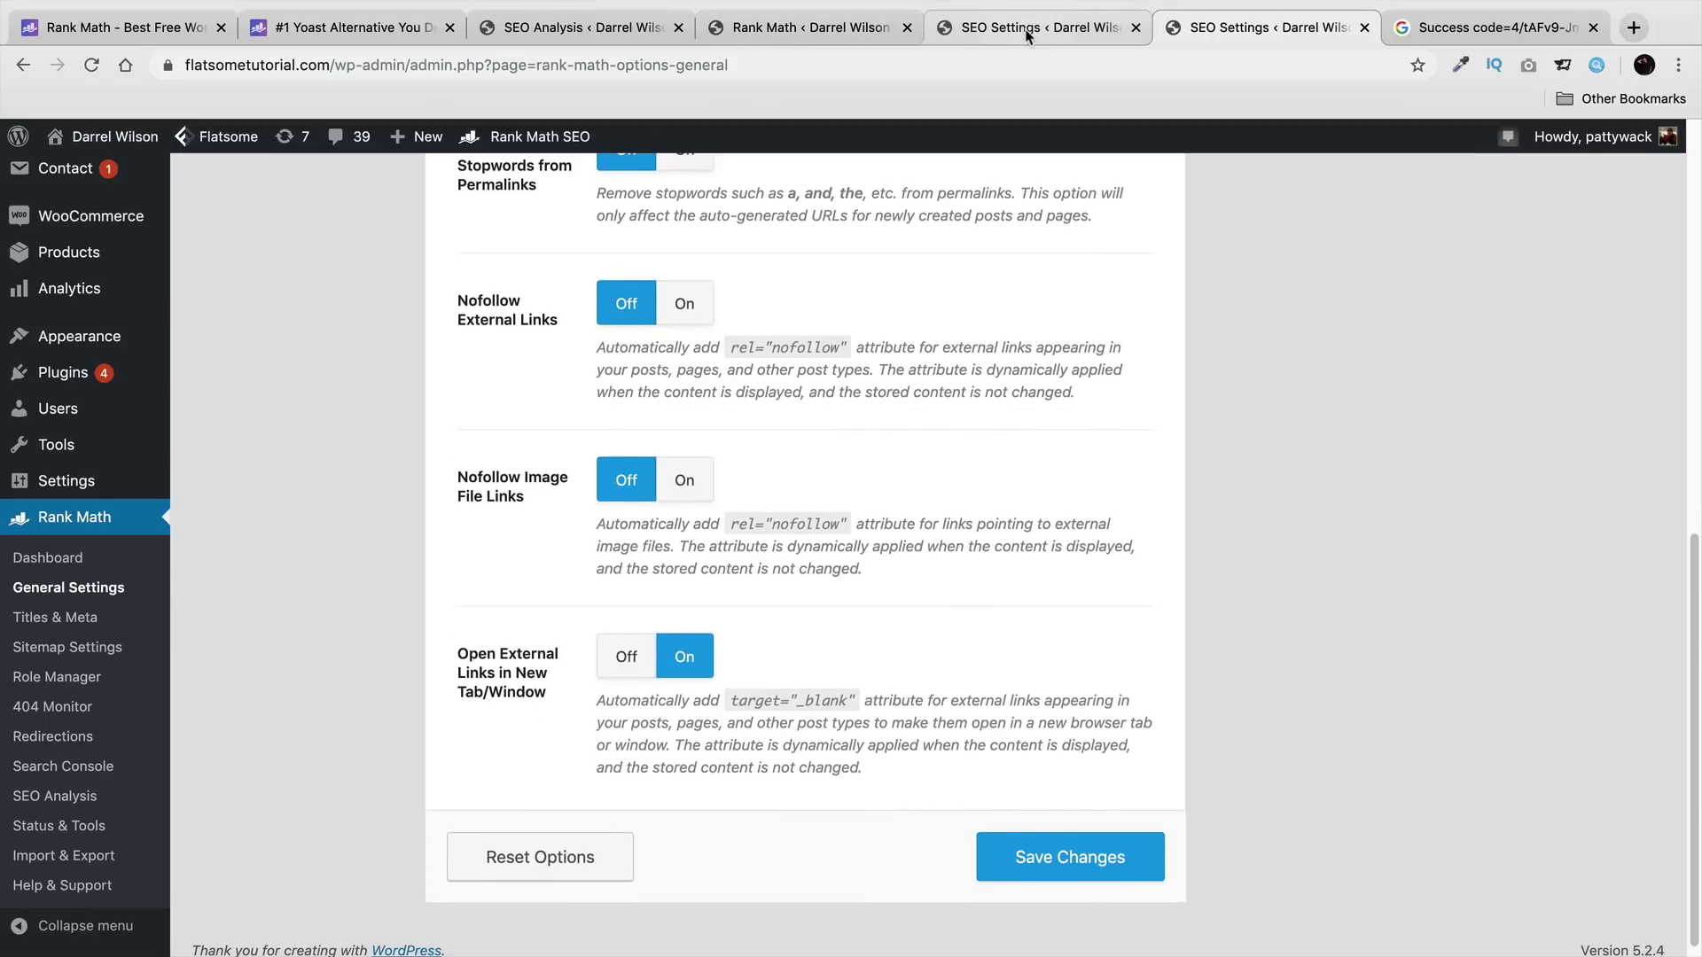
Step: Open the site's Pages list from the SEO Analysis tab and view the About Us page at its Our Mission section
{"action": "left_click", "coordinate": [612, 36]}
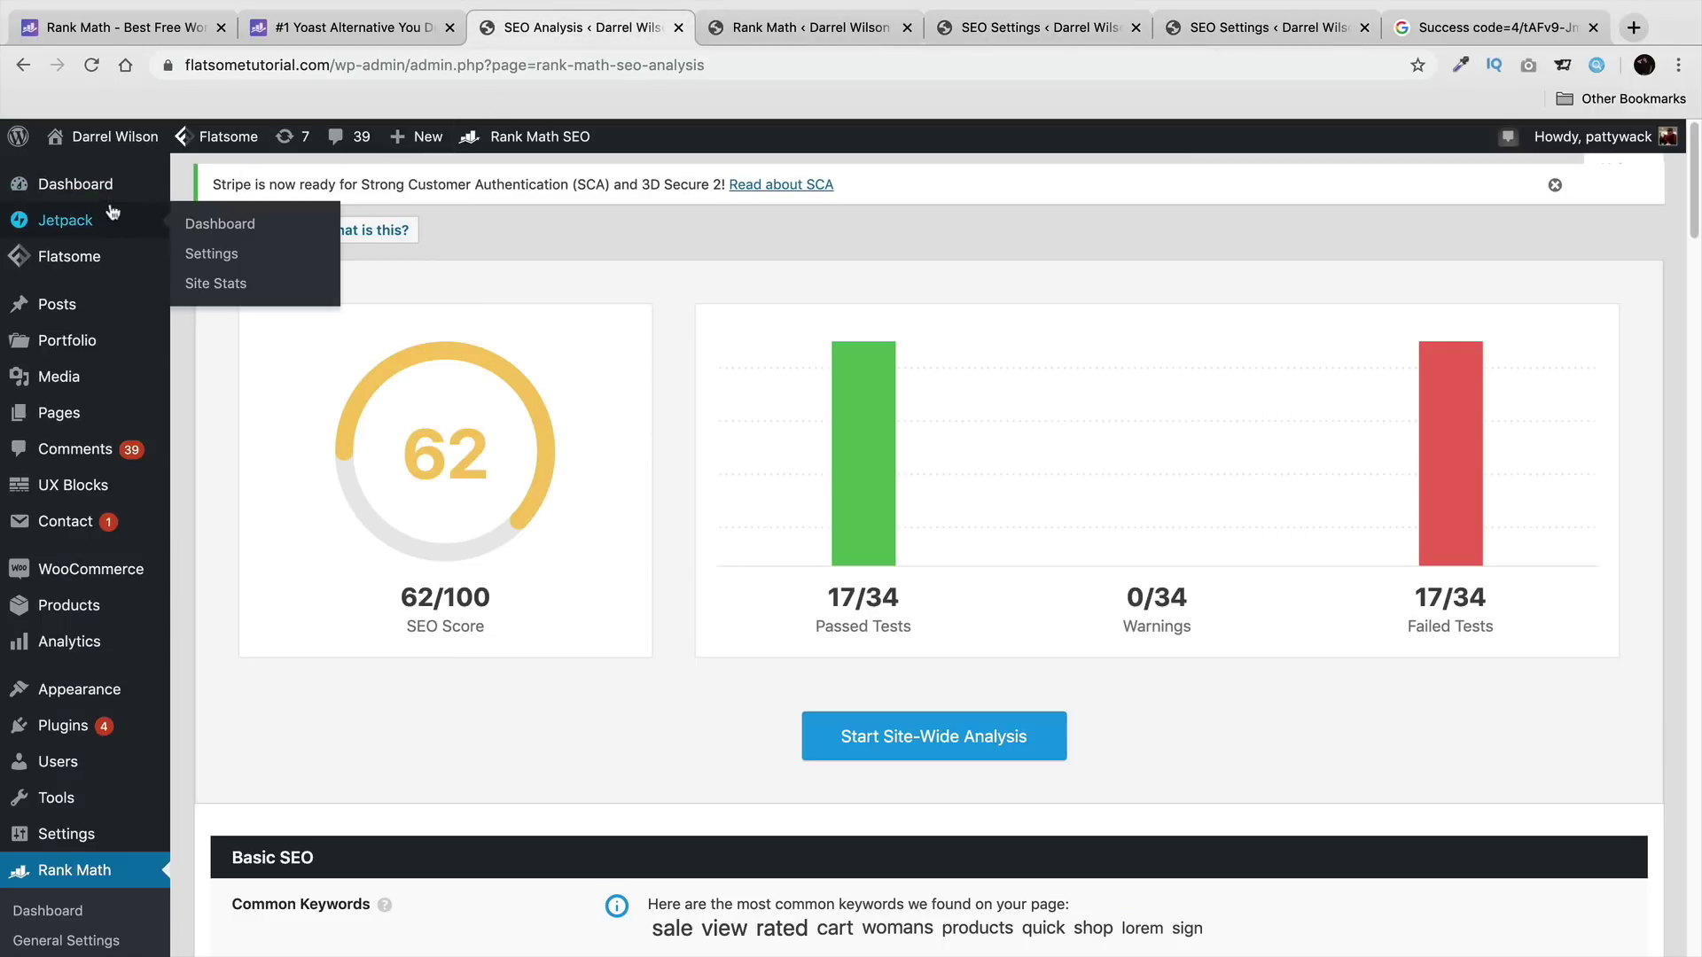
{"action": "mouse_move", "coordinate": [217, 138]}
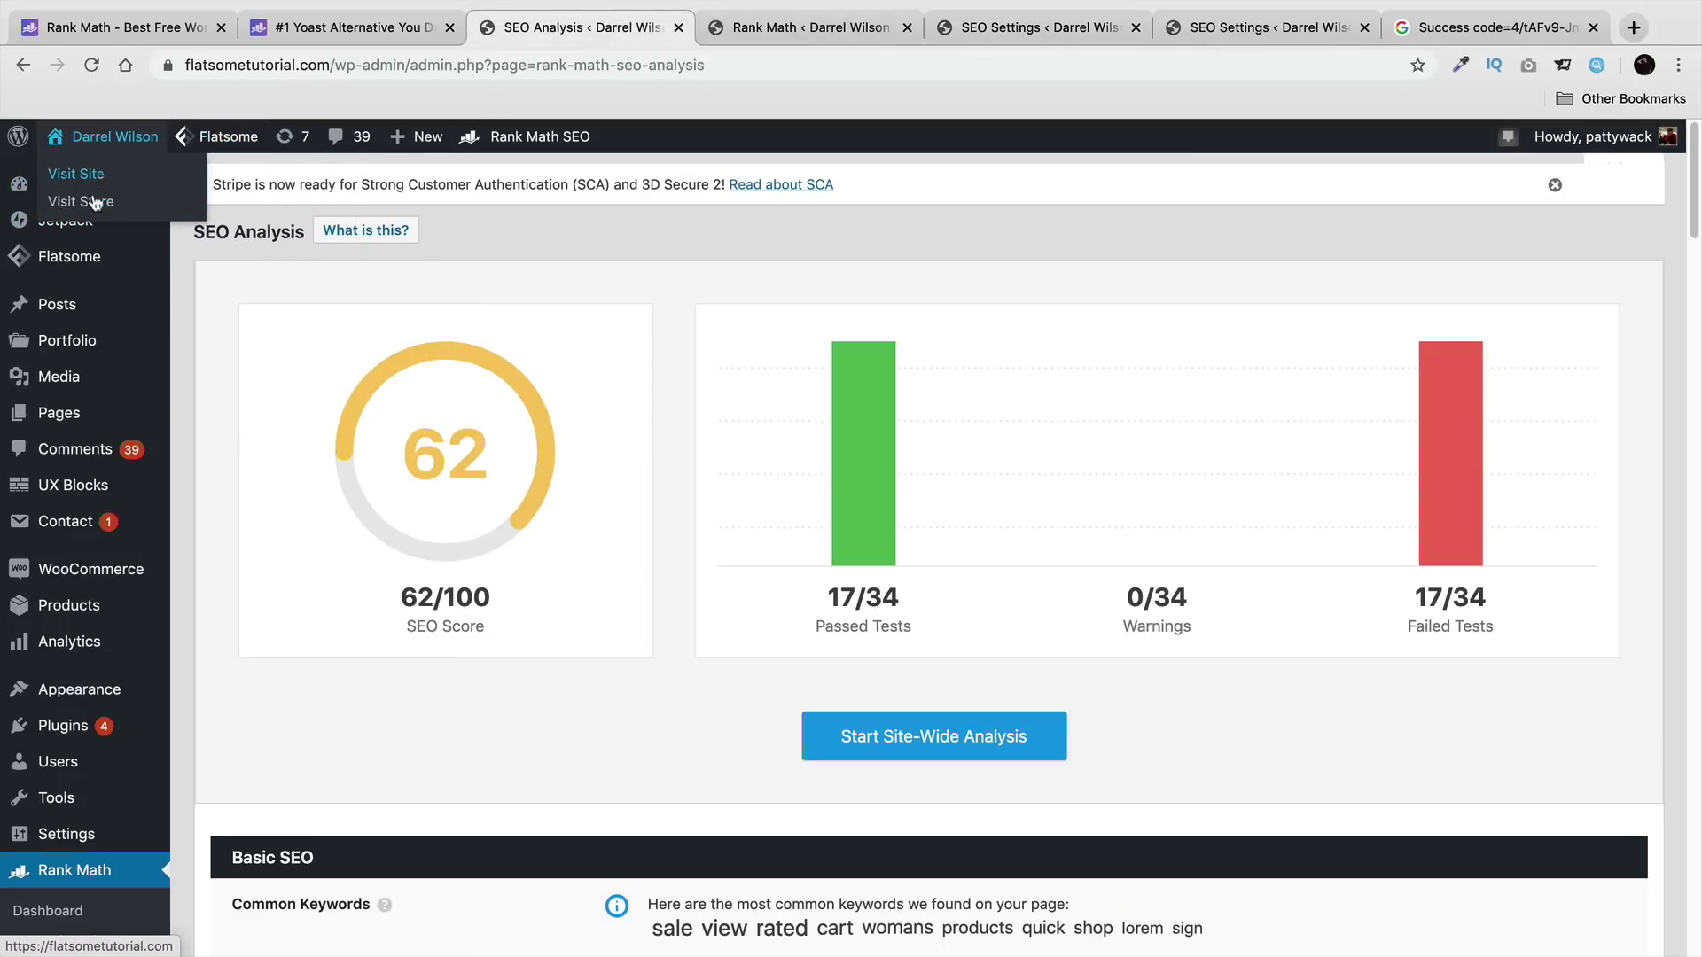
{"action": "left_click", "coordinate": [216, 417]}
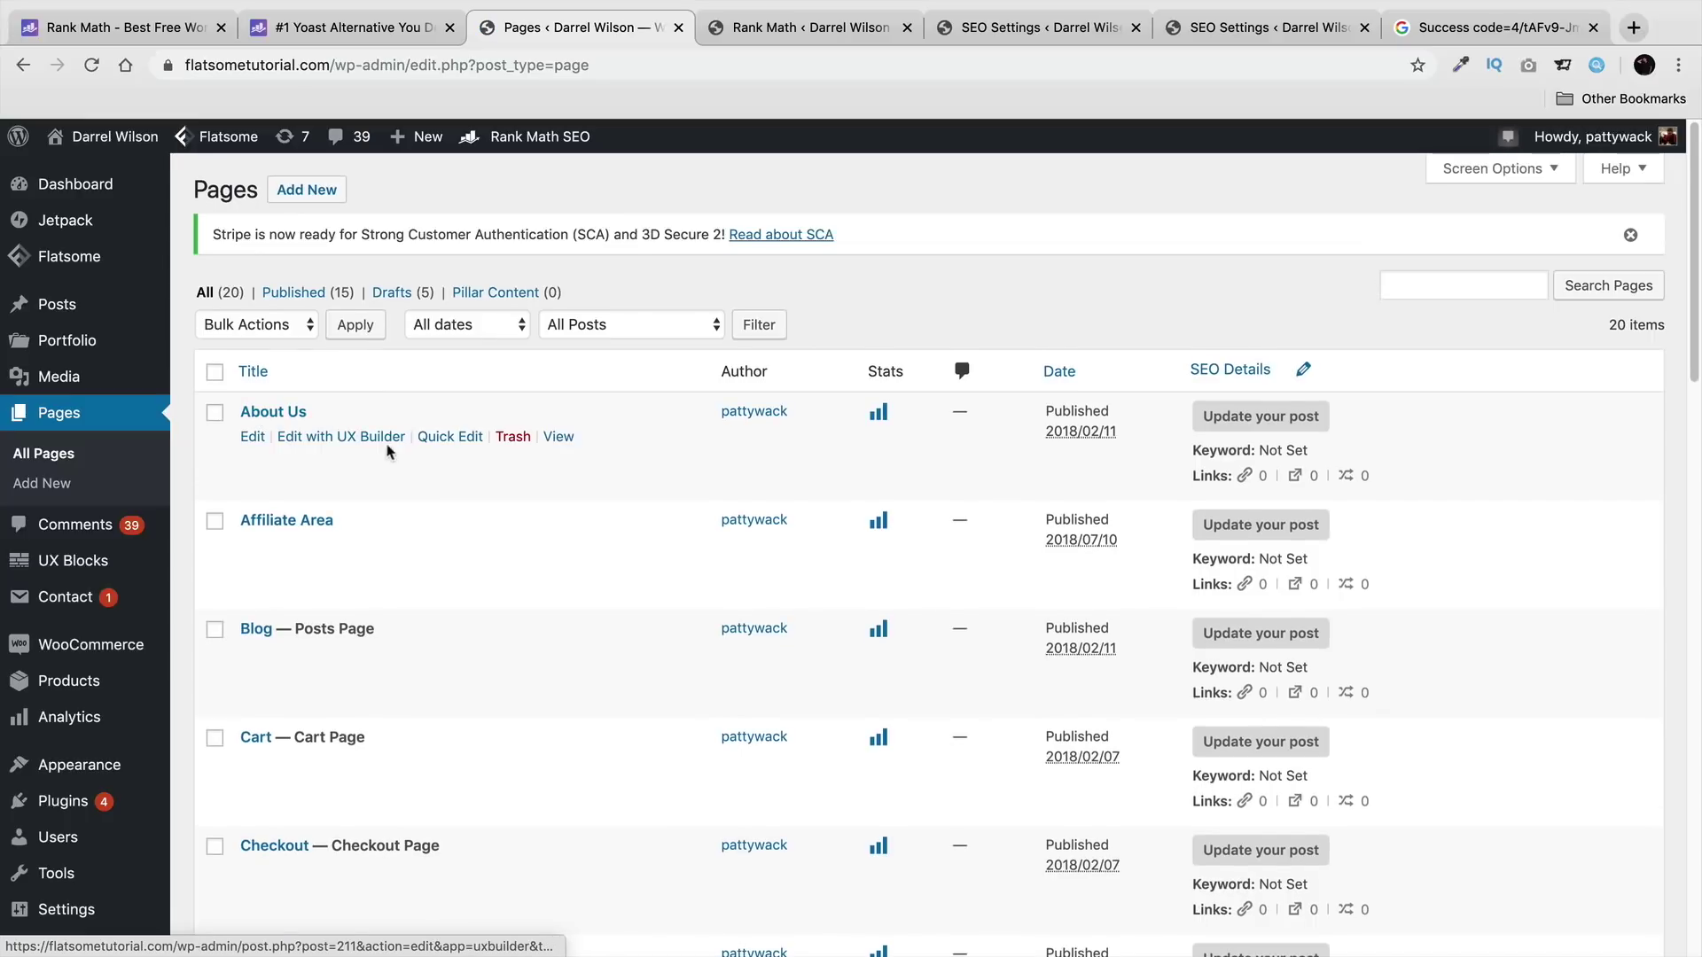
{"action": "left_click", "coordinate": [559, 436]}
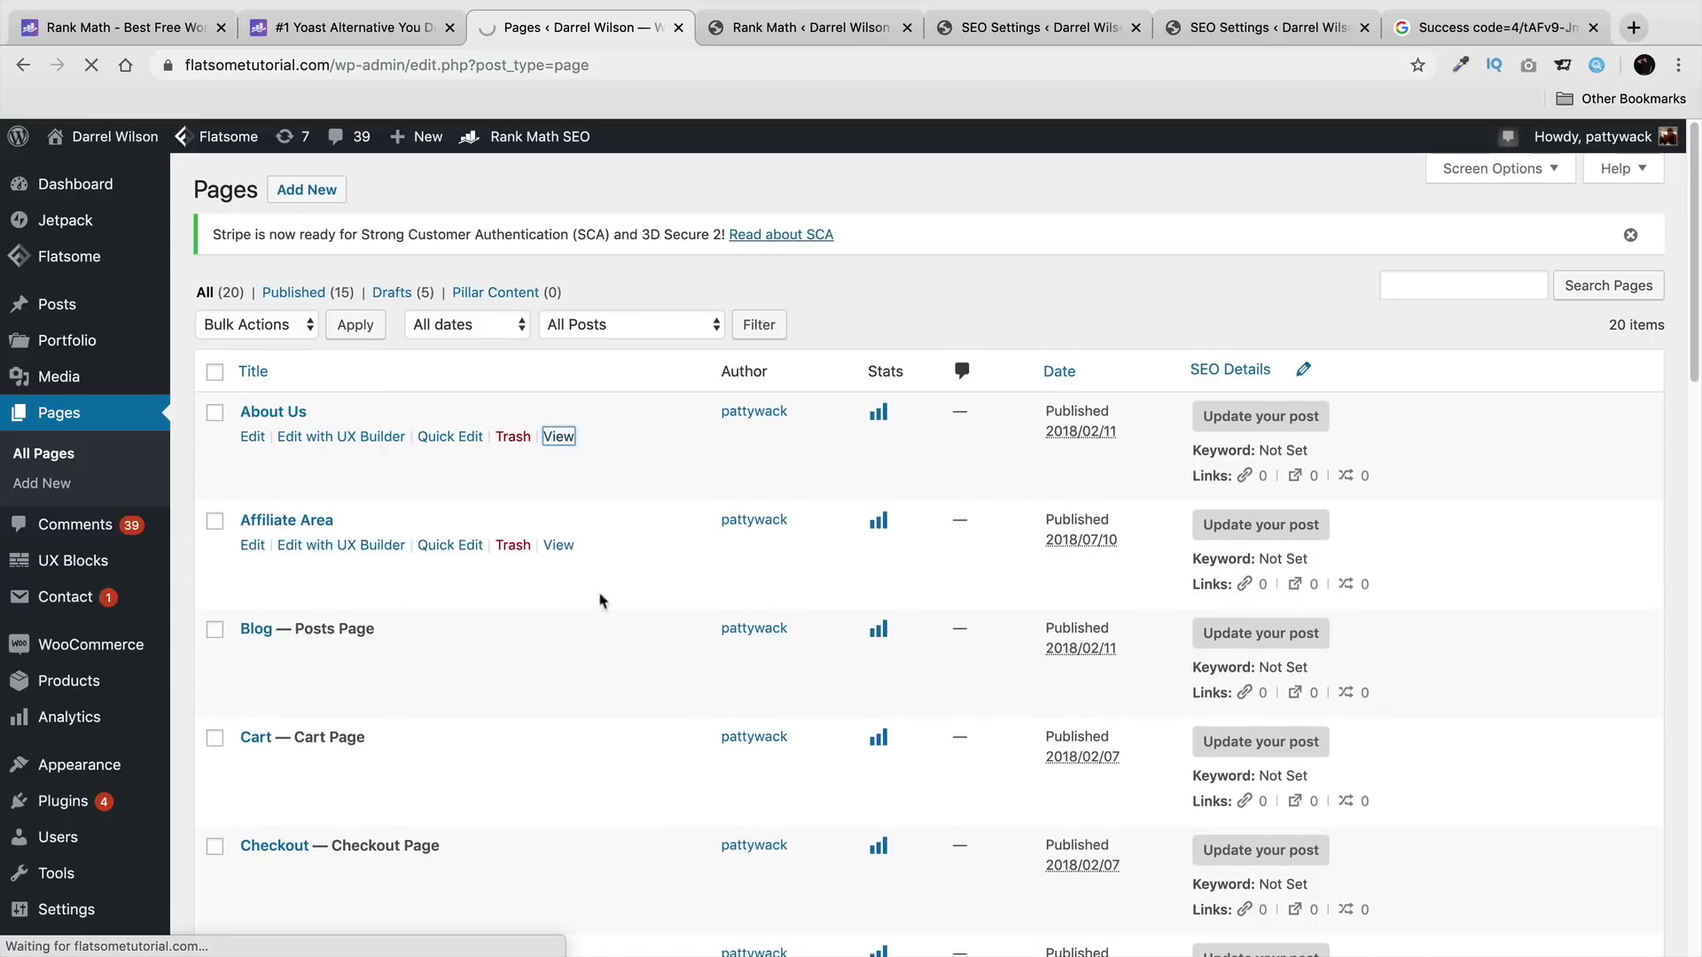
{"action": "scroll", "coordinate": [543, 566], "scroll_direction": "down", "scroll_amount": 5}
{"action": "scroll", "coordinate": [544, 566], "scroll_direction": "down", "scroll_amount": 3}
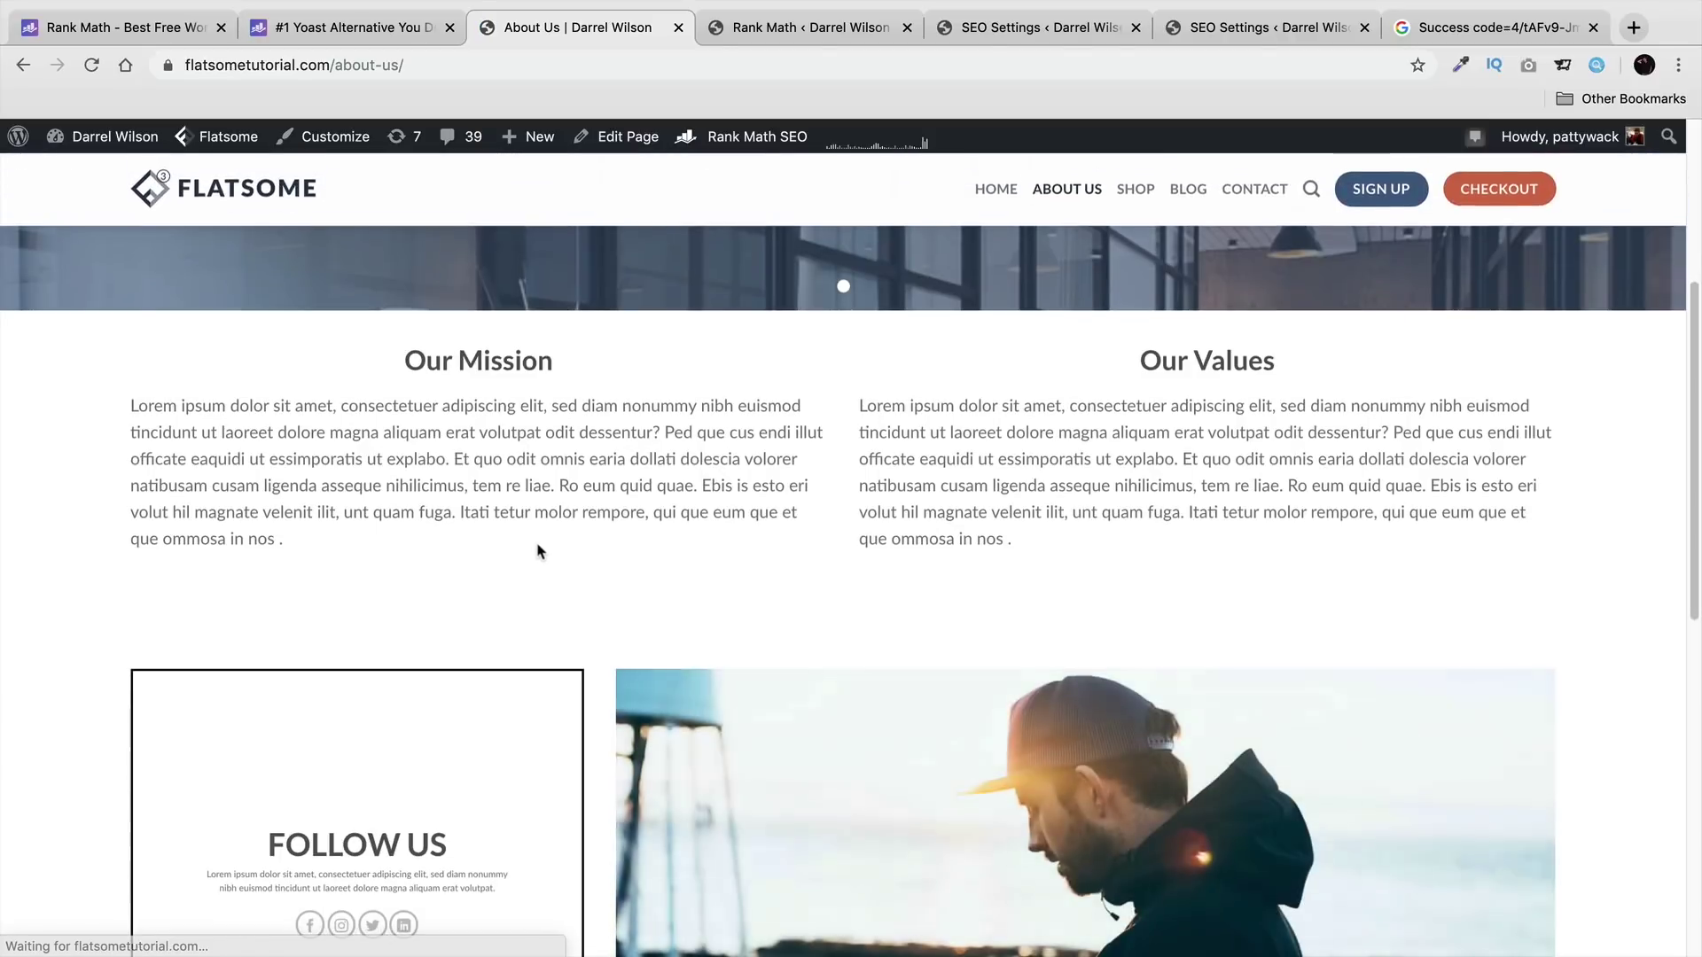
Step: Highlight the words "Ro eum quid" in the Our Mission paragraph to show where a link could sit
{"action": "left_click_drag", "start_coordinate": [652, 454], "coordinate": [558, 454]}
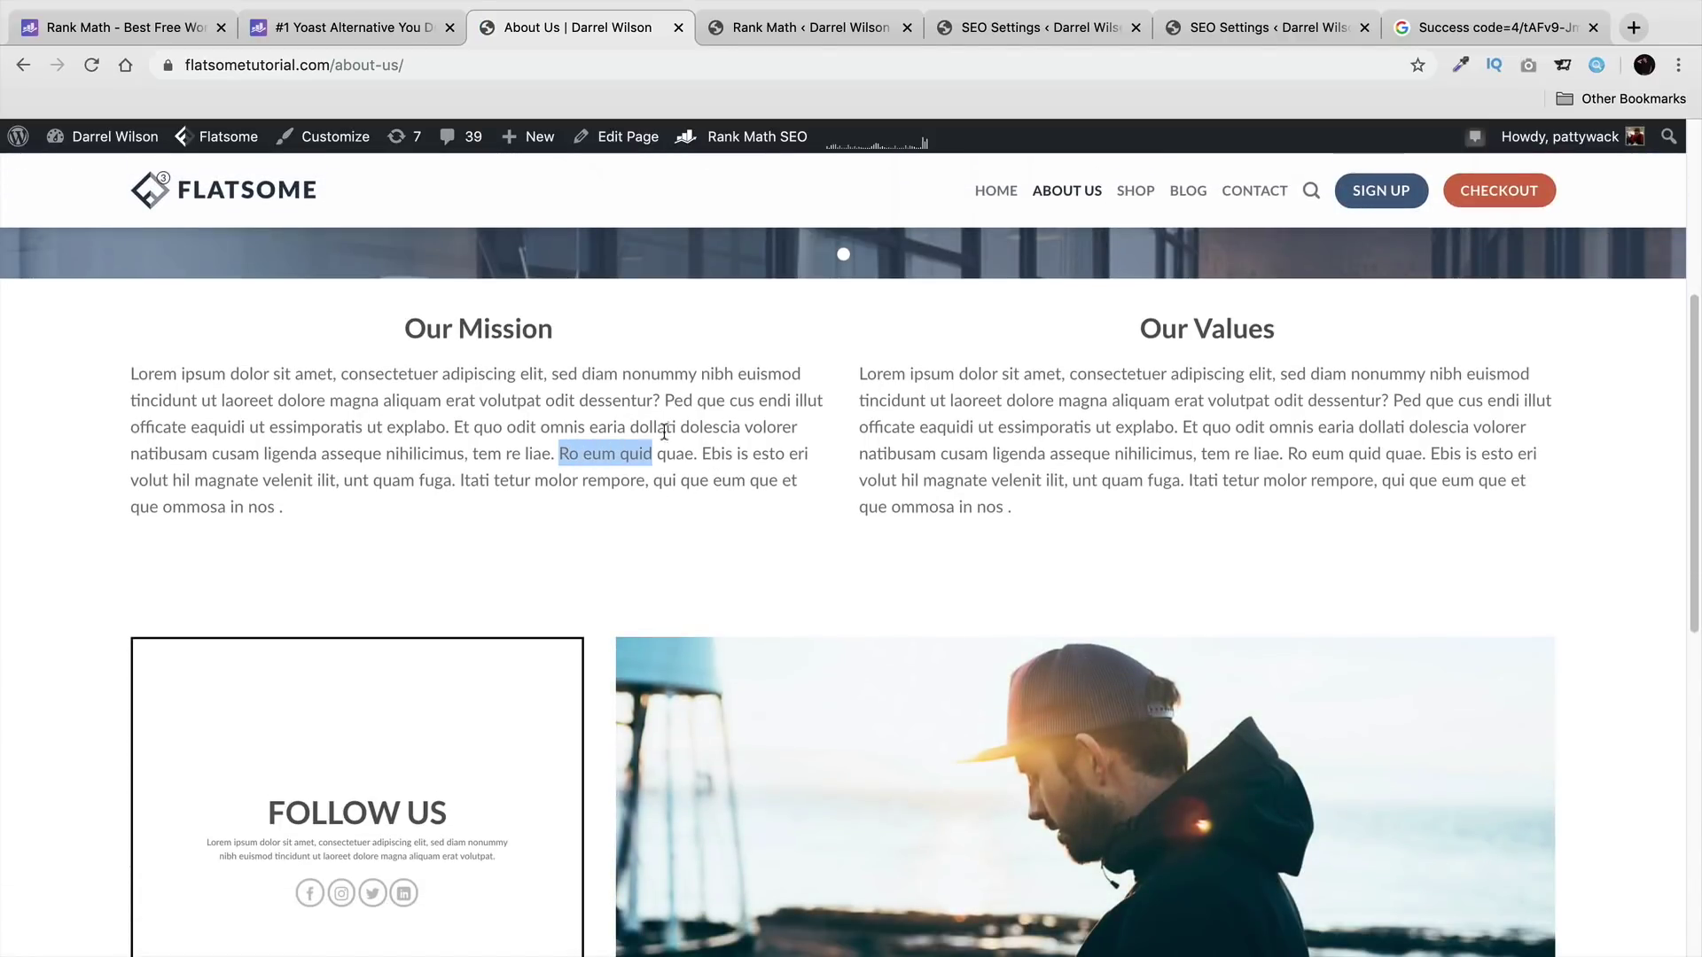
{"action": "left_click", "coordinate": [632, 446]}
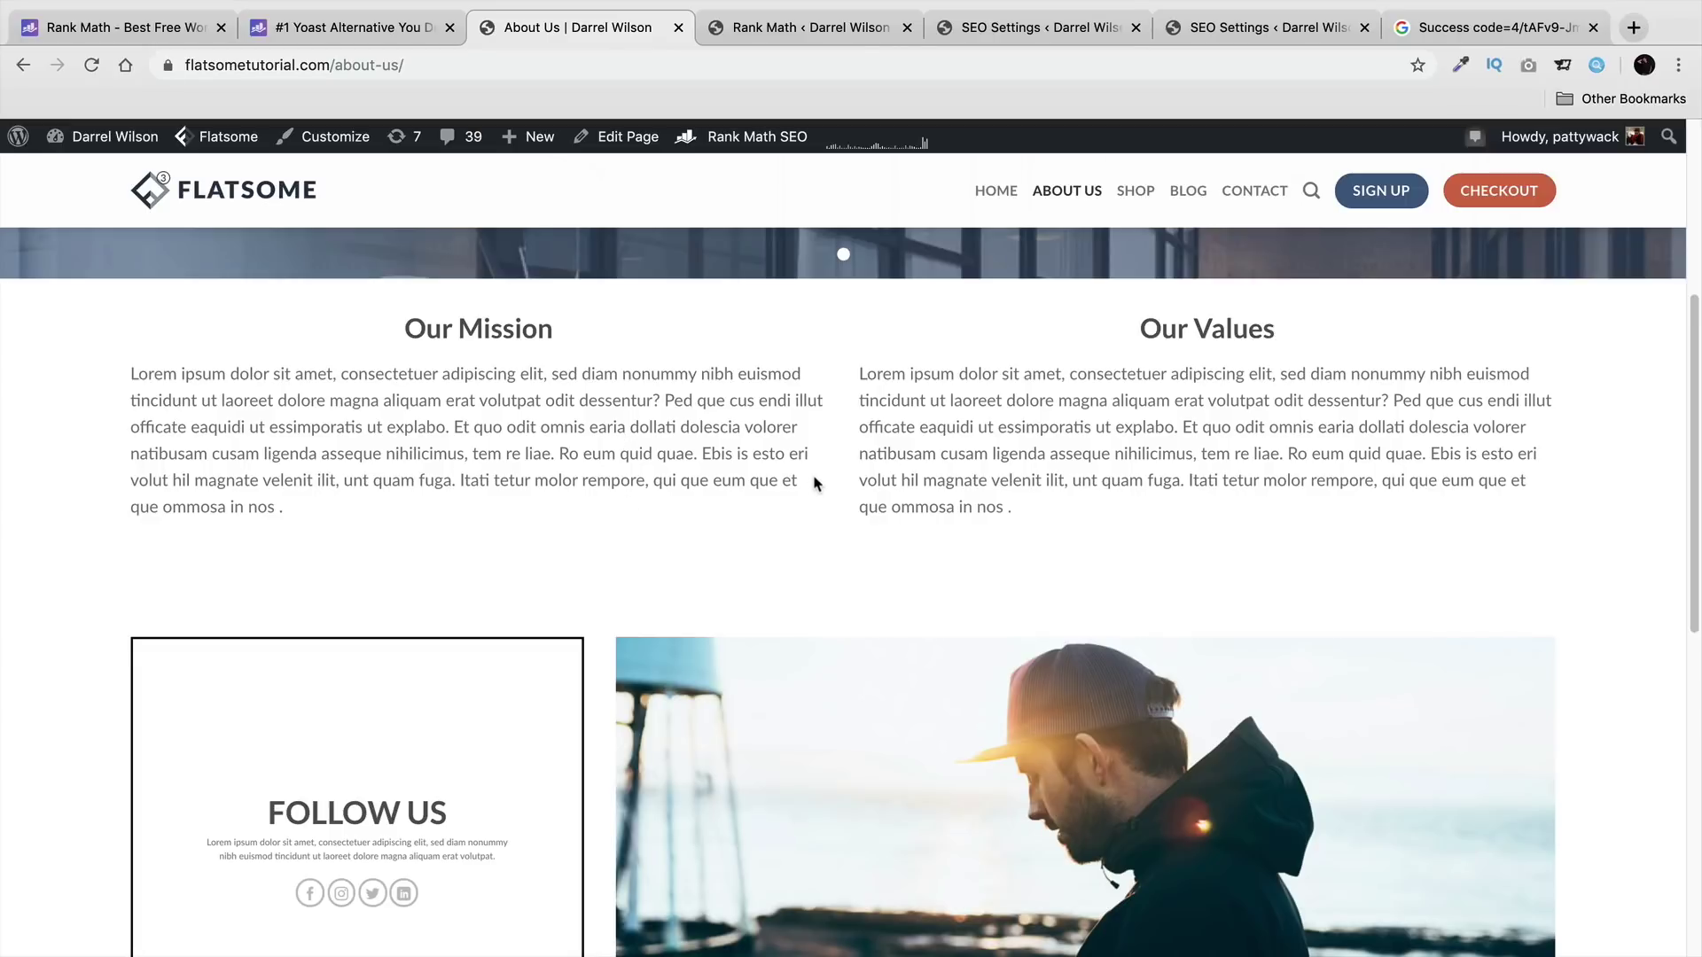
{"action": "triple_click", "coordinate": [621, 458]}
{"action": "left_click", "coordinate": [620, 456]}
{"action": "left_click_drag", "start_coordinate": [562, 450], "coordinate": [654, 455]}
{"action": "left_click", "coordinate": [653, 454]}
Step: Return to Rank Math's General Settings and save the Links settings
{"action": "left_click", "coordinate": [811, 28]}
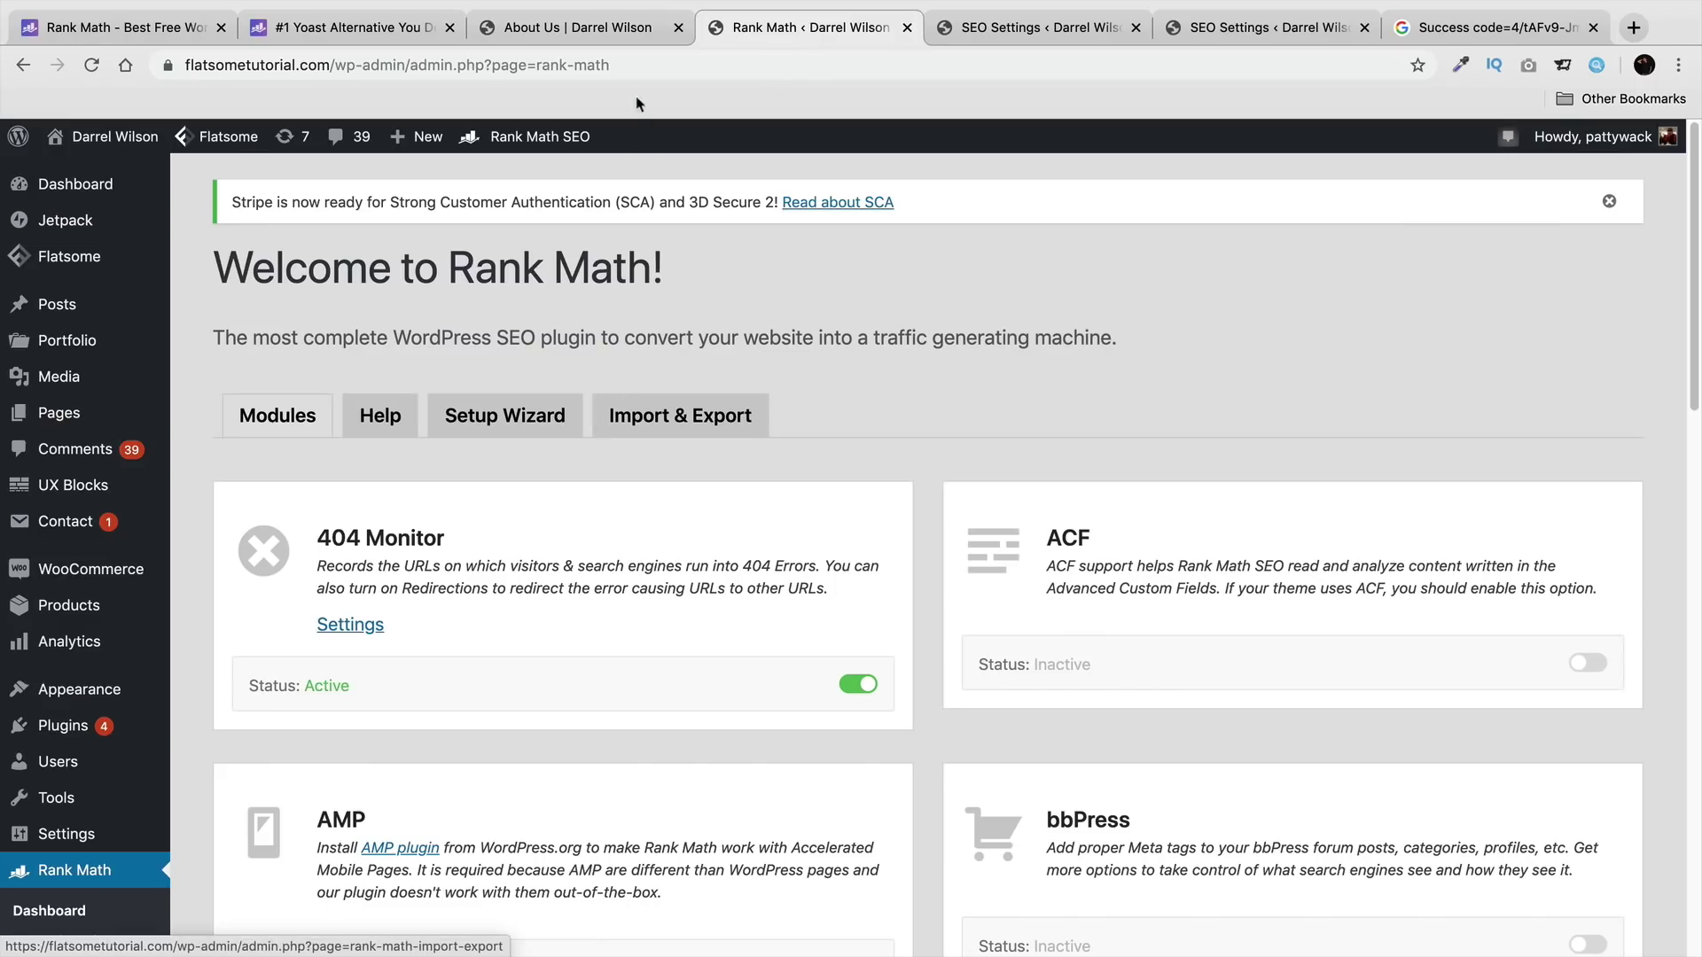
{"action": "left_click", "coordinate": [621, 28]}
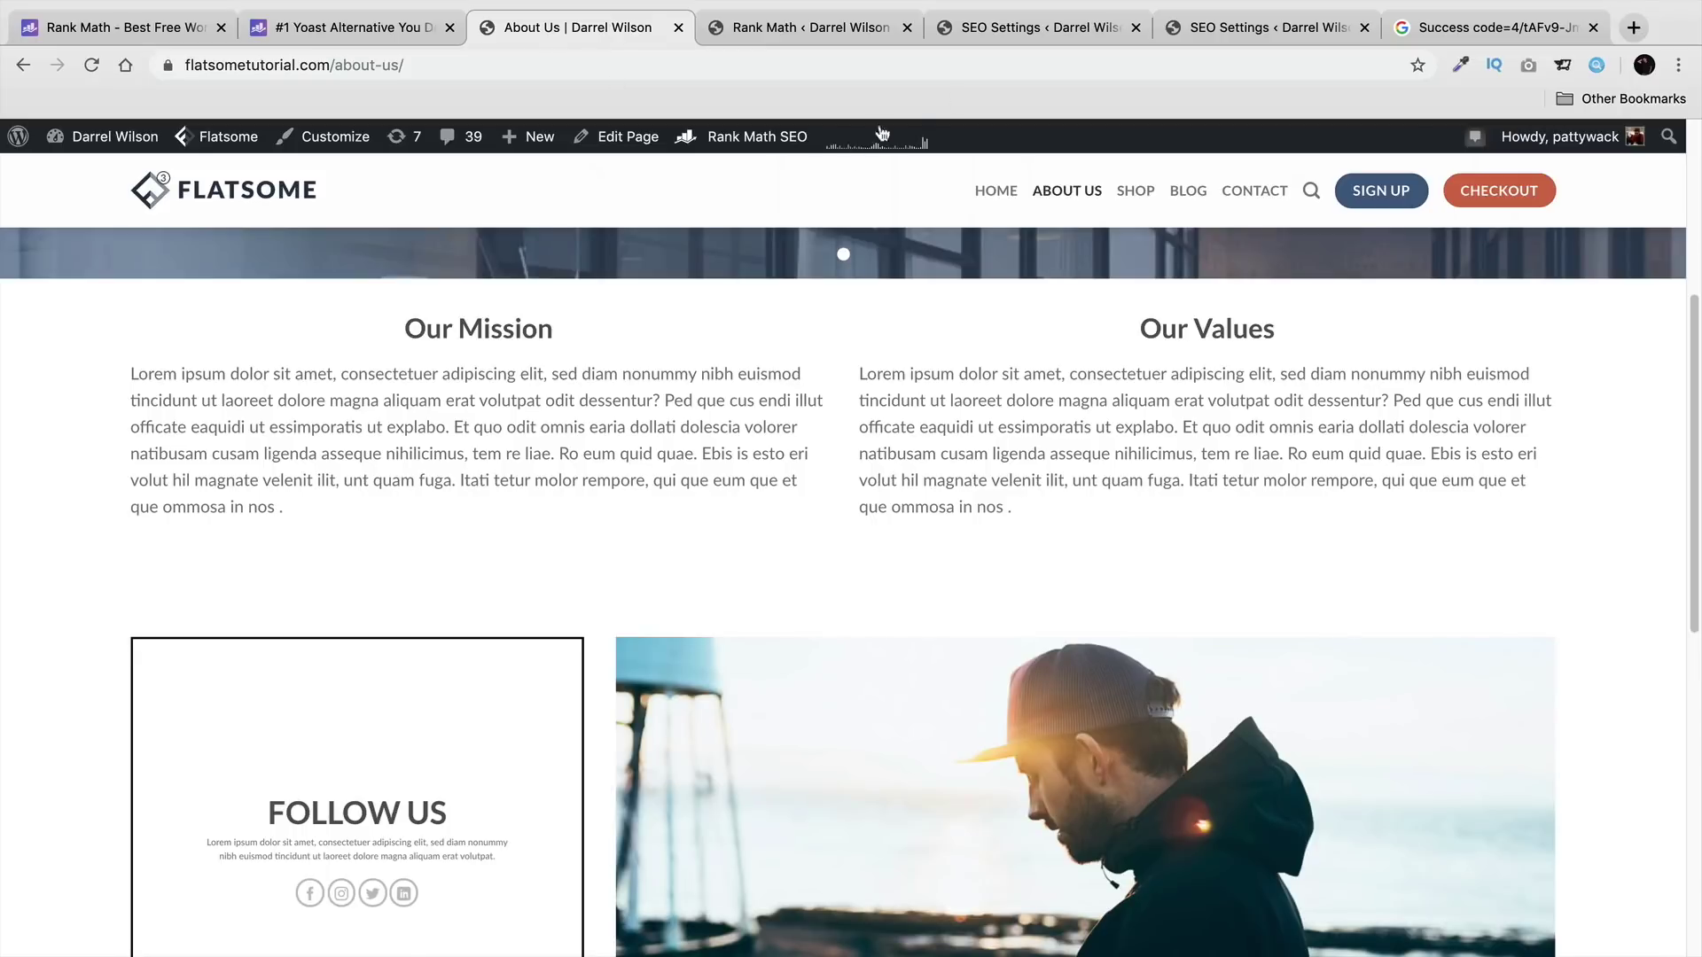
{"action": "left_click", "coordinate": [1268, 27]}
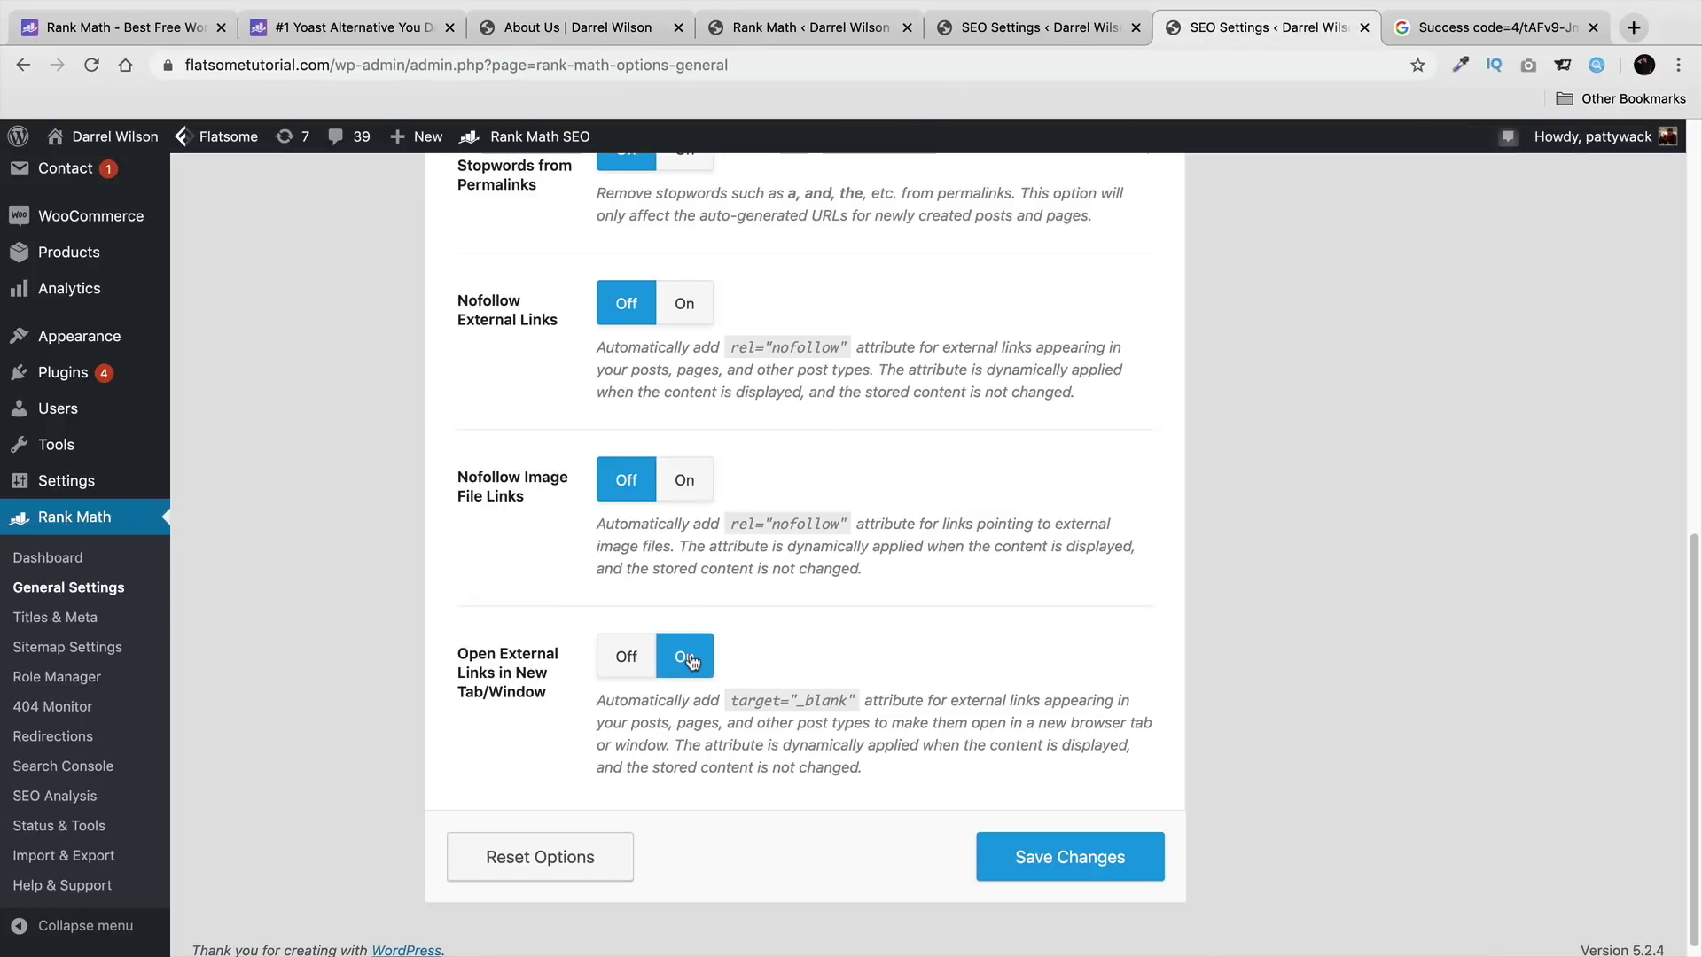
{"action": "left_click", "coordinate": [1055, 866]}
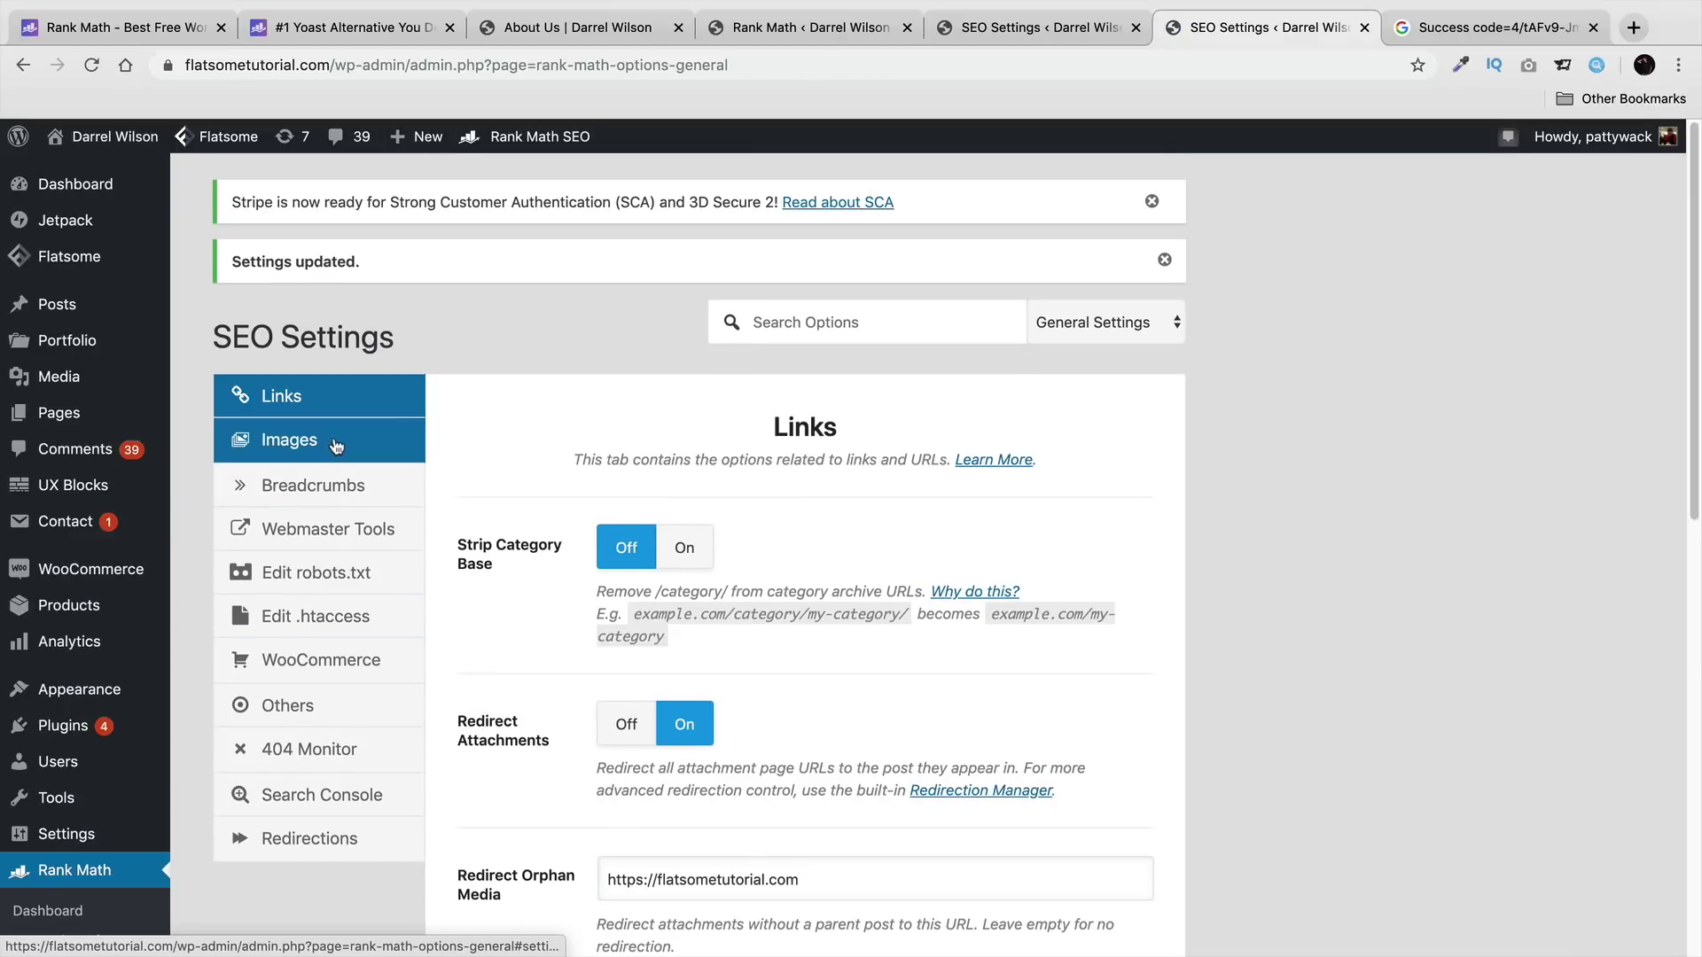
Step: Open the Images settings and turn on Add missing ALT attributes
{"action": "left_click", "coordinate": [336, 443]}
{"action": "scroll", "coordinate": [474, 550], "scroll_direction": "down", "scroll_amount": 3}
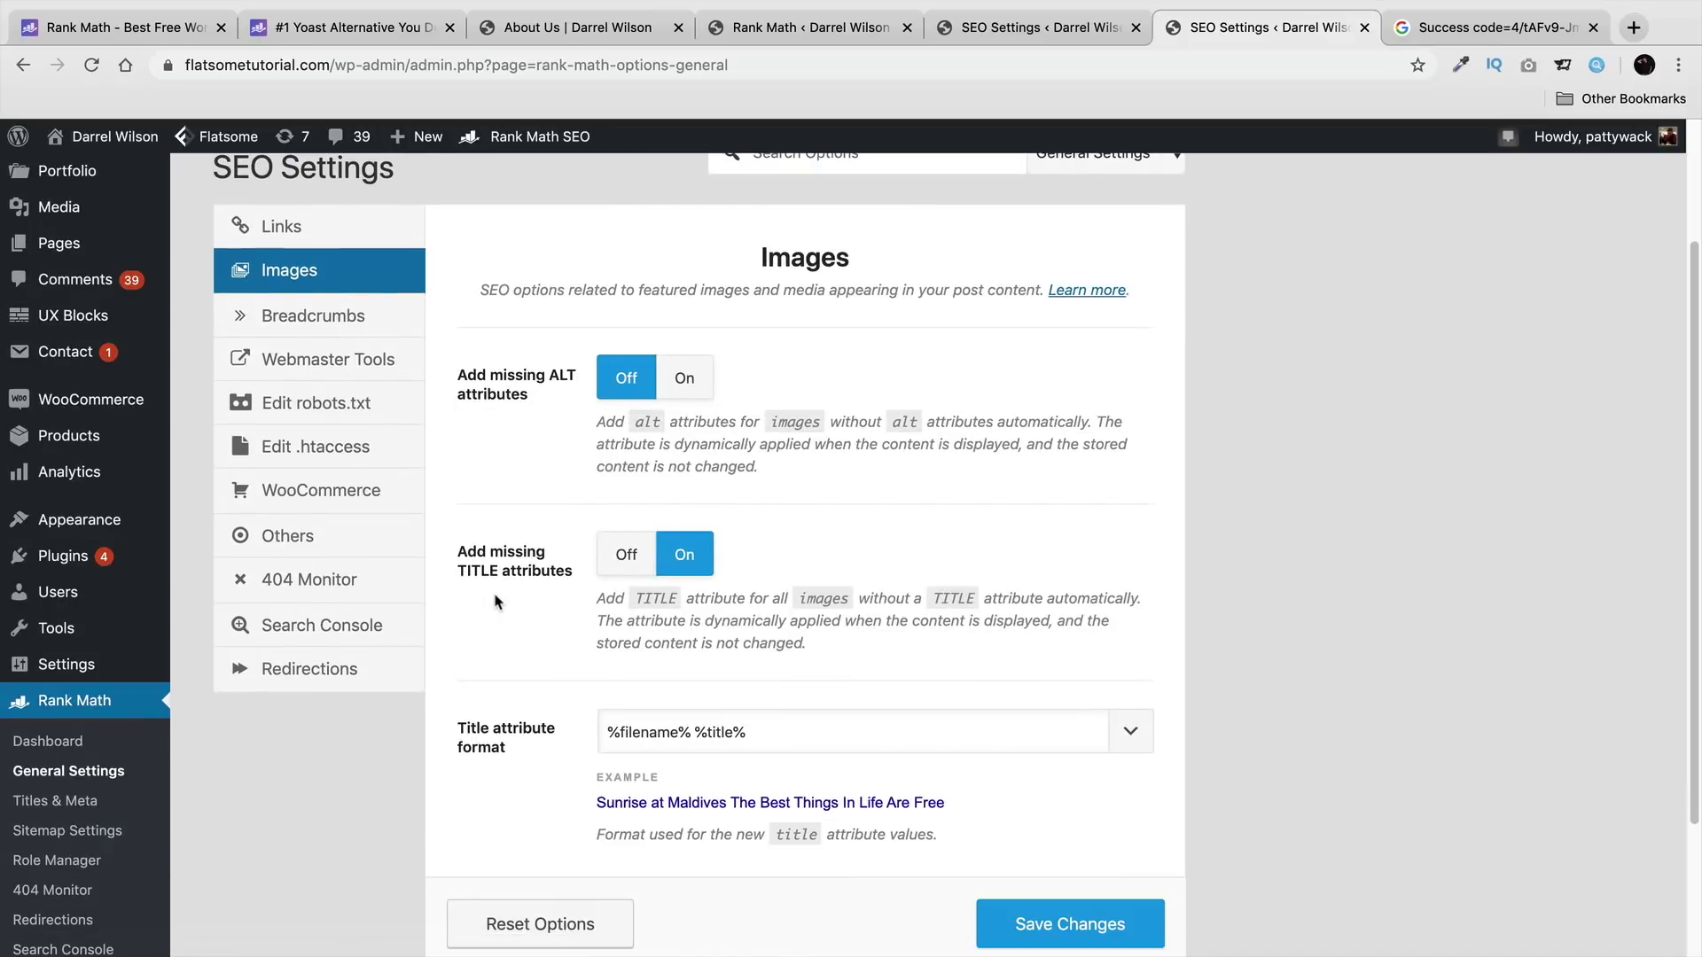
{"action": "left_click", "coordinate": [696, 378]}
{"action": "scroll", "coordinate": [824, 474], "scroll_direction": "down", "scroll_amount": 1}
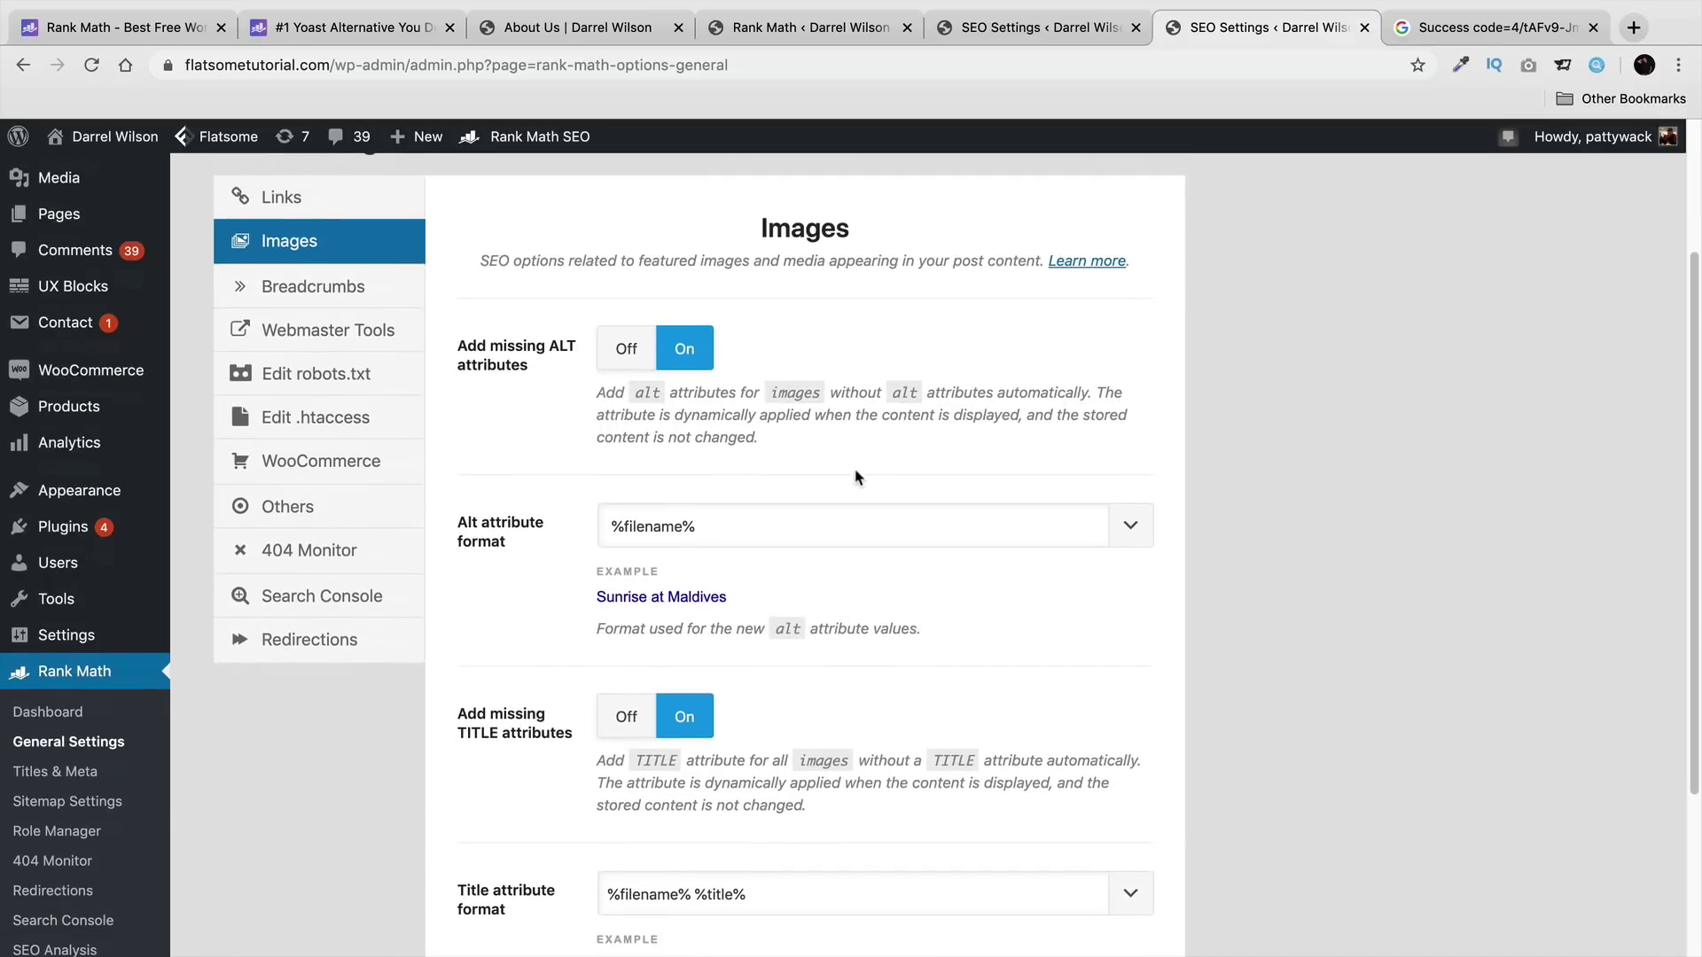
{"action": "scroll", "coordinate": [864, 472], "scroll_direction": "down", "scroll_amount": 1}
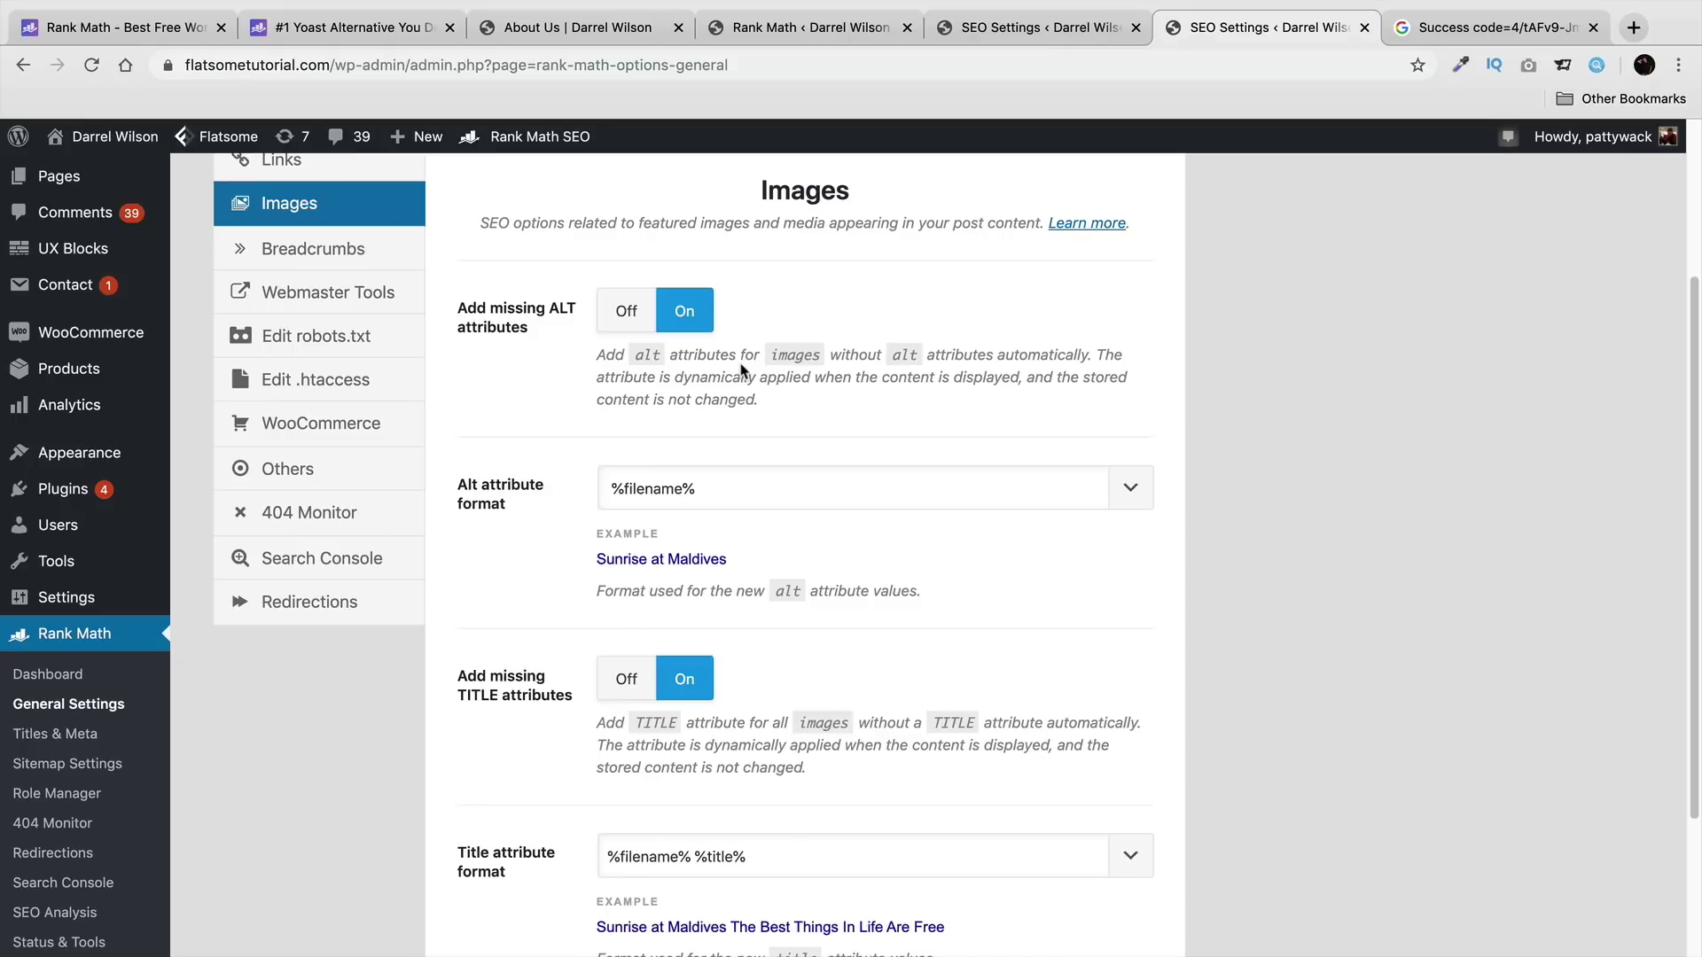
Step: Examine the variables used in the Alt attribute format and Title attribute format fields
{"action": "left_click", "coordinate": [665, 490]}
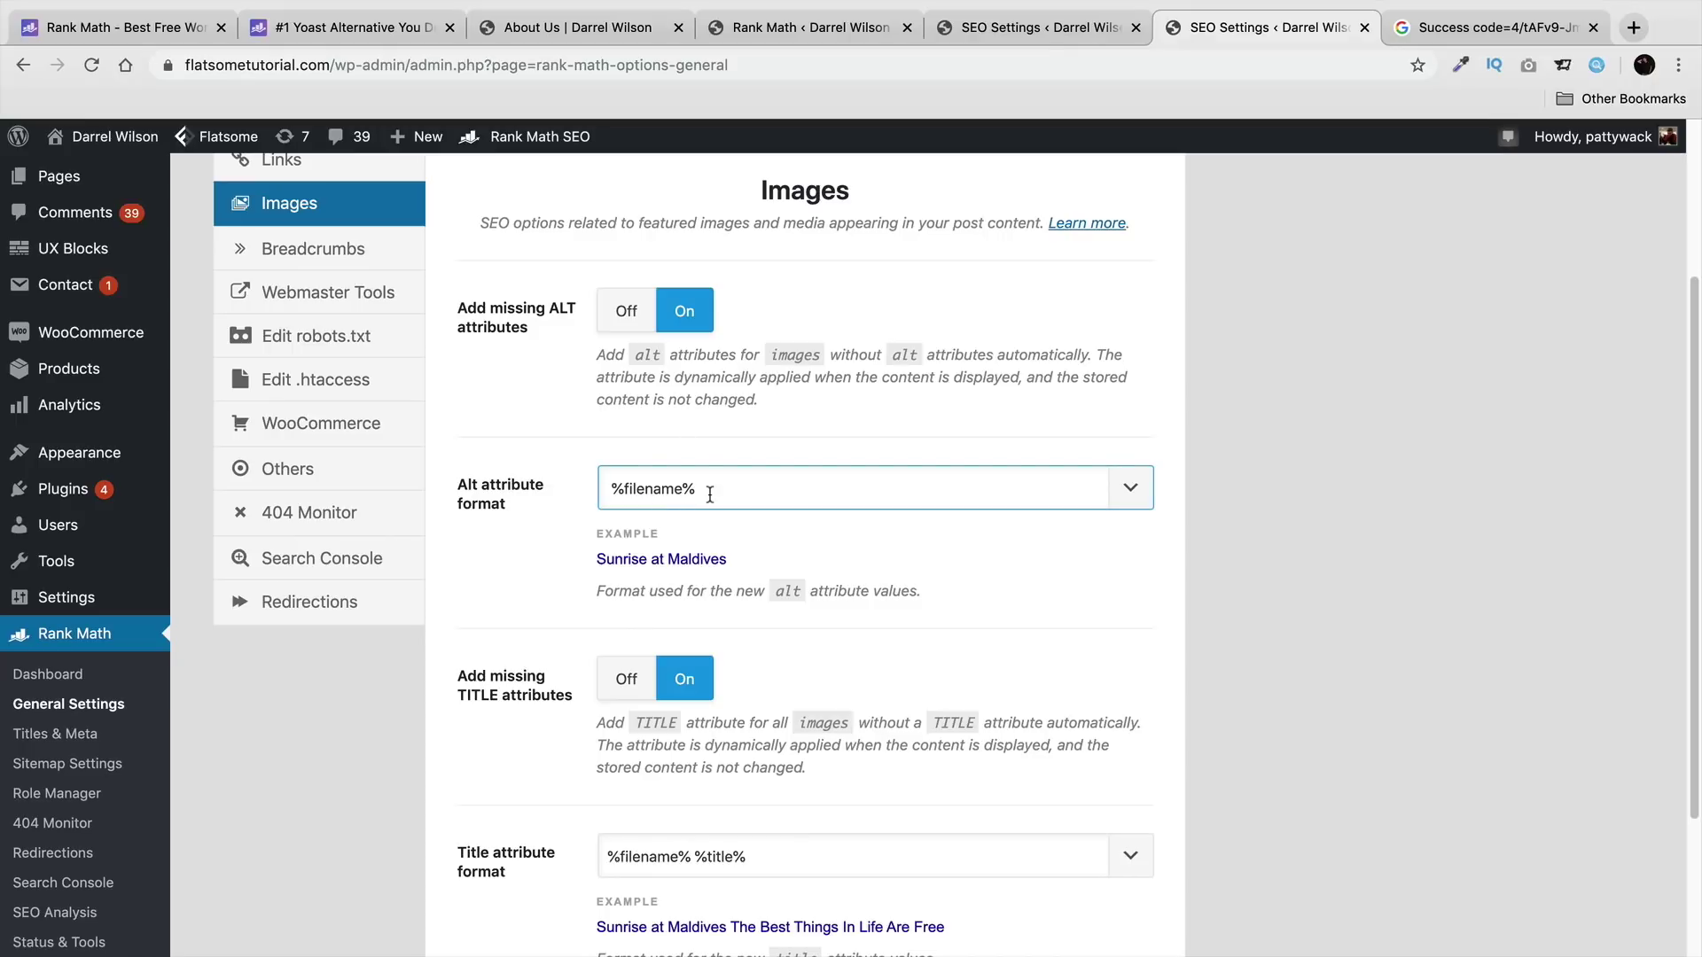
{"action": "left_click_drag", "start_coordinate": [709, 492], "coordinate": [593, 501]}
{"action": "scroll", "coordinate": [594, 501], "scroll_direction": "down", "scroll_amount": 3}
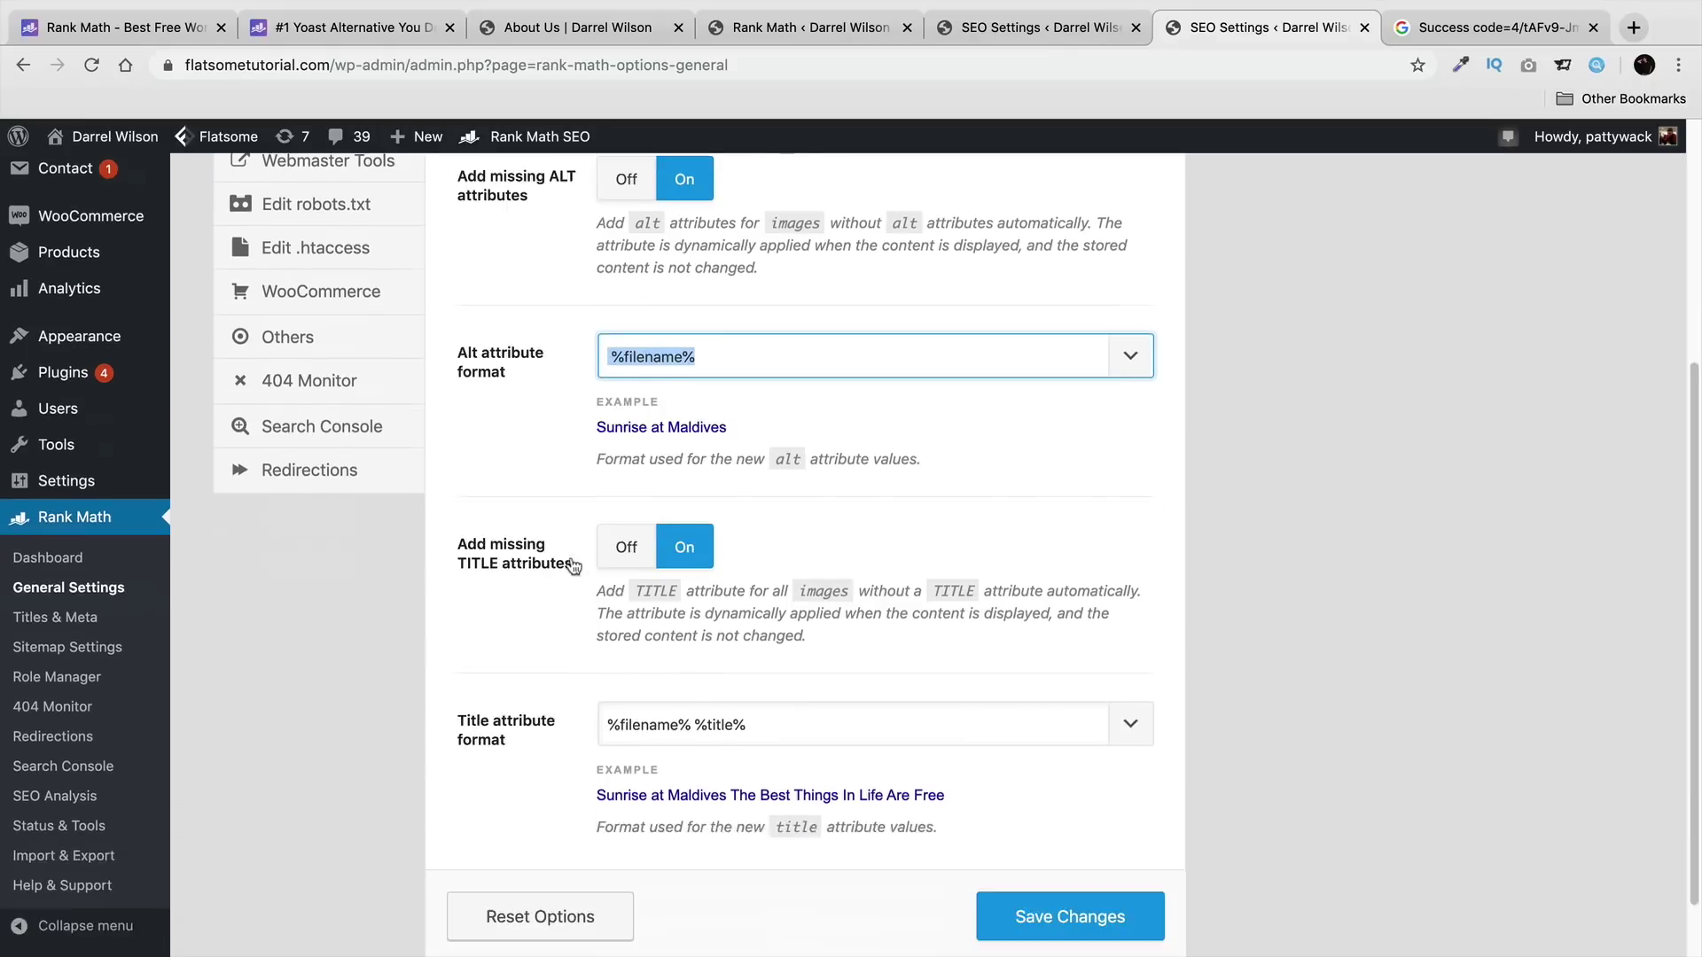
{"action": "left_click", "coordinate": [690, 724]}
{"action": "left_click_drag", "start_coordinate": [691, 724], "coordinate": [602, 724]}
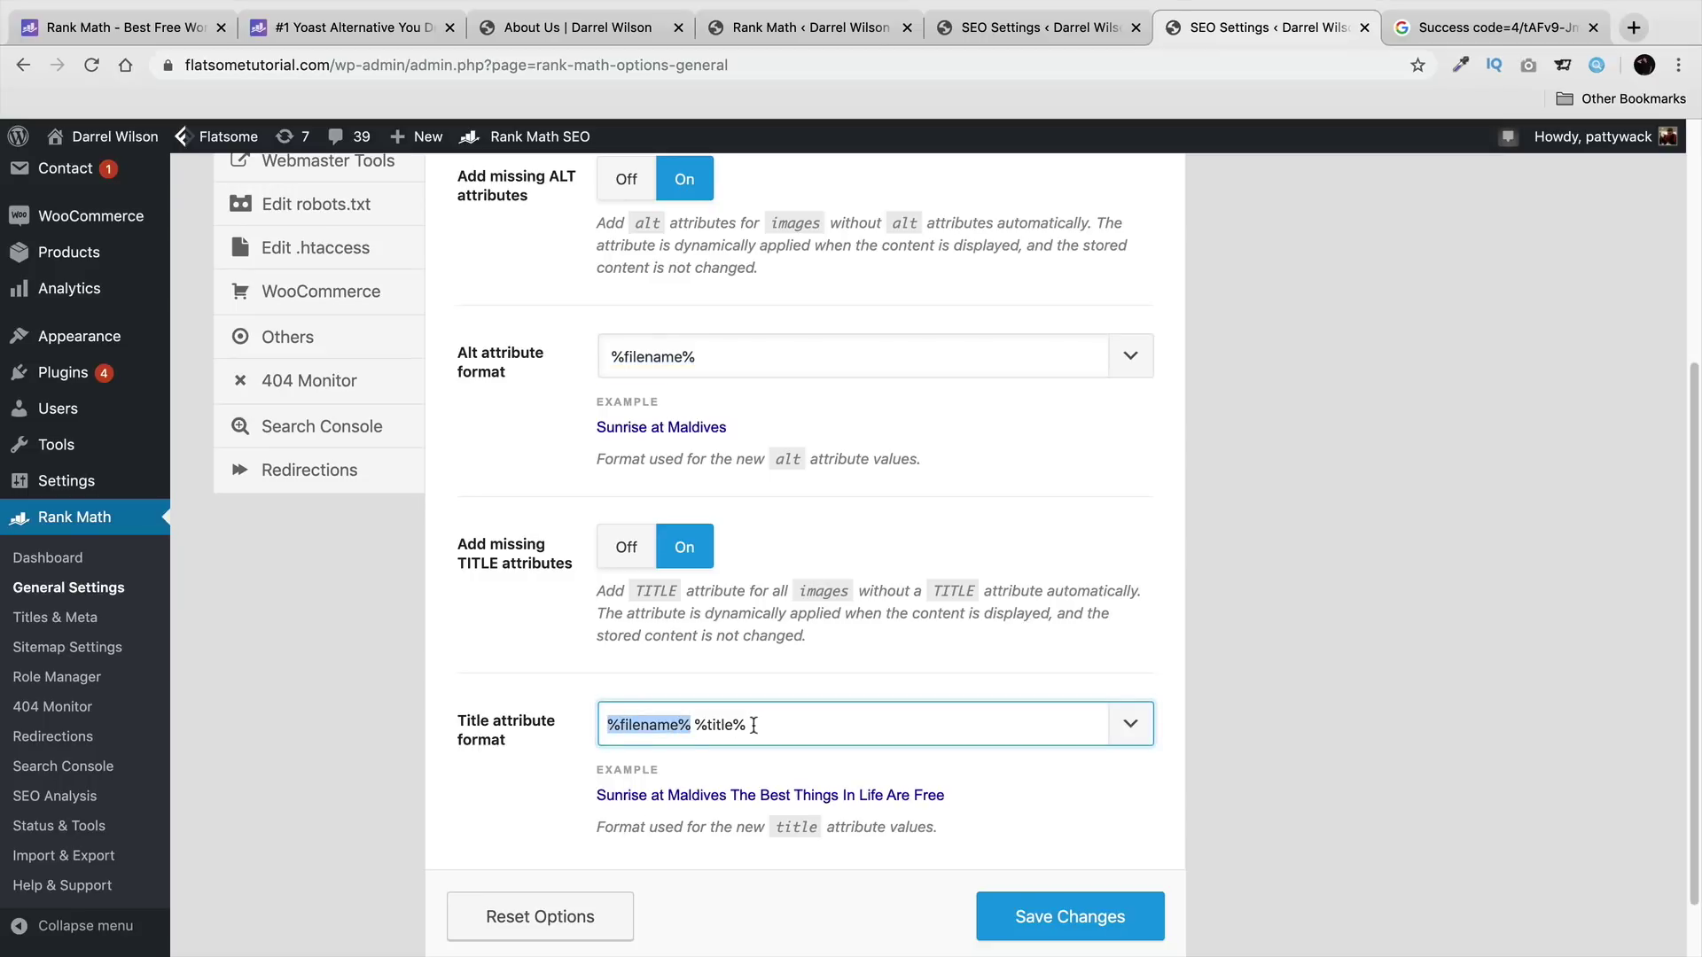
{"action": "left_click_drag", "start_coordinate": [749, 724], "coordinate": [706, 724]}
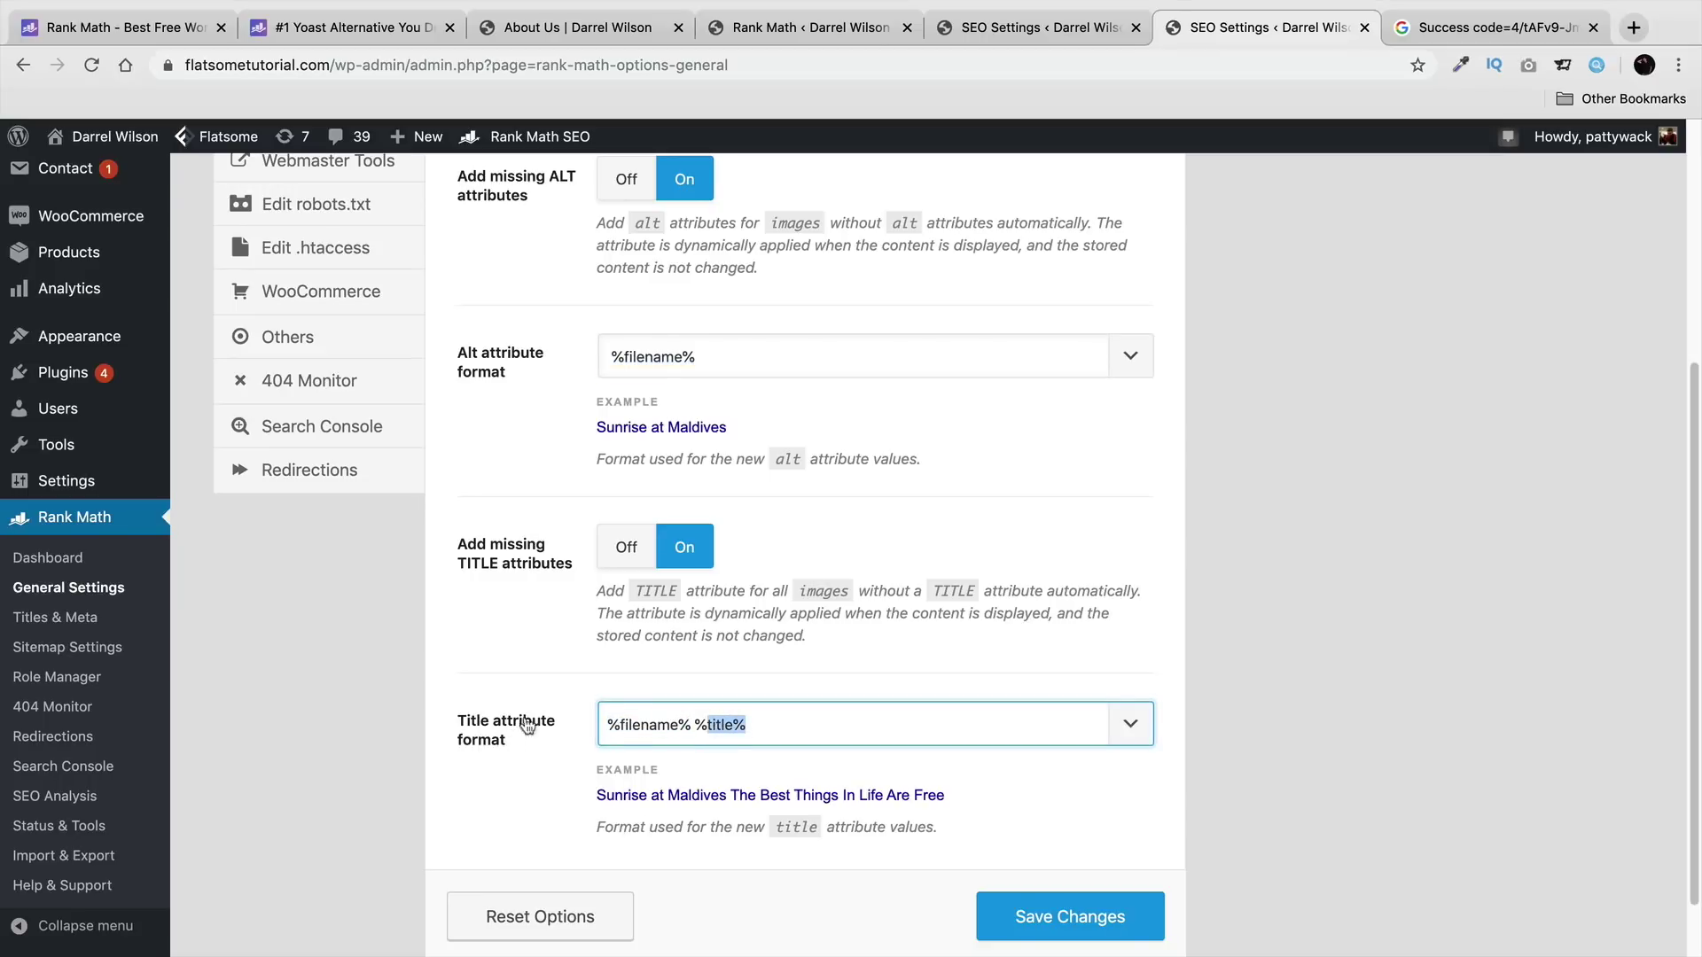
Step: Try switching Add missing ALT attributes and Add missing TITLE attributes off, and turn both back on
{"action": "scroll", "coordinate": [546, 705], "scroll_direction": "up", "scroll_amount": 3}
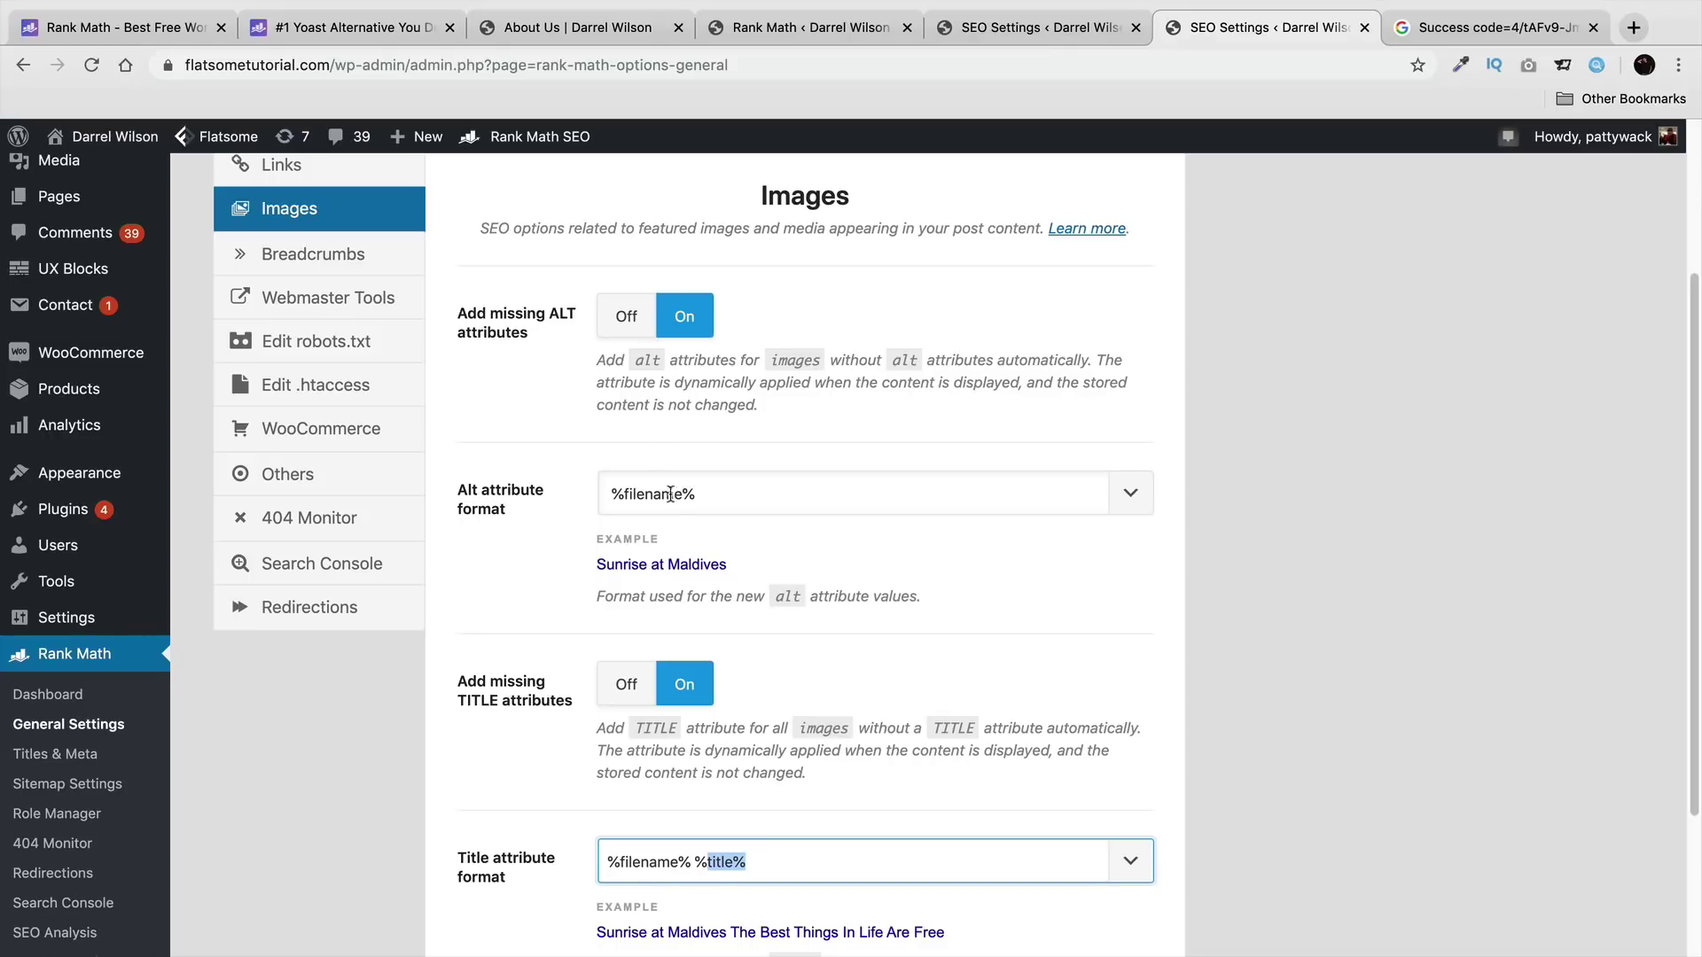
{"action": "left_click_drag", "start_coordinate": [724, 499], "coordinate": [575, 505]}
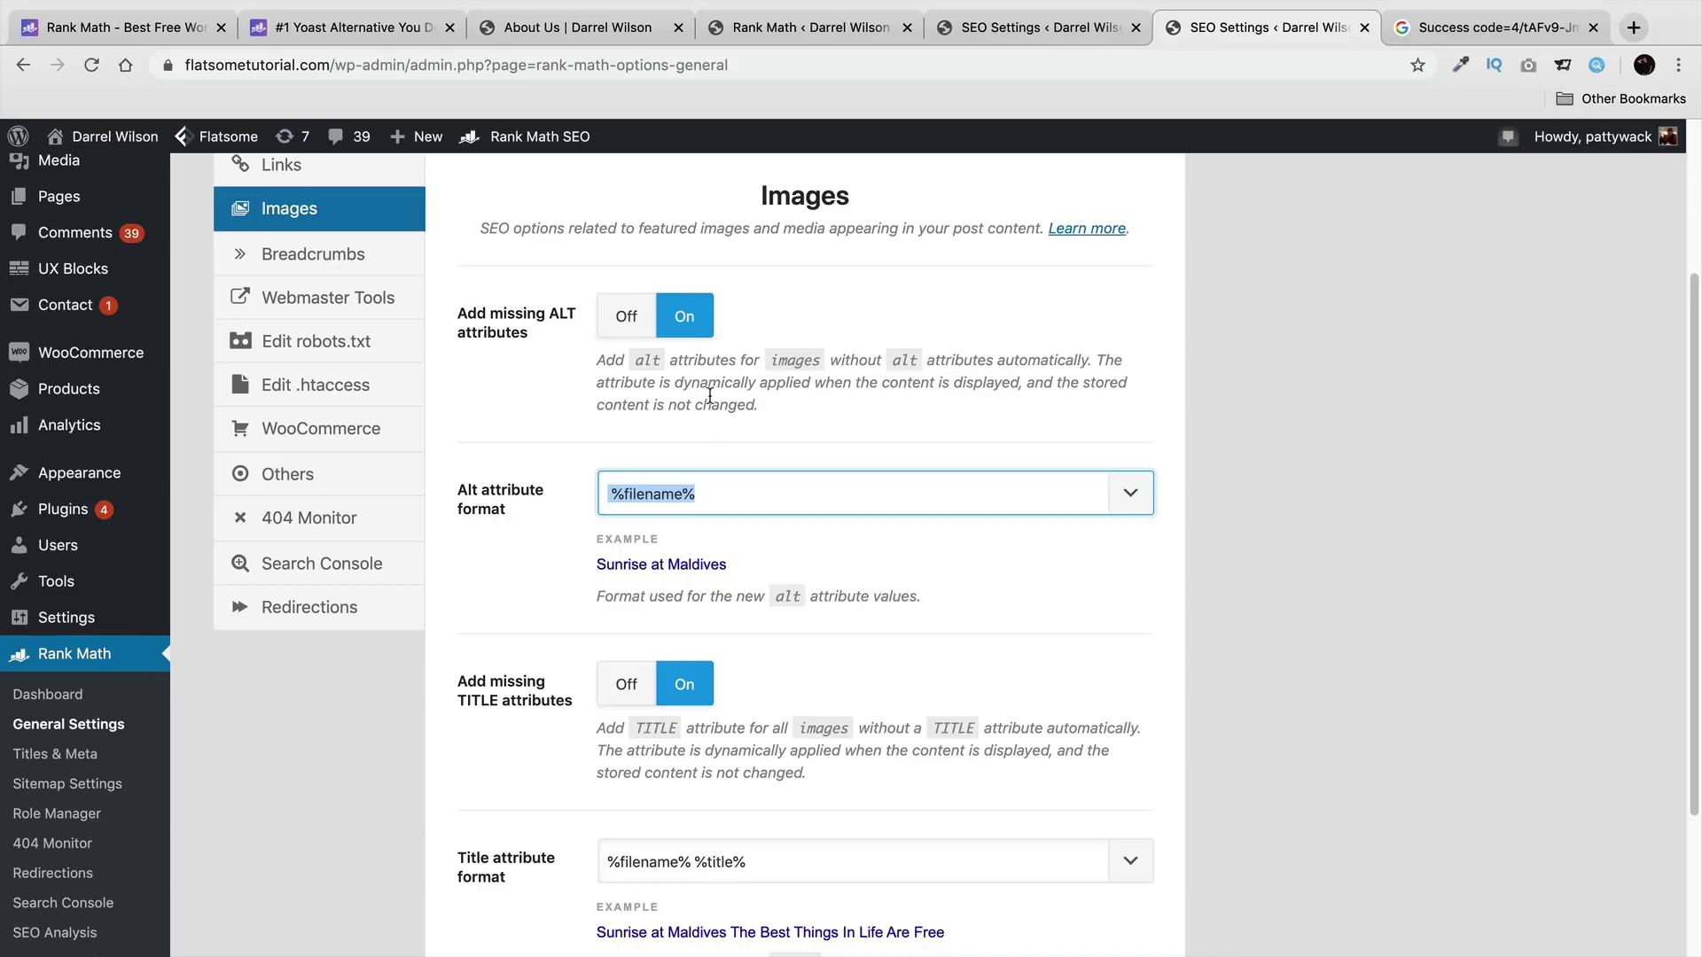
{"action": "left_click", "coordinate": [616, 318]}
{"action": "left_click", "coordinate": [635, 503]}
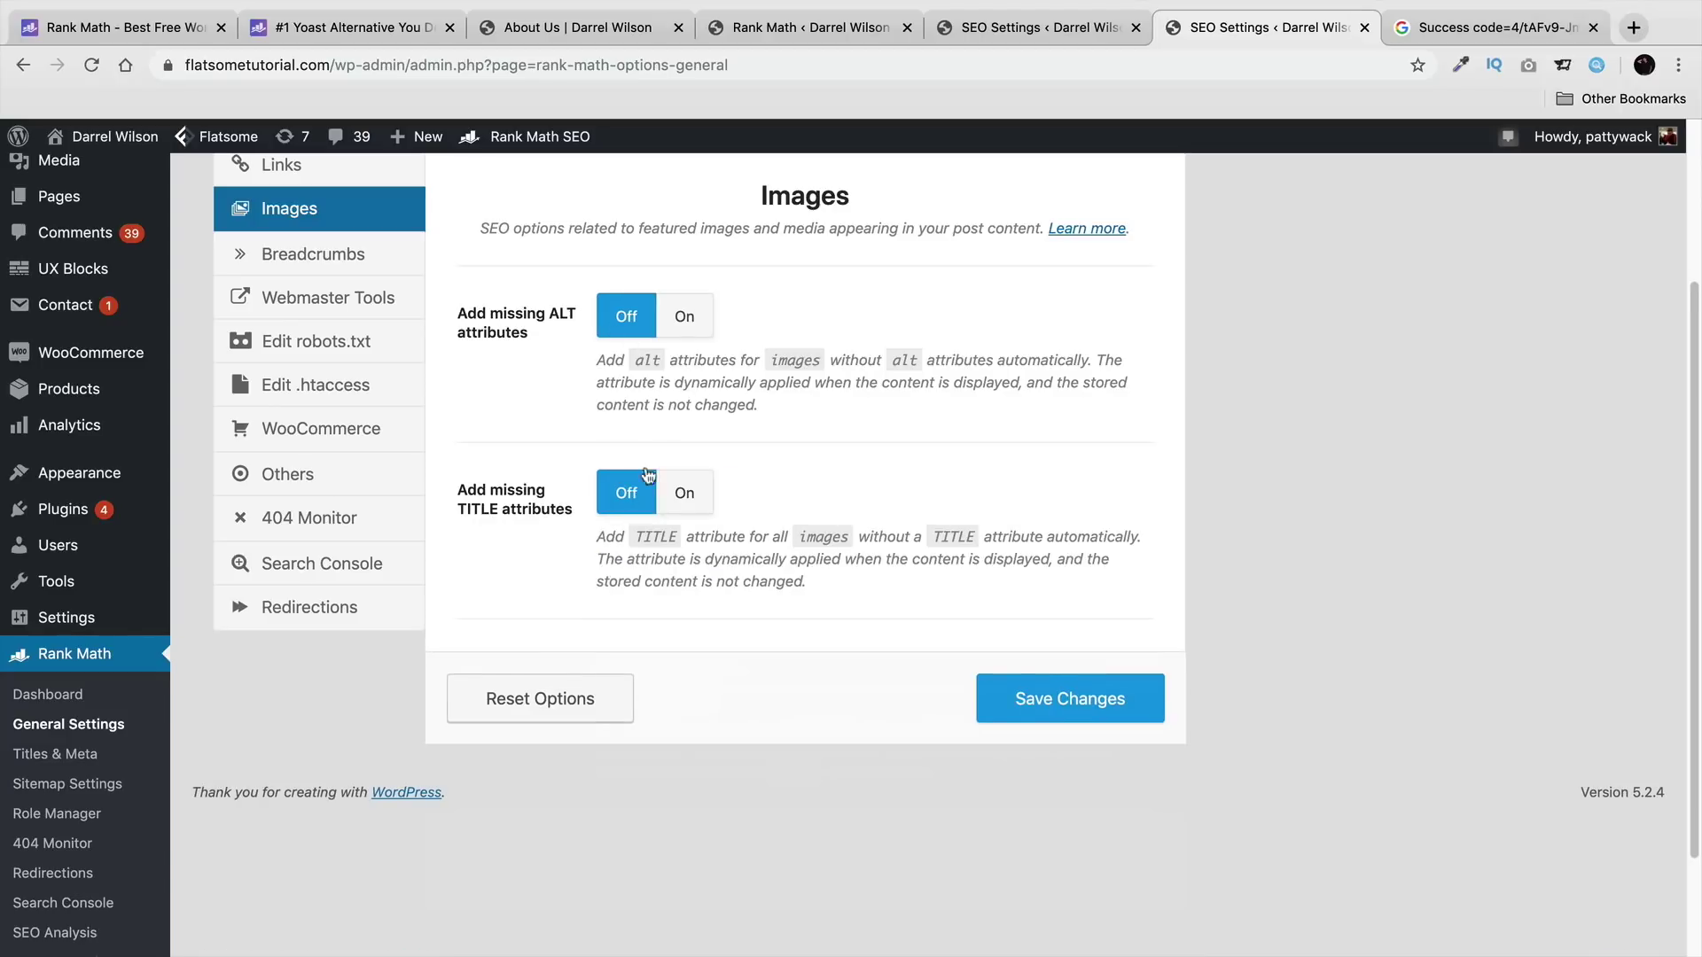
{"action": "left_click", "coordinate": [684, 316]}
{"action": "left_click", "coordinate": [685, 684]}
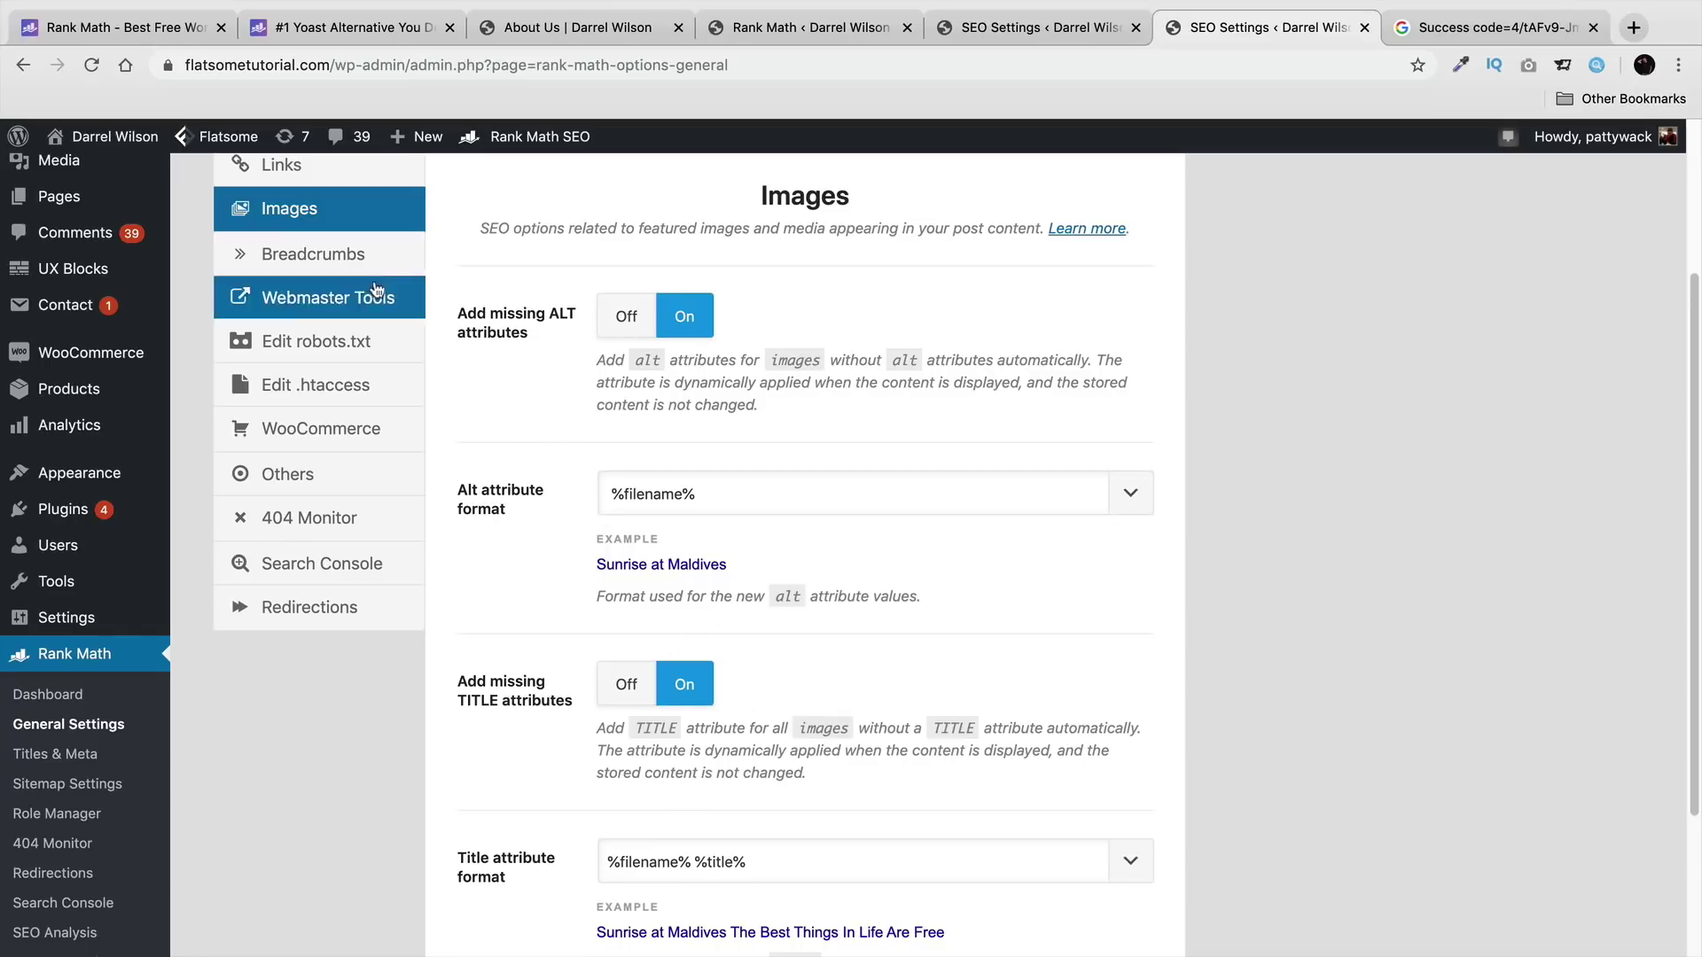
Step: Save the Images settings
{"action": "scroll", "coordinate": [851, 754], "scroll_direction": "down", "scroll_amount": 3}
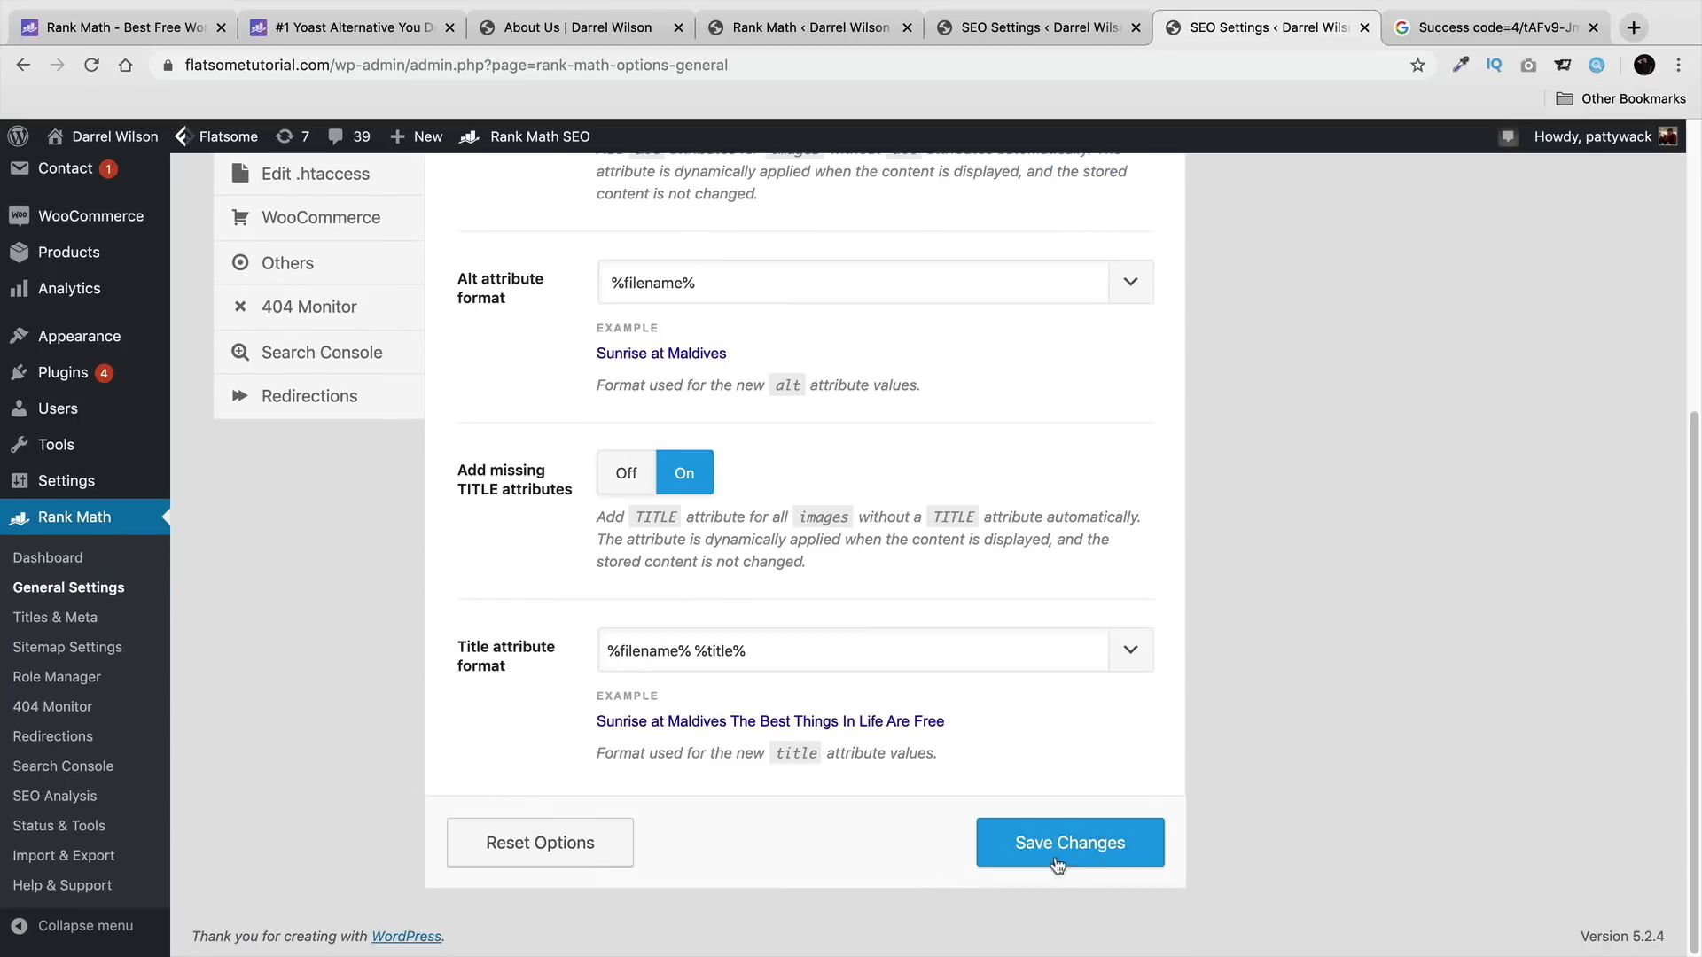
{"action": "left_click", "coordinate": [1057, 862]}
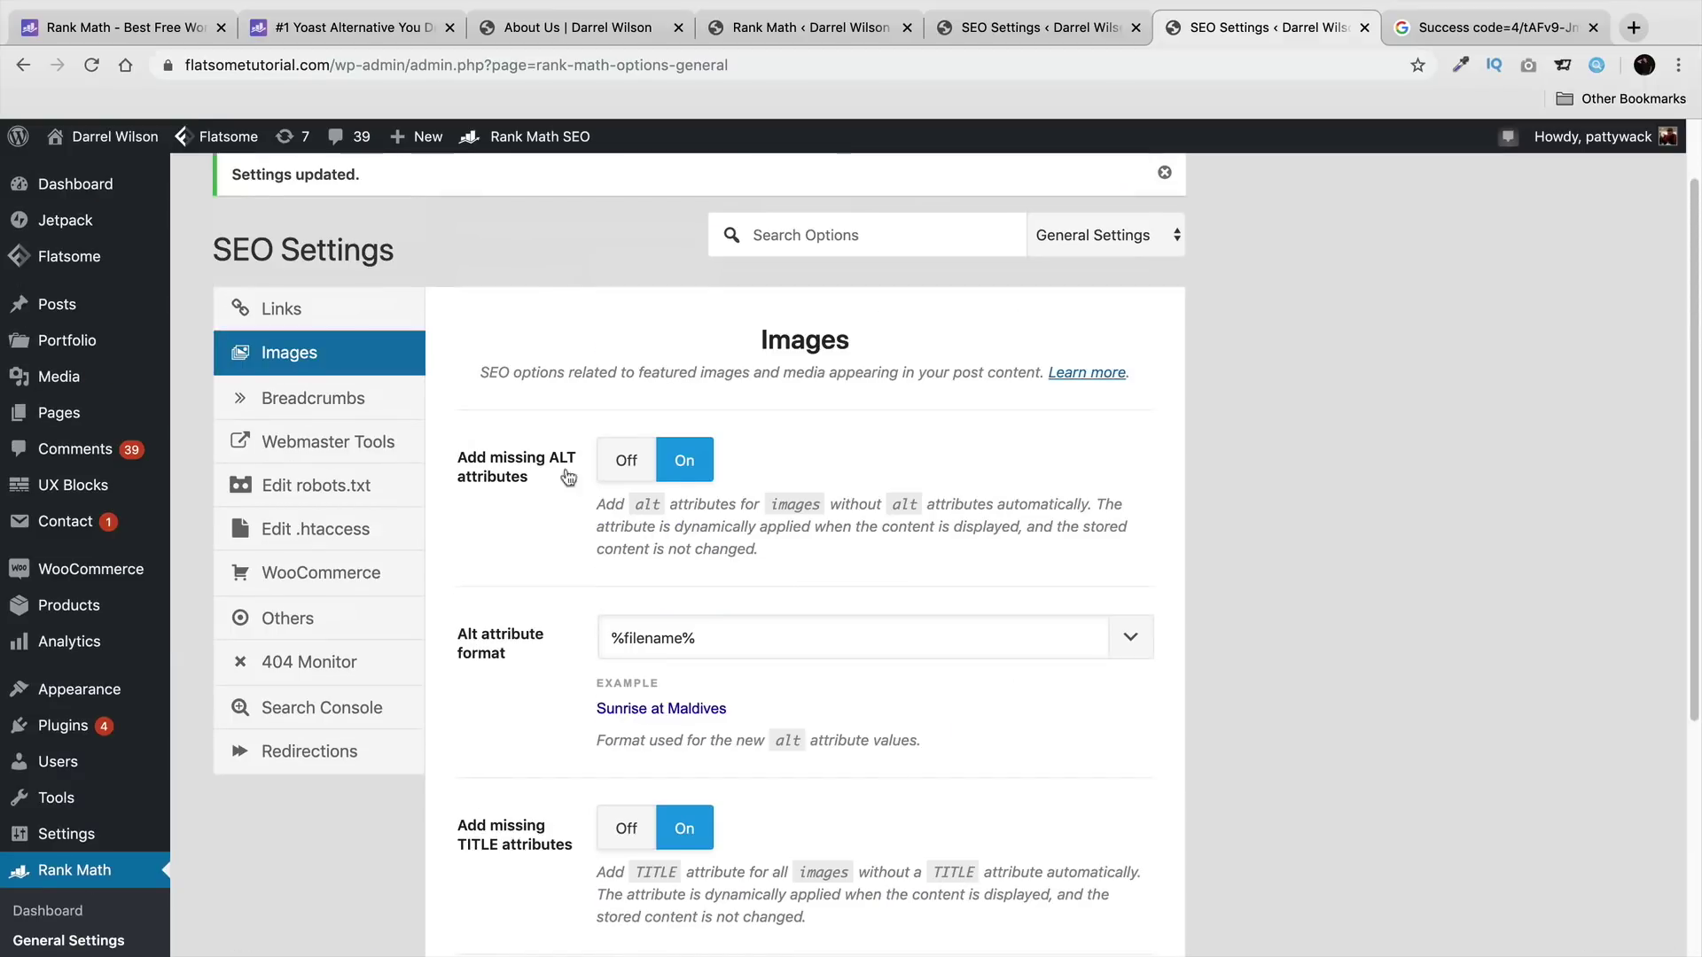
Step: Open the Breadcrumbs settings, enable the breadcrumbs function to review its options, and turn it off again
{"action": "left_click", "coordinate": [351, 396]}
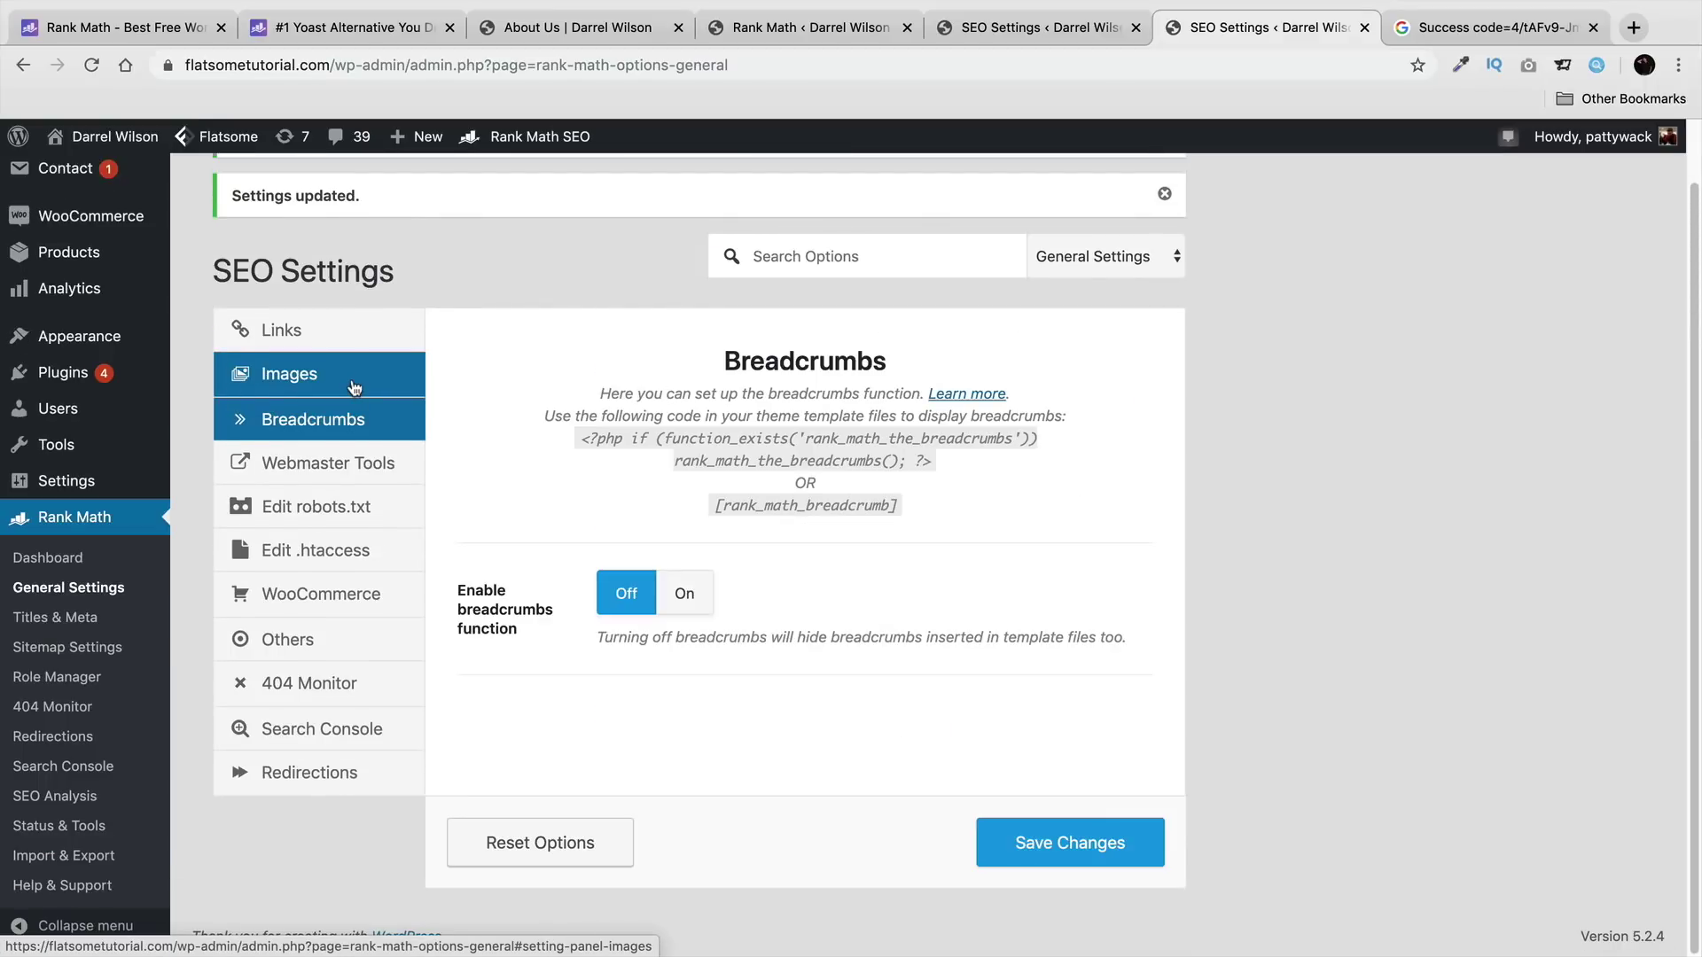
{"action": "left_click", "coordinate": [705, 604]}
{"action": "scroll", "coordinate": [780, 620], "scroll_direction": "down", "scroll_amount": 3}
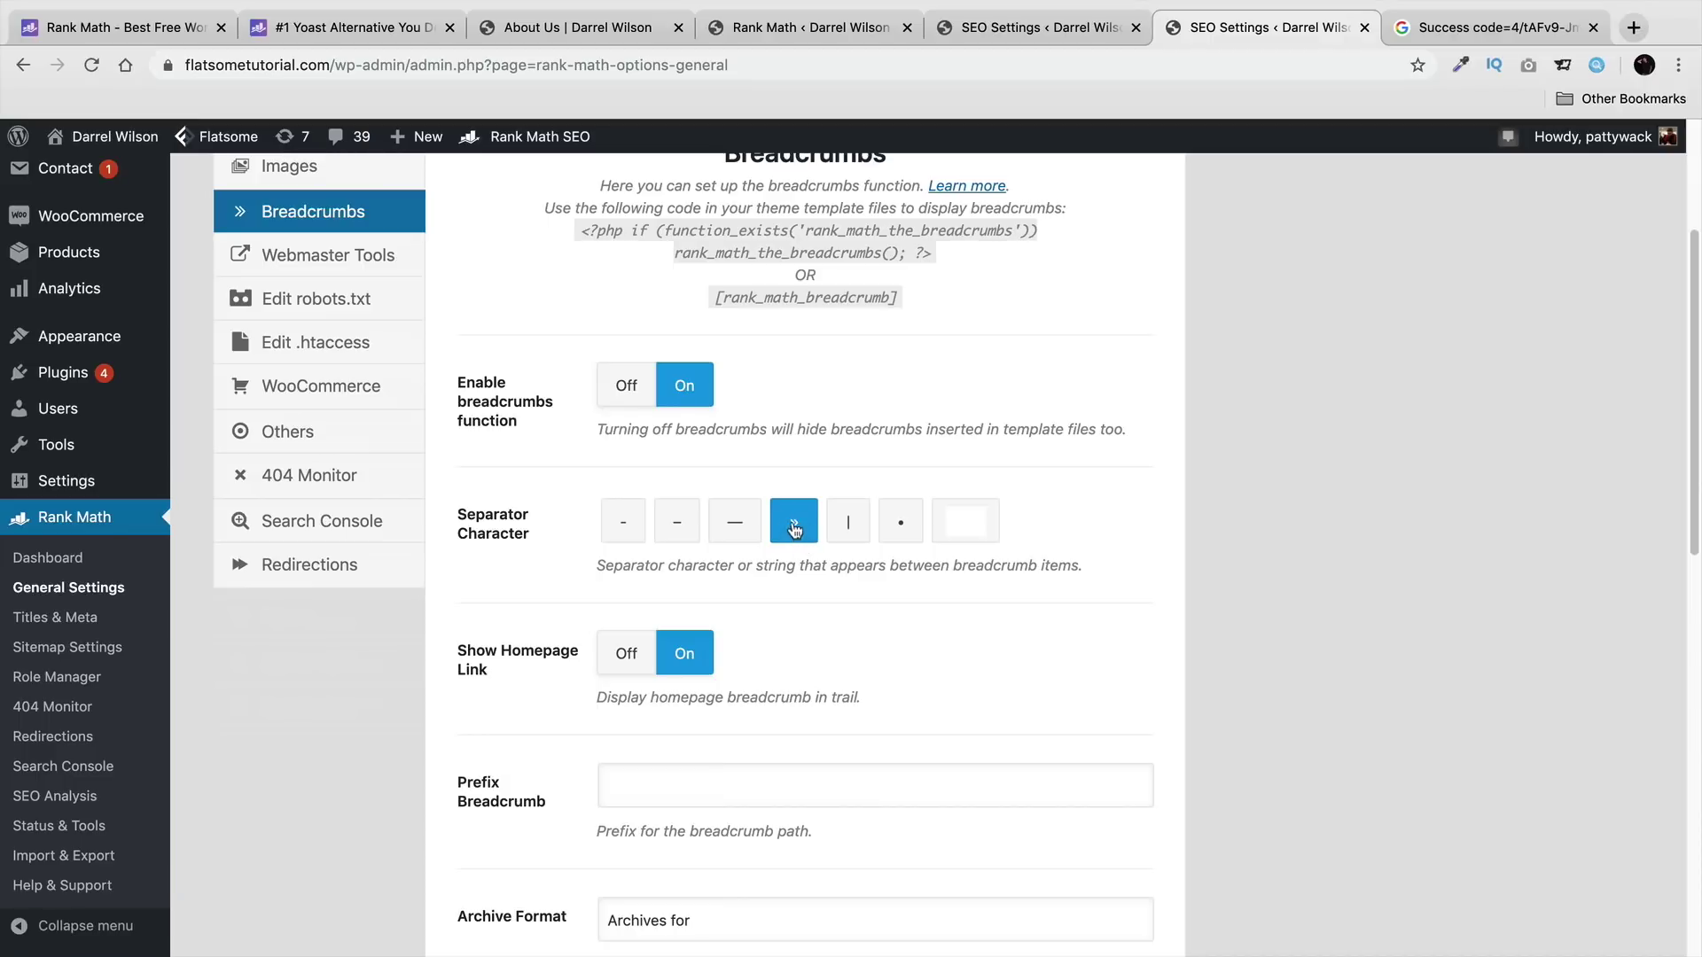
{"action": "scroll", "coordinate": [795, 525], "scroll_direction": "down", "scroll_amount": 2}
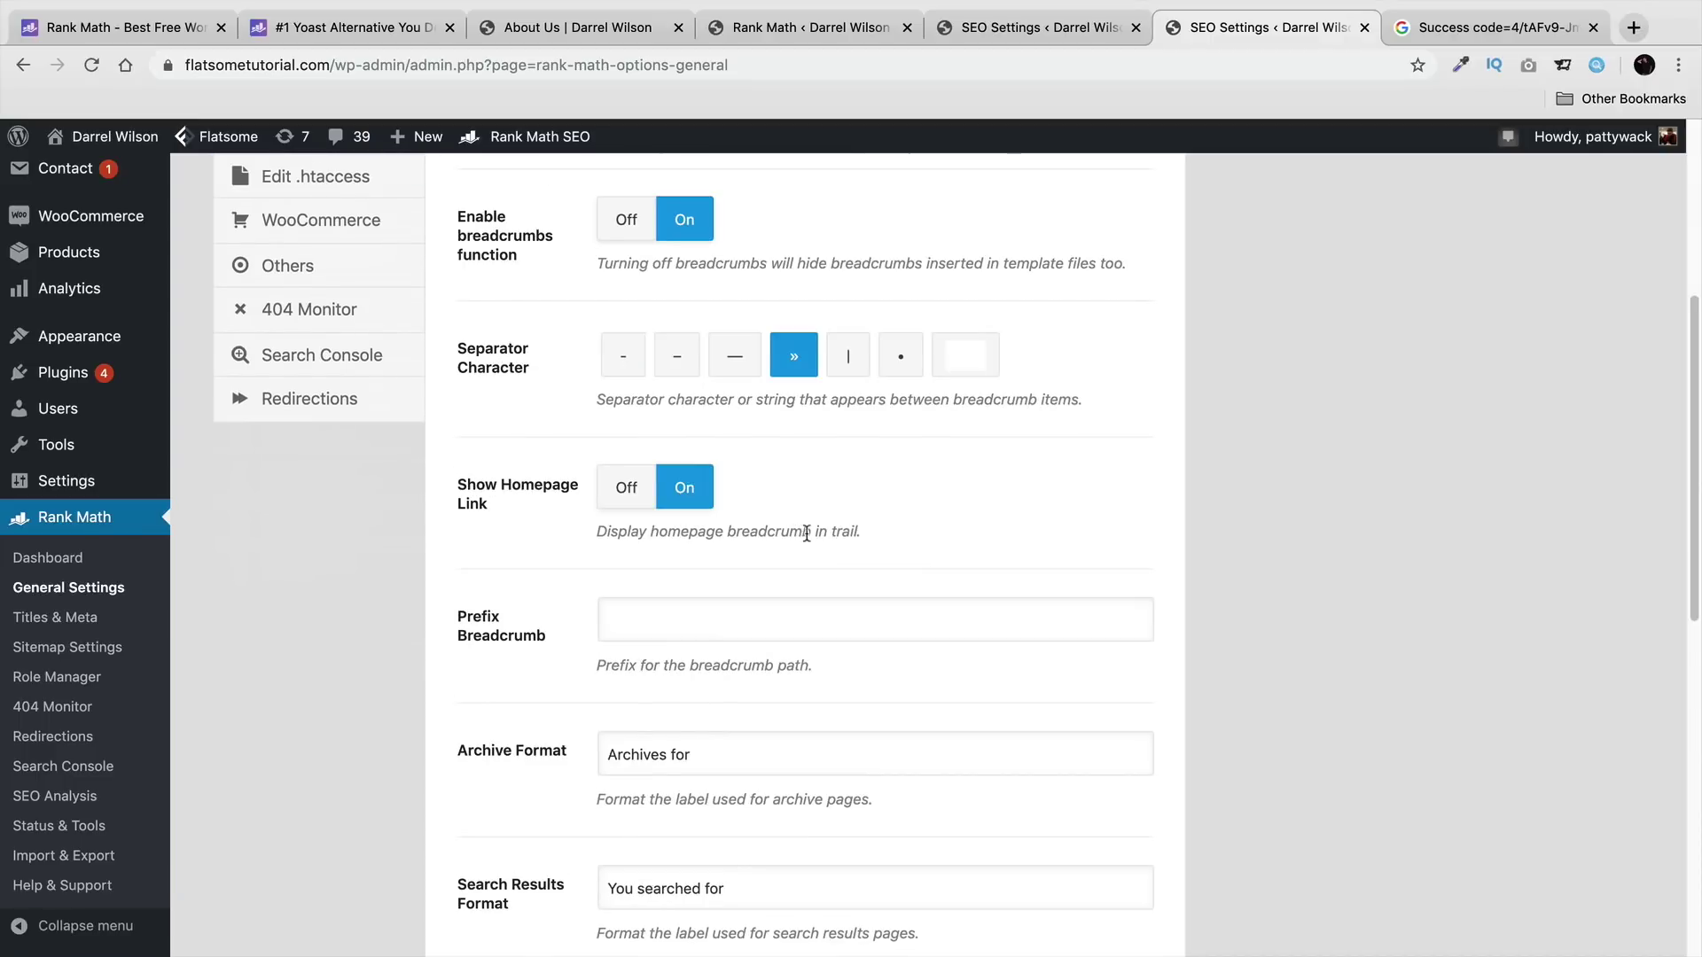
{"action": "scroll", "coordinate": [791, 540], "scroll_direction": "down", "scroll_amount": 2}
{"action": "scroll", "coordinate": [784, 596], "scroll_direction": "down", "scroll_amount": 2}
{"action": "scroll", "coordinate": [767, 644], "scroll_direction": "up", "scroll_amount": 10}
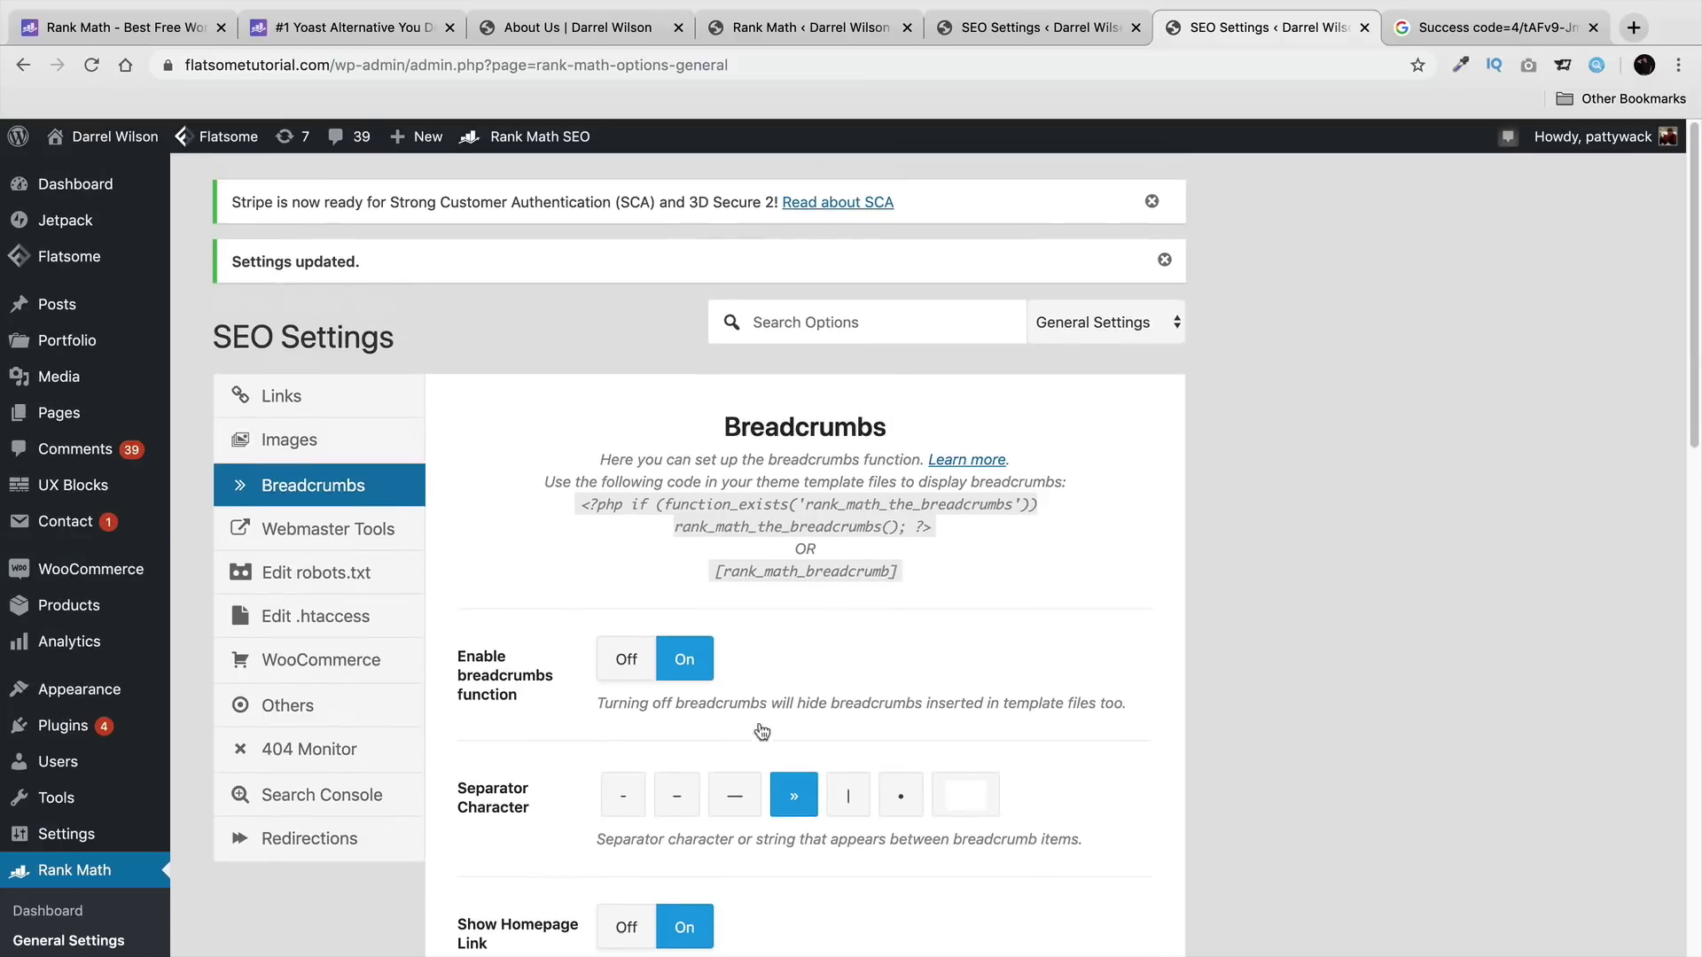
{"action": "left_click", "coordinate": [628, 660]}
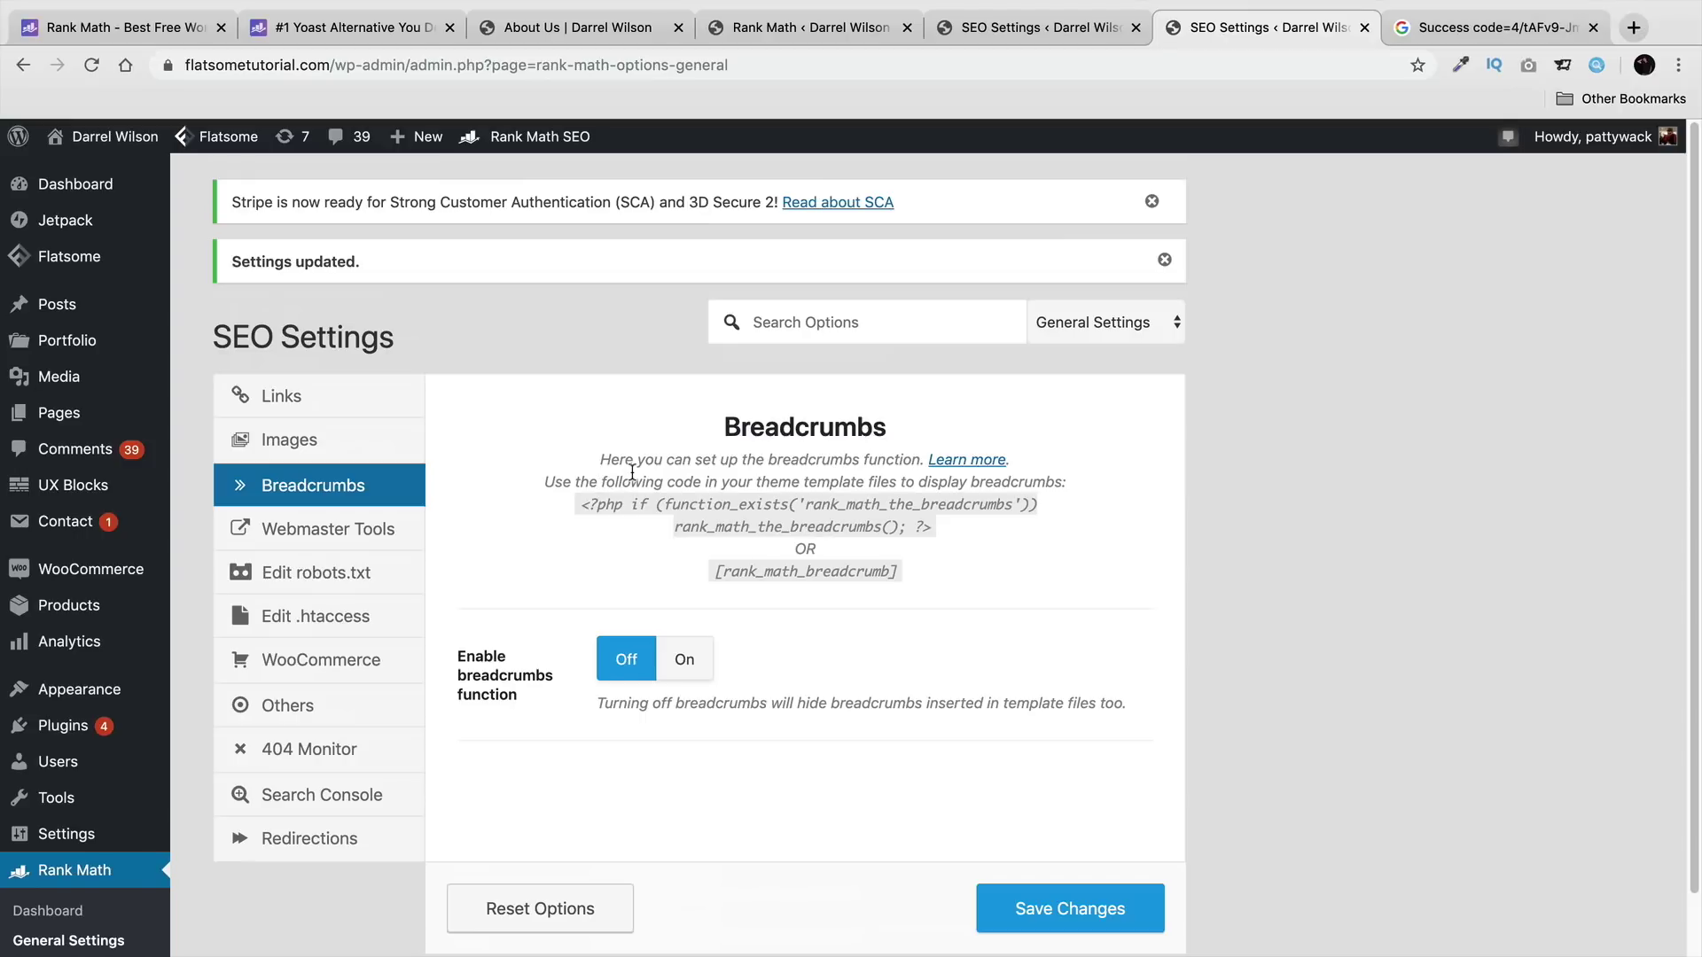
Step: Open the Webmaster Tools settings and copy the HTML meta tag from the Search Console Verification Page
{"action": "left_click", "coordinate": [331, 522]}
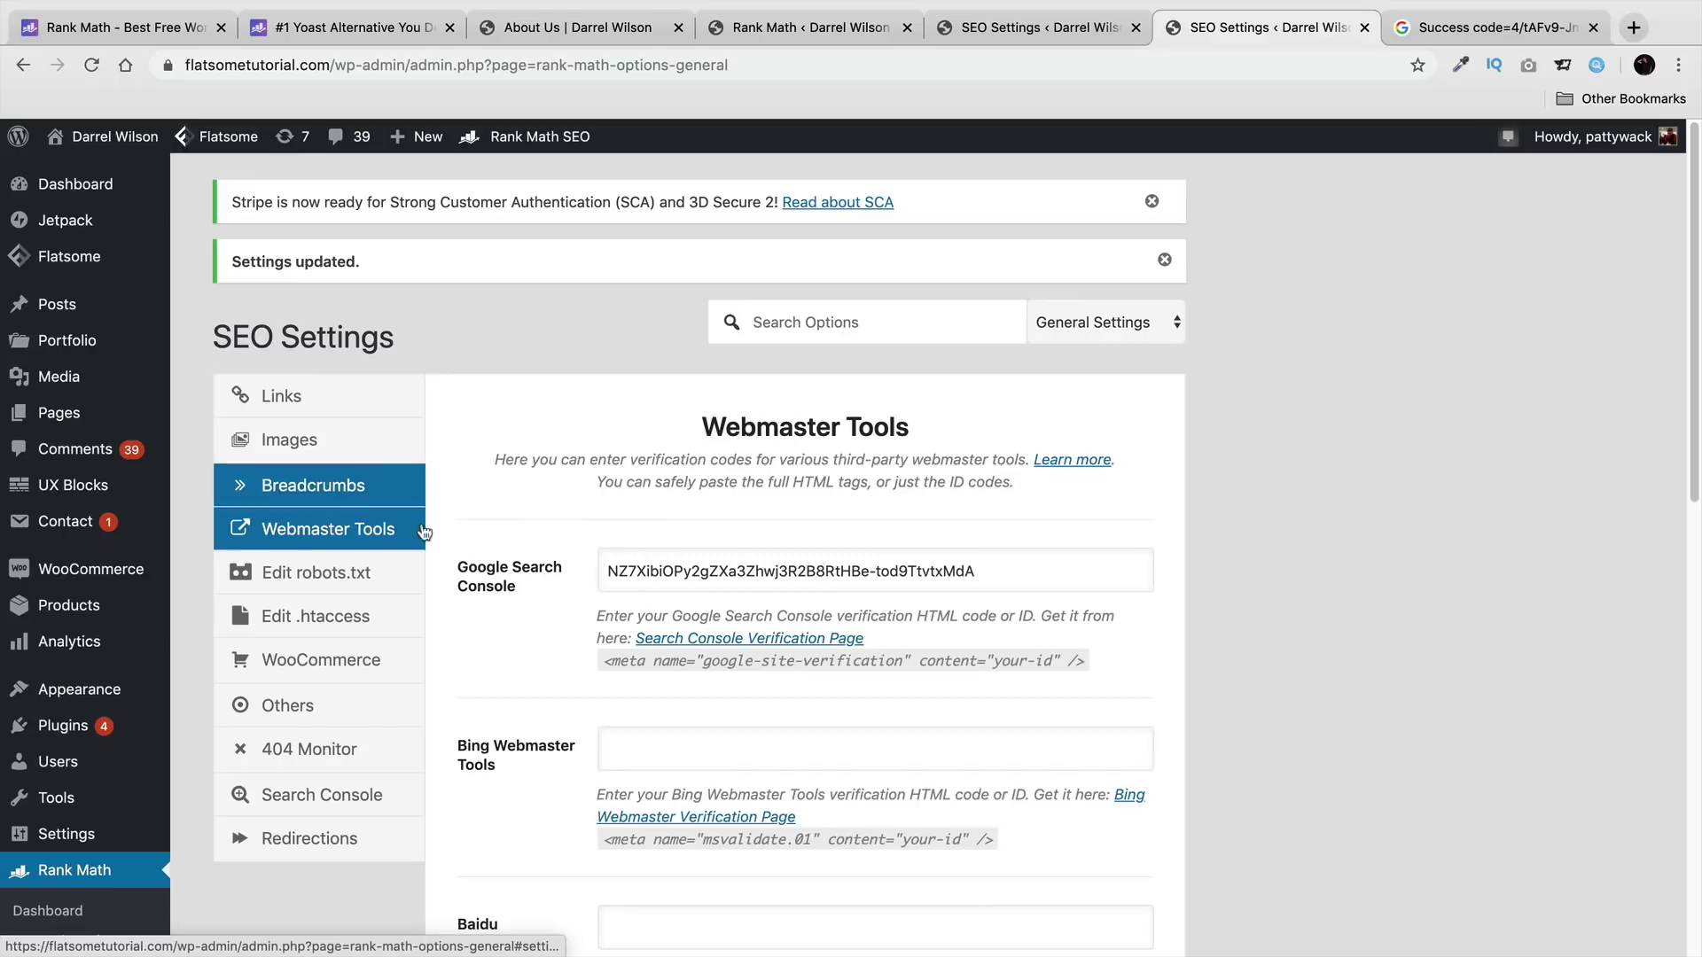
{"action": "scroll", "coordinate": [526, 620], "scroll_direction": "down", "scroll_amount": 1}
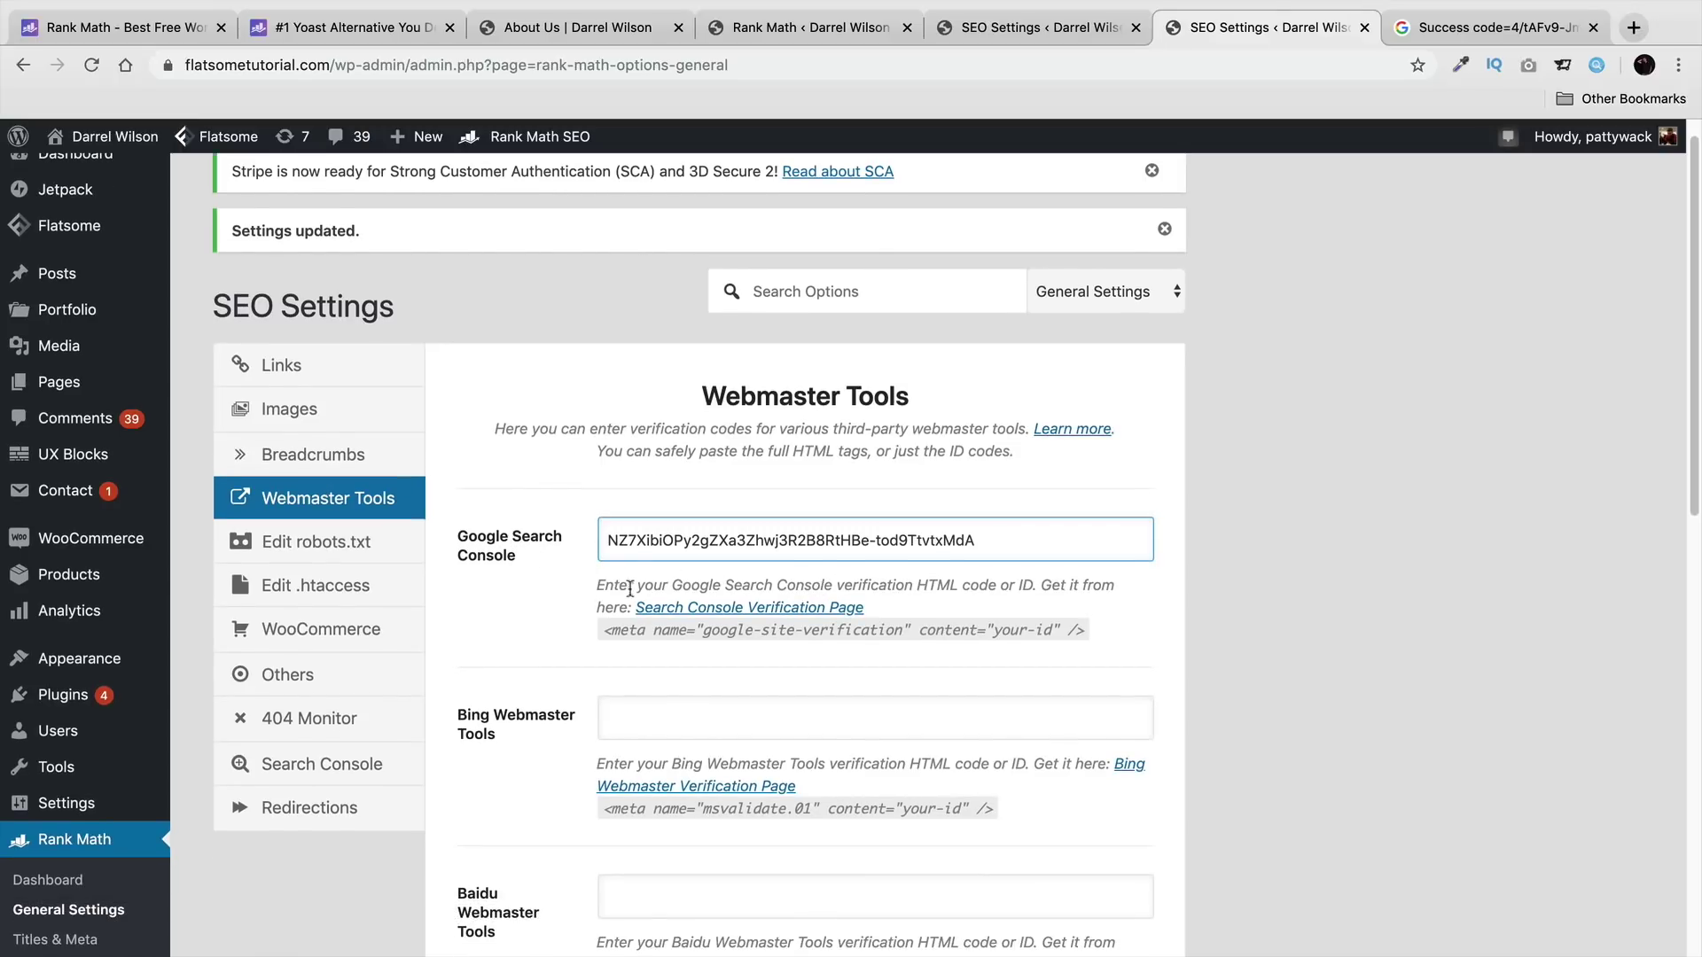
{"action": "left_click", "coordinate": [688, 610]}
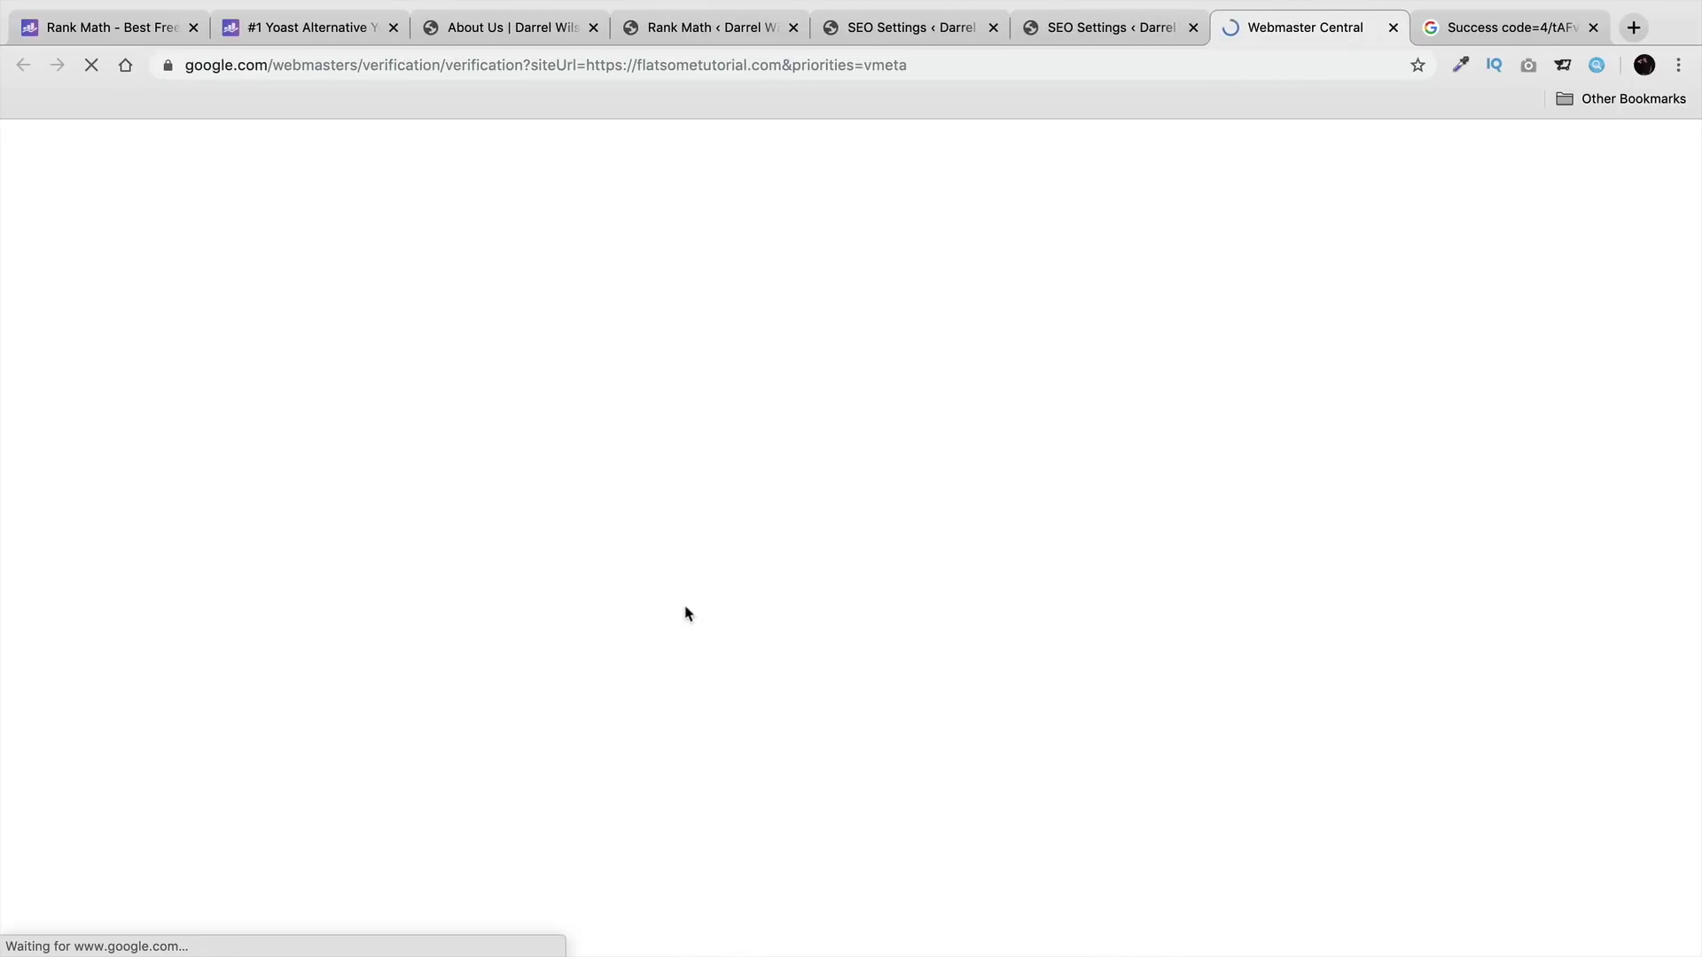
{"action": "left_click", "coordinate": [807, 502]}
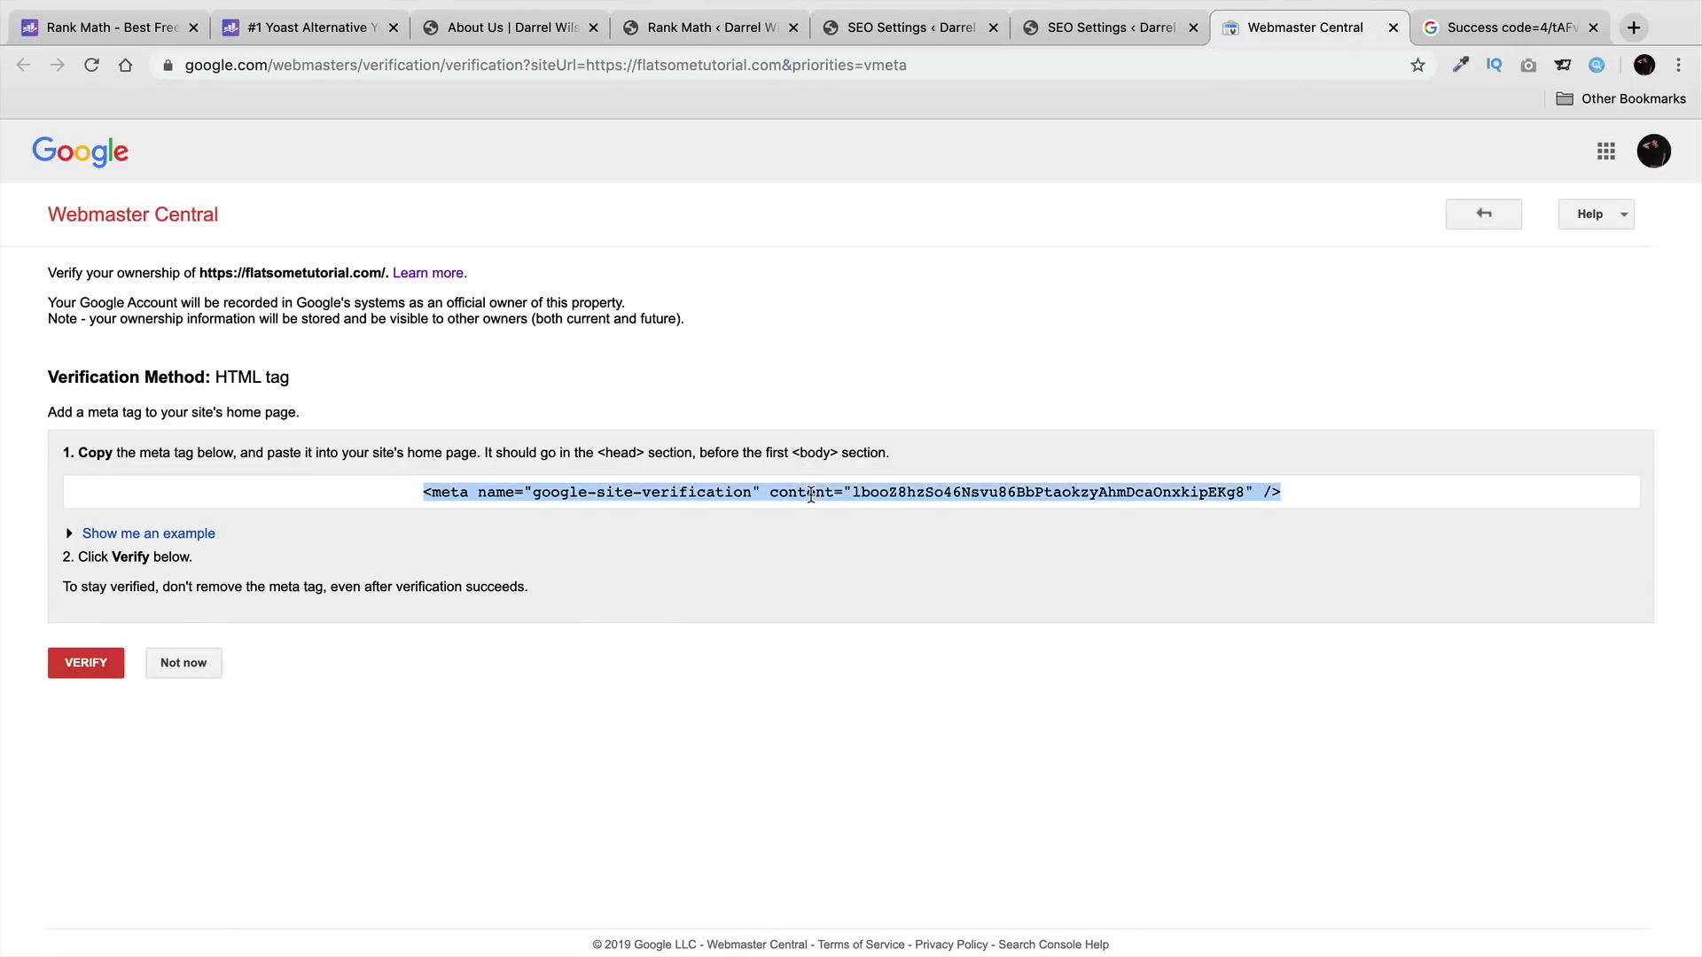
{"action": "right_click", "coordinate": [809, 498]}
{"action": "left_click", "coordinate": [837, 538]}
Step: Return to Rank Math's Webmaster Tools settings and try to replace the code in the Google Search Console field
{"action": "left_click", "coordinate": [1056, 26]}
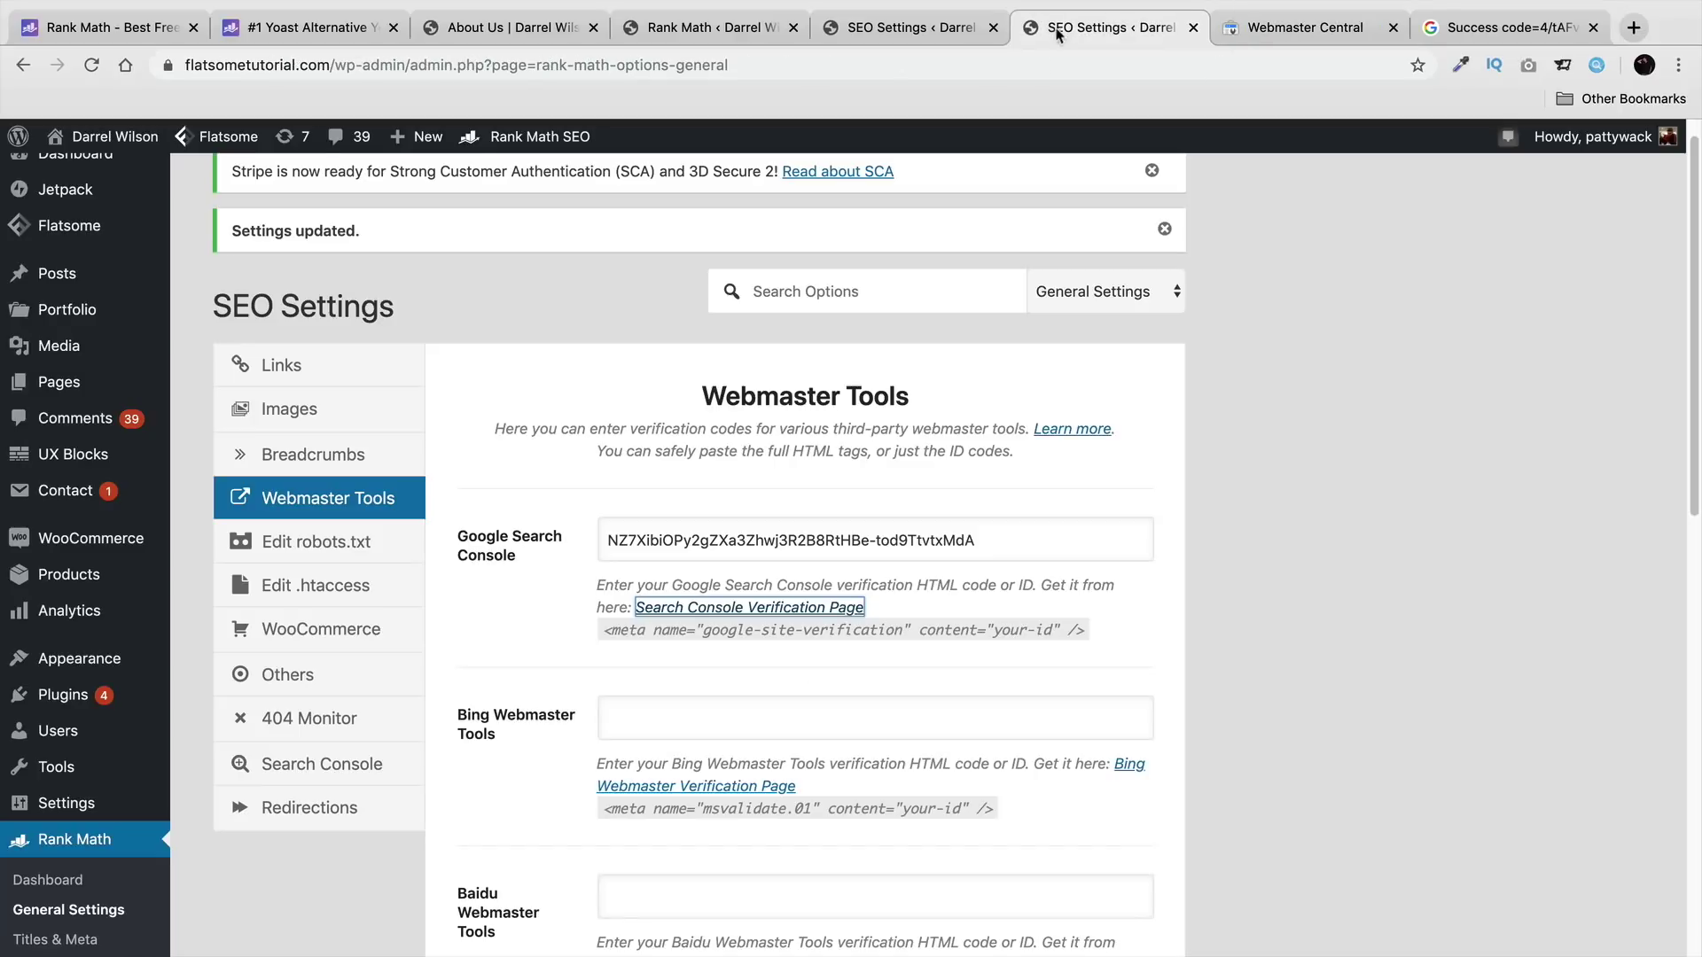
{"action": "double_click", "coordinate": [729, 542]}
{"action": "right_click", "coordinate": [726, 545]}
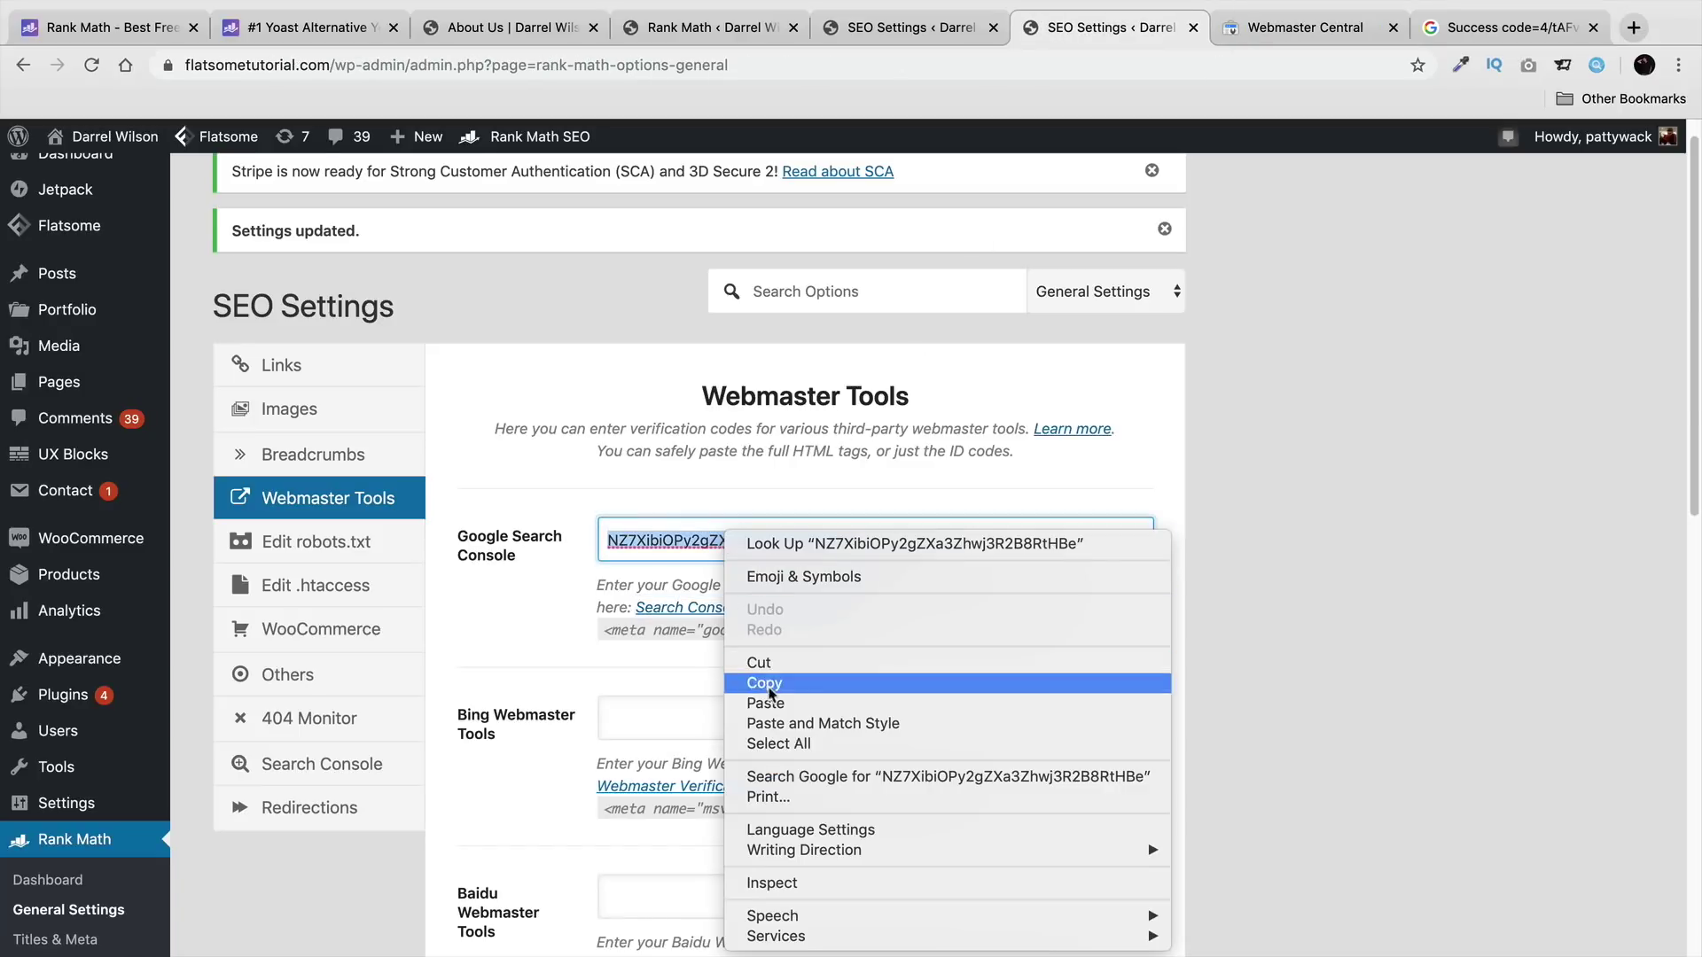
{"action": "left_click", "coordinate": [533, 608]}
Step: Examine the Bing, Baidu, Alexa, Yandex, Pinterest and Norton Safe Web verification fields in the Webmaster Tools settings
{"action": "scroll", "coordinate": [530, 595], "scroll_direction": "down", "scroll_amount": 1}
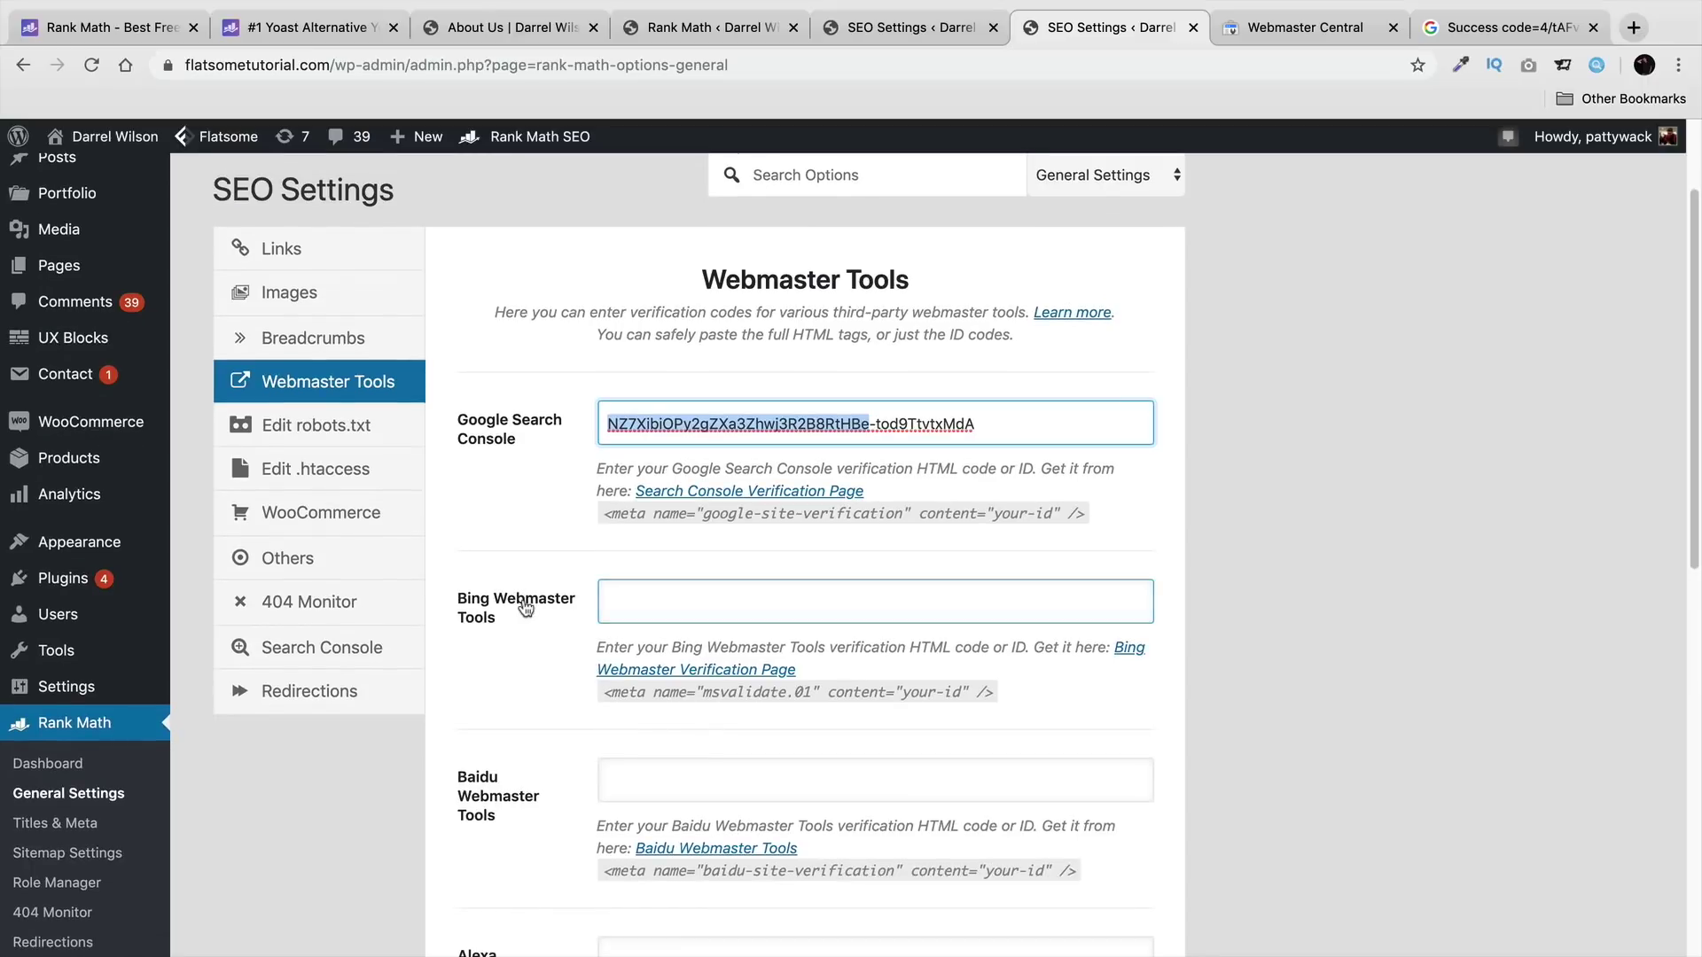
{"action": "scroll", "coordinate": [528, 596], "scroll_direction": "down", "scroll_amount": 4}
{"action": "left_click", "coordinate": [499, 492]}
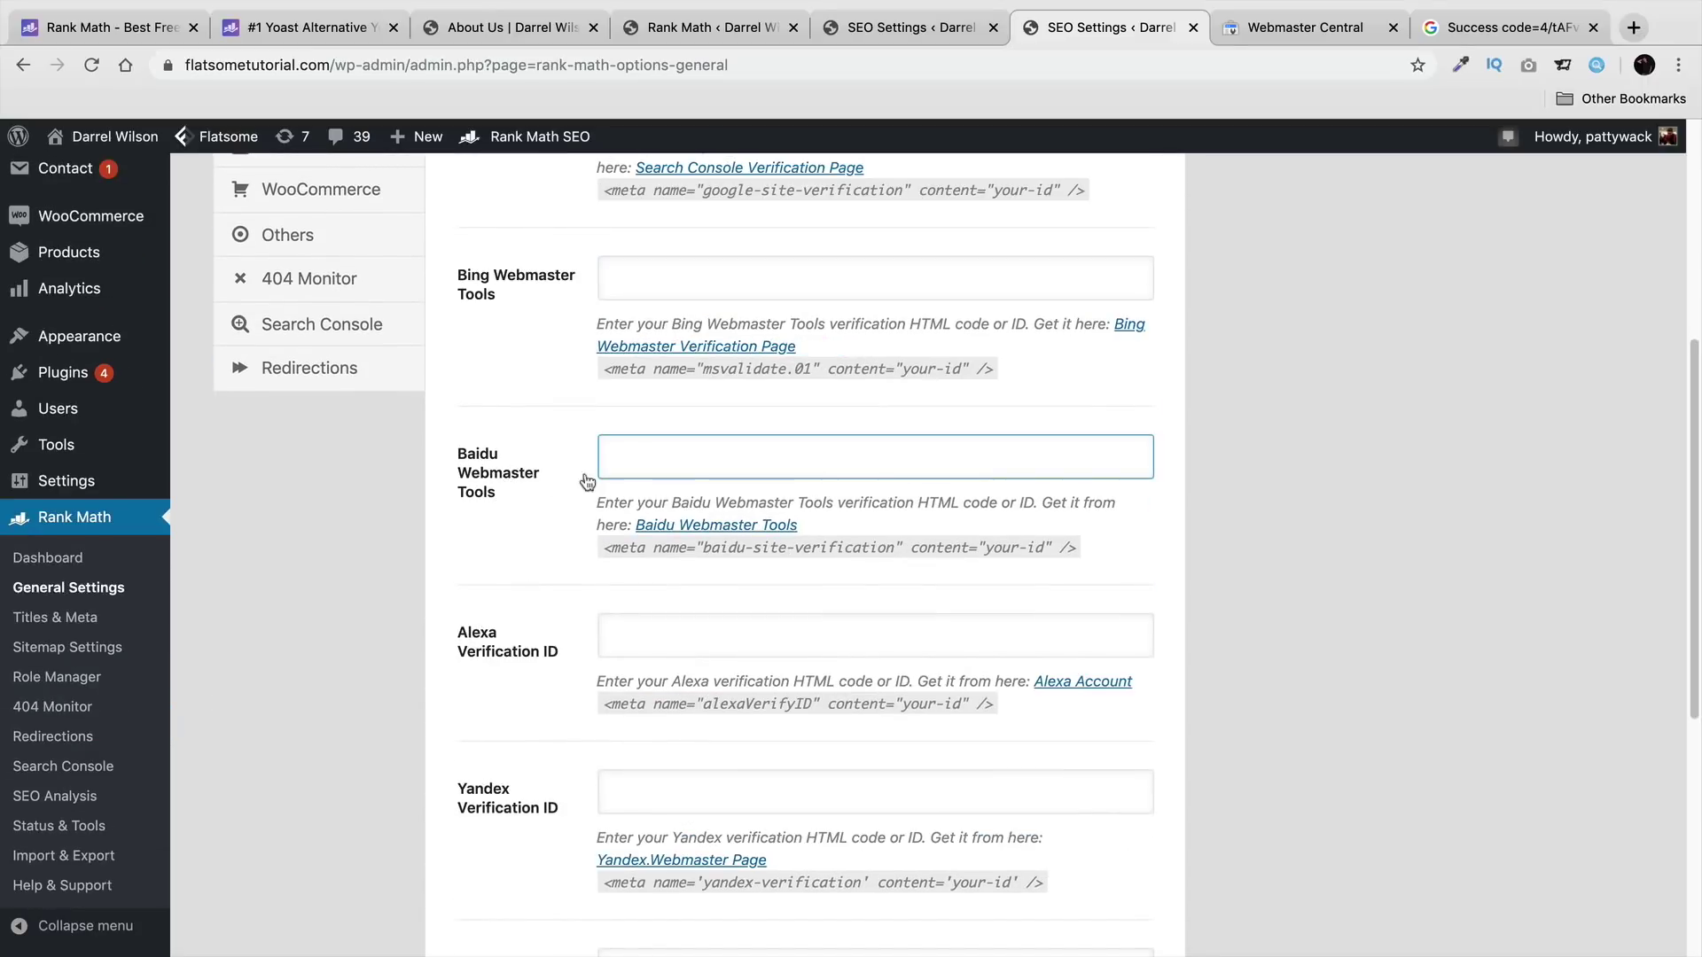
{"action": "left_click", "coordinate": [529, 490]}
{"action": "scroll", "coordinate": [528, 493], "scroll_direction": "down", "scroll_amount": 1}
{"action": "left_click", "coordinate": [505, 583]}
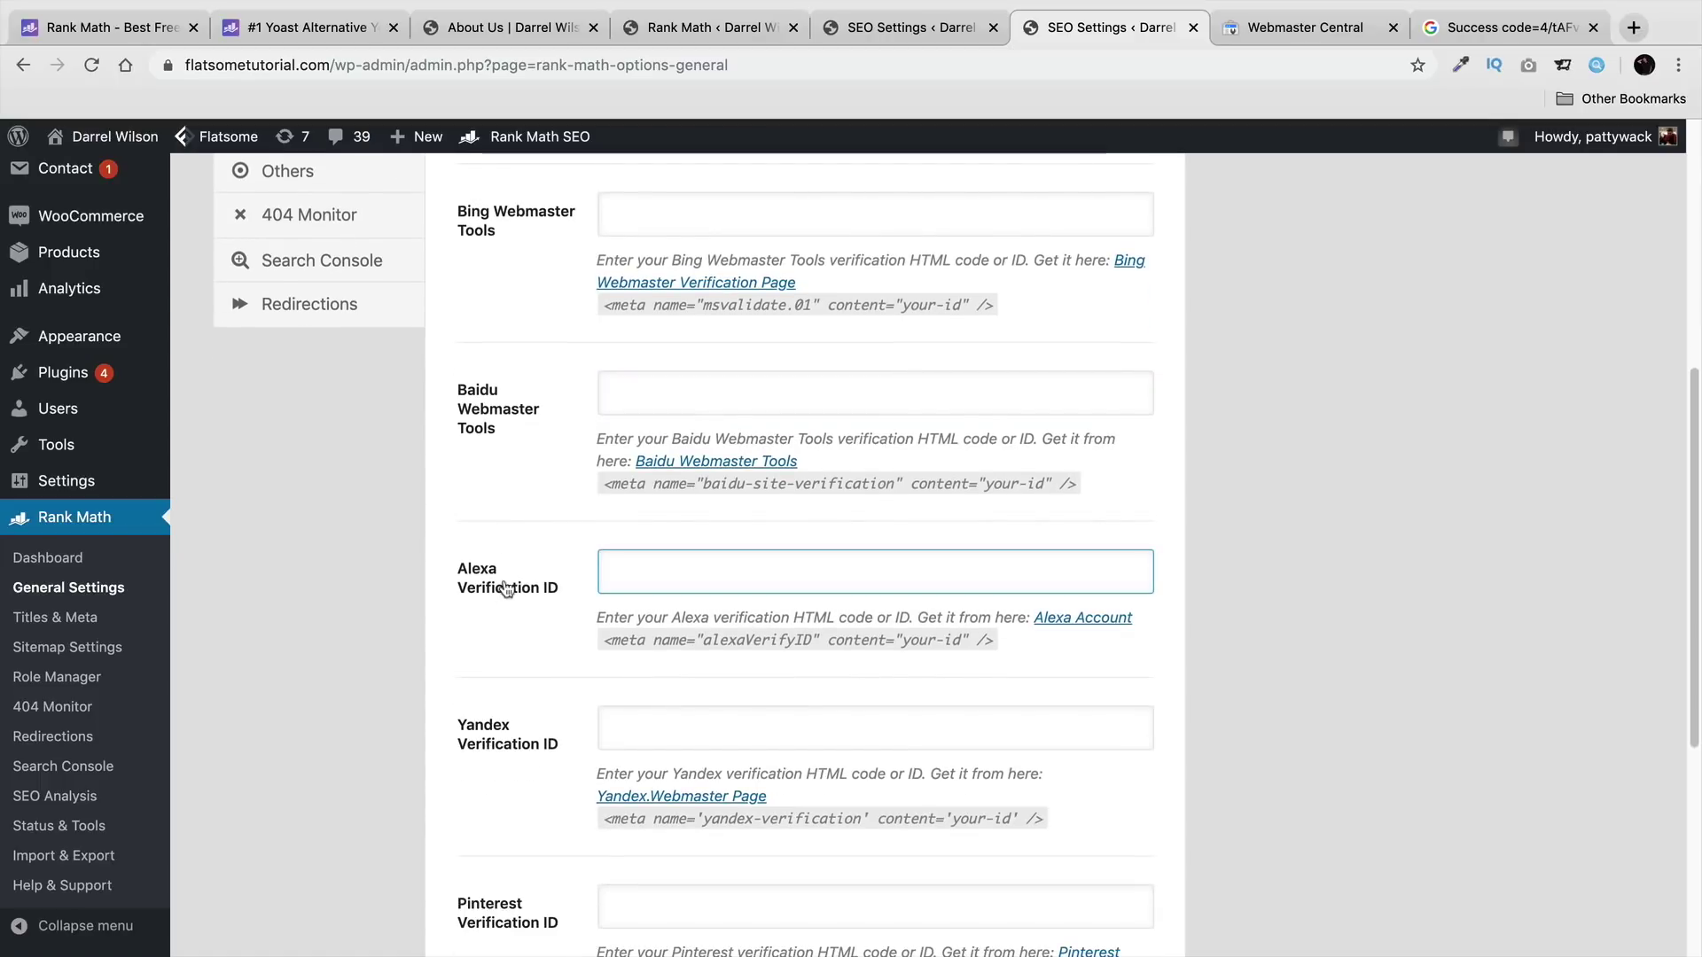
{"action": "scroll", "coordinate": [507, 586], "scroll_direction": "down", "scroll_amount": 2}
{"action": "left_click", "coordinate": [508, 619]}
{"action": "scroll", "coordinate": [508, 619], "scroll_direction": "down", "scroll_amount": 4}
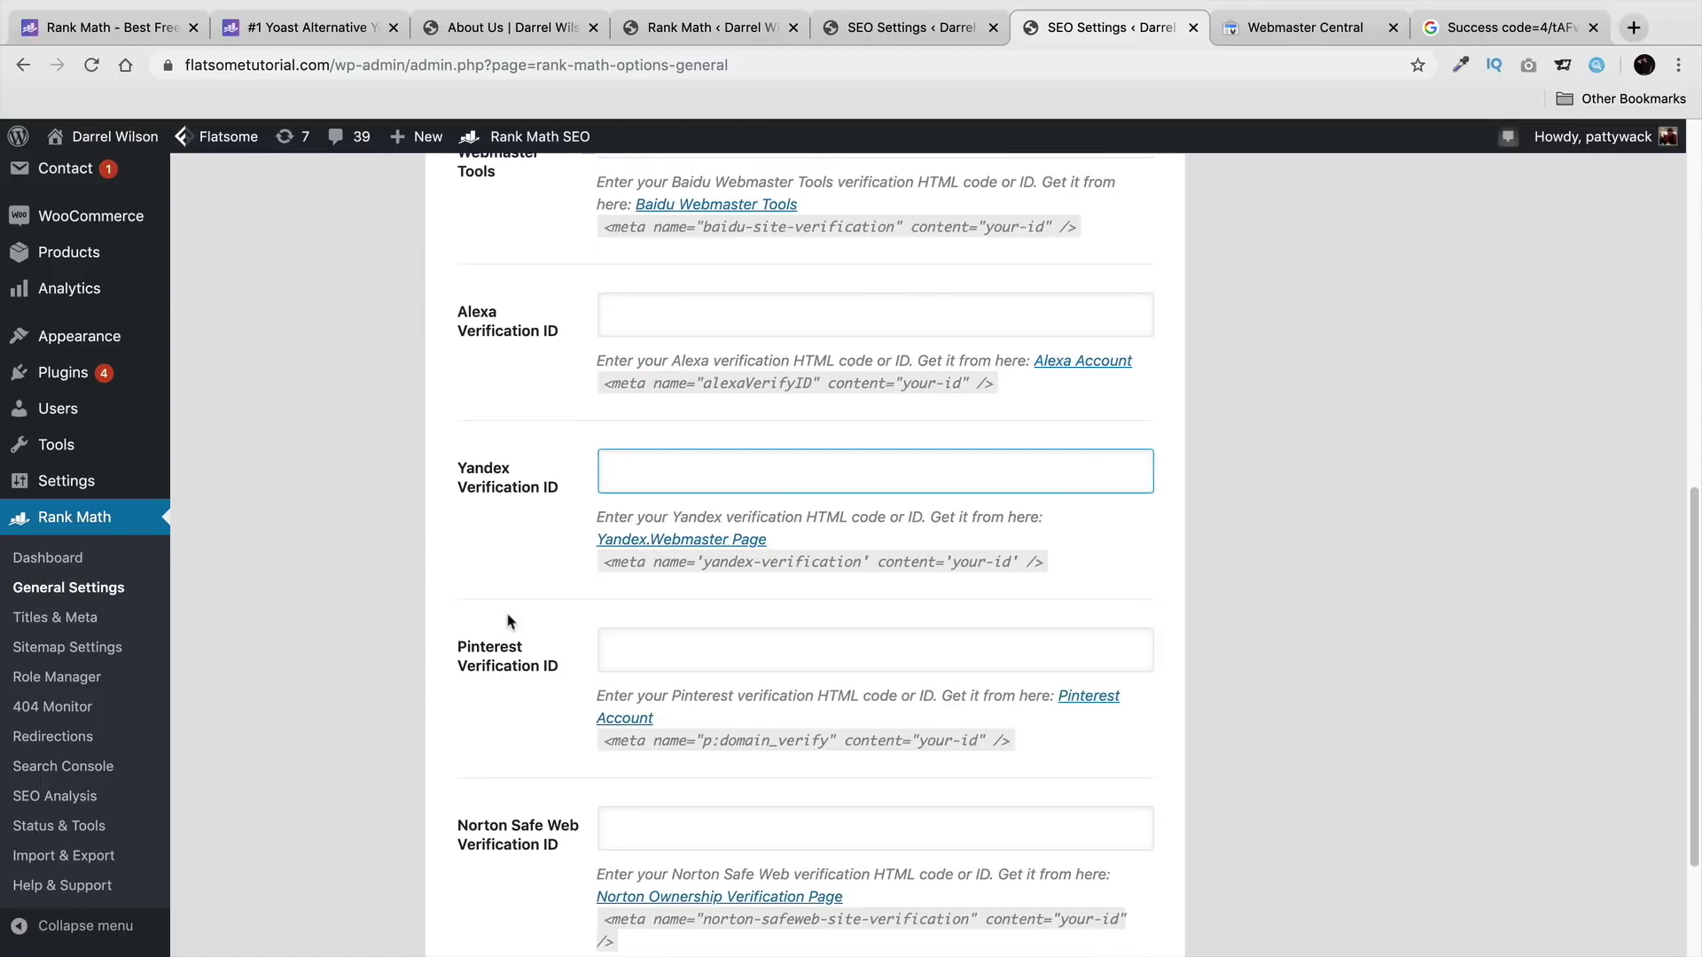
{"action": "left_click", "coordinate": [509, 620]}
{"action": "scroll", "coordinate": [509, 629], "scroll_direction": "down", "scroll_amount": 1}
{"action": "left_click", "coordinate": [507, 660]}
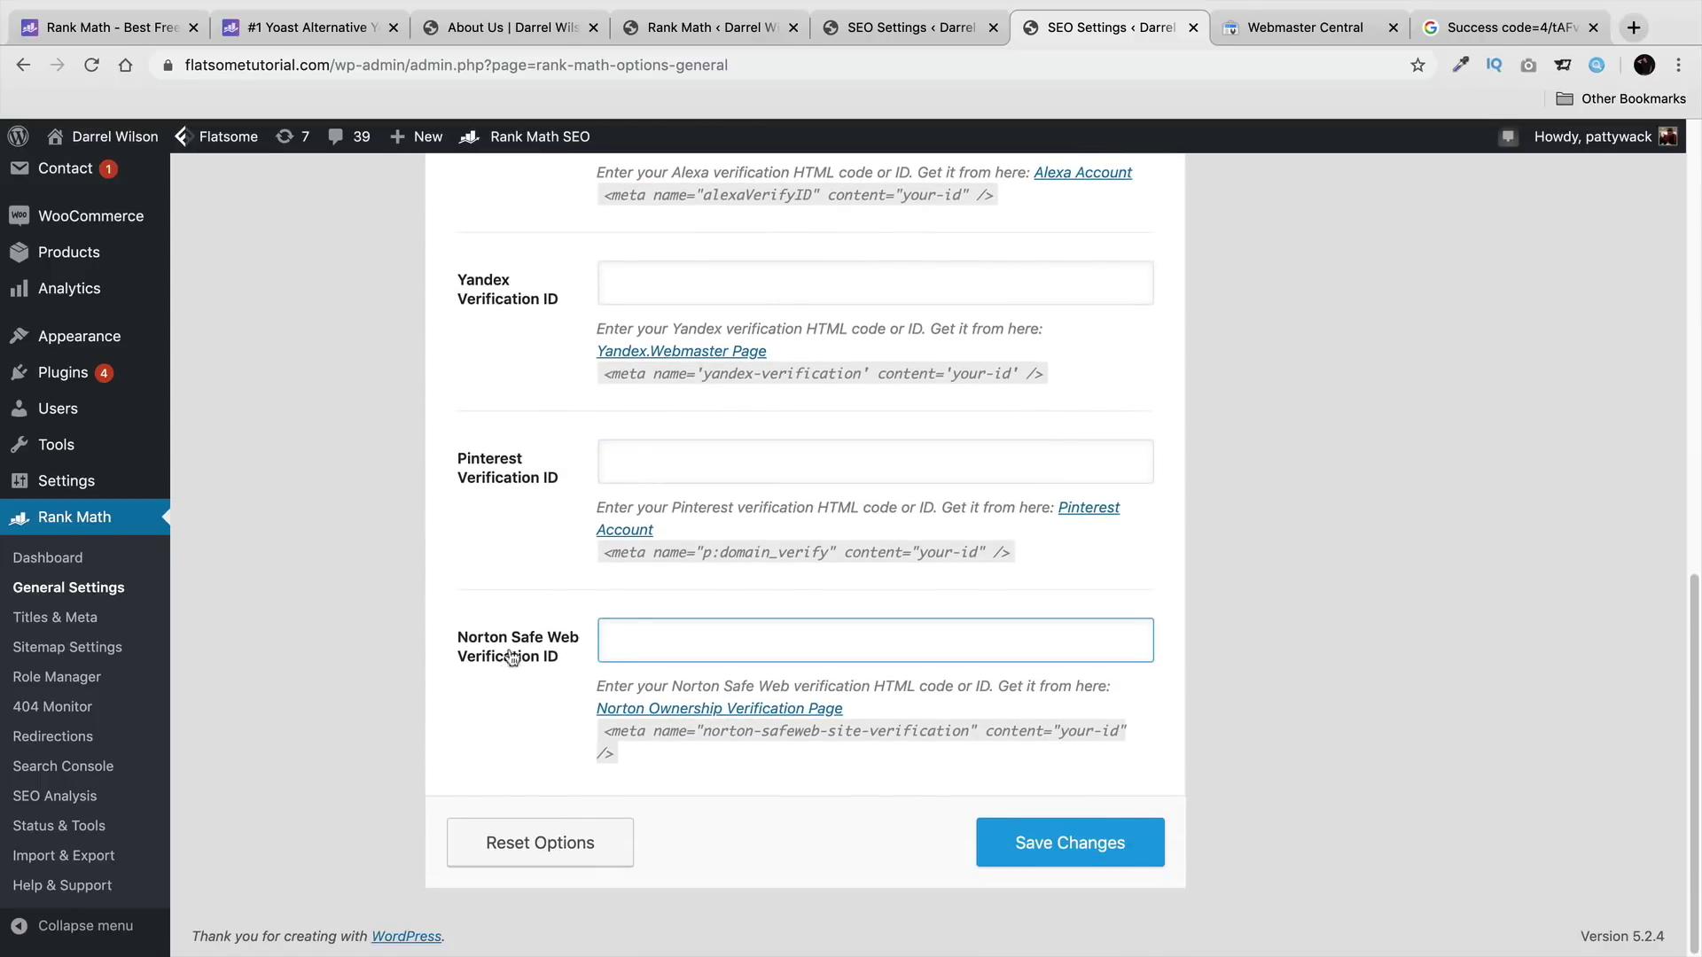
{"action": "scroll", "coordinate": [532, 678], "scroll_direction": "up", "scroll_amount": 1}
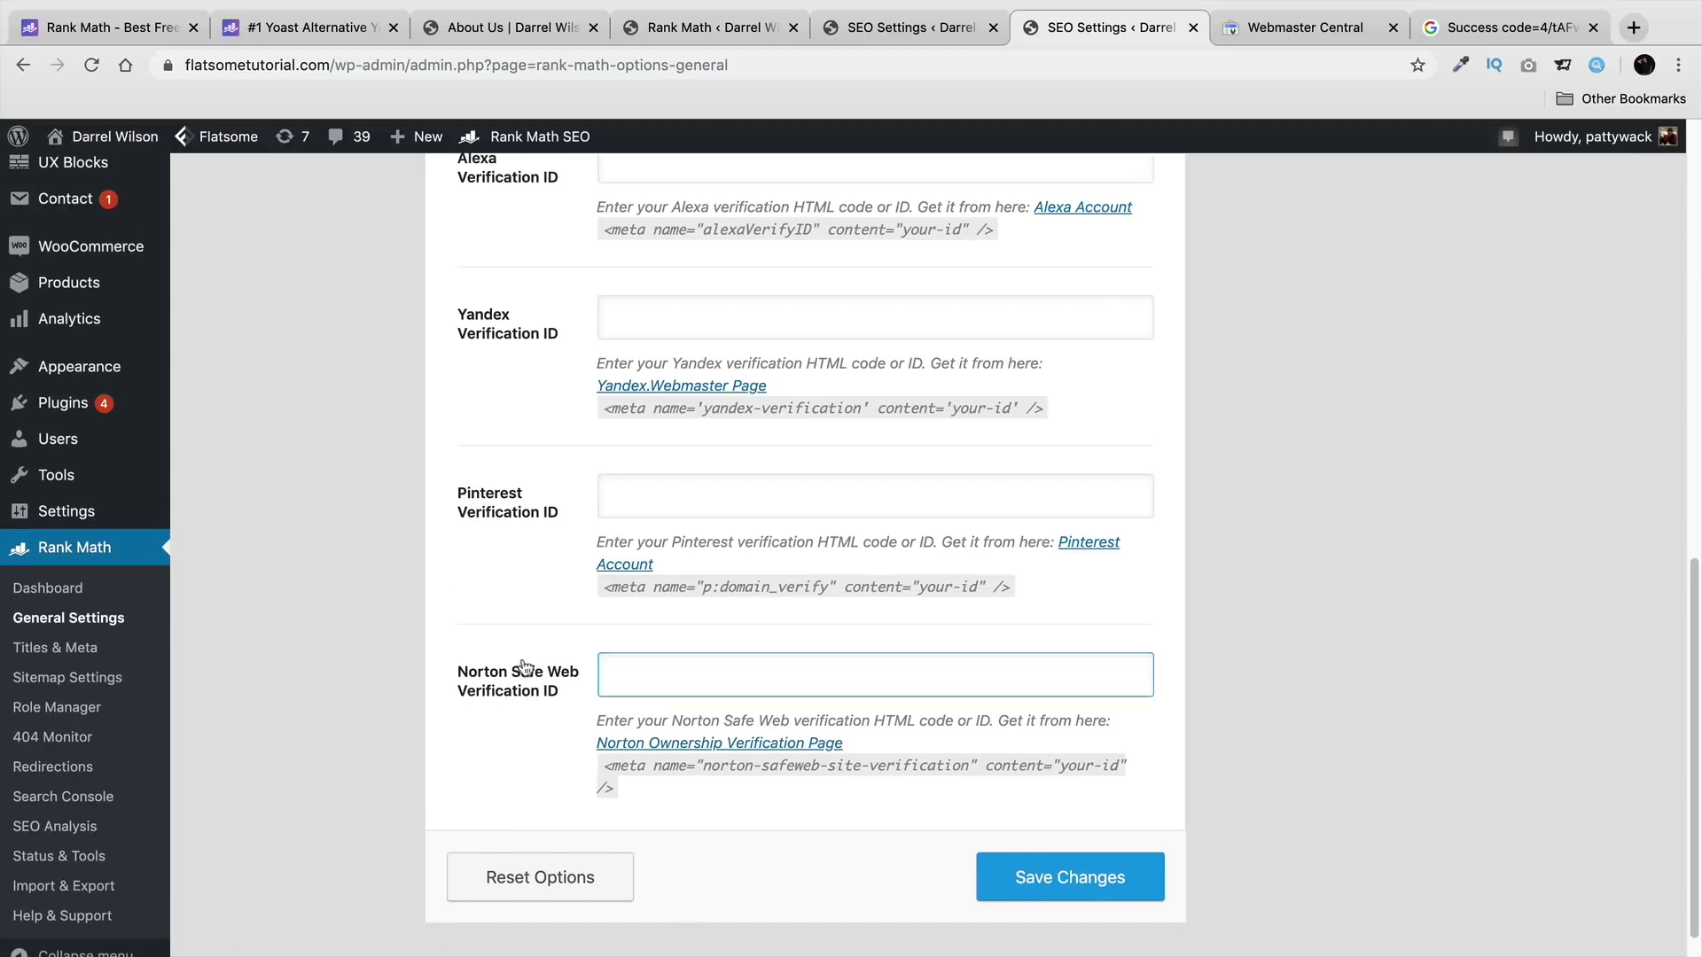
{"action": "left_click", "coordinate": [493, 712]}
{"action": "scroll", "coordinate": [505, 717], "scroll_direction": "up", "scroll_amount": 5}
{"action": "scroll", "coordinate": [513, 720], "scroll_direction": "up", "scroll_amount": 4}
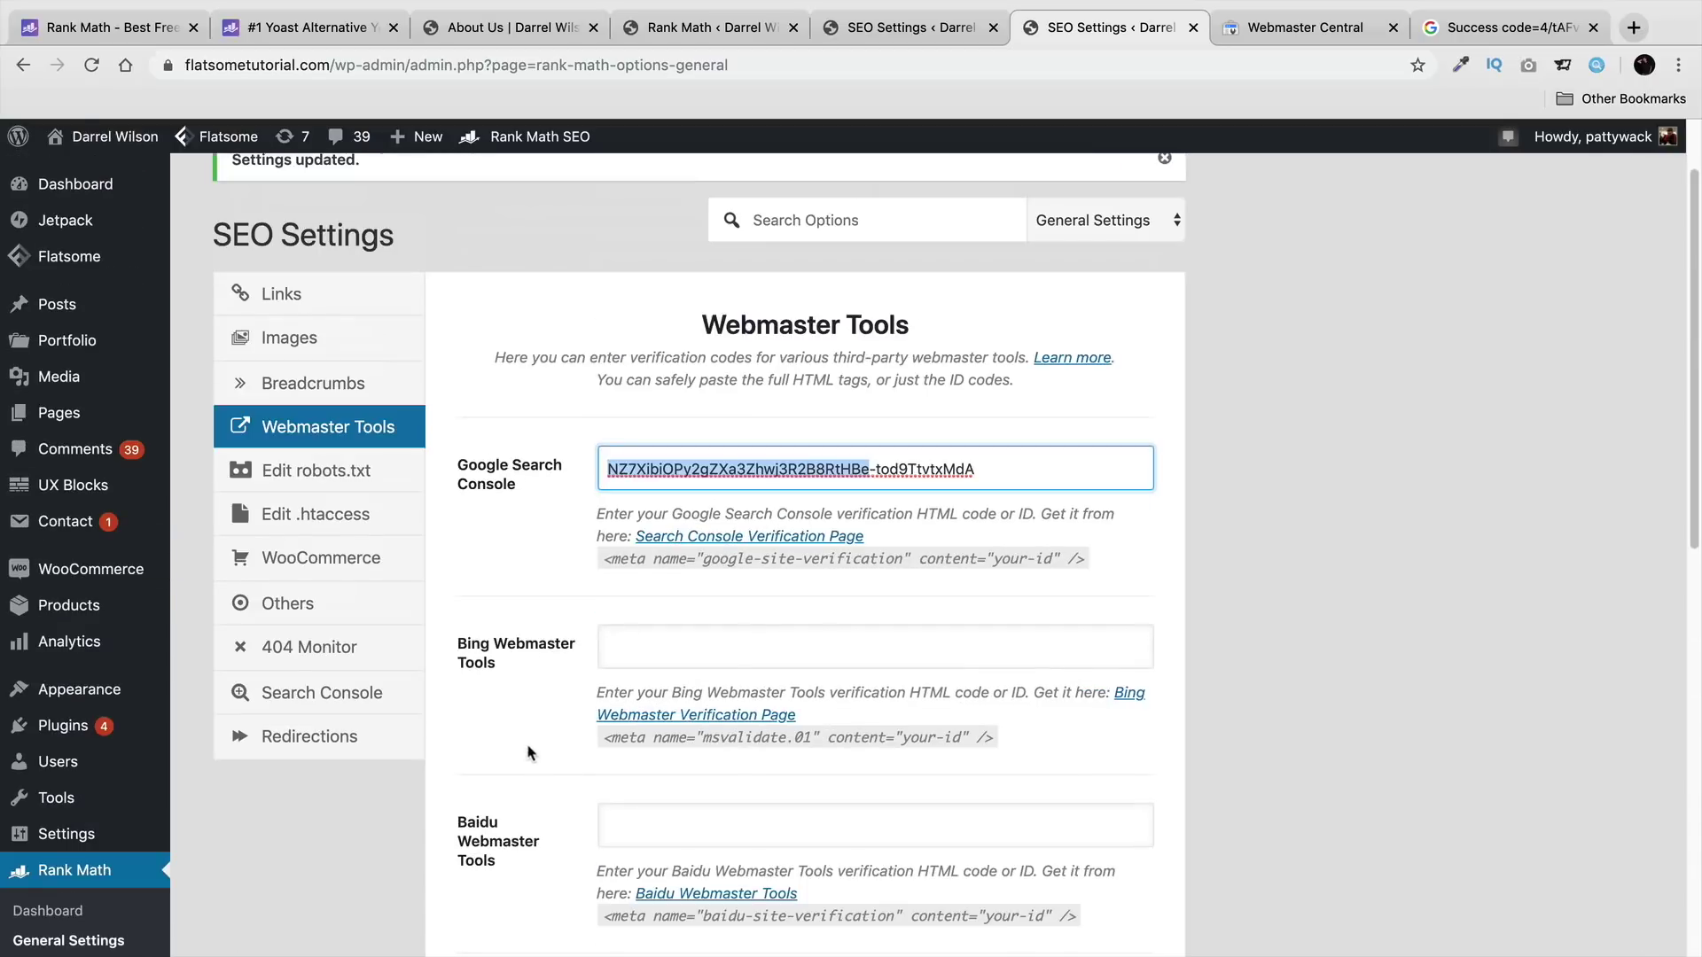
{"action": "left_click", "coordinate": [542, 678]}
{"action": "scroll", "coordinate": [849, 558], "scroll_direction": "down", "scroll_amount": 10}
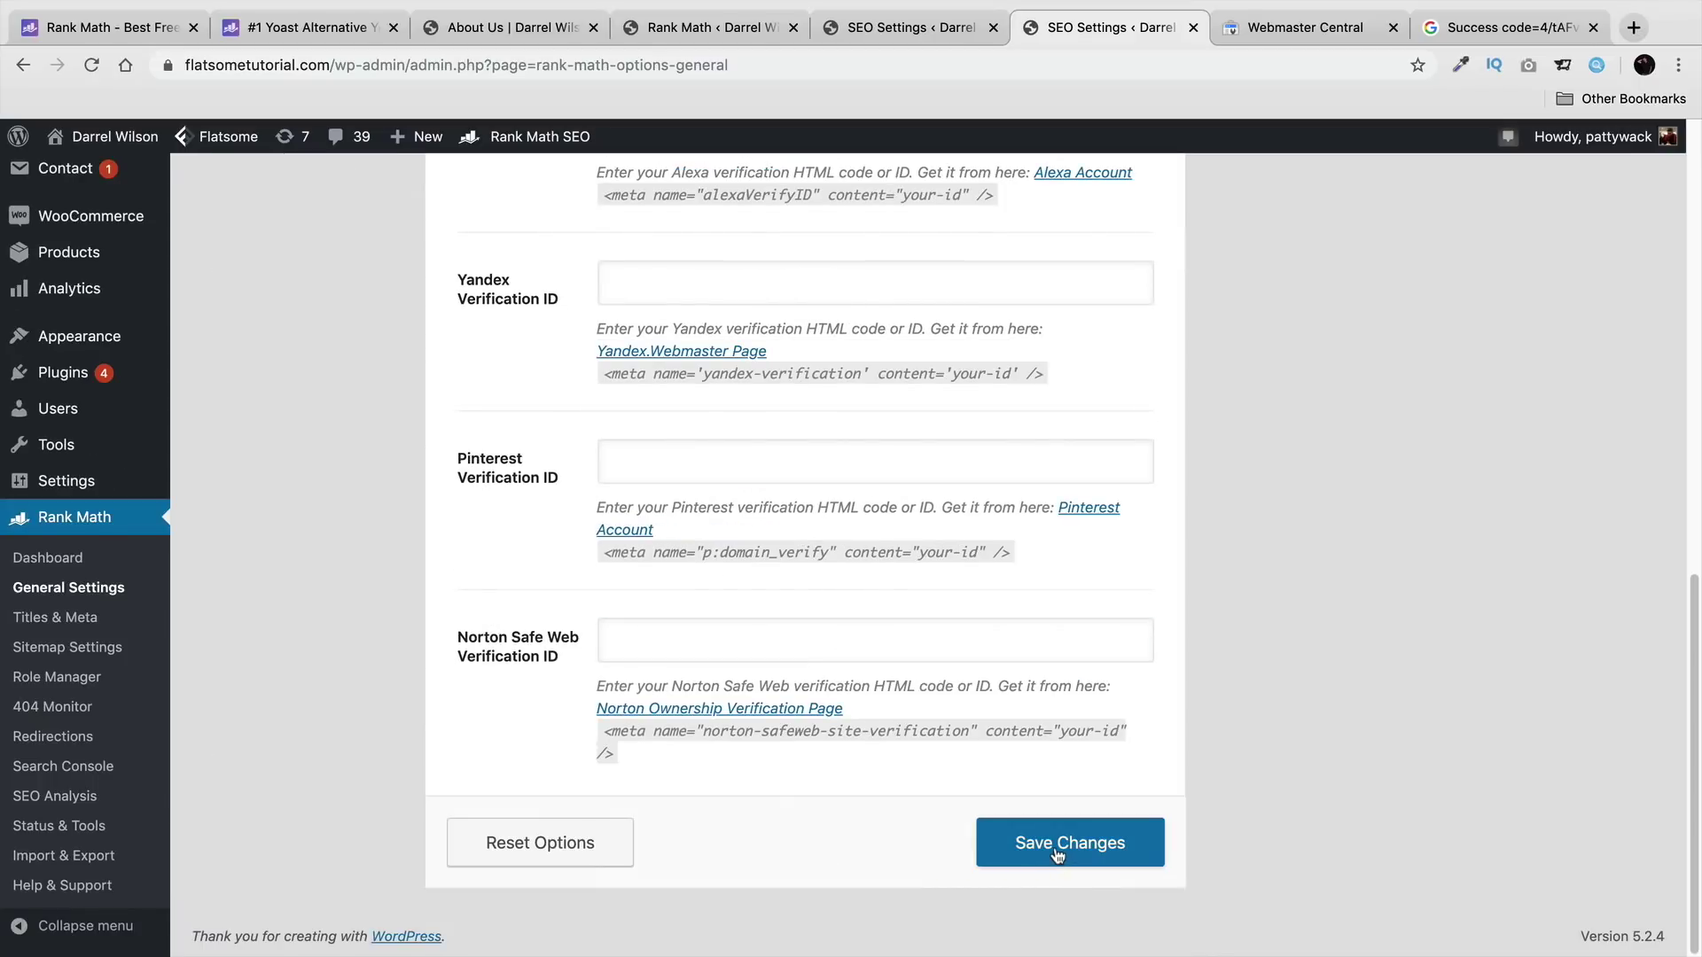
{"action": "left_click", "coordinate": [1057, 854]}
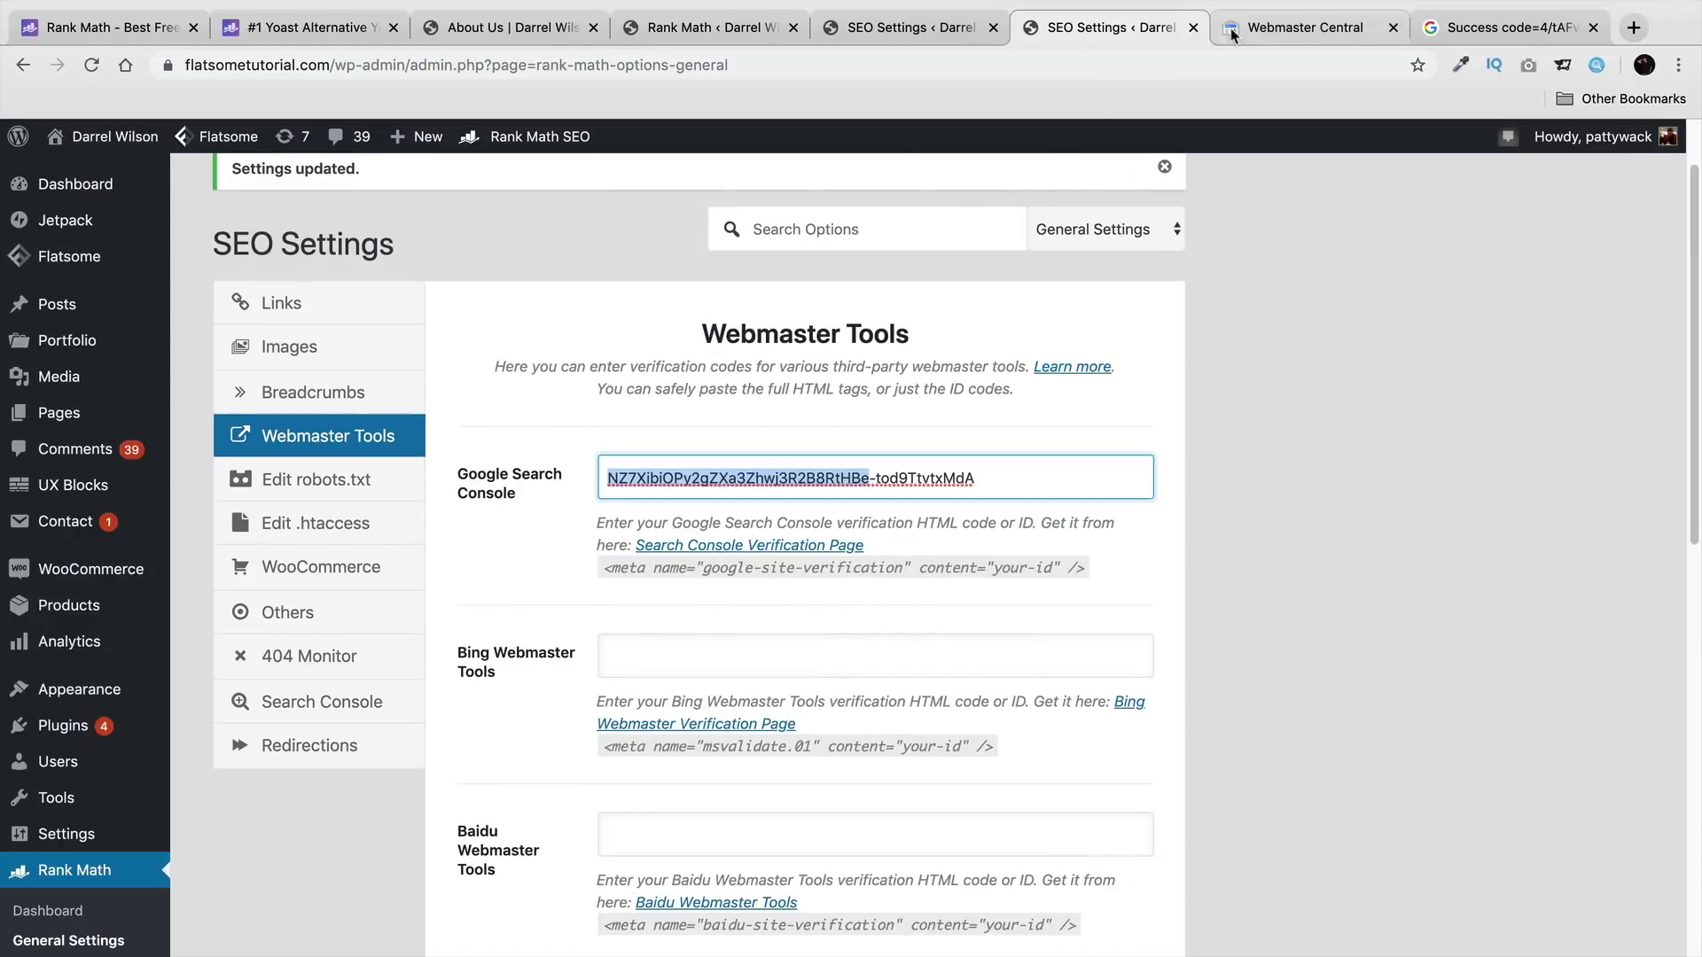
Step: Copy the verification meta tag from Webmaster Central, paste it into the Google Search Console field, and highlight the code inside it
{"action": "left_click", "coordinate": [1230, 29]}
{"action": "right_click", "coordinate": [582, 500]}
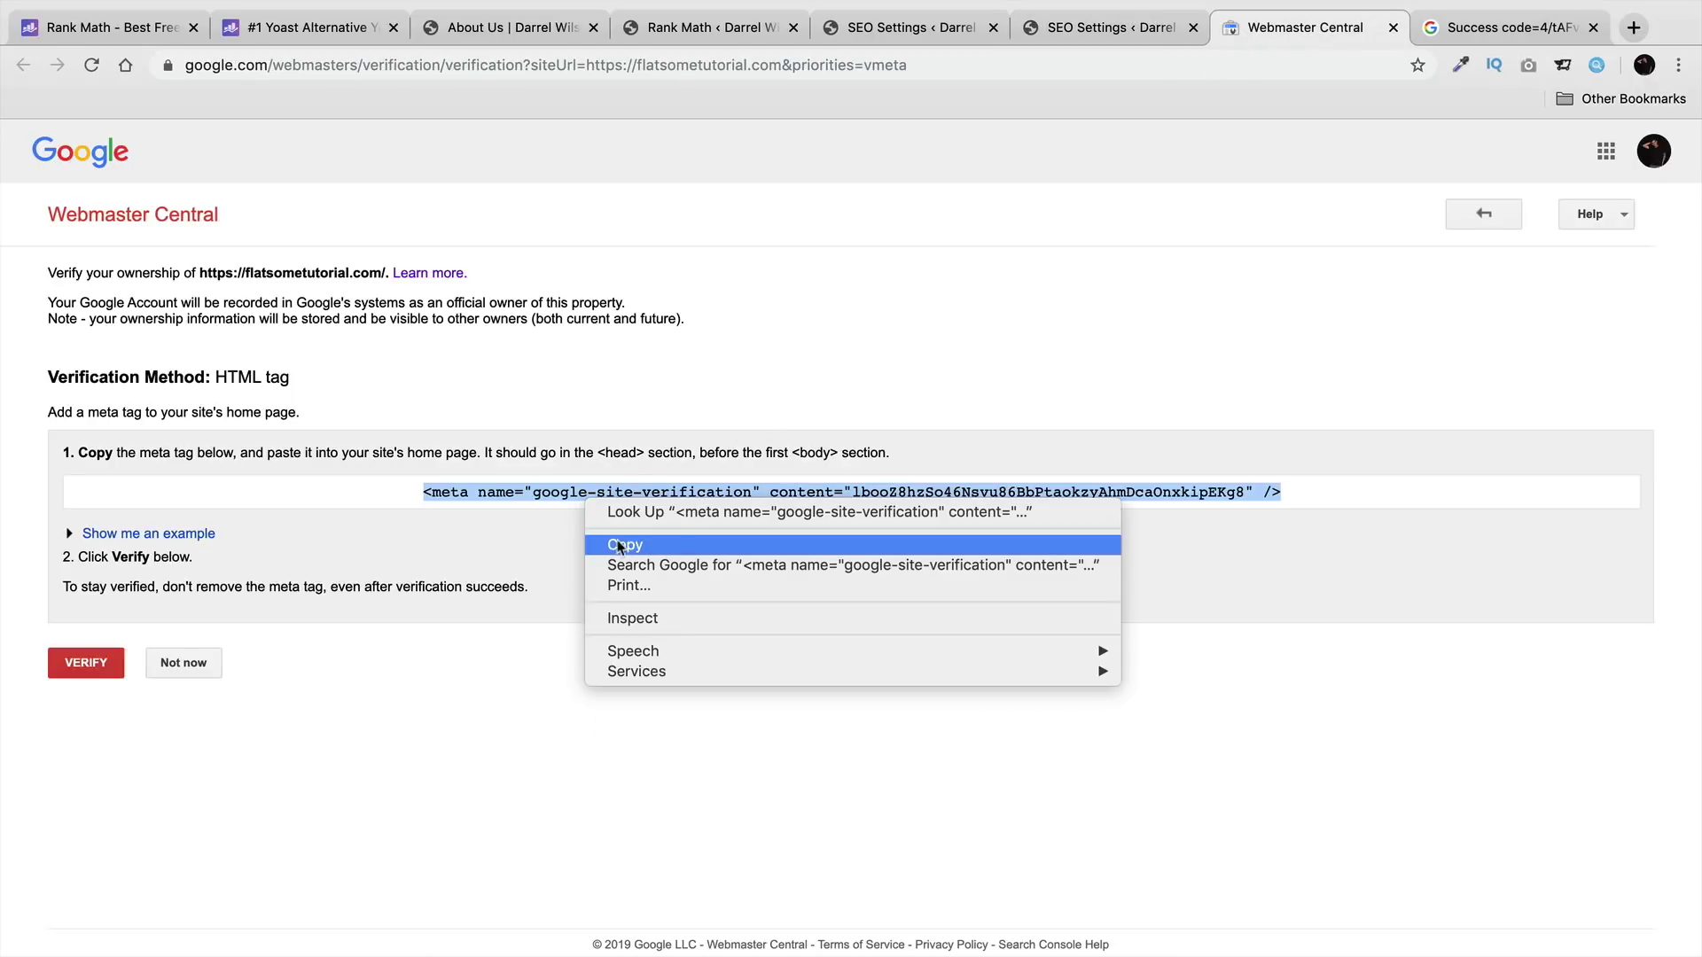
{"action": "left_click", "coordinate": [622, 546]}
{"action": "left_click", "coordinate": [1055, 27]}
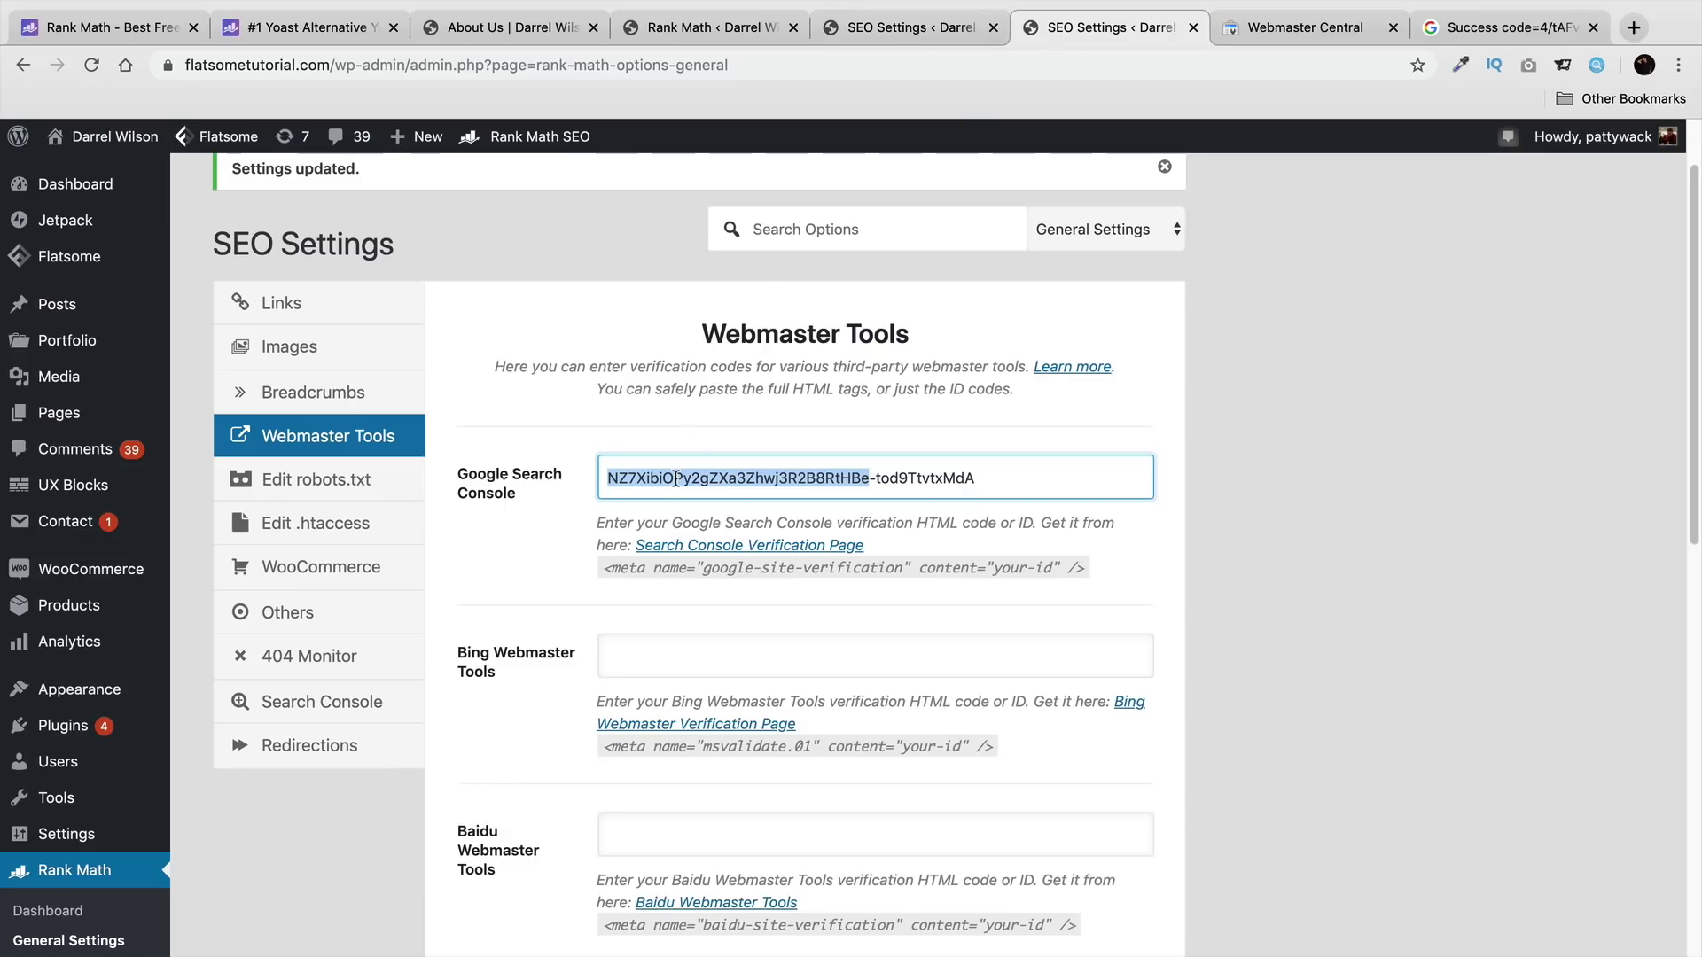
{"action": "triple_click", "coordinate": [676, 479]}
{"action": "right_click", "coordinate": [676, 479]}
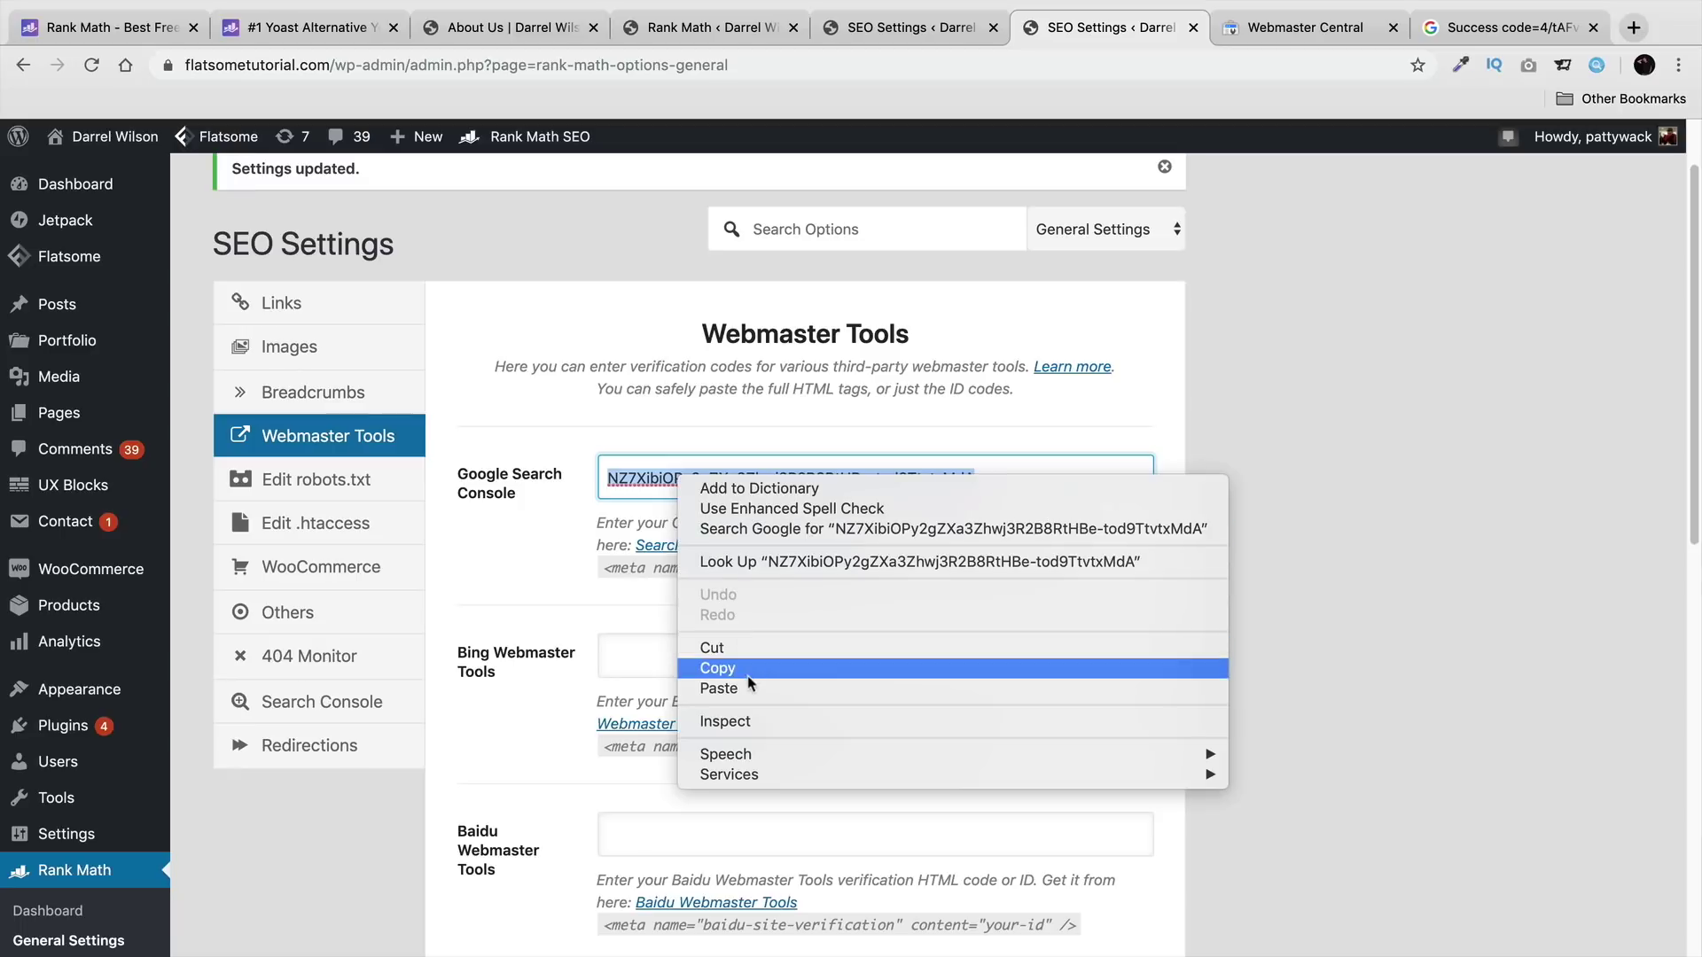
{"action": "left_click", "coordinate": [725, 688]}
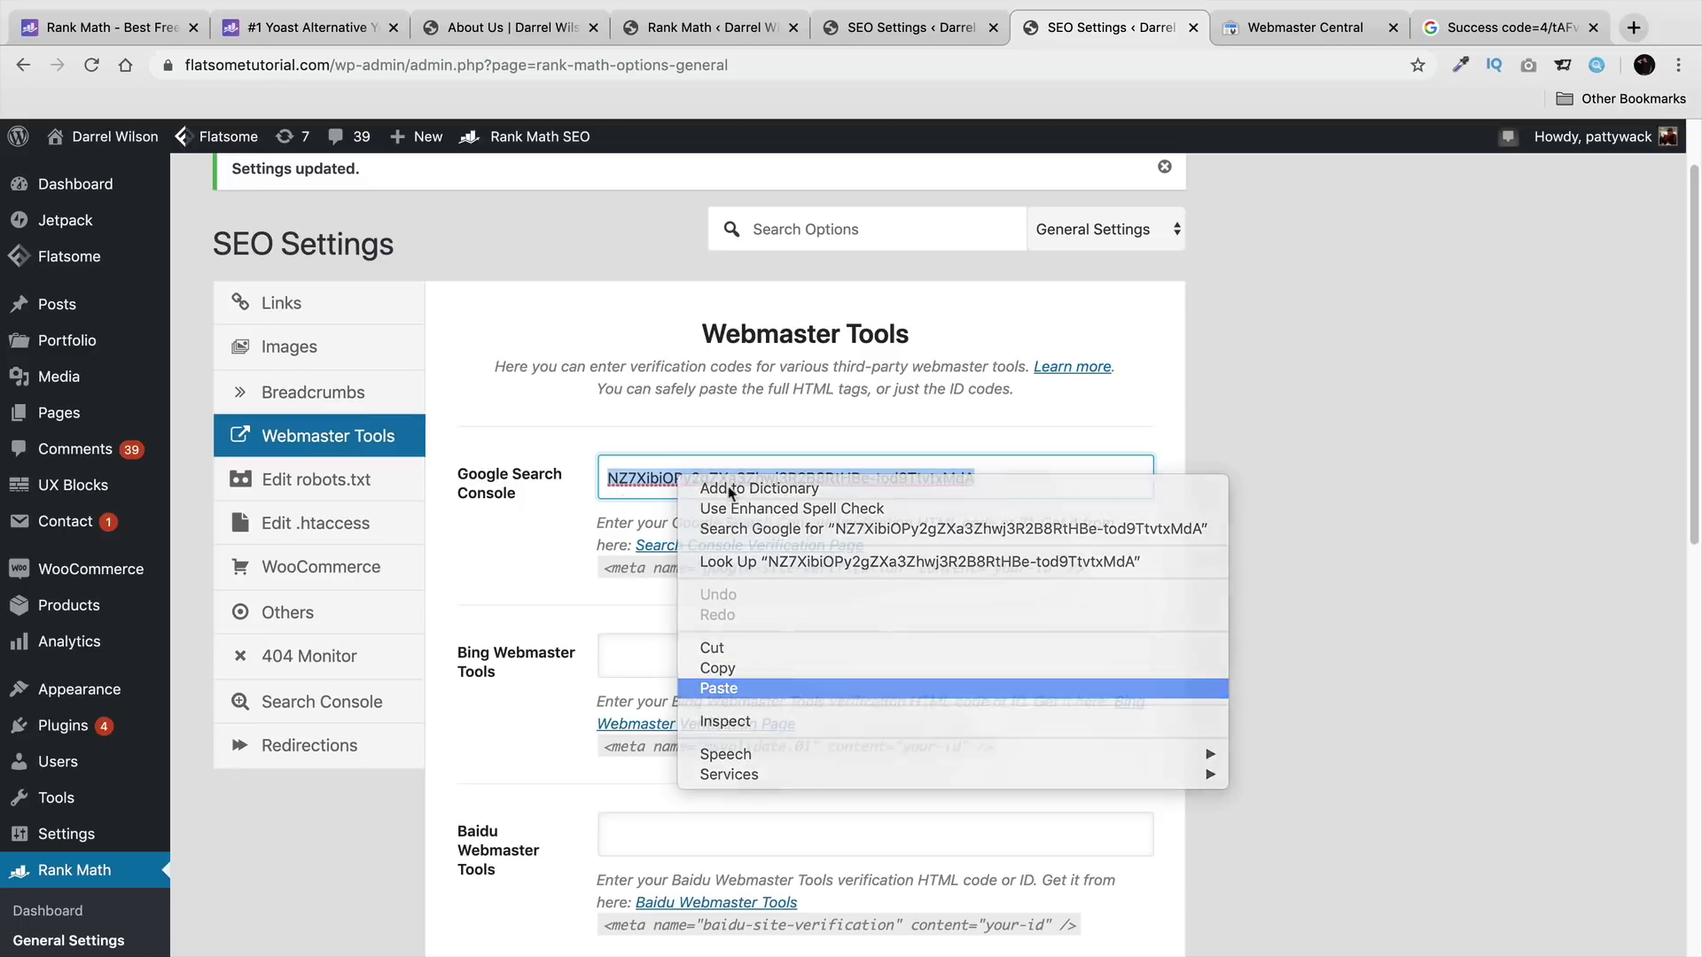
{"action": "left_click_drag", "start_coordinate": [751, 479], "coordinate": [1119, 479]}
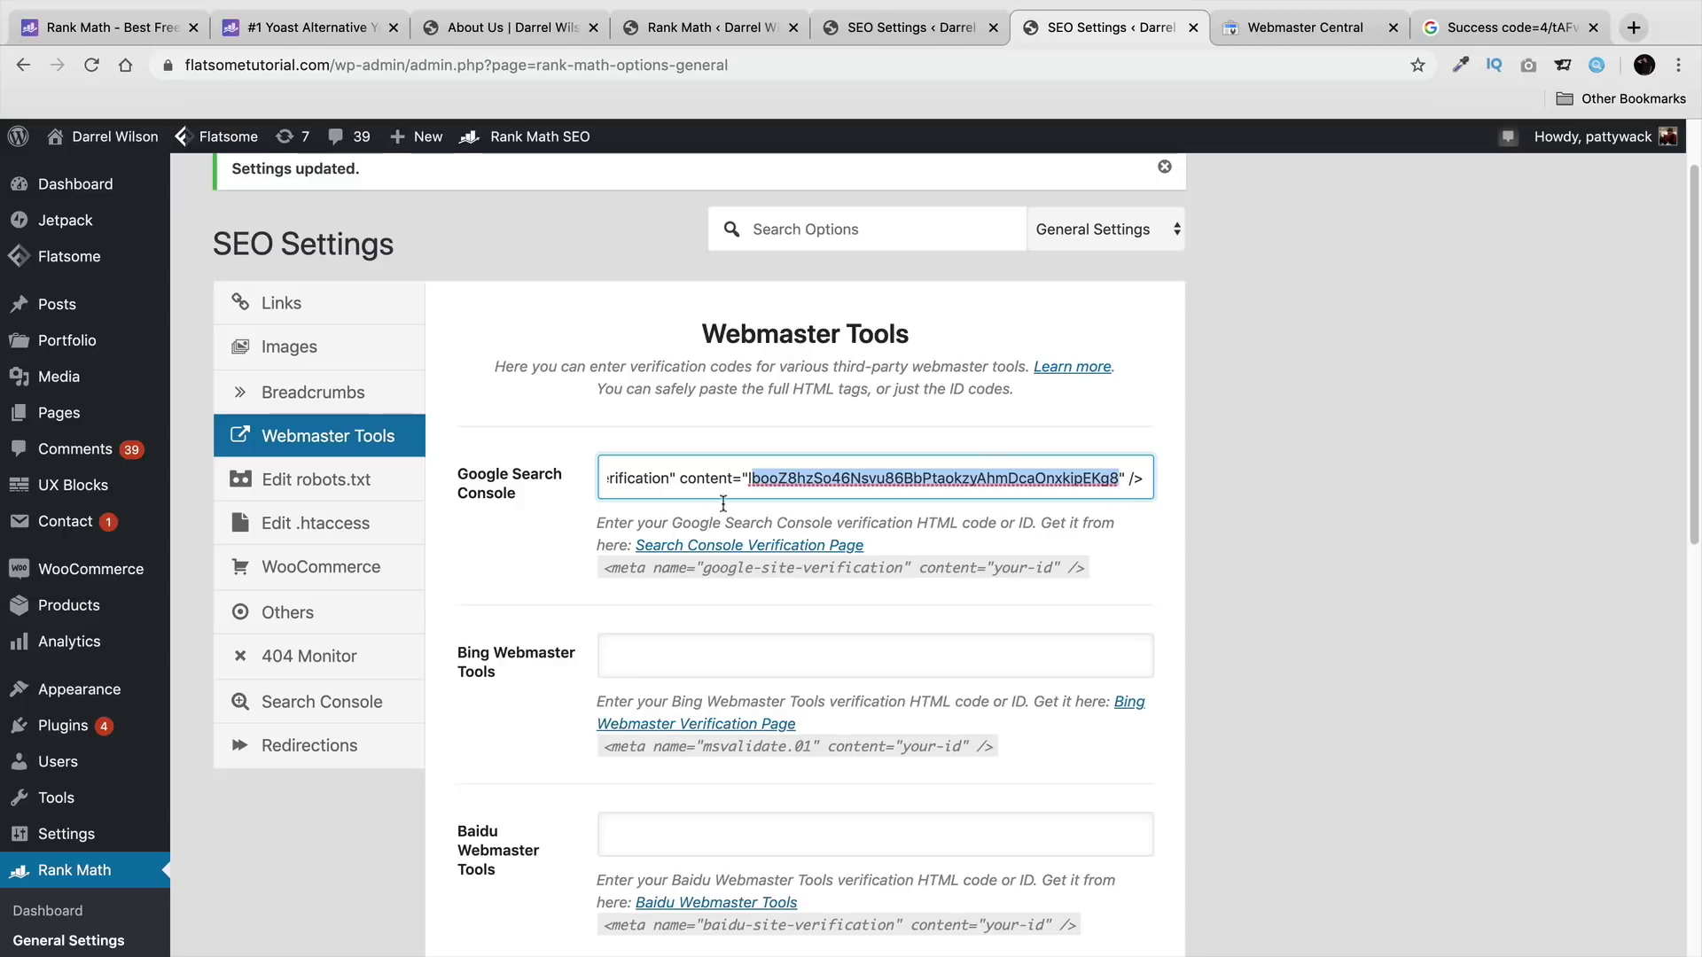
Step: Review the contents of the Edit robots.txt and Edit .htaccess settings
{"action": "left_click", "coordinate": [342, 490]}
{"action": "left_click", "coordinate": [697, 660]}
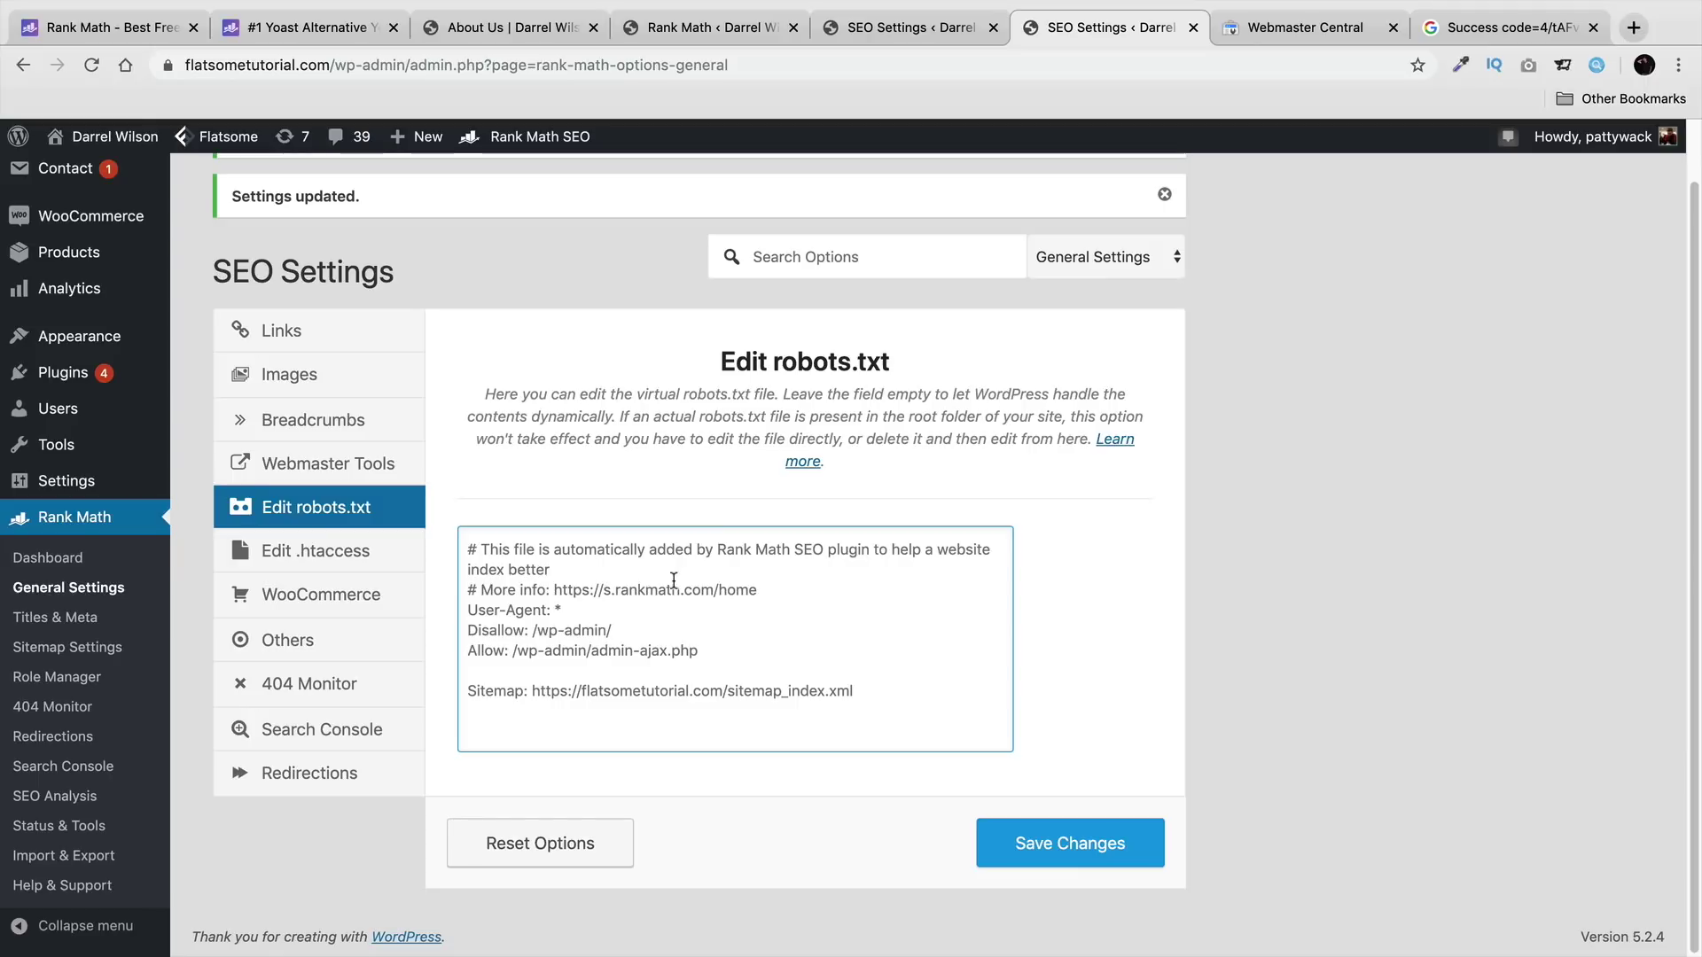
{"action": "left_click", "coordinate": [335, 556]}
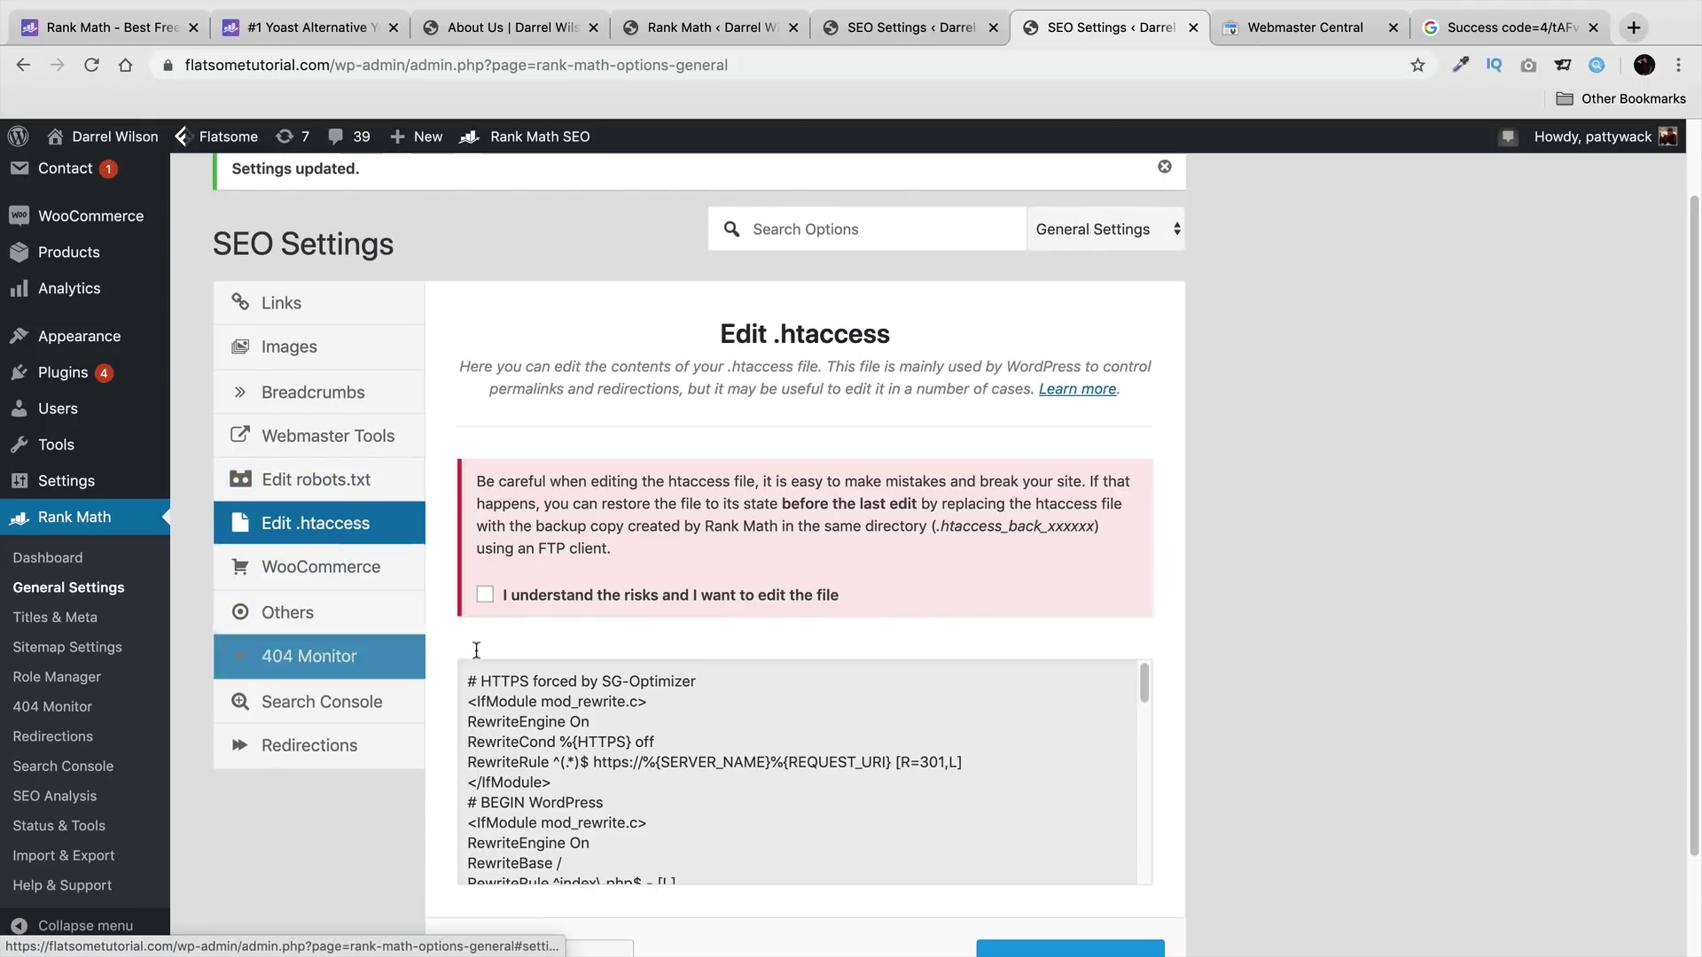
Step: Open Rank Math's WooCommerce settings and examine the default and changed product URL examples under Remove base
{"action": "left_click", "coordinate": [392, 577]}
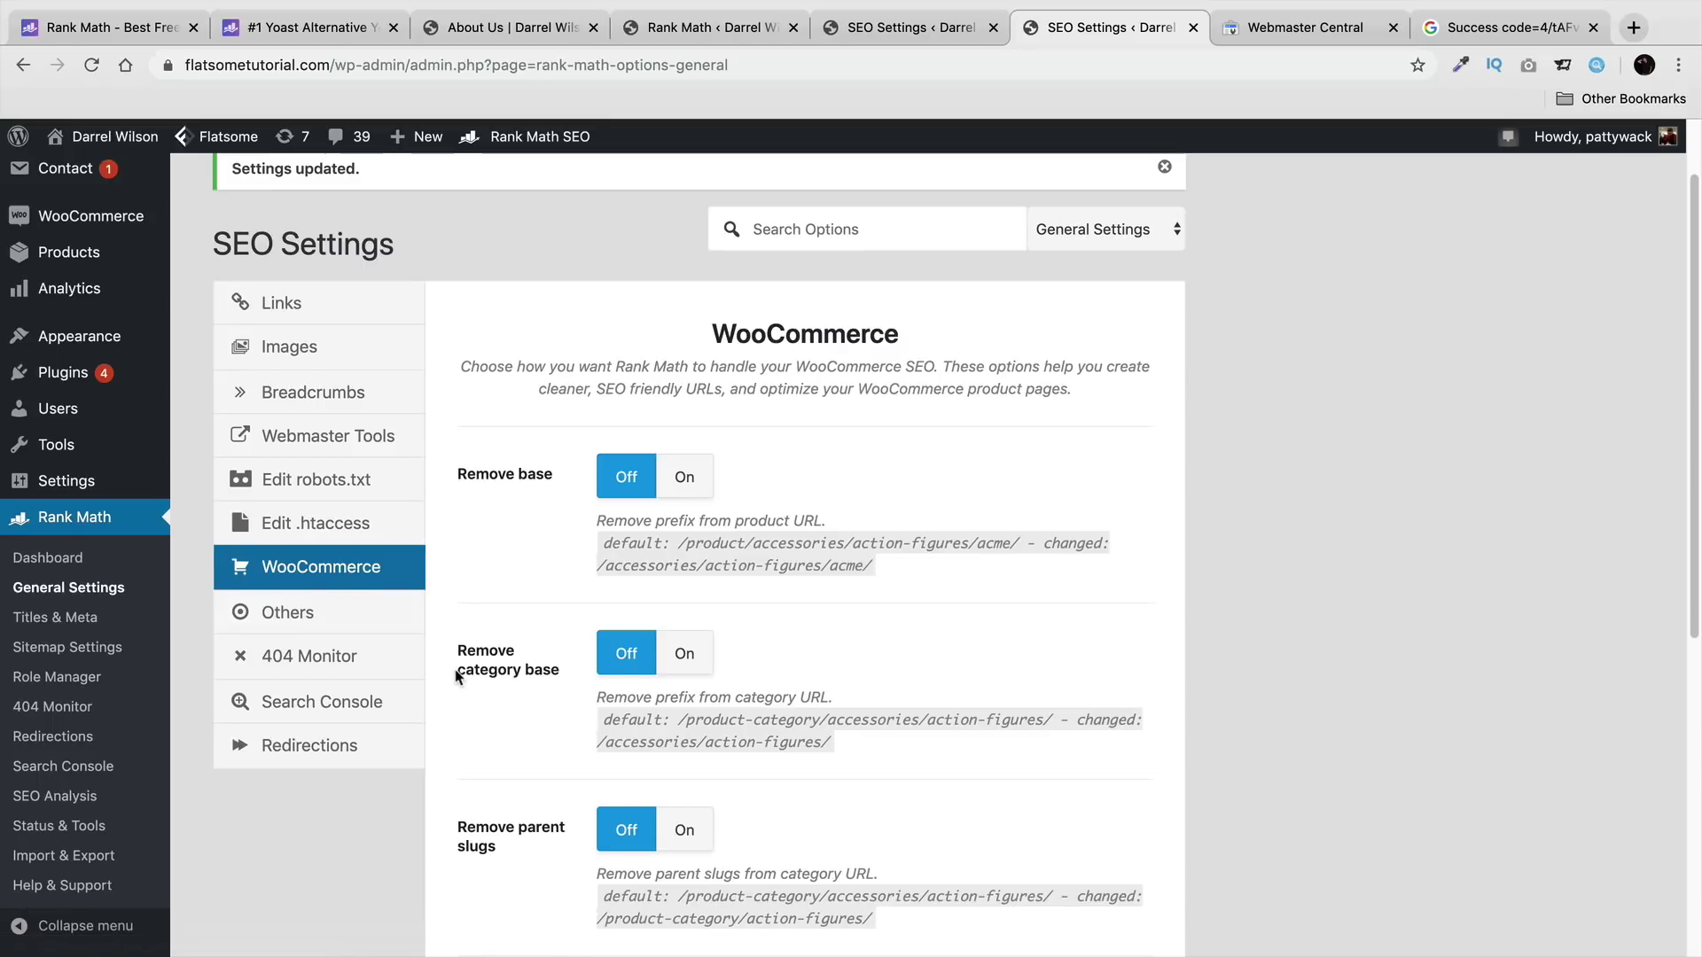
{"action": "scroll", "coordinate": [459, 676], "scroll_direction": "down", "scroll_amount": 1}
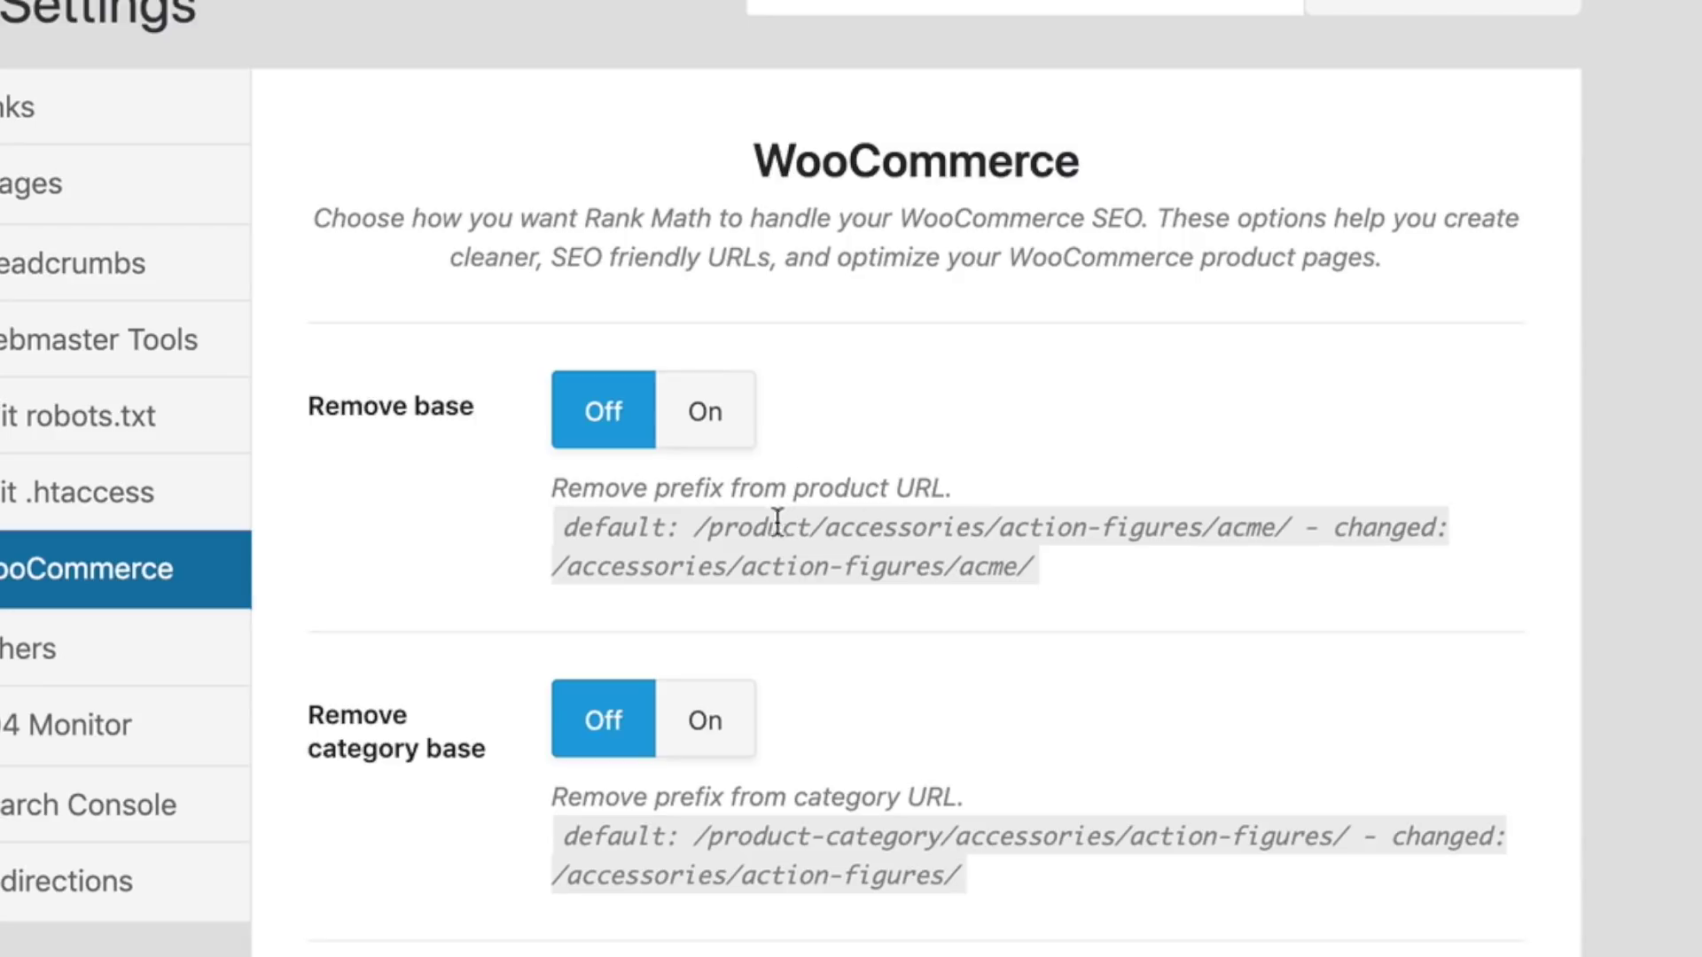
{"action": "left_click_drag", "start_coordinate": [709, 527], "coordinate": [1141, 534]}
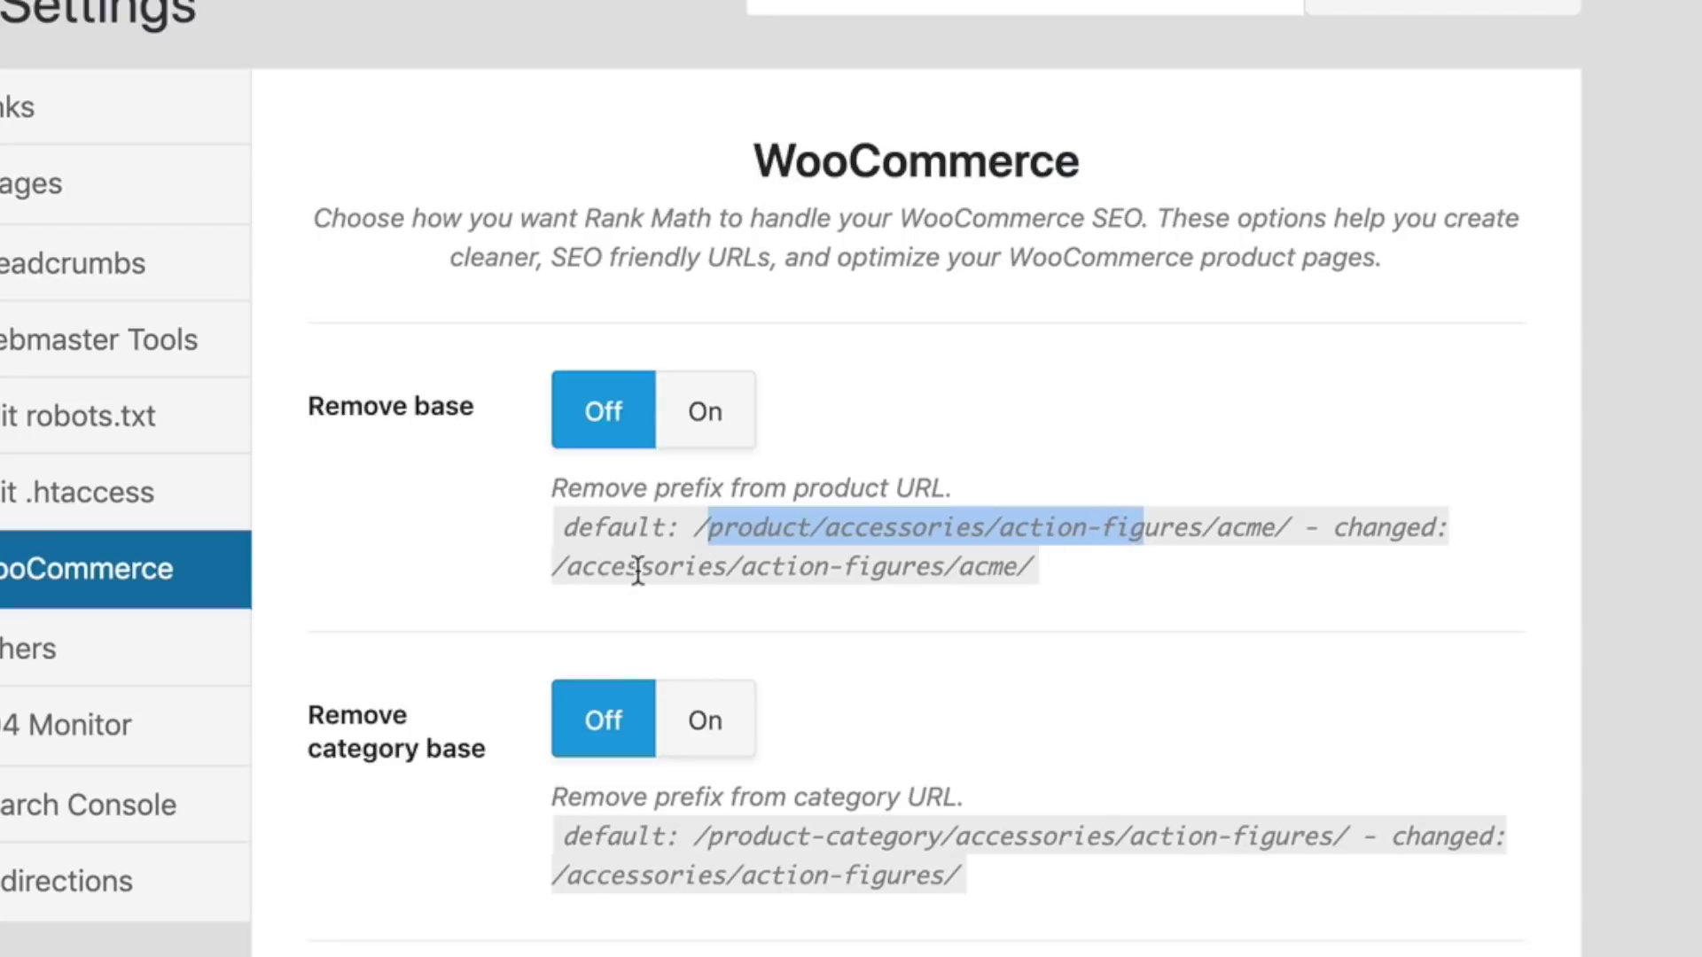
{"action": "left_click_drag", "start_coordinate": [569, 566], "coordinate": [1019, 555]}
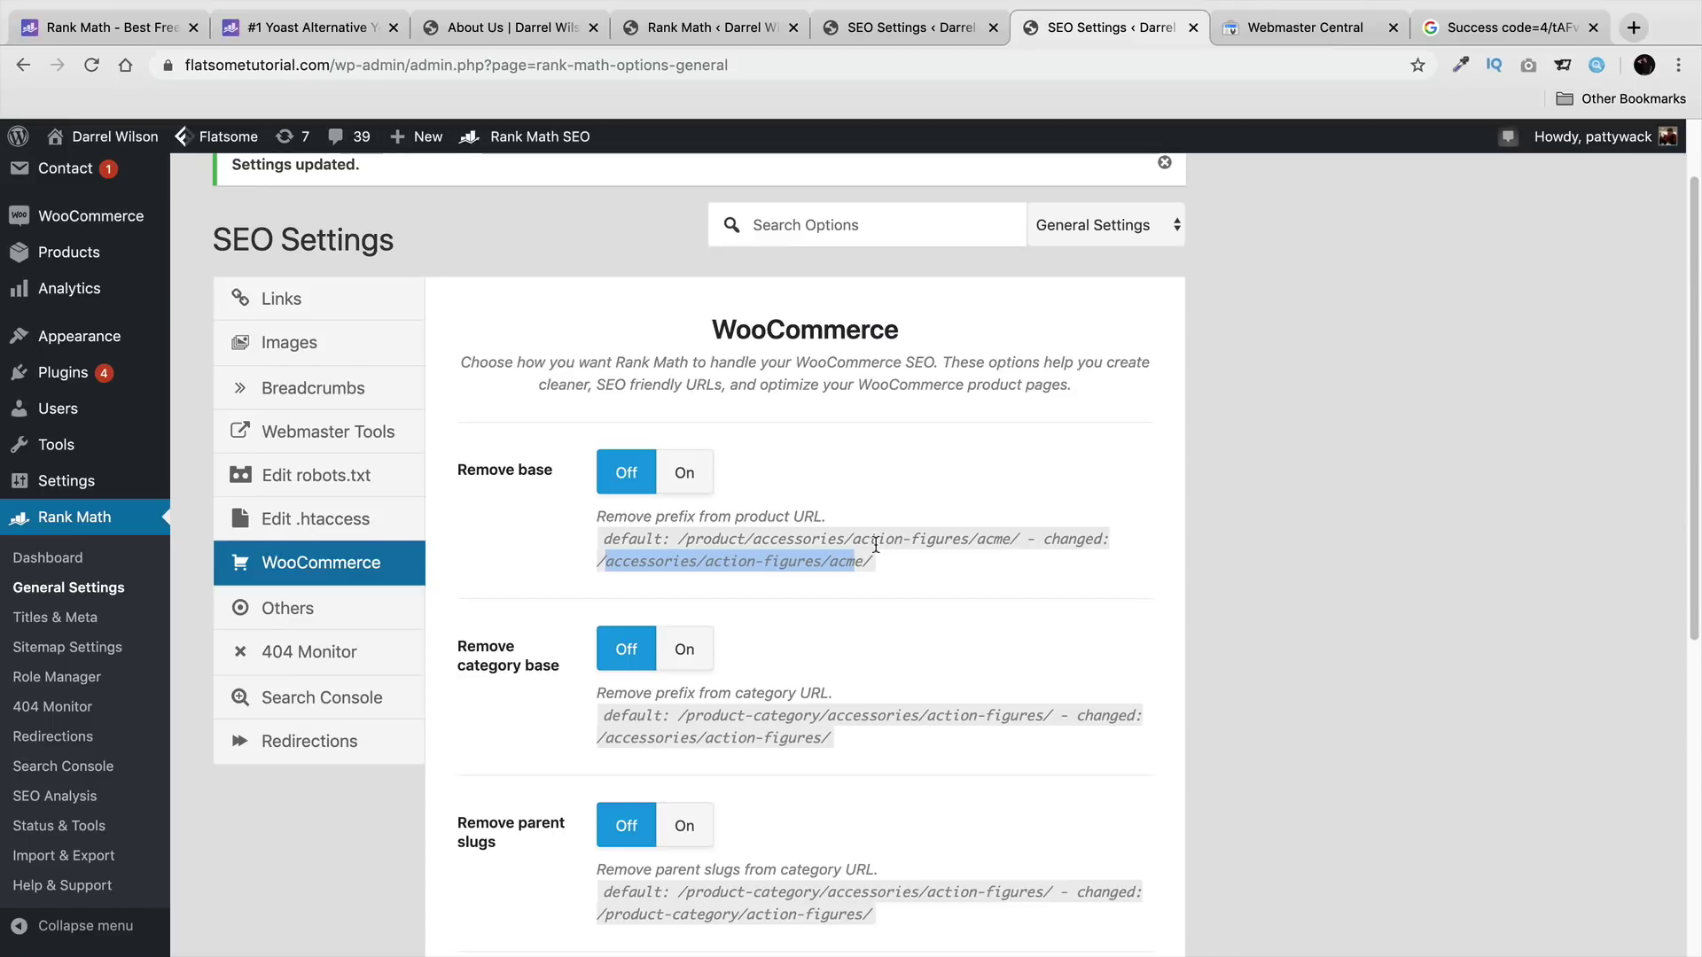
{"action": "scroll", "coordinate": [876, 505], "scroll_direction": "down", "scroll_amount": 1}
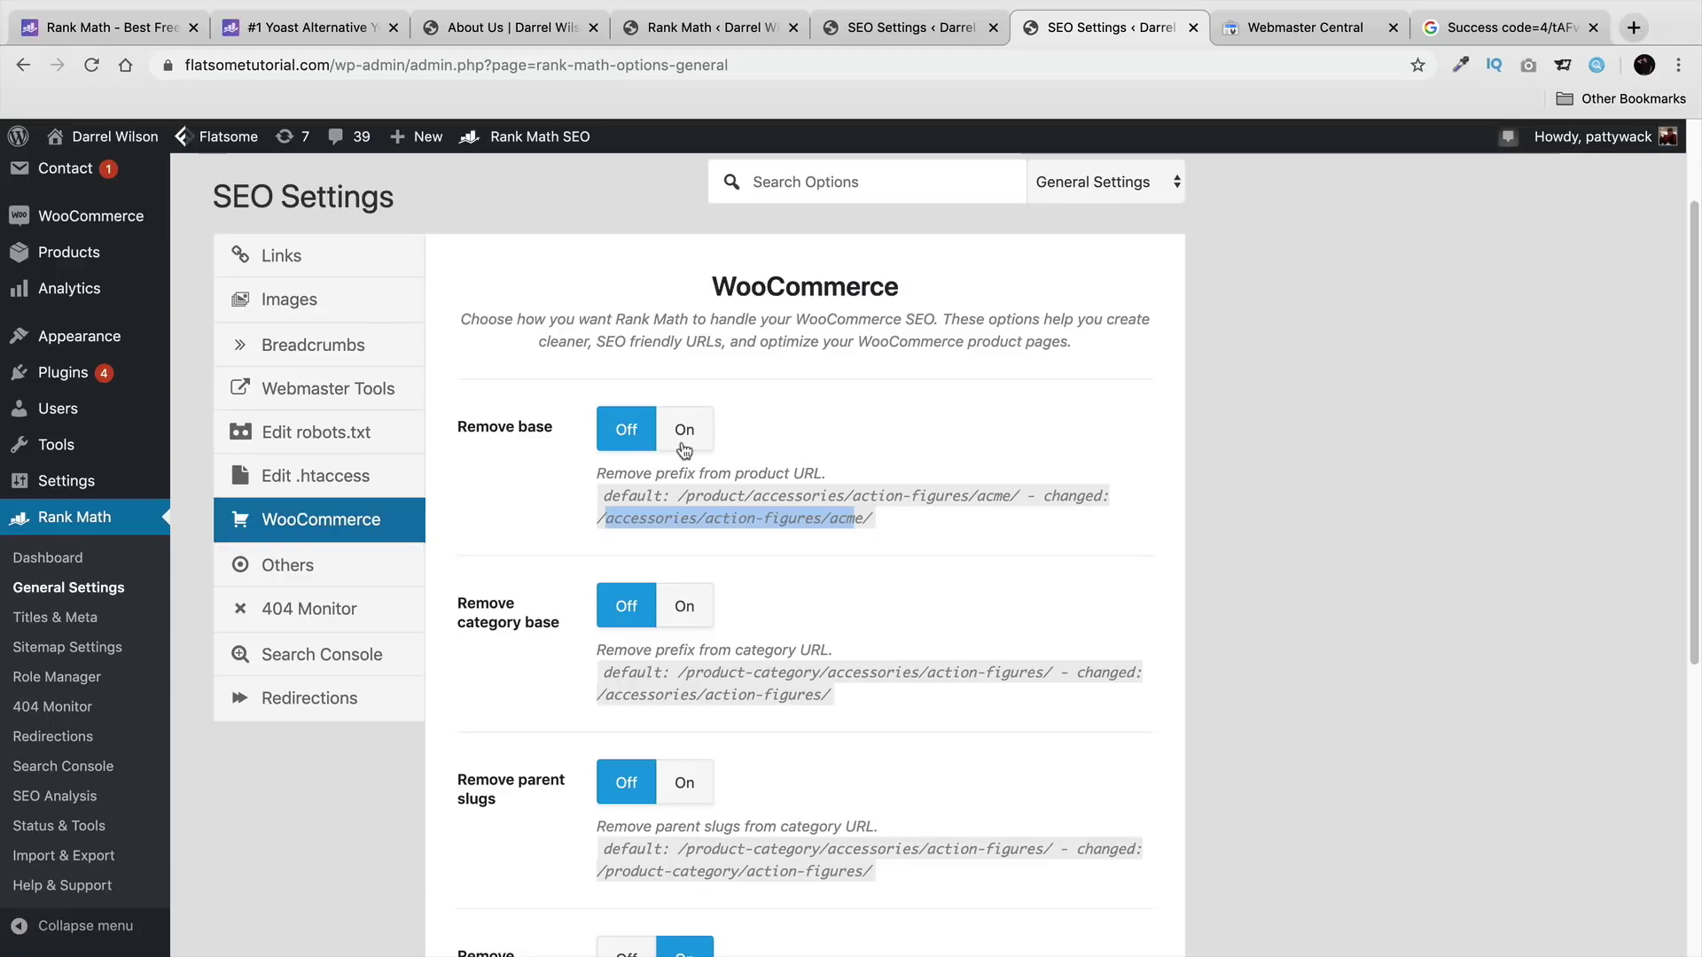
Step: Review the remaining WooCommerce options, including Remove Generator Tag, Remove Snippet Data and the Brand taxonomy description
{"action": "scroll", "coordinate": [667, 461], "scroll_direction": "down", "scroll_amount": 10}
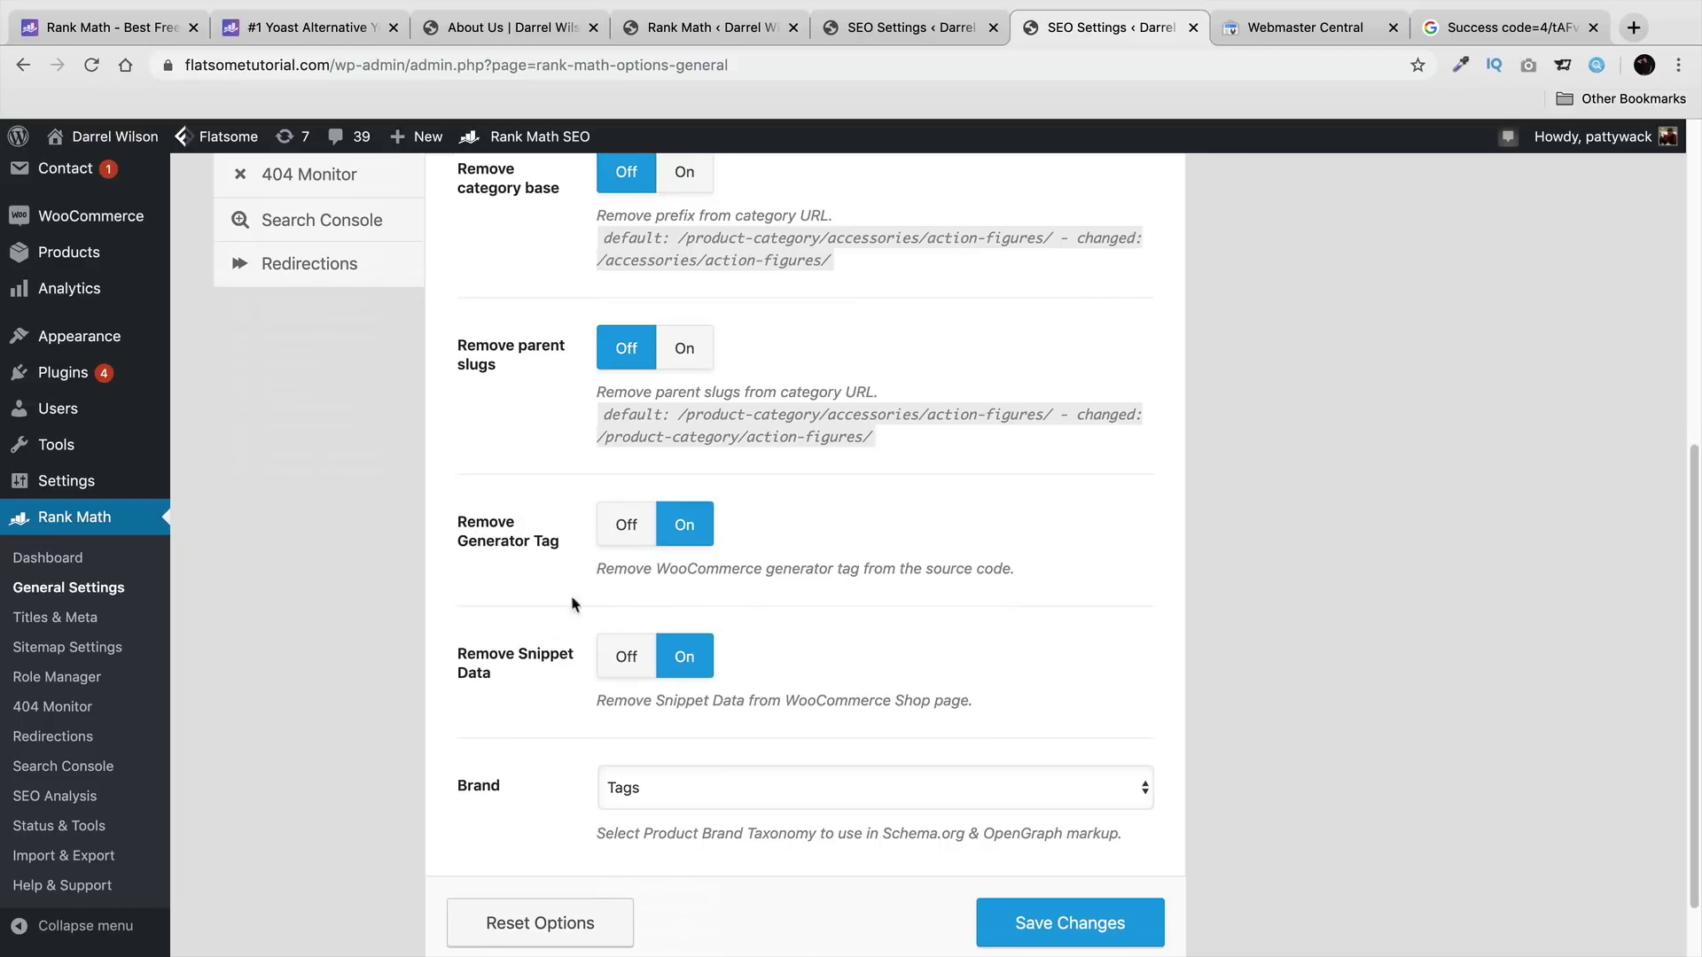
{"action": "scroll", "coordinate": [524, 656], "scroll_direction": "down", "scroll_amount": 1}
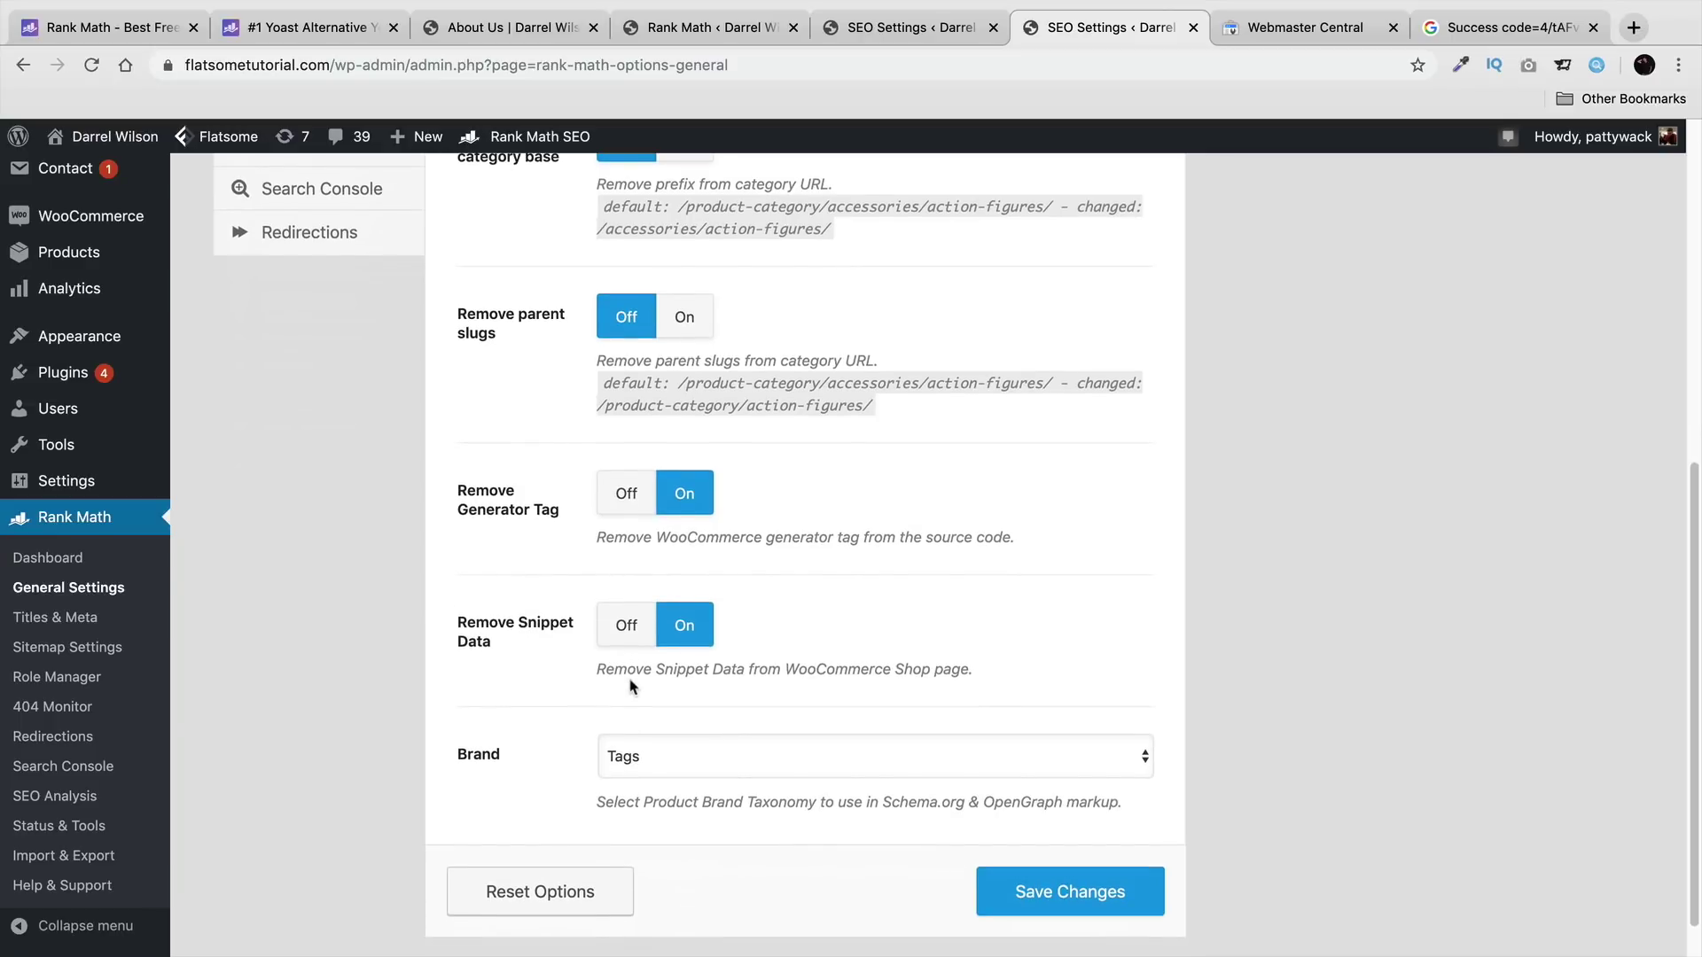
{"action": "left_click_drag", "start_coordinate": [628, 671], "coordinate": [980, 688]}
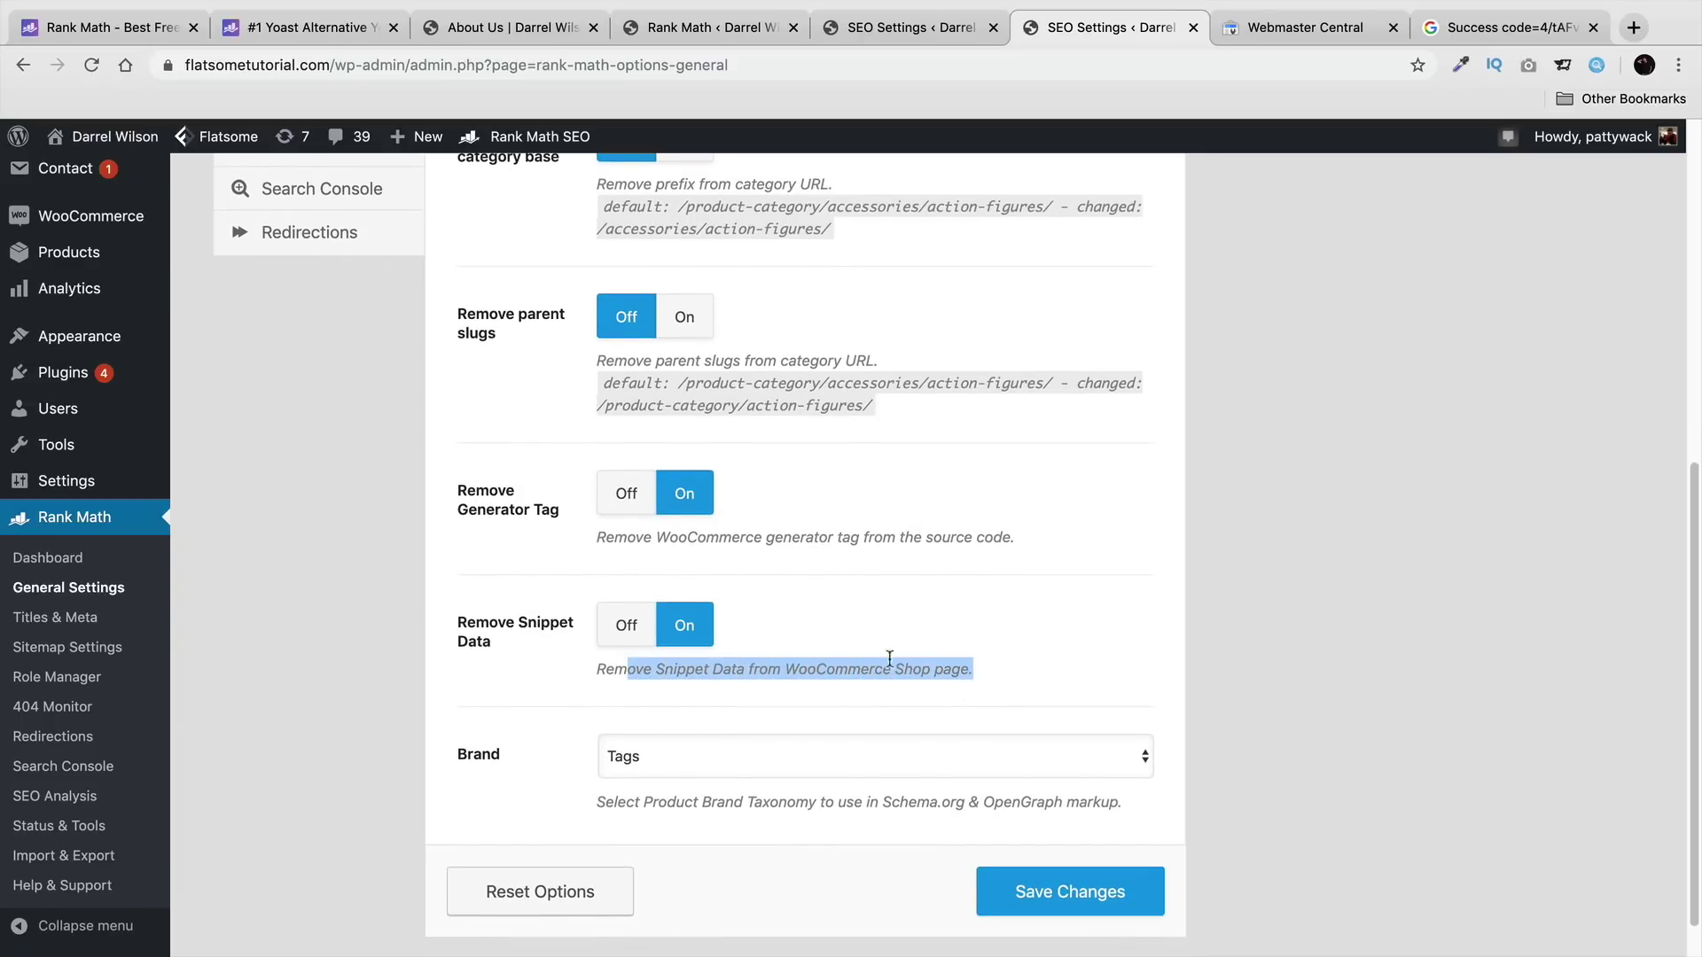
{"action": "left_click", "coordinate": [701, 632]}
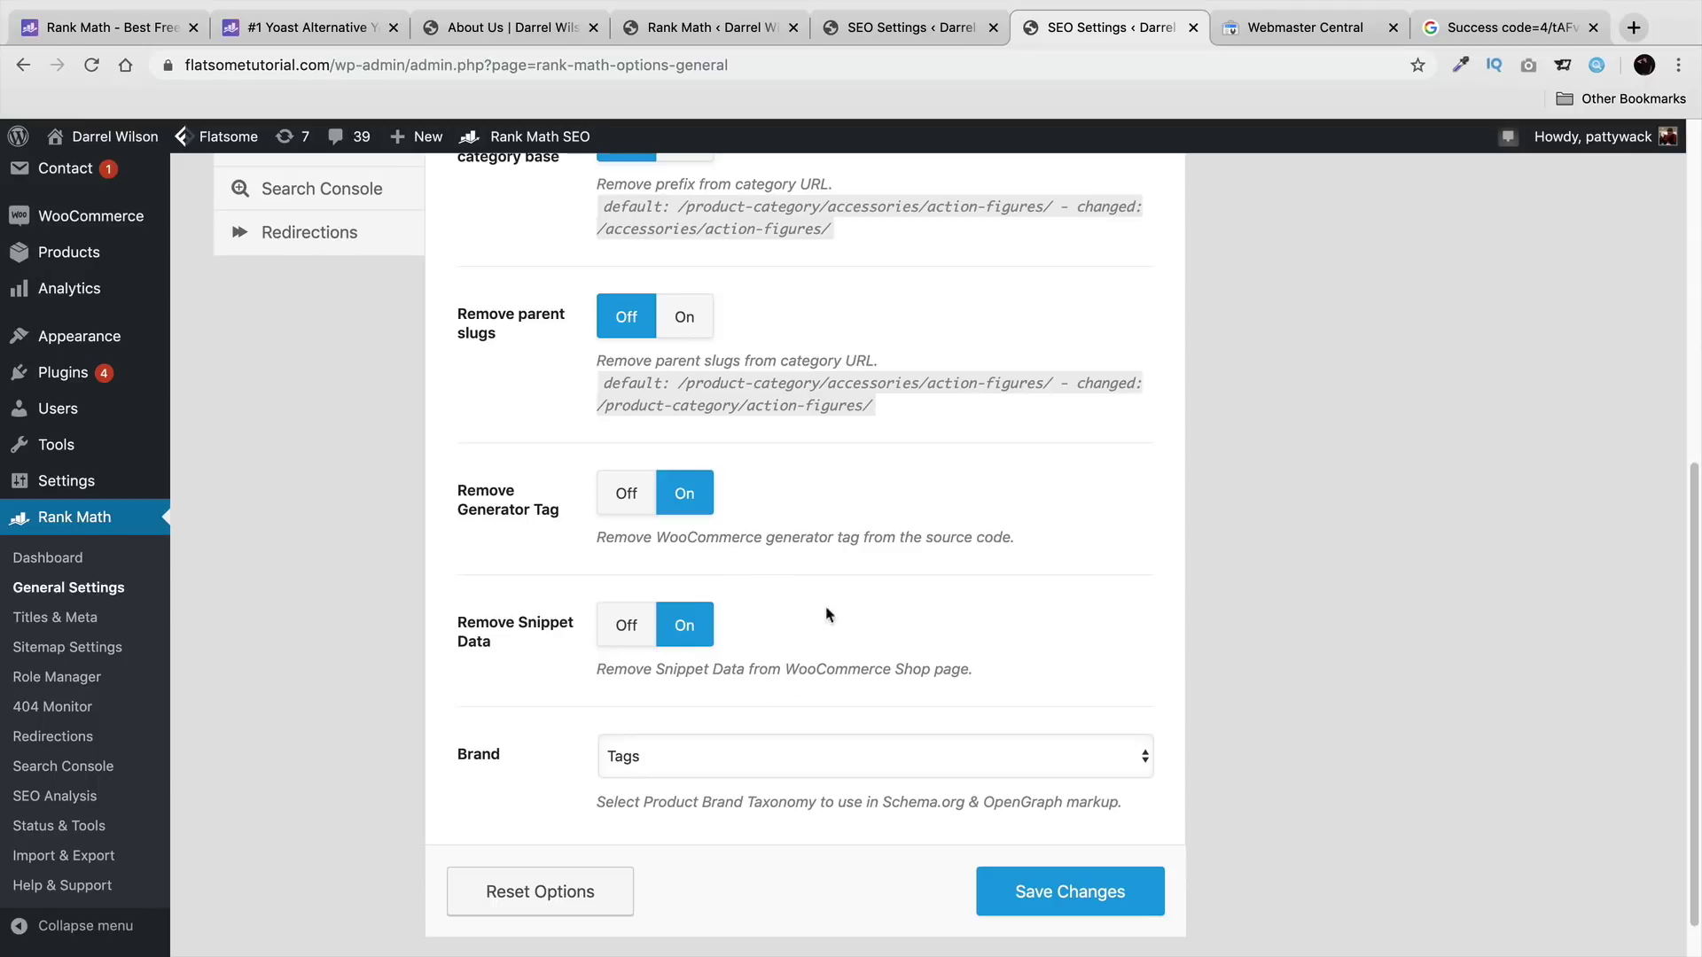
{"action": "scroll", "coordinate": [838, 638], "scroll_direction": "down", "scroll_amount": 2}
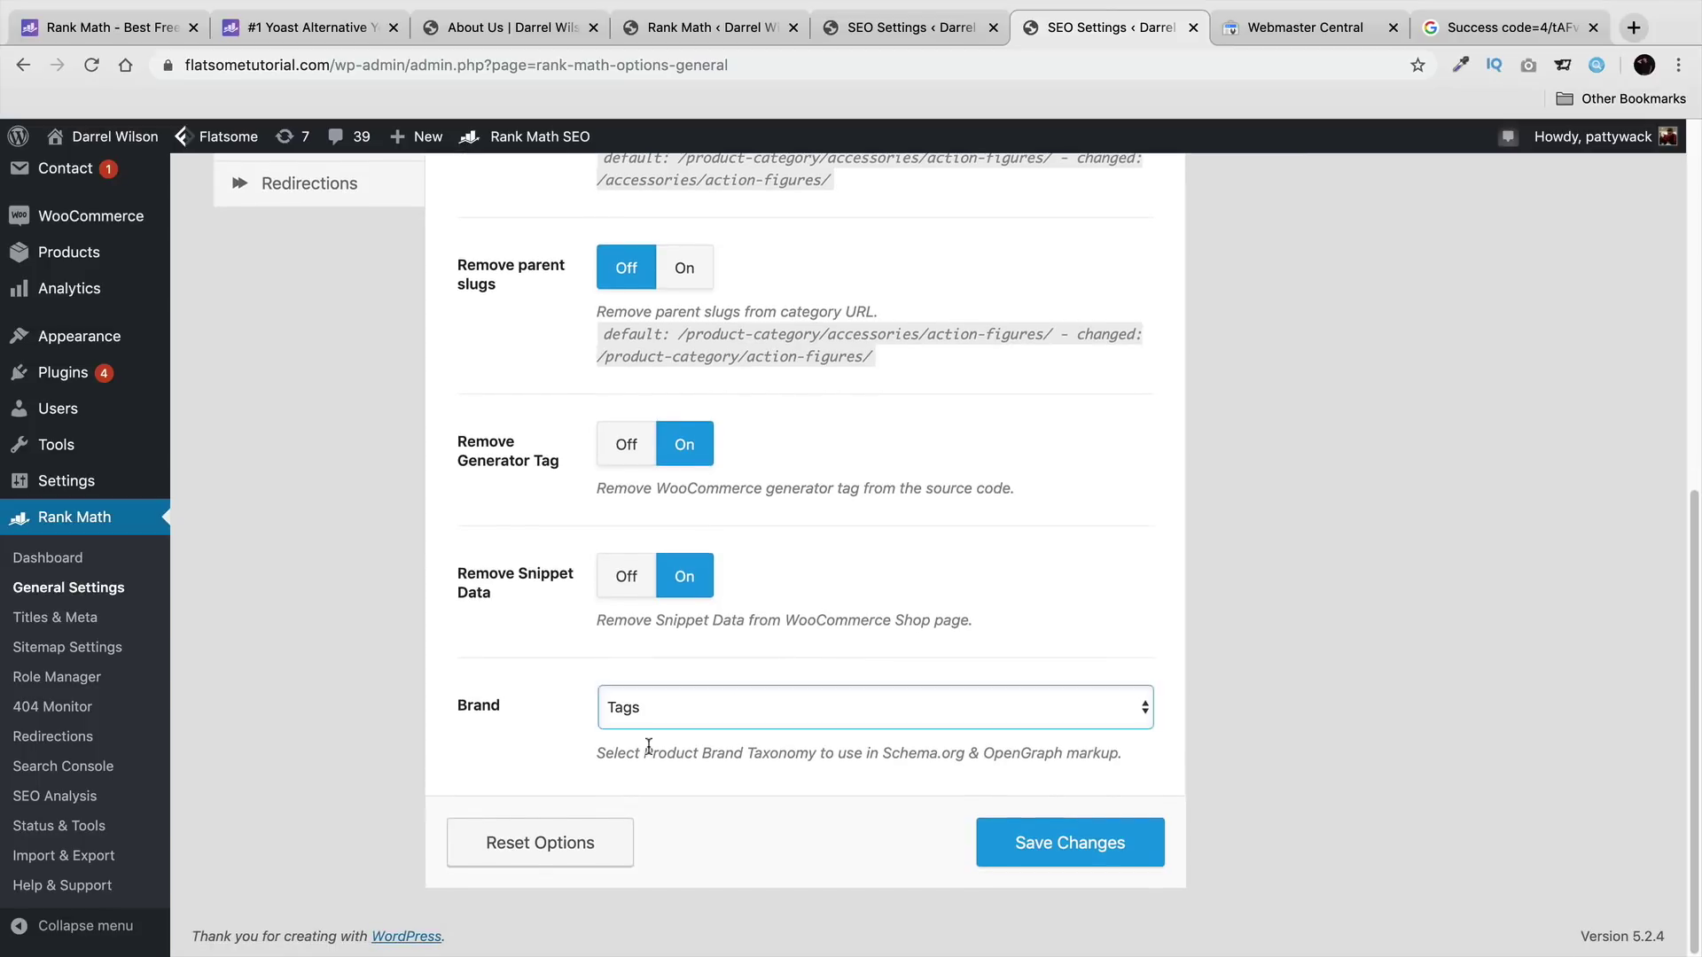
{"action": "left_click_drag", "start_coordinate": [627, 753], "coordinate": [965, 752]}
{"action": "left_click", "coordinate": [1016, 769]}
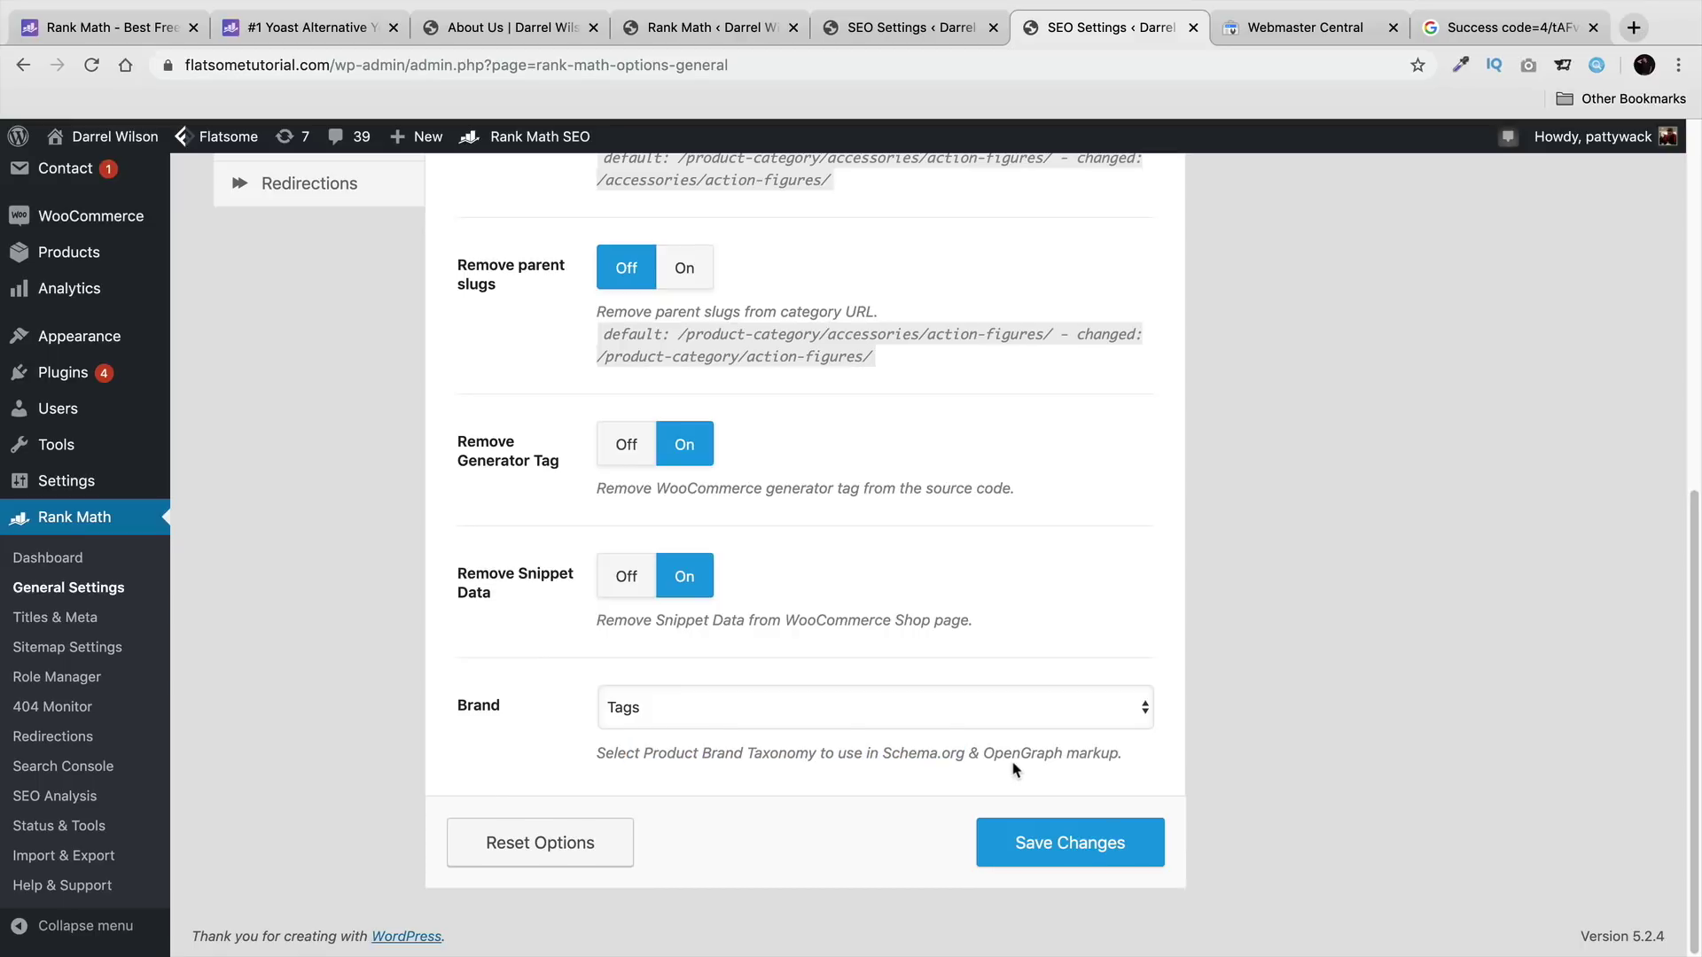
Step: Set the WooCommerce Brand taxonomy to Product tags and save the changes
{"action": "left_click", "coordinate": [982, 719]}
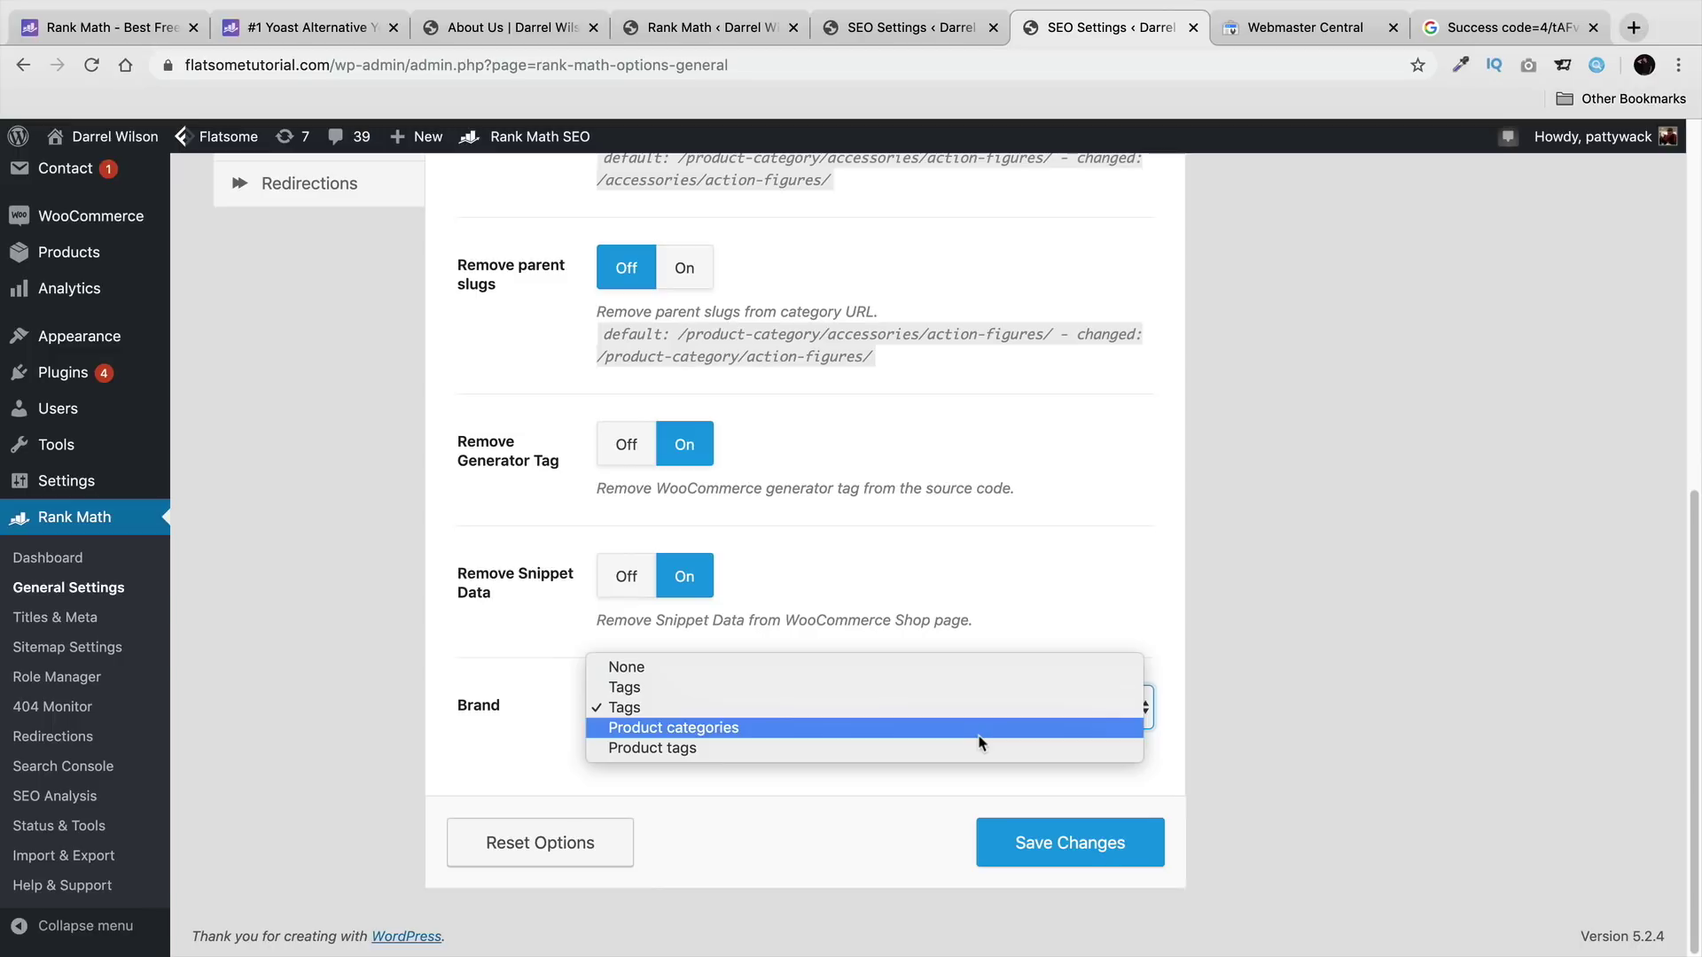
{"action": "left_click", "coordinate": [980, 728]}
{"action": "left_click", "coordinate": [975, 726]}
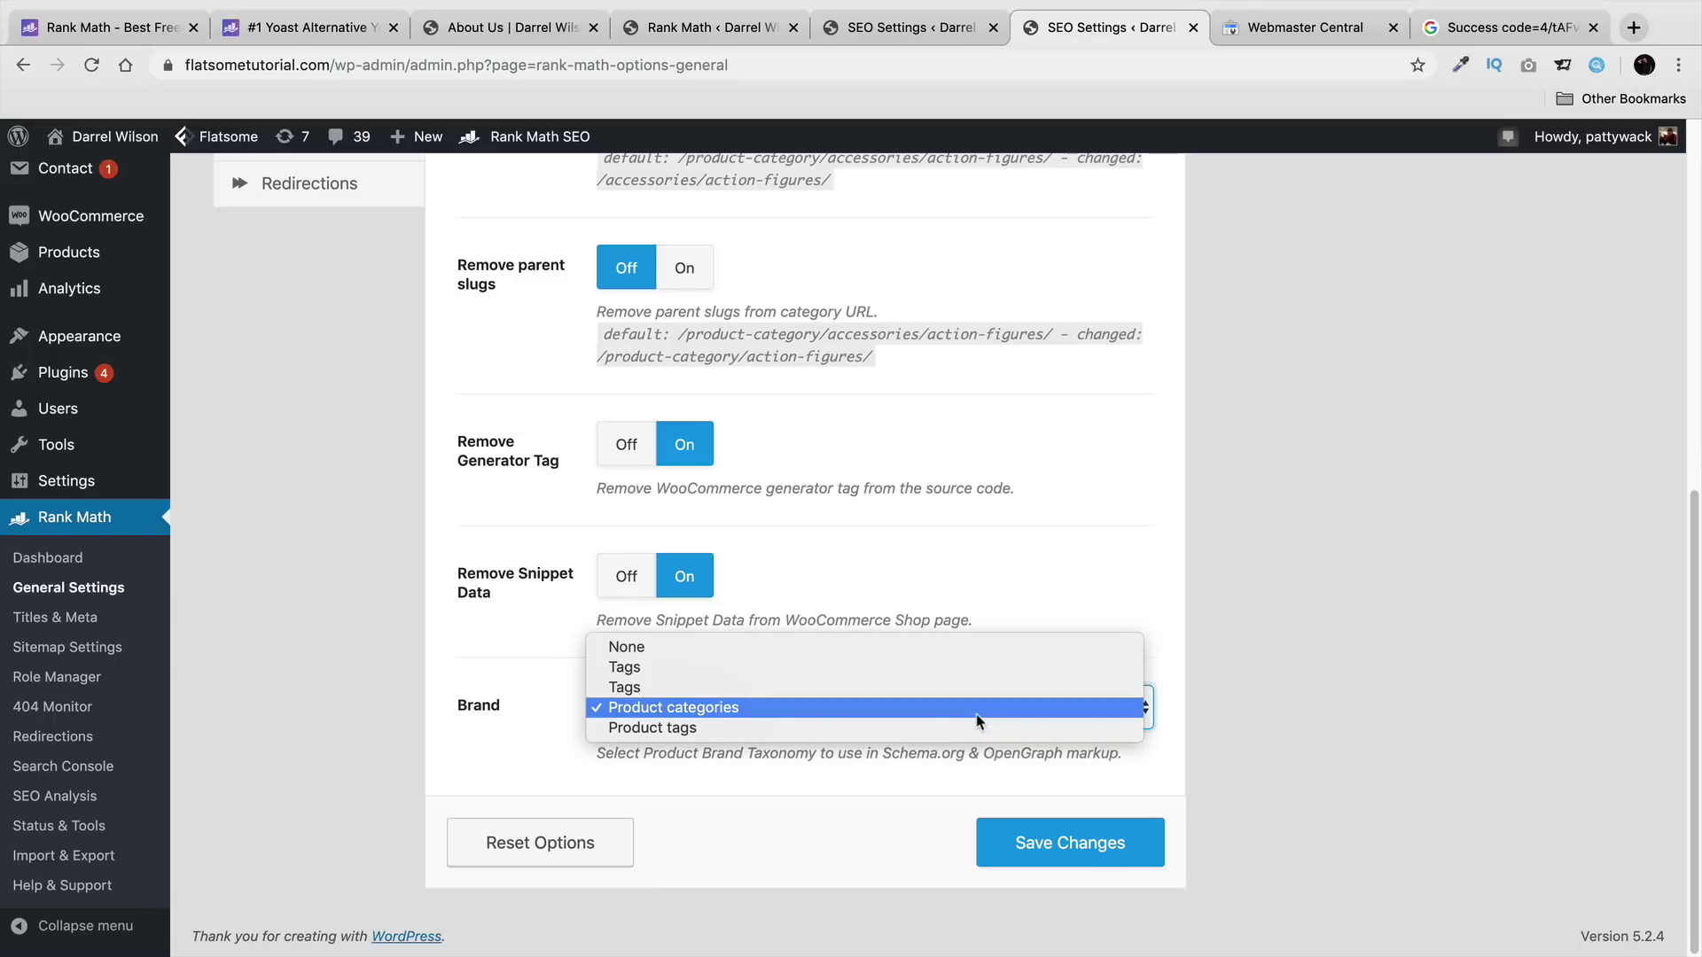
{"action": "left_click", "coordinate": [976, 731]}
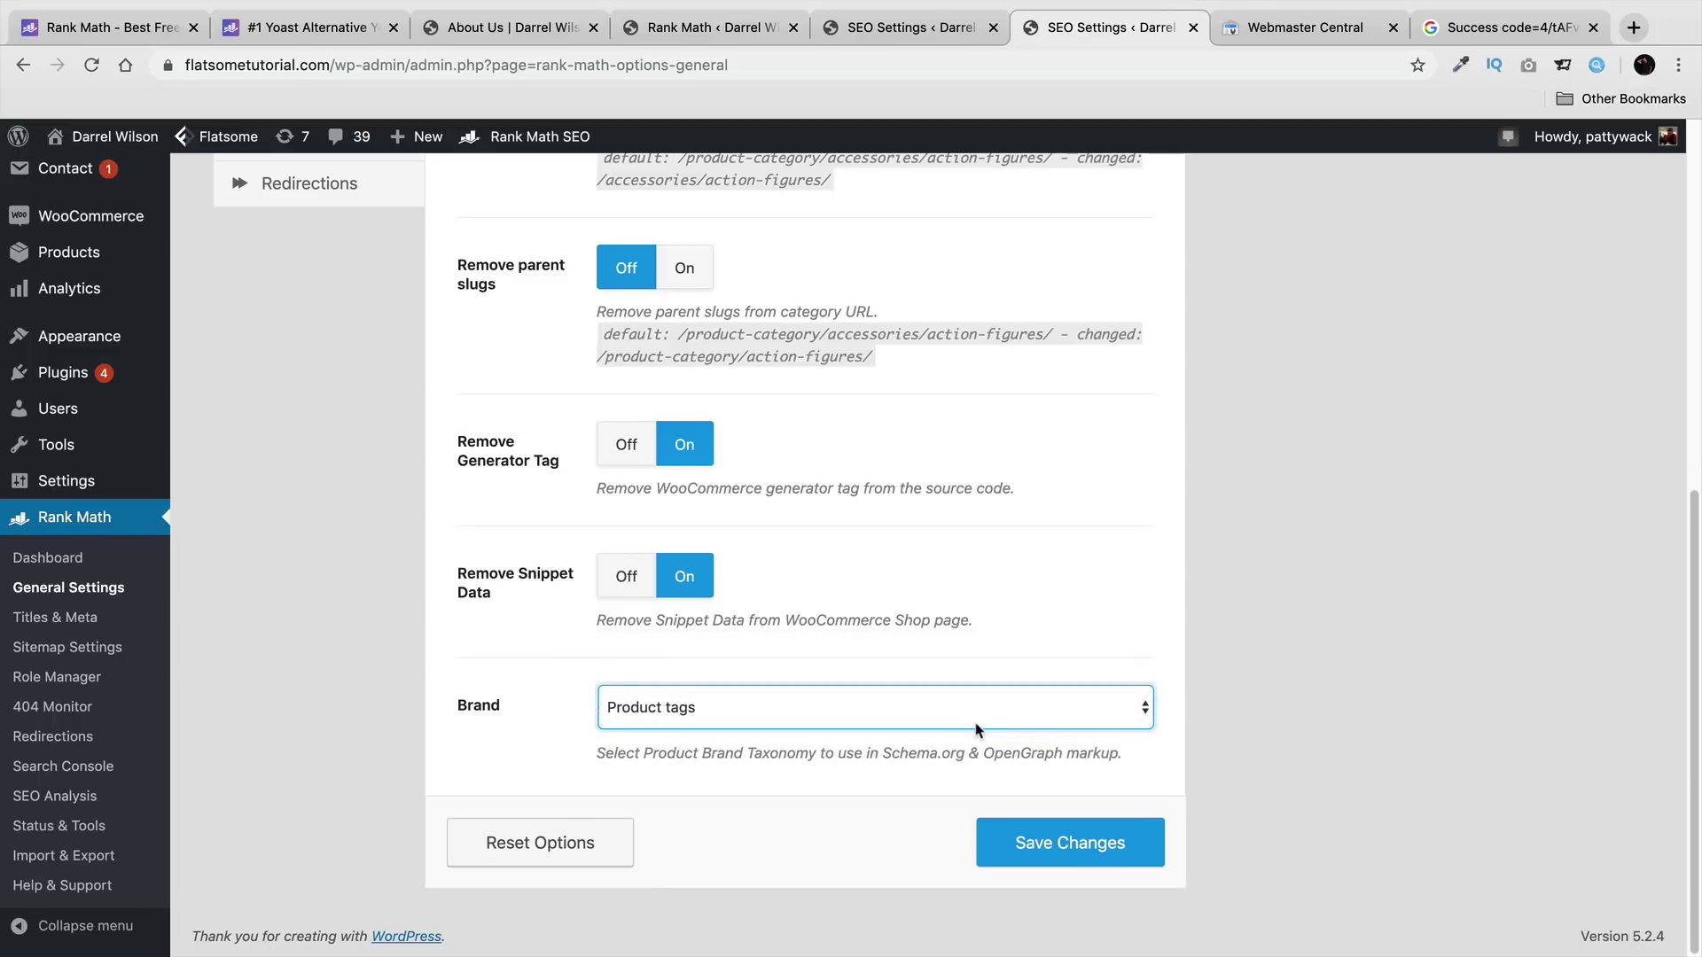
{"action": "left_click", "coordinate": [1035, 843]}
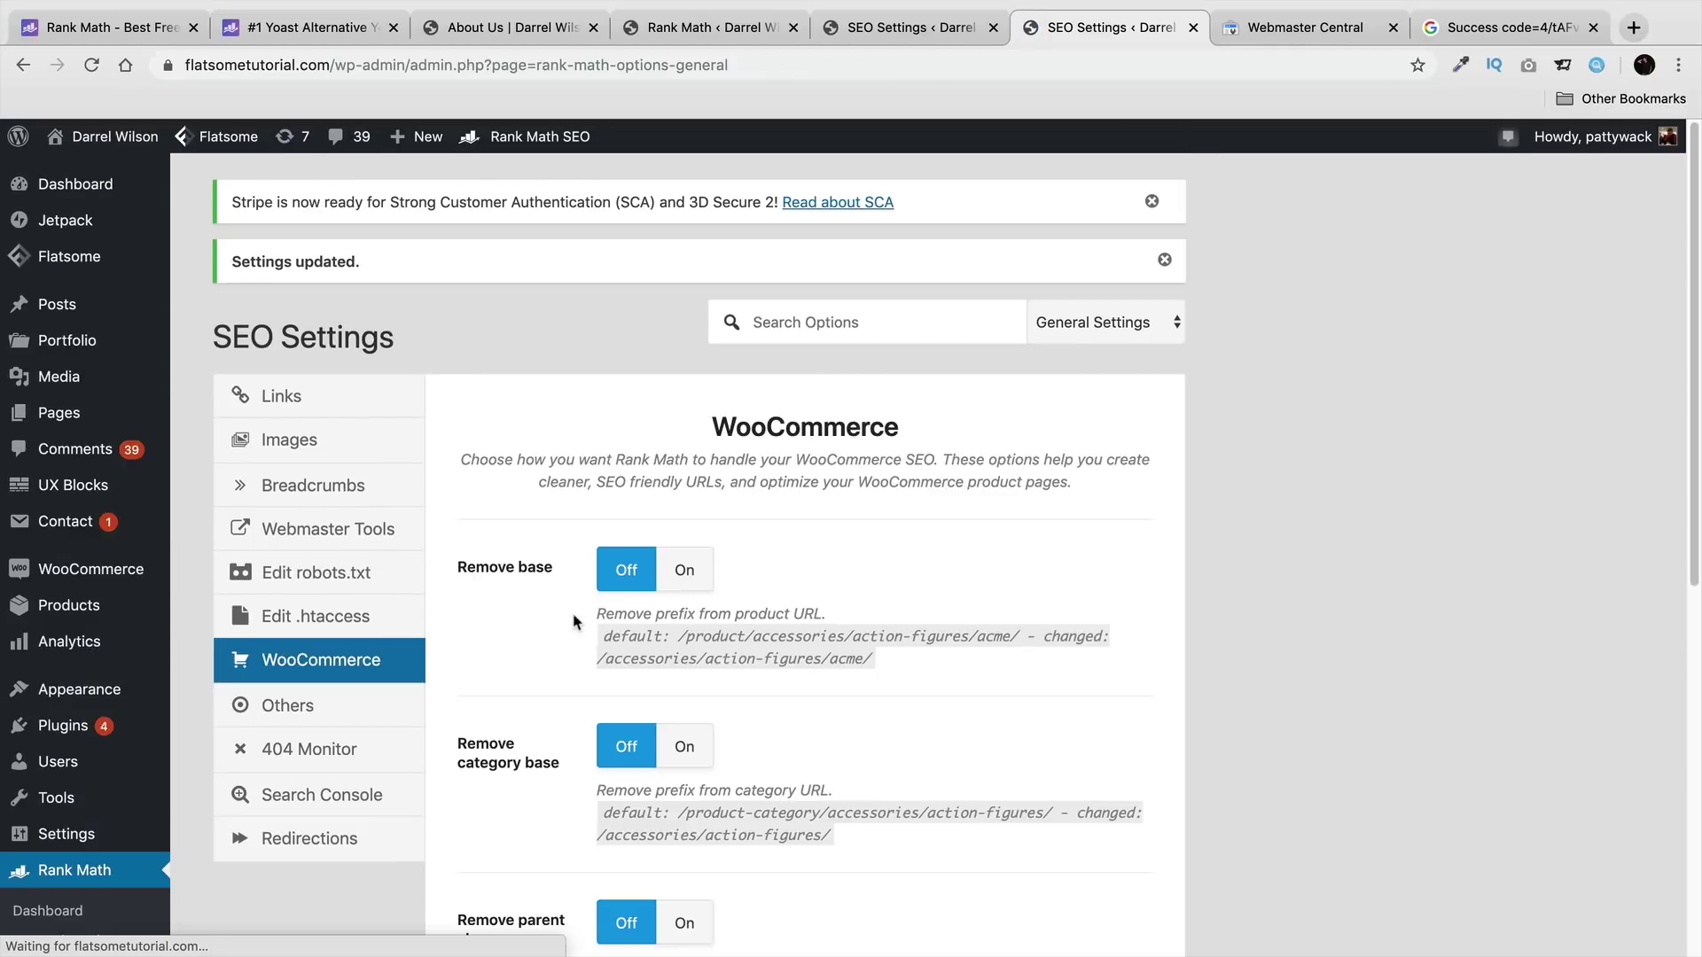
Step: In the Others settings, switch Usage Tracking and Show SEO Score on and back off
{"action": "left_click", "coordinate": [315, 709]}
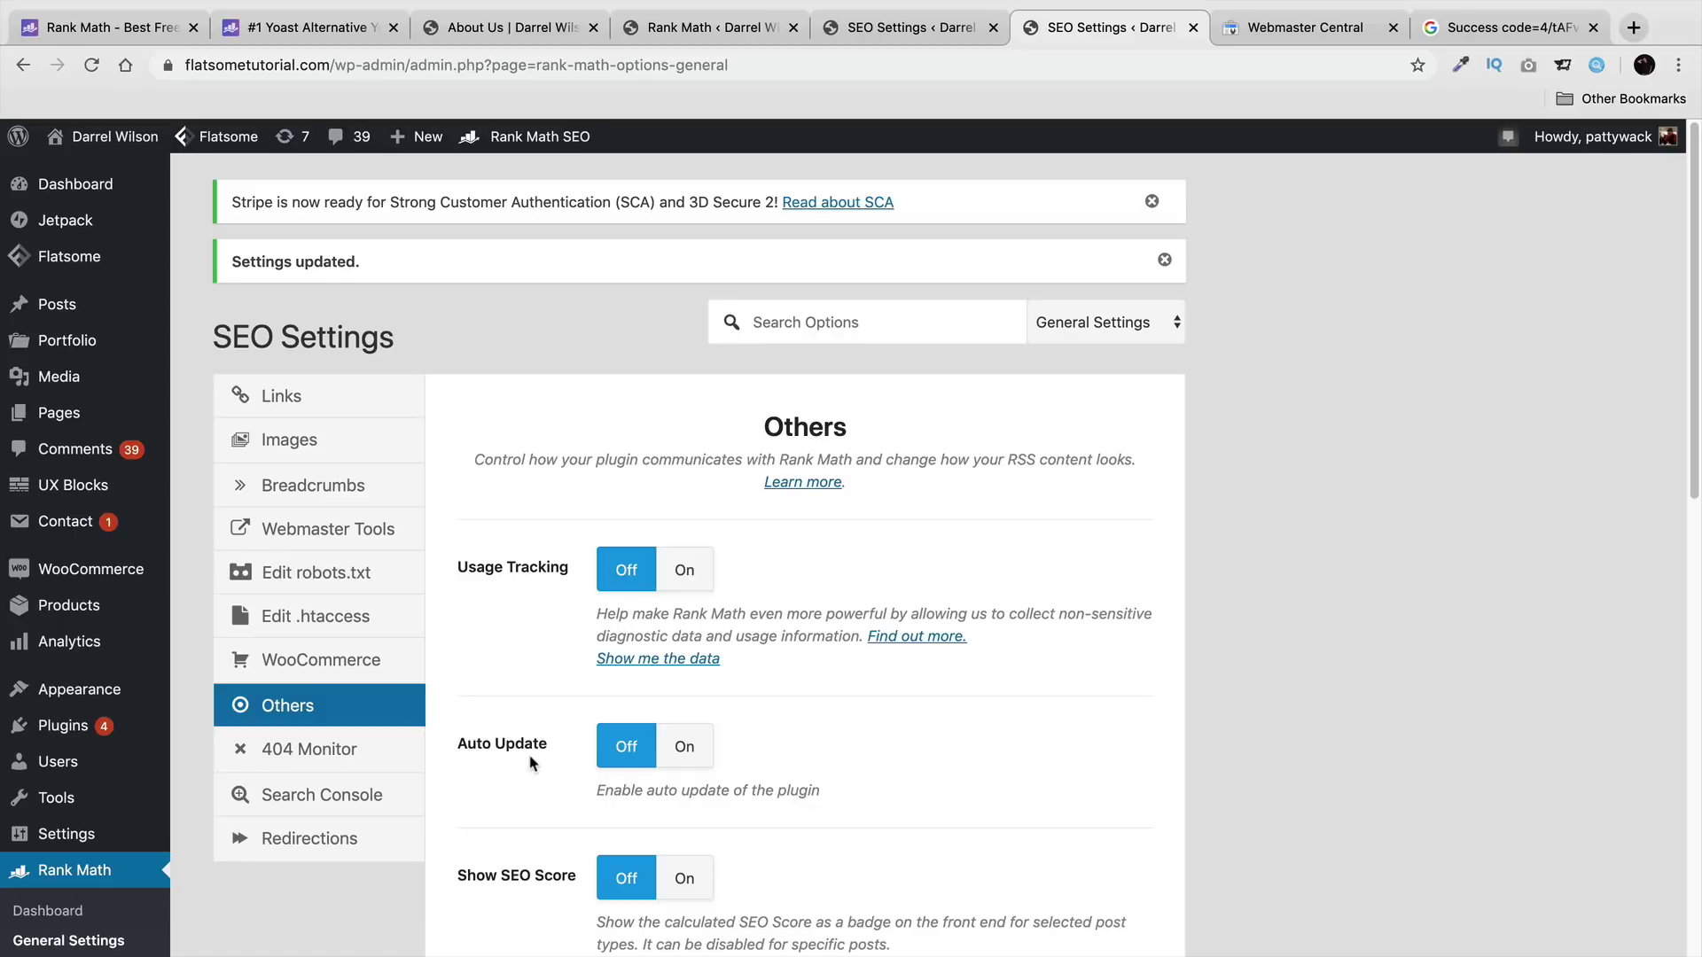
{"action": "scroll", "coordinate": [523, 754], "scroll_direction": "down", "scroll_amount": 1}
{"action": "scroll", "coordinate": [523, 751], "scroll_direction": "down", "scroll_amount": 4}
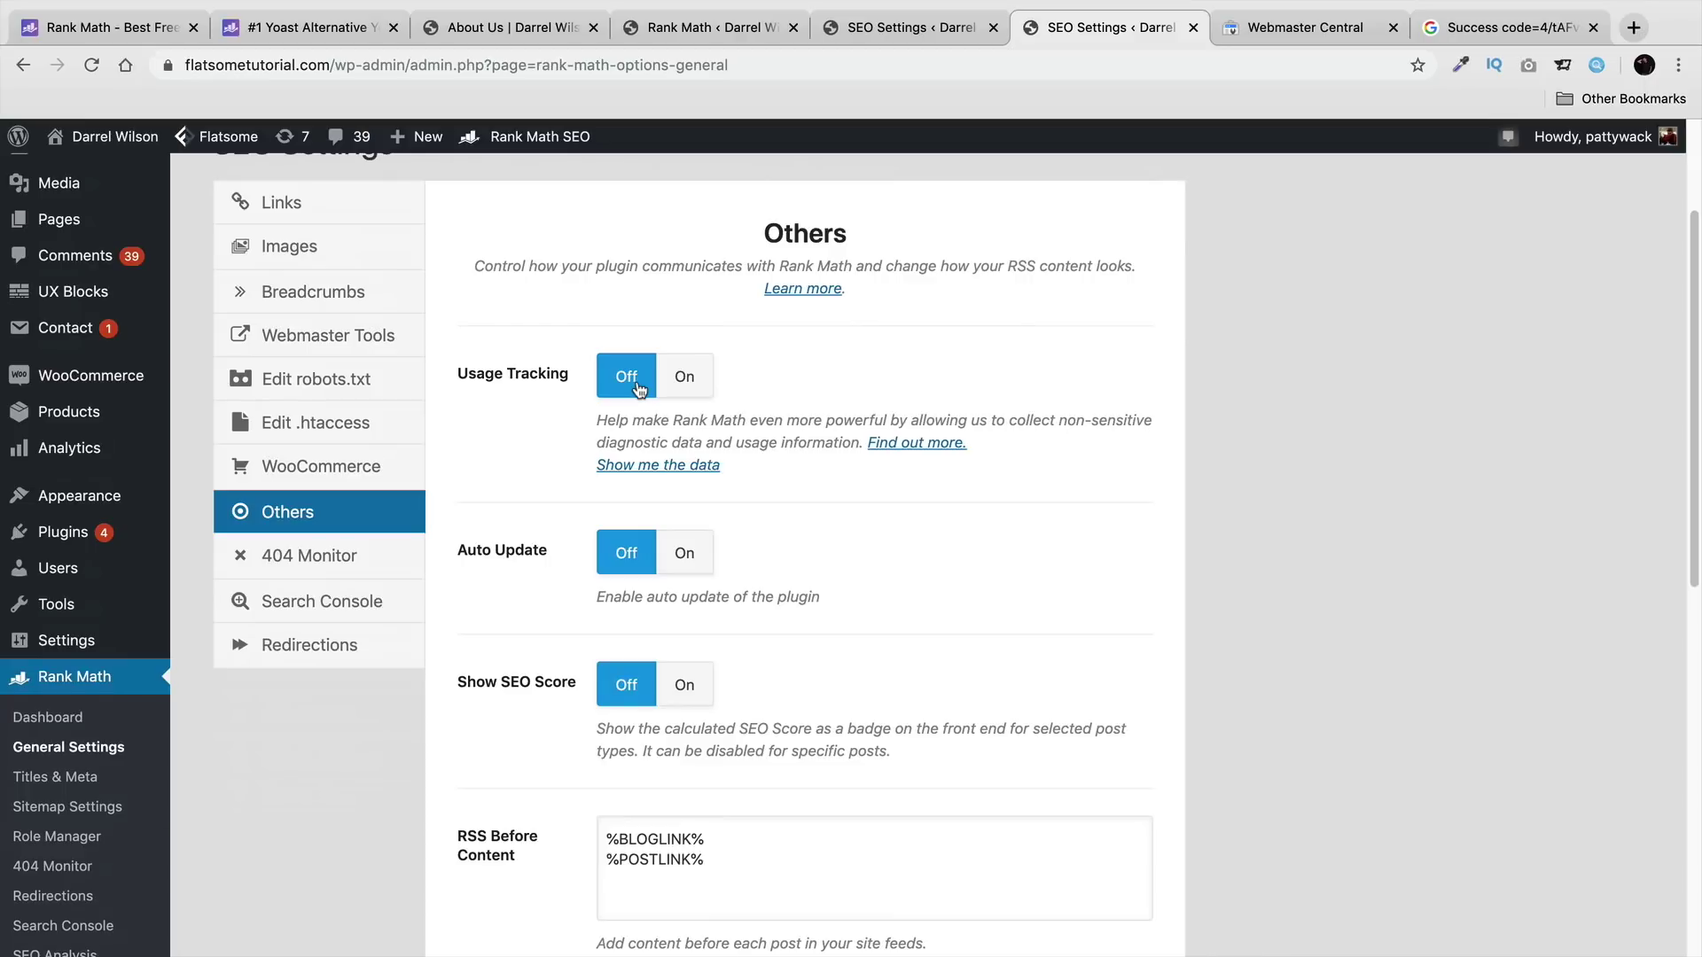
{"action": "left_click", "coordinate": [673, 383]}
{"action": "left_click", "coordinate": [628, 381]}
{"action": "scroll", "coordinate": [730, 597], "scroll_direction": "down", "scroll_amount": 3}
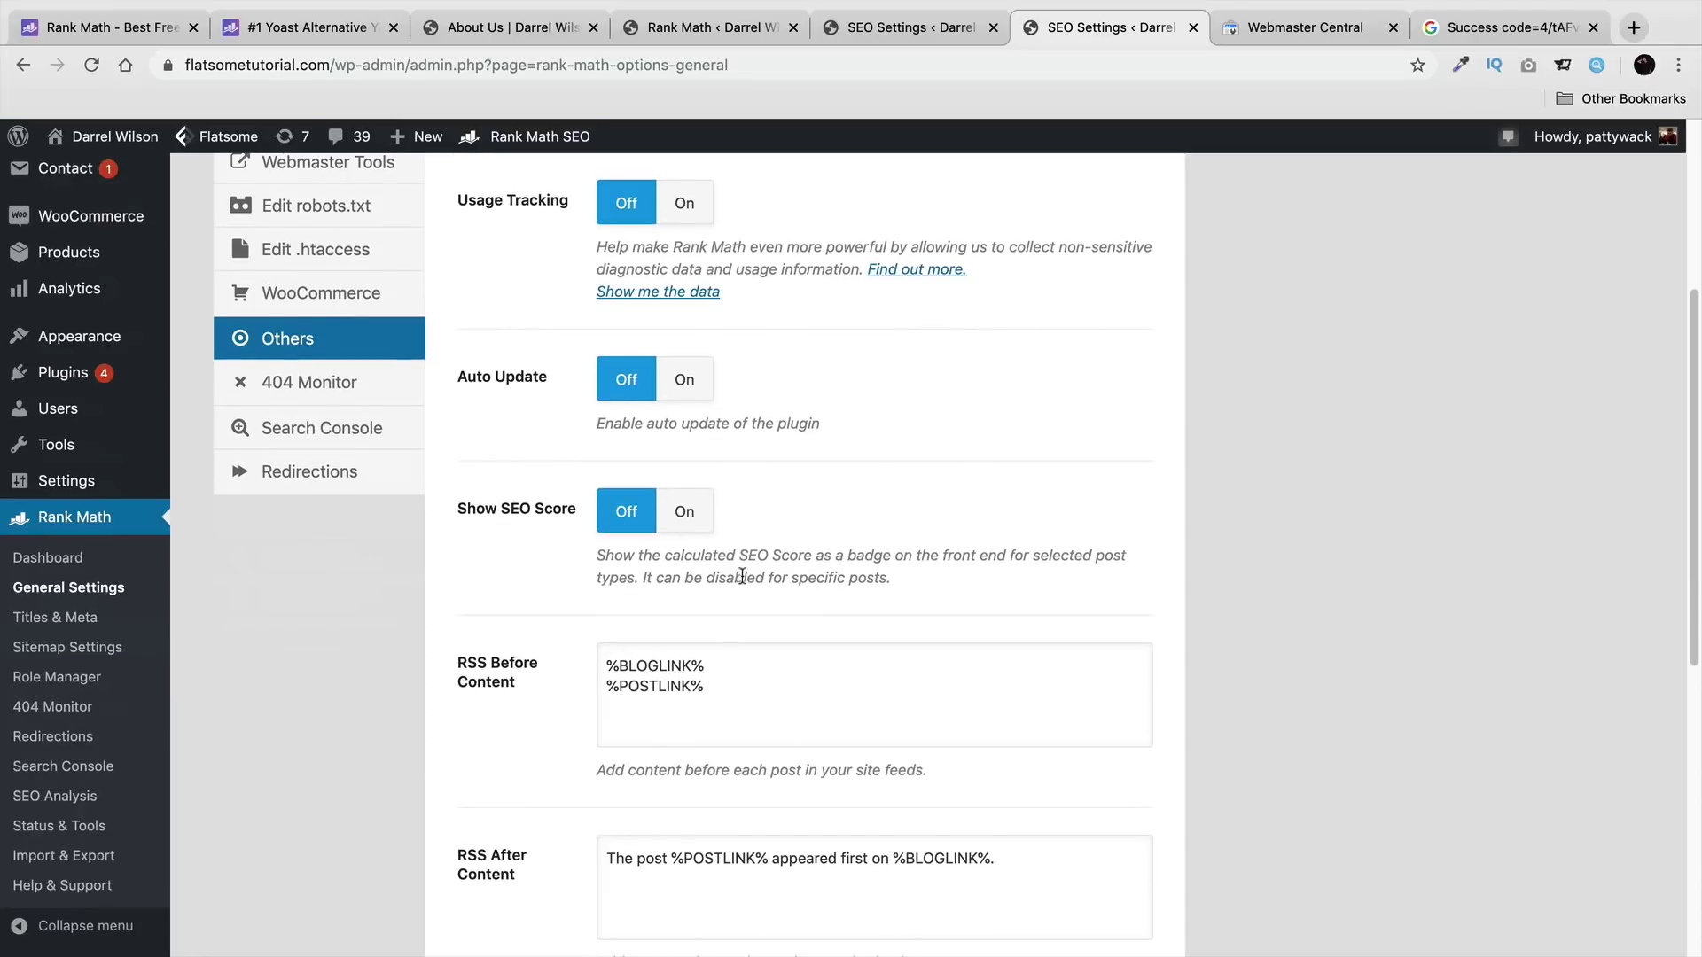
{"action": "left_click", "coordinate": [699, 530]}
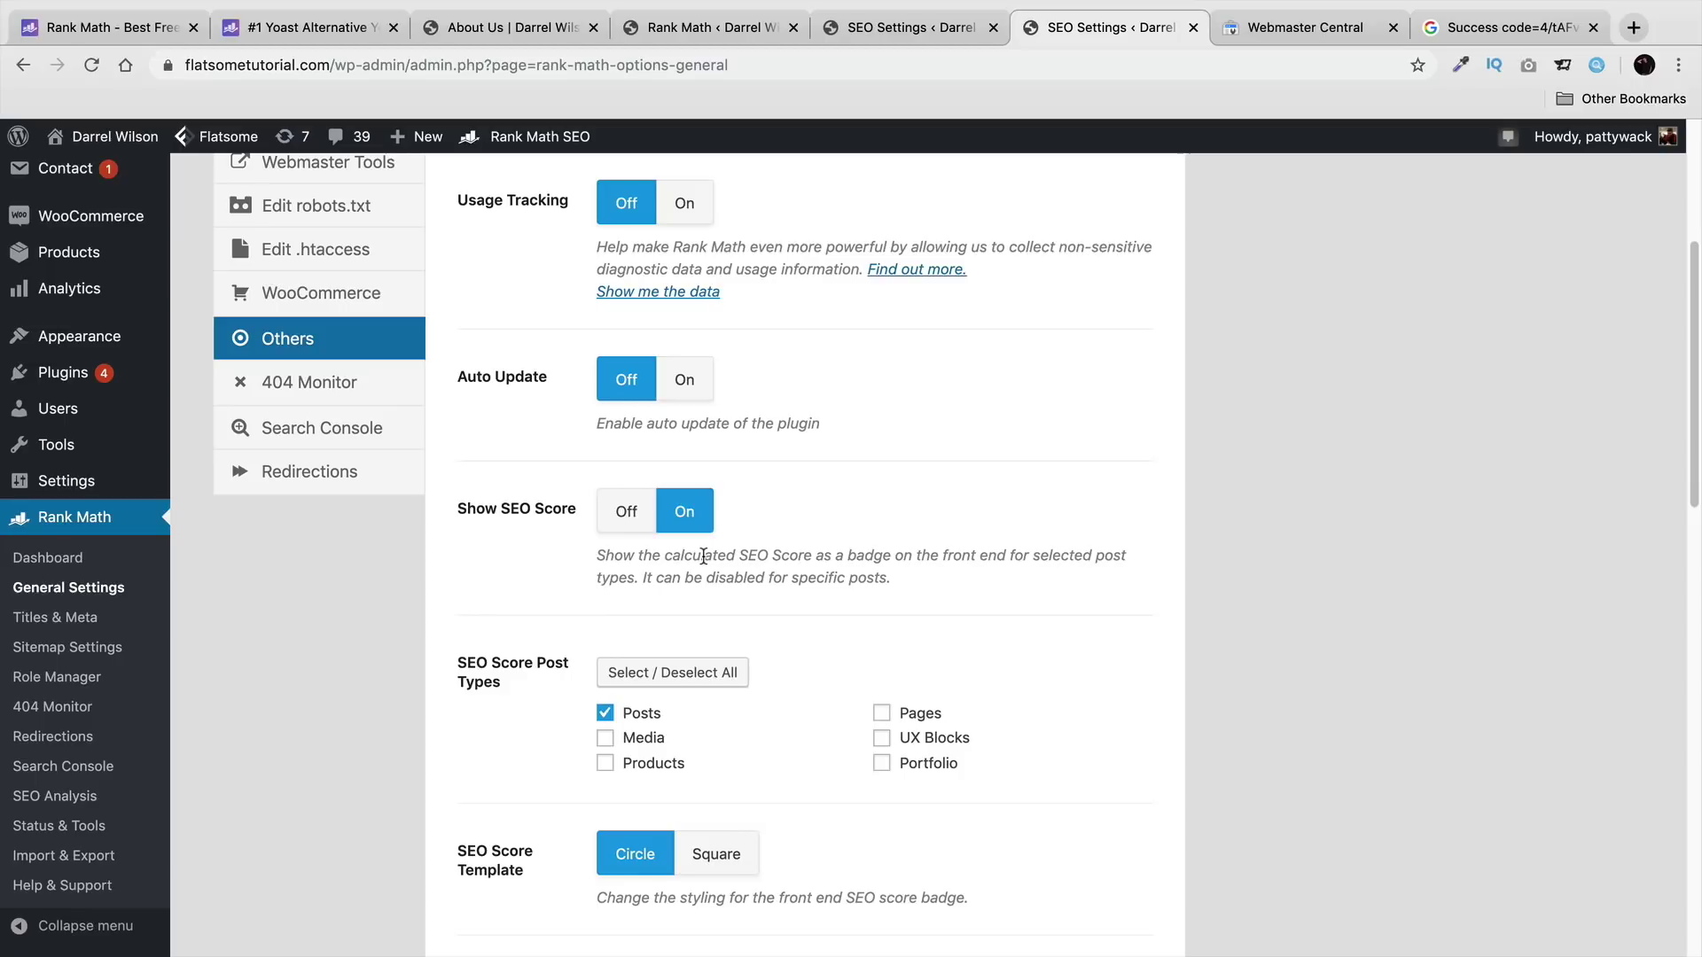
{"action": "left_click", "coordinate": [627, 519]}
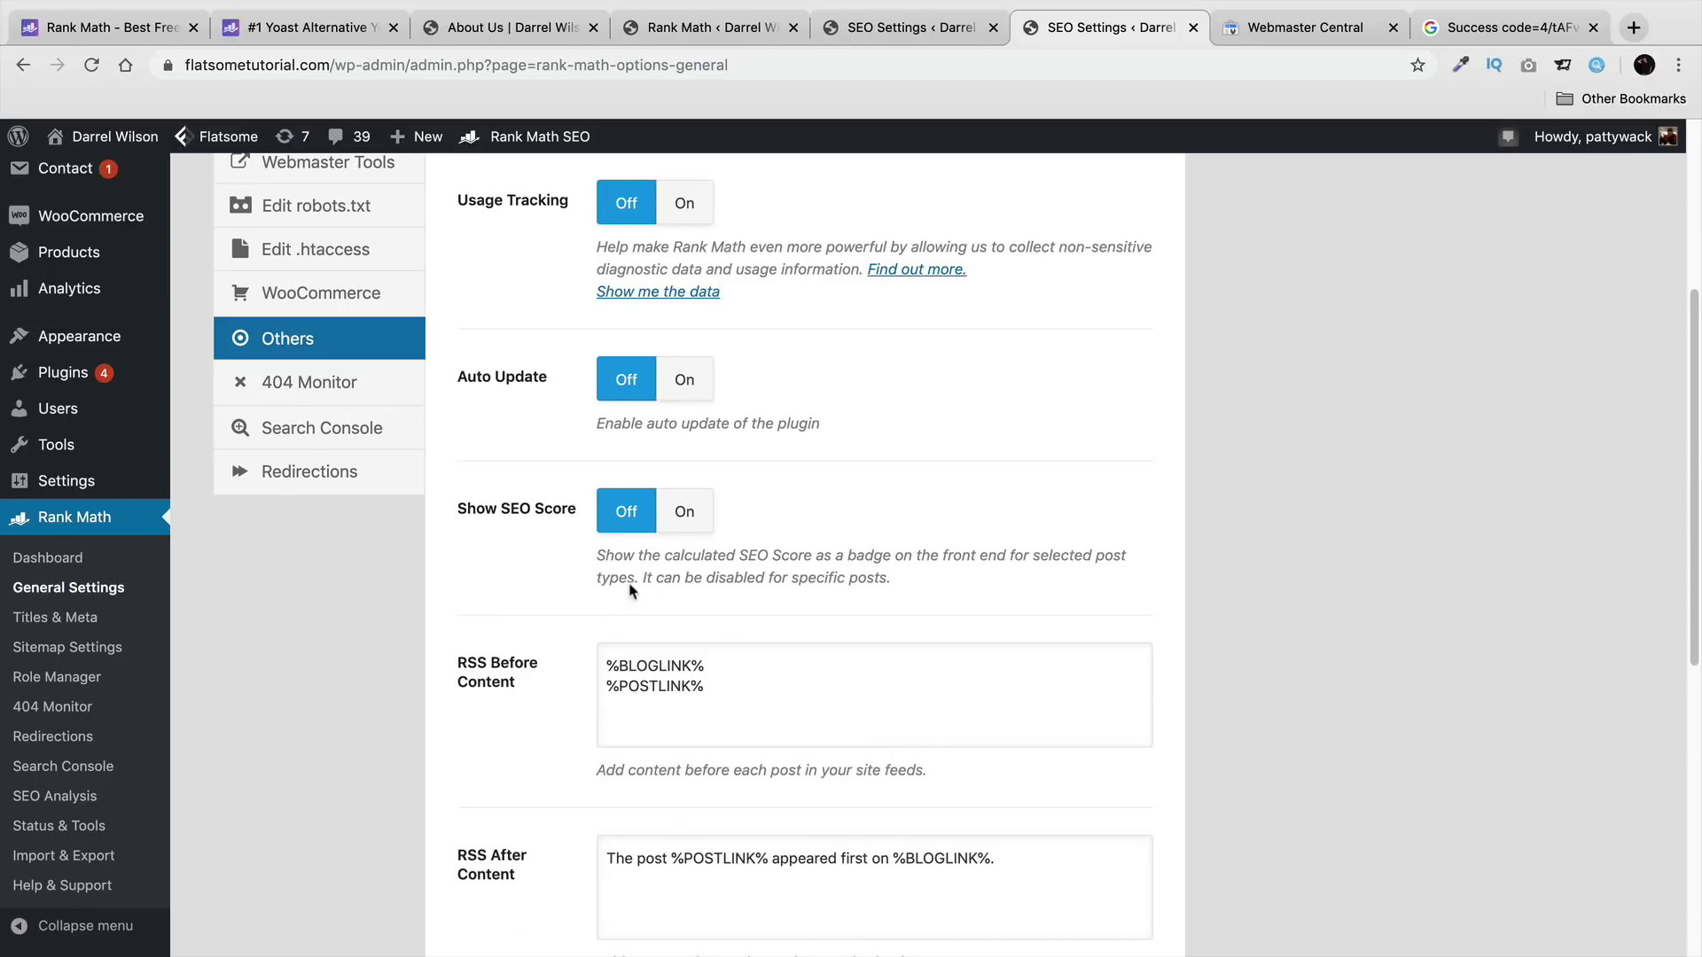
Step: Examine the RSS Before Content and RSS After Content fields, highlighting the link variables and text they contain
{"action": "scroll", "coordinate": [625, 590], "scroll_direction": "down", "scroll_amount": 1}
{"action": "scroll", "coordinate": [625, 567], "scroll_direction": "down", "scroll_amount": 3}
{"action": "left_click", "coordinate": [517, 483]}
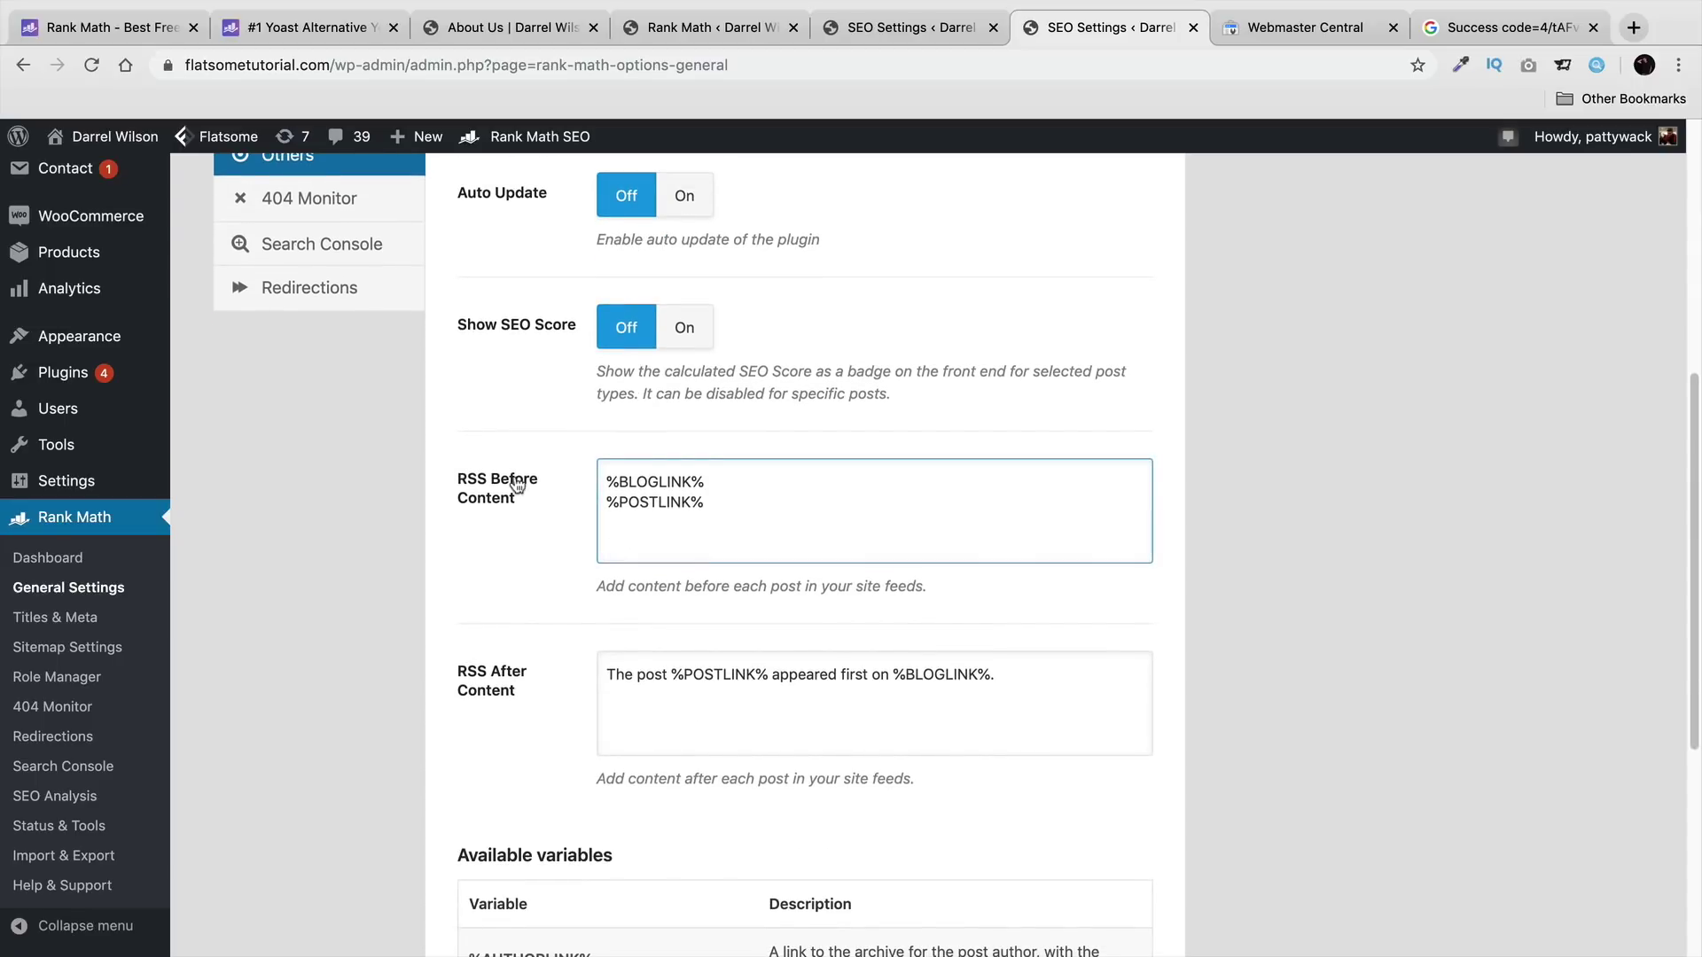
{"action": "left_click", "coordinate": [519, 504]}
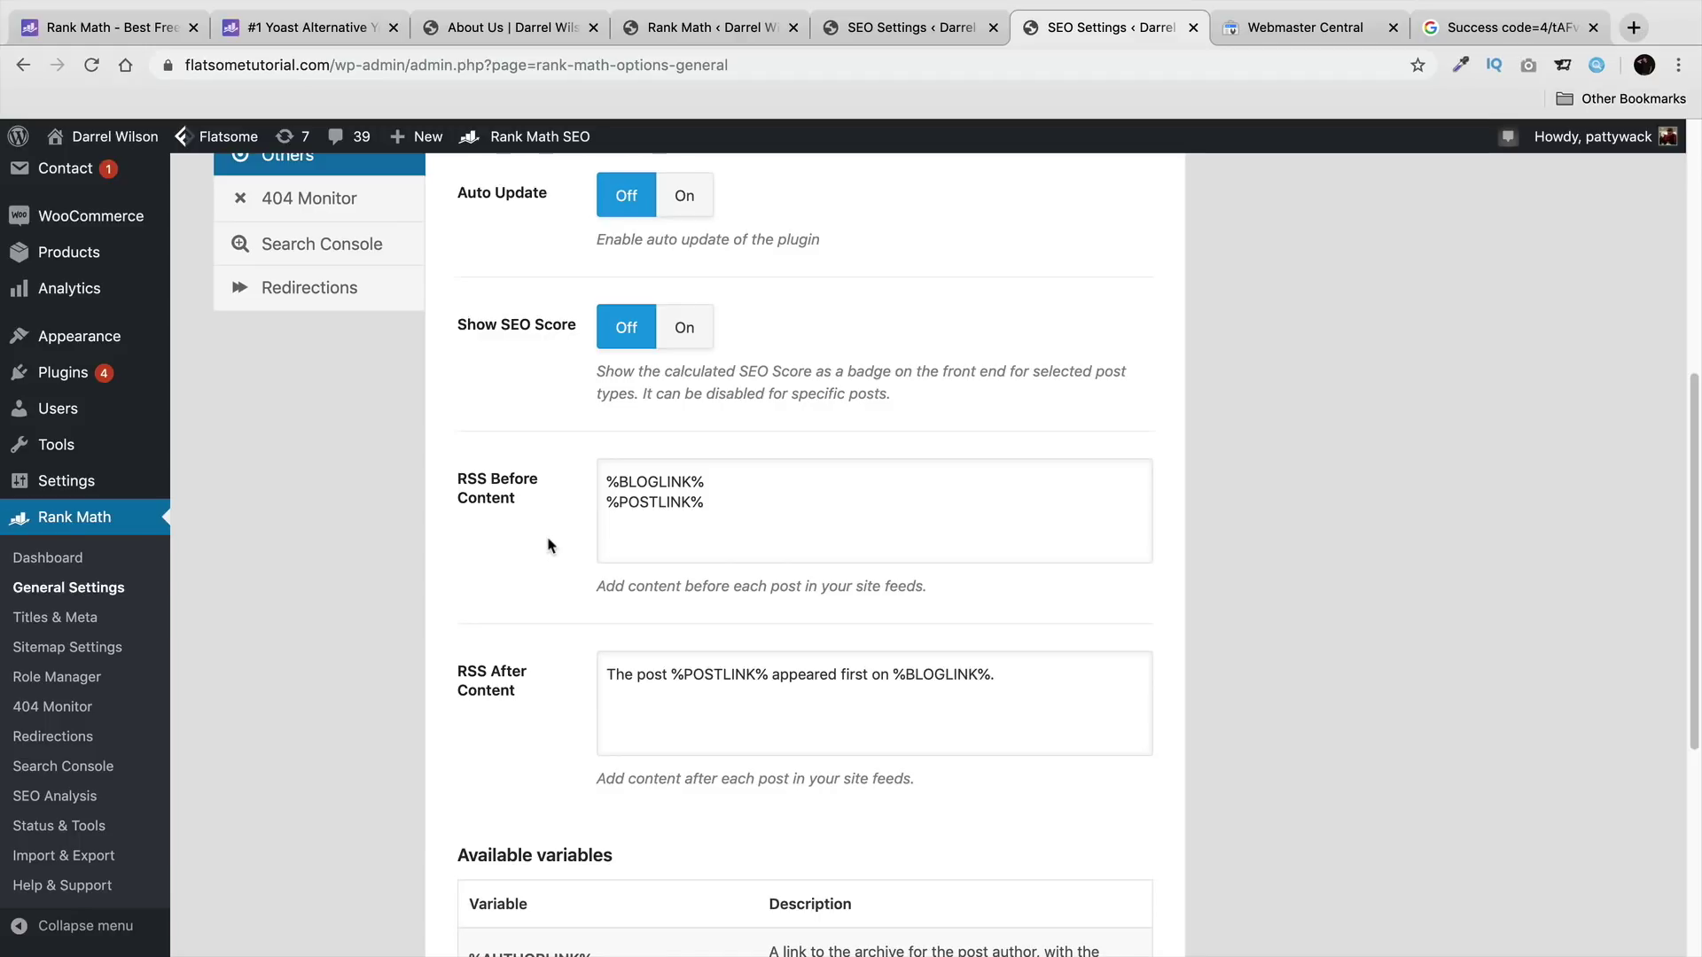
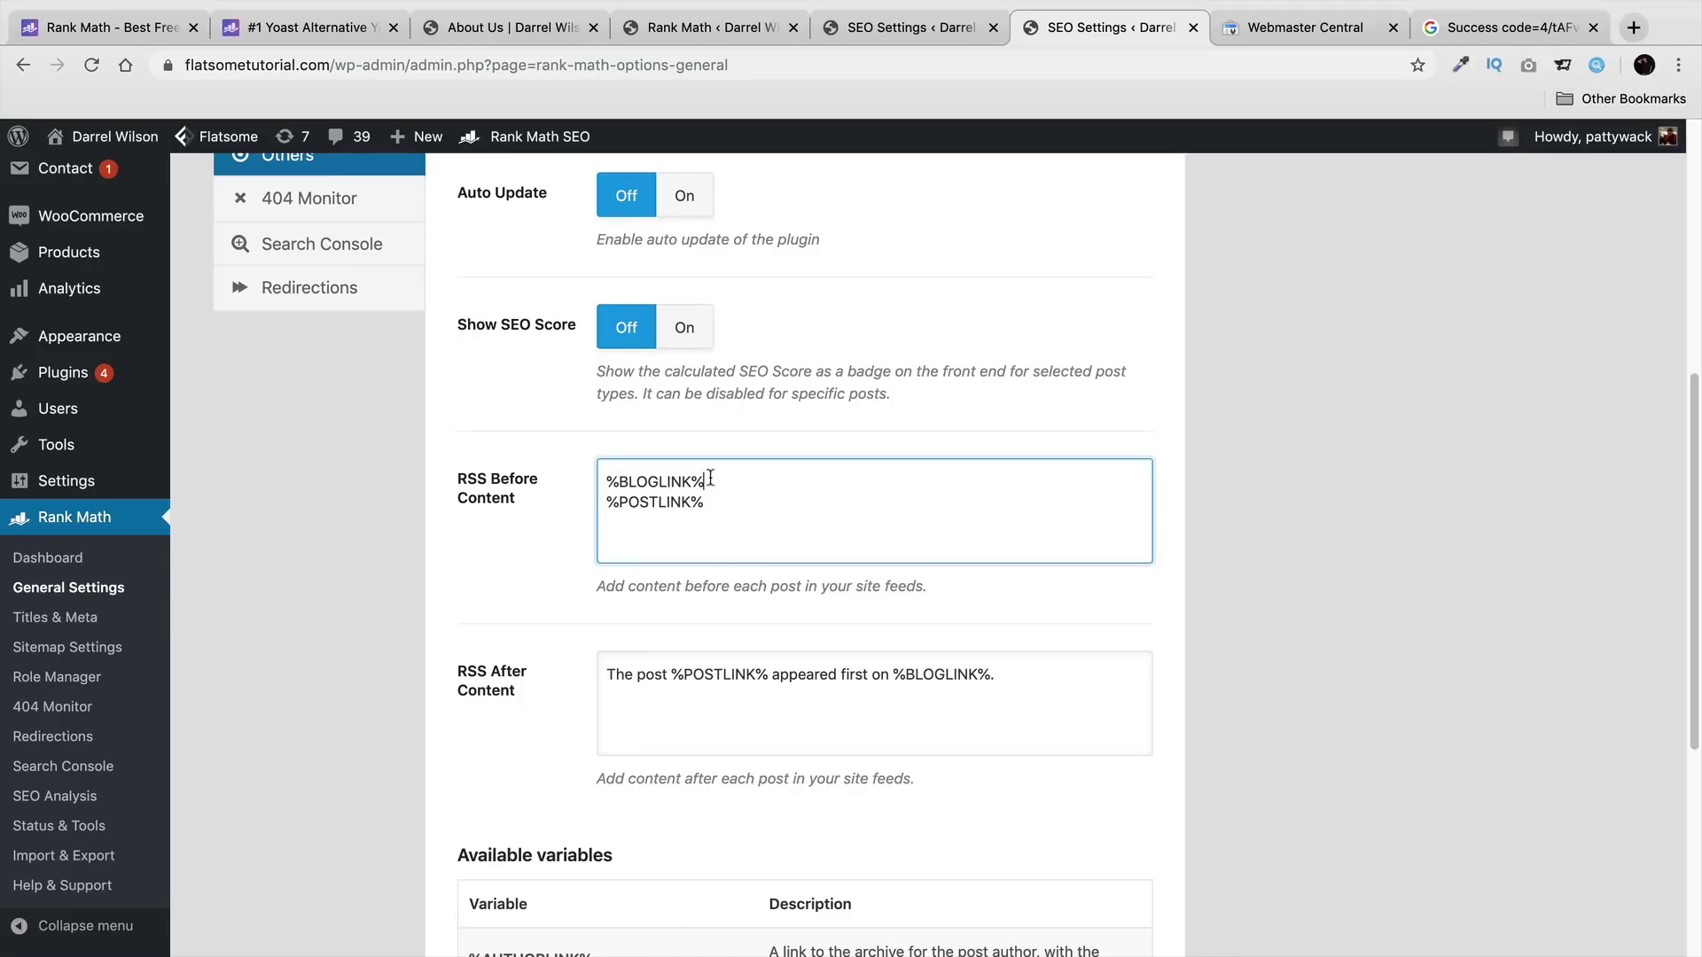
{"action": "left_click_drag", "start_coordinate": [710, 479], "coordinate": [593, 480]}
{"action": "left_click_drag", "start_coordinate": [722, 504], "coordinate": [618, 508]}
{"action": "scroll", "coordinate": [656, 497], "scroll_direction": "down", "scroll_amount": 3}
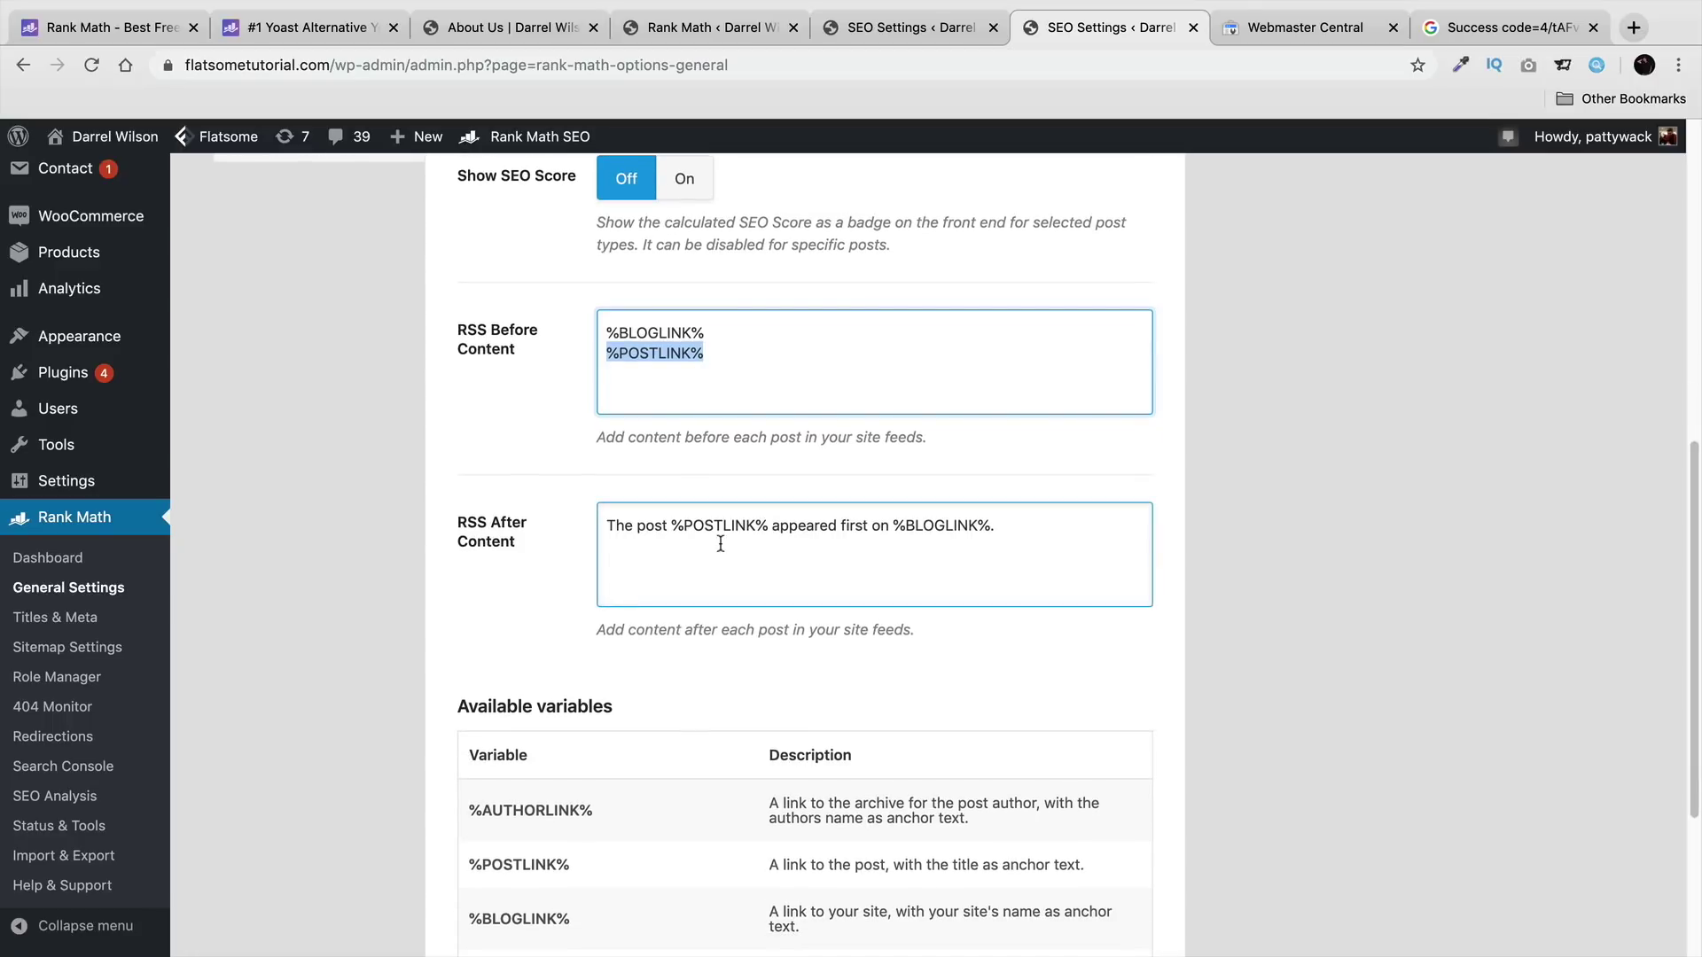
{"action": "left_click", "coordinate": [1028, 525]}
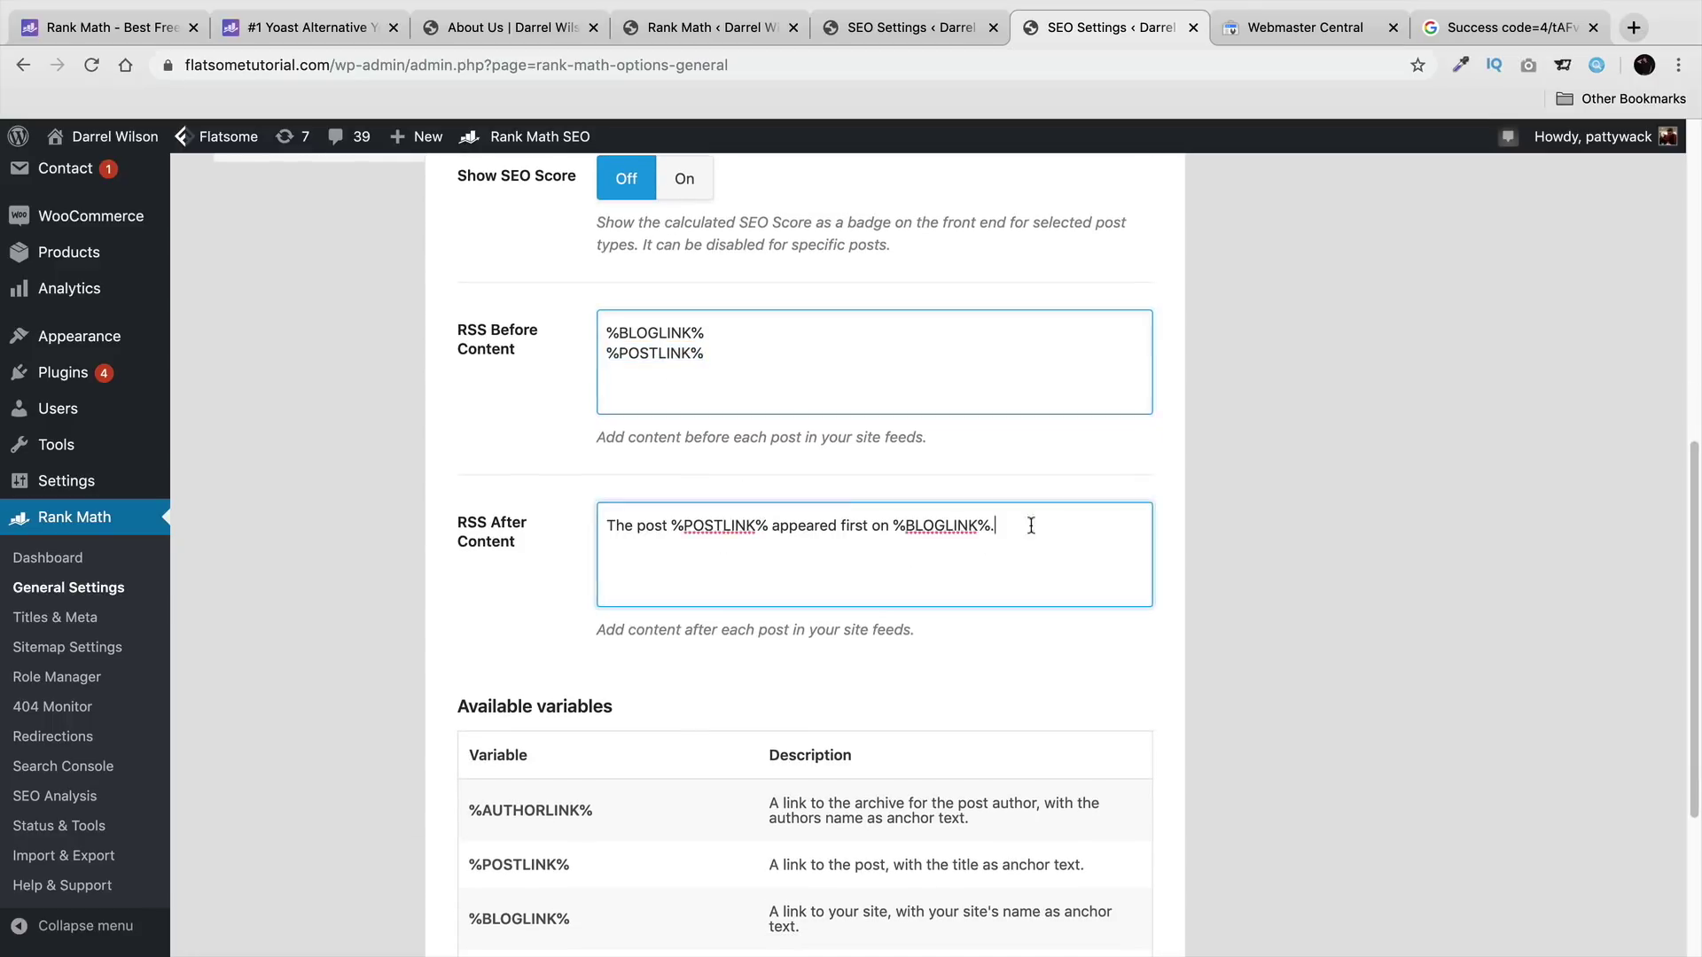
{"action": "left_click_drag", "start_coordinate": [1030, 525], "coordinate": [597, 528]}
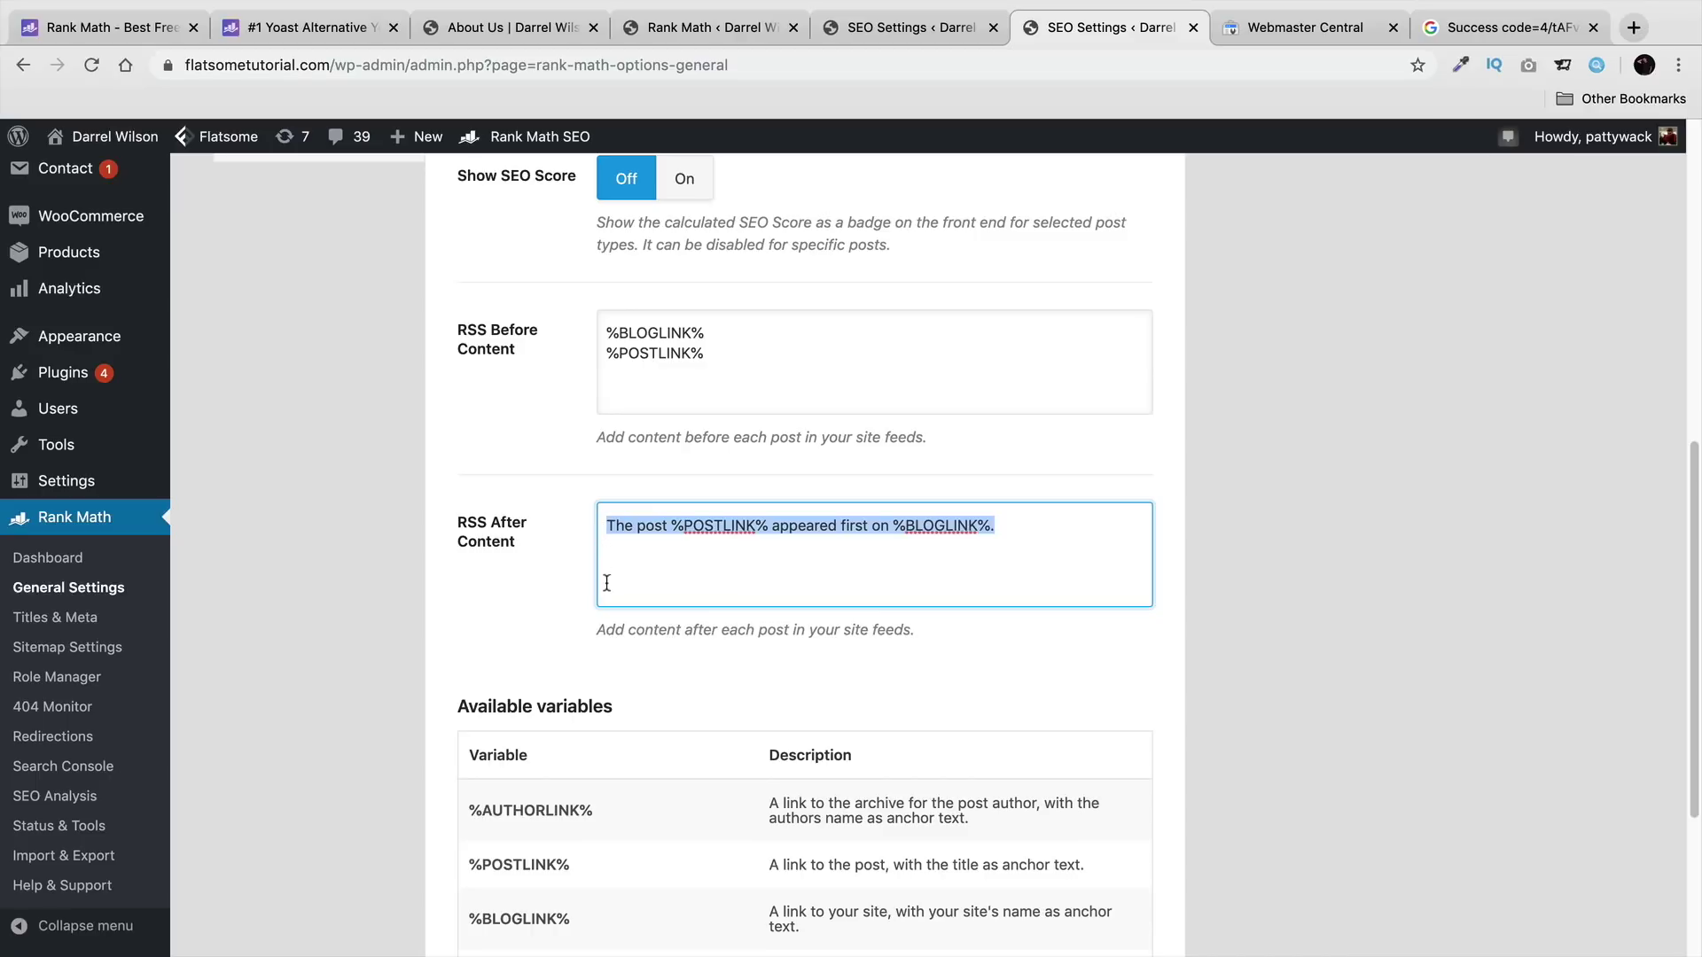
Step: Review the available RSS variables, highlighting %FEATUREDIMAGE%, and compare them with the RSS content fields
{"action": "scroll", "coordinate": [620, 570], "scroll_direction": "down", "scroll_amount": 5}
{"action": "left_click", "coordinate": [544, 702]}
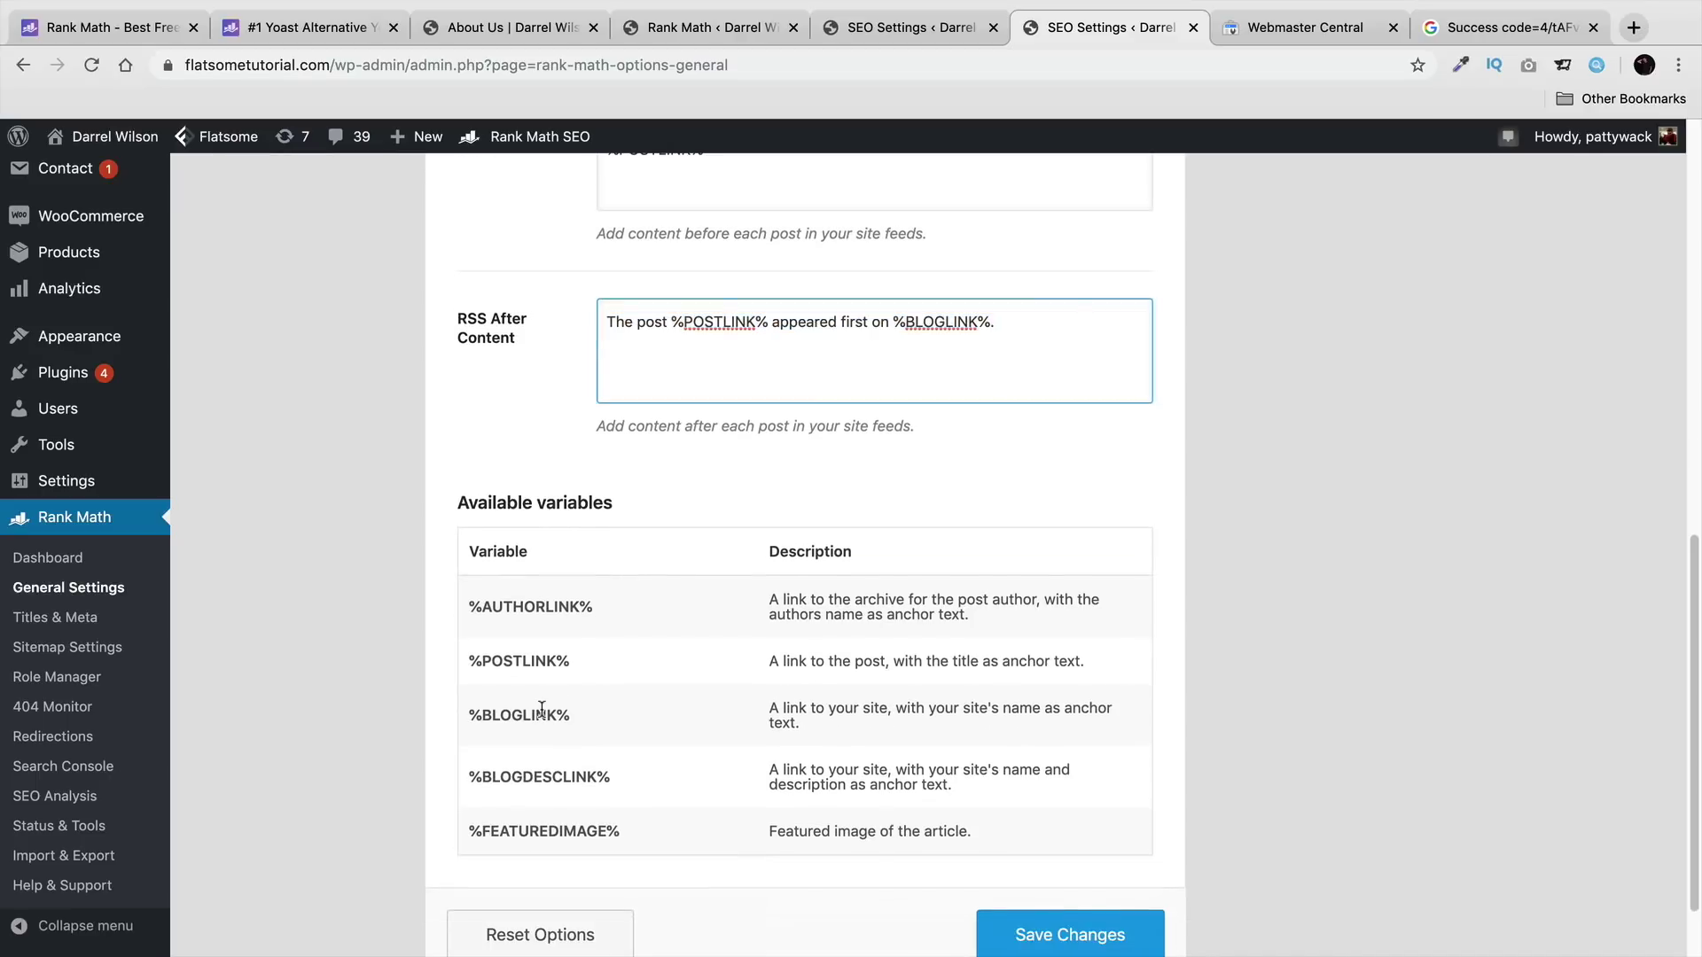
{"action": "left_click_drag", "start_coordinate": [660, 837], "coordinate": [473, 828]}
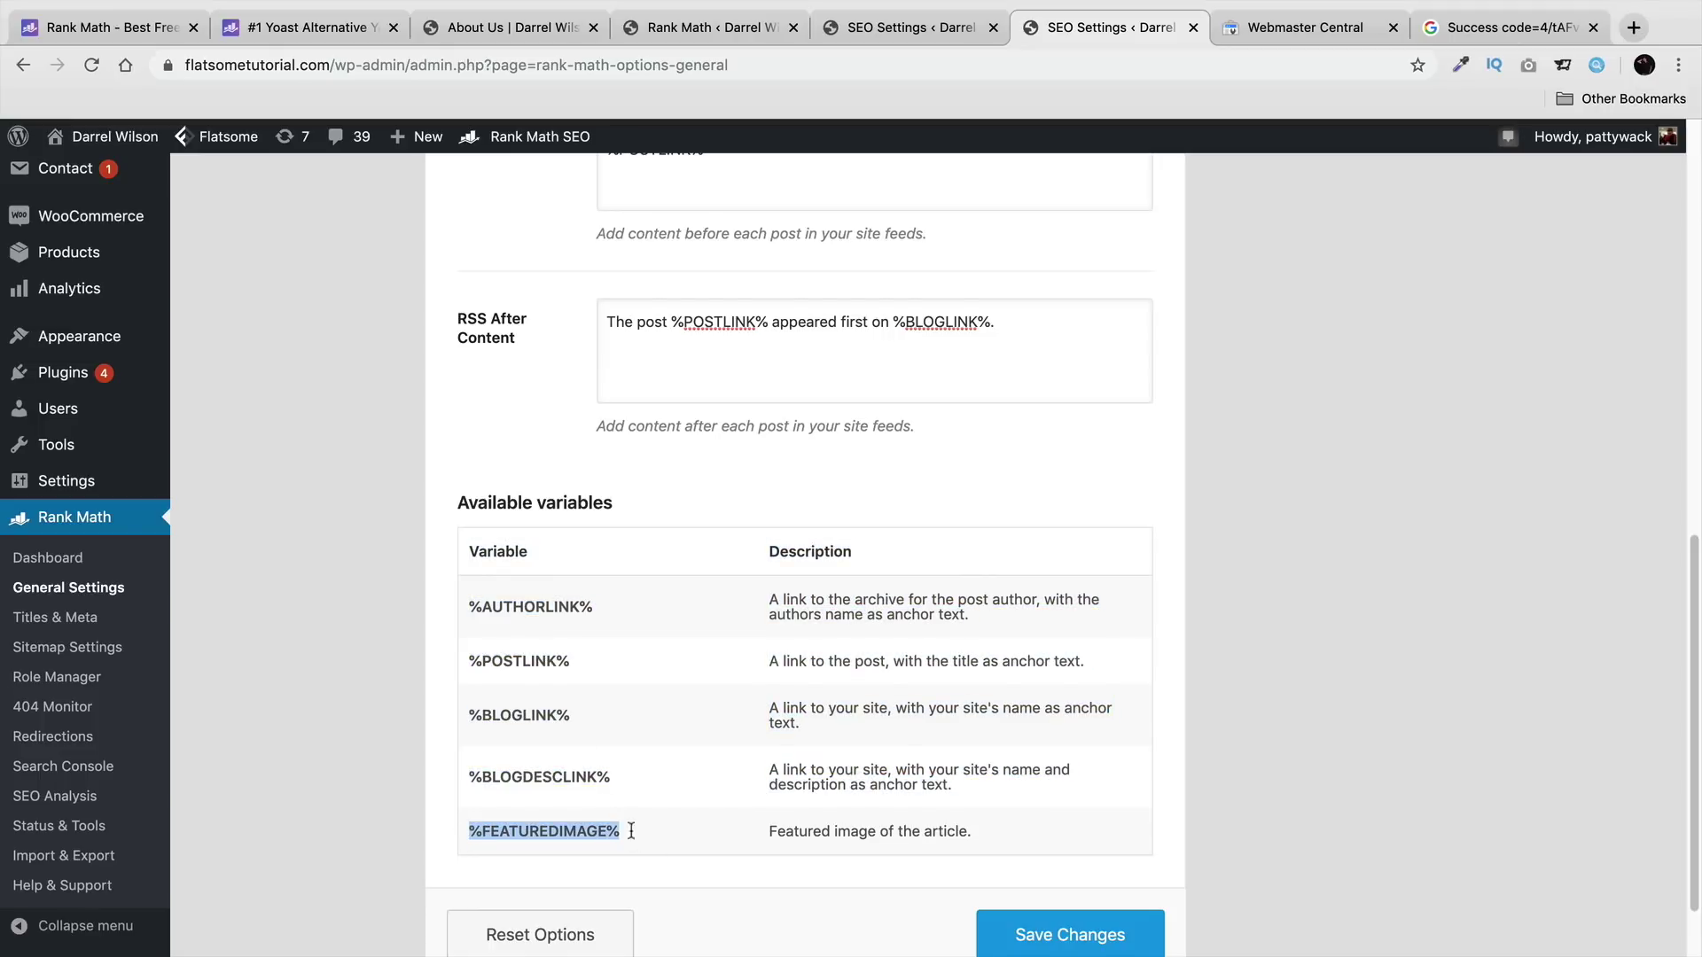
{"action": "scroll", "coordinate": [709, 787], "scroll_direction": "up", "scroll_amount": 1}
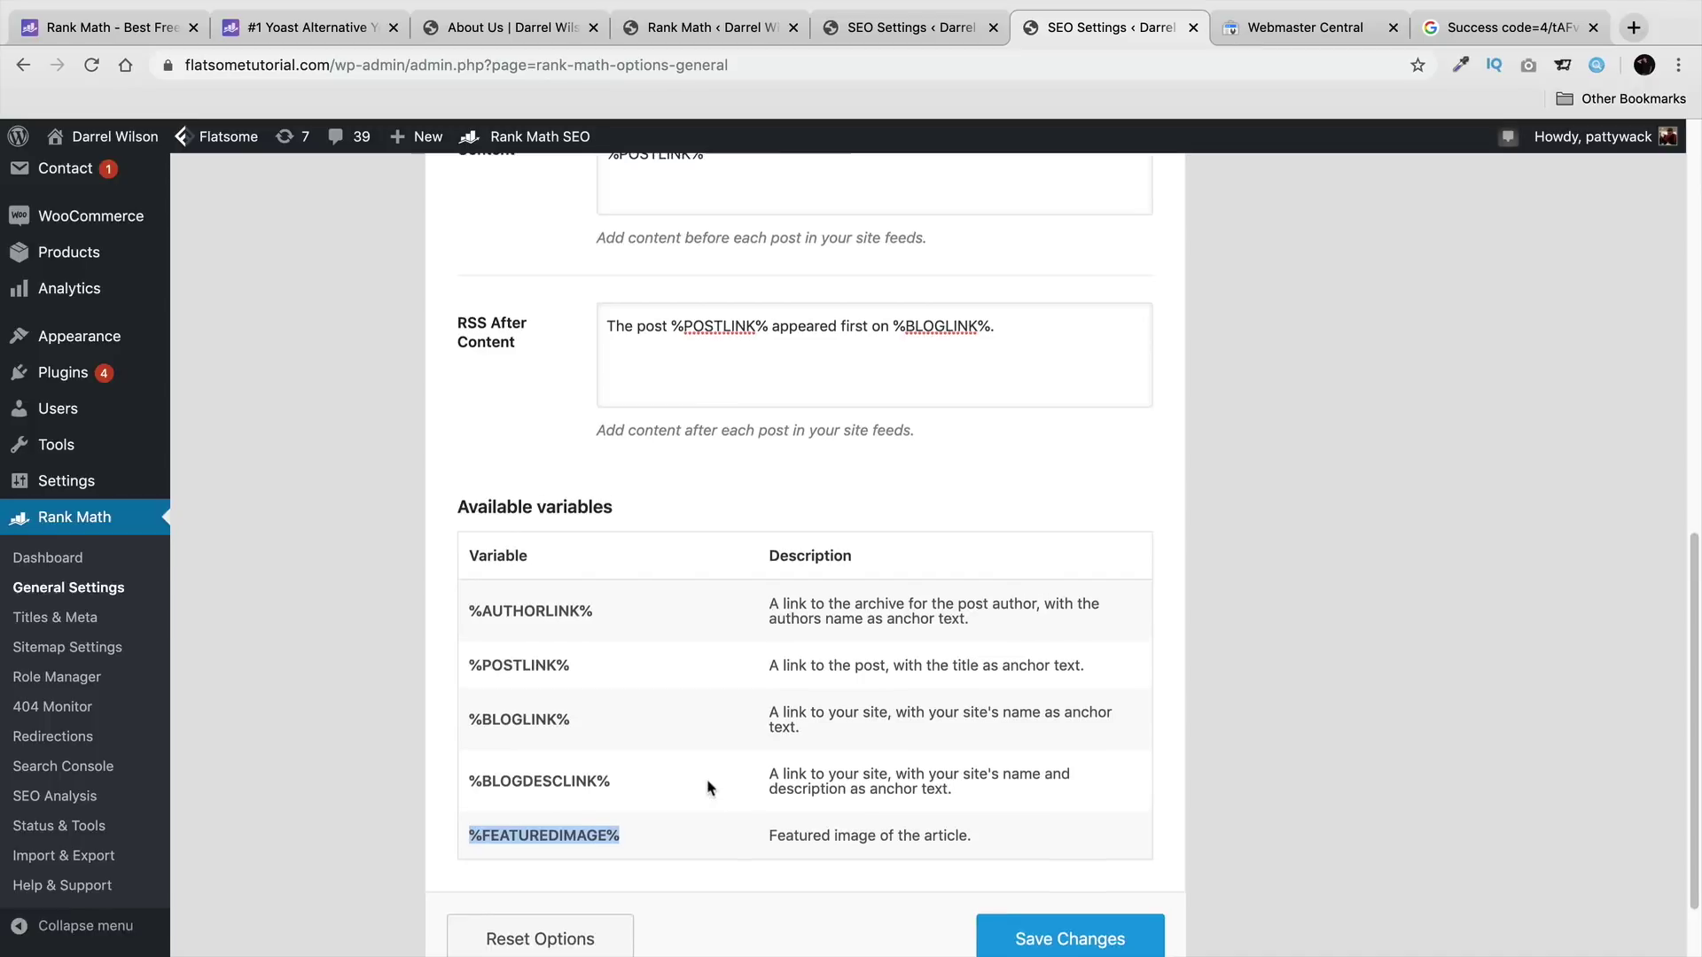
{"action": "scroll", "coordinate": [714, 767], "scroll_direction": "up", "scroll_amount": 3}
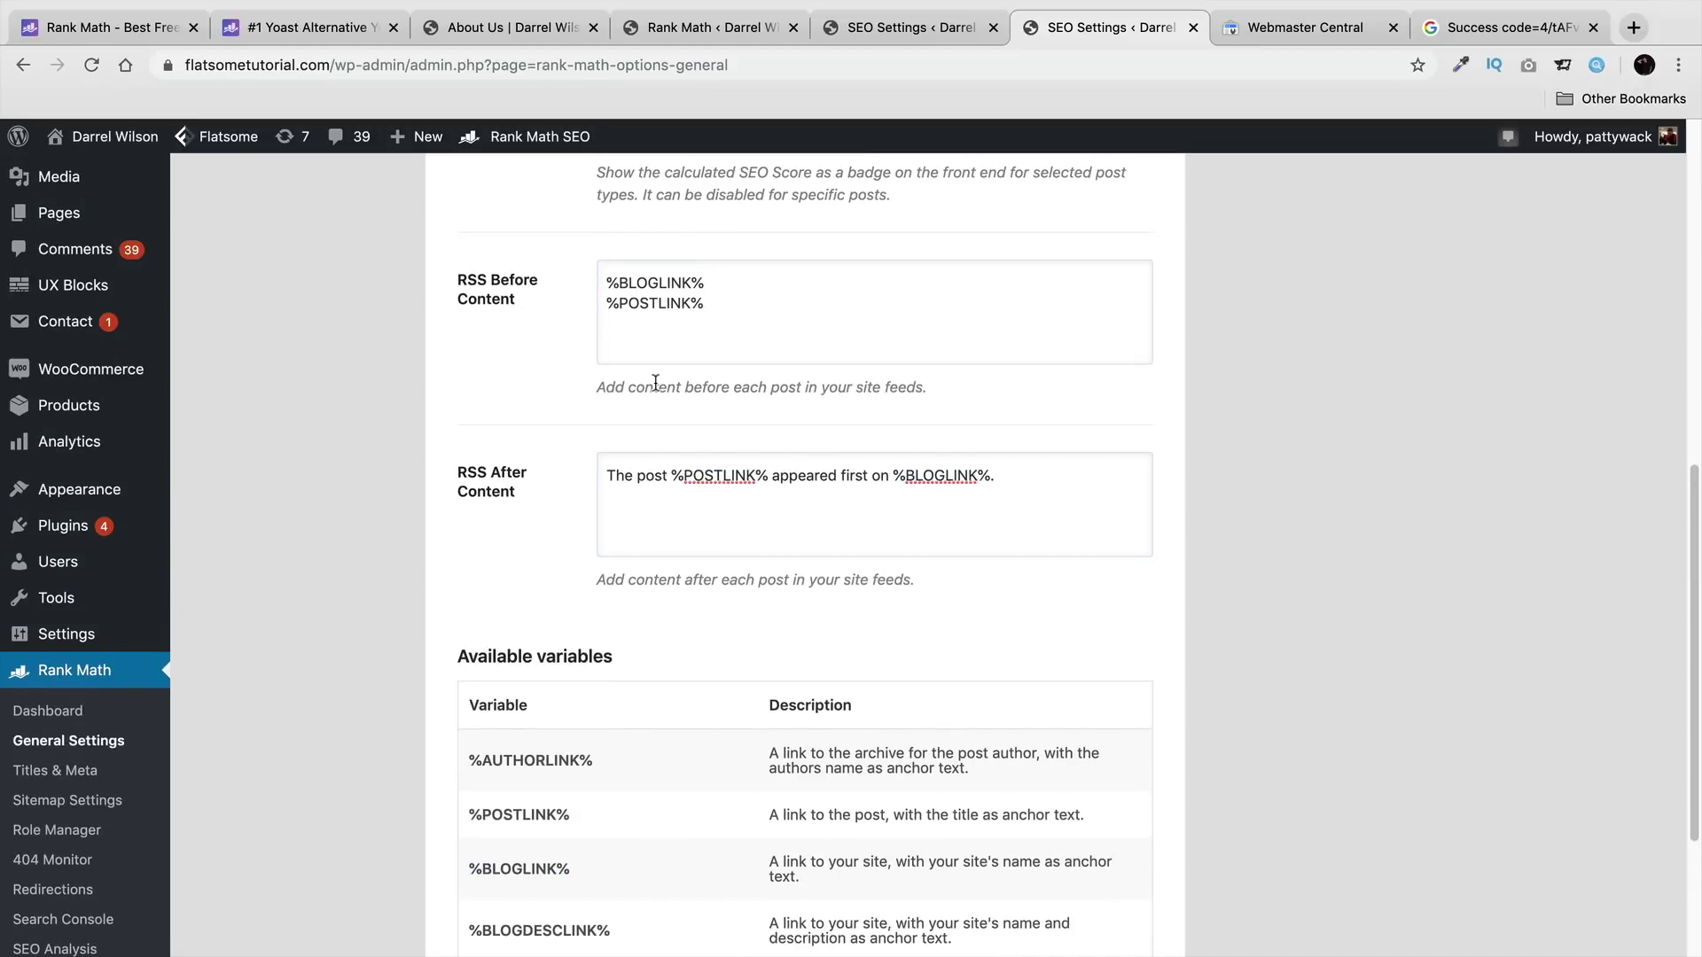
{"action": "scroll", "coordinate": [581, 410], "scroll_direction": "down", "scroll_amount": 5}
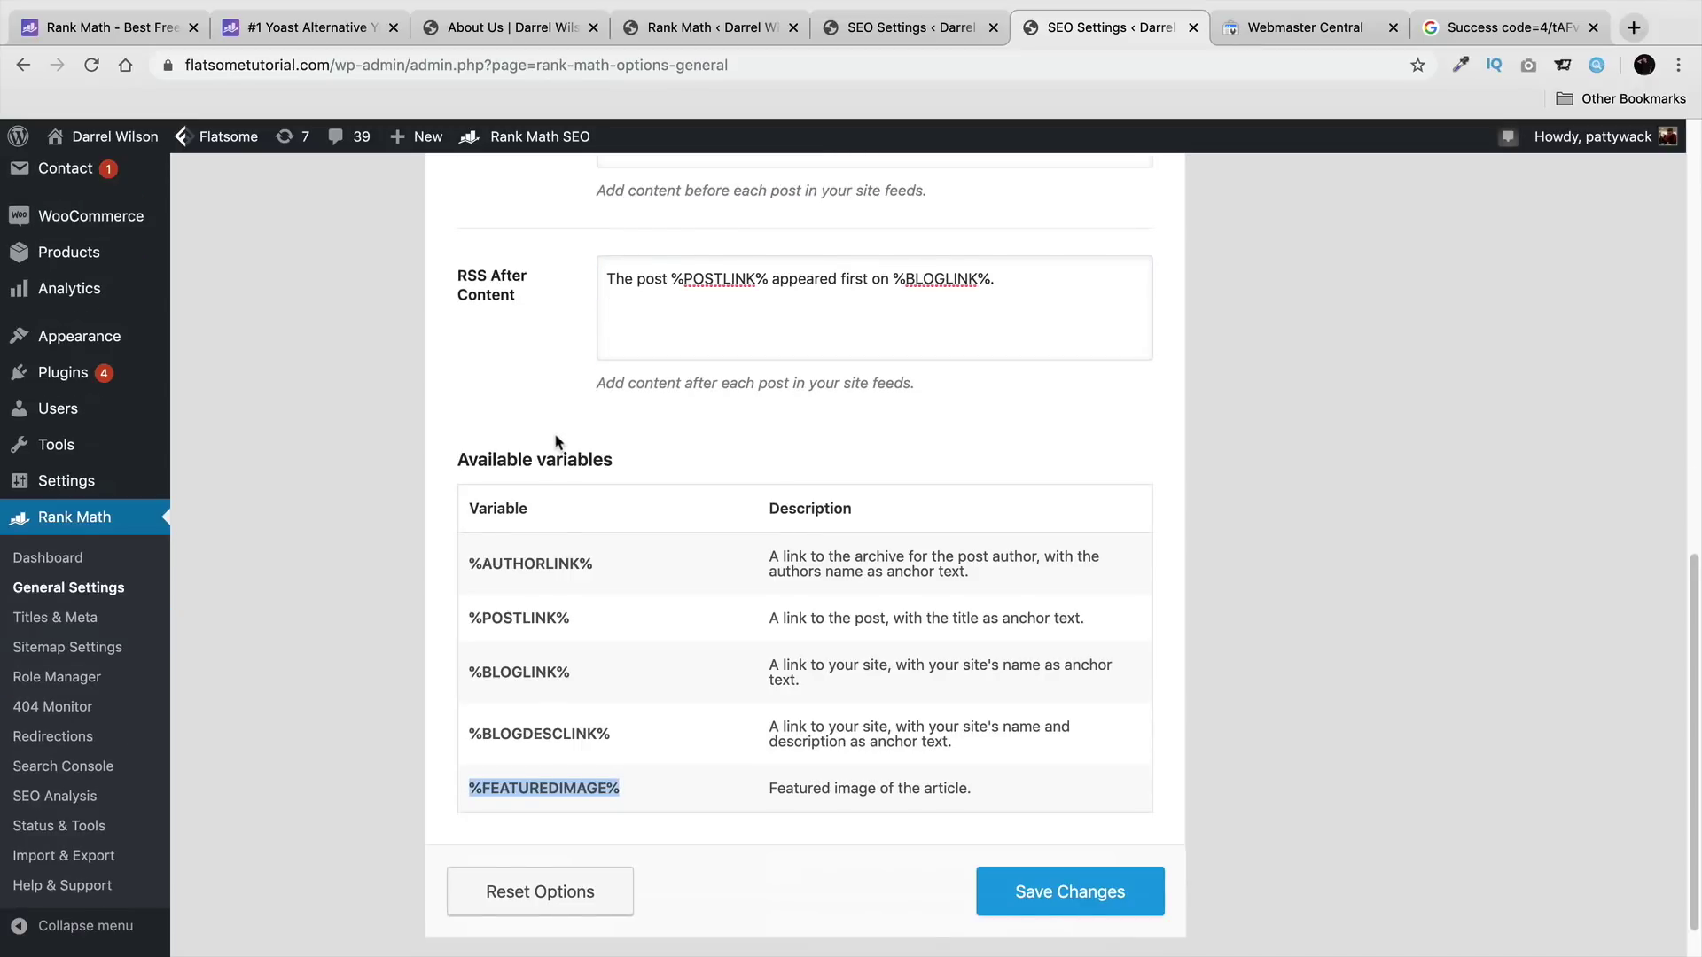
{"action": "scroll", "coordinate": [687, 725], "scroll_direction": "up", "scroll_amount": 10}
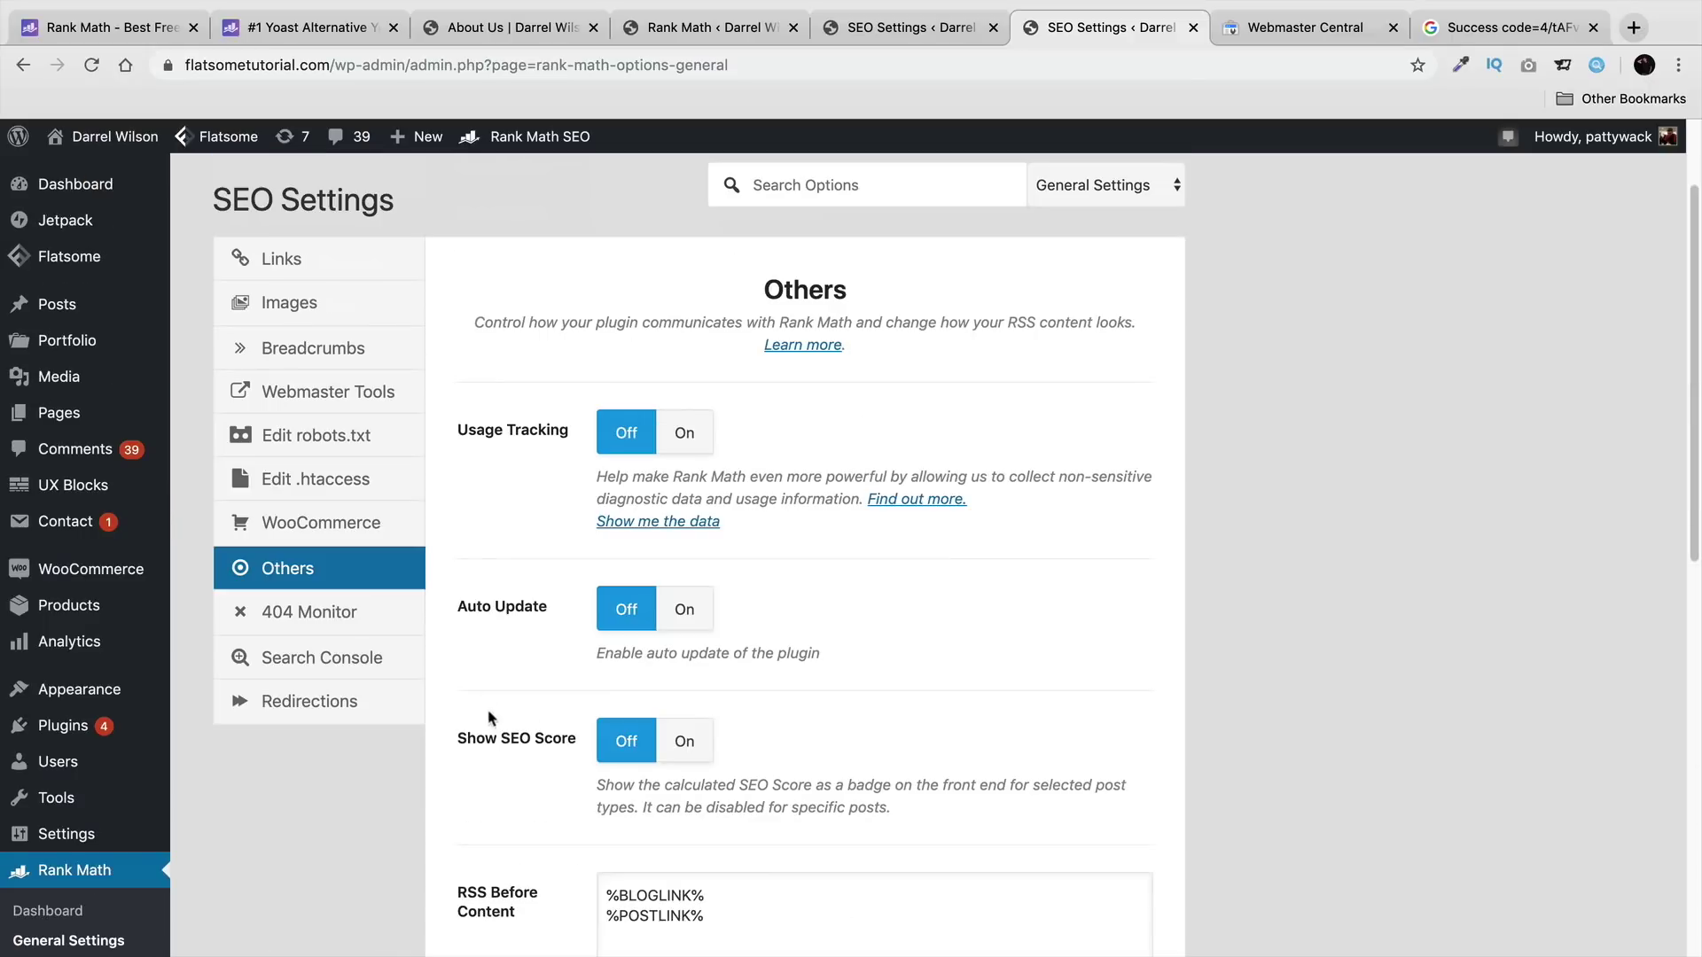
Step: Open the 404 Monitor settings and review the Mode, Log Limit, Exclude Paths and Ignore Query Parameters options
{"action": "left_click", "coordinate": [335, 618]}
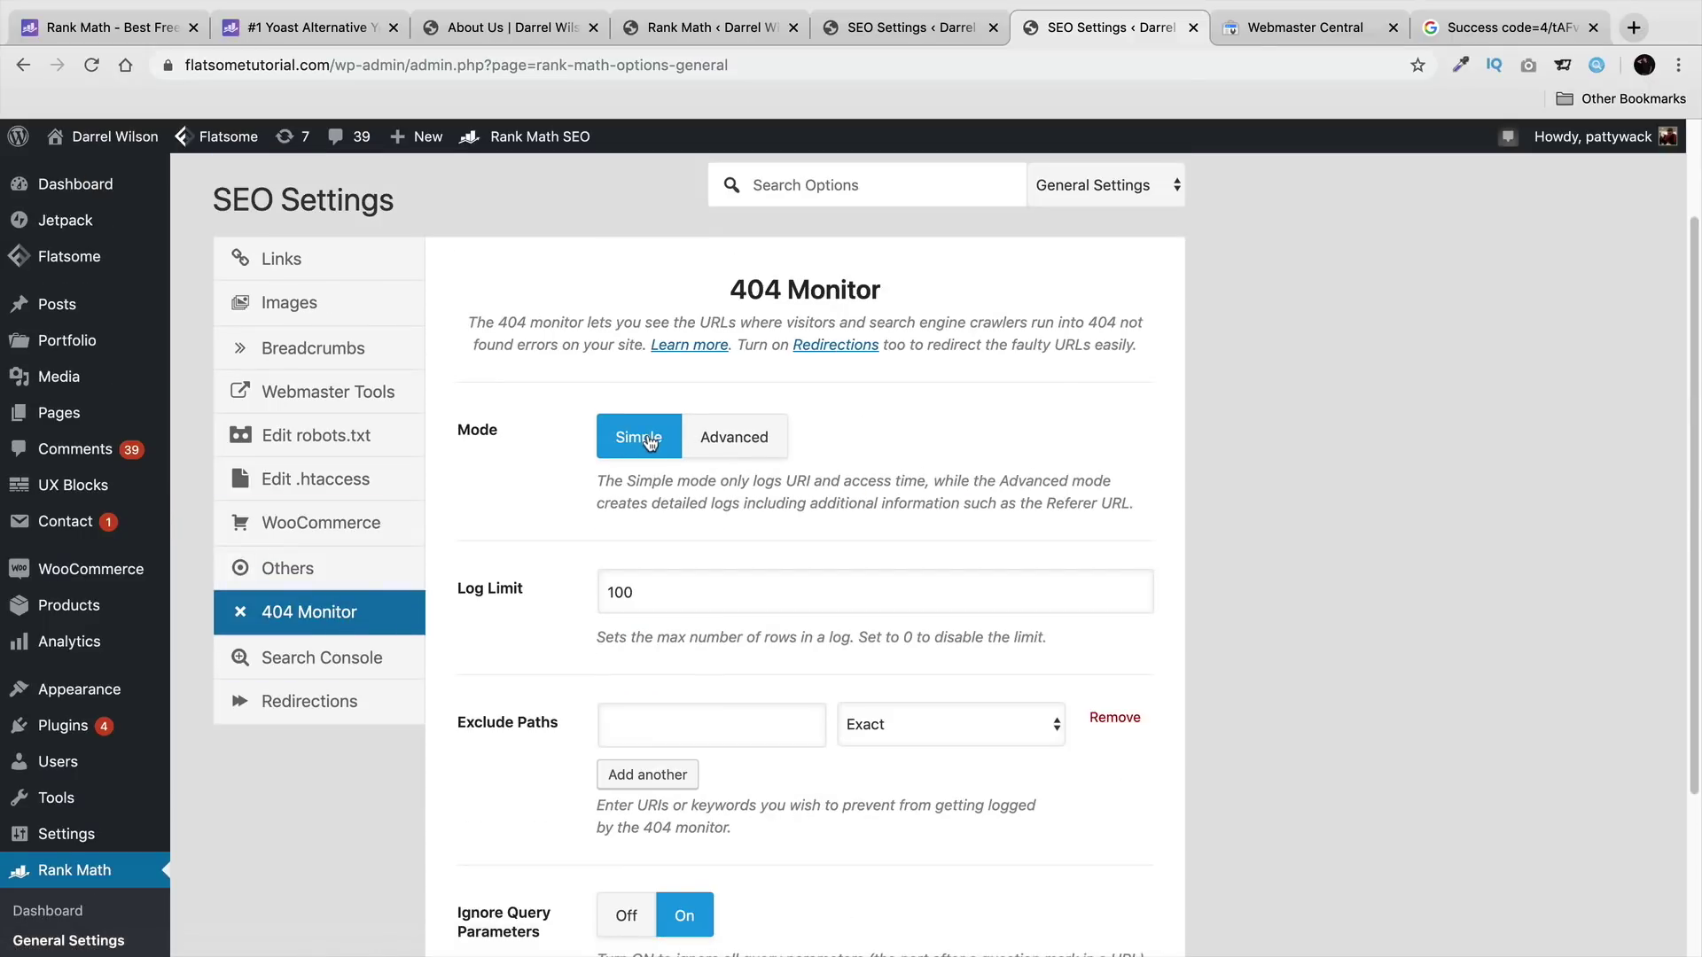
{"action": "left_click", "coordinate": [619, 591]}
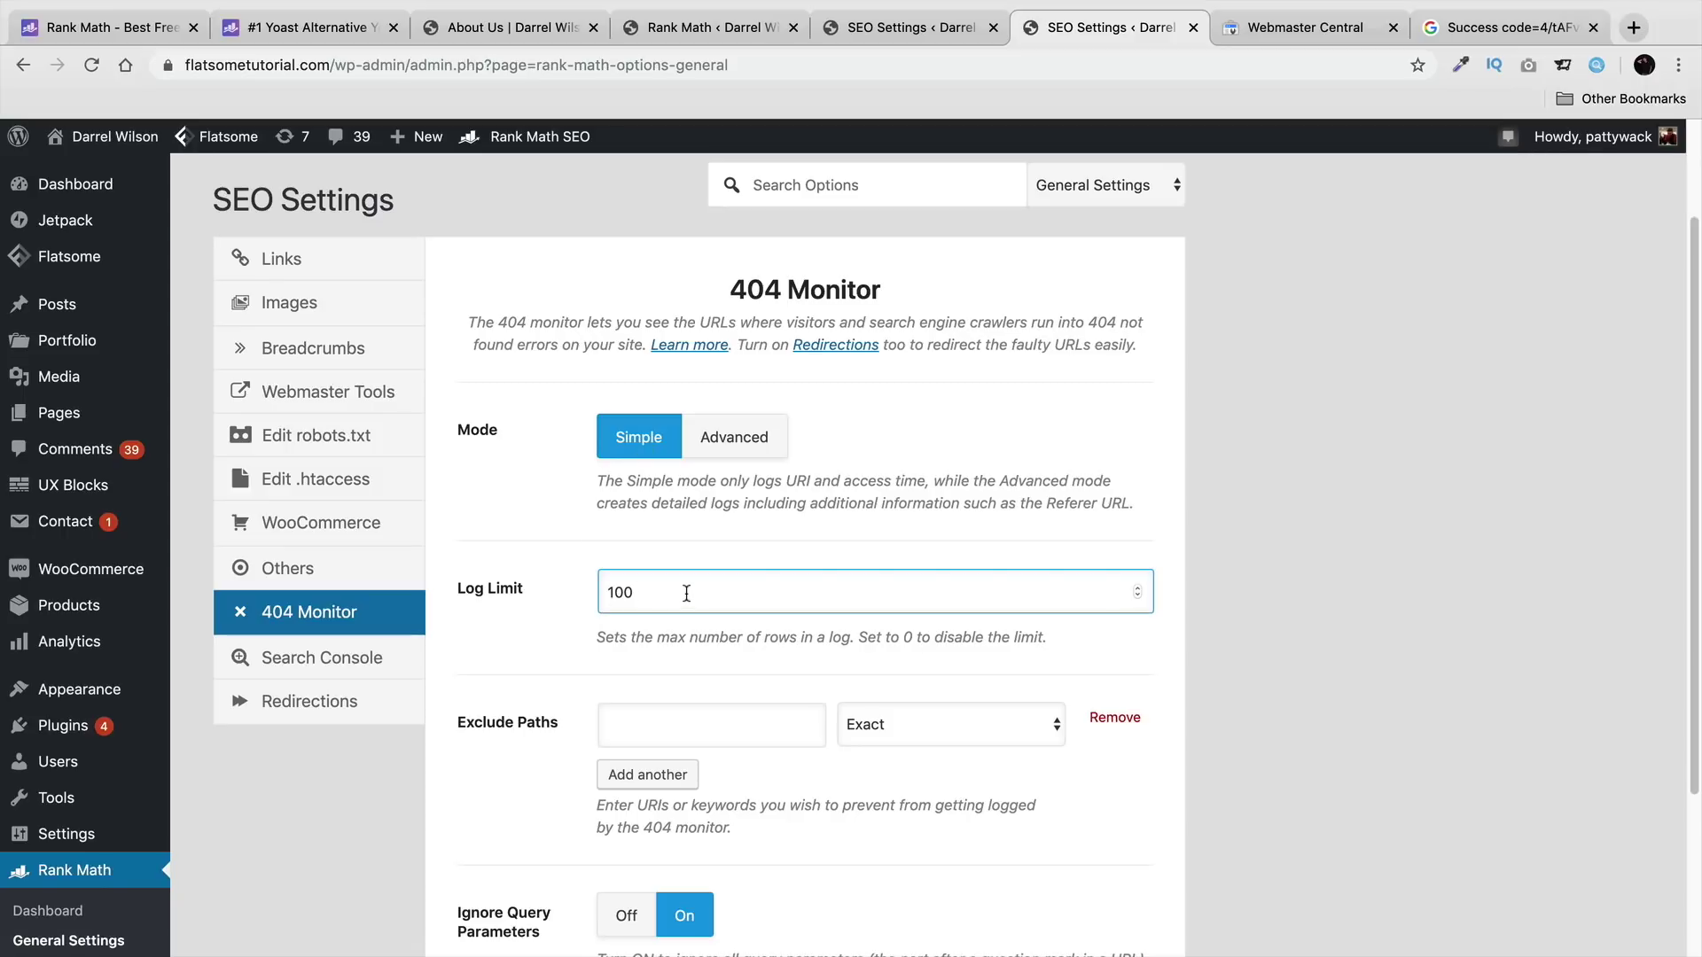
{"action": "scroll", "coordinate": [686, 593], "scroll_direction": "down", "scroll_amount": 4}
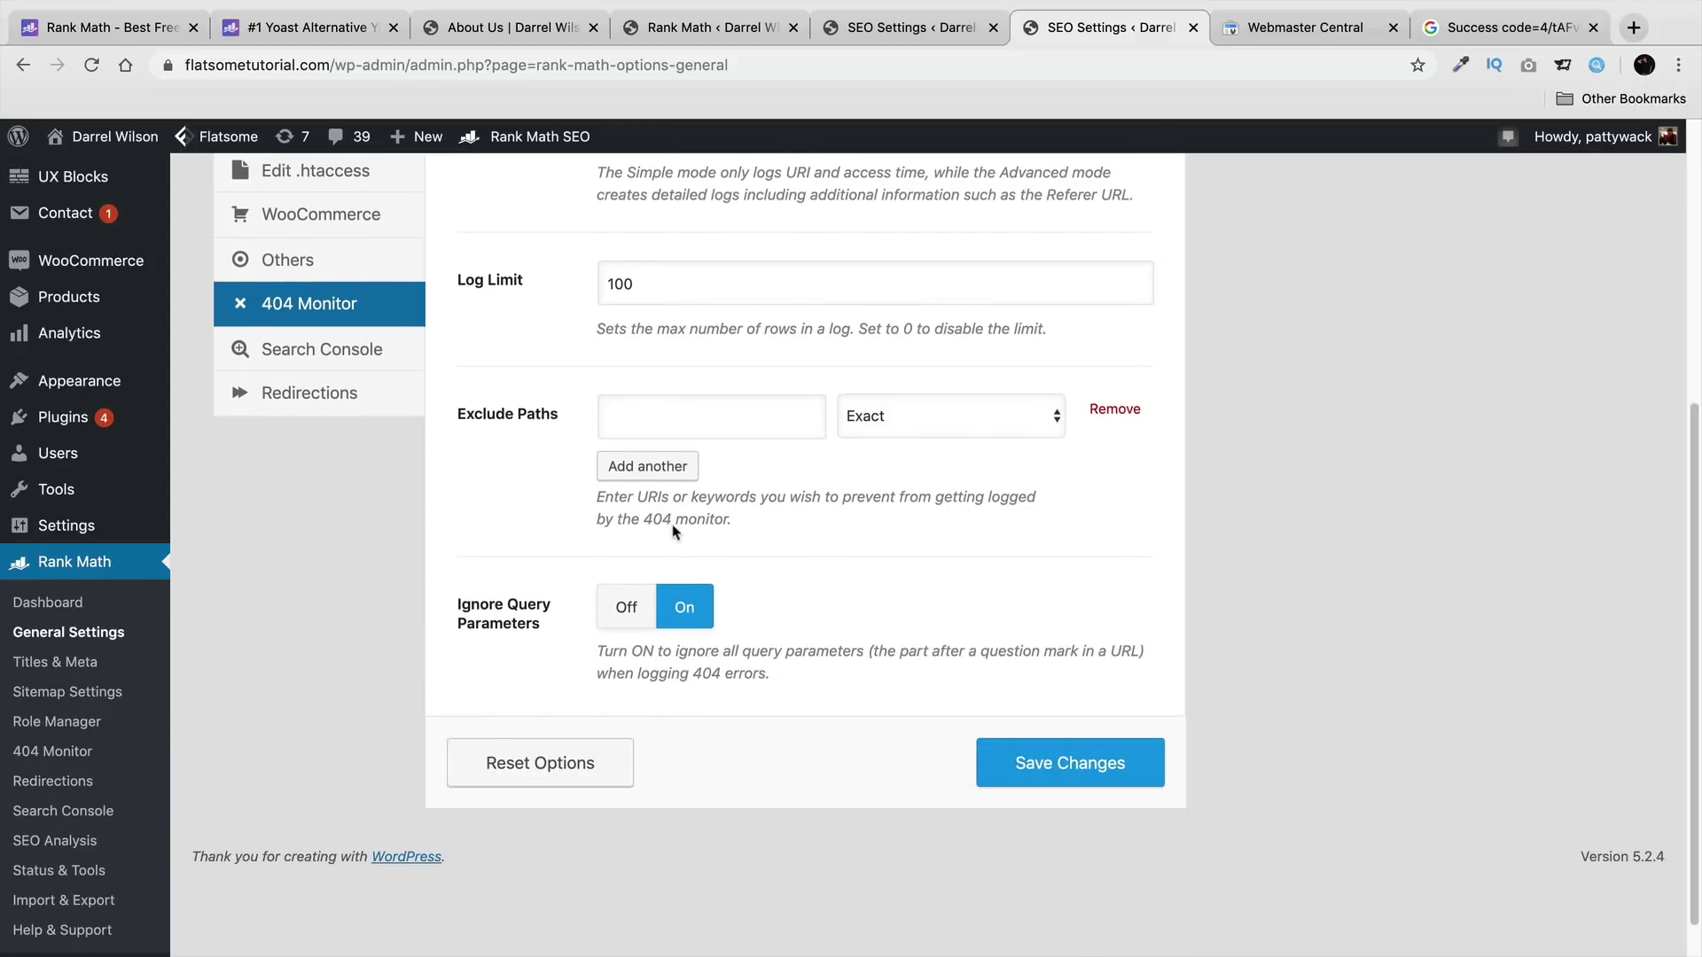
Step: View the Search Console settings and open the Redirections settings
{"action": "scroll", "coordinate": [637, 635], "scroll_direction": "up", "scroll_amount": 3}
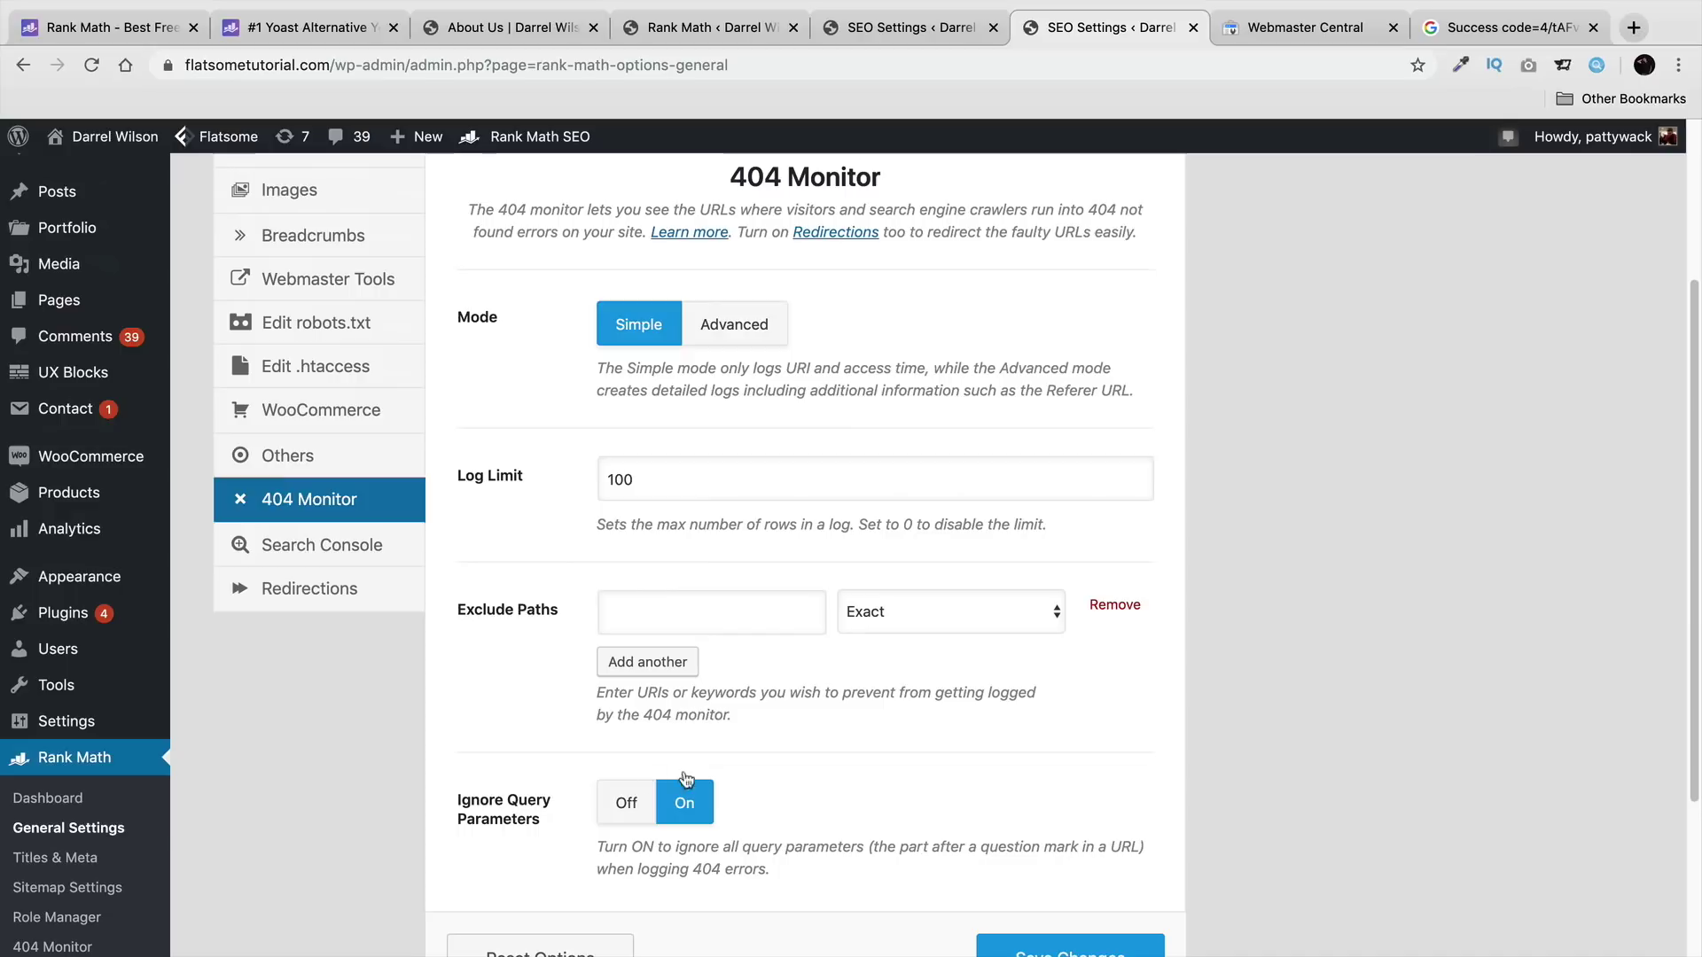
{"action": "left_click", "coordinate": [325, 546]}
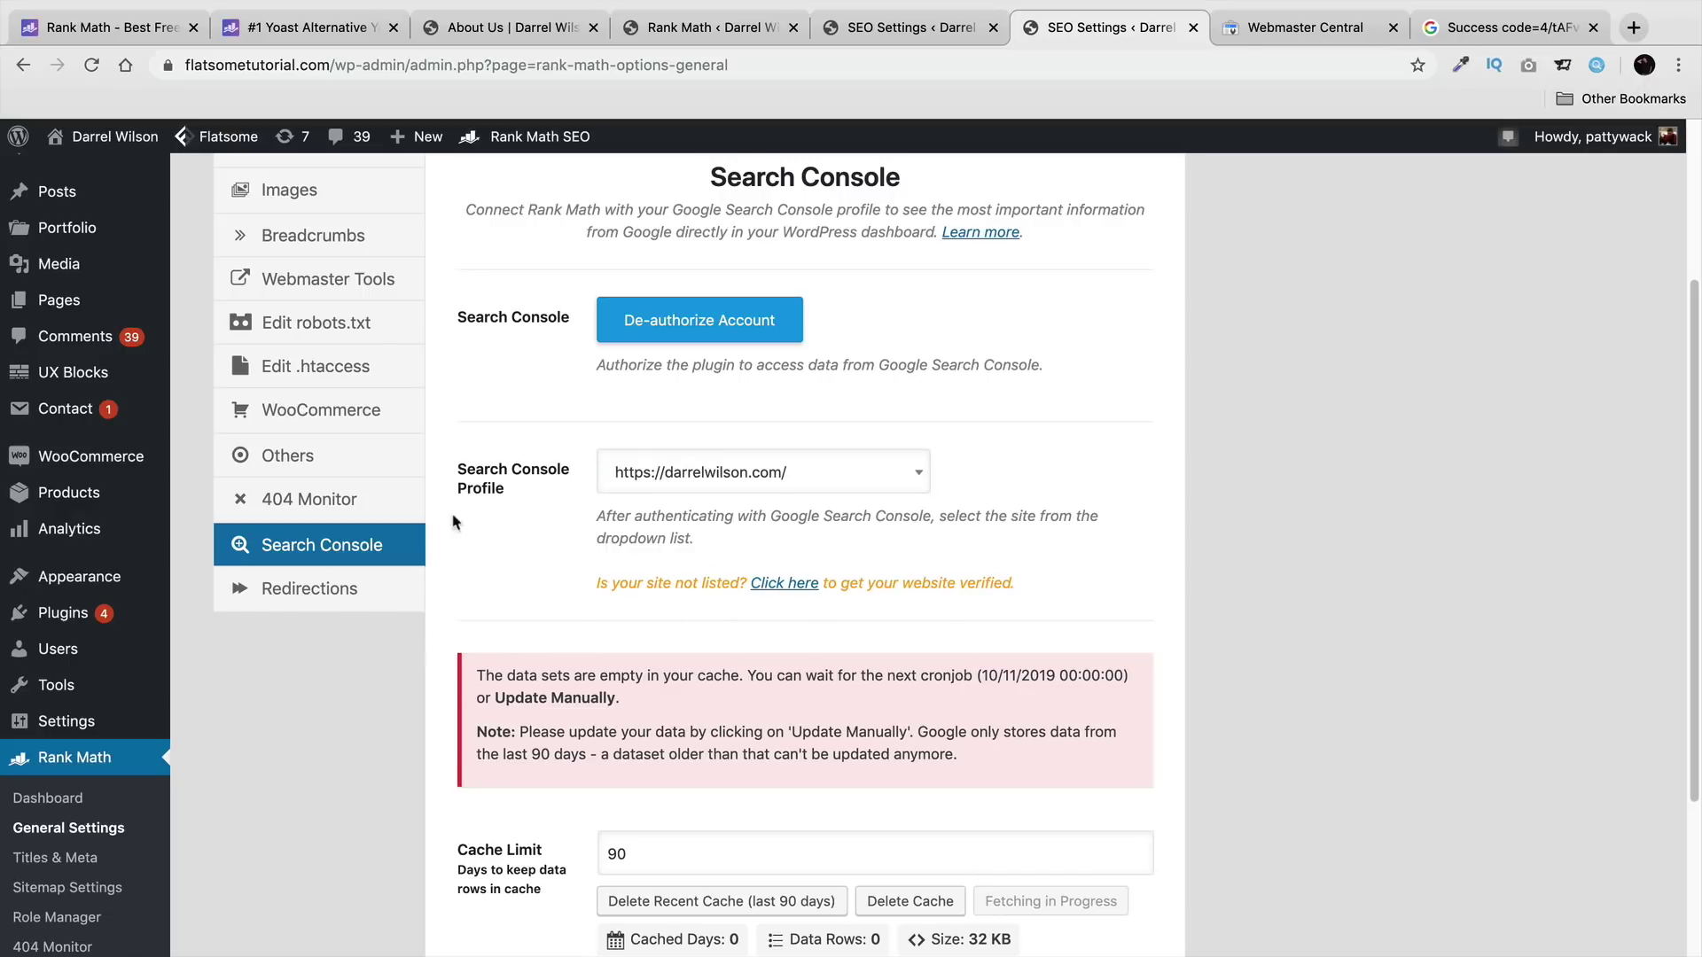
{"action": "left_click", "coordinate": [335, 596]}
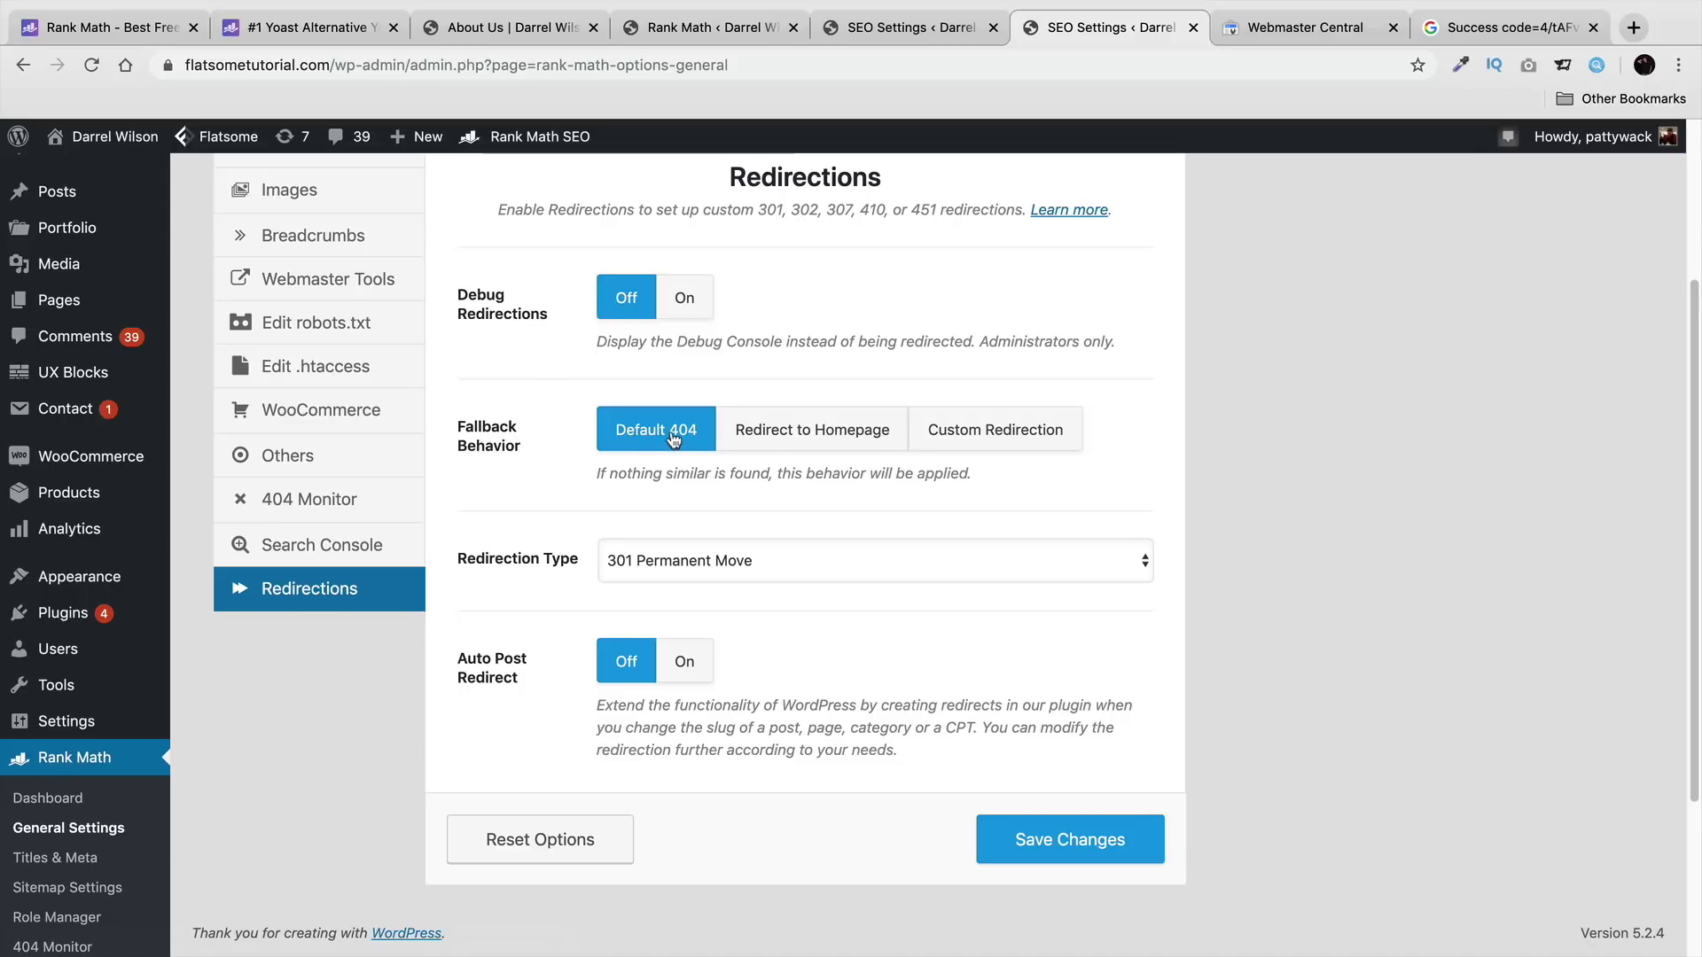
Step: Try Redirect to Homepage and Custom Redirection as the Fallback Behavior, and return it to Default 404
{"action": "left_click", "coordinate": [759, 441]}
{"action": "left_click", "coordinate": [968, 437]}
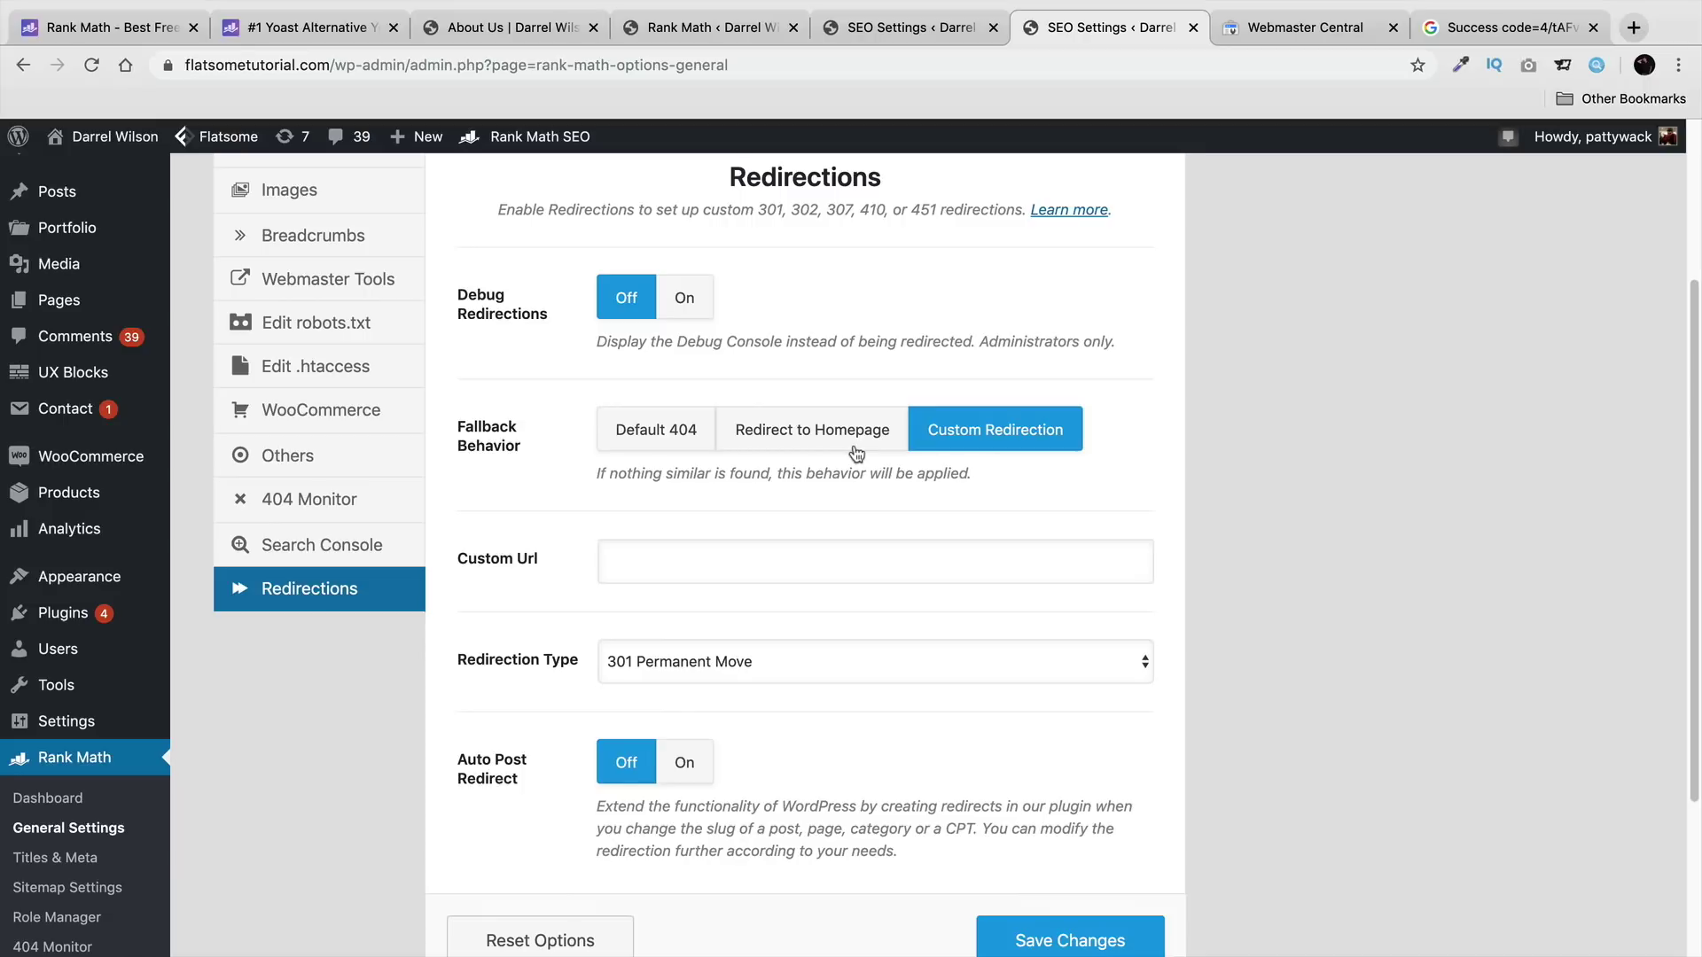
{"action": "left_click", "coordinate": [657, 431]}
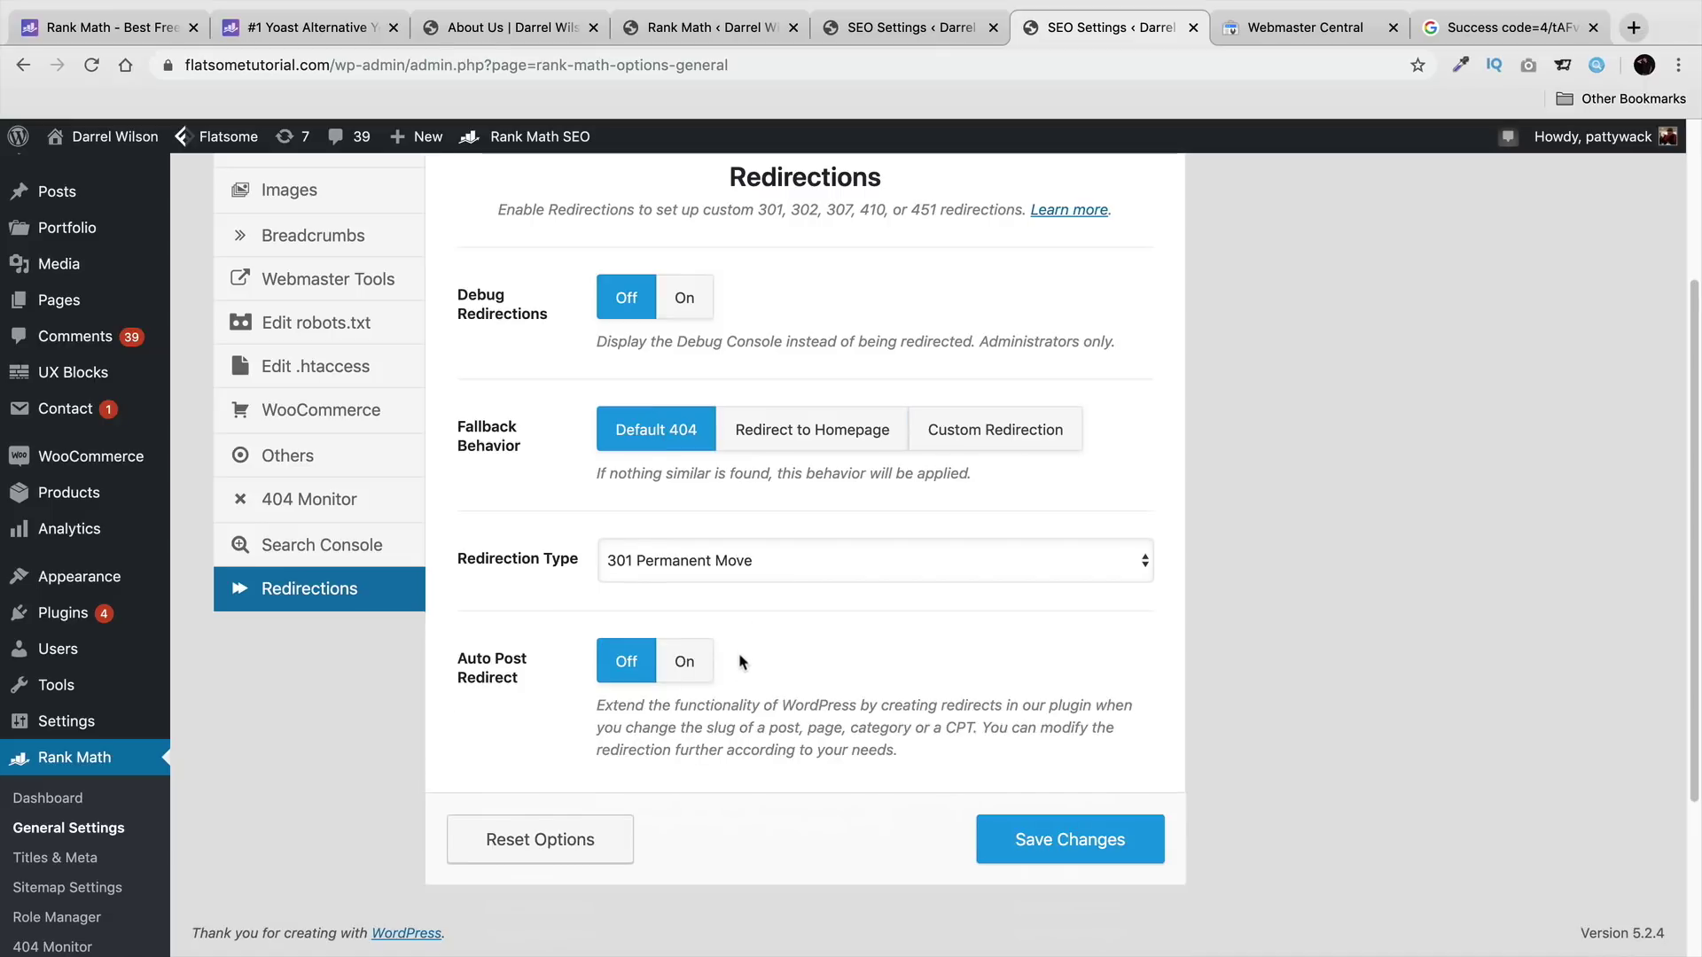
{"action": "left_click", "coordinate": [824, 445]}
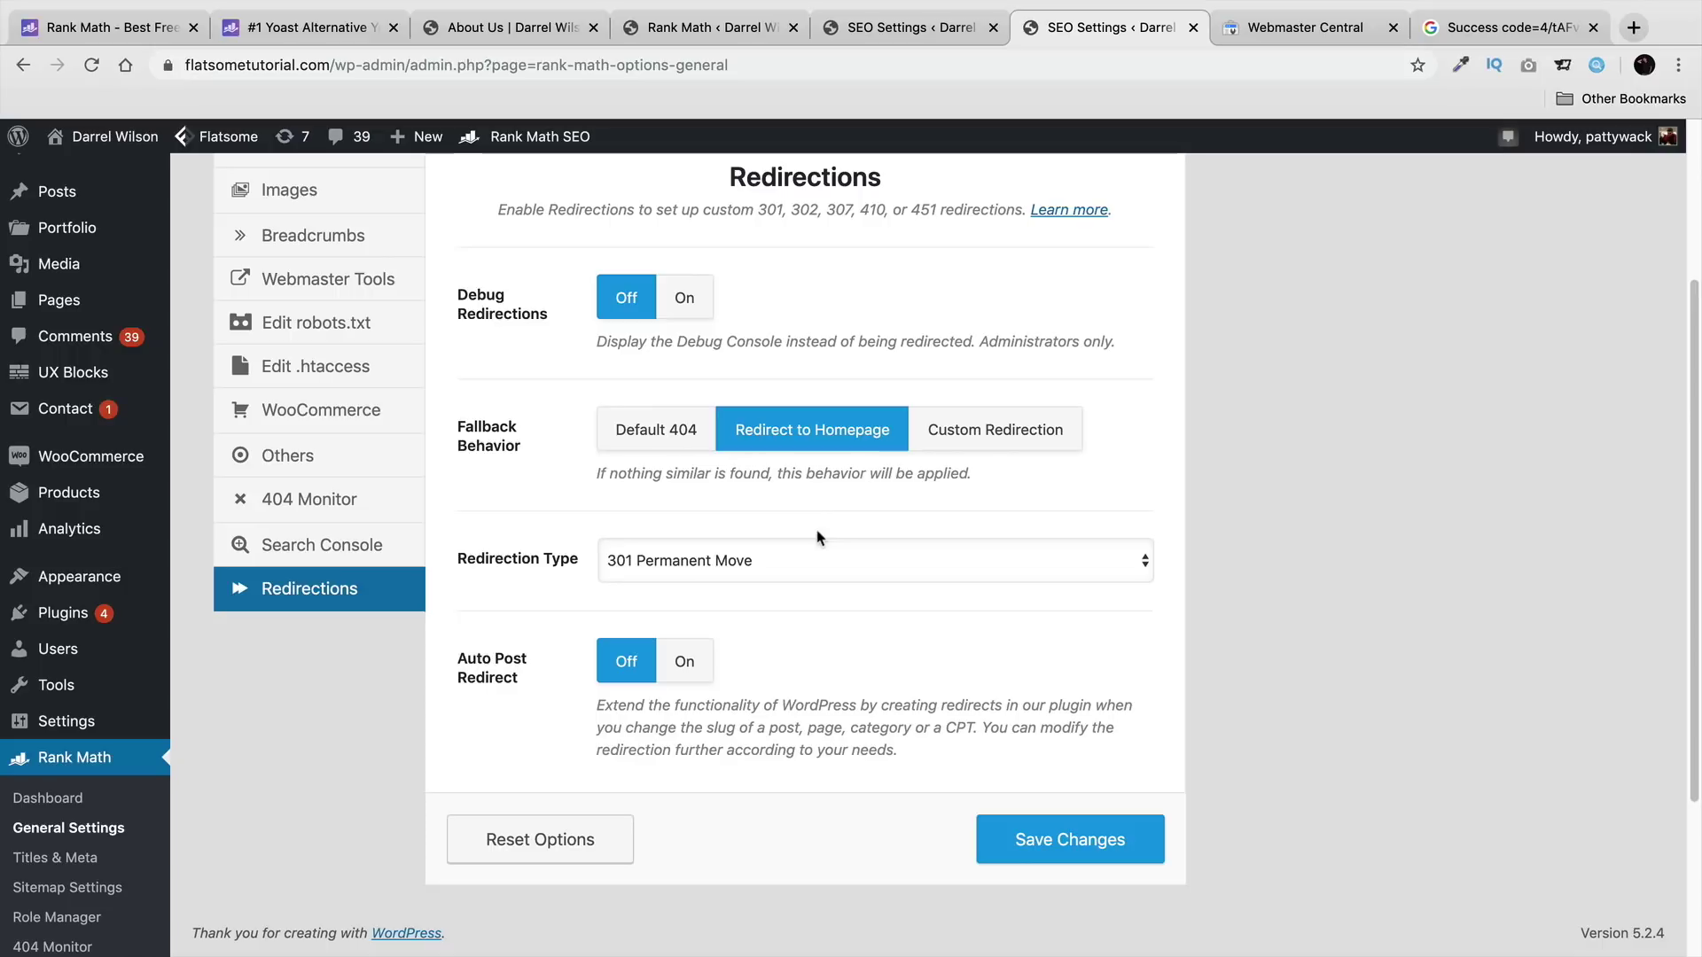
{"action": "left_click", "coordinate": [997, 434]}
{"action": "left_click", "coordinate": [661, 563]}
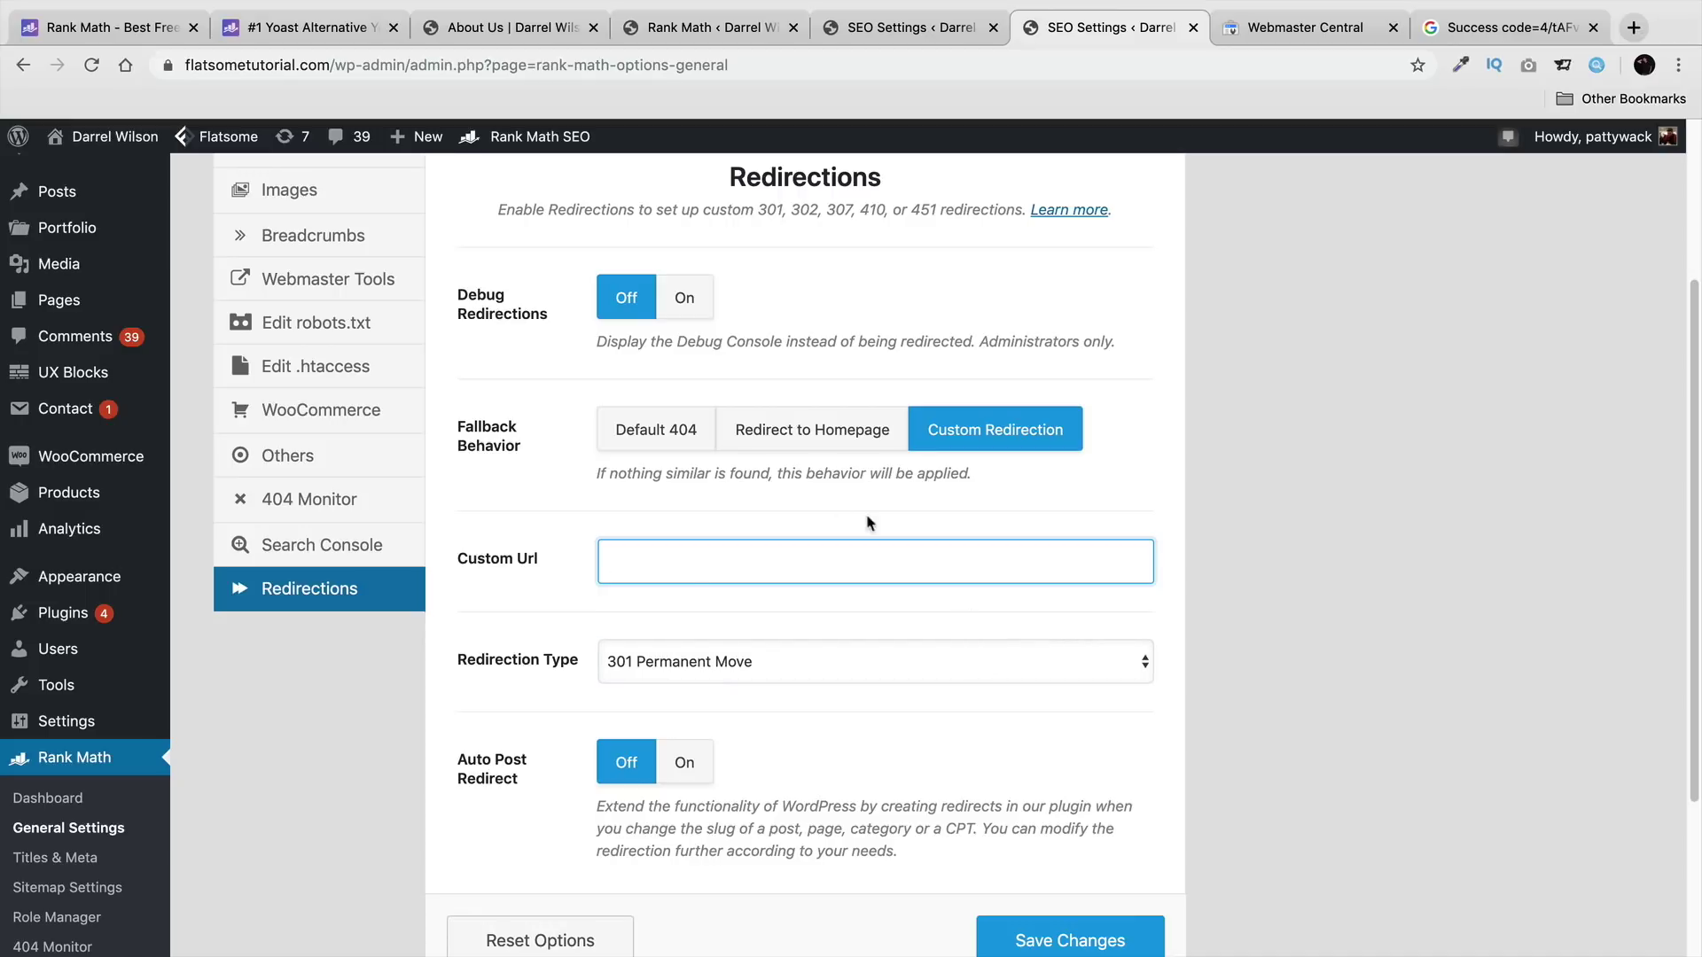
{"action": "left_click", "coordinate": [658, 446]}
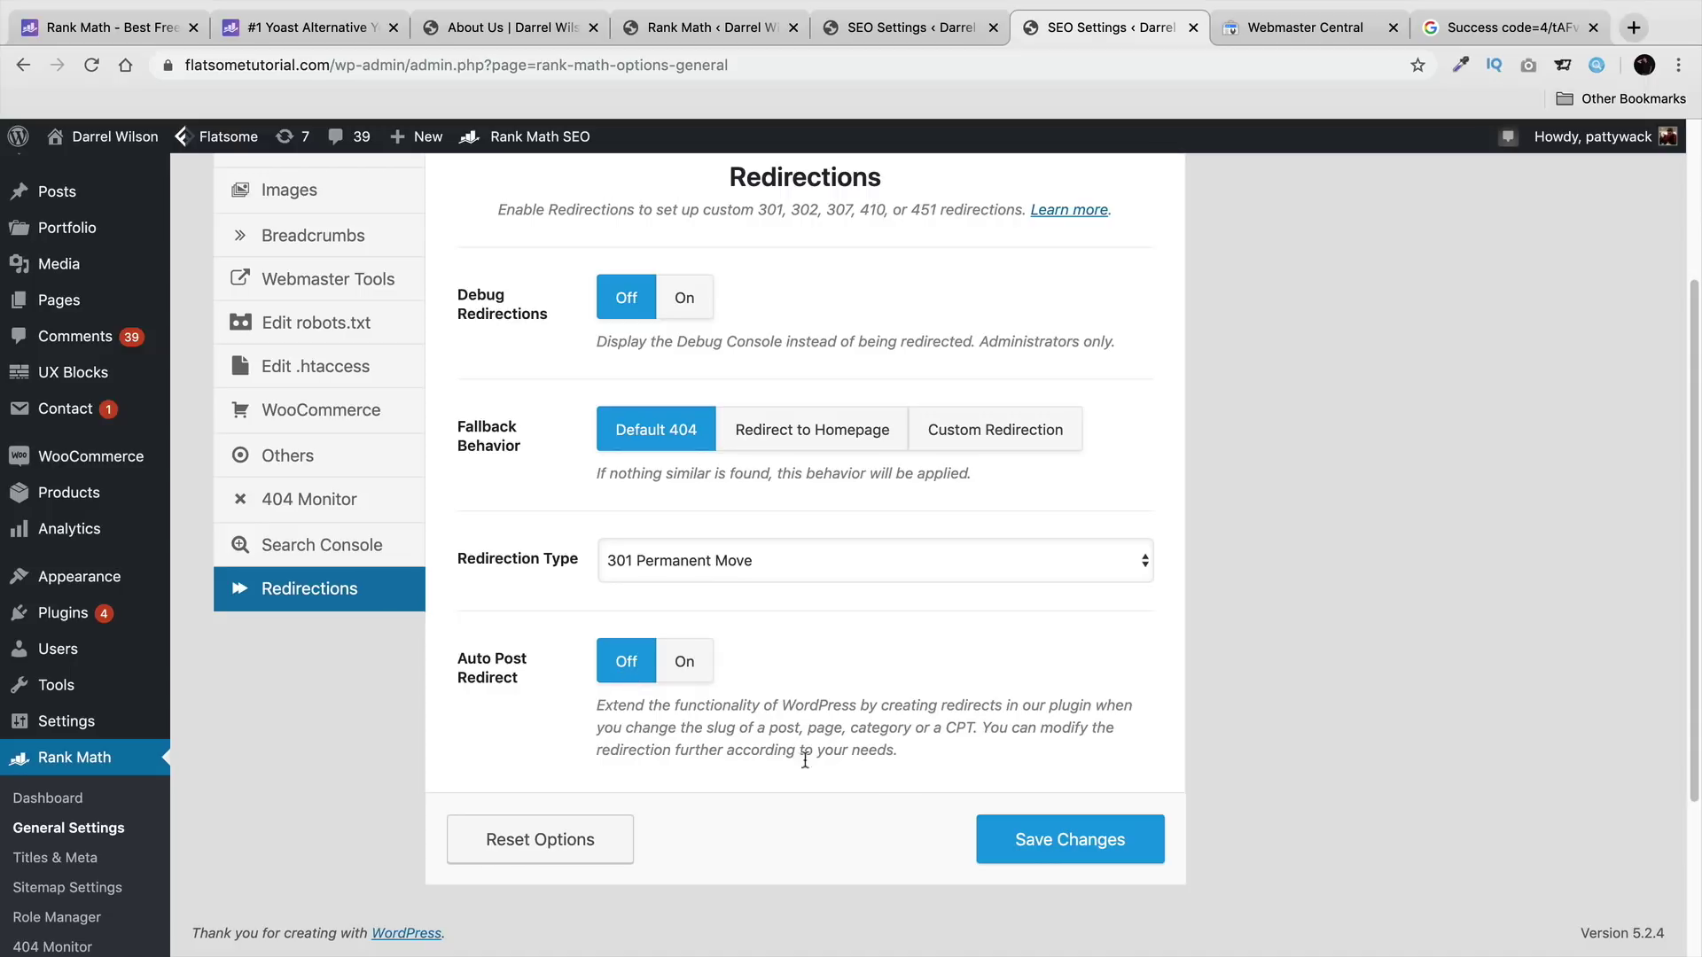
Step: Leave the Redirections settings and open Rank Math's Titles & Meta settings, accepting the prompt to leave the page
{"action": "left_click", "coordinate": [1043, 835]}
{"action": "scroll", "coordinate": [106, 679], "scroll_direction": "down", "scroll_amount": 2}
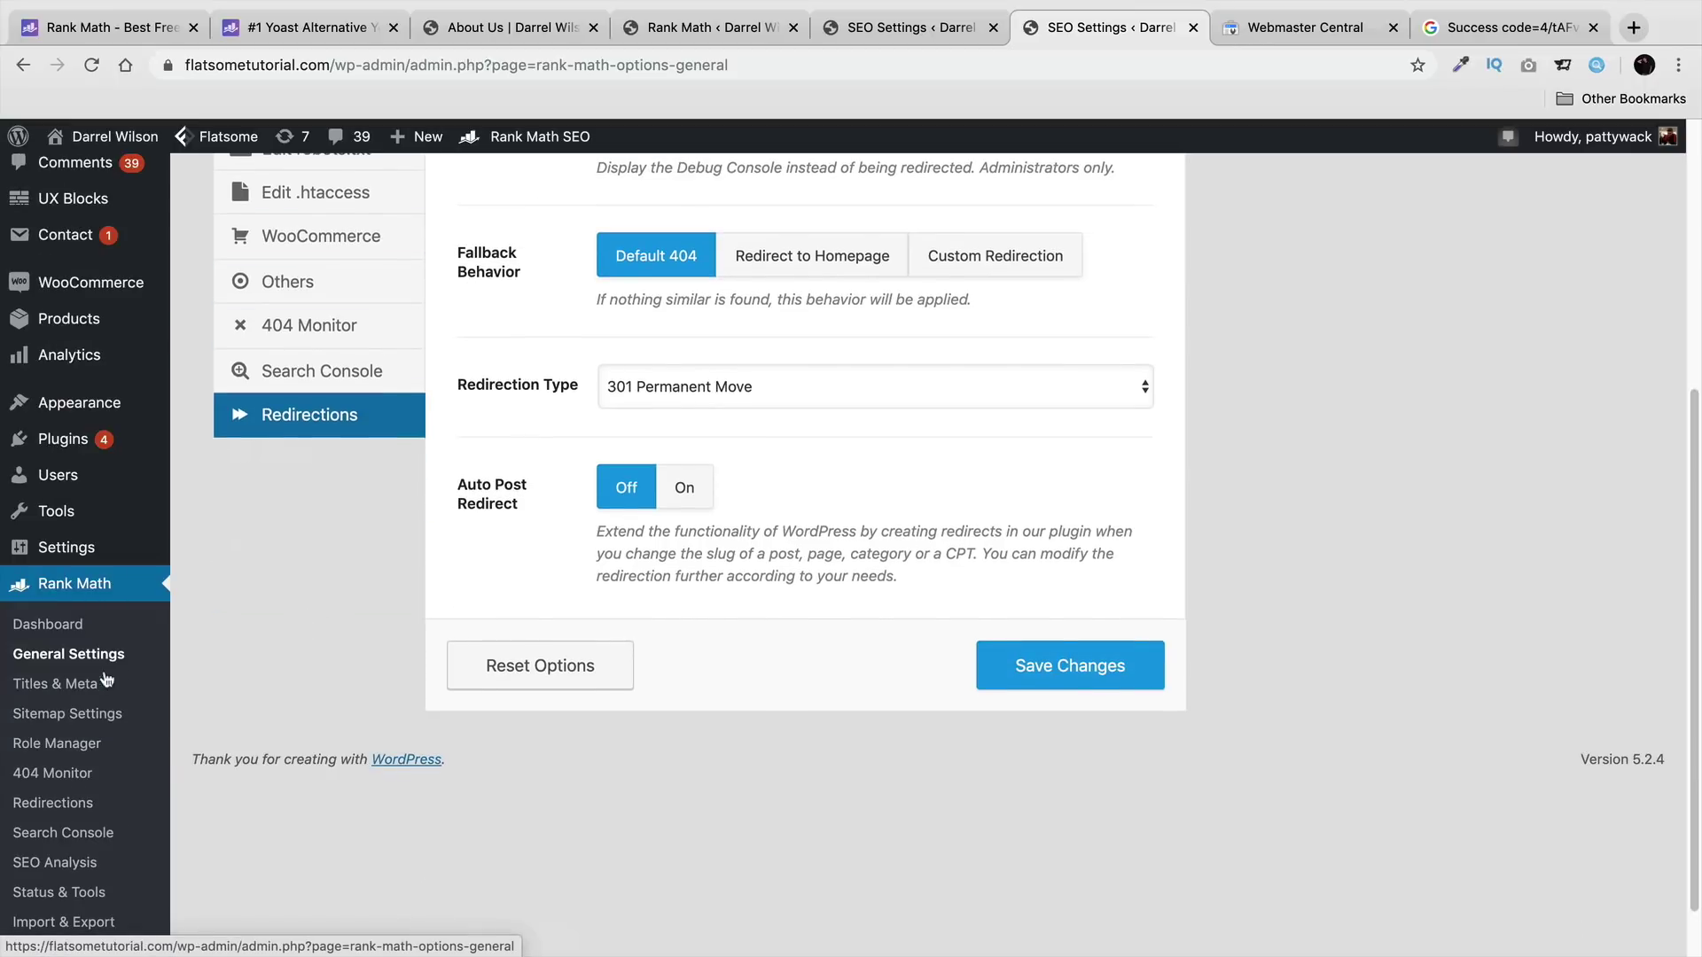
{"action": "scroll", "coordinate": [97, 679], "scroll_direction": "down", "scroll_amount": 2}
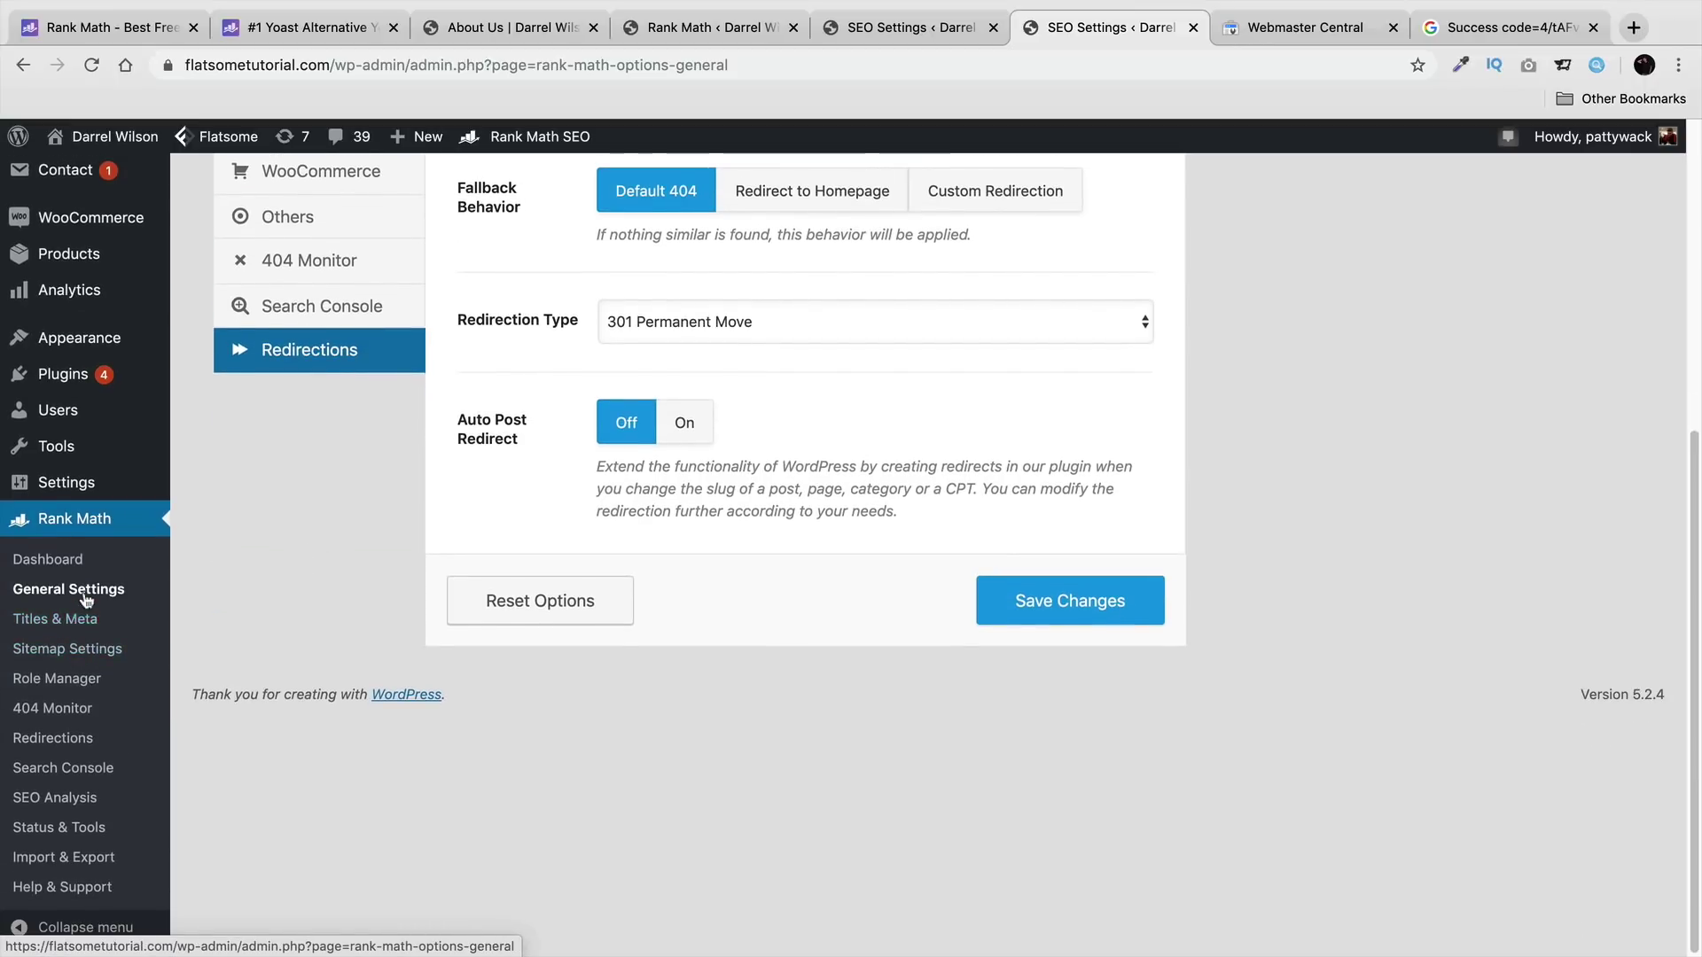
{"action": "left_click", "coordinate": [76, 618]}
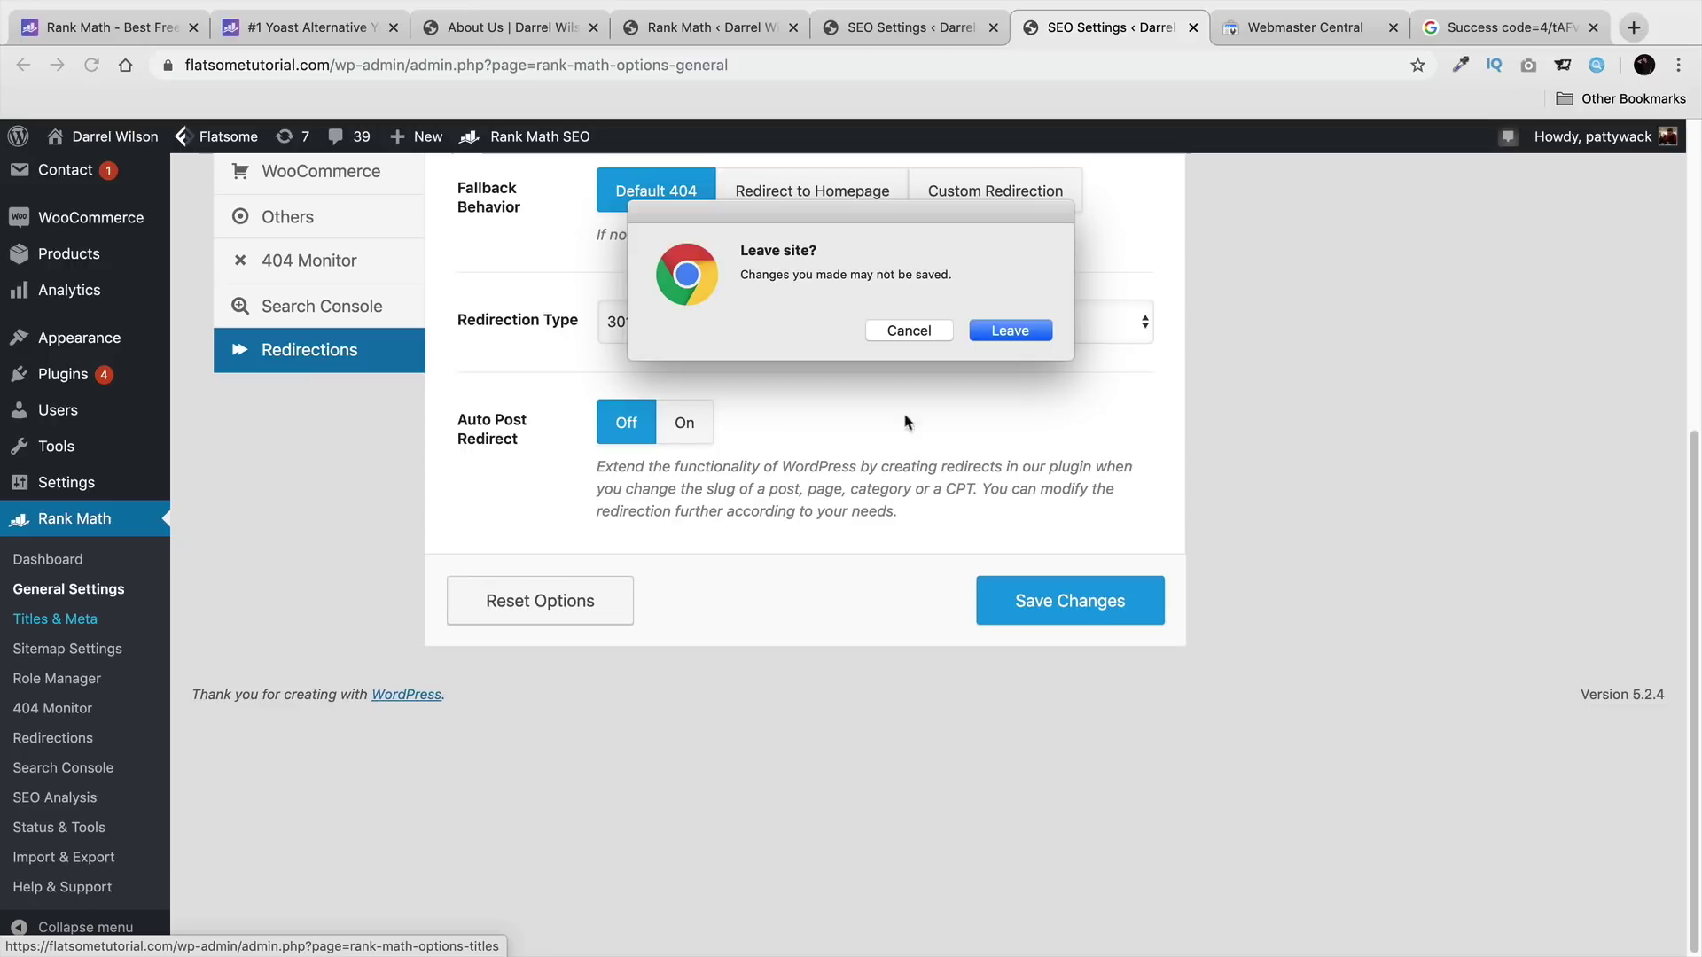
{"action": "left_click", "coordinate": [1031, 331]}
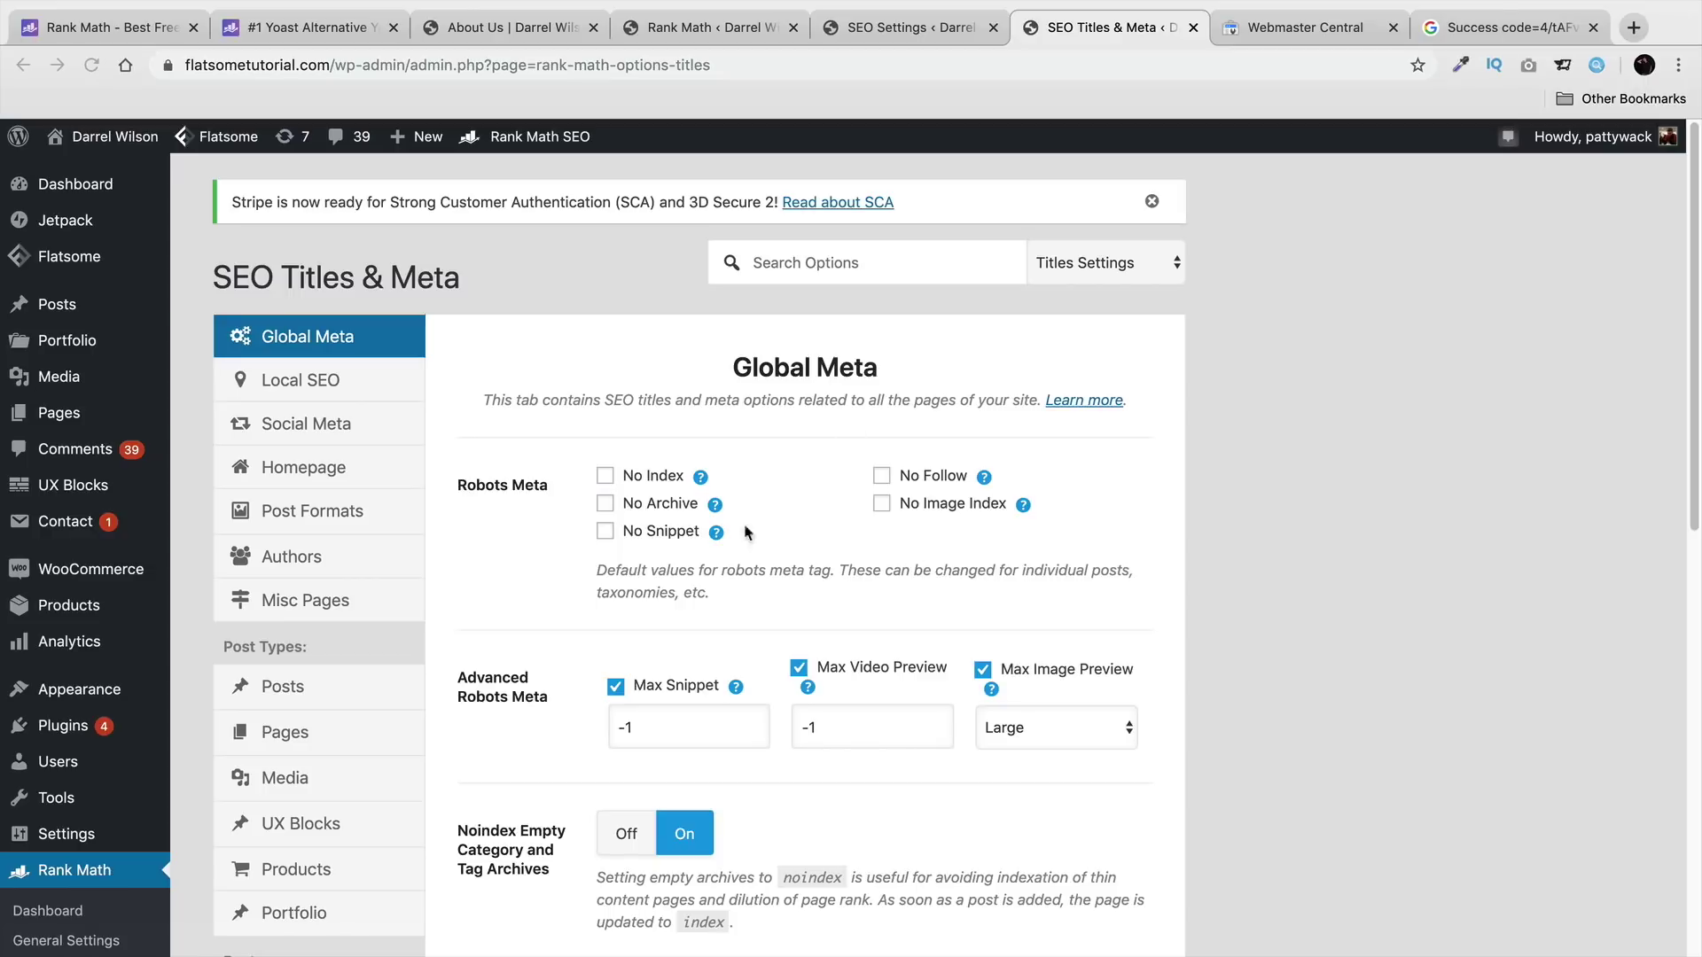
Step: In the Global Meta settings, switch the No Index robots meta option on and back off
{"action": "scroll", "coordinate": [532, 426], "scroll_direction": "down", "scroll_amount": 2}
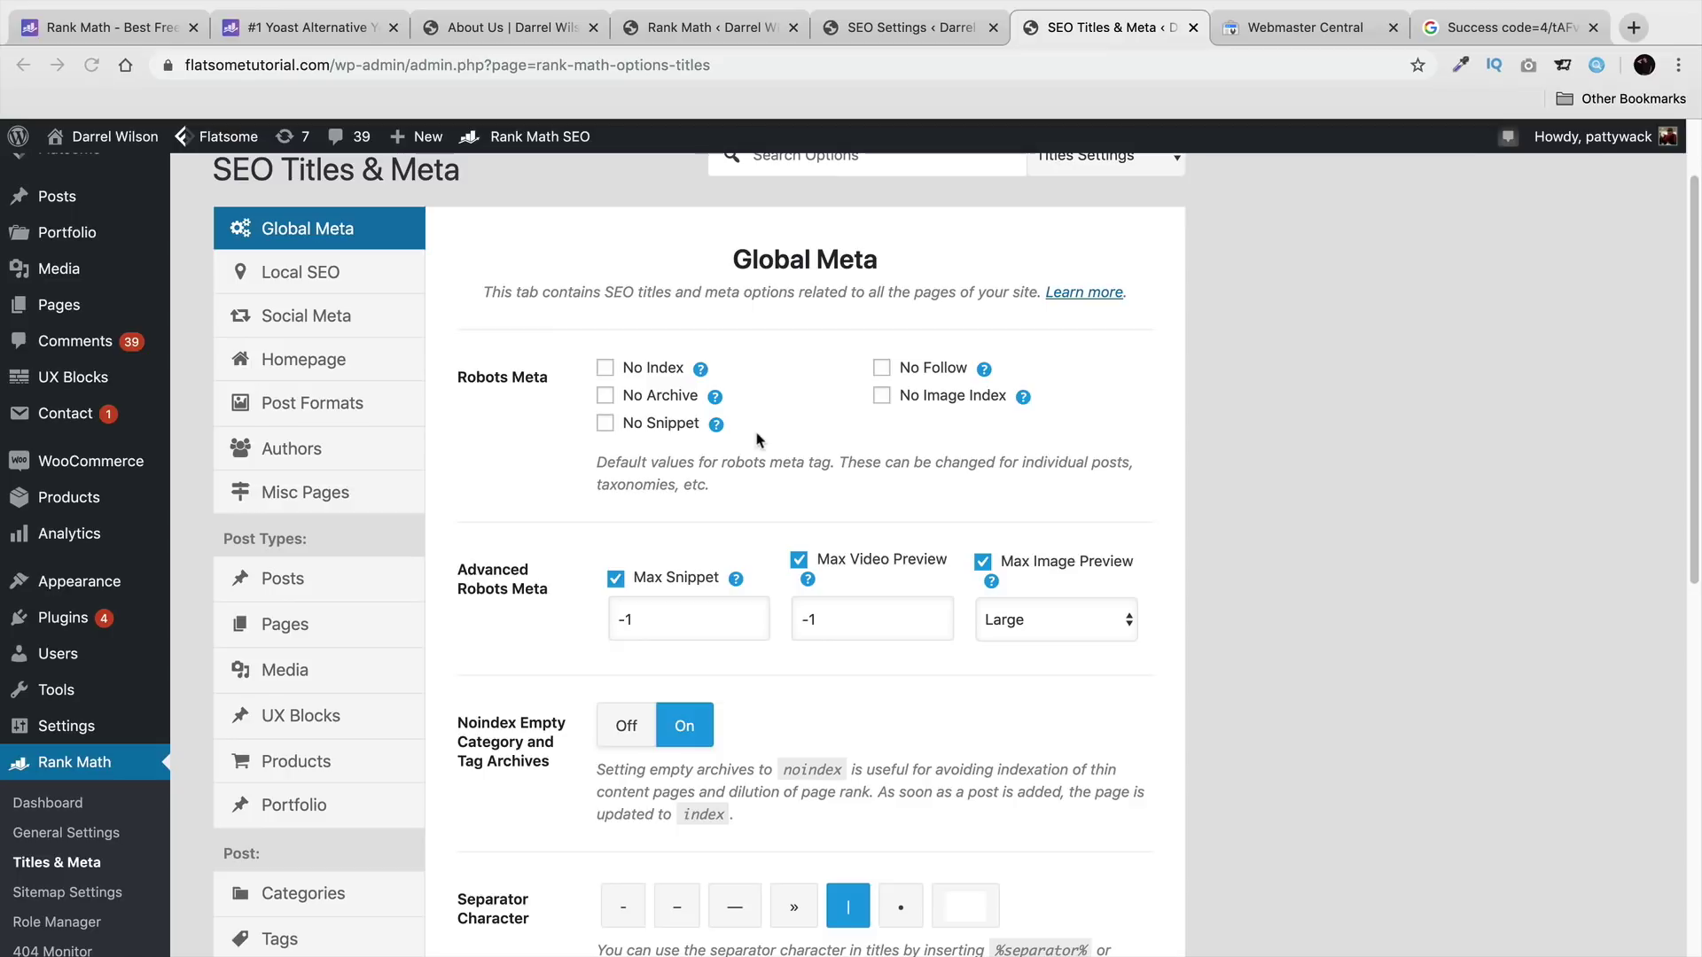
{"action": "left_click", "coordinate": [606, 367]}
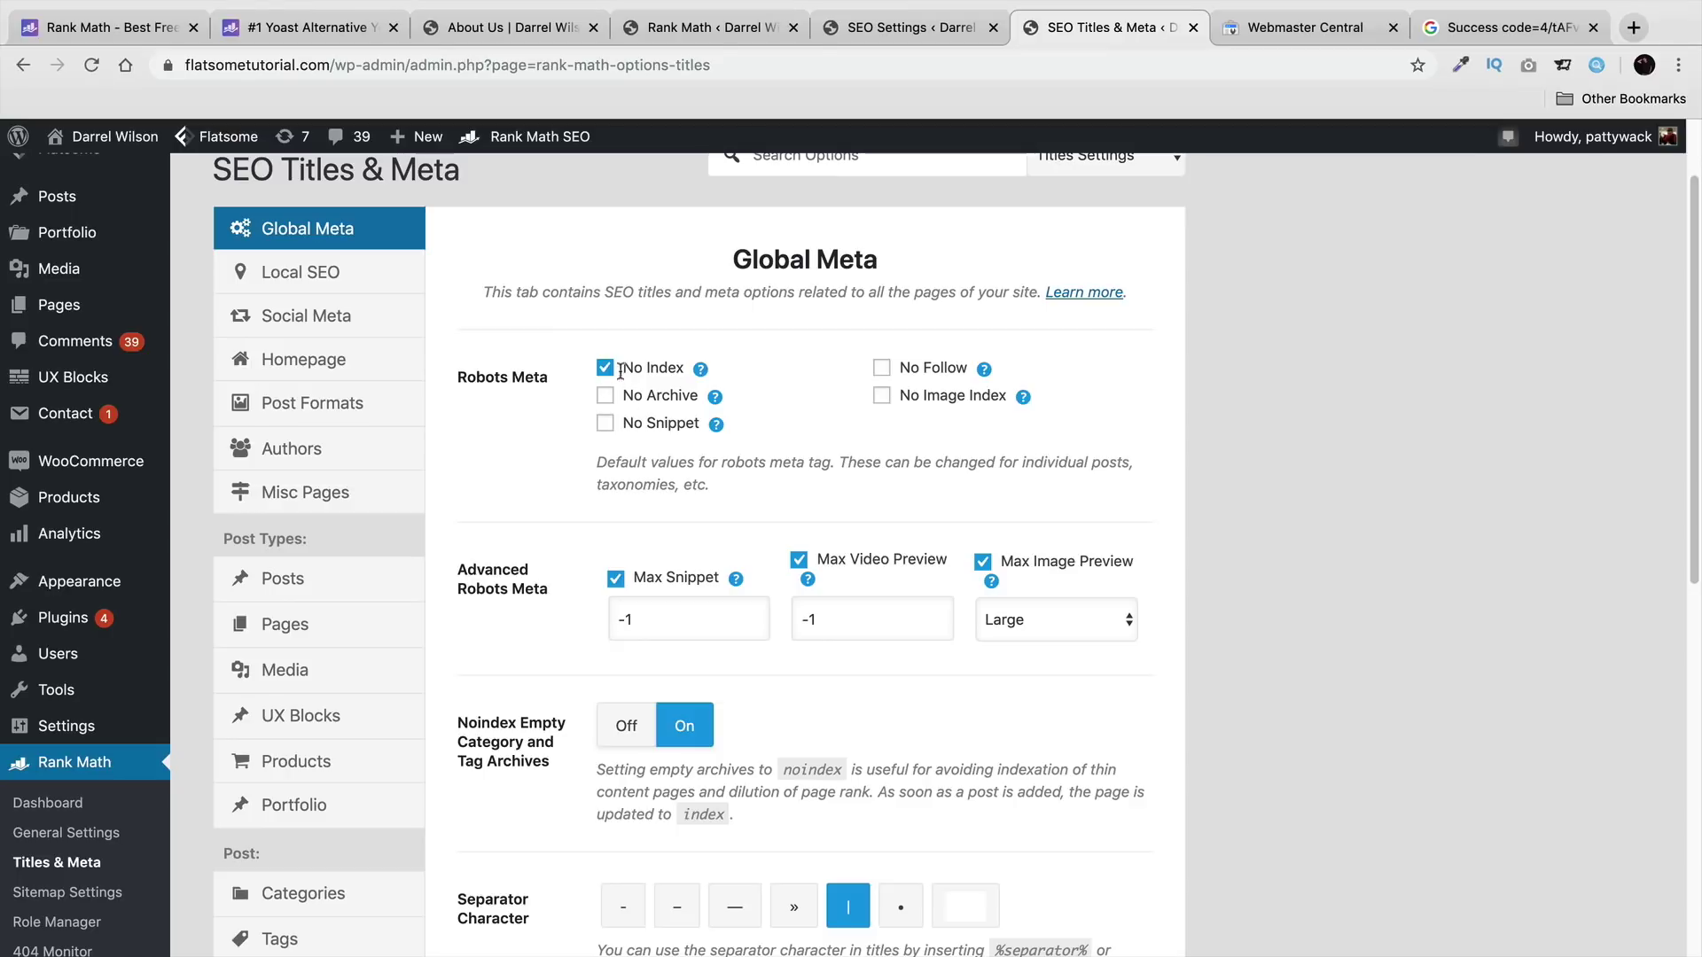
{"action": "left_click", "coordinate": [621, 371]}
Step: Turn on Capitalize Titles in the Global Meta settings
{"action": "scroll", "coordinate": [802, 536], "scroll_direction": "down", "scroll_amount": 3}
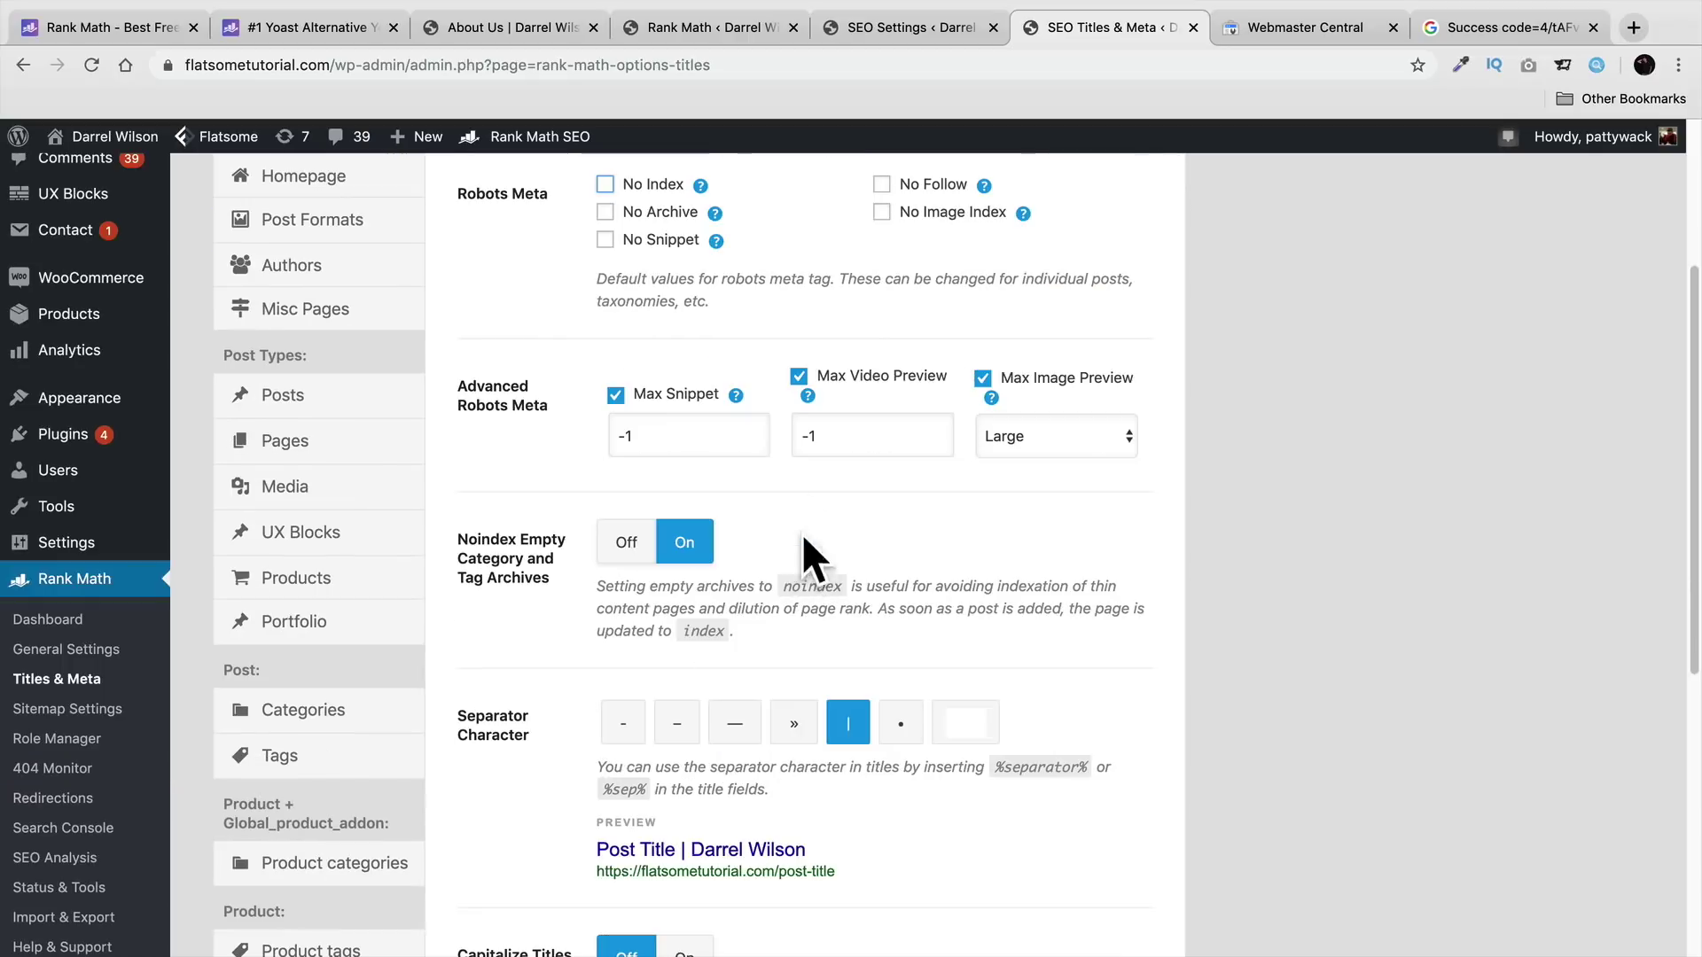
{"action": "scroll", "coordinate": [749, 435], "scroll_direction": "down", "scroll_amount": 2}
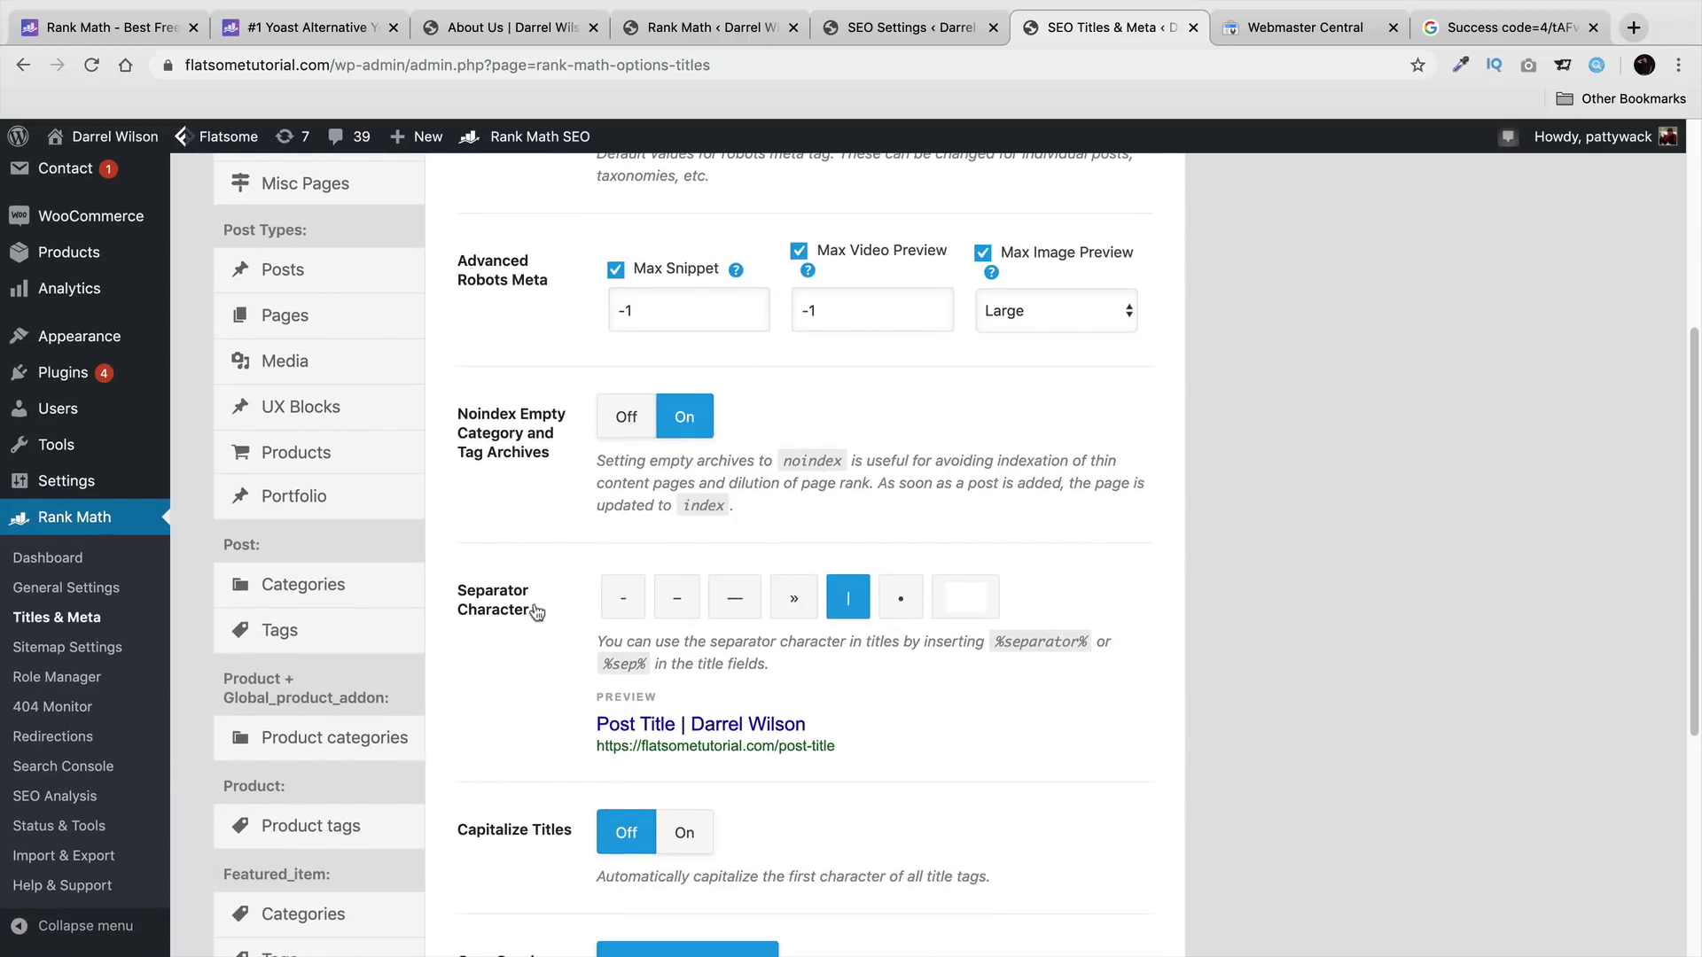
{"action": "scroll", "coordinate": [824, 616], "scroll_direction": "down", "scroll_amount": 2}
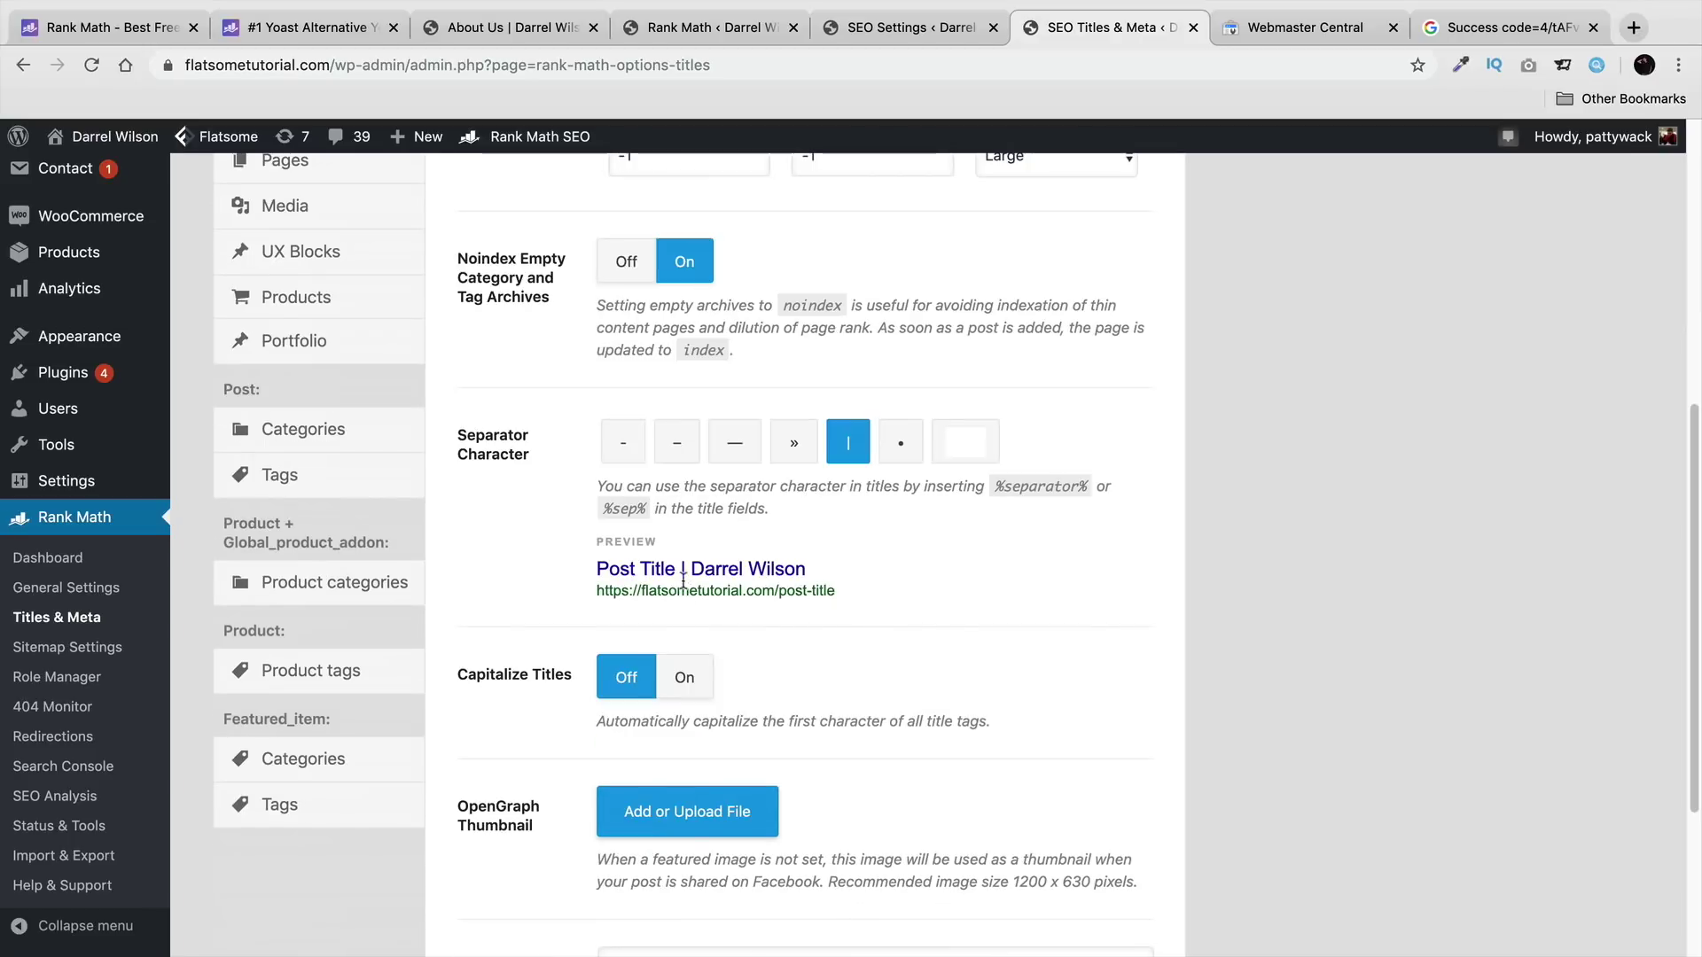
{"action": "left_click", "coordinate": [680, 684]}
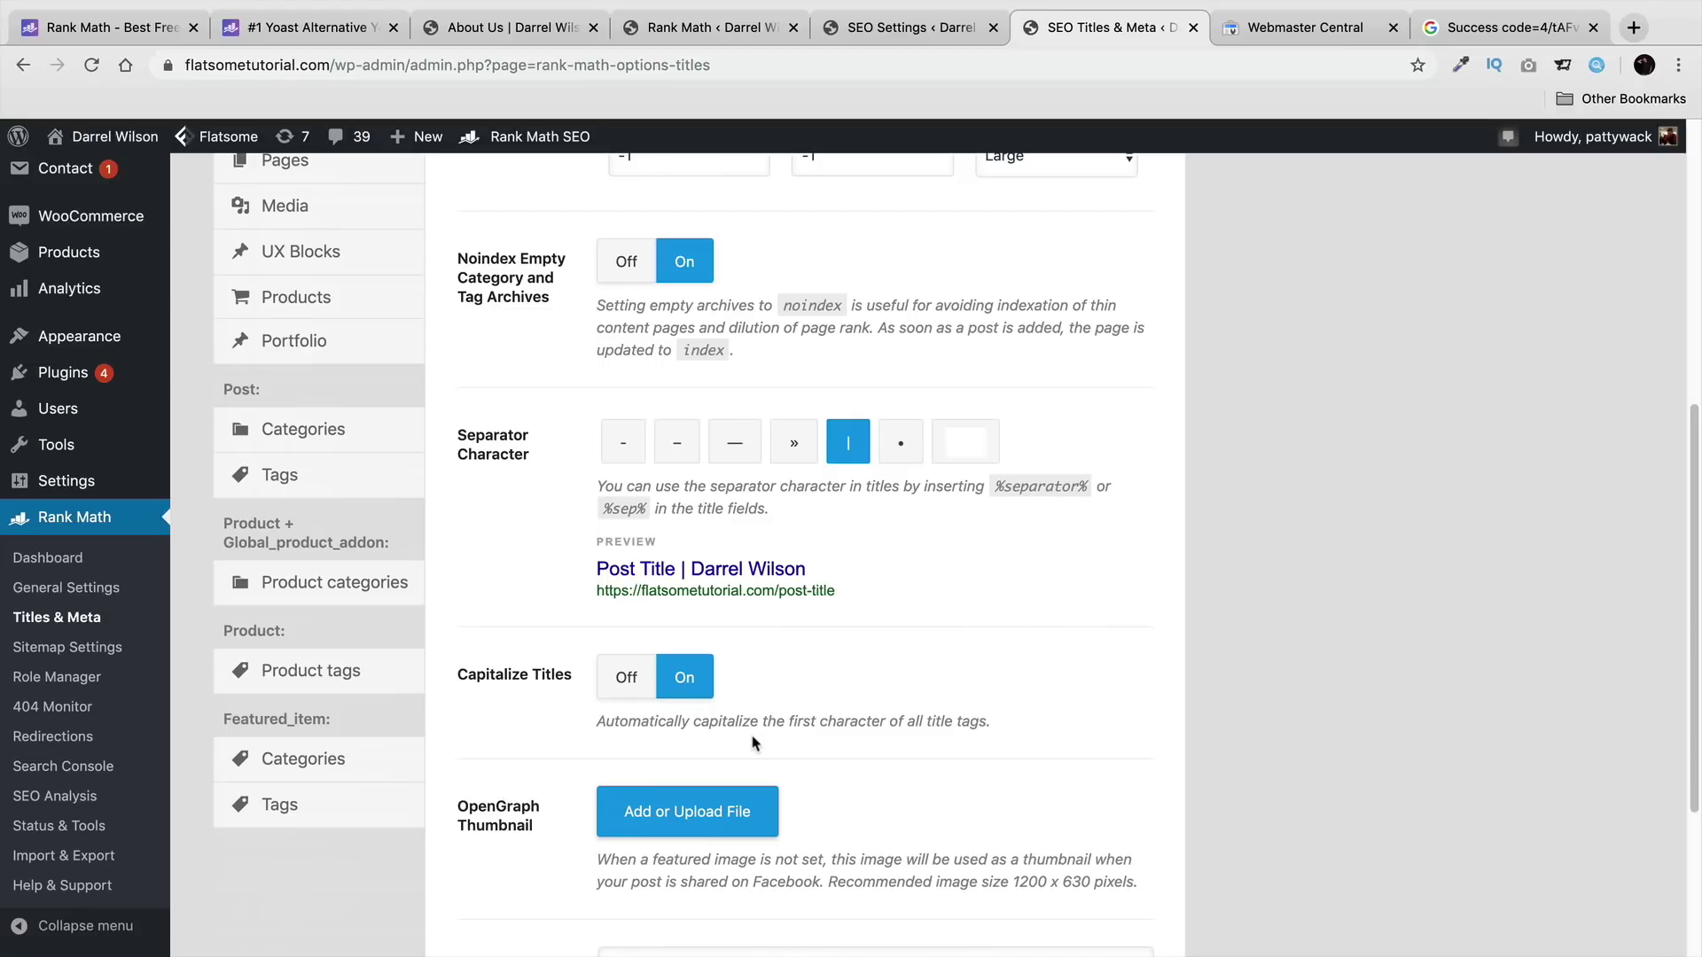
Step: Review the post title preview, OpenGraph Thumbnail and Twitter Card Type options in Global Meta
{"action": "scroll", "coordinate": [755, 744], "scroll_direction": "down", "scroll_amount": 3}
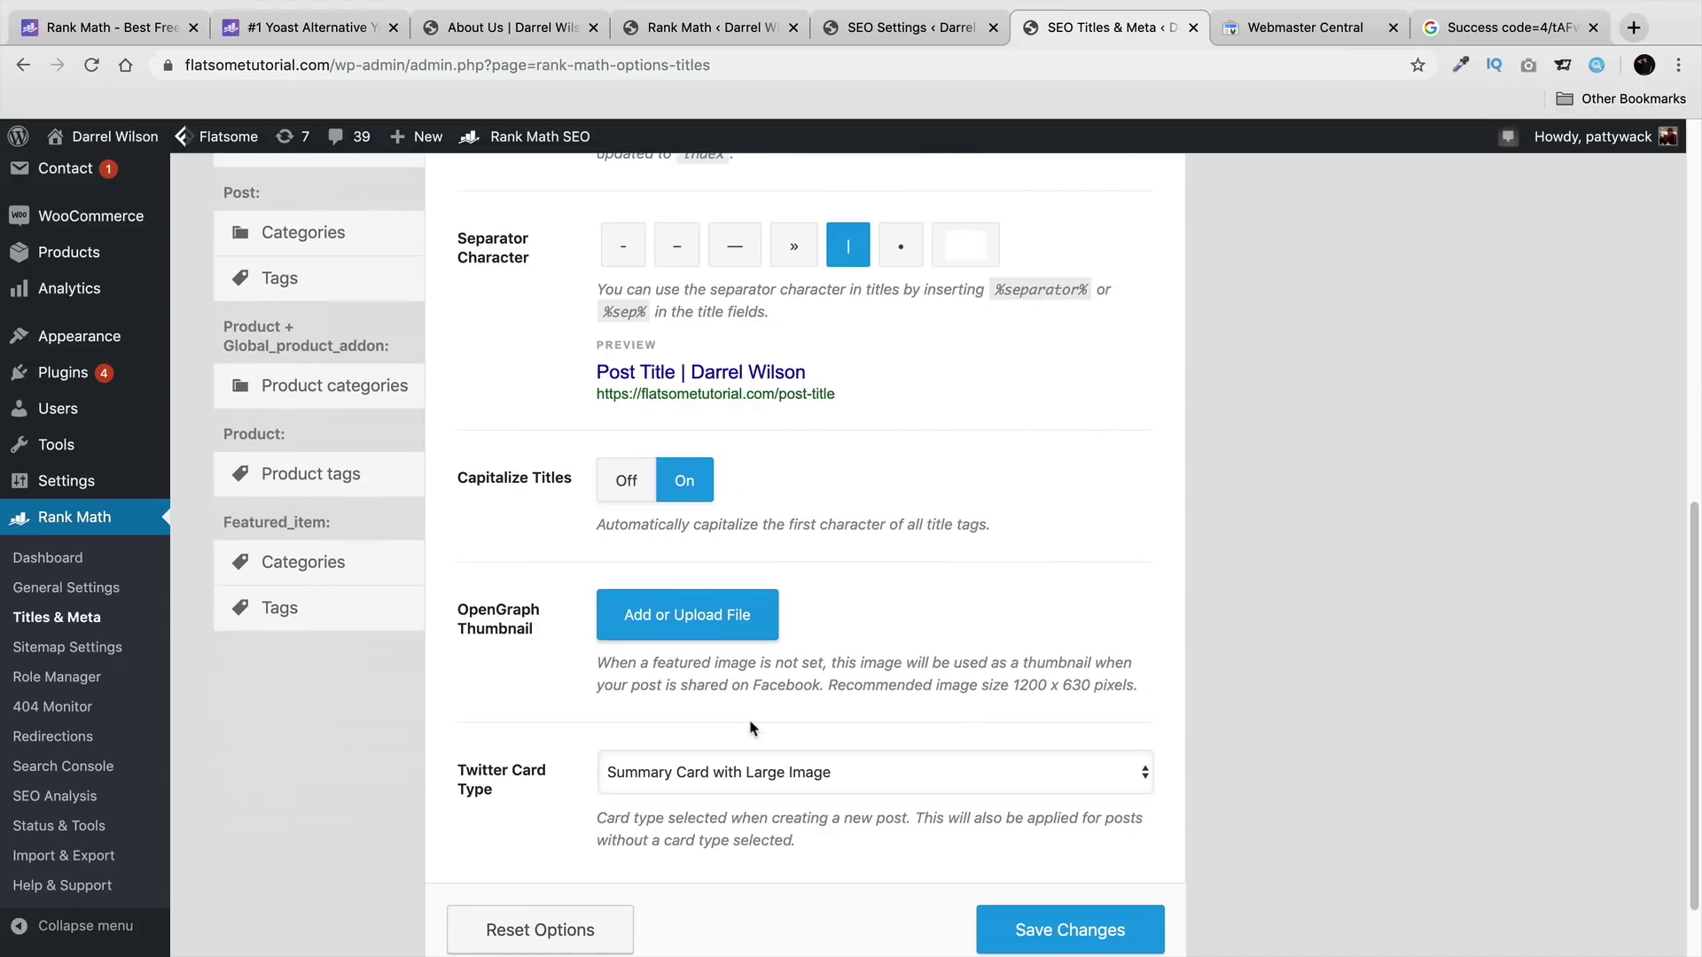
{"action": "scroll", "coordinate": [750, 728], "scroll_direction": "down", "scroll_amount": 1}
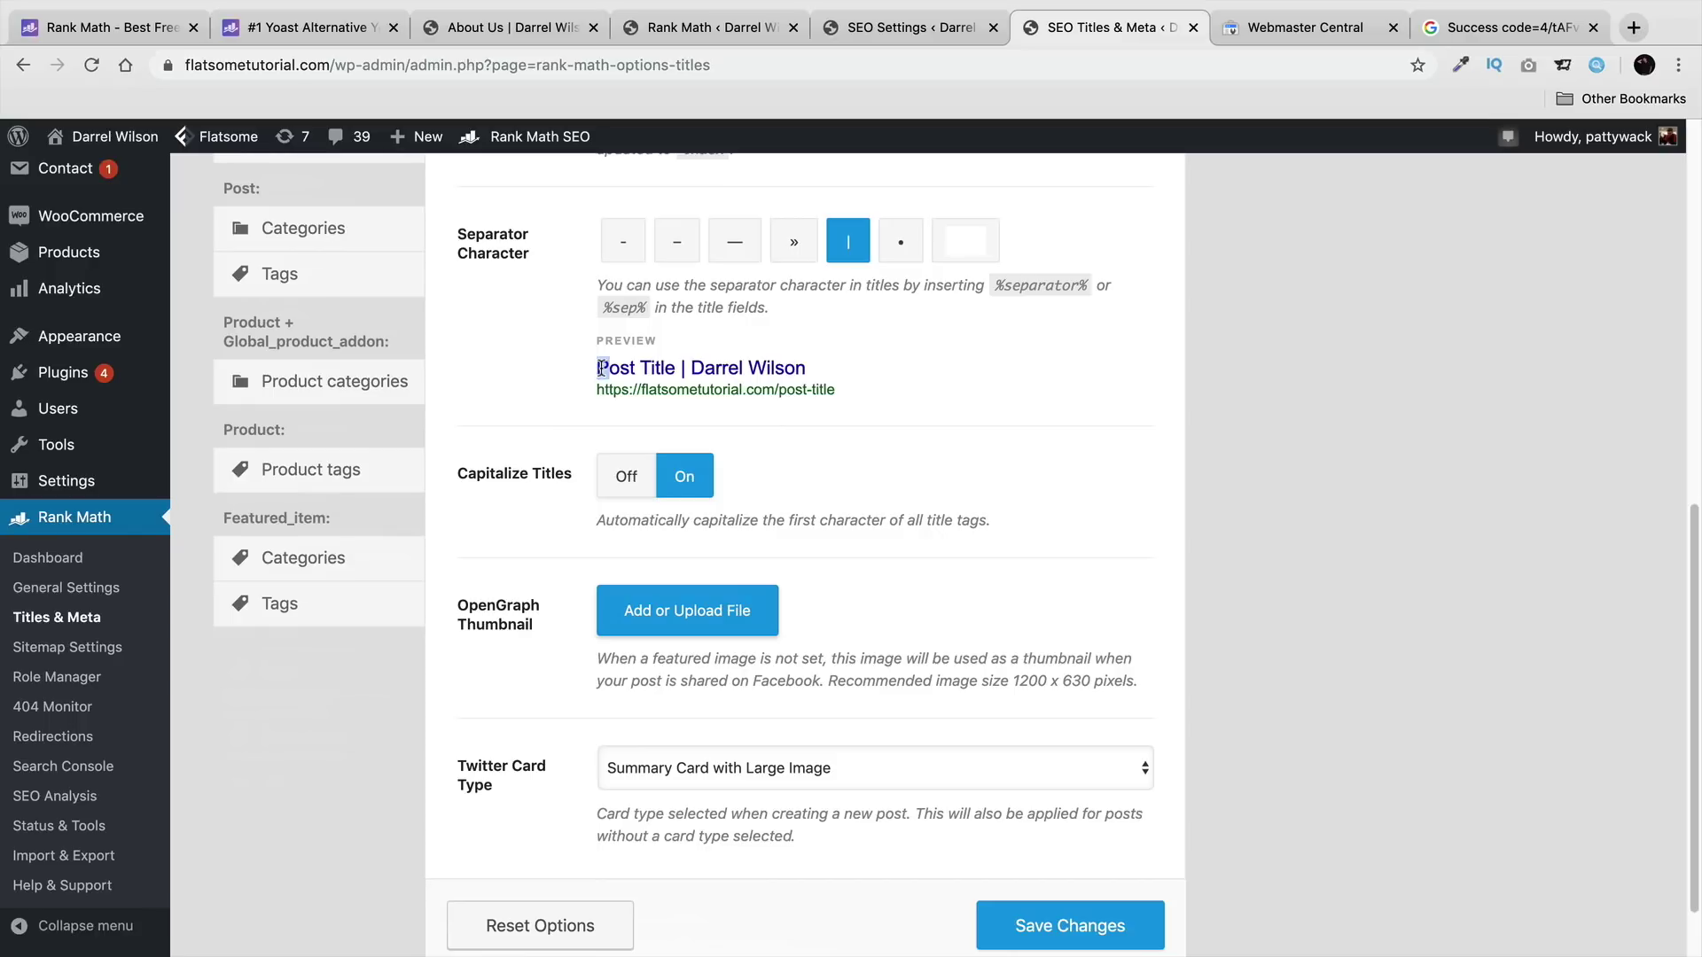
{"action": "left_click_drag", "start_coordinate": [651, 362], "coordinate": [645, 363]}
{"action": "scroll", "coordinate": [753, 490], "scroll_direction": "down", "scroll_amount": 2}
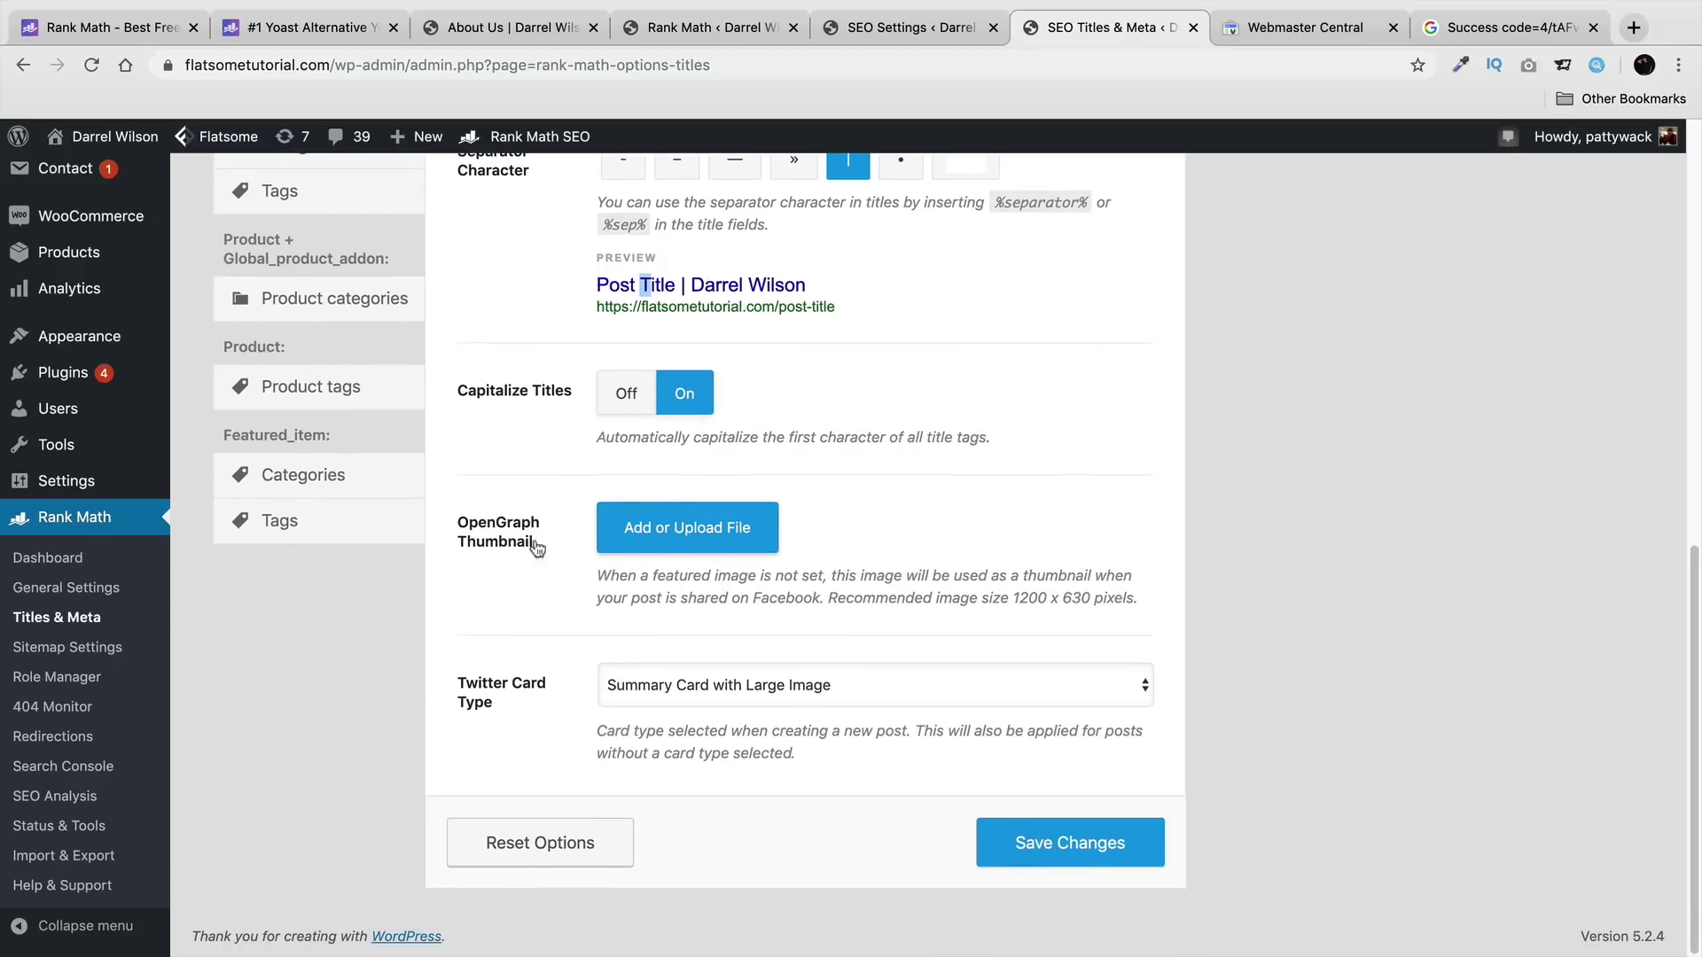
Step: Open the Local SEO settings and review the Person or Company, Name, Logo, URL, Email and Address fields
{"action": "scroll", "coordinate": [709, 674], "scroll_direction": "up", "scroll_amount": 9}
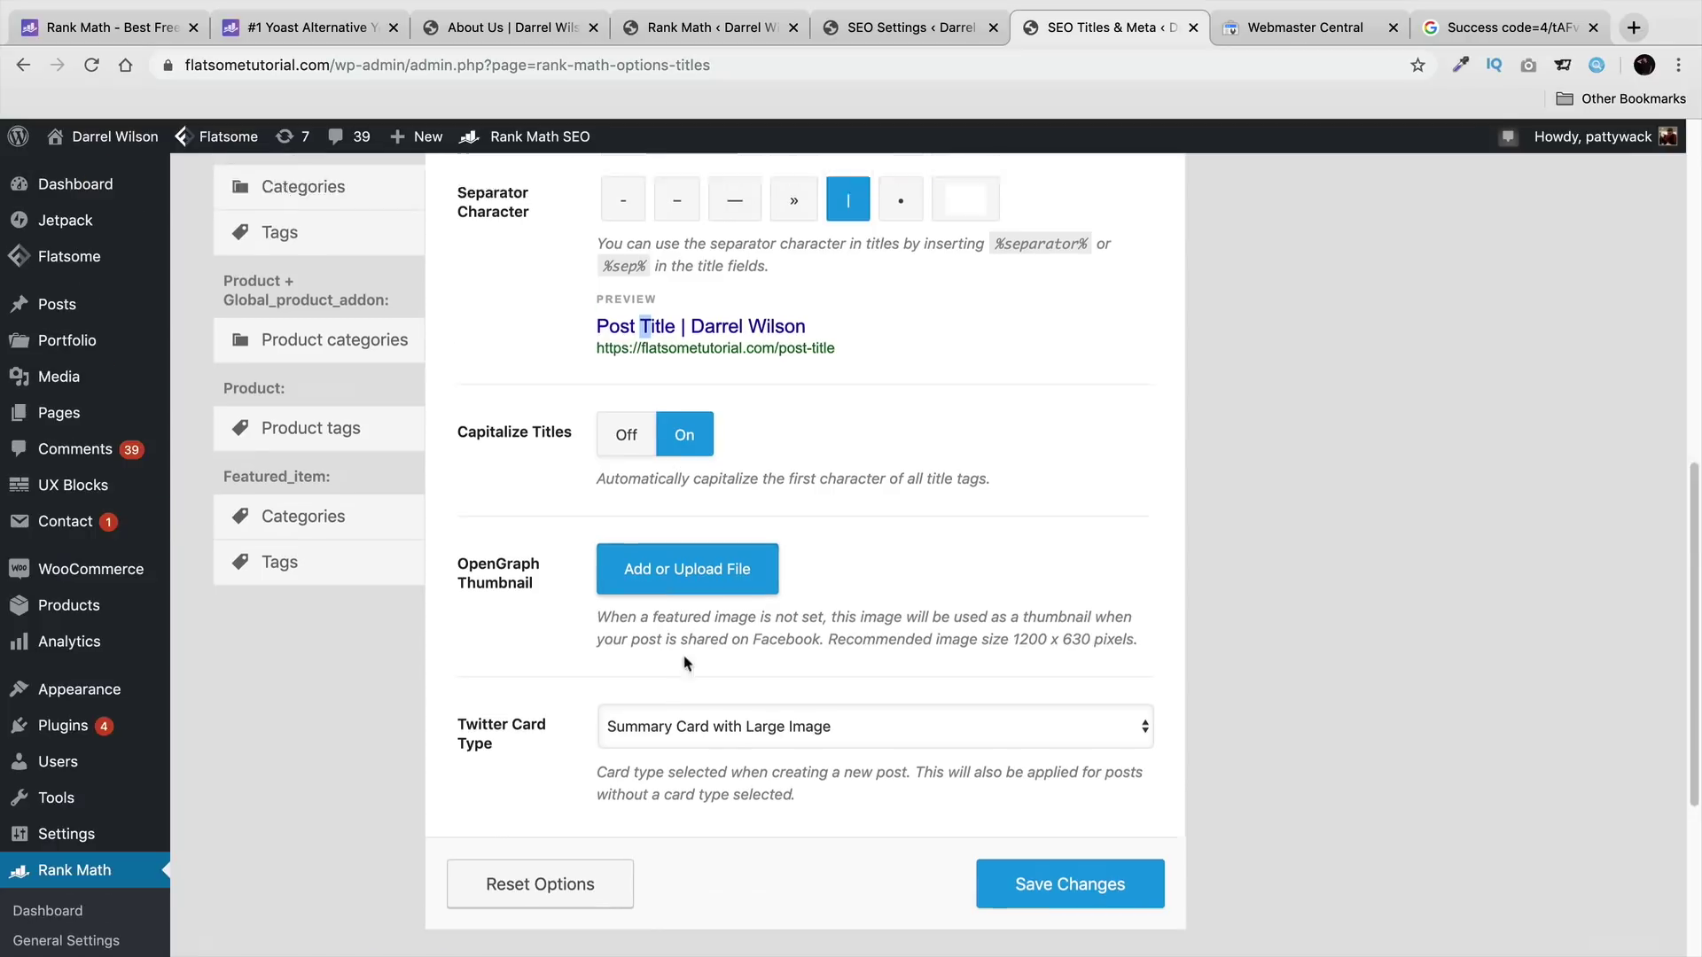
{"action": "left_click", "coordinate": [346, 358]}
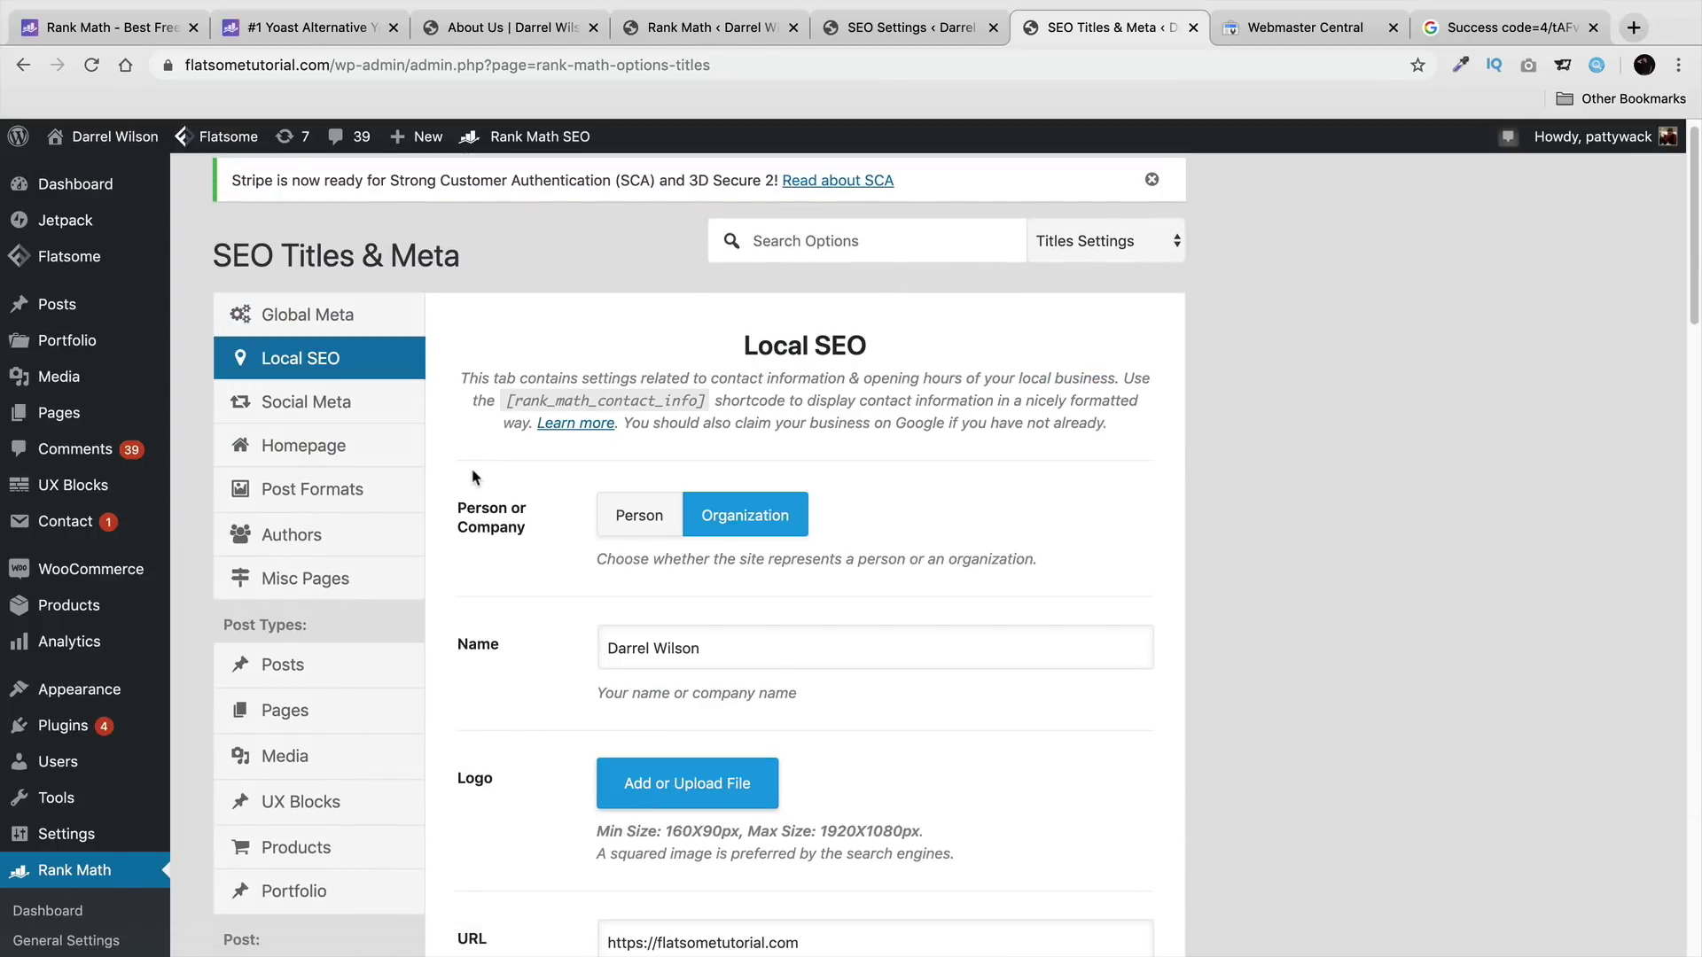
{"action": "scroll", "coordinate": [523, 612], "scroll_direction": "down", "scroll_amount": 2}
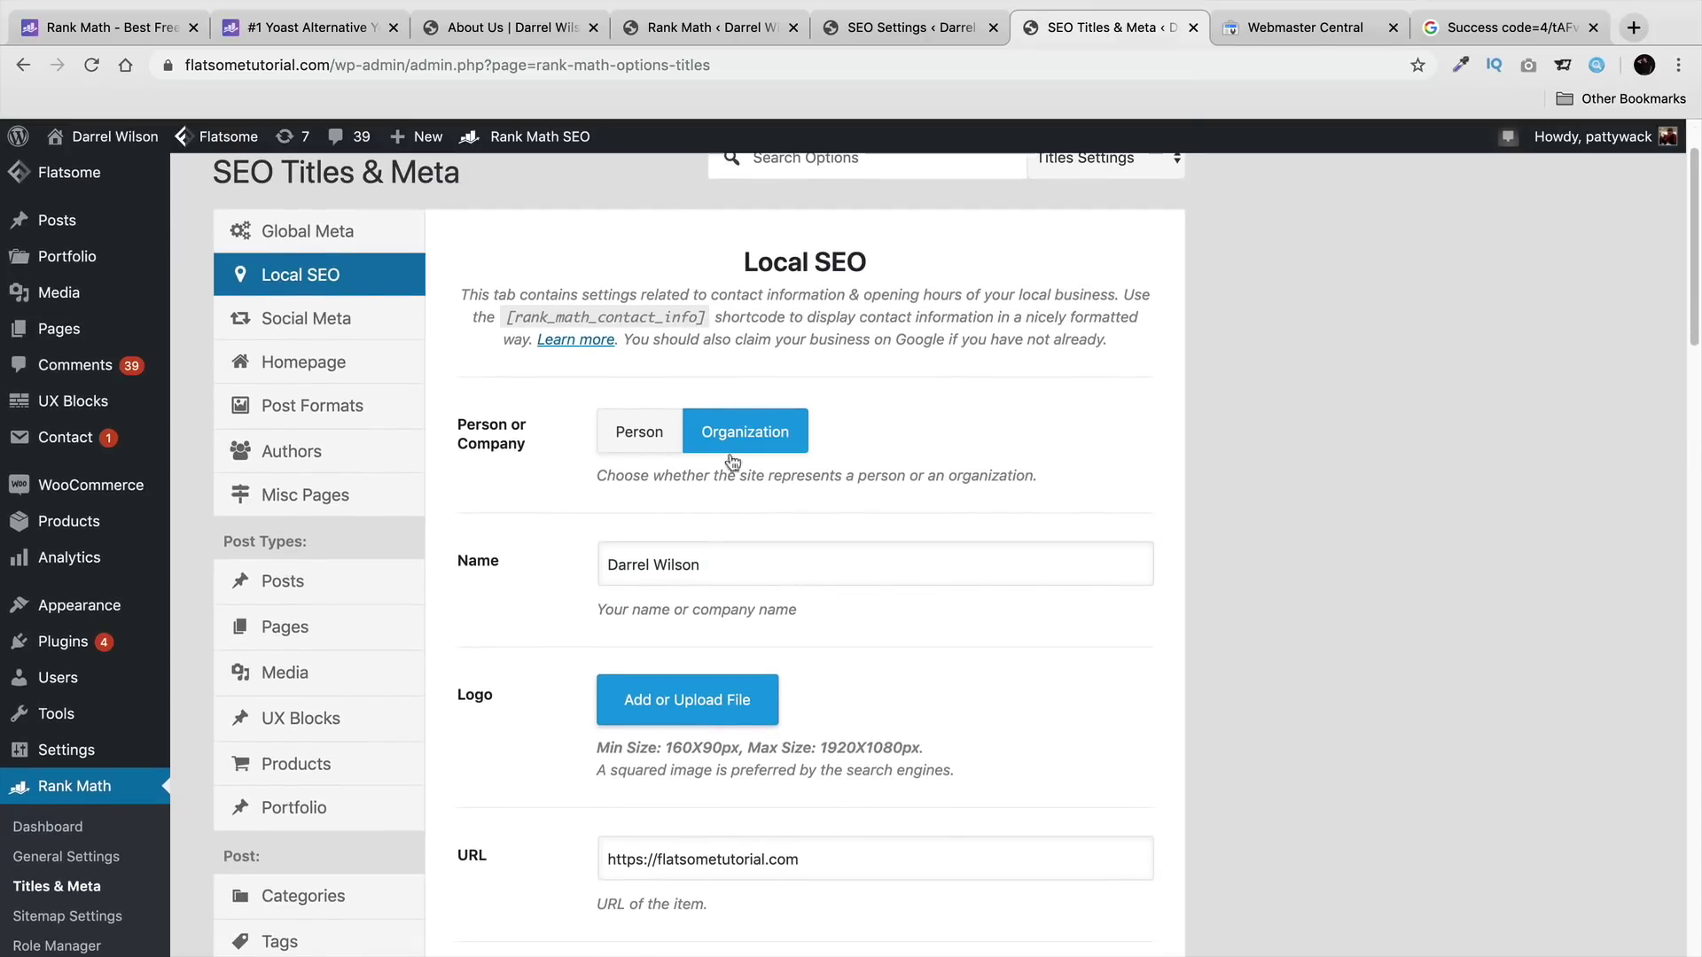
{"action": "scroll", "coordinate": [743, 529], "scroll_direction": "down", "scroll_amount": 3}
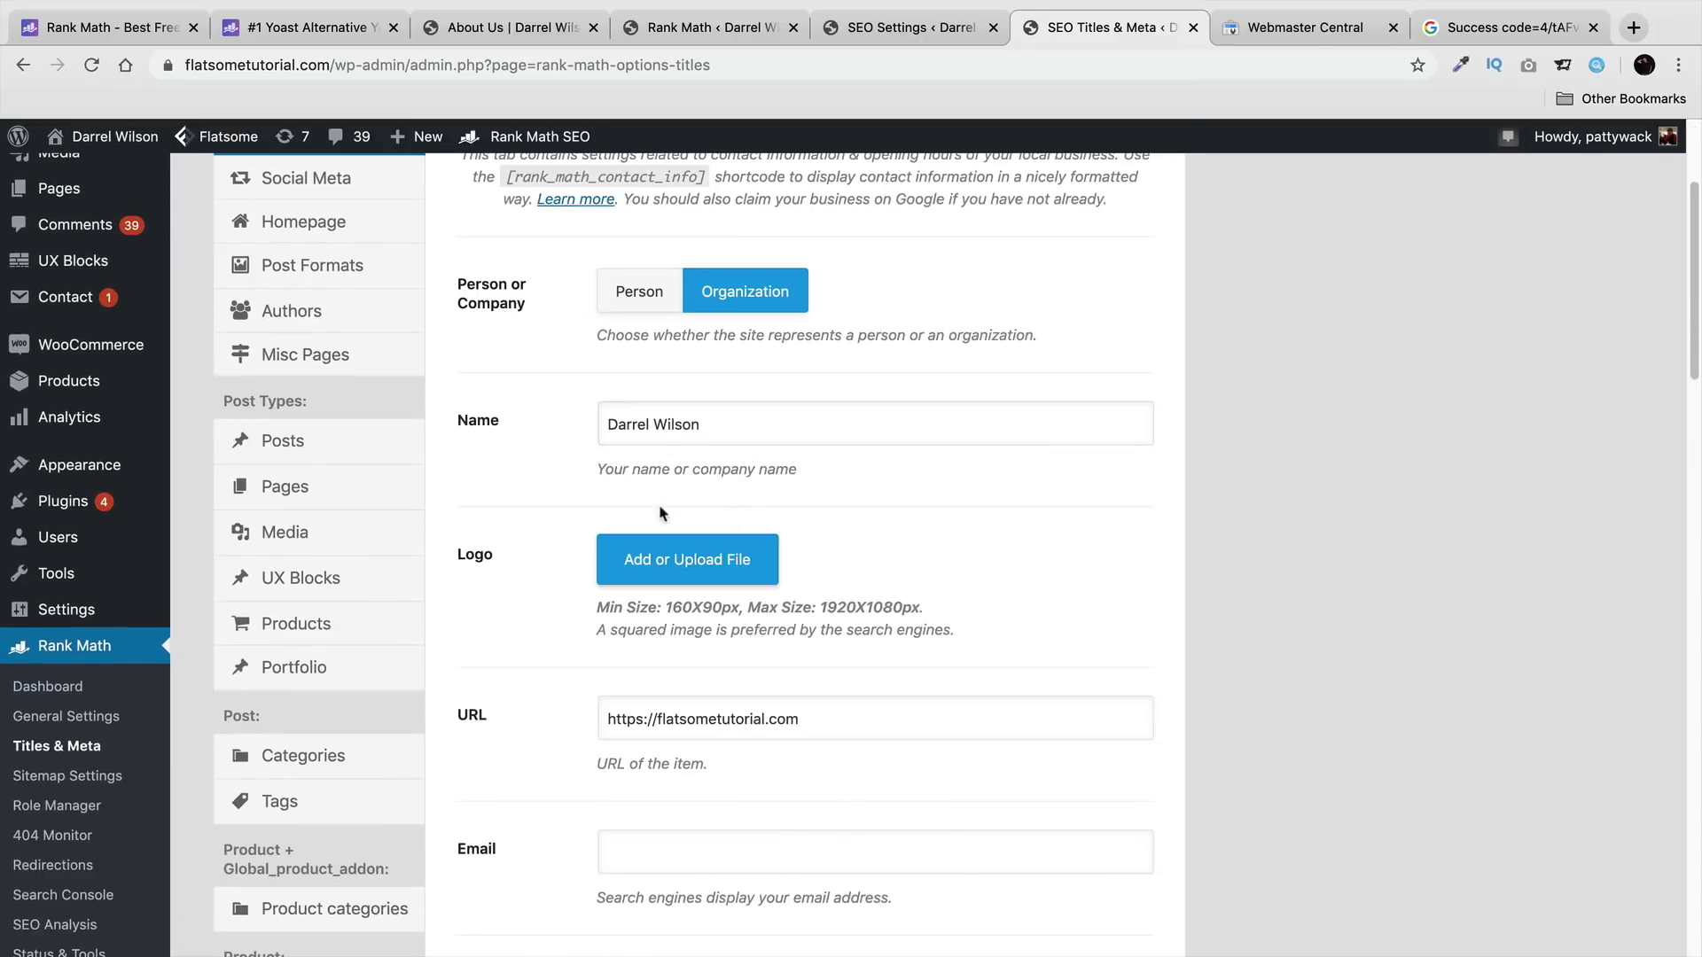
{"action": "scroll", "coordinate": [713, 563], "scroll_direction": "down", "scroll_amount": 4}
{"action": "left_click", "coordinate": [697, 598]}
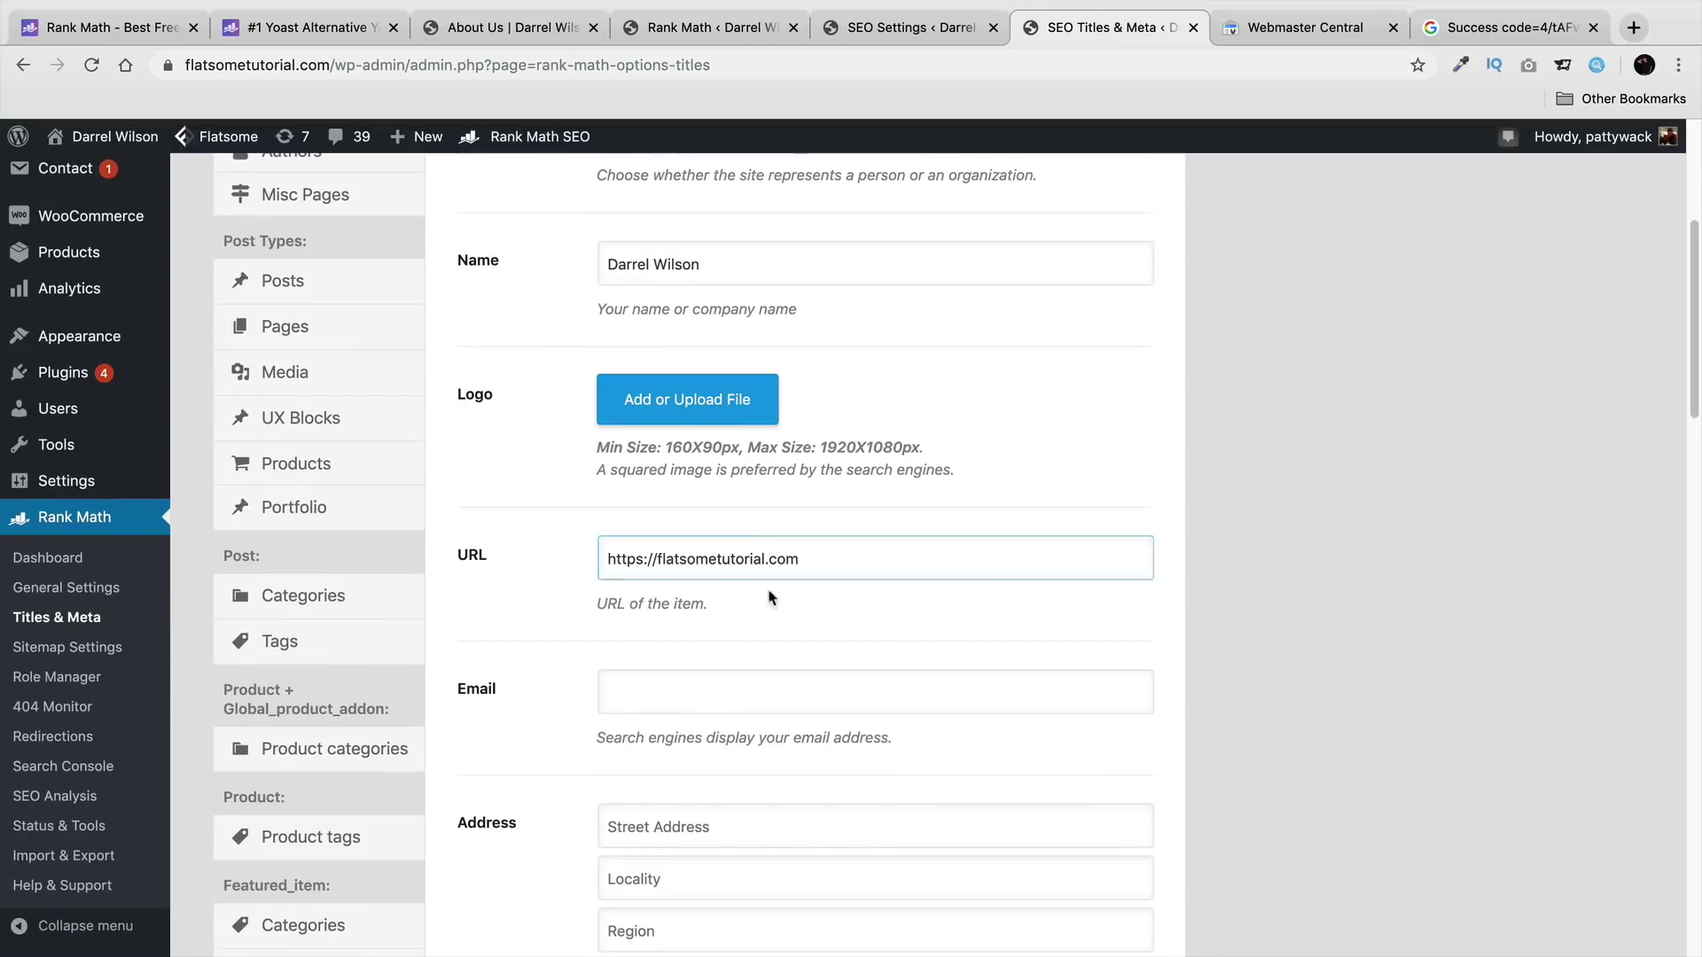
{"action": "scroll", "coordinate": [752, 554], "scroll_direction": "down", "scroll_amount": 4}
{"action": "left_click", "coordinate": [699, 512]}
{"action": "scroll", "coordinate": [698, 512], "scroll_direction": "down", "scroll_amount": 4}
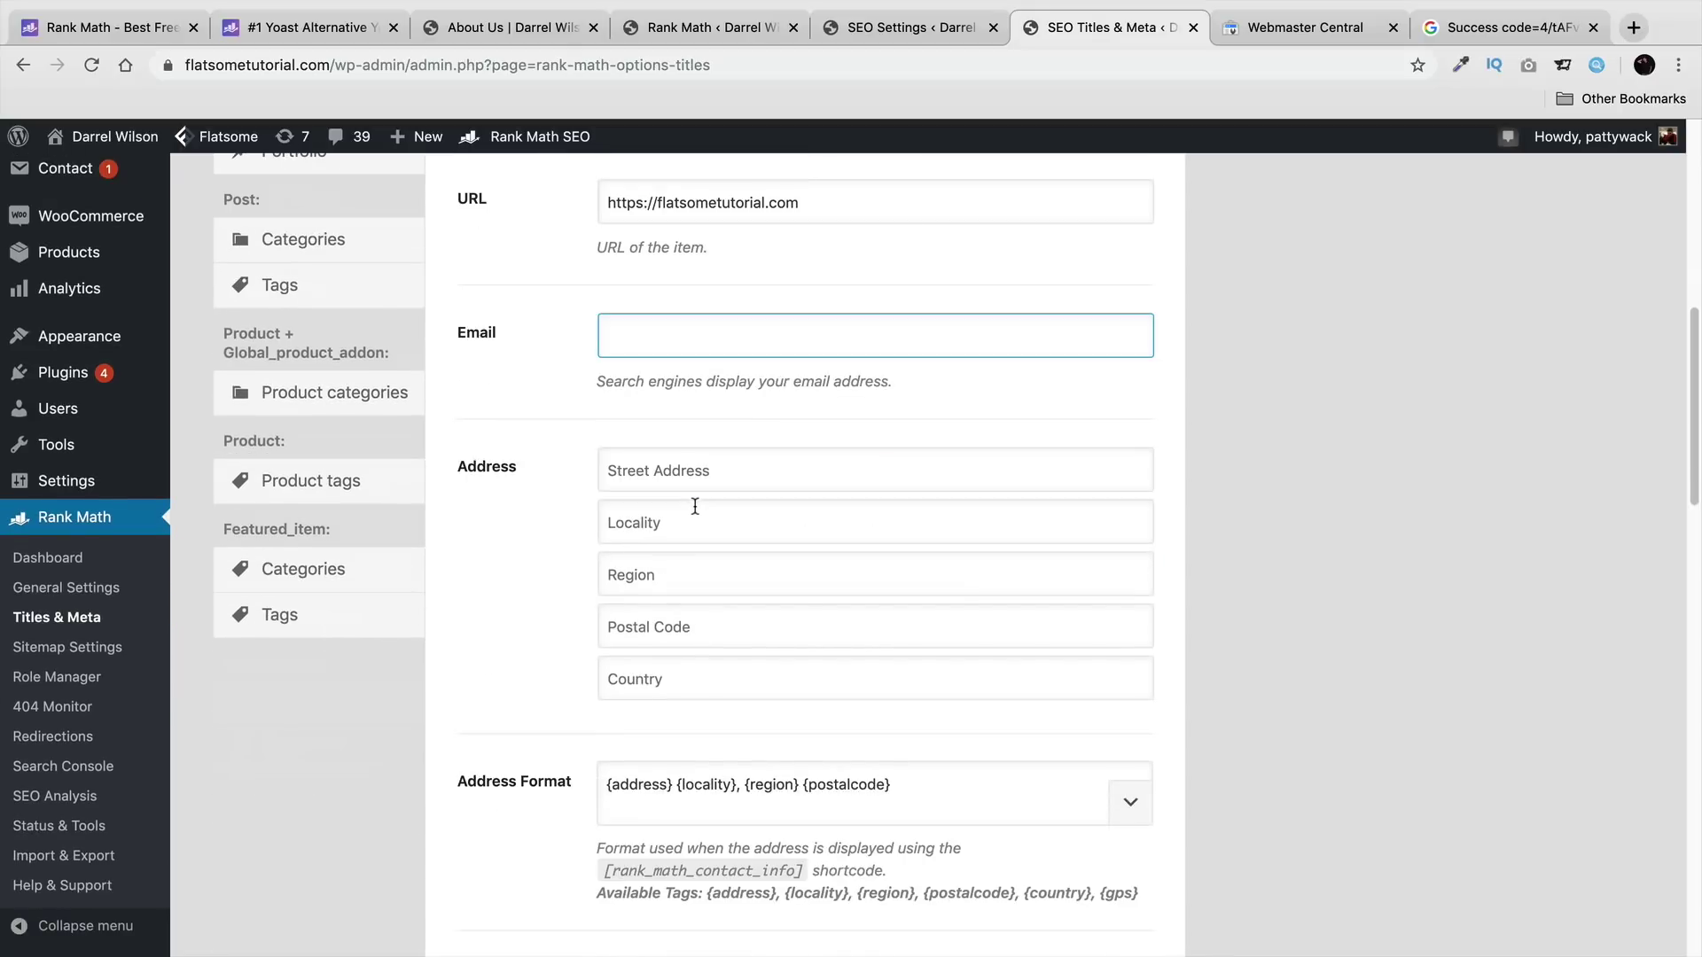
{"action": "left_click", "coordinate": [687, 537]}
{"action": "left_click", "coordinate": [688, 568]}
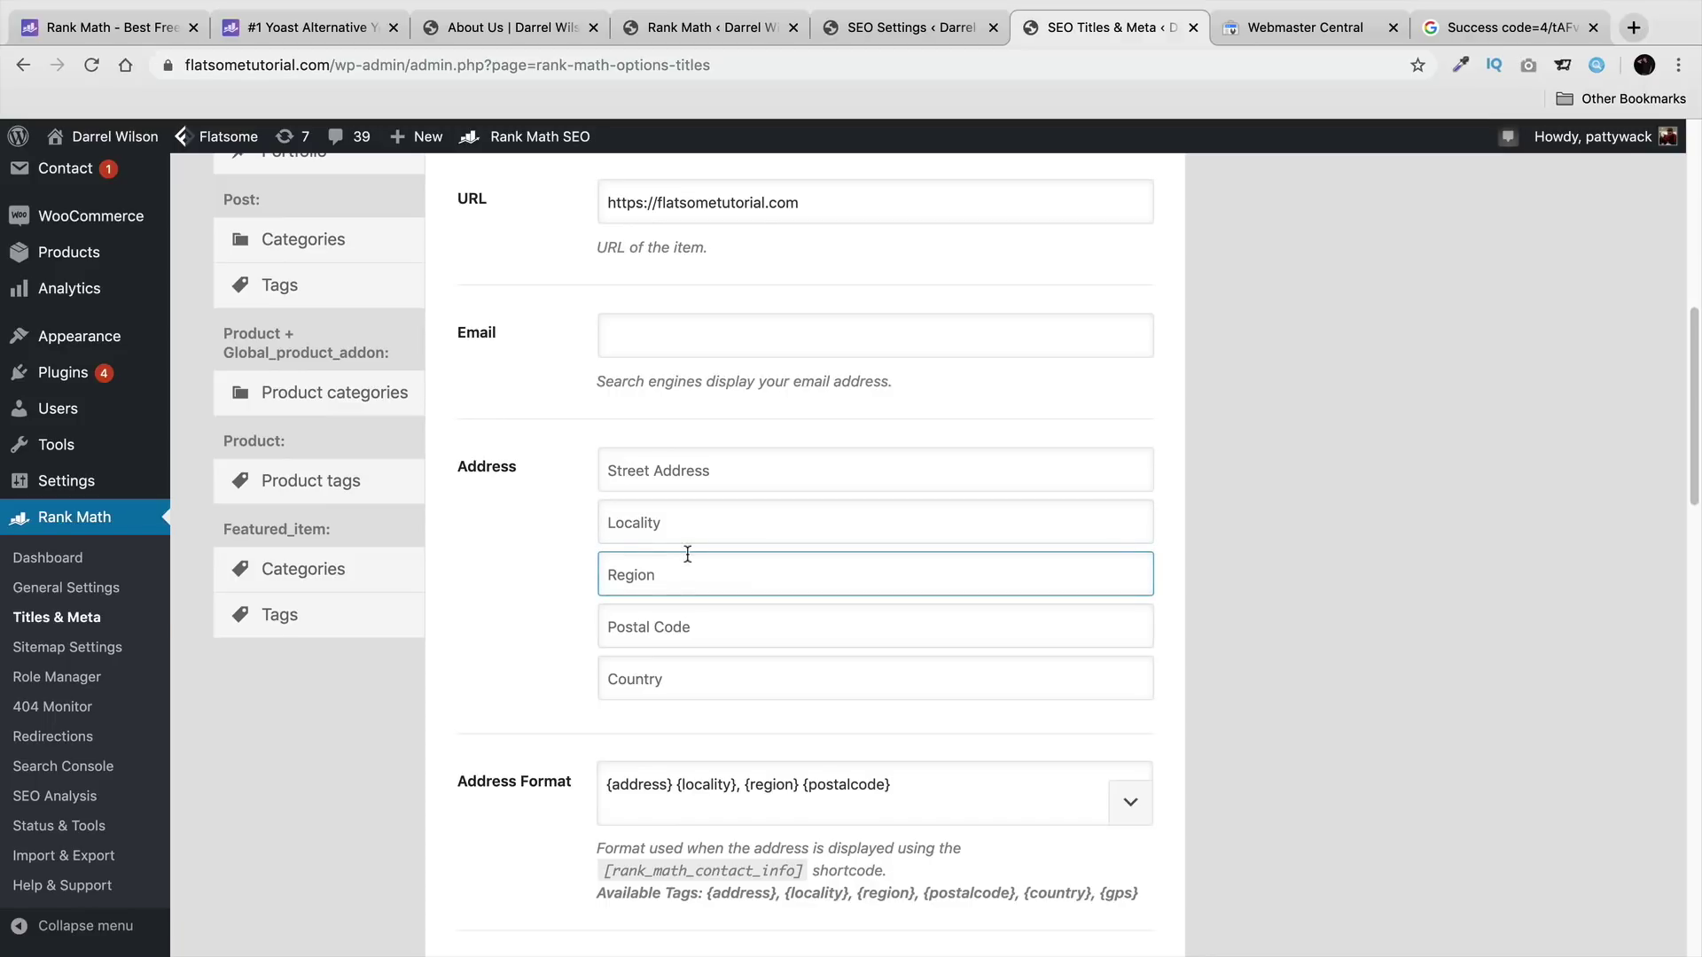
Step: Review the Address Format, Business Type and Opening Hours fields in the Local SEO settings
{"action": "scroll", "coordinate": [689, 571], "scroll_direction": "down", "scroll_amount": 5}
{"action": "left_click", "coordinate": [689, 577]}
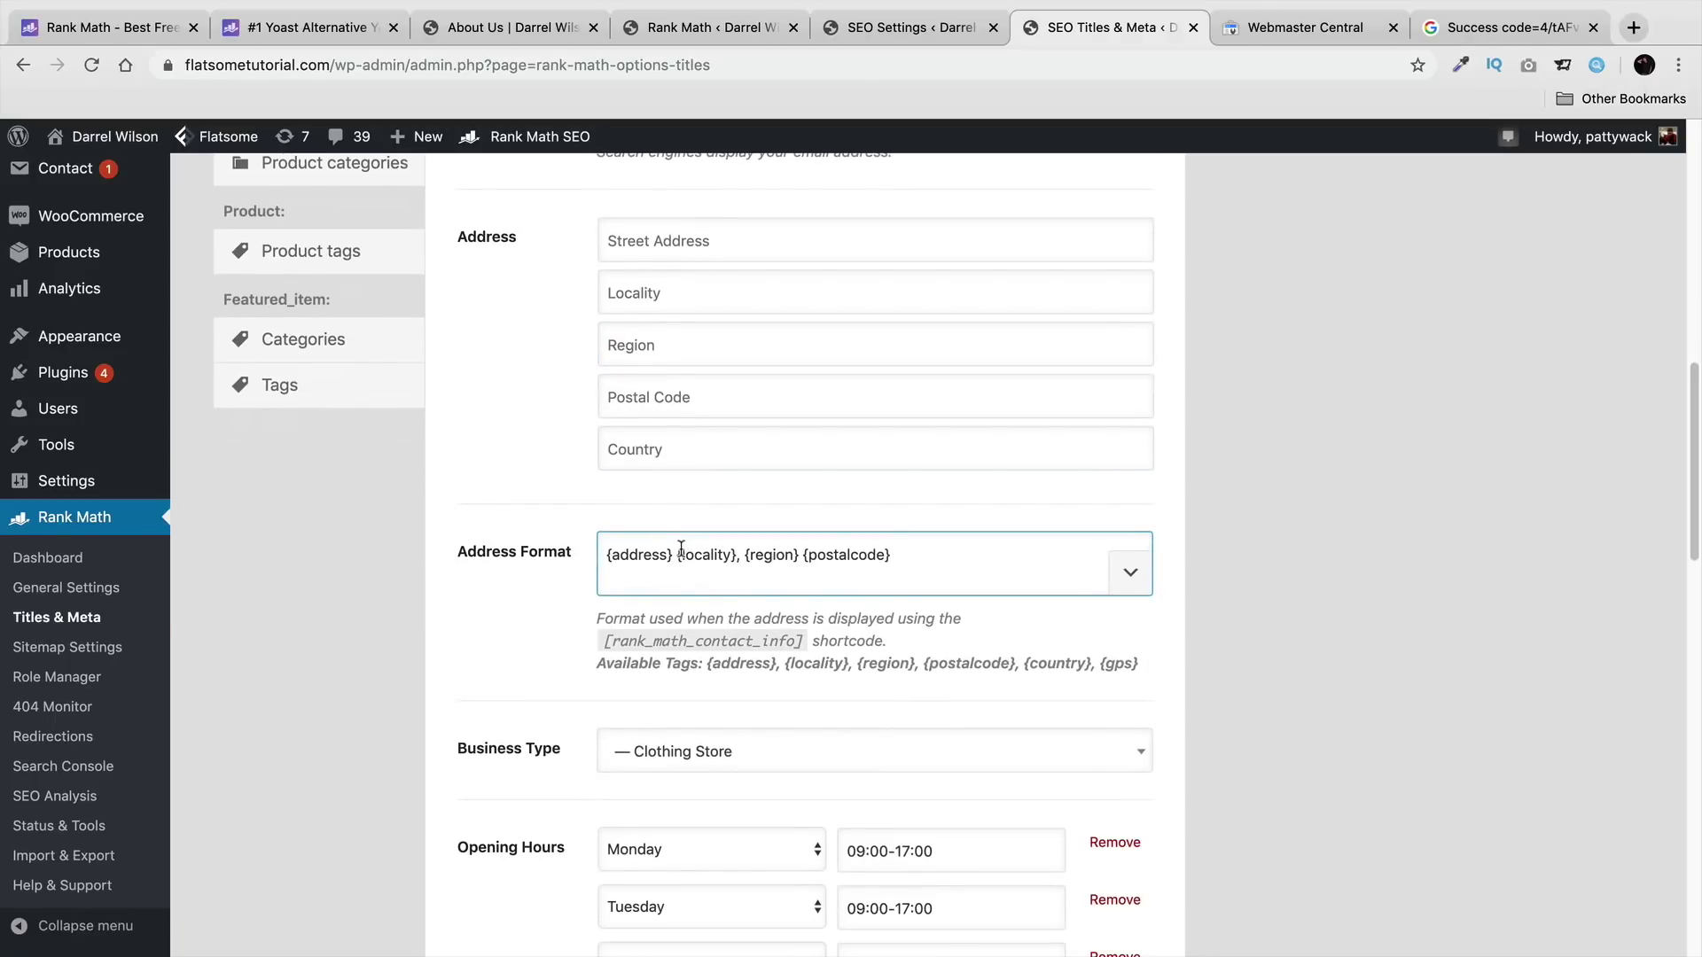
{"action": "scroll", "coordinate": [680, 548], "scroll_direction": "down", "scroll_amount": 5}
{"action": "left_click", "coordinate": [712, 546]}
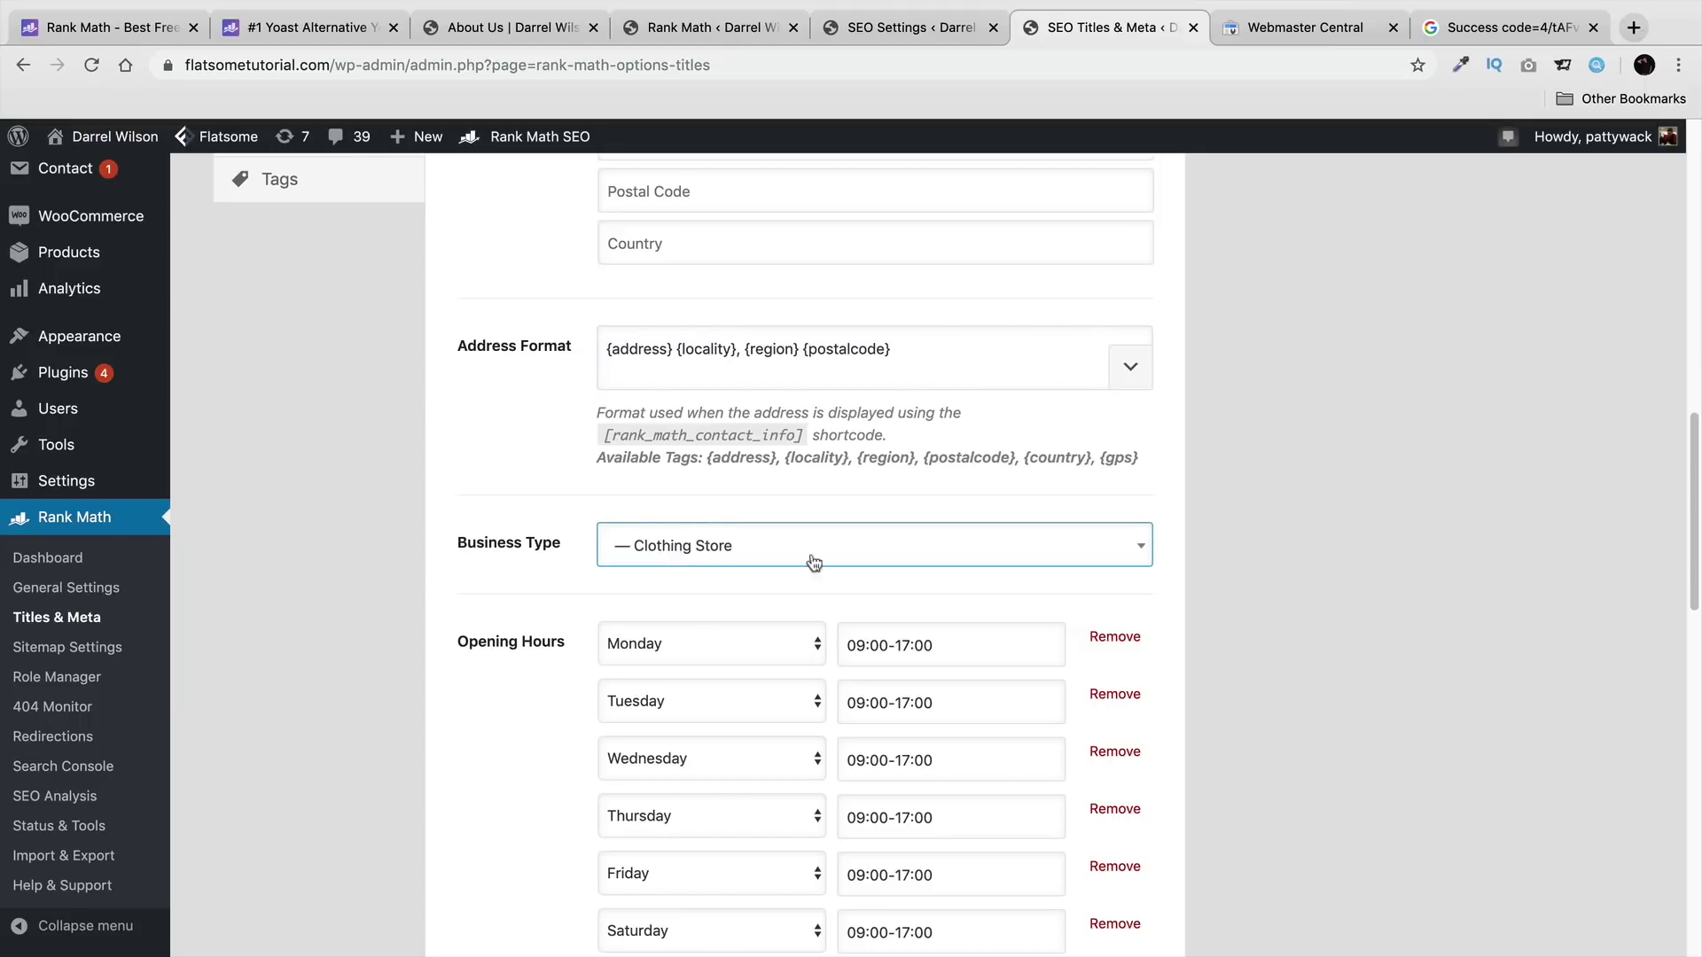
{"action": "scroll", "coordinate": [817, 529], "scroll_direction": "down", "scroll_amount": 3}
{"action": "left_click", "coordinate": [709, 597]}
{"action": "scroll", "coordinate": [712, 576], "scroll_direction": "down", "scroll_amount": 2}
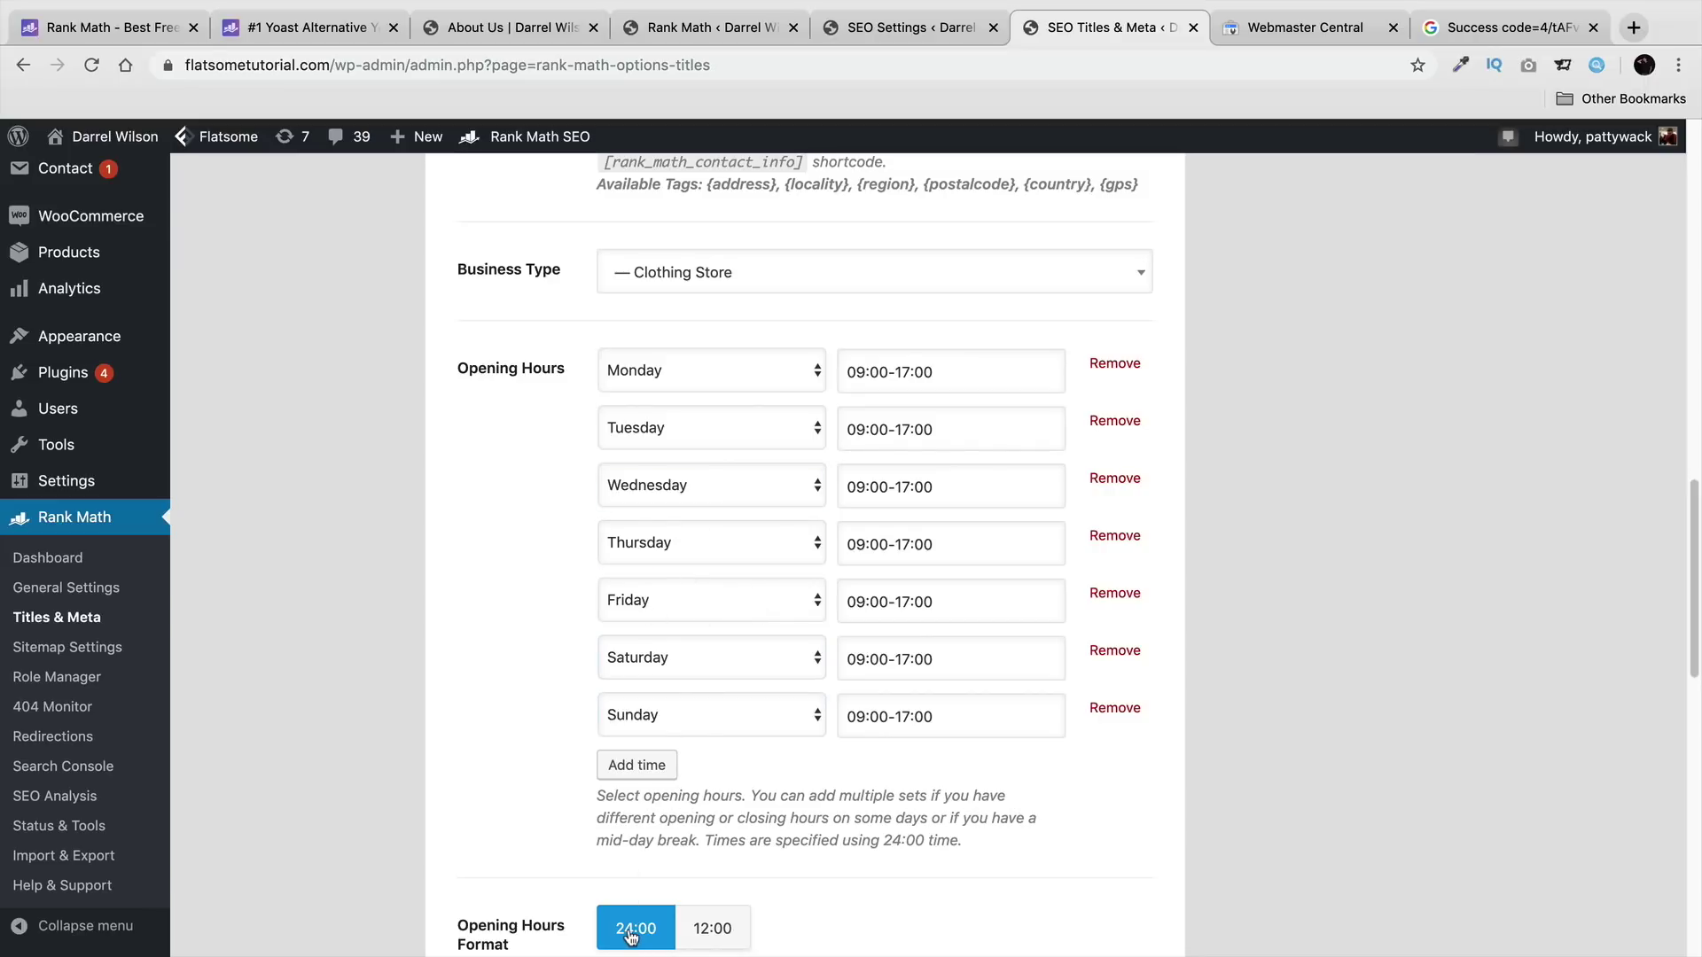
Step: Switch the Opening Hours Format to 12:00 and back to 24:00
{"action": "left_click", "coordinate": [723, 932]}
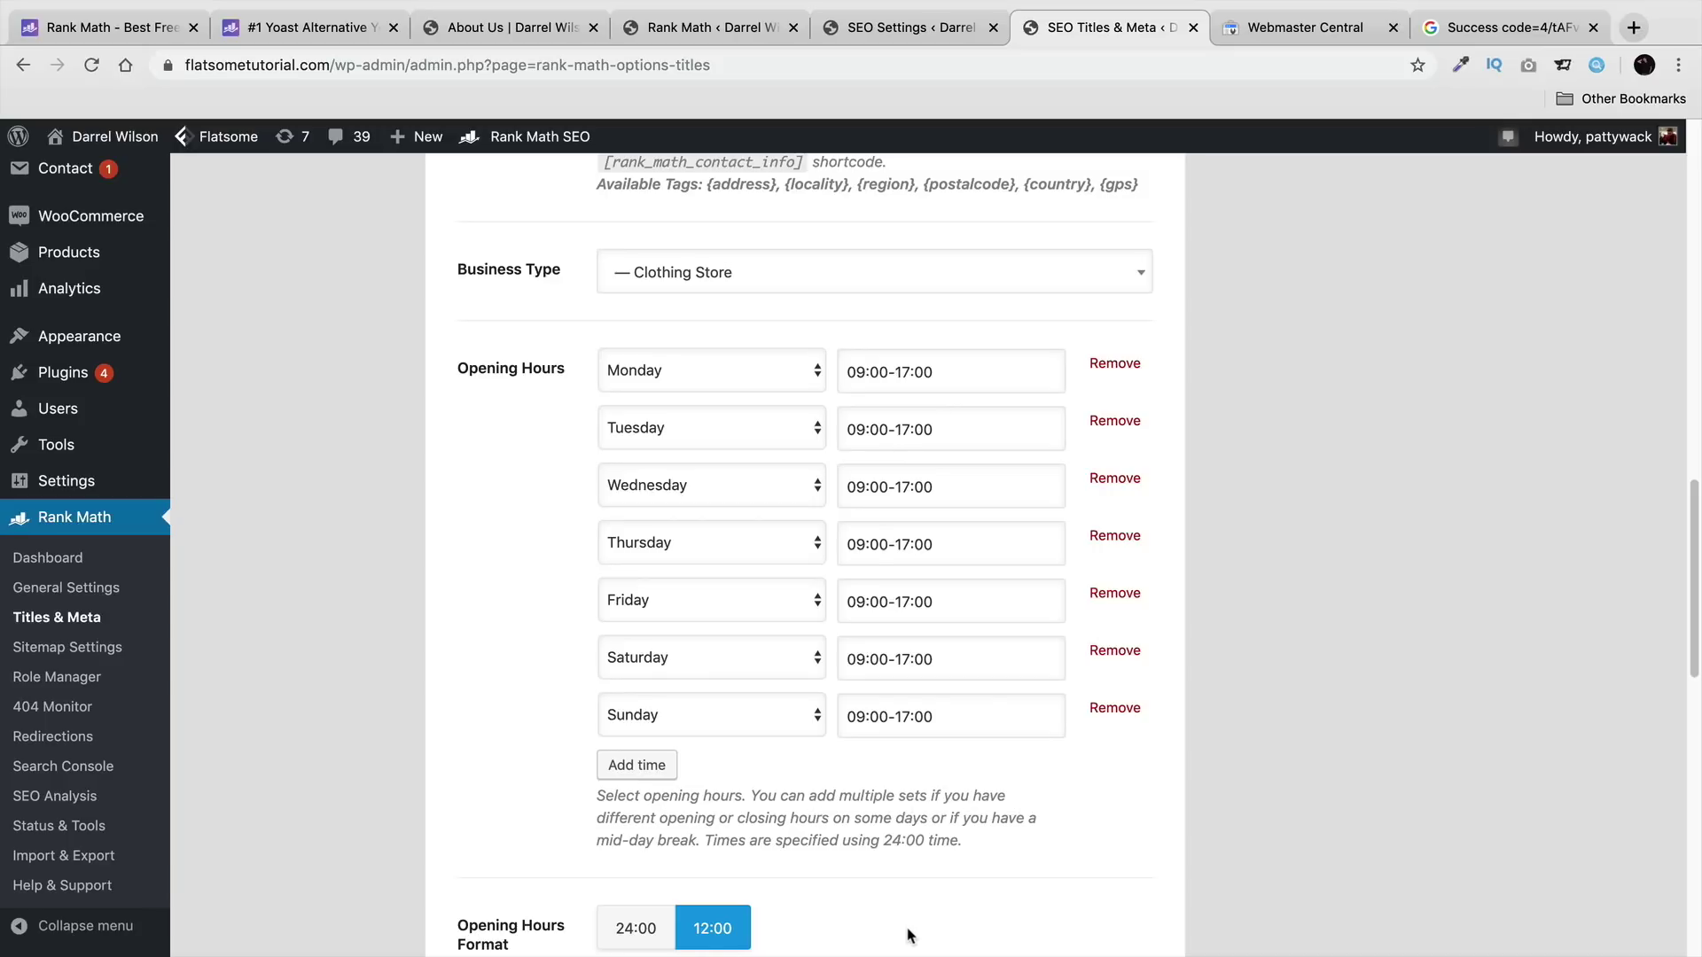
{"action": "scroll", "coordinate": [908, 935], "scroll_direction": "down", "scroll_amount": 2}
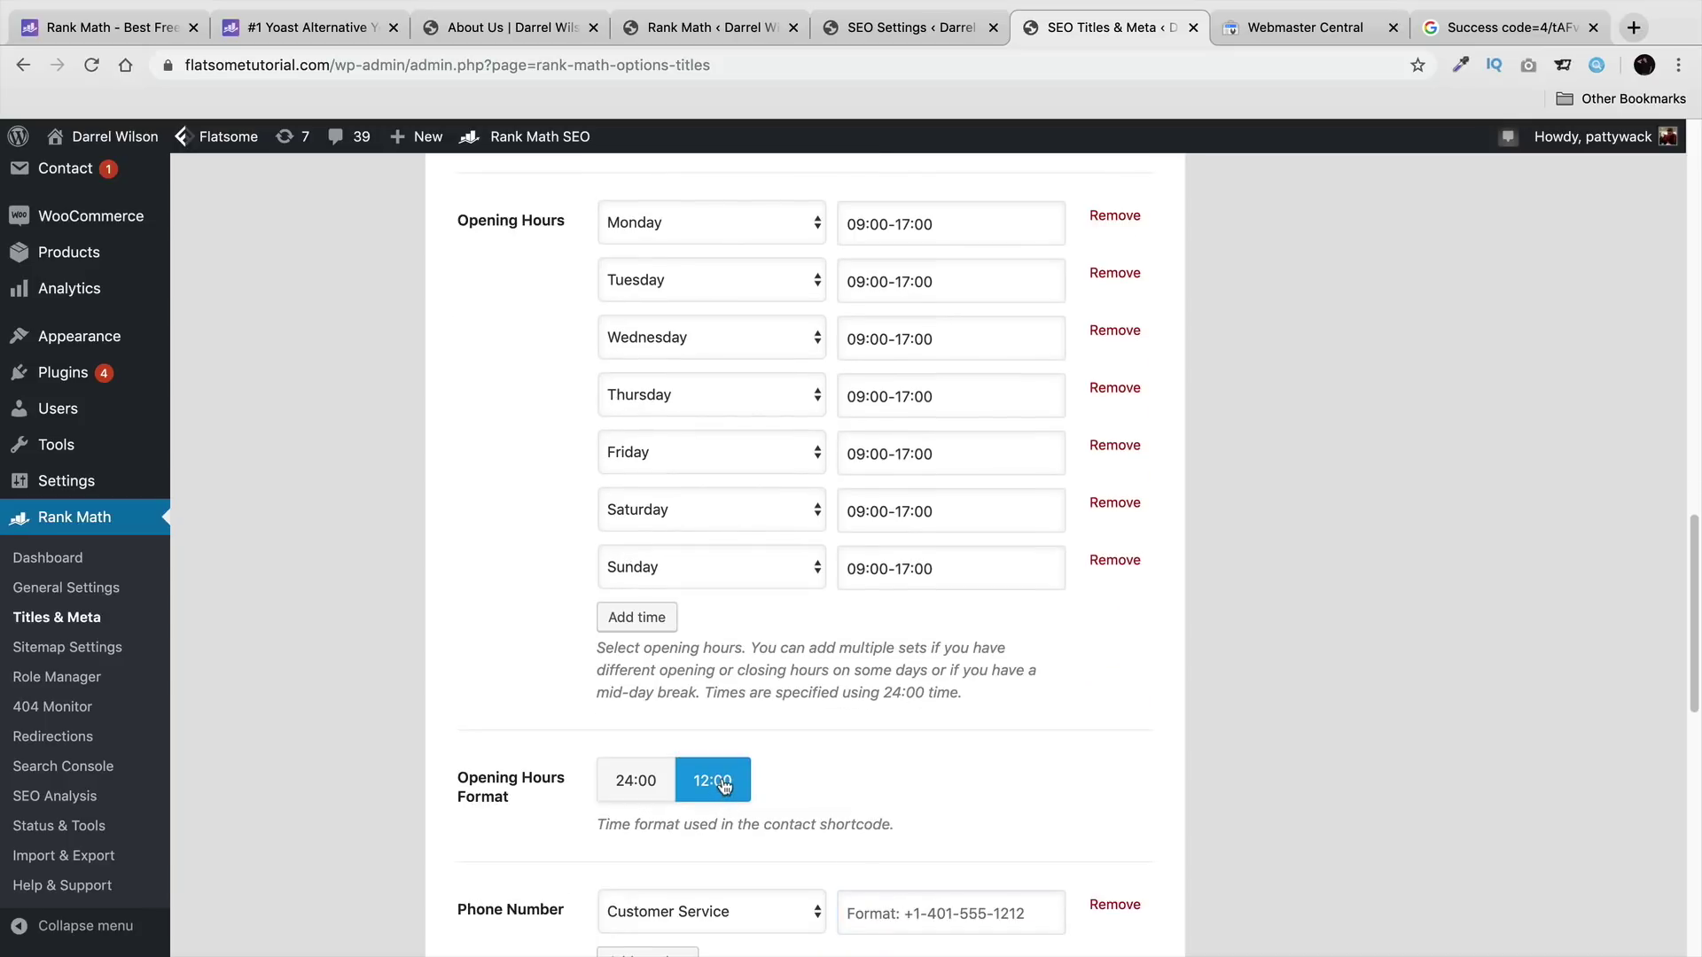
{"action": "left_click", "coordinate": [642, 788]}
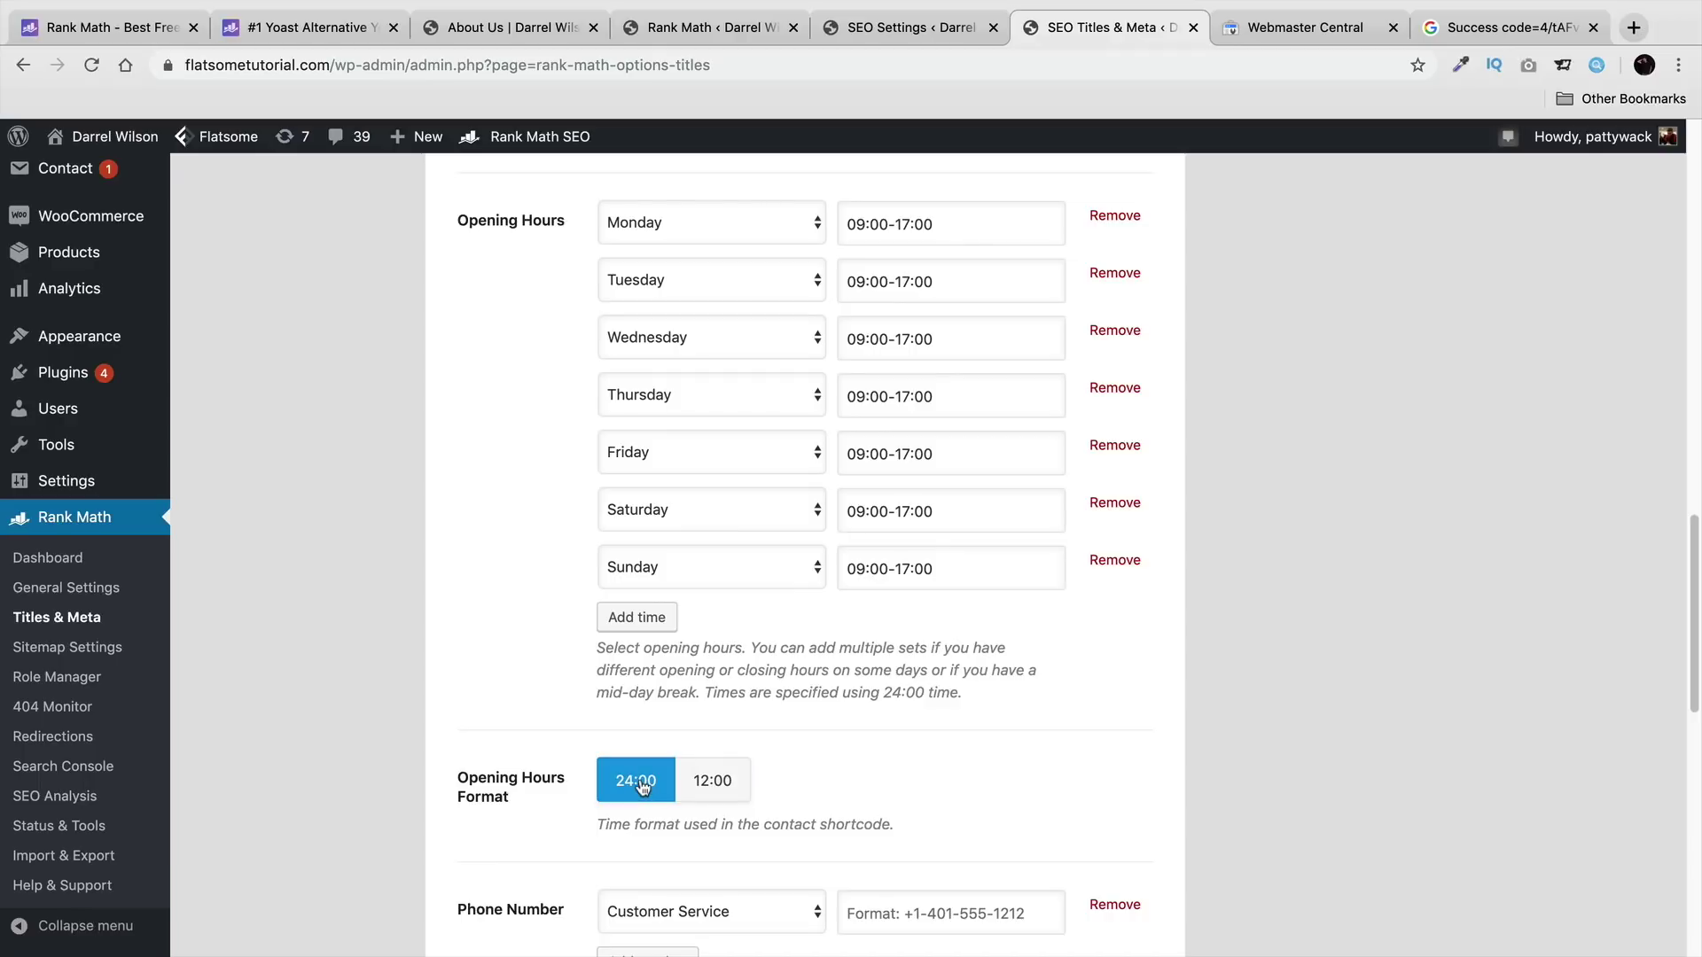
{"action": "scroll", "coordinate": [642, 788], "scroll_direction": "down", "scroll_amount": 5}
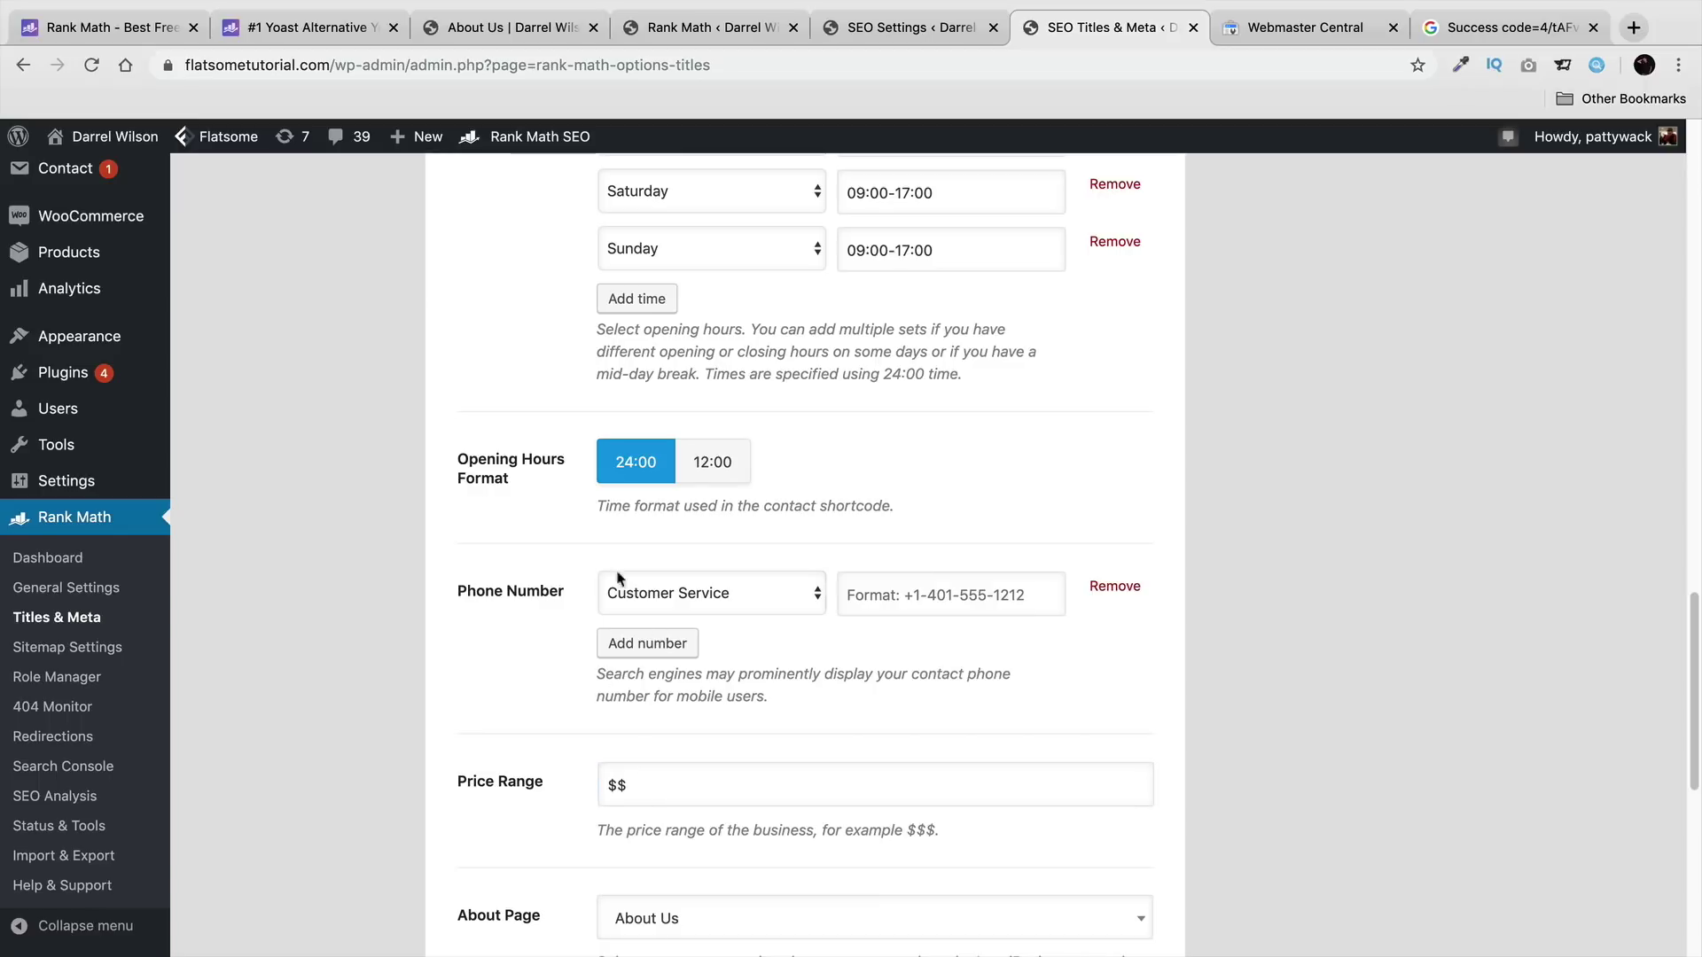
Step: Set the Price Range in the Local SEO settings to $
{"action": "scroll", "coordinate": [567, 629], "scroll_direction": "down", "scroll_amount": 2}
{"action": "left_click", "coordinate": [461, 661]}
{"action": "scroll", "coordinate": [459, 664], "scroll_direction": "down", "scroll_amount": 1}
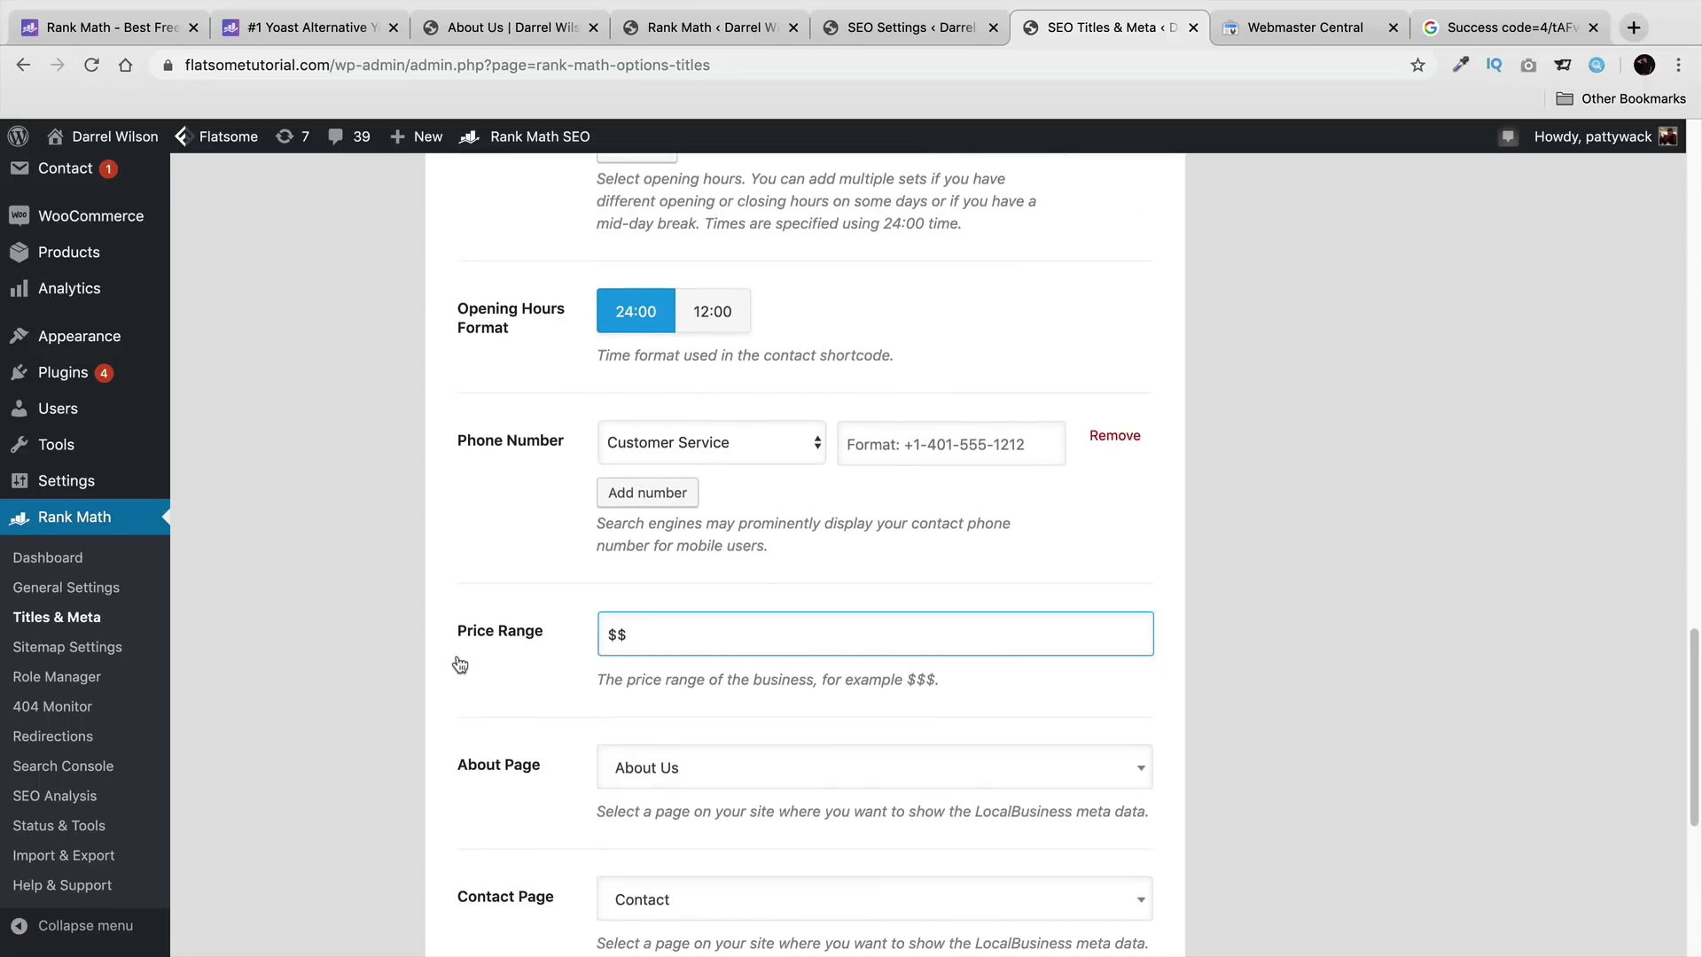
{"action": "left_click", "coordinate": [693, 638]}
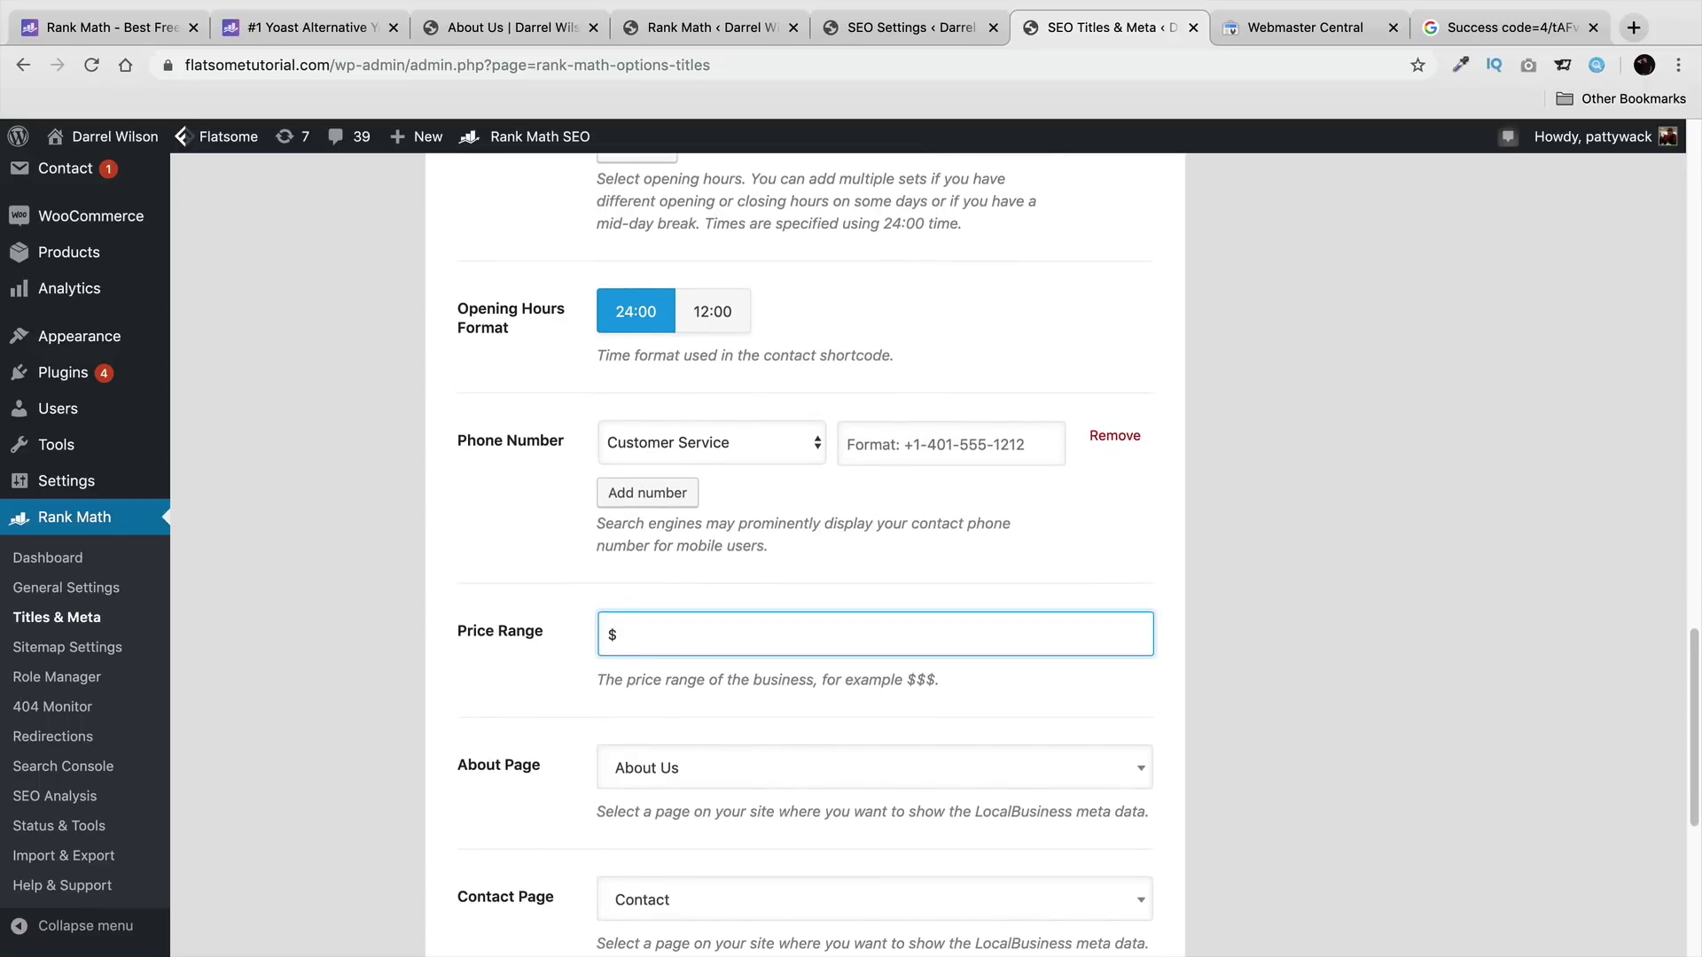
{"action": "type", "text": "#"}
{"action": "scroll", "coordinate": [686, 601], "scroll_direction": "down", "scroll_amount": 3}
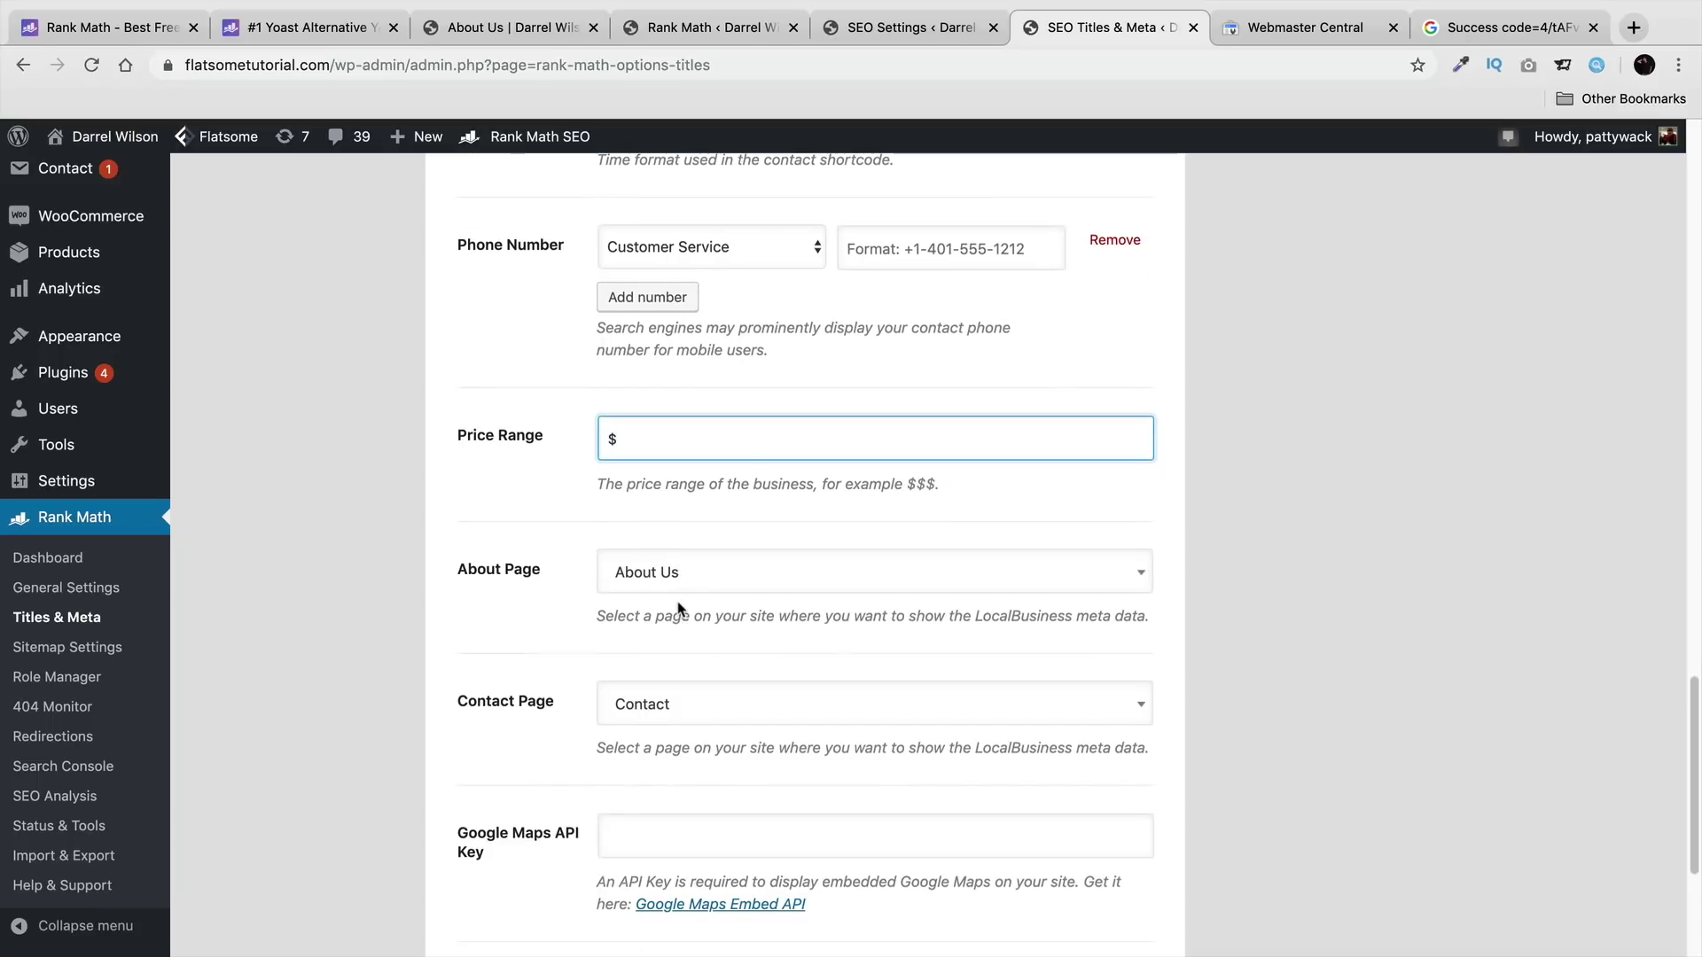
Step: Review the About Page, Contact Page, Google Maps API Key and Geo Coordinates fields in the Local SEO settings
{"action": "scroll", "coordinate": [440, 535], "scroll_direction": "down", "scroll_amount": 2}
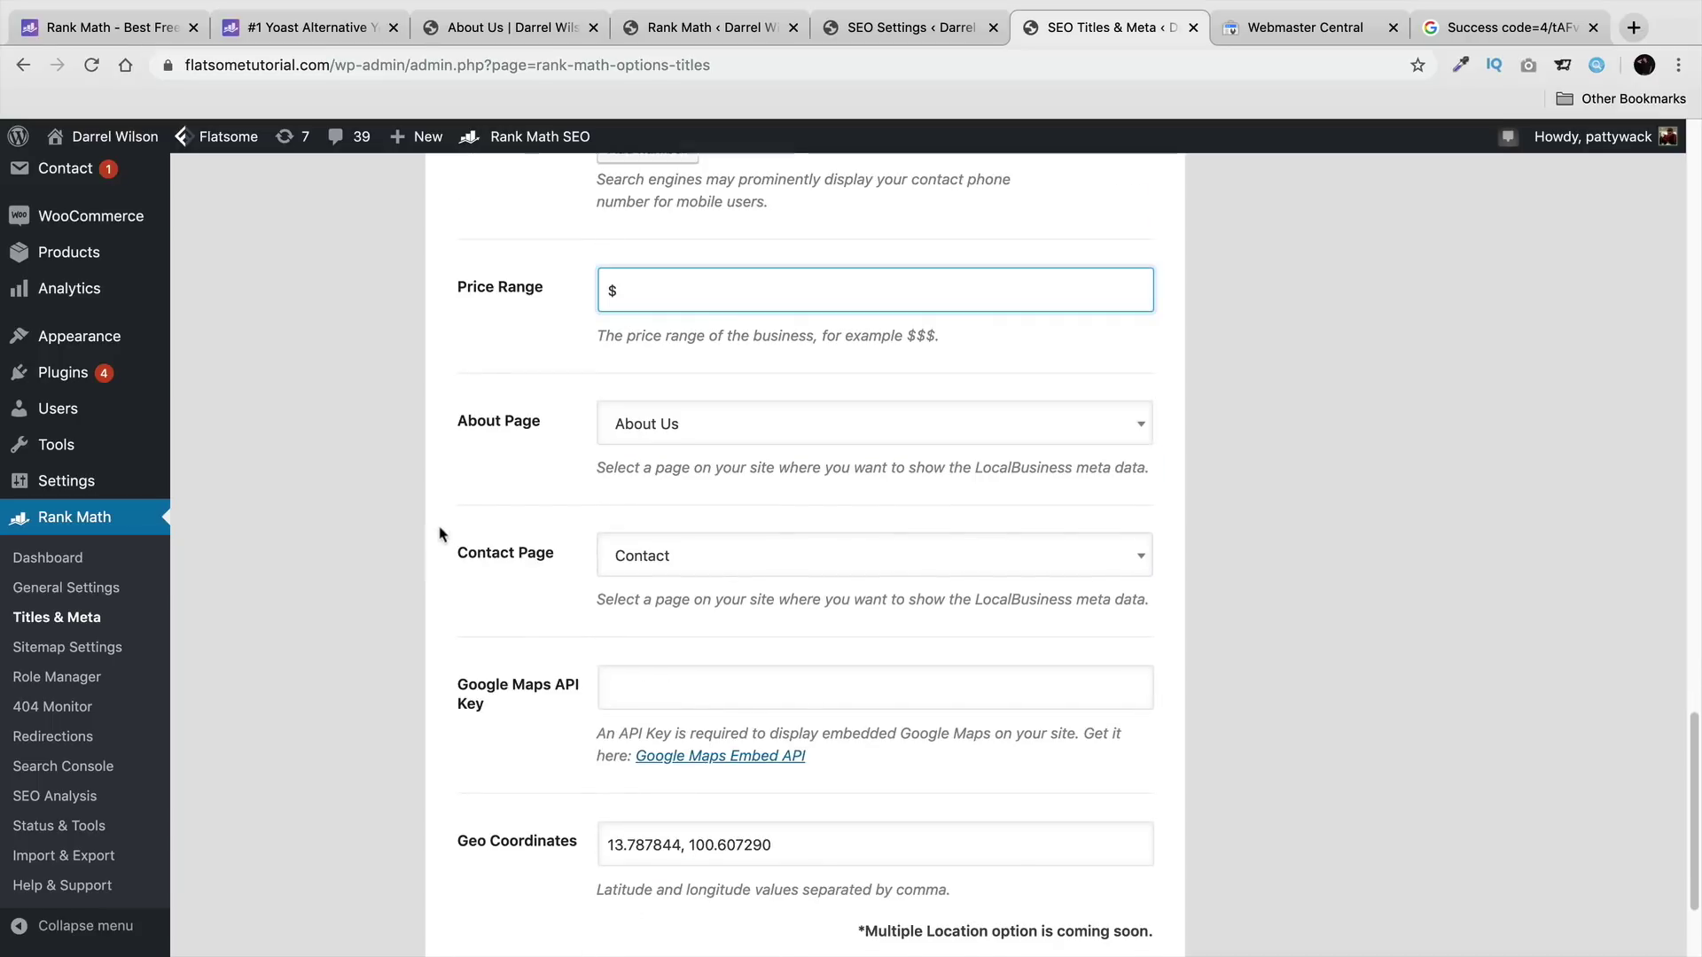
{"action": "scroll", "coordinate": [710, 505], "scroll_direction": "down", "scroll_amount": 2}
{"action": "left_click", "coordinate": [581, 517]}
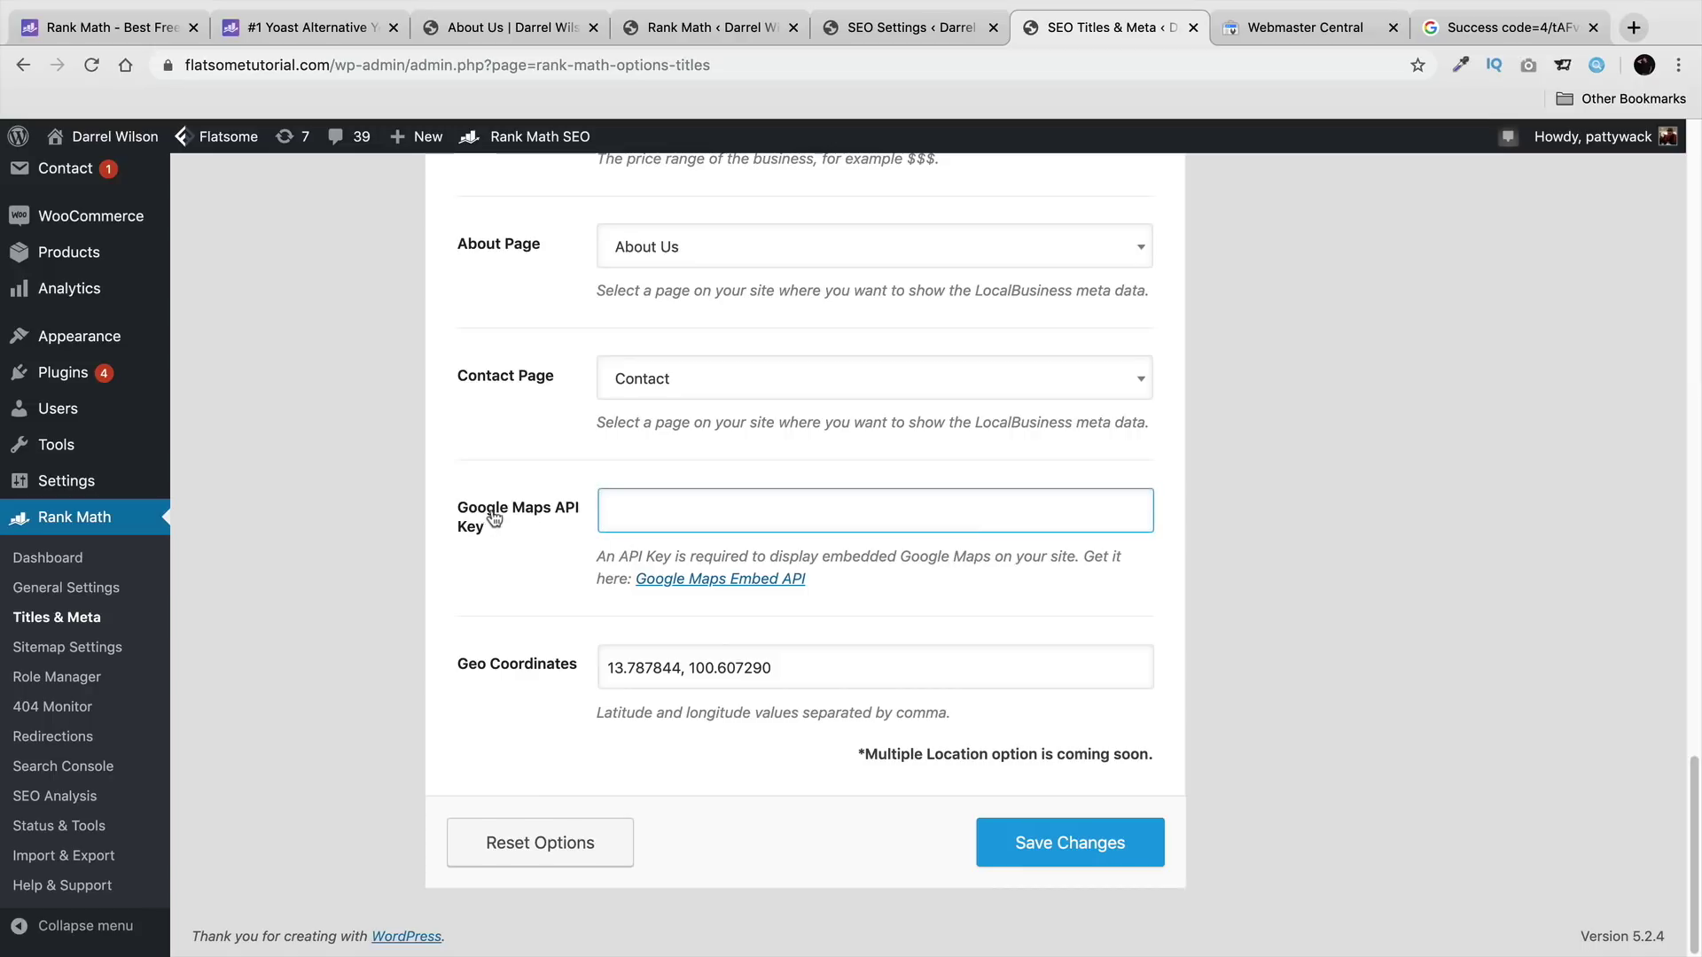
{"action": "left_click", "coordinate": [701, 561]}
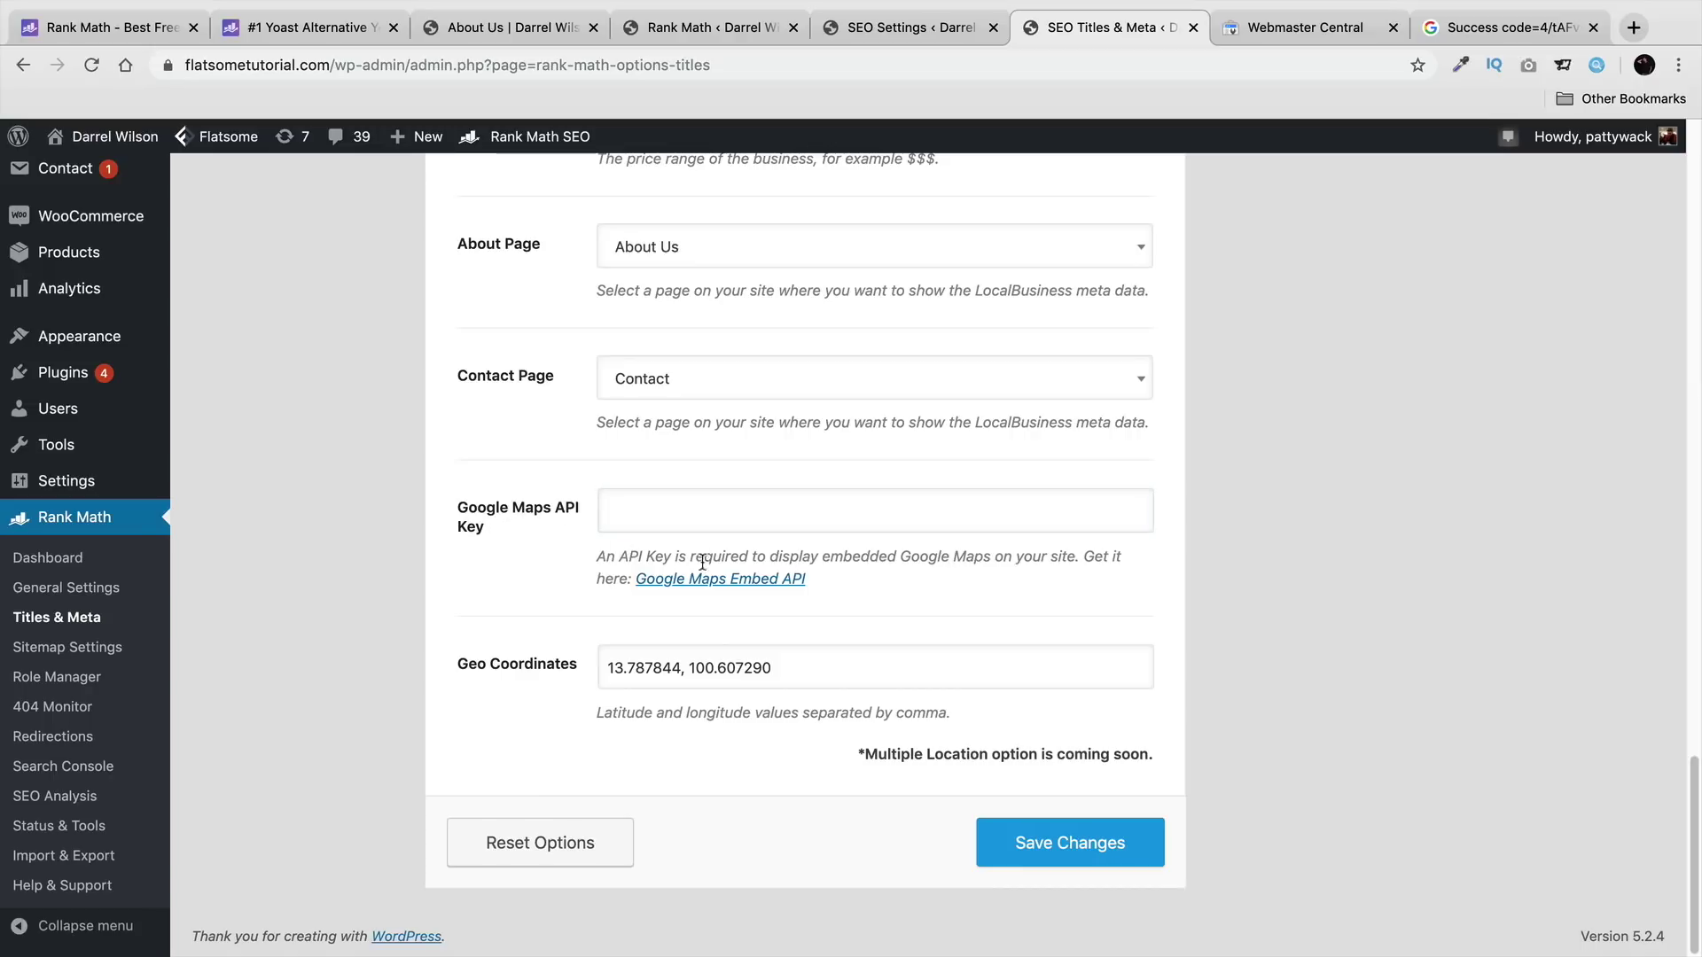
{"action": "left_click", "coordinate": [625, 664]}
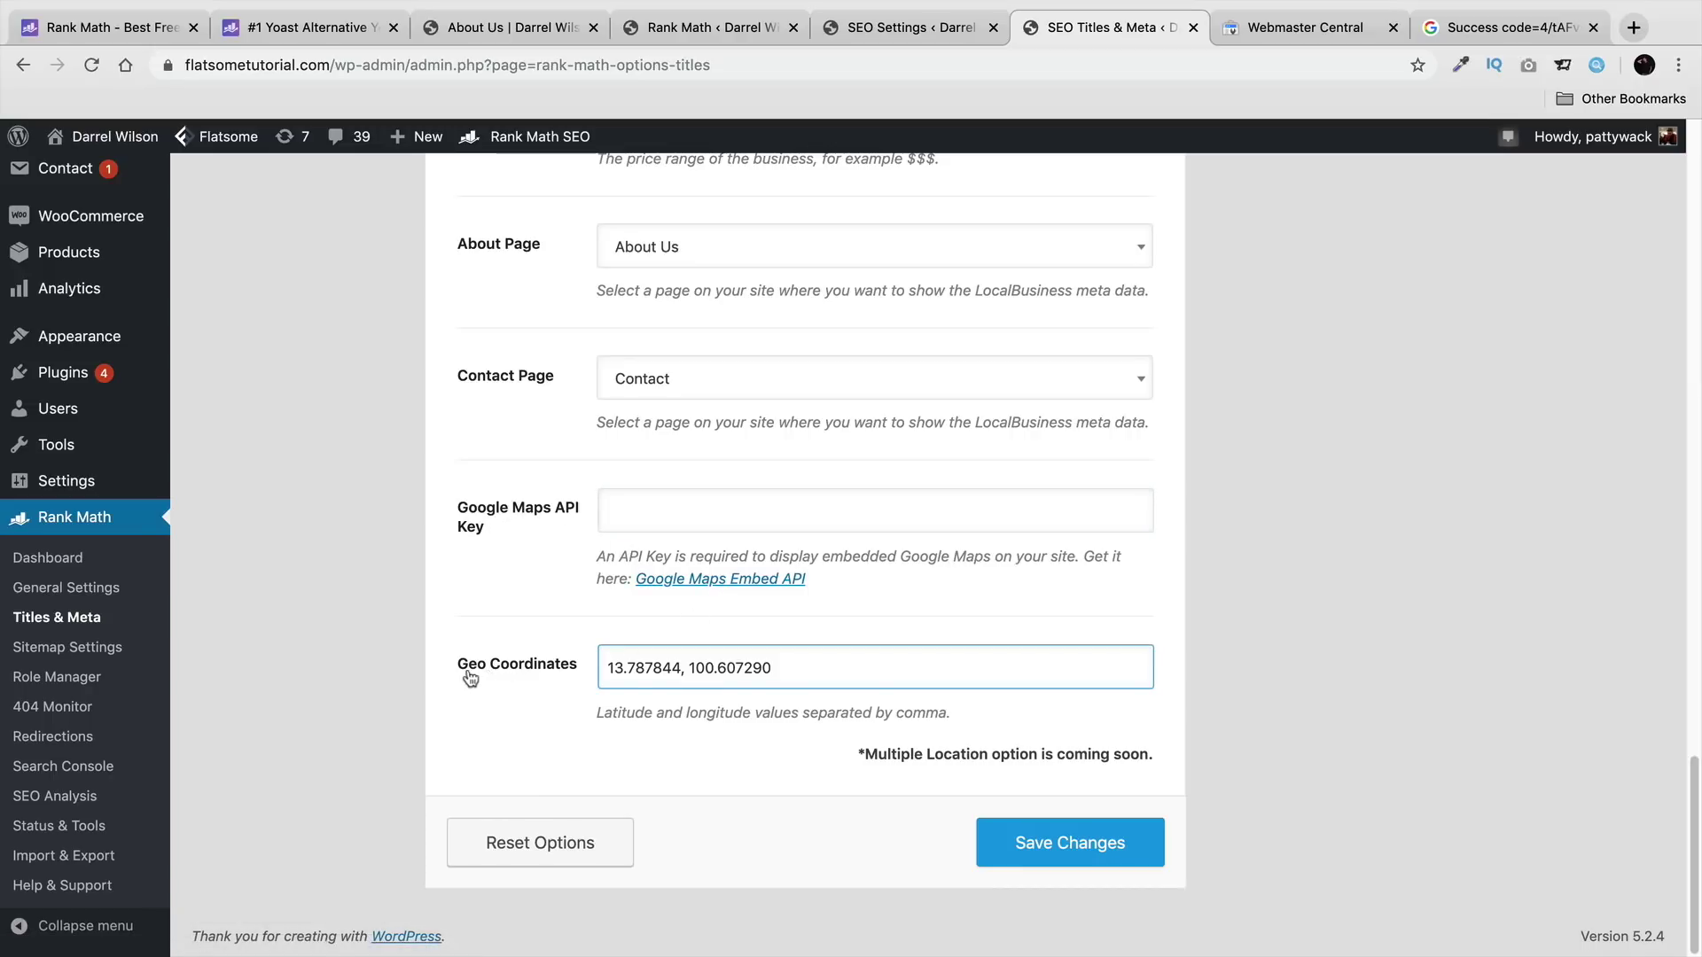
{"action": "left_click", "coordinate": [714, 621]}
{"action": "left_click", "coordinate": [723, 648]}
{"action": "left_click", "coordinate": [853, 617]}
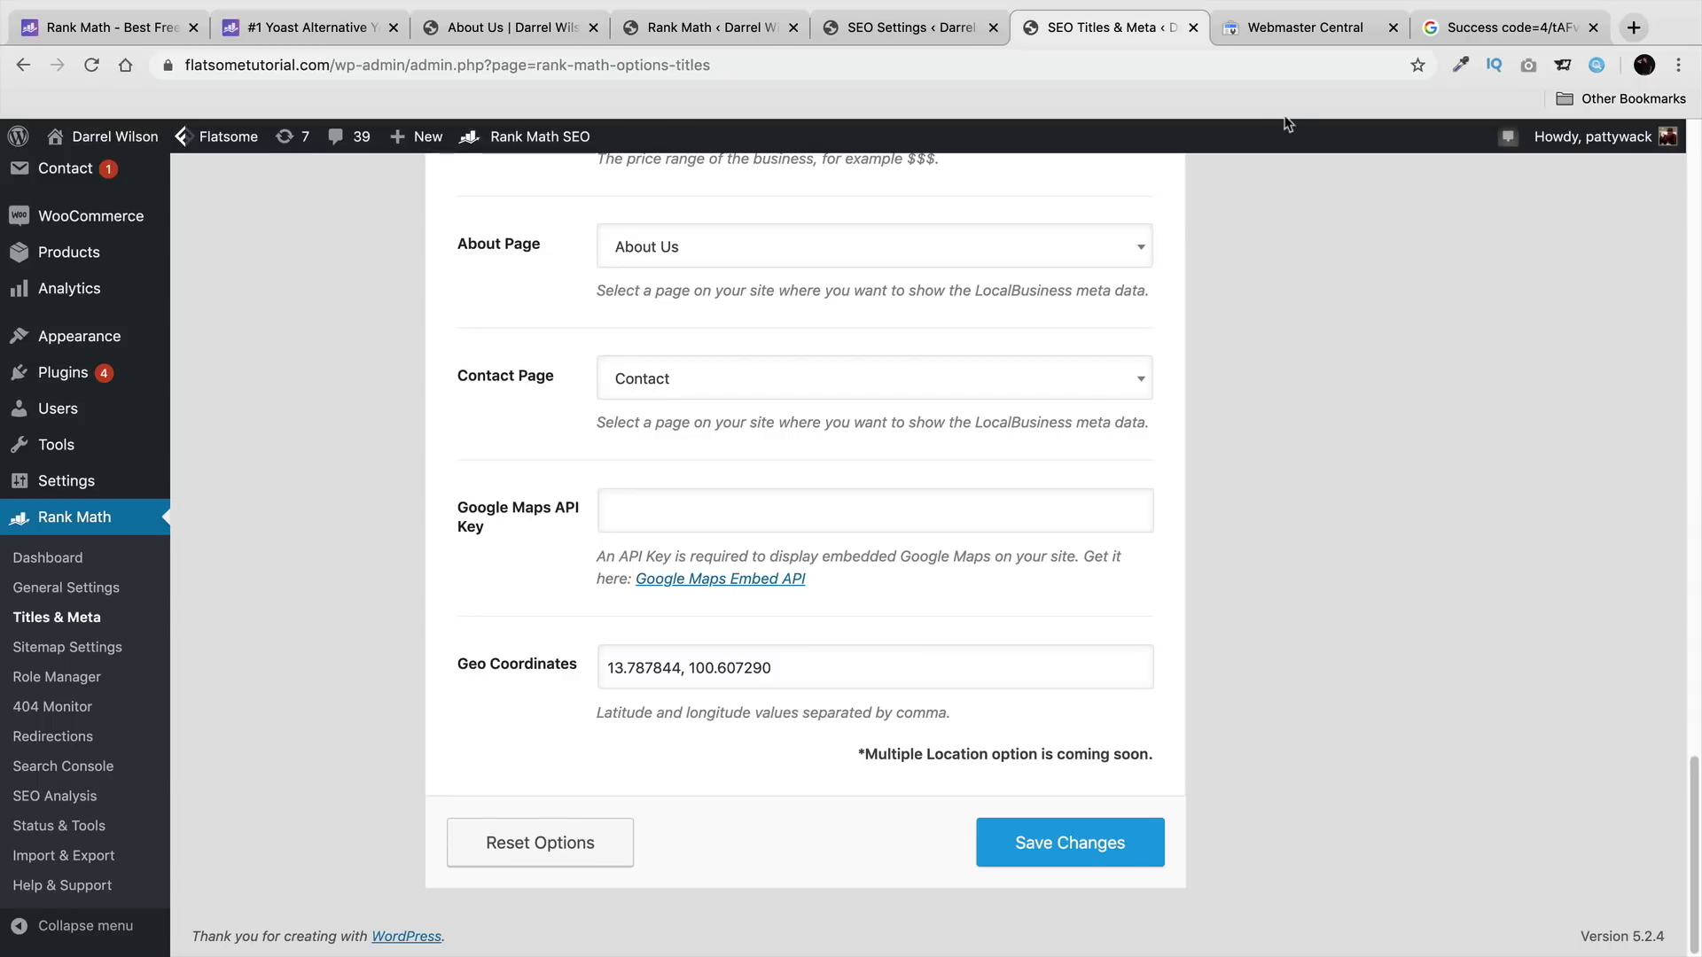
Step: Search the web for google maps in the Webmaster Central page's place and open Google Maps
{"action": "left_click", "coordinate": [1299, 35]}
{"action": "left_click", "coordinate": [837, 71]}
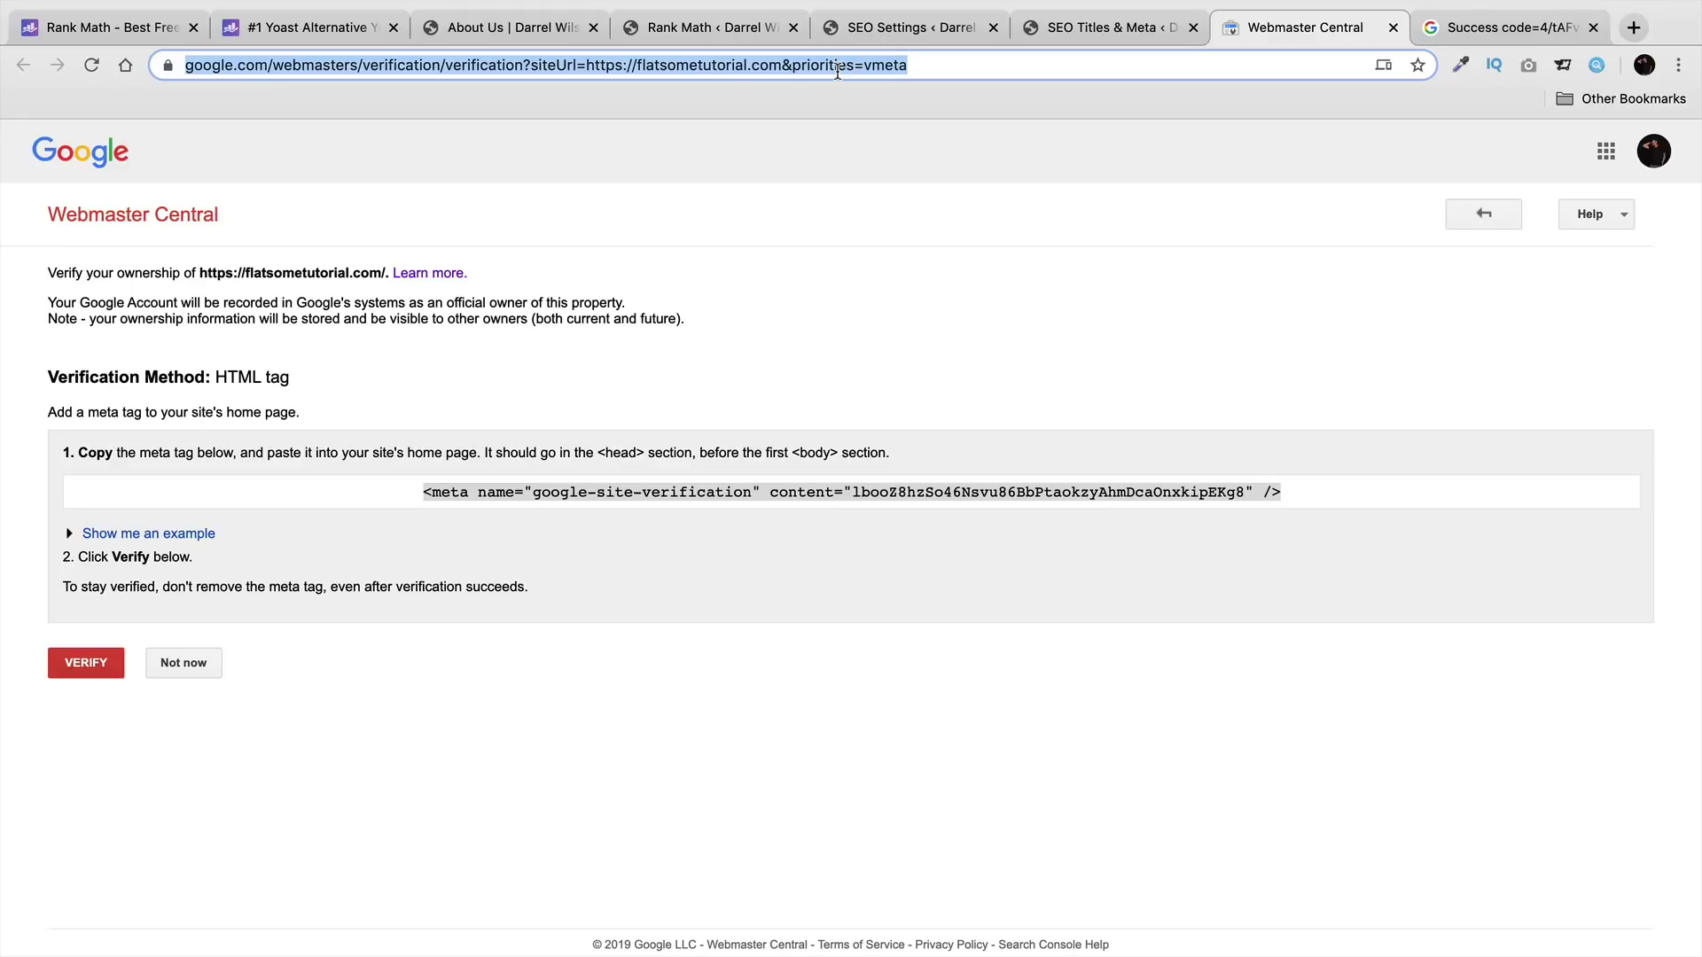
{"action": "type", "text": "google maps"}
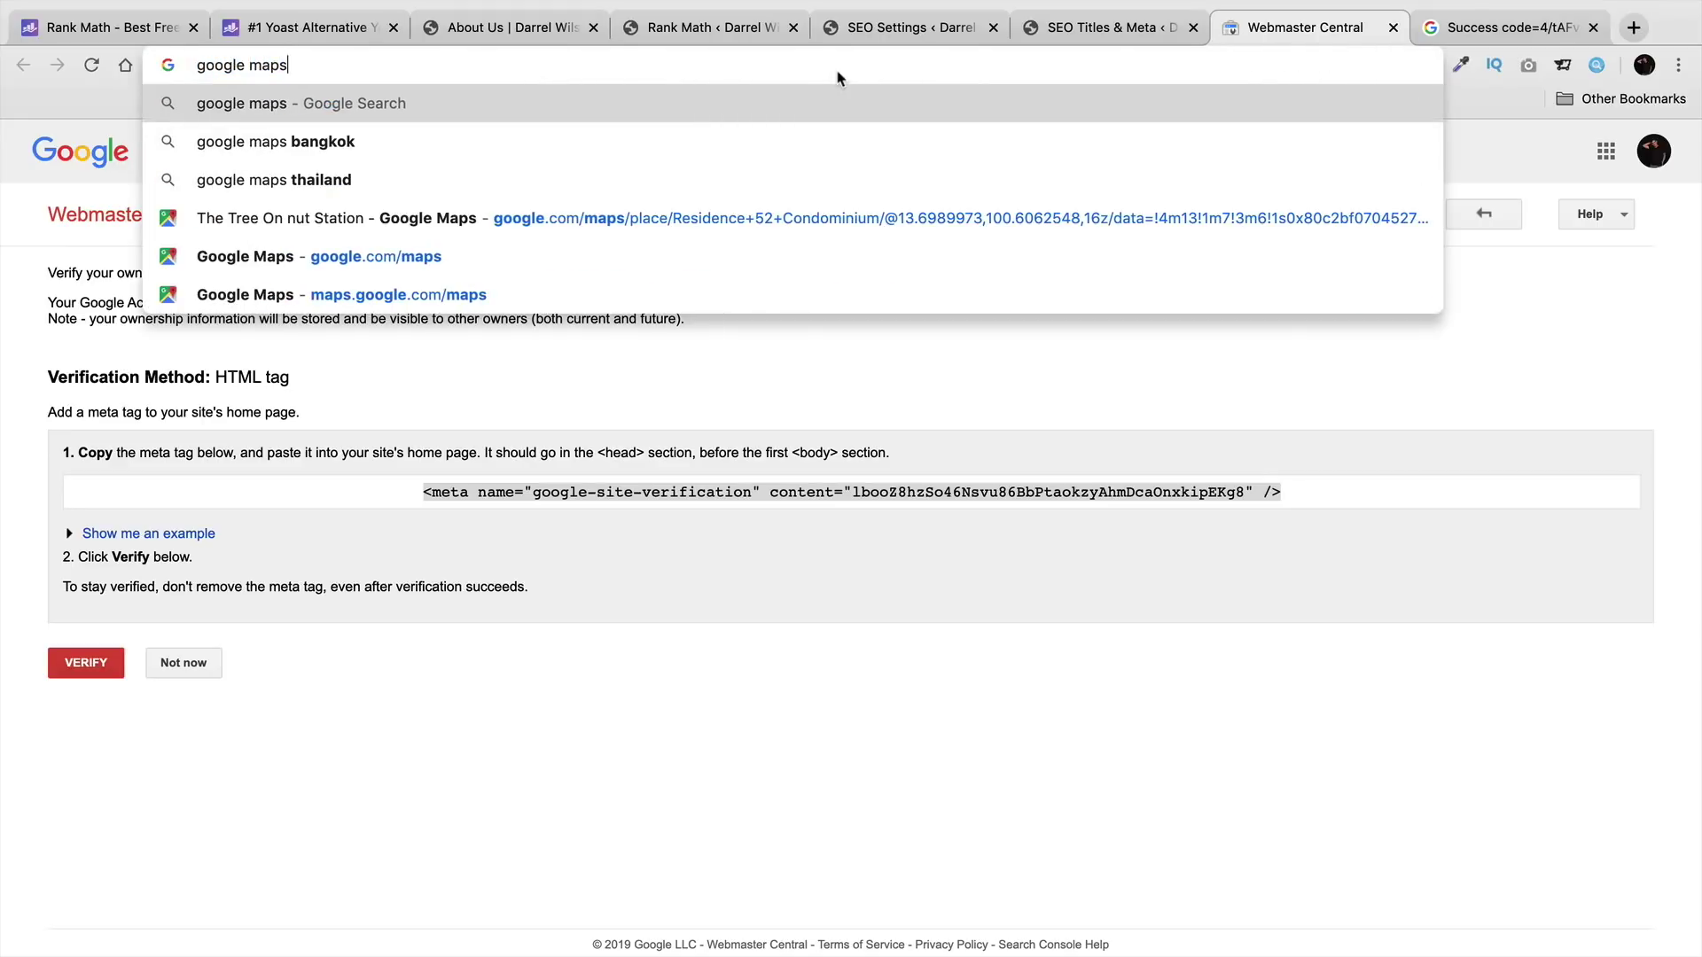
{"action": "key", "text": "Return"}
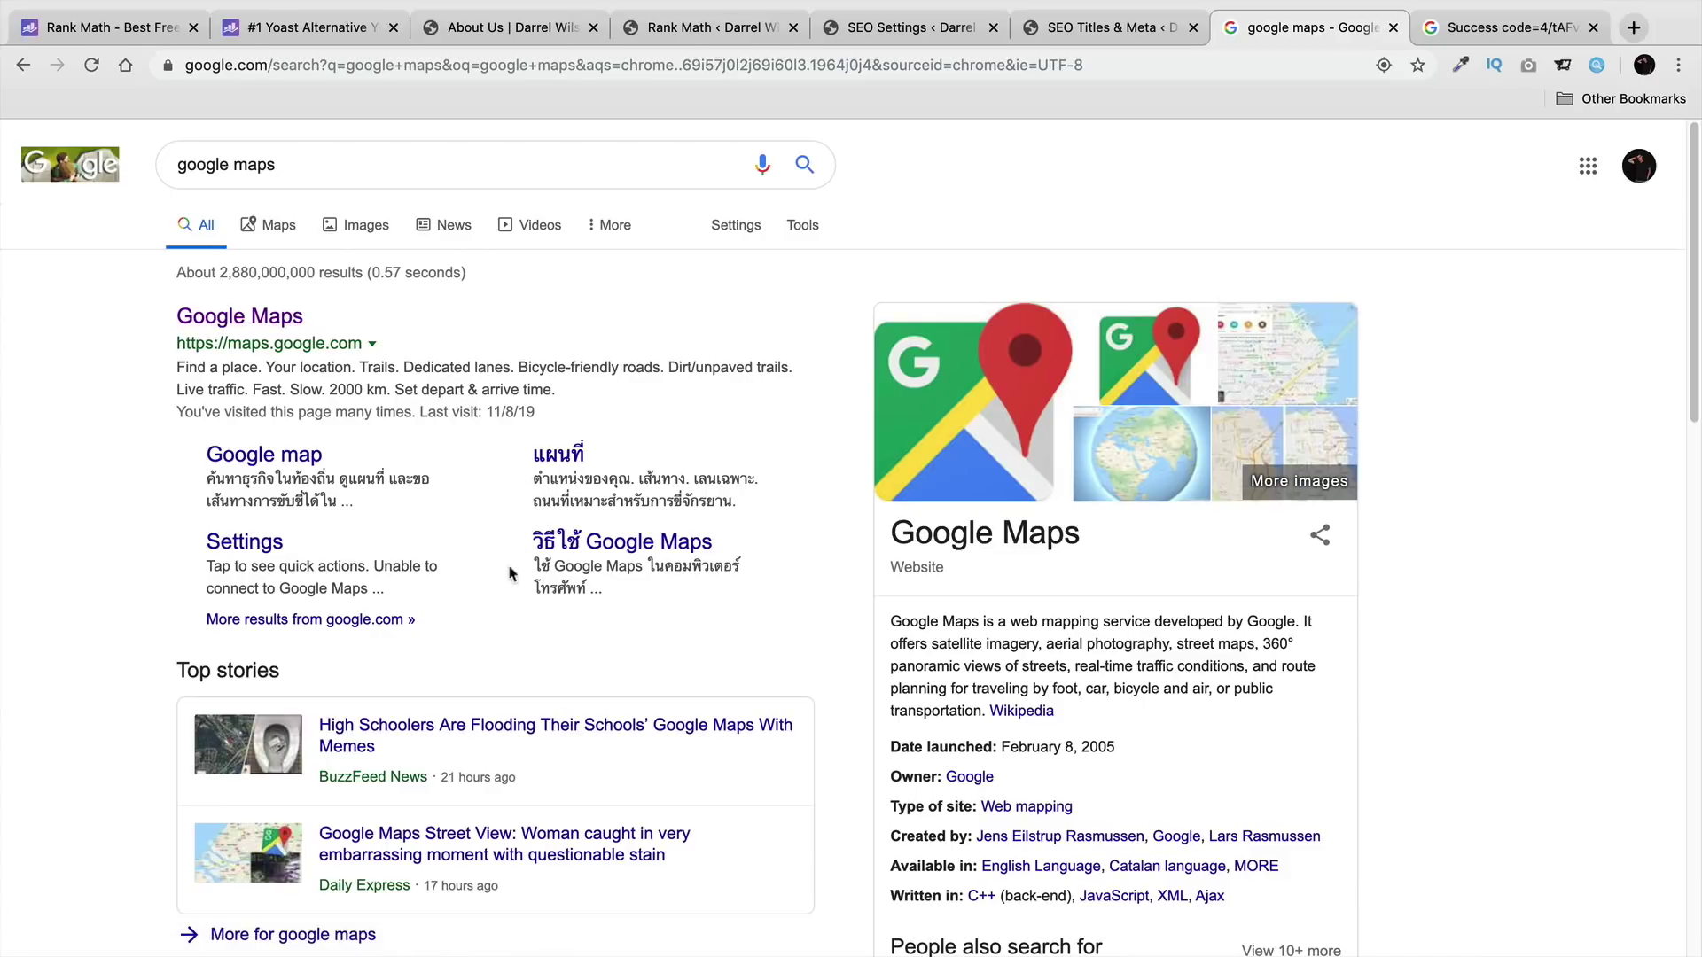
{"action": "left_click", "coordinate": [241, 326]}
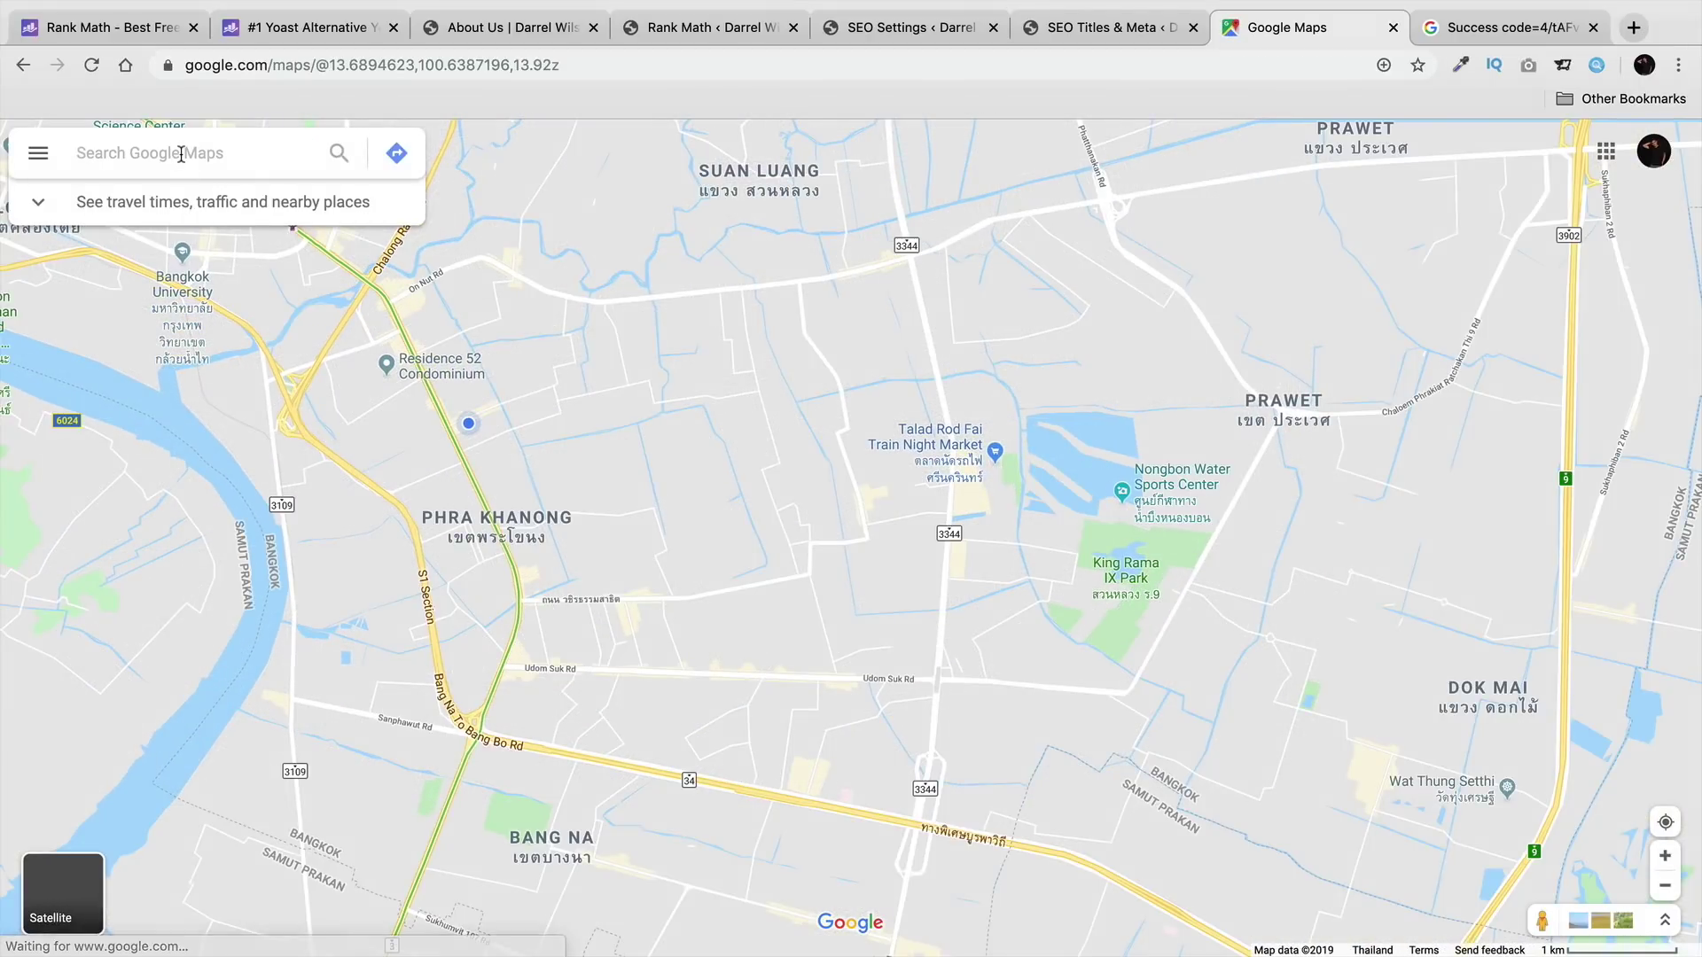
Step: Look up Hollywood, Los Angeles on the map and refine the search to the Avalon Hollywood & Bardot venue
{"action": "left_click", "coordinate": [187, 154]}
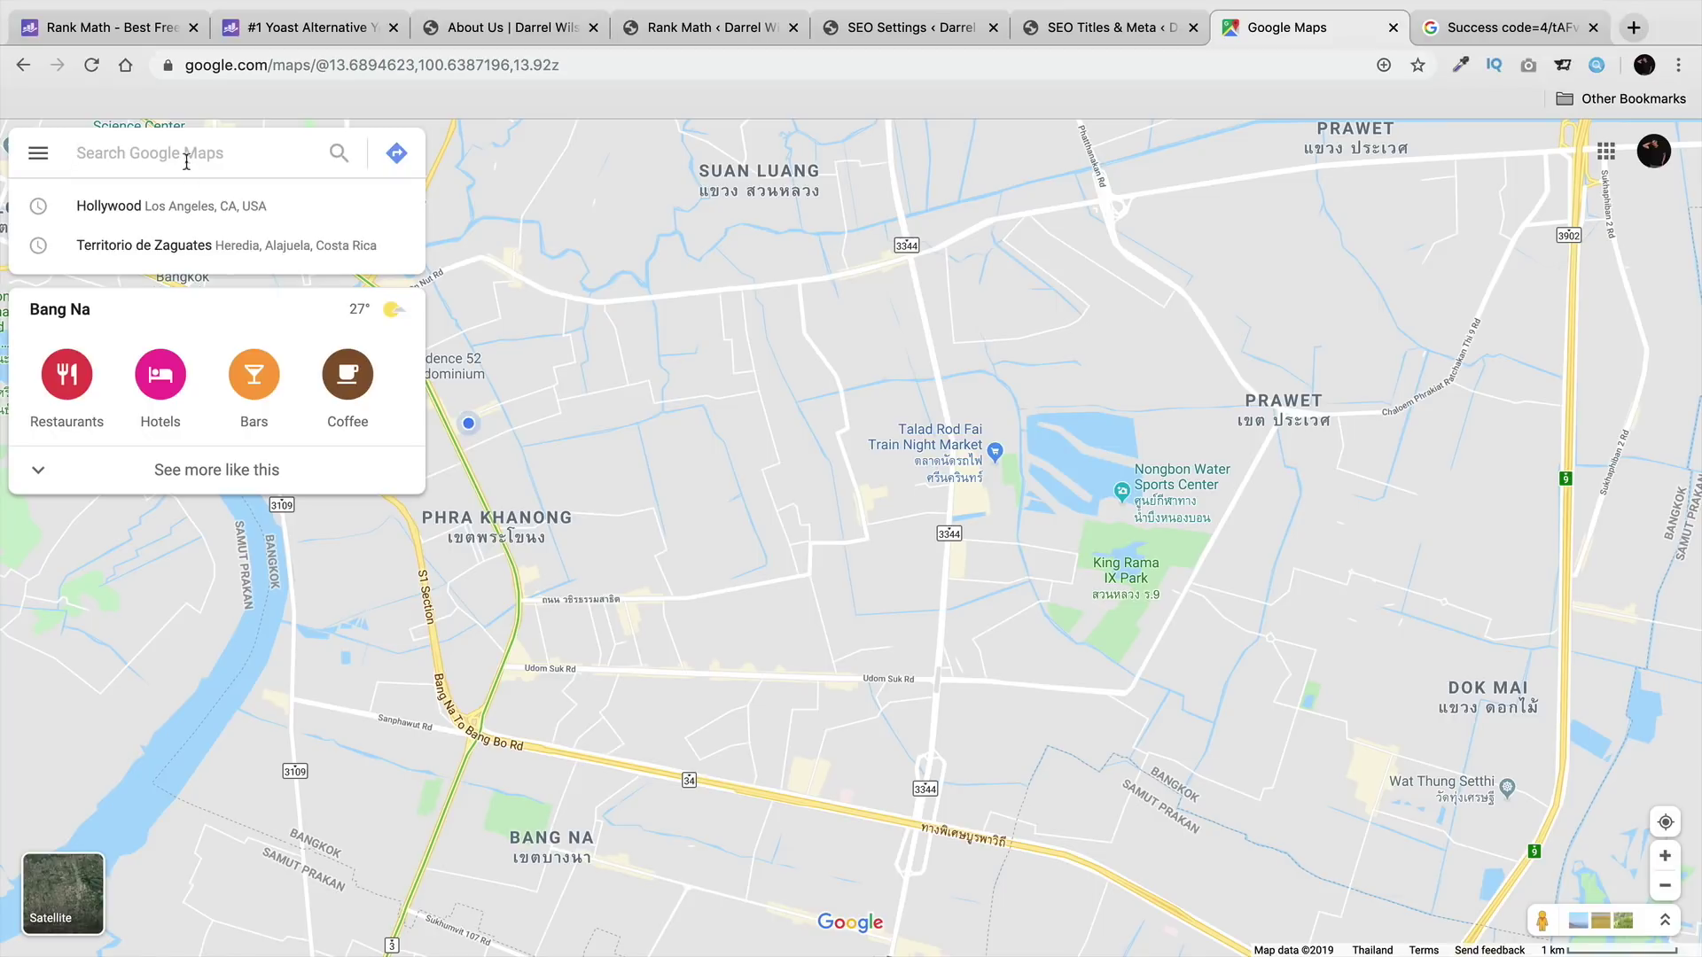
{"action": "left_click", "coordinate": [188, 207]}
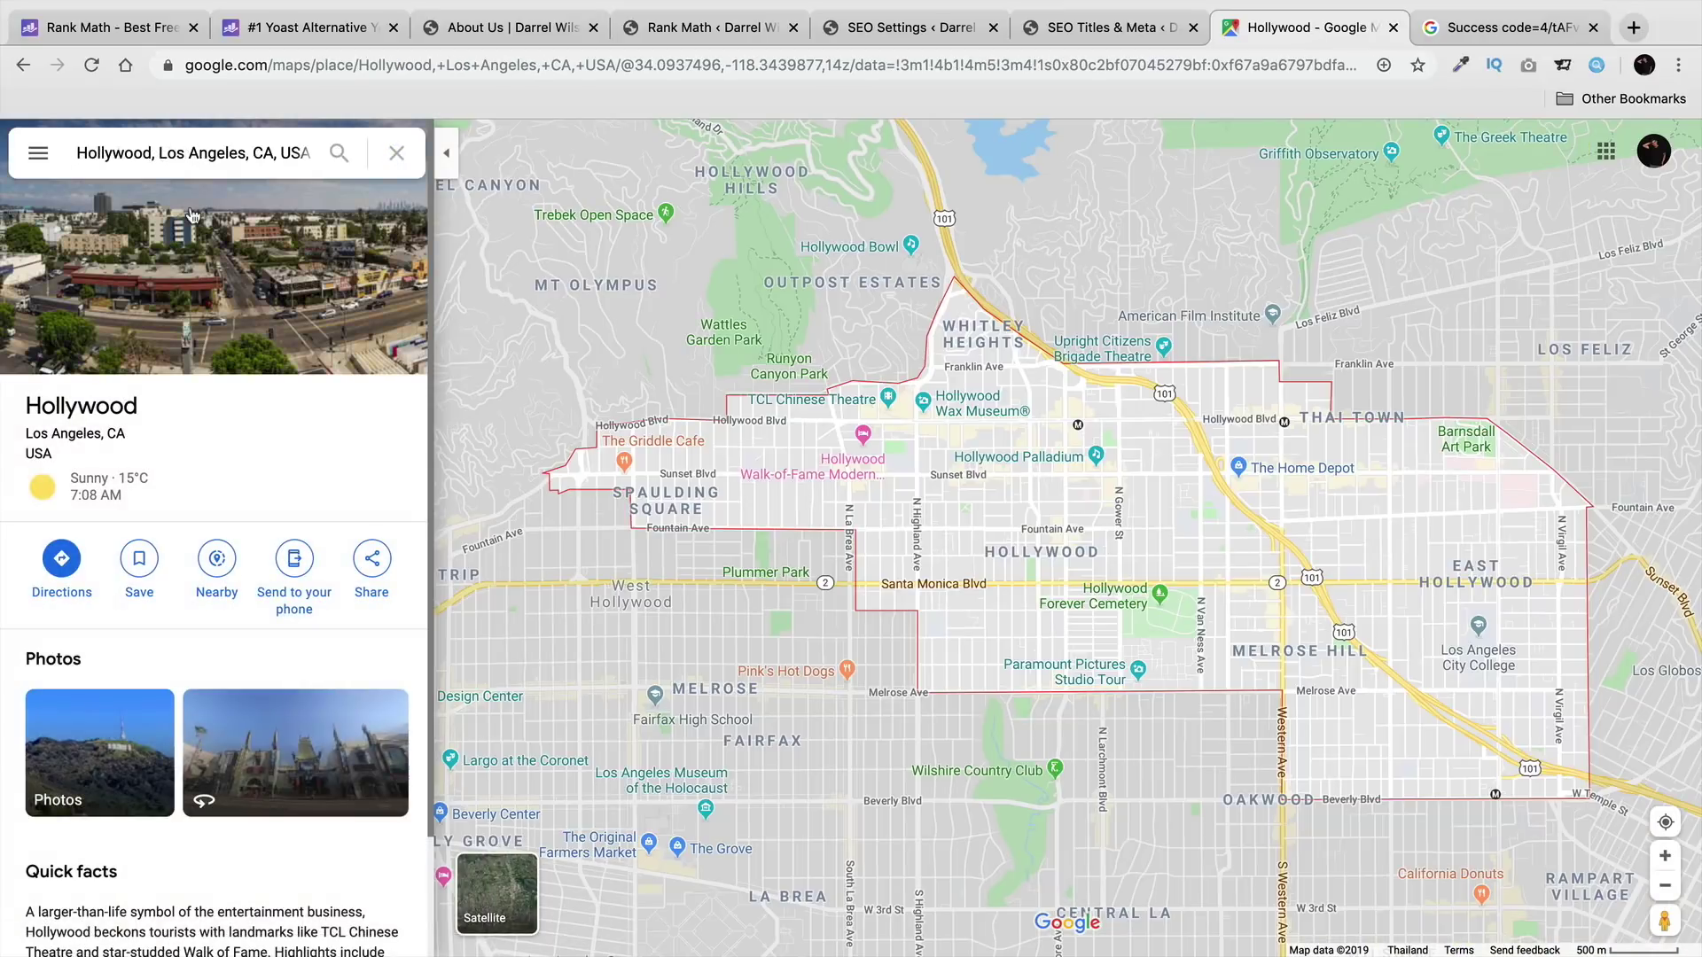
{"action": "scroll", "coordinate": [841, 554], "scroll_direction": "up", "scroll_amount": 5}
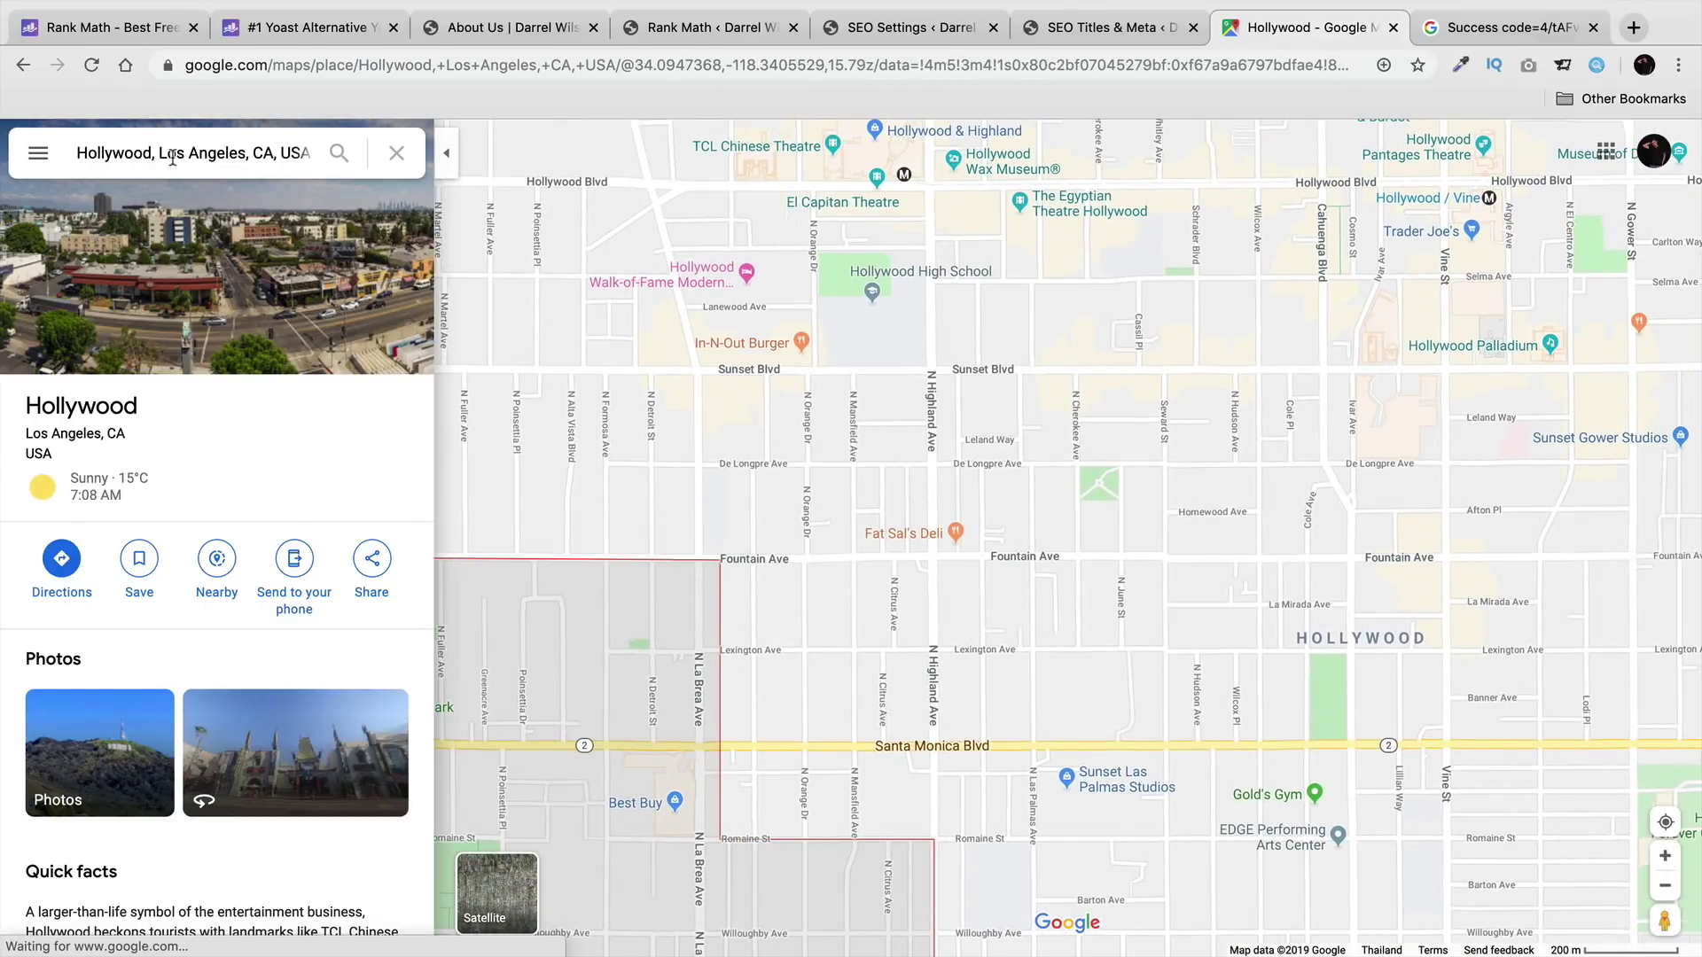
{"action": "left_click_drag", "start_coordinate": [160, 152], "coordinate": [510, 161]}
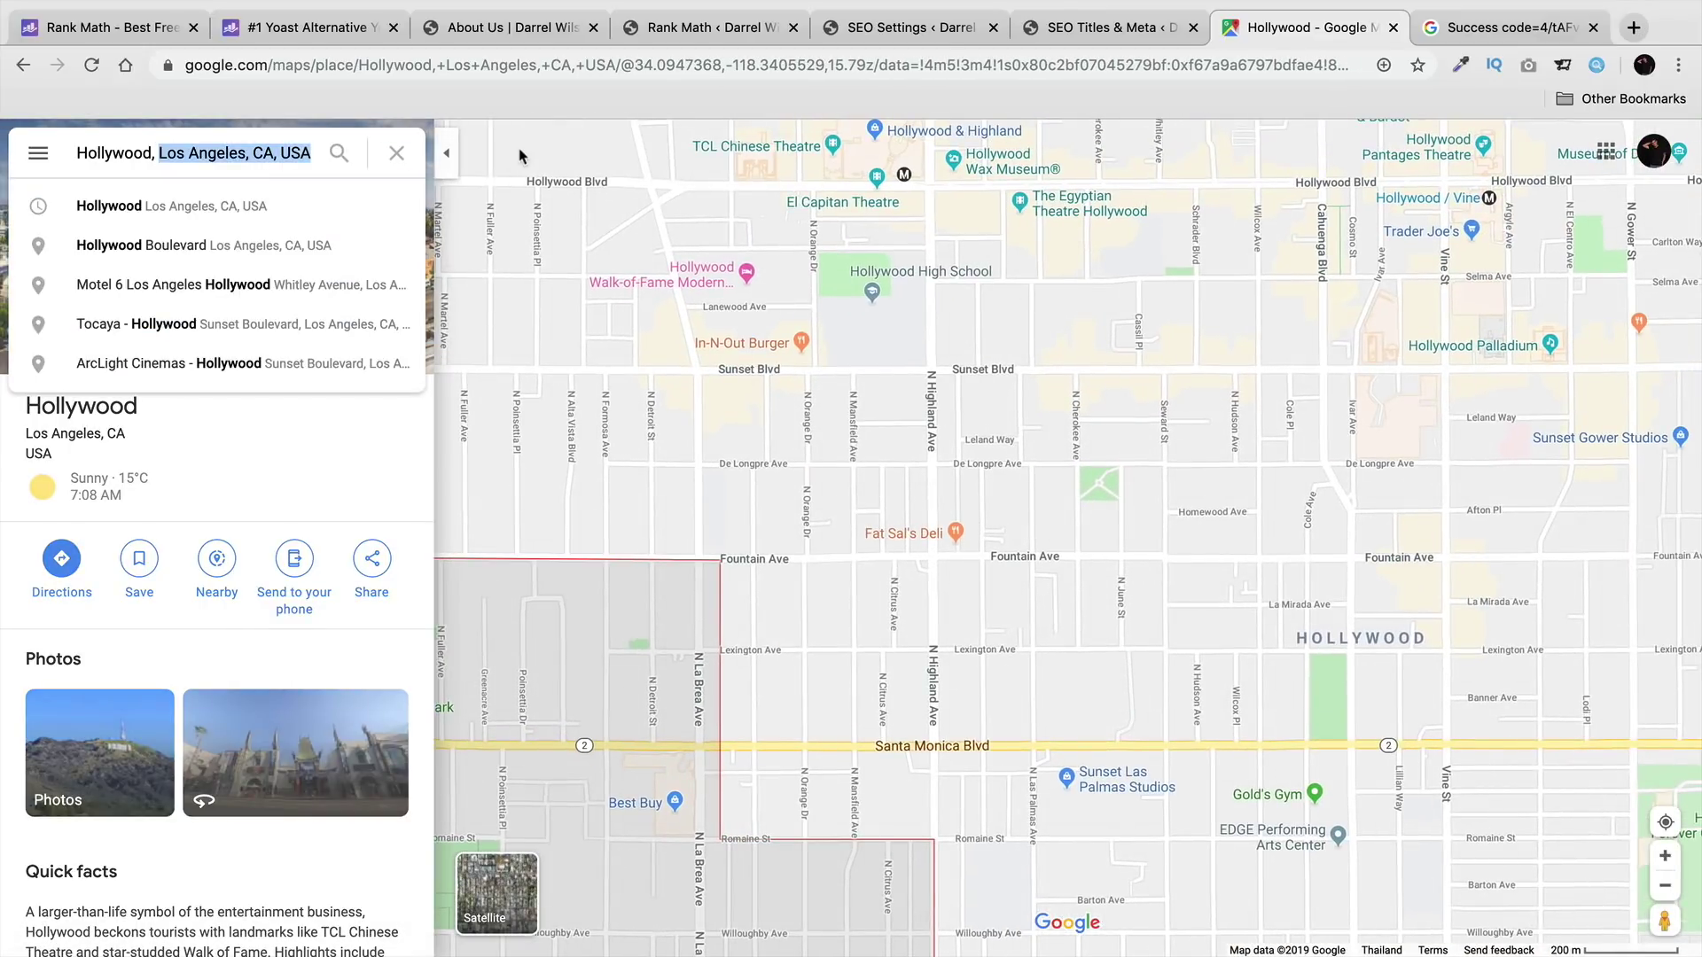
{"action": "type", "text": "avalon"}
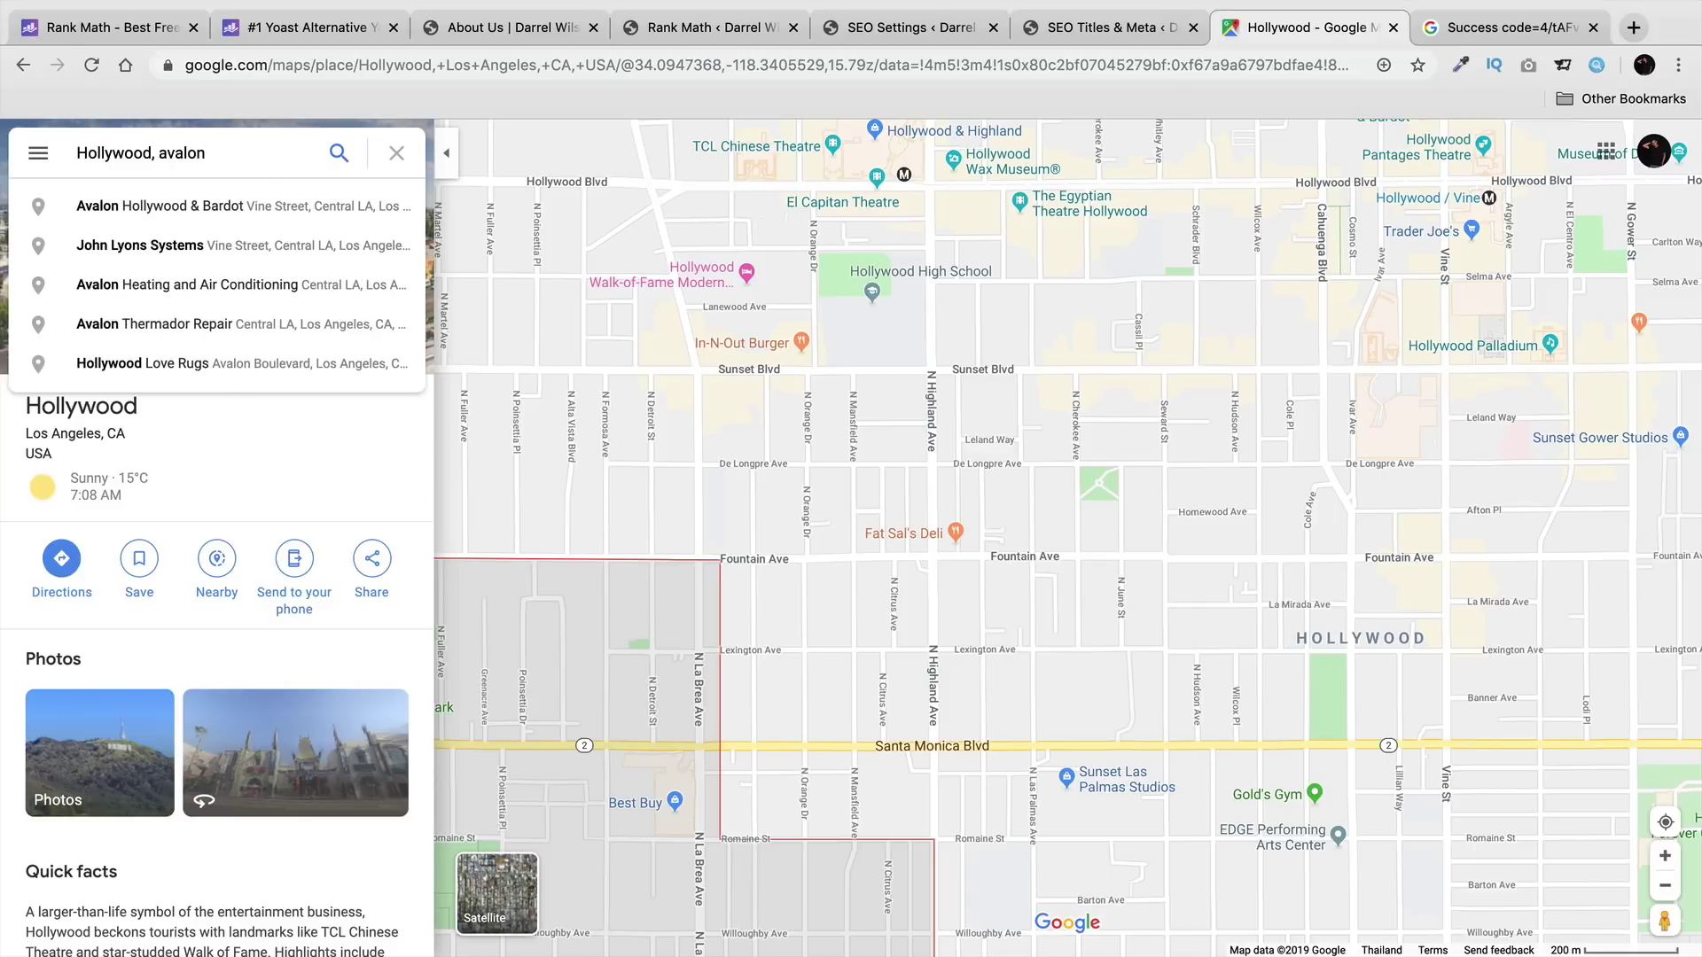
{"action": "left_click", "coordinate": [372, 206]}
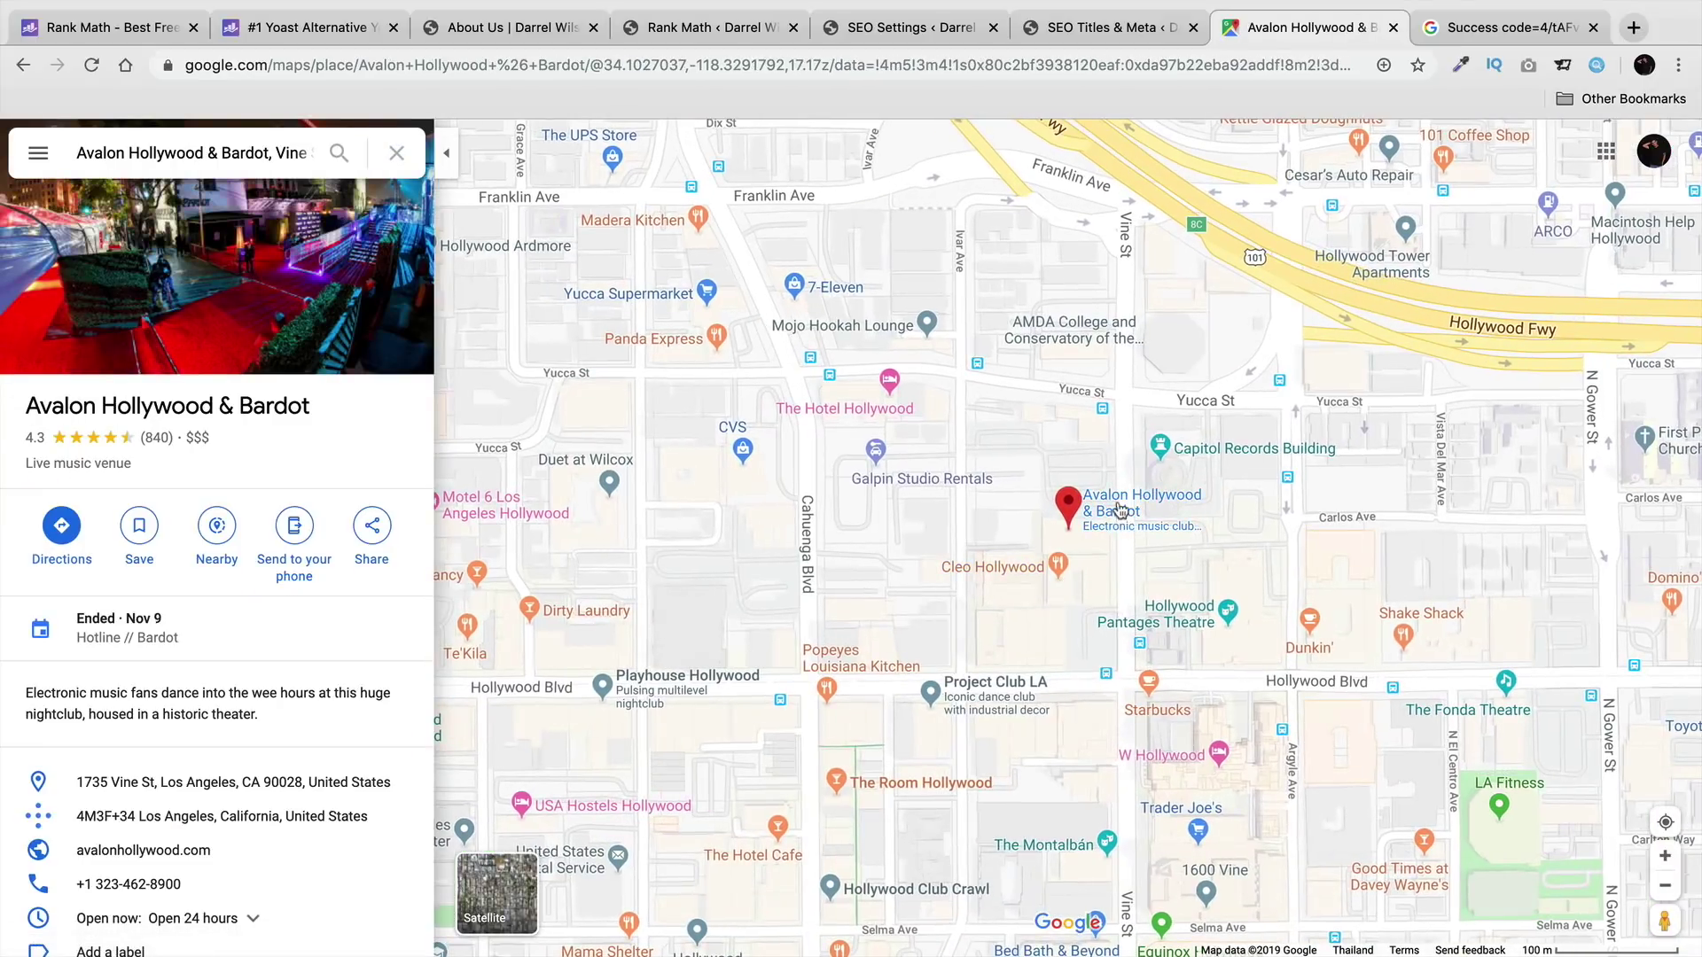
Step: Look up what is at the Avalon Hollywood & Bardot label on the map and open the details of its coordinates
{"action": "mouse_move", "coordinate": [1115, 510]}
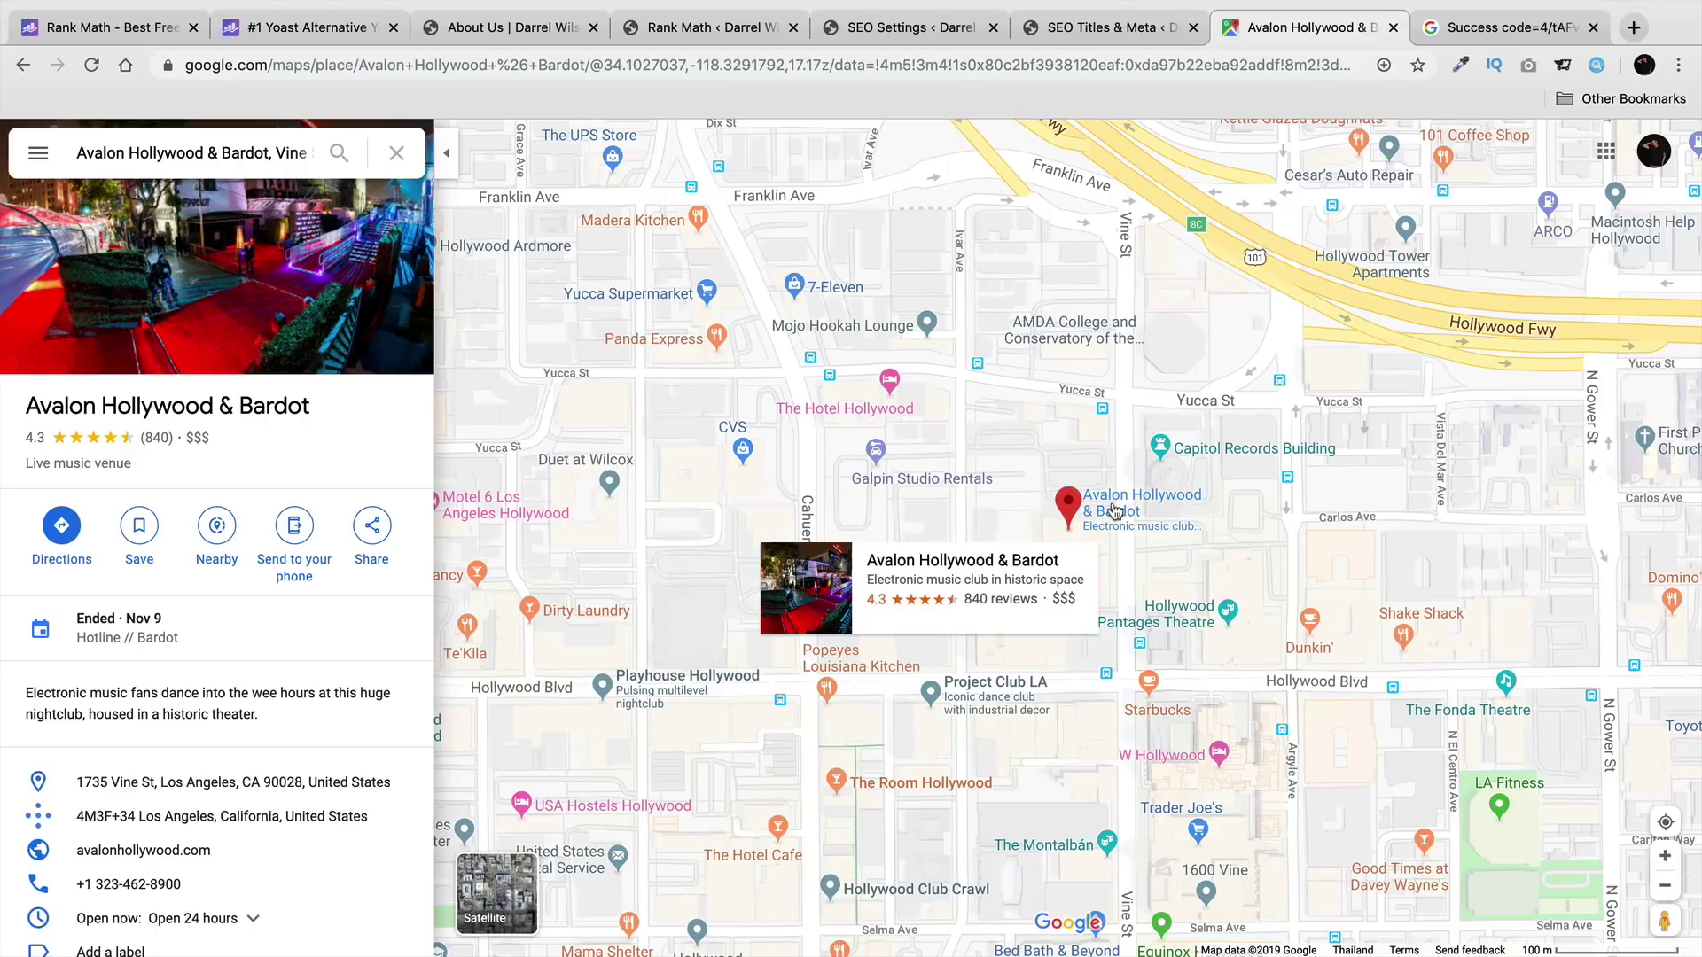
{"action": "right_click", "coordinate": [1114, 504]}
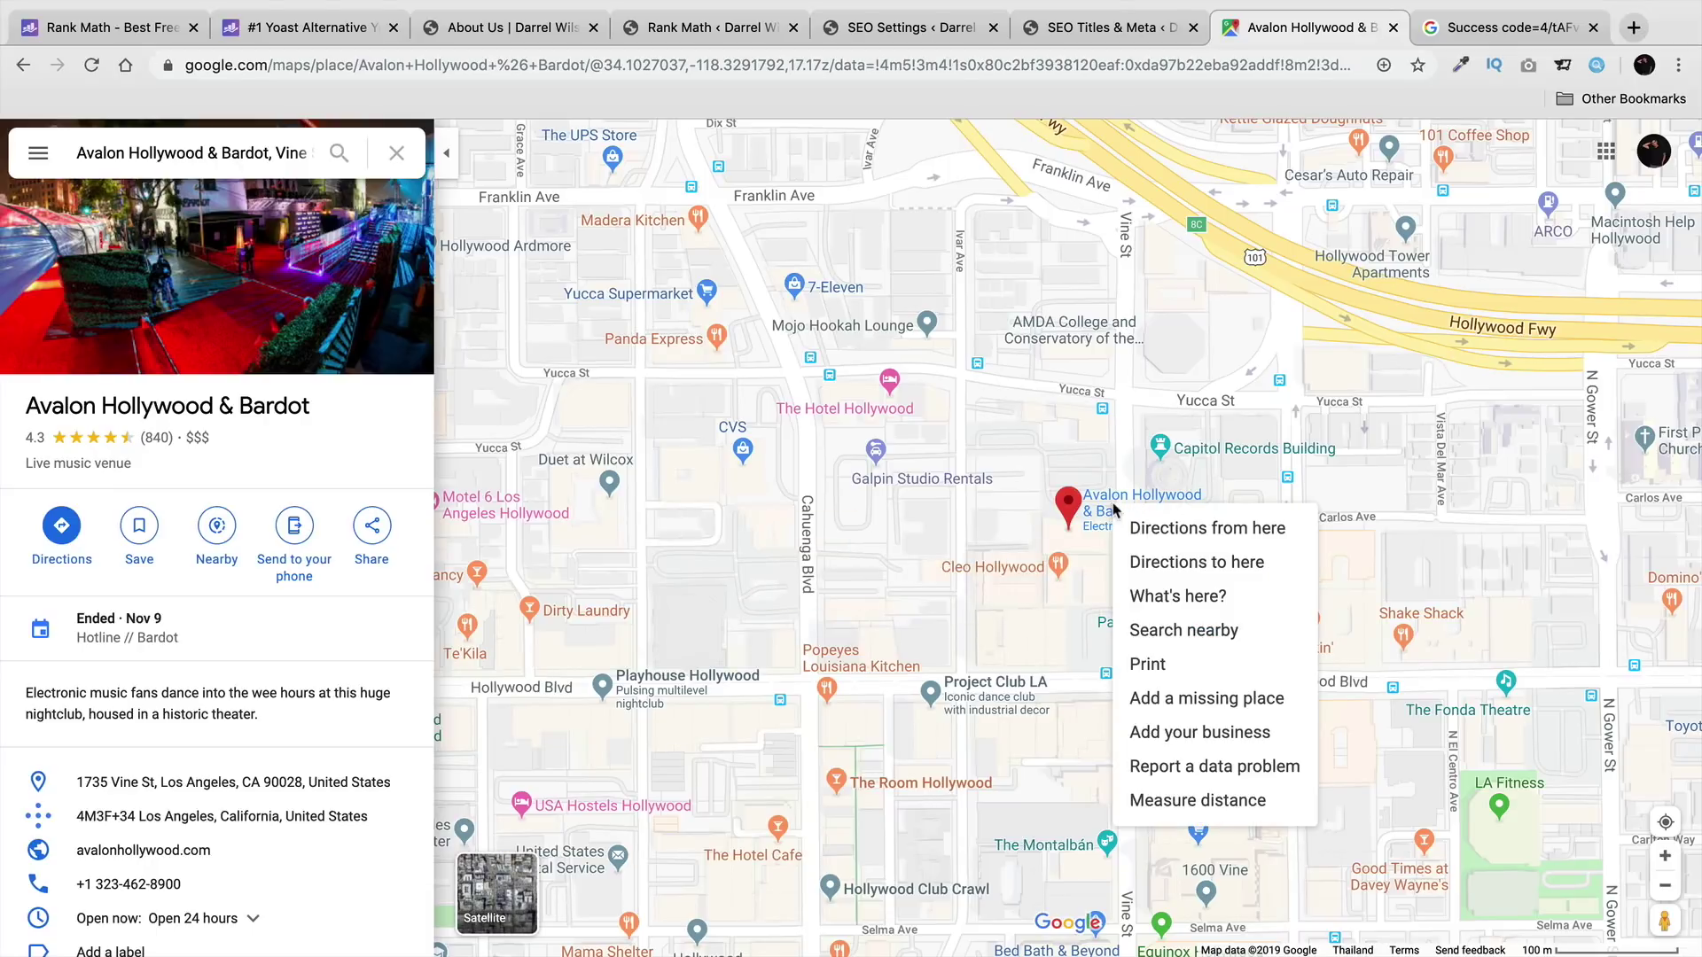
{"action": "left_click", "coordinate": [1164, 597]}
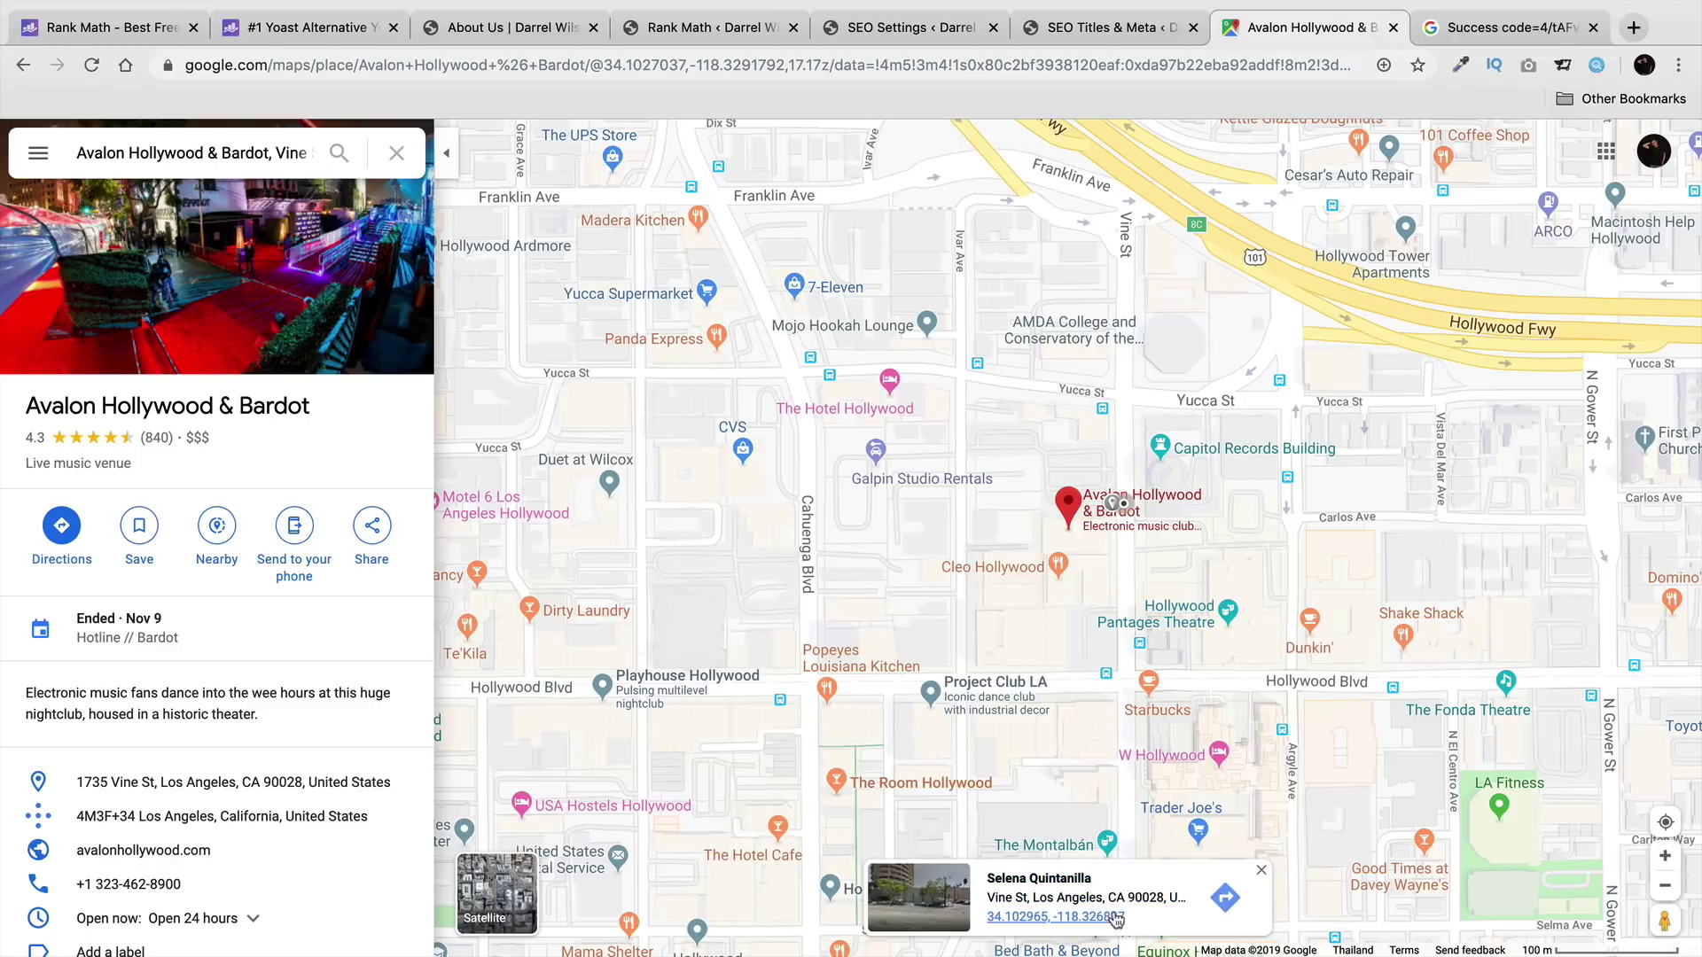
{"action": "left_click", "coordinate": [1115, 919]}
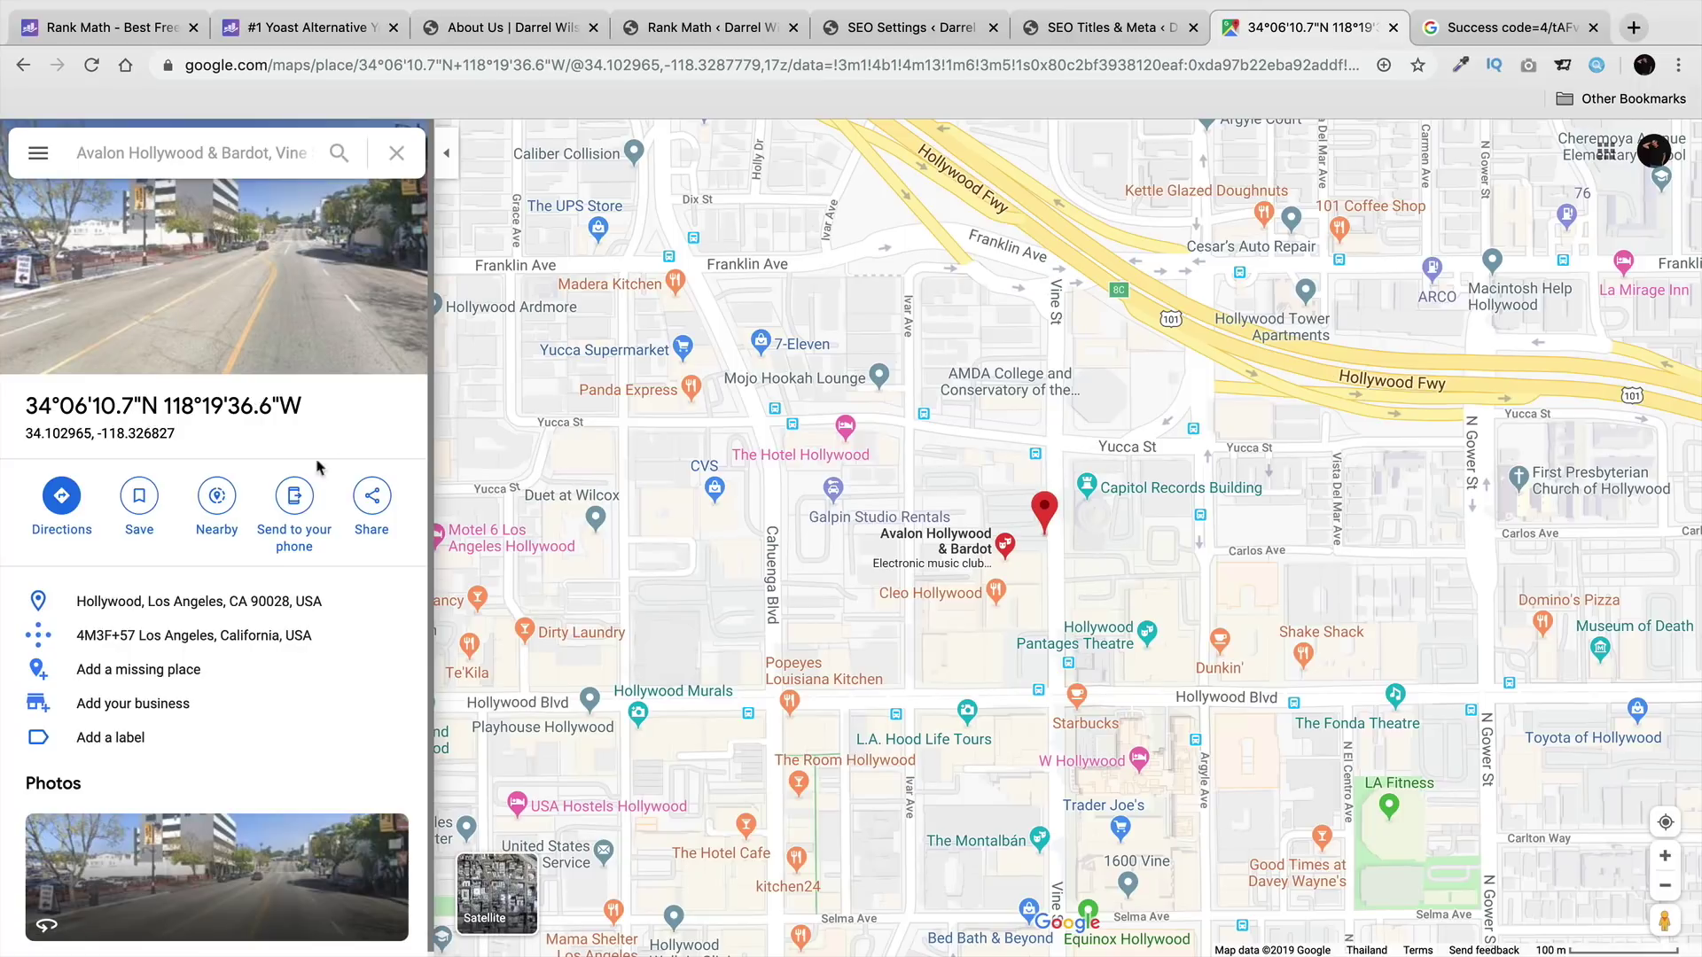
Step: Copy the coordinates 34°06'10.7"N 118°19'36.6"W from the place details and demonstrate the What's here? lookup on the map again
{"action": "left_click_drag", "start_coordinate": [310, 406], "coordinate": [3, 410]}
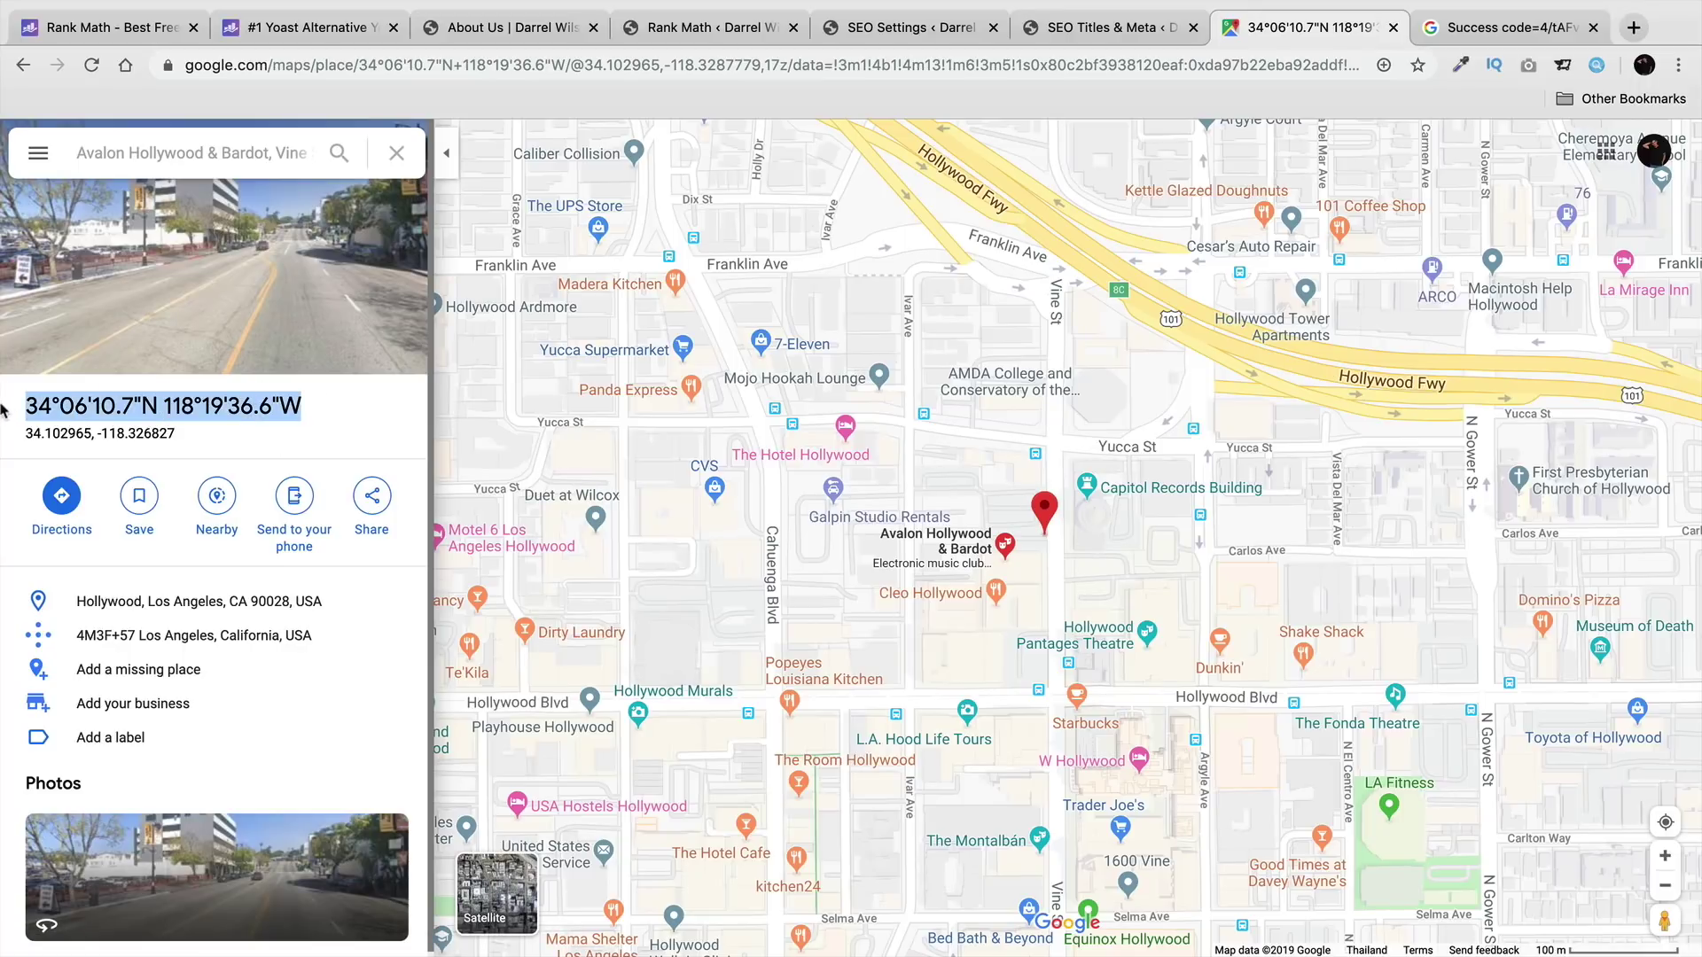
{"action": "right_click", "coordinate": [163, 413]}
{"action": "left_click", "coordinate": [186, 471]}
{"action": "right_click", "coordinate": [834, 435]}
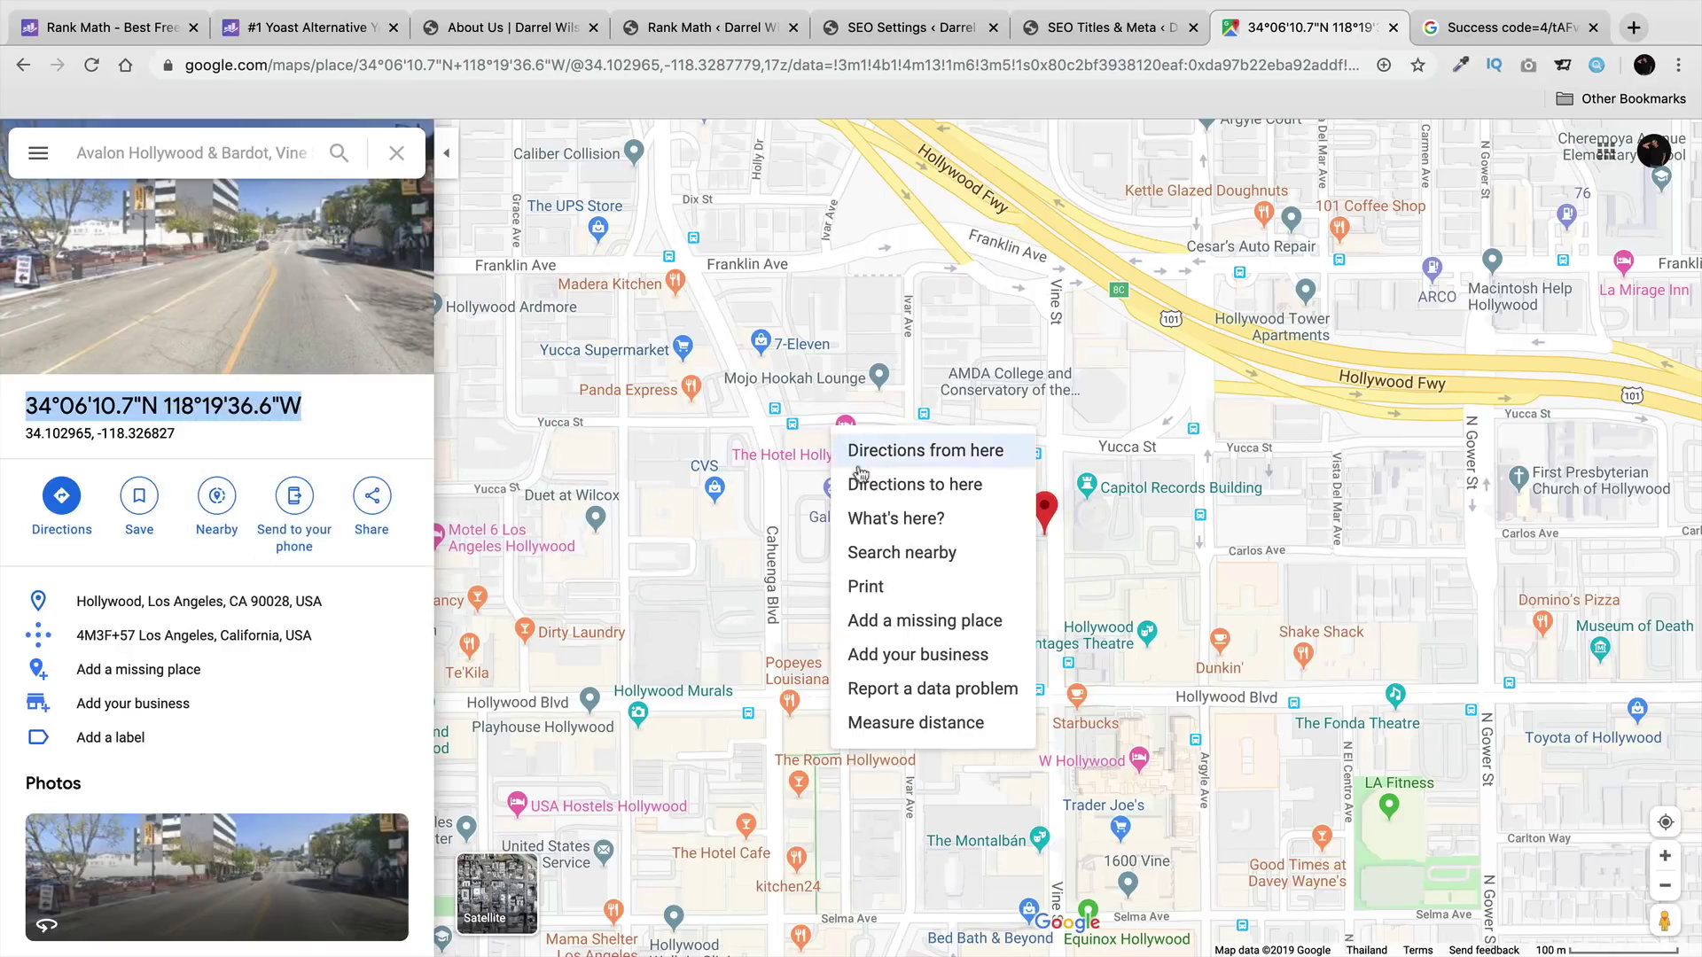
{"action": "left_click", "coordinate": [883, 519]}
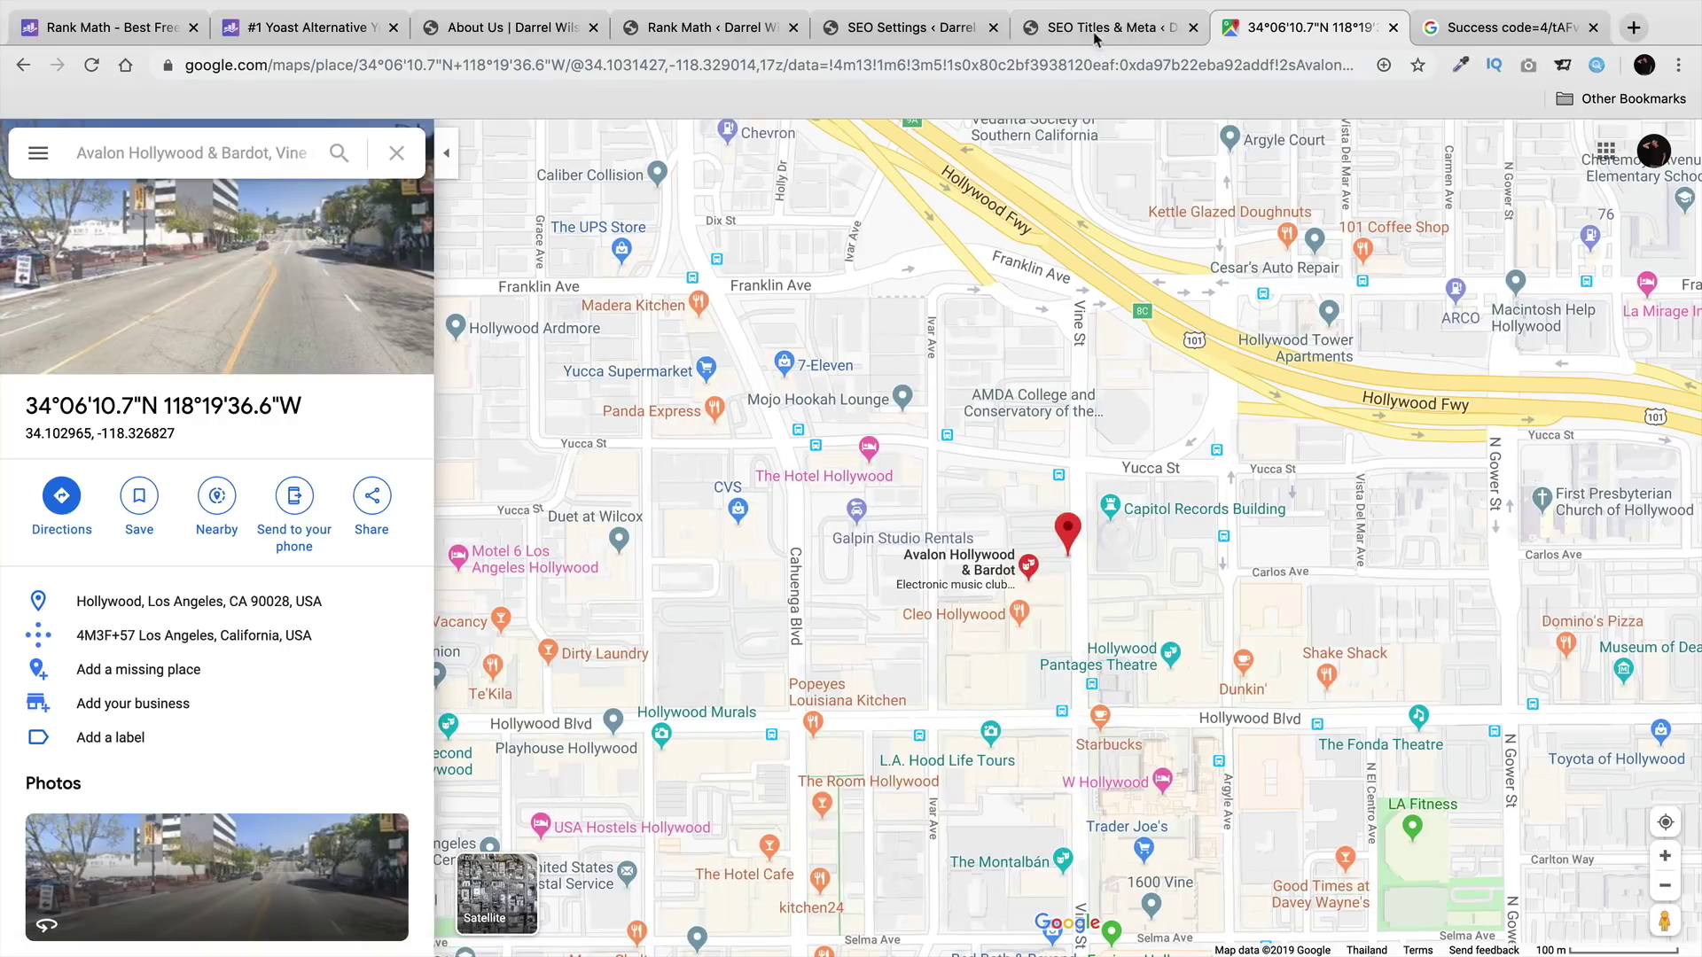
Step: Return to SEO Titles & Meta and replace the Geo Coordinates value with the copied 34°06'10.7"N 118°19'36.6"W
{"action": "left_click", "coordinate": [1062, 32]}
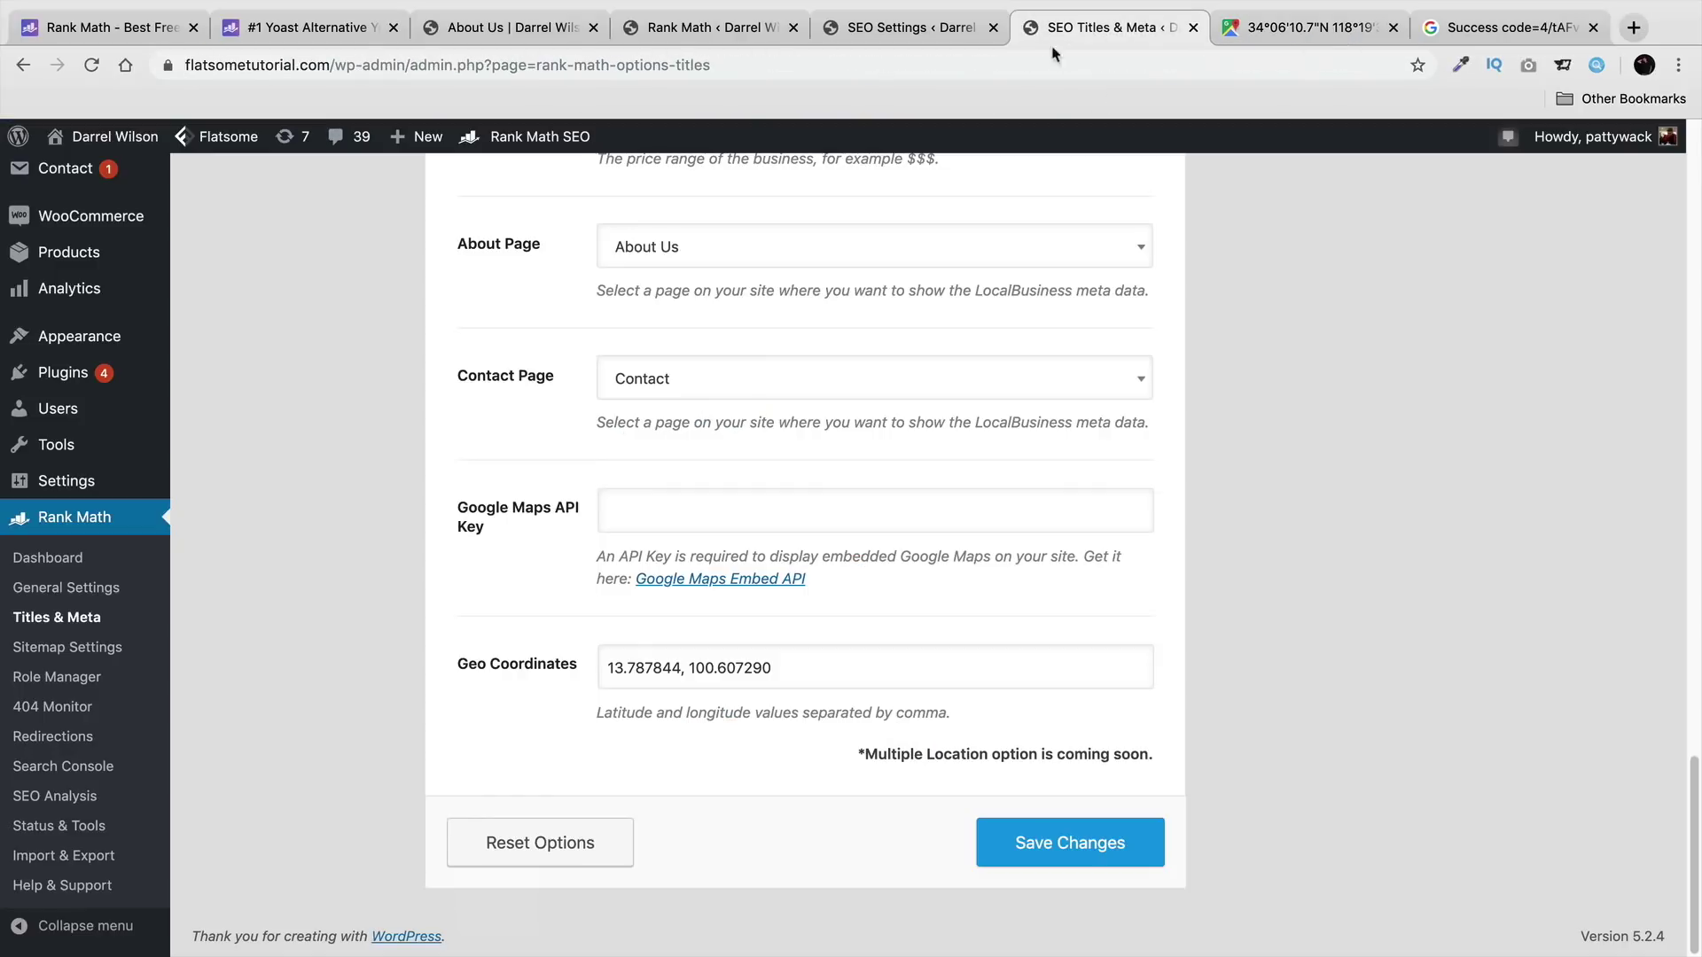
{"action": "left_click", "coordinate": [628, 673]}
{"action": "triple_click", "coordinate": [653, 673]}
{"action": "right_click", "coordinate": [654, 674]}
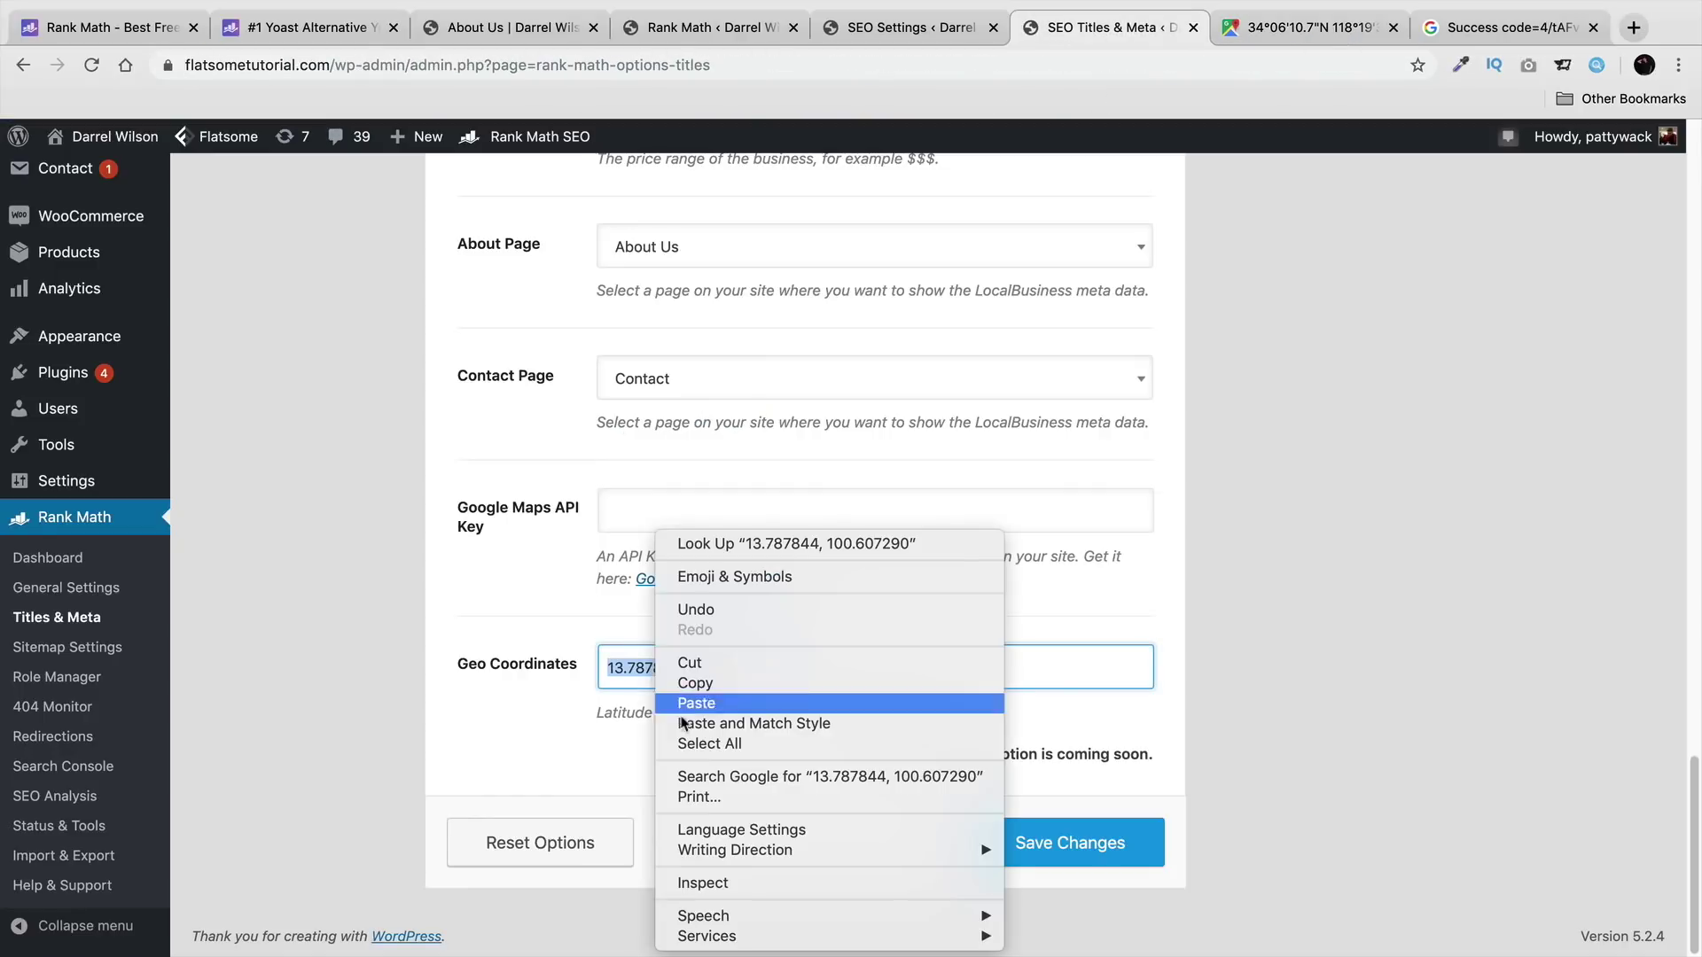
{"action": "left_click", "coordinate": [761, 704]}
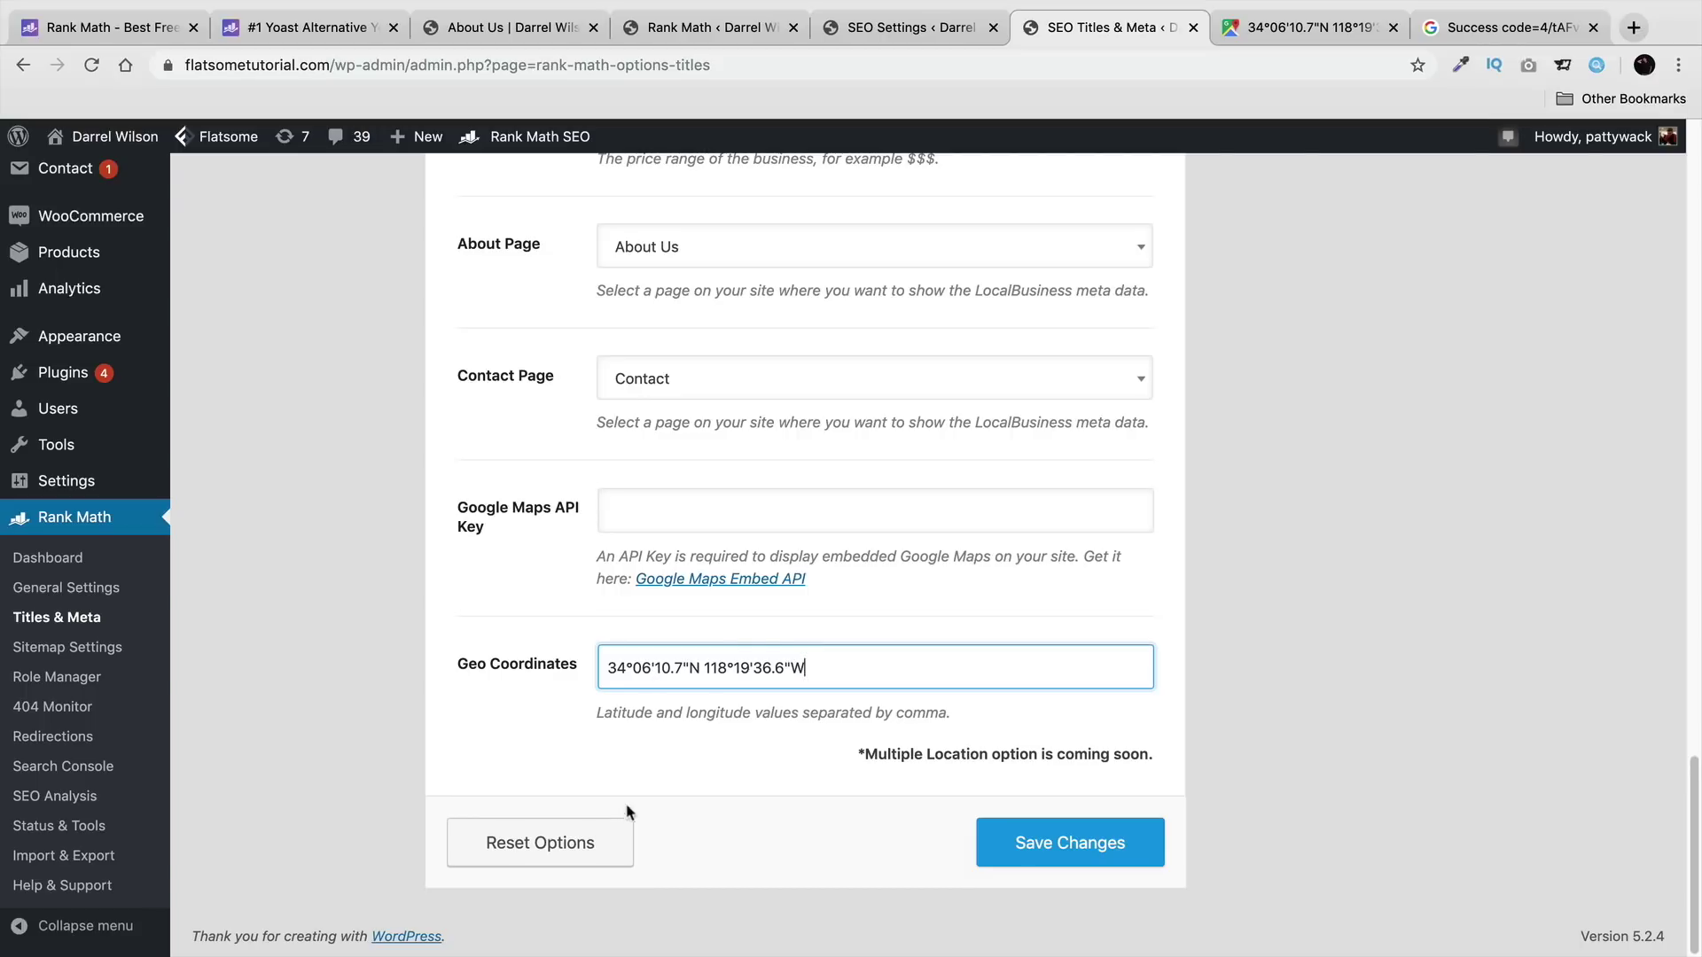
Step: Open the Social Meta settings and review the Facebook, Twitter and Google Places fields
{"action": "scroll", "coordinate": [630, 798], "scroll_direction": "up", "scroll_amount": 1}
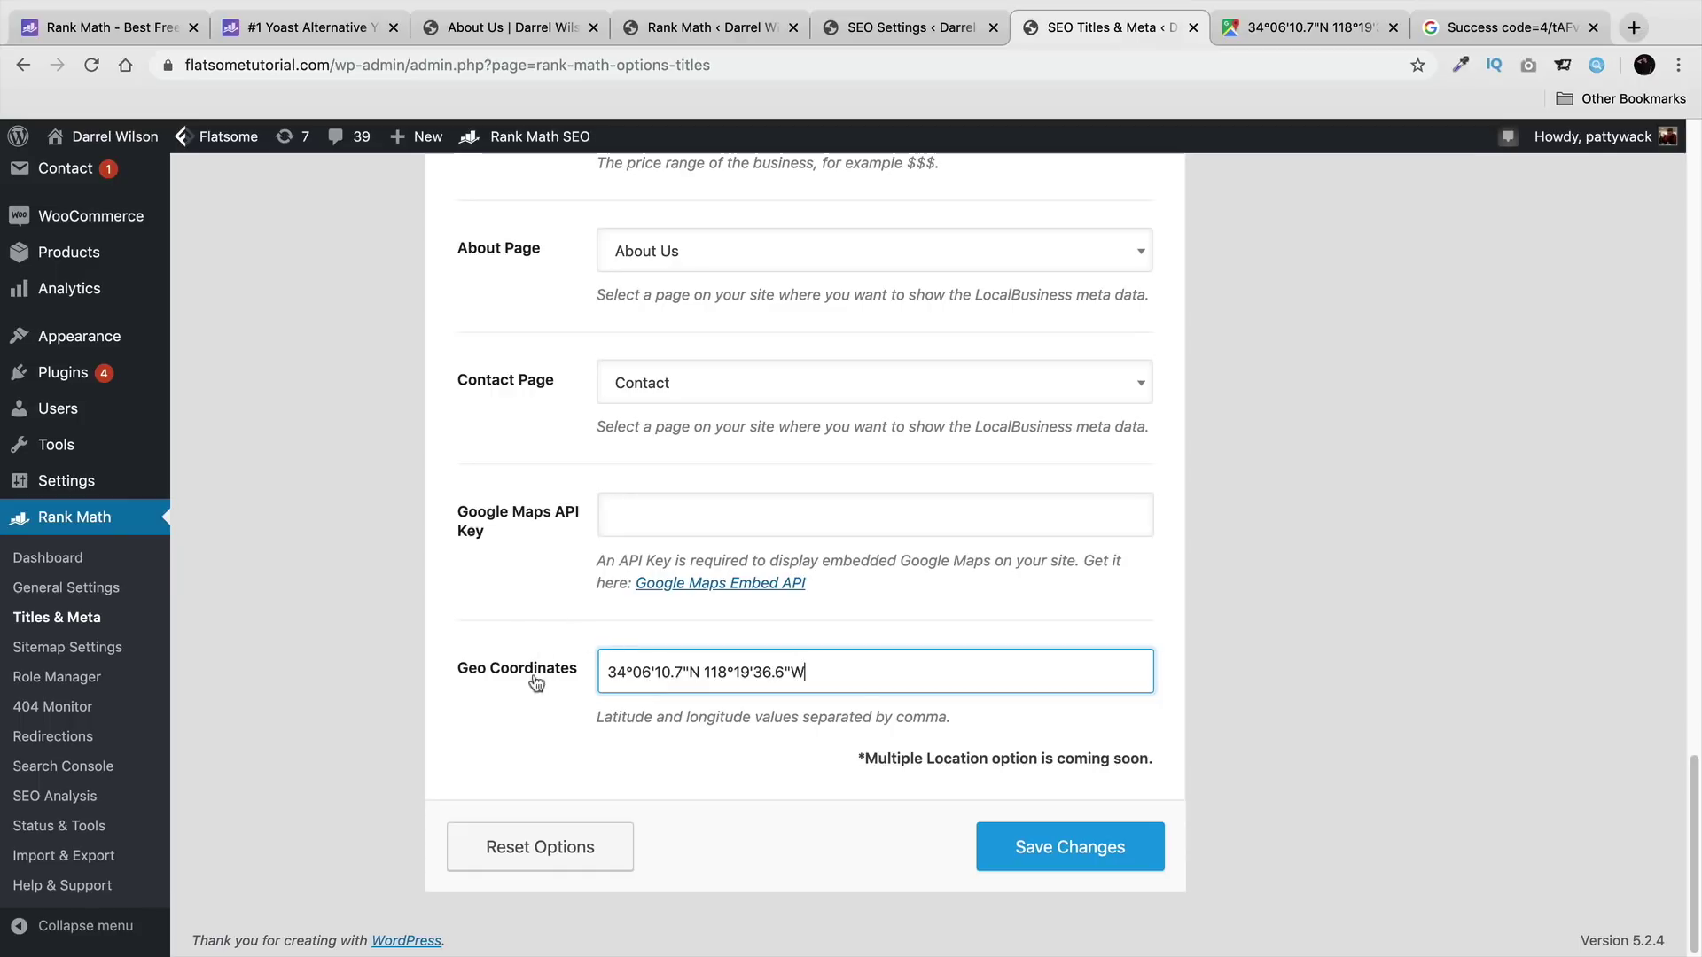
{"action": "scroll", "coordinate": [536, 681], "scroll_direction": "up", "scroll_amount": 1}
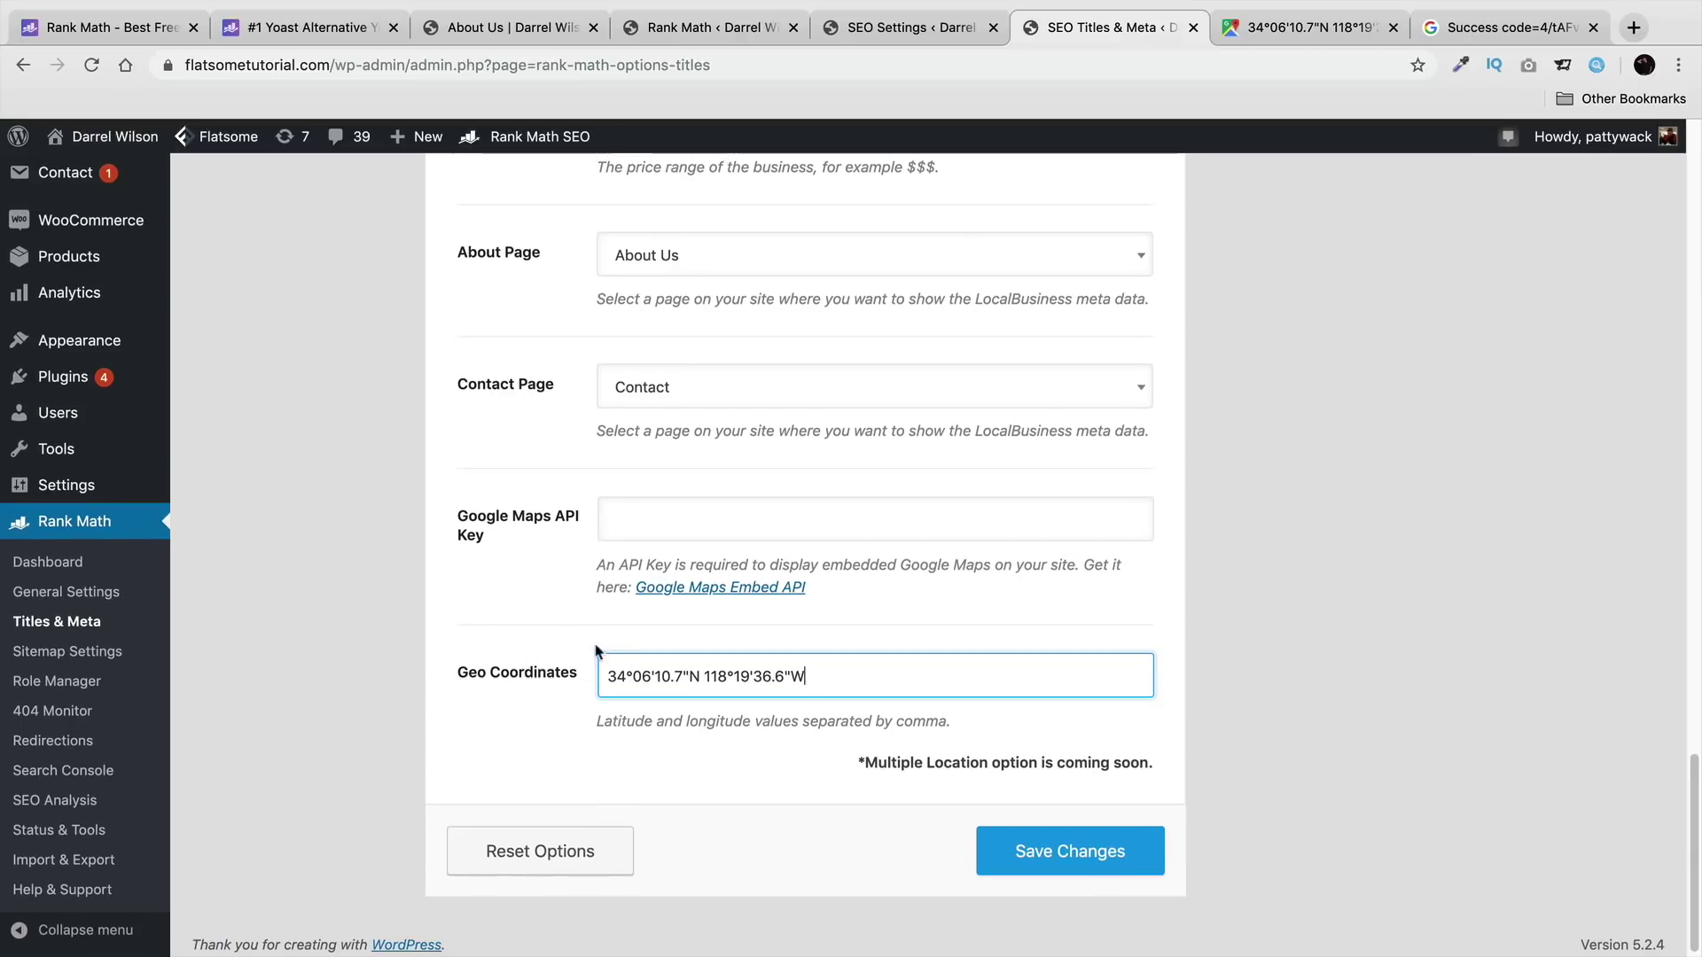
{"action": "scroll", "coordinate": [448, 700], "scroll_direction": "up", "scroll_amount": 15}
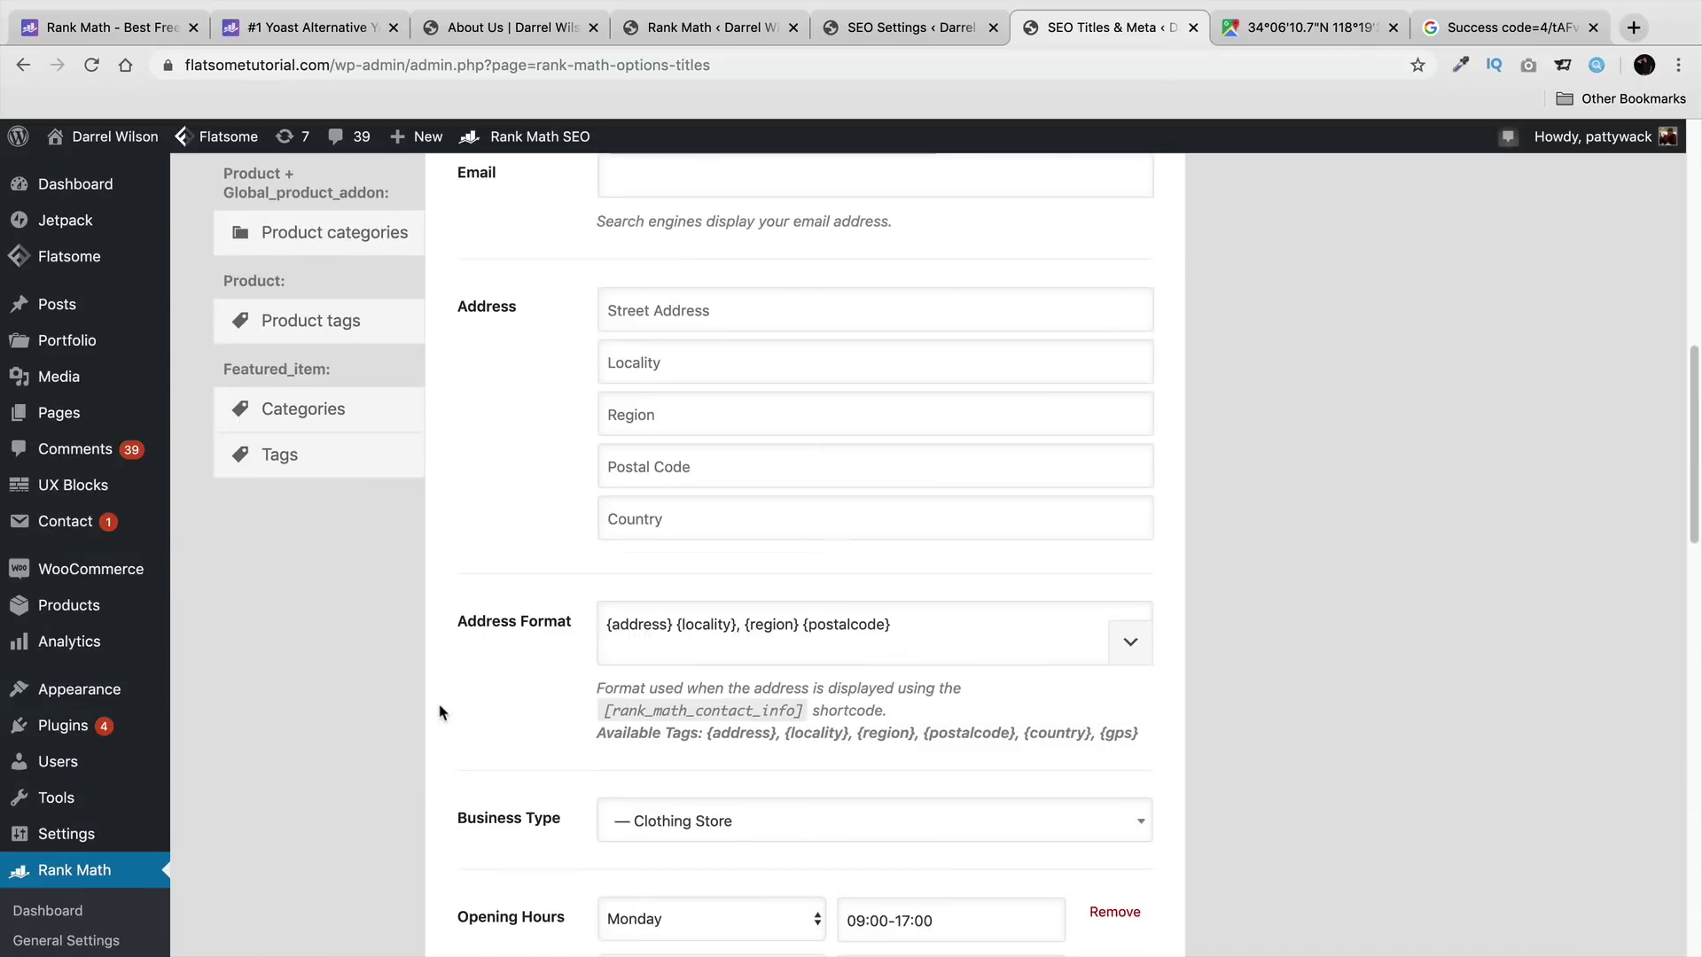
{"action": "scroll", "coordinate": [441, 712], "scroll_direction": "up", "scroll_amount": 10}
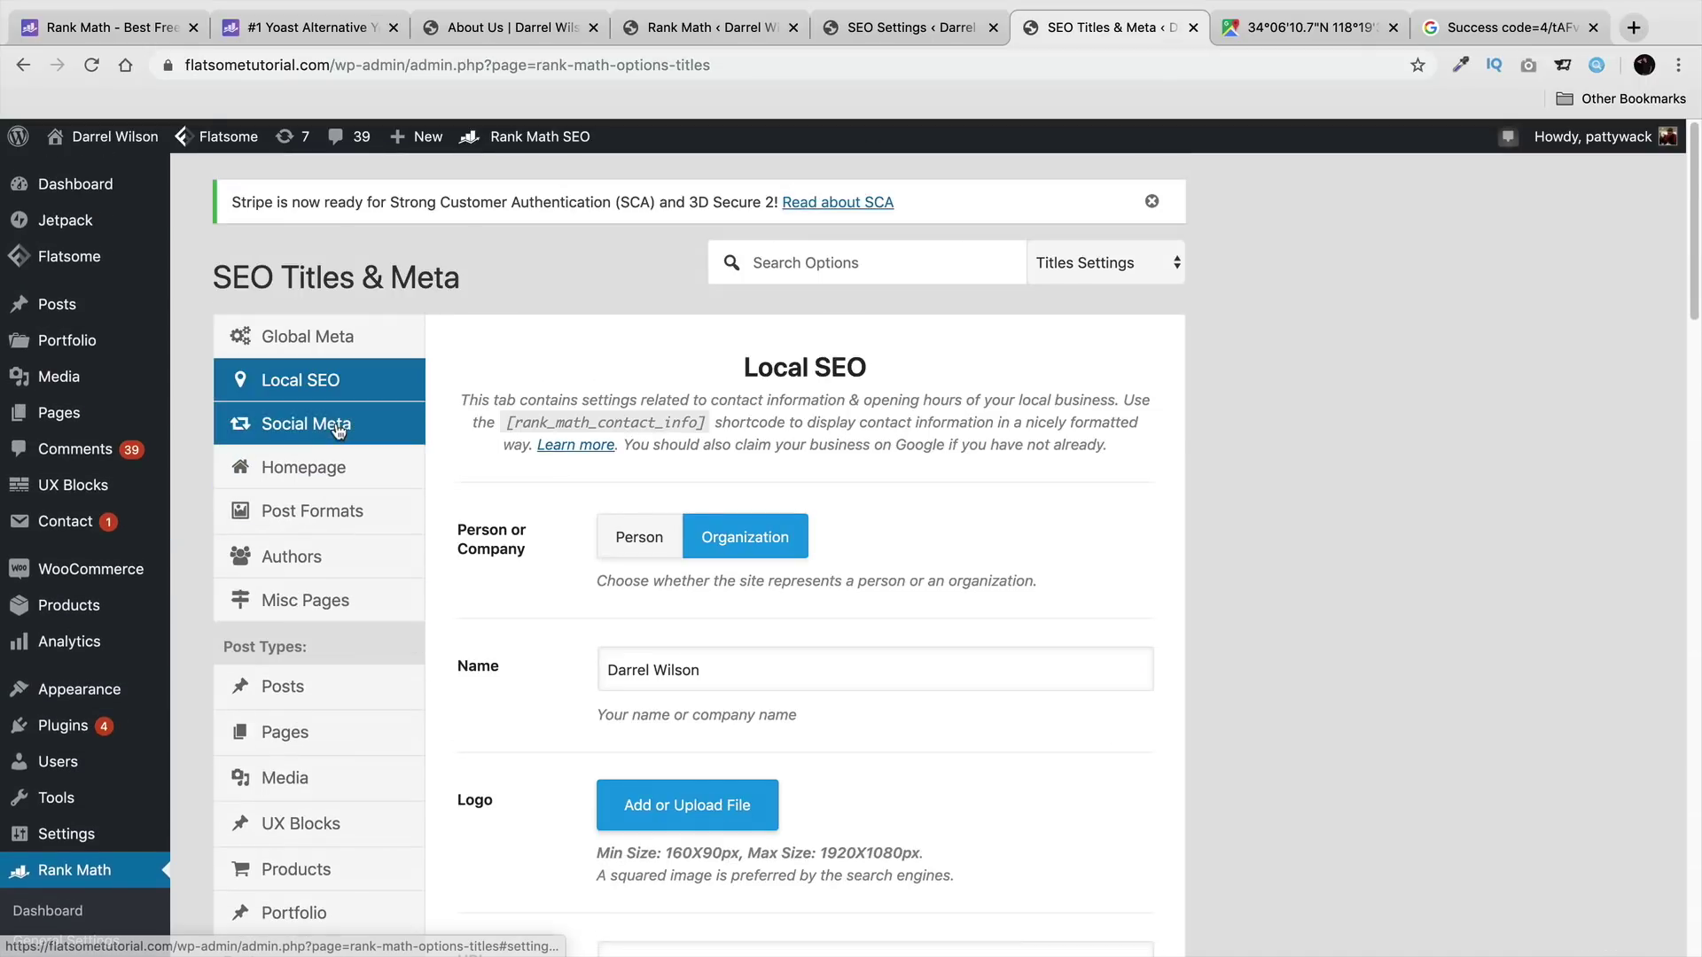
{"action": "left_click", "coordinate": [337, 431]}
{"action": "scroll", "coordinate": [439, 508], "scroll_direction": "down", "scroll_amount": 2}
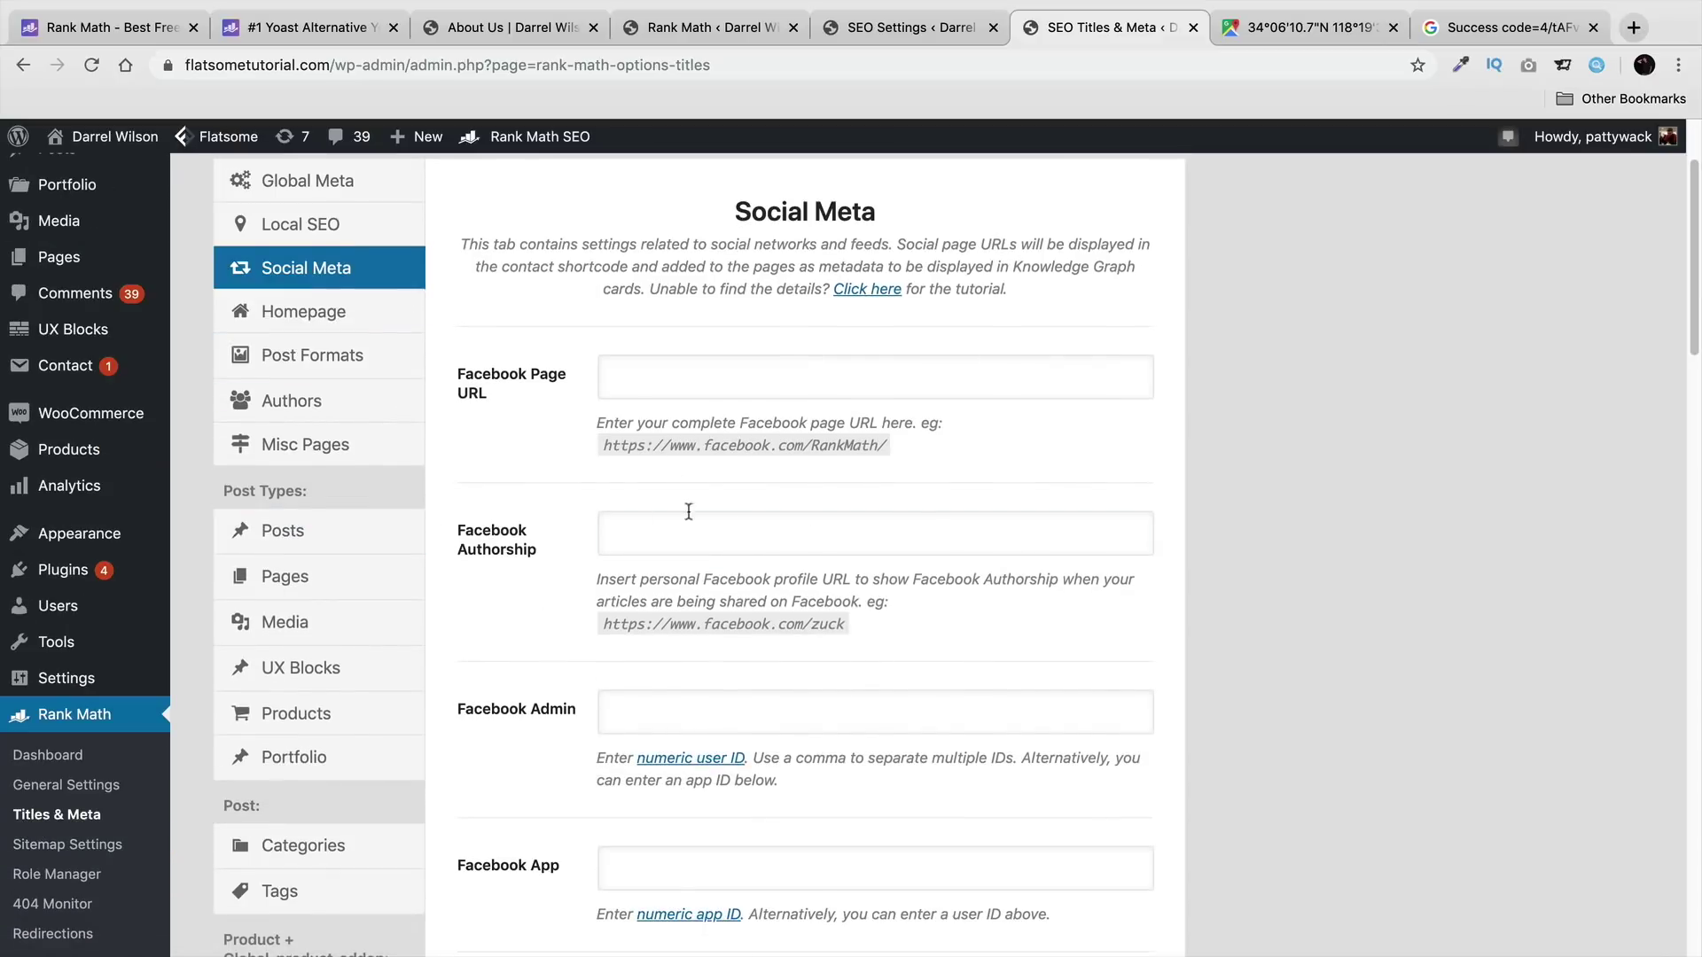
{"action": "scroll", "coordinate": [601, 638], "scroll_direction": "down", "scroll_amount": 4}
{"action": "left_click", "coordinate": [600, 638]}
{"action": "scroll", "coordinate": [592, 633], "scroll_direction": "down", "scroll_amount": 2}
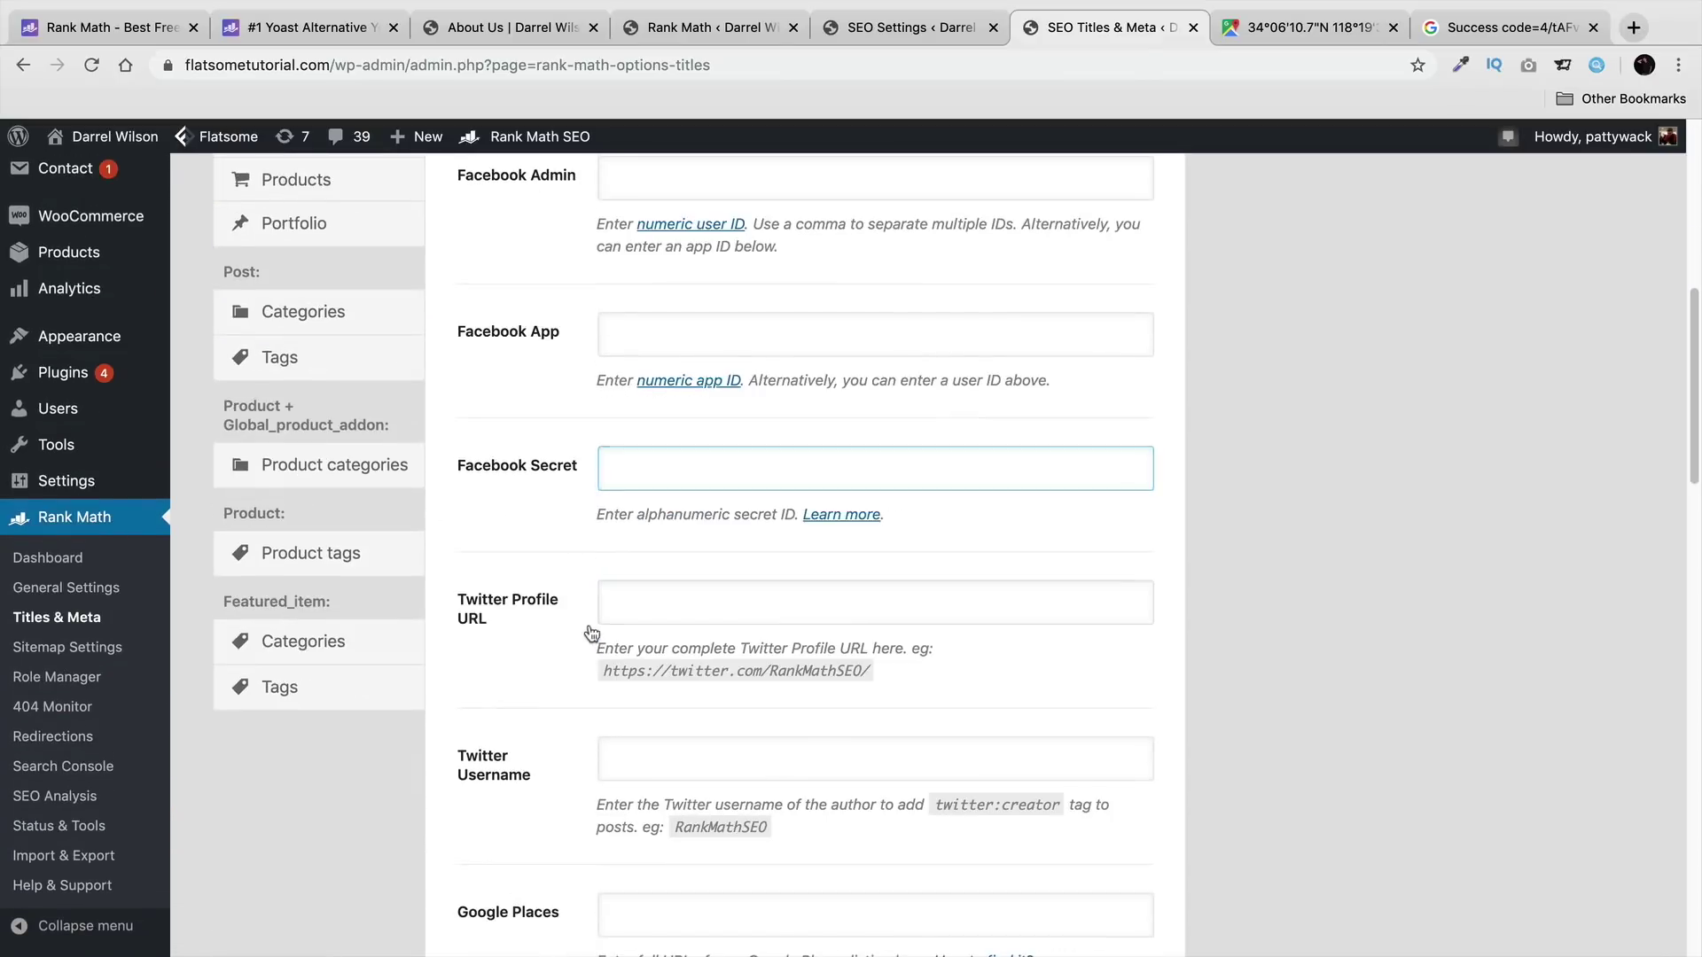
{"action": "scroll", "coordinate": [591, 633], "scroll_direction": "down", "scroll_amount": 8}
{"action": "scroll", "coordinate": [570, 638], "scroll_direction": "up", "scroll_amount": 10}
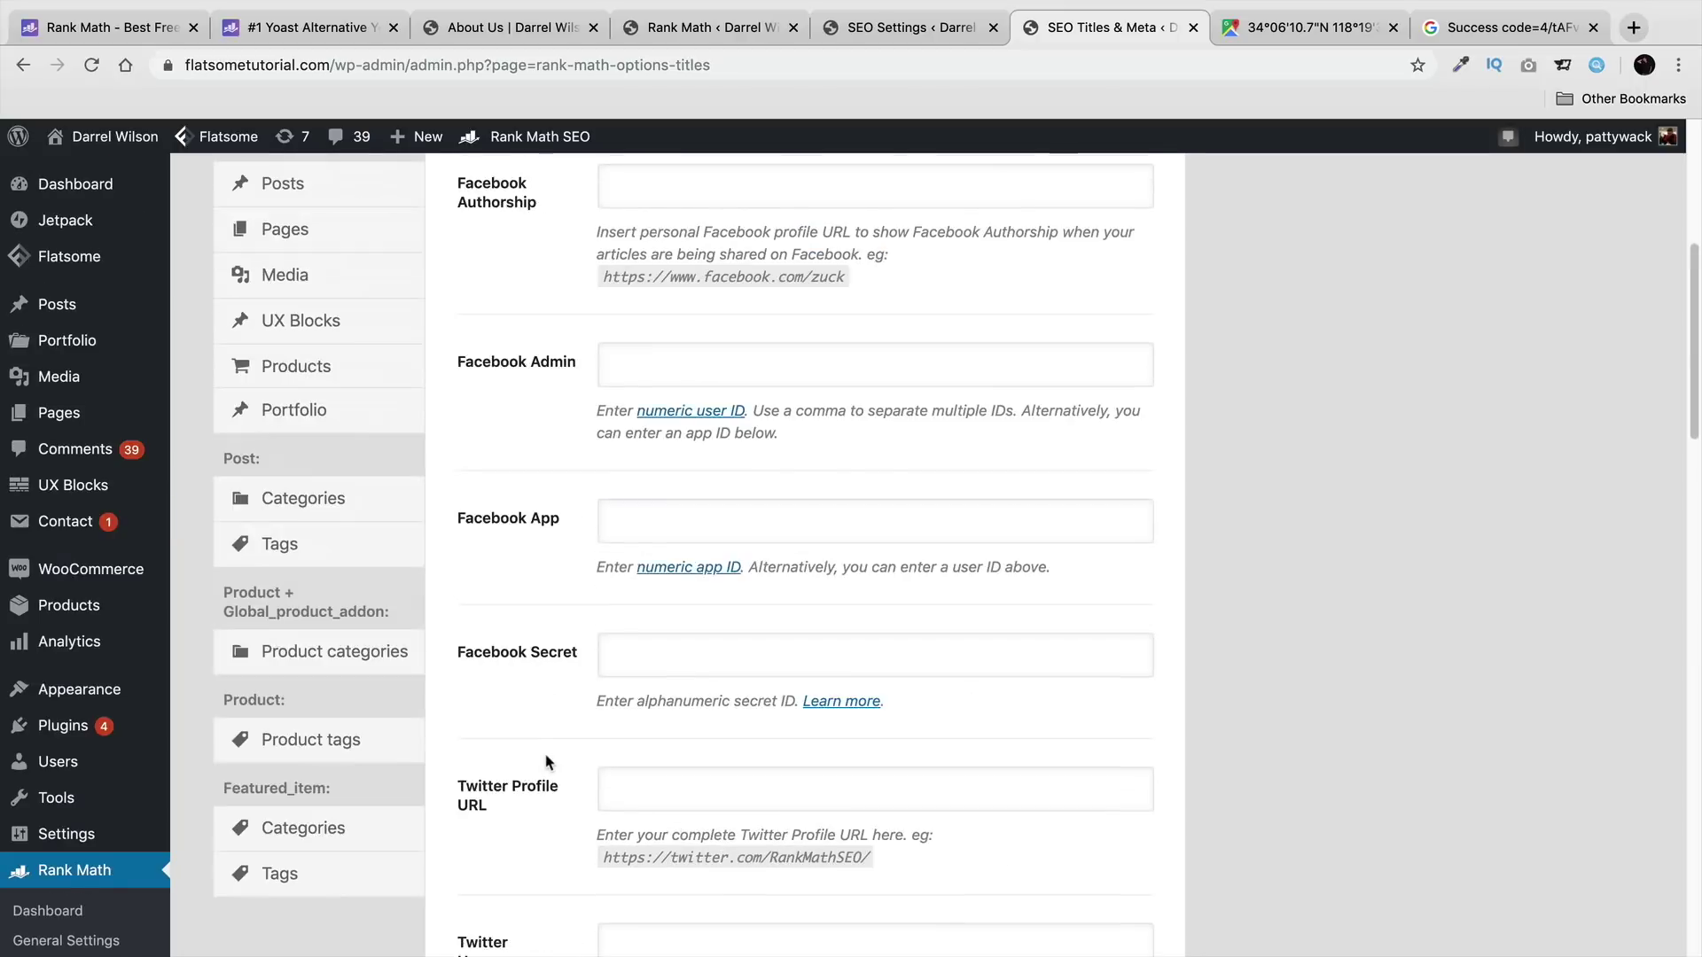
{"action": "scroll", "coordinate": [558, 789], "scroll_direction": "up", "scroll_amount": 6}
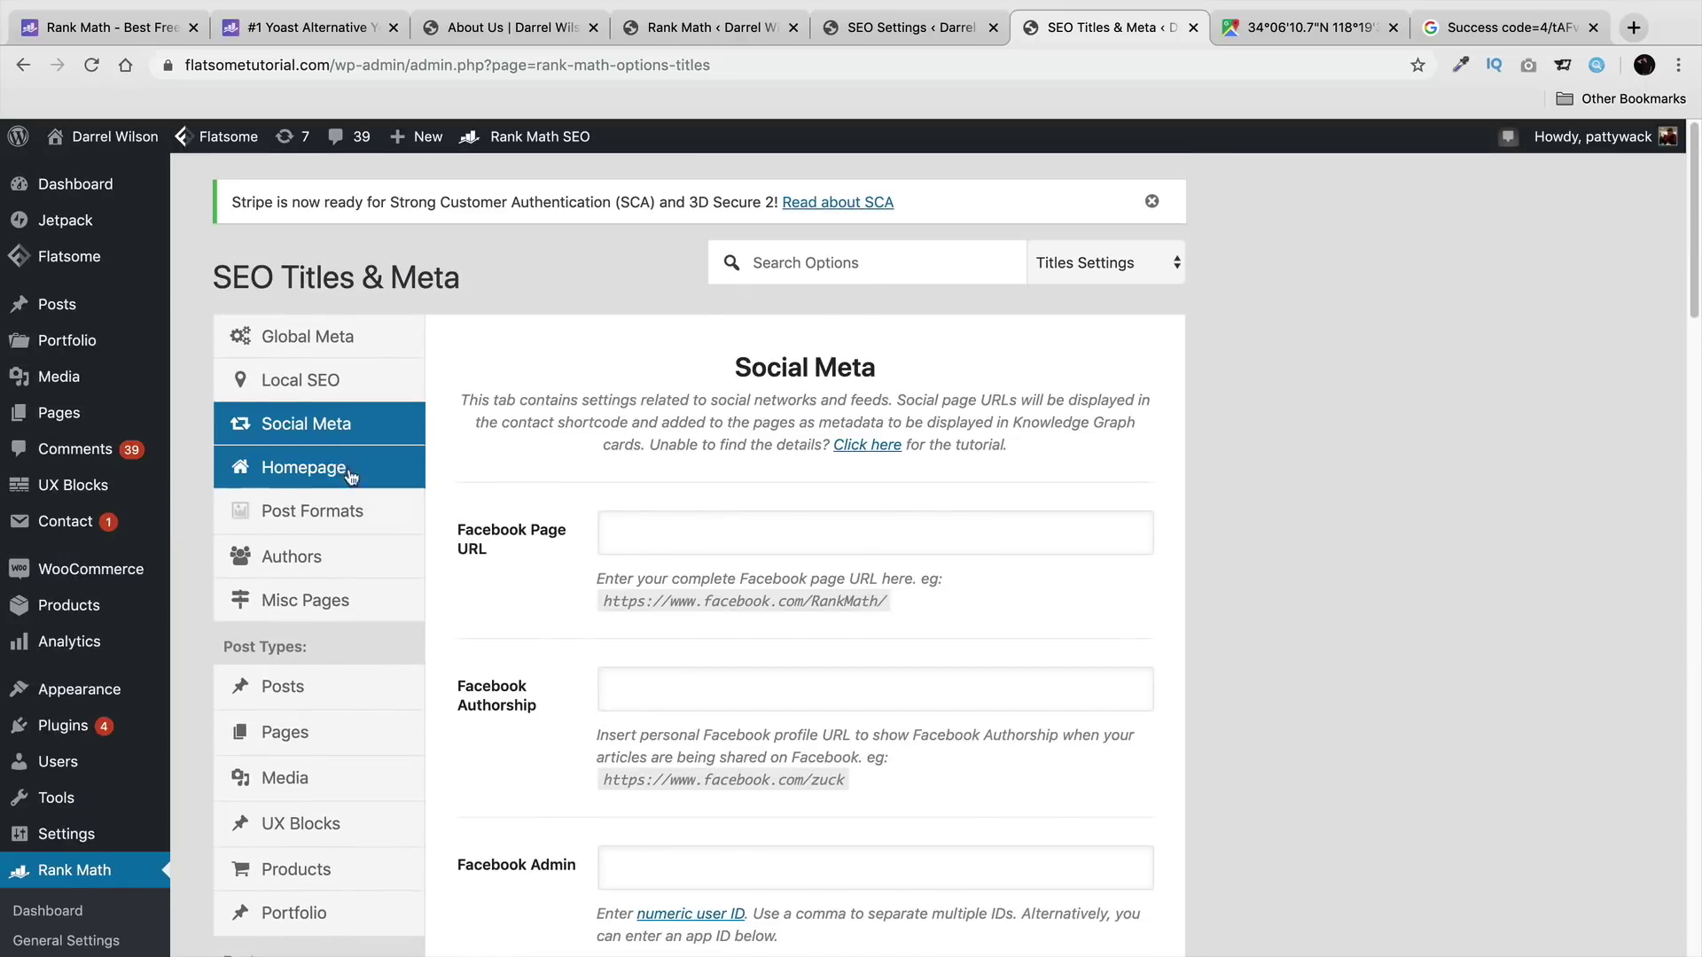
Step: Check the Homepage settings, open the Post Formats settings, and examine the variables in the Format Archive Titles field
{"action": "left_click", "coordinate": [333, 479]}
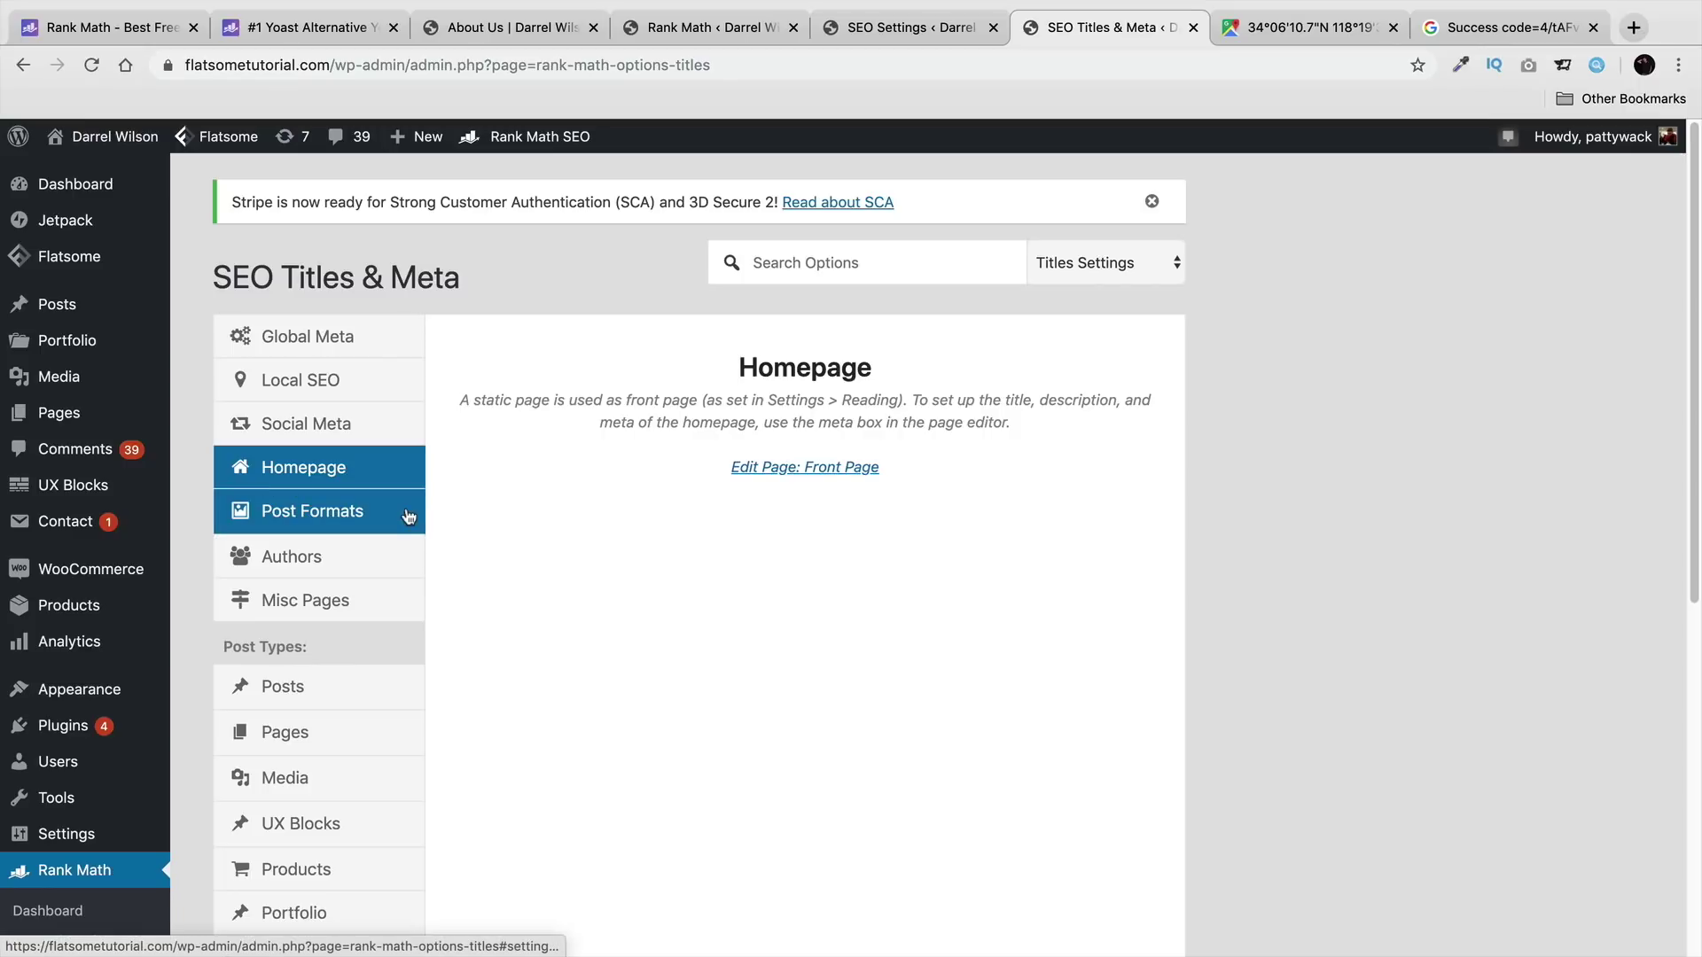
{"action": "left_click", "coordinate": [352, 525]}
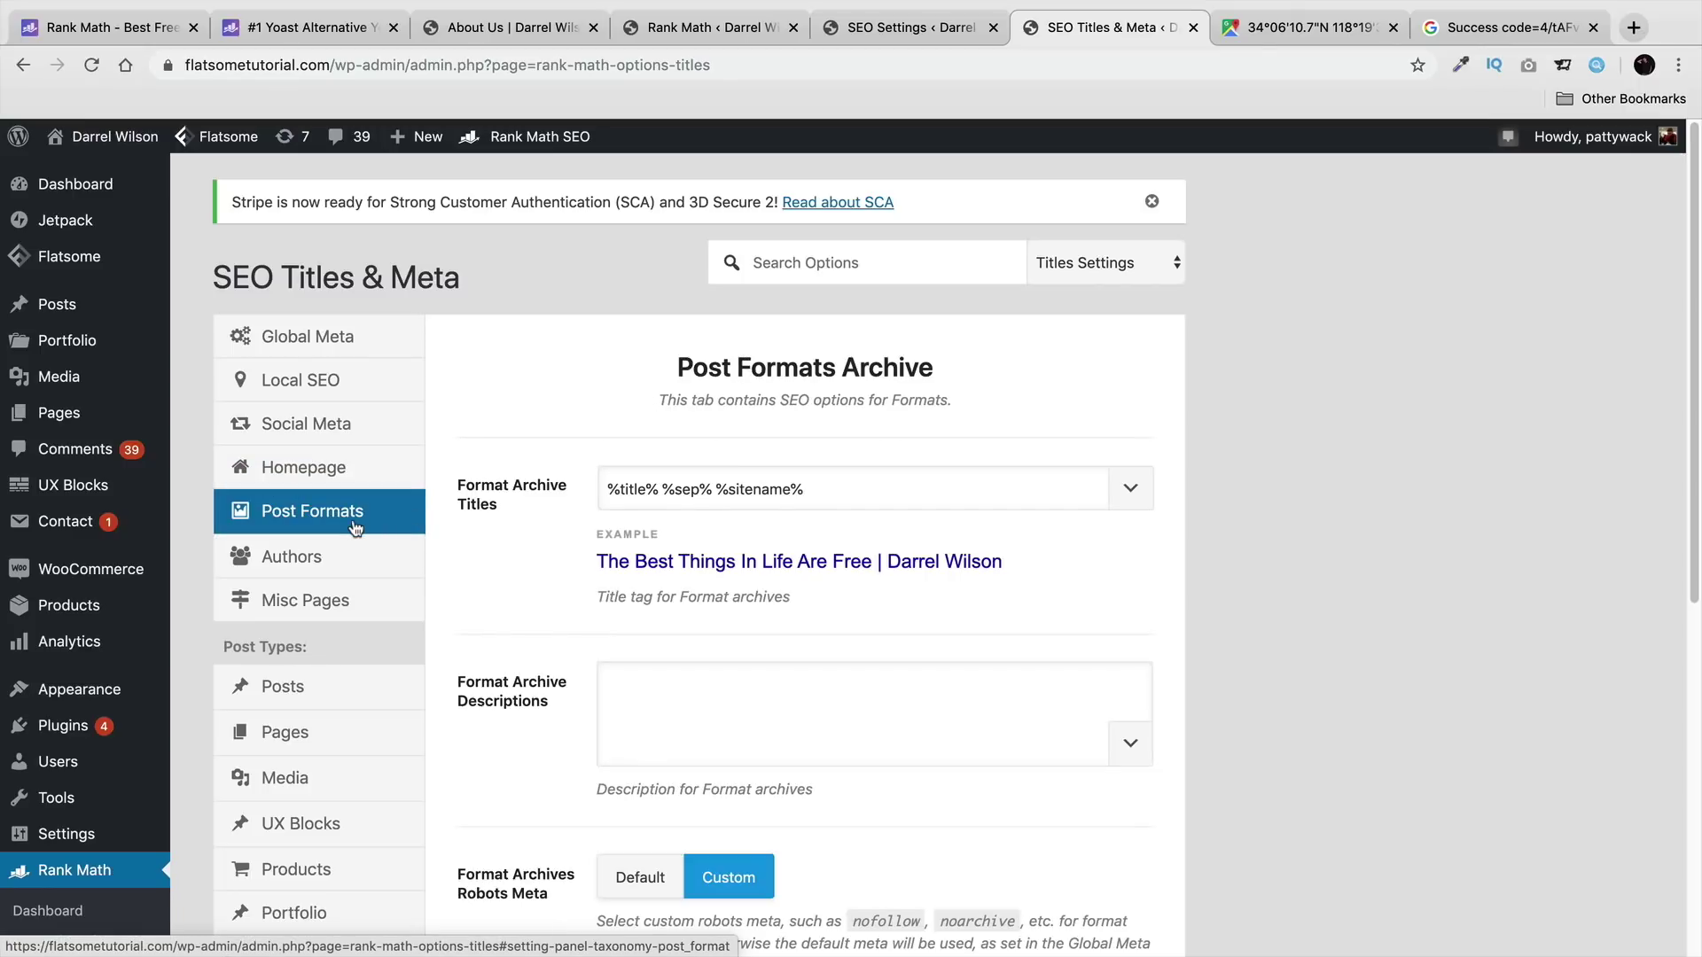
{"action": "left_click_drag", "start_coordinate": [663, 490], "coordinate": [592, 501]}
{"action": "left_click_drag", "start_coordinate": [714, 488], "coordinate": [663, 483]}
{"action": "left_click_drag", "start_coordinate": [824, 489], "coordinate": [720, 486]}
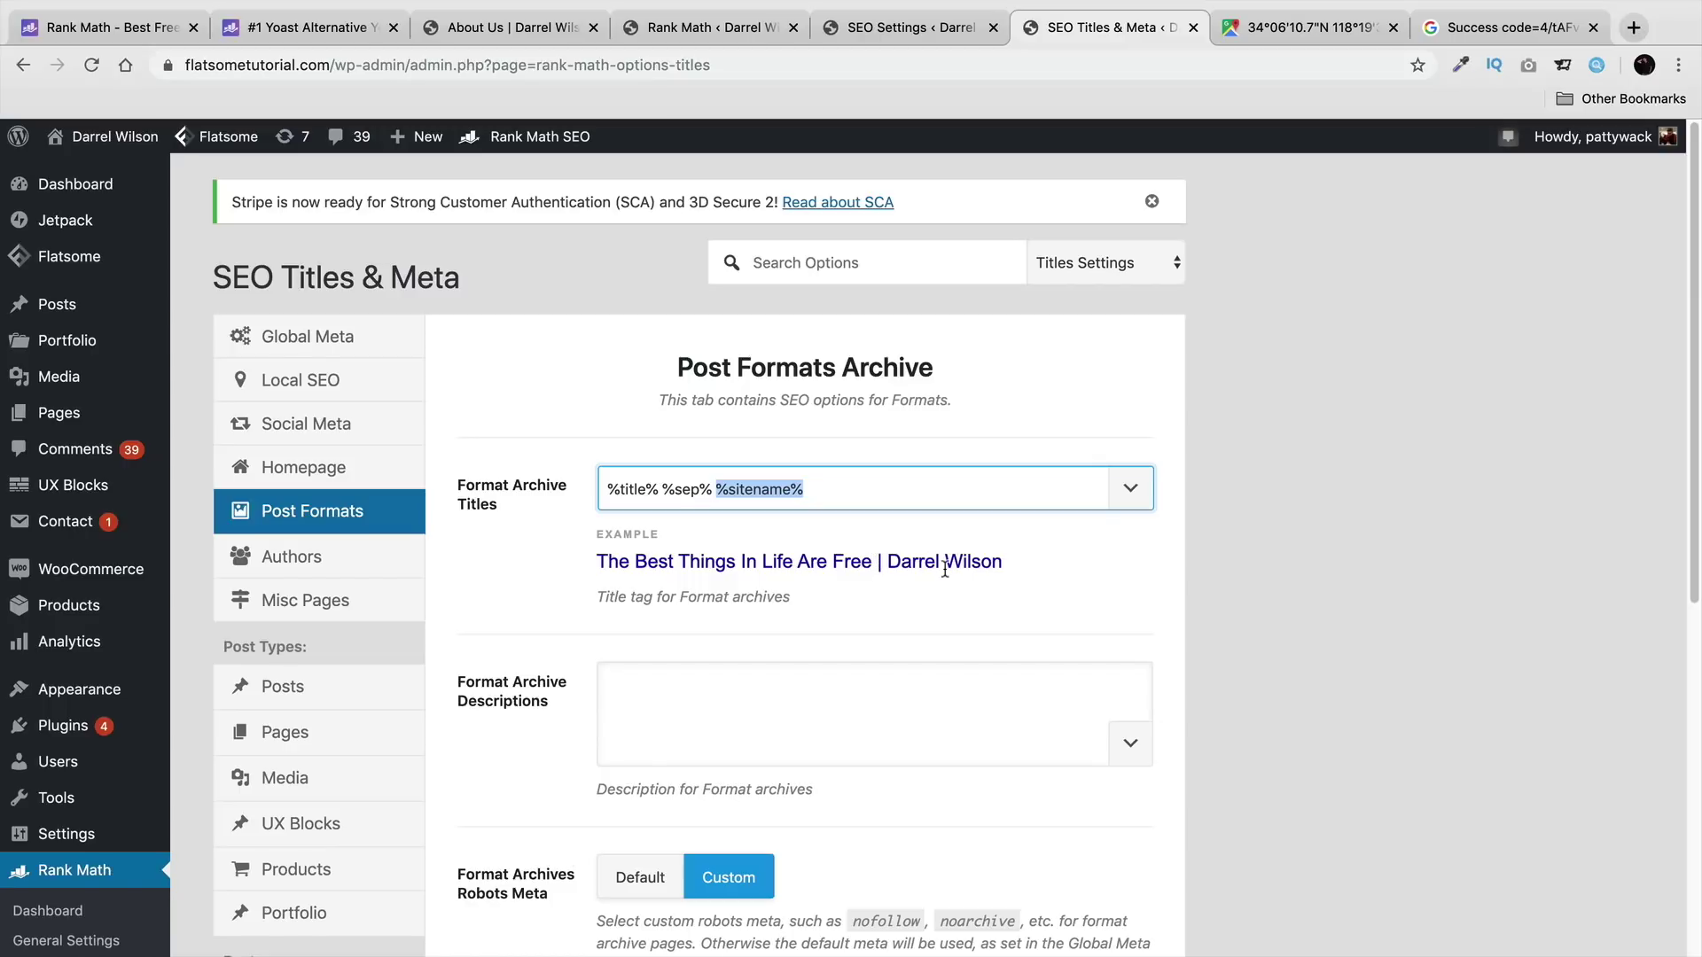
{"action": "left_click", "coordinate": [657, 490]}
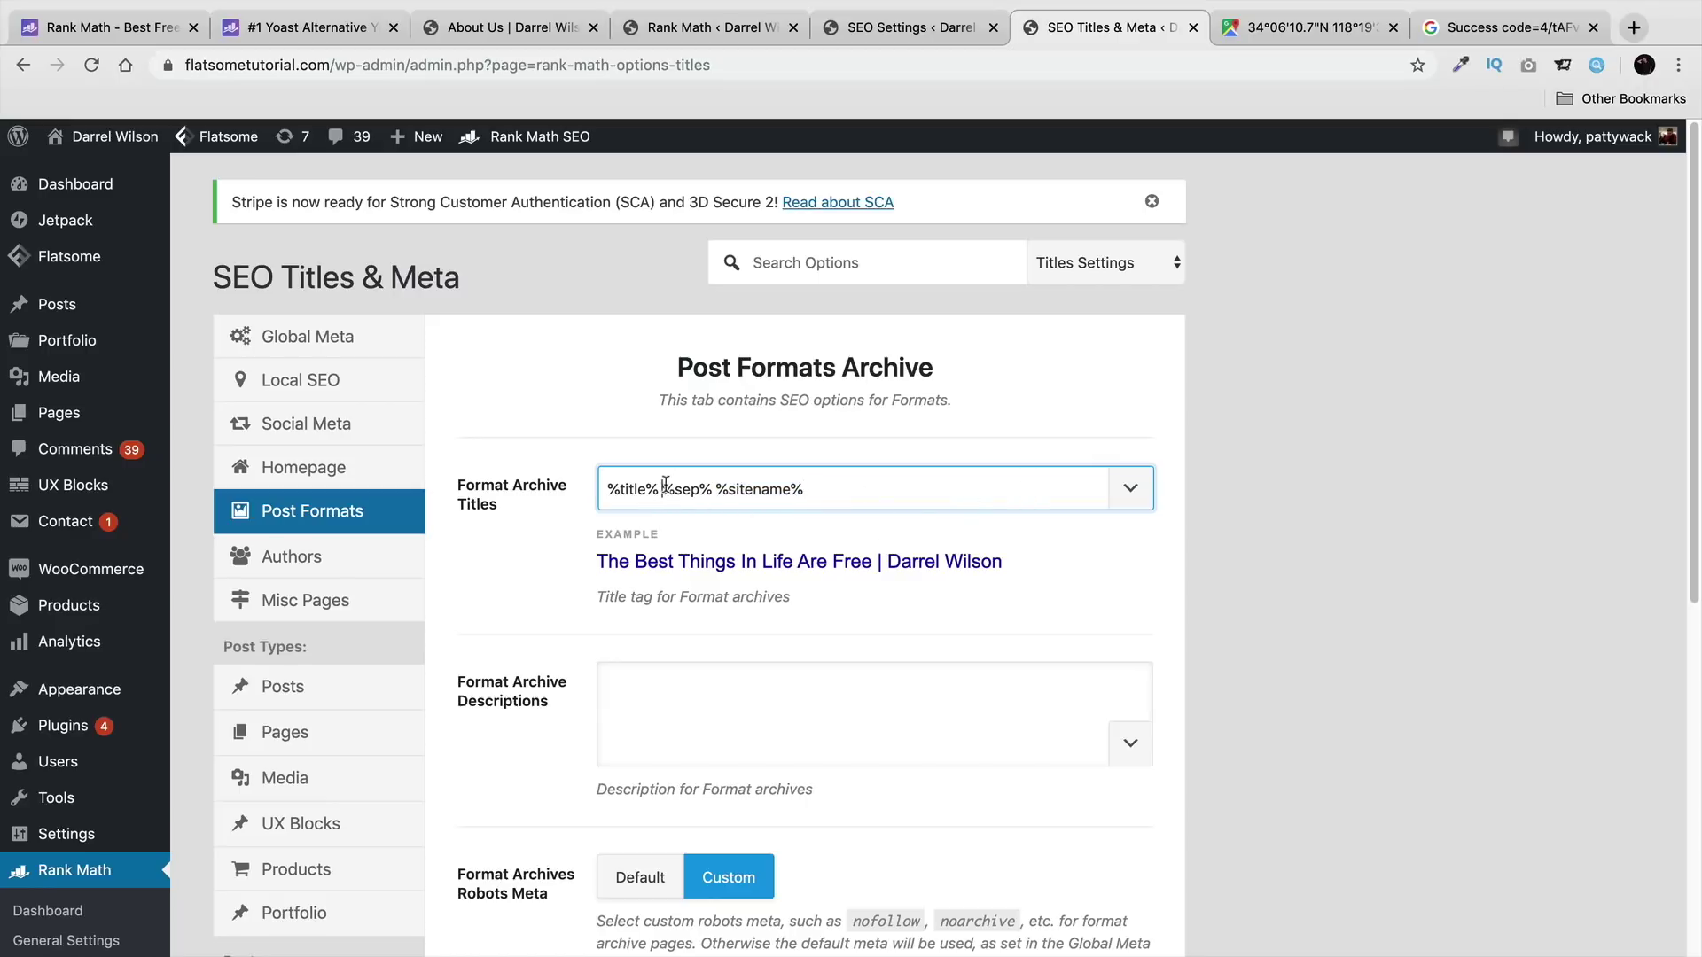
Step: Copy the %sep% %sitename% variables in the Format Archive Titles field and paste them over the selection
{"action": "left_click_drag", "start_coordinate": [665, 489], "coordinate": [806, 489]}
{"action": "right_click", "coordinate": [773, 485]}
{"action": "left_click", "coordinate": [847, 624]}
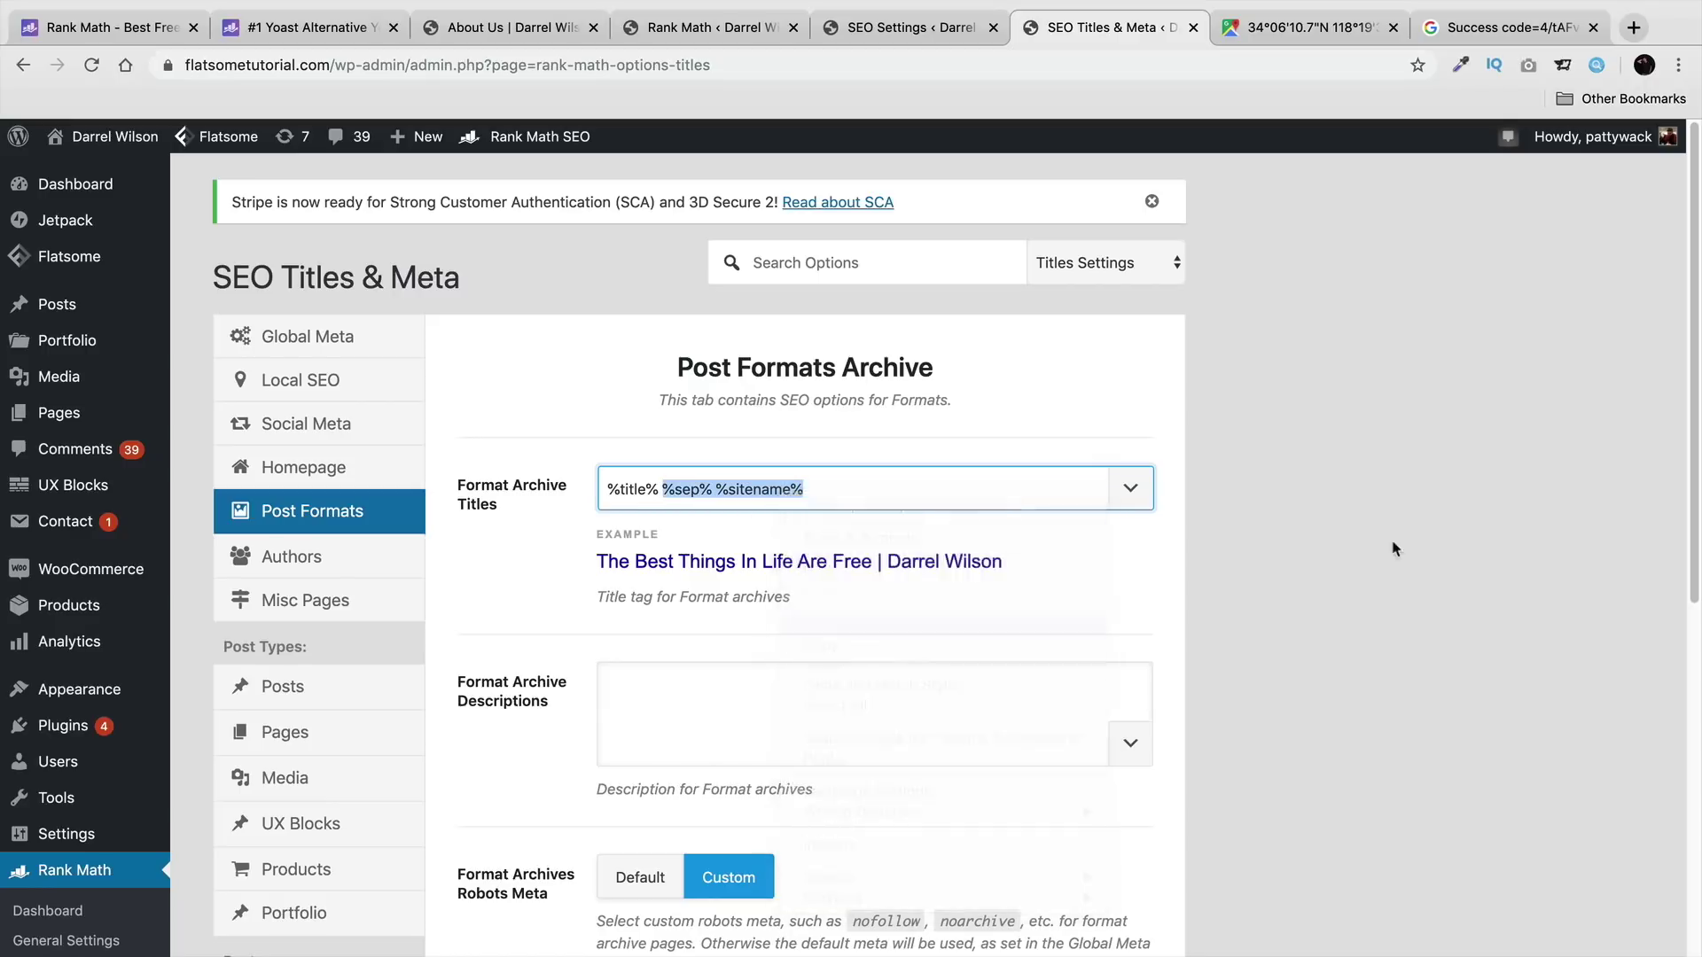
{"action": "key", "text": "super+v"}
{"action": "scroll", "coordinate": [801, 562], "scroll_direction": "down", "scroll_amount": 3}
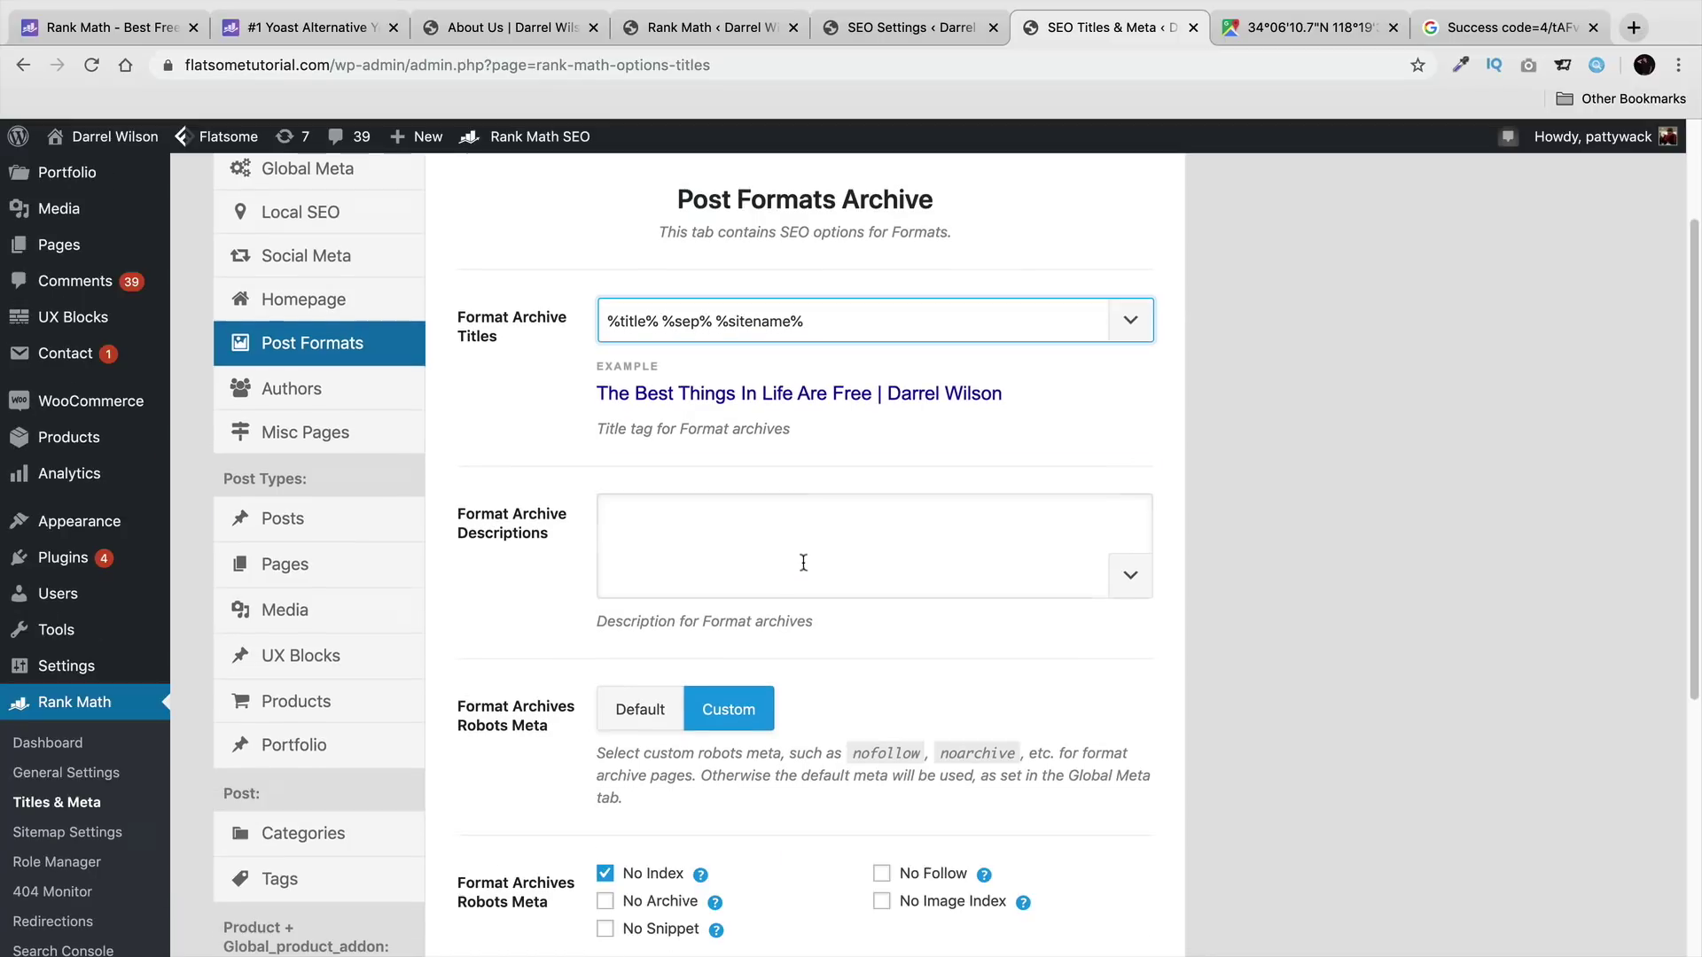
{"action": "left_click", "coordinate": [801, 533]}
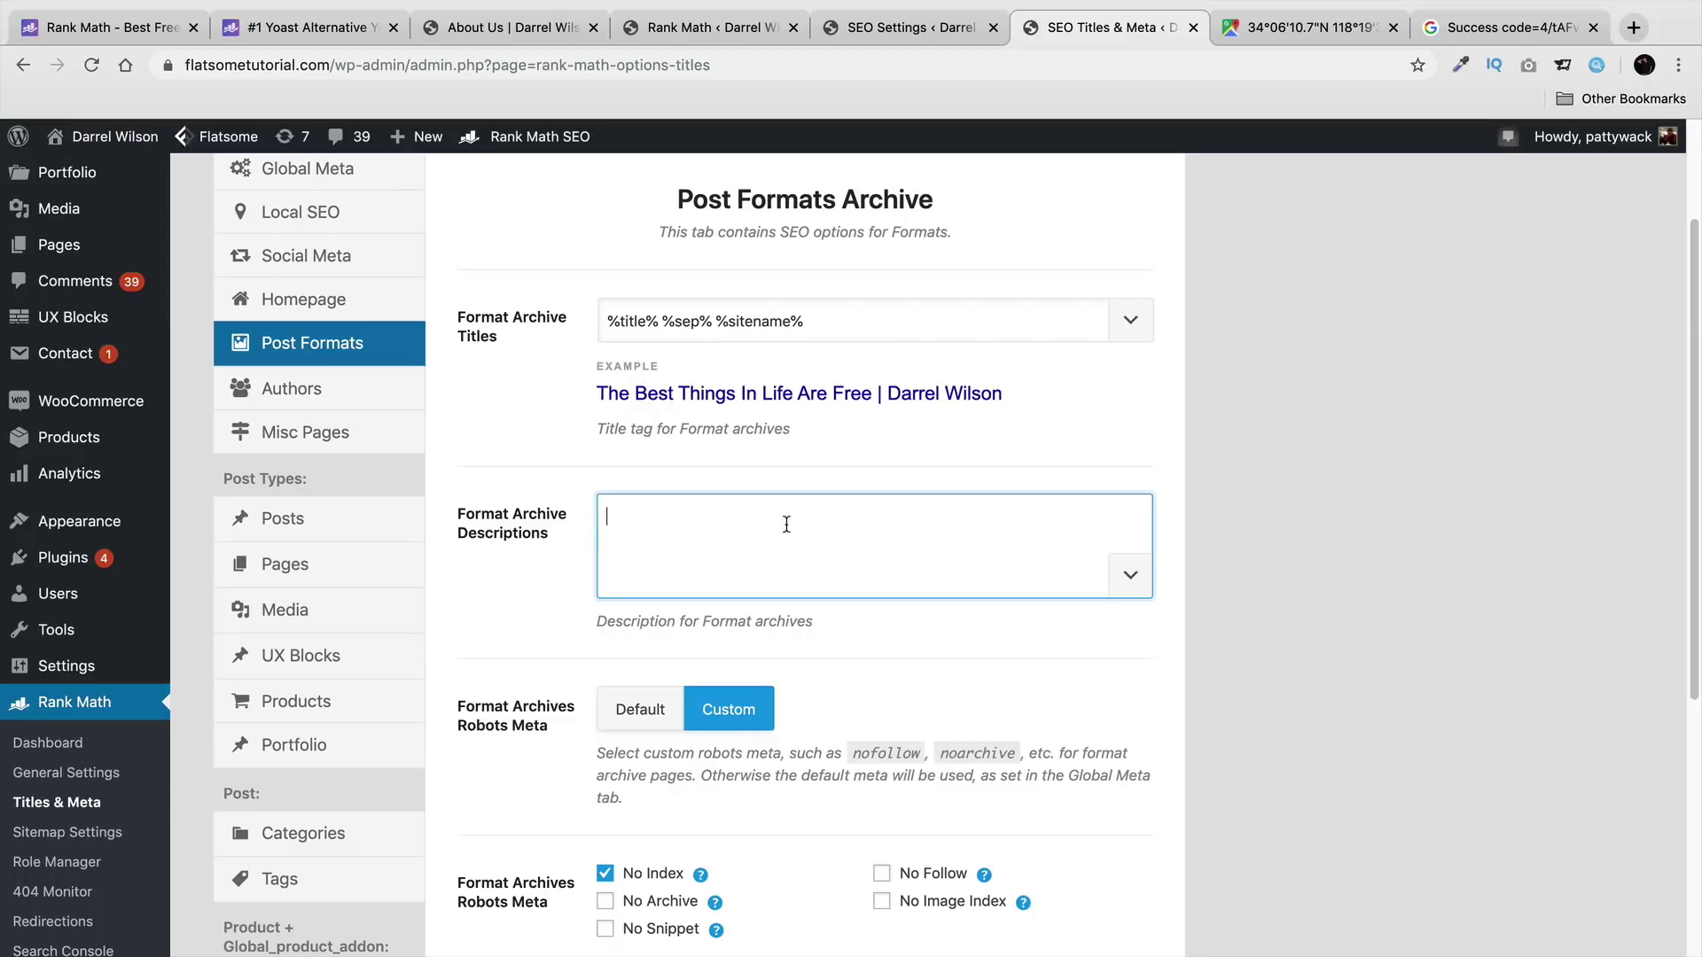
{"action": "type", "text": "%%"}
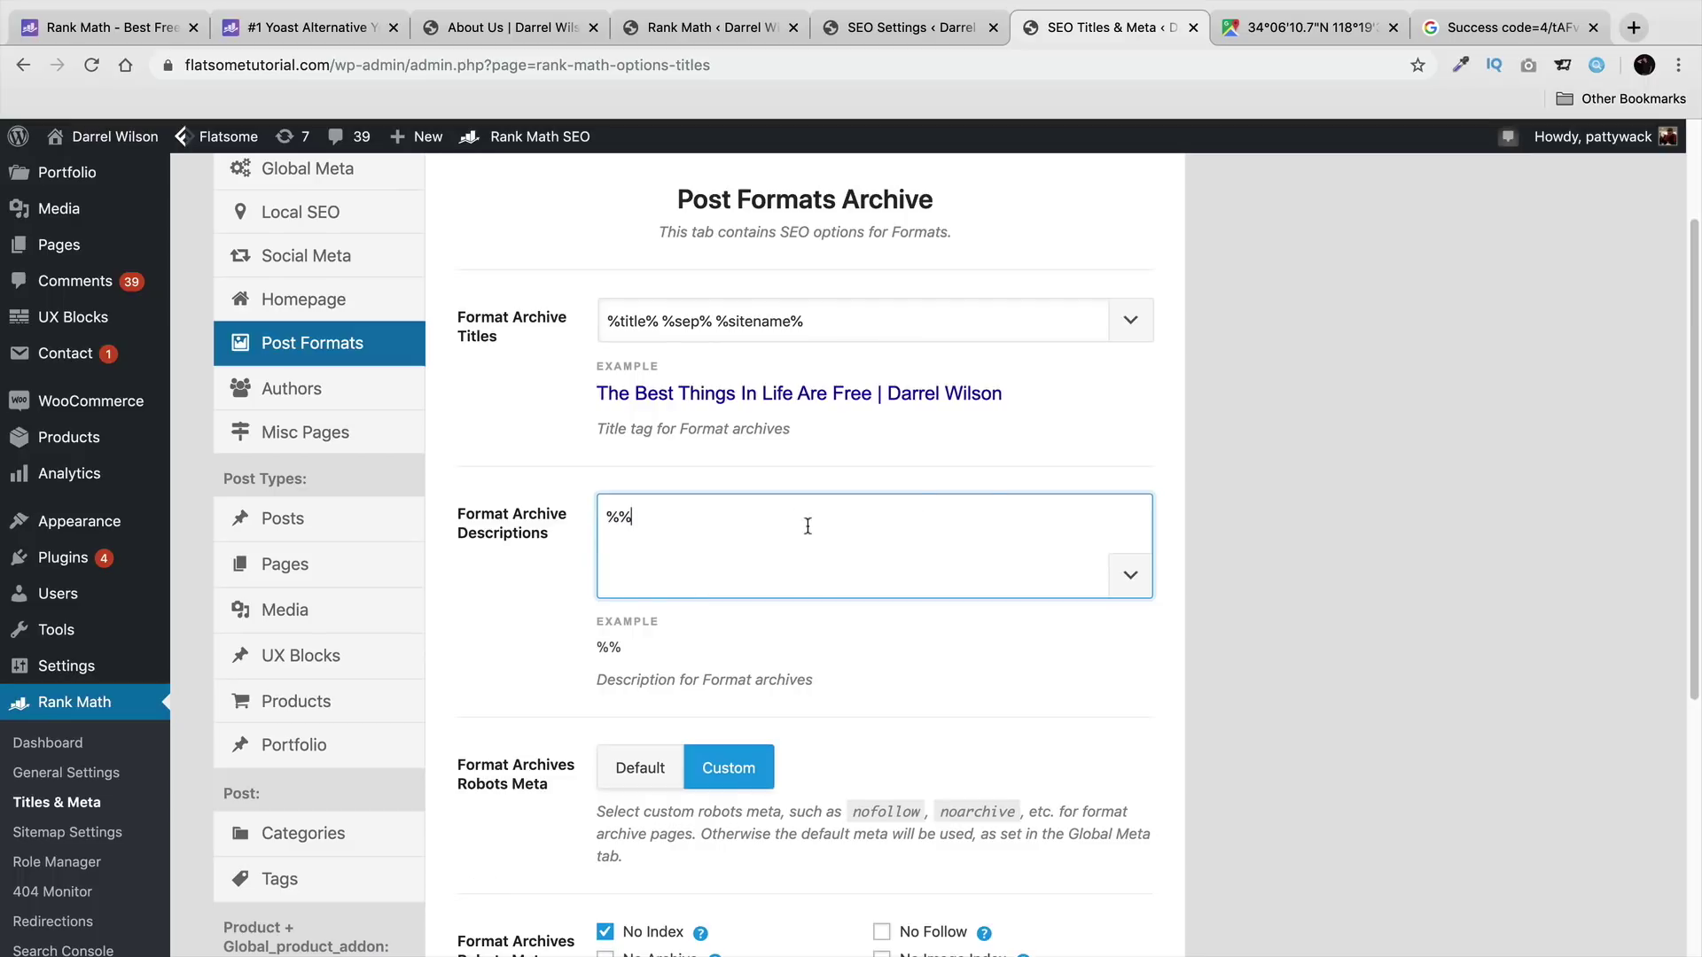
{"action": "key", "text": "BackSpace"}
{"action": "key", "text": "BackSpace"}
Step: Find the Post Excerpt variable with the search "ex" and insert %excerpt% into the Format Archive Descriptions field
{"action": "left_click", "coordinate": [1131, 577]}
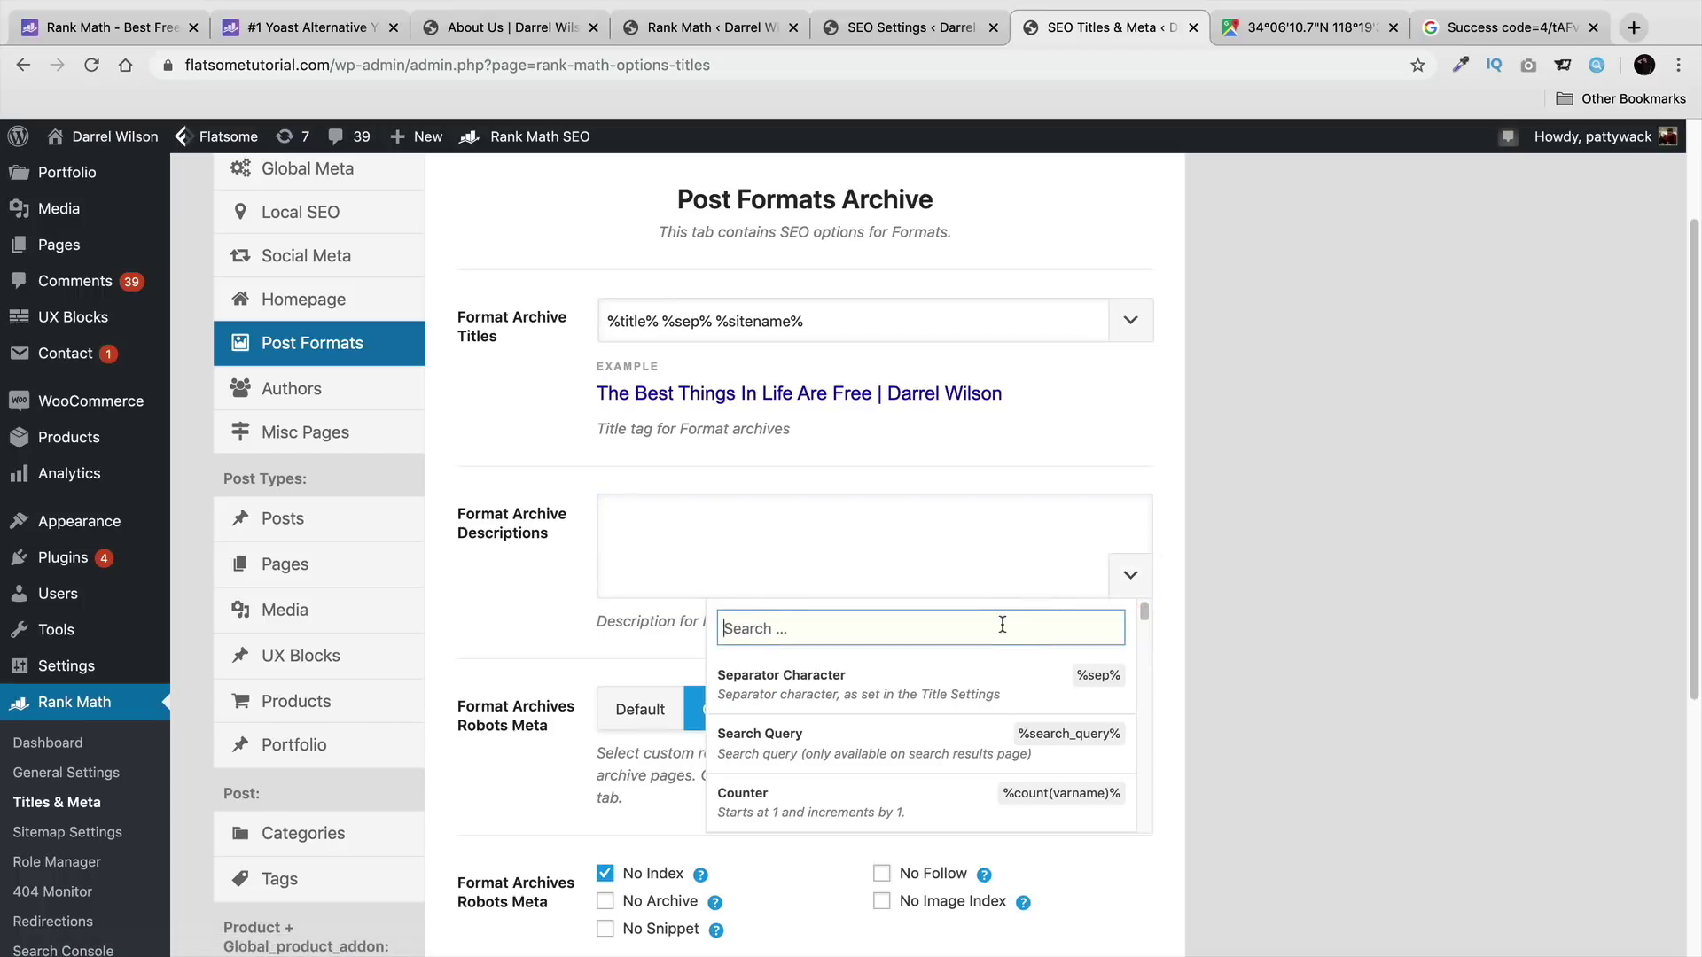
{"action": "type", "text": "ex"}
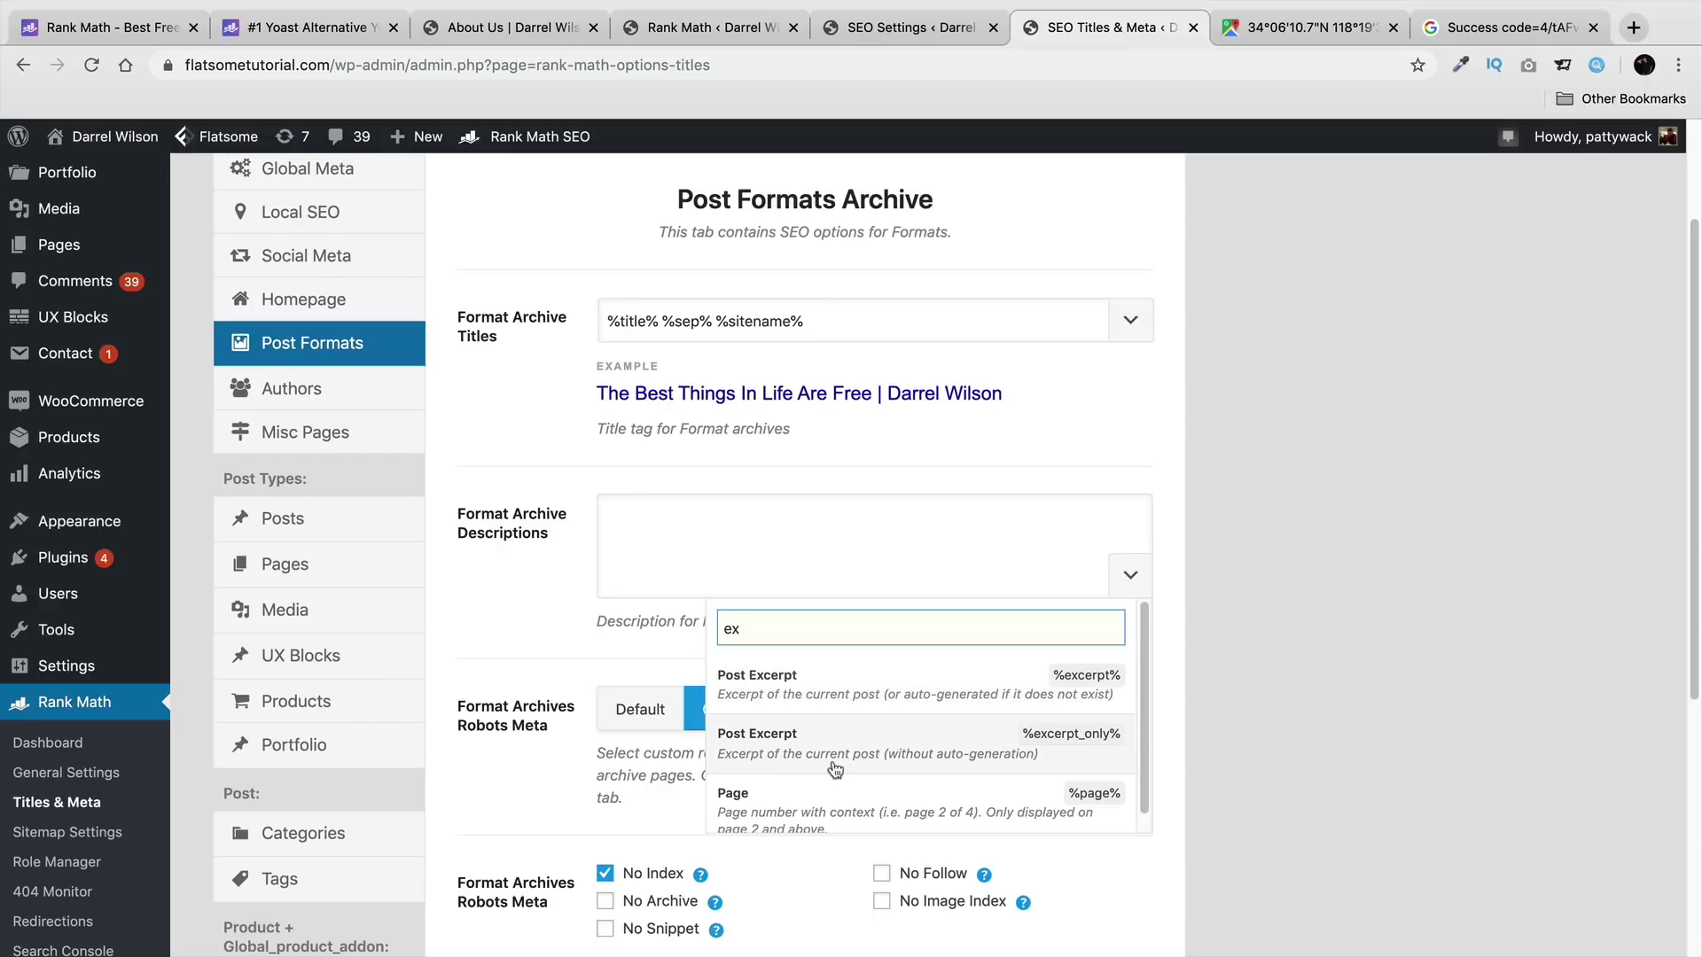
{"action": "left_click", "coordinate": [814, 689]}
Step: Examine the Format Archives robots meta options, including the explanation of No Index
{"action": "scroll", "coordinate": [789, 622], "scroll_direction": "down", "scroll_amount": 3}
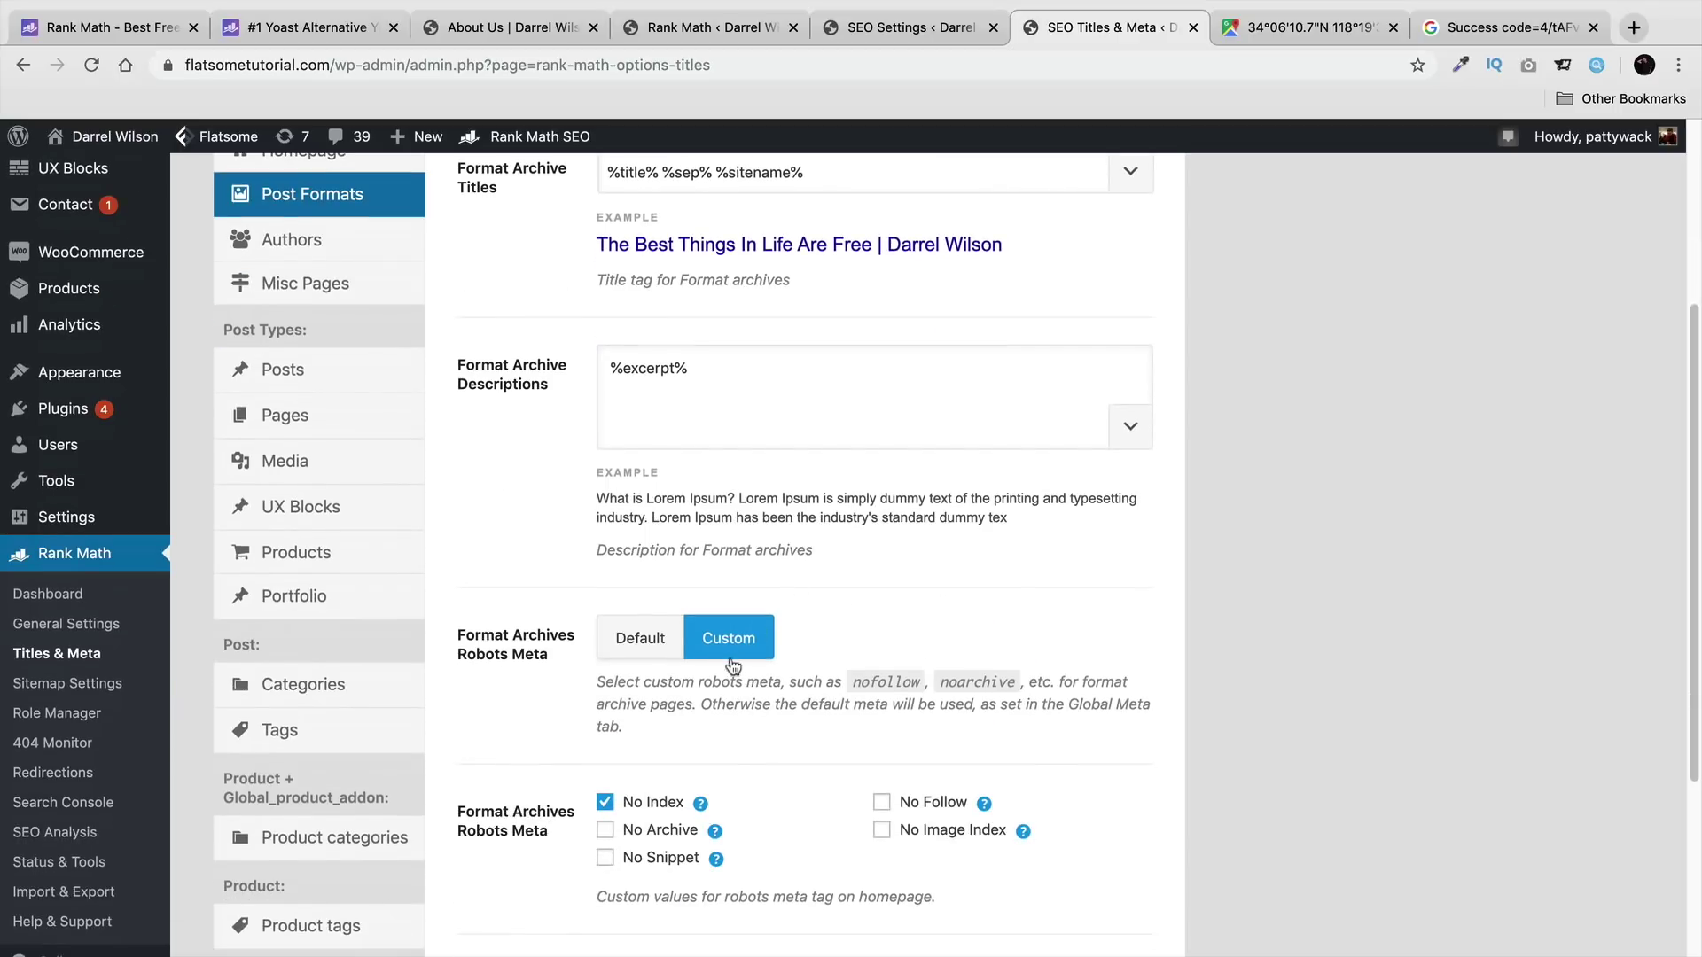
{"action": "scroll", "coordinate": [733, 667], "scroll_direction": "up", "scroll_amount": 3}
{"action": "scroll", "coordinate": [733, 667], "scroll_direction": "down", "scroll_amount": 6}
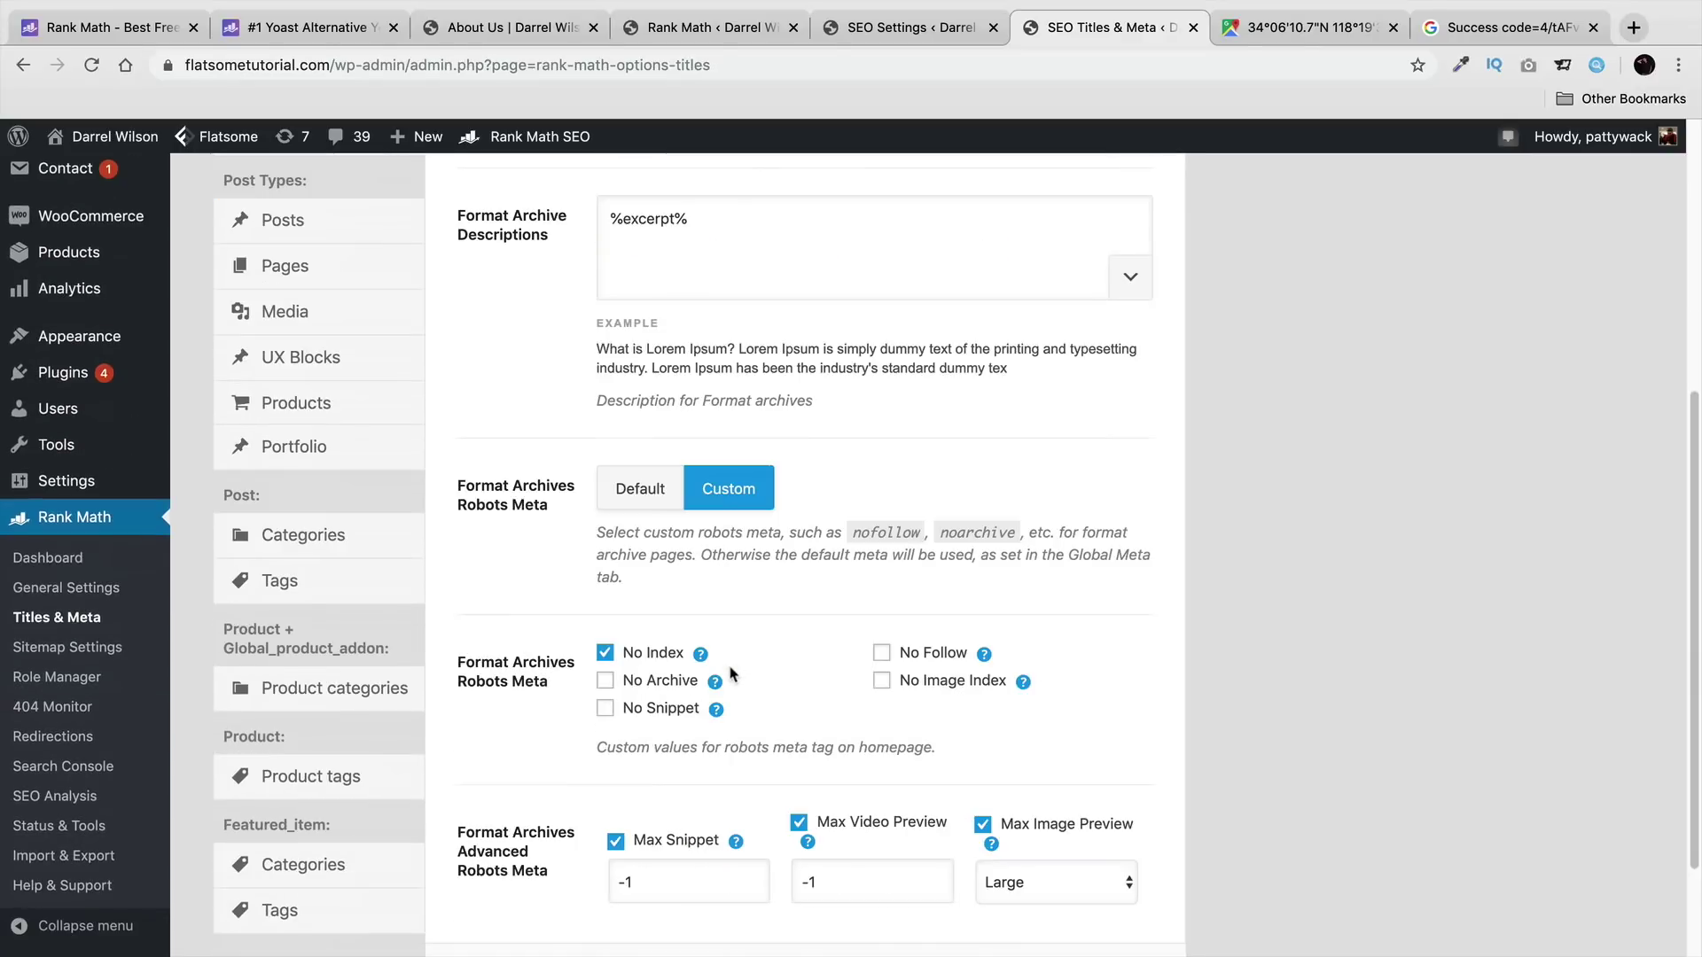
{"action": "mouse_move", "coordinate": [700, 654]}
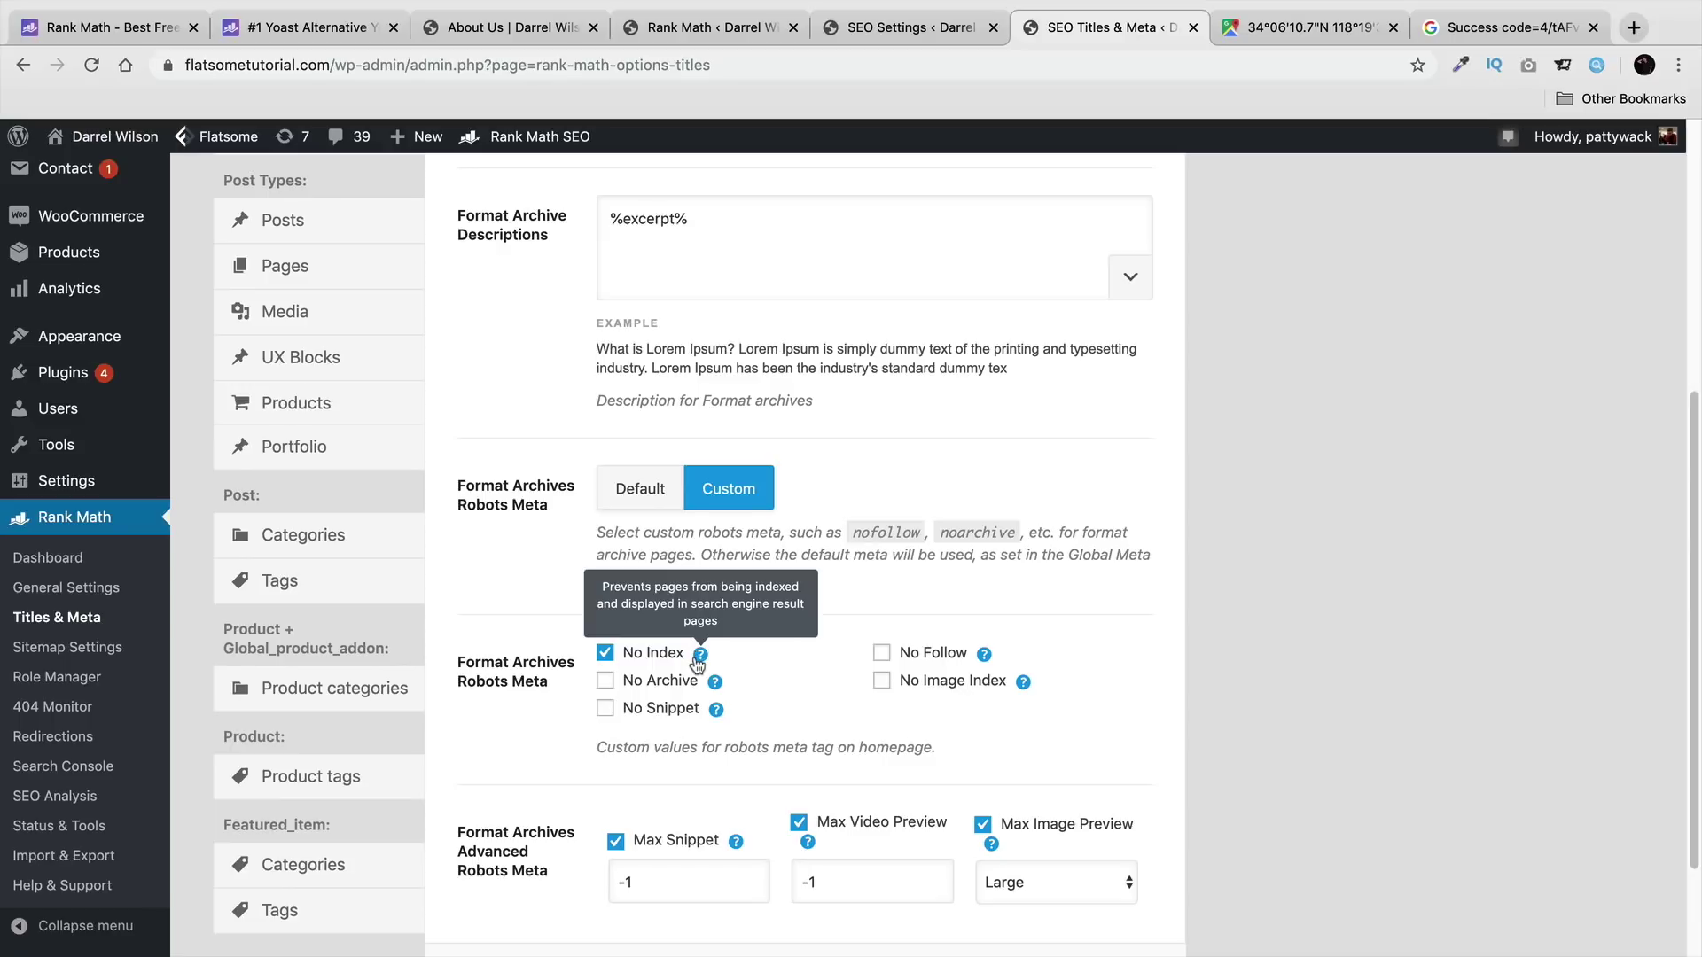
{"action": "scroll", "coordinate": [698, 665], "scroll_direction": "down", "scroll_amount": 2}
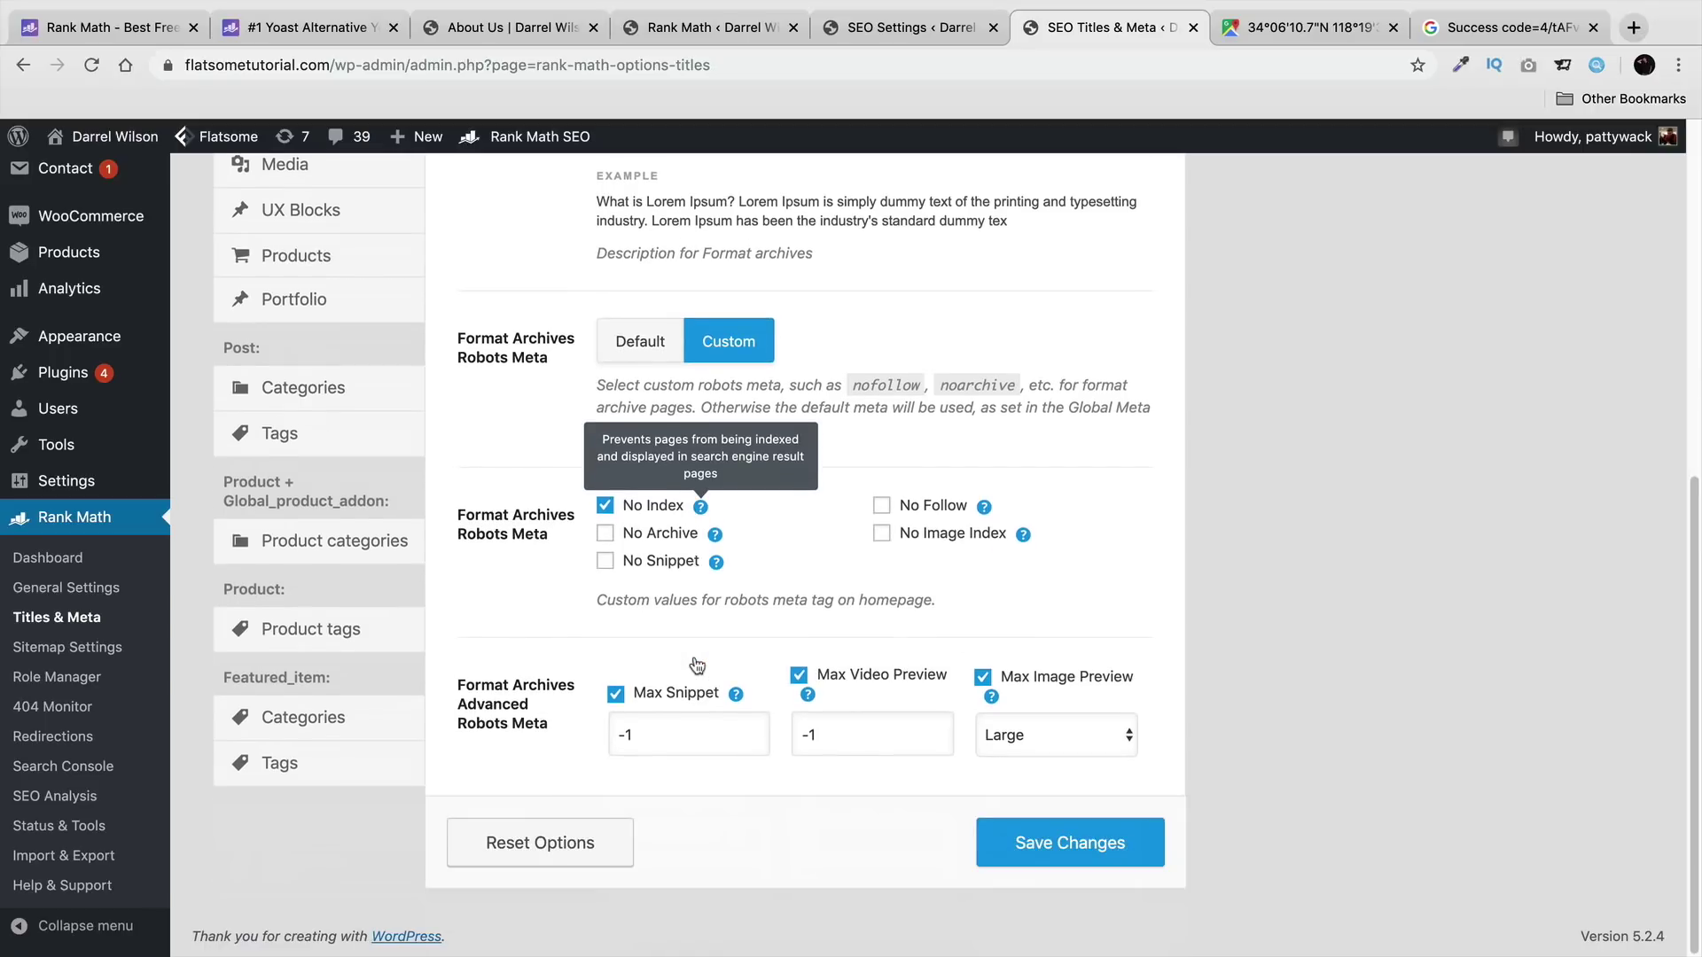
{"action": "scroll", "coordinate": [683, 811], "scroll_direction": "up", "scroll_amount": 8}
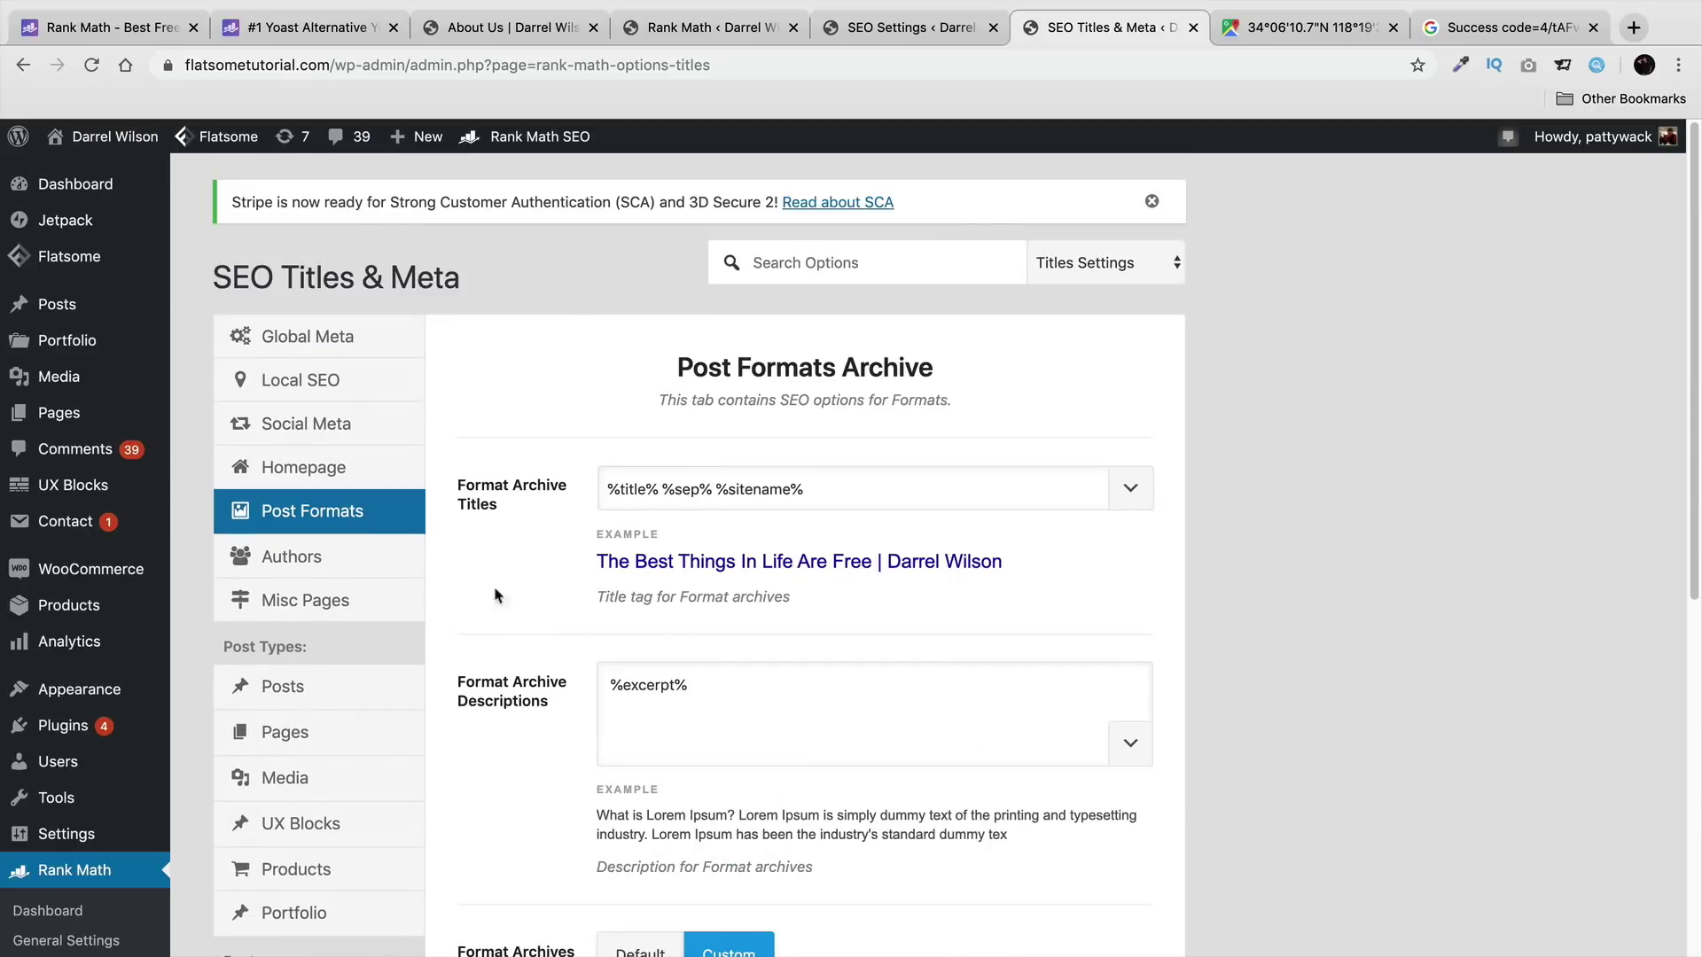
Step: Open the Authors settings and review the Author Archives option and its description
{"action": "left_click", "coordinate": [340, 560]}
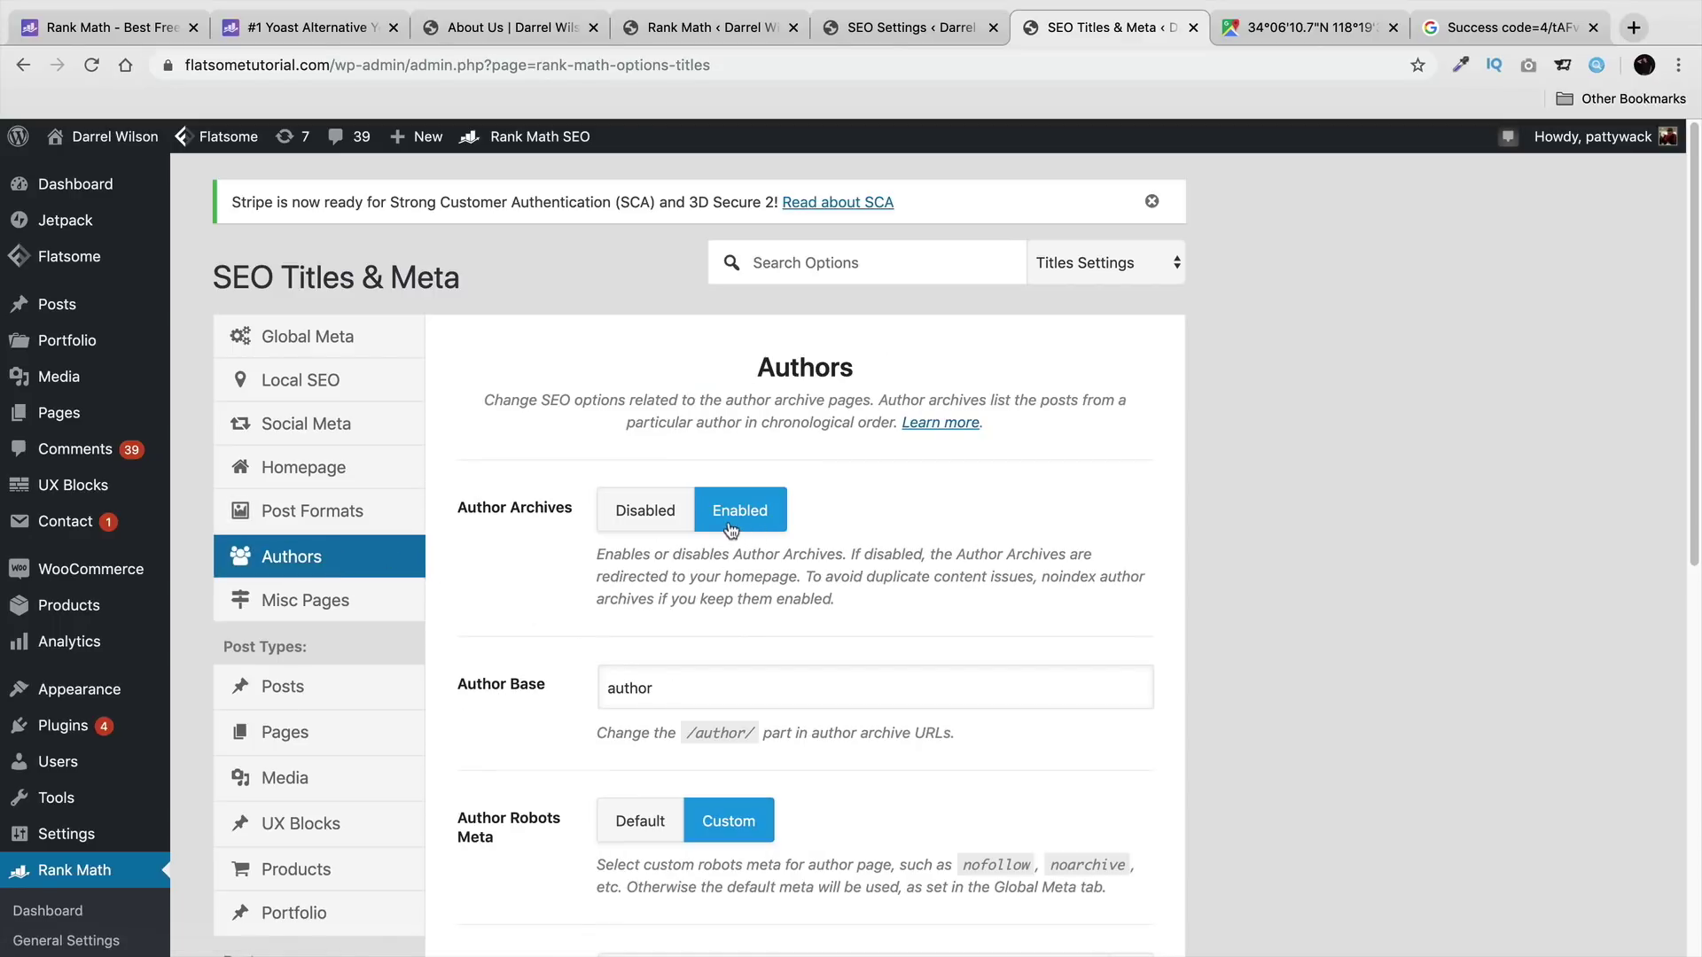
{"action": "scroll", "coordinate": [561, 565], "scroll_direction": "down", "scroll_amount": 1}
{"action": "scroll", "coordinate": [561, 565], "scroll_direction": "down", "scroll_amount": 1}
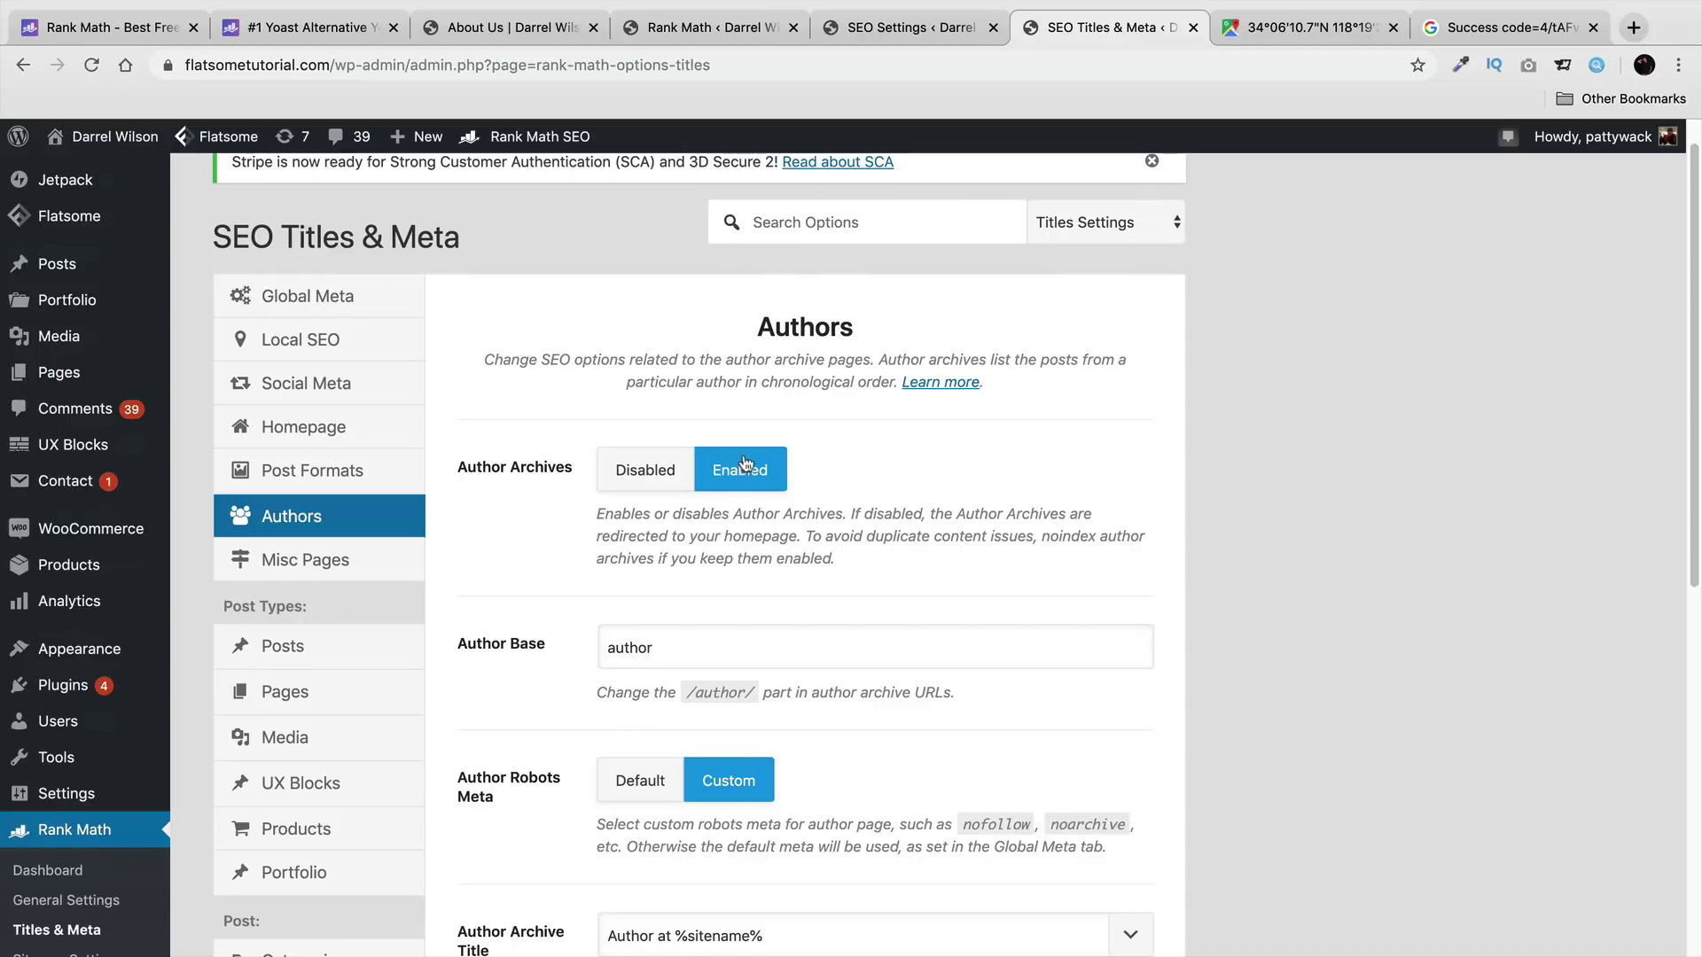
{"action": "scroll", "coordinate": [754, 532], "scroll_direction": "down", "scroll_amount": 3}
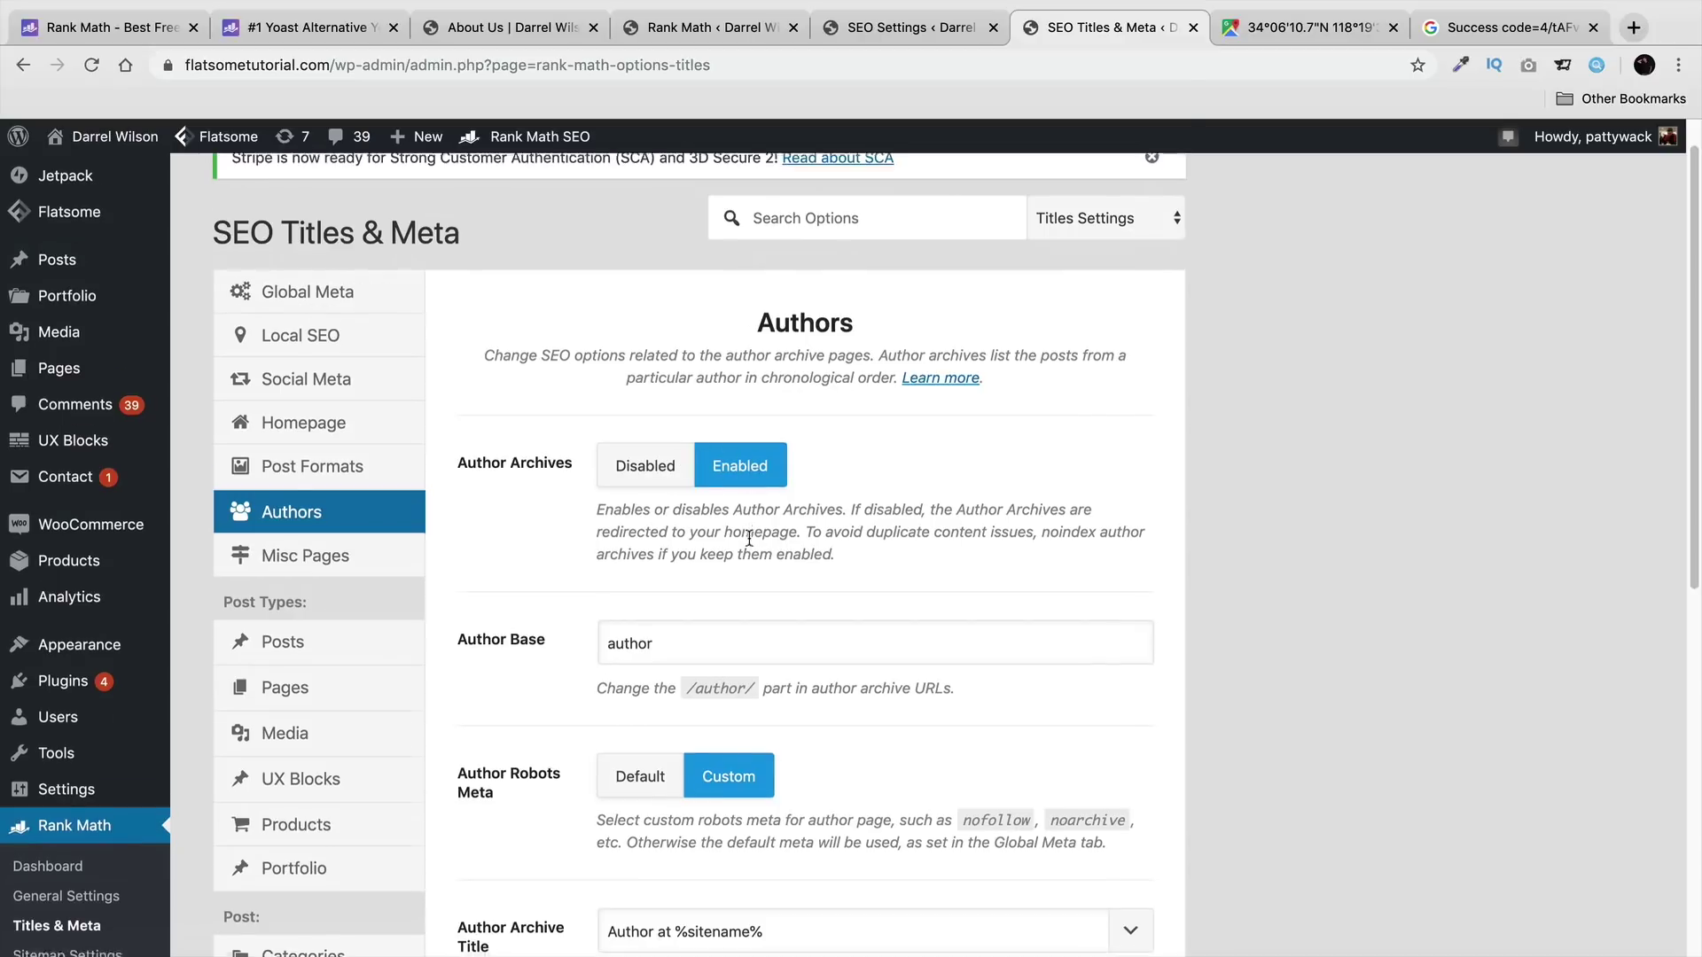
{"action": "left_click", "coordinate": [749, 537]}
{"action": "scroll", "coordinate": [749, 535], "scroll_direction": "down", "scroll_amount": 1}
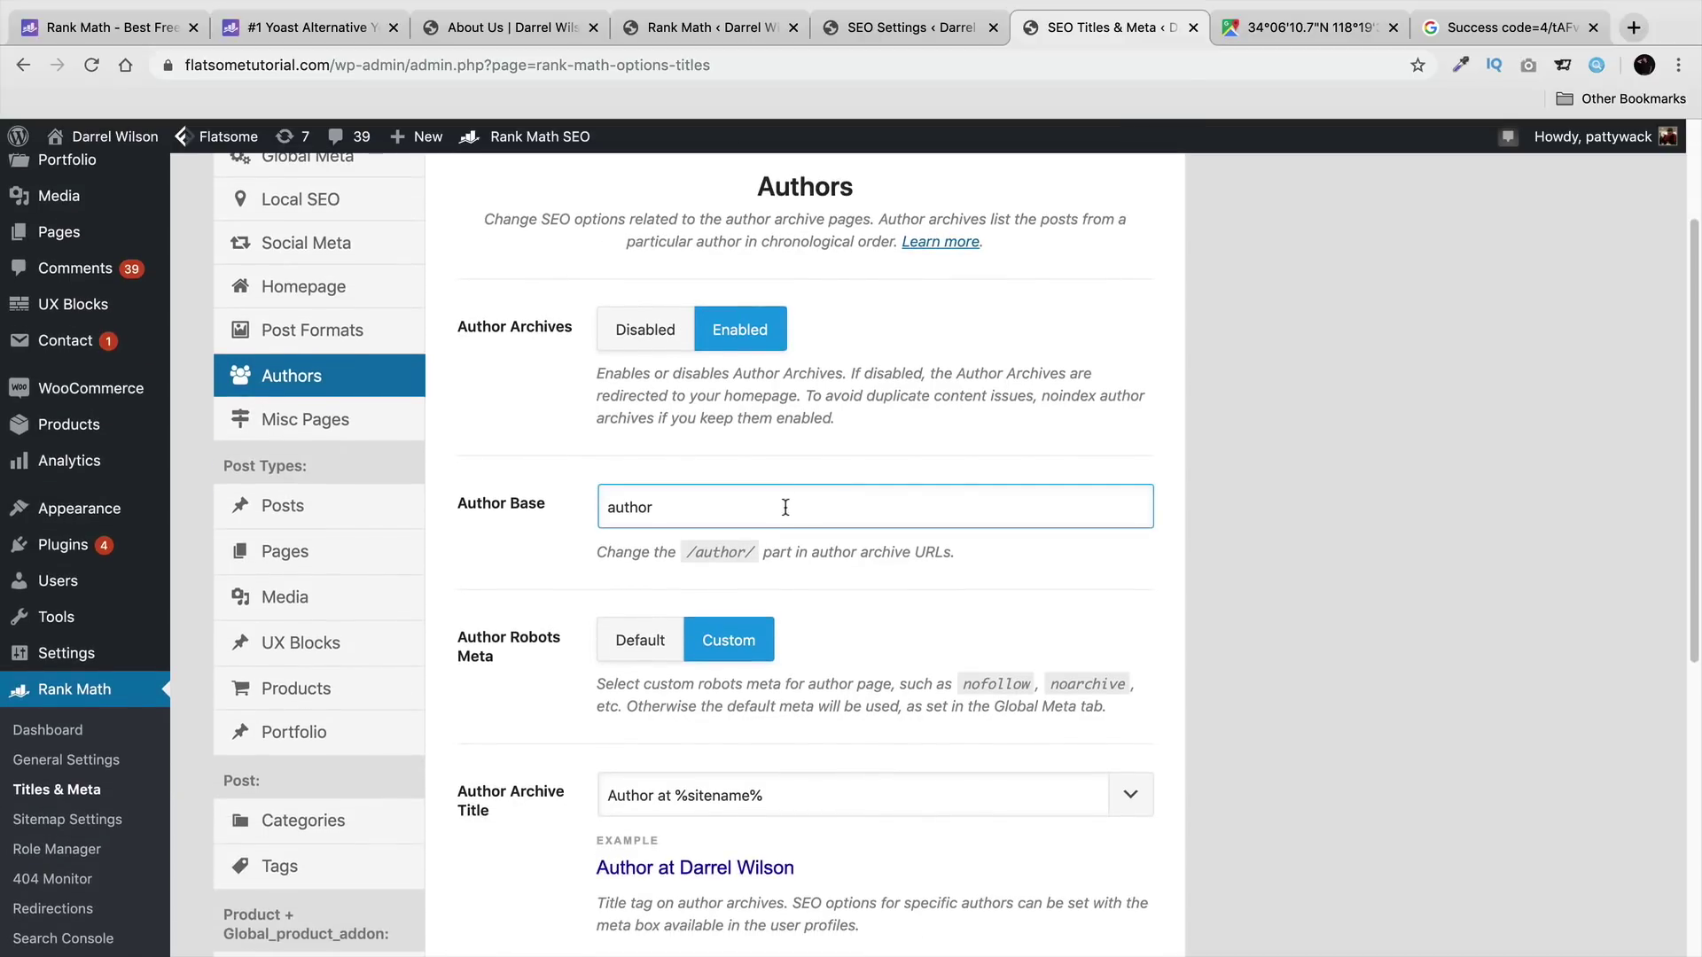
Step: Try disabling Author Archives twice, setting the option back to Enabled each time
{"action": "left_click", "coordinate": [646, 335]}
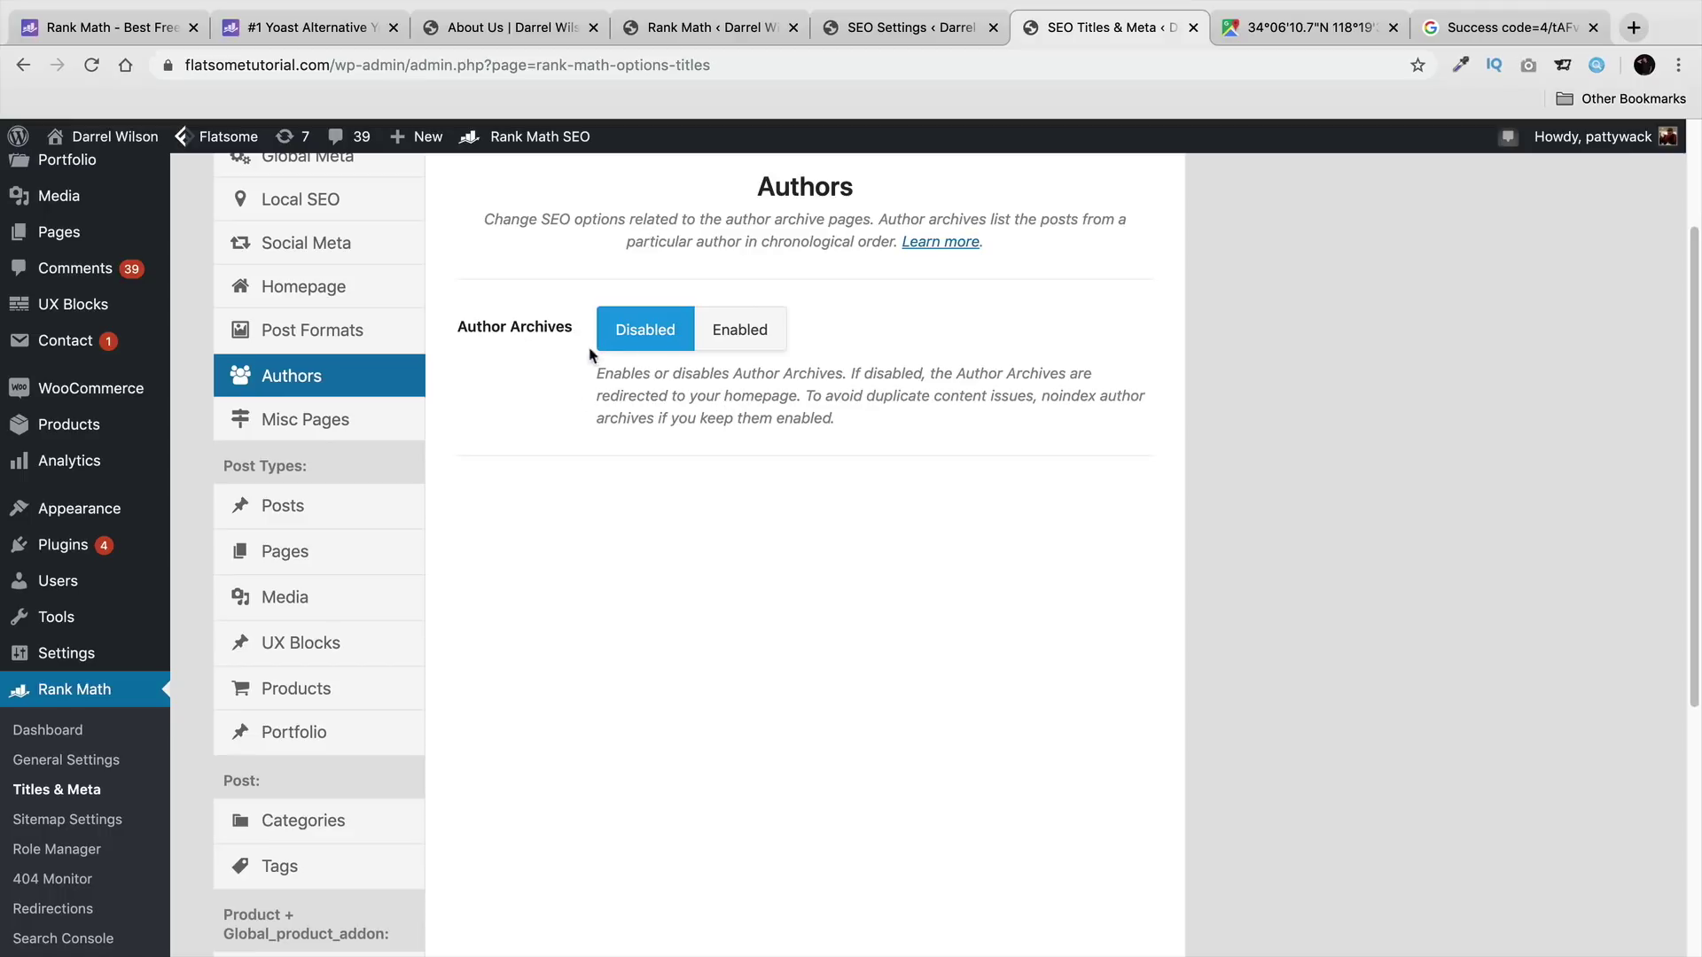
{"action": "left_click", "coordinate": [727, 351]}
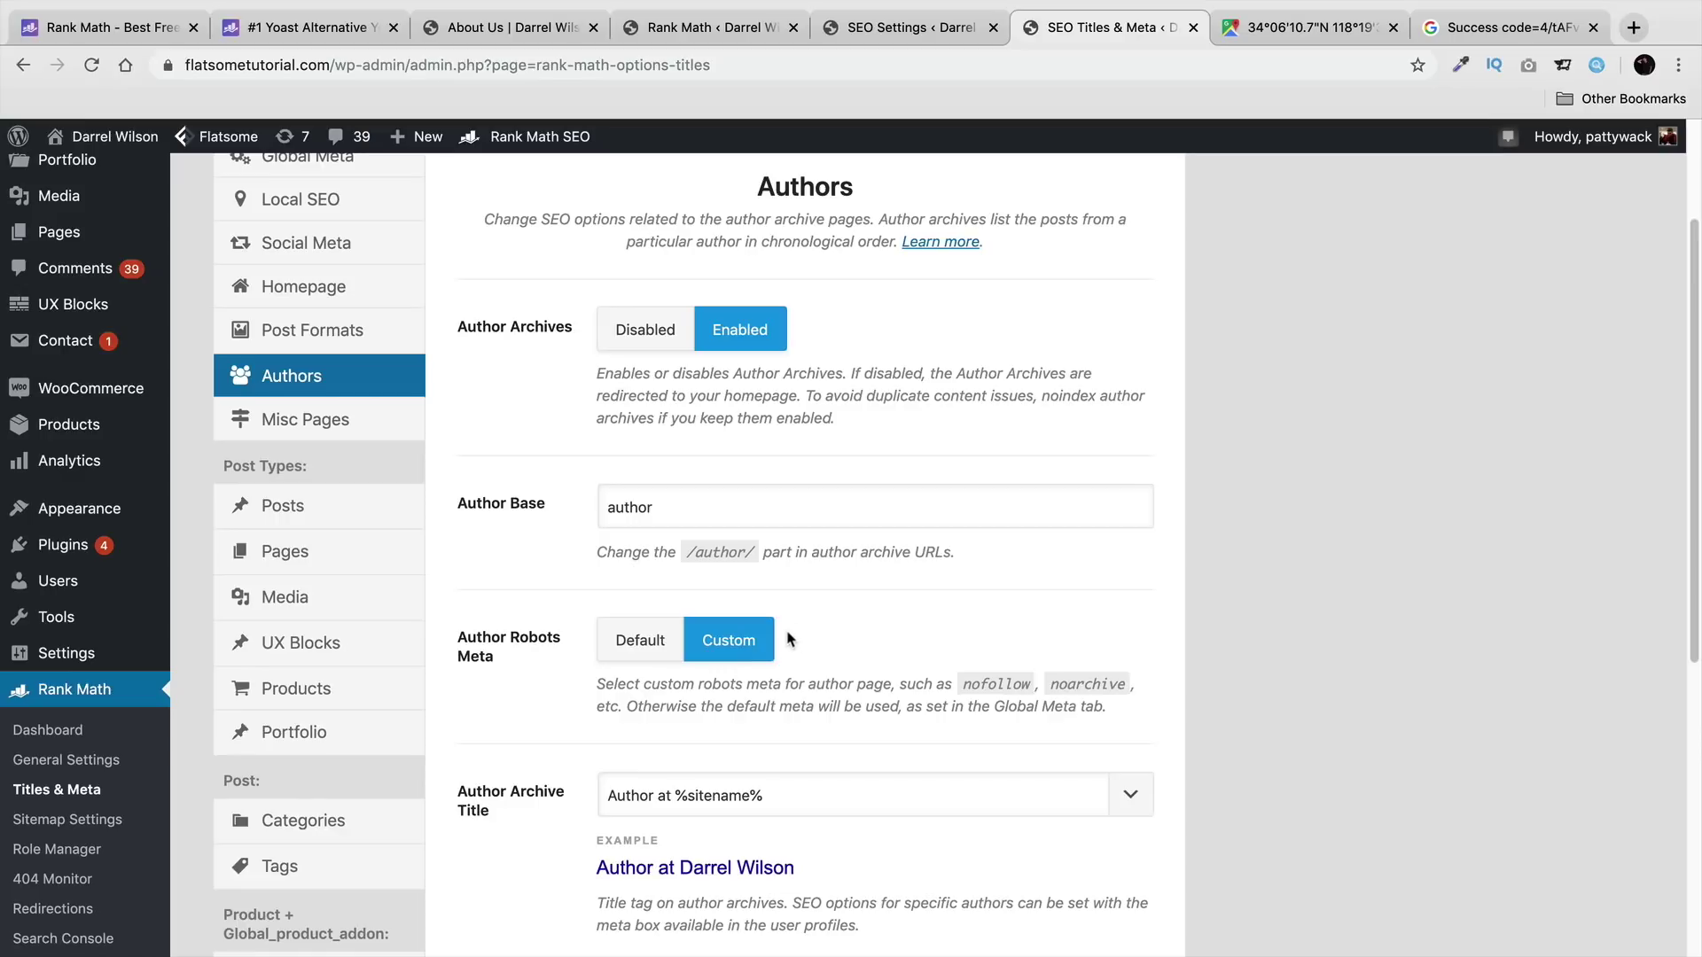
{"action": "left_click", "coordinate": [640, 342]}
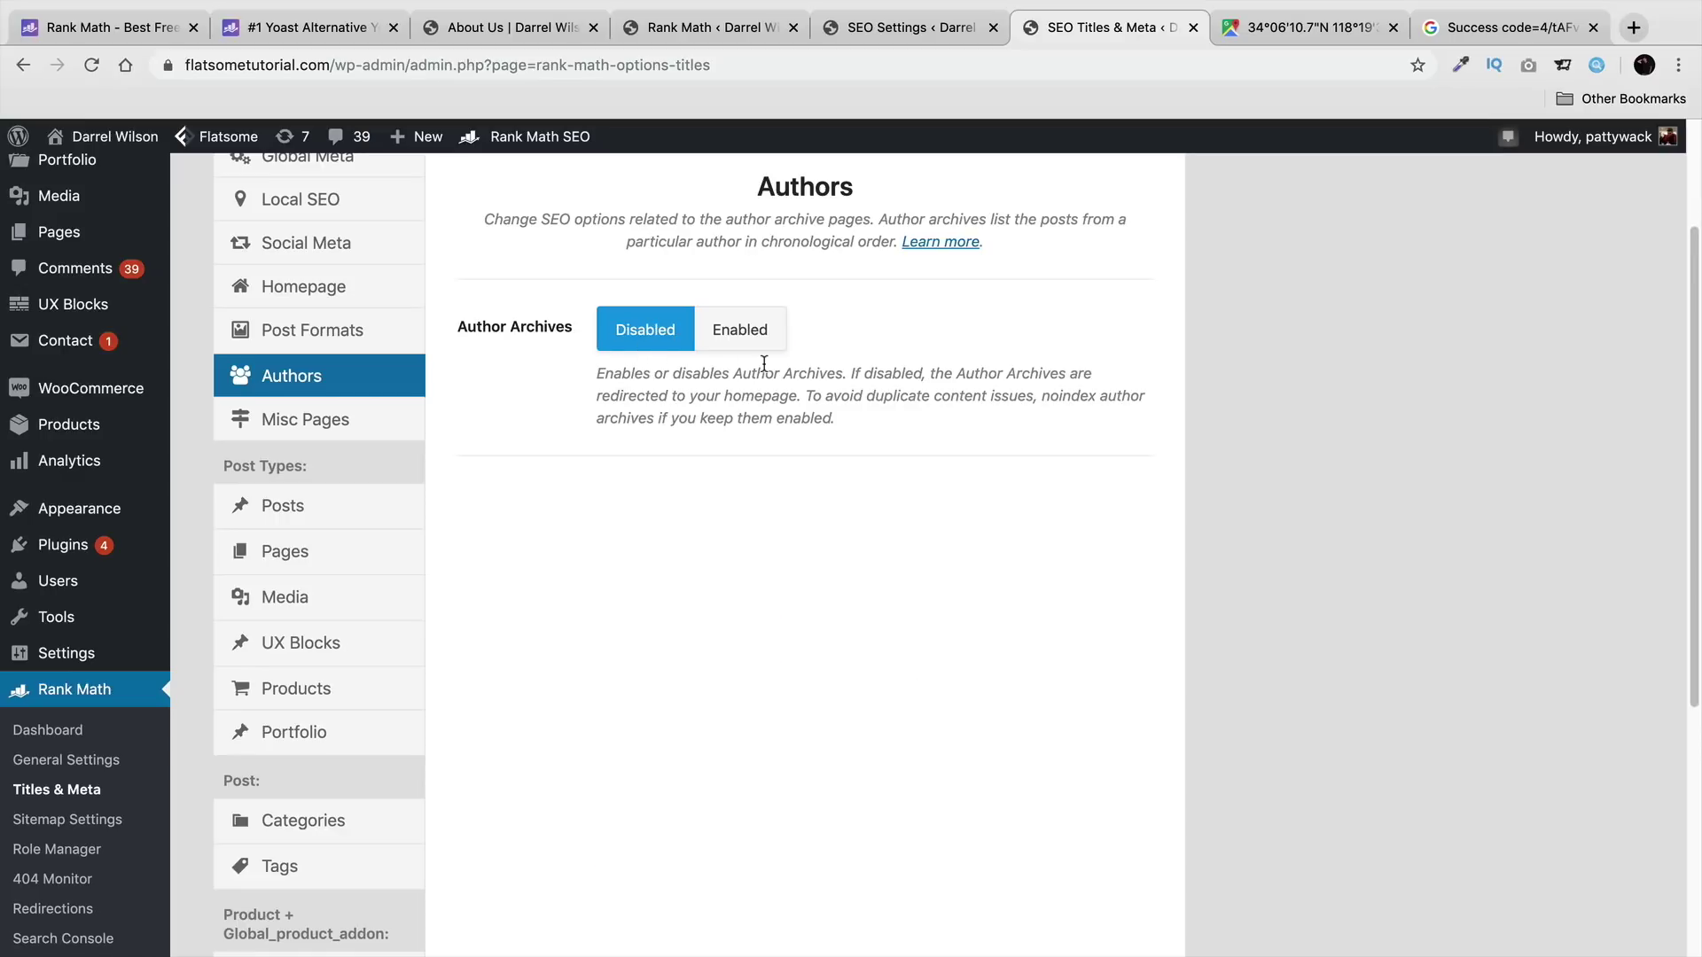
{"action": "left_click", "coordinate": [767, 334]}
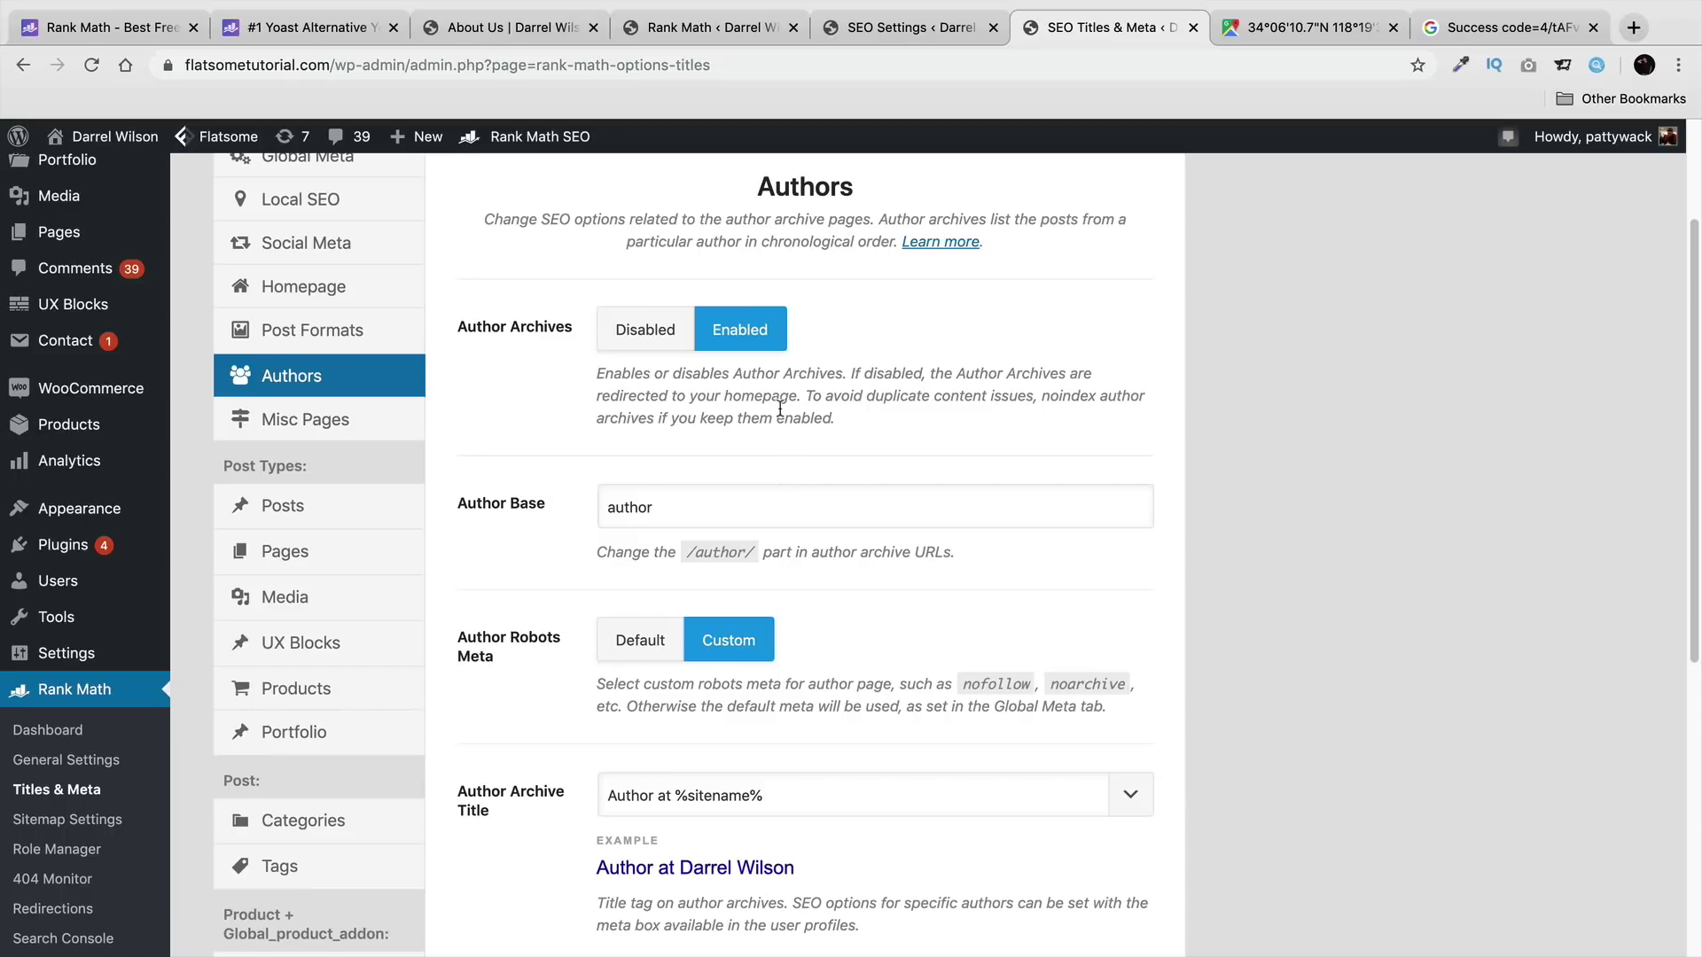
Step: Review the Author Base, Author Archive Title, Author Archive Description and user SEO meta box settings
{"action": "scroll", "coordinate": [709, 496], "scroll_direction": "down", "scroll_amount": 1}
{"action": "left_click", "coordinate": [696, 493]}
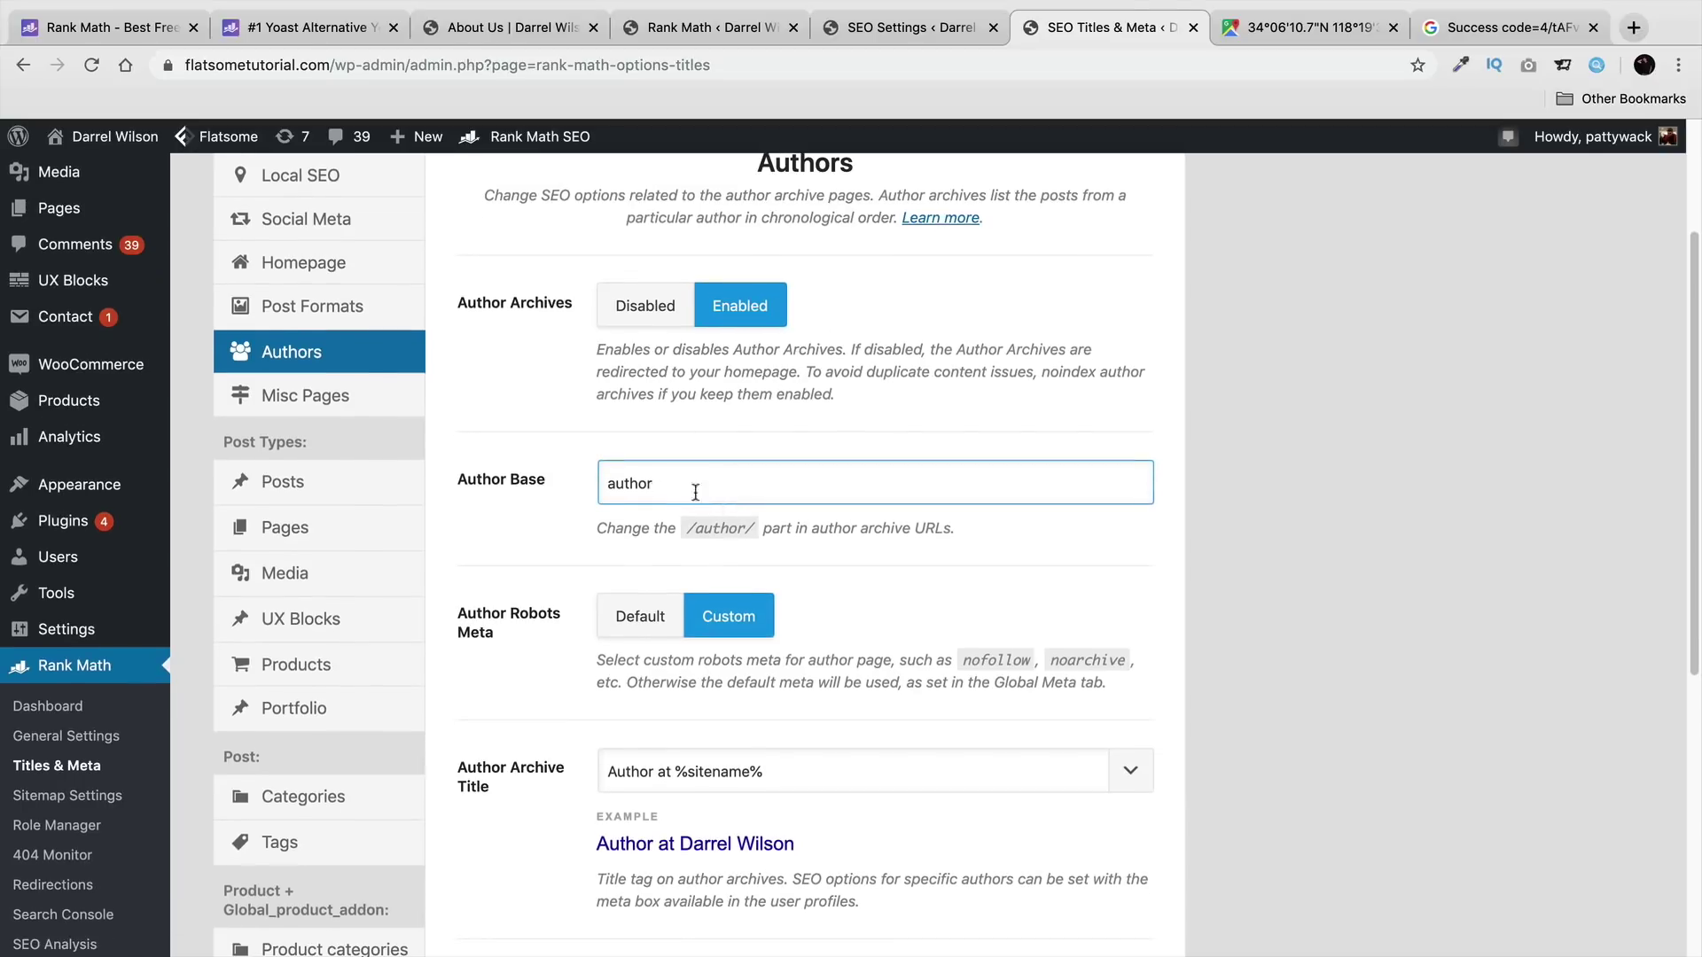
{"action": "scroll", "coordinate": [691, 506], "scroll_direction": "down", "scroll_amount": 3}
{"action": "left_click", "coordinate": [645, 601]}
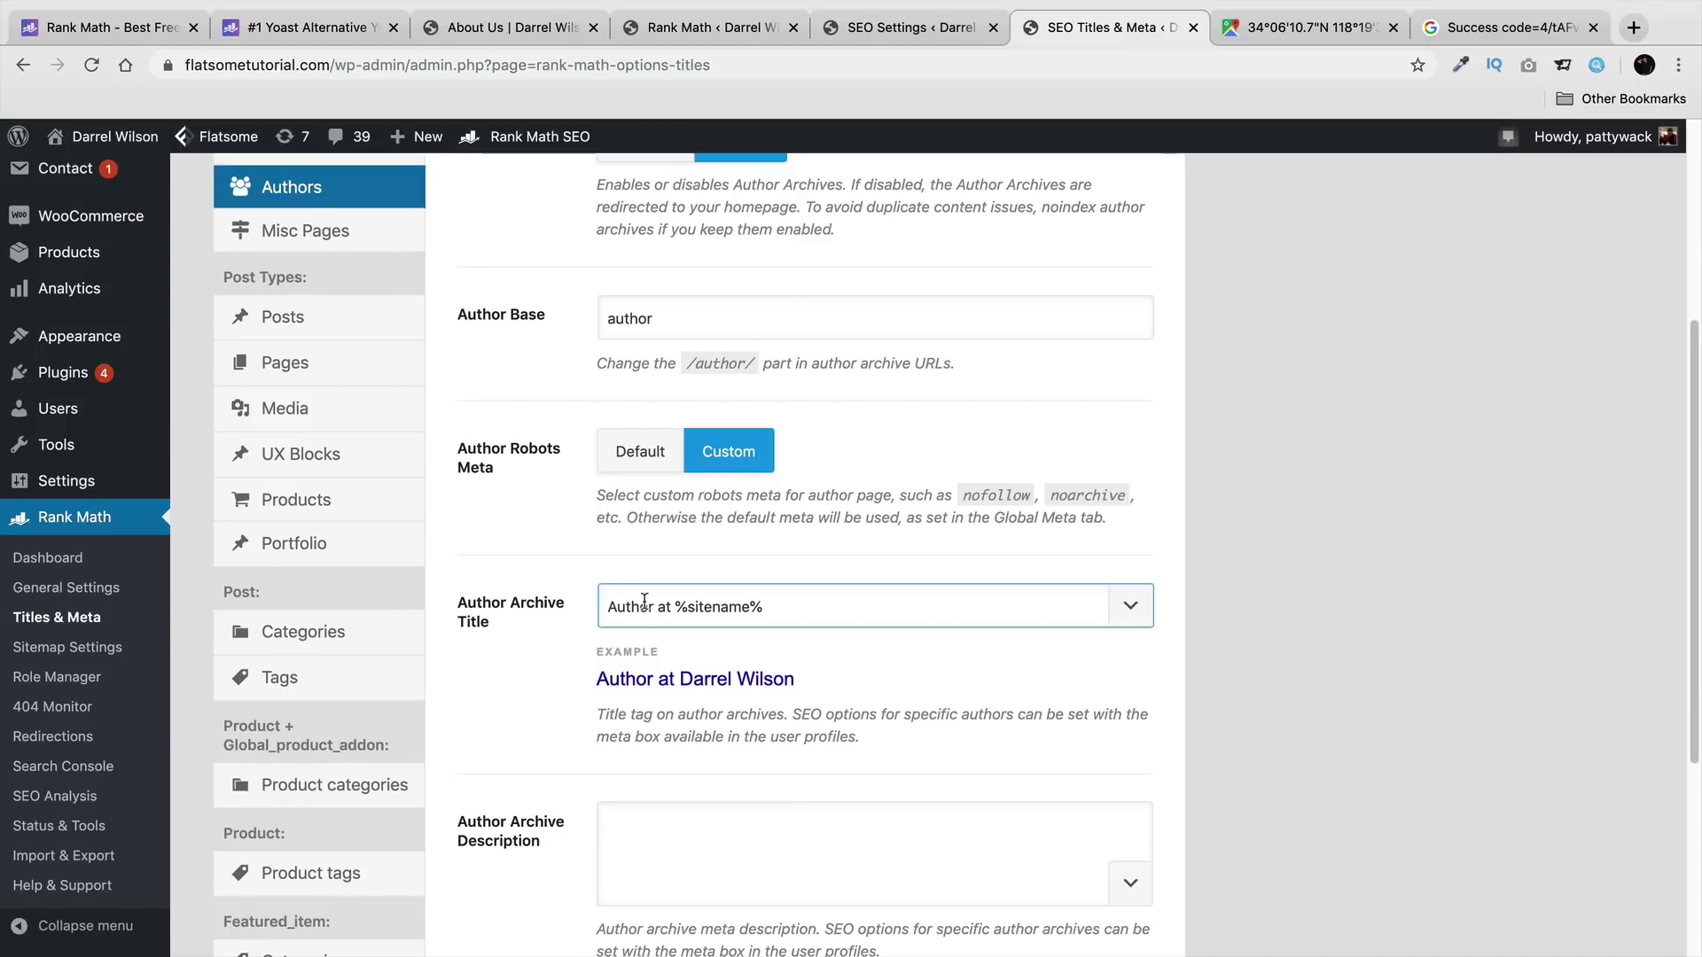
{"action": "scroll", "coordinate": [743, 590], "scroll_direction": "down", "scroll_amount": 3}
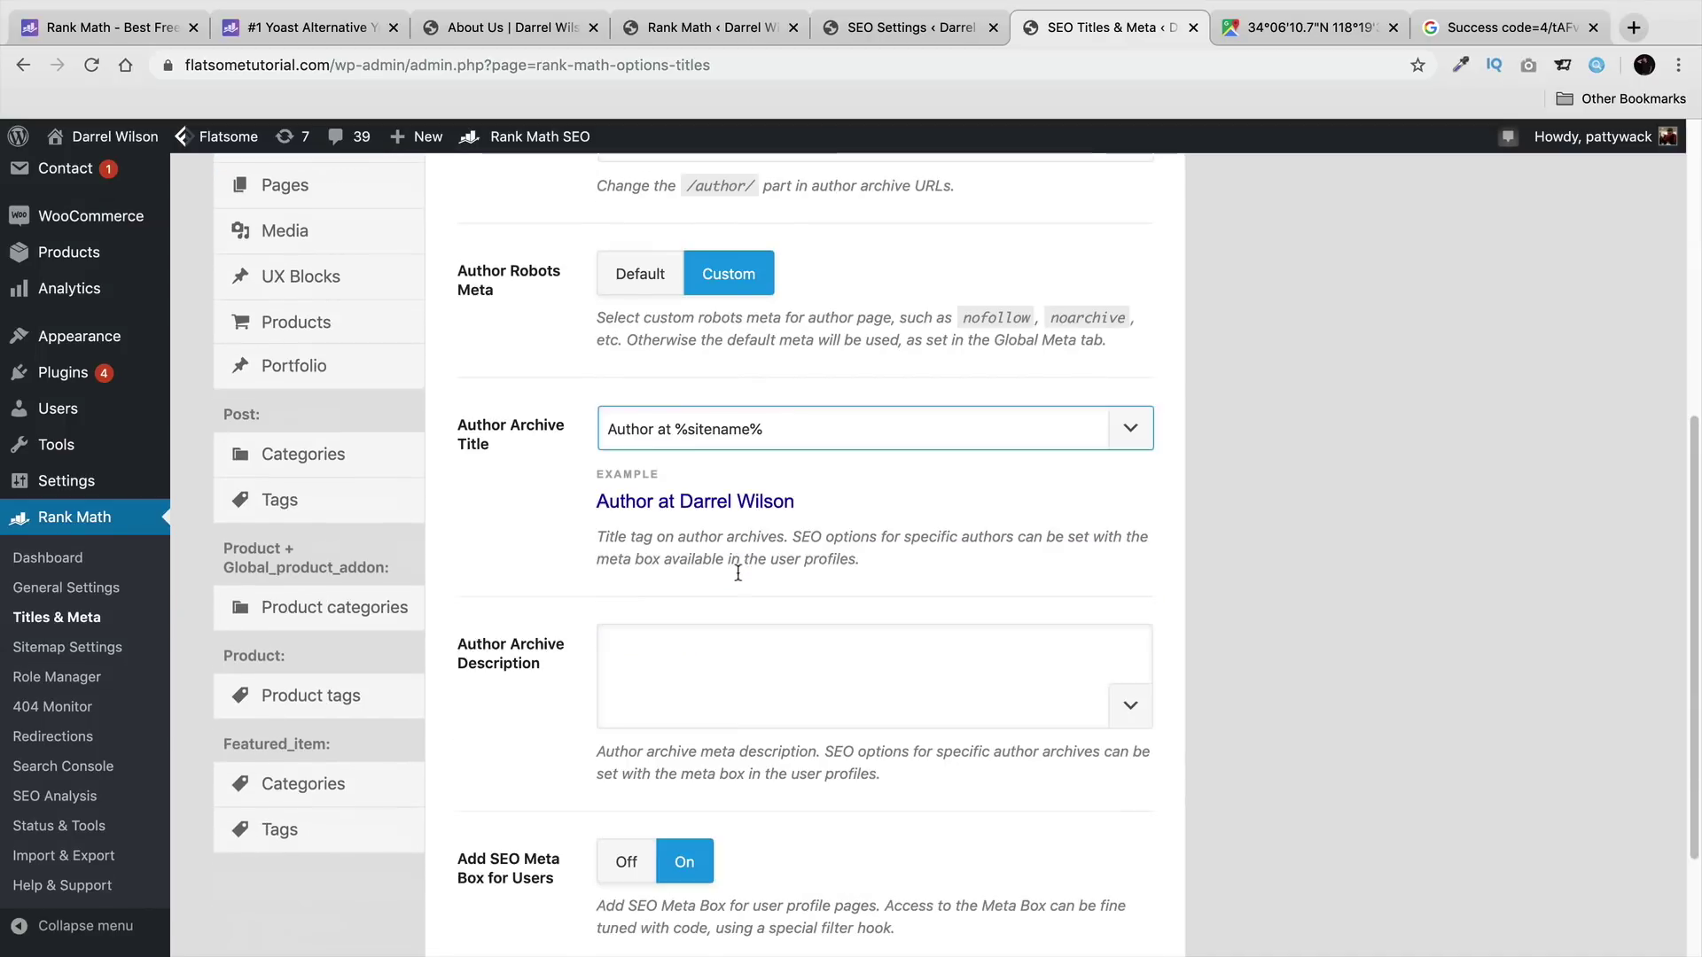
{"action": "left_click", "coordinate": [738, 573]}
{"action": "scroll", "coordinate": [736, 567], "scroll_direction": "down", "scroll_amount": 3}
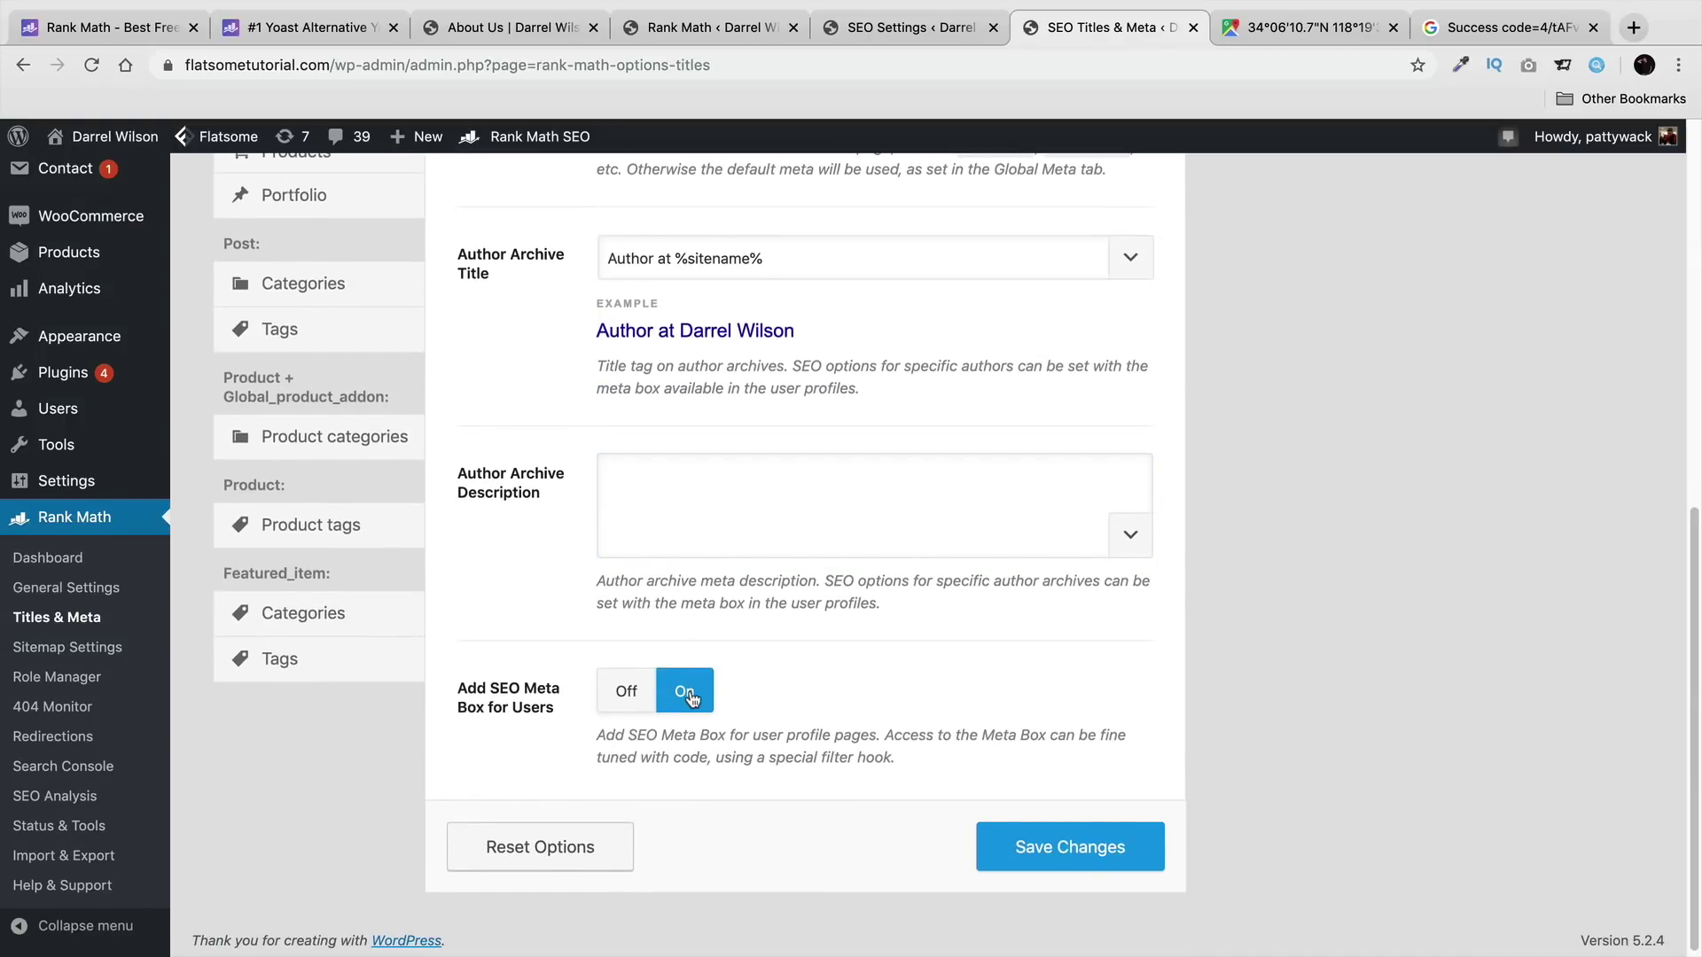
{"action": "scroll", "coordinate": [690, 698], "scroll_direction": "up", "scroll_amount": 6}
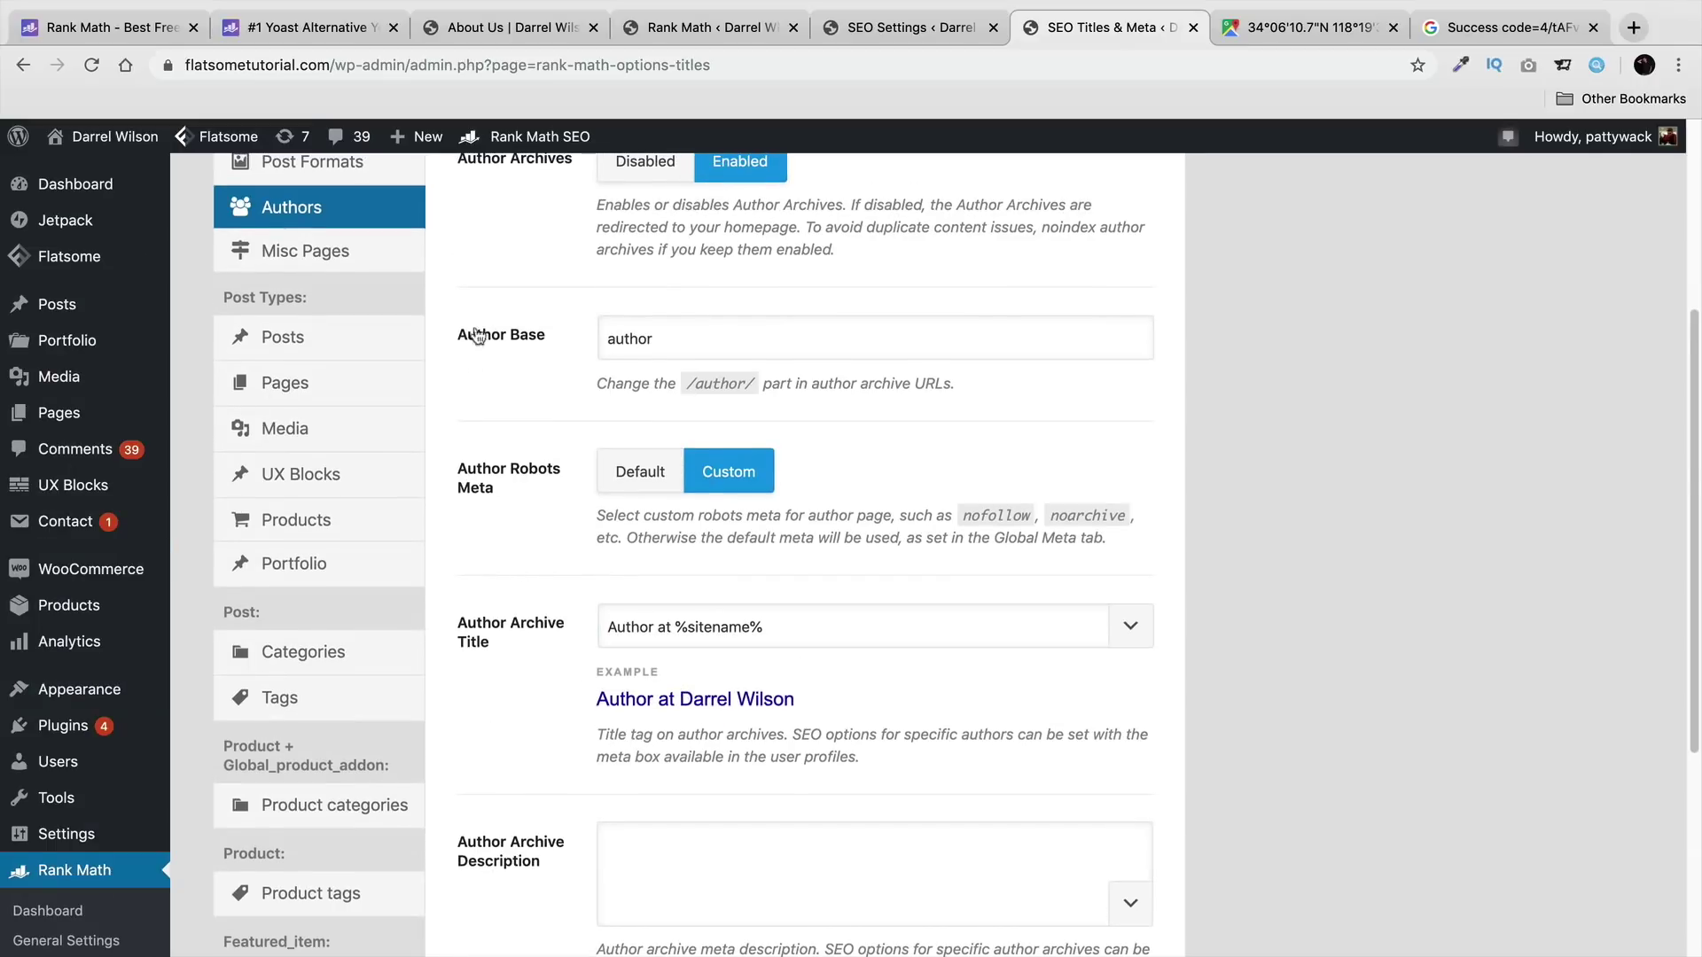
{"action": "left_click", "coordinate": [787, 621]}
{"action": "left_click_drag", "start_coordinate": [814, 637], "coordinate": [593, 634]}
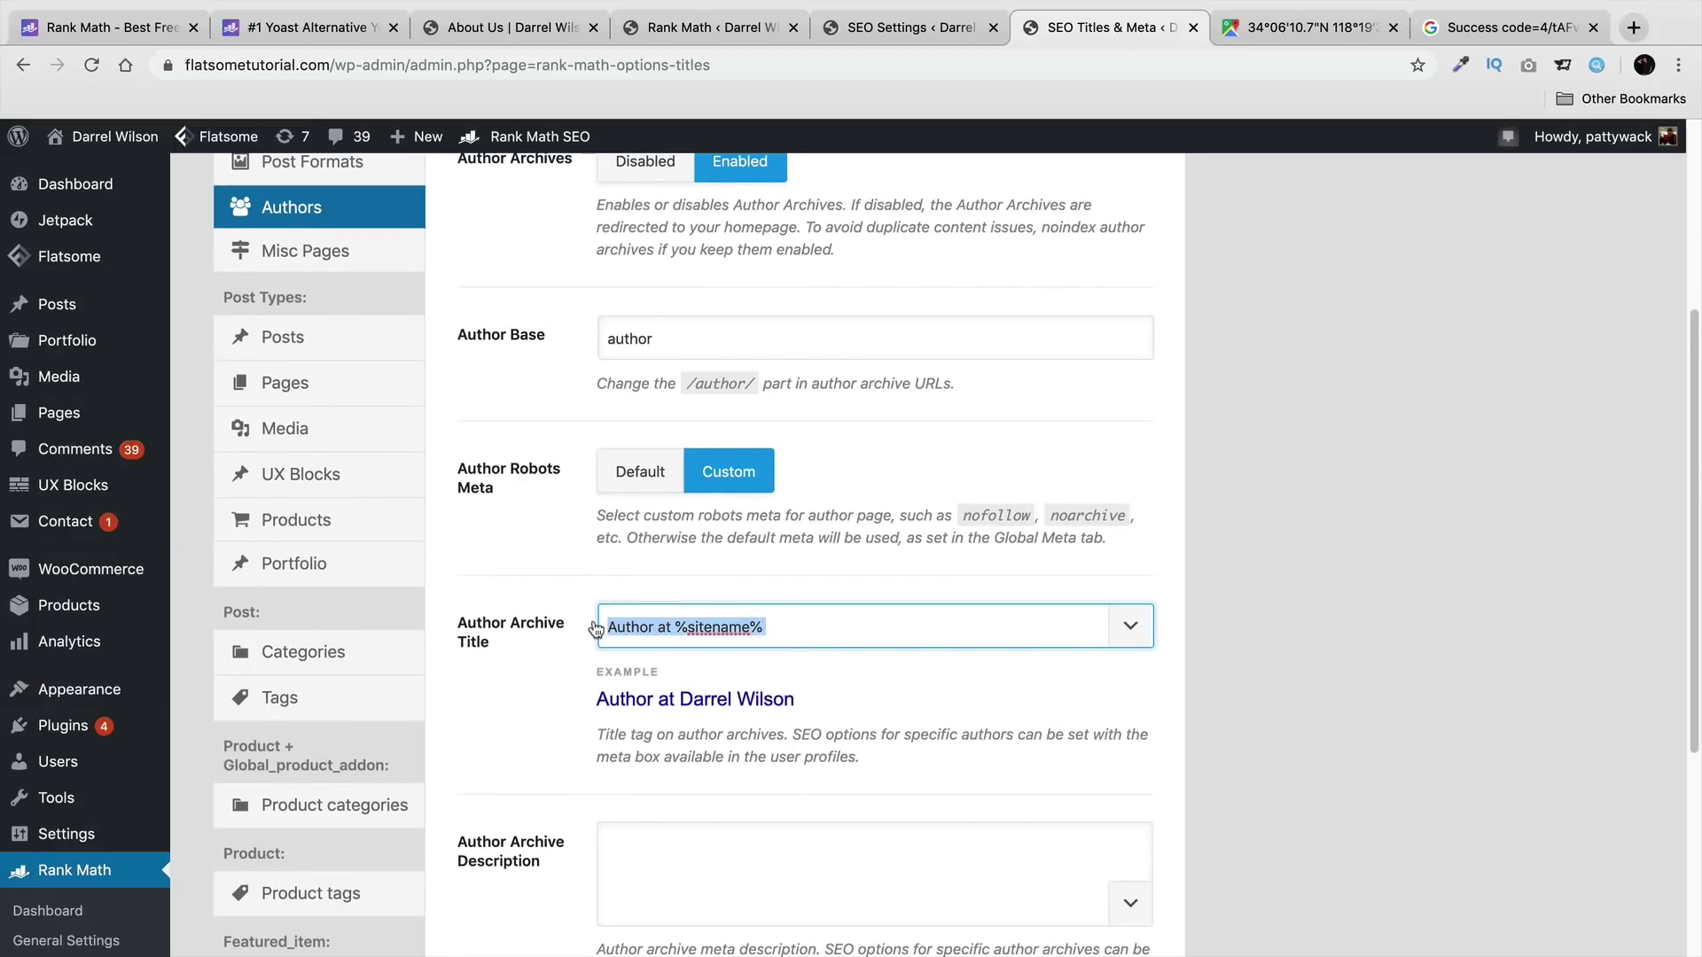
{"action": "left_click", "coordinate": [606, 630]}
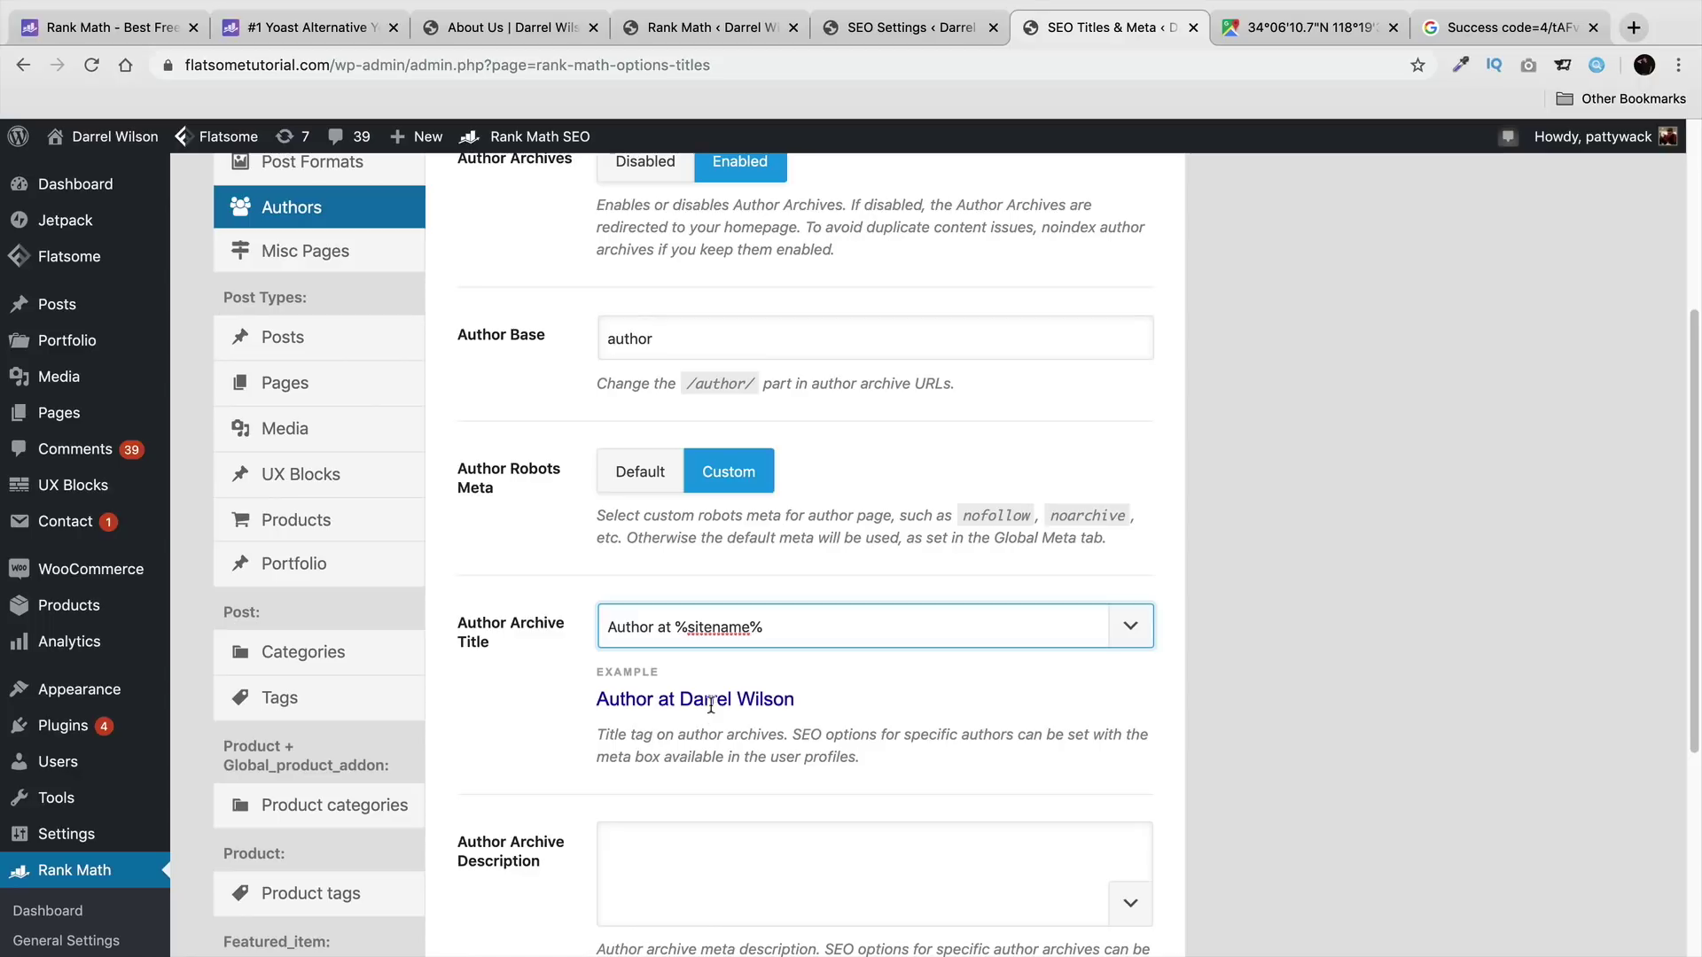
{"action": "scroll", "coordinate": [711, 705], "scroll_direction": "up", "scroll_amount": 1}
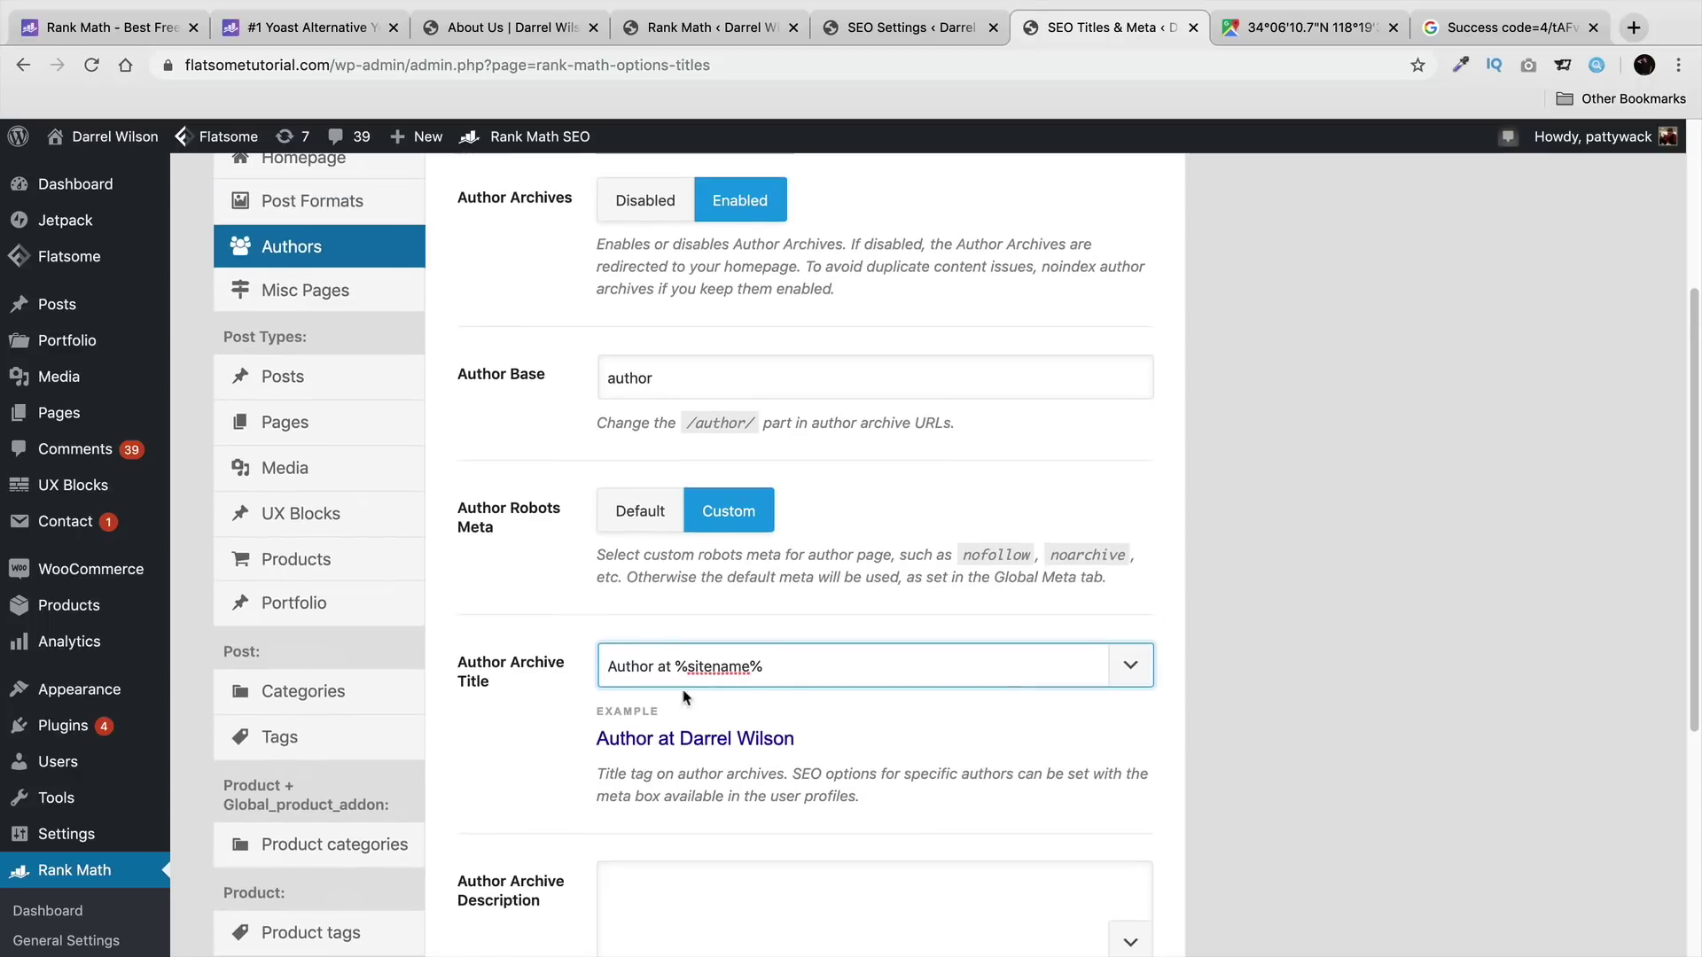
Step: Open the Misc Pages settings and review the Date Archives option with its title and description fields
{"action": "left_click", "coordinate": [331, 300]}
{"action": "scroll", "coordinate": [519, 625], "scroll_direction": "down", "scroll_amount": 3}
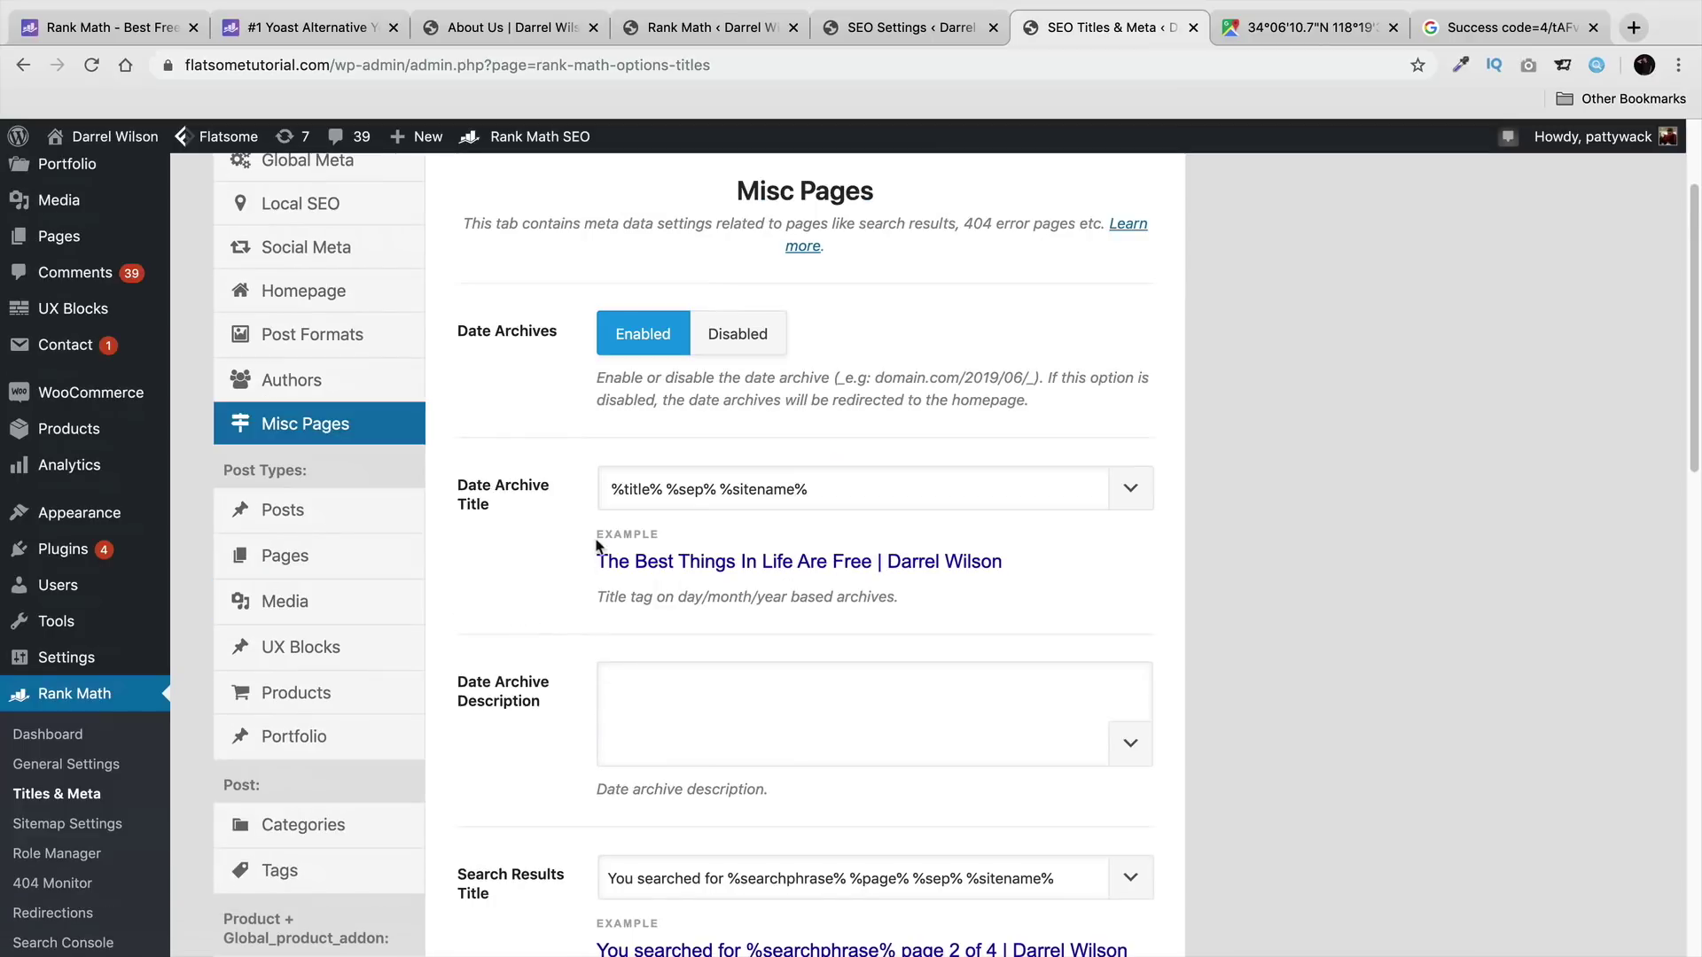
{"action": "left_click", "coordinate": [621, 487]}
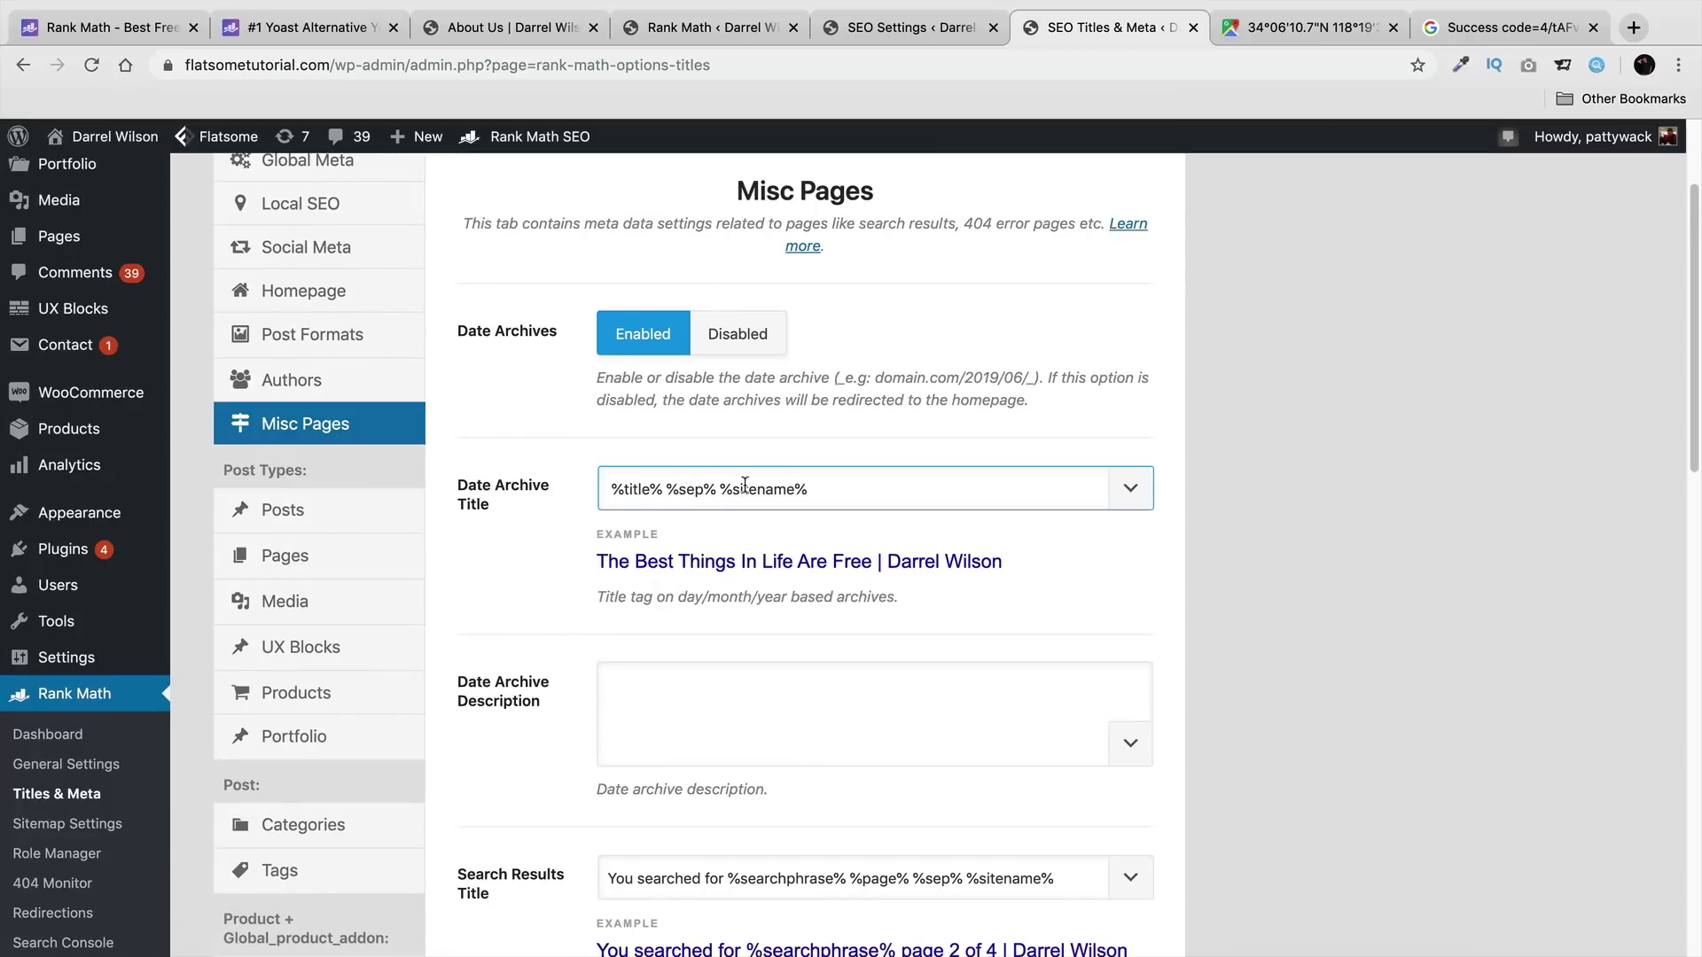
{"action": "left_click", "coordinate": [779, 684]}
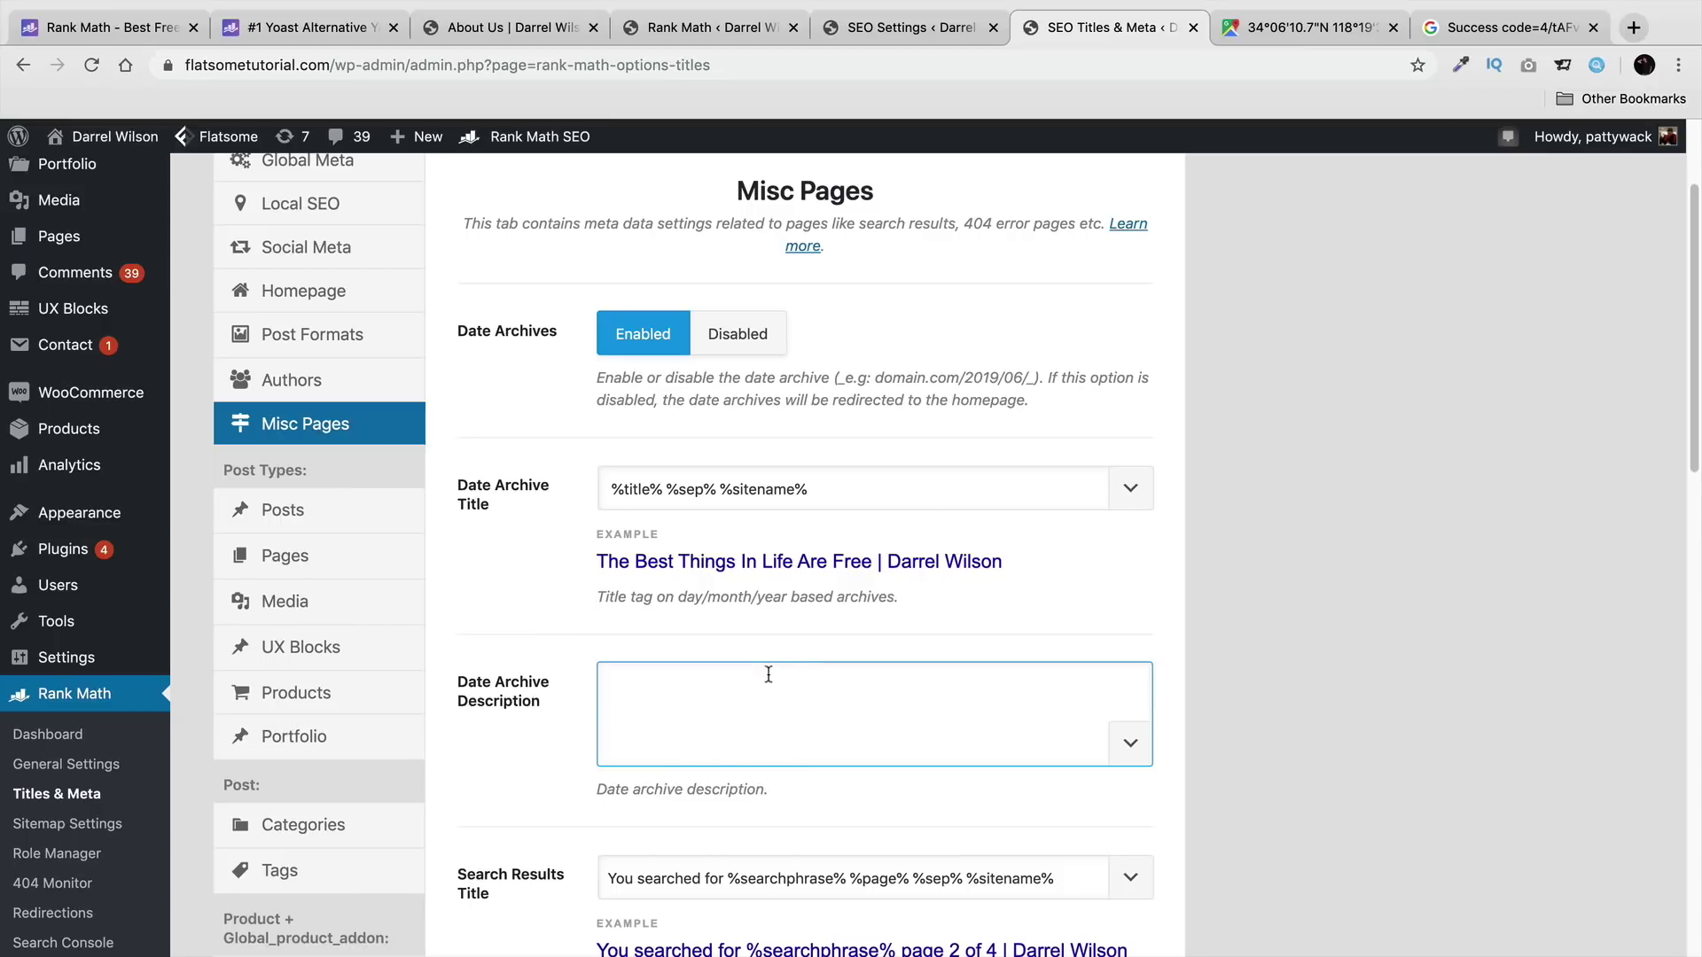
{"action": "left_click", "coordinate": [847, 445]}
{"action": "left_click_drag", "start_coordinate": [882, 195], "coordinate": [736, 191]}
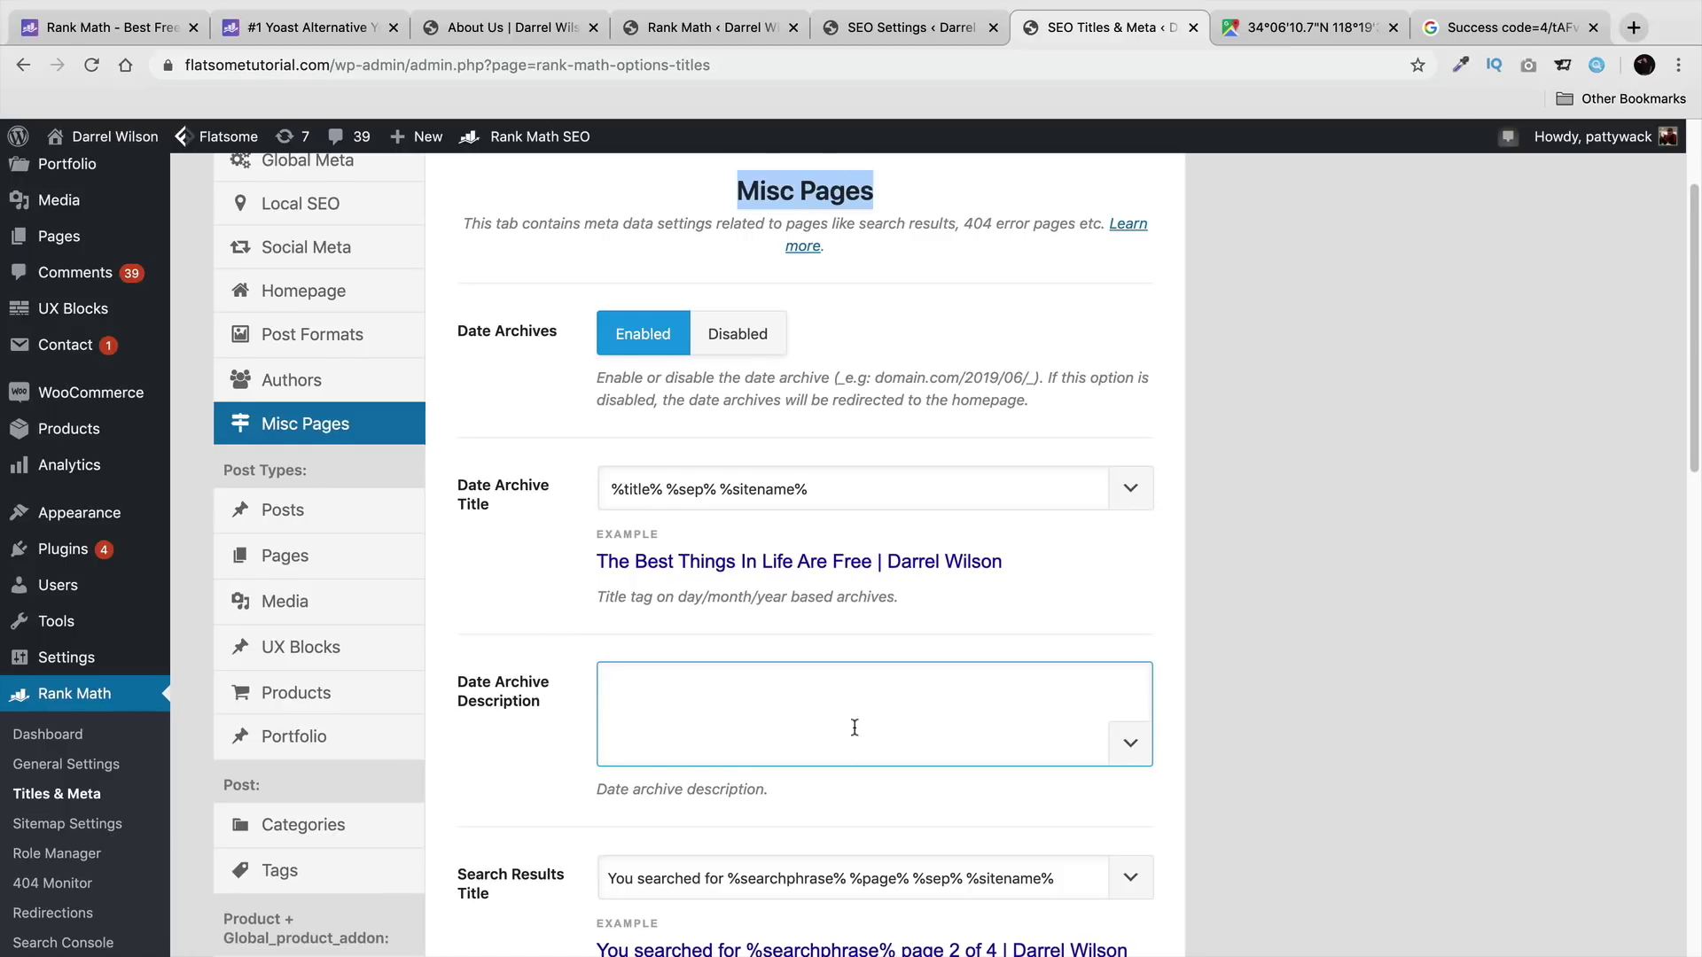
Step: Review the Date Archive Description field and the variables in the Search Results Title on the Misc Pages settings
{"action": "scroll", "coordinate": [854, 725], "scroll_direction": "down", "scroll_amount": 1}
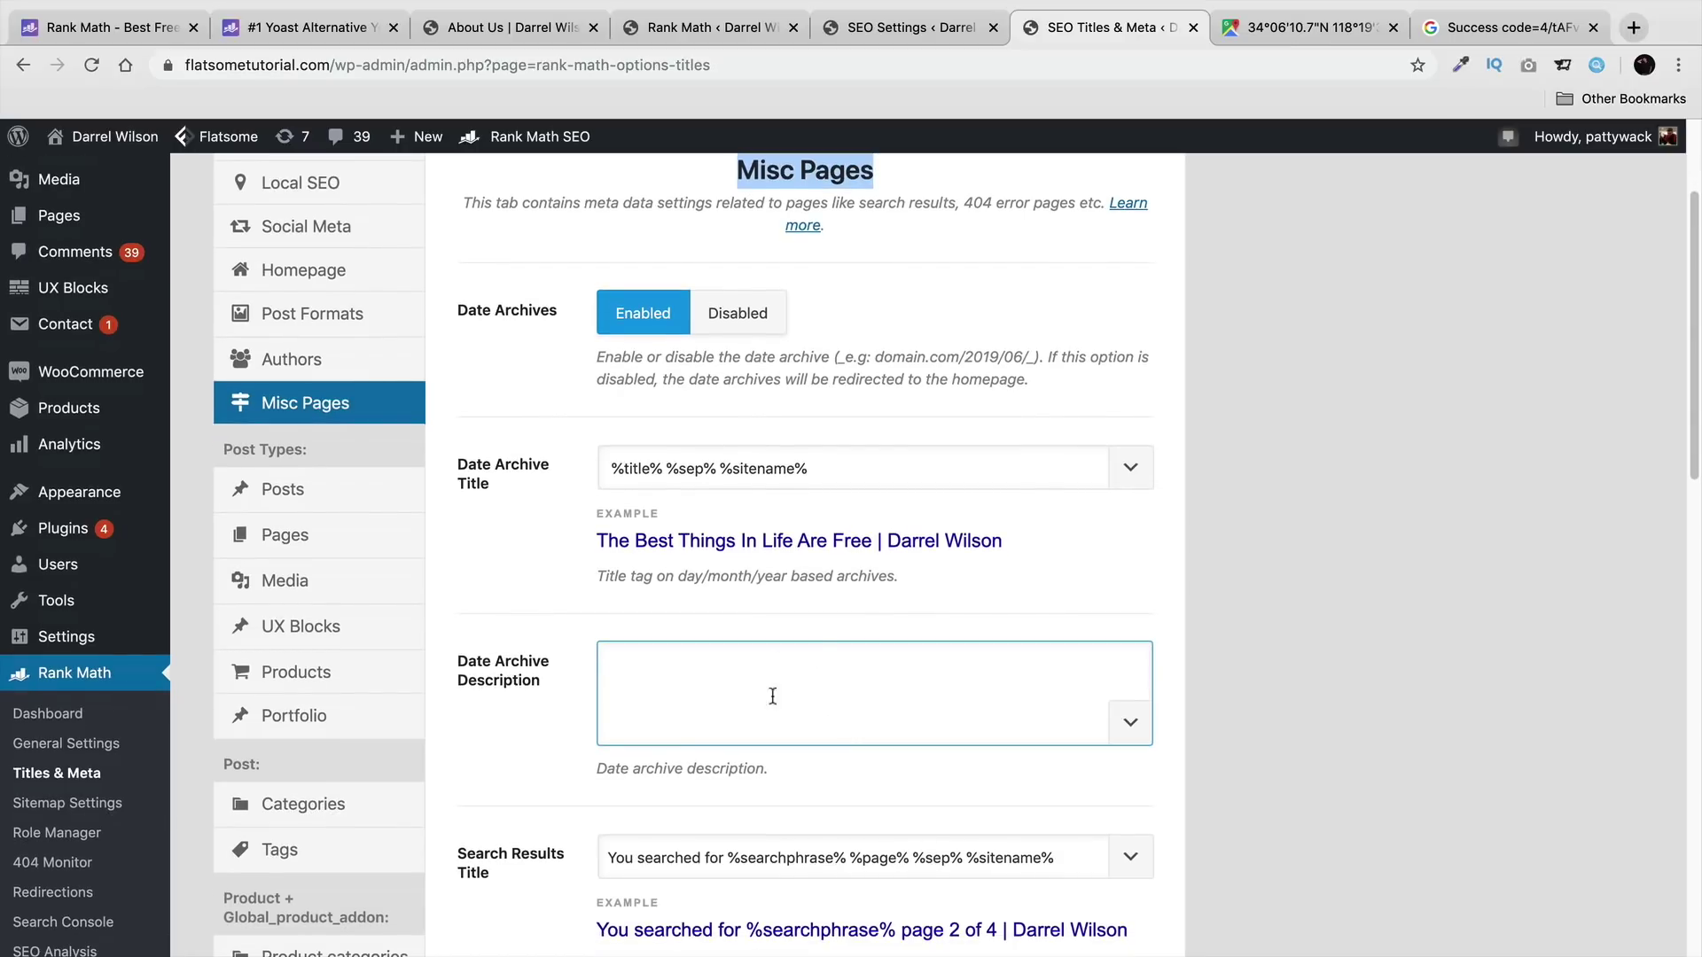
{"action": "scroll", "coordinate": [812, 662], "scroll_direction": "down", "scroll_amount": 1}
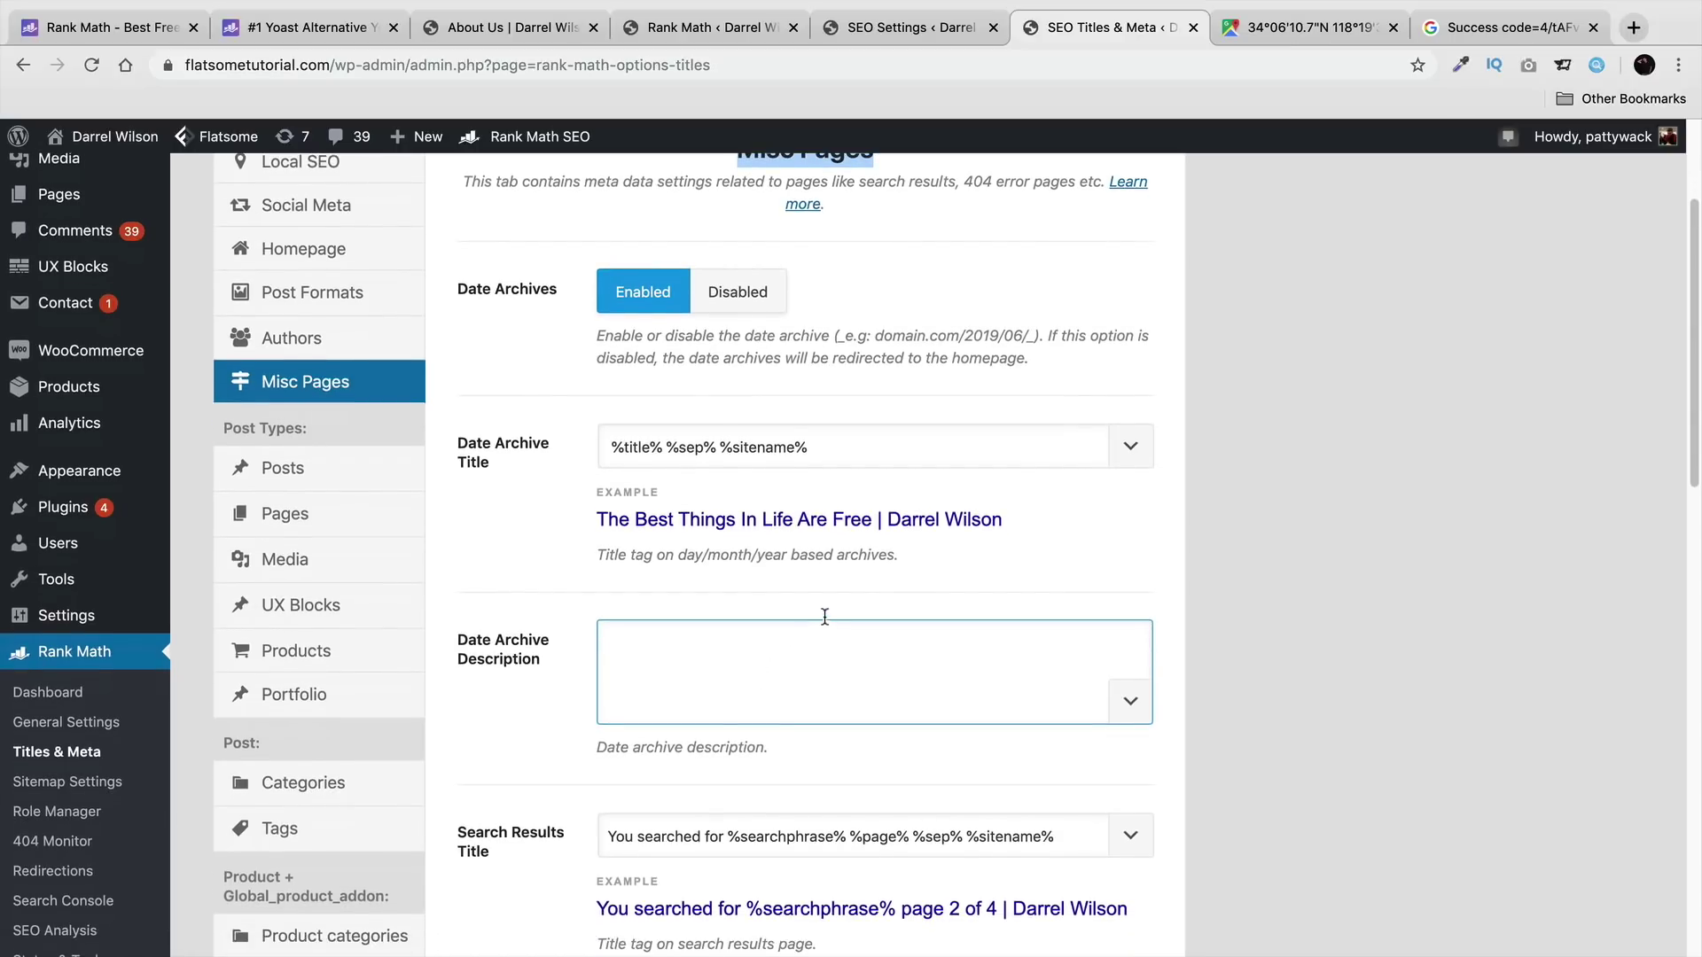
{"action": "scroll", "coordinate": [824, 616], "scroll_direction": "down", "scroll_amount": 5}
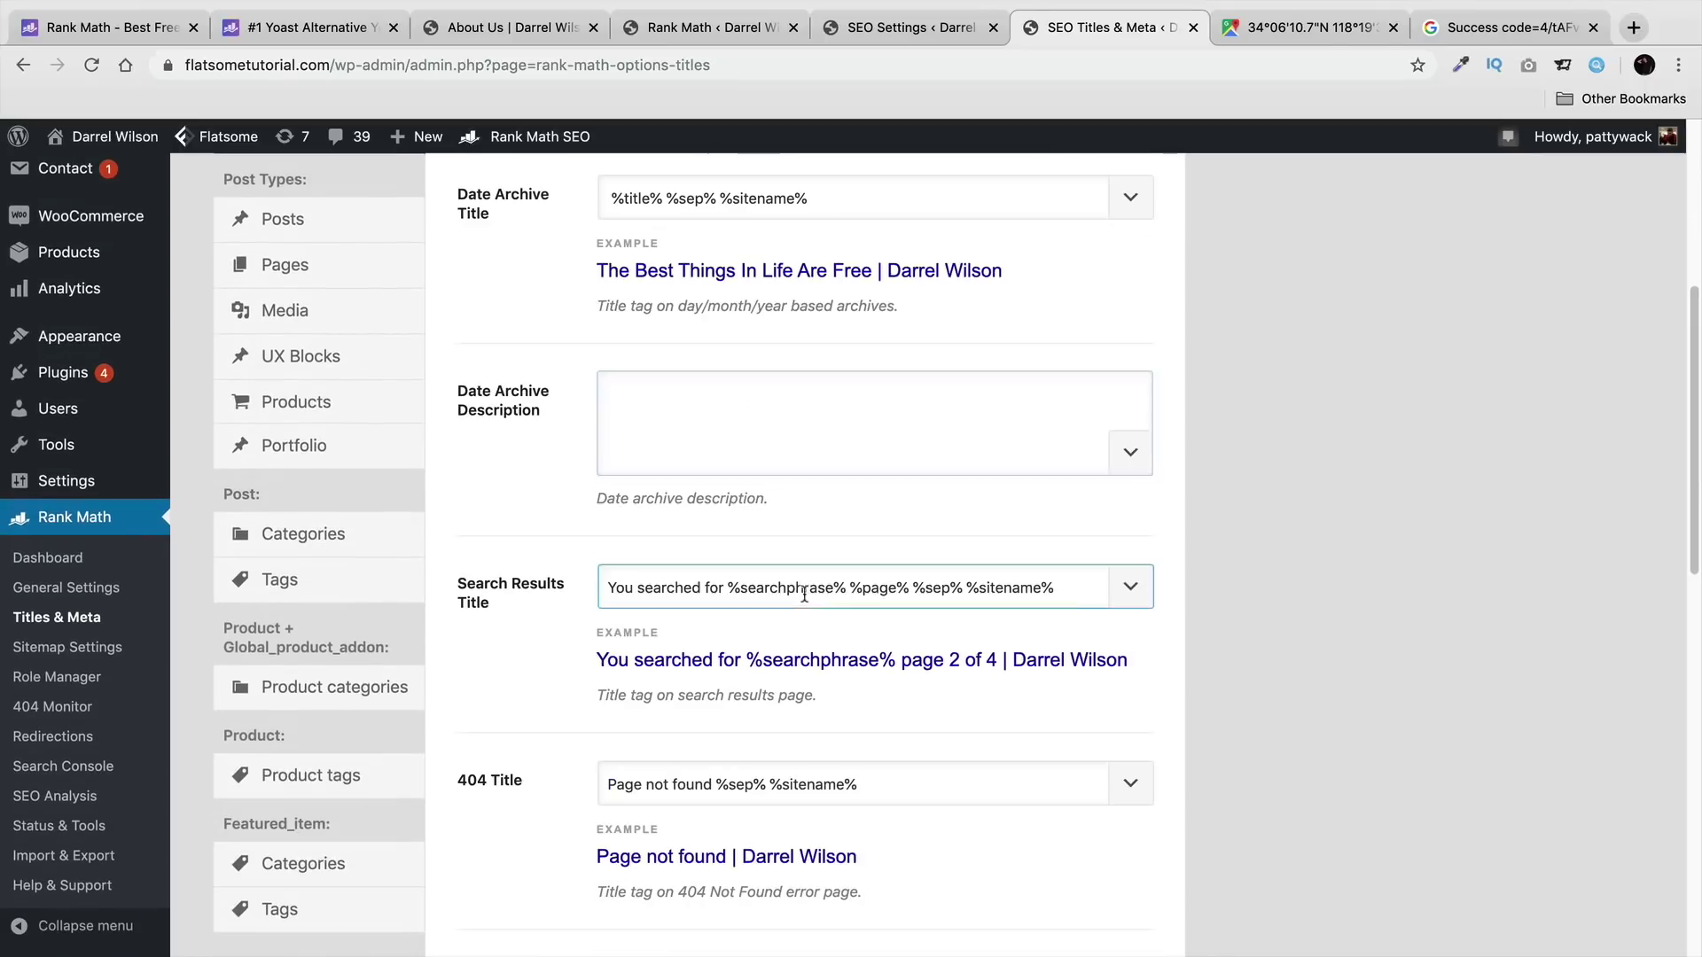
{"action": "left_click_drag", "start_coordinate": [727, 588], "coordinate": [1053, 587]}
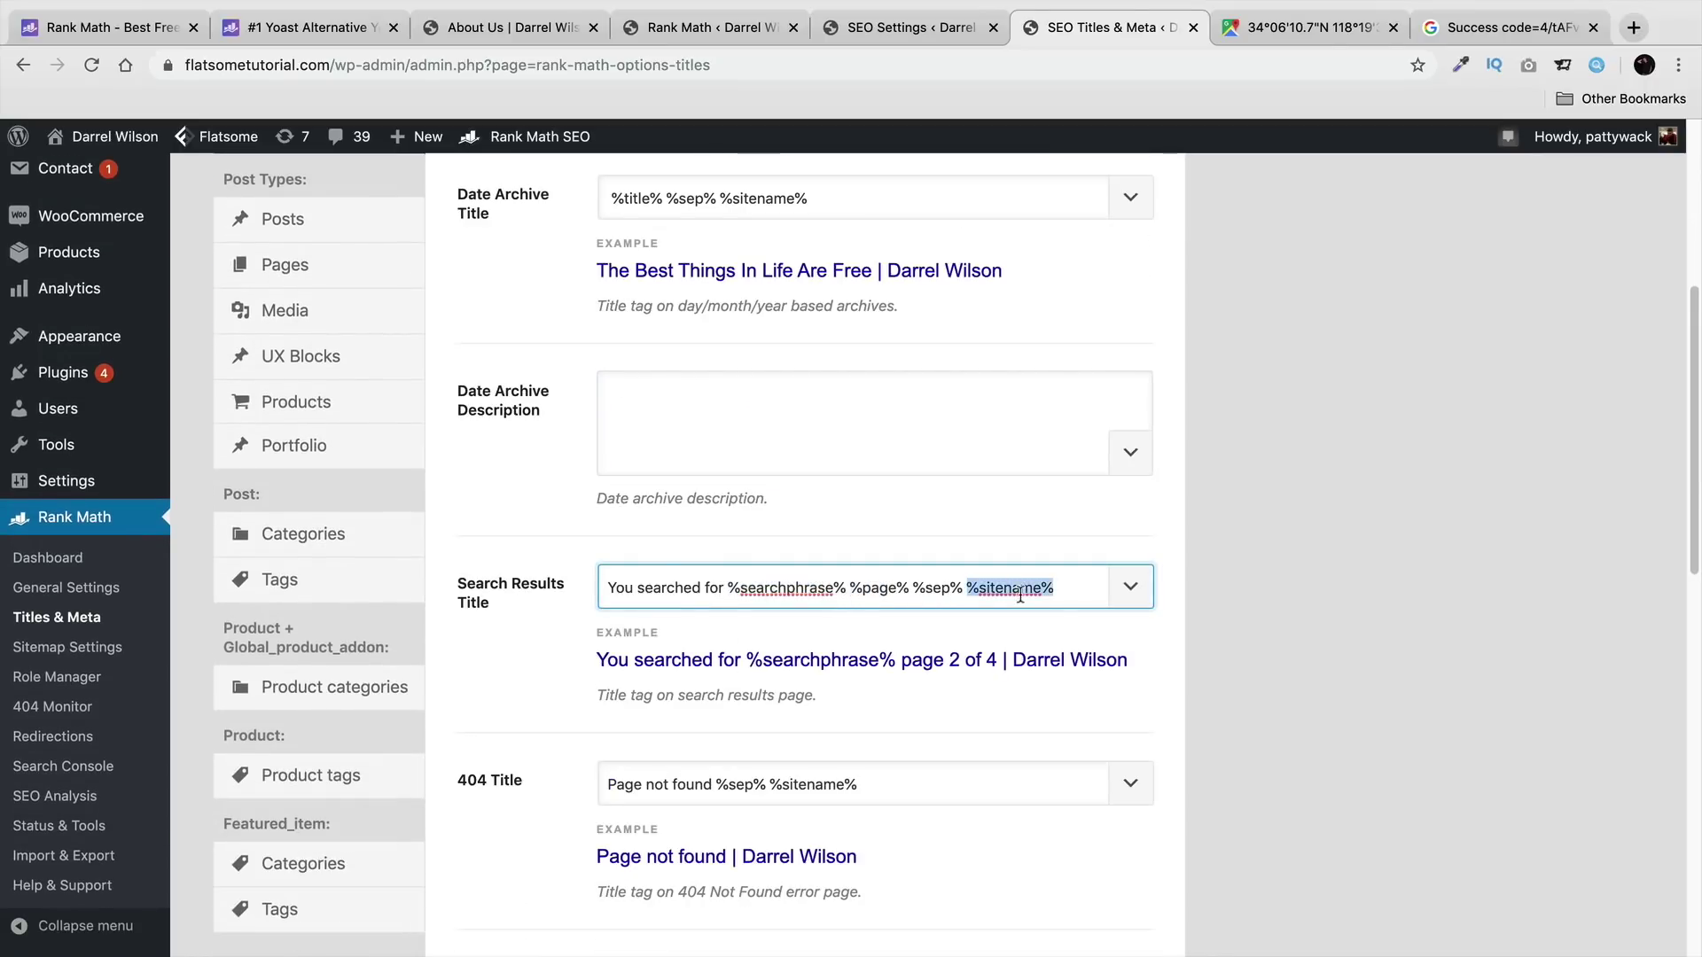
{"action": "scroll", "coordinate": [899, 583], "scroll_direction": "down", "scroll_amount": 4}
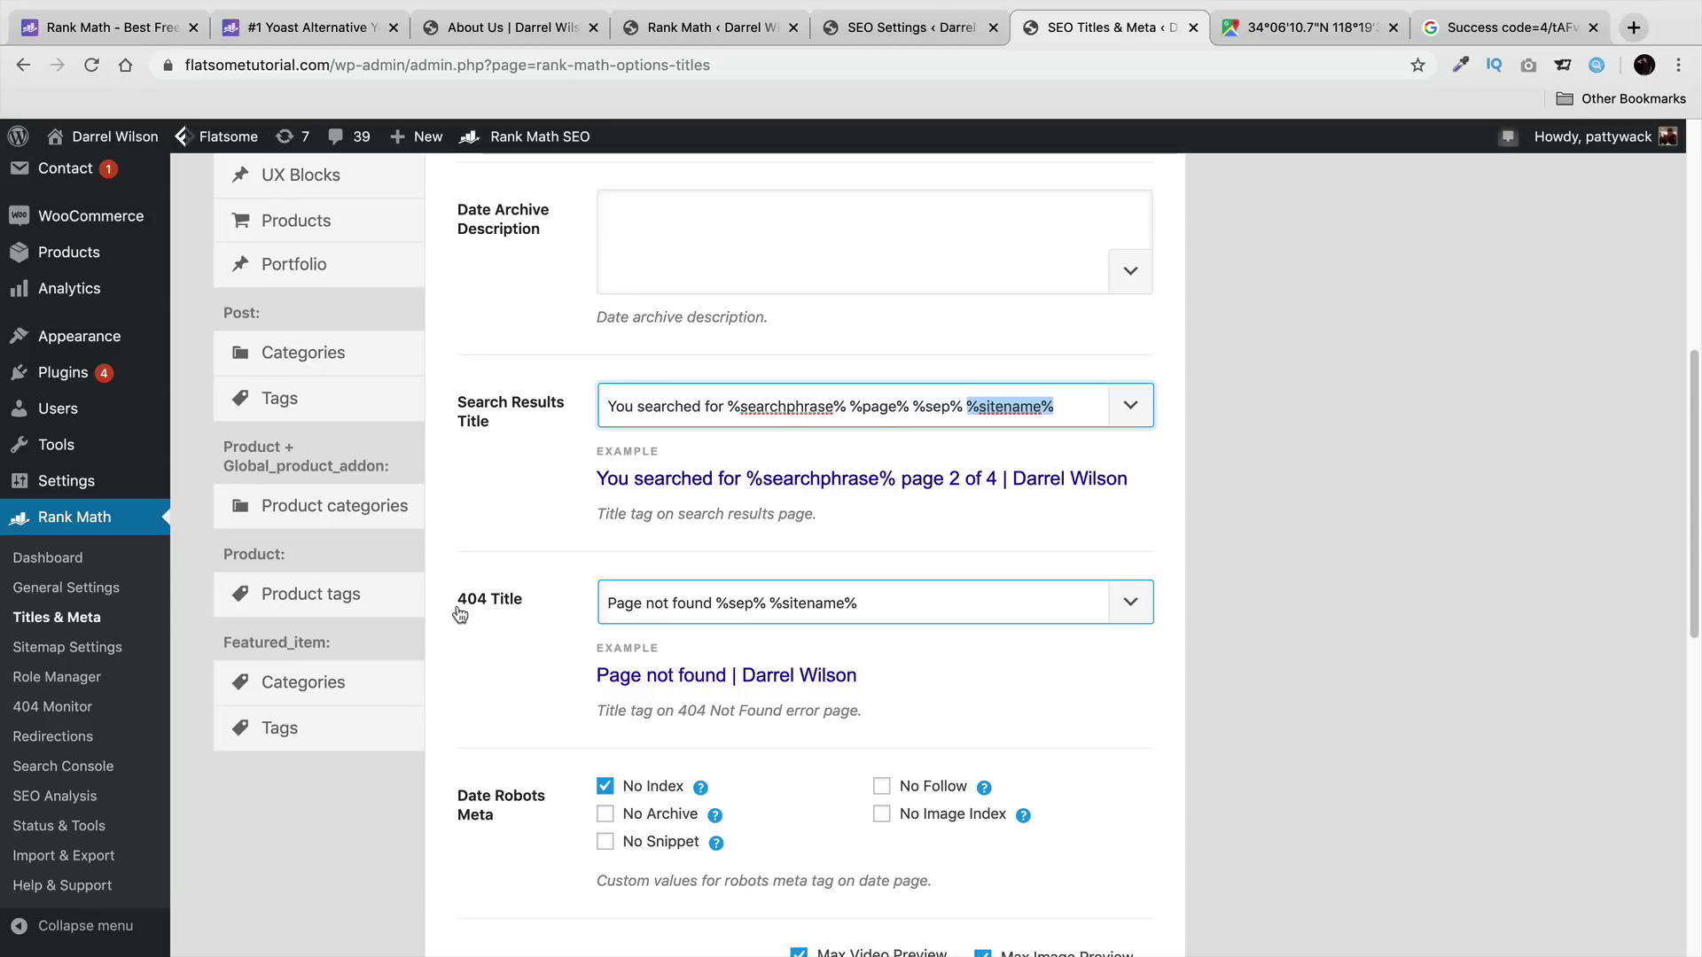
Step: Review the remaining Misc Pages settings, including the 404 Title, robots meta and the Noindex options such as Noindex Archive Subpages
{"action": "scroll", "coordinate": [460, 592], "scroll_direction": "down", "scroll_amount": 2}
{"action": "scroll", "coordinate": [461, 592], "scroll_direction": "down", "scroll_amount": 10}
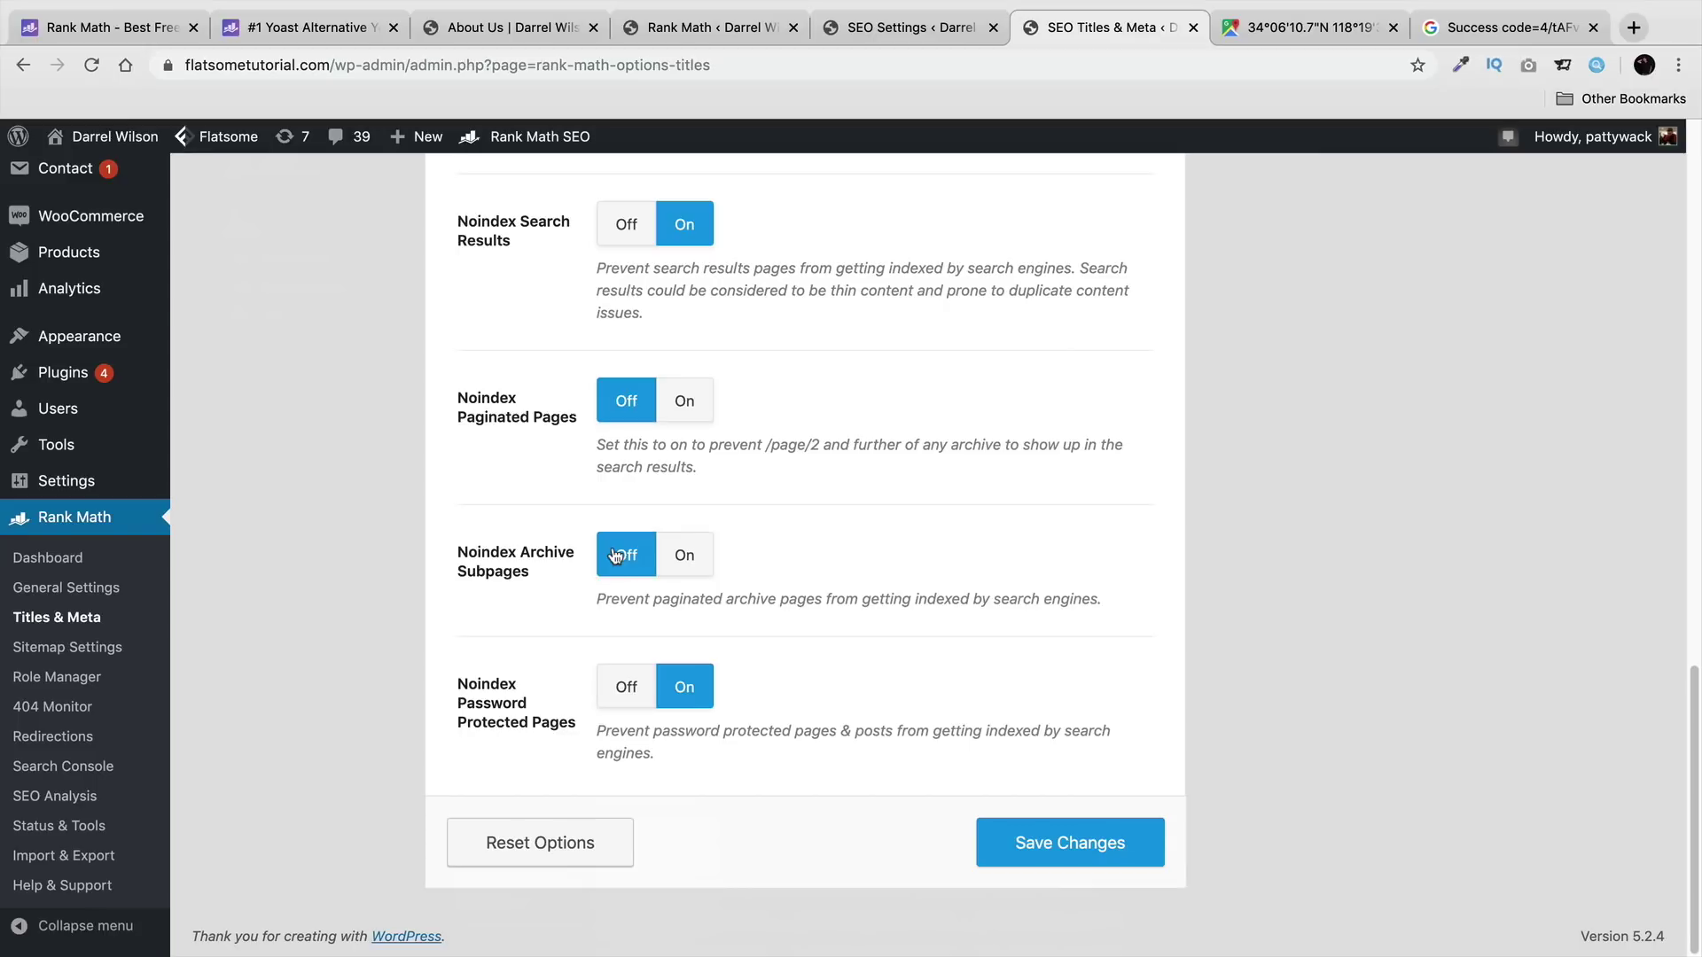
{"action": "left_click_drag", "start_coordinate": [612, 551], "coordinate": [553, 471]}
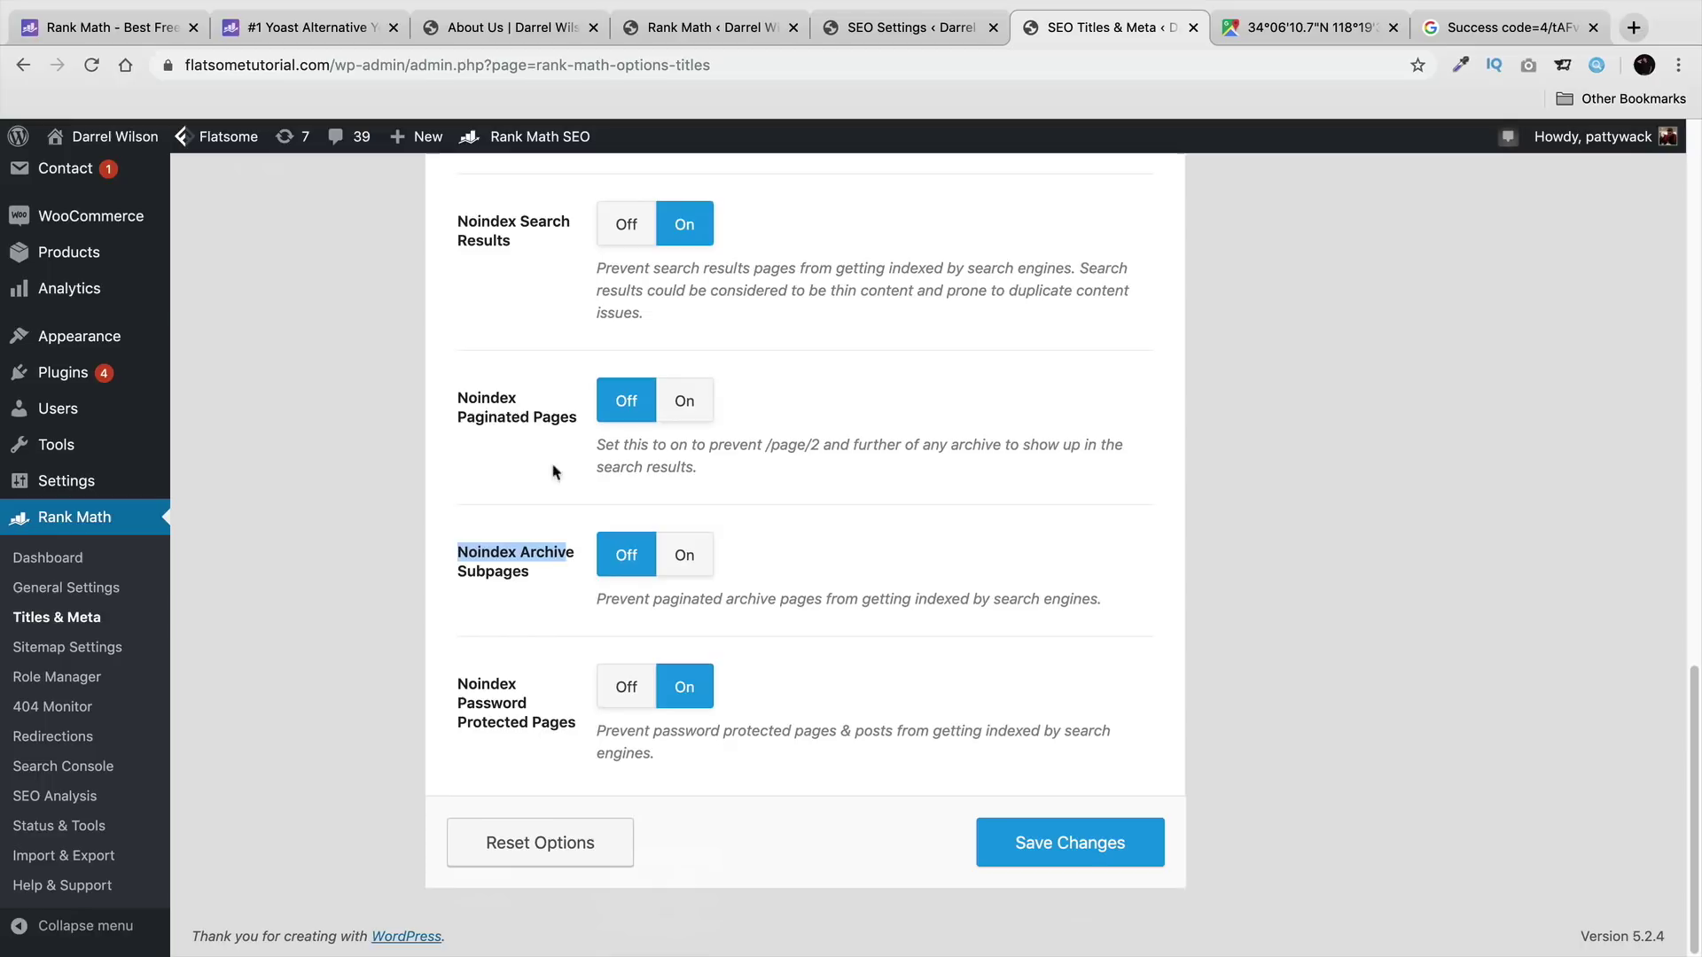
{"action": "left_click", "coordinate": [602, 578]}
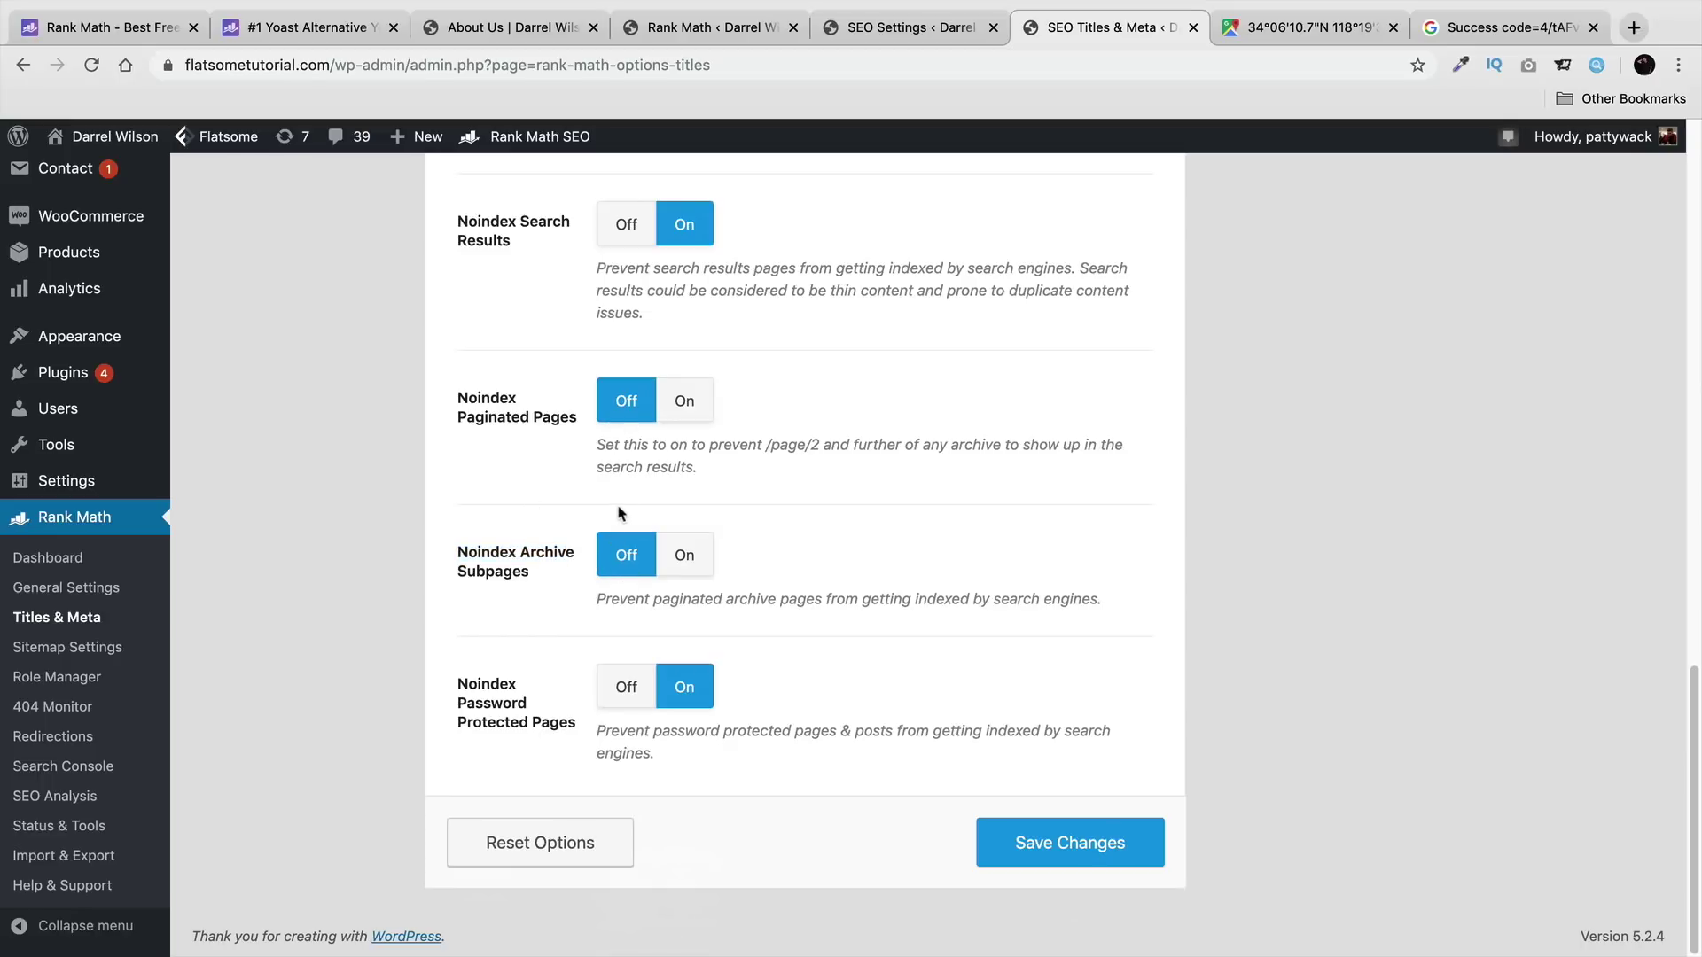
{"action": "scroll", "coordinate": [588, 656], "scroll_direction": "up", "scroll_amount": 13}
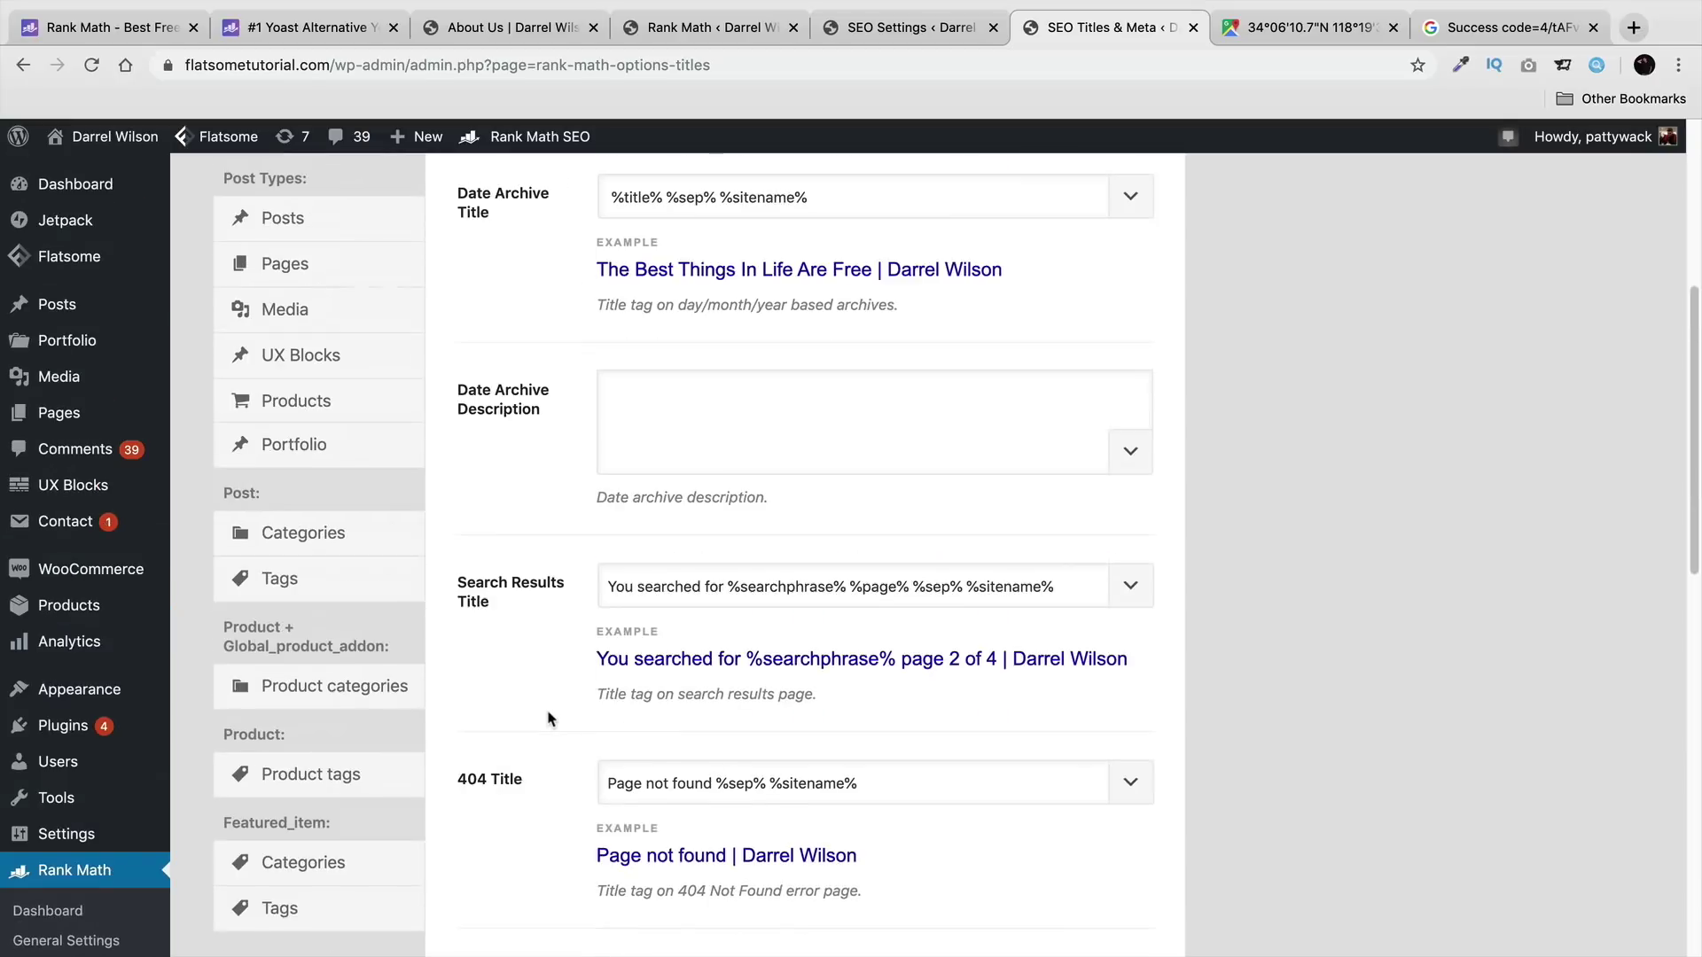
{"action": "scroll", "coordinate": [540, 704], "scroll_direction": "up", "scroll_amount": 5}
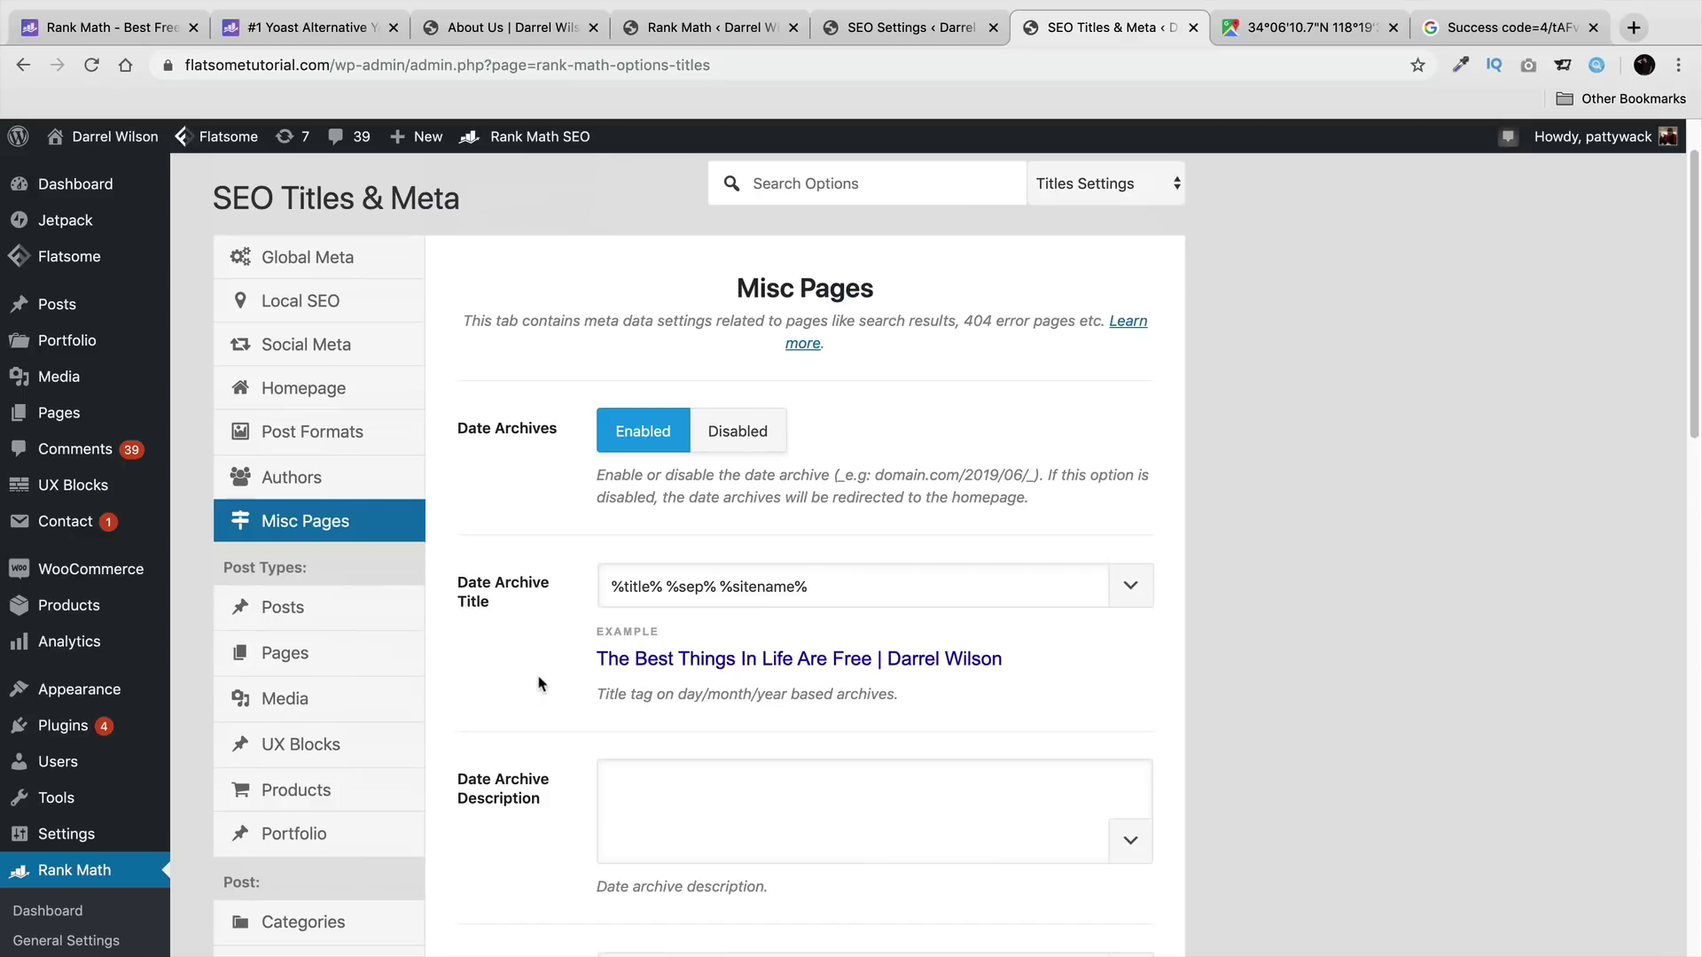
Step: Open the Posts settings under Post Types and review the Single Post Title and Single Post Description fields
{"action": "left_click", "coordinate": [307, 617]}
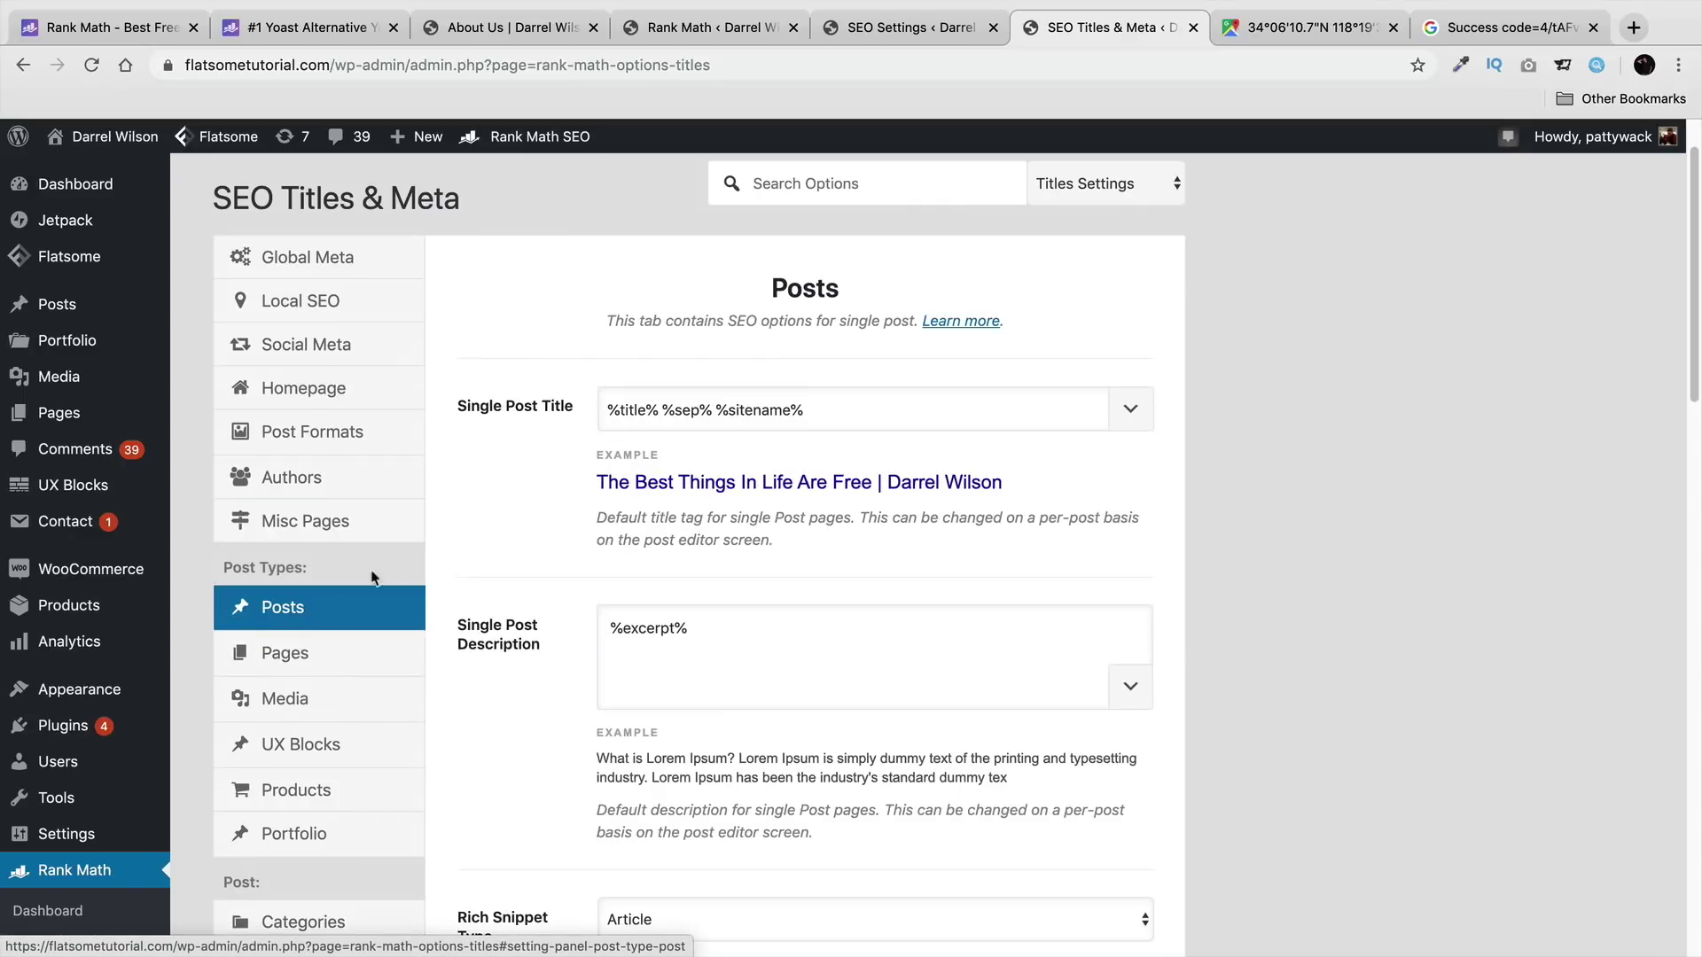
{"action": "left_click", "coordinate": [641, 408]}
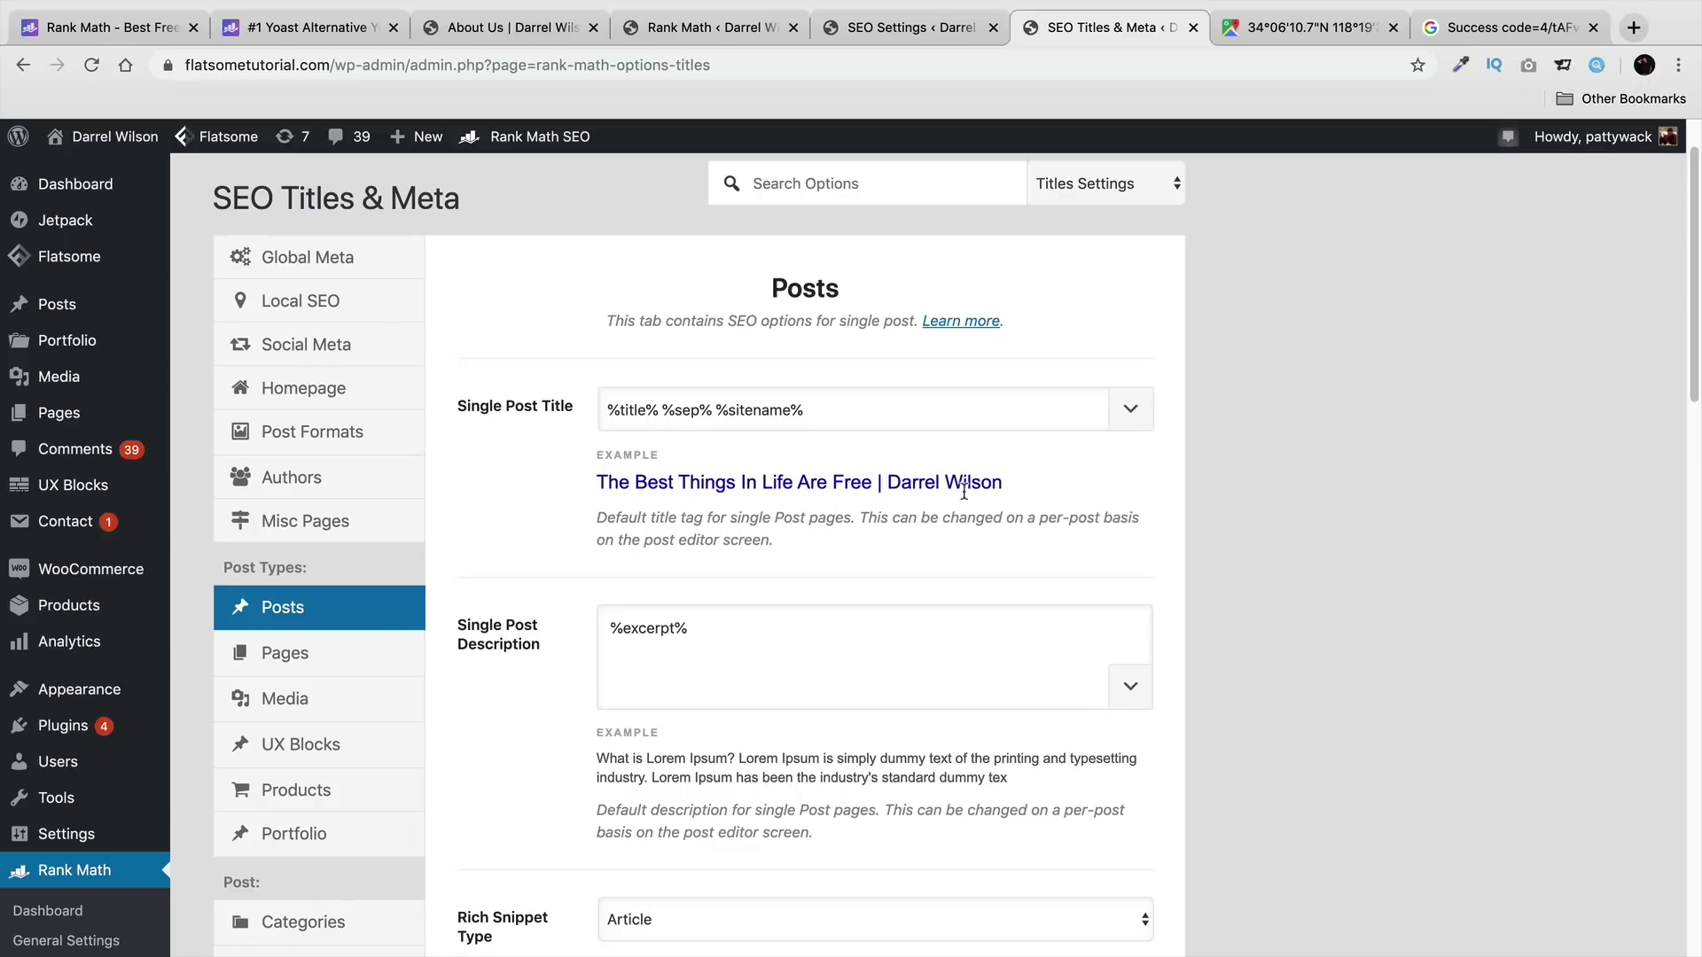
{"action": "left_click", "coordinate": [623, 649]}
{"action": "scroll", "coordinate": [623, 452], "scroll_direction": "down", "scroll_amount": 2}
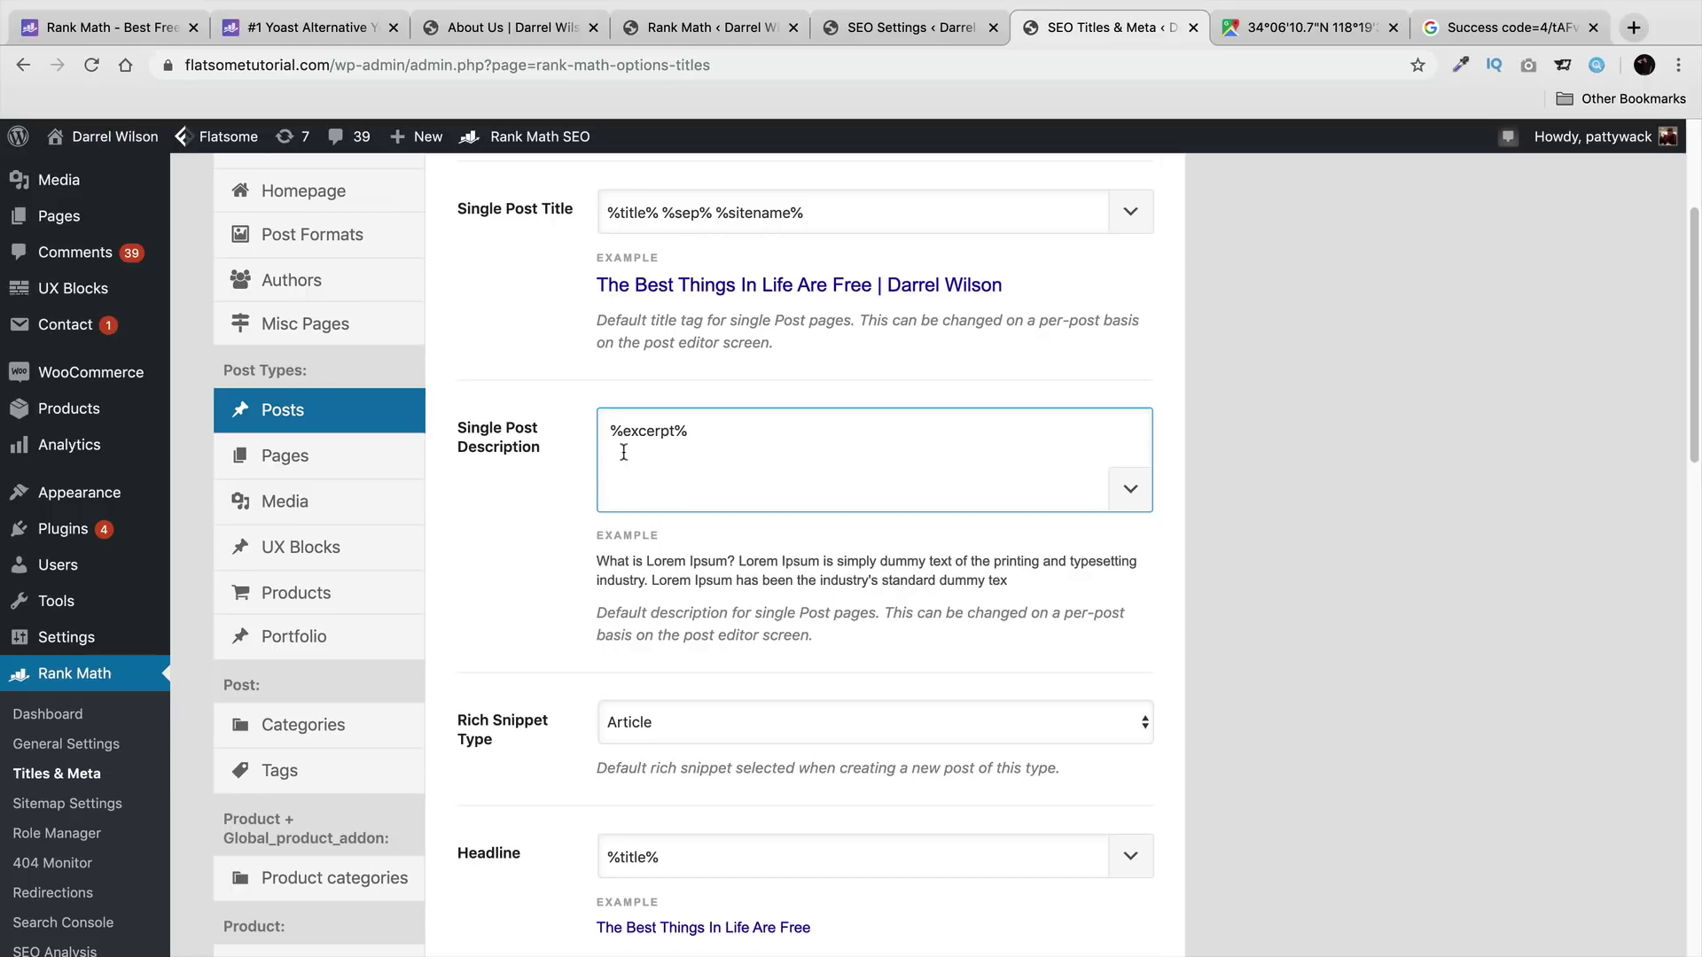
{"action": "triple_click", "coordinate": [711, 429]}
{"action": "left_click", "coordinate": [1271, 437]}
{"action": "scroll", "coordinate": [1274, 547], "scroll_direction": "up", "scroll_amount": 2}
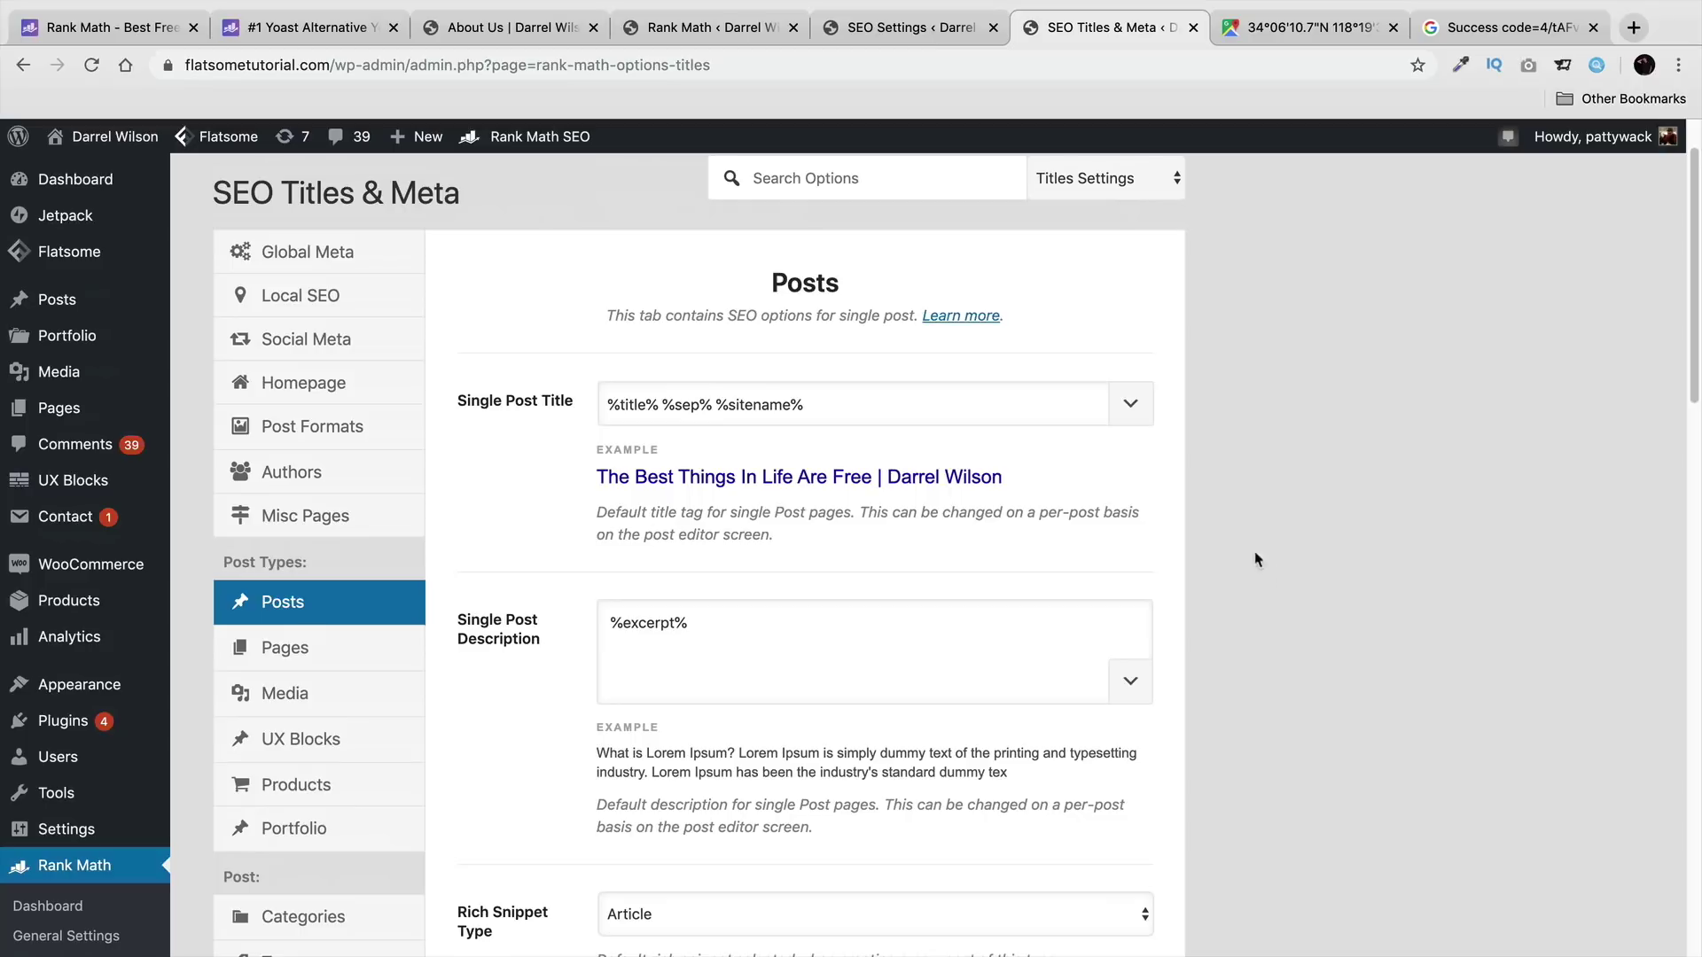
Step: Check the available Rich Snippet Type choices for posts and keep Article selected
{"action": "scroll", "coordinate": [1260, 585], "scroll_direction": "down", "scroll_amount": 8}
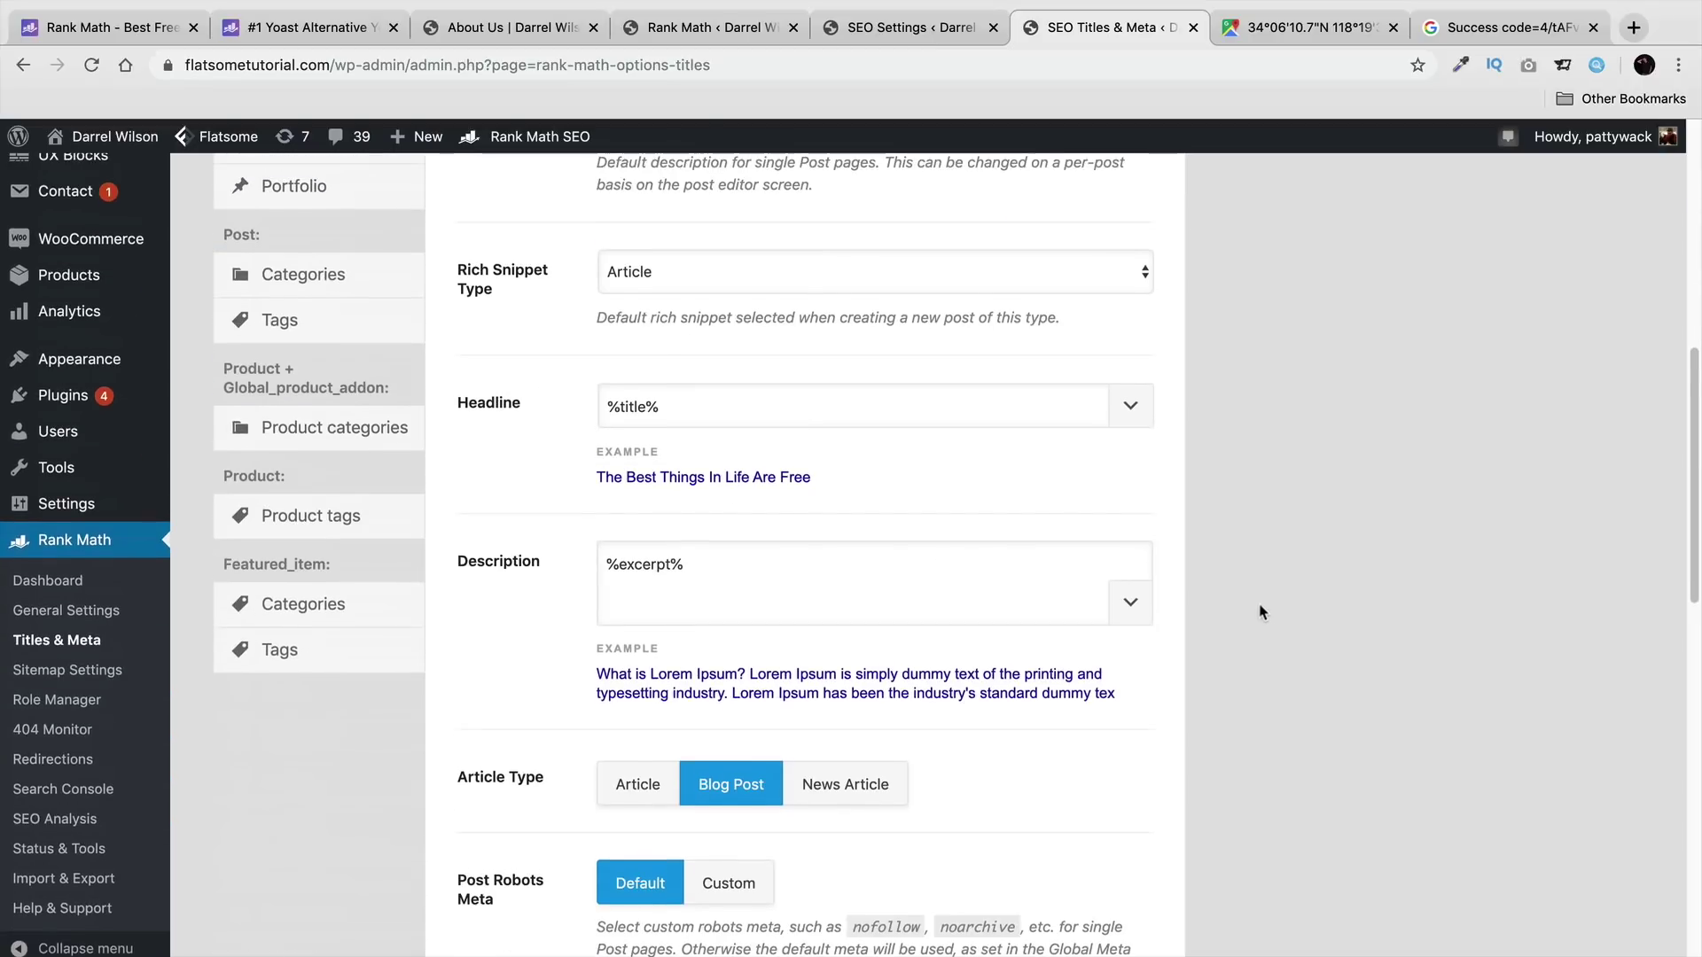
{"action": "scroll", "coordinate": [1259, 607], "scroll_direction": "up", "scroll_amount": 1}
{"action": "left_click", "coordinate": [742, 318]}
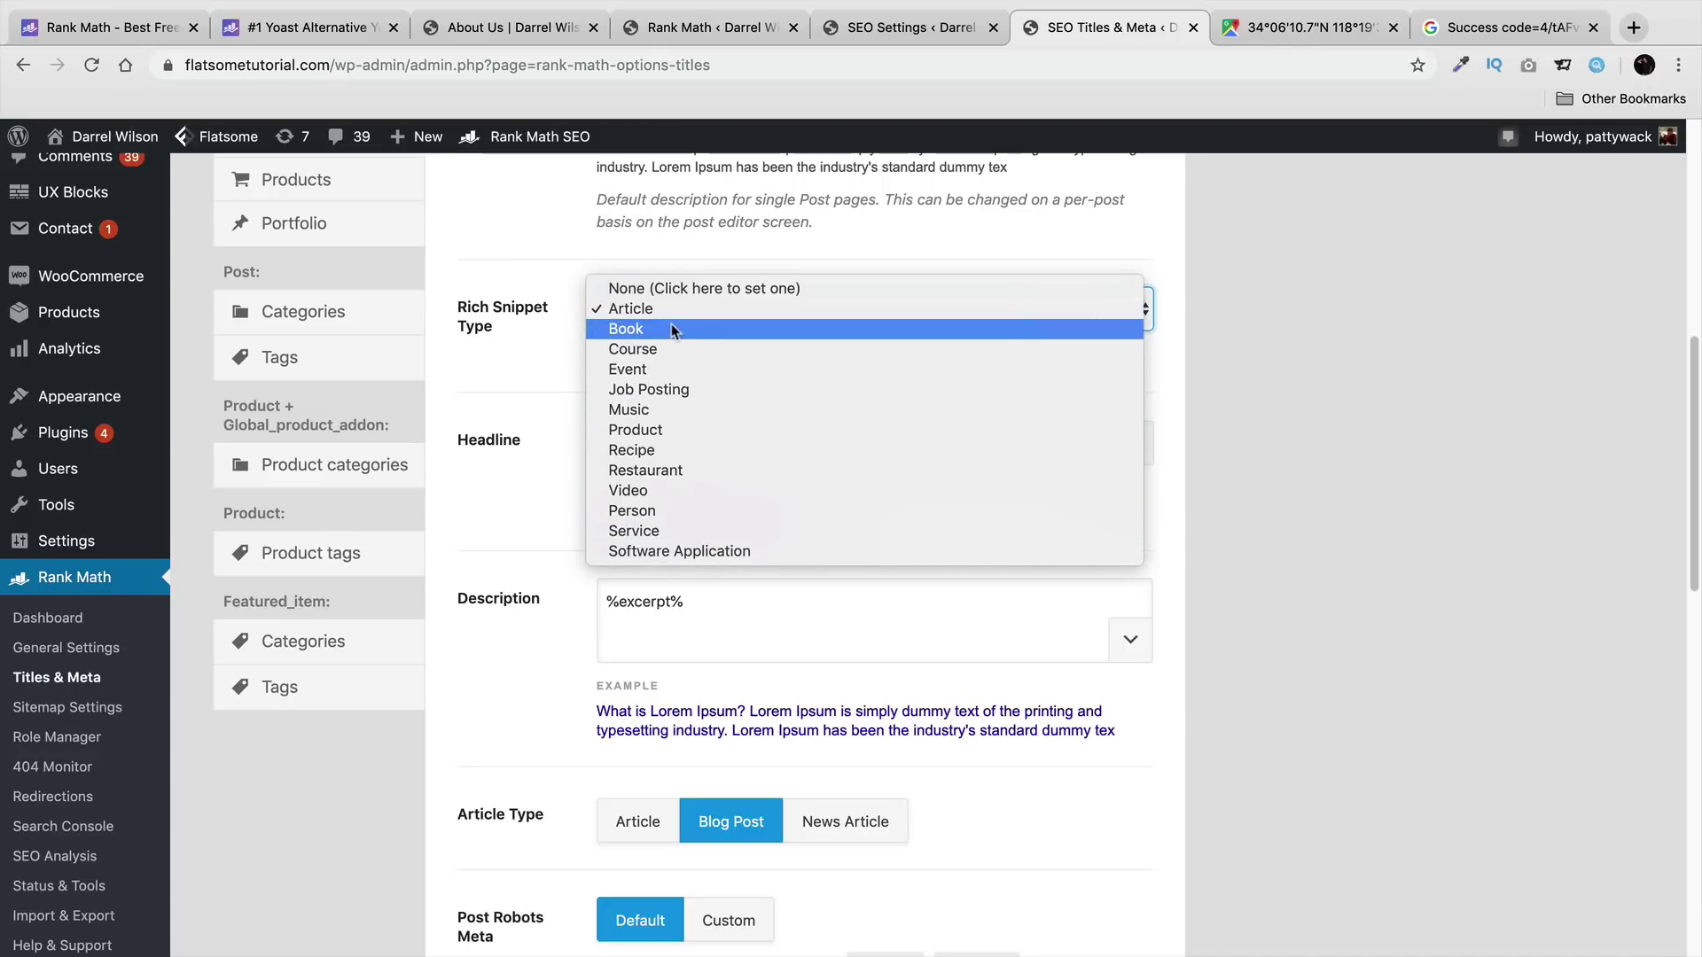
{"action": "left_click", "coordinate": [625, 318]}
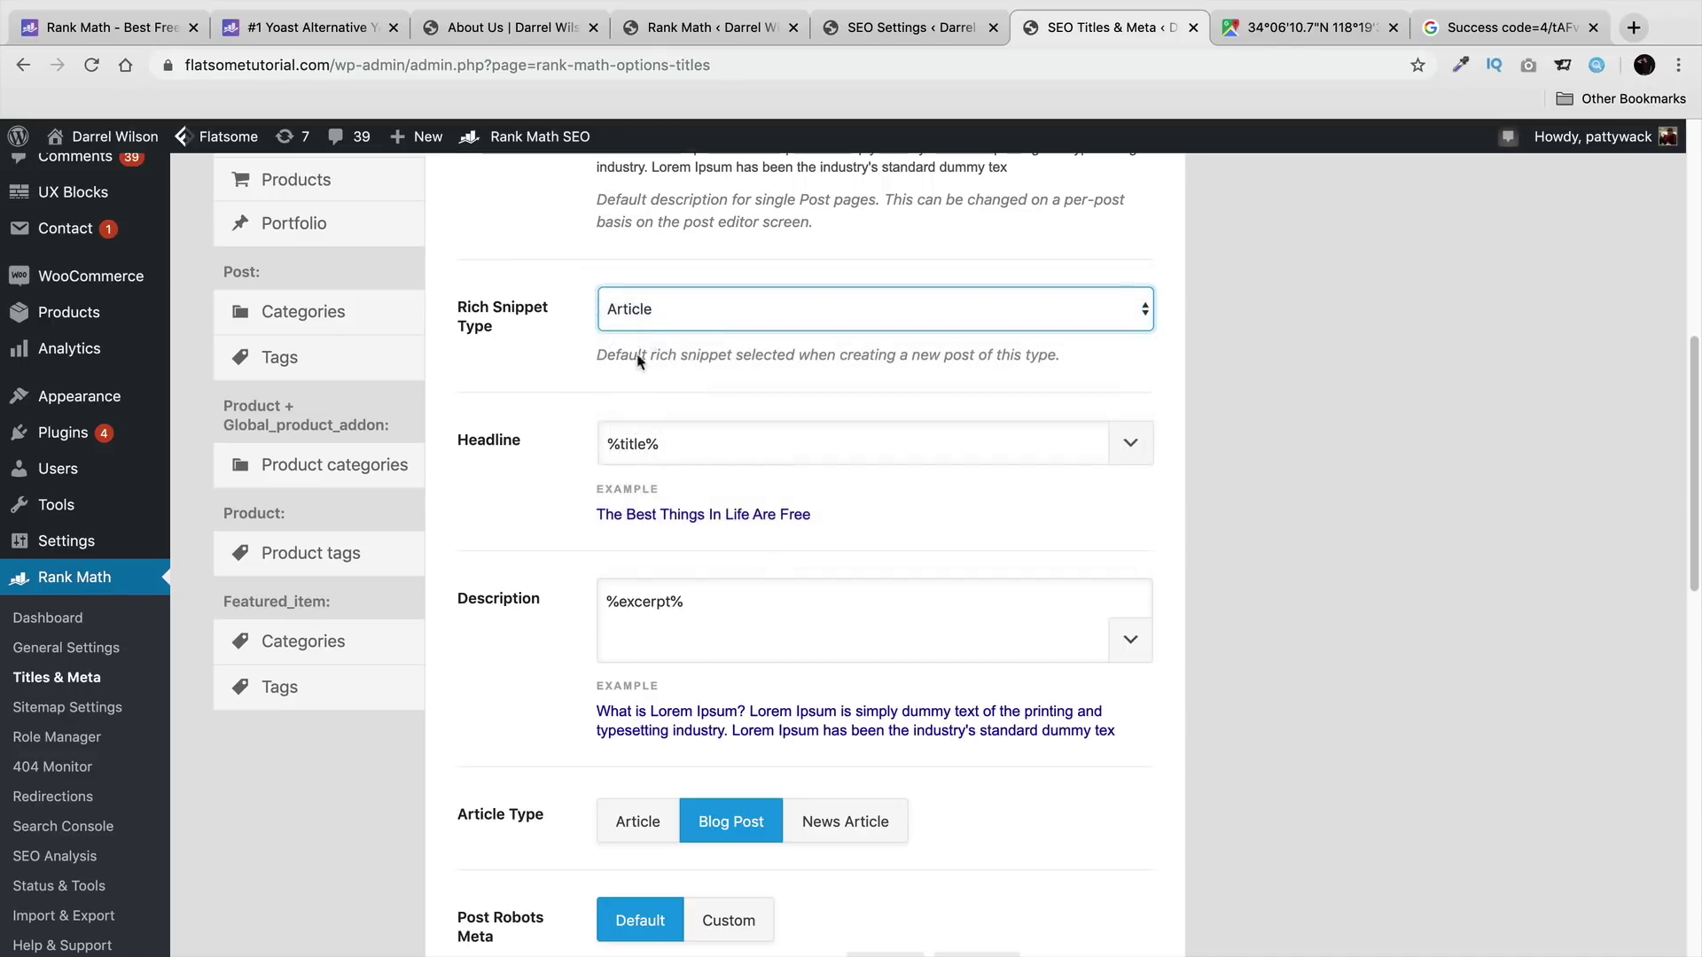
Step: Review the Headline and Description variables of the posts' rich snippet together with their example output
{"action": "left_click", "coordinate": [706, 439]}
{"action": "left_click_drag", "start_coordinate": [692, 443], "coordinate": [582, 444]}
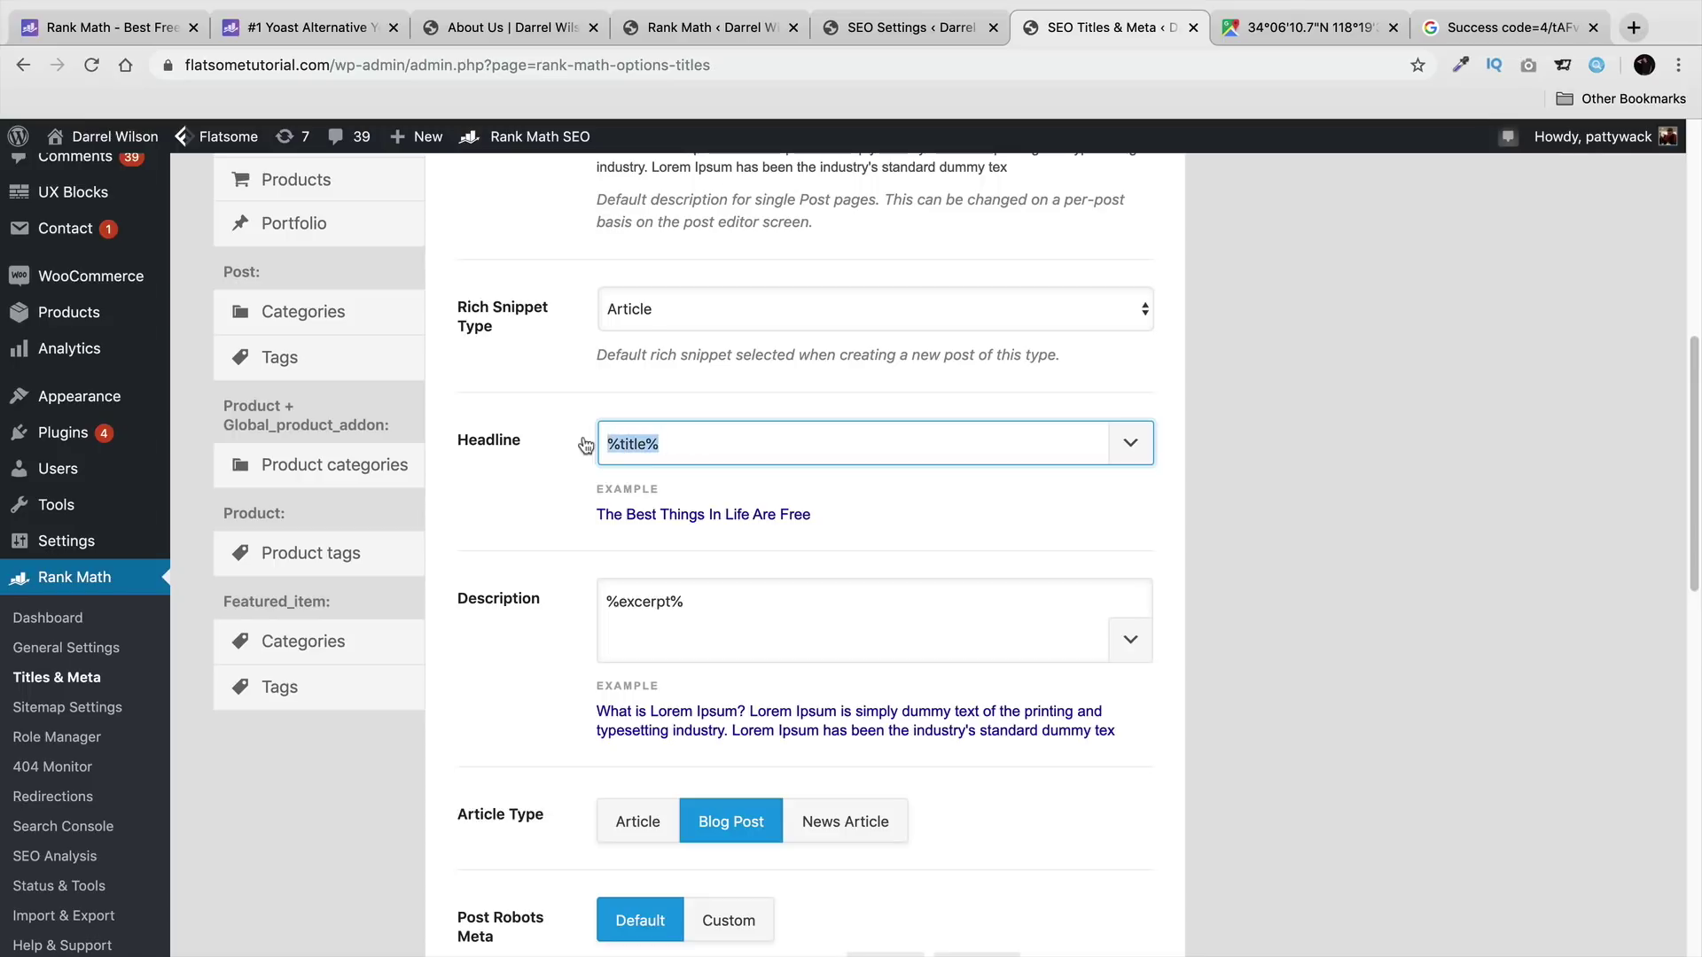
{"action": "left_click_drag", "start_coordinate": [710, 611], "coordinate": [581, 606]}
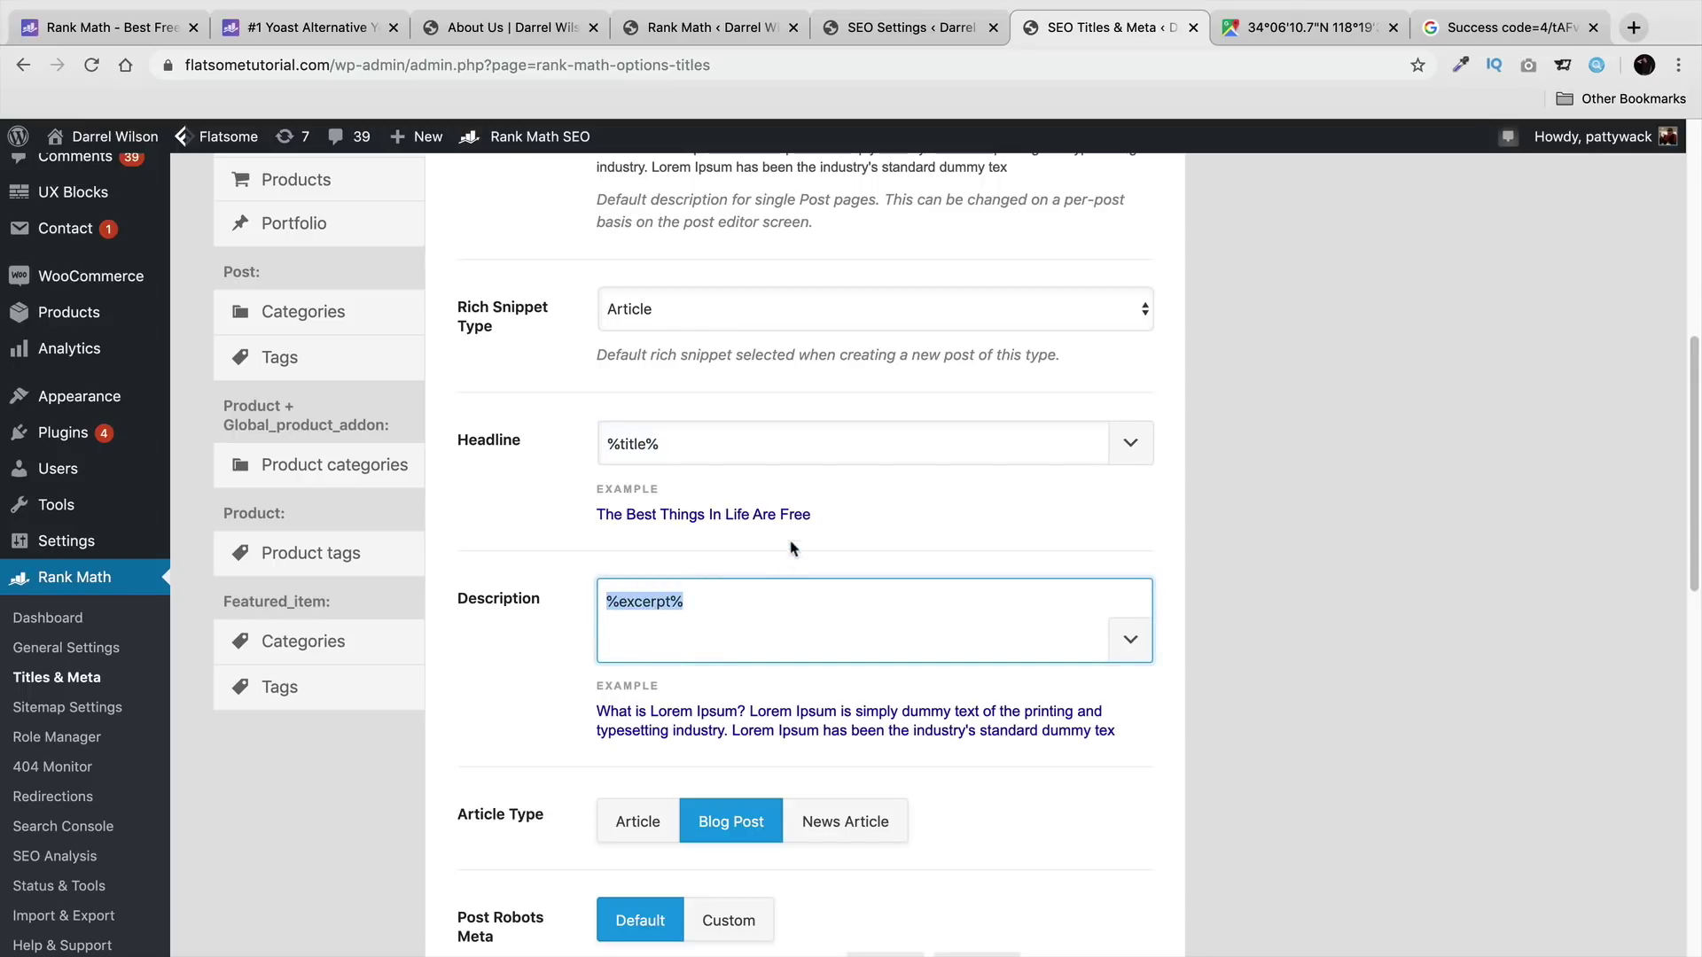
{"action": "left_click_drag", "start_coordinate": [833, 523], "coordinate": [582, 517]}
{"action": "left_click", "coordinate": [582, 517]}
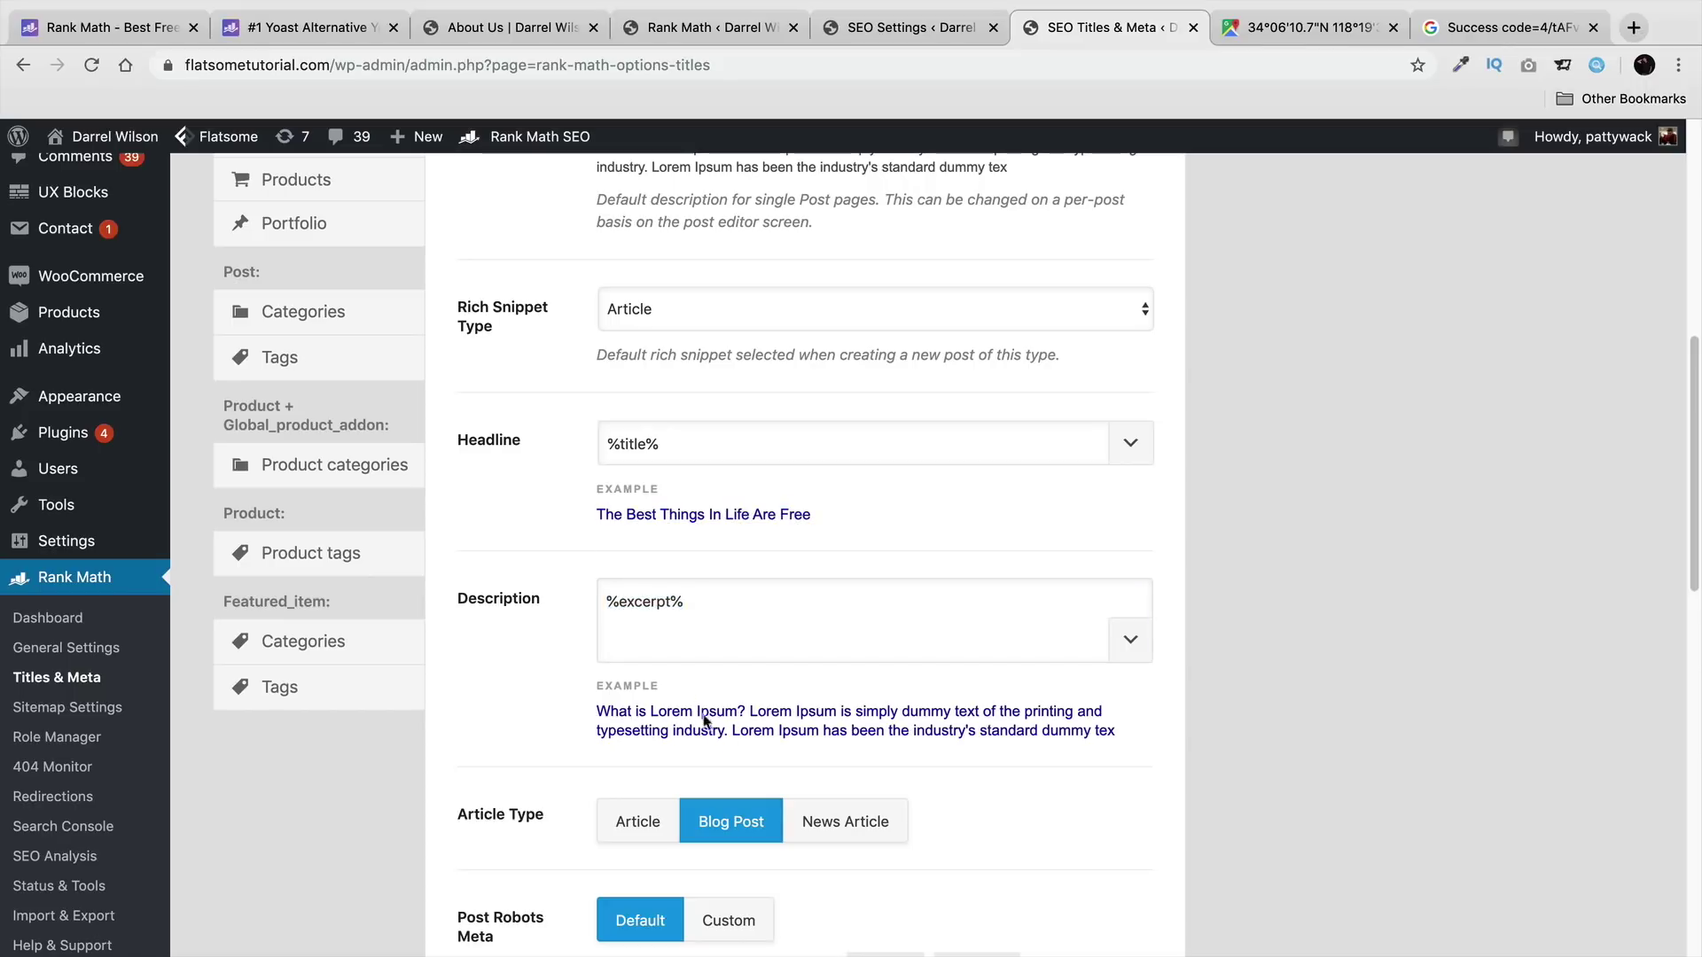
{"action": "scroll", "coordinate": [966, 696], "scroll_direction": "up", "scroll_amount": 2}
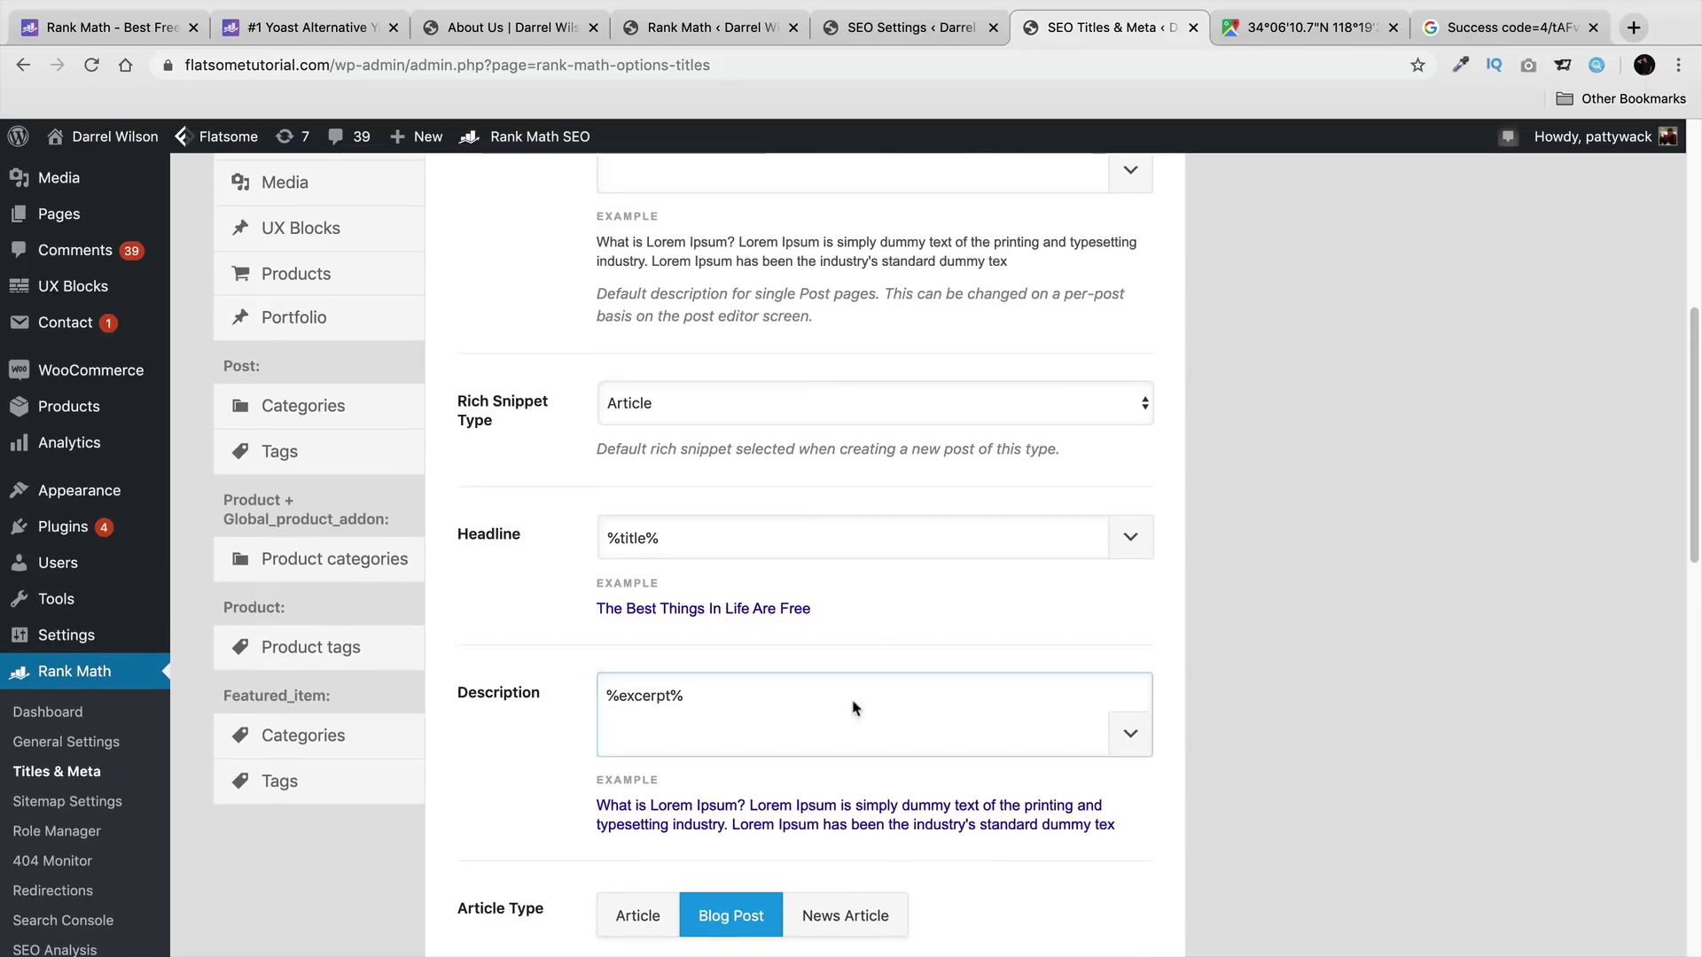
{"action": "left_click", "coordinate": [872, 731]}
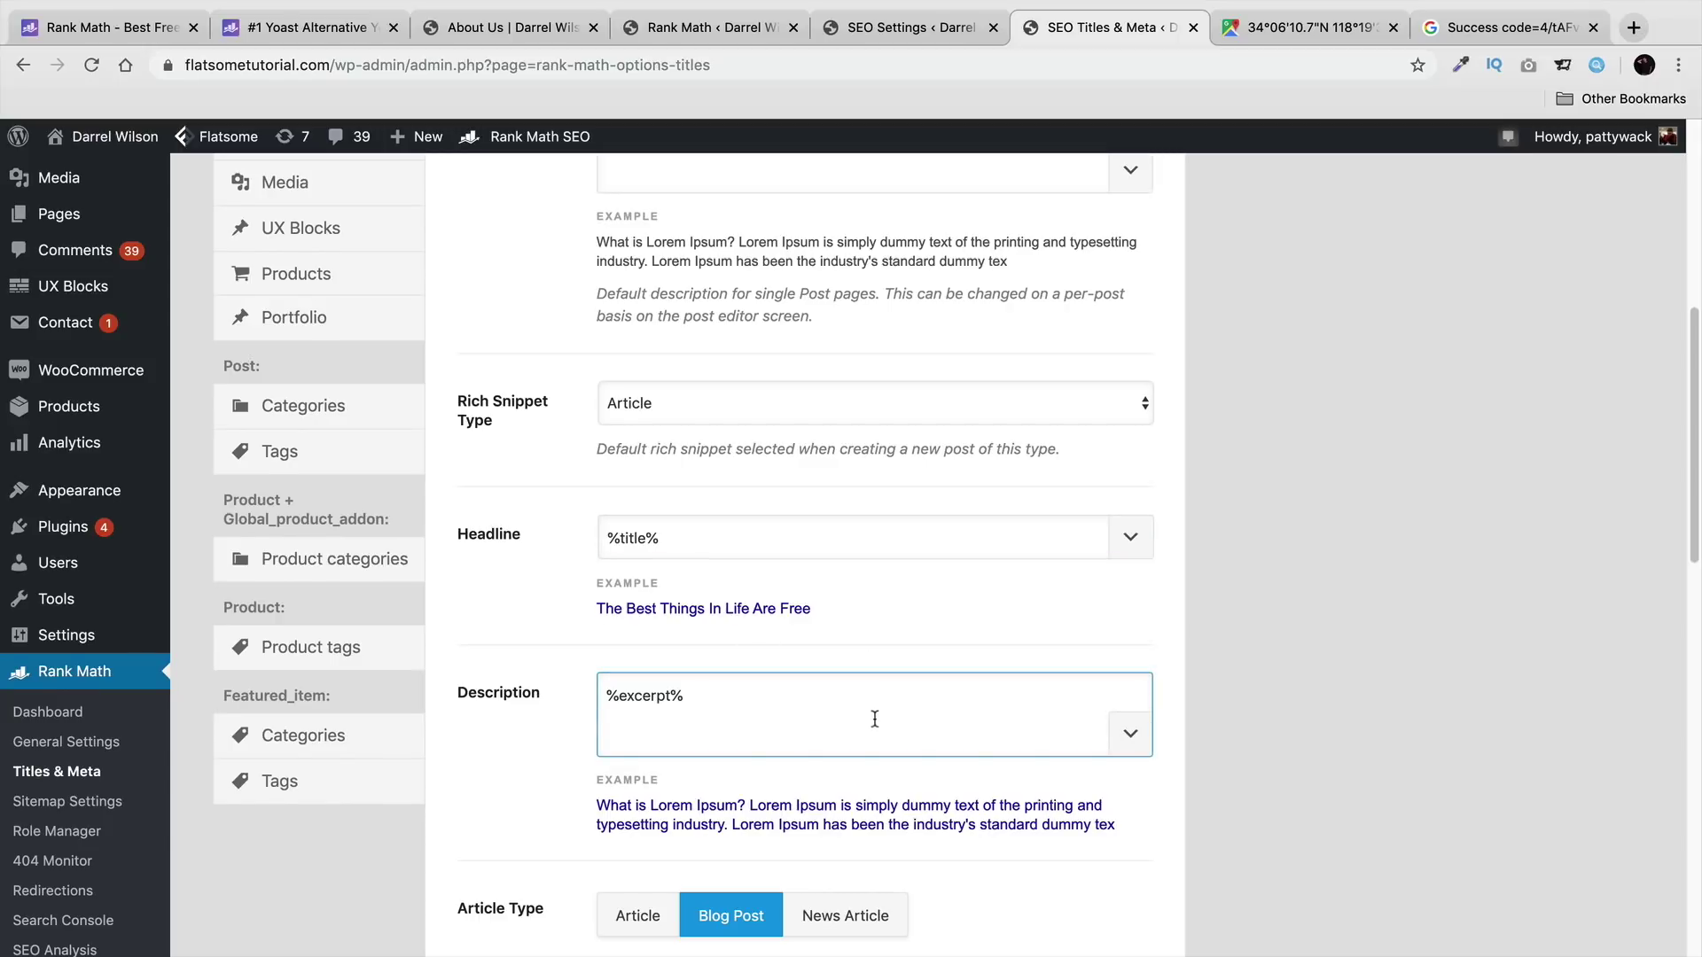
Step: Set Link Suggestion Titles for posts to Focus Keywords and read the option's description
{"action": "scroll", "coordinate": [874, 718], "scroll_direction": "down", "scroll_amount": 5}
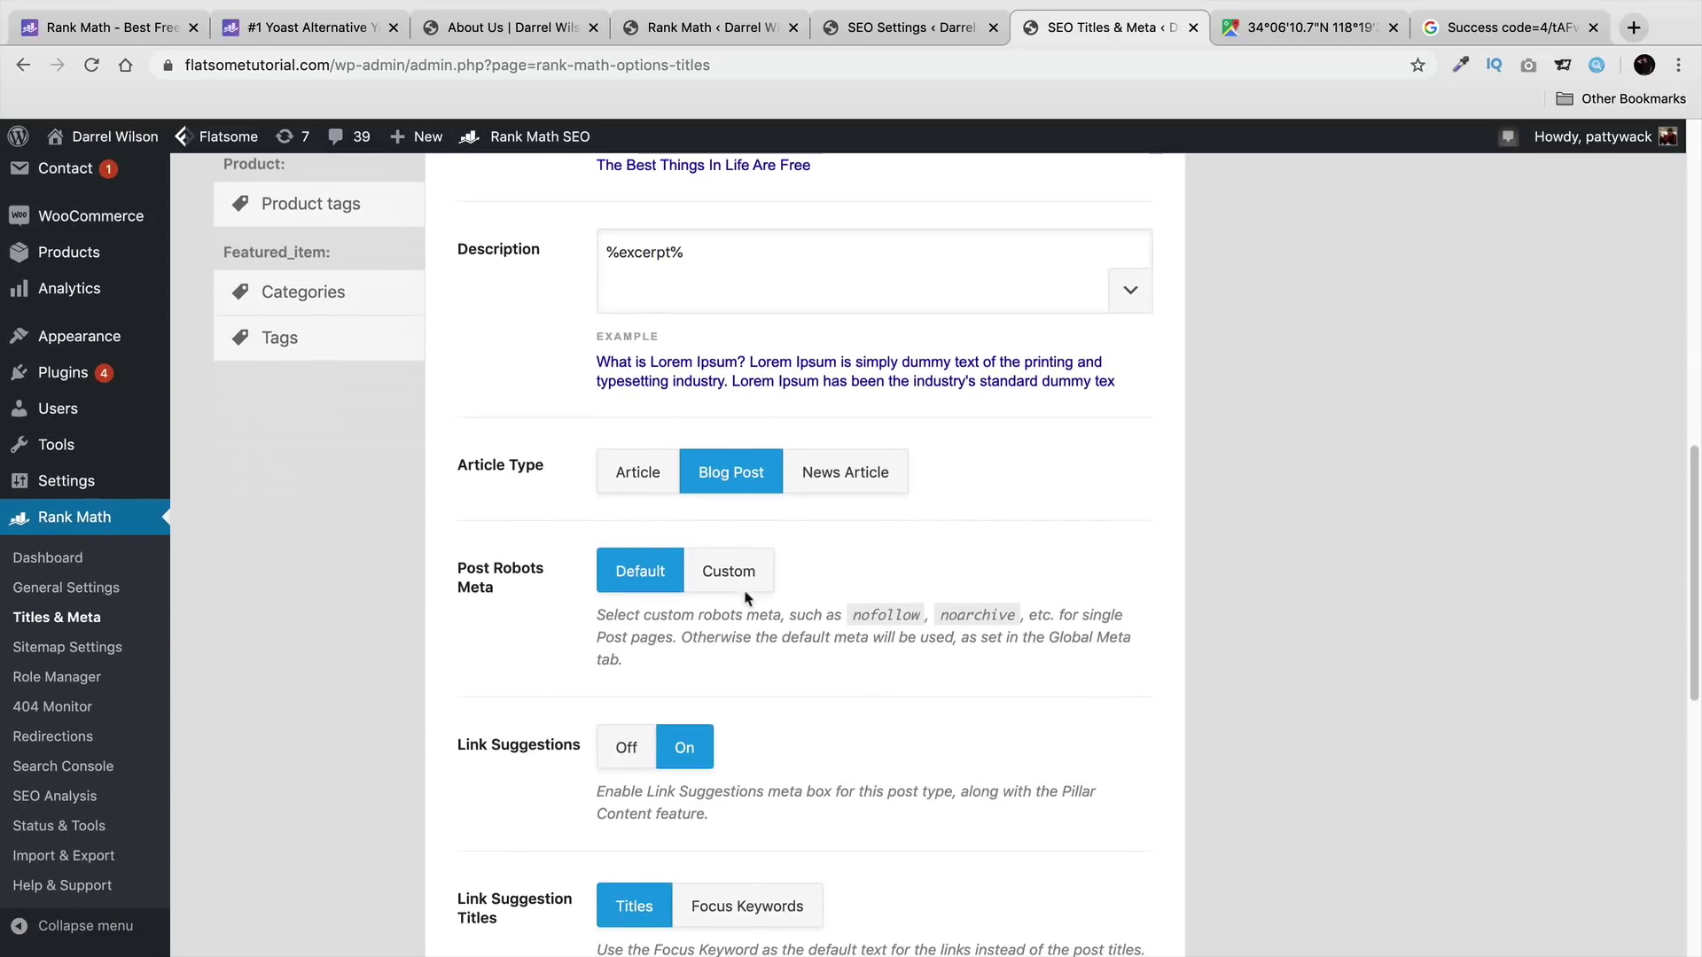
{"action": "scroll", "coordinate": [629, 580], "scroll_direction": "down", "scroll_amount": 2}
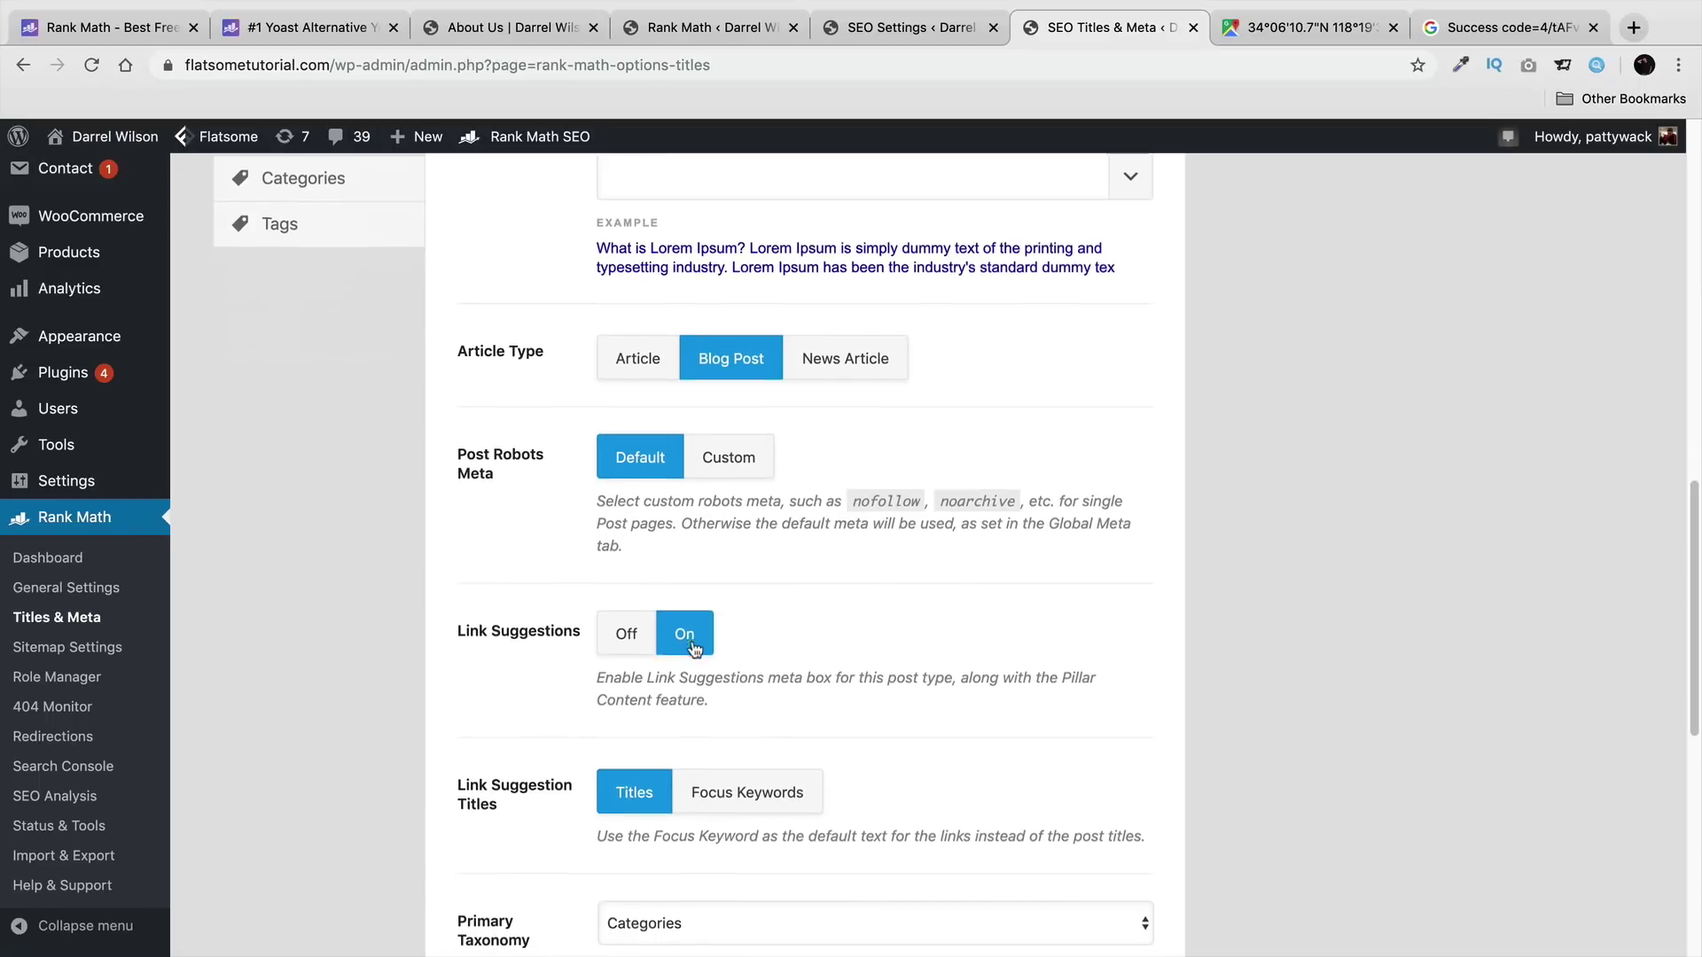
{"action": "scroll", "coordinate": [692, 643], "scroll_direction": "down", "scroll_amount": 2}
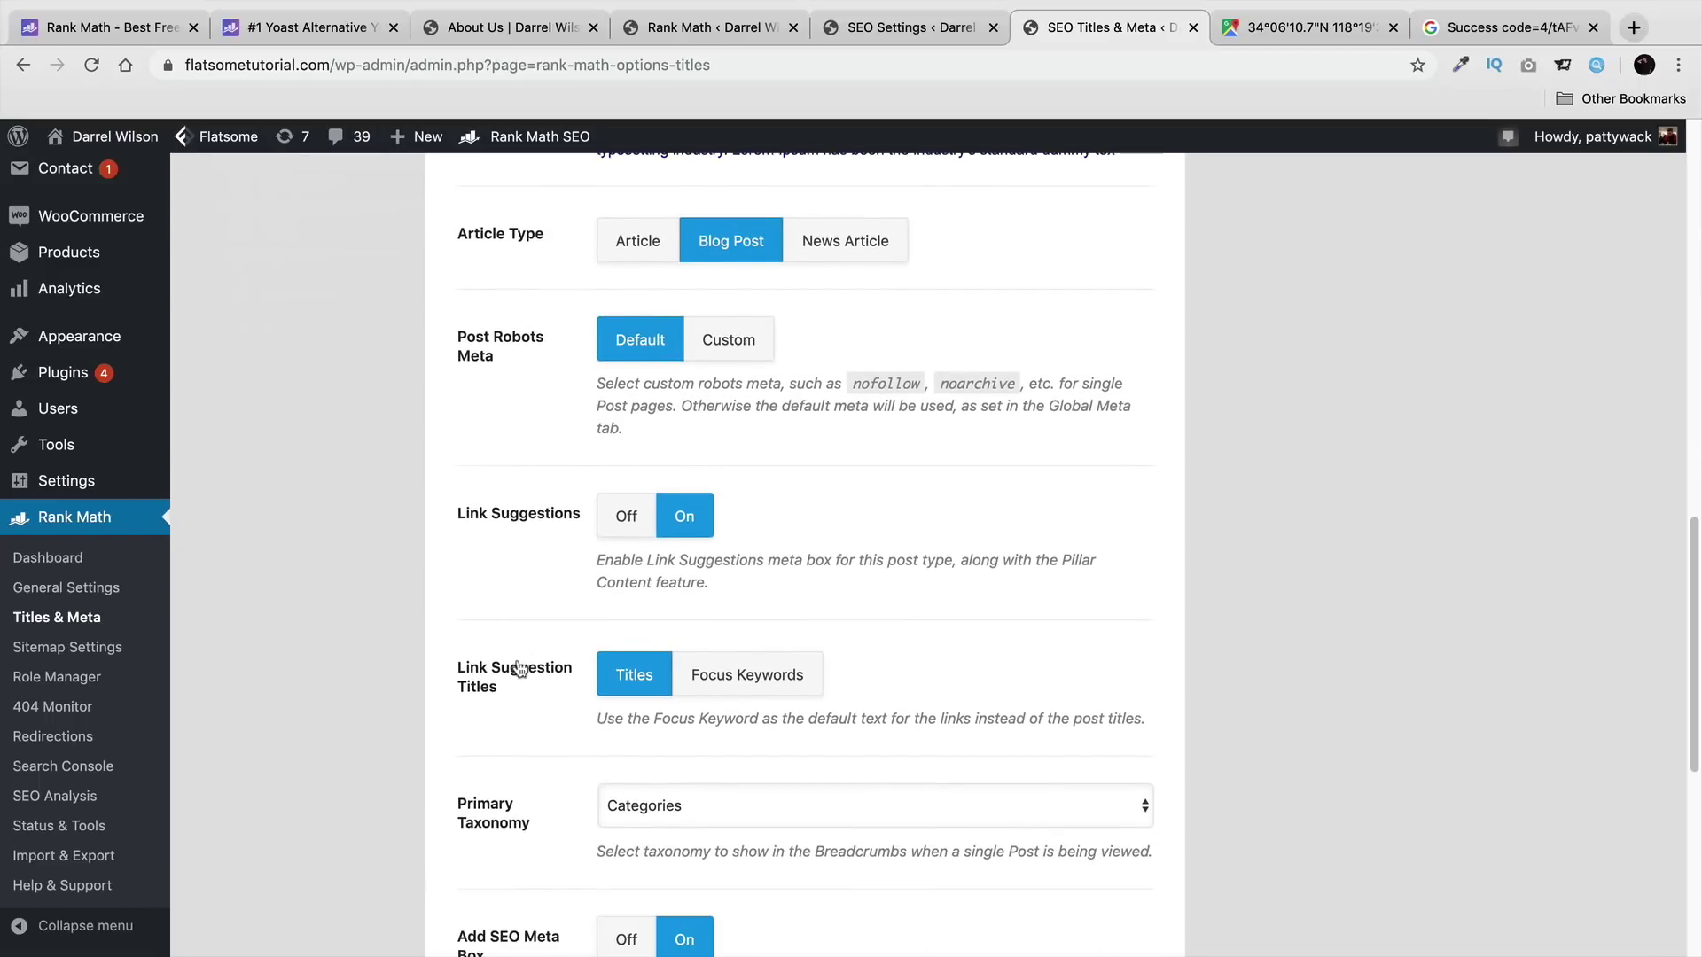
{"action": "scroll", "coordinate": [523, 656], "scroll_direction": "down", "scroll_amount": 1}
{"action": "scroll", "coordinate": [626, 642], "scroll_direction": "down", "scroll_amount": 2}
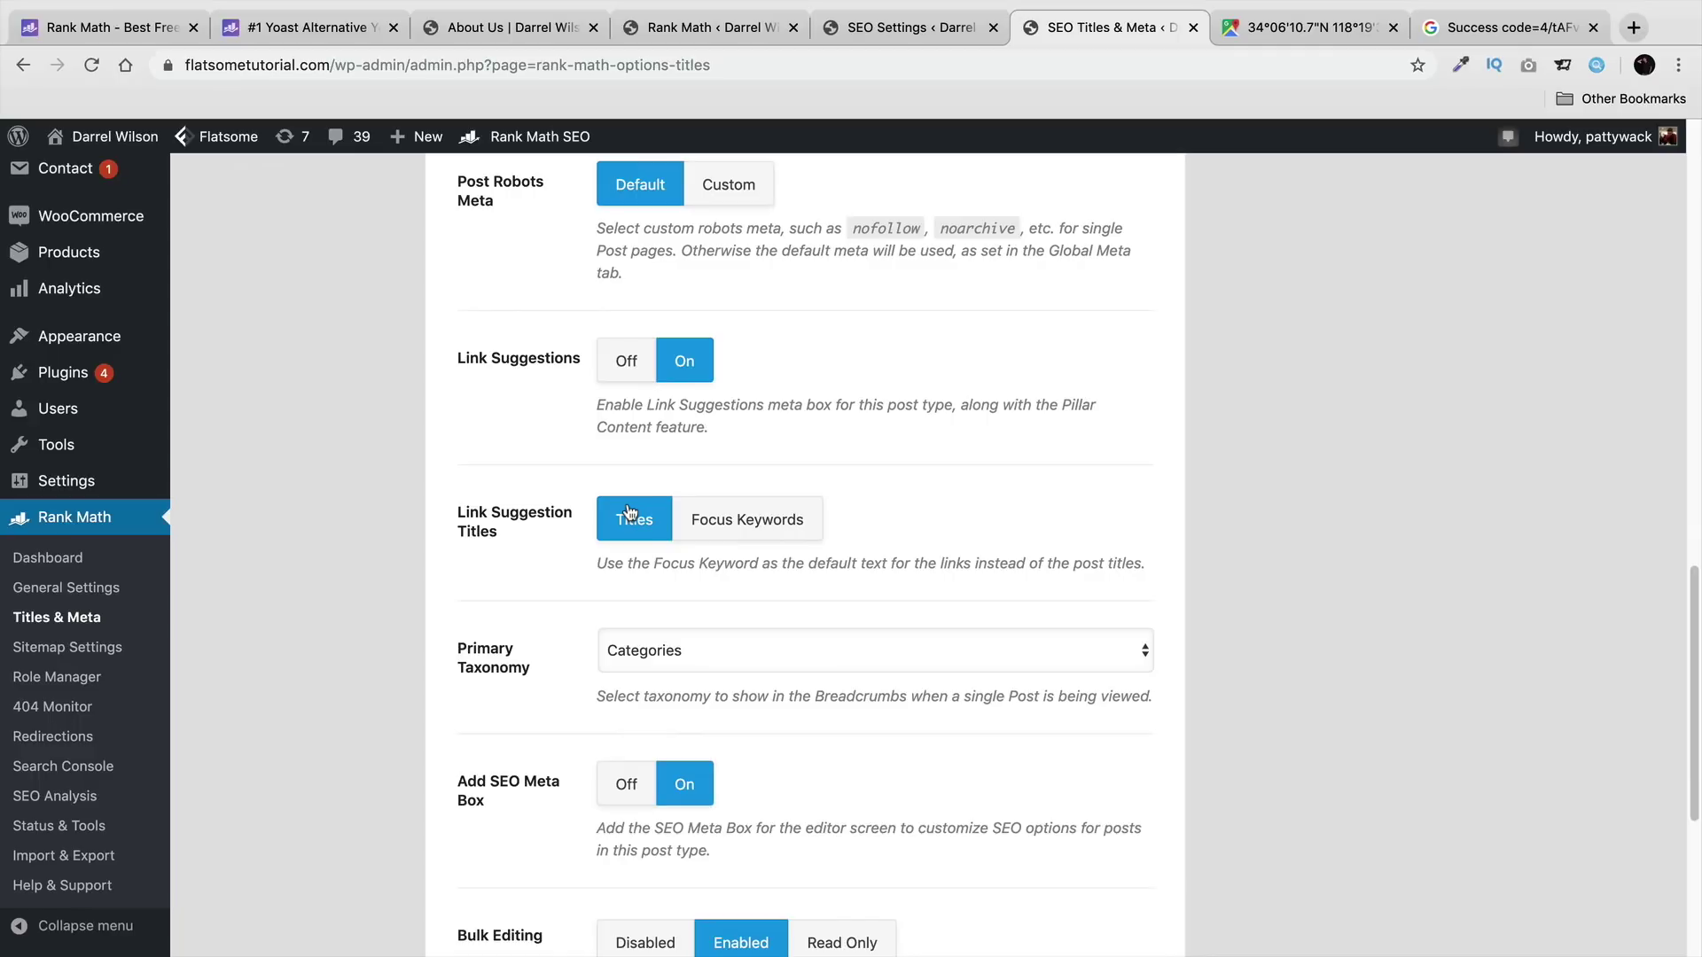
{"action": "left_click", "coordinate": [747, 521]}
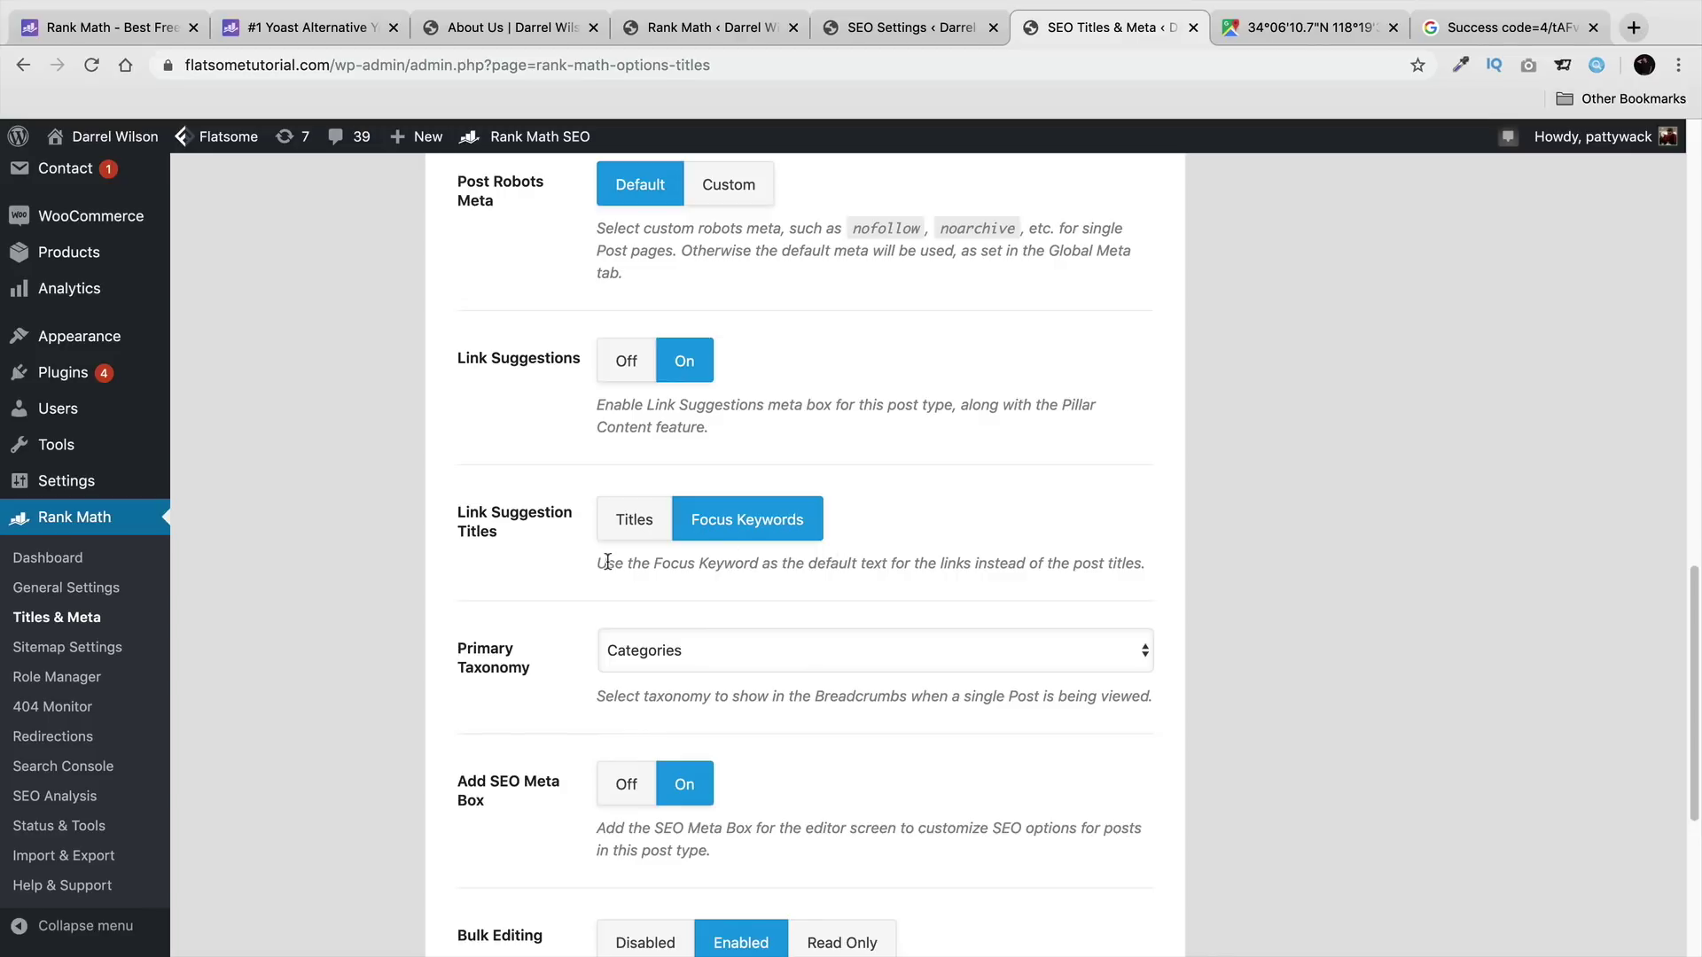
{"action": "left_click_drag", "start_coordinate": [607, 563], "coordinate": [1152, 570]}
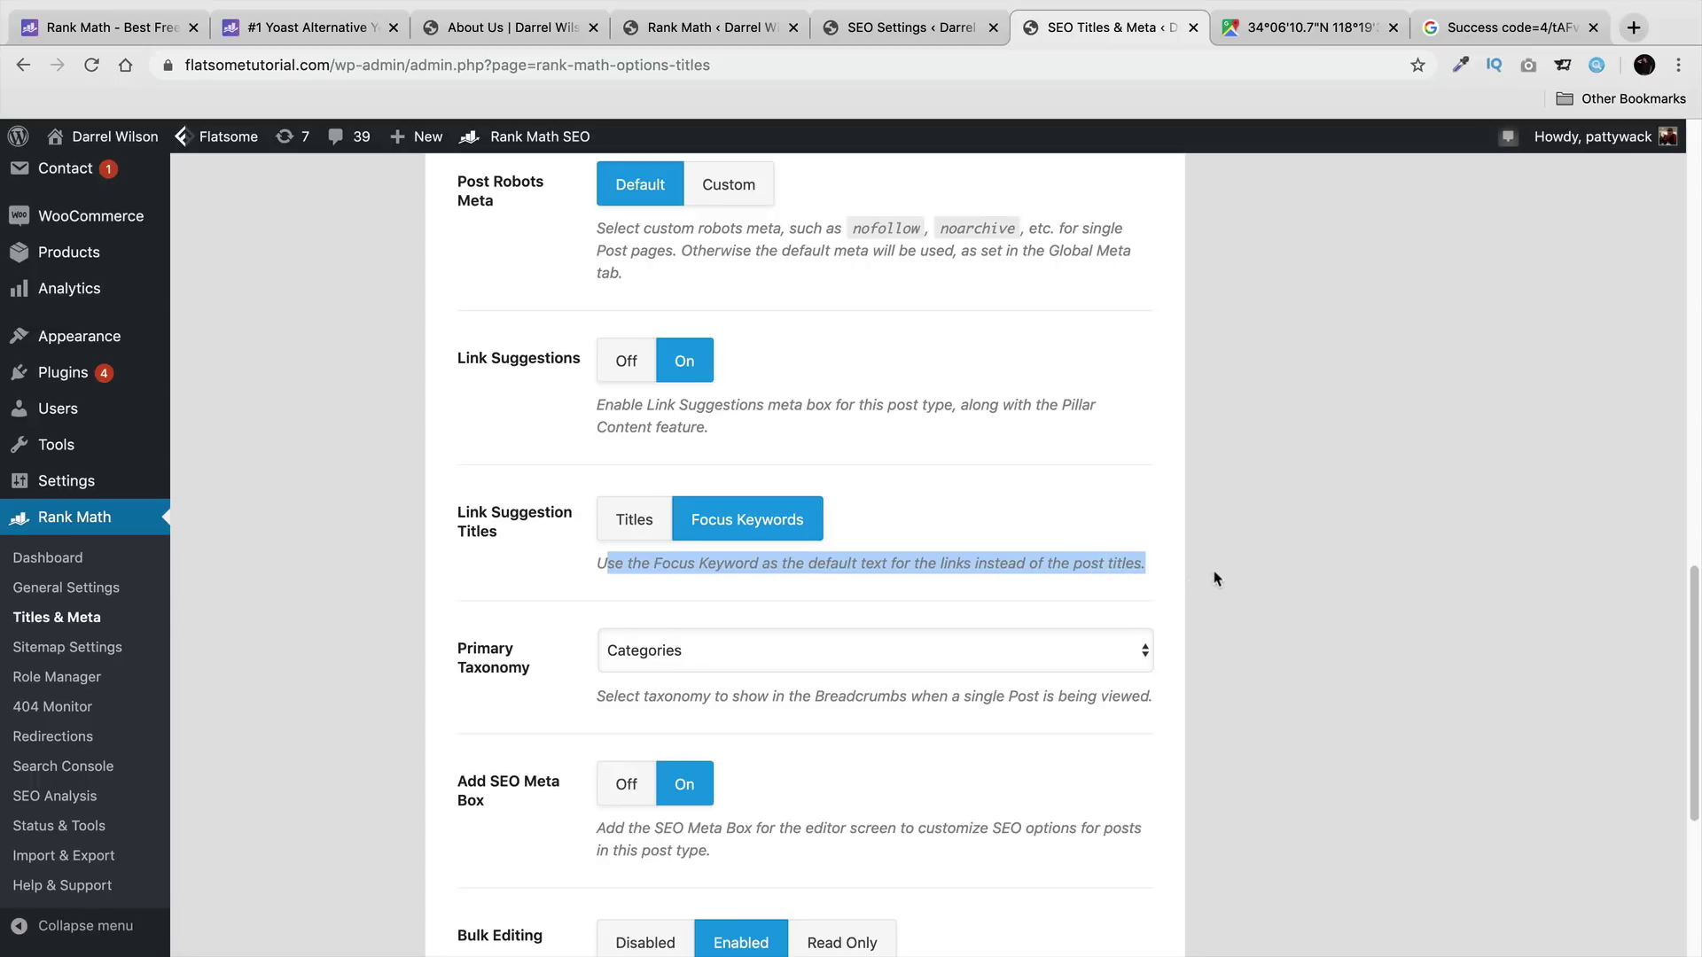
{"action": "left_click", "coordinate": [1241, 525]}
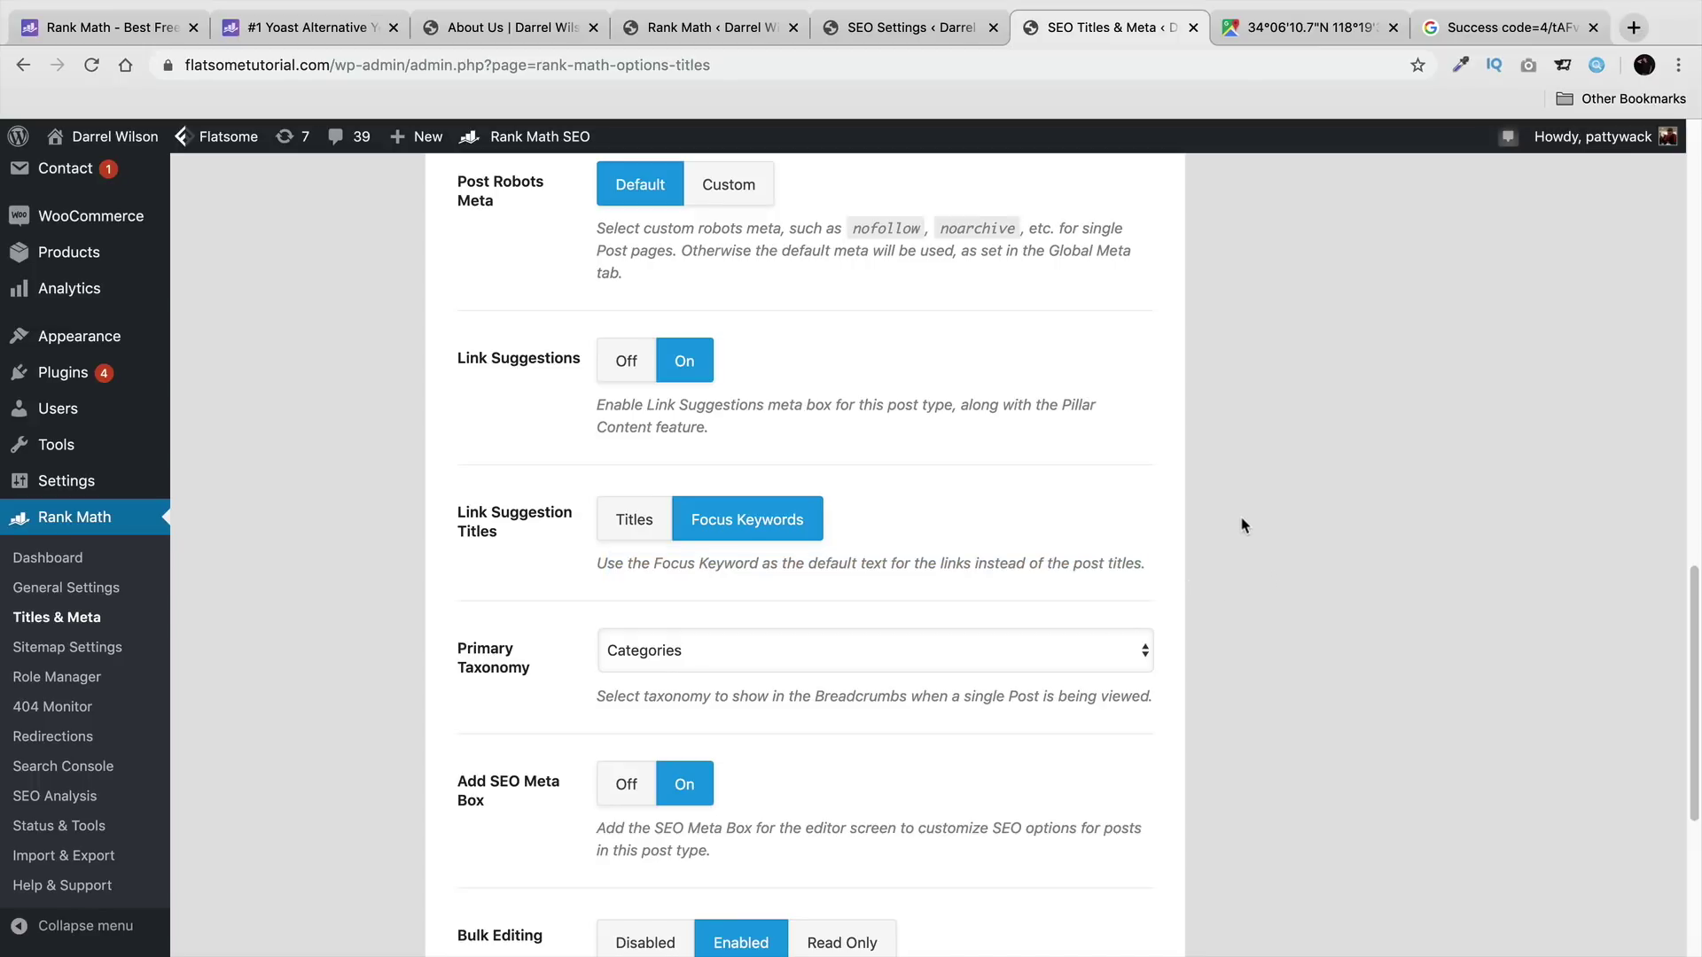
Step: Keep Categories as the posts' Primary Taxonomy with the SEO Meta Box on, and save the Posts settings
{"action": "scroll", "coordinate": [1170, 505], "scroll_direction": "down", "scroll_amount": 2}
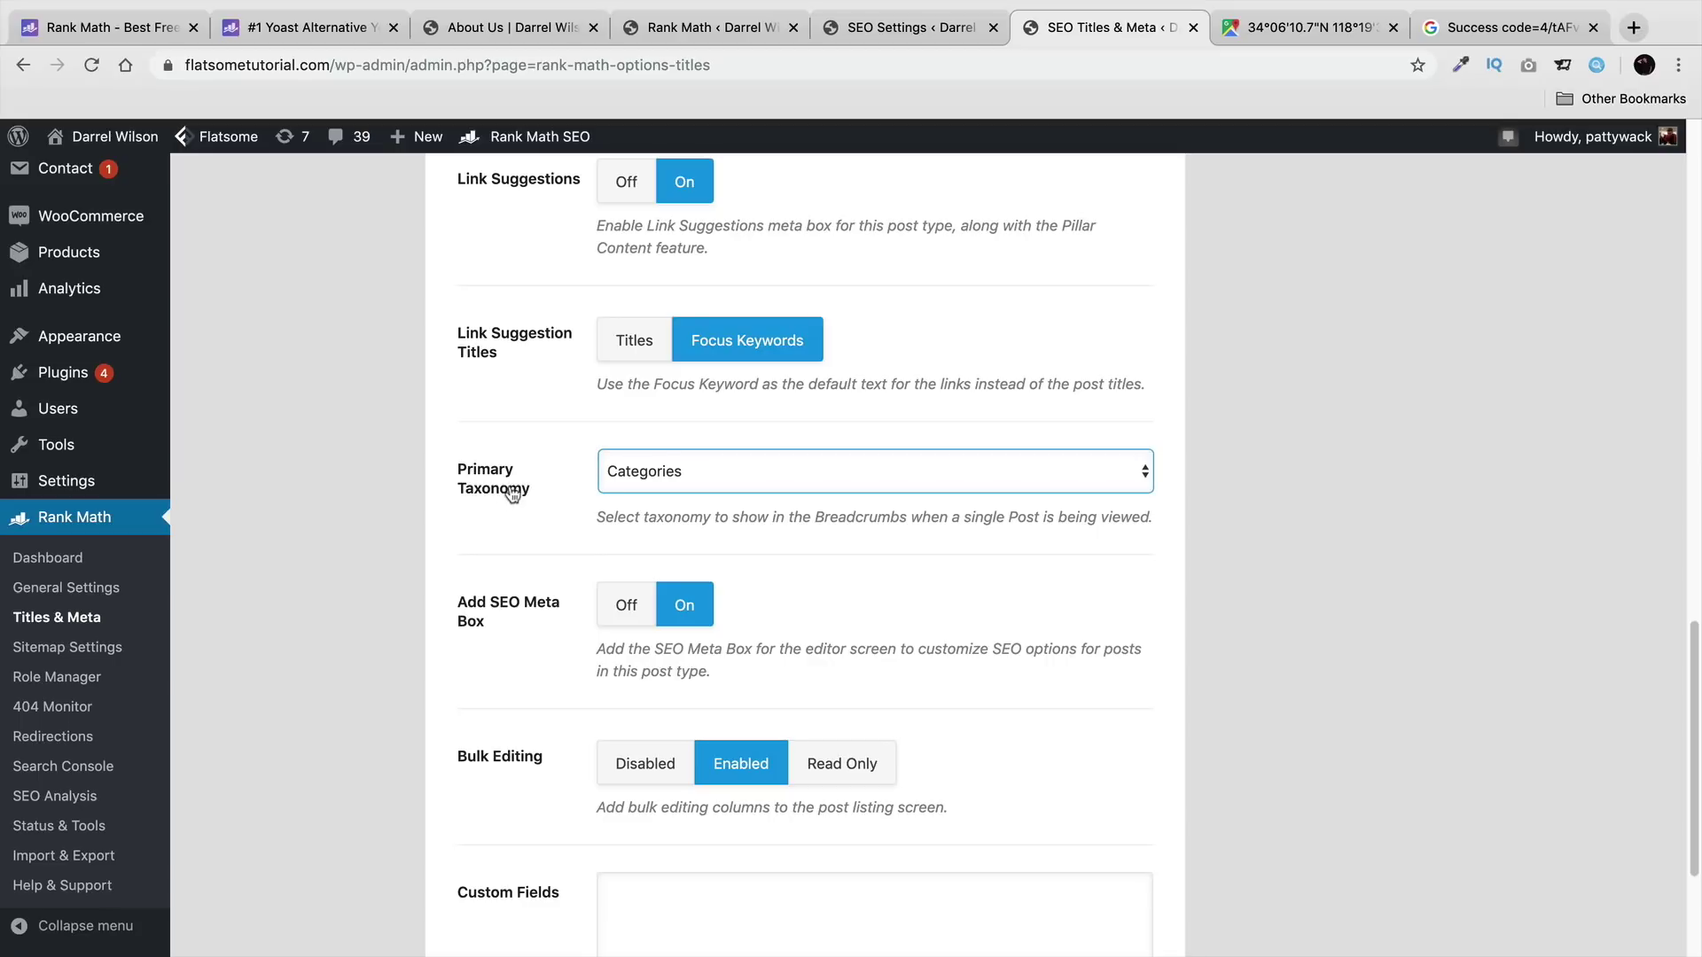
{"action": "left_click", "coordinate": [667, 470]}
{"action": "left_click", "coordinate": [666, 469]}
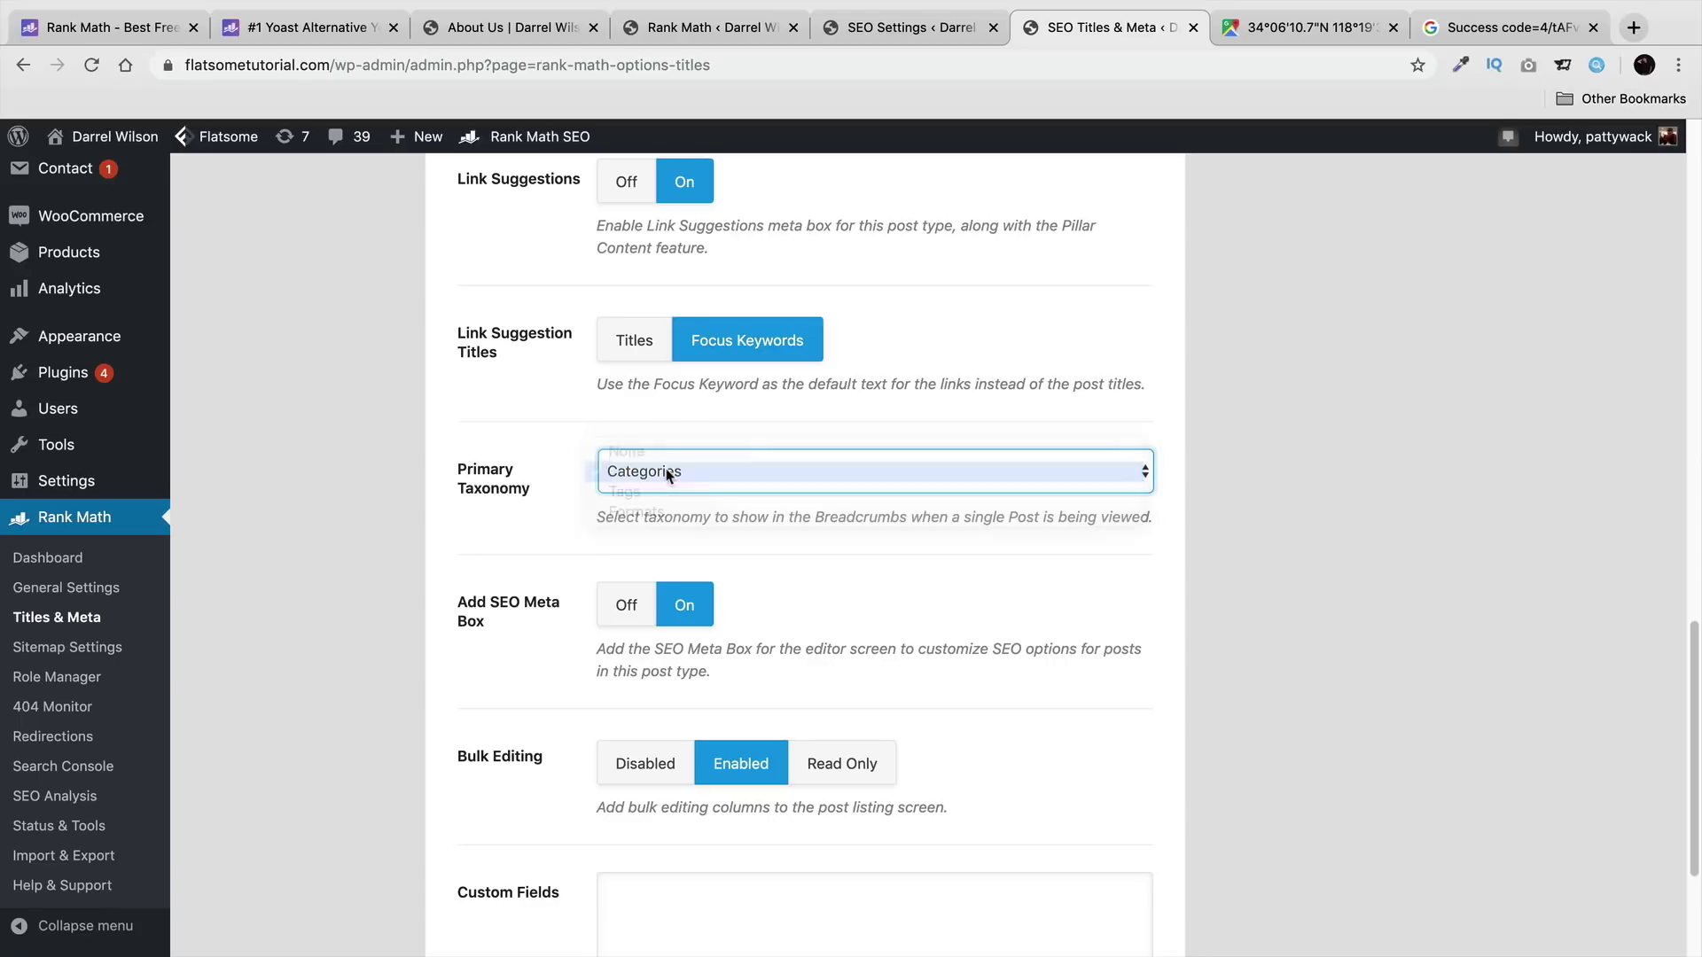
{"action": "left_click", "coordinate": [682, 610]}
{"action": "scroll", "coordinate": [727, 611], "scroll_direction": "down", "scroll_amount": 3}
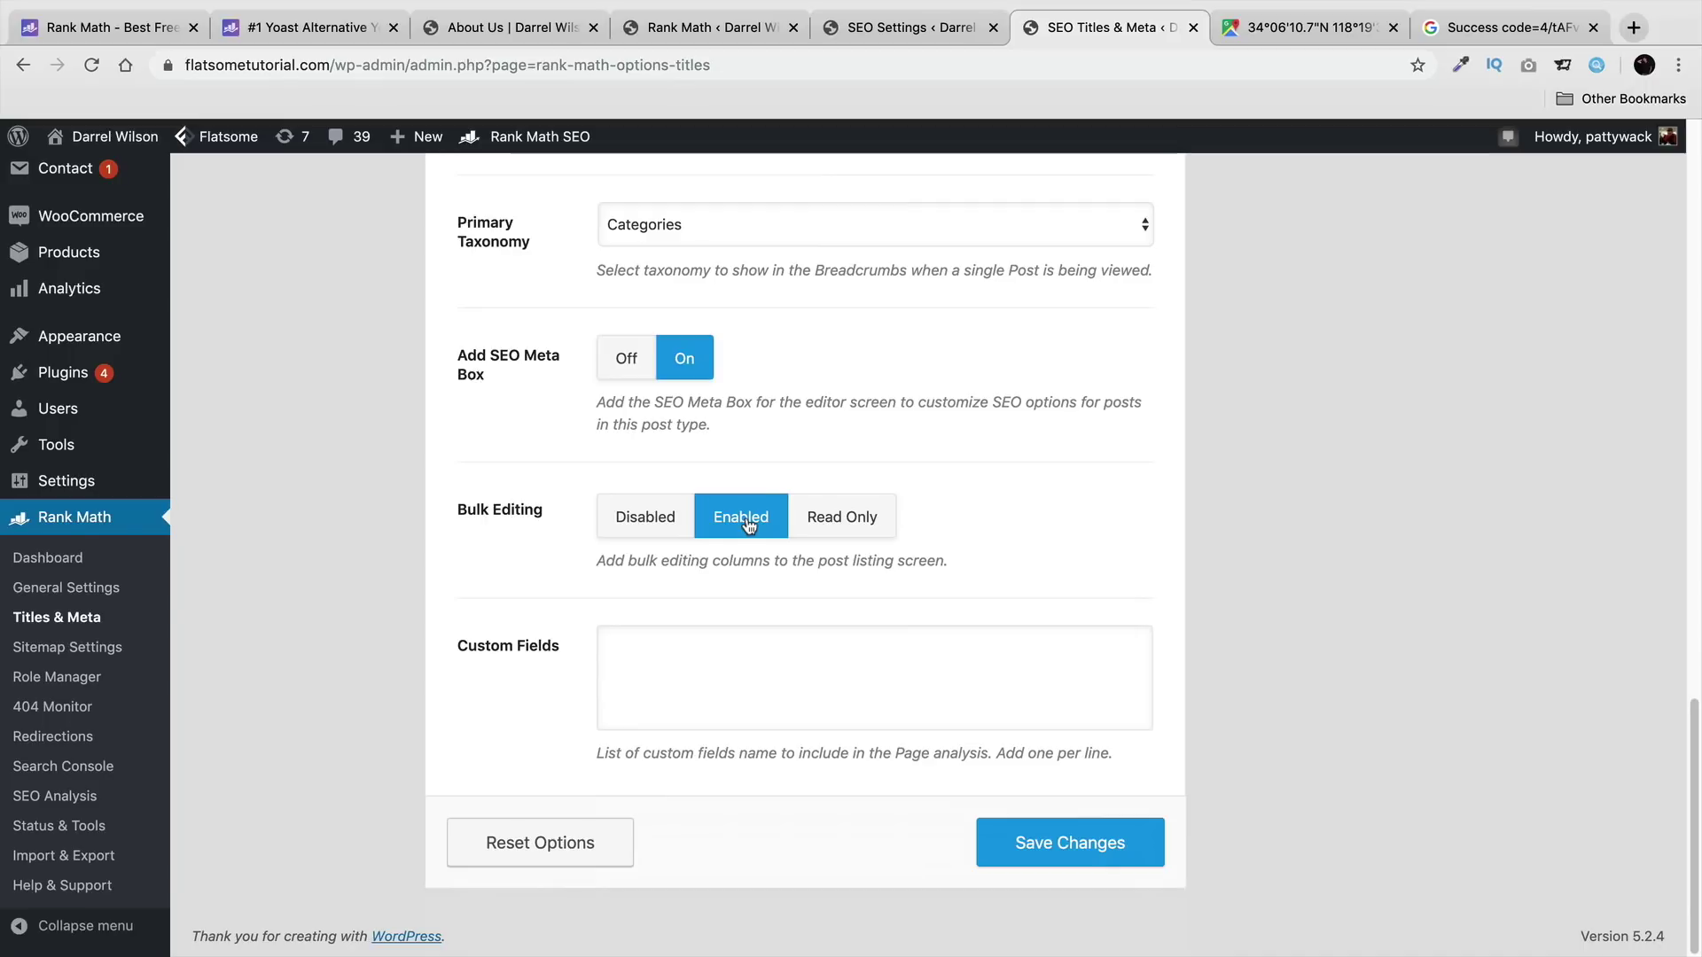
{"action": "left_click", "coordinate": [1044, 857]}
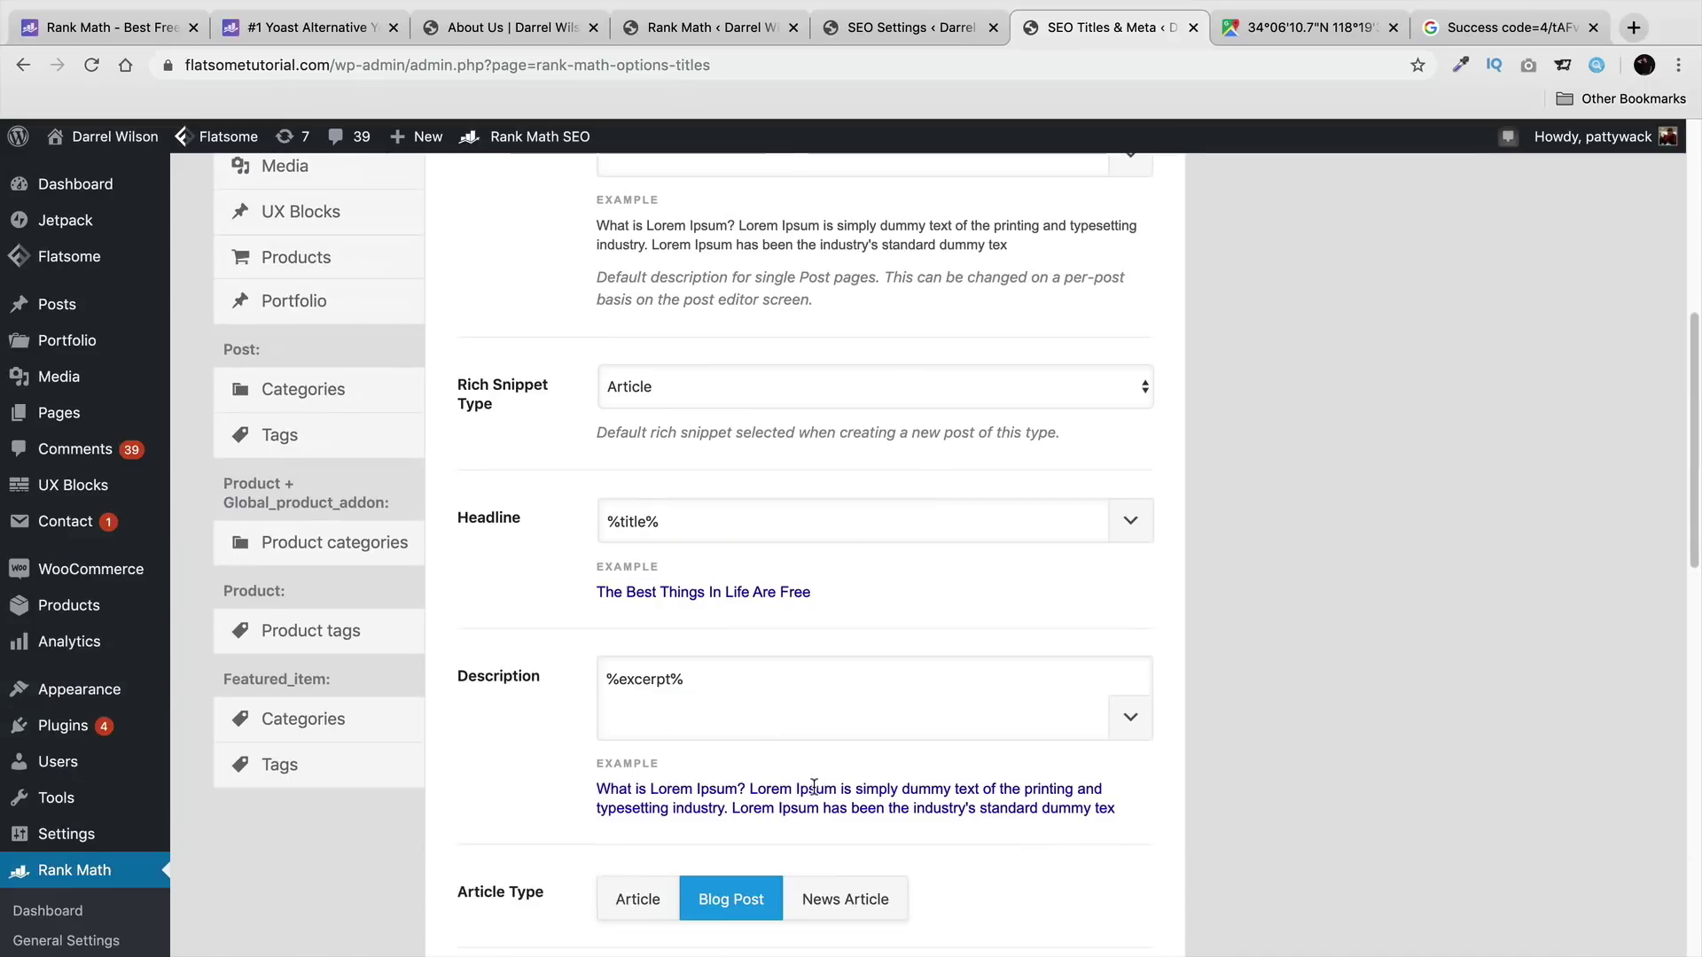
Step: Open the Pages post type settings and examine the Single Page Title and Single Page Description variables
{"action": "scroll", "coordinate": [814, 787], "scroll_direction": "up", "scroll_amount": 4}
{"action": "left_click", "coordinate": [365, 454]}
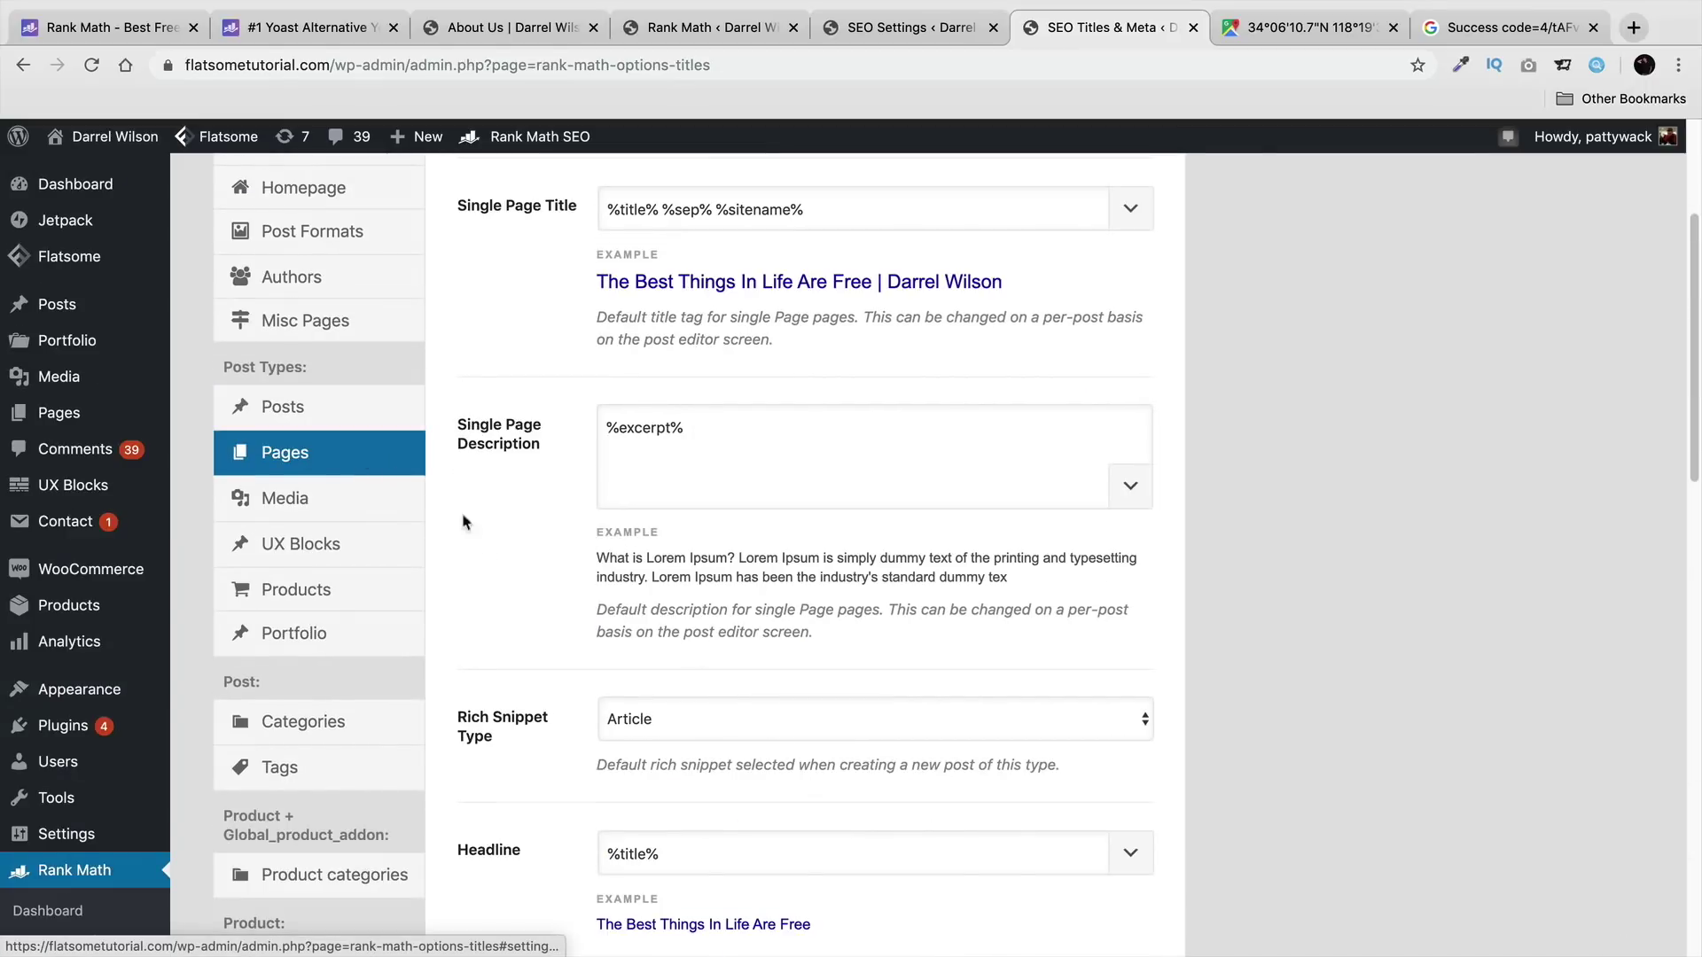
{"action": "scroll", "coordinate": [465, 522], "scroll_direction": "up", "scroll_amount": 3}
{"action": "left_click", "coordinate": [660, 422]}
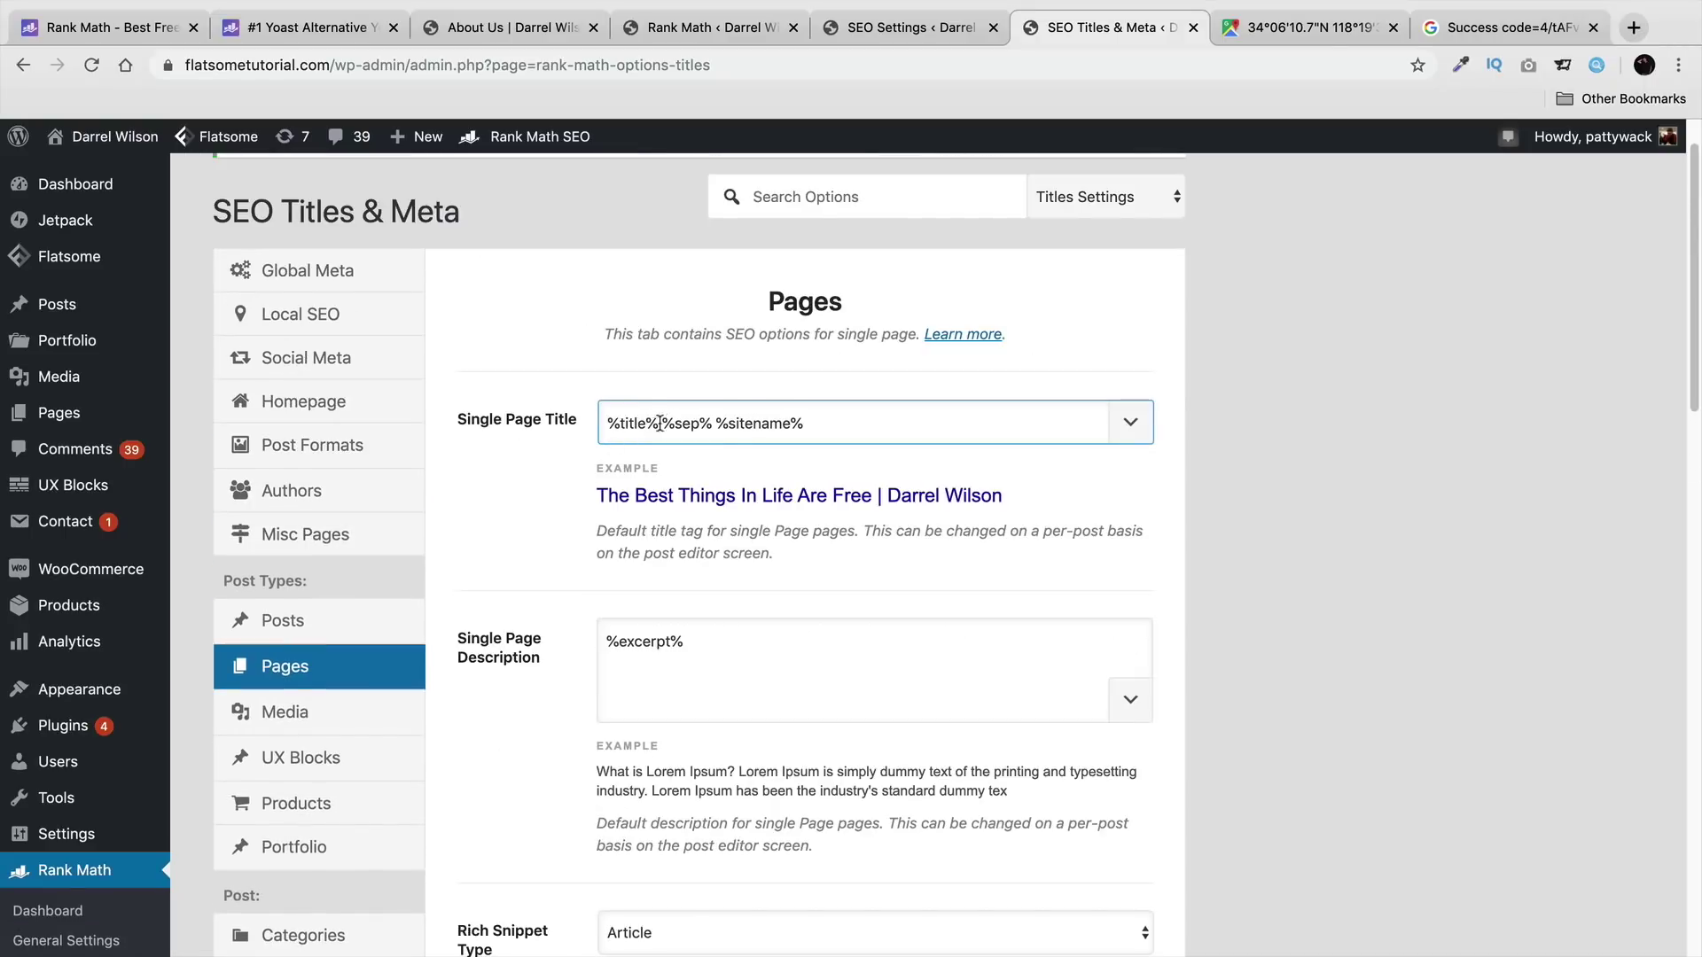
{"action": "left_click_drag", "start_coordinate": [706, 645], "coordinate": [609, 643]}
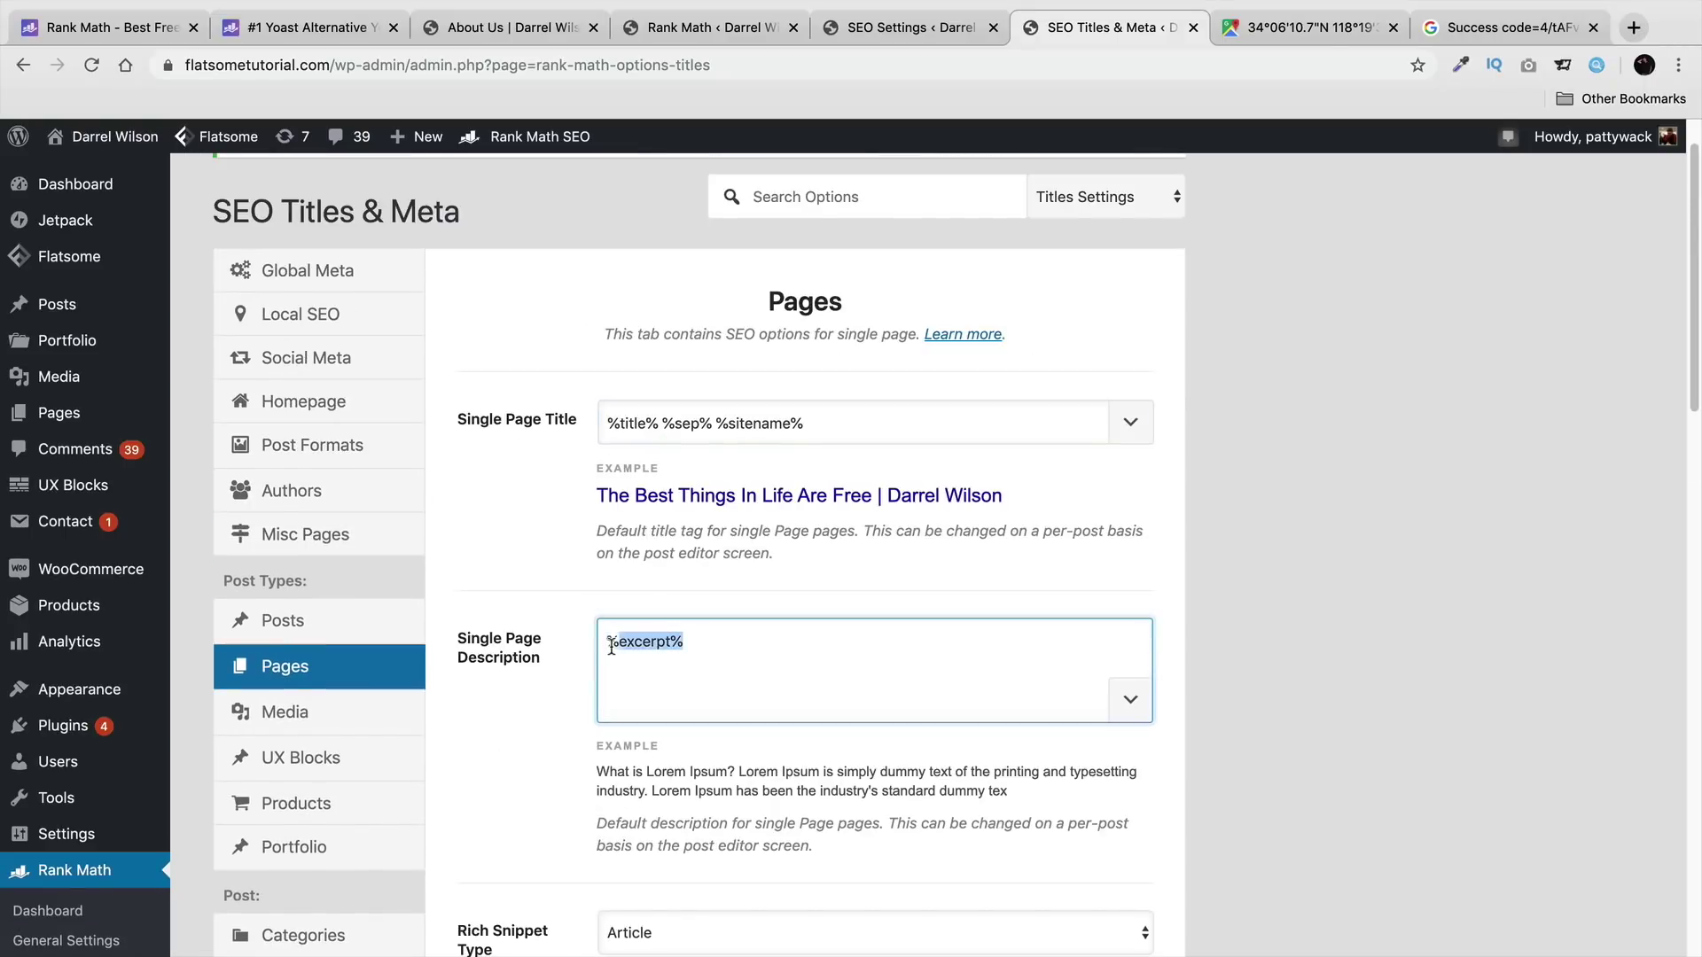
Step: Review the remaining Pages options, from Rich Snippet Type through Link Suggestions and Bulk Editing to Custom Fields
{"action": "scroll", "coordinate": [538, 761], "scroll_direction": "down", "scroll_amount": 6}
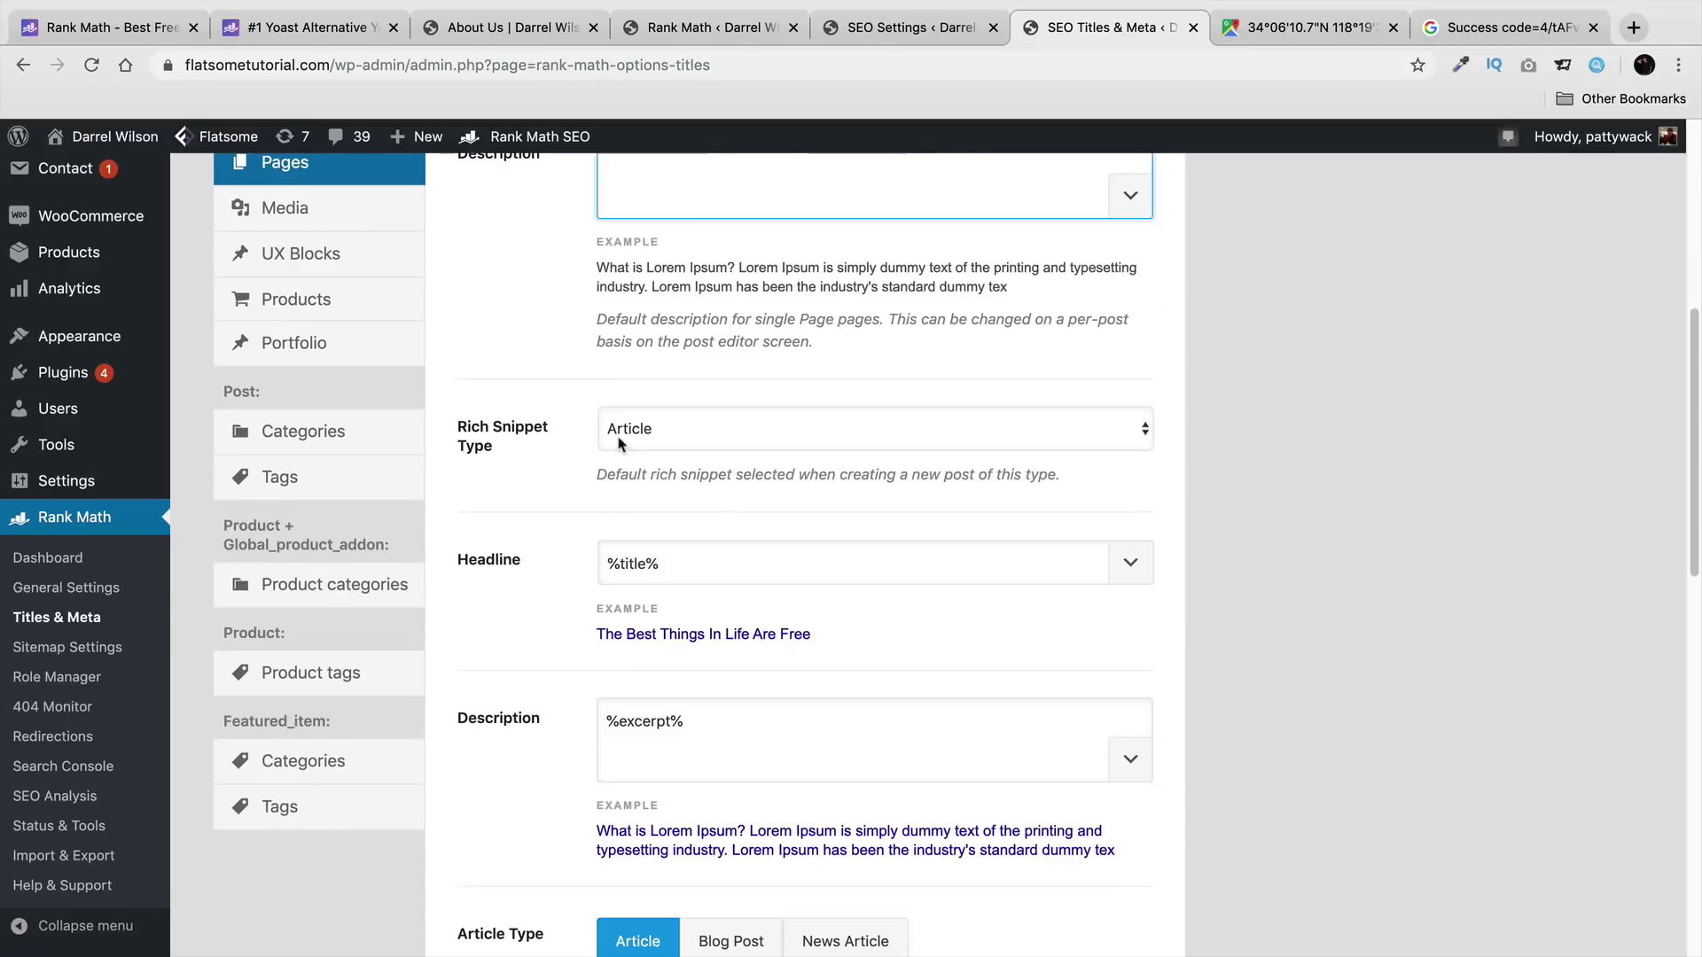
{"action": "scroll", "coordinate": [638, 658], "scroll_direction": "down", "scroll_amount": 3}
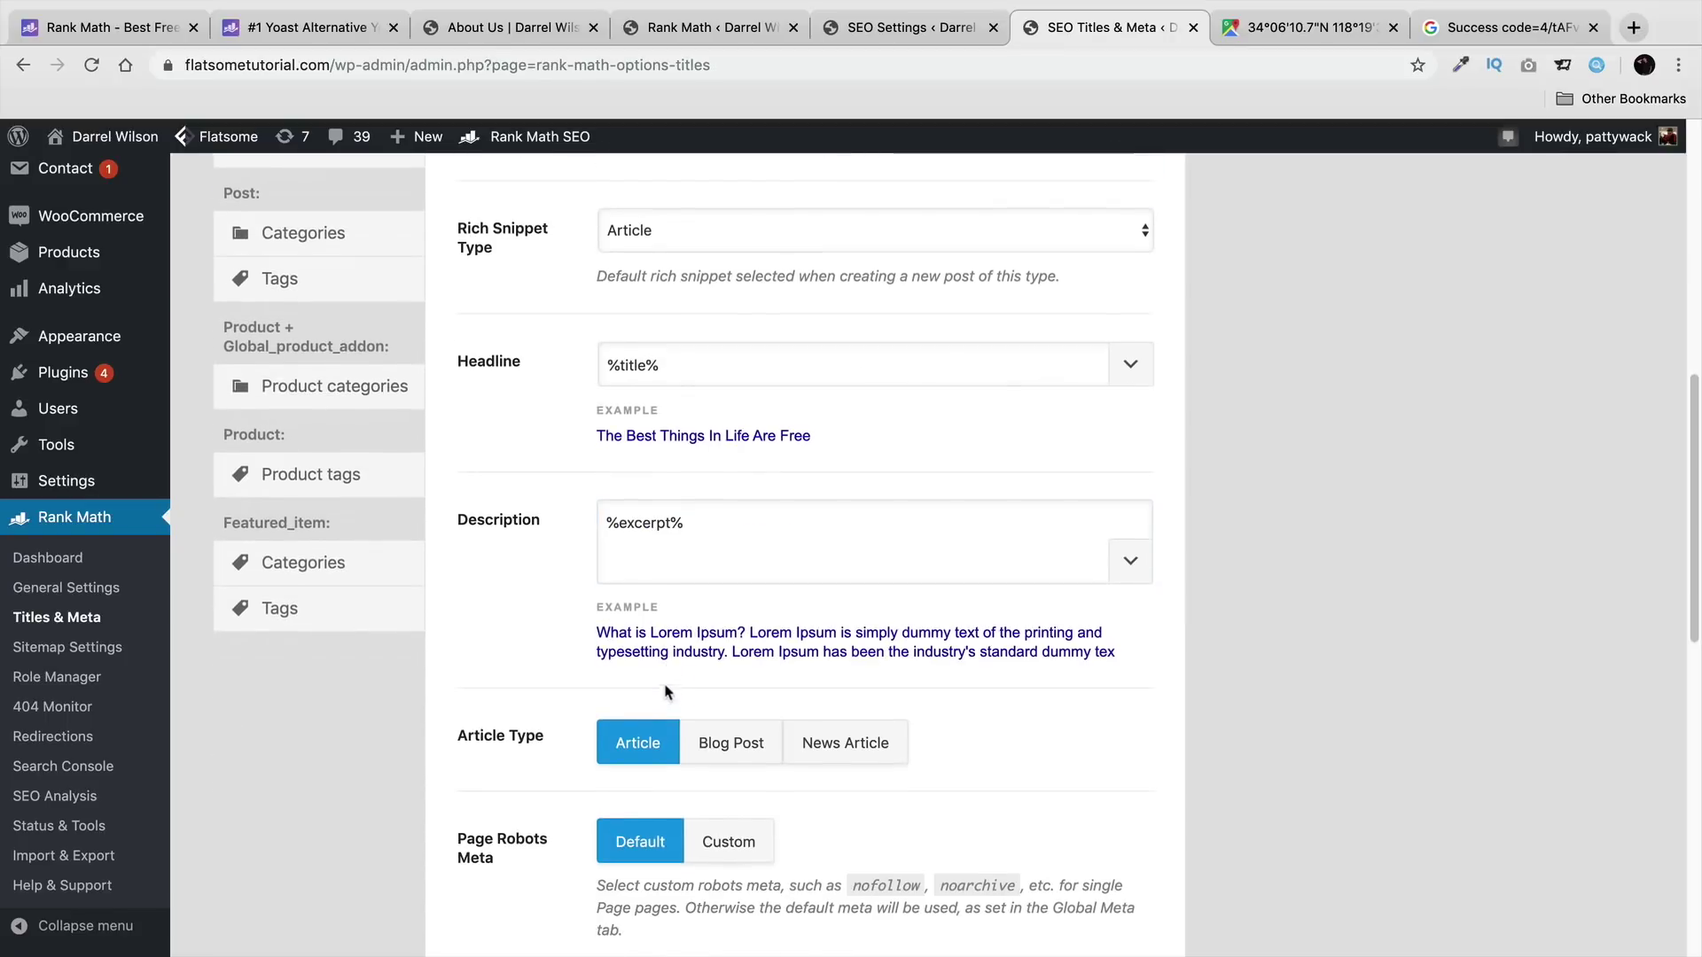
{"action": "scroll", "coordinate": [643, 682], "scroll_direction": "down", "scroll_amount": 6}
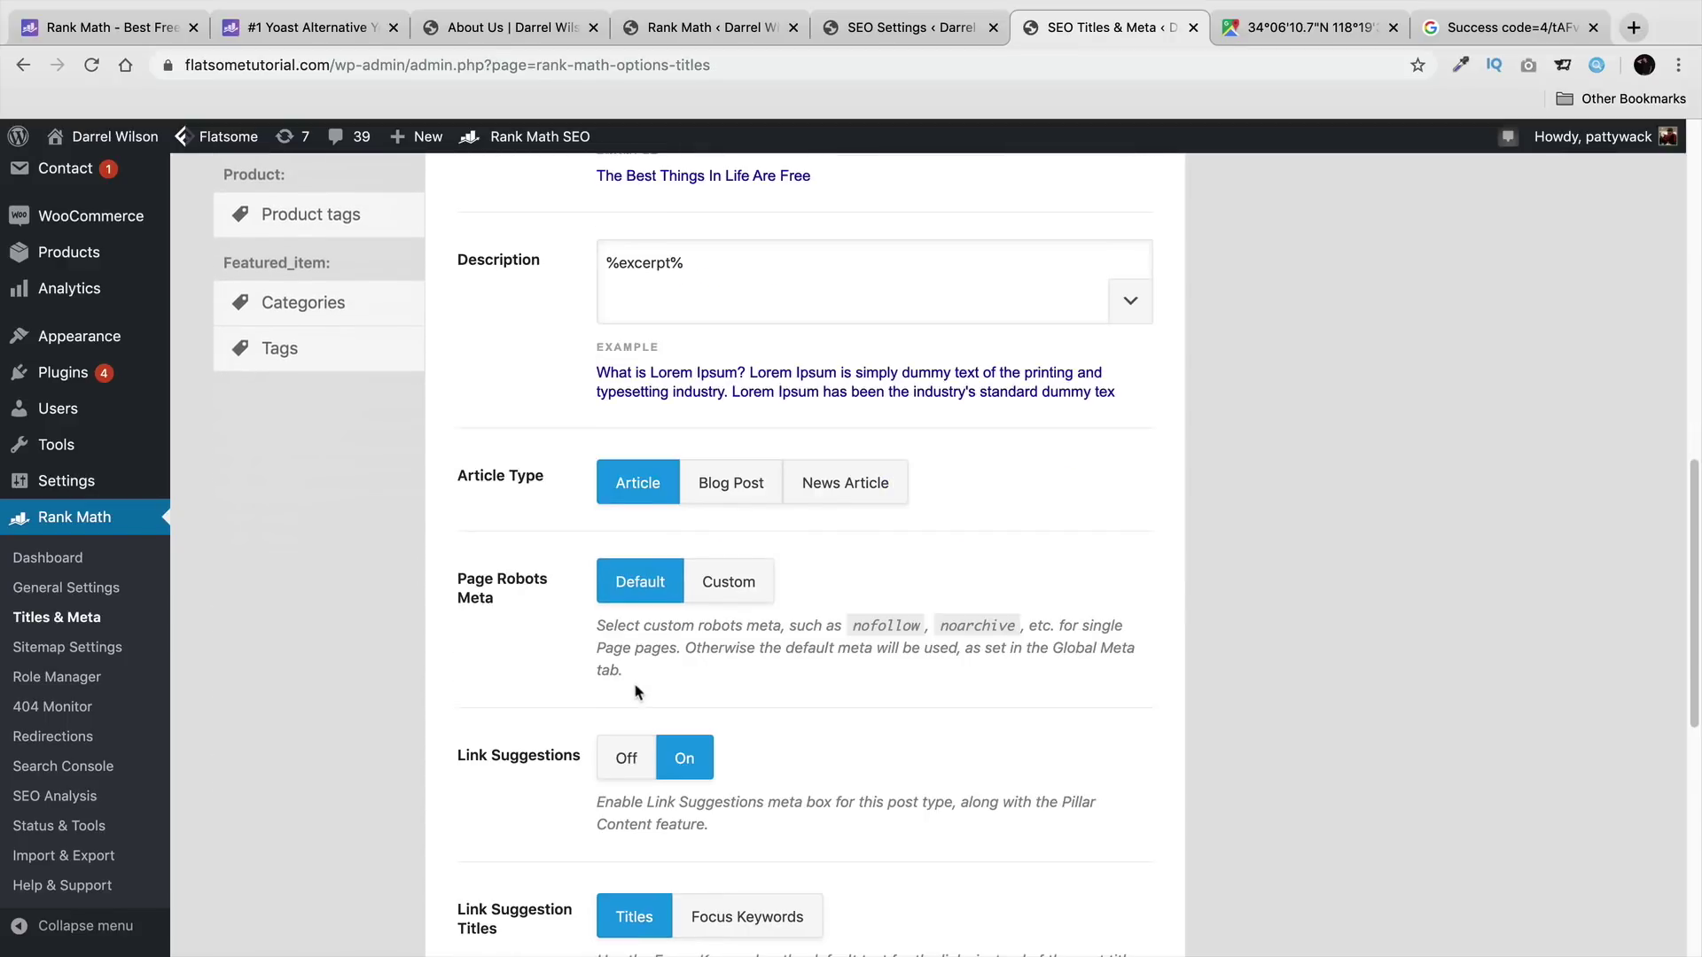
{"action": "scroll", "coordinate": [676, 625], "scroll_direction": "down", "scroll_amount": 3}
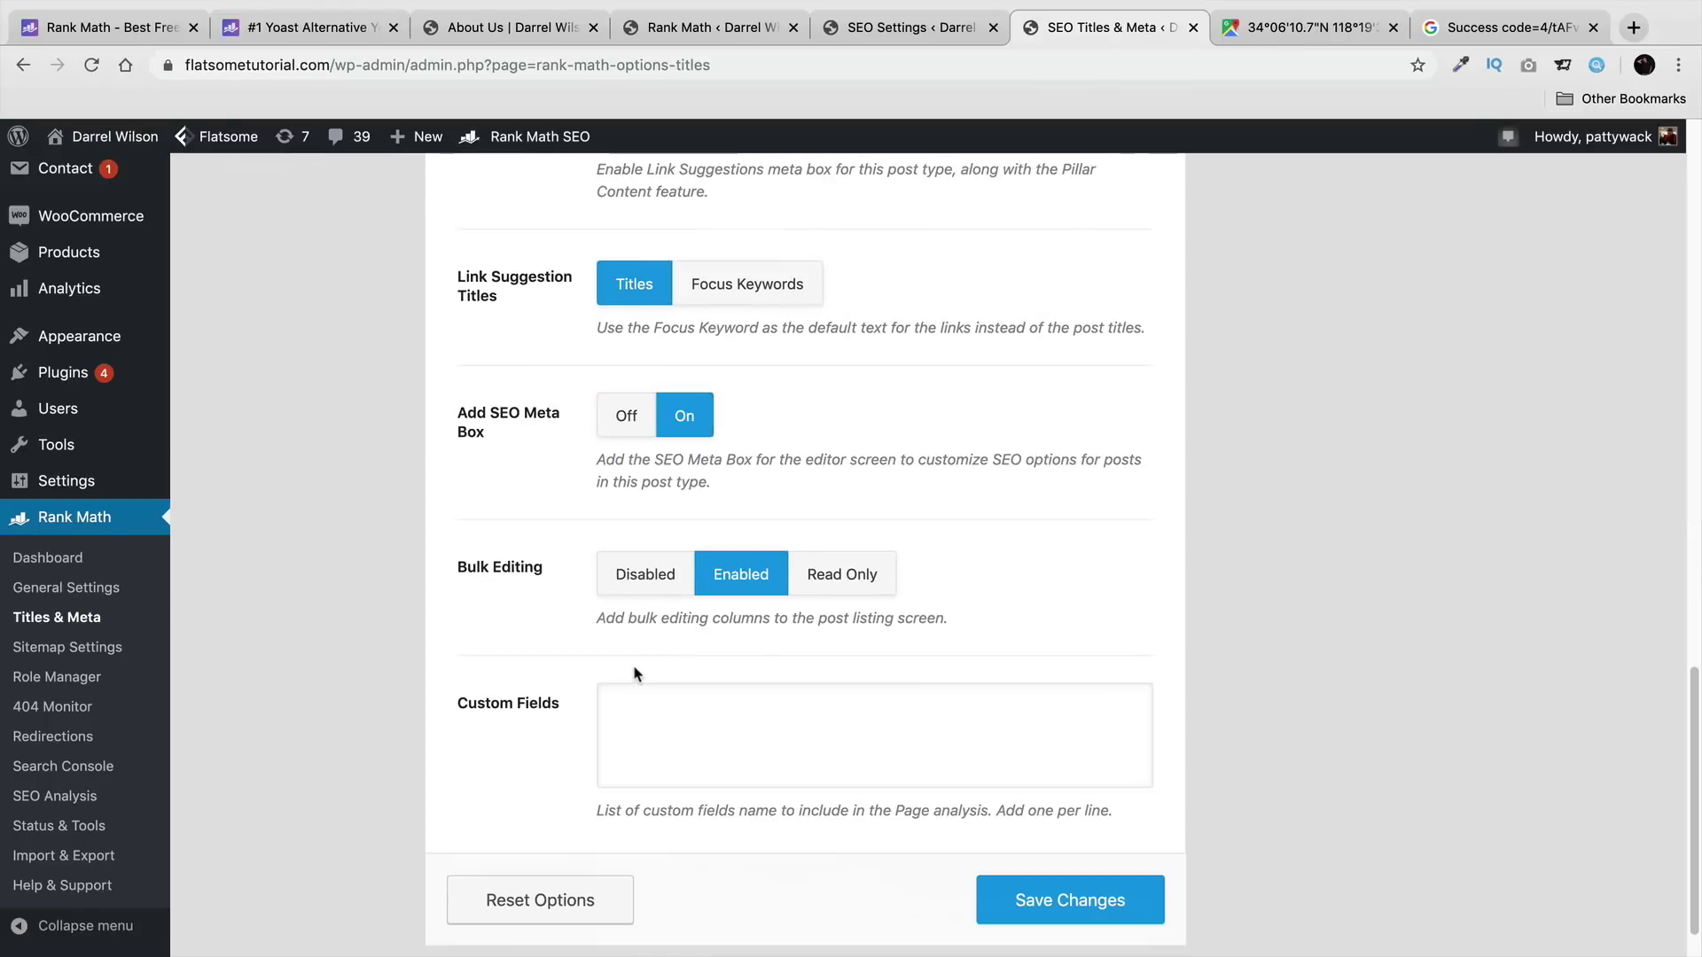
{"action": "scroll", "coordinate": [570, 755], "scroll_direction": "up", "scroll_amount": 15}
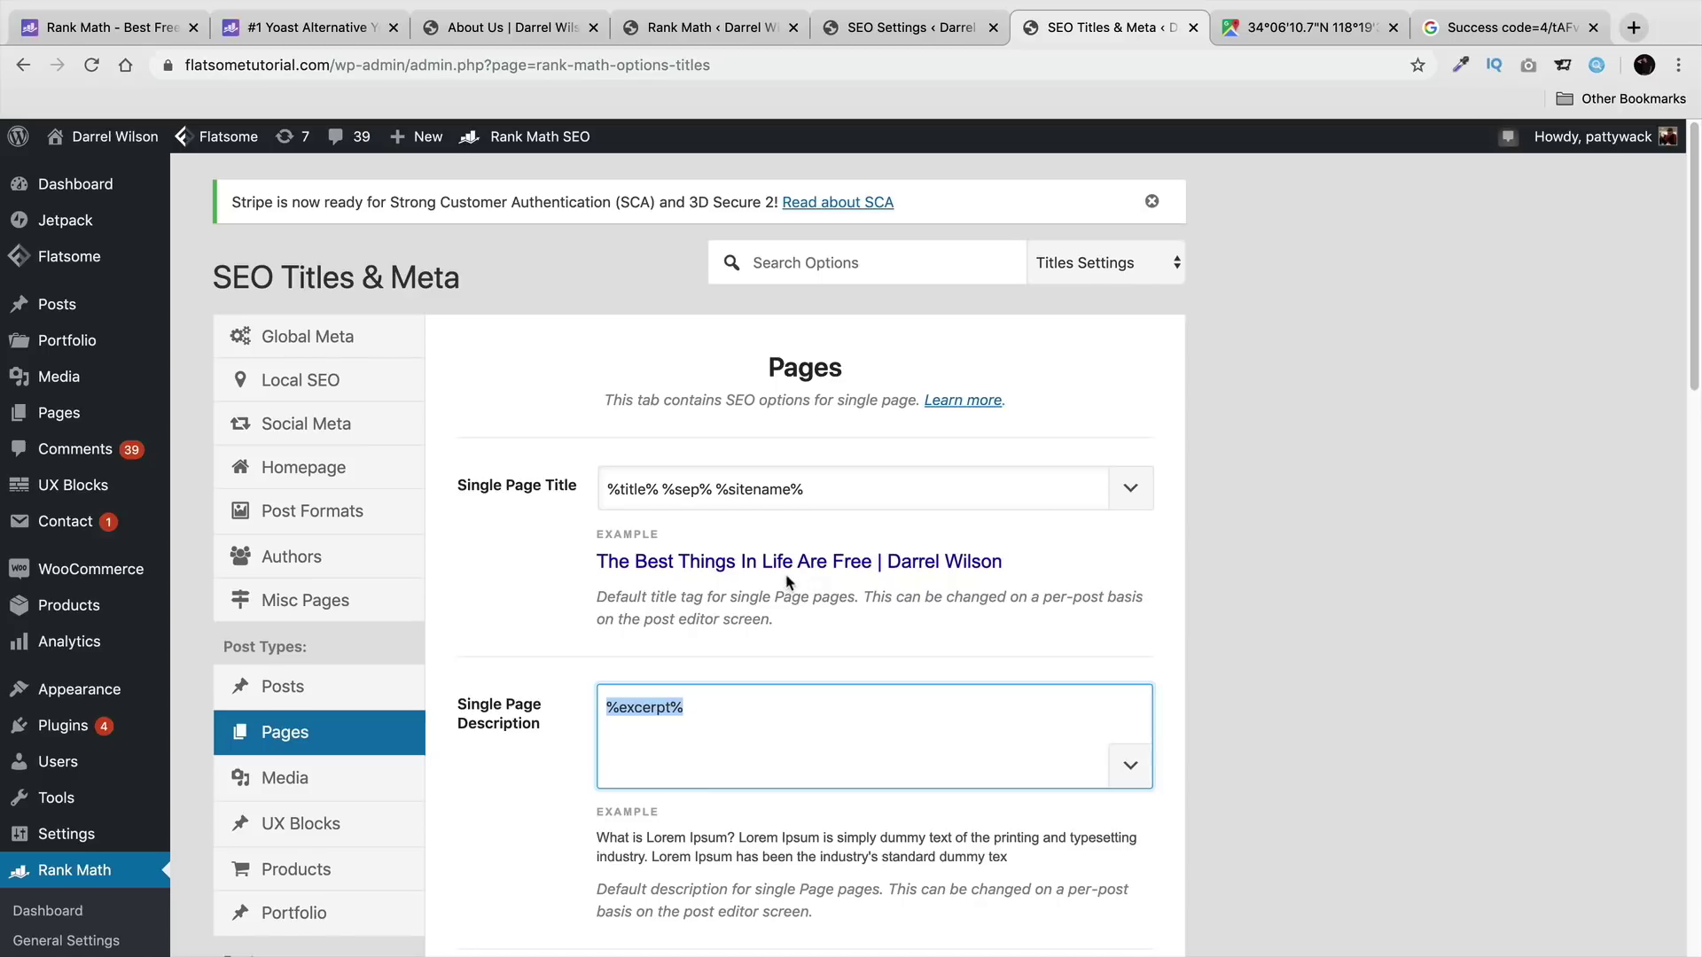
{"action": "scroll", "coordinate": [776, 590], "scroll_direction": "down", "scroll_amount": 1}
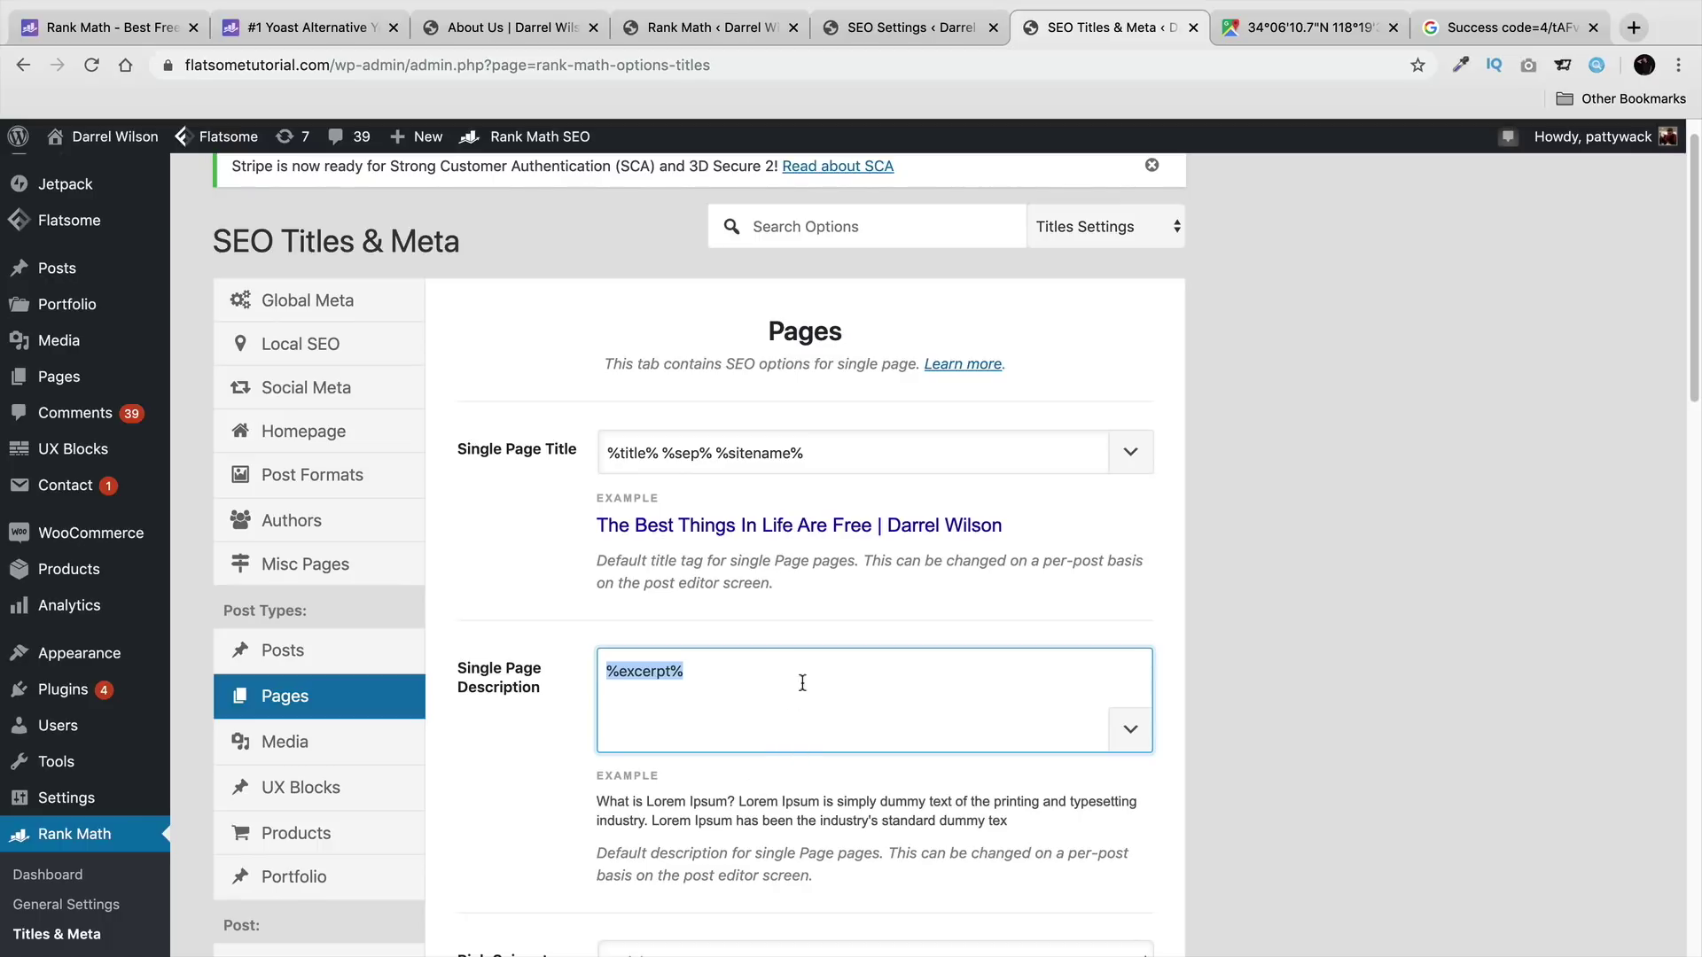
{"action": "scroll", "coordinate": [744, 741], "scroll_direction": "down", "scroll_amount": 5}
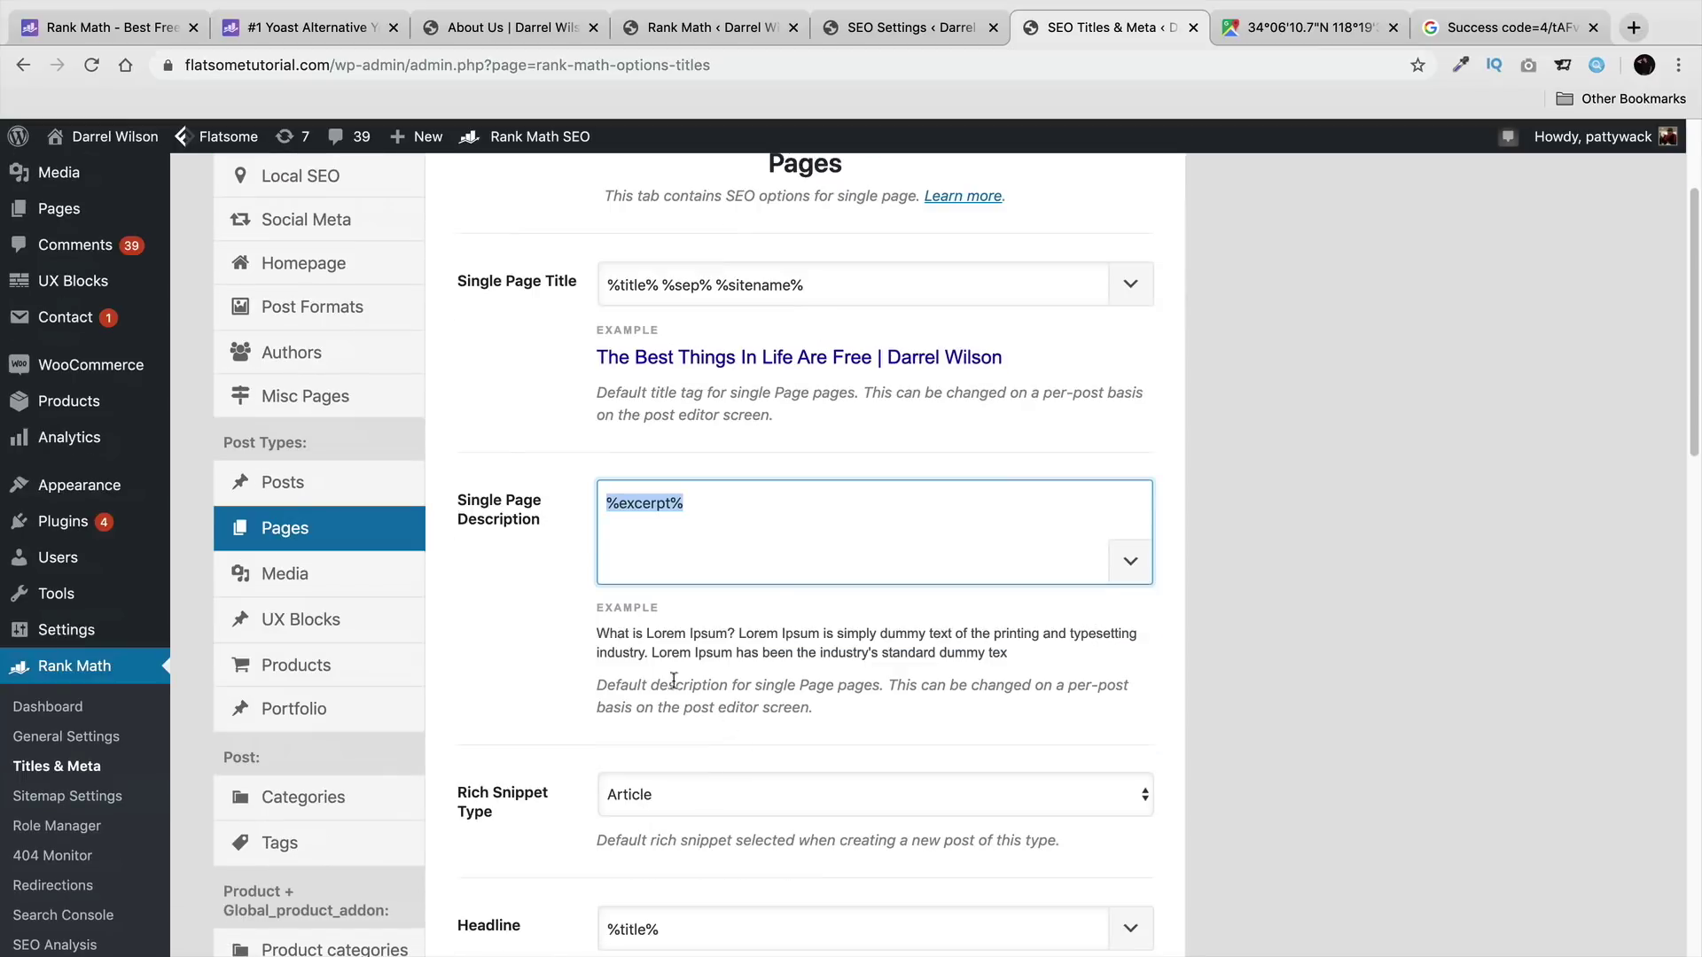
Step: Open the Media post type settings and examine the Single Media Title and Single Media Description variables
{"action": "left_click", "coordinate": [335, 581]}
{"action": "scroll", "coordinate": [521, 669], "scroll_direction": "up", "scroll_amount": 2}
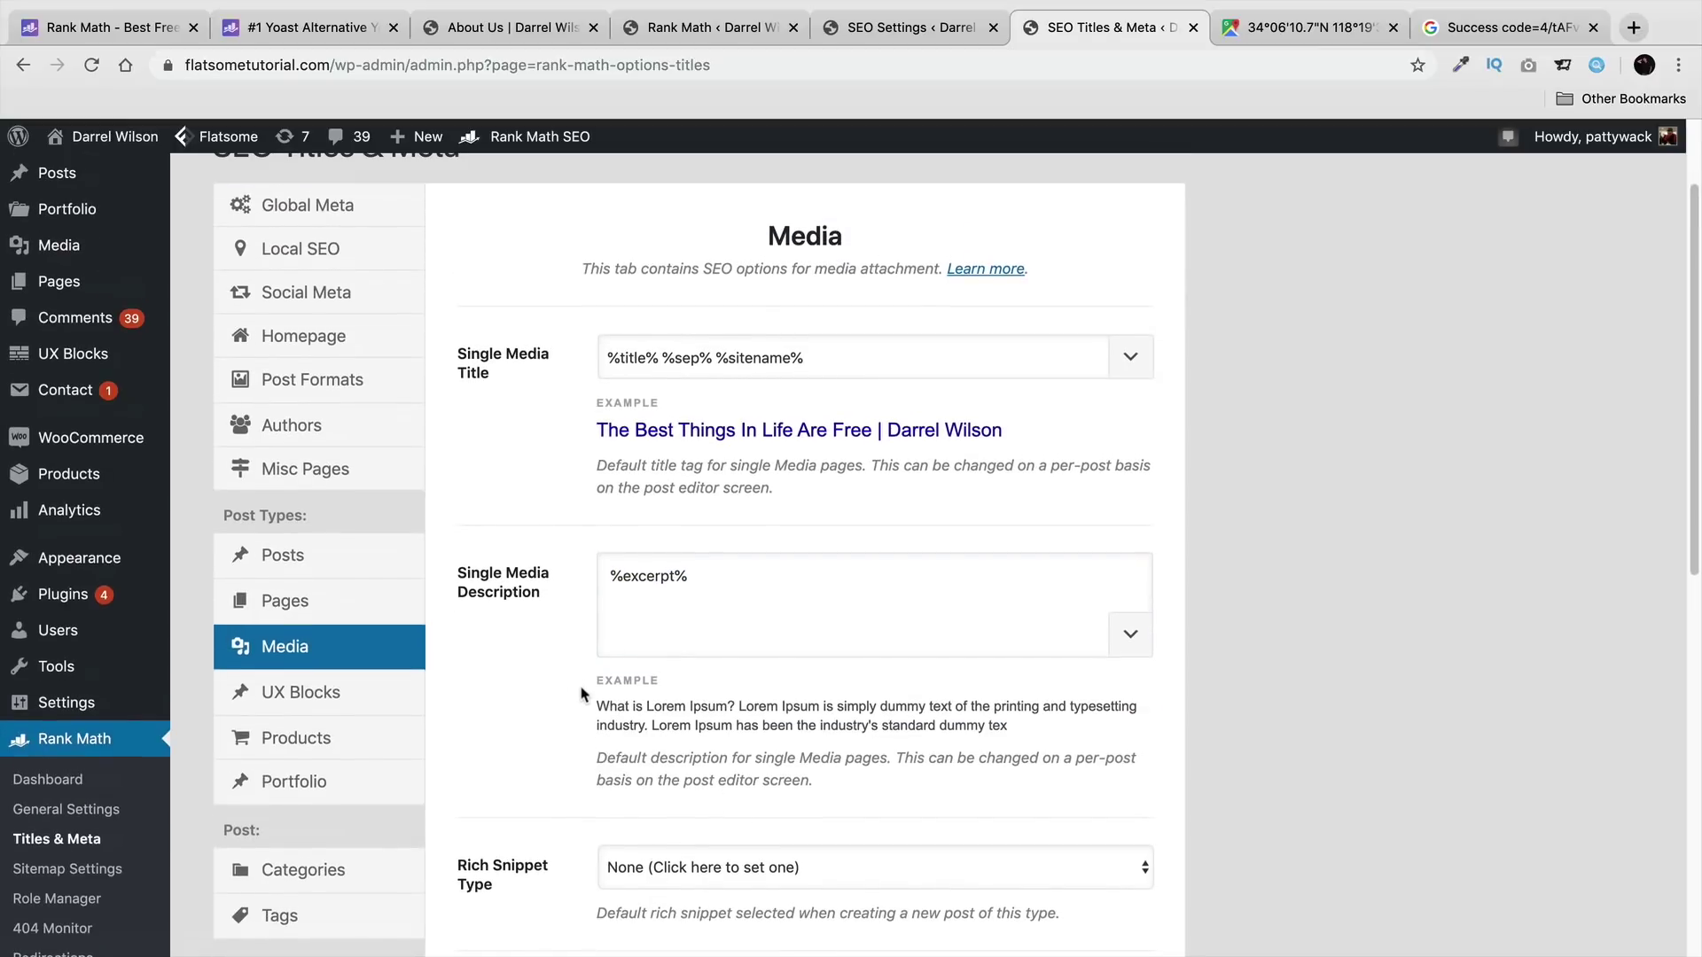
{"action": "left_click_drag", "start_coordinate": [658, 357], "coordinate": [625, 357]}
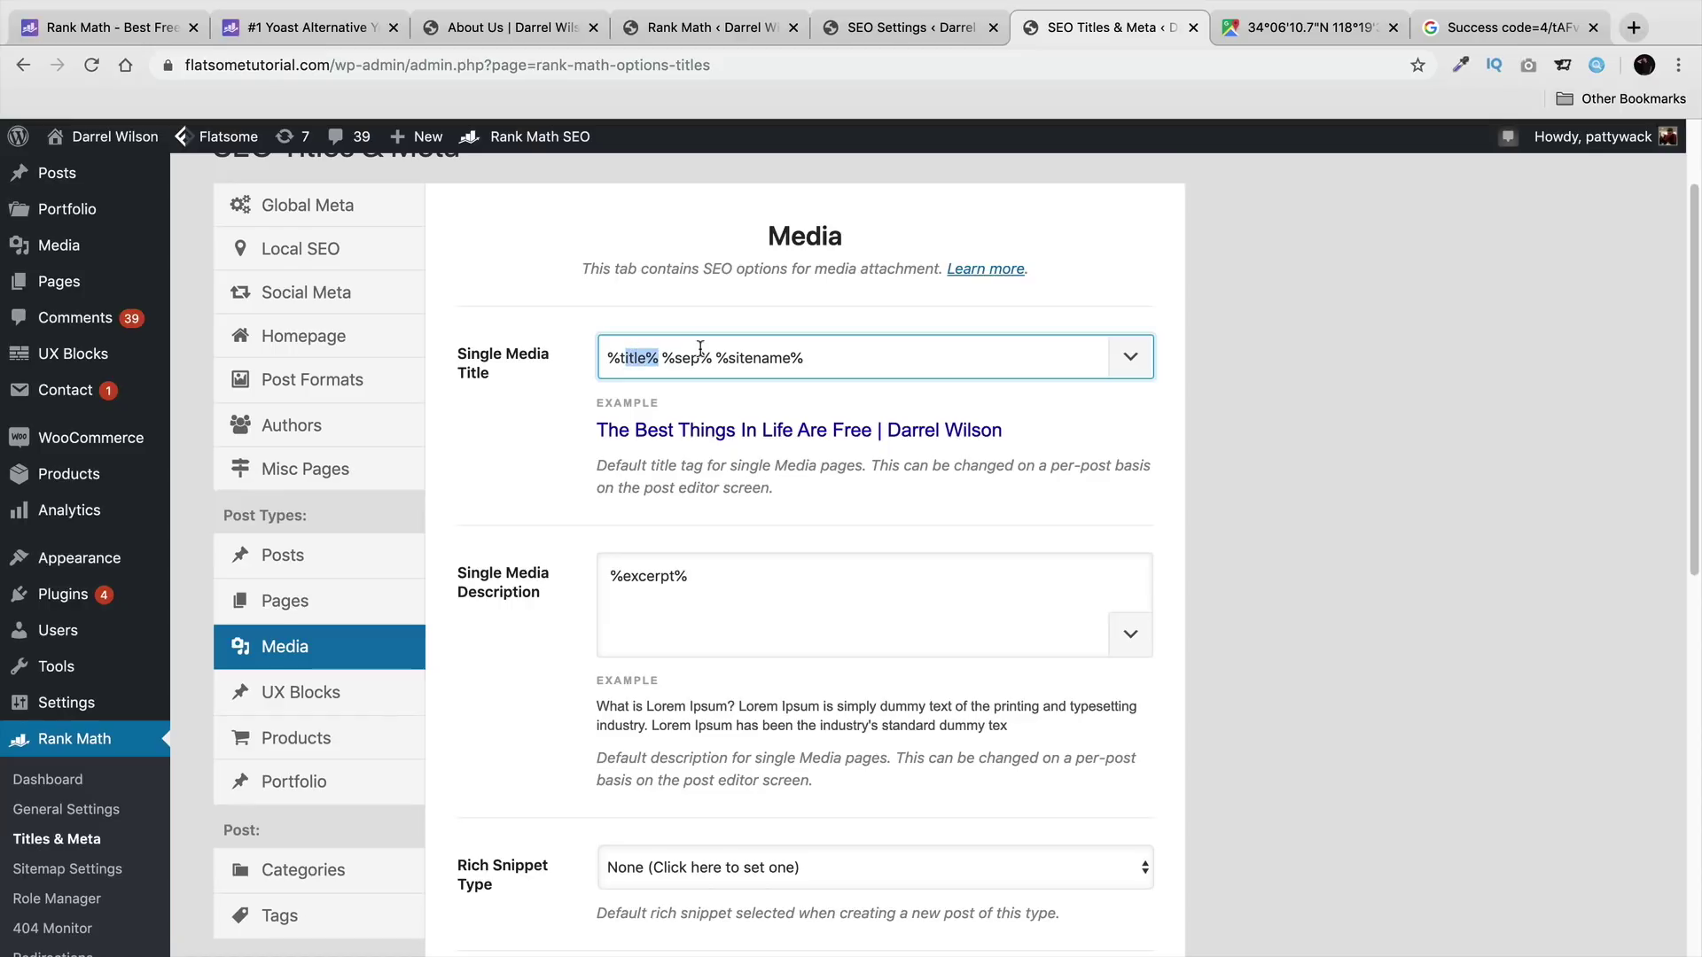
{"action": "left_click", "coordinate": [705, 357]}
{"action": "left_click_drag", "start_coordinate": [805, 357], "coordinate": [735, 363]}
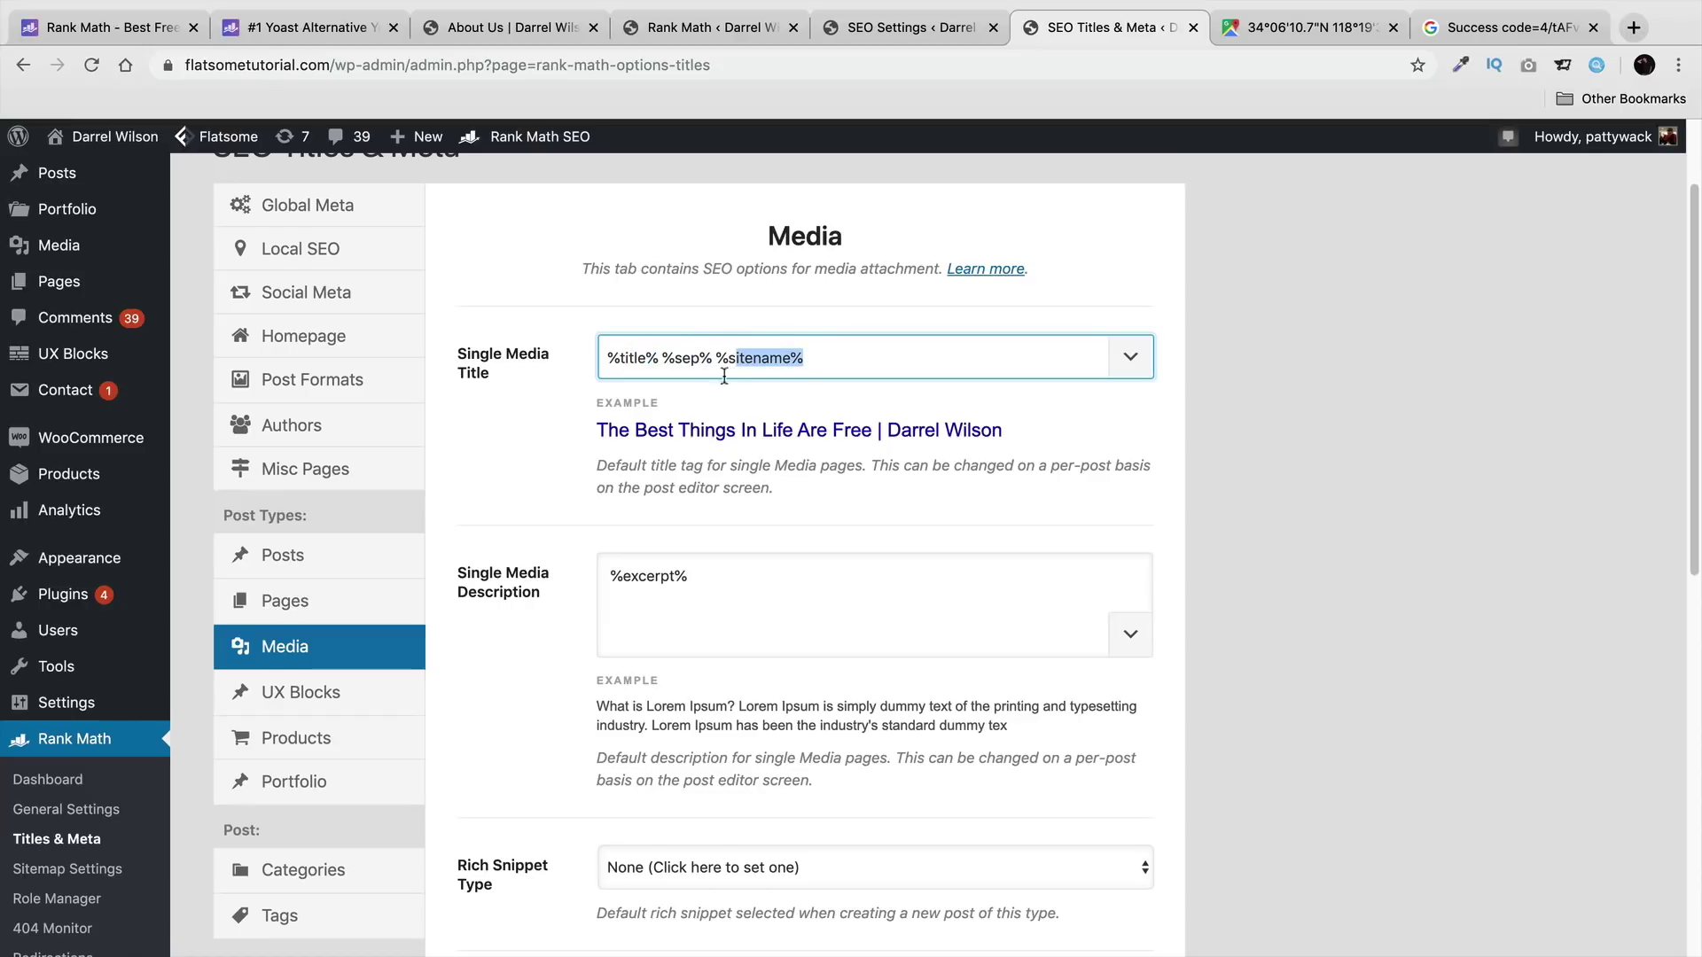
{"action": "left_click", "coordinate": [691, 577]}
{"action": "left_click_drag", "start_coordinate": [691, 576], "coordinate": [589, 577]}
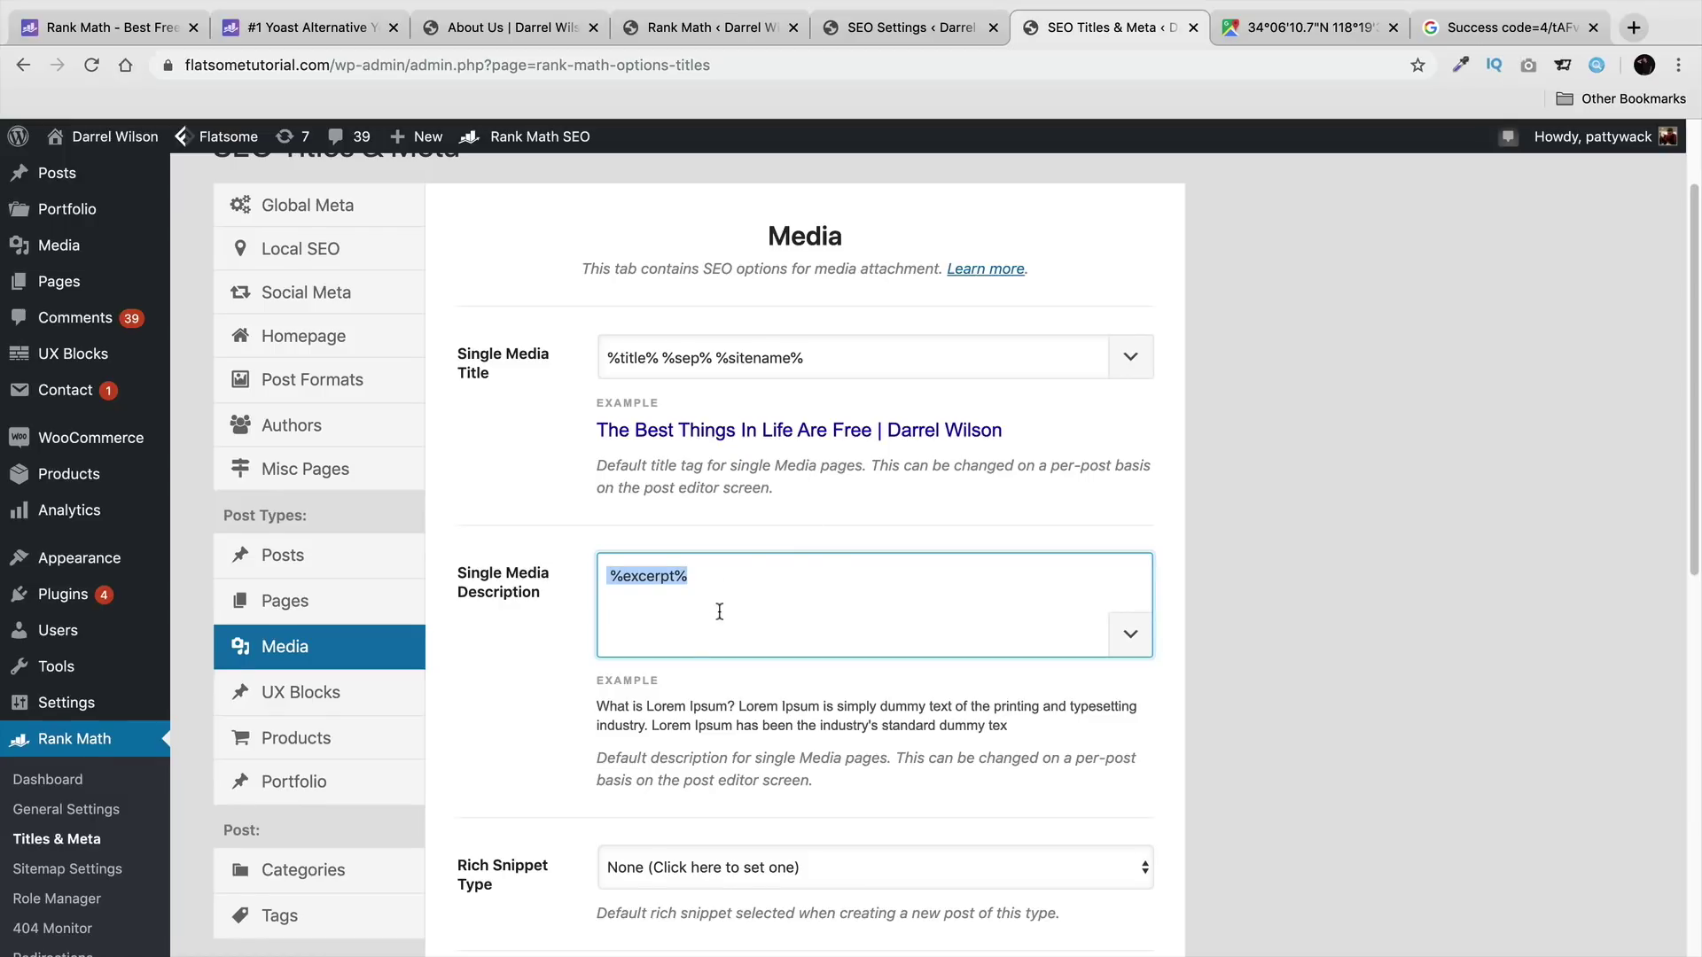
Step: Review the Rich Snippet Type, robots meta, advanced robots meta and Bulk Editing options for media
{"action": "scroll", "coordinate": [719, 611], "scroll_direction": "down", "scroll_amount": 5}
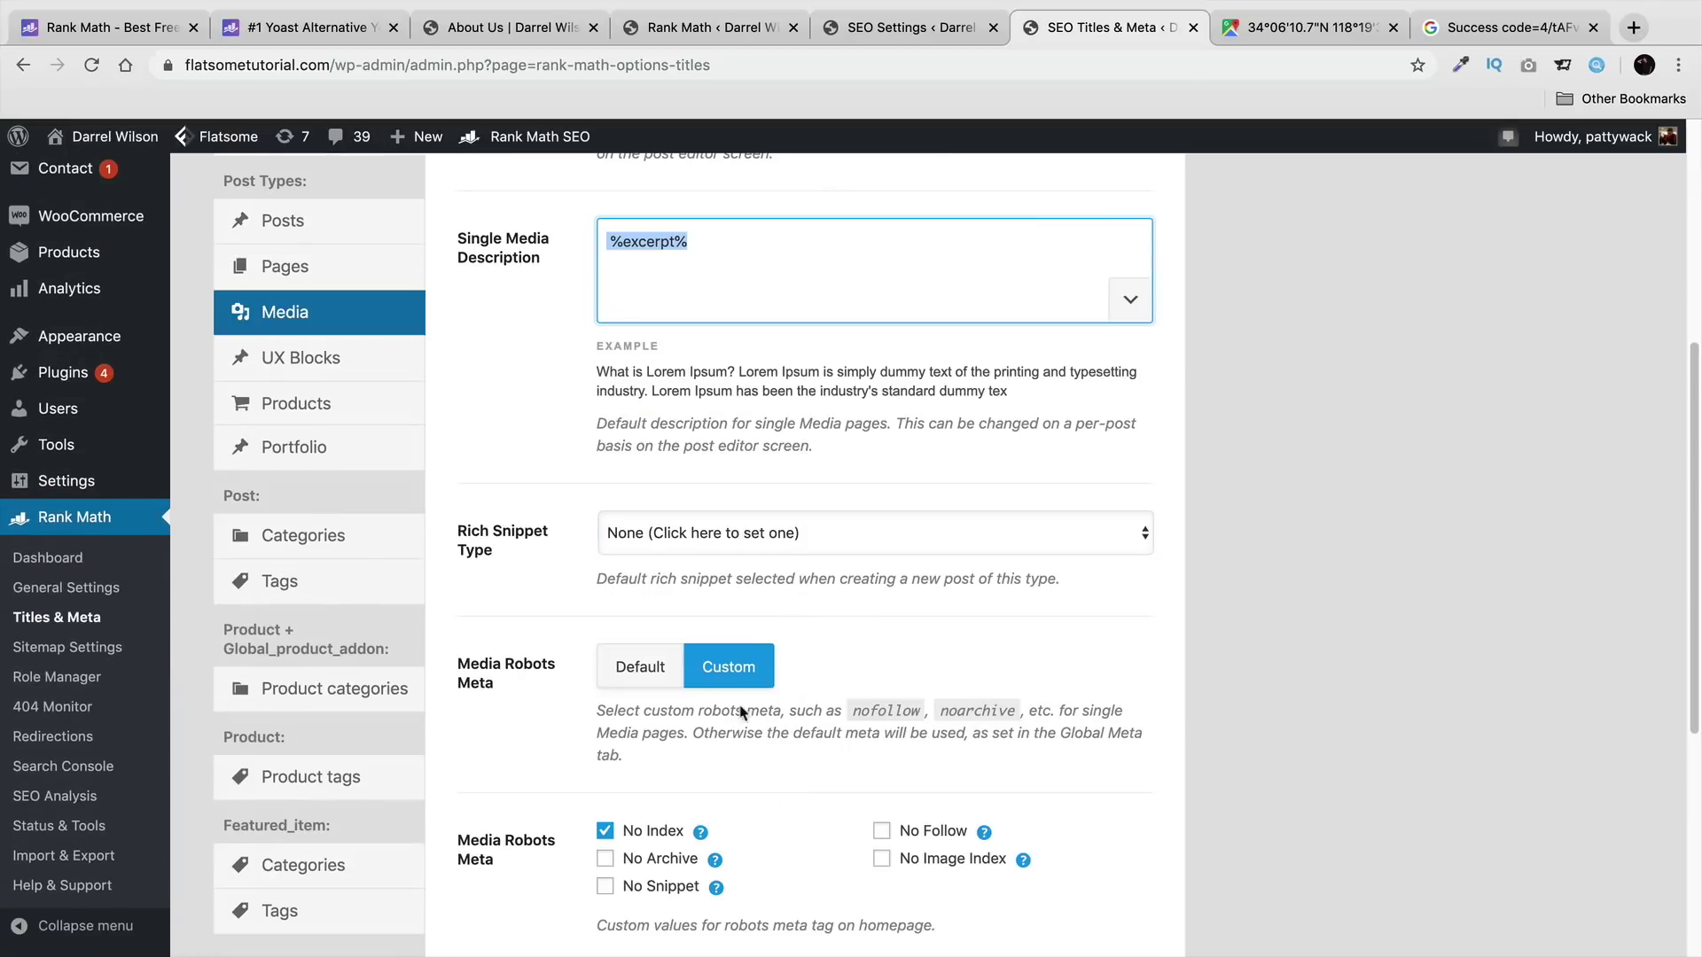
{"action": "mouse_move", "coordinate": [706, 835]}
{"action": "scroll", "coordinate": [705, 824], "scroll_direction": "down", "scroll_amount": 5}
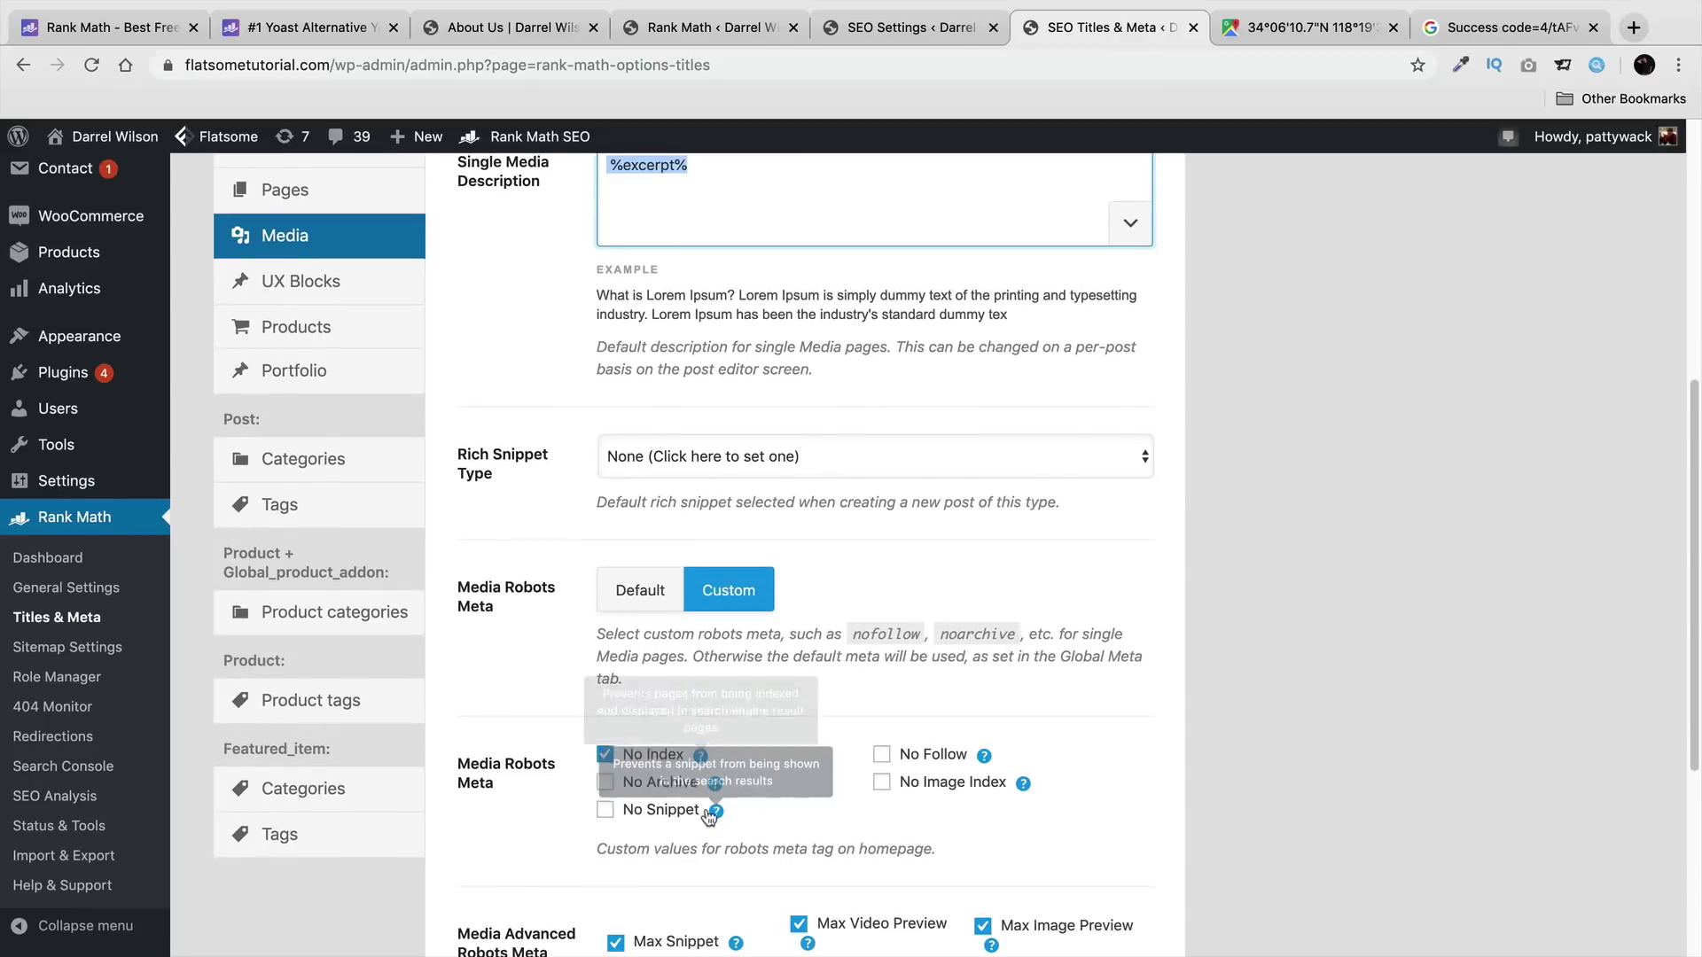
{"action": "scroll", "coordinate": [709, 795], "scroll_direction": "down", "scroll_amount": 2}
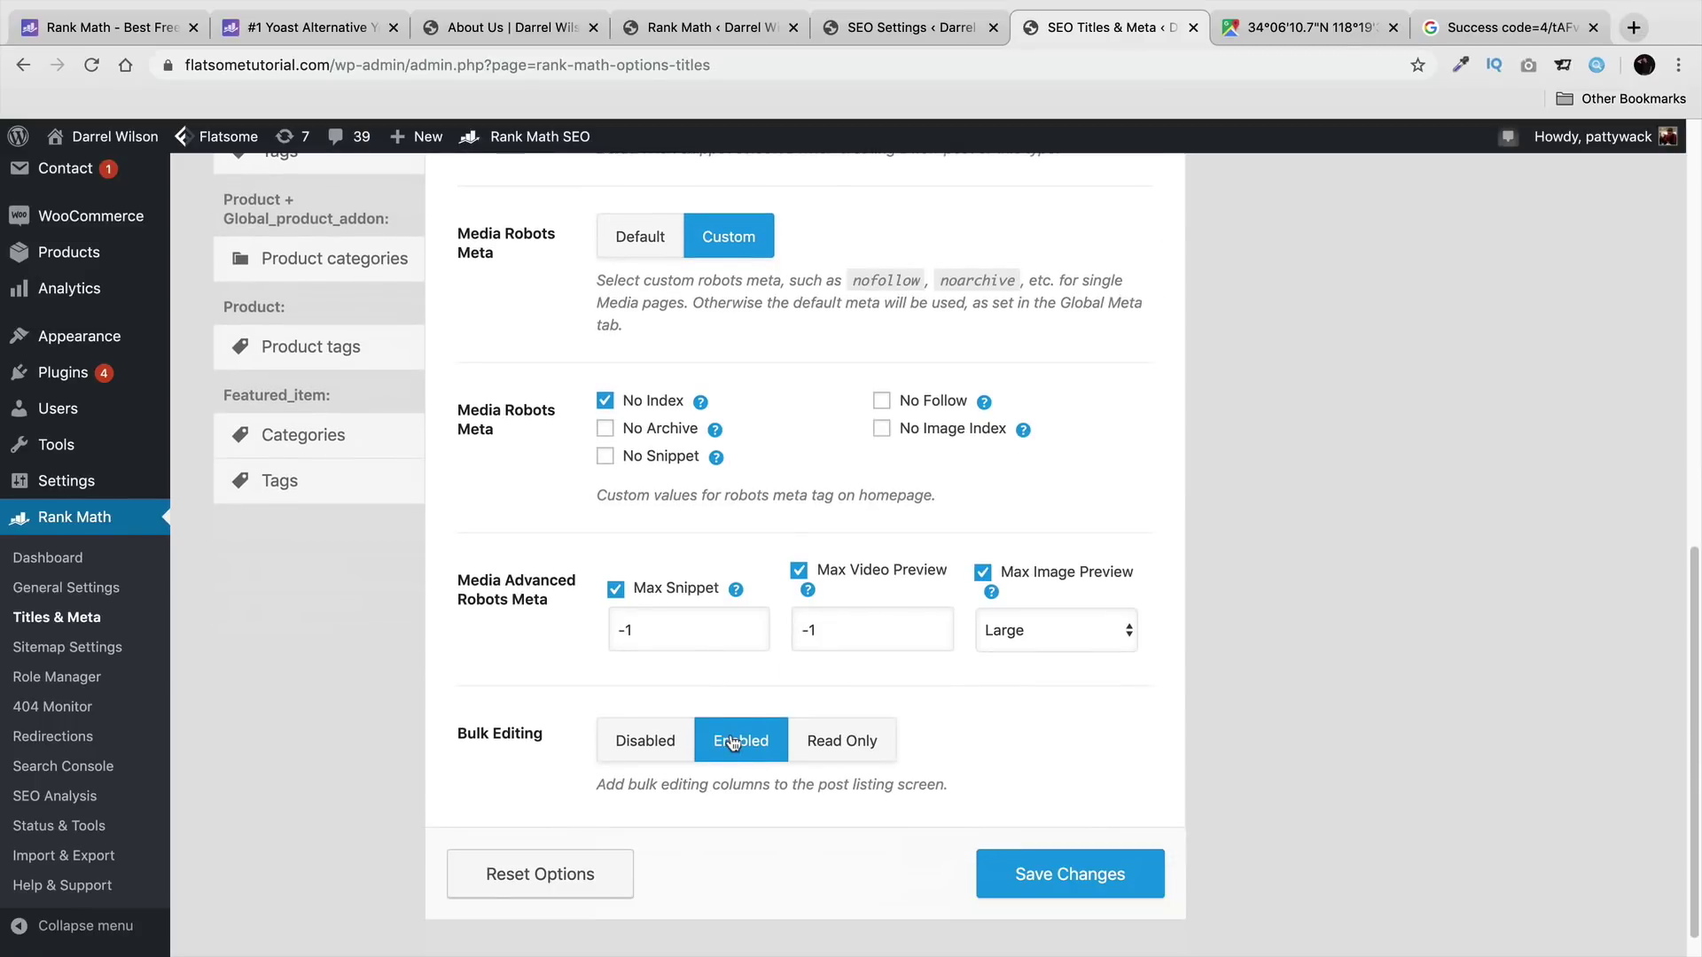
Step: Return to the Media section's introduction and highlight the word "attachment" in it
{"action": "scroll", "coordinate": [1005, 883], "scroll_direction": "up", "scroll_amount": 3}
{"action": "scroll", "coordinate": [1006, 883], "scroll_direction": "up", "scroll_amount": 10}
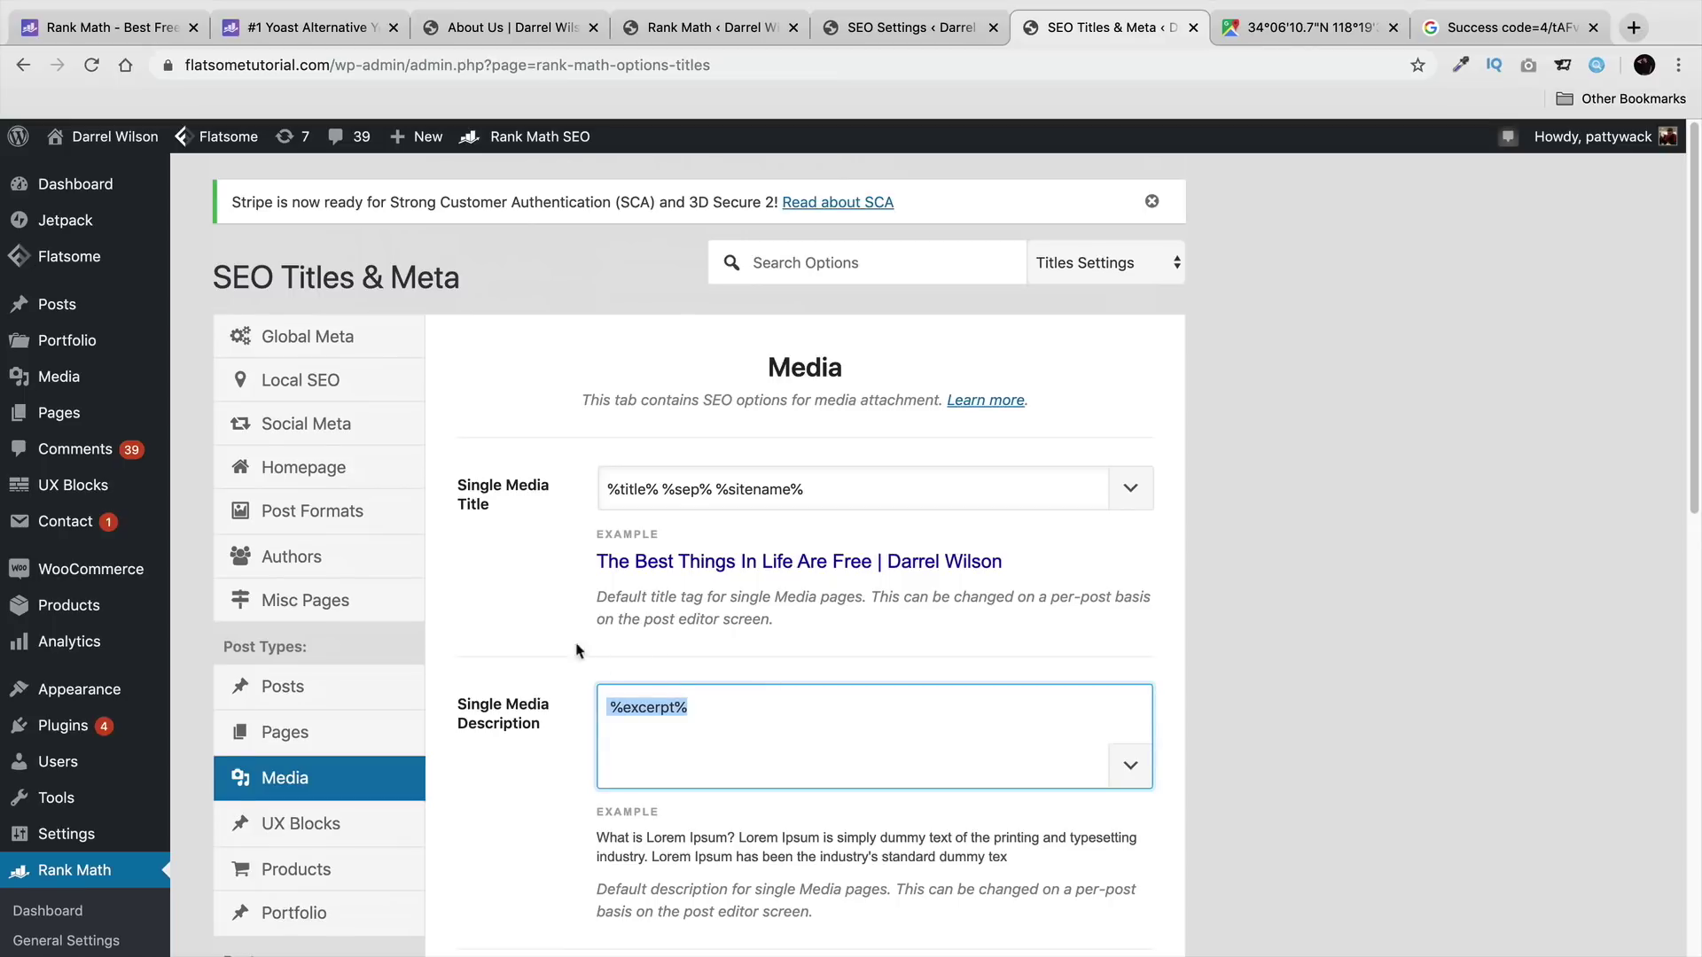
{"action": "scroll", "coordinate": [580, 654], "scroll_direction": "down", "scroll_amount": 3}
{"action": "scroll", "coordinate": [532, 656], "scroll_direction": "up", "scroll_amount": 3}
{"action": "left_click_drag", "start_coordinate": [943, 400], "coordinate": [872, 387]}
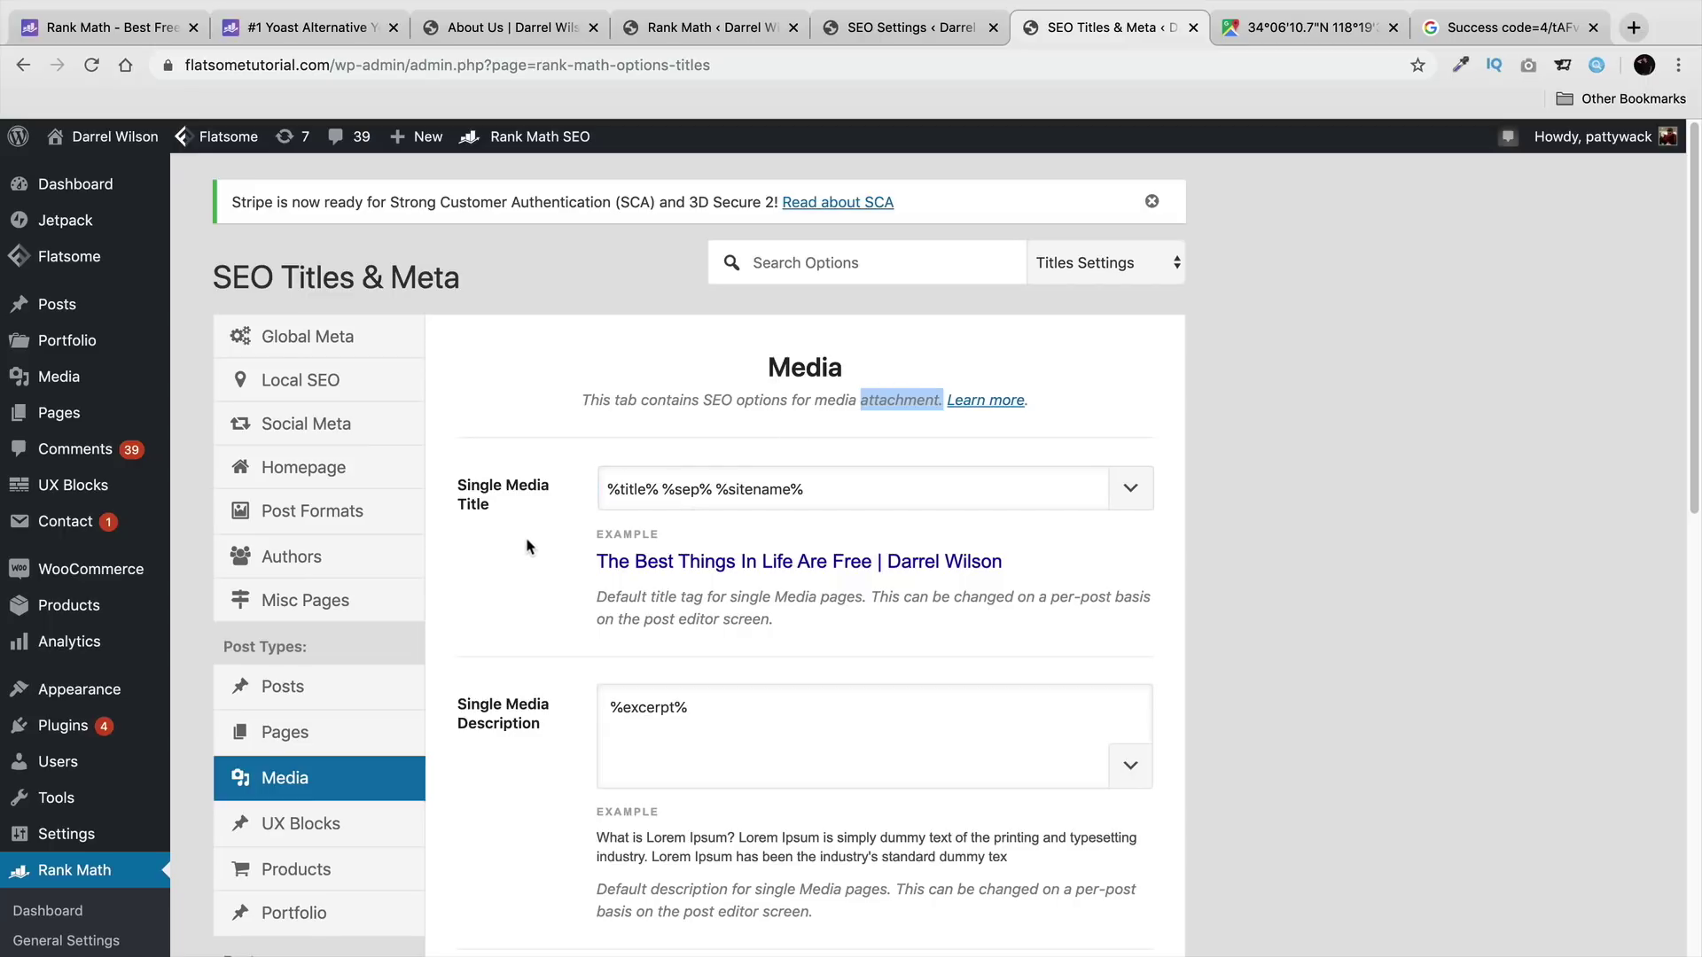
Step: Look over the UX Blocks settings, and open the Products settings to examine the Single Product Title variables
{"action": "scroll", "coordinate": [526, 546], "scroll_direction": "down", "scroll_amount": 3}
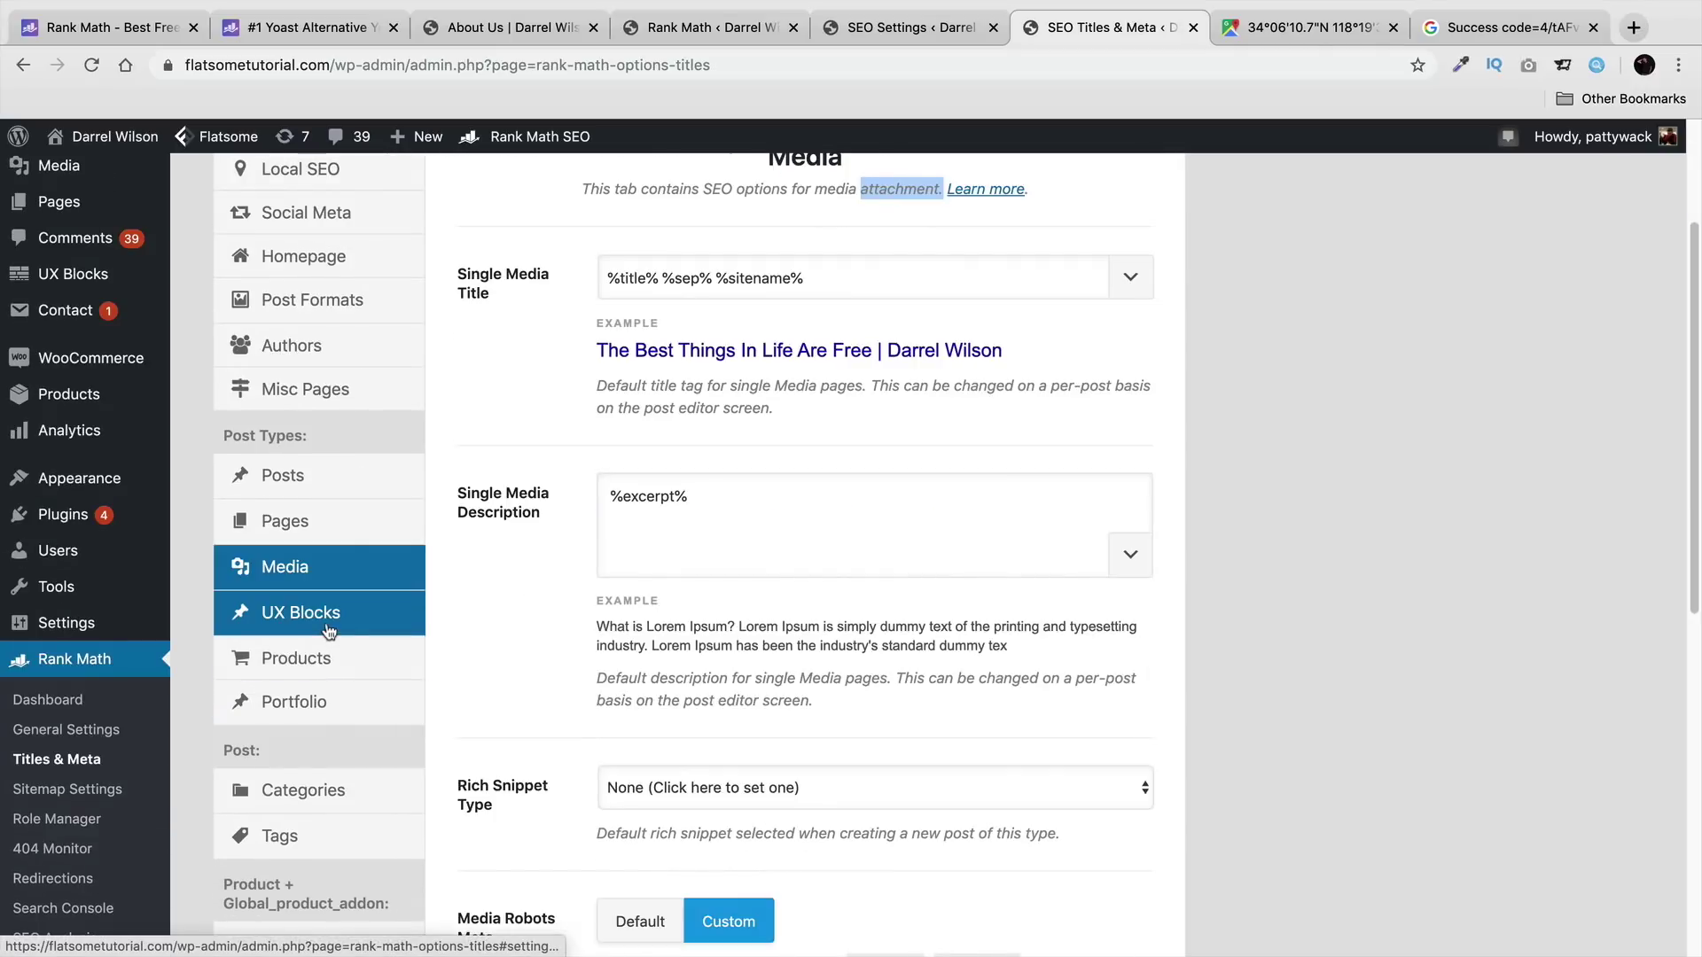
{"action": "left_click", "coordinate": [329, 629]}
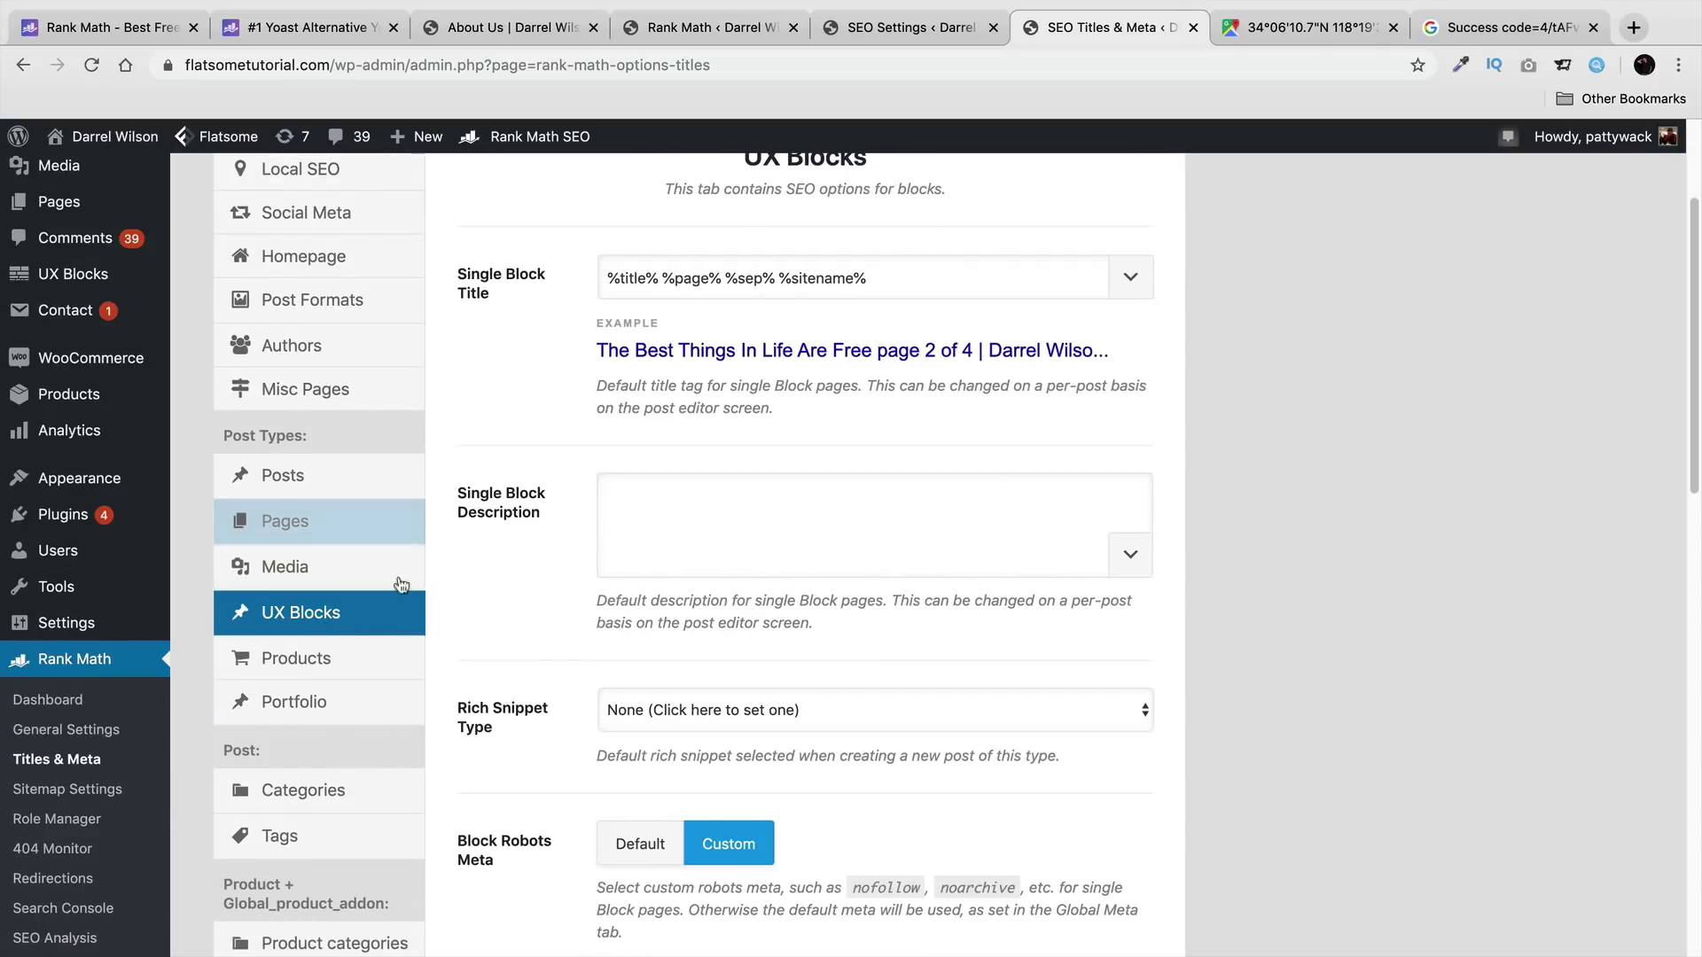
{"action": "left_click", "coordinate": [298, 664]}
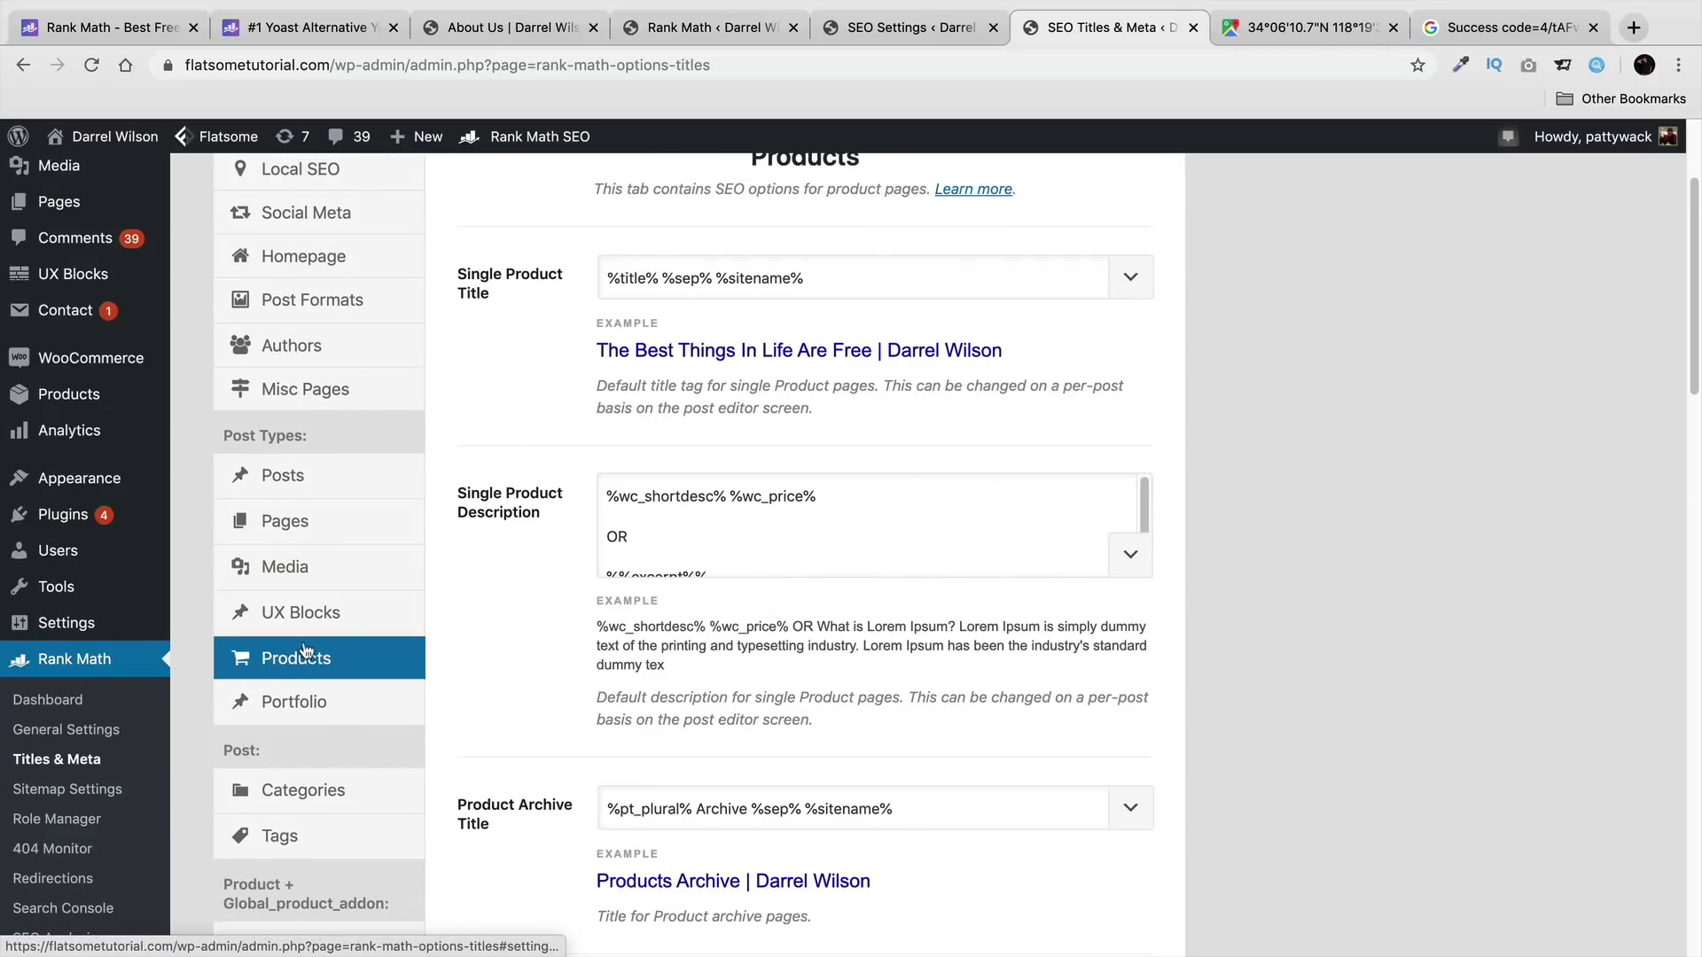
{"action": "left_click_drag", "start_coordinate": [659, 281], "coordinate": [601, 280]}
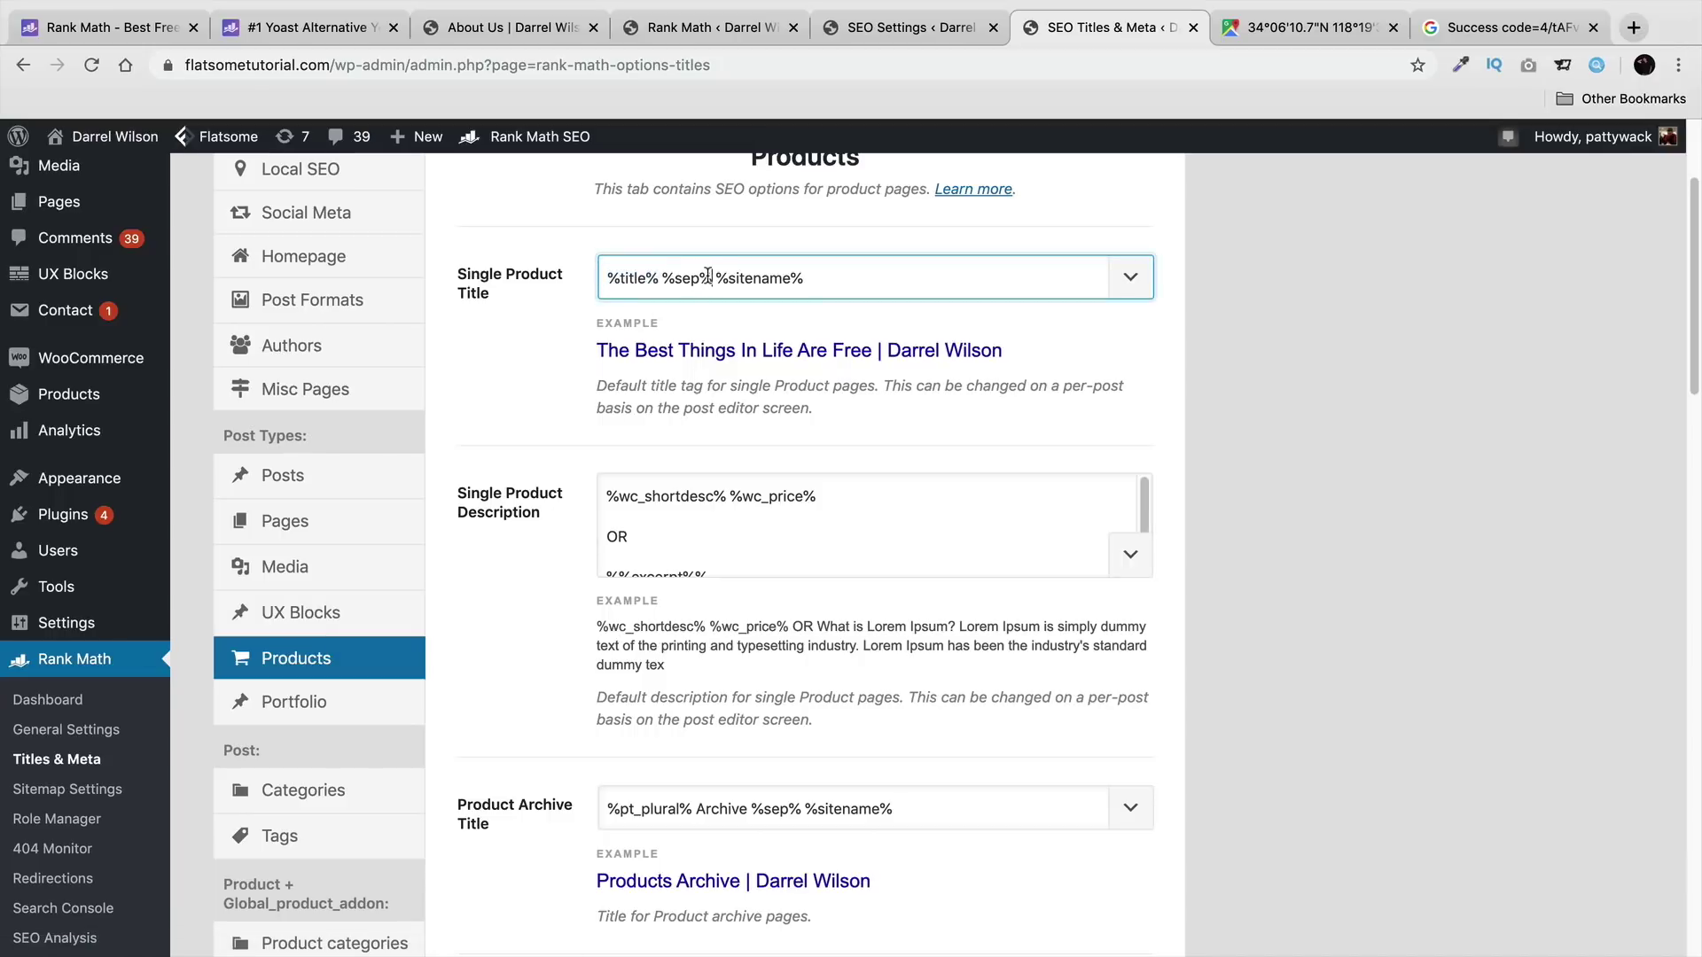
{"action": "left_click_drag", "start_coordinate": [803, 278], "coordinate": [741, 278]}
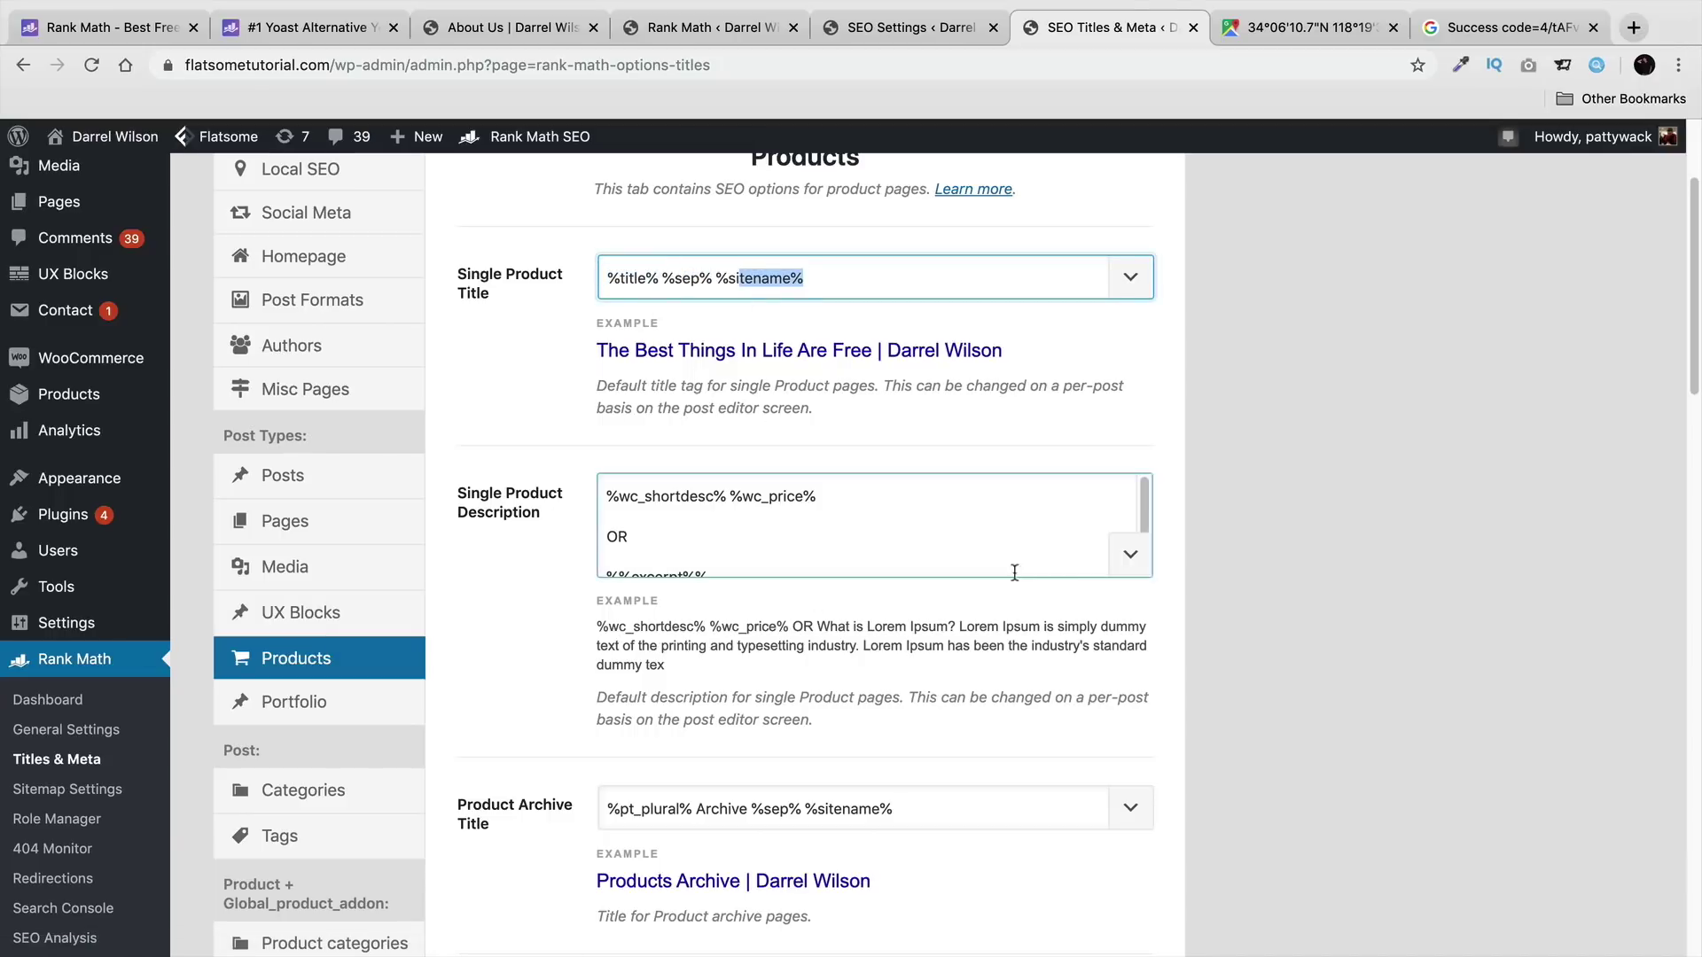
Step: Examine the Single Product Description template, including its %wc_shortdesc% variable and the %%excerpt%% alternative
{"action": "scroll", "coordinate": [949, 558], "scroll_direction": "up", "scroll_amount": 1}
{"action": "left_click", "coordinate": [910, 543]}
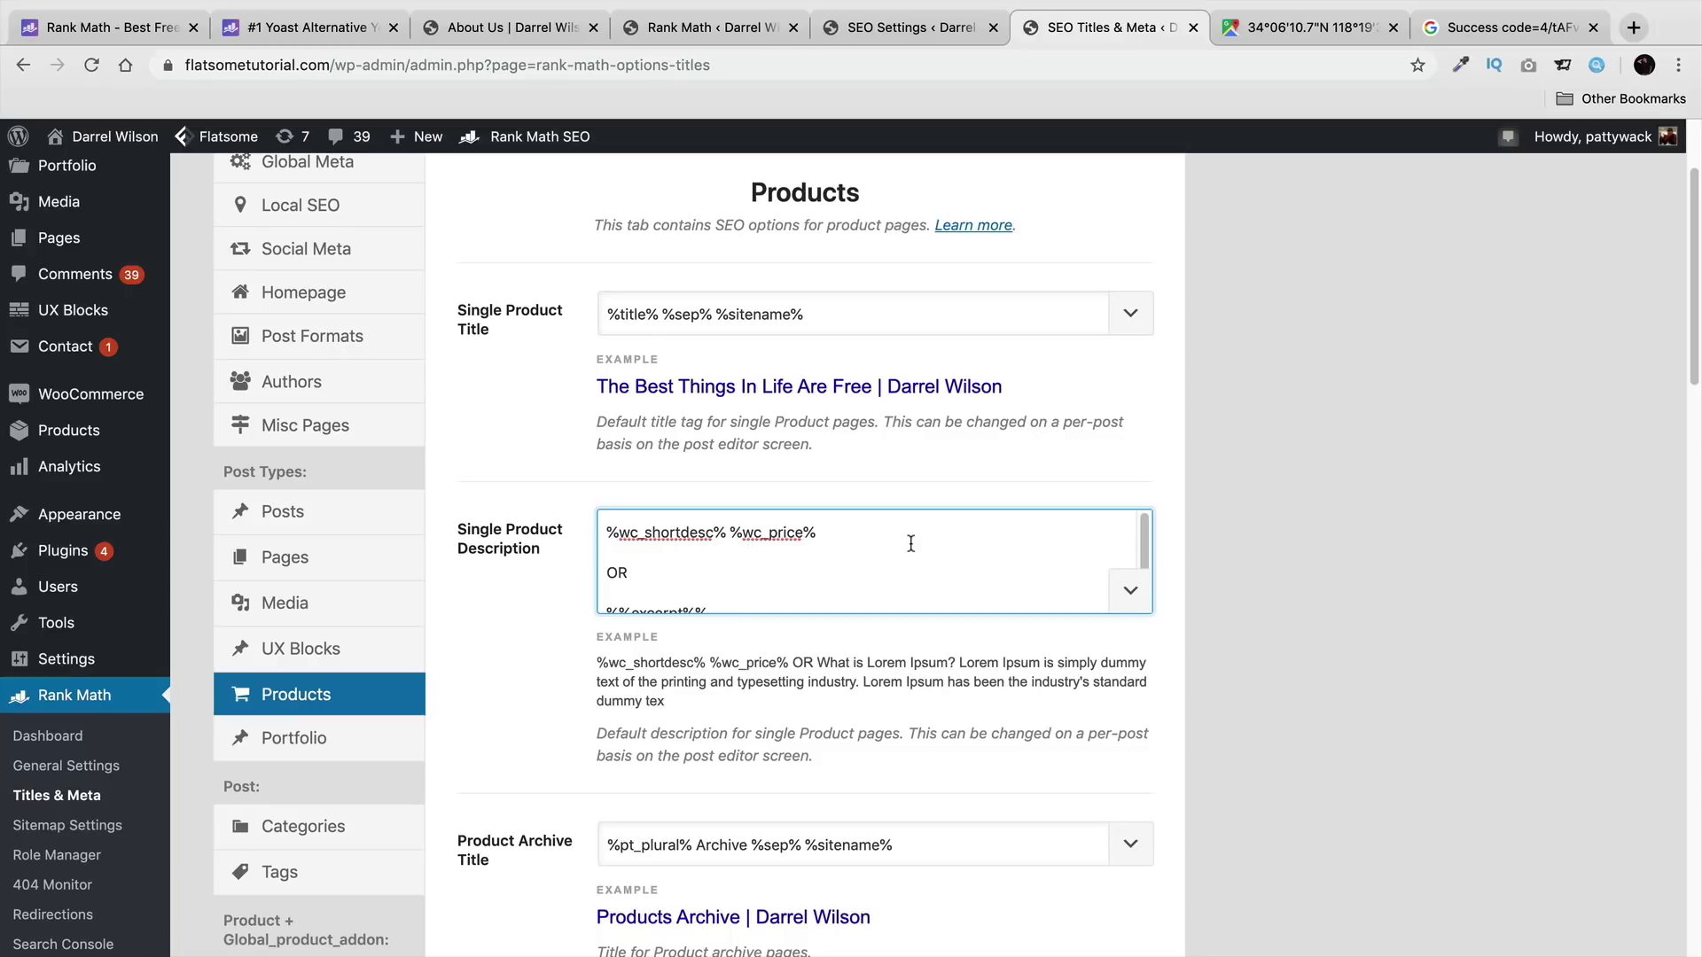
{"action": "scroll", "coordinate": [810, 519], "scroll_direction": "down", "scroll_amount": 1}
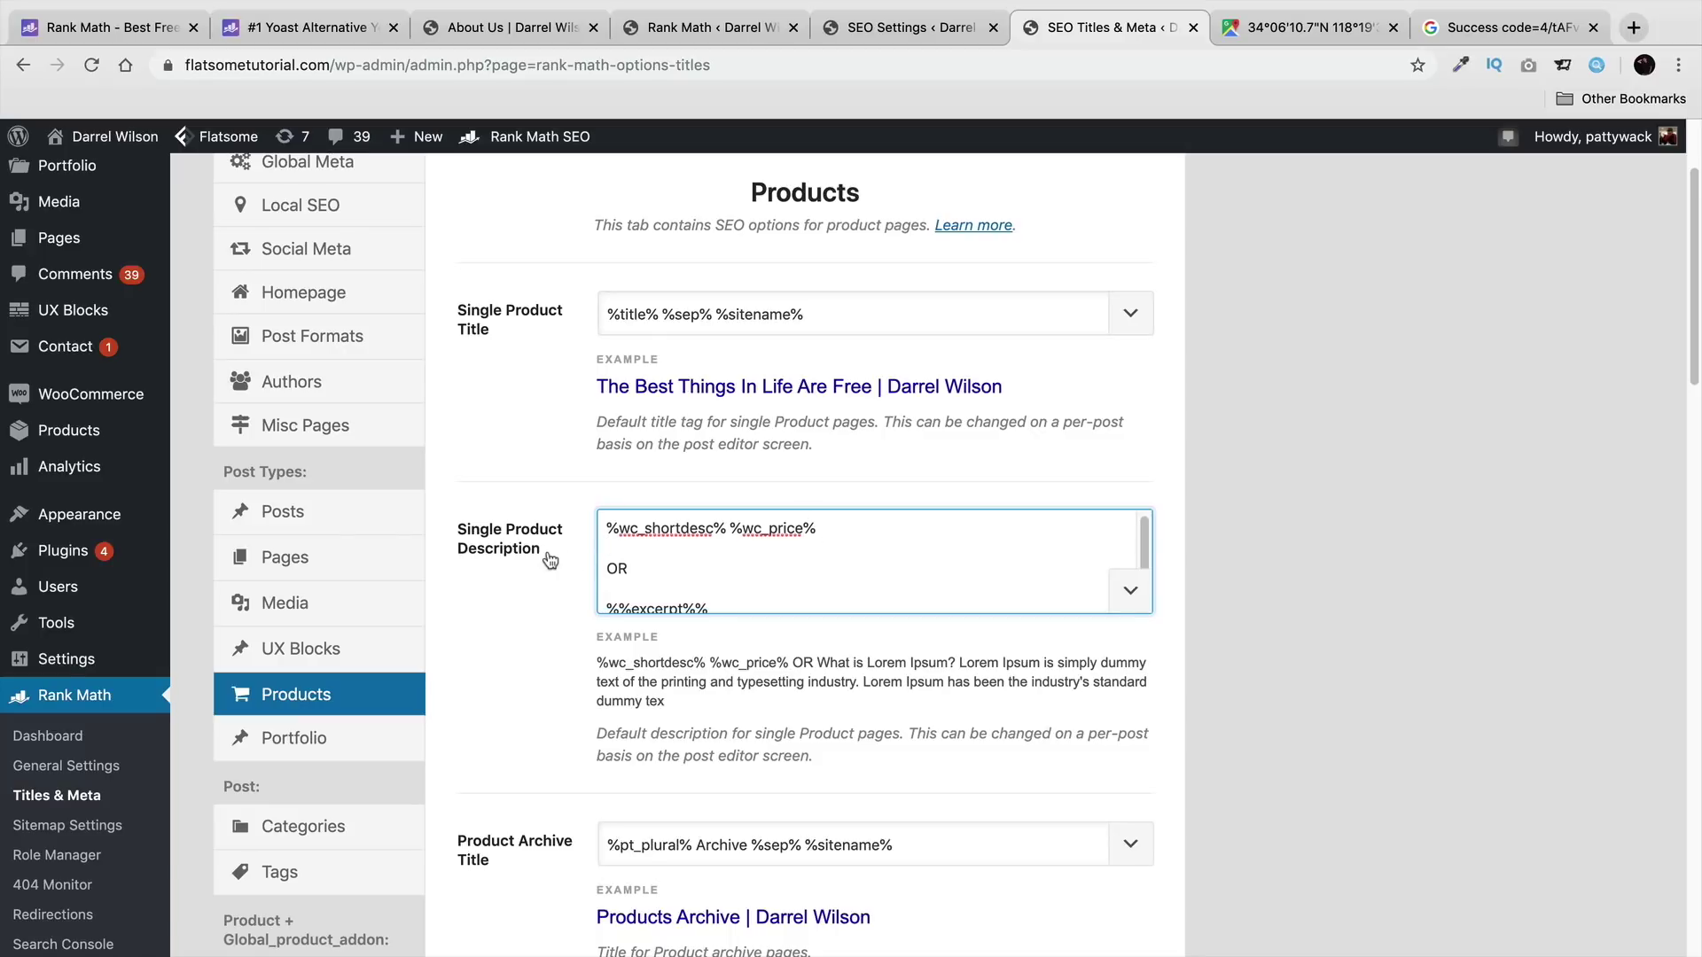
{"action": "left_click_drag", "start_coordinate": [542, 554], "coordinate": [460, 542]}
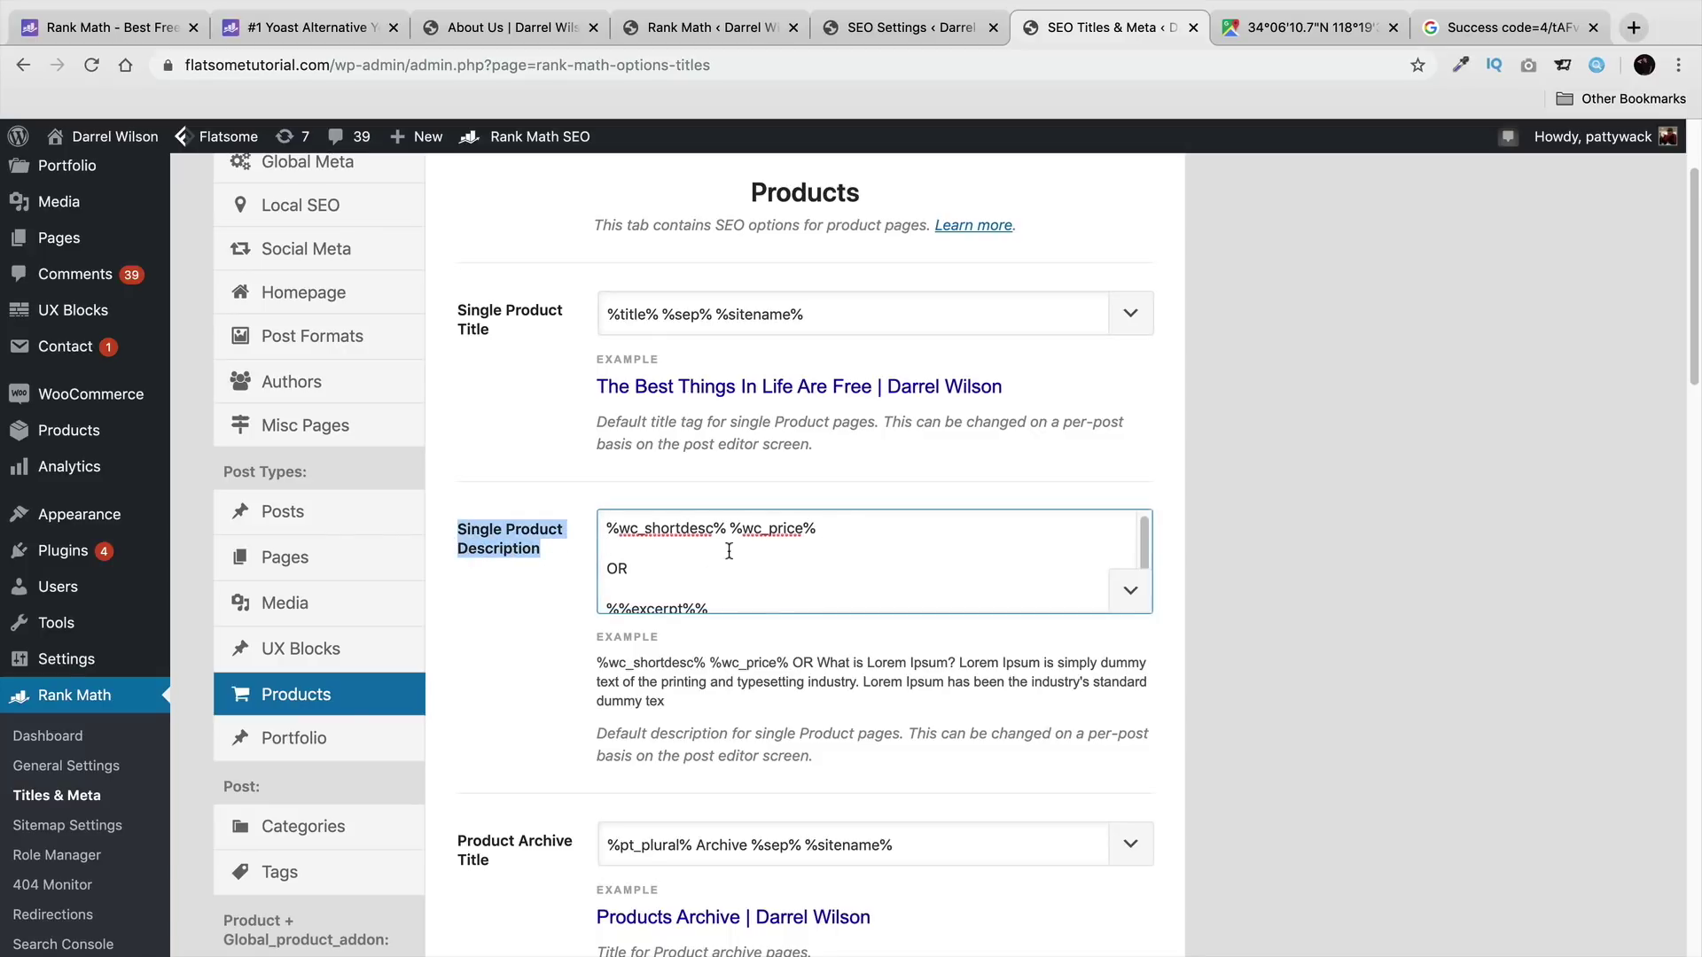
{"action": "left_click_drag", "start_coordinate": [725, 531], "coordinate": [596, 536]}
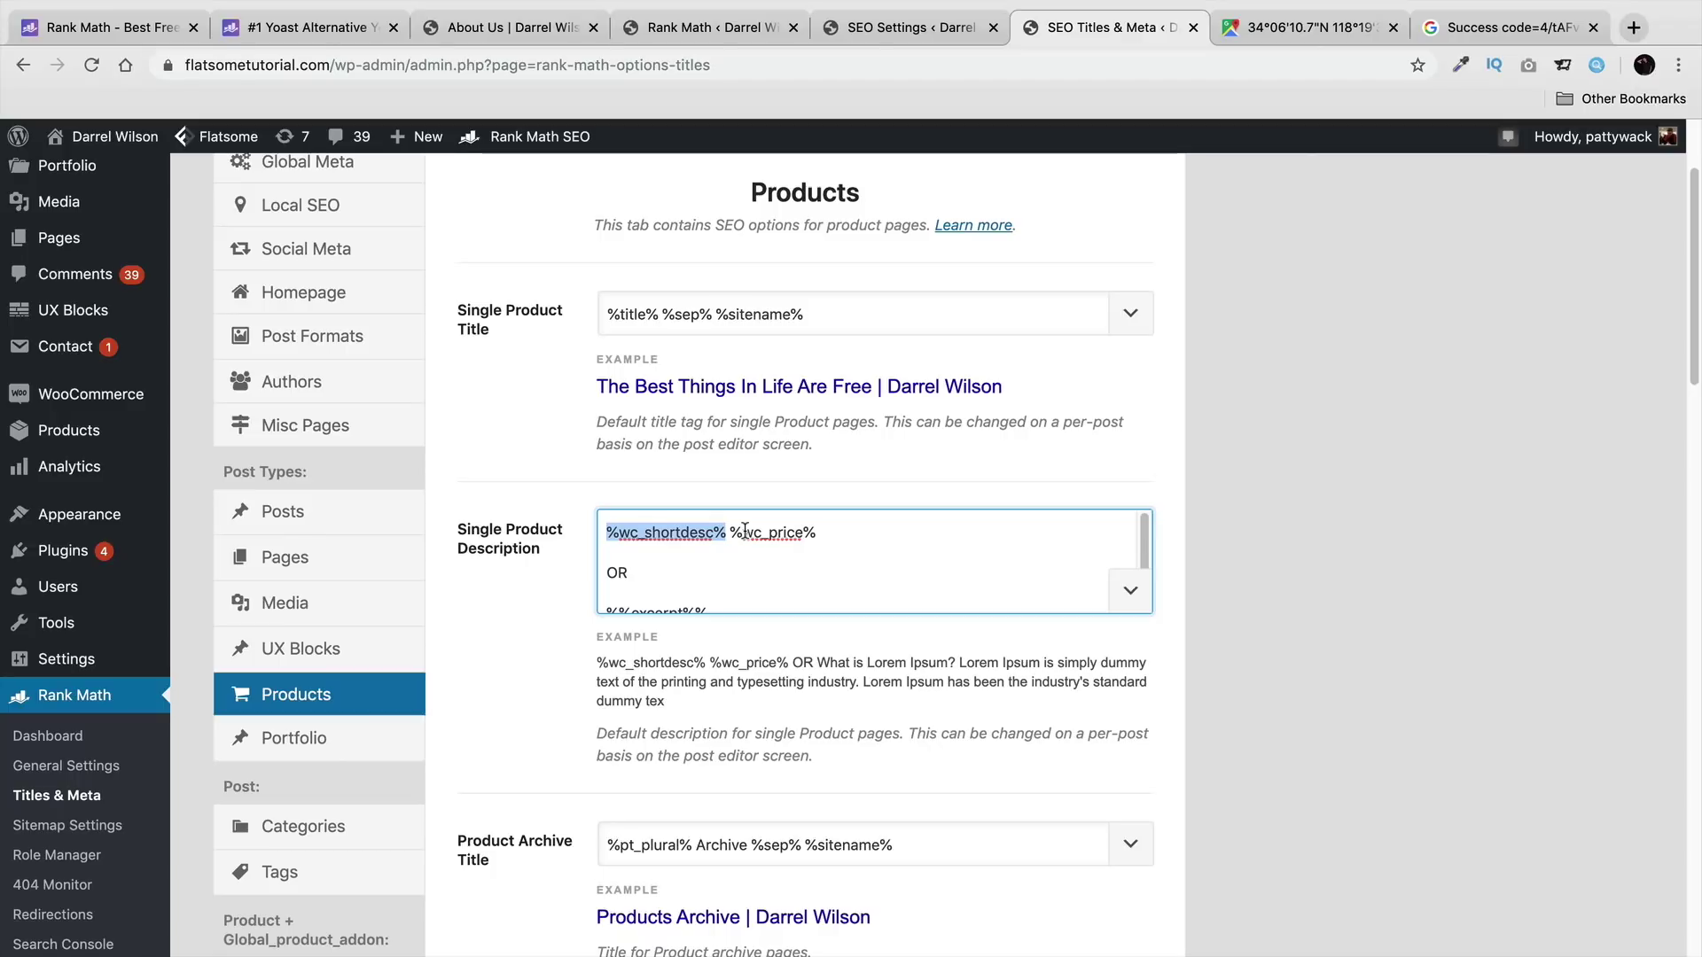
{"action": "scroll", "coordinate": [755, 526], "scroll_direction": "down", "scroll_amount": 1}
{"action": "left_click_drag", "start_coordinate": [709, 592], "coordinate": [596, 592]}
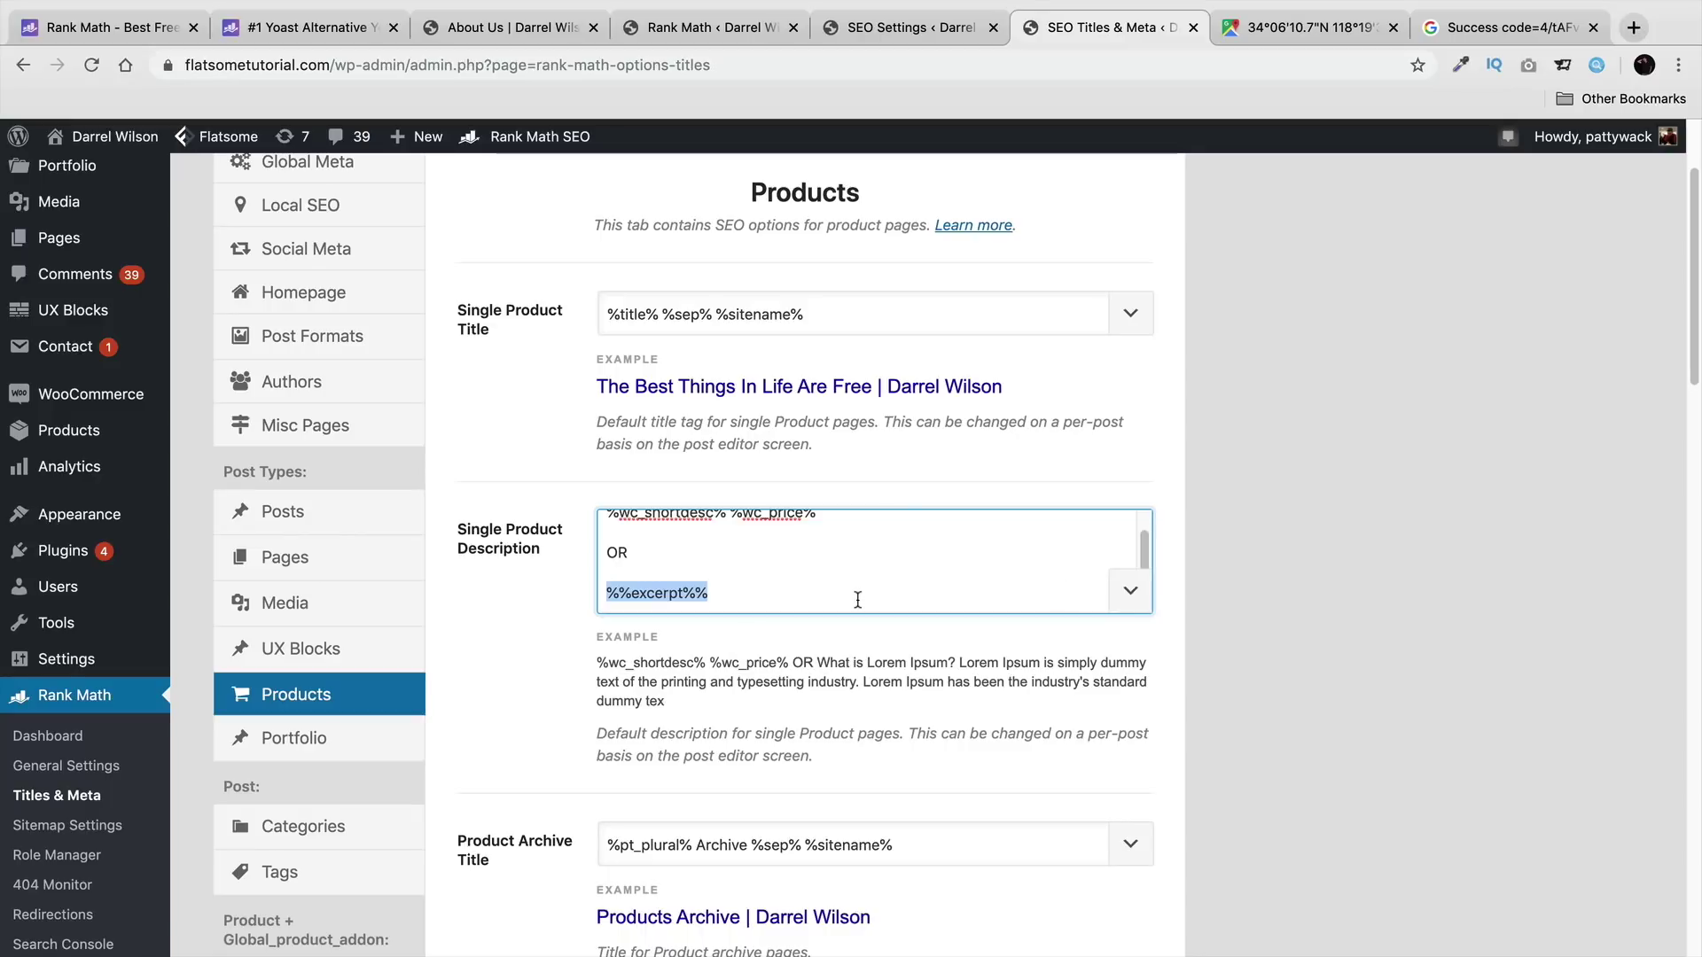
Step: Compare %%excerpt%% with the %wc_shortdesc% and %wc_price% variables in the products' description template
{"action": "left_click", "coordinate": [755, 599]}
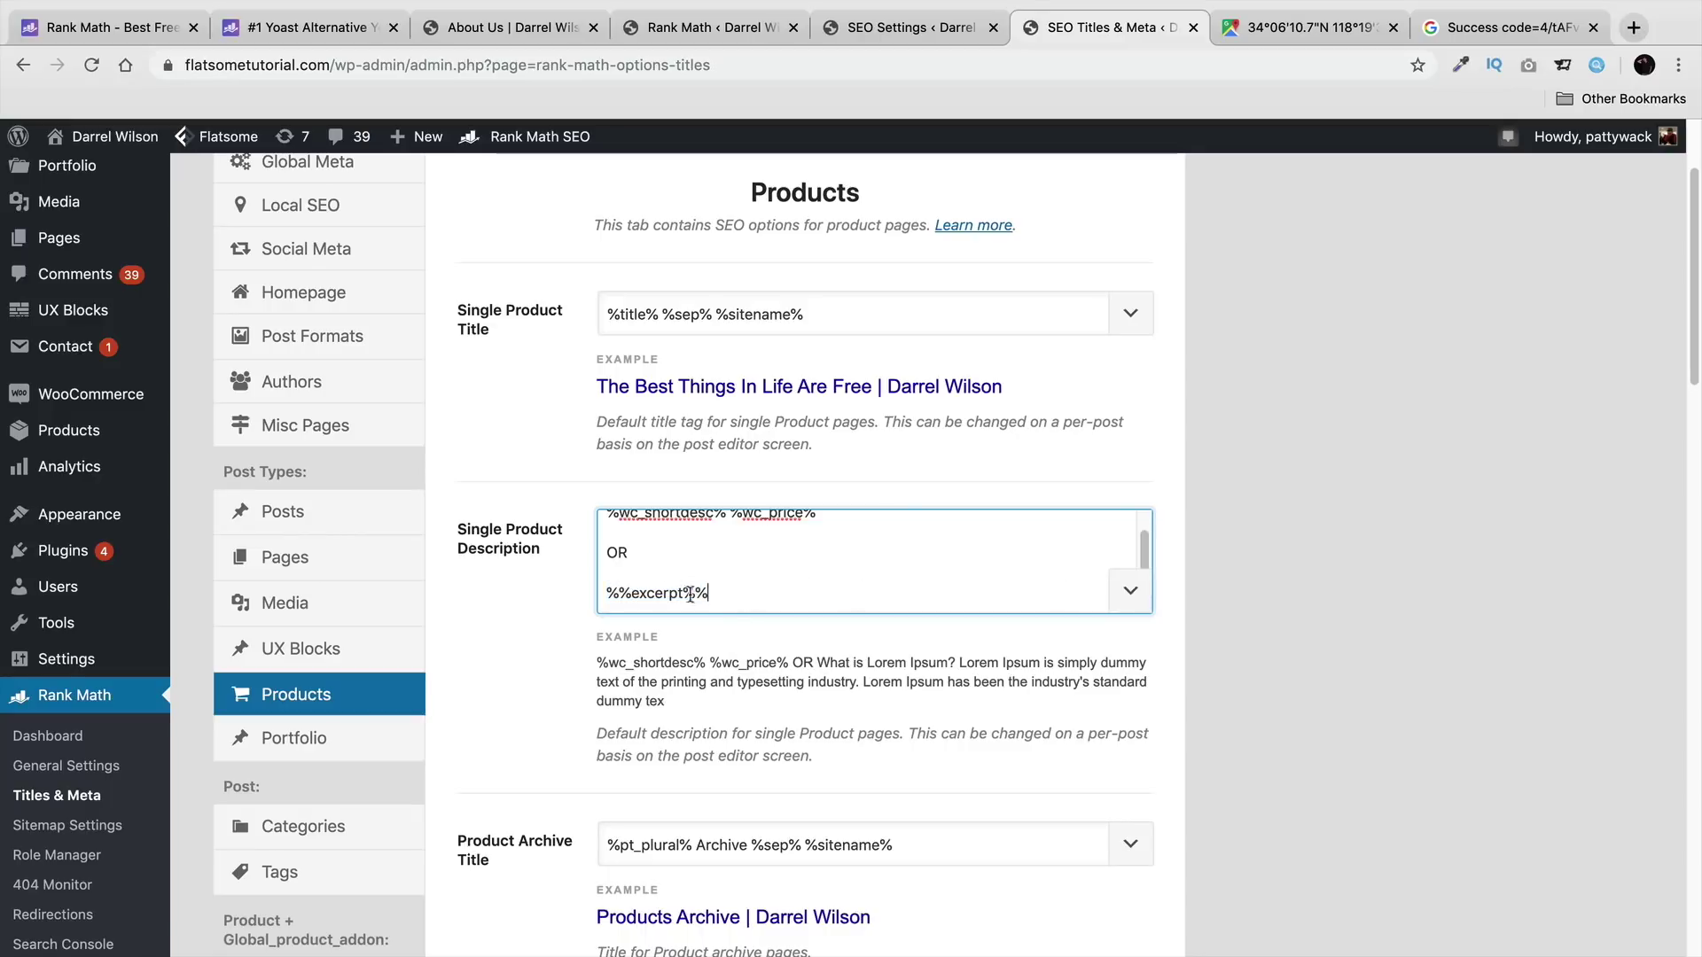
{"action": "left_click_drag", "start_coordinate": [708, 592], "coordinate": [607, 592]}
{"action": "scroll", "coordinate": [708, 583], "scroll_direction": "up", "scroll_amount": 1}
{"action": "left_click_drag", "start_coordinate": [726, 532], "coordinate": [609, 537]}
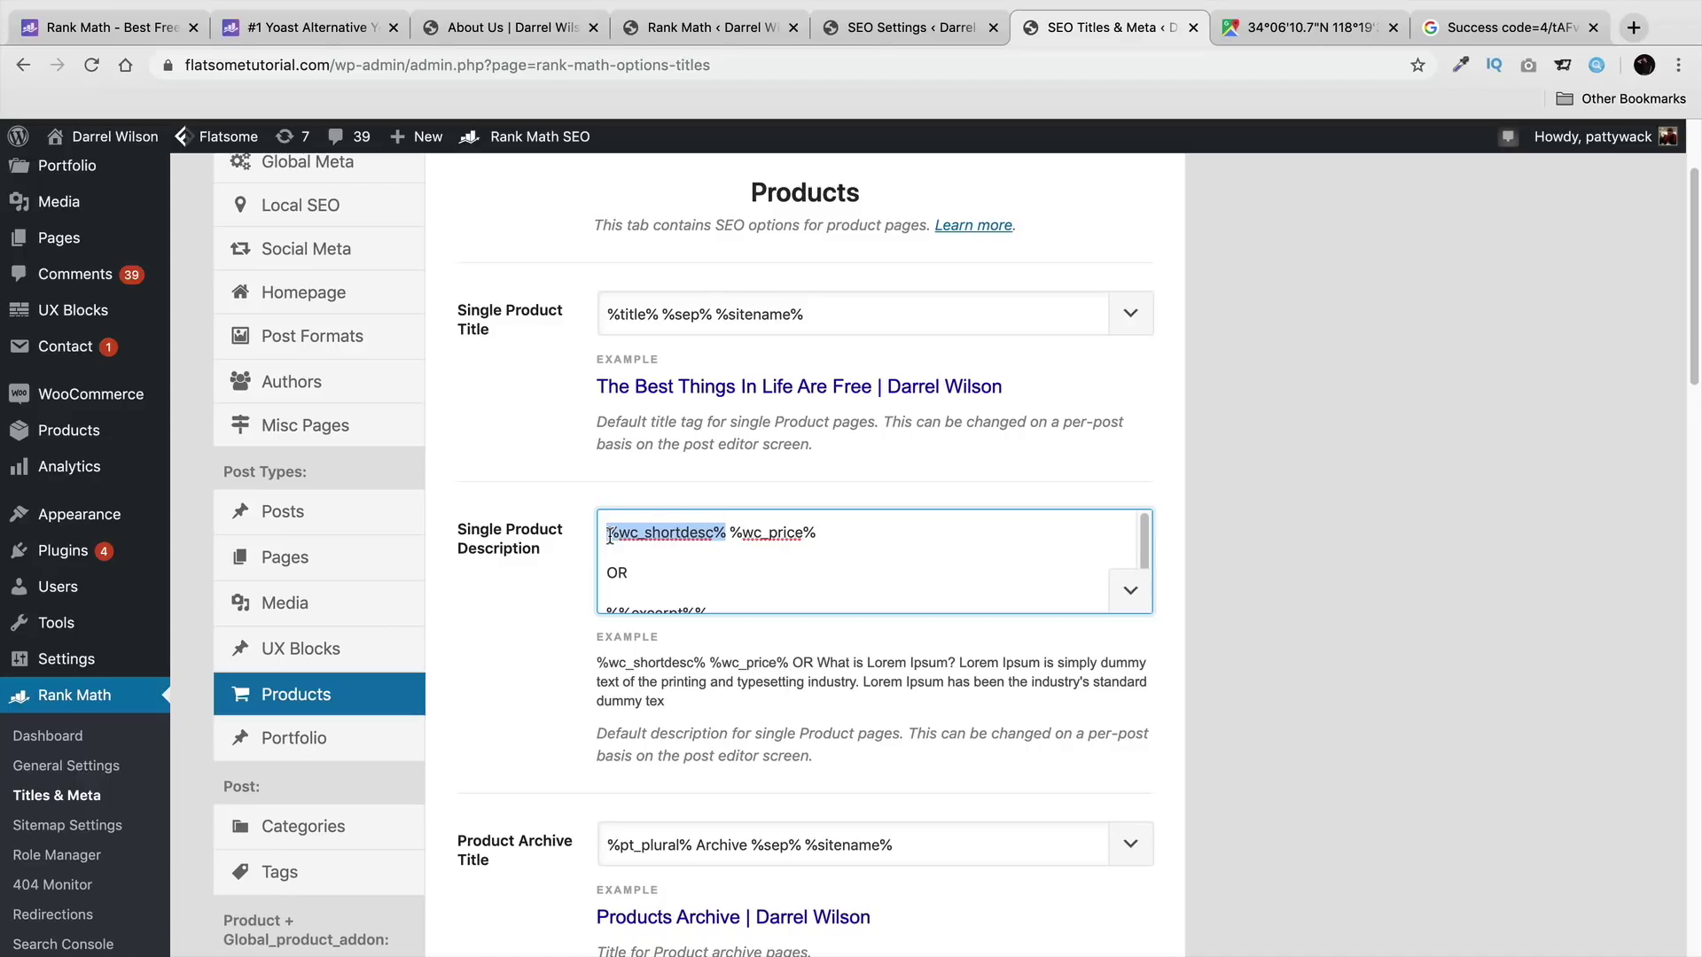
{"action": "scroll", "coordinate": [760, 585], "scroll_direction": "down", "scroll_amount": 1}
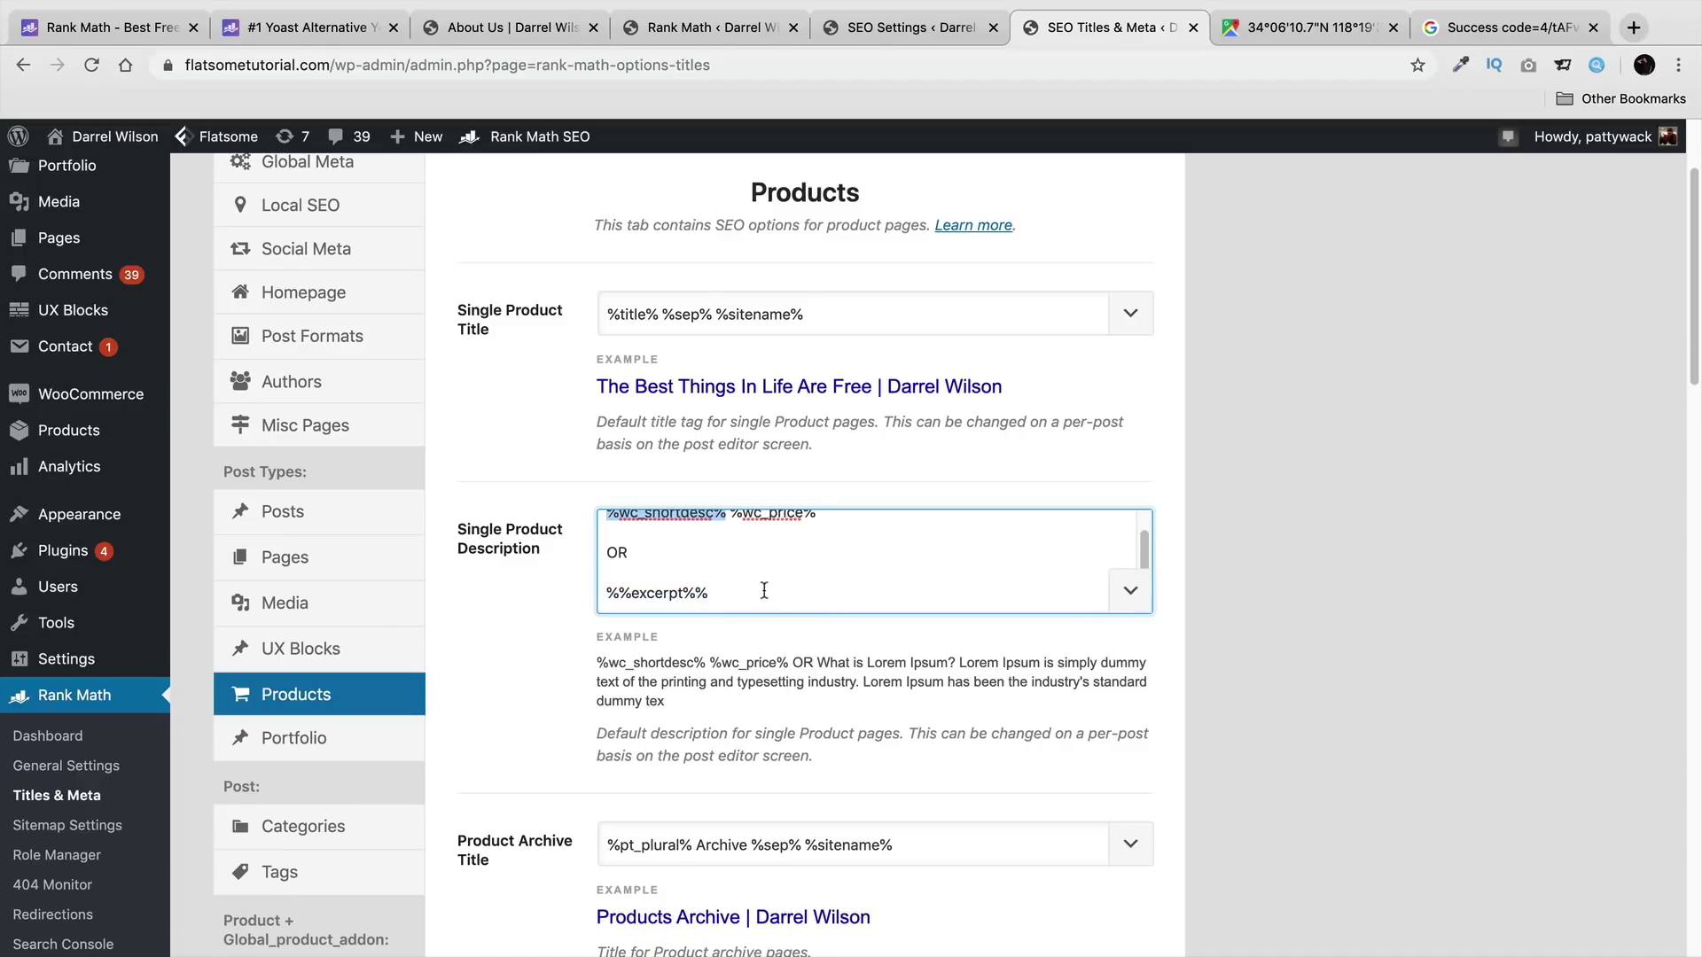
{"action": "left_click_drag", "start_coordinate": [760, 587], "coordinate": [599, 590]}
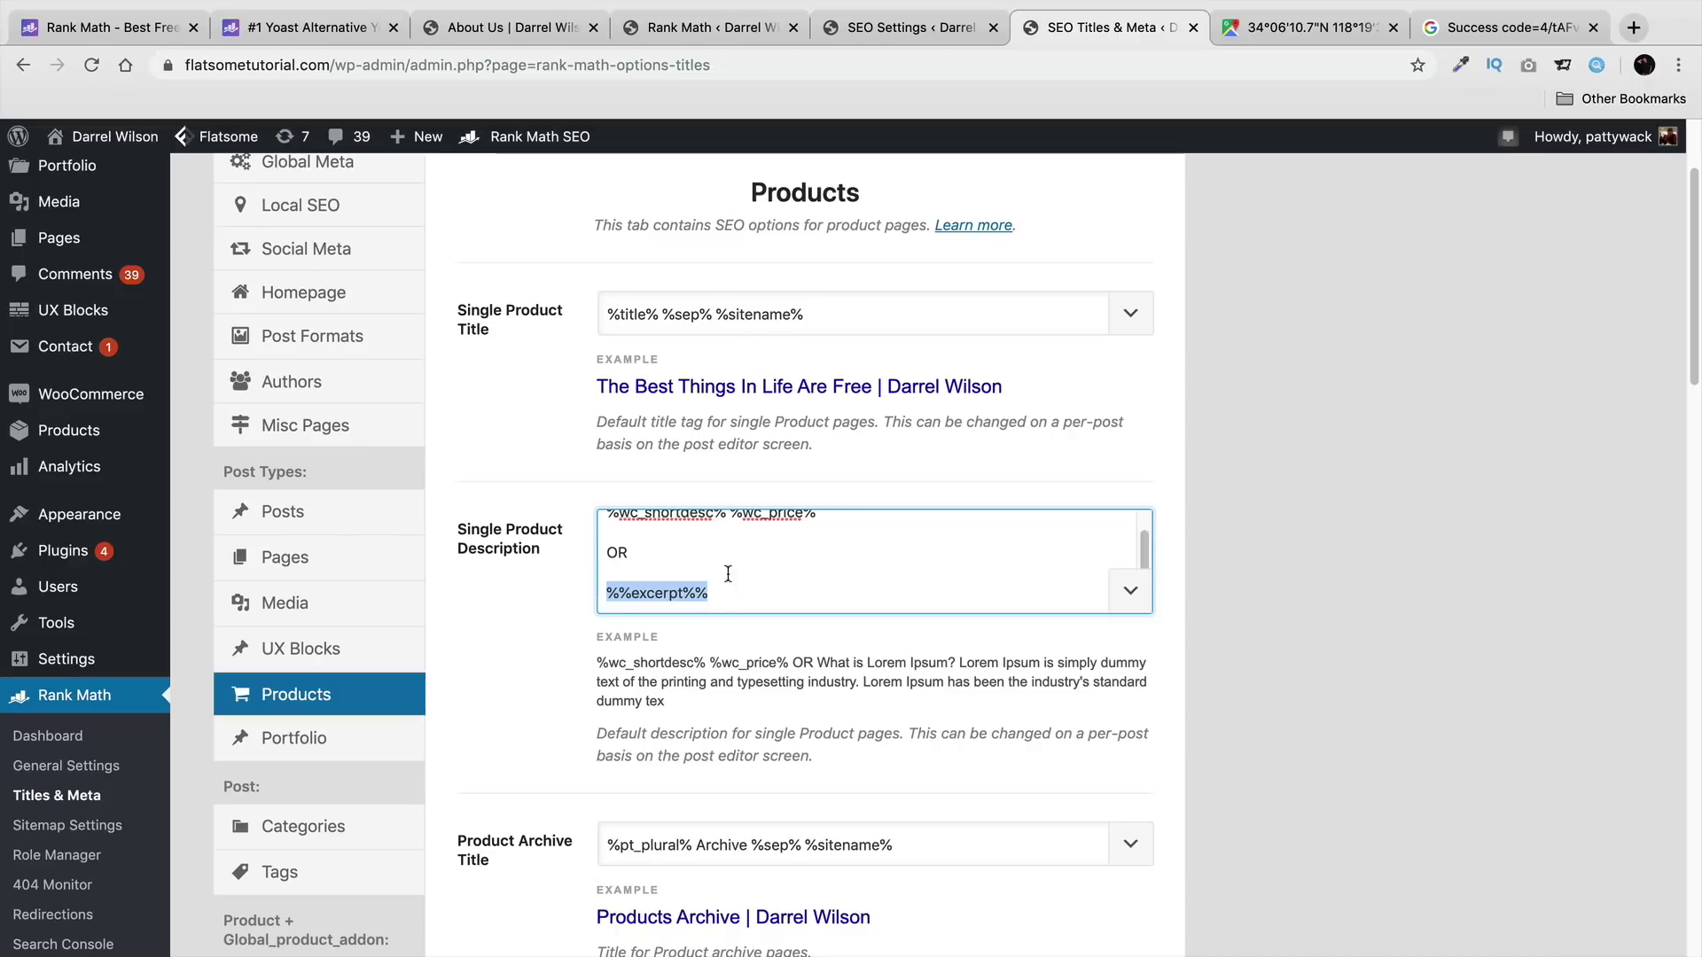
{"action": "scroll", "coordinate": [728, 575], "scroll_direction": "up", "scroll_amount": 1}
{"action": "left_click_drag", "start_coordinate": [727, 532], "coordinate": [608, 534]}
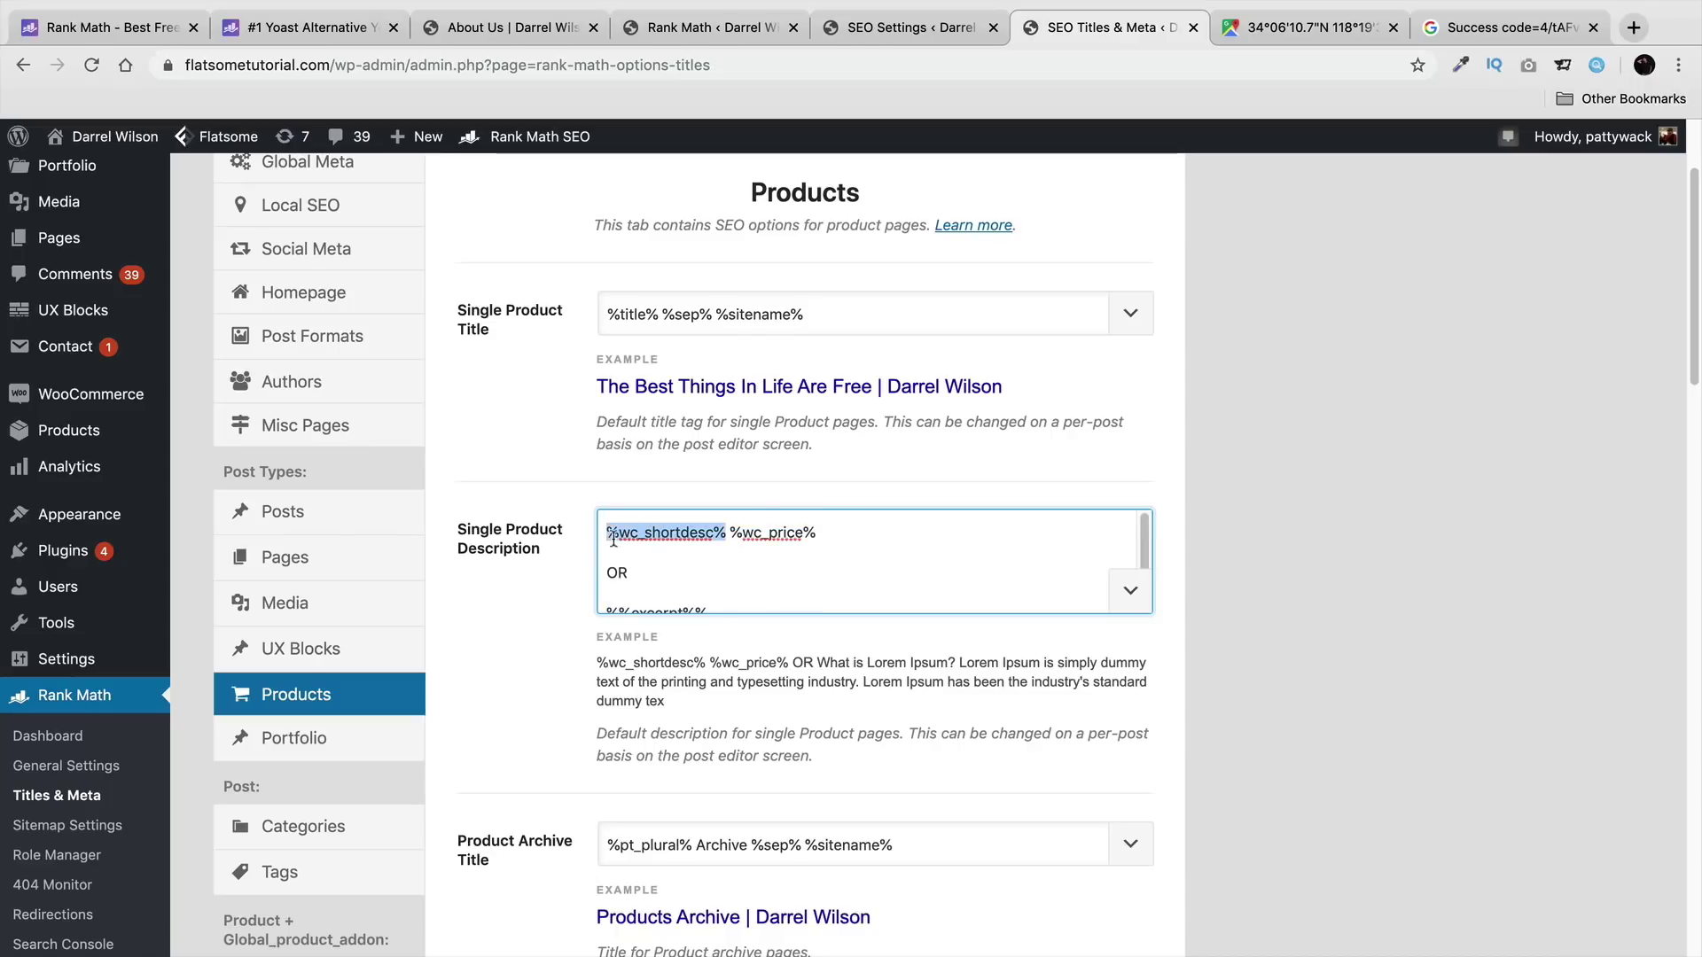
{"action": "left_click_drag", "start_coordinate": [843, 540], "coordinate": [728, 538]}
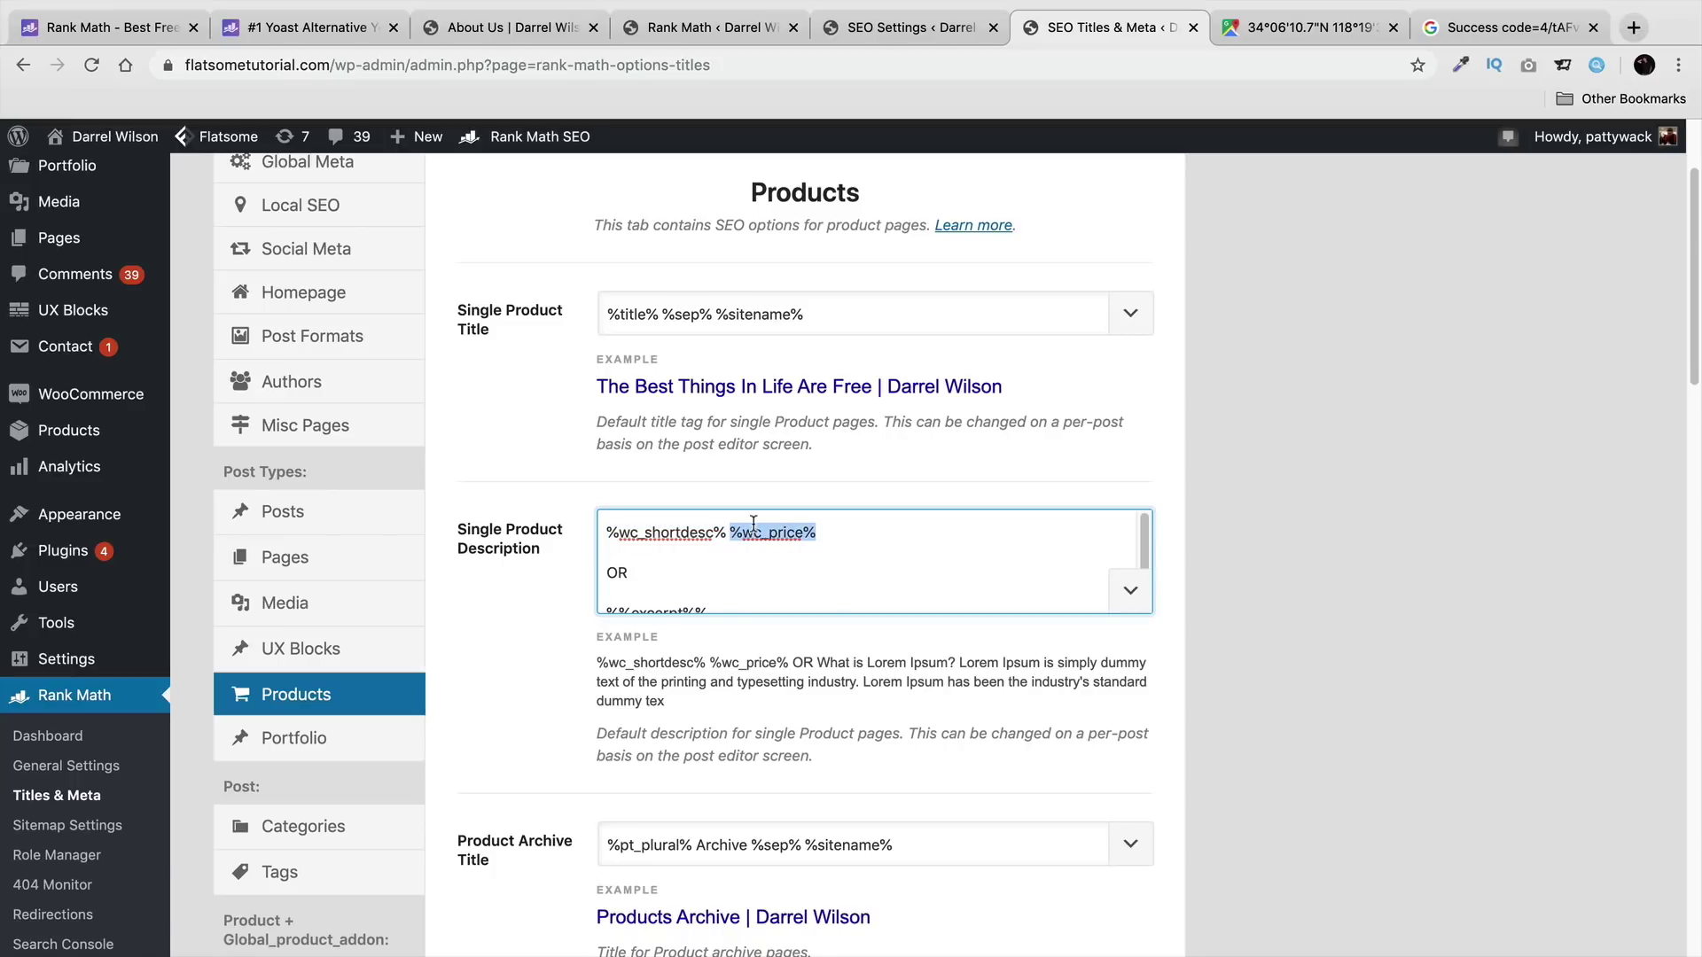
Step: Highlight the excerpt variable in the Single Product Description, and examine the start of the Product Archive Title template
{"action": "scroll", "coordinate": [758, 531], "scroll_direction": "down", "scroll_amount": 1}
{"action": "scroll", "coordinate": [724, 561], "scroll_direction": "down", "scroll_amount": 1}
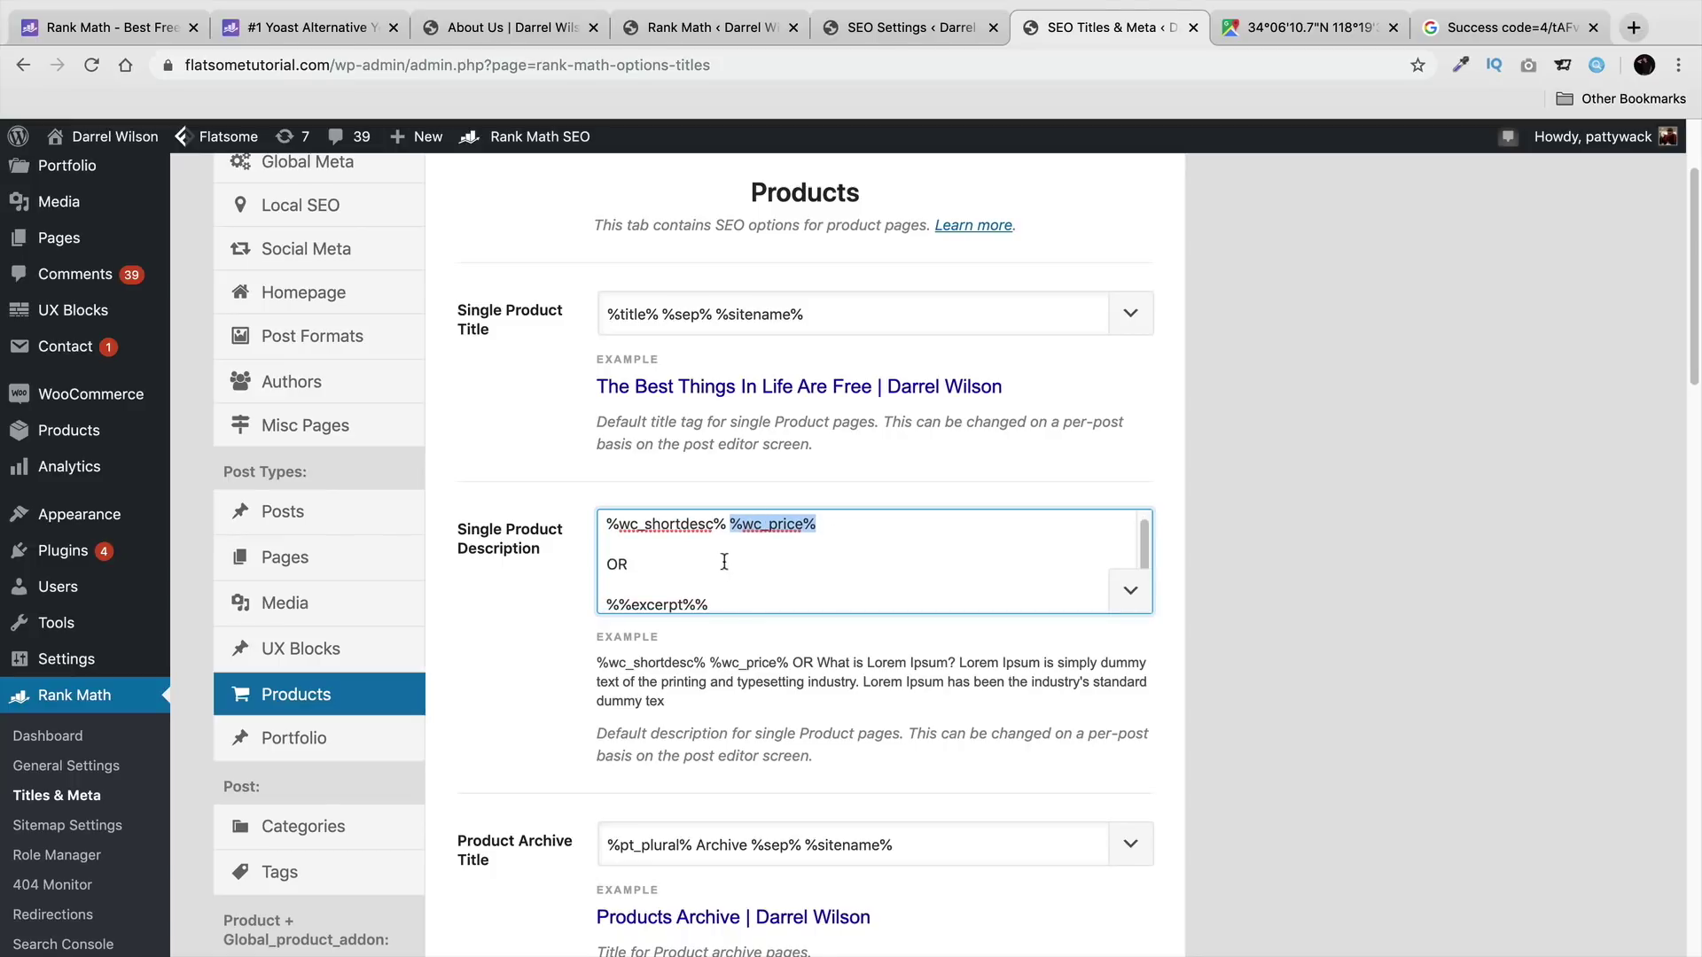
{"action": "left_click_drag", "start_coordinate": [743, 603], "coordinate": [631, 594]}
{"action": "scroll", "coordinate": [550, 540], "scroll_direction": "down", "scroll_amount": 3}
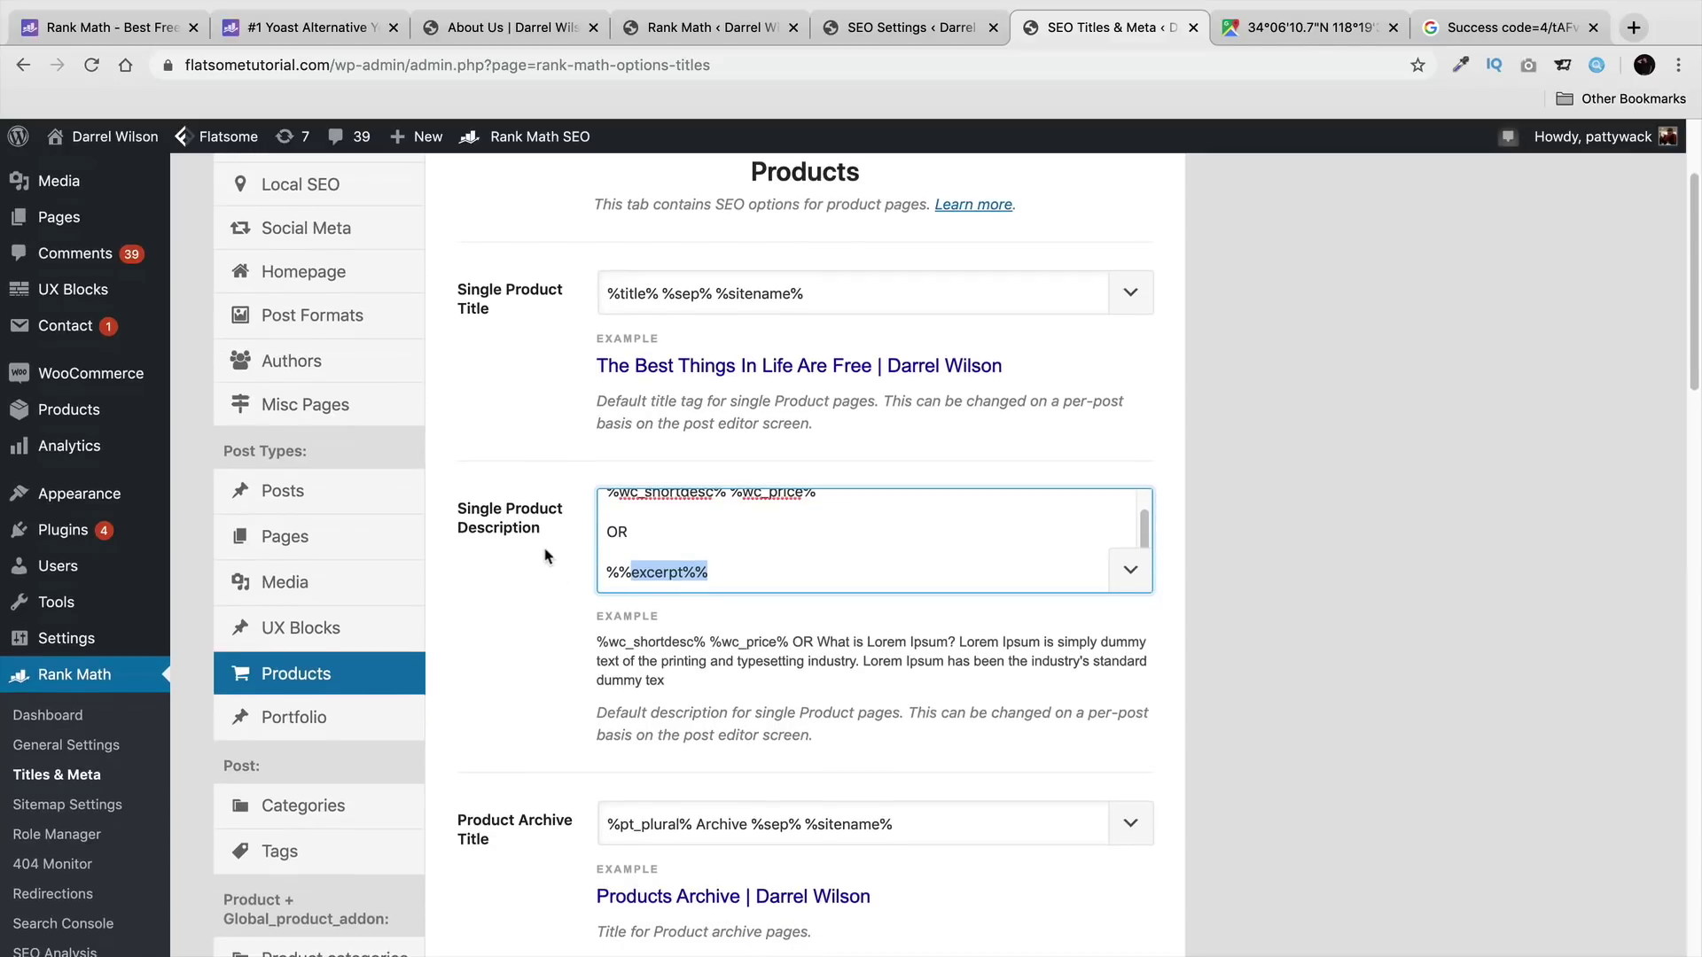
{"action": "scroll", "coordinate": [520, 524], "scroll_direction": "down", "scroll_amount": 4}
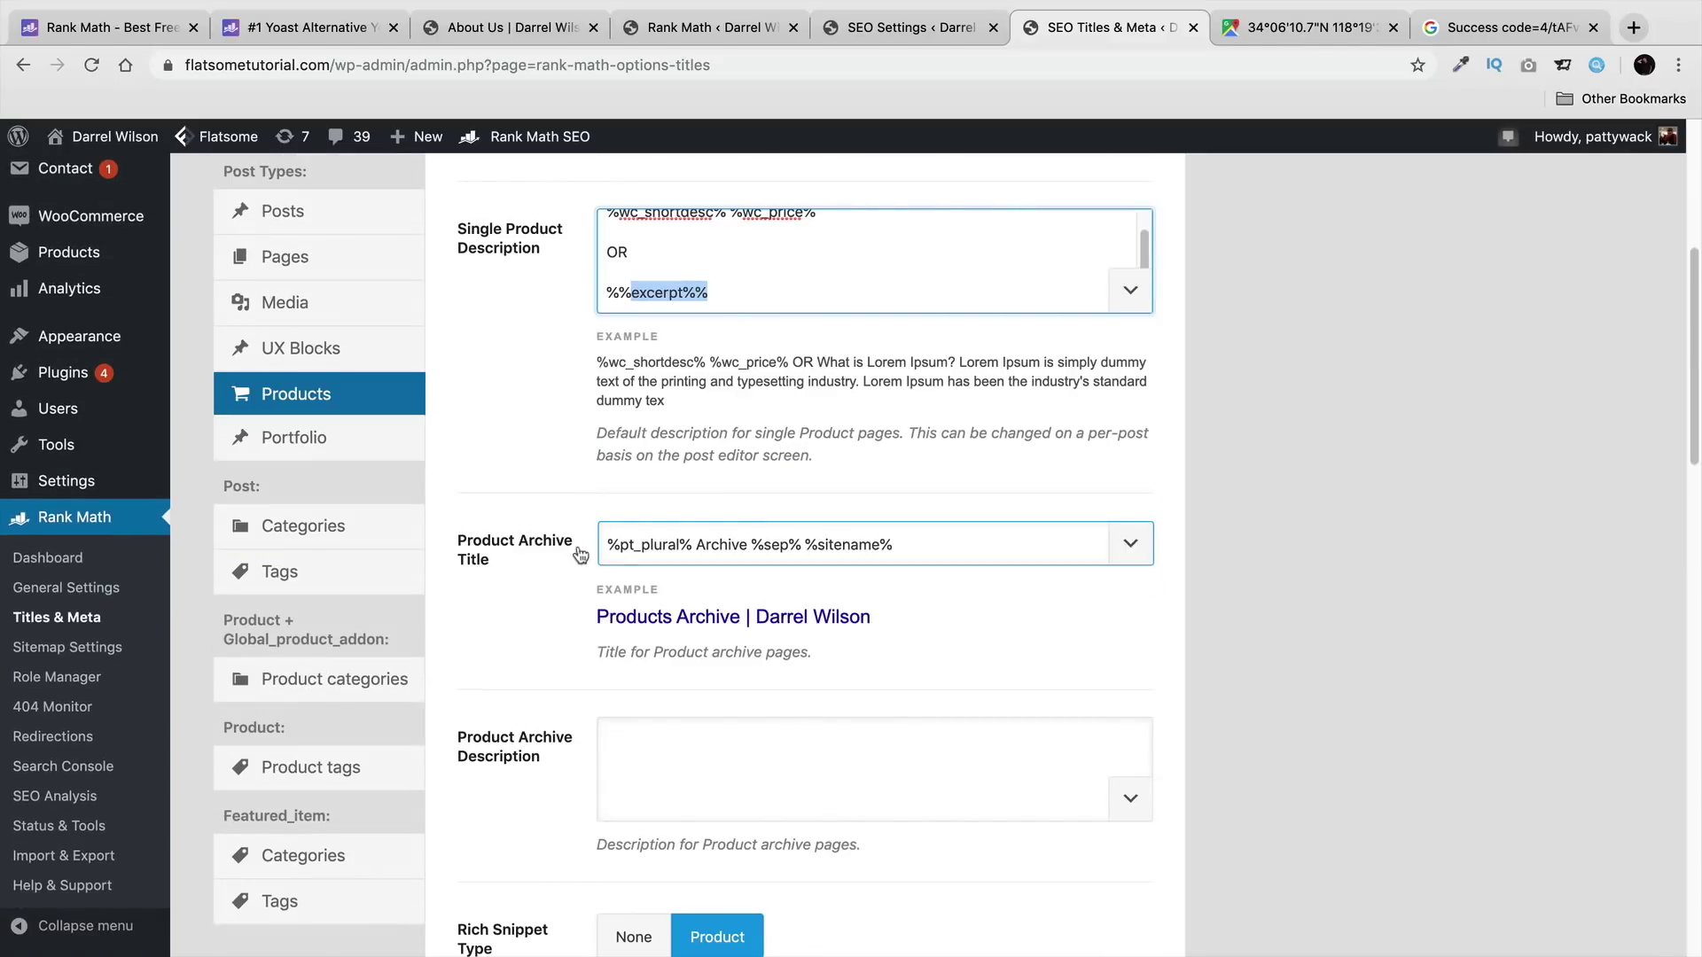
{"action": "left_click_drag", "start_coordinate": [608, 544], "coordinate": [631, 545]}
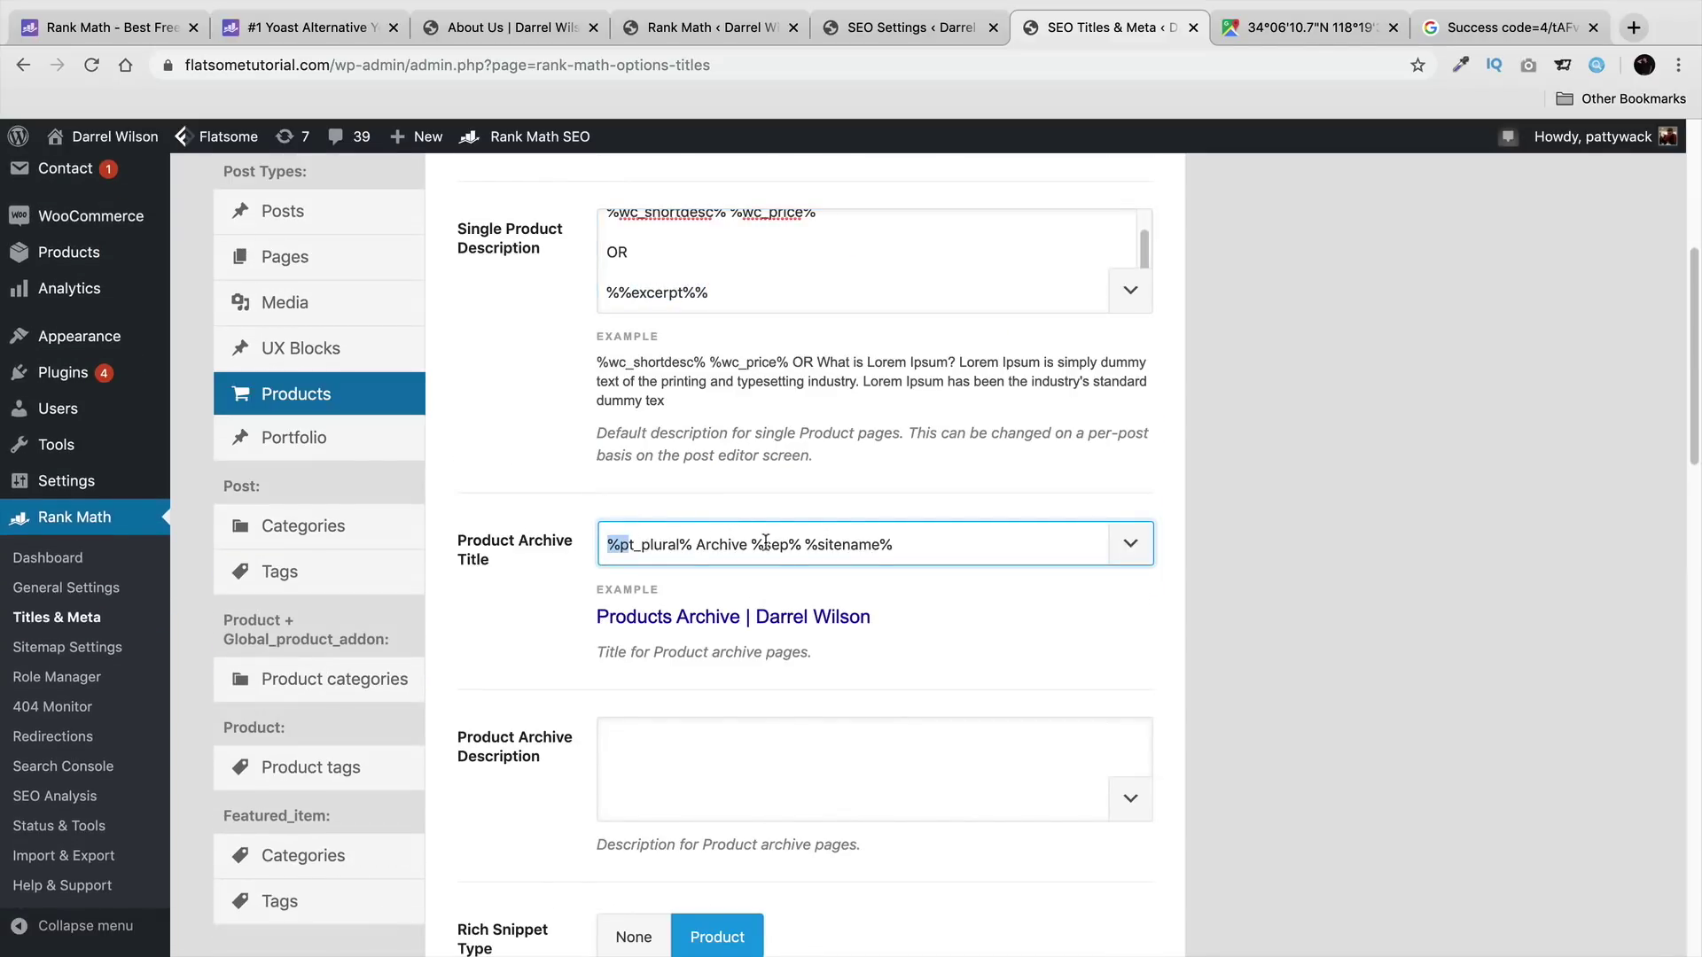
Step: Examine the products' Rich Snippet Type, with Product selected, and the Custom setting of Product Robots Meta
{"action": "scroll", "coordinate": [836, 551], "scroll_direction": "down", "scroll_amount": 8}
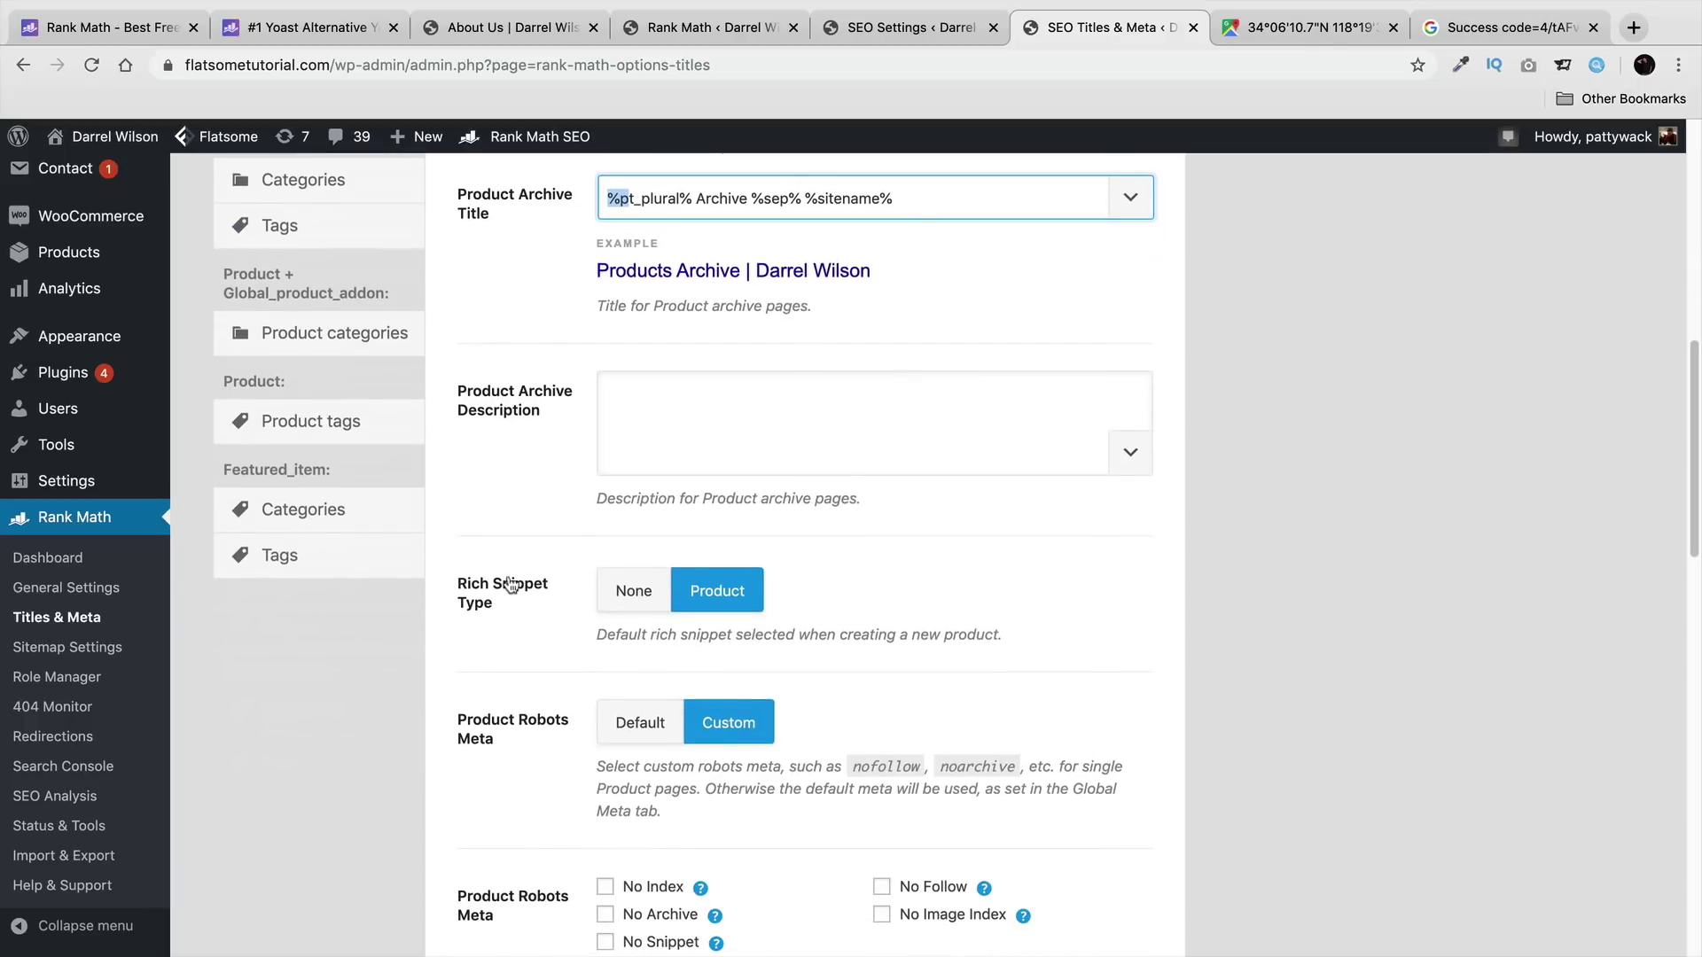
{"action": "left_click", "coordinate": [718, 589]}
{"action": "scroll", "coordinate": [724, 585], "scroll_direction": "down", "scroll_amount": 2}
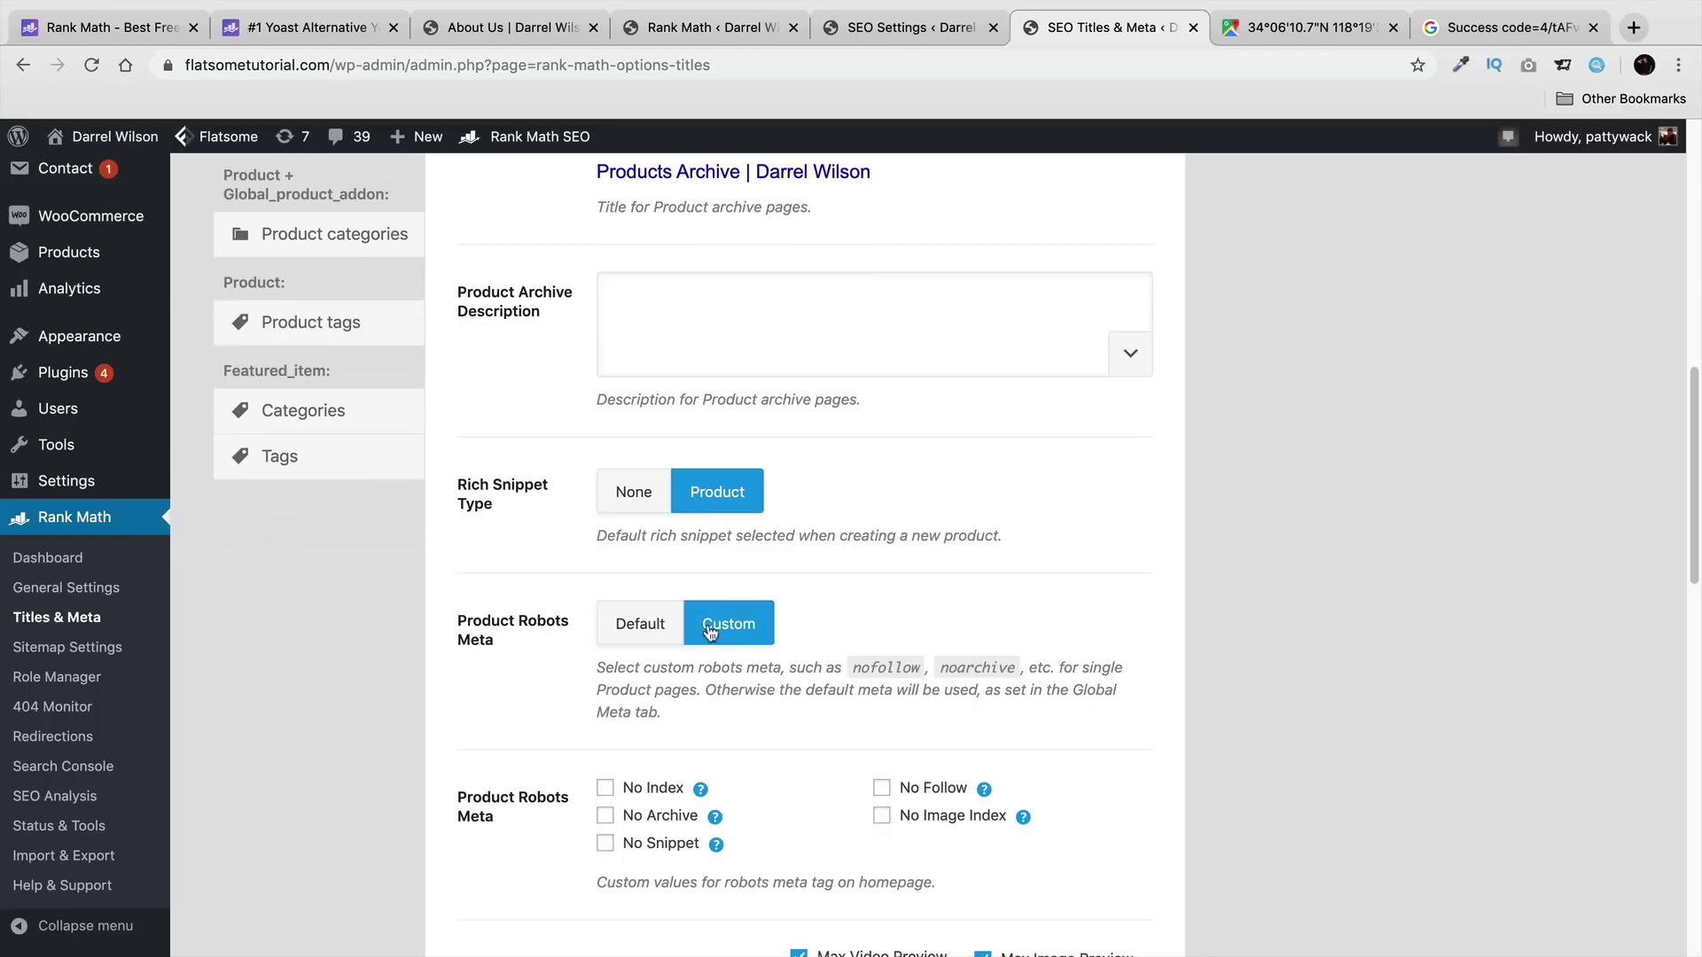
{"action": "scroll", "coordinate": [724, 630], "scroll_direction": "down", "scroll_amount": 1}
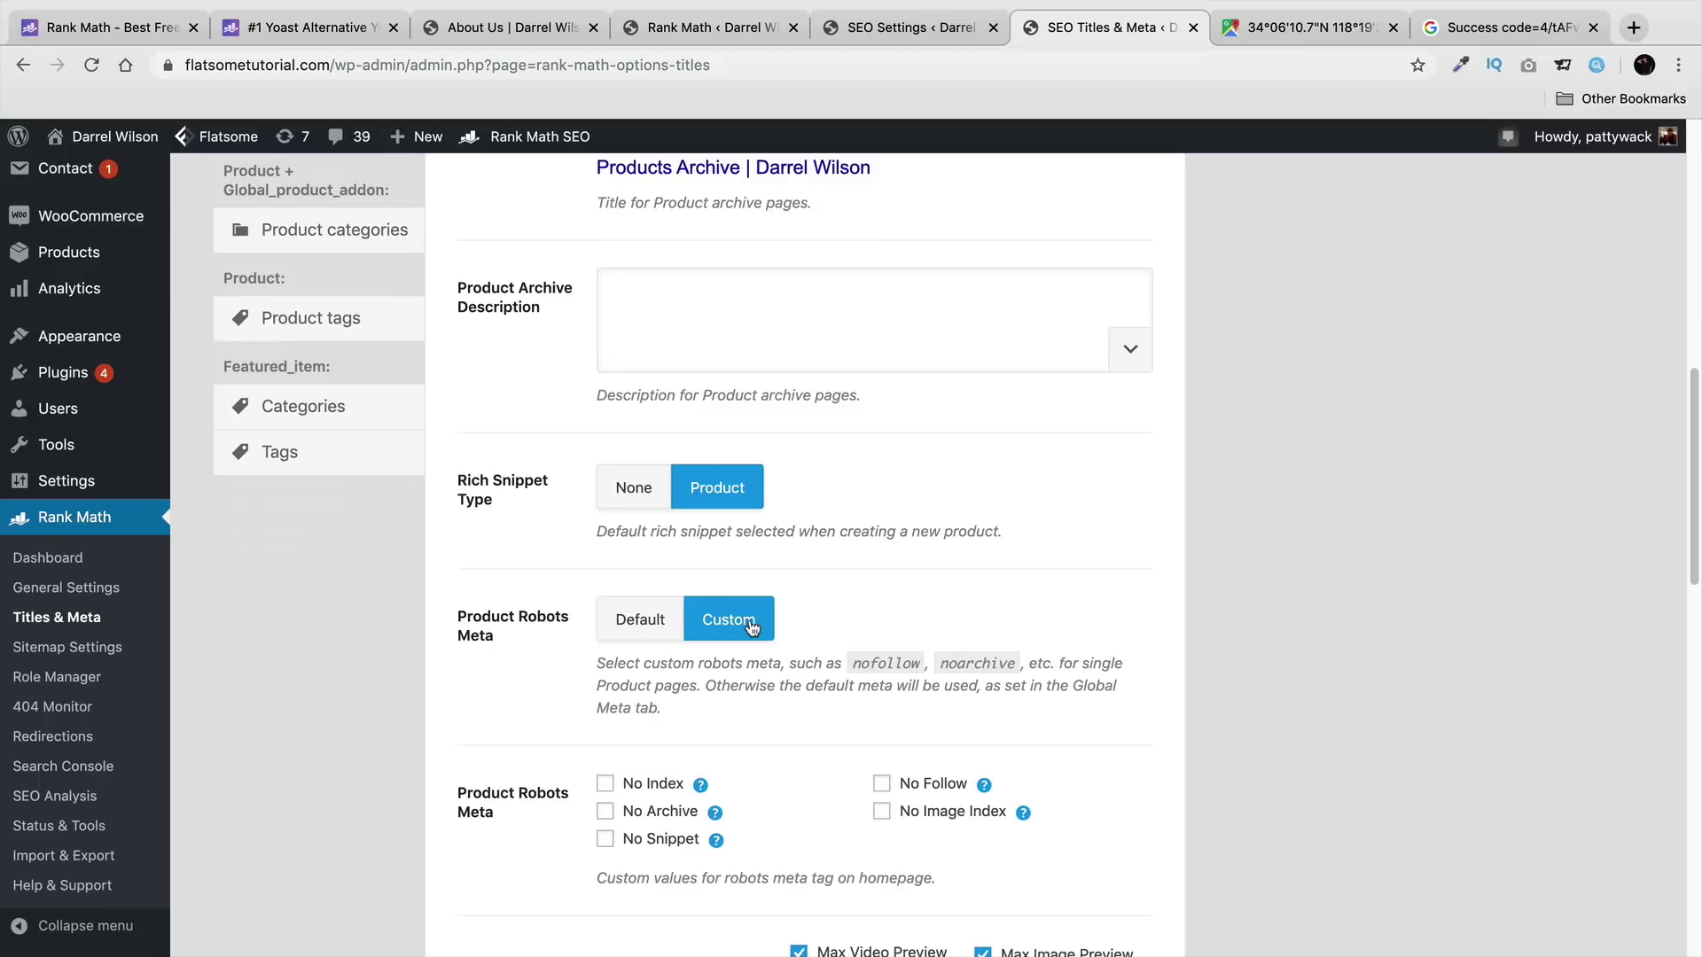
{"action": "scroll", "coordinate": [751, 628], "scroll_direction": "down", "scroll_amount": 3}
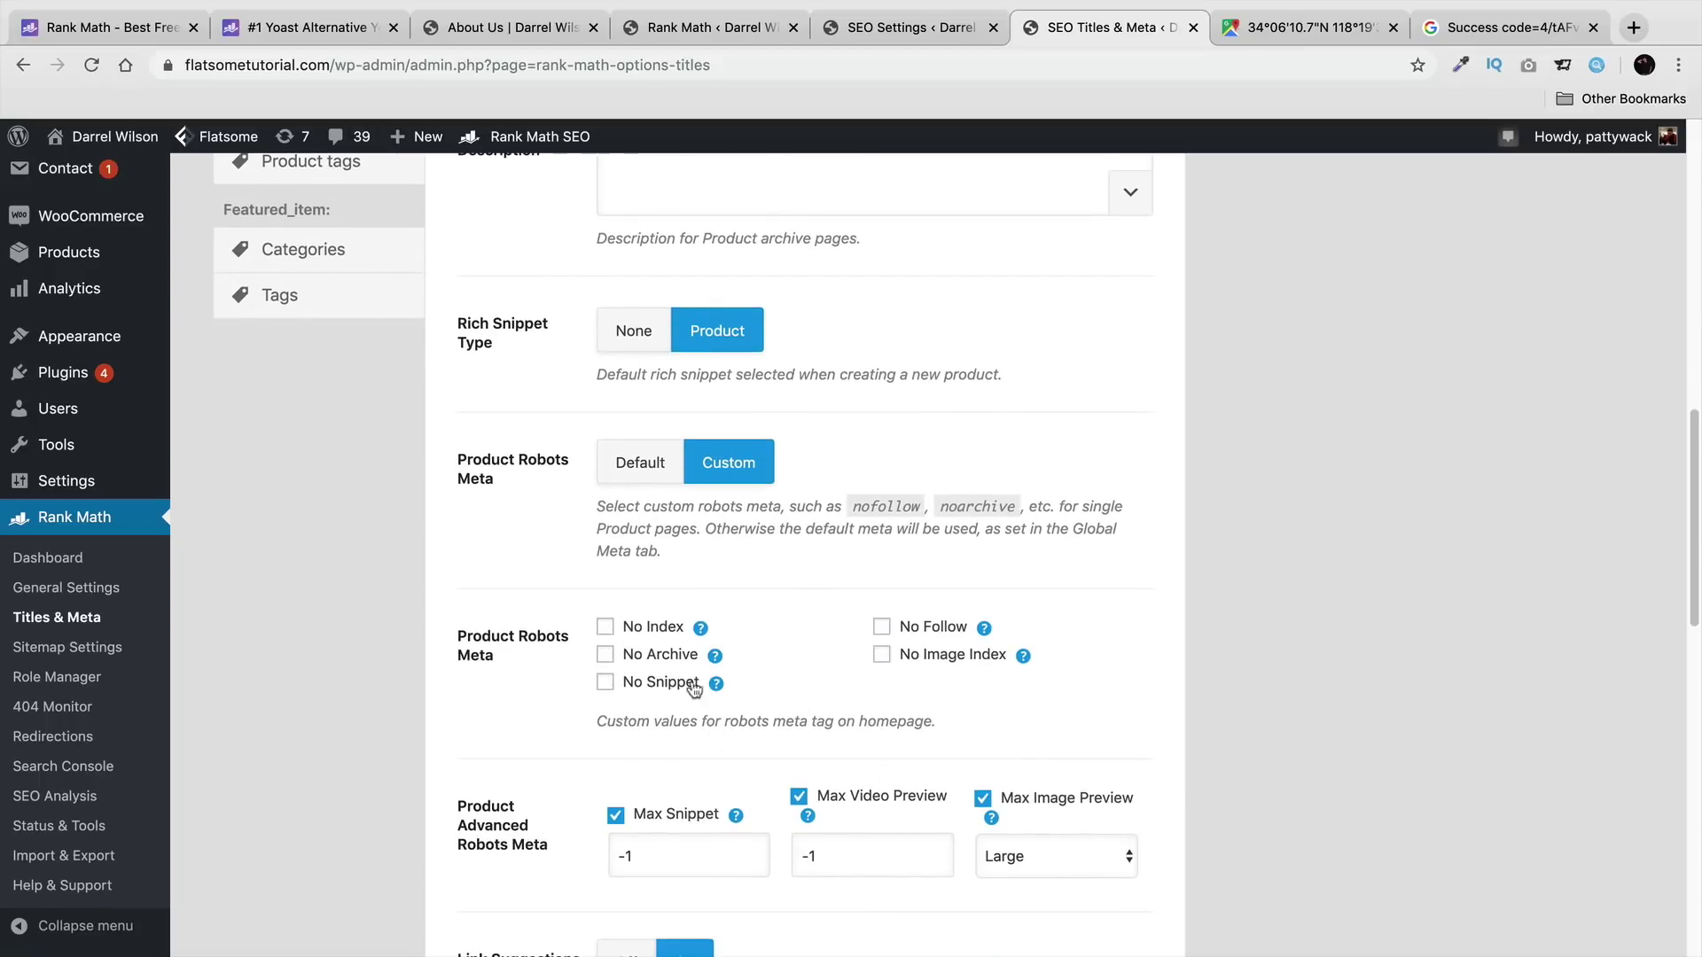
Step: Look over the remaining product settings, from Advanced Robots Meta and Link Suggestions to Bulk Editing and Custom Fields
{"action": "scroll", "coordinate": [706, 698], "scroll_direction": "down", "scroll_amount": 5}
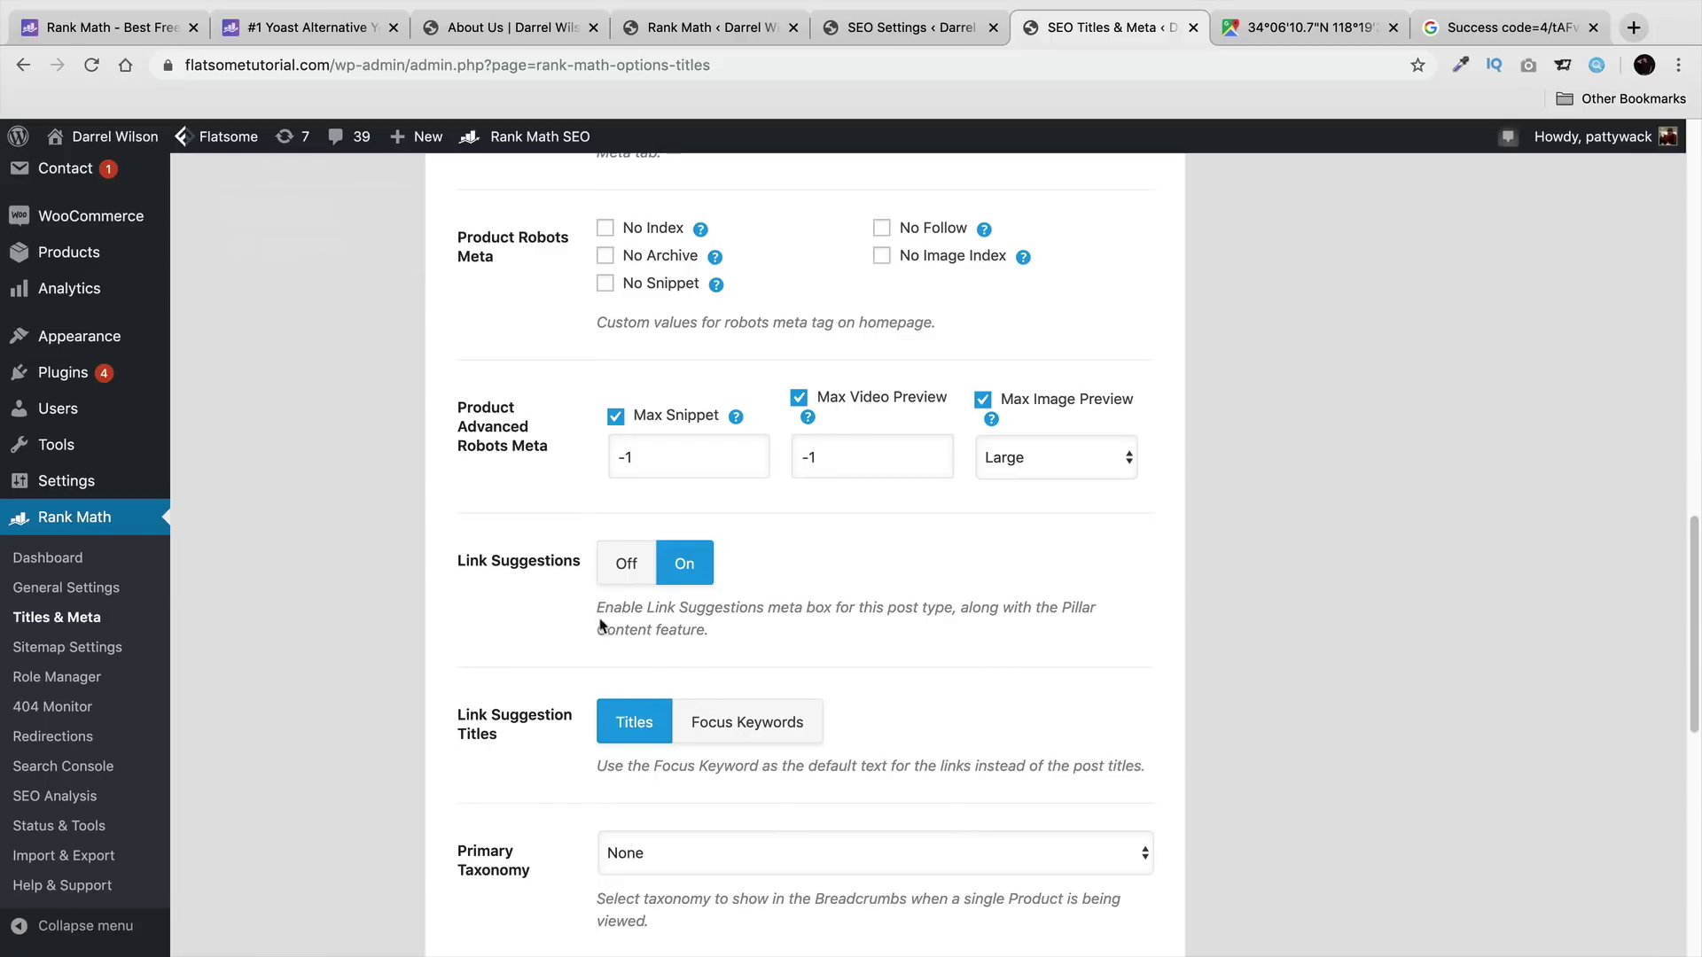
{"action": "scroll", "coordinate": [547, 621], "scroll_direction": "down", "scroll_amount": 2}
{"action": "scroll", "coordinate": [639, 649], "scroll_direction": "down", "scroll_amount": 1}
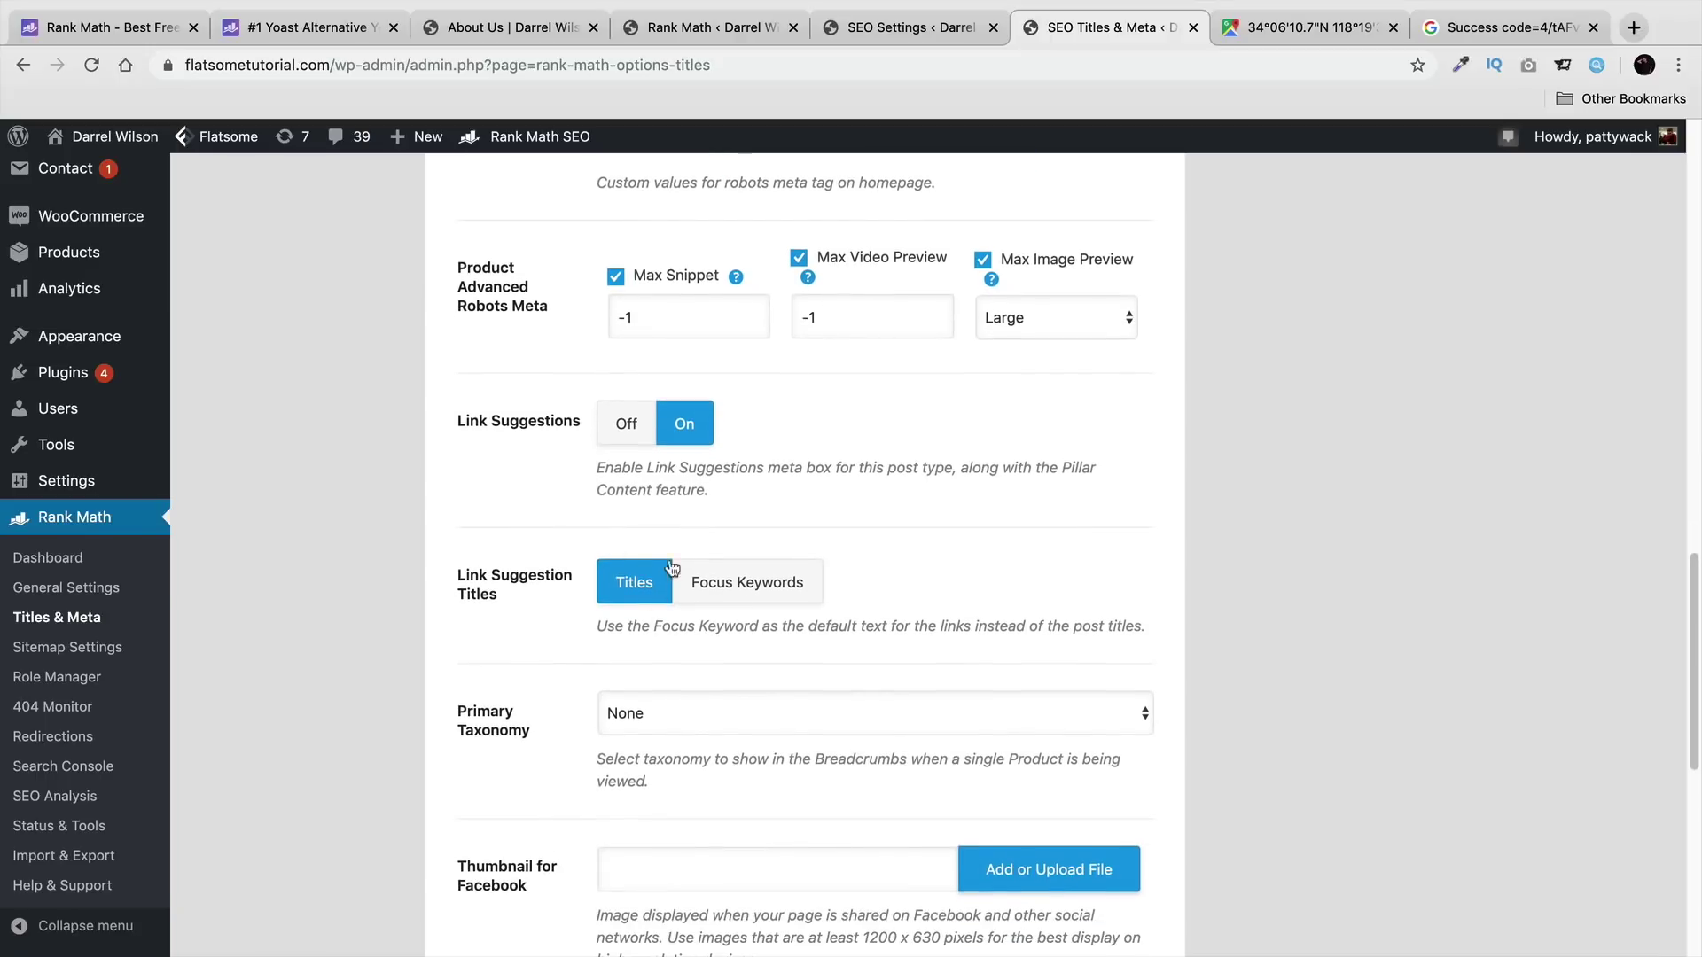
{"action": "scroll", "coordinate": [745, 587], "scroll_direction": "down", "scroll_amount": 5}
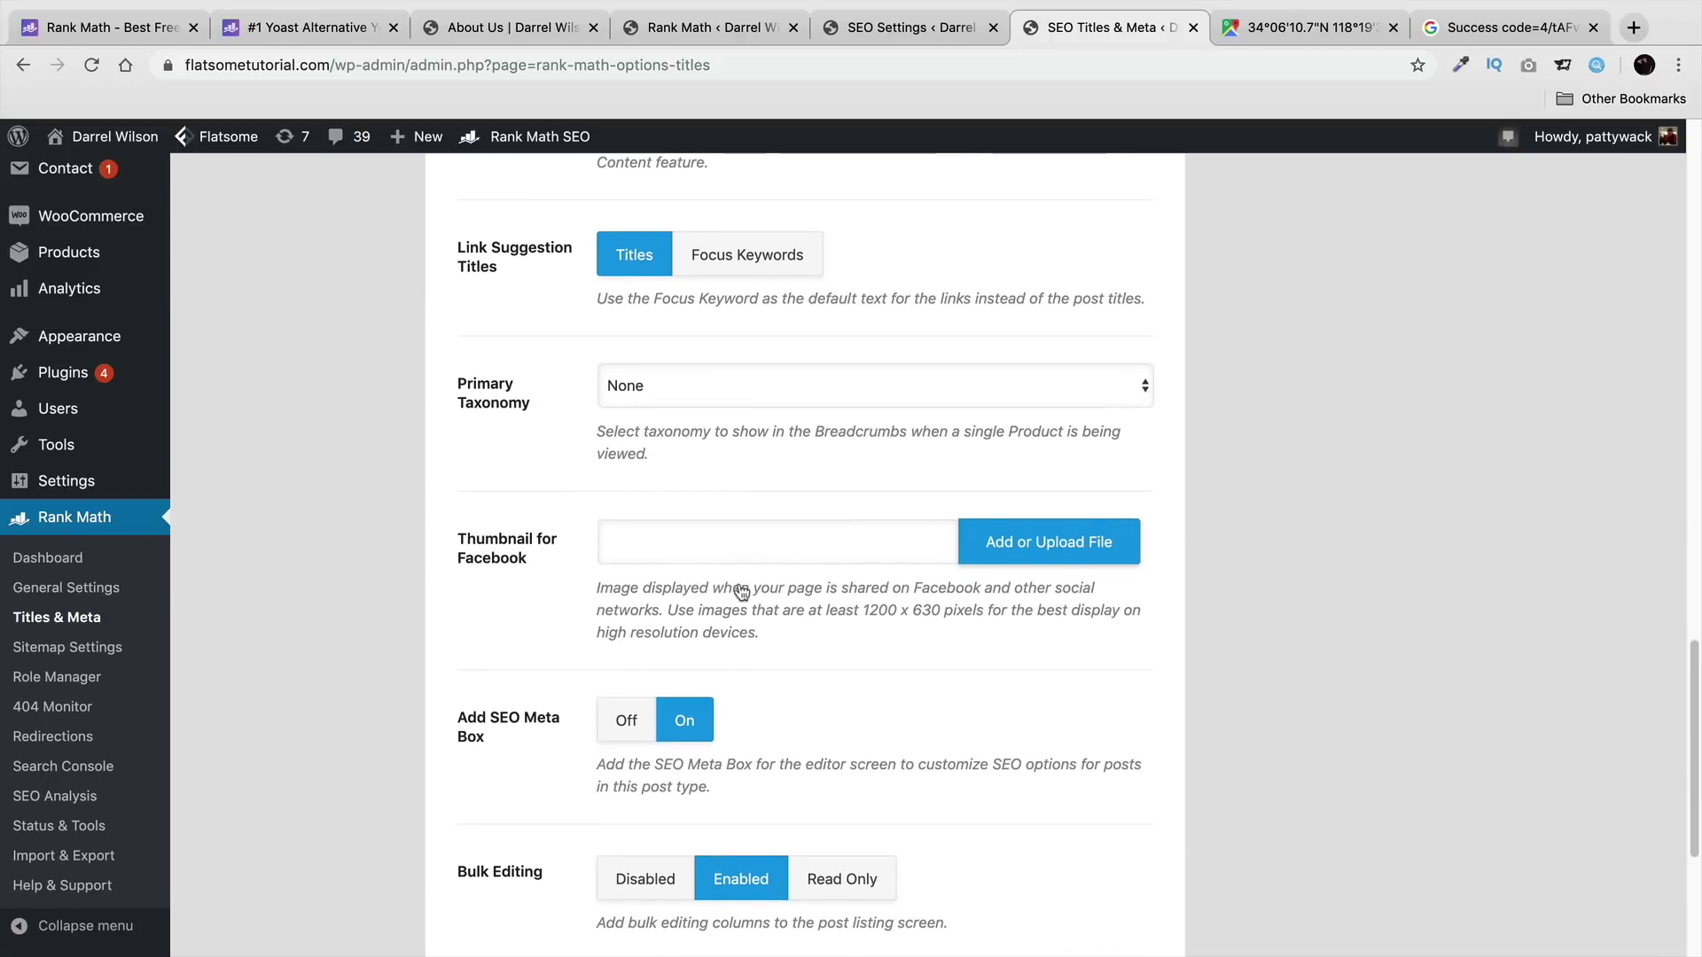
{"action": "scroll", "coordinate": [743, 591], "scroll_direction": "down", "scroll_amount": 5}
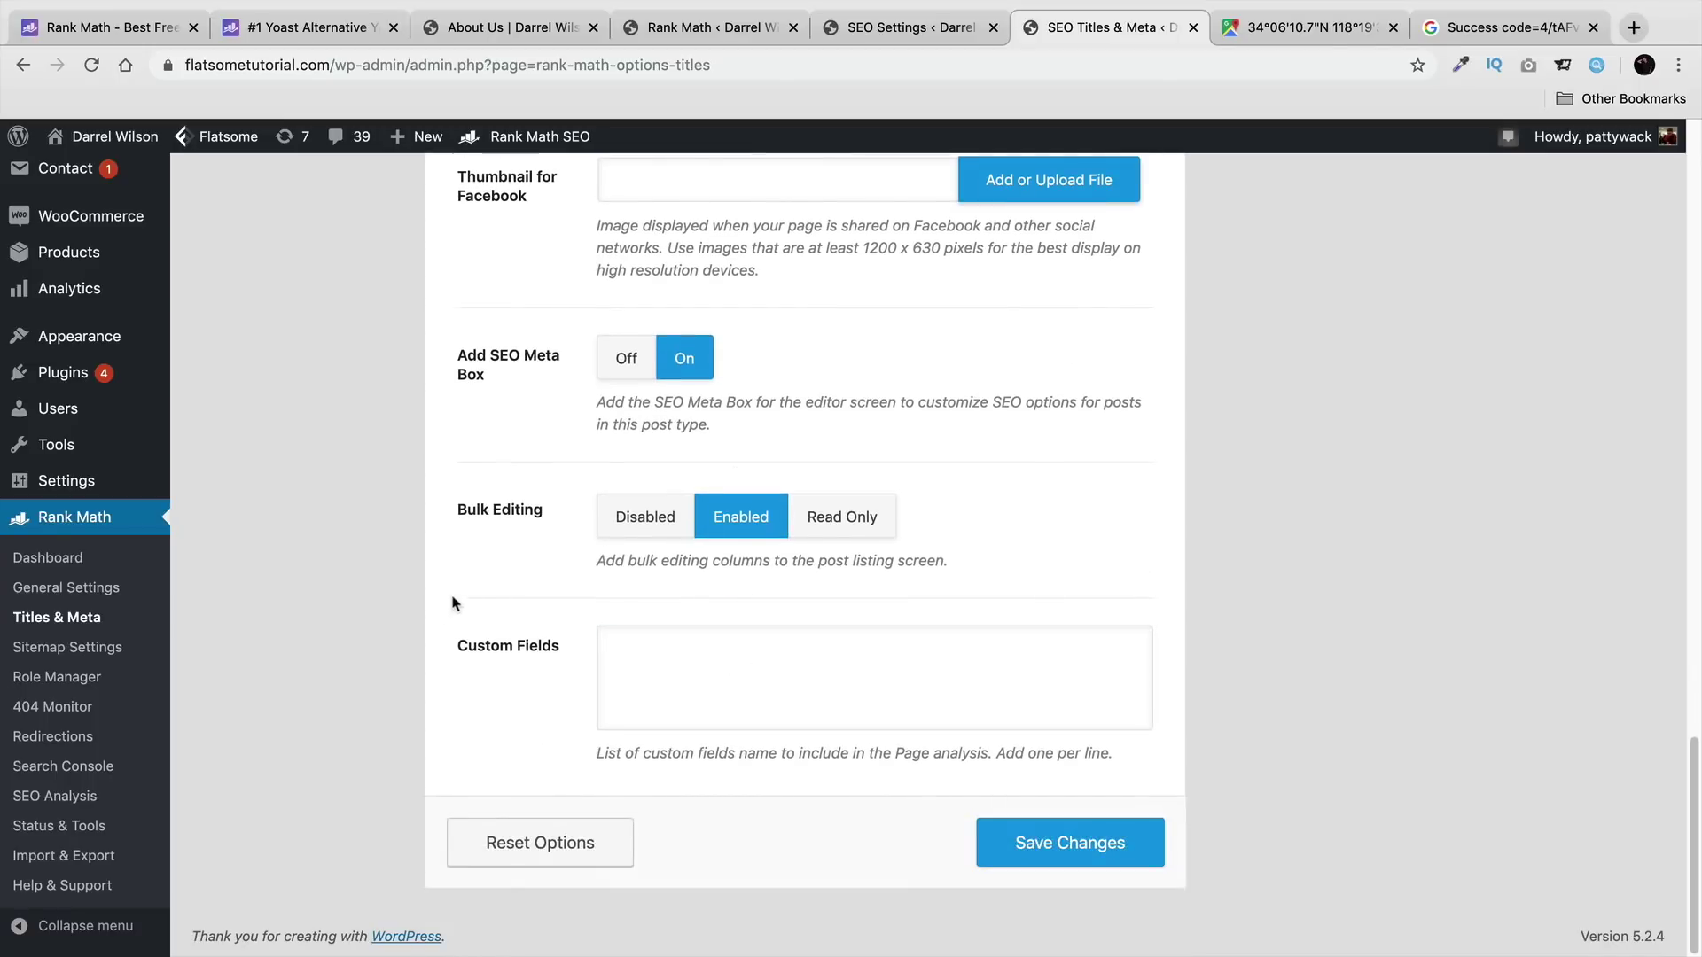
Step: Open the Portfolio settings and look over the title templates, robots meta and link suggestion options
{"action": "scroll", "coordinate": [443, 638], "scroll_direction": "up", "scroll_amount": 15}
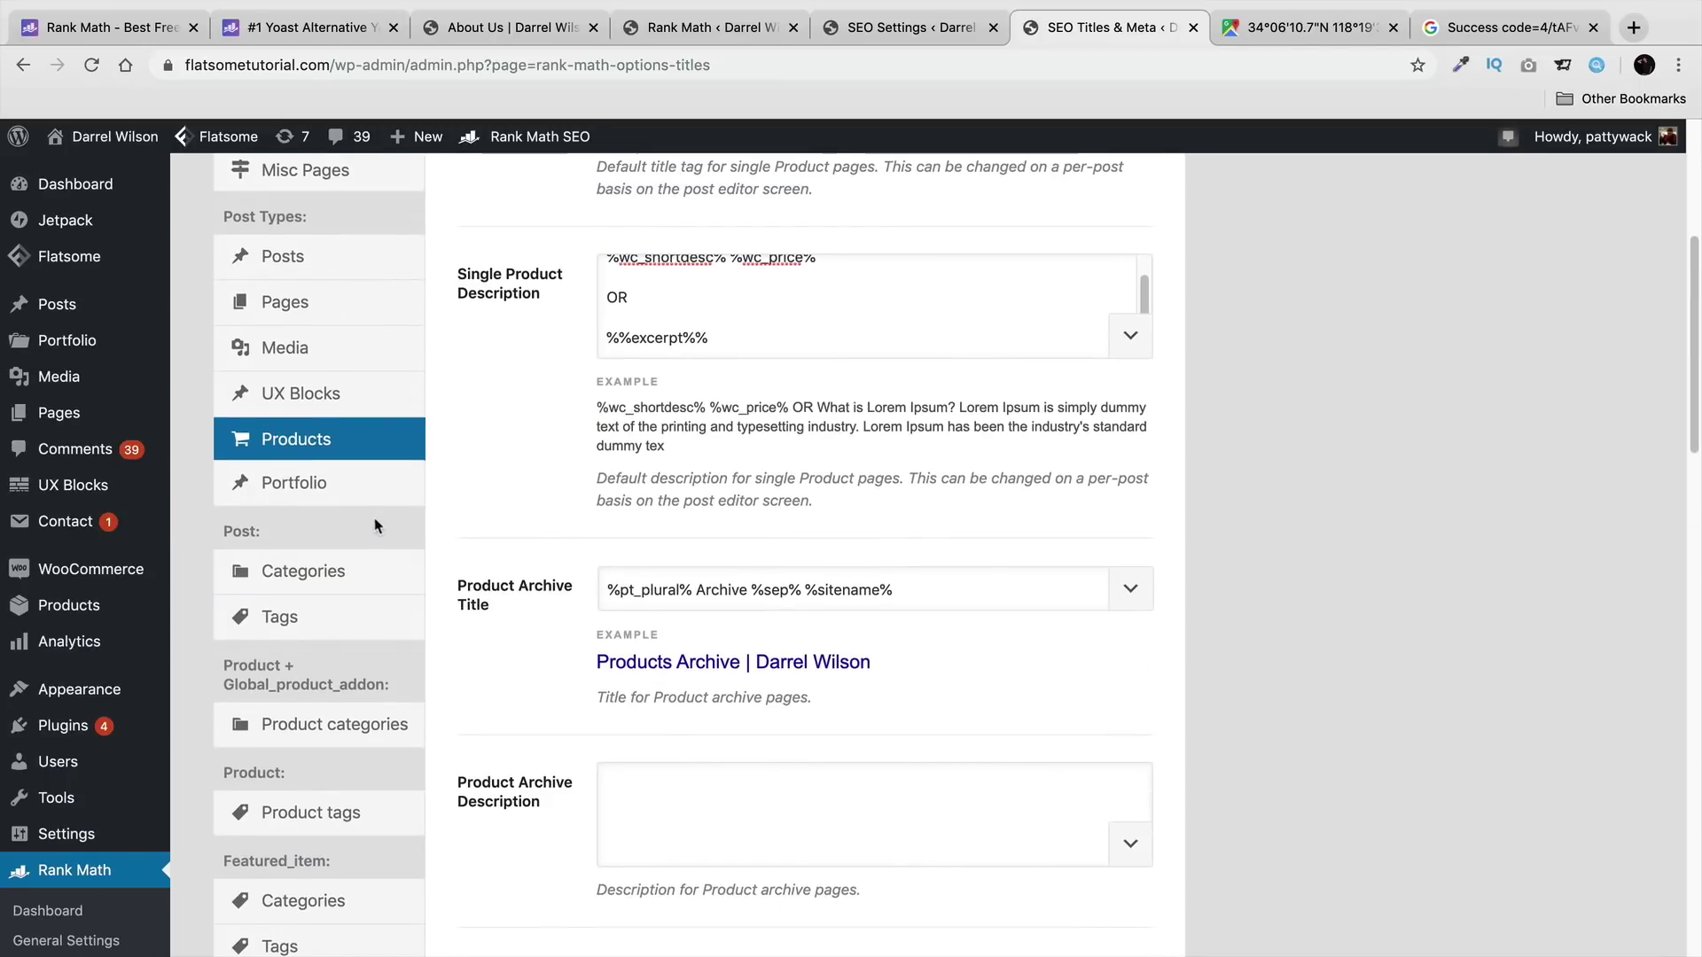
{"action": "left_click", "coordinate": [348, 483]}
{"action": "scroll", "coordinate": [516, 546], "scroll_direction": "up", "scroll_amount": 1}
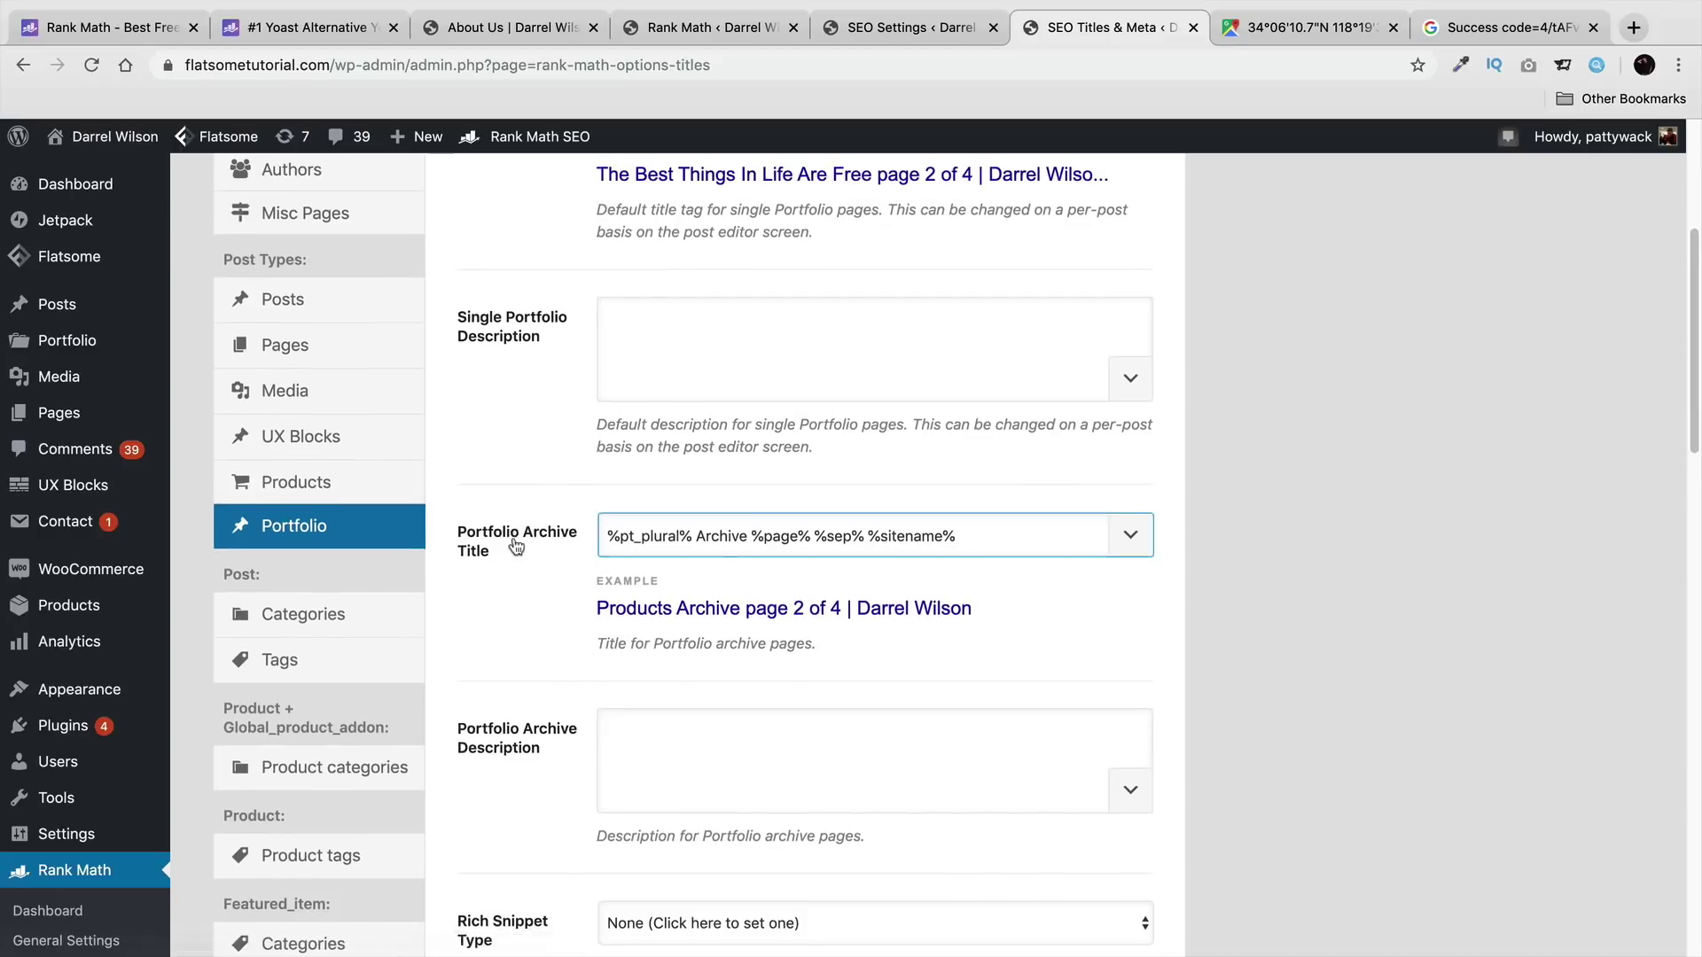
{"action": "scroll", "coordinate": [516, 546], "scroll_direction": "up", "scroll_amount": 3}
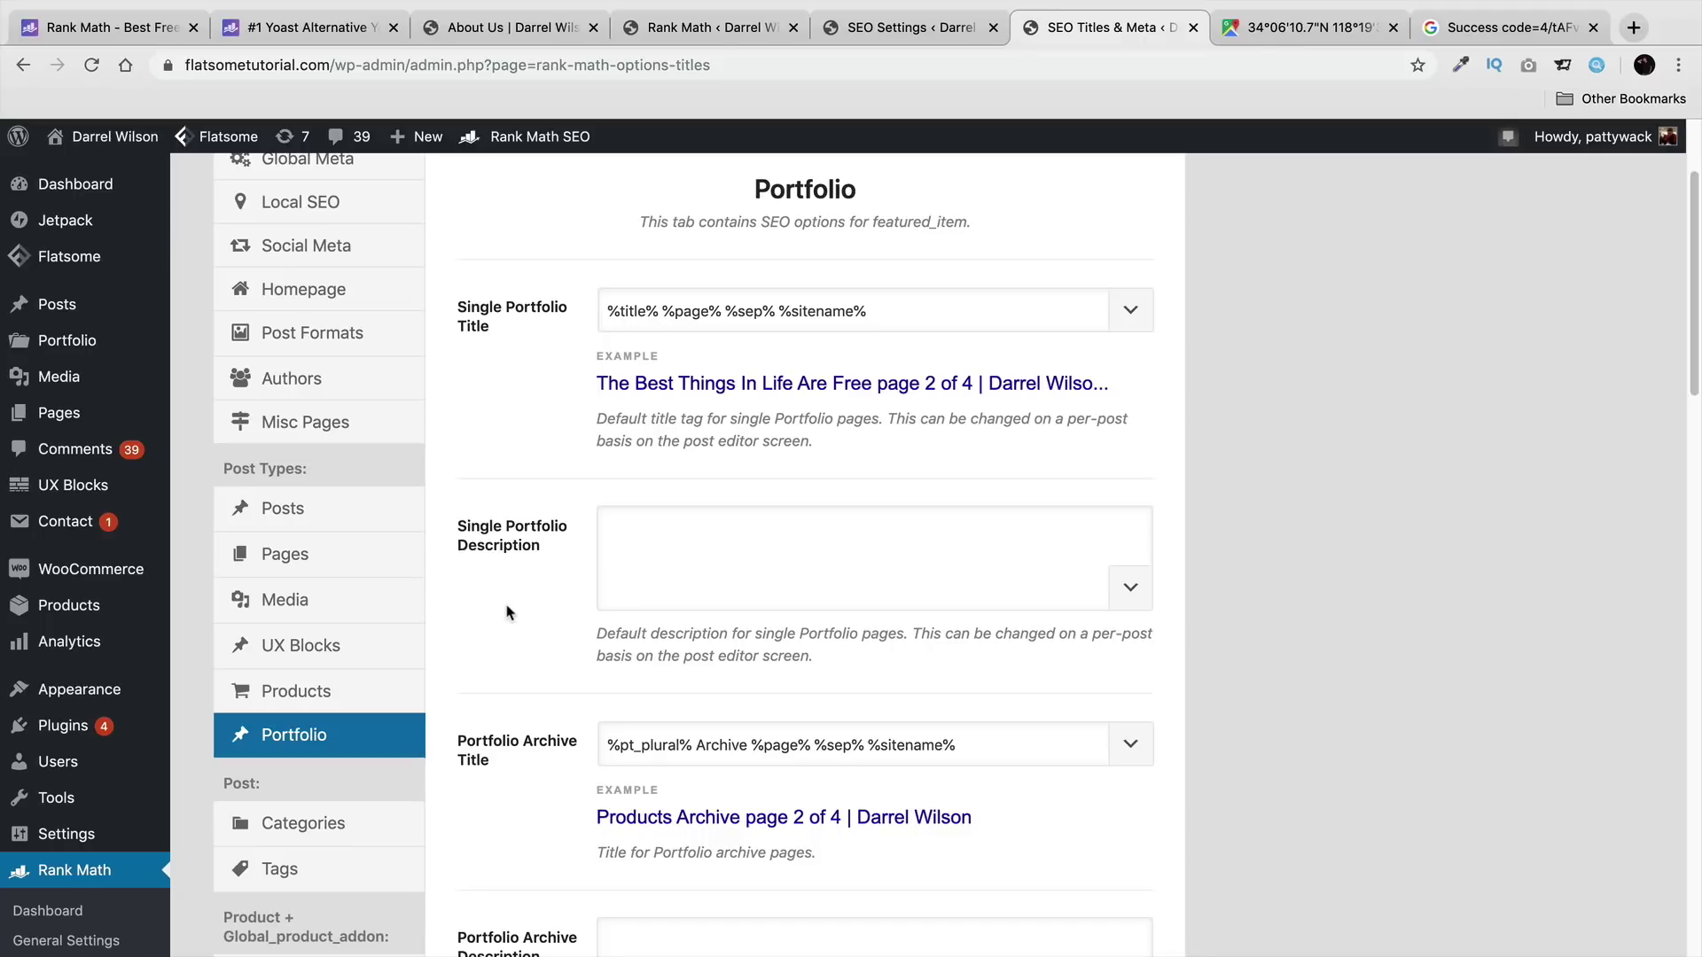
{"action": "scroll", "coordinate": [512, 626], "scroll_direction": "down", "scroll_amount": 10}
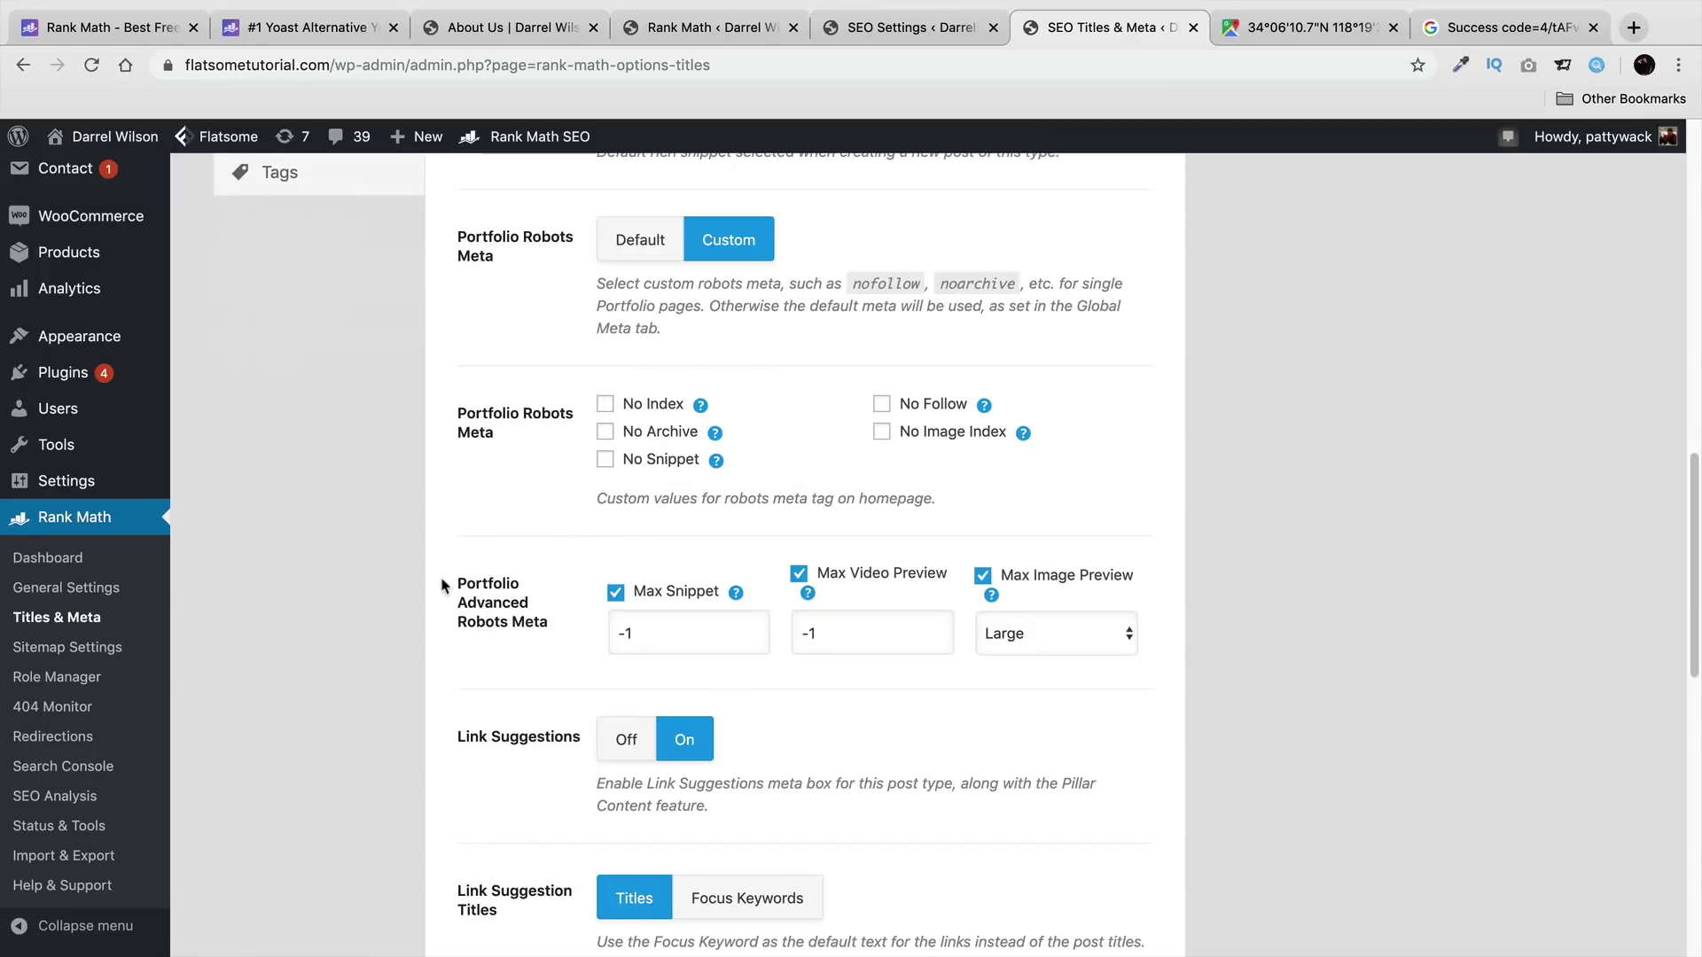
{"action": "scroll", "coordinate": [358, 665], "scroll_direction": "up", "scroll_amount": 1}
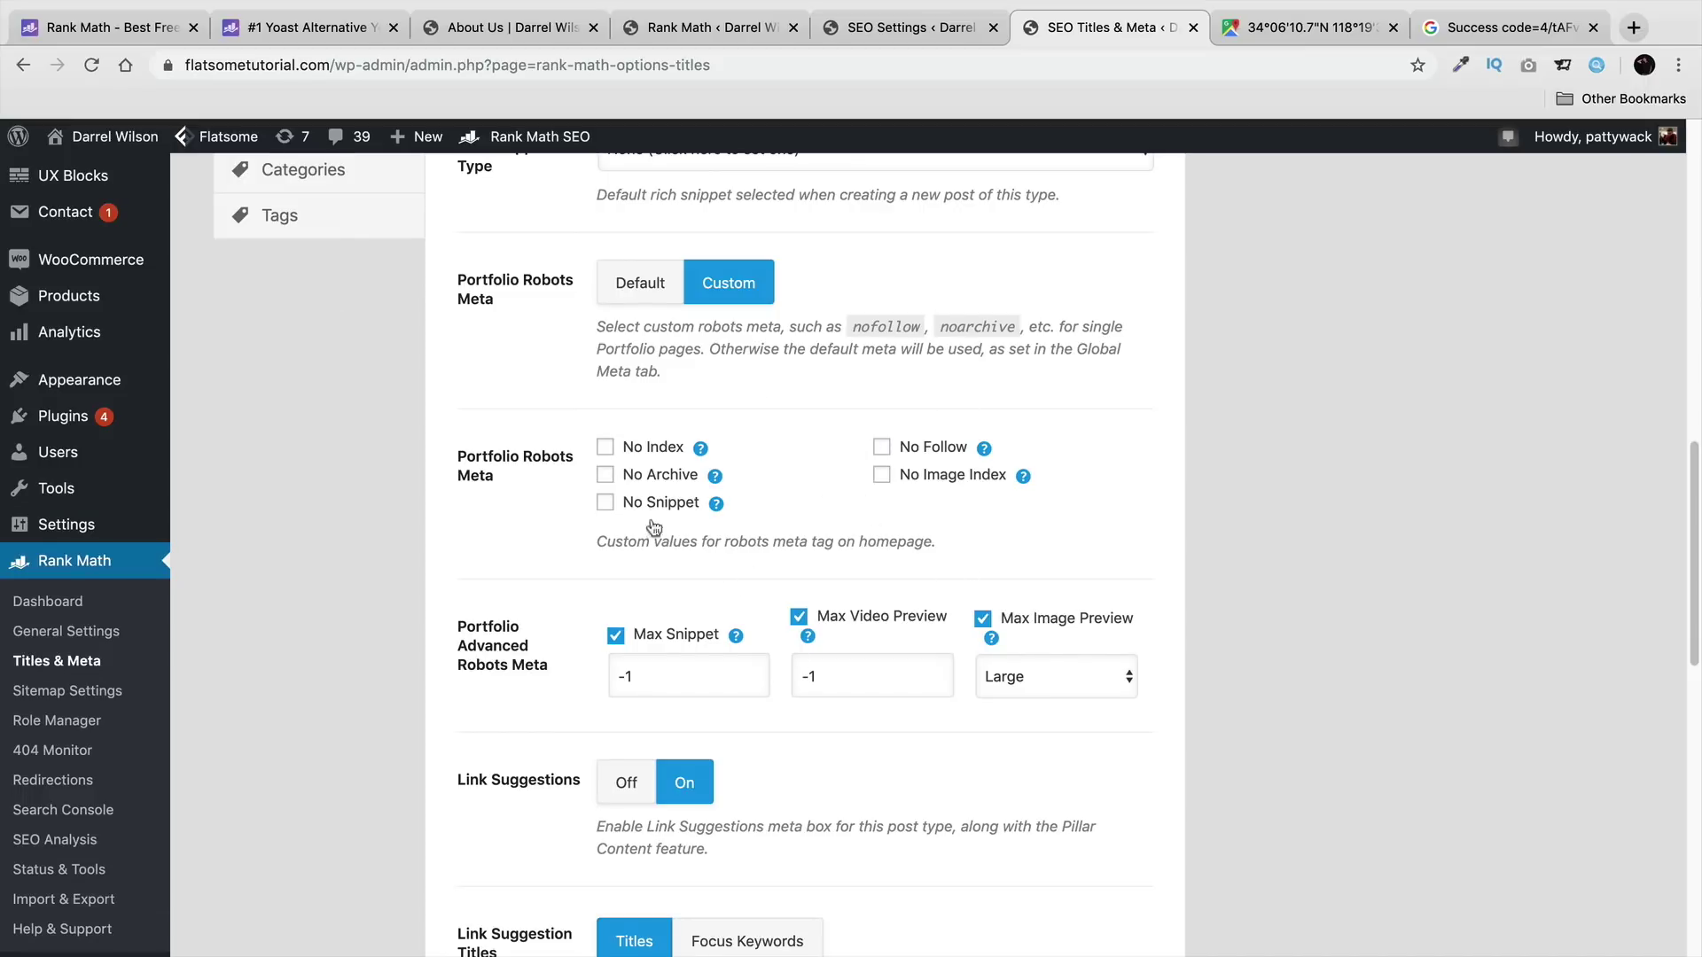
{"action": "scroll", "coordinate": [456, 723], "scroll_direction": "up", "scroll_amount": 10}
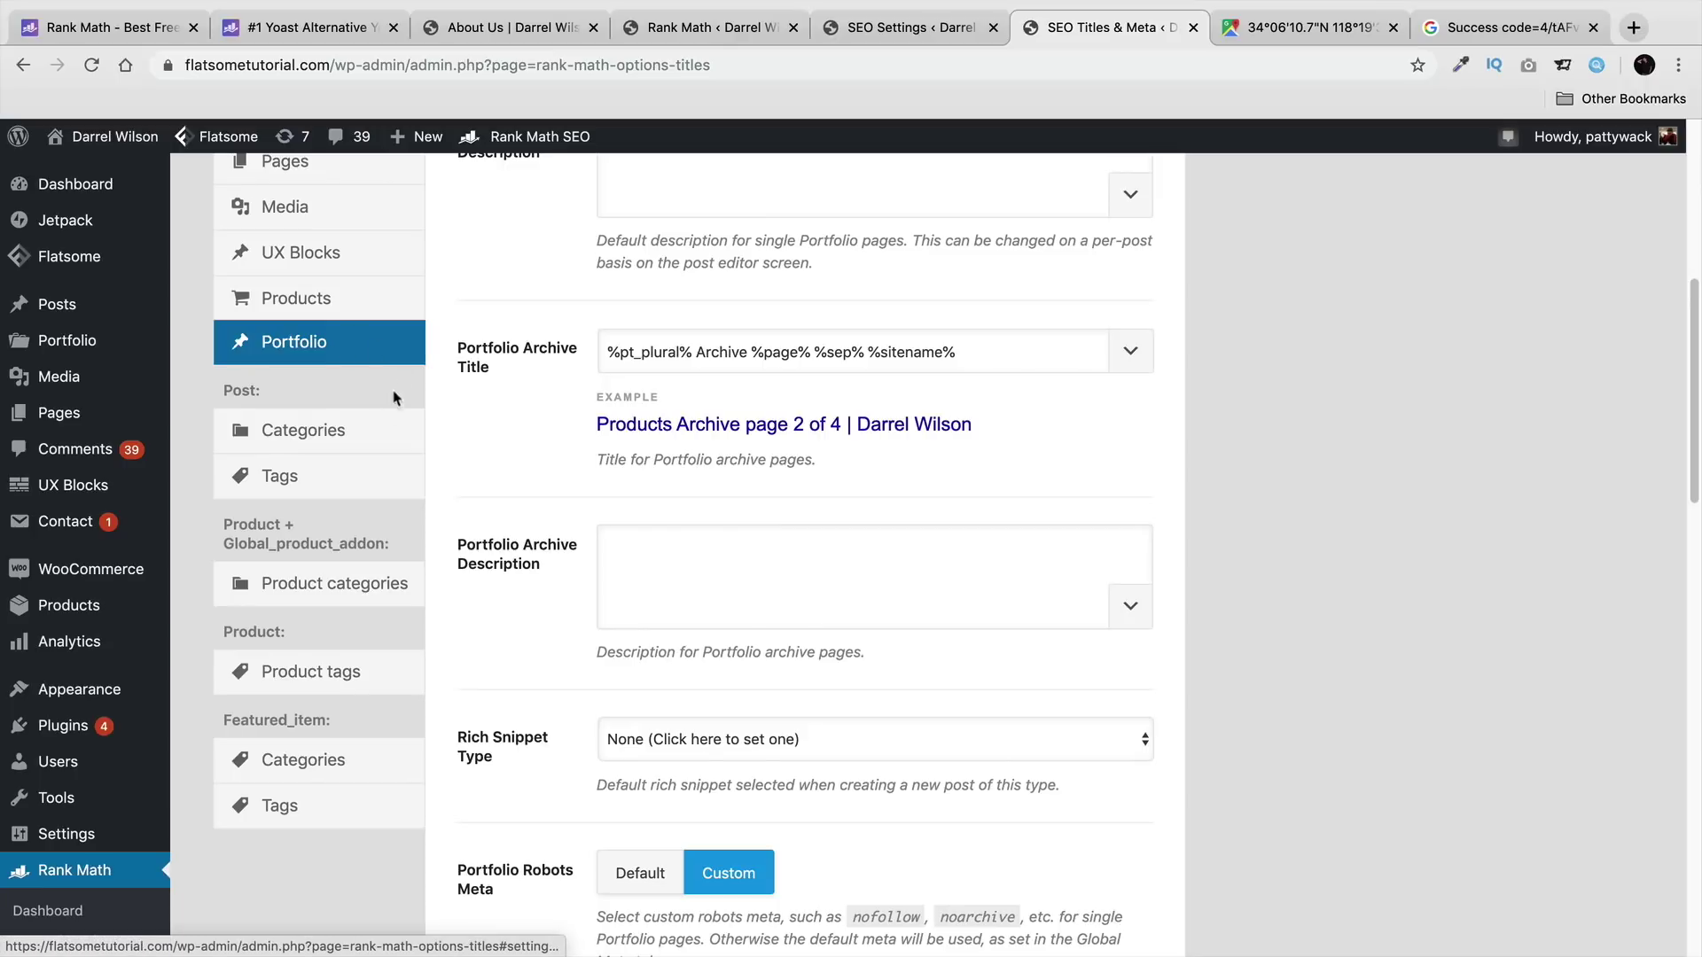
Step: Open the post Categories settings and highlight %term%, %sep% and %sitename% one by one in Category Archive Titles
{"action": "left_click", "coordinate": [317, 444]}
{"action": "scroll", "coordinate": [506, 700], "scroll_direction": "up", "scroll_amount": 10}
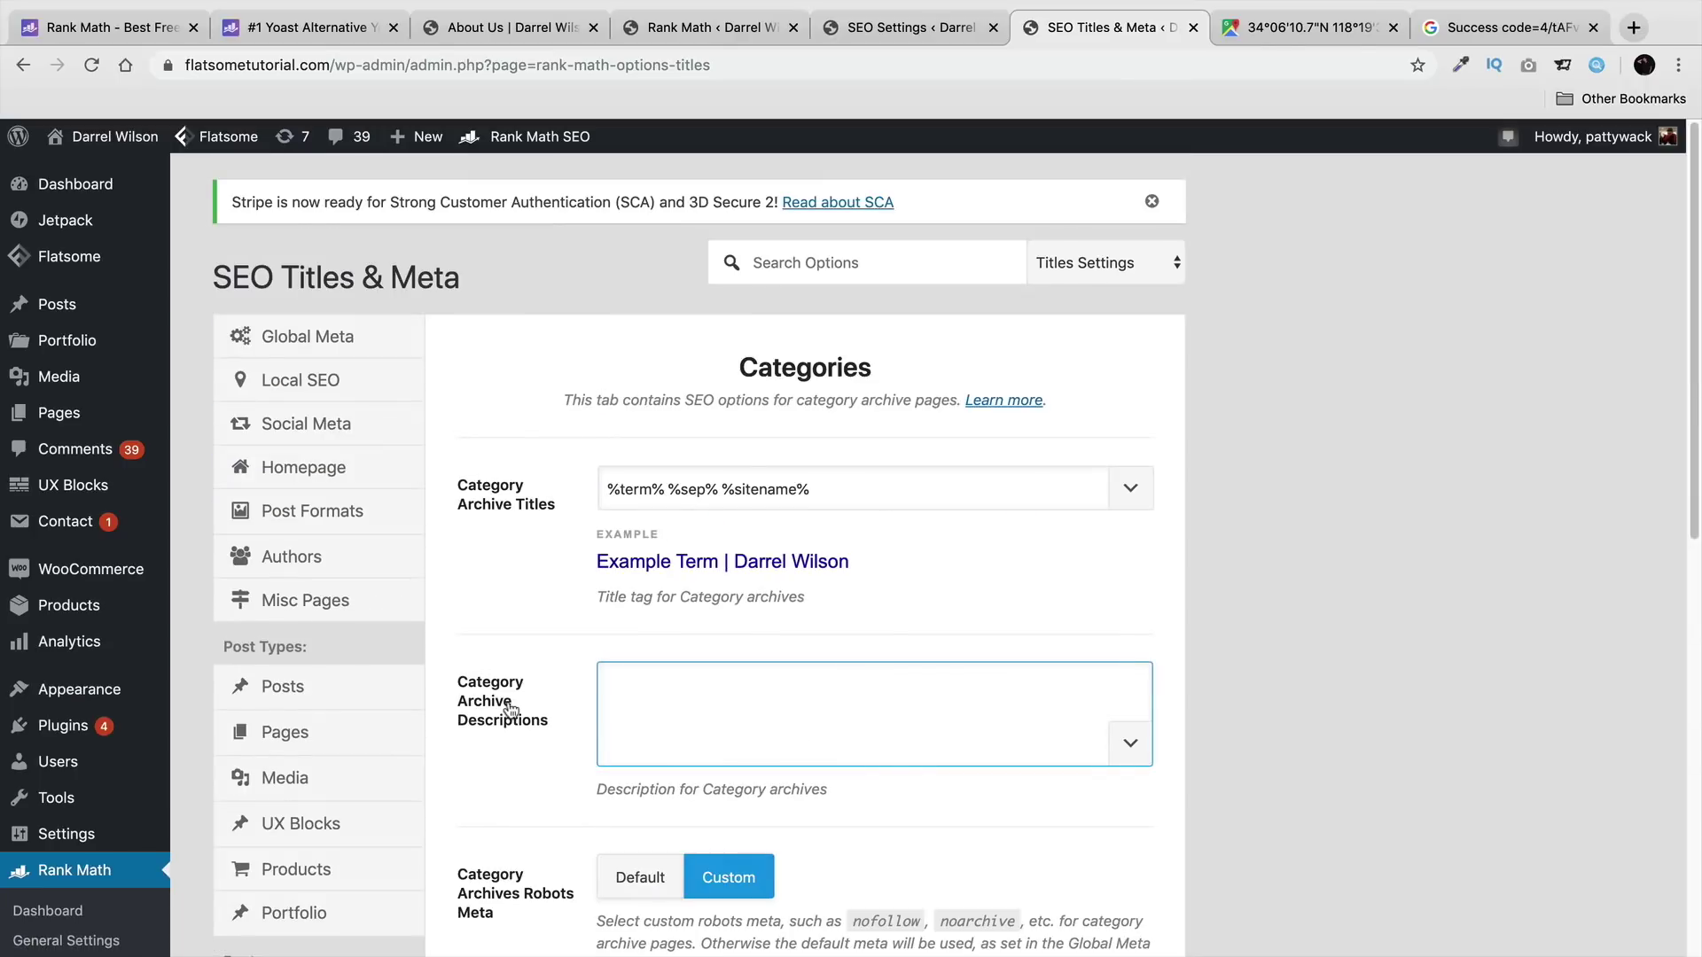
{"action": "scroll", "coordinate": [506, 699], "scroll_direction": "down", "scroll_amount": 2}
{"action": "left_click", "coordinate": [638, 372]}
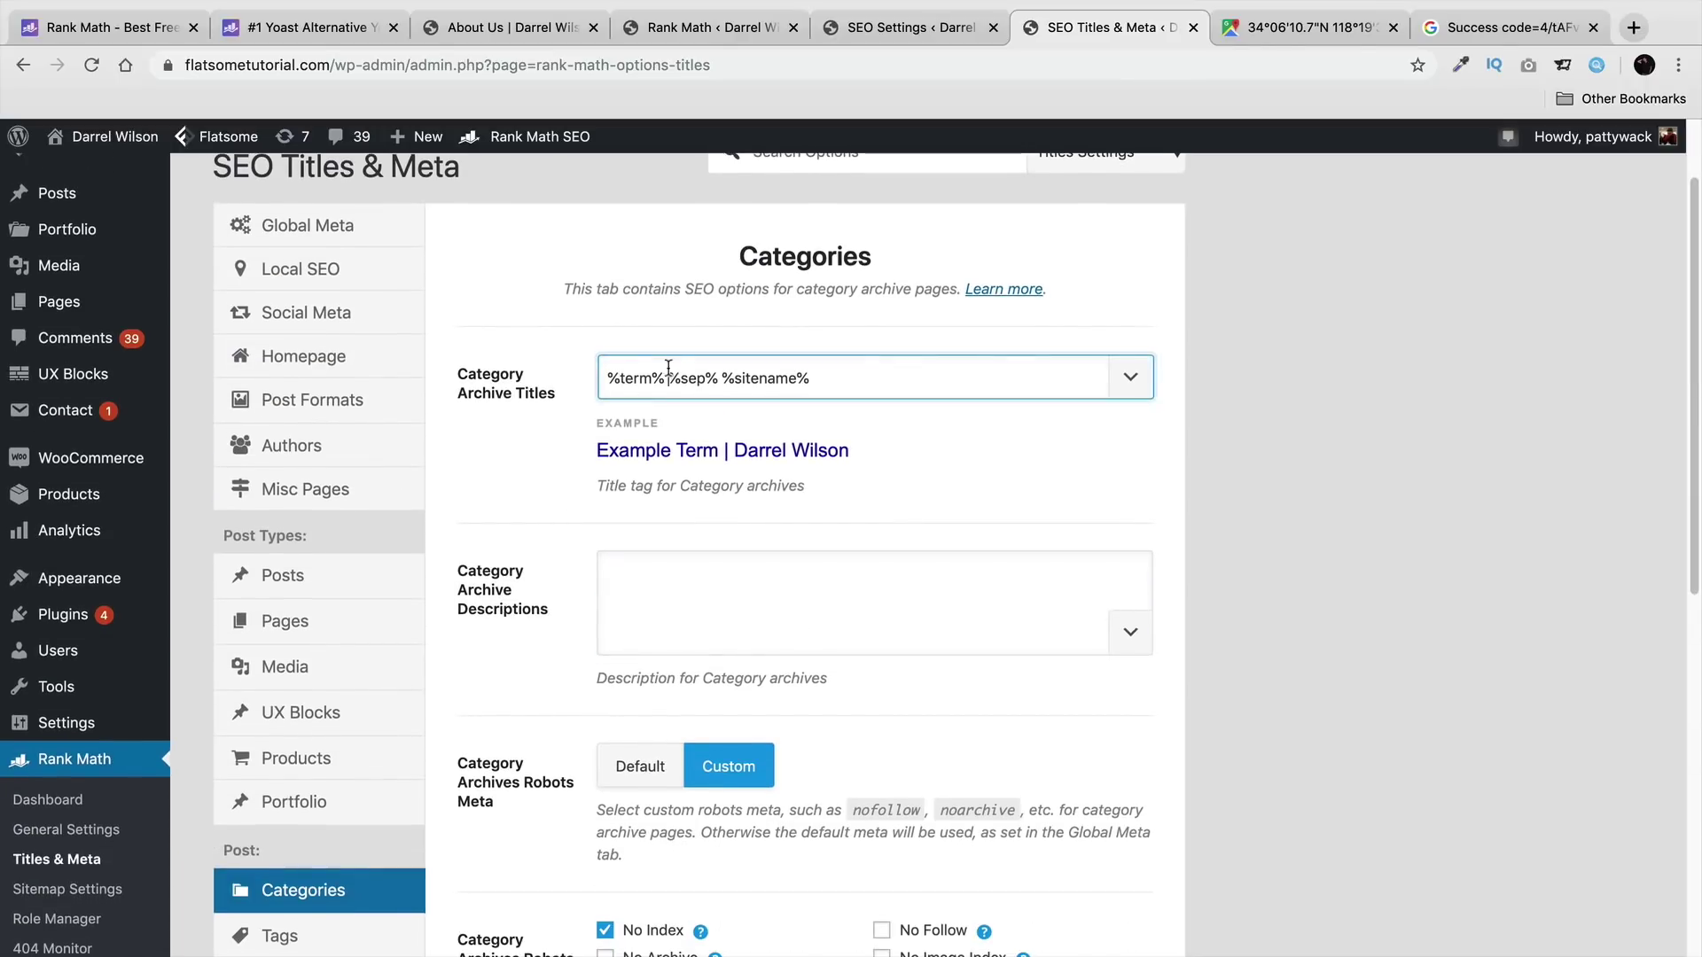
{"action": "left_click_drag", "start_coordinate": [669, 373], "coordinate": [604, 373]}
{"action": "left_click_drag", "start_coordinate": [719, 378], "coordinate": [667, 378]}
{"action": "left_click_drag", "start_coordinate": [810, 377], "coordinate": [720, 382]}
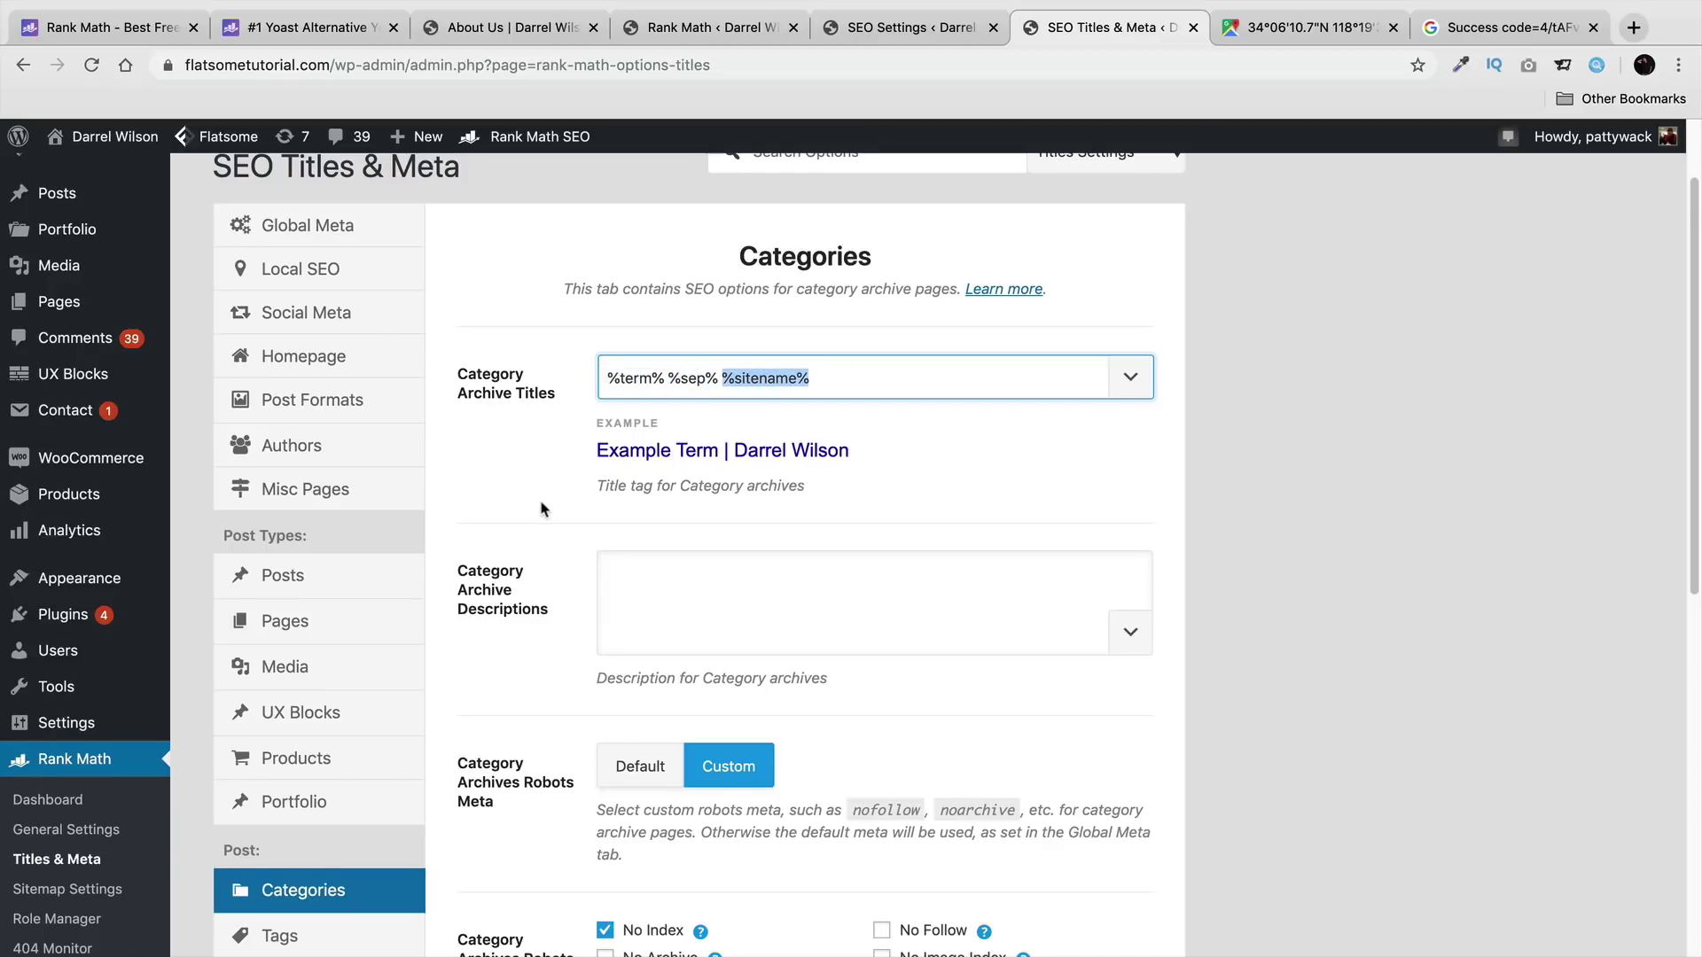
Step: Compare the No Index option in the robots meta settings of the post Categories and Tags archives
{"action": "scroll", "coordinate": [543, 507], "scroll_direction": "down", "scroll_amount": 3}
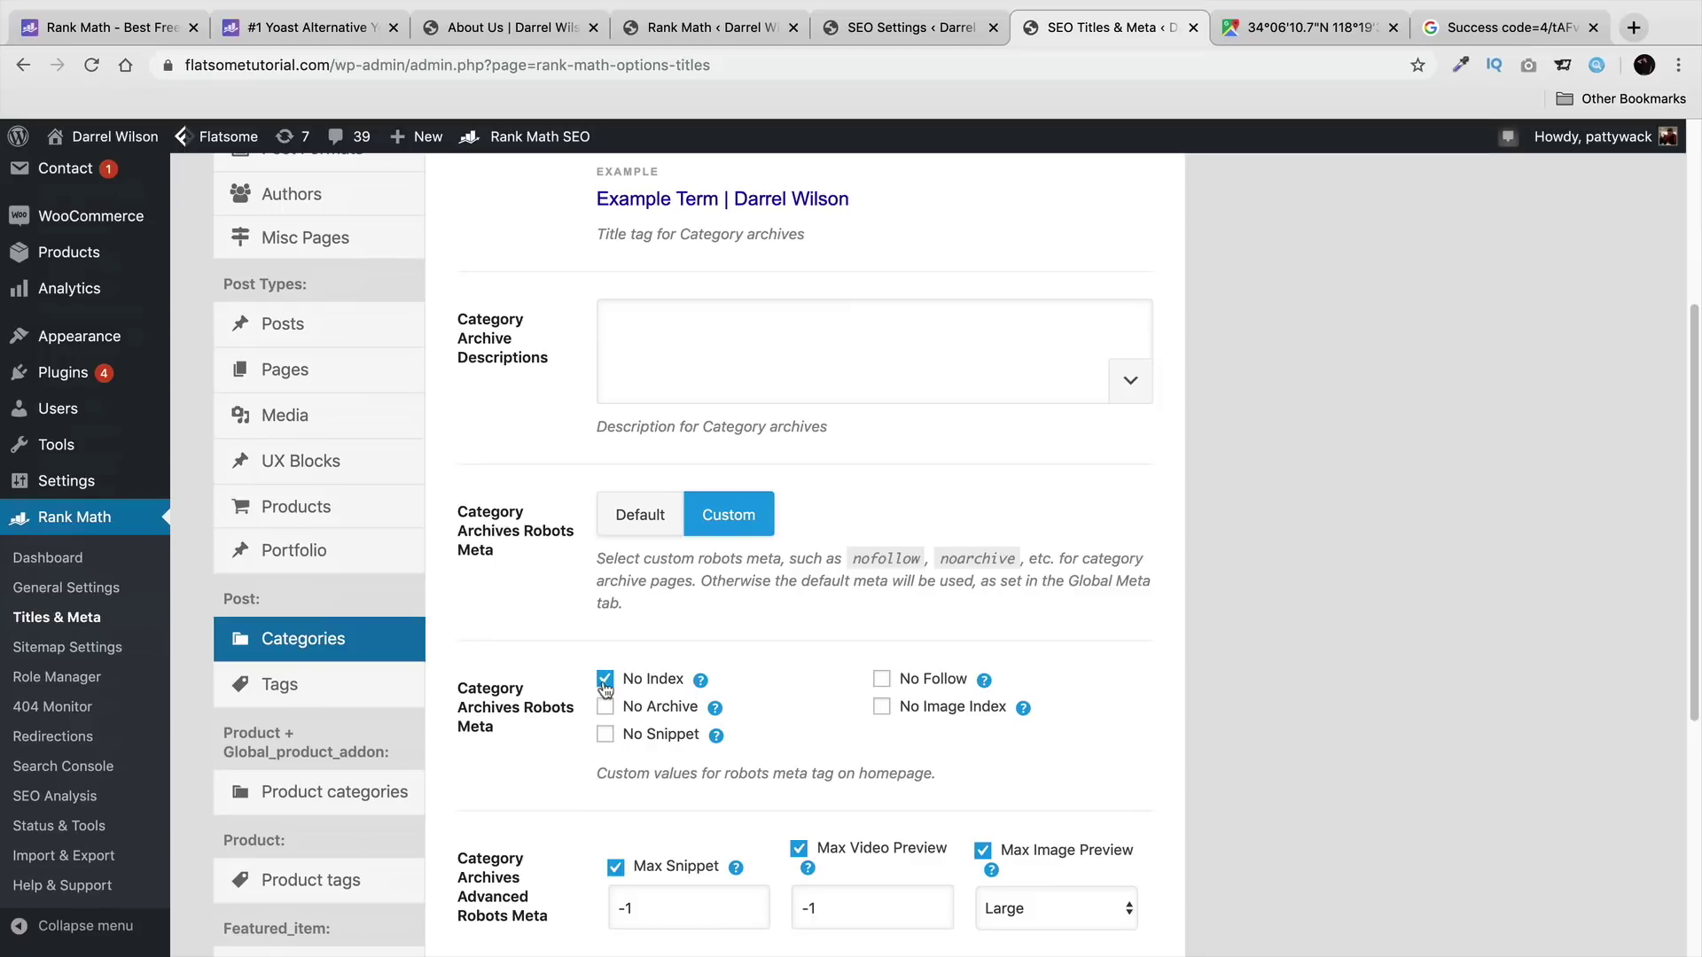
{"action": "left_click", "coordinate": [606, 684]}
{"action": "left_click", "coordinate": [312, 680]}
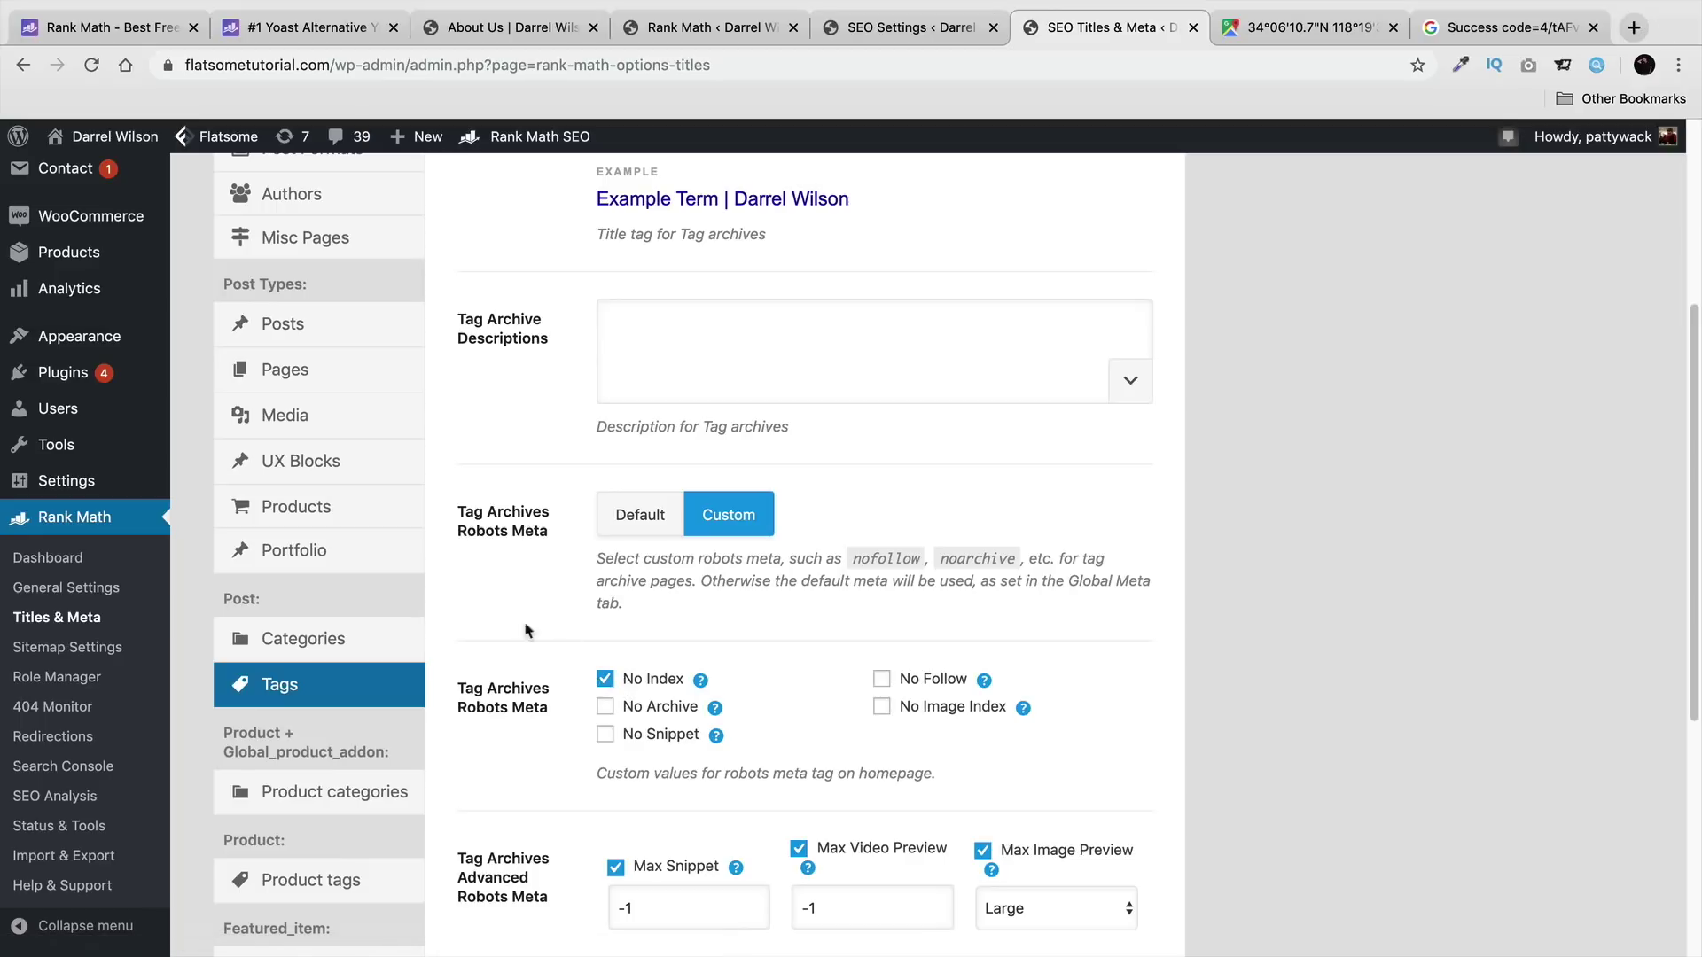
{"action": "left_click", "coordinate": [330, 640]}
{"action": "left_click", "coordinate": [324, 685]}
{"action": "scroll", "coordinate": [440, 709], "scroll_direction": "down", "scroll_amount": 3}
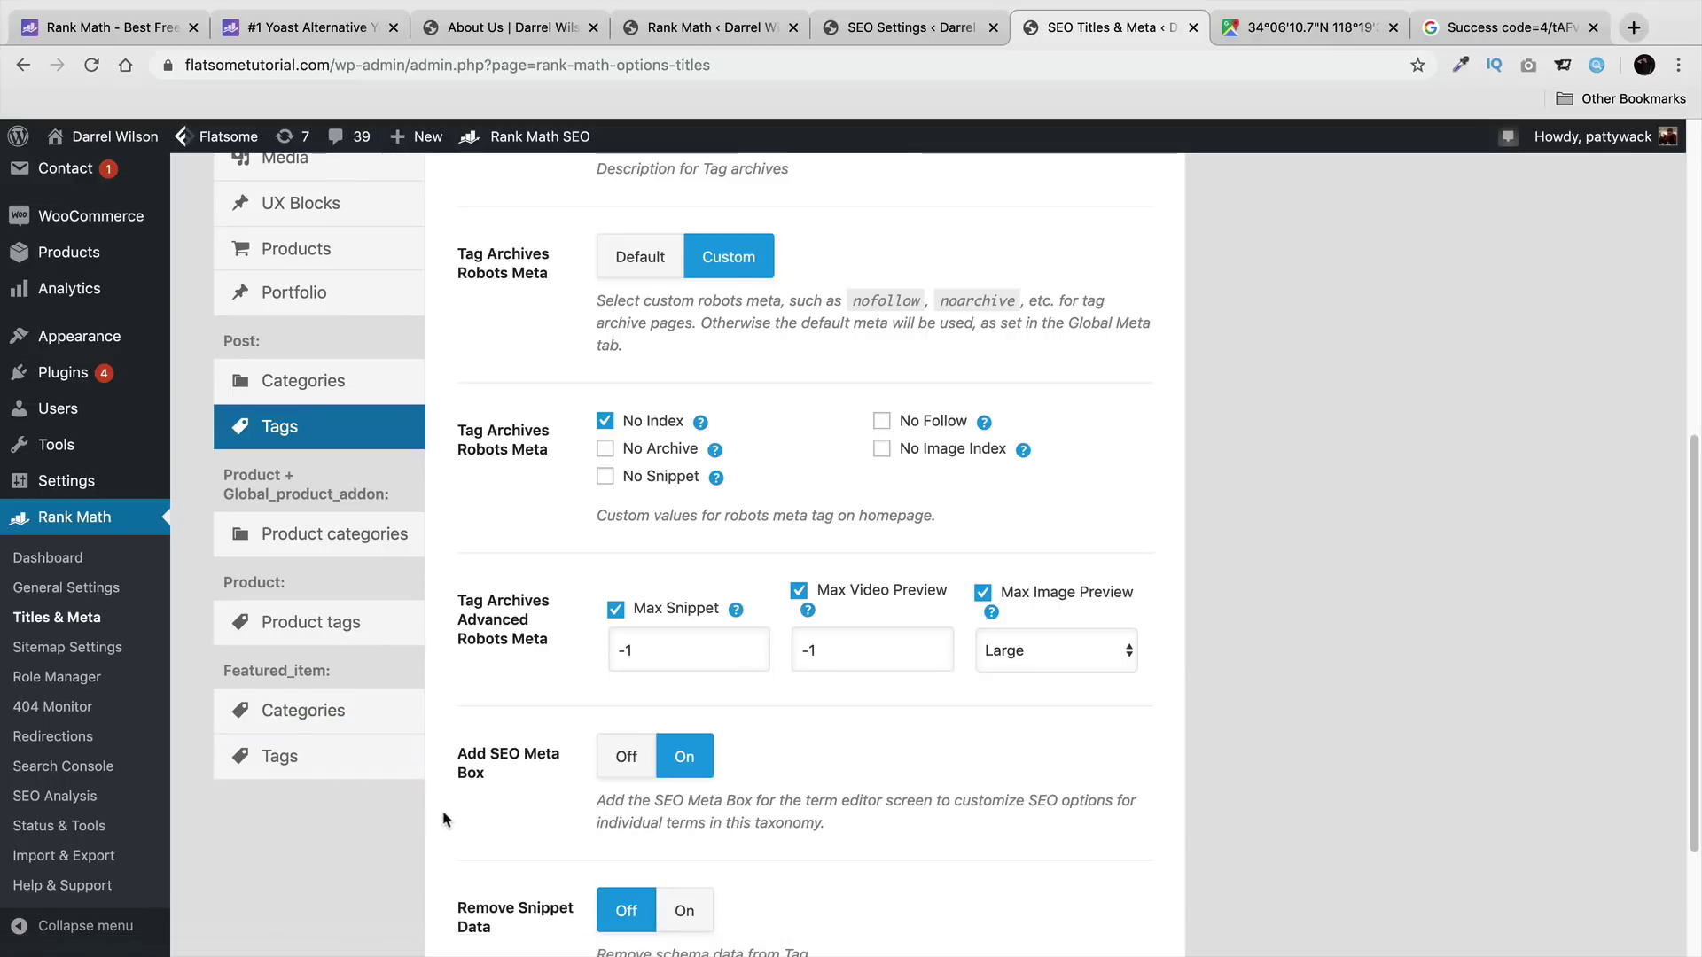
Step: Revisit the Pages, Authors, Post Formats, Homepage, Social Meta and Local SEO sections
{"action": "scroll", "coordinate": [443, 820], "scroll_direction": "up", "scroll_amount": 7}
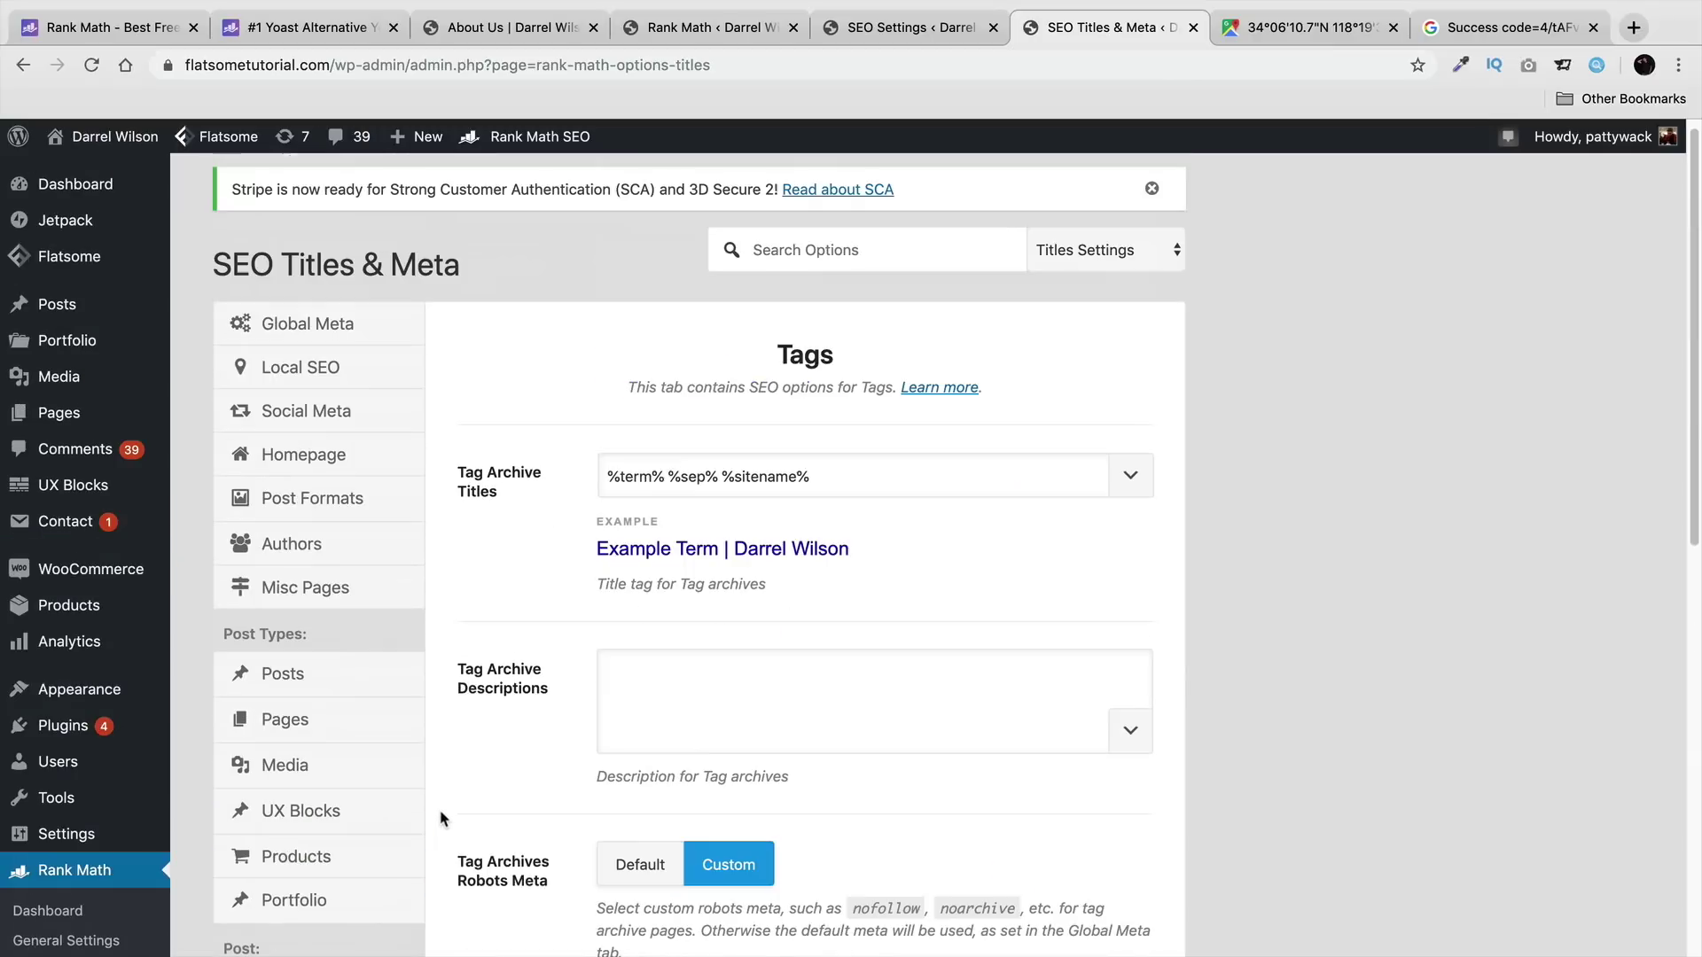
{"action": "left_click", "coordinate": [346, 716]}
{"action": "left_click", "coordinate": [329, 544]}
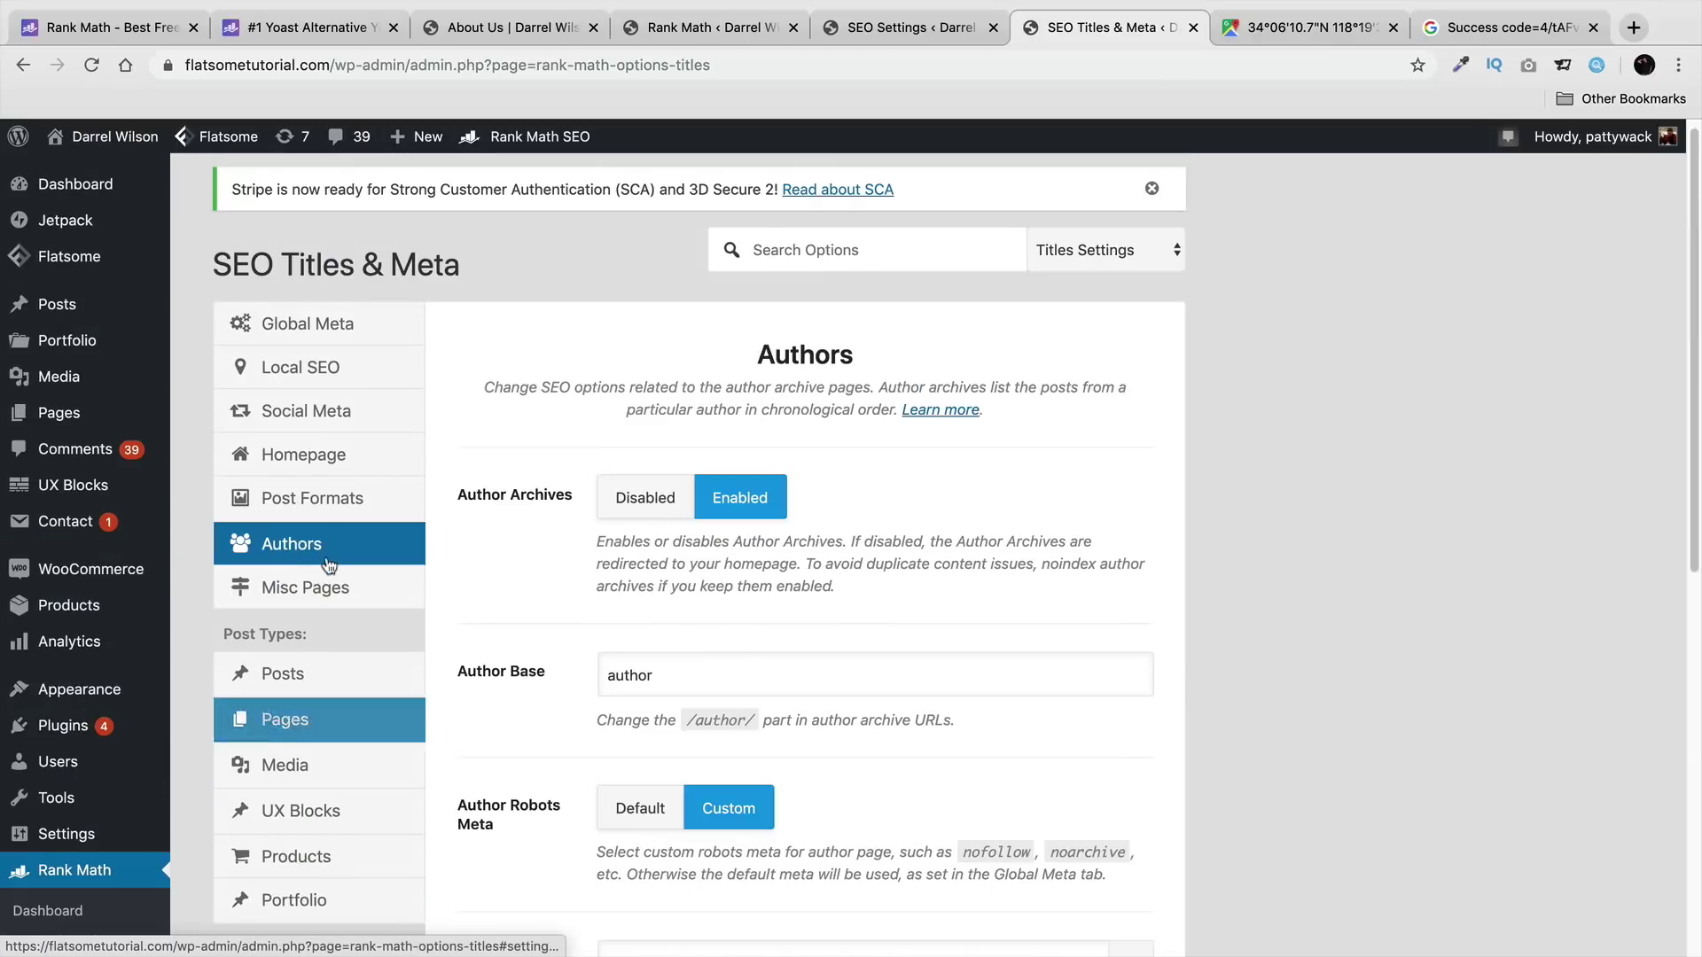
{"action": "left_click", "coordinate": [330, 501]}
{"action": "left_click", "coordinate": [329, 470]}
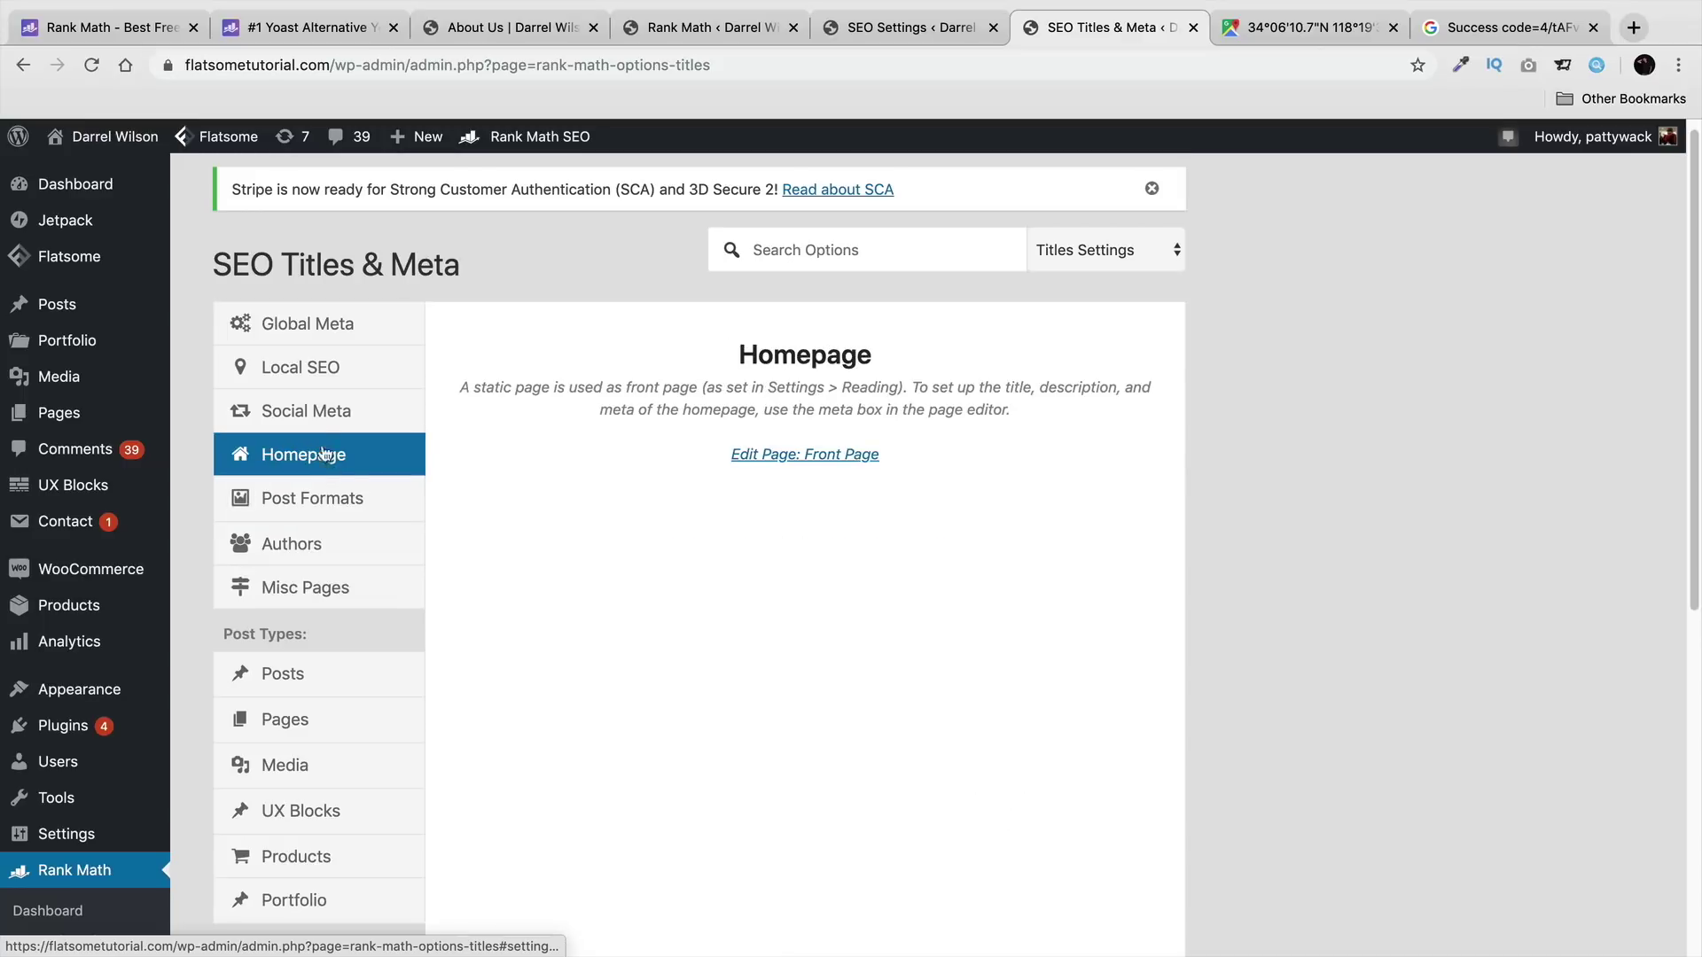
{"action": "left_click", "coordinate": [321, 417]}
{"action": "left_click", "coordinate": [321, 382]}
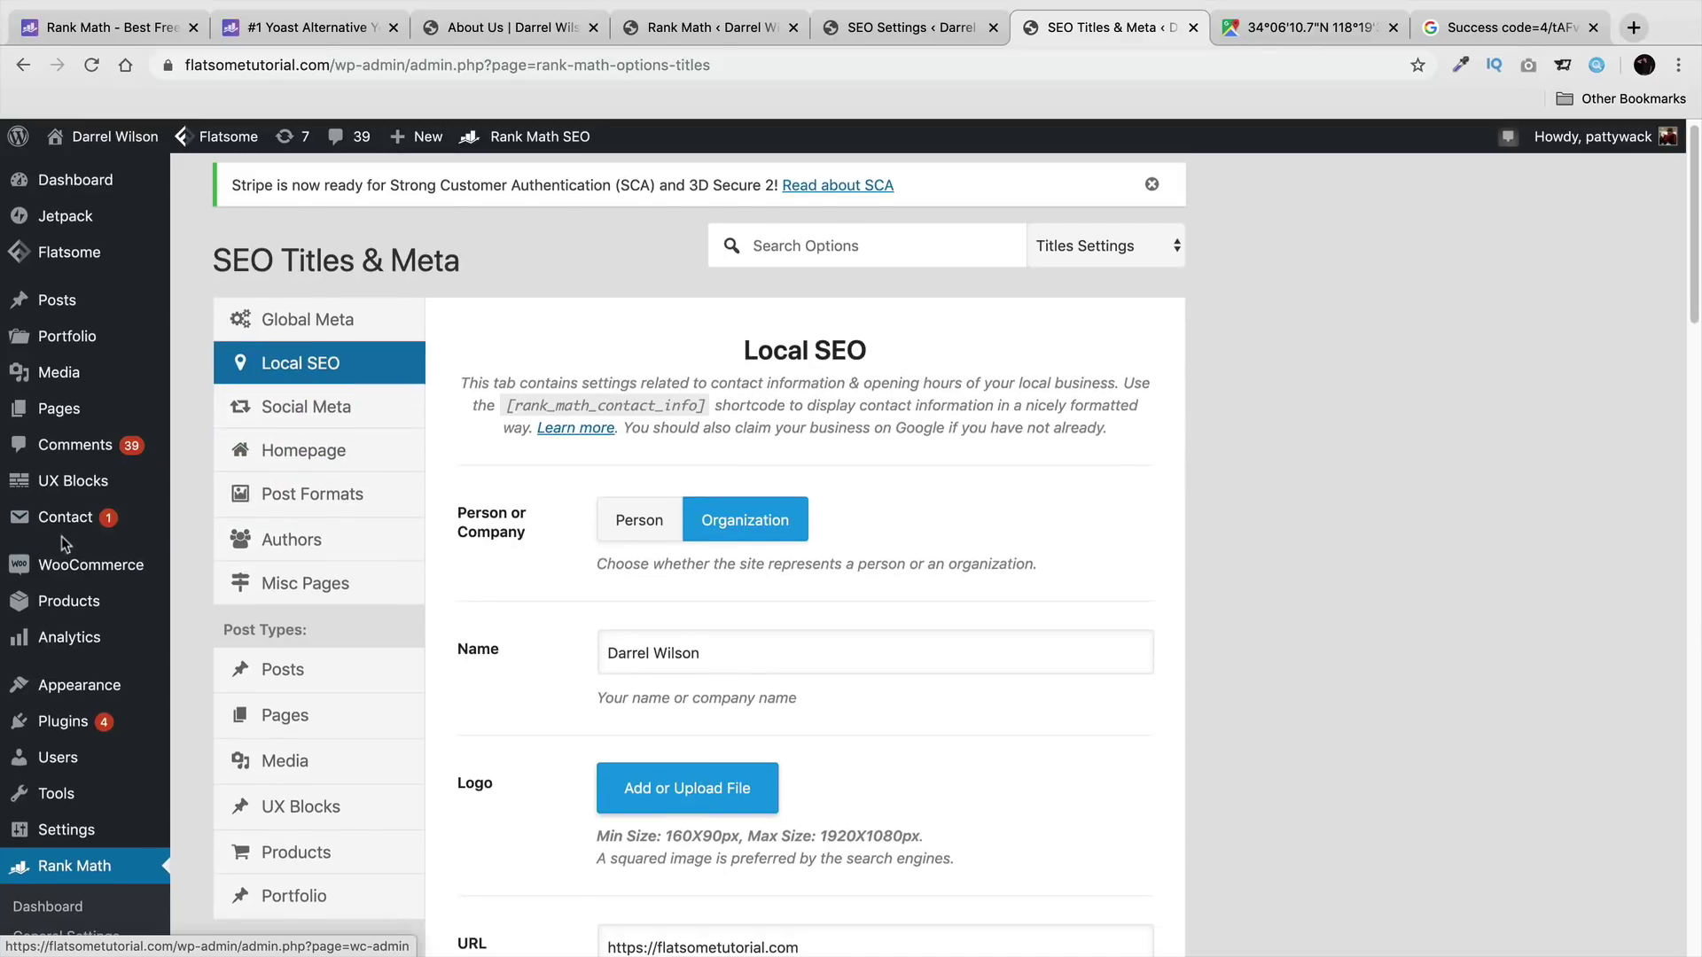
Step: Review the general options in Sitemap Settings, from Links Per Sitemap to Ping Search Engines, and save the changes
{"action": "scroll", "coordinate": [61, 535], "scroll_direction": "down", "scroll_amount": 5}
{"action": "left_click", "coordinate": [68, 797]}
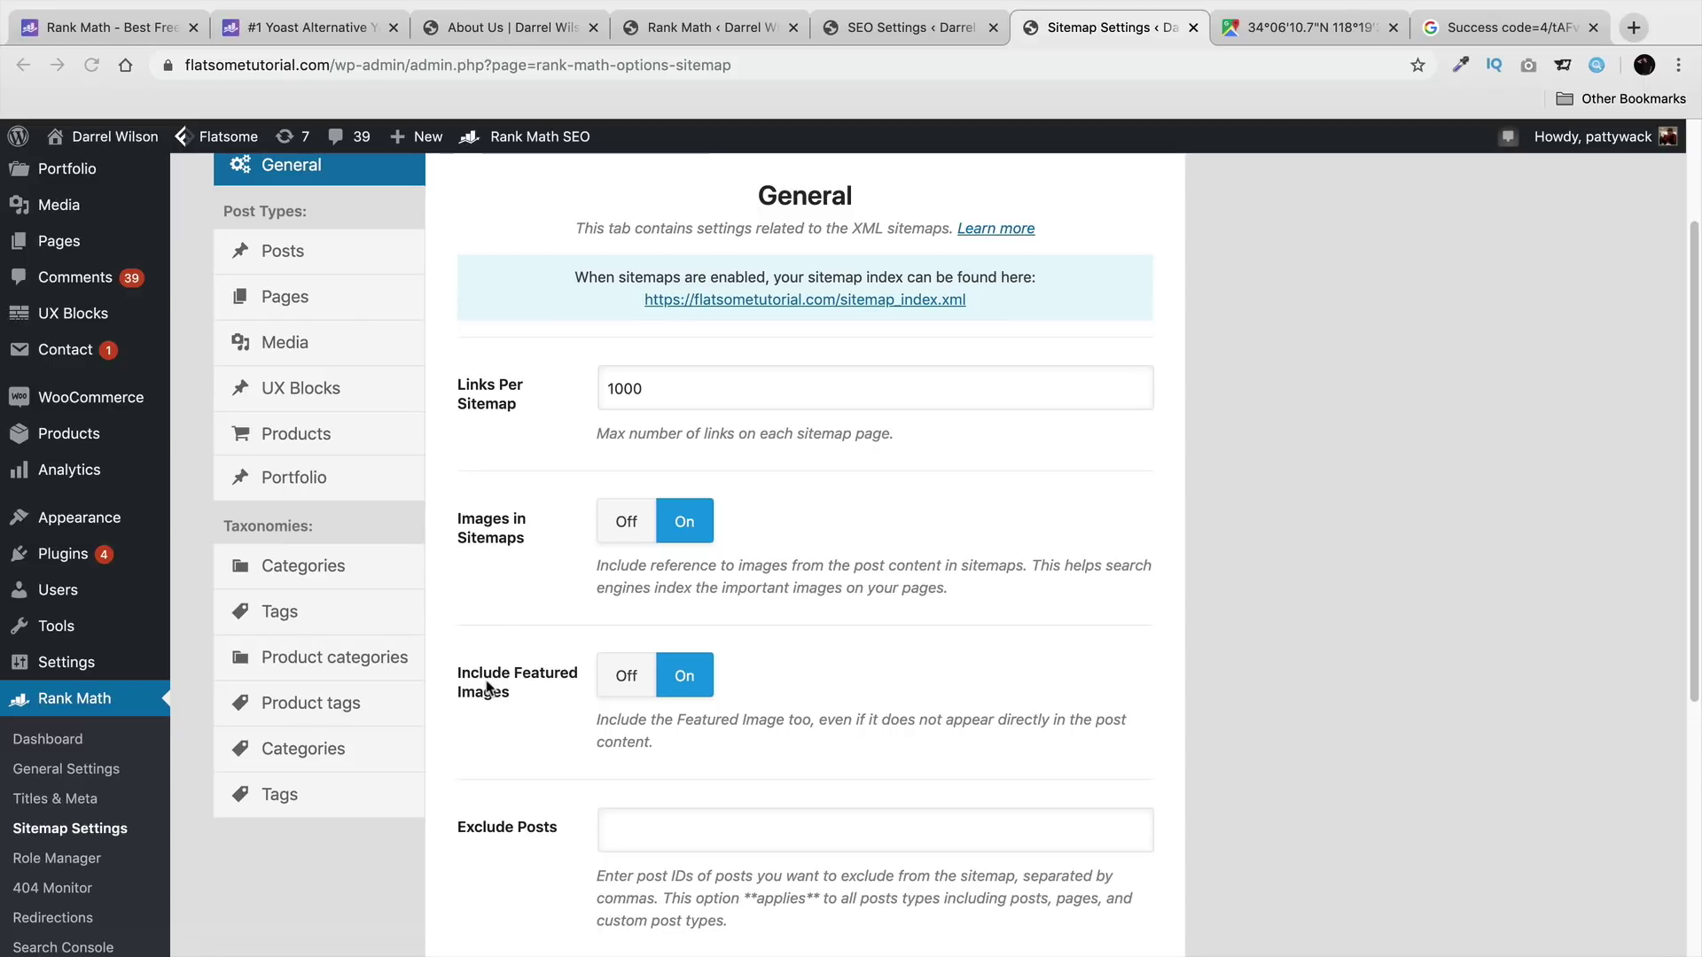
{"action": "scroll", "coordinate": [532, 673], "scroll_direction": "down", "scroll_amount": 3}
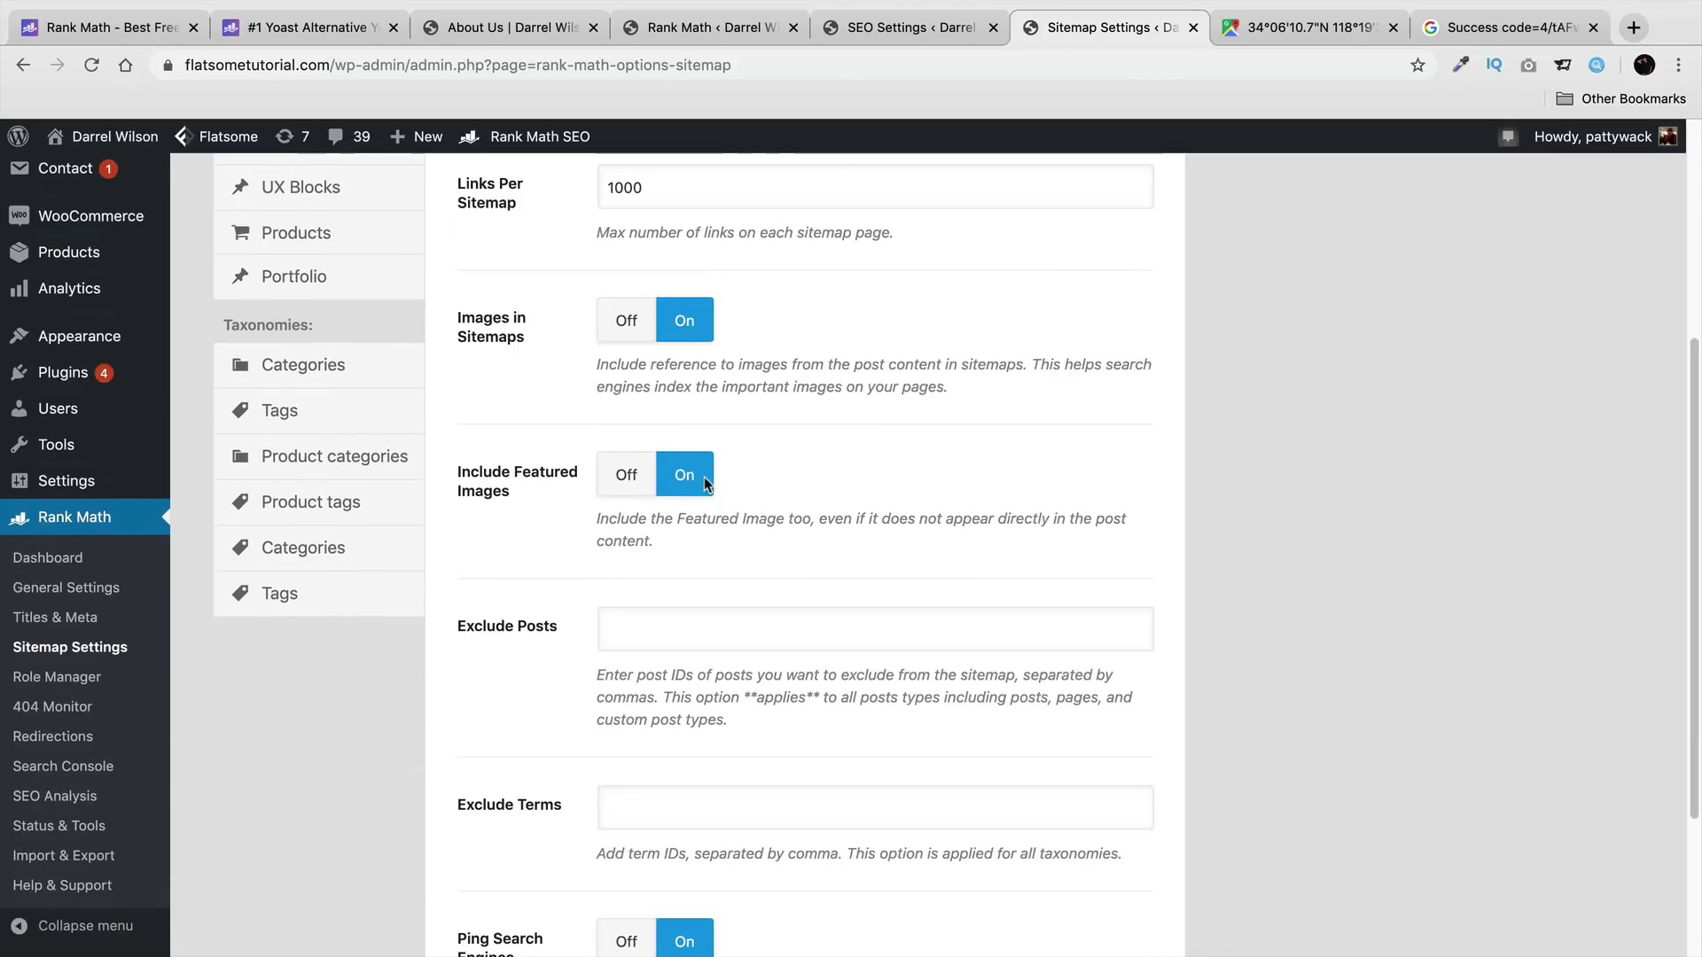
{"action": "scroll", "coordinate": [694, 567], "scroll_direction": "down", "scroll_amount": 2}
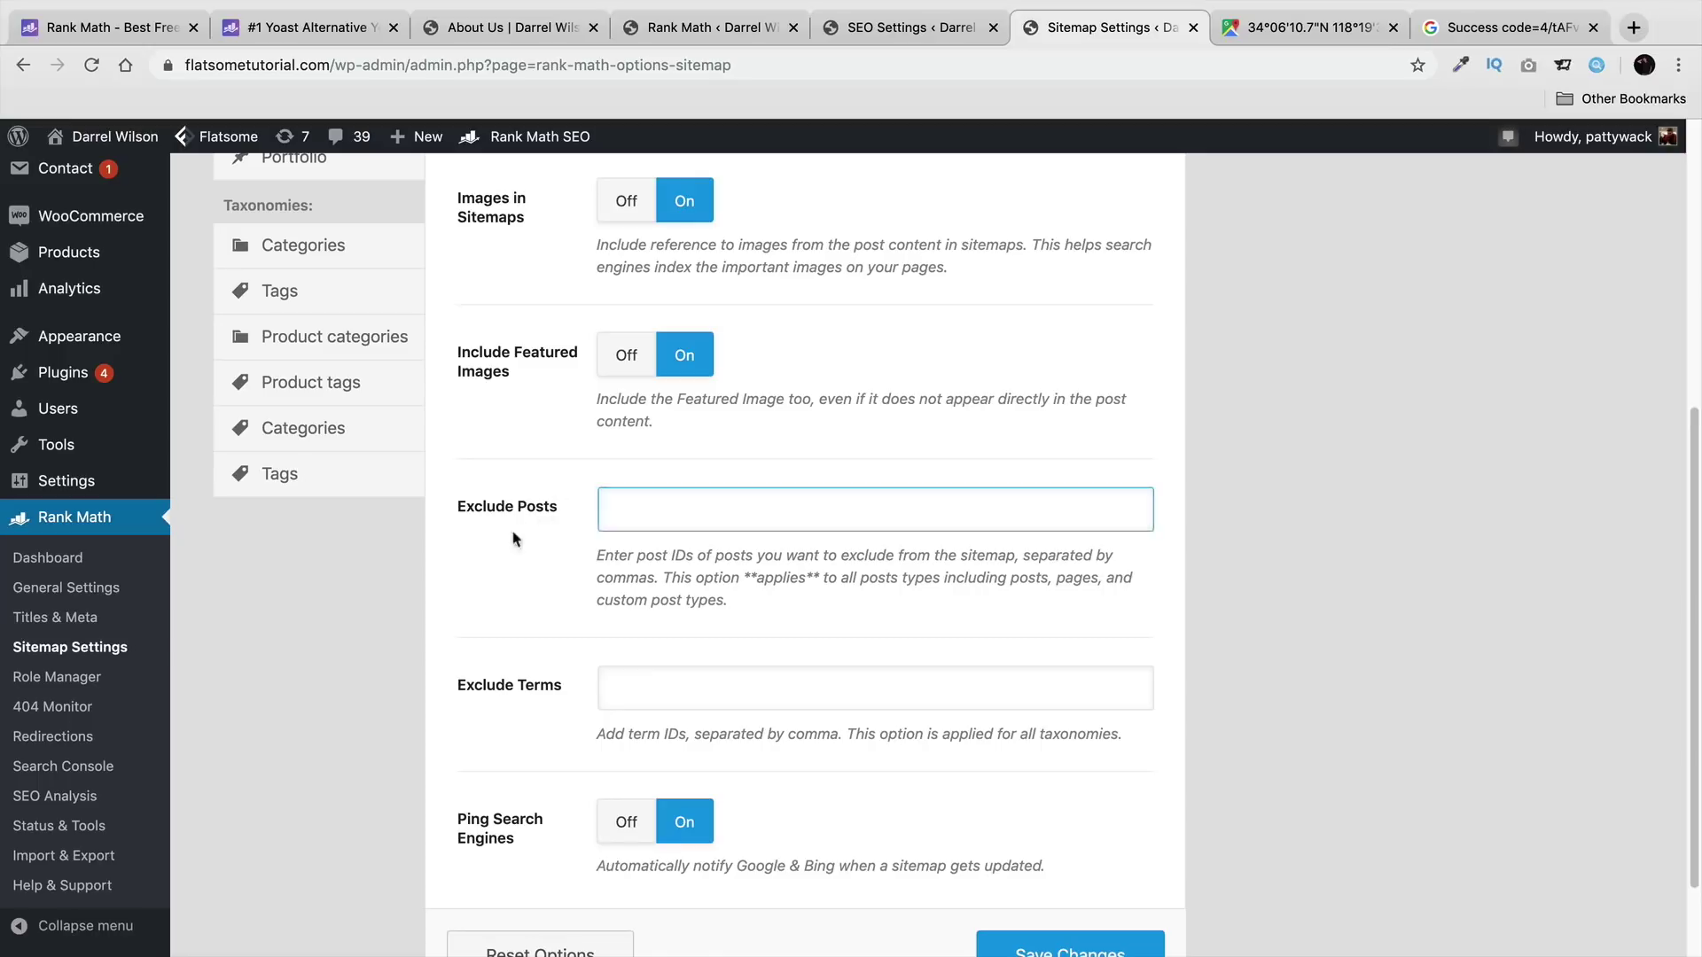
{"action": "left_click", "coordinate": [521, 685]}
{"action": "scroll", "coordinate": [523, 685], "scroll_direction": "down", "scroll_amount": 2}
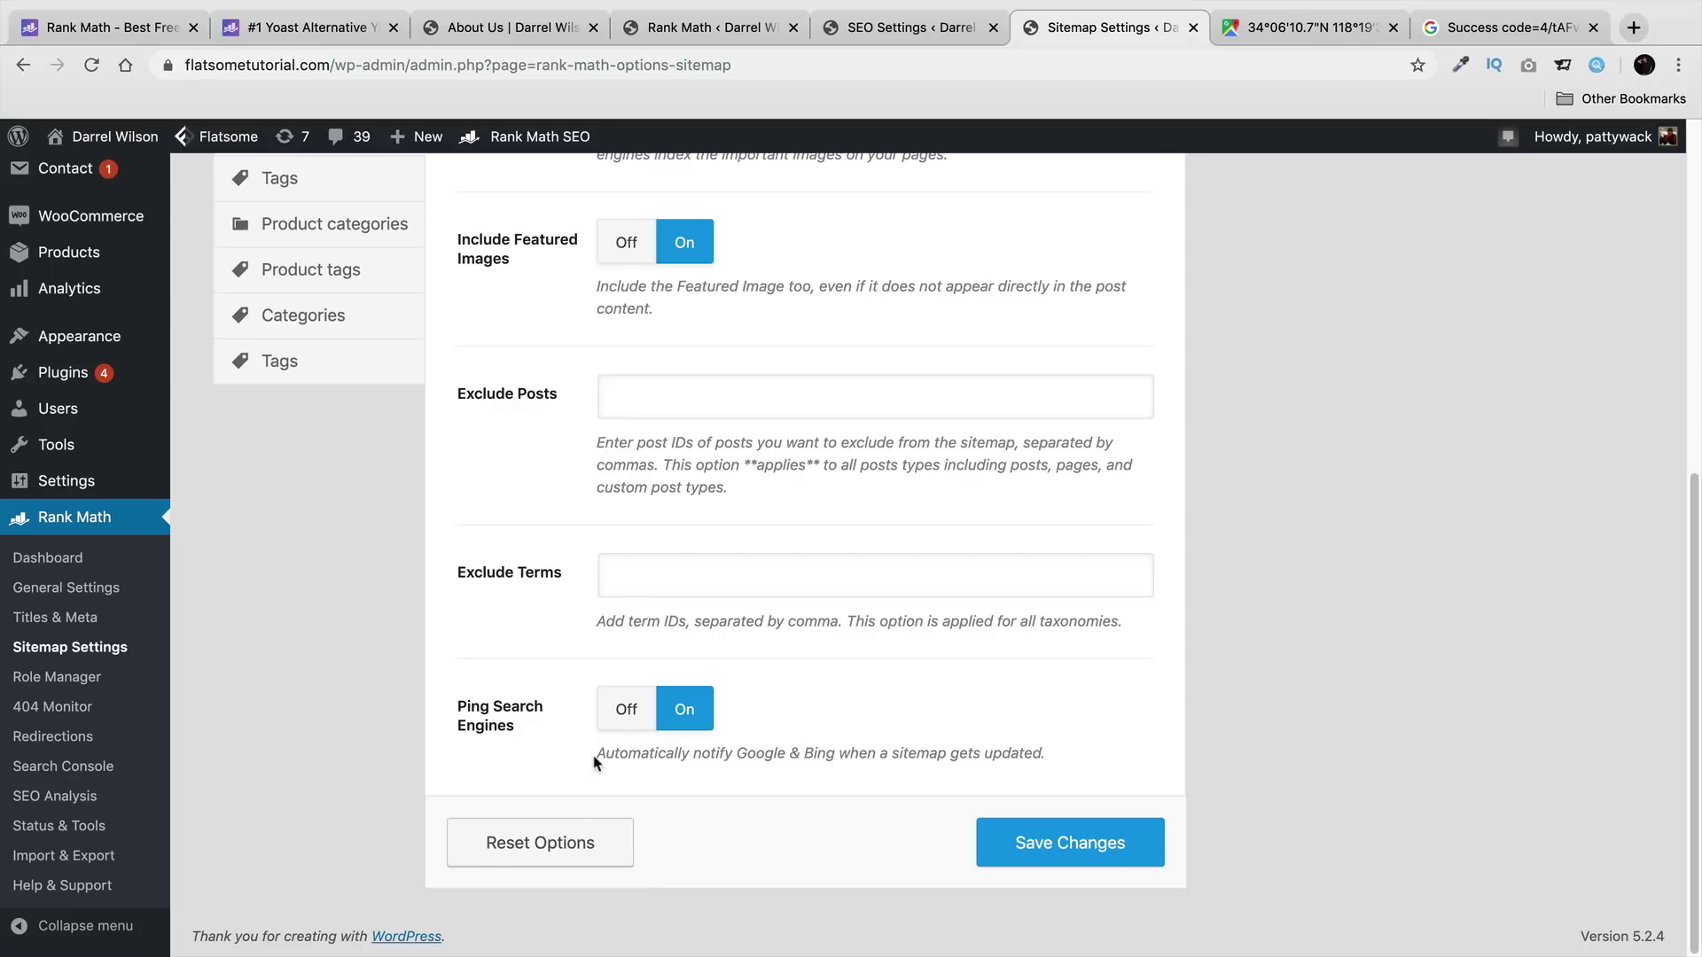
{"action": "left_click", "coordinate": [1072, 842]}
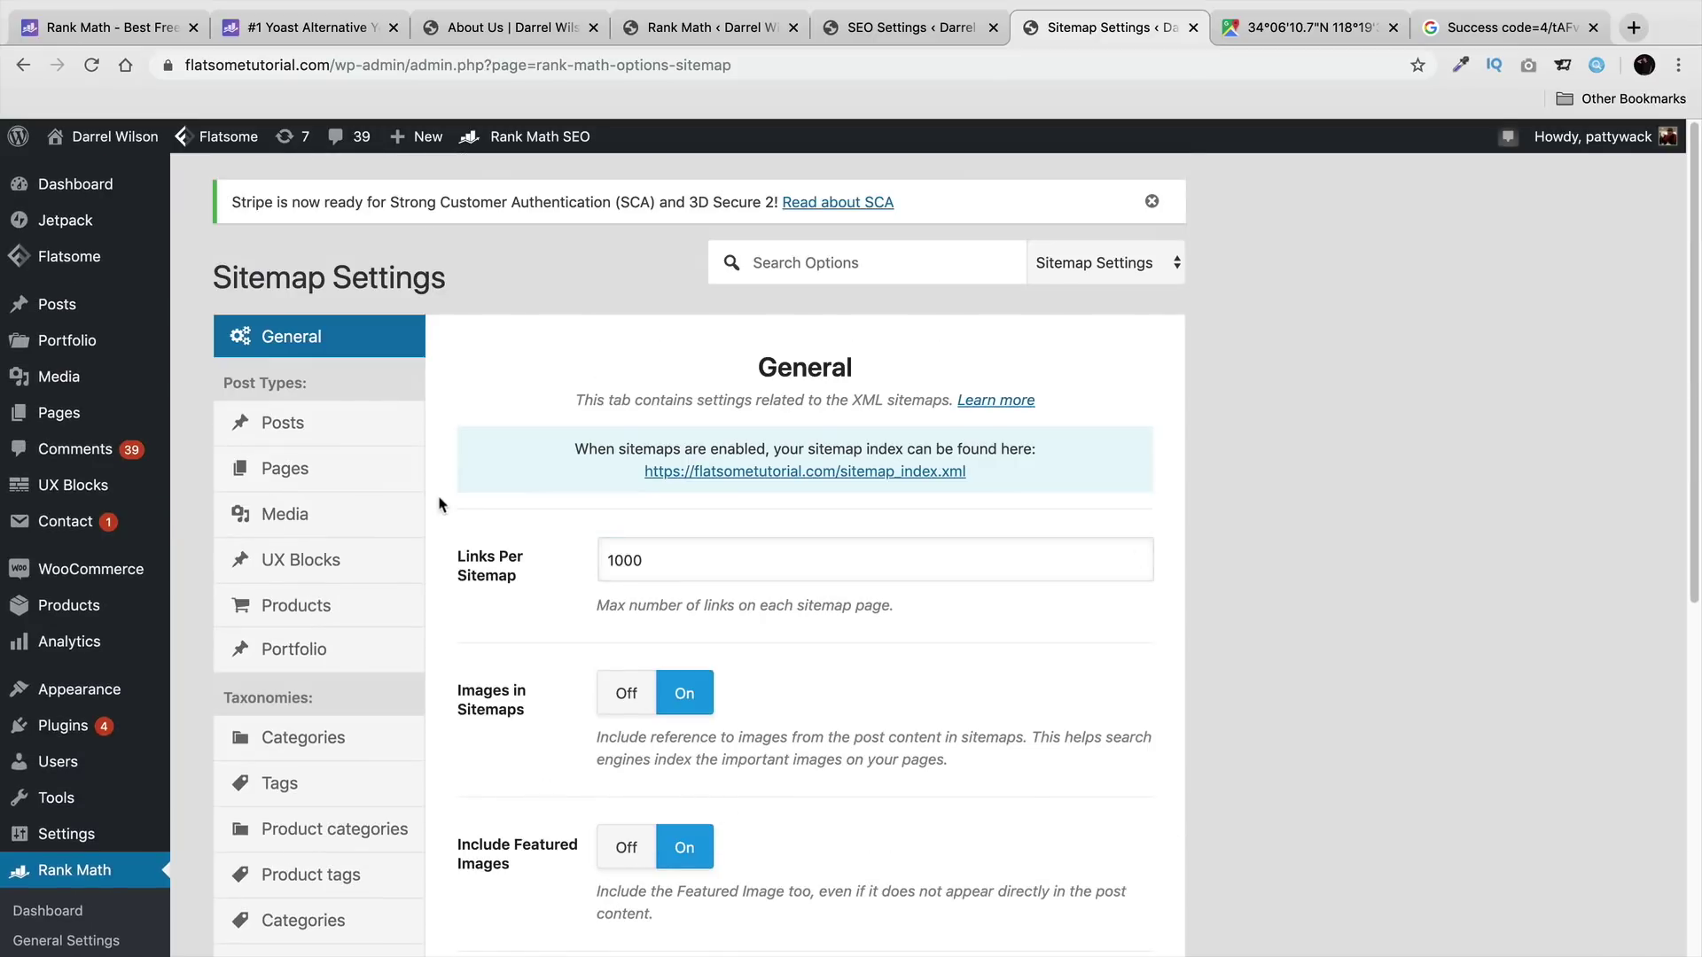
Step: Glance over the sitemap's post types and taxonomies, and open Rank Math's Role Manager
{"action": "scroll", "coordinate": [438, 504], "scroll_direction": "down", "scroll_amount": 4}
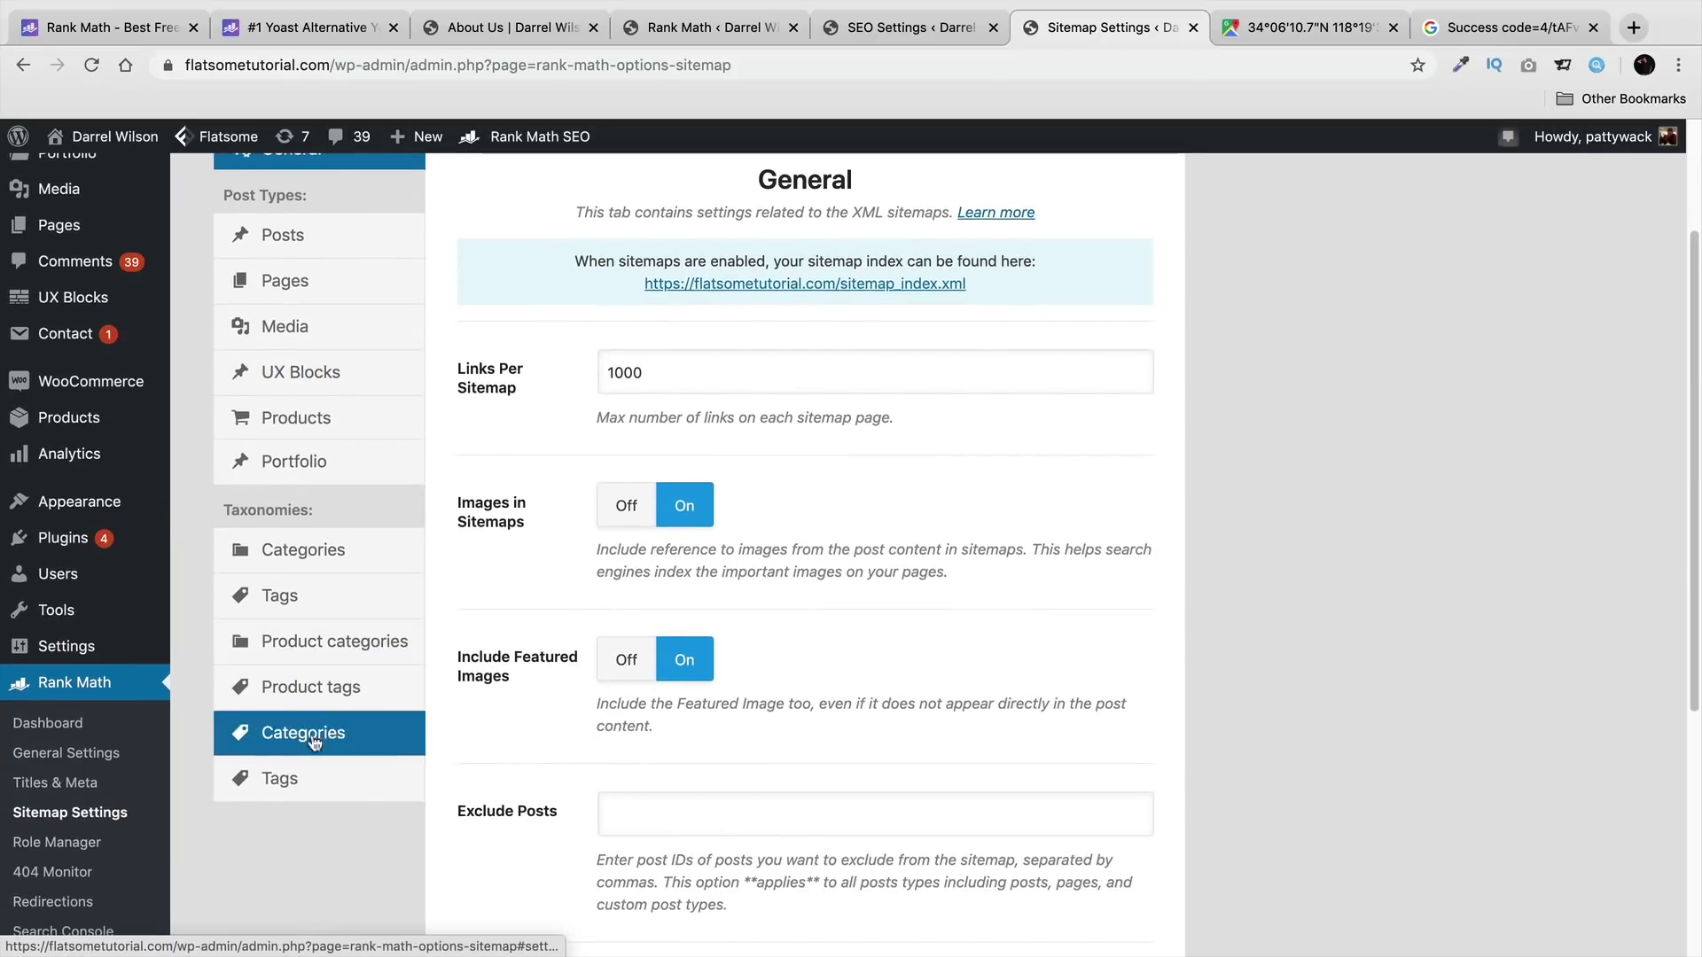
{"action": "left_click", "coordinate": [92, 847]}
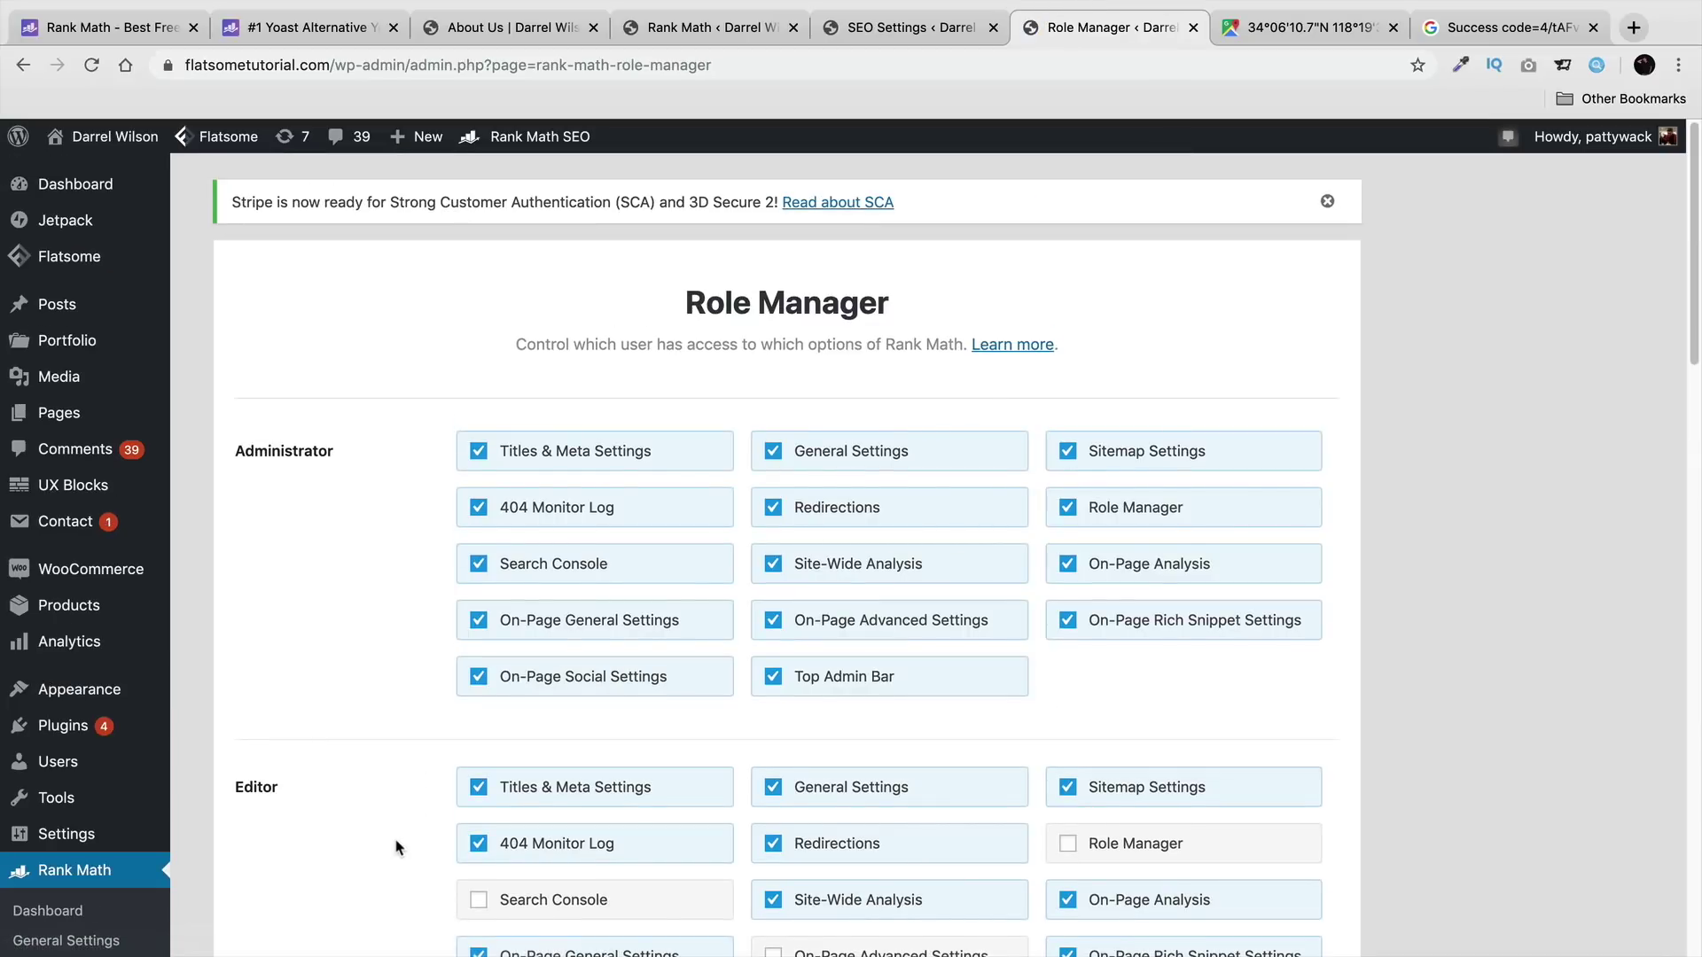
Step: Review the Rank Math permissions assigned to the Administrator, Editor, Author and Contributor roles
{"action": "scroll", "coordinate": [506, 647], "scroll_direction": "down", "scroll_amount": 5}
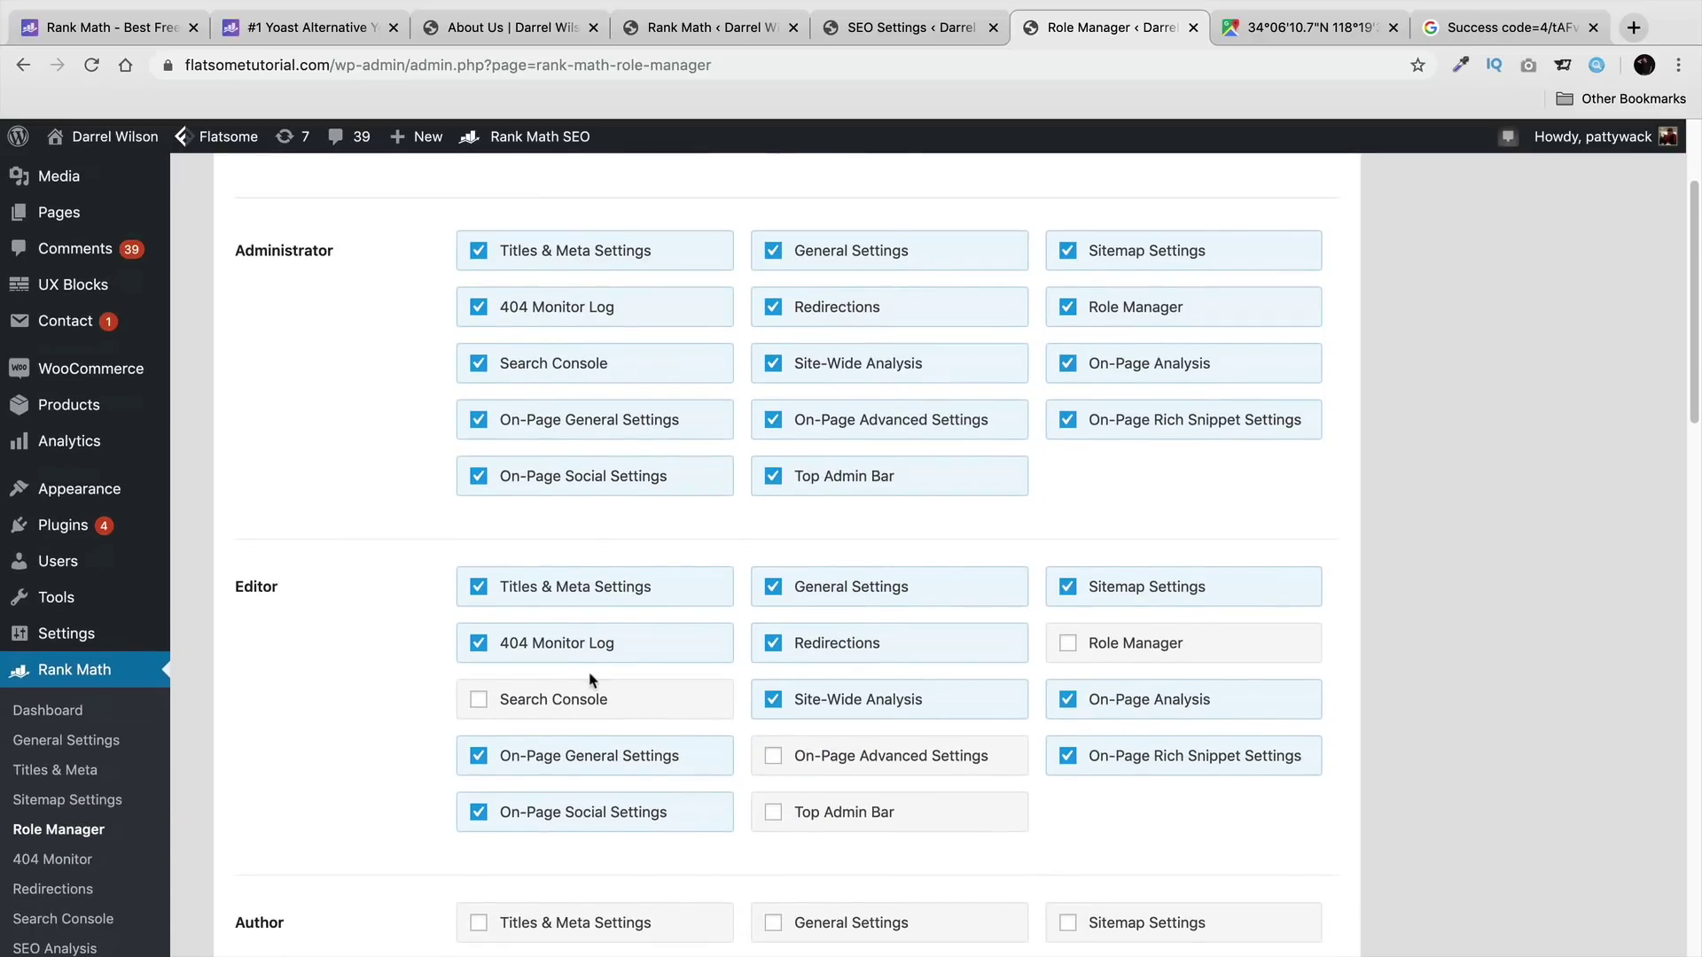
{"action": "scroll", "coordinate": [565, 592], "scroll_direction": "down", "scroll_amount": 3}
{"action": "scroll", "coordinate": [558, 589], "scroll_direction": "down", "scroll_amount": 8}
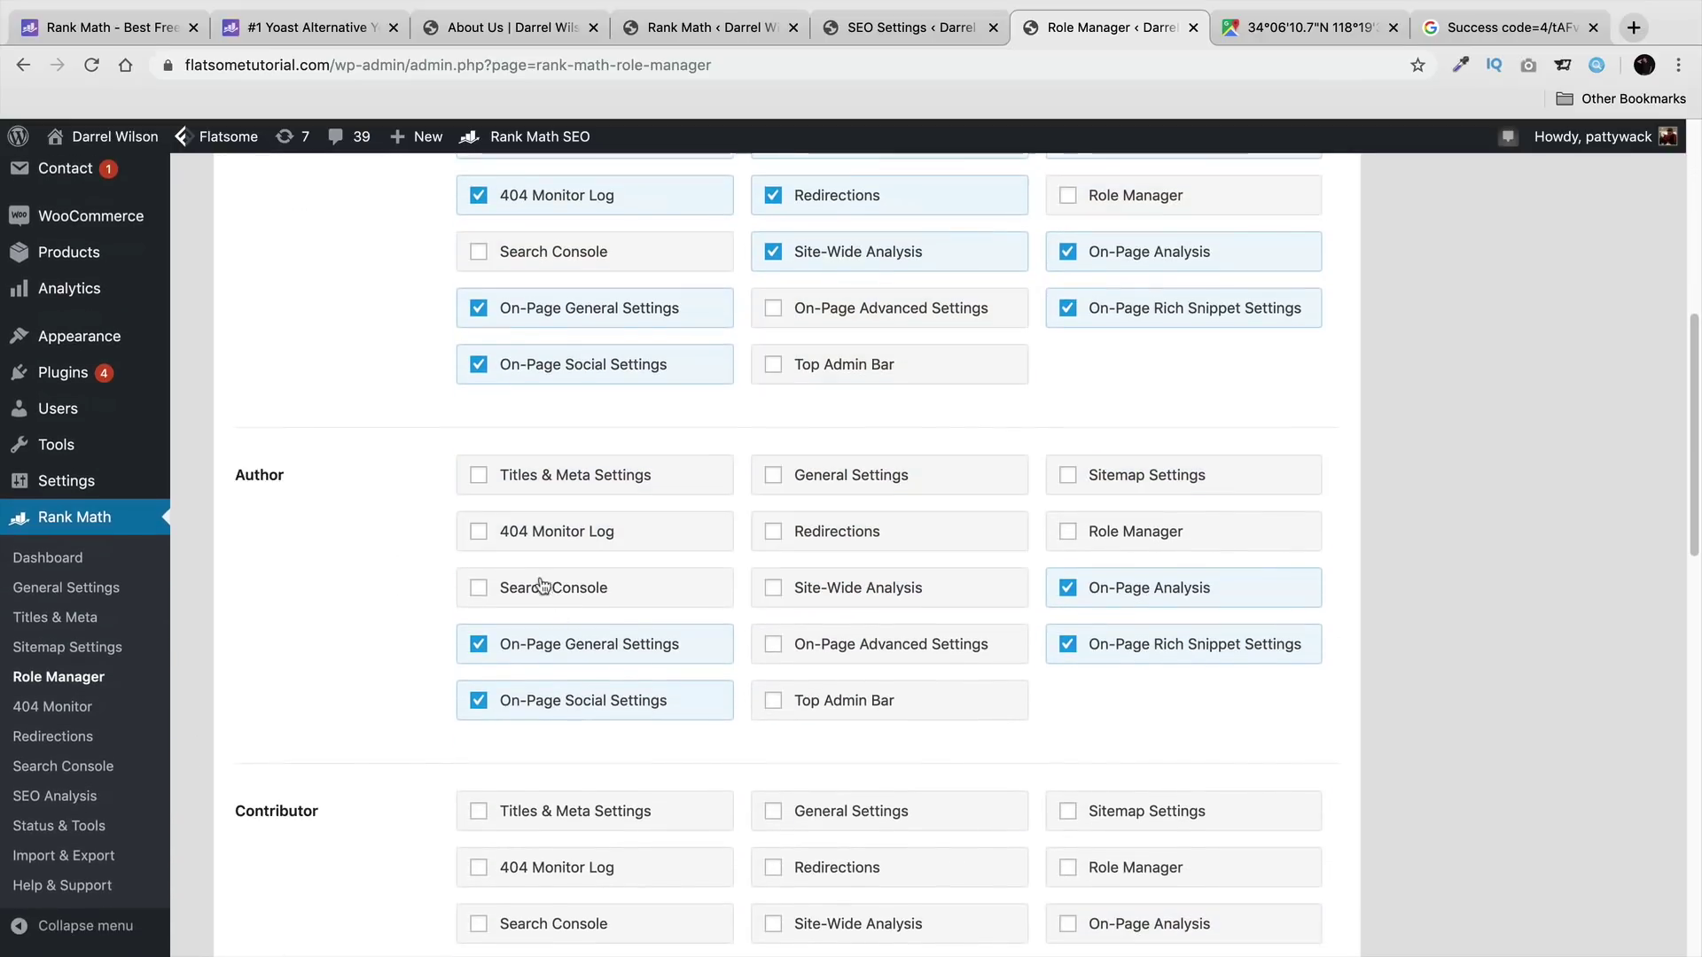
Step: Open Rank Math's 404 Monitor and read its description and the first logged URI, apple-touch-icon.png
{"action": "left_click", "coordinate": [71, 706]}
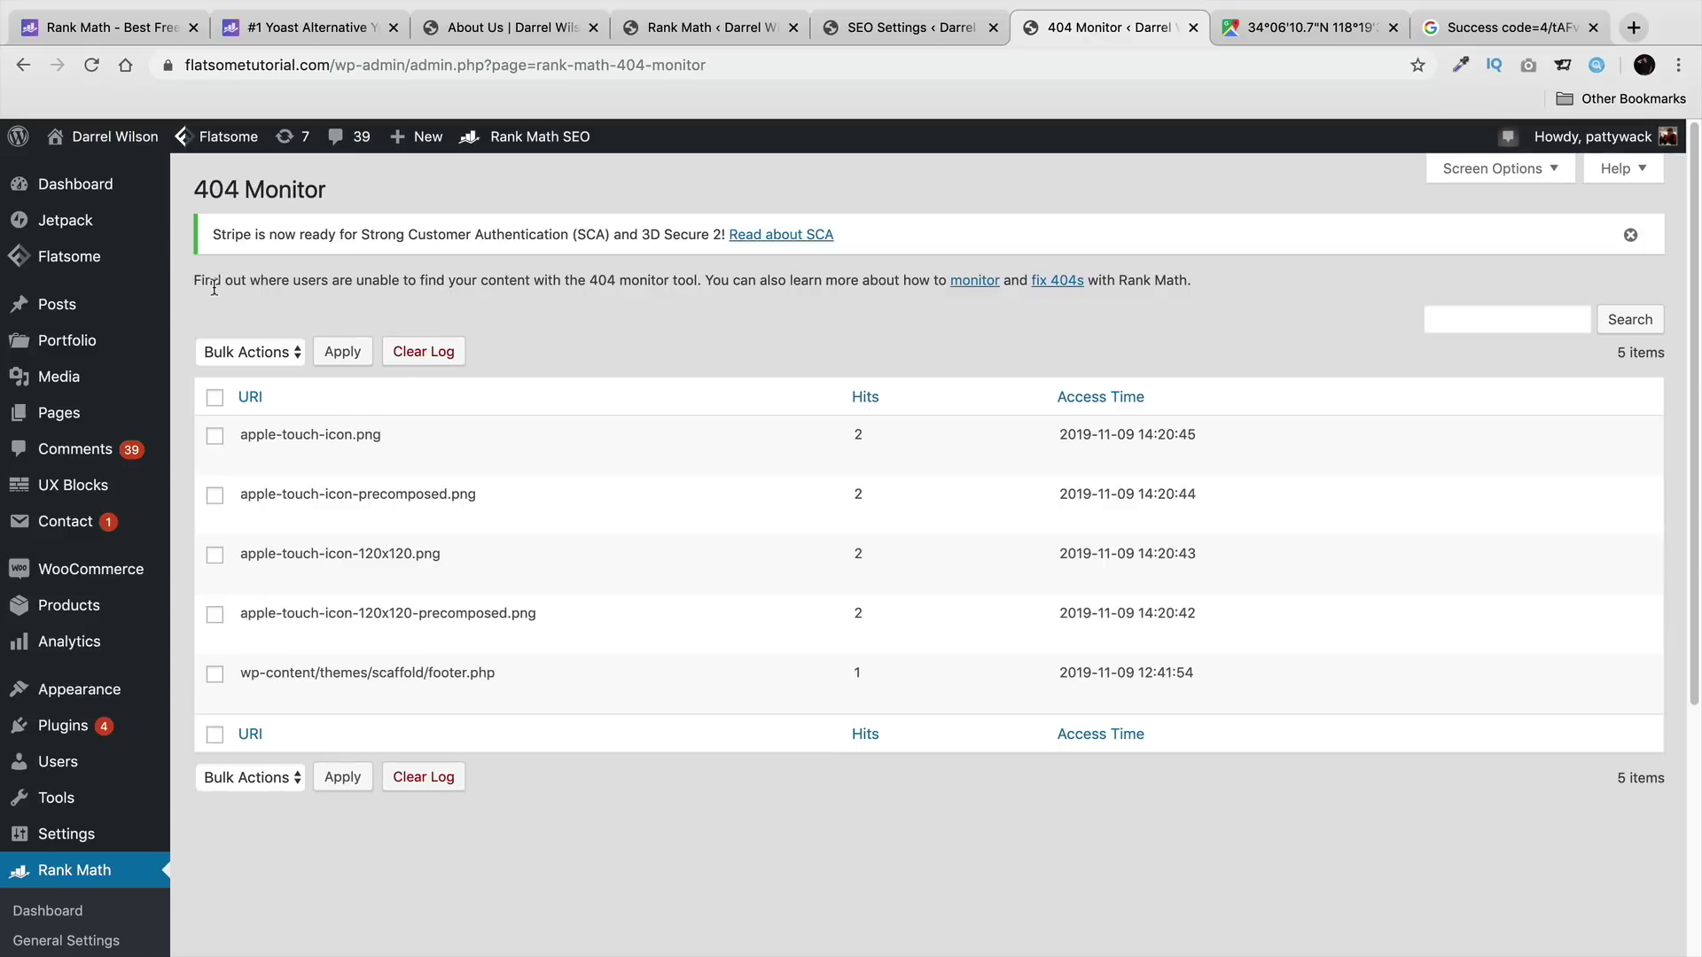
{"action": "left_click_drag", "start_coordinate": [224, 284], "coordinate": [613, 305]}
{"action": "left_click", "coordinate": [614, 305]}
{"action": "left_click_drag", "start_coordinate": [416, 436], "coordinate": [239, 434]}
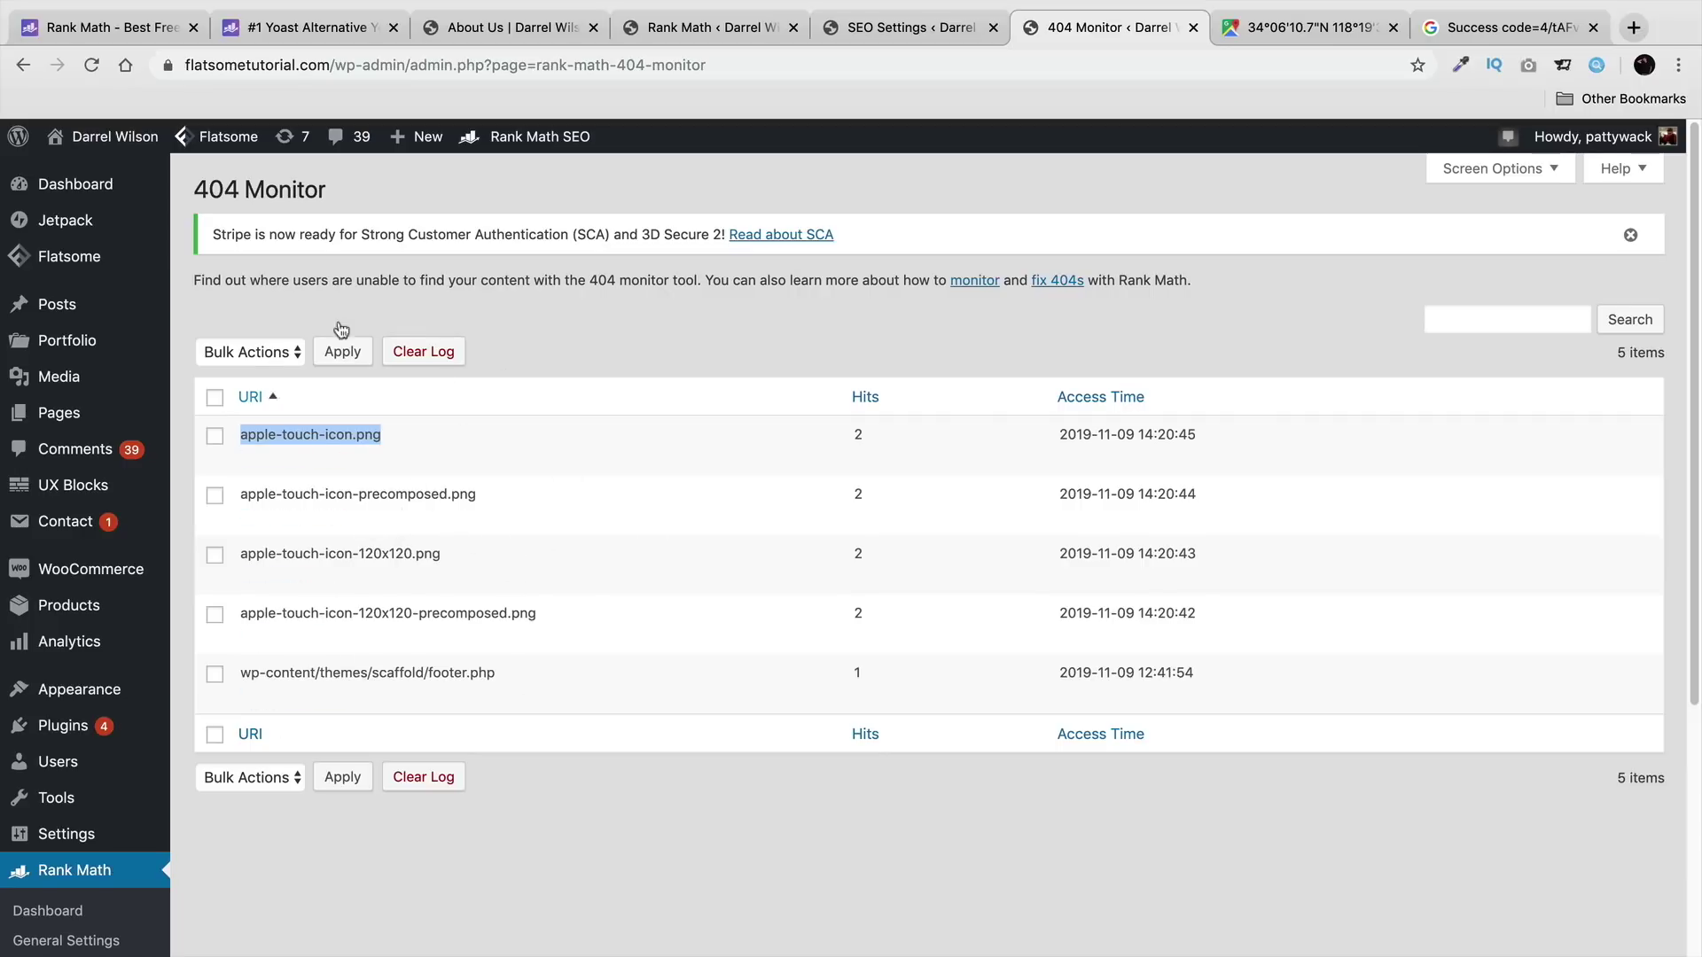
Step: Open Rank Math's Redirections, look over the options for adding a new redirection, and close the form without adding one
{"action": "scroll", "coordinate": [146, 567], "scroll_direction": "down", "scroll_amount": 5}
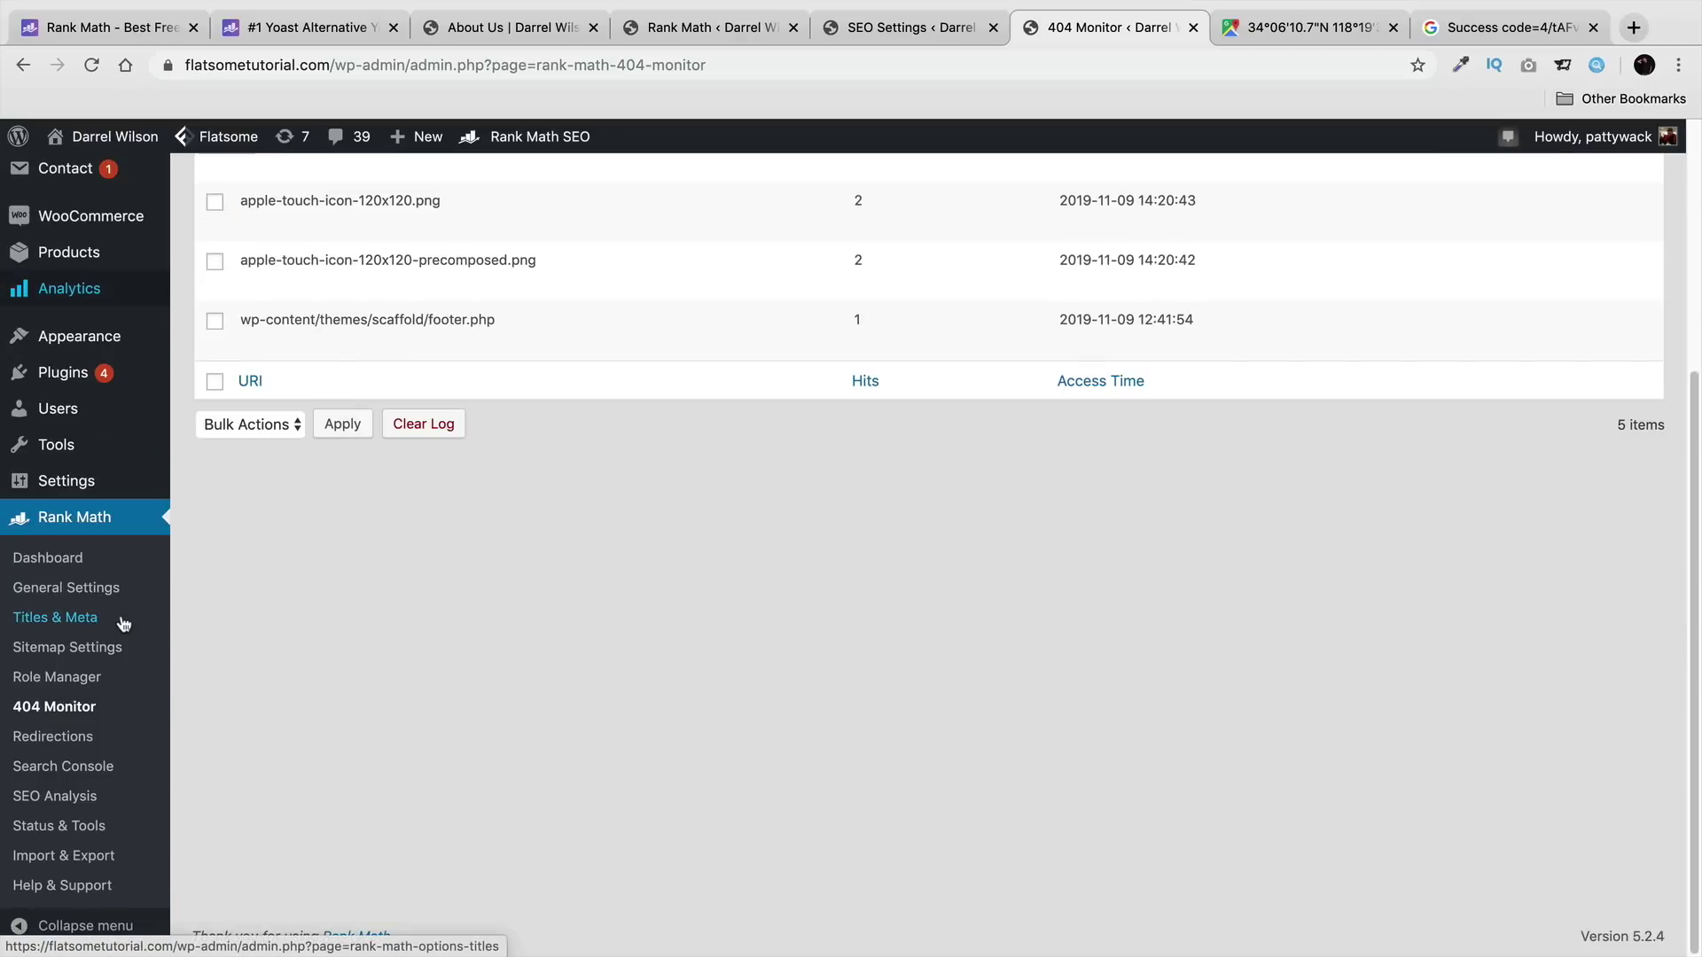
{"action": "left_click", "coordinate": [53, 737]}
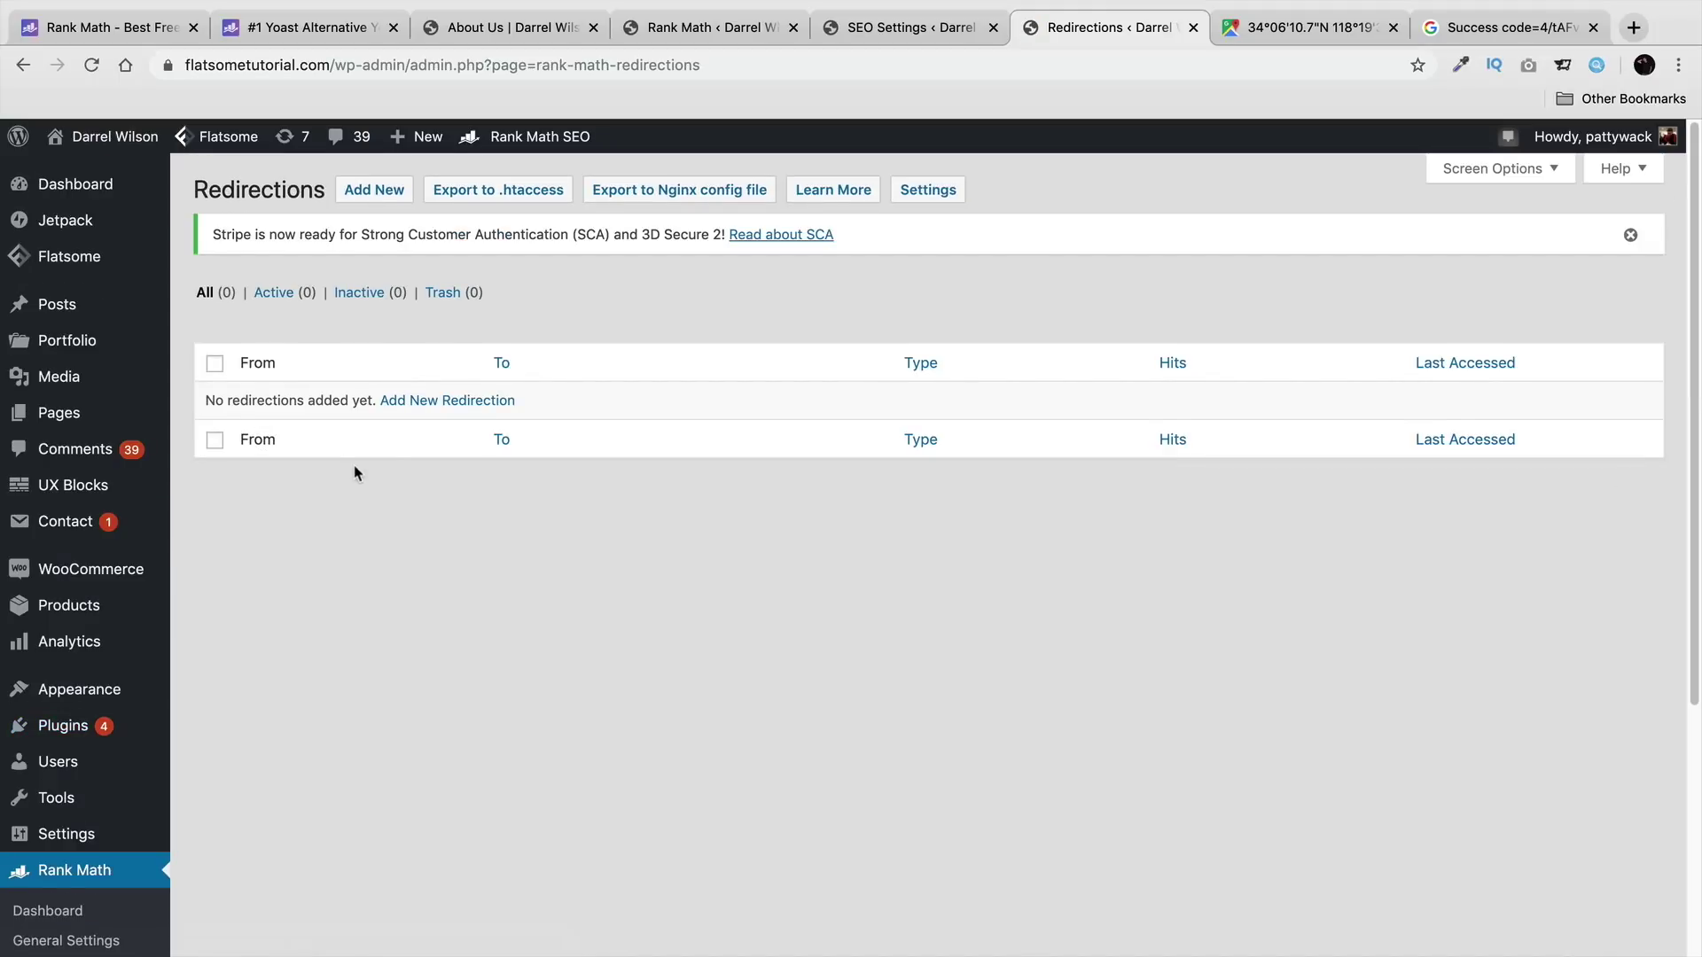
{"action": "left_click", "coordinate": [441, 404]}
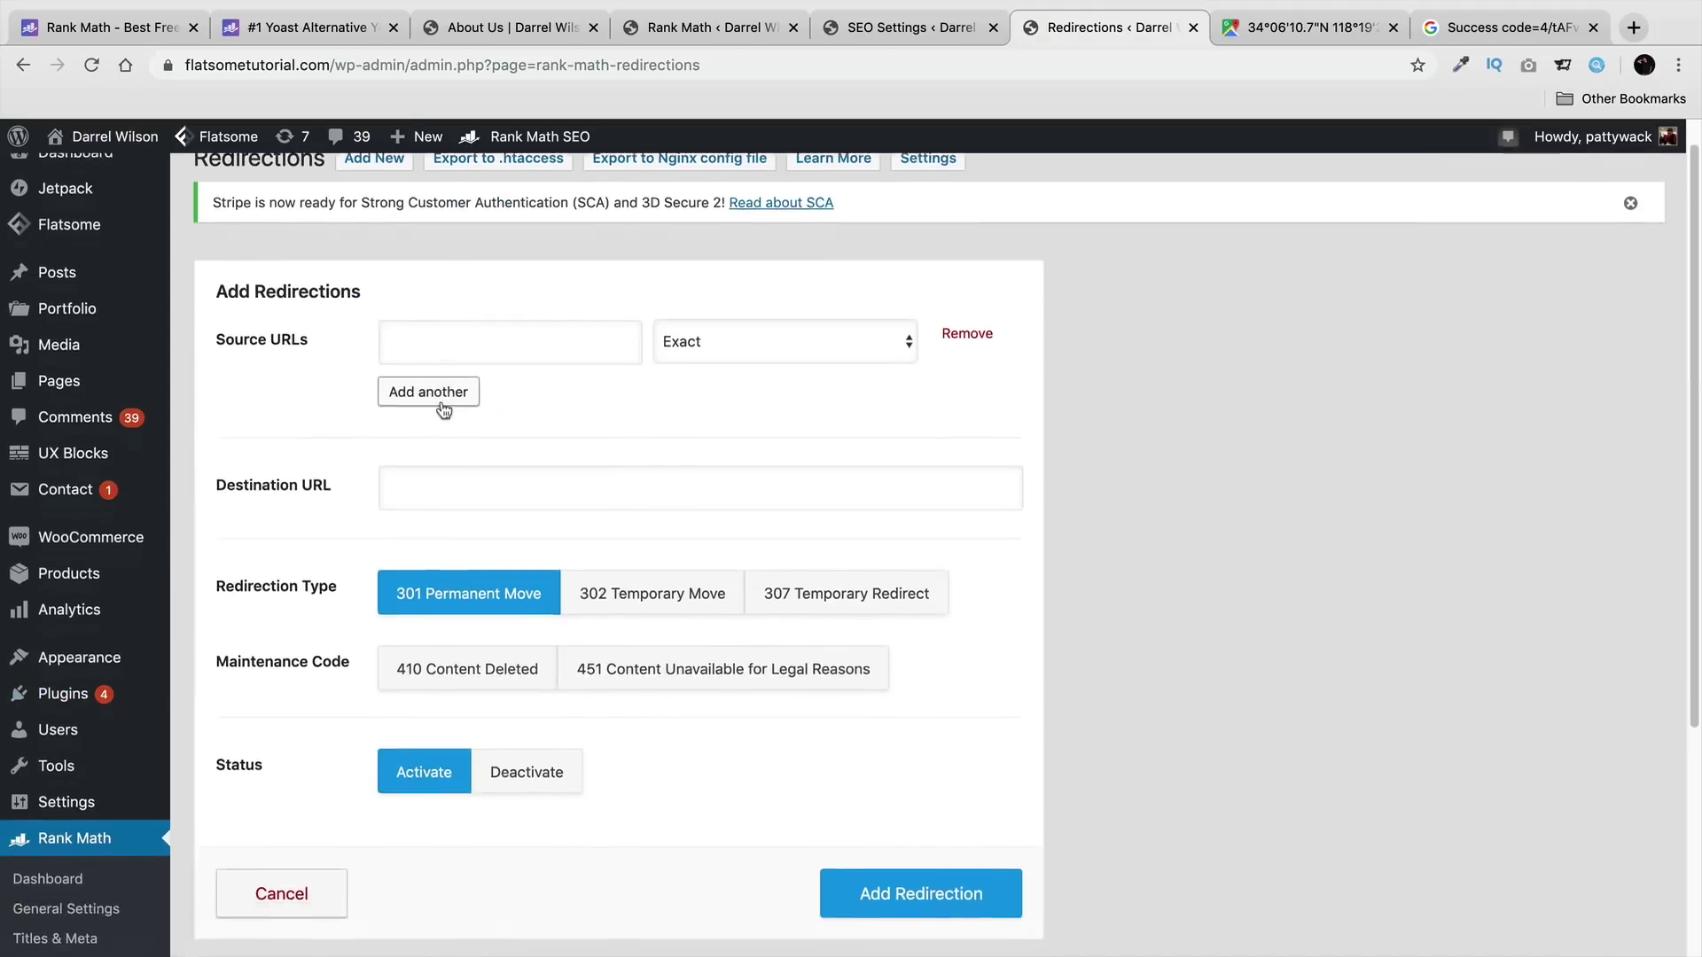
{"action": "left_click", "coordinate": [271, 559]}
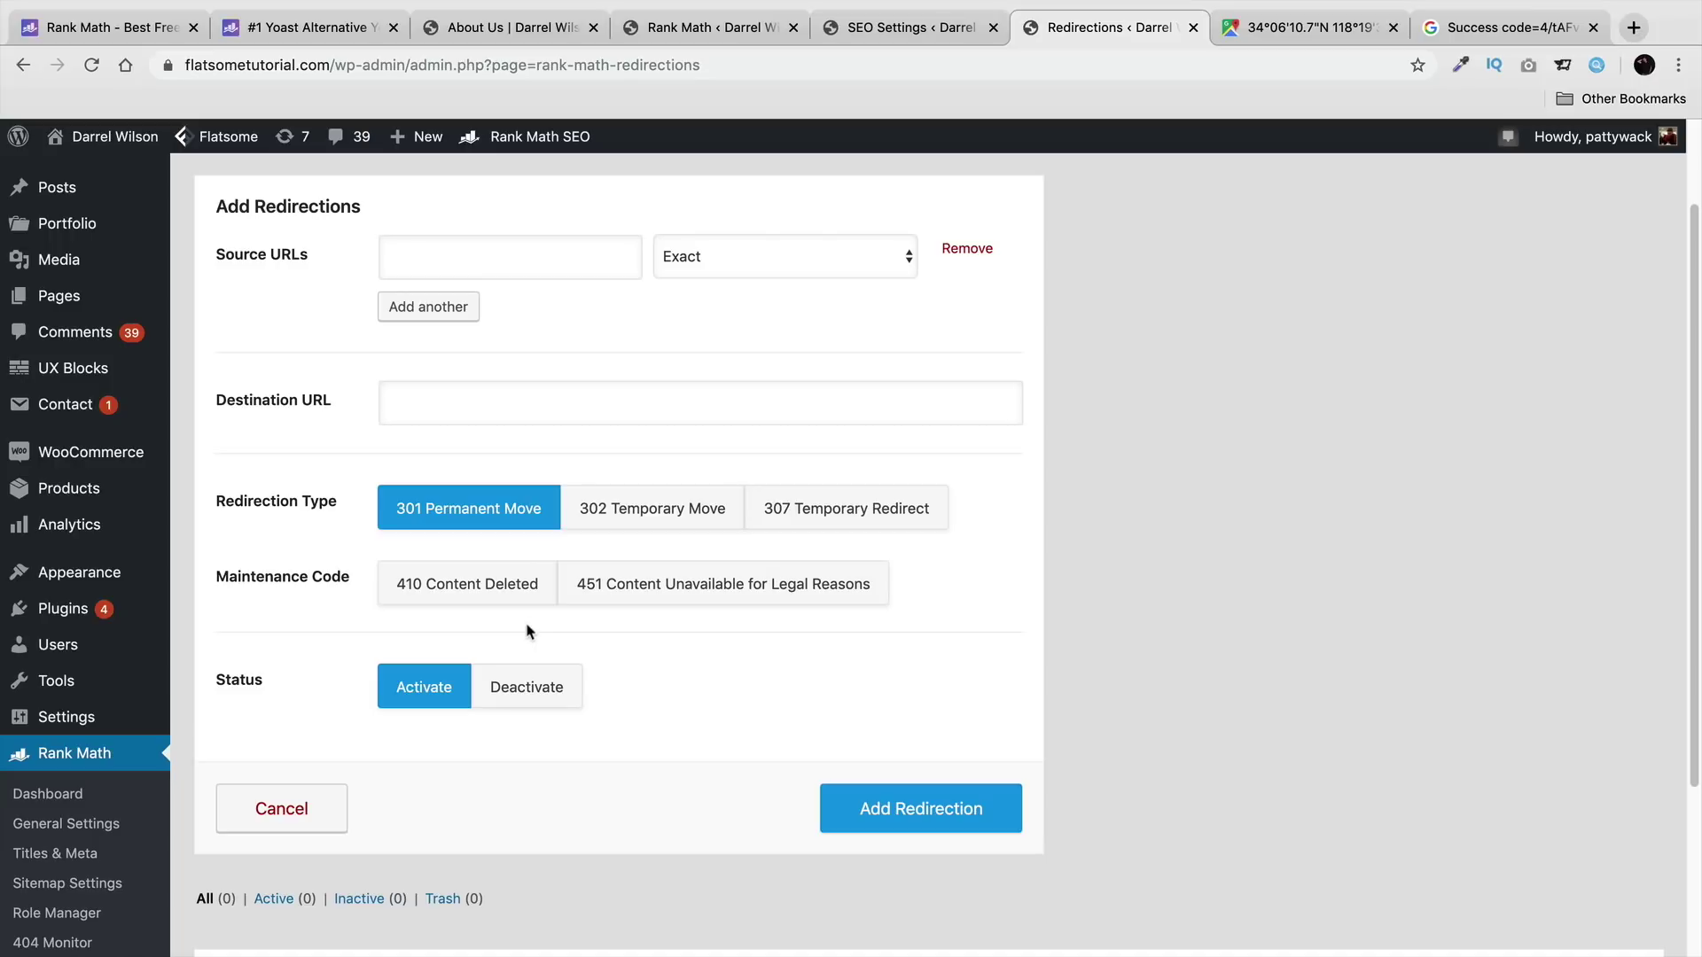
{"action": "left_click", "coordinate": [285, 816]}
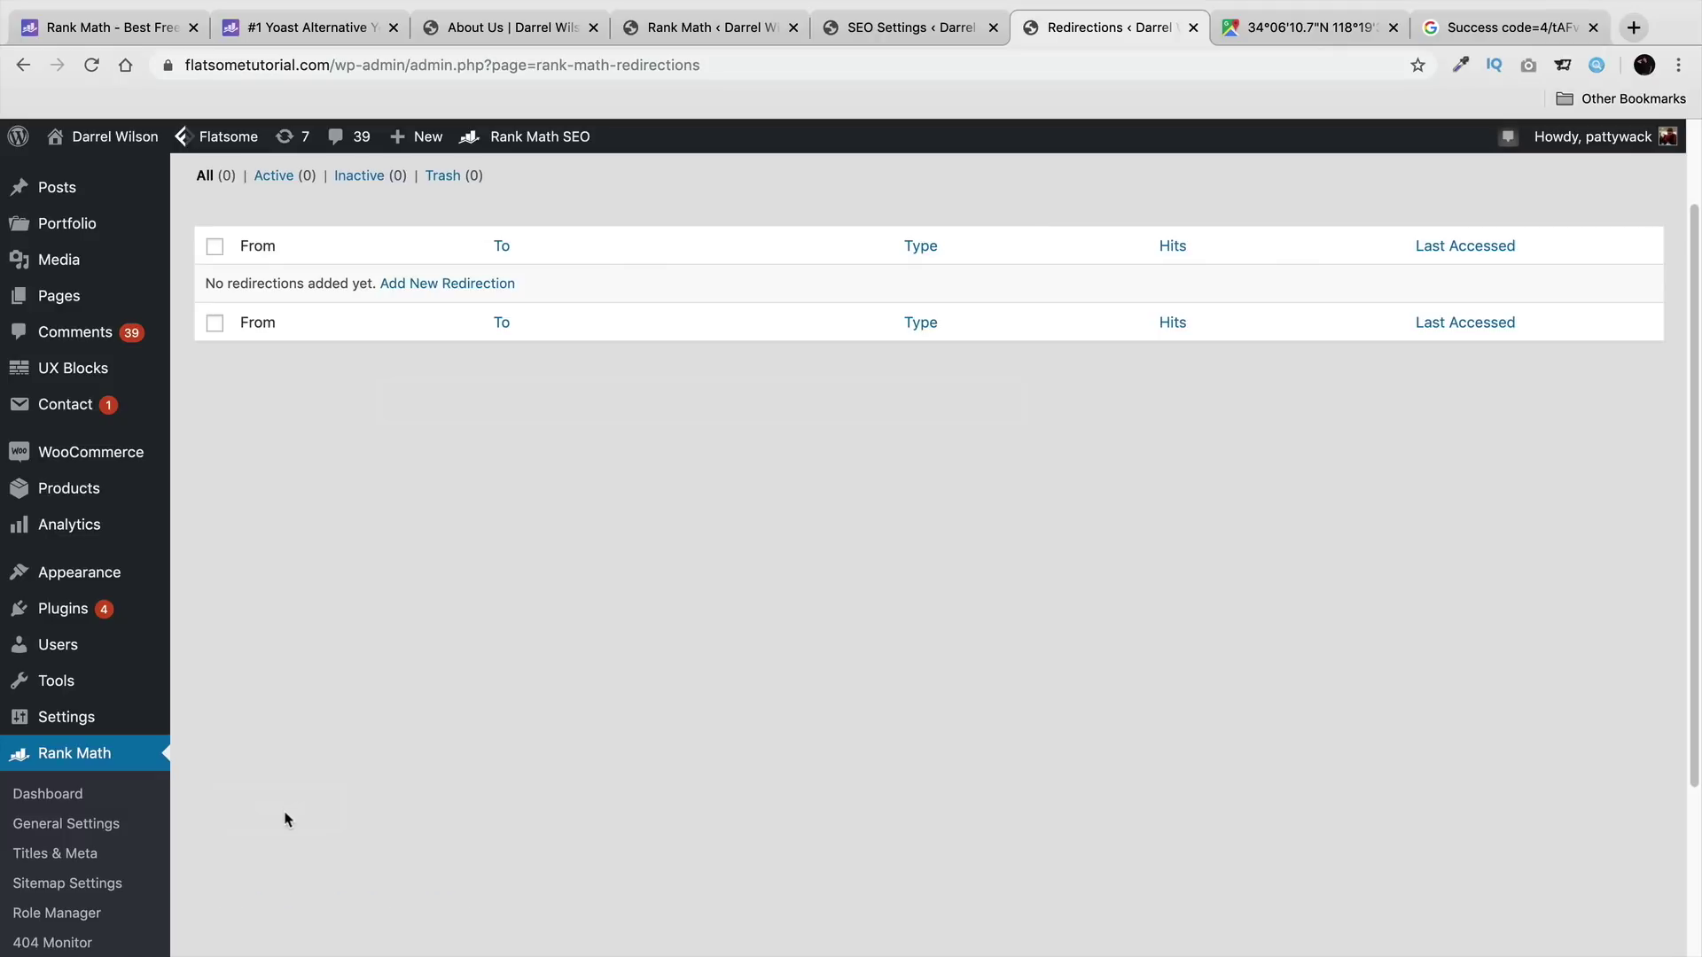
Step: Look through the Overview, Keyword Tracker, Sitemaps and Search Analytics views of Rank Math's Search Console
{"action": "scroll", "coordinate": [283, 812], "scroll_direction": "down", "scroll_amount": 3}
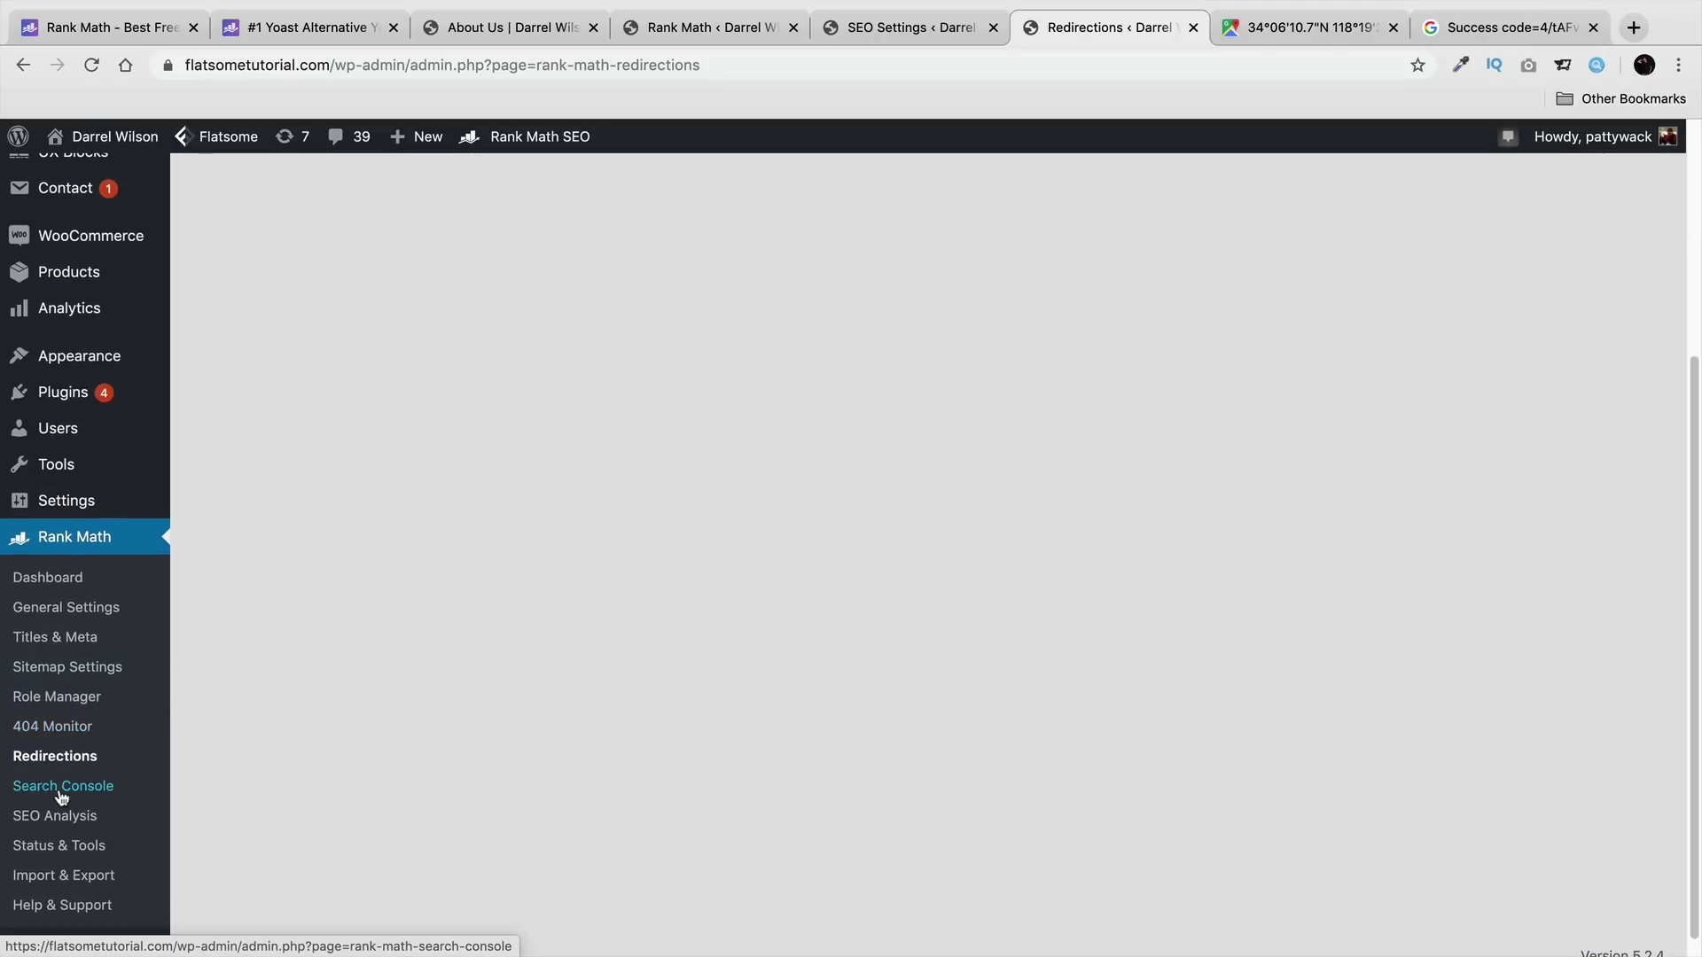
{"action": "left_click", "coordinate": [62, 786]}
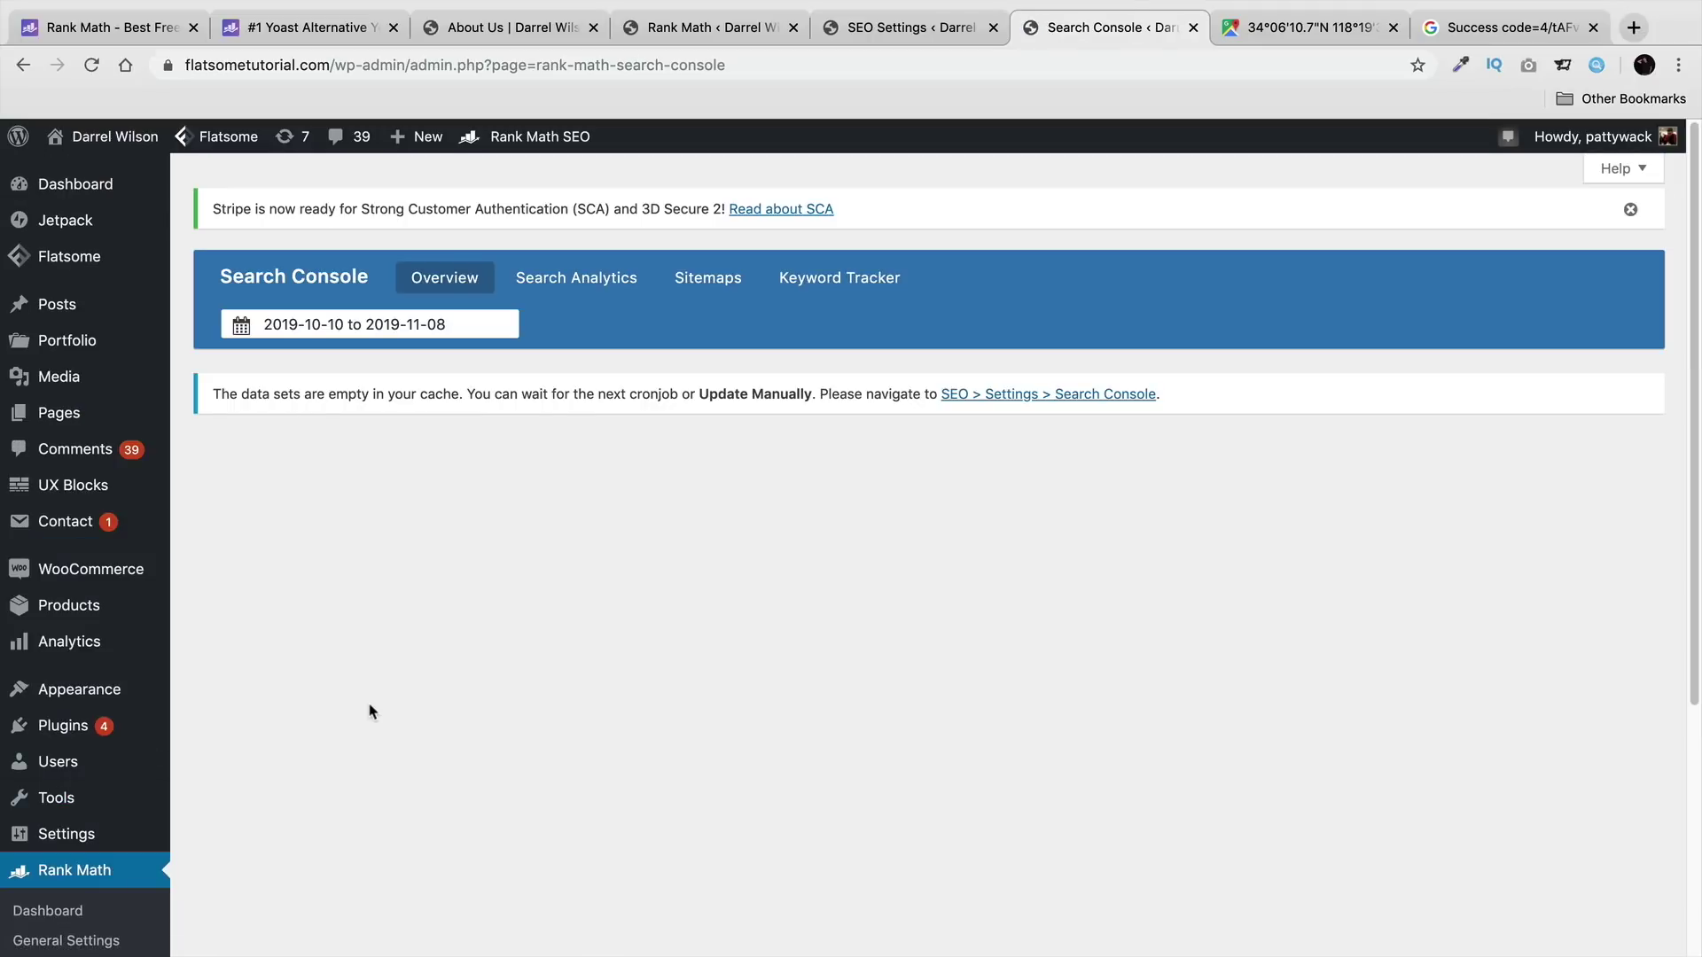
{"action": "scroll", "coordinate": [370, 692], "scroll_direction": "down", "scroll_amount": 1}
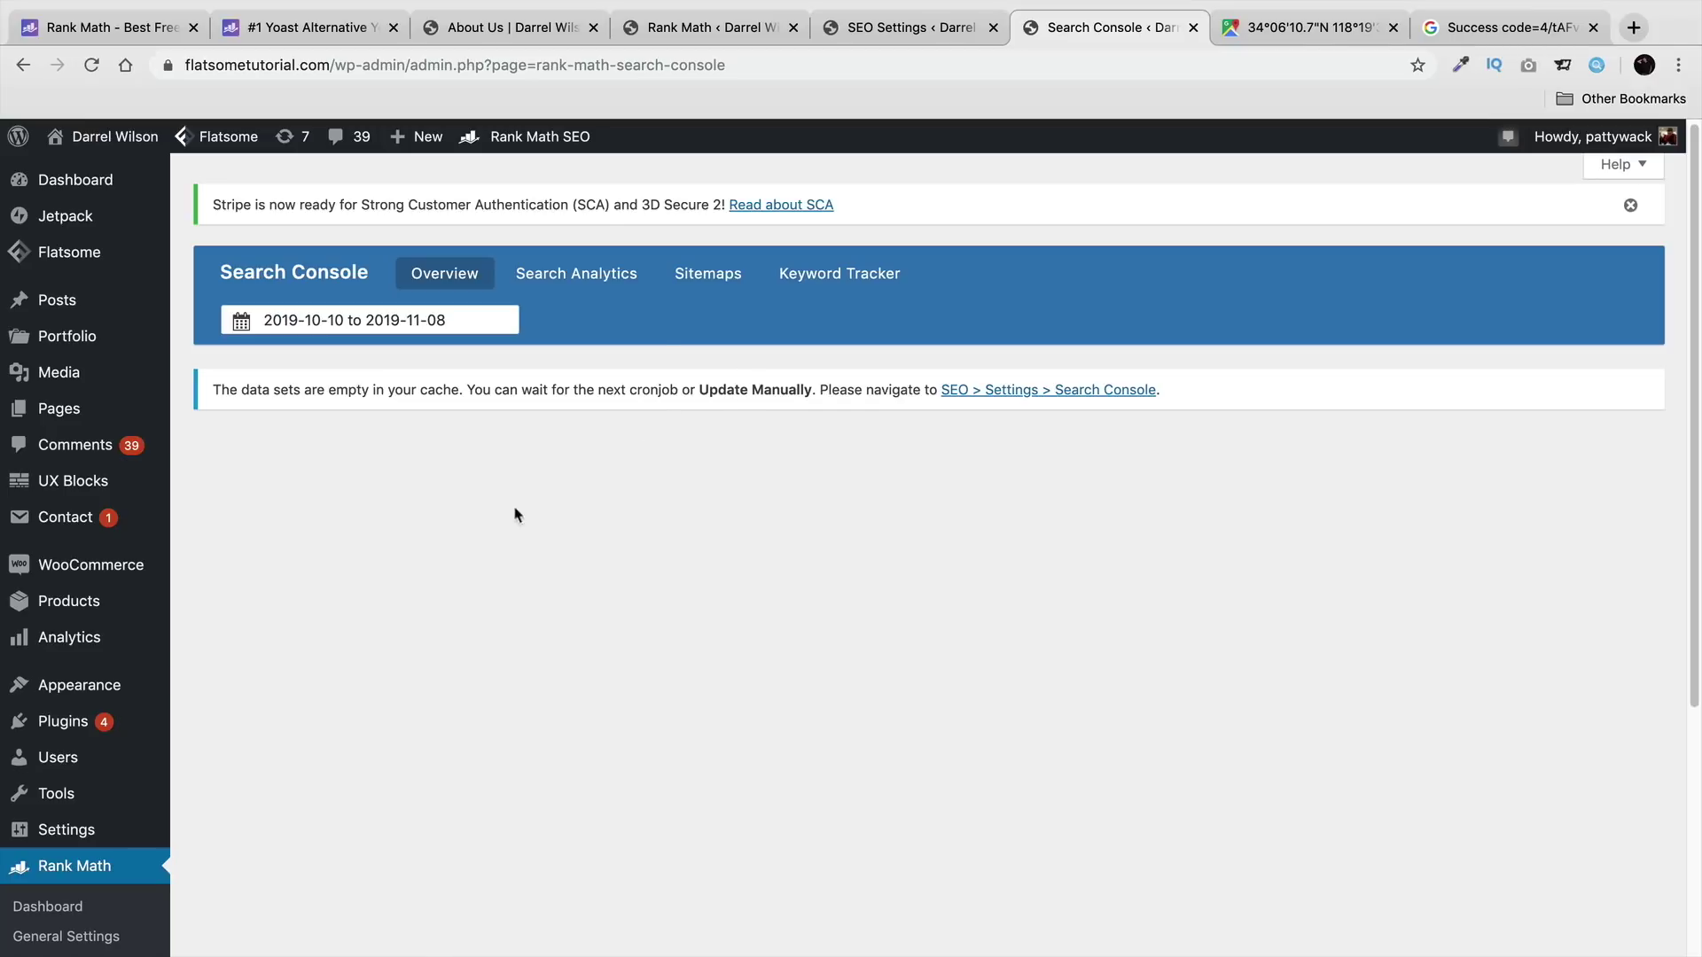
{"action": "left_click", "coordinate": [824, 286]}
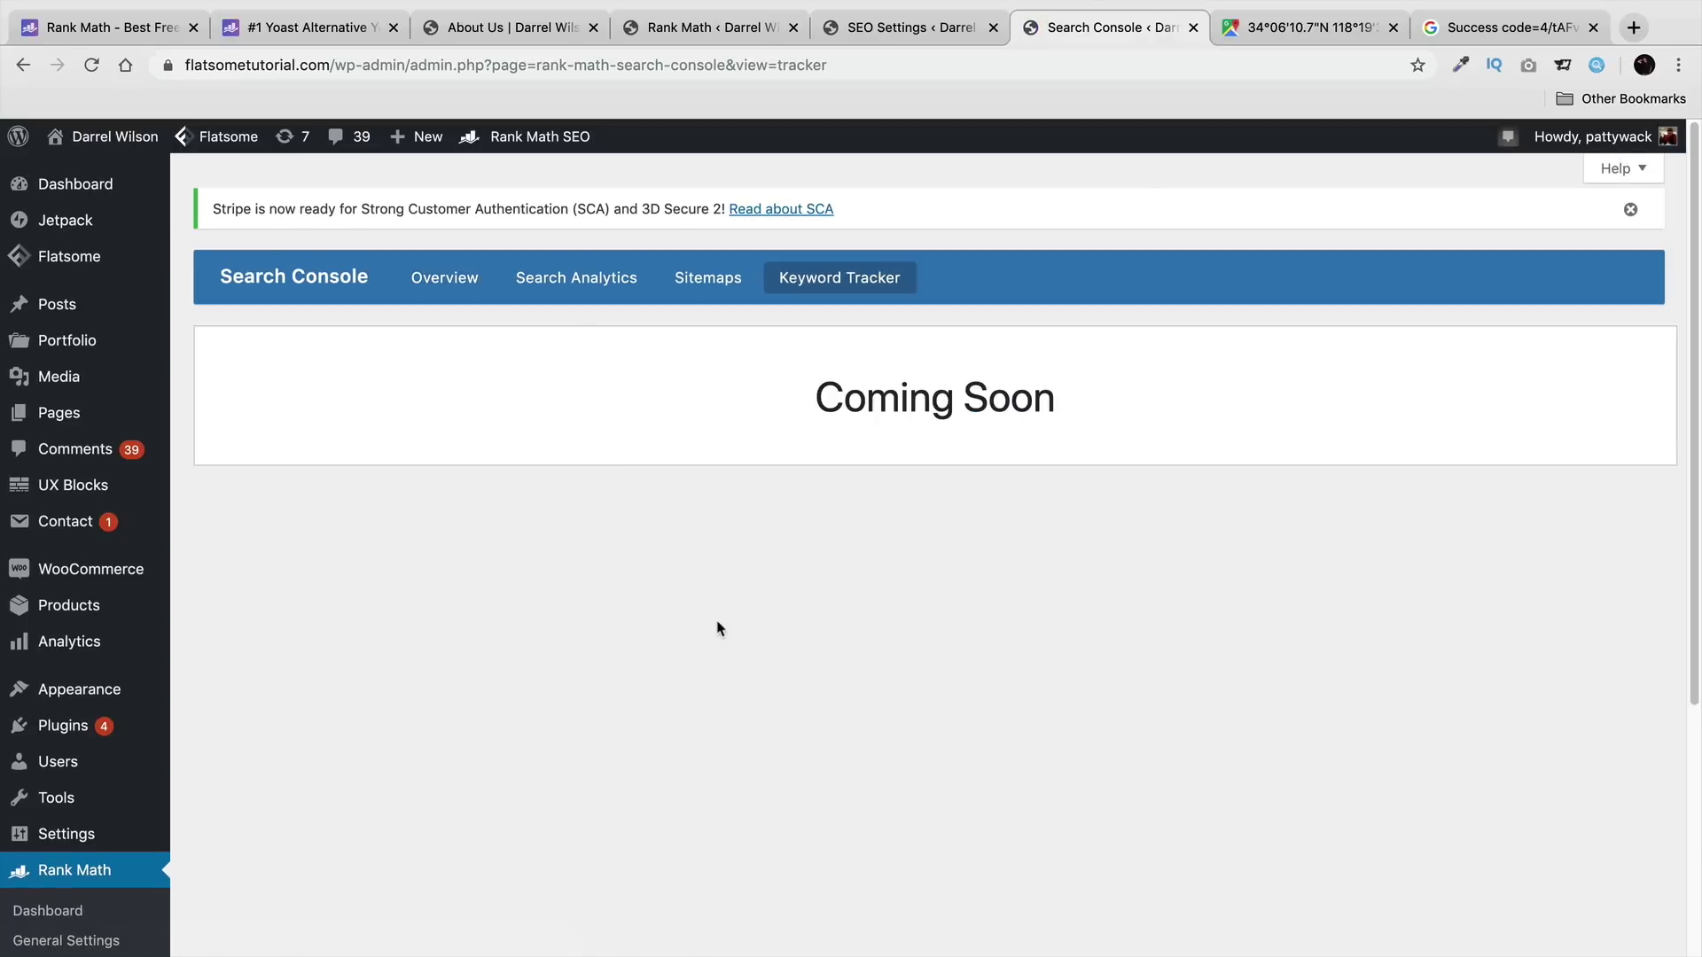
{"action": "left_click", "coordinate": [720, 279]}
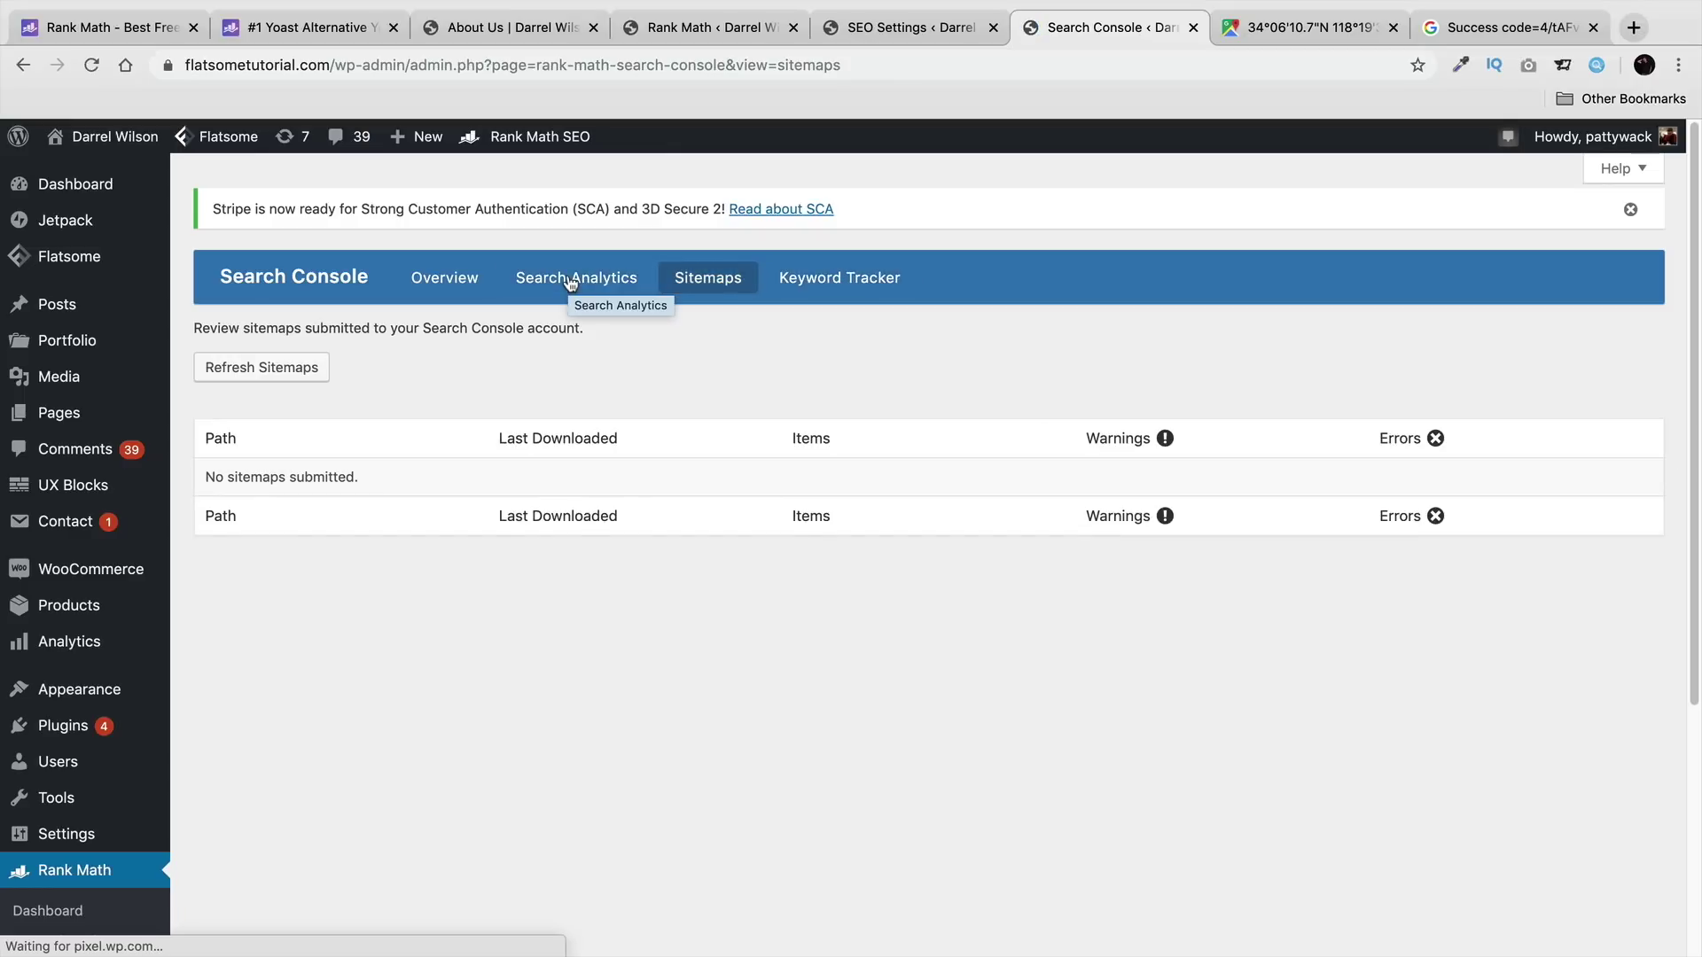
{"action": "left_click", "coordinate": [570, 281]}
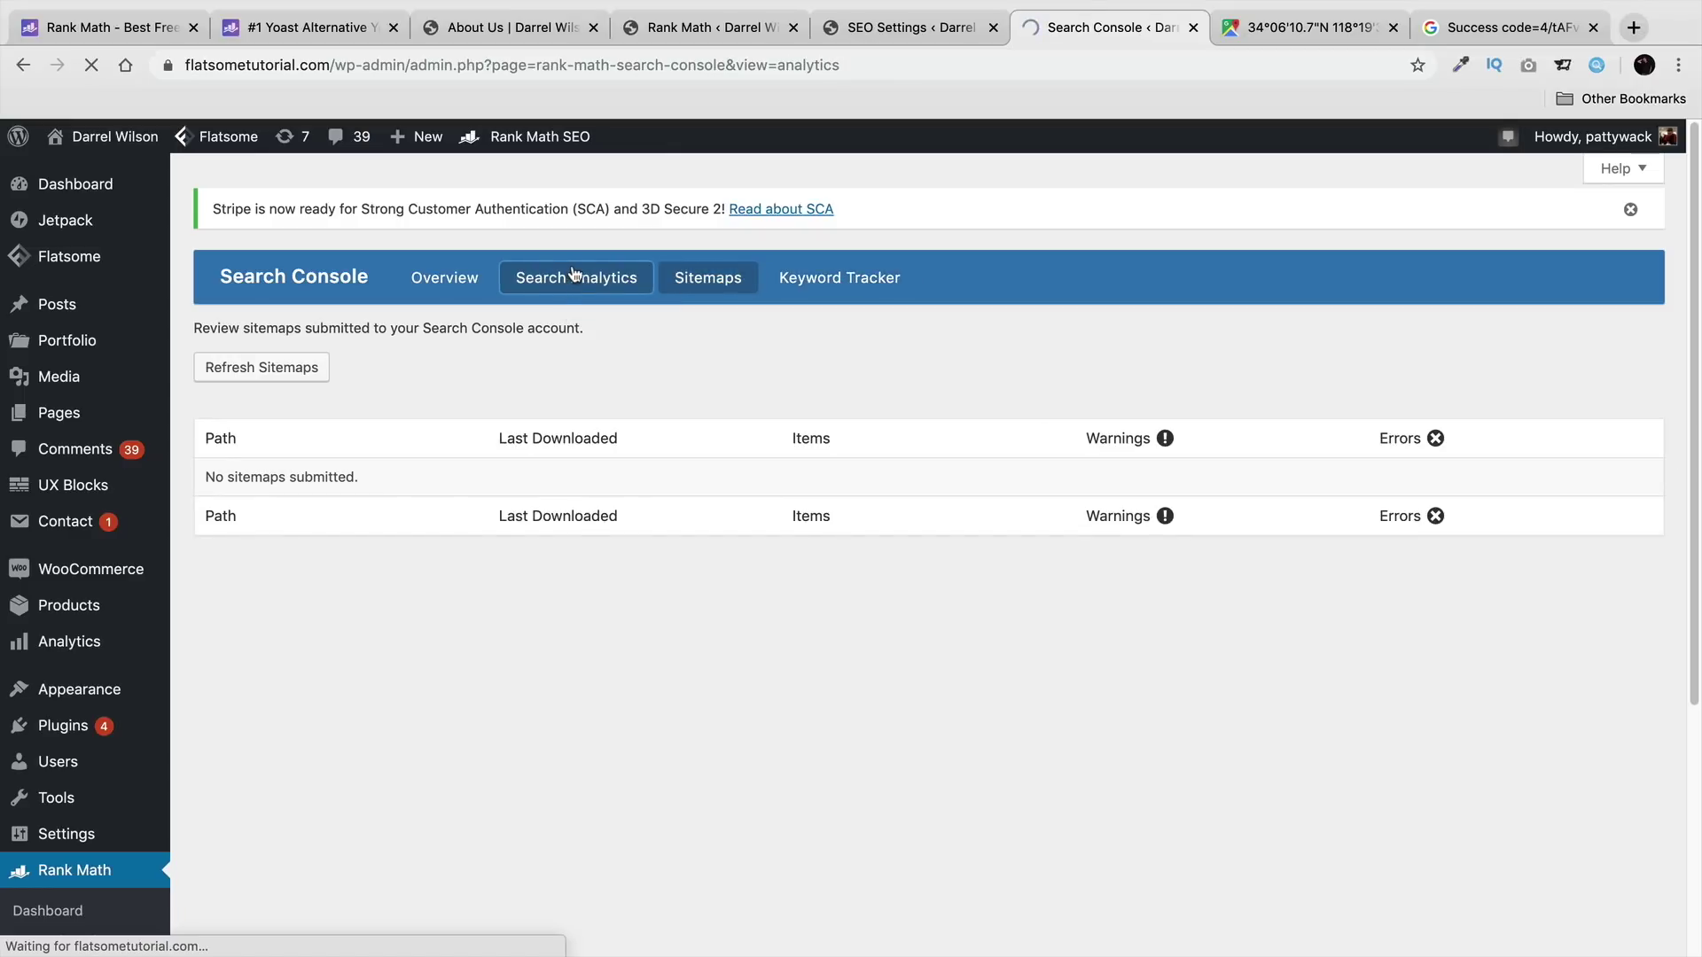
{"action": "left_click", "coordinate": [845, 341]}
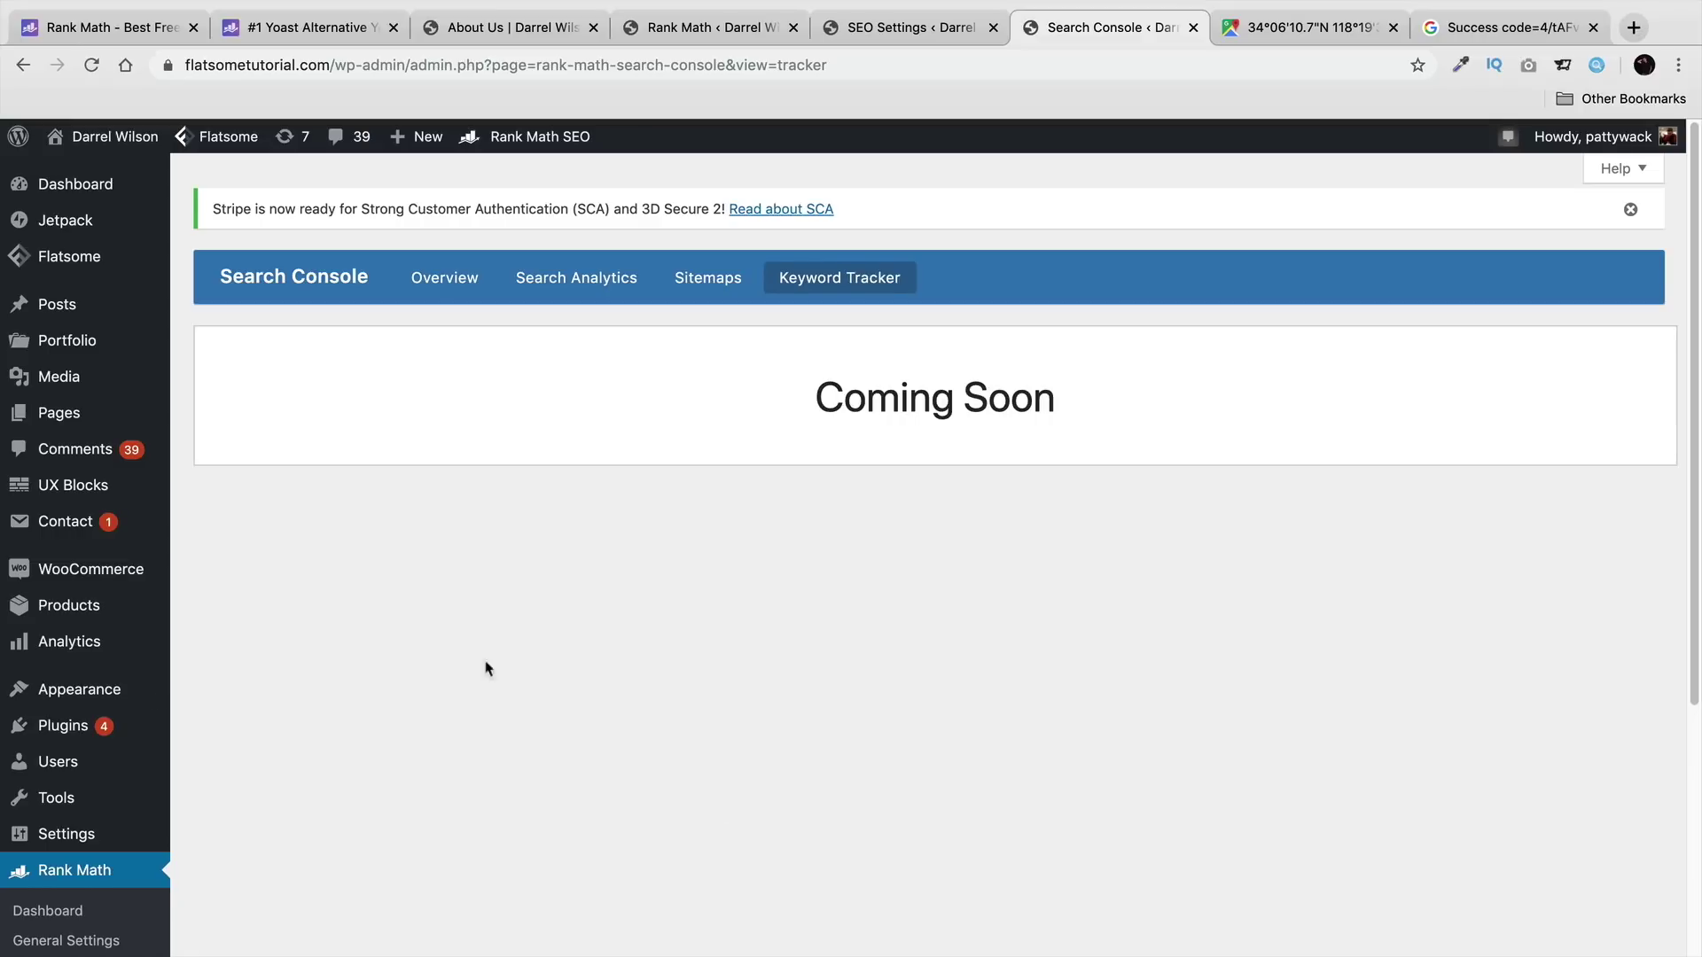
Step: Open Rank Math's SEO Analysis and run a site-wide analysis
{"action": "scroll", "coordinate": [487, 669], "scroll_direction": "down", "scroll_amount": 5}
{"action": "left_click", "coordinate": [79, 797]}
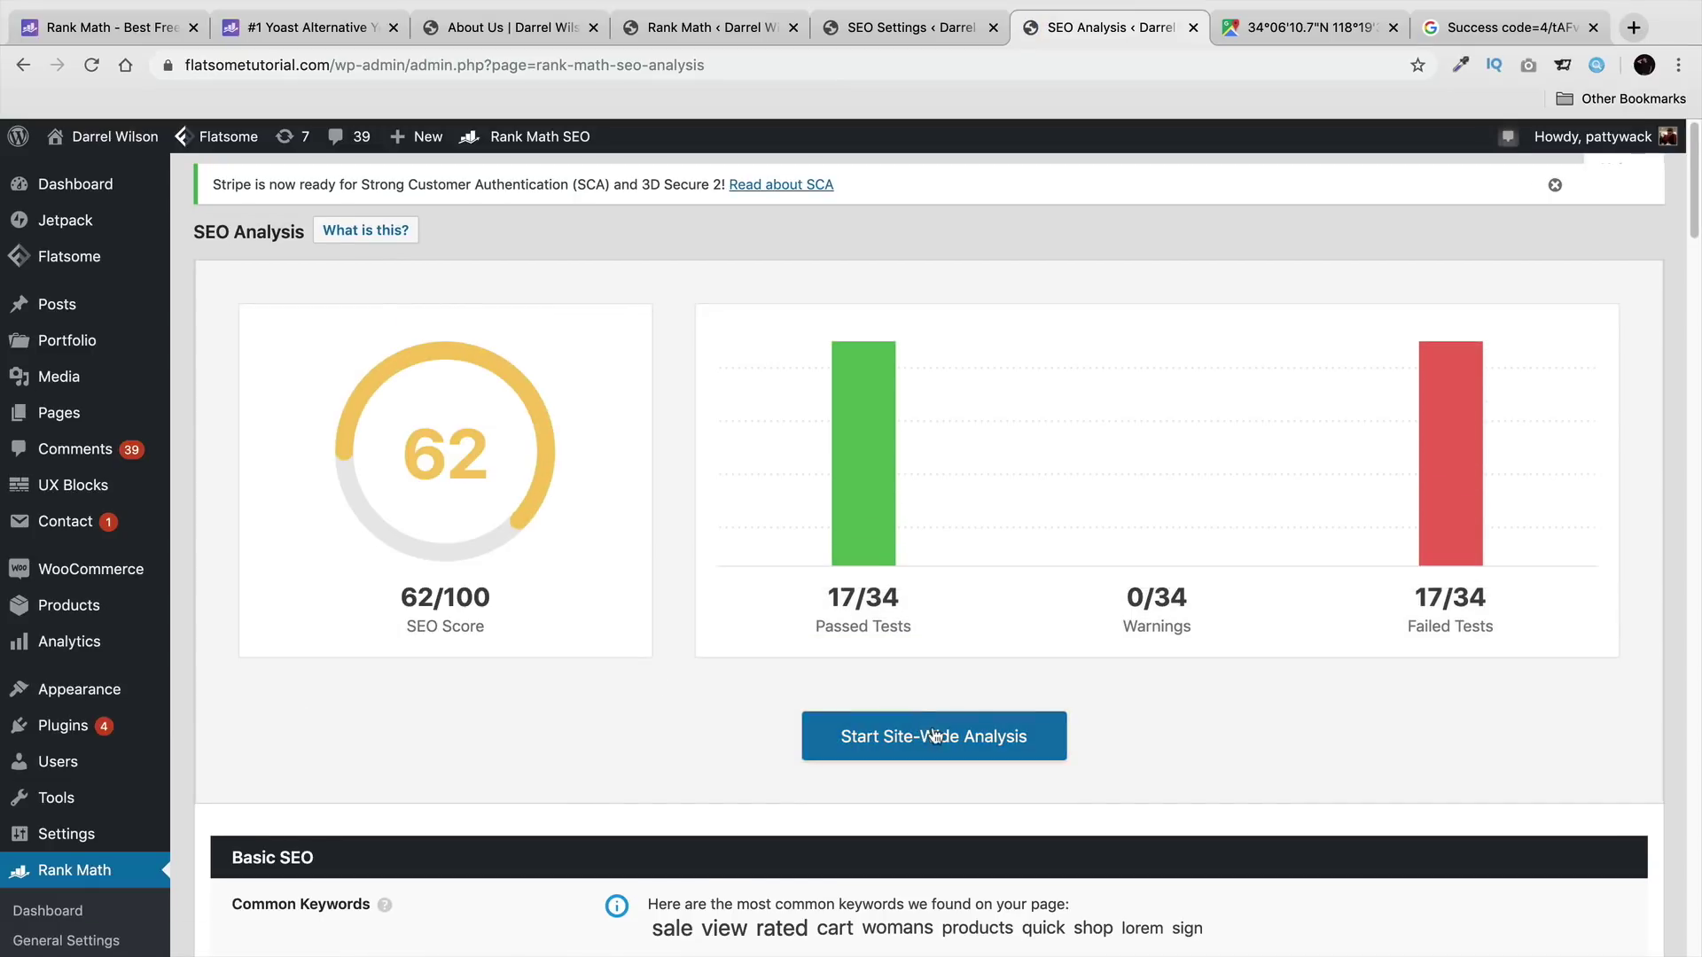
{"action": "left_click", "coordinate": [935, 736]}
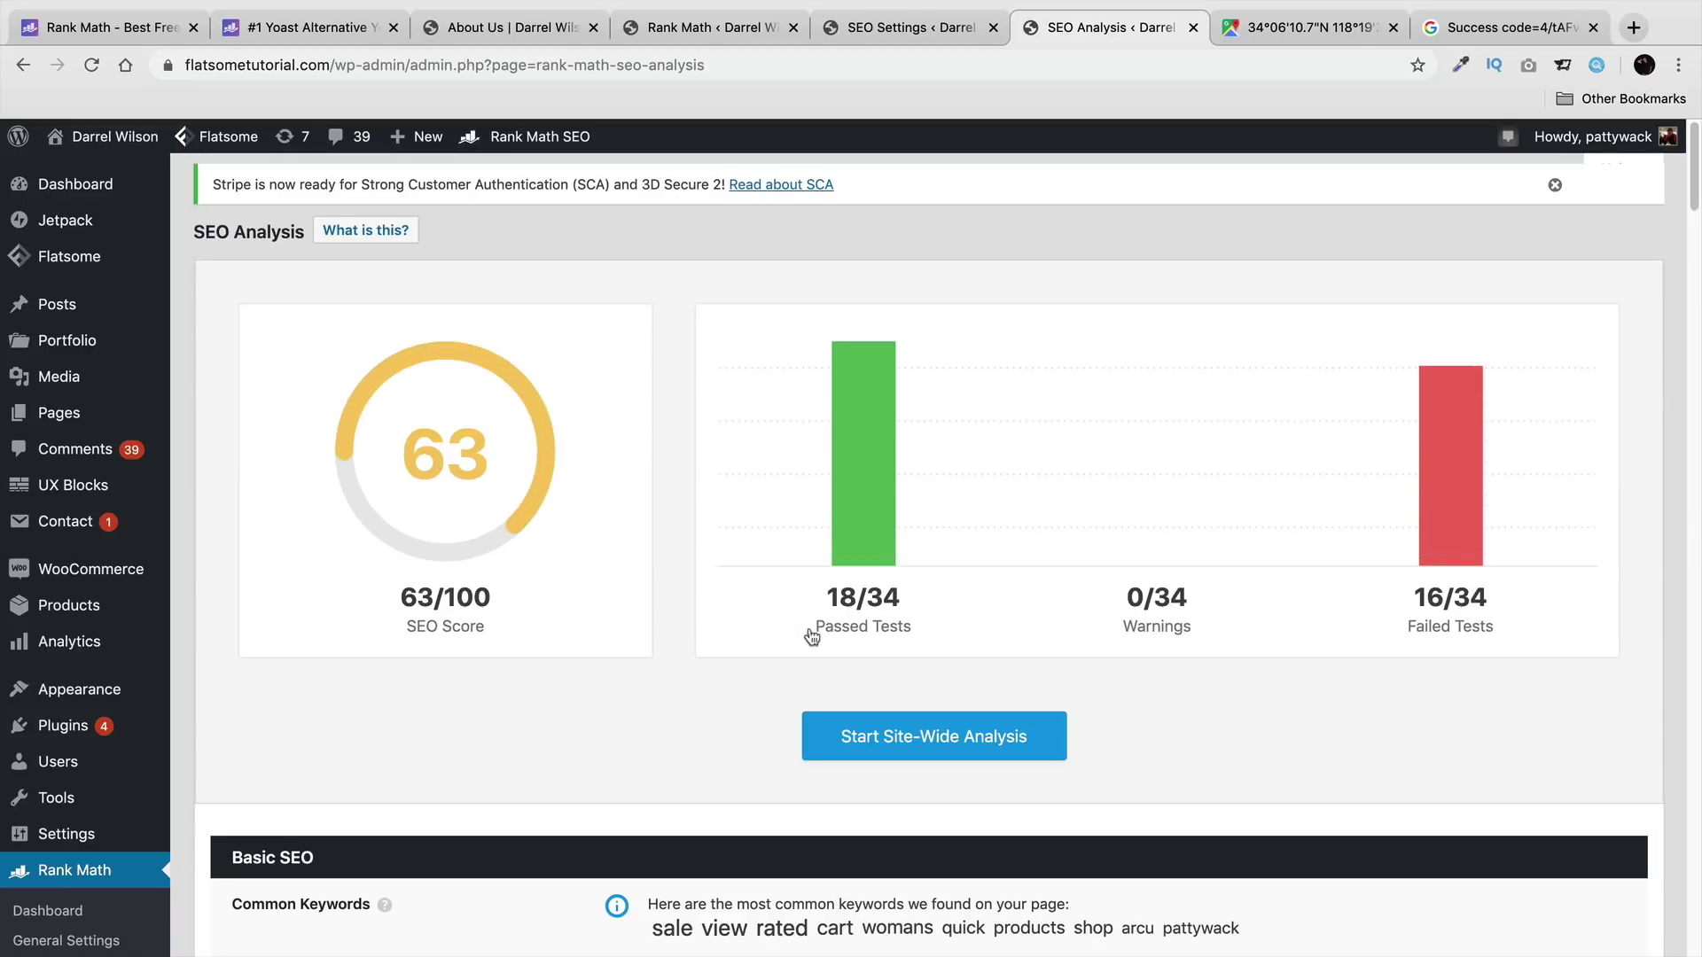
Step: Examine the SEO analysis results from Basic SEO through Security and Social SEO, and return to the overall score
{"action": "scroll", "coordinate": [753, 594], "scroll_direction": "down", "scroll_amount": 8}
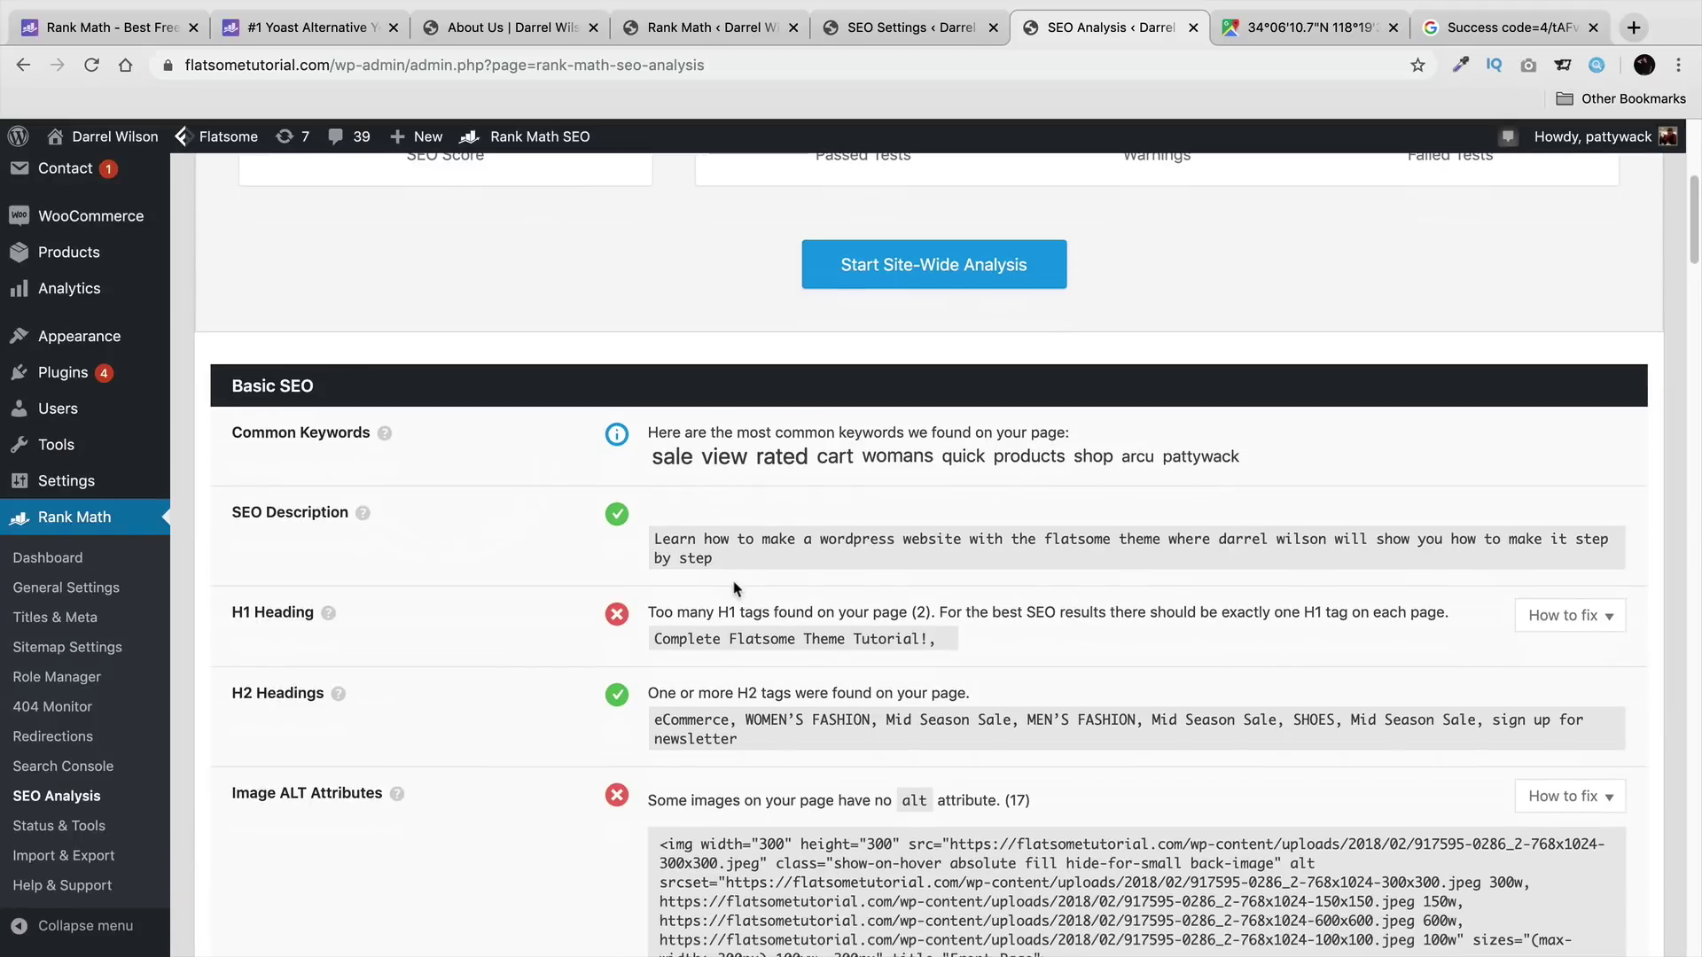
{"action": "scroll", "coordinate": [724, 581], "scroll_direction": "down", "scroll_amount": 3}
{"action": "scroll", "coordinate": [558, 591], "scroll_direction": "down", "scroll_amount": 10}
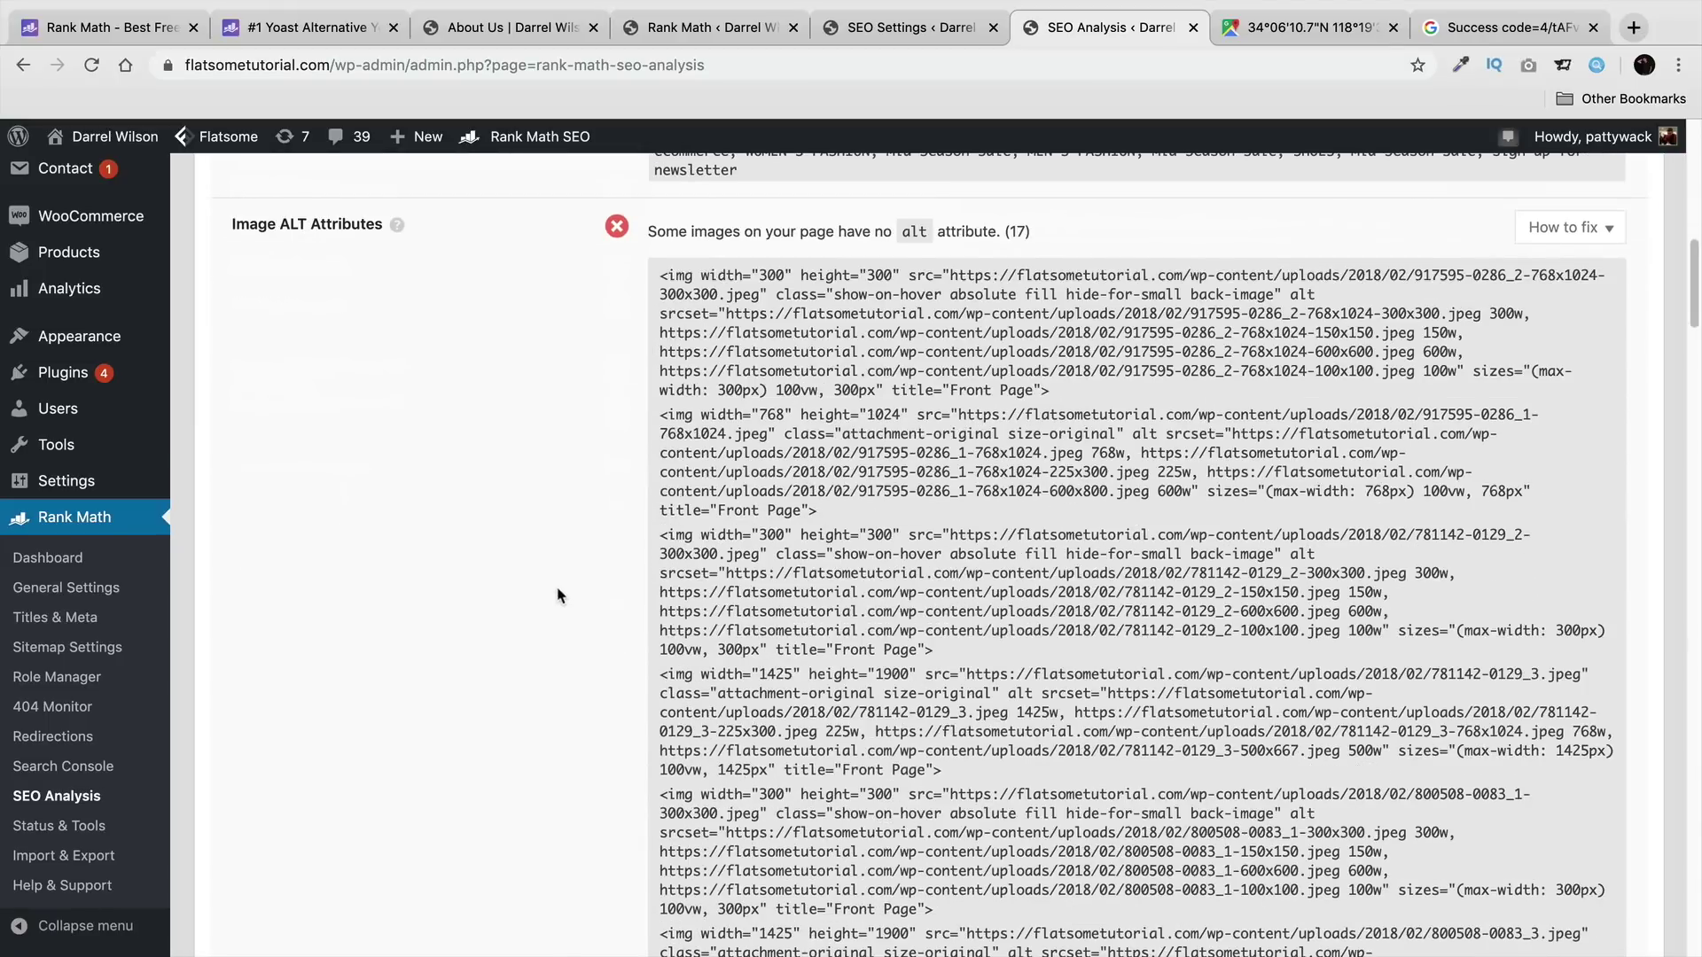
{"action": "scroll", "coordinate": [556, 591], "scroll_direction": "down", "scroll_amount": 10}
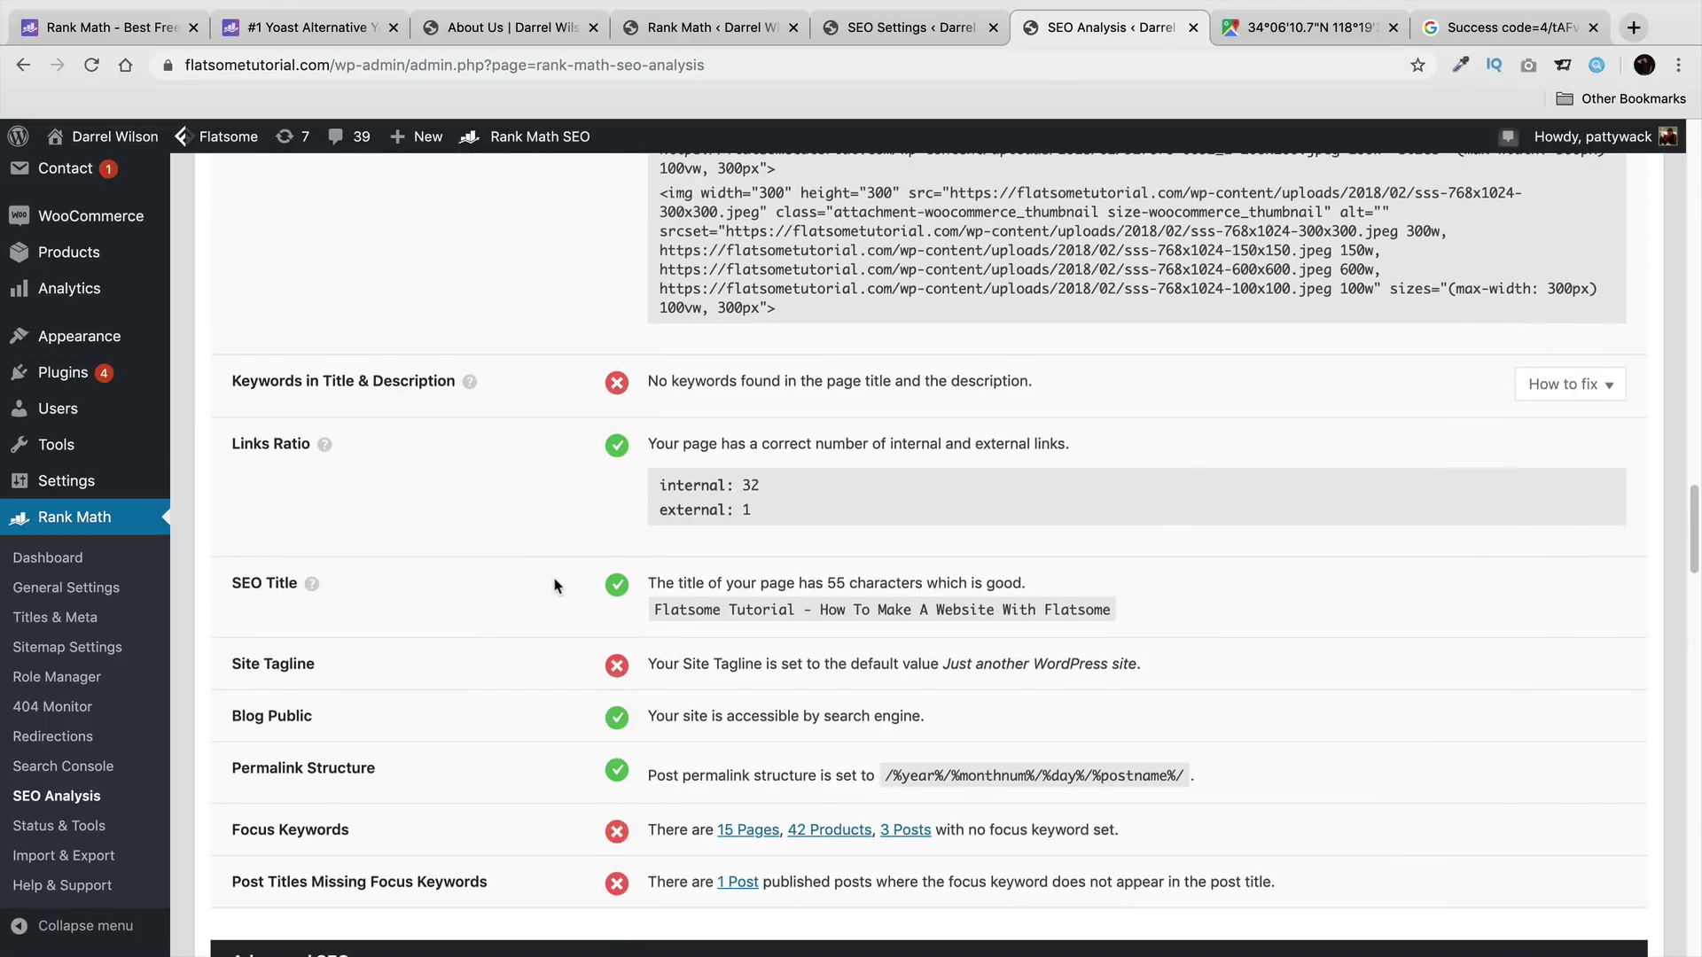
{"action": "scroll", "coordinate": [653, 567], "scroll_direction": "down", "scroll_amount": 9}
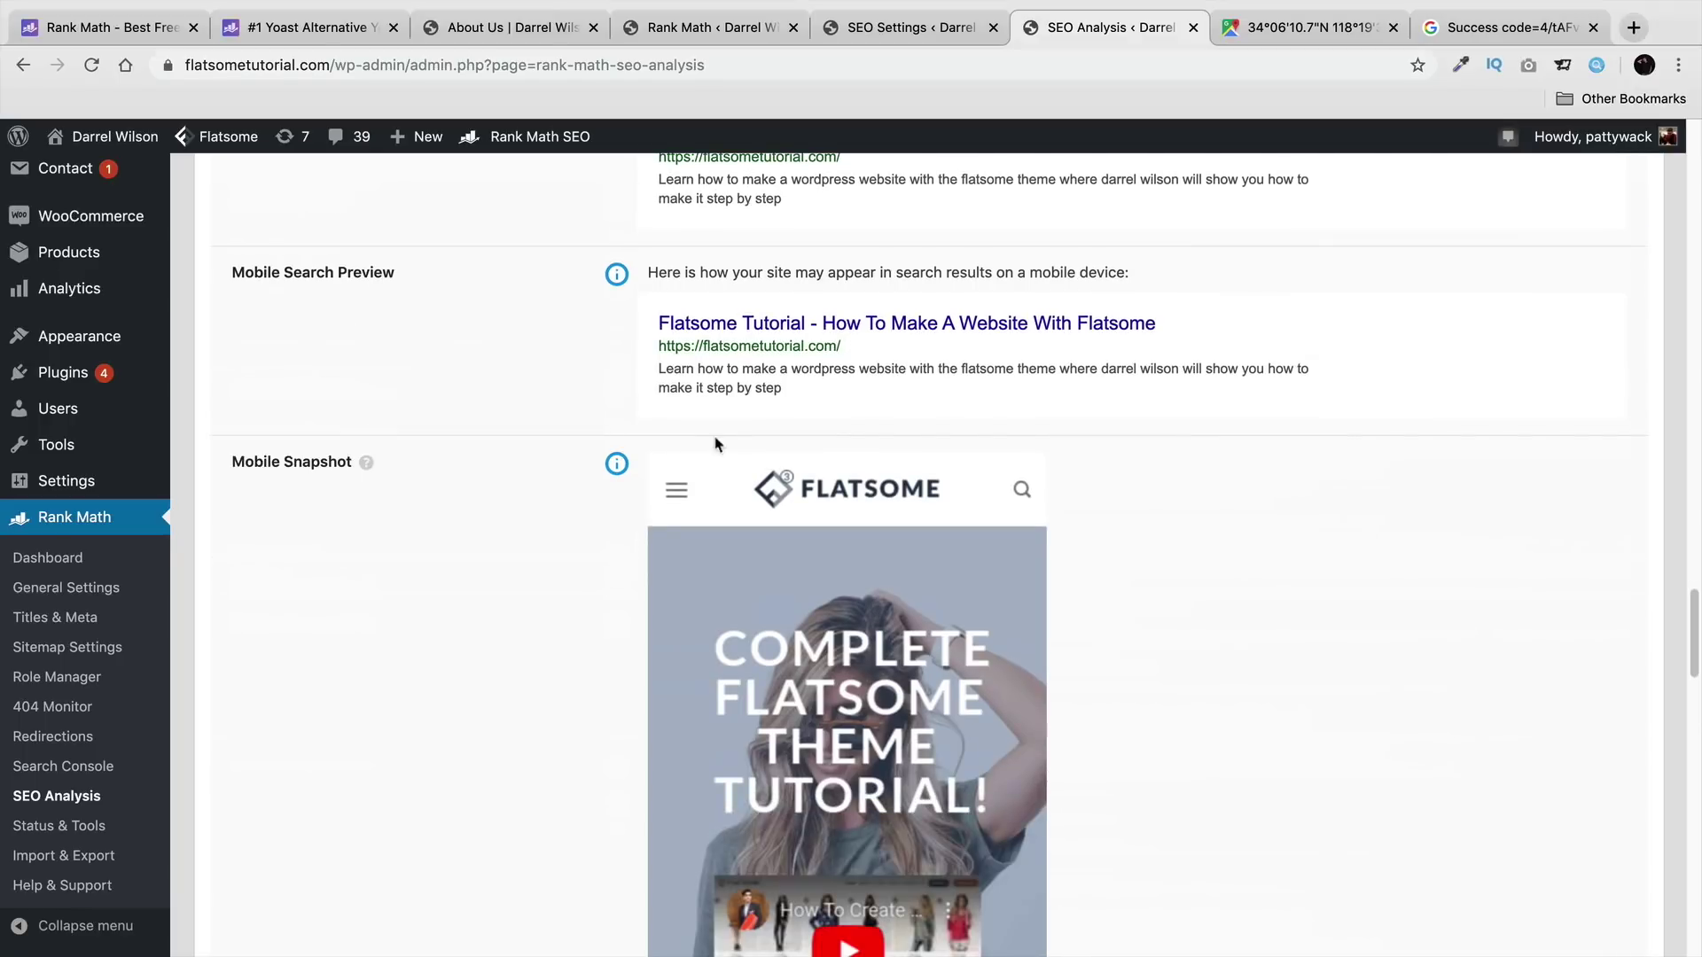
{"action": "scroll", "coordinate": [786, 453], "scroll_direction": "up", "scroll_amount": 1}
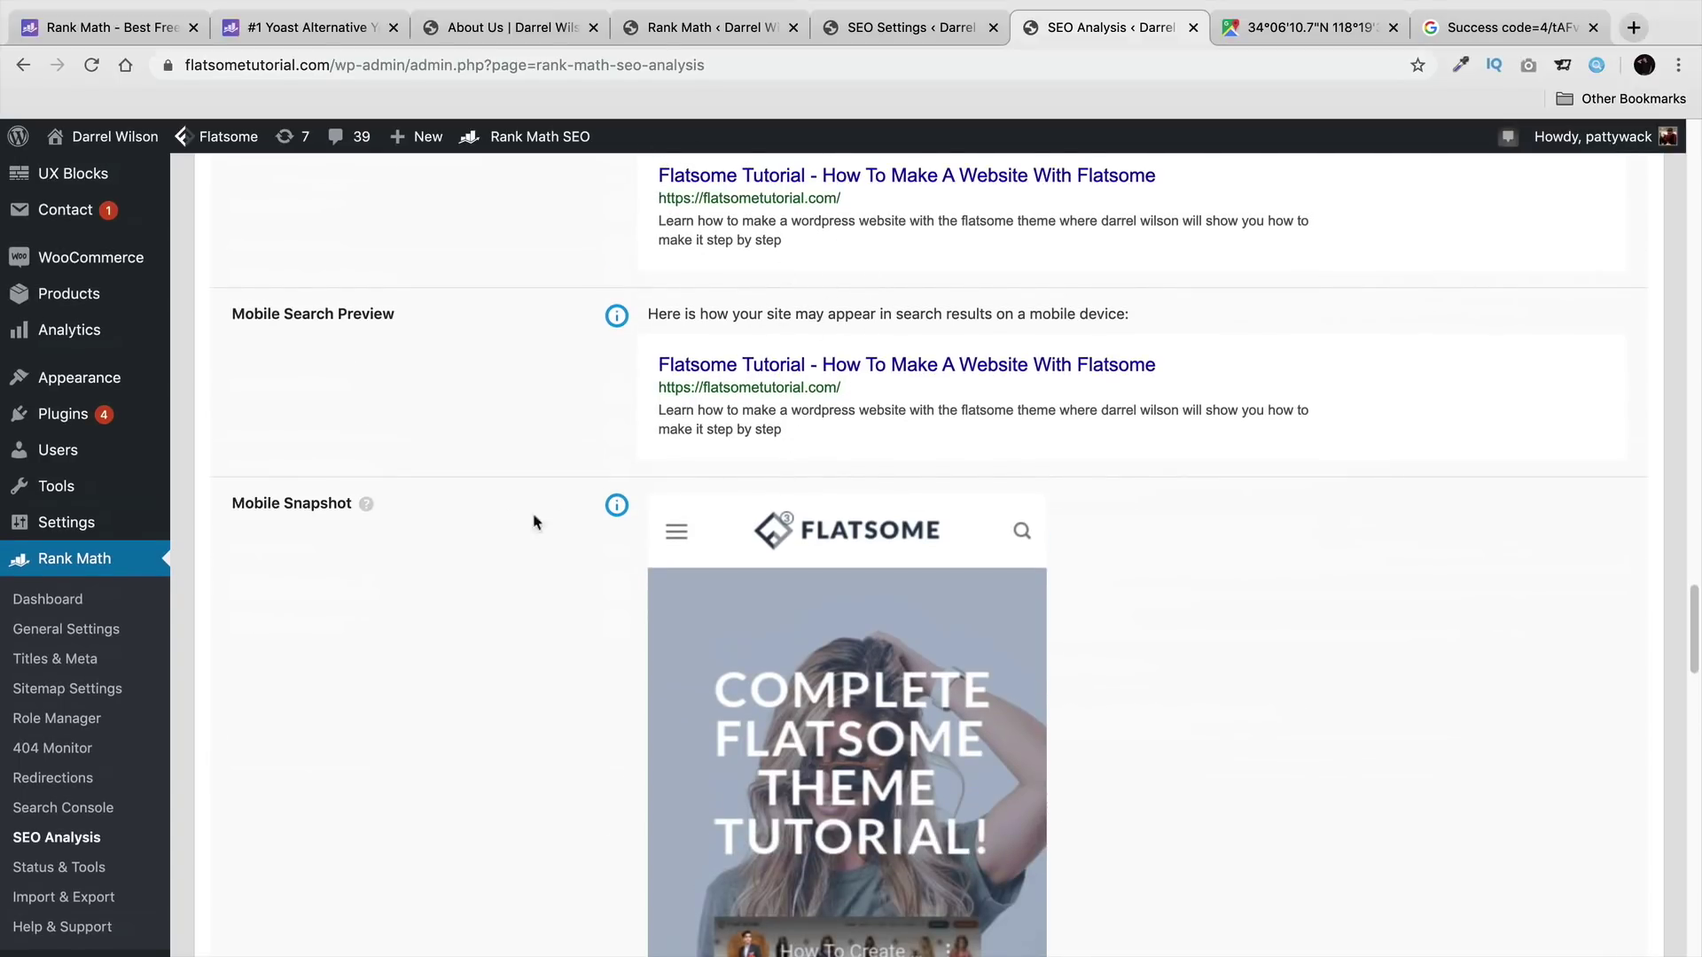
{"action": "scroll", "coordinate": [531, 521], "scroll_direction": "down", "scroll_amount": 5}
{"action": "scroll", "coordinate": [506, 519], "scroll_direction": "down", "scroll_amount": 6}
{"action": "scroll", "coordinate": [505, 528], "scroll_direction": "down", "scroll_amount": 5}
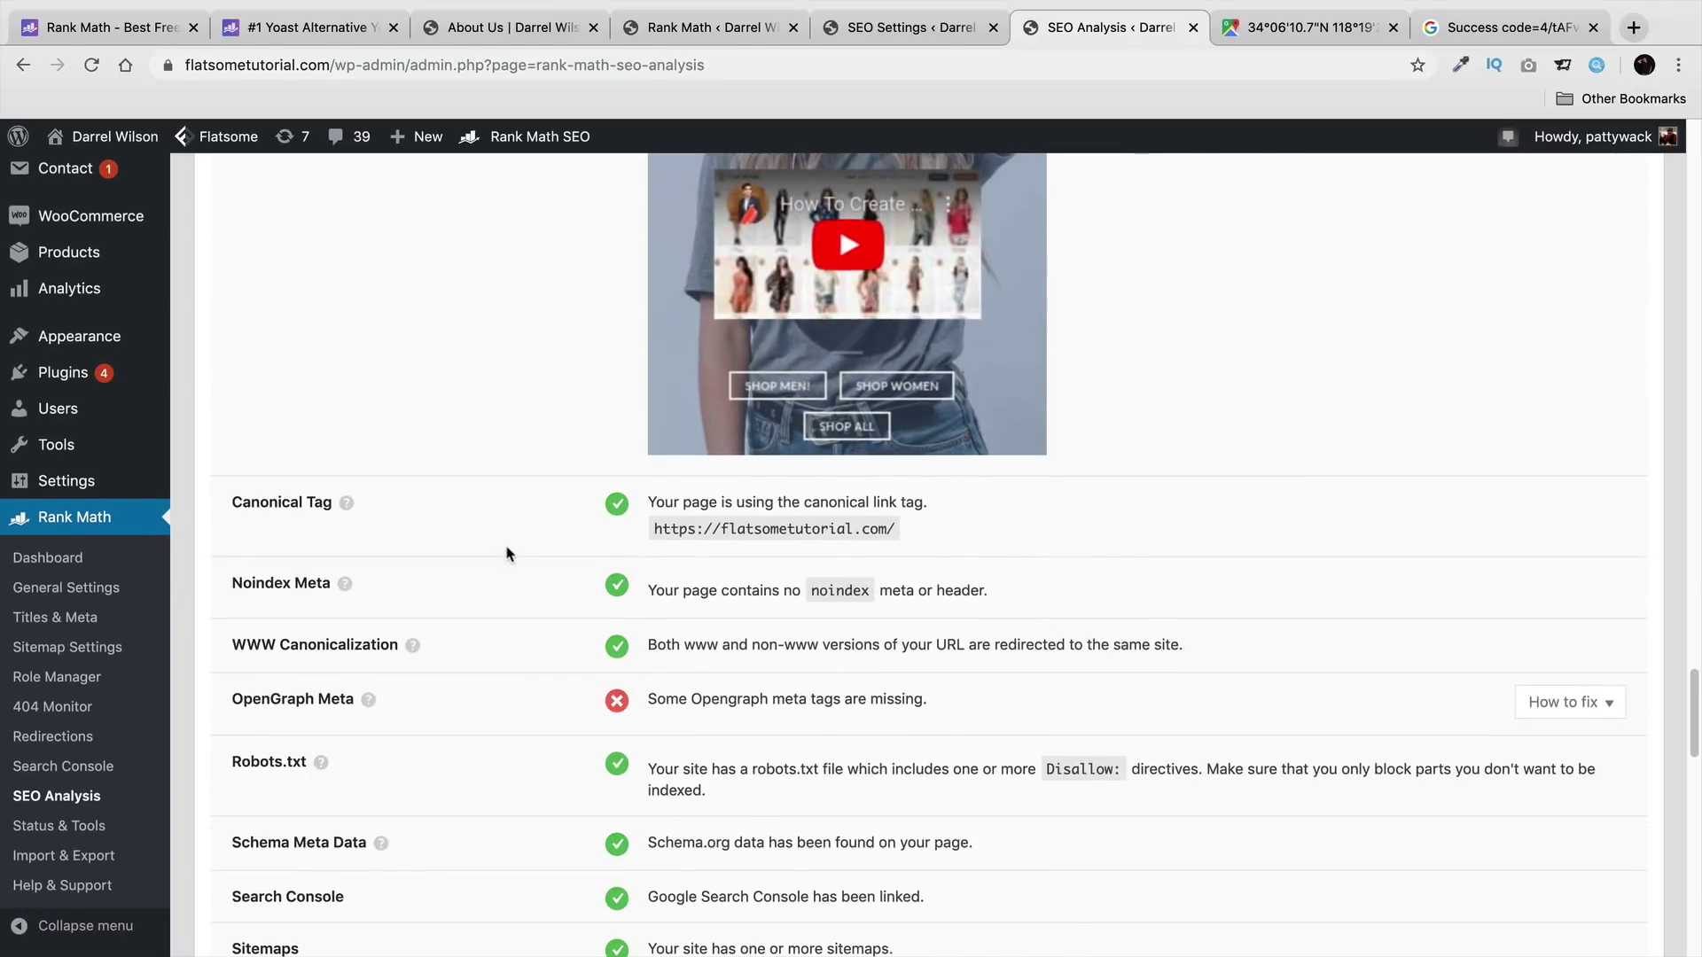
{"action": "scroll", "coordinate": [505, 548], "scroll_direction": "down", "scroll_amount": 15}
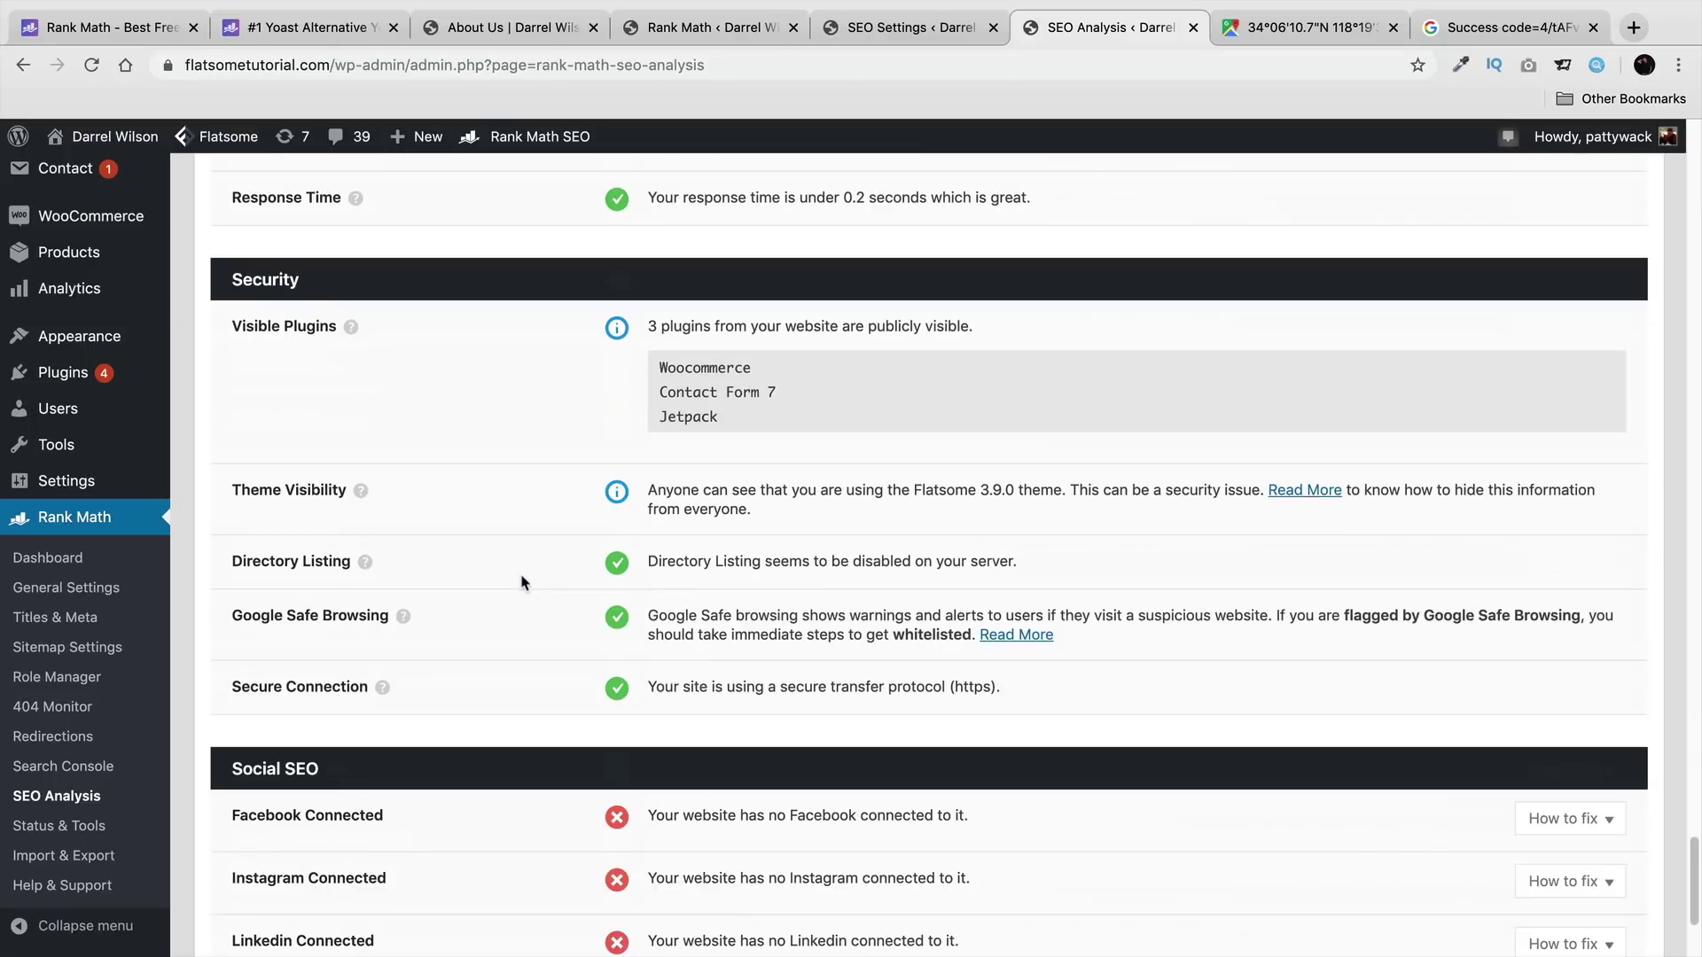
{"action": "left_click_drag", "start_coordinate": [1693, 886], "coordinate": [1656, 141]}
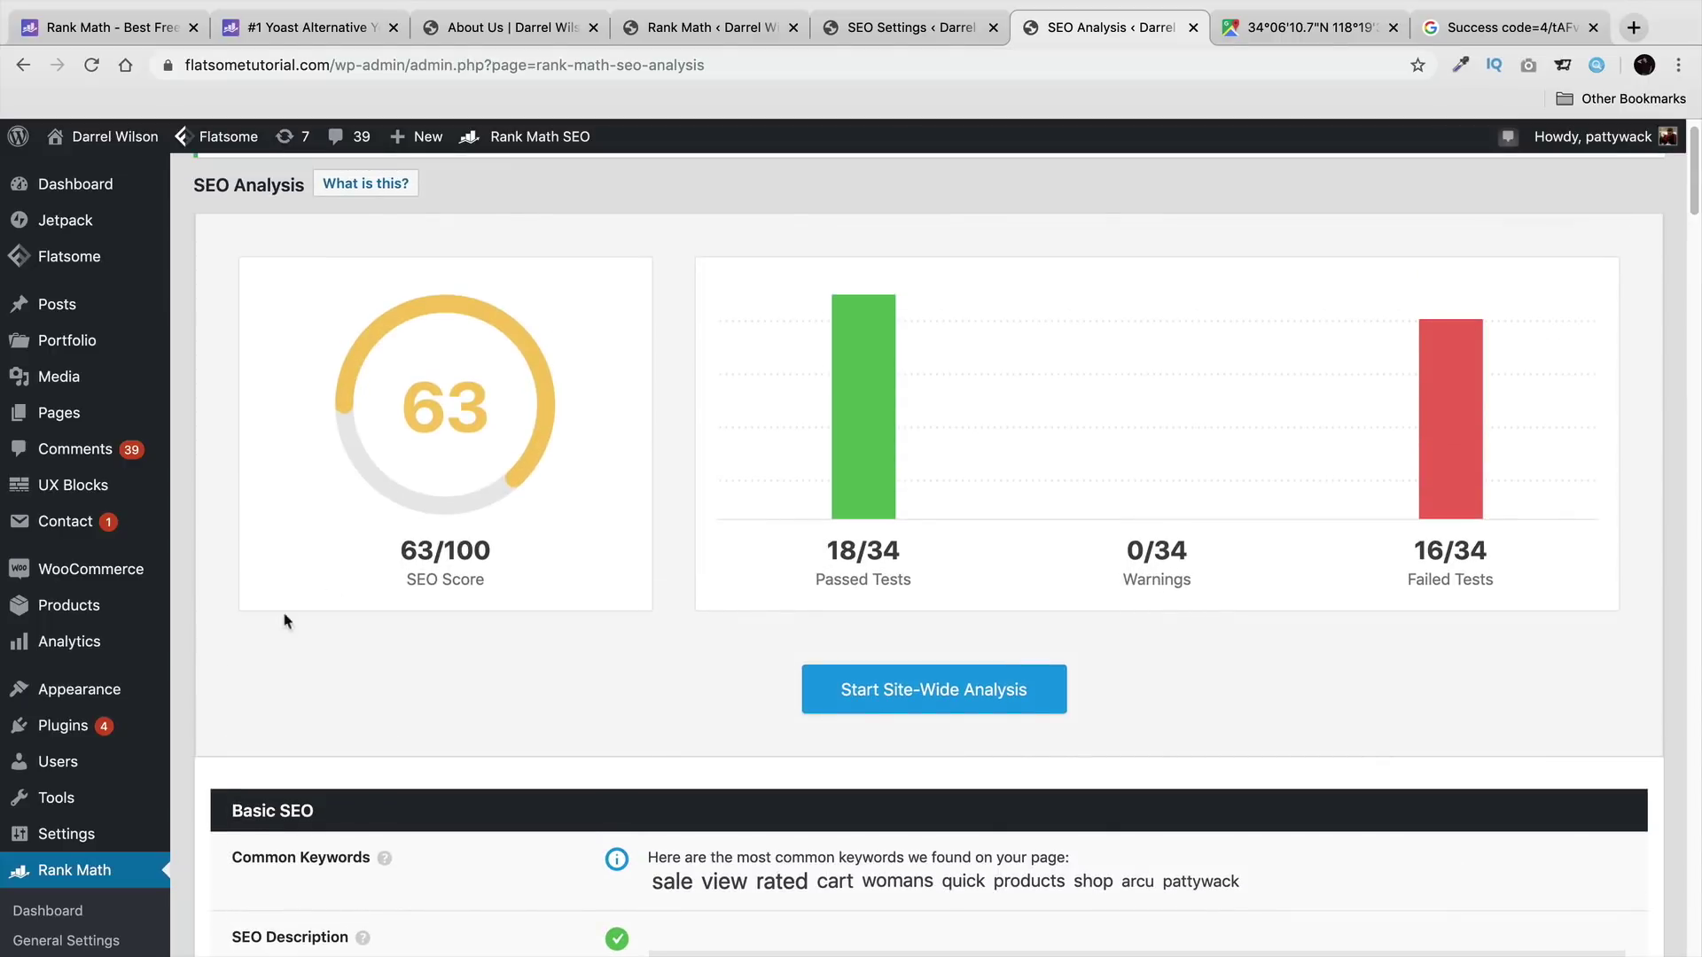
Step: Review the system status and the maintenance tools in Rank Math's Status & Tools, and open Import & Export
{"action": "scroll", "coordinate": [86, 752], "scroll_direction": "down", "scroll_amount": 3}
{"action": "scroll", "coordinate": [86, 752], "scroll_direction": "down", "scroll_amount": 4}
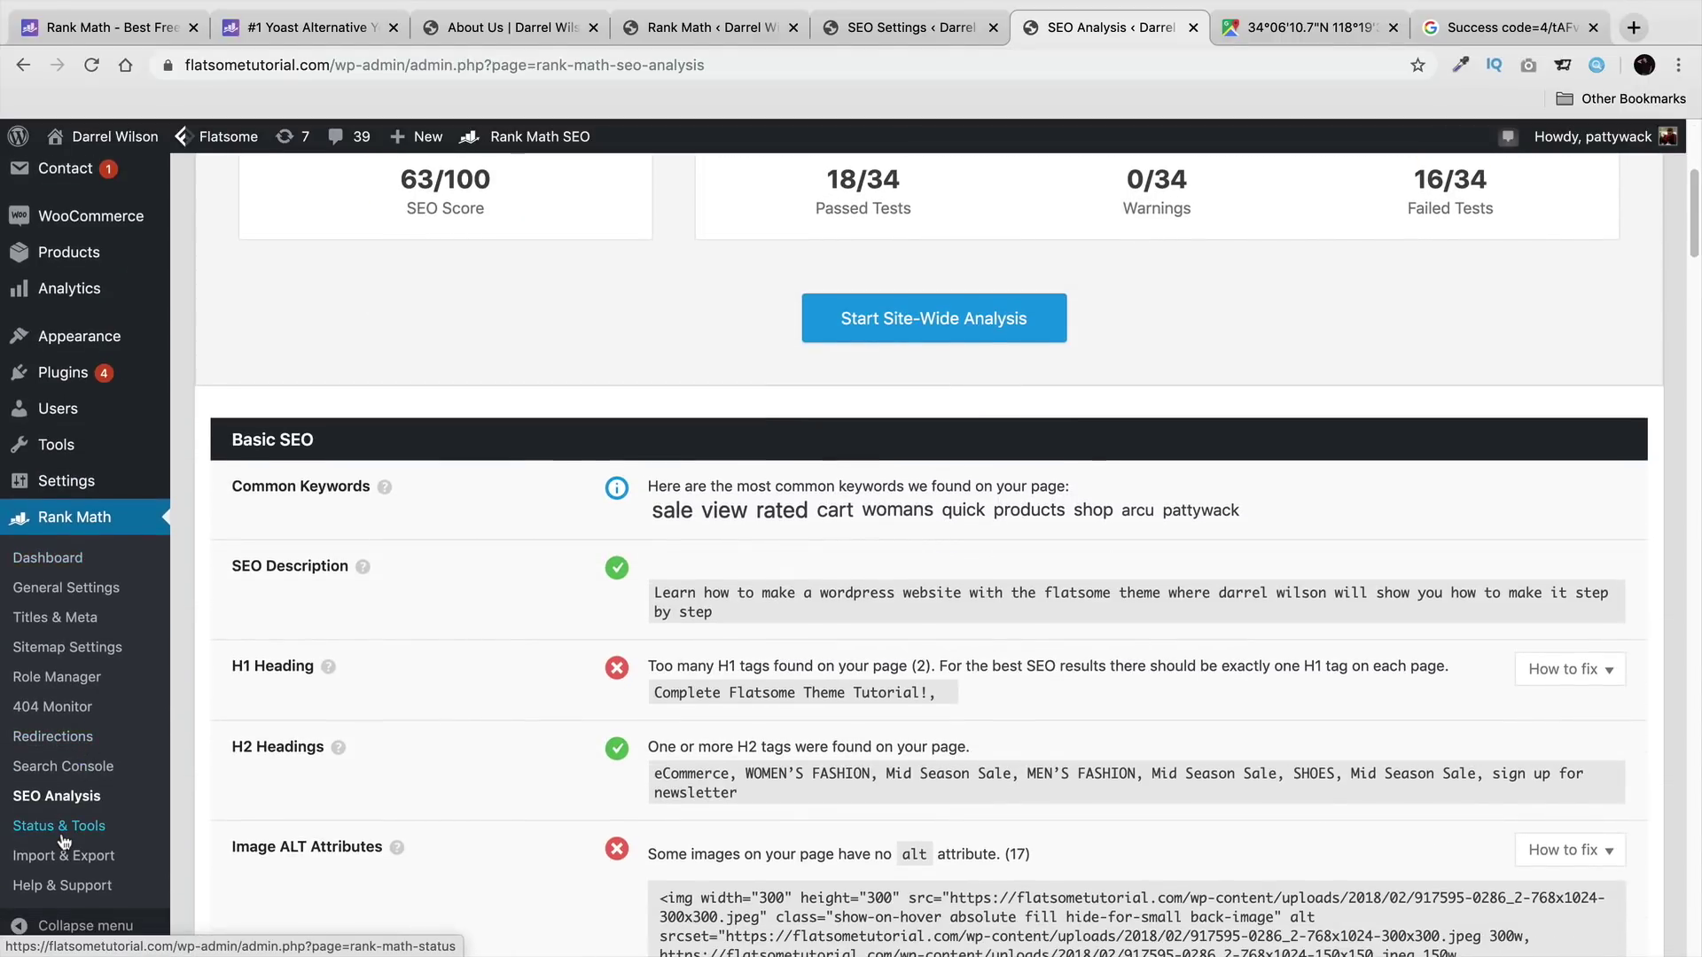
{"action": "left_click", "coordinate": [62, 833]}
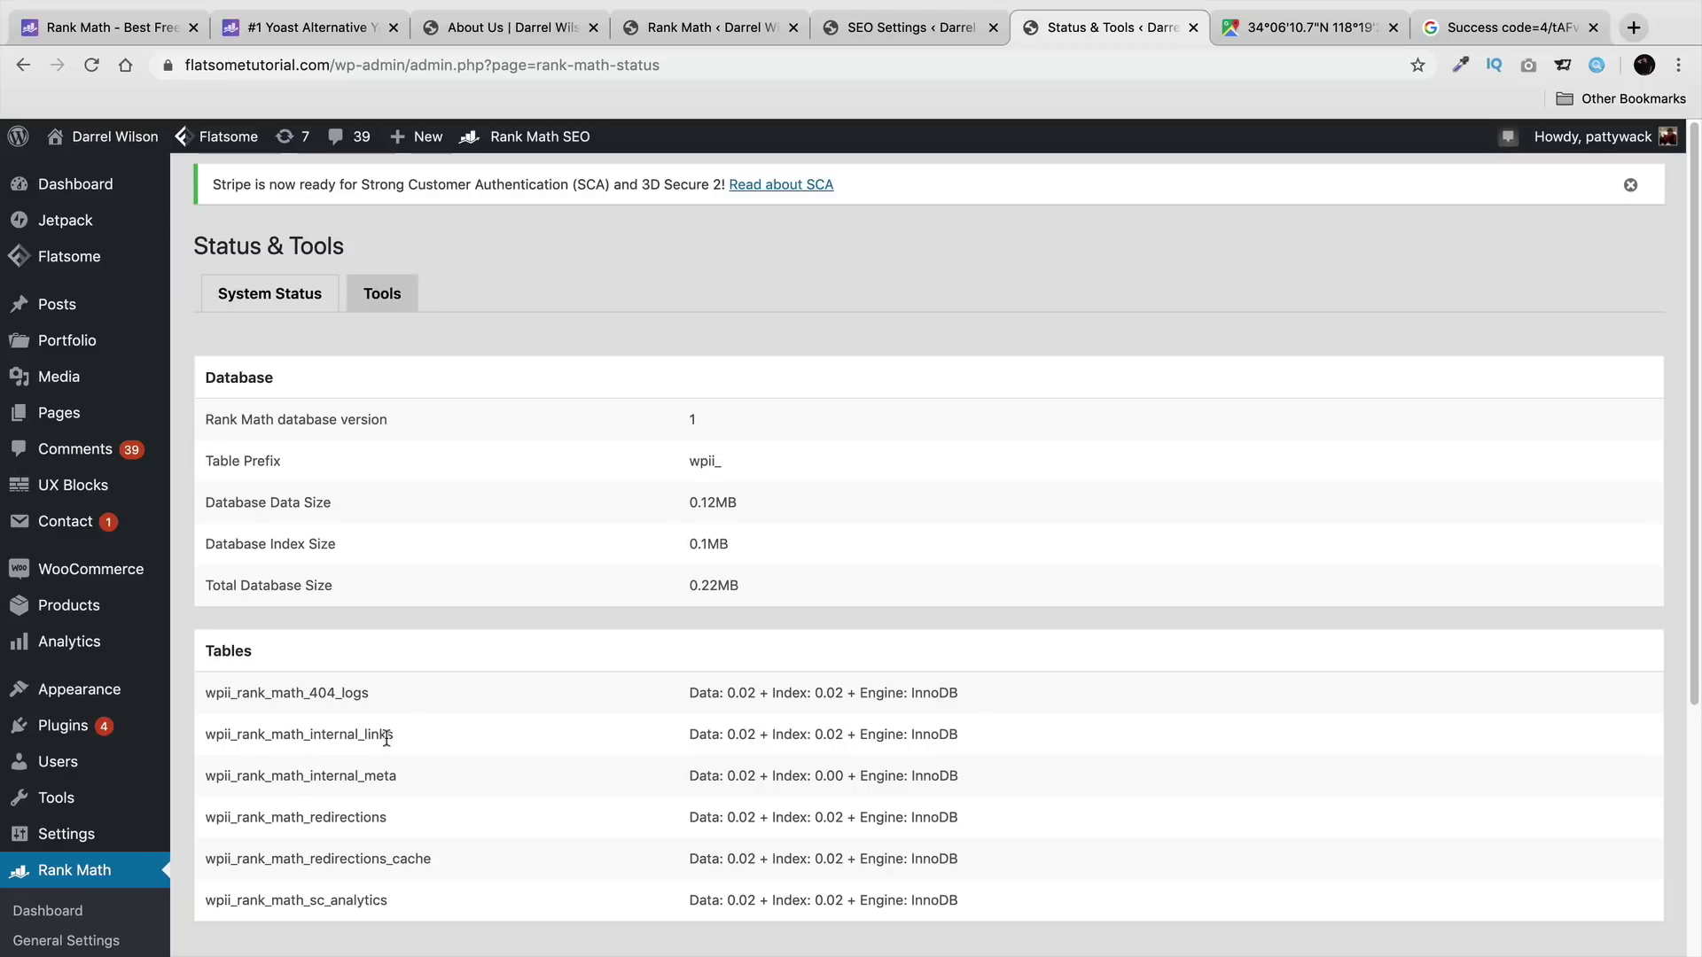
{"action": "scroll", "coordinate": [388, 737], "scroll_direction": "down", "scroll_amount": 2}
{"action": "scroll", "coordinate": [384, 762], "scroll_direction": "up", "scroll_amount": 2}
{"action": "left_click", "coordinate": [400, 304]}
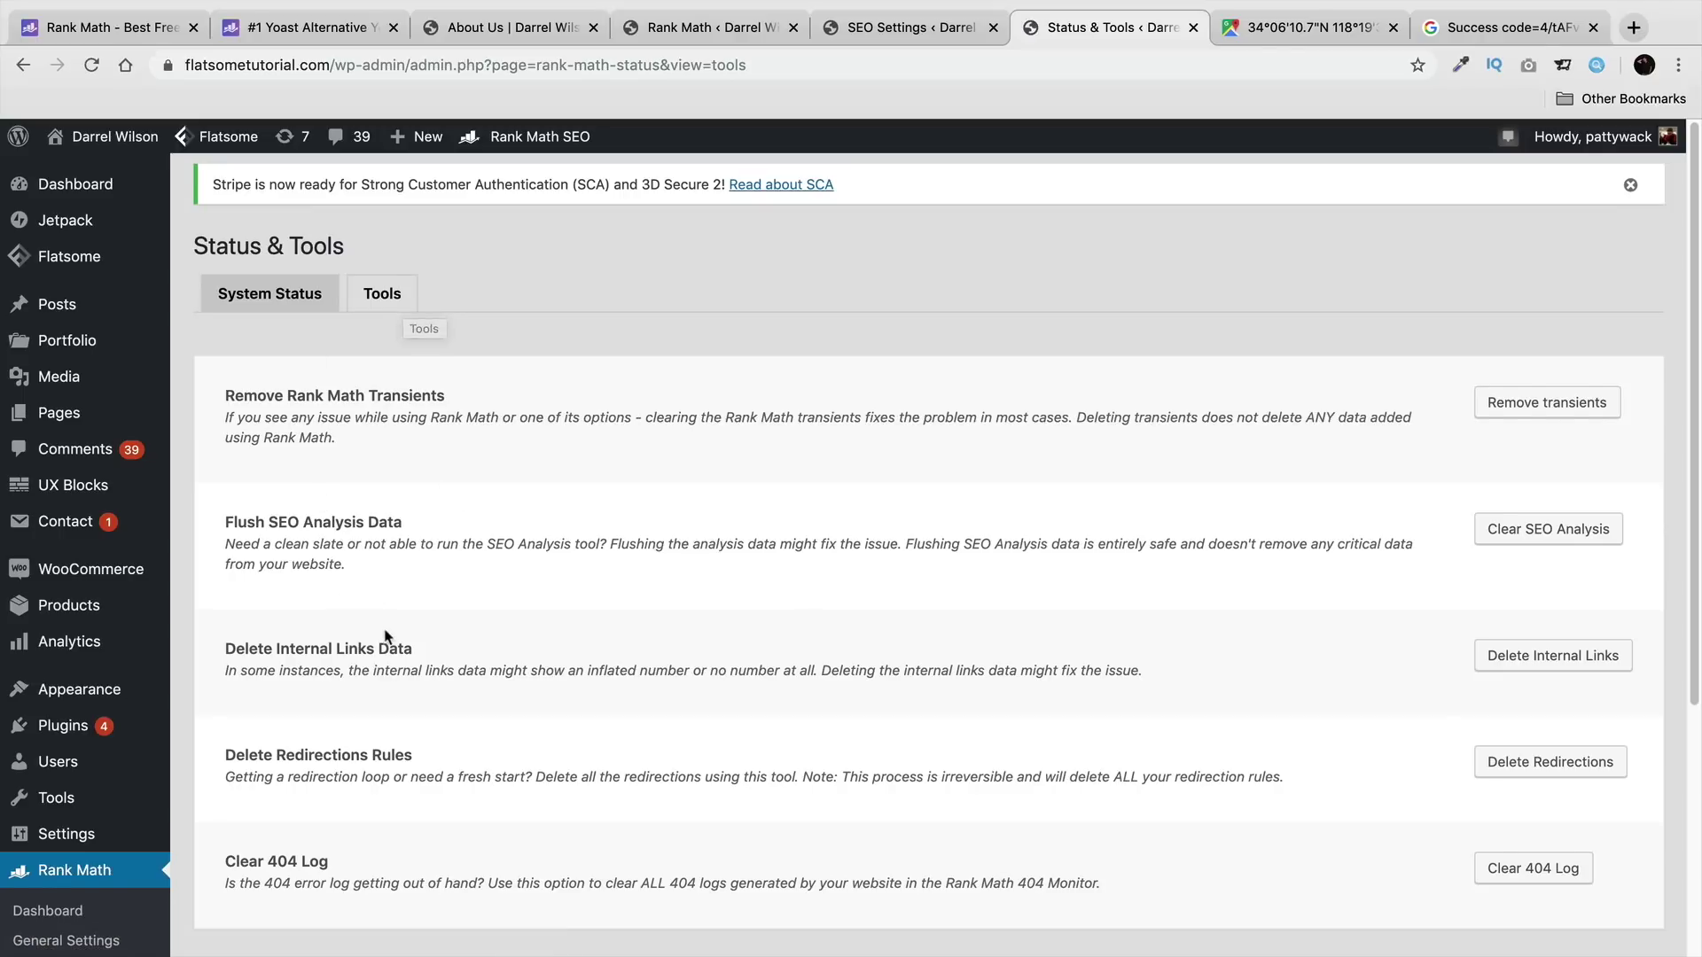
{"action": "scroll", "coordinate": [416, 620], "scroll_direction": "down", "scroll_amount": 1}
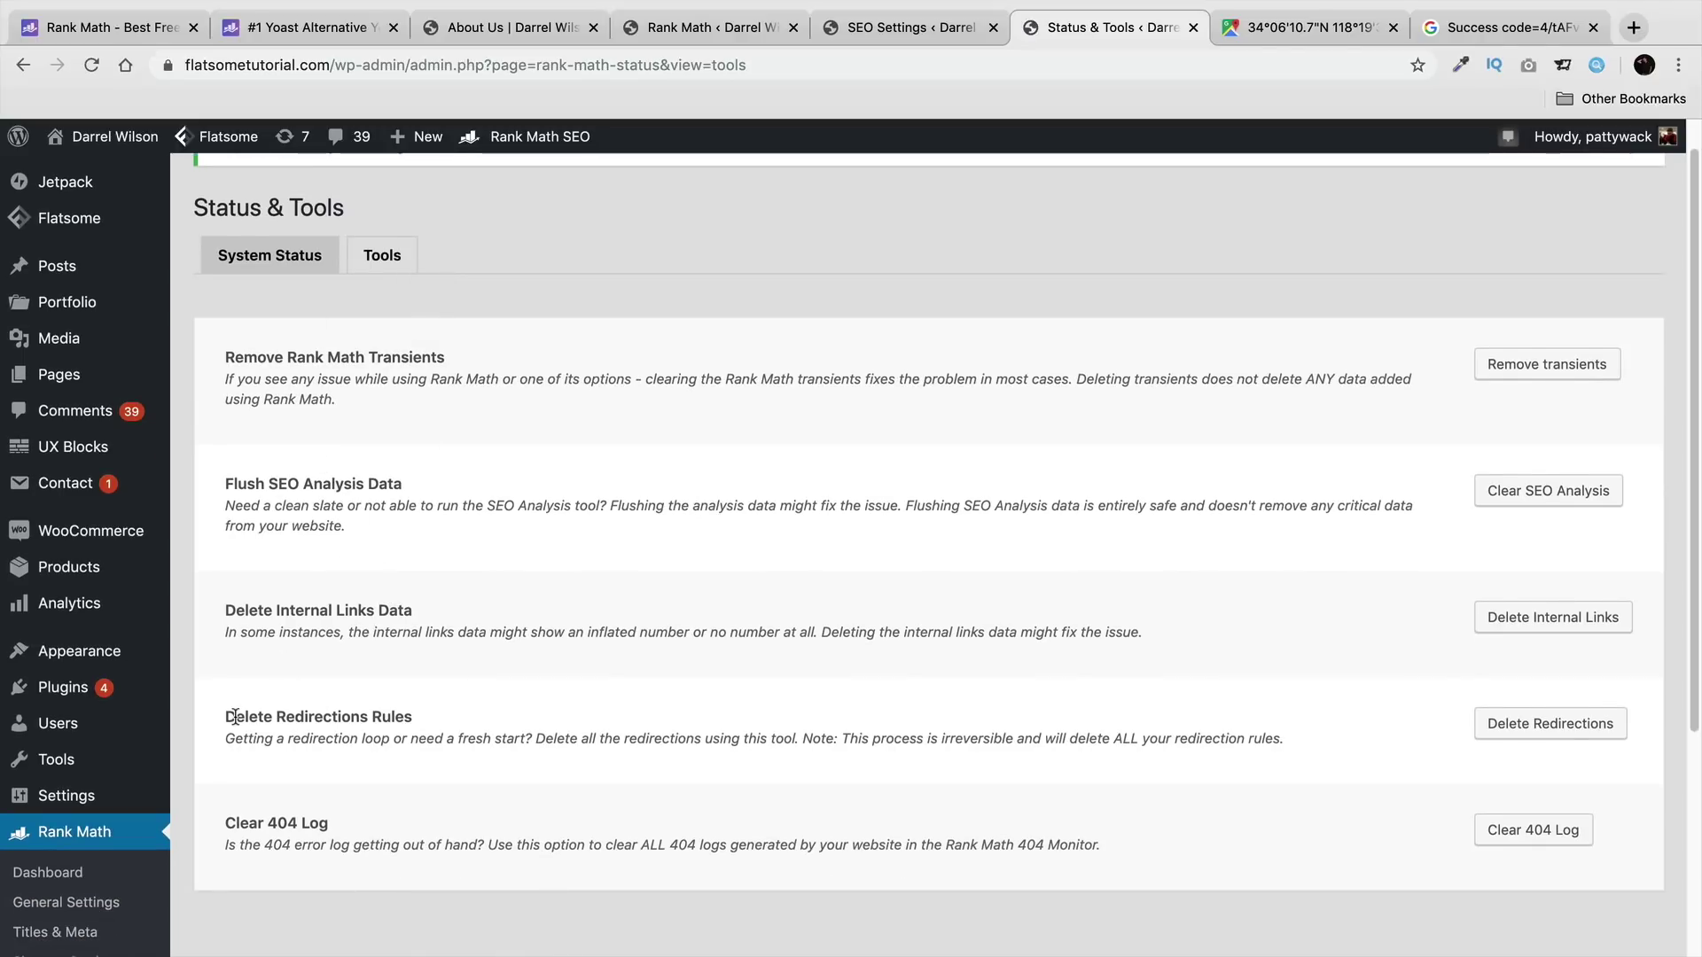
{"action": "left_click_drag", "start_coordinate": [235, 716], "coordinate": [431, 719]}
{"action": "left_click_drag", "start_coordinate": [234, 823], "coordinate": [357, 829]}
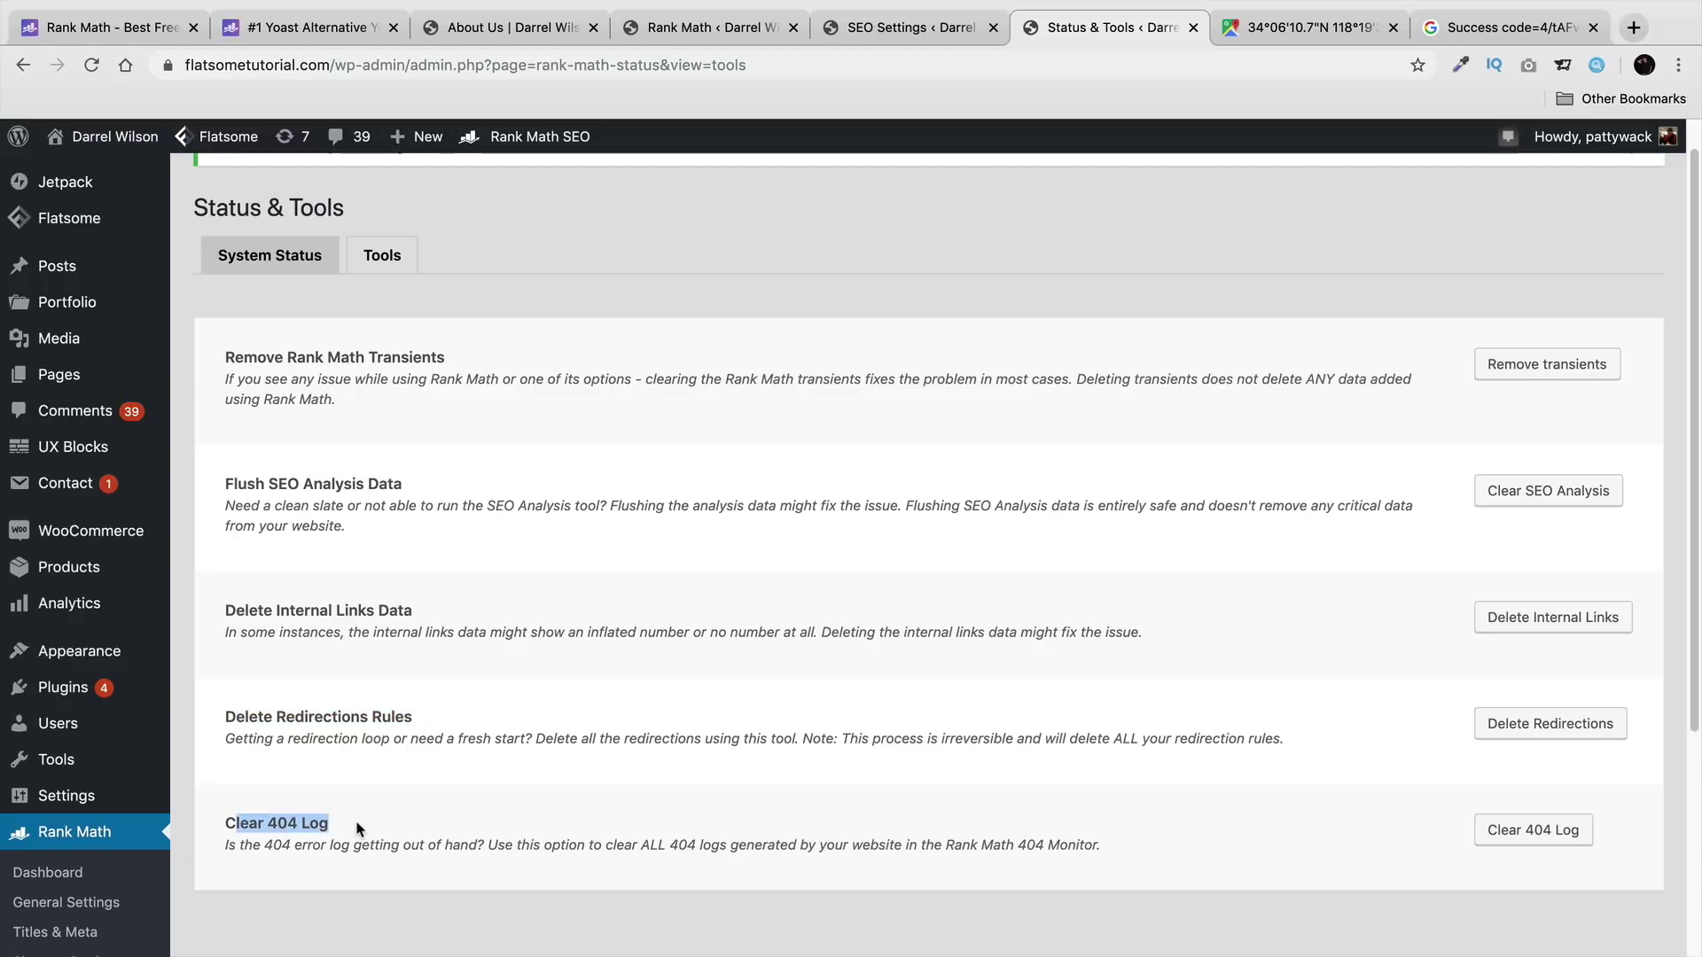
{"action": "scroll", "coordinate": [56, 722], "scroll_direction": "down", "scroll_amount": 5}
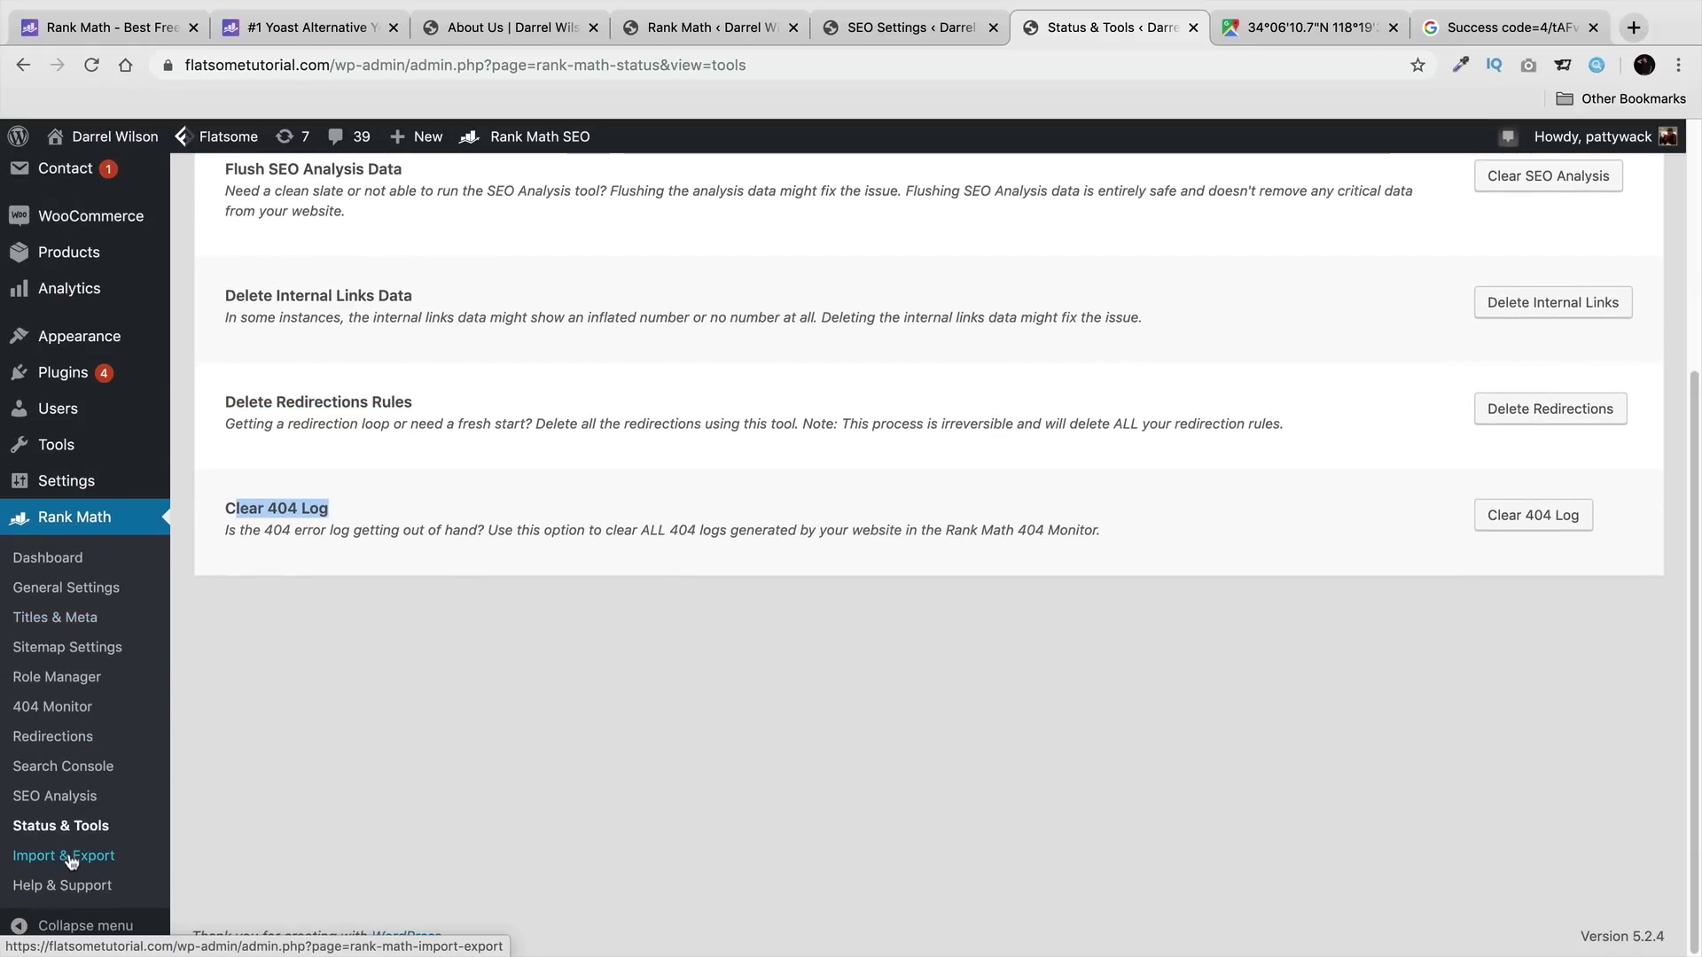
{"action": "left_click", "coordinate": [70, 860]}
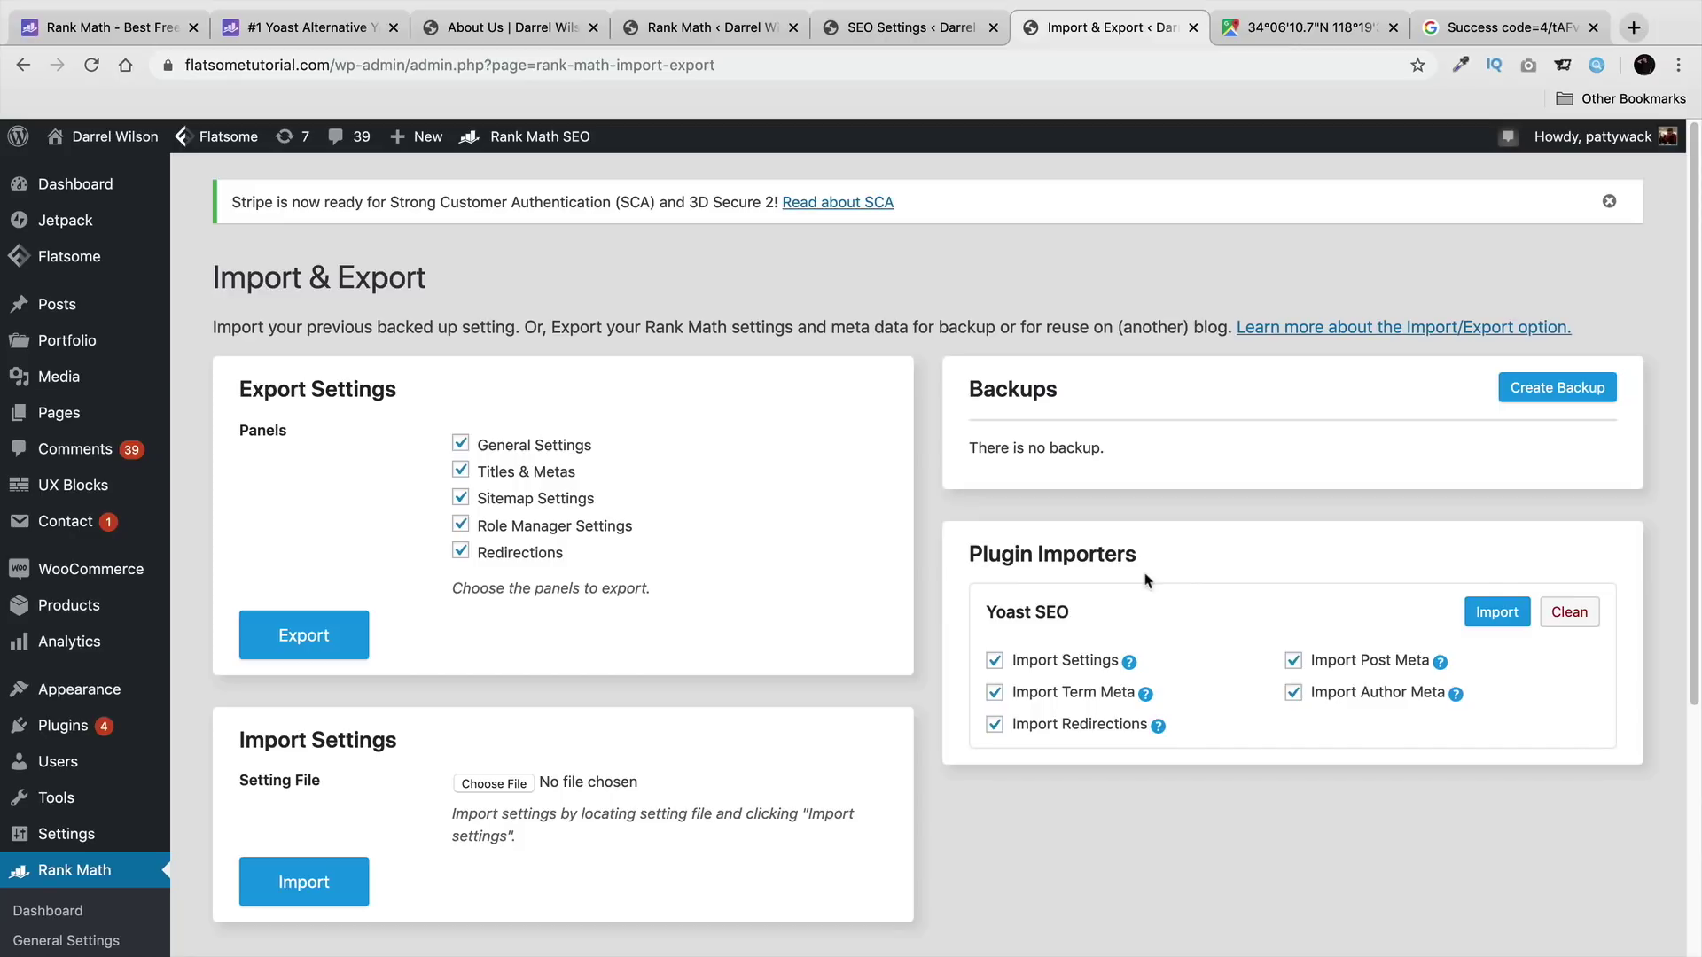
Step: Search Google for "submit sitemap to google" and open the Google Search Console sitemaps page from the results
{"action": "left_click", "coordinate": [1267, 26]}
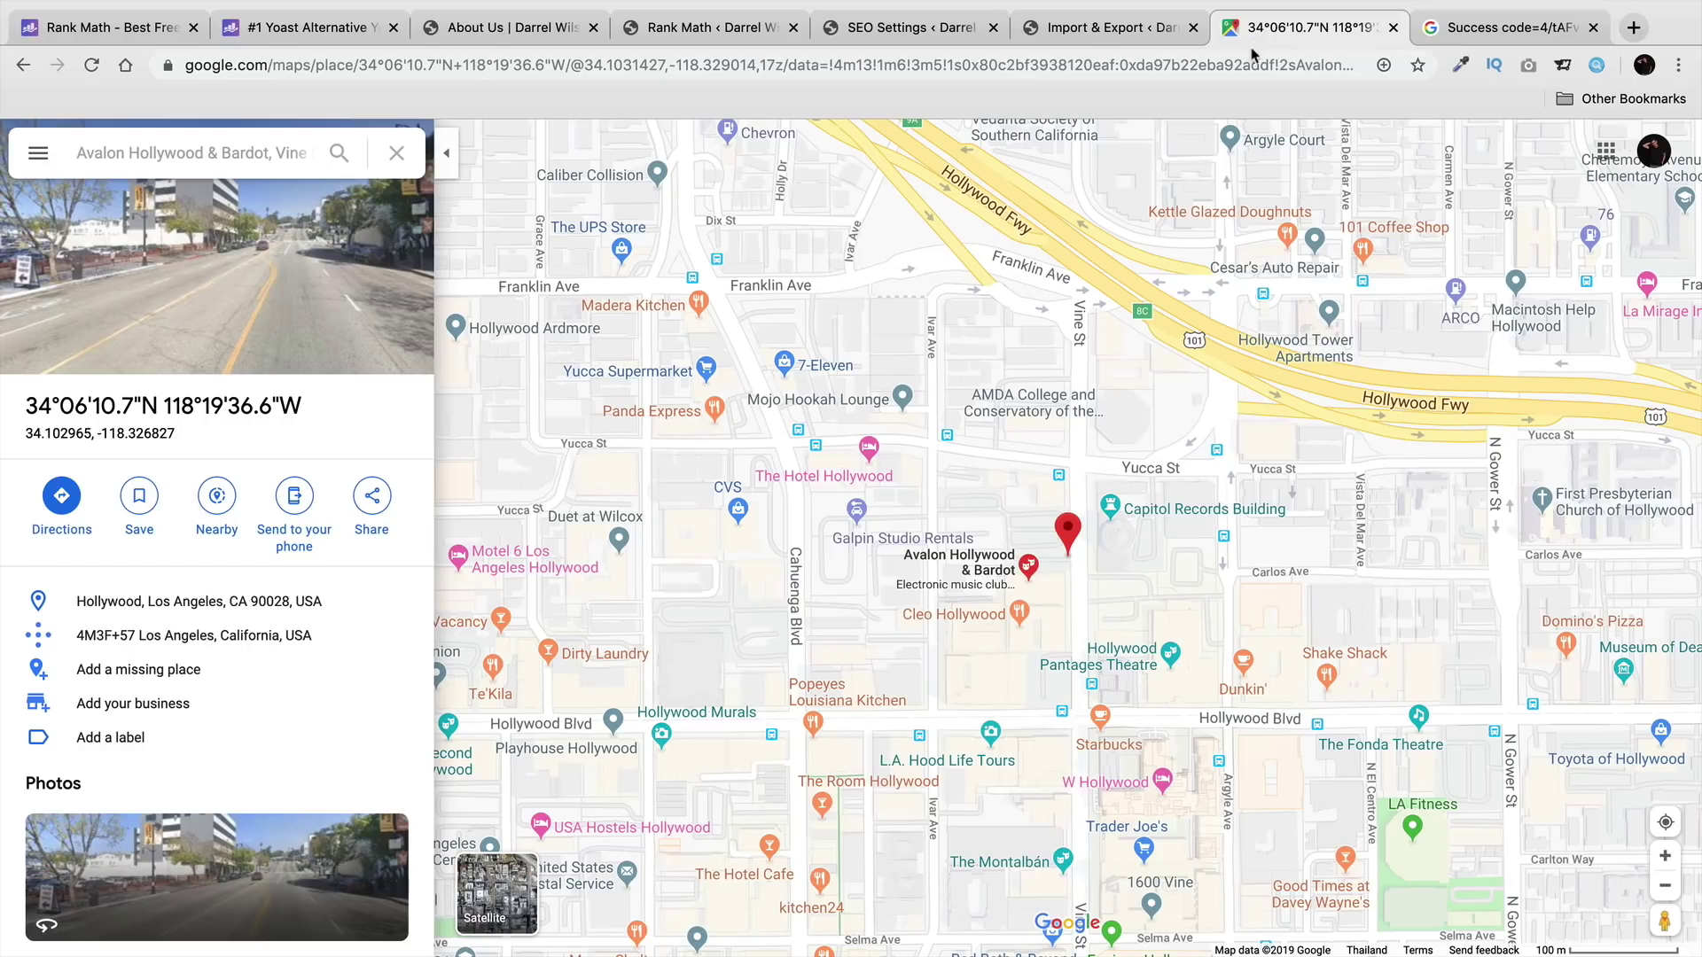
{"action": "left_click", "coordinate": [1250, 60]}
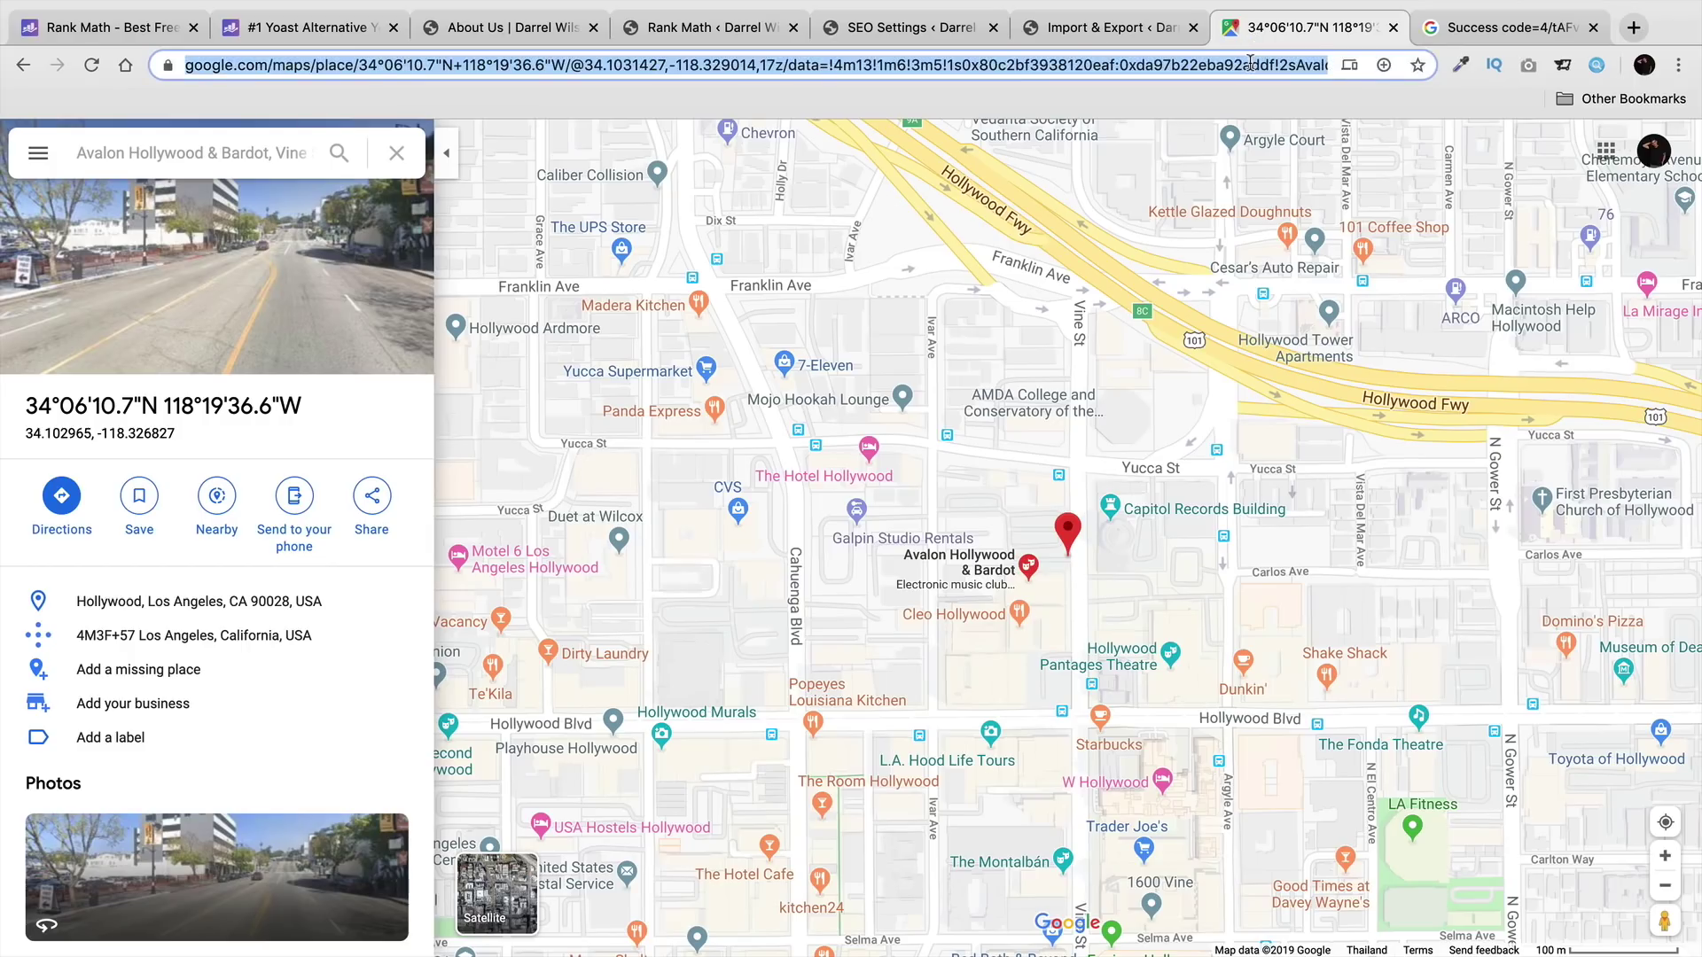
{"action": "type", "text": "submit site"}
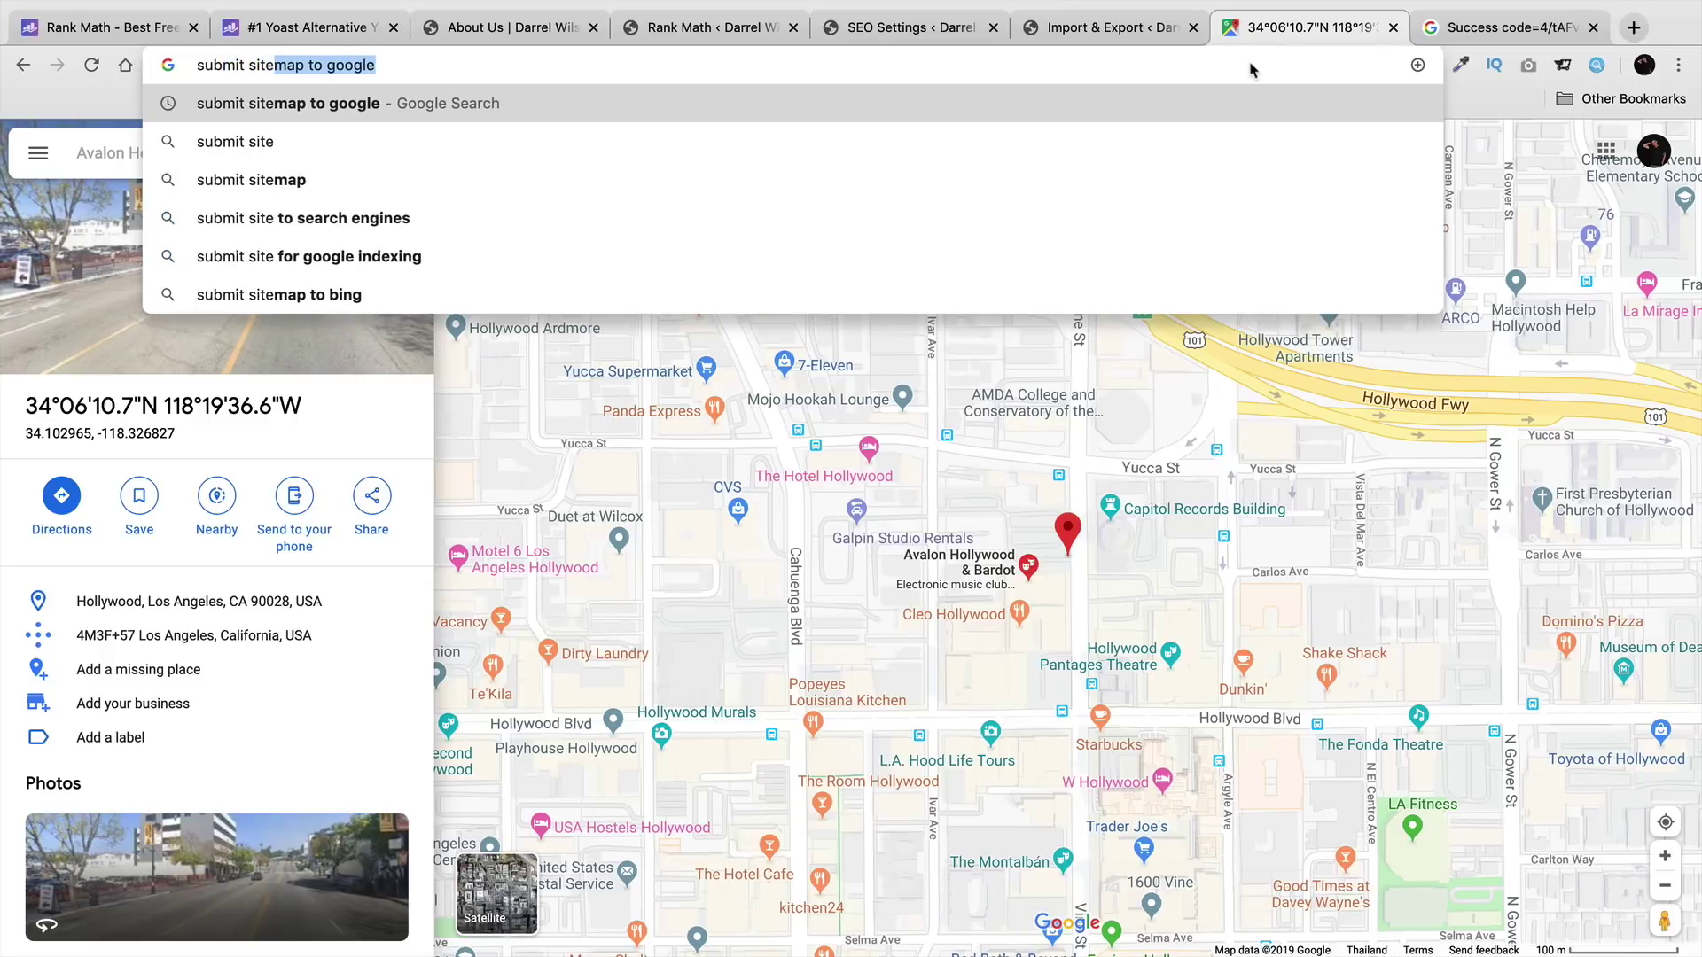
{"action": "type", "text": "map"}
{"action": "key", "text": "Return"}
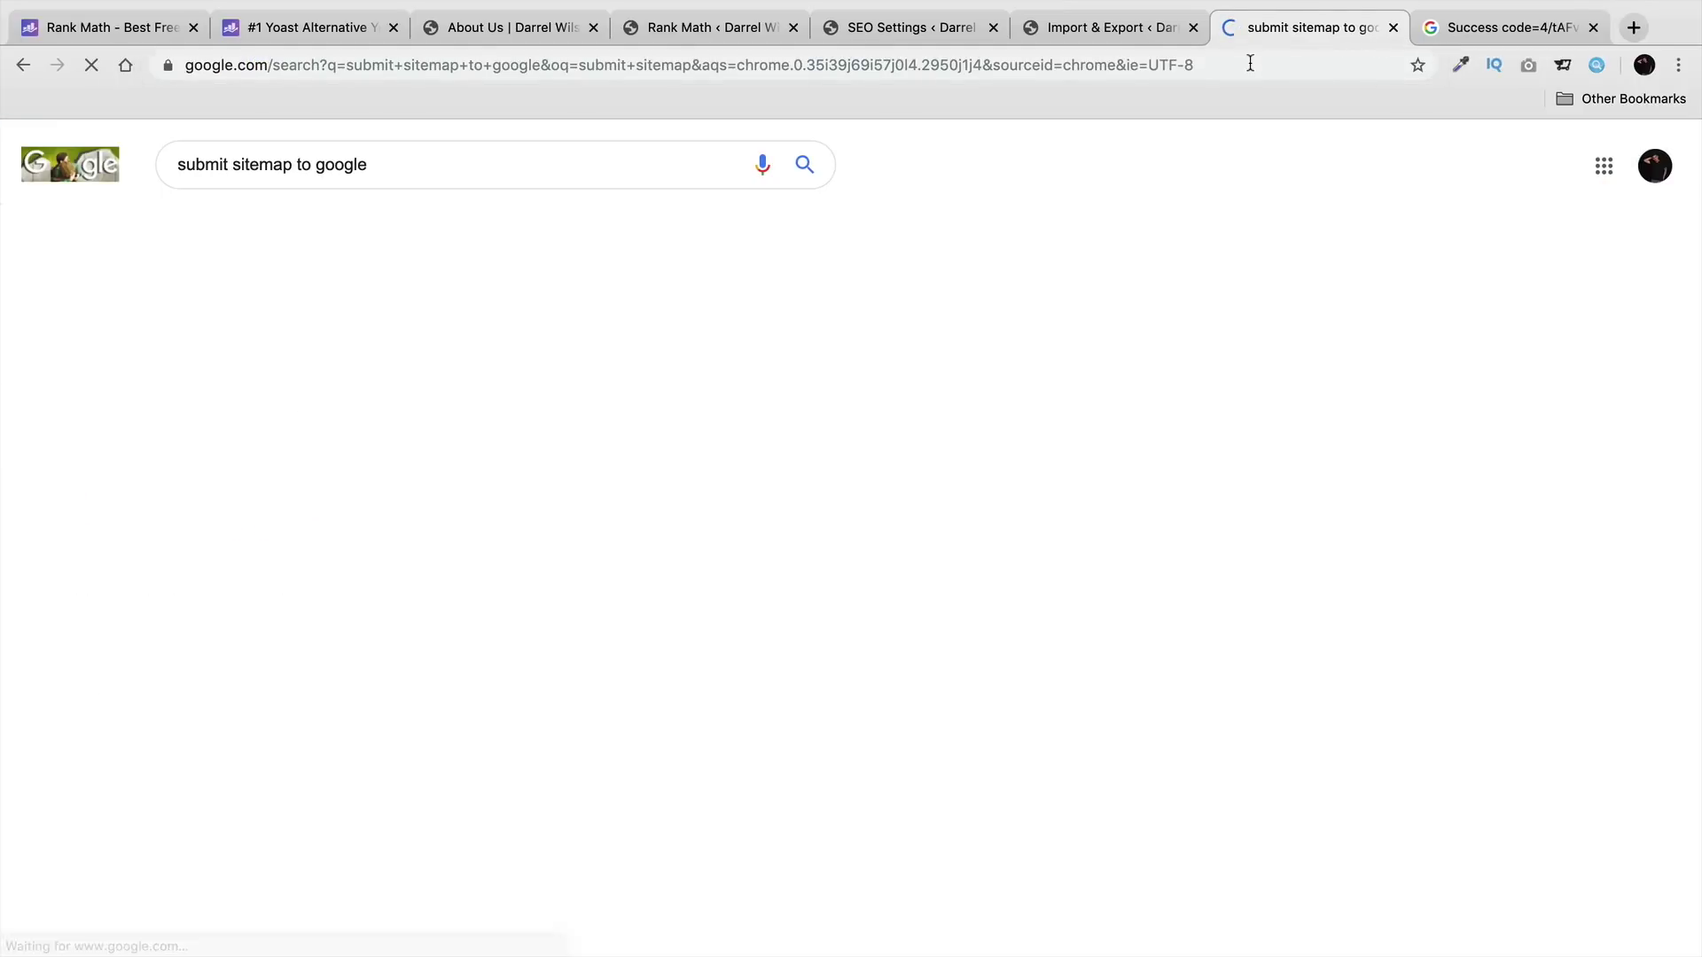
{"action": "scroll", "coordinate": [420, 618], "scroll_direction": "down", "scroll_amount": 5}
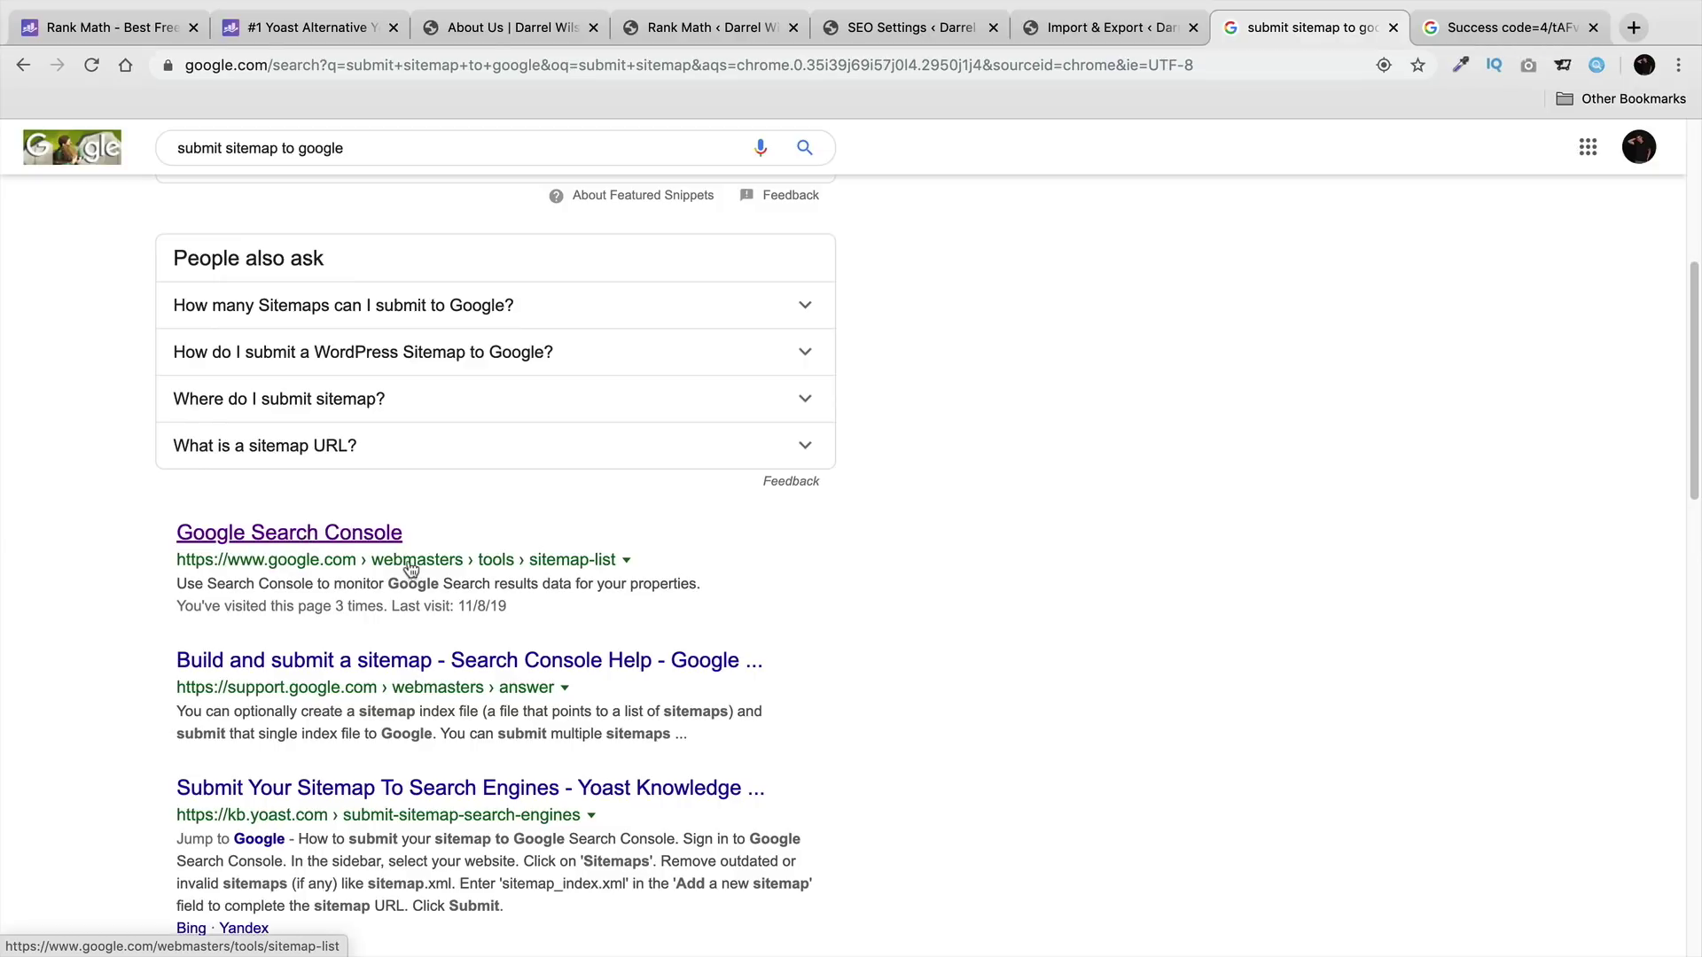
{"action": "left_click", "coordinate": [313, 536]}
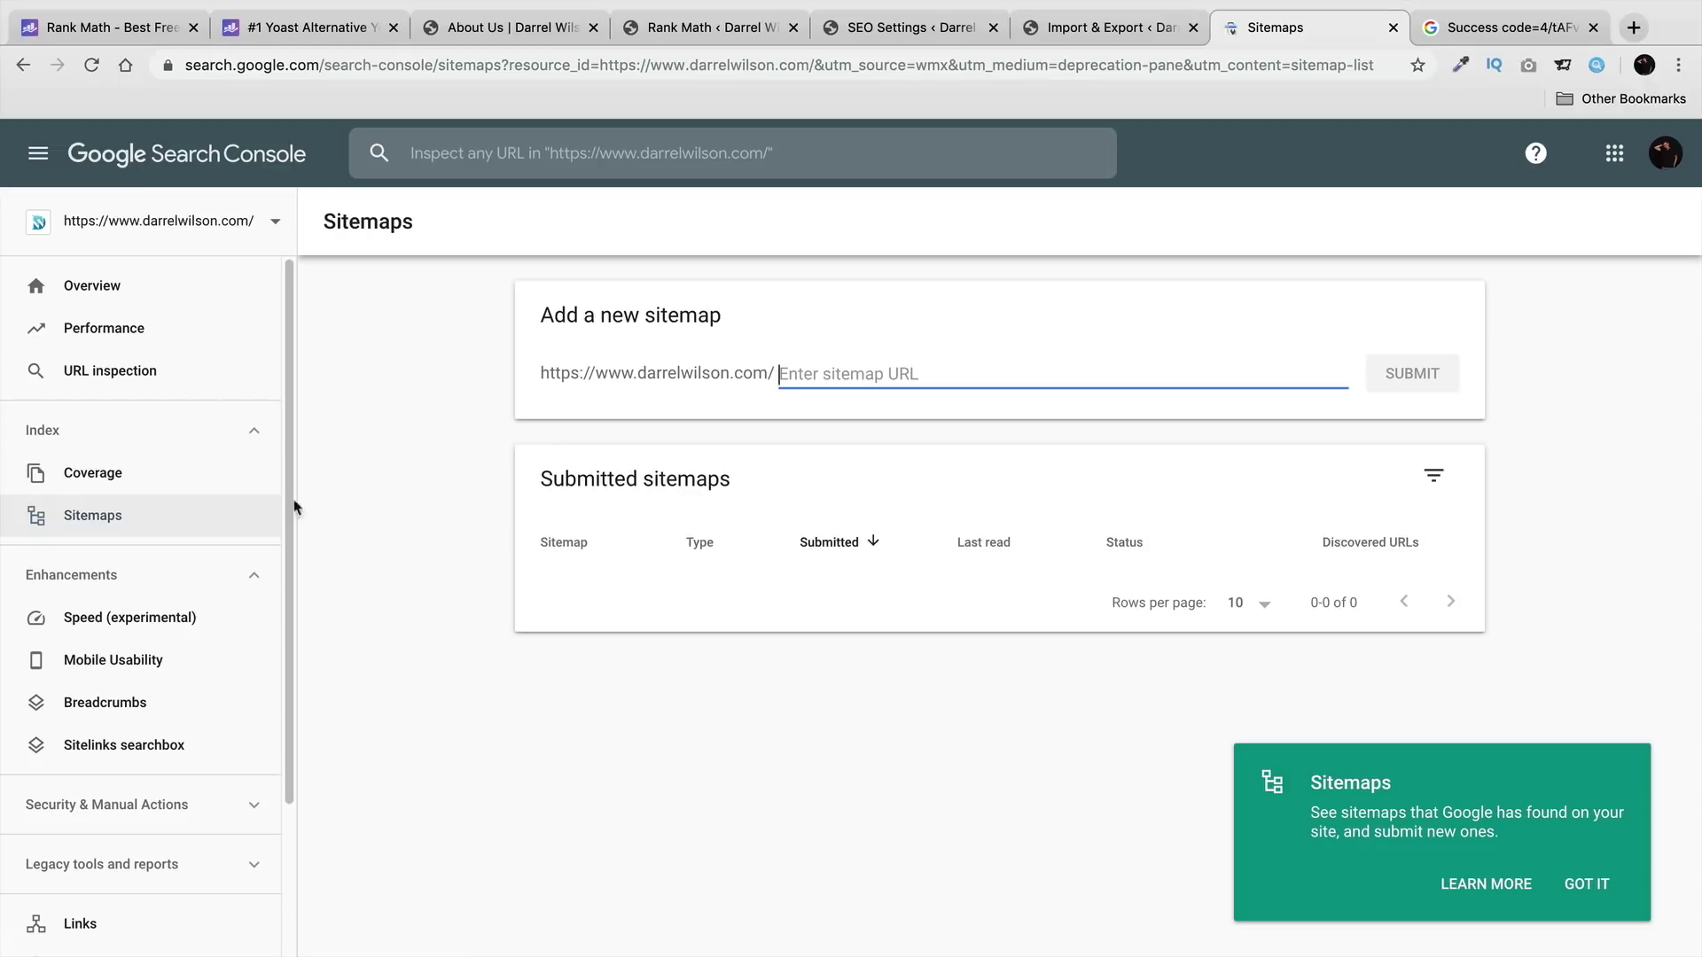
Step: Return to WordPress, open Rank Math's Sitemap Settings and copy the sitemap_index.xml part of the sitemap index address
{"action": "left_click", "coordinate": [1108, 31]}
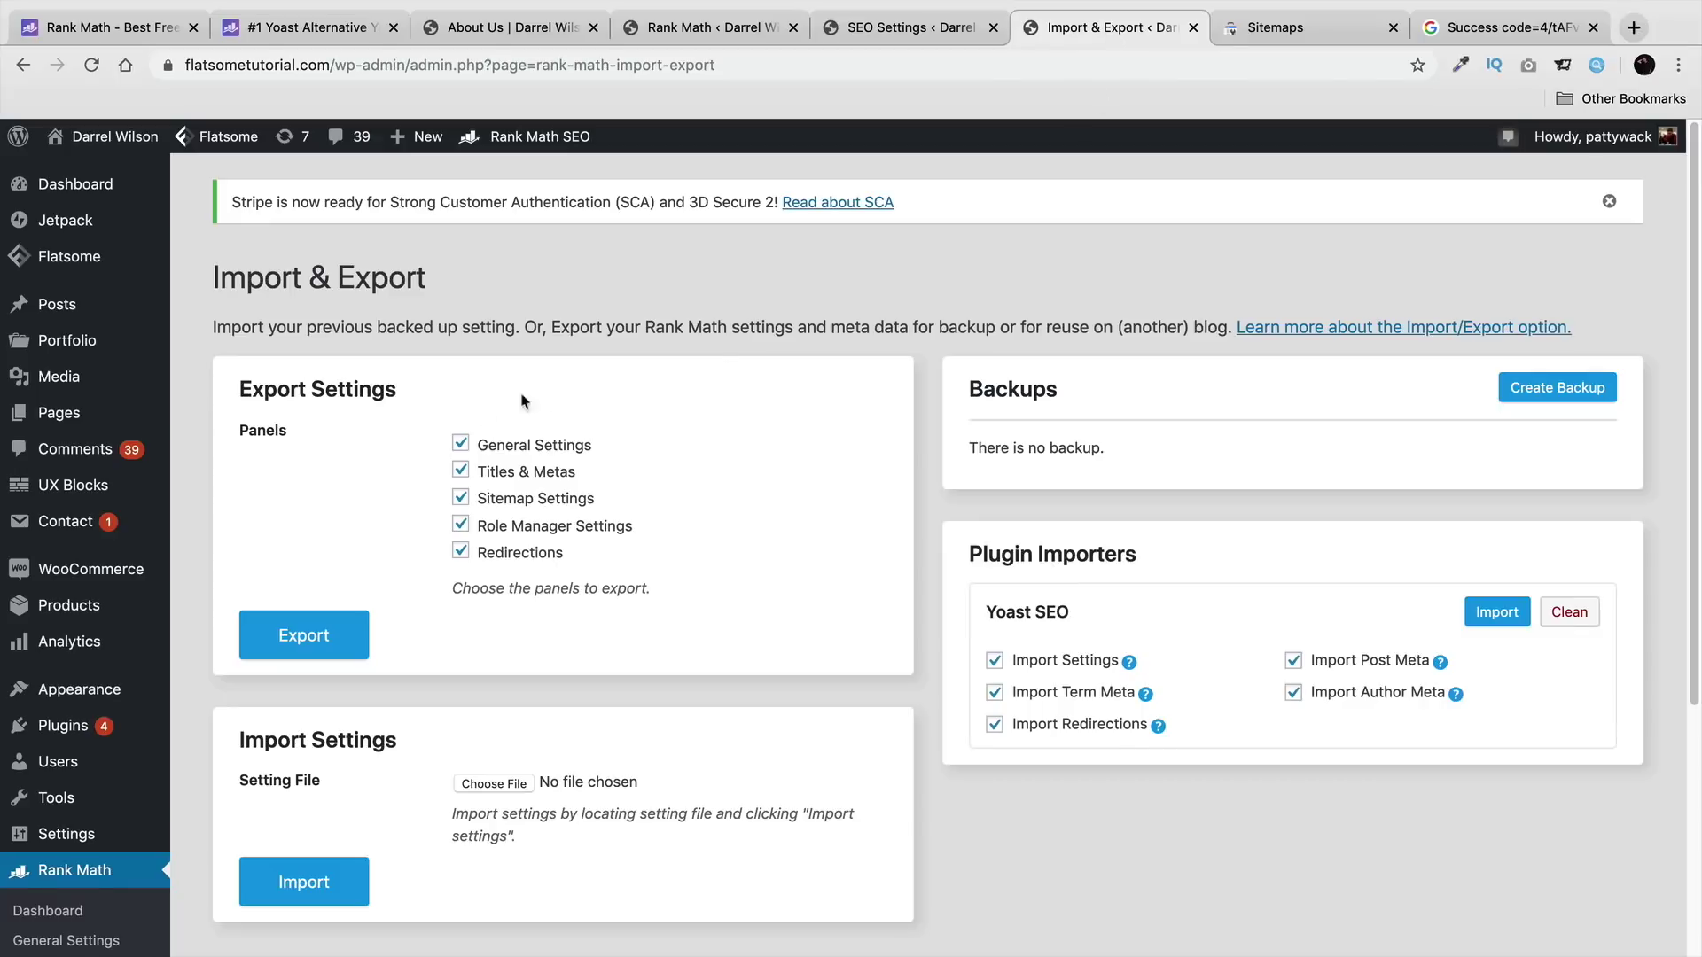
{"action": "scroll", "coordinate": [97, 763], "scroll_direction": "down", "scroll_amount": 3}
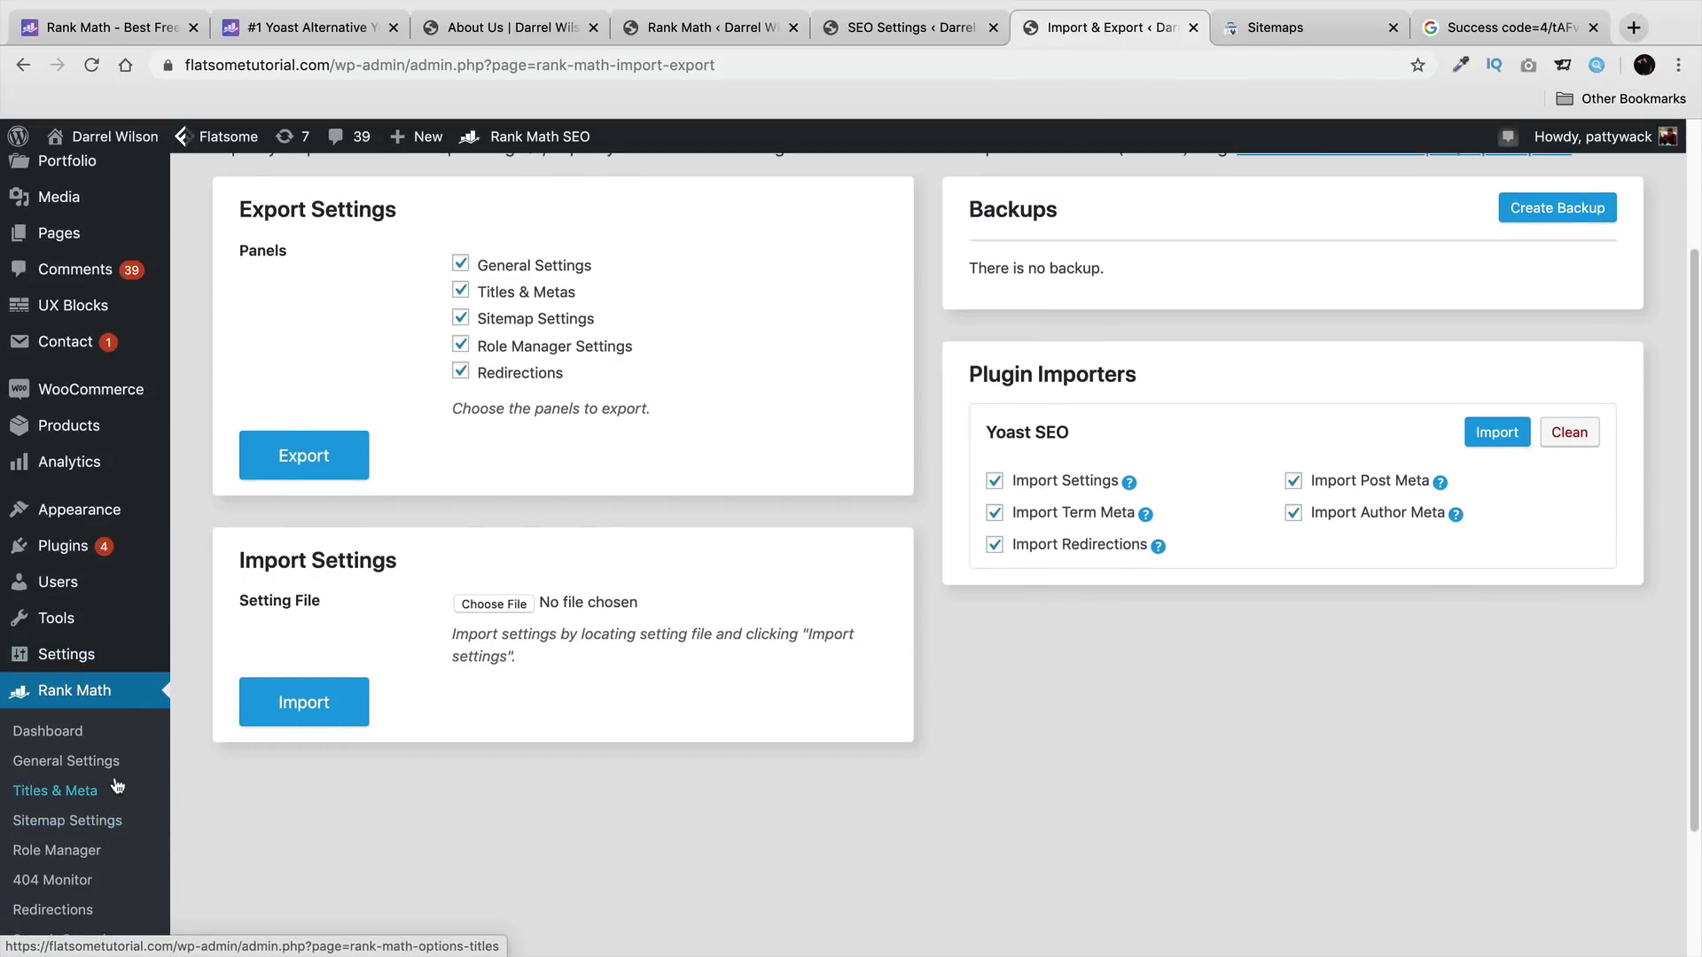
{"action": "scroll", "coordinate": [116, 787], "scroll_direction": "down", "scroll_amount": 2}
{"action": "left_click", "coordinate": [113, 755]}
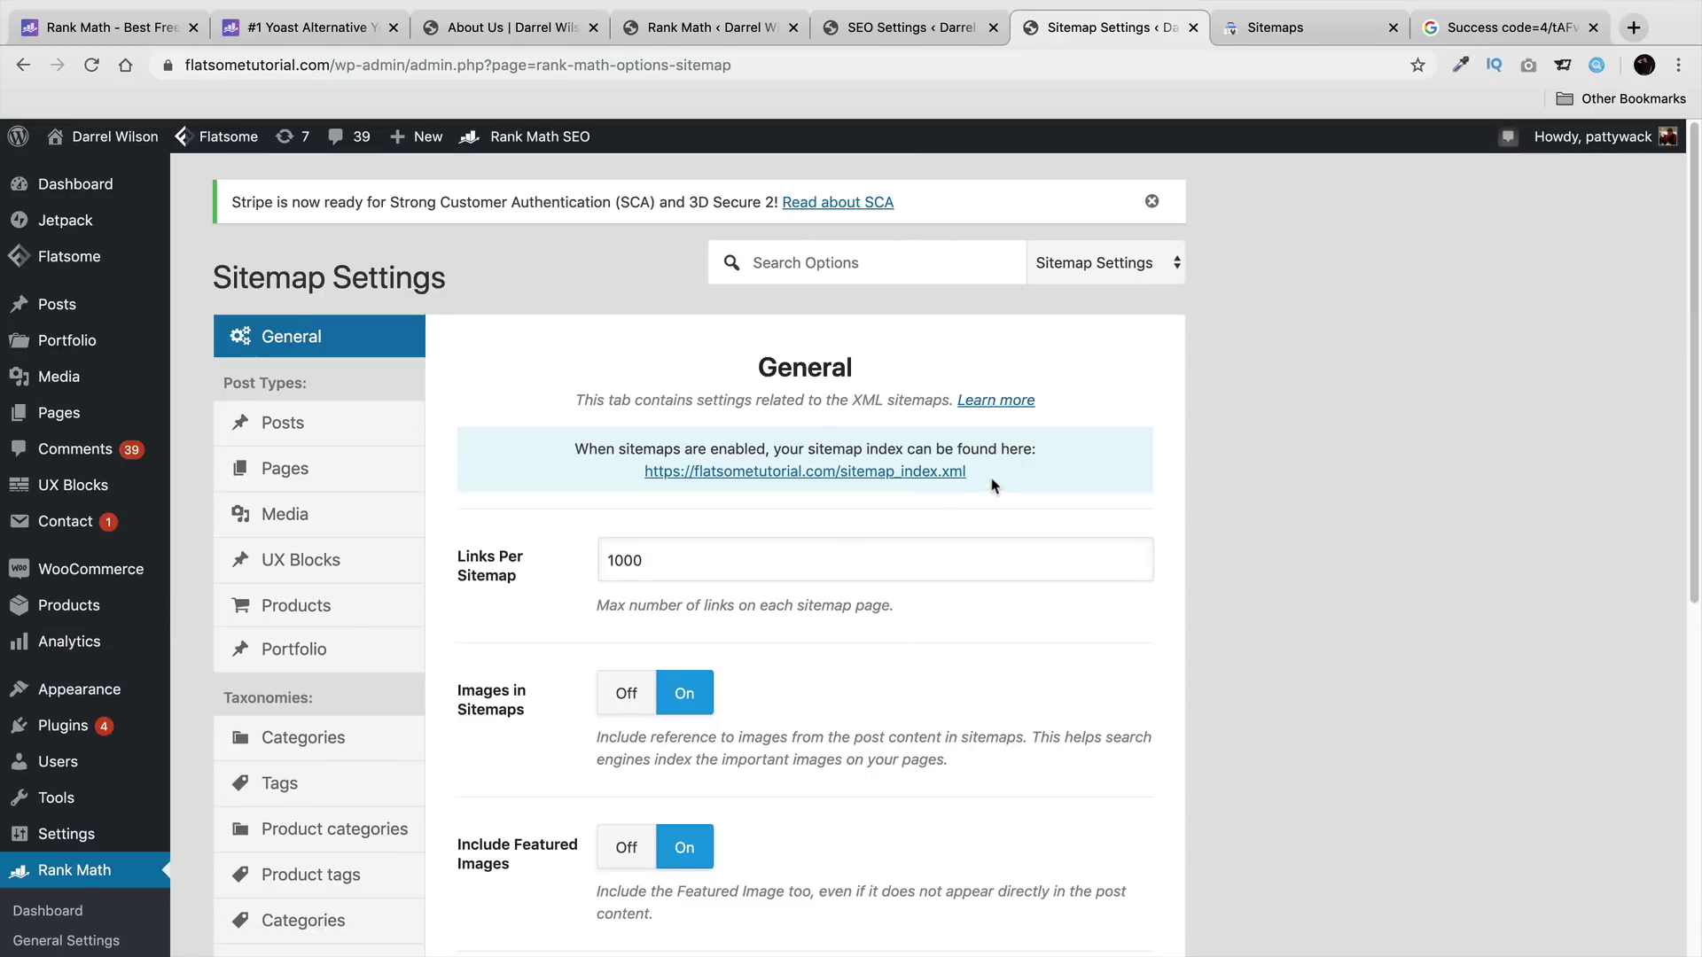
{"action": "left_click_drag", "start_coordinate": [966, 472], "coordinate": [851, 476]}
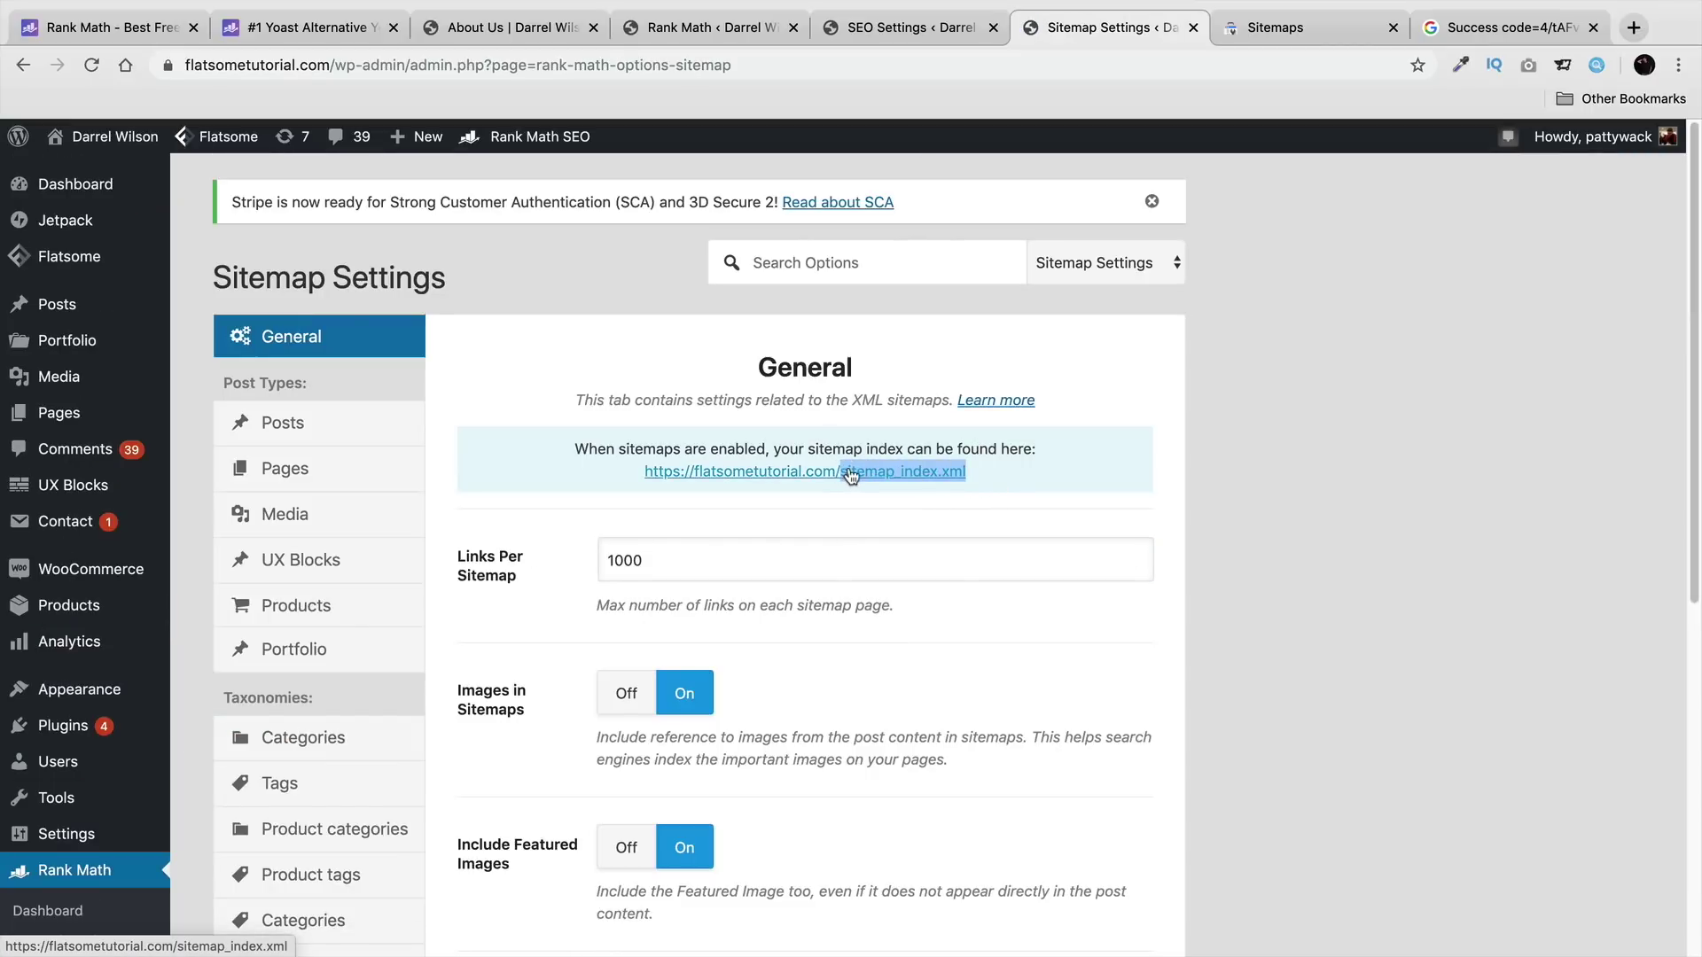
{"action": "right_click", "coordinate": [851, 476]}
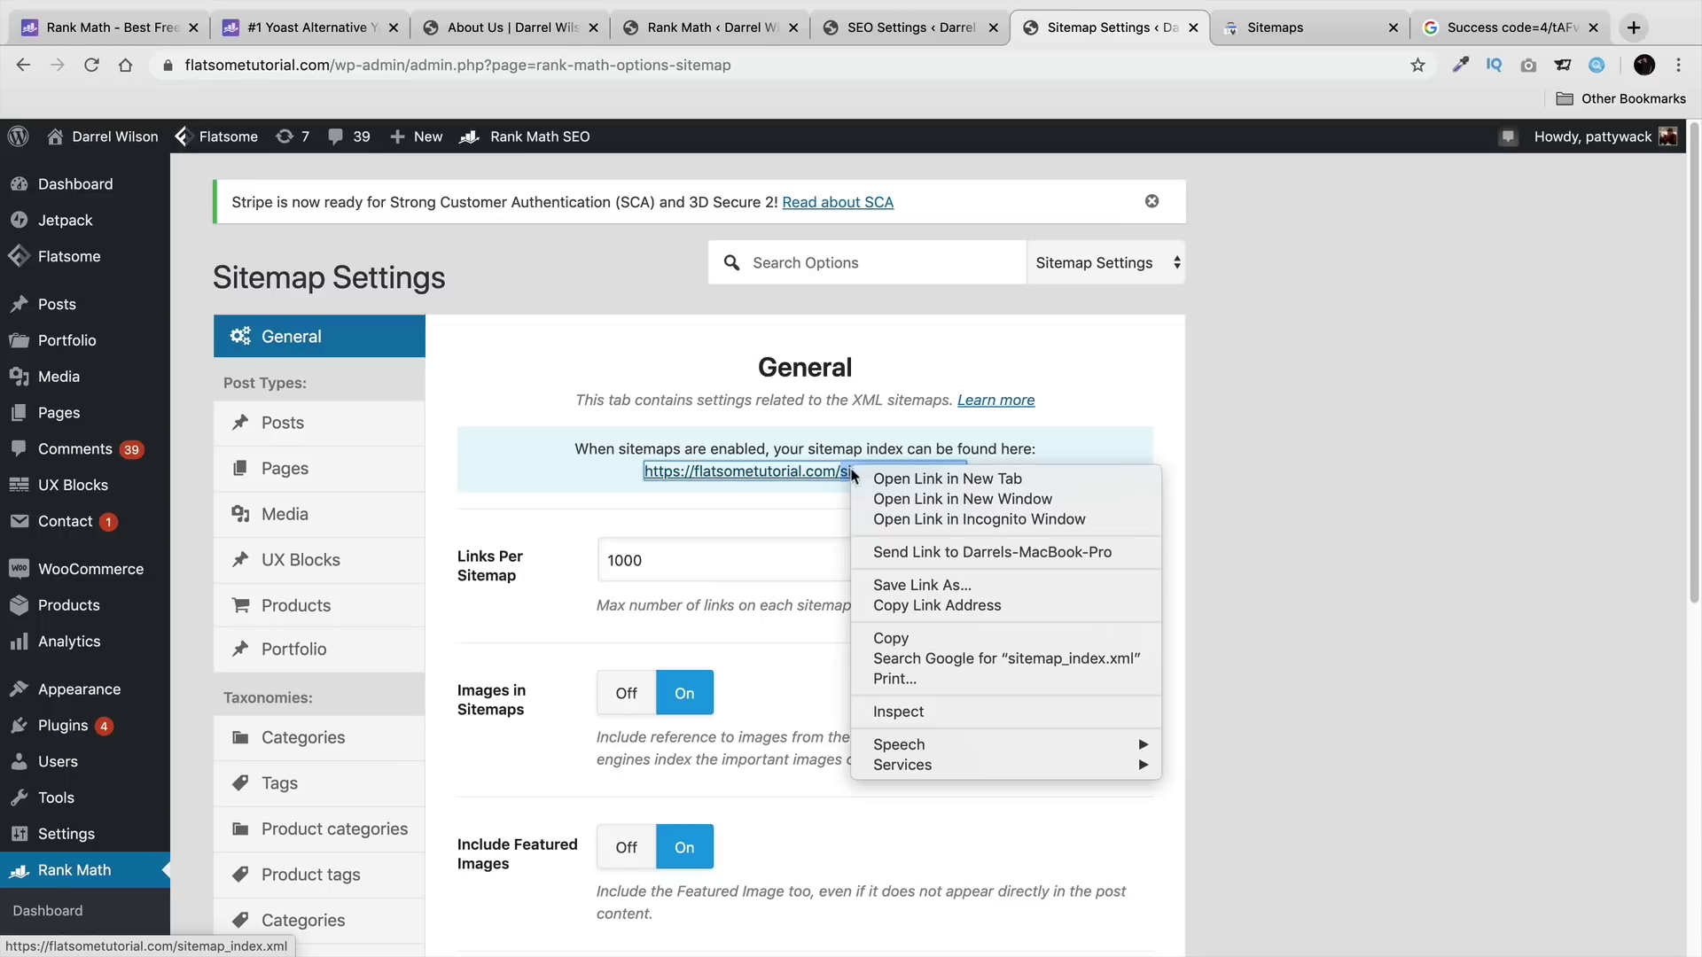
{"action": "left_click", "coordinate": [929, 608]}
Step: Paste sitemap_index.xml as the new sitemap URL in Google Search Console
{"action": "key", "text": "ctrl+Tab"}
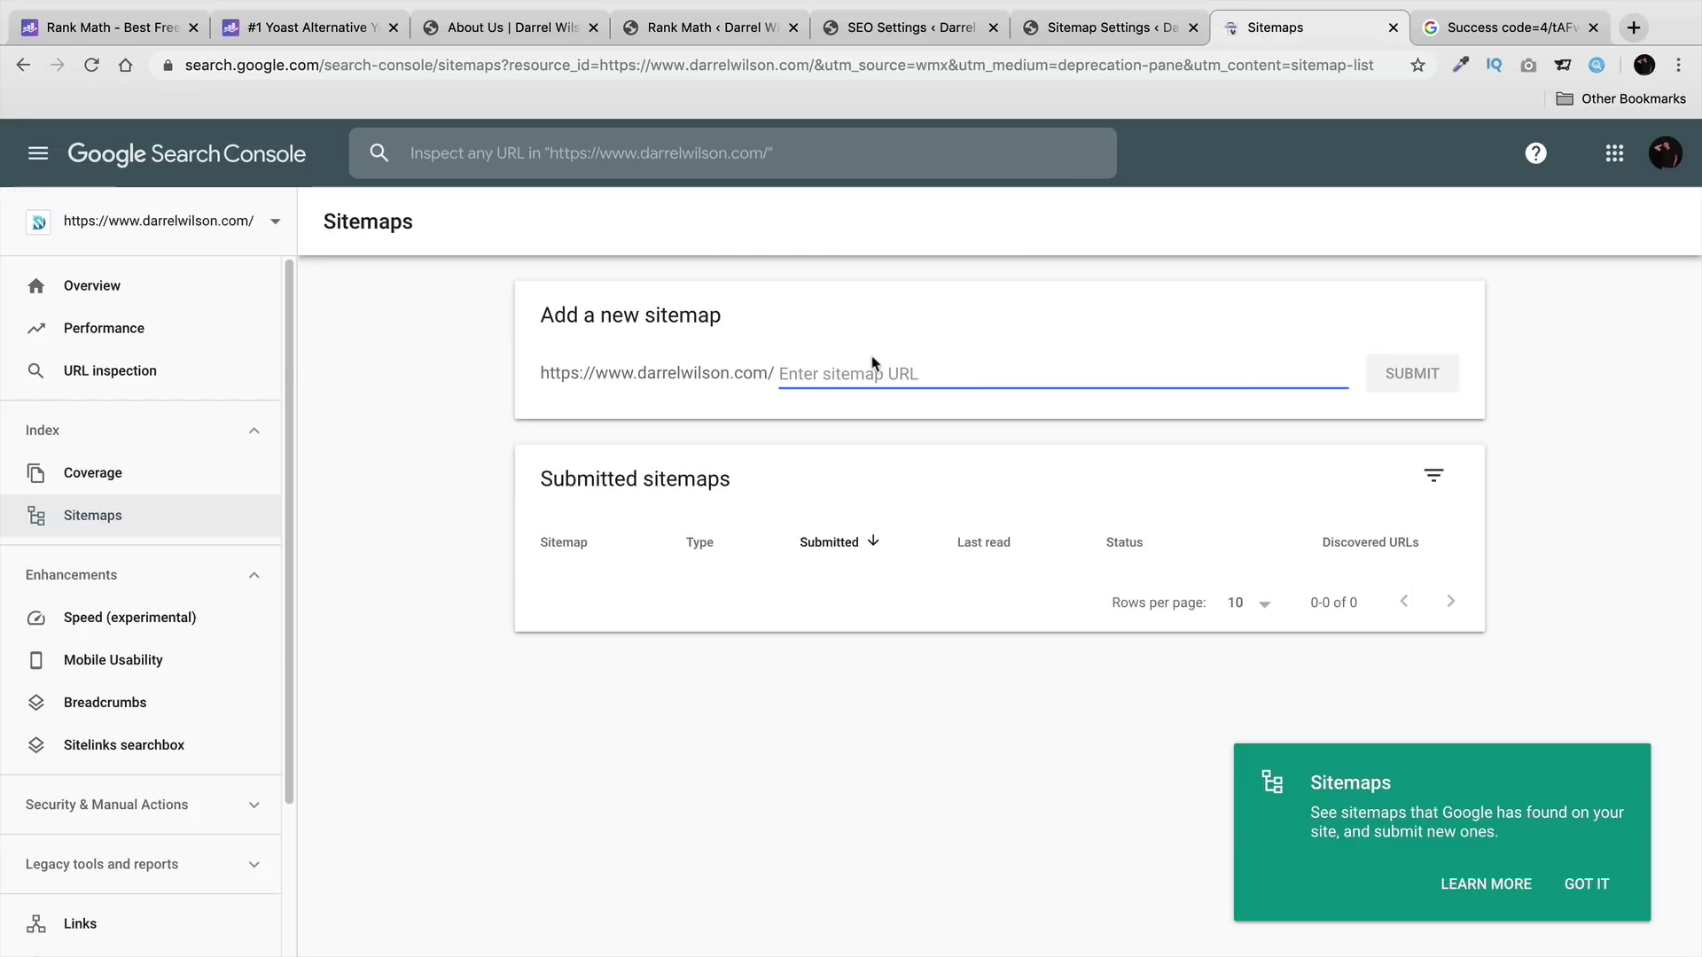
{"action": "right_click", "coordinate": [856, 363]}
{"action": "left_click", "coordinate": [898, 504]}
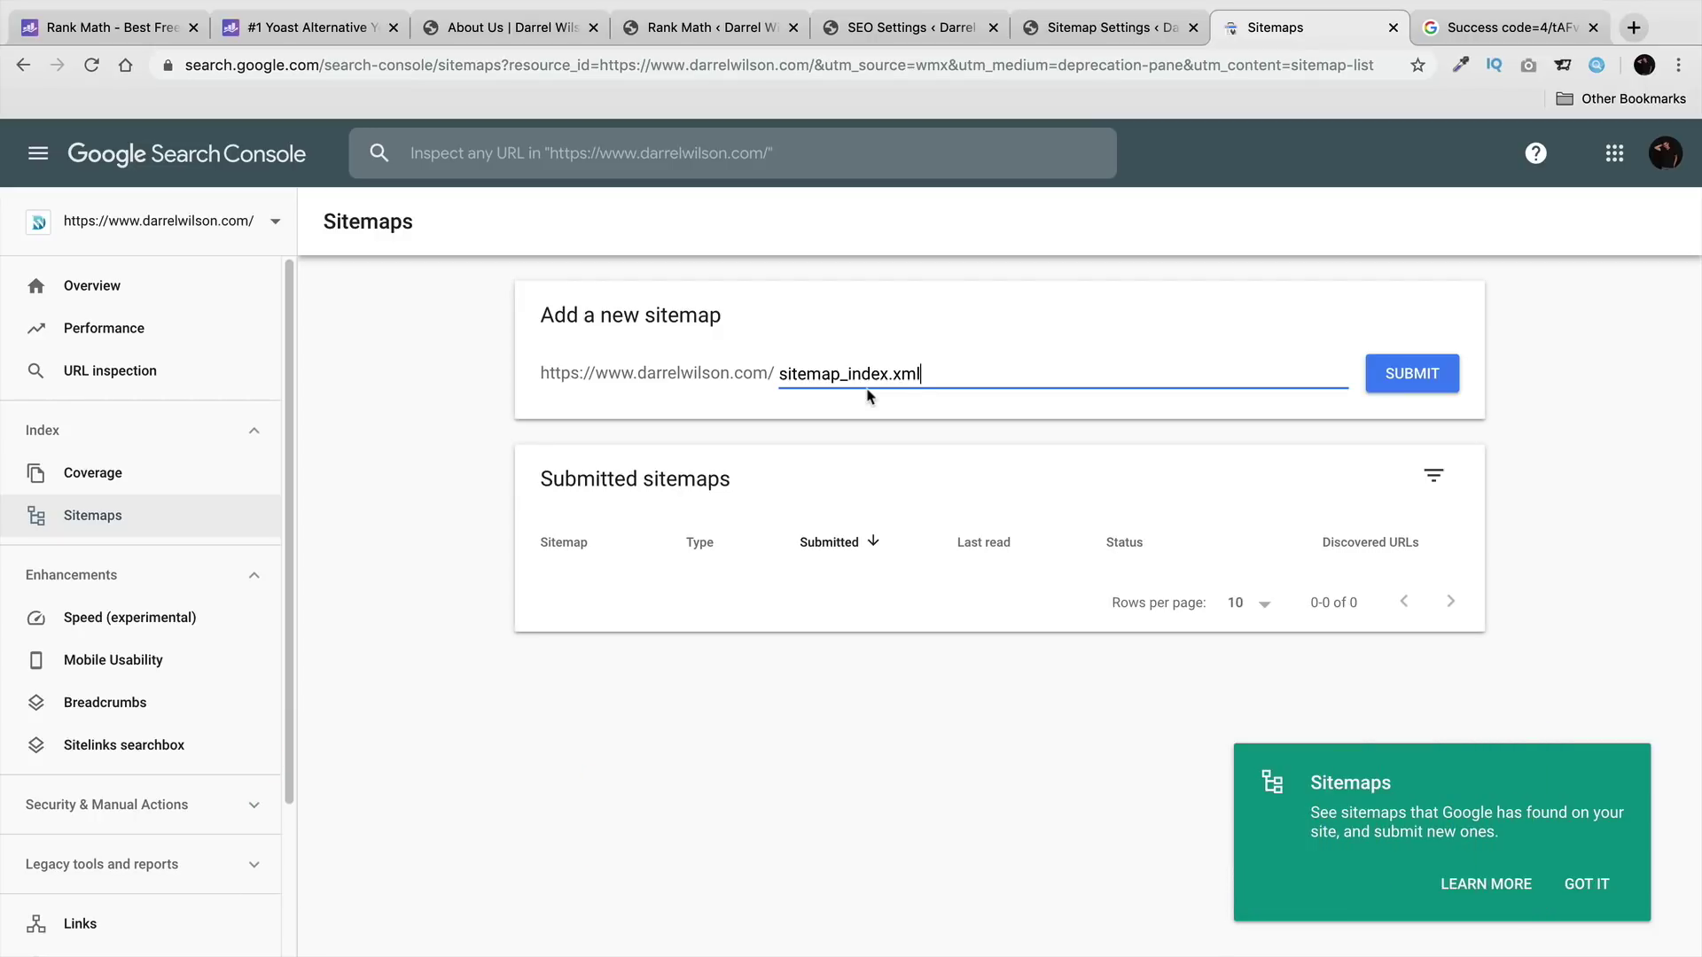
Step: Back in WordPress, create a new post titled "What is Wordpress?" and paste the copied article into its body
{"action": "left_click", "coordinate": [1119, 31]}
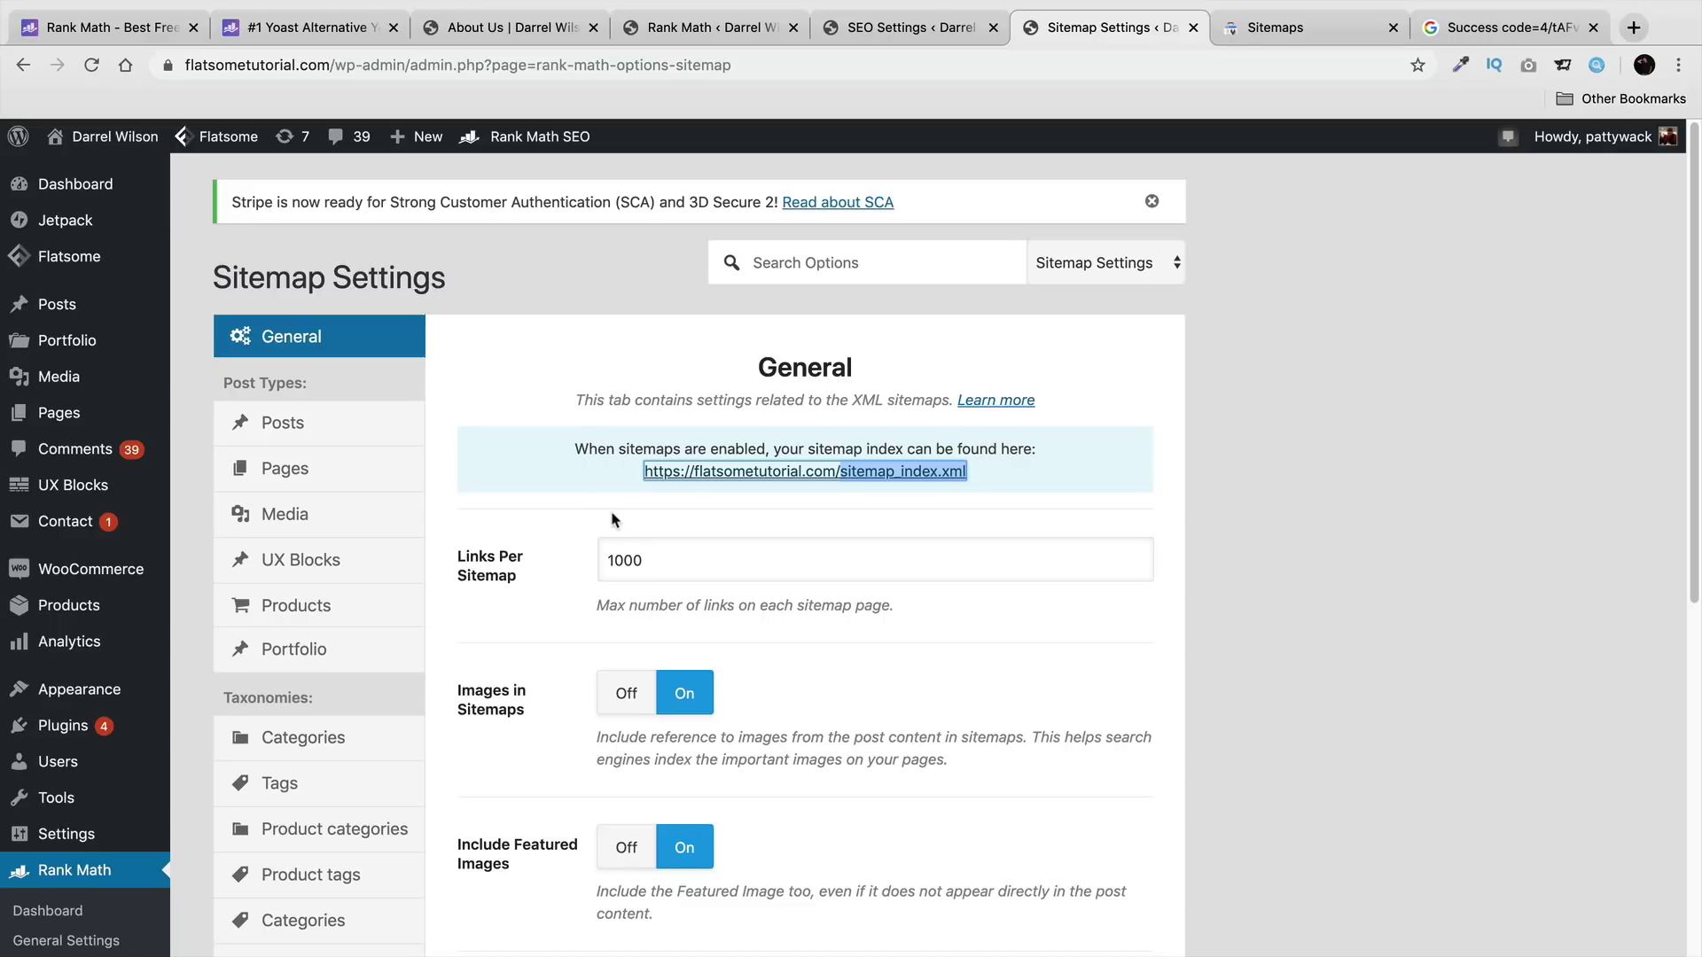
{"action": "left_click", "coordinate": [428, 139]}
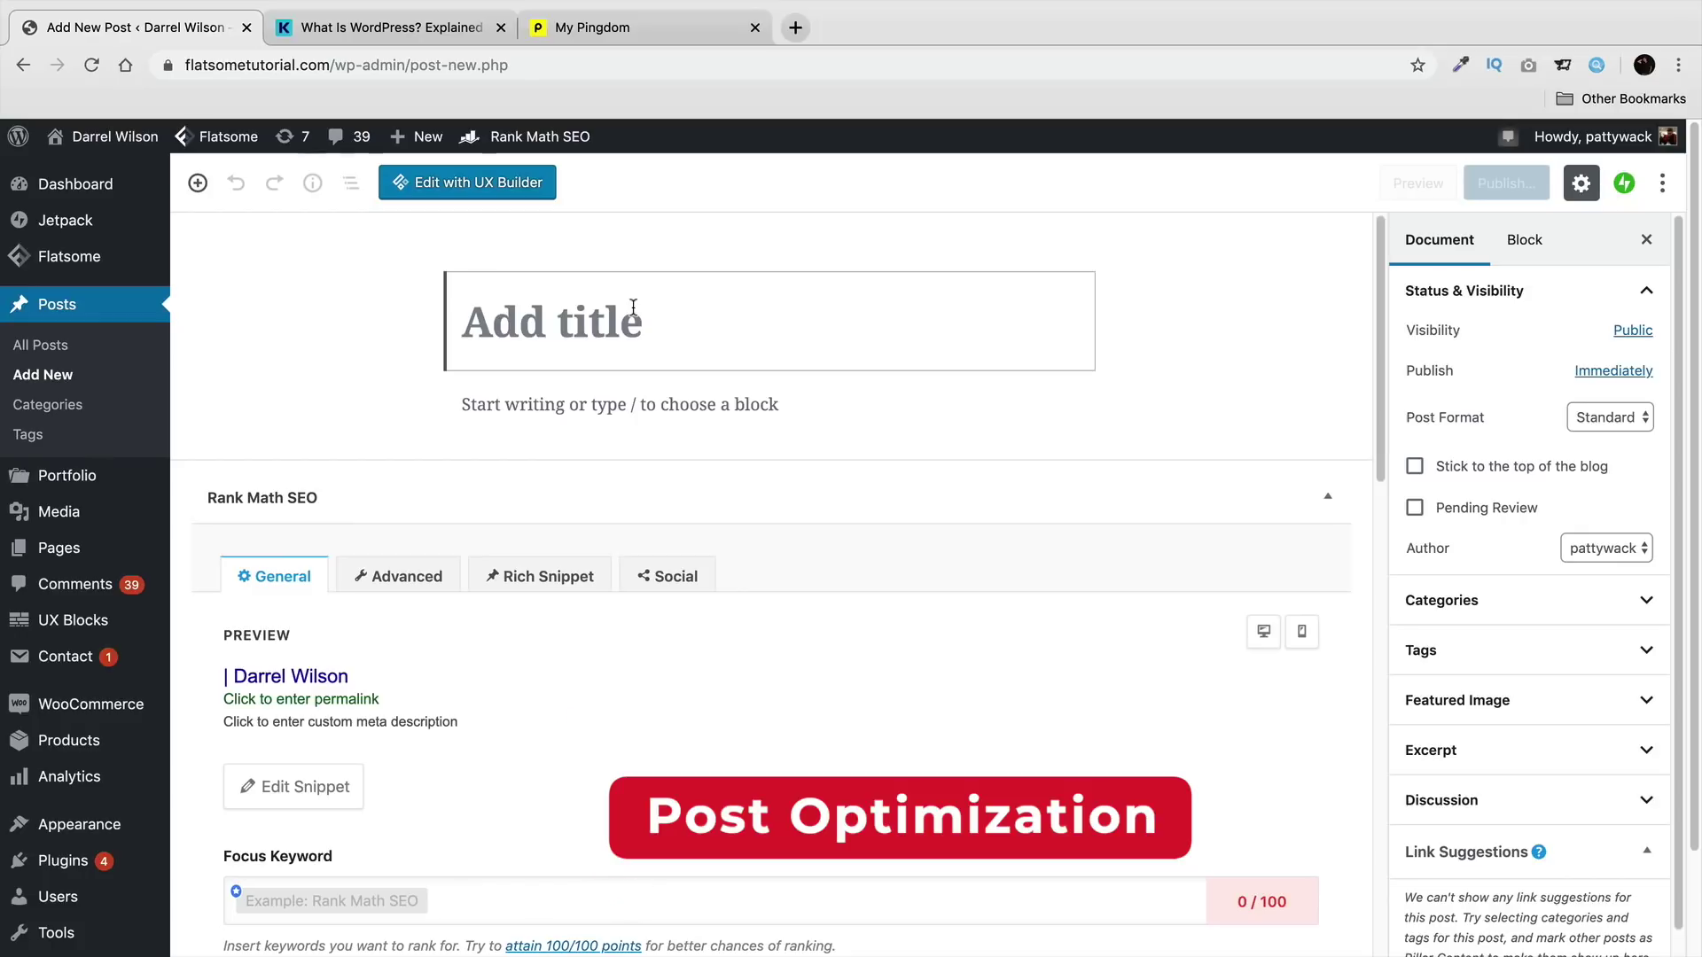
{"action": "type", "text": "What "}
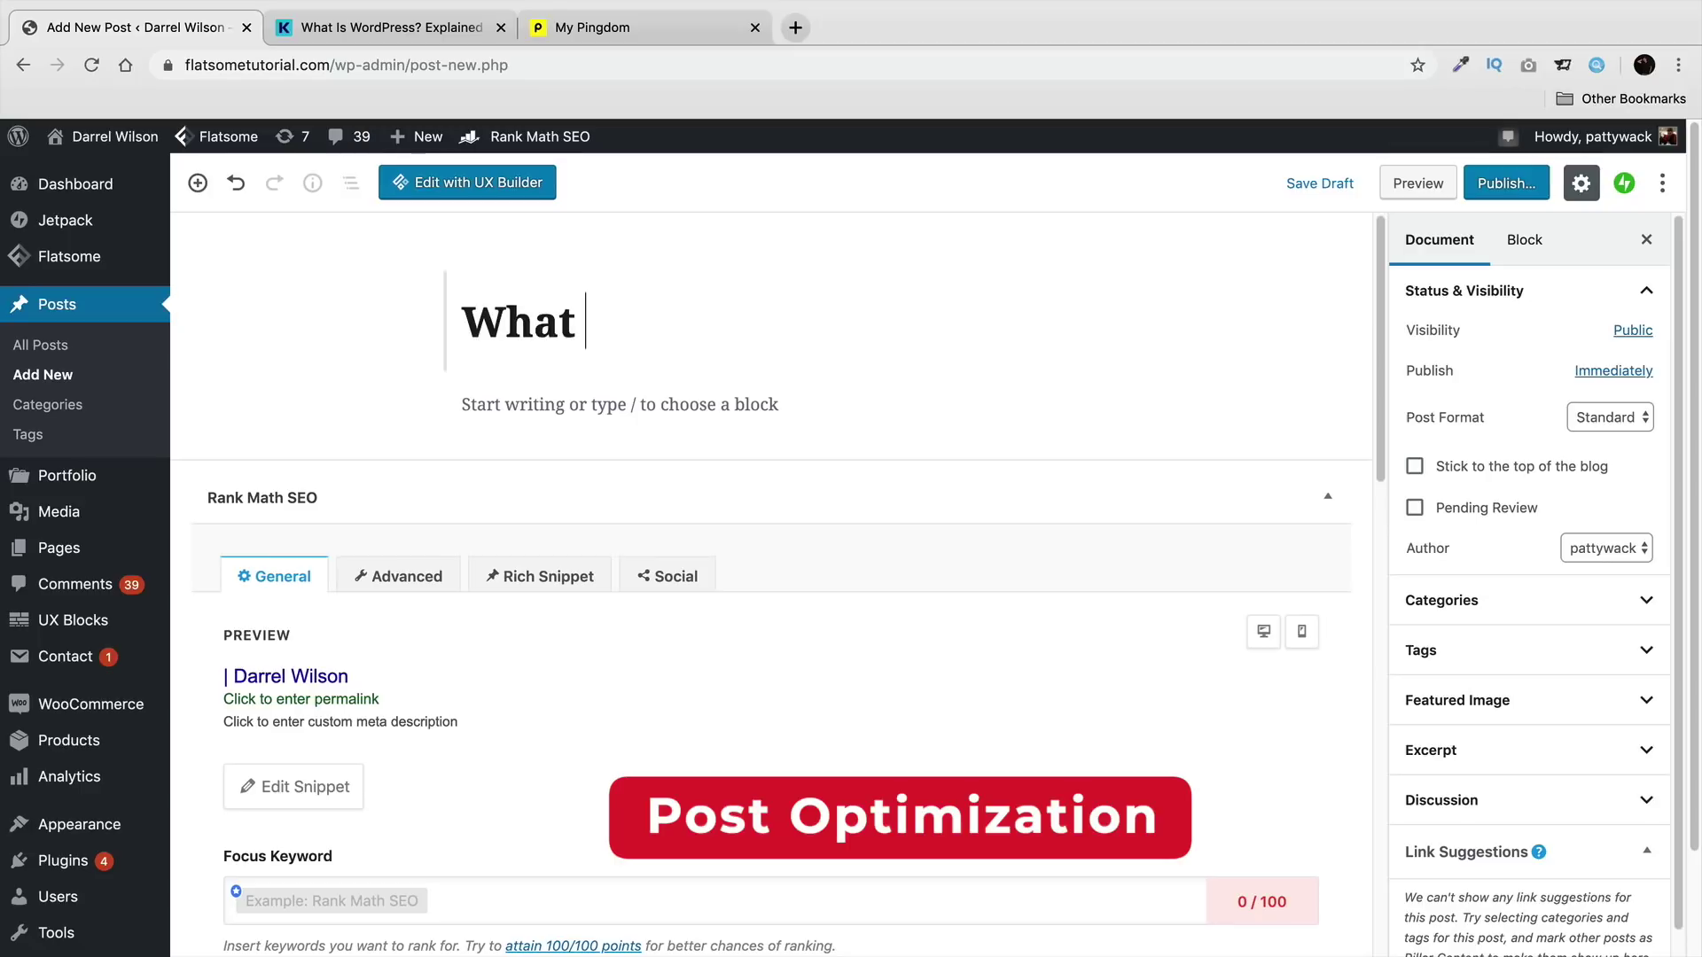
{"action": "type", "text": "is Wordpress?"}
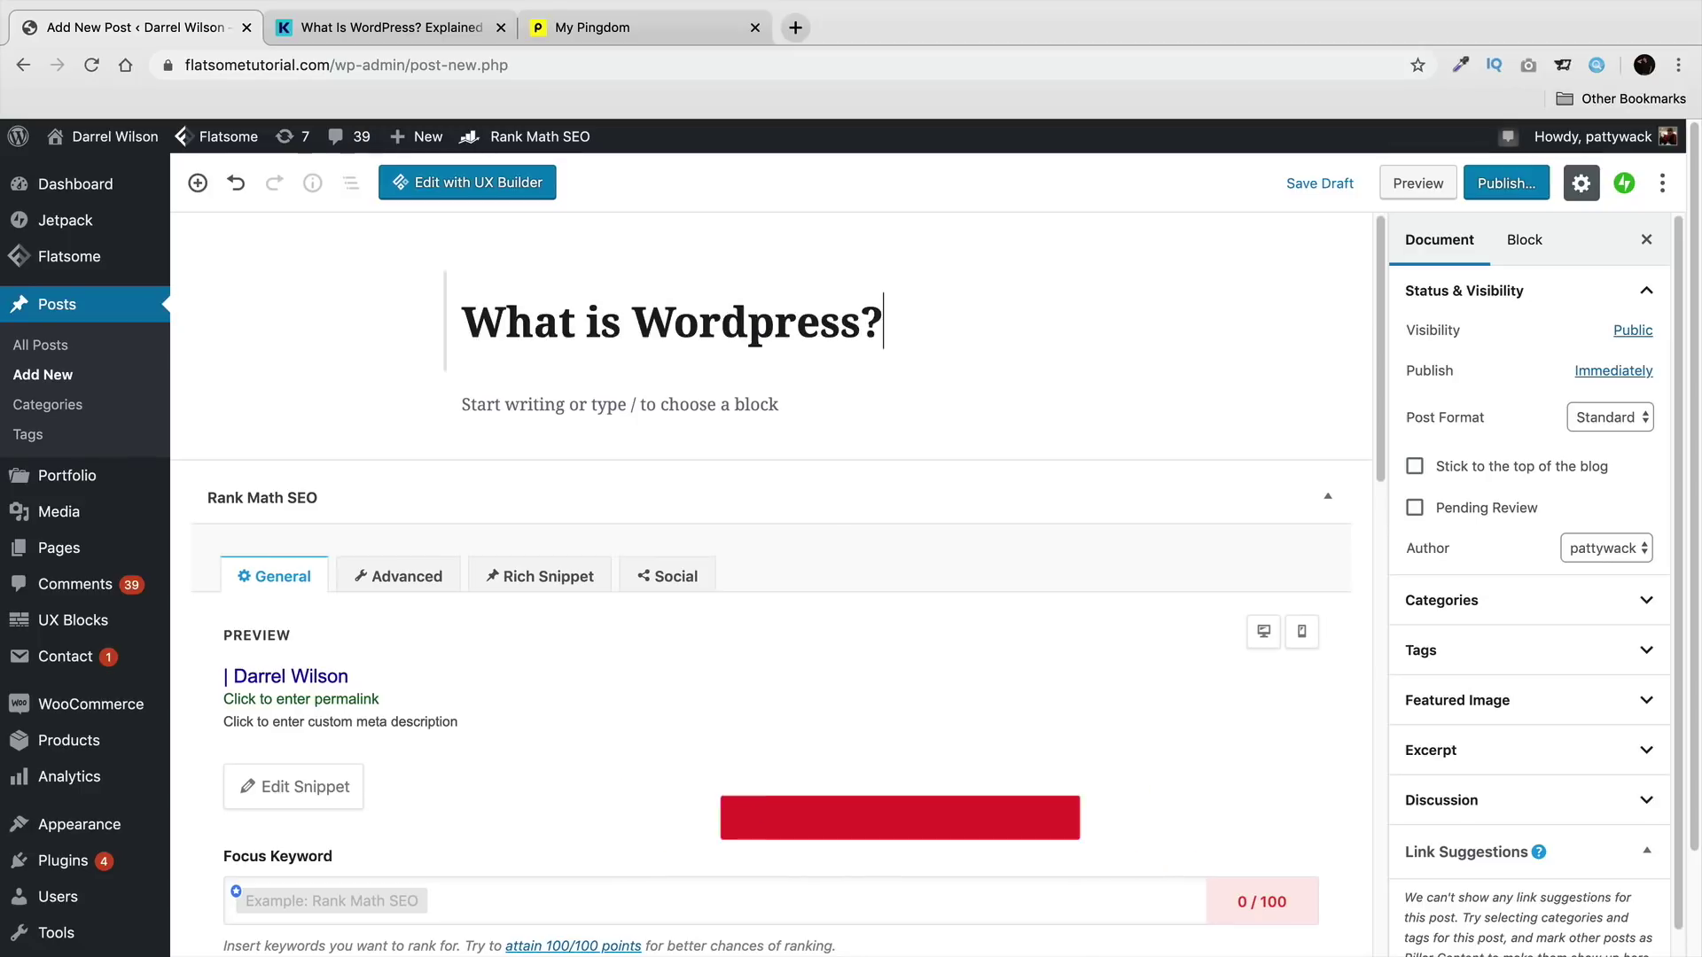
{"action": "right_click", "coordinate": [522, 400]}
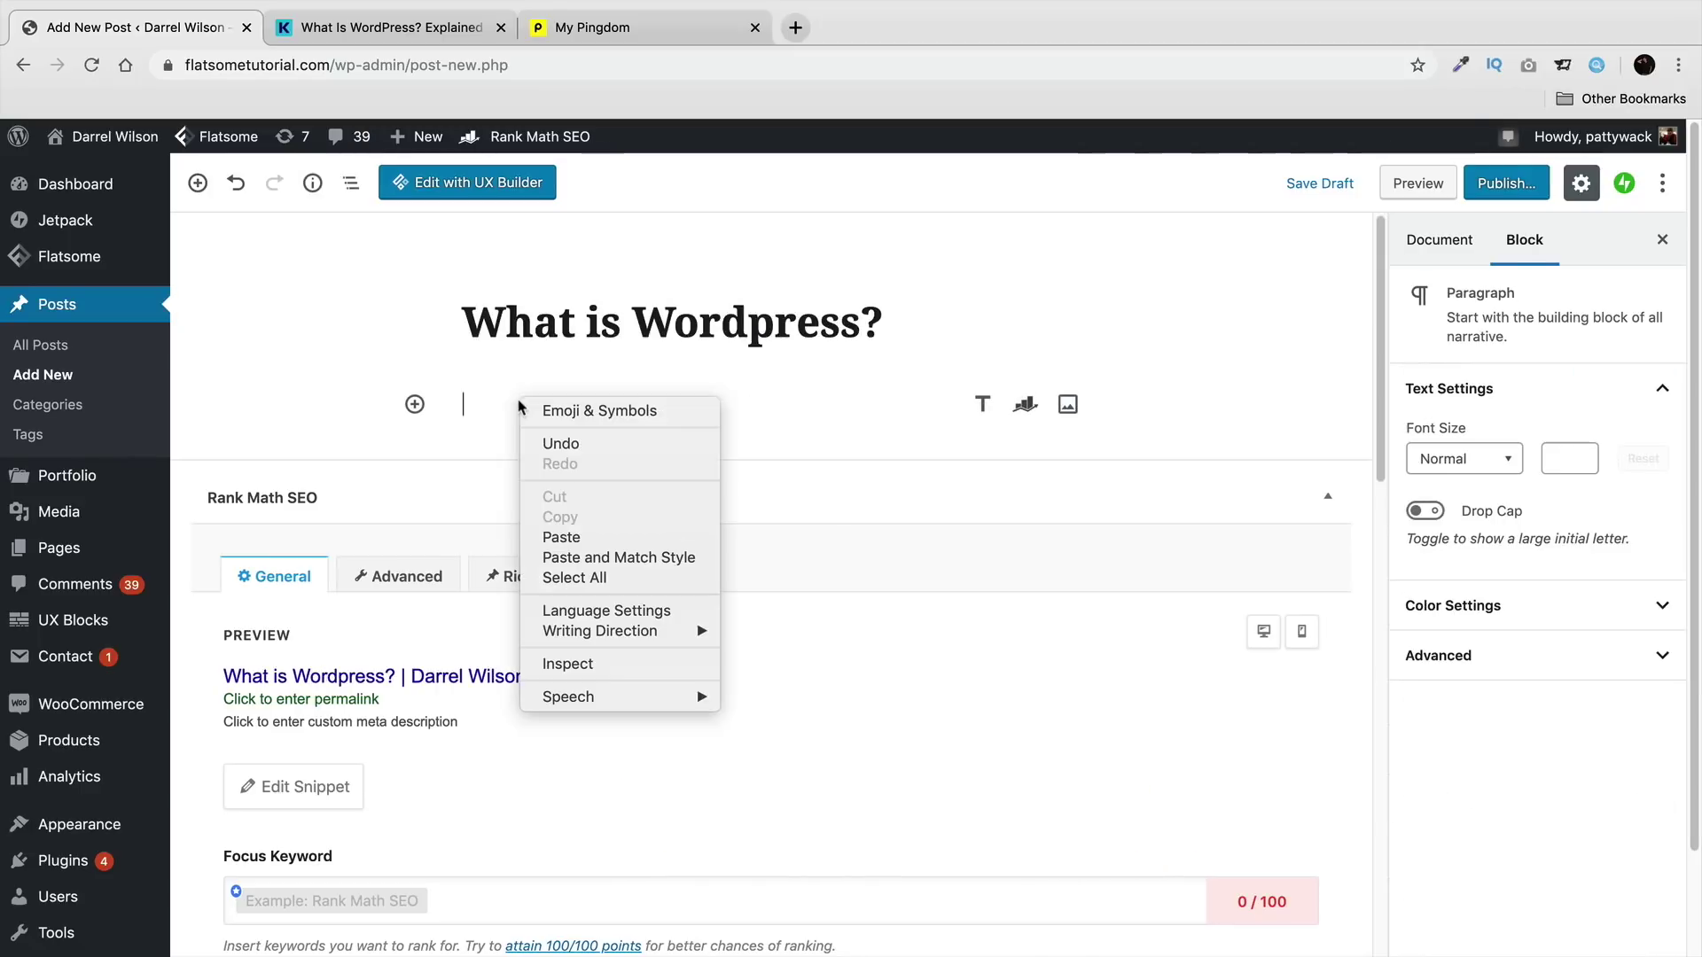
{"action": "left_click", "coordinate": [576, 537]}
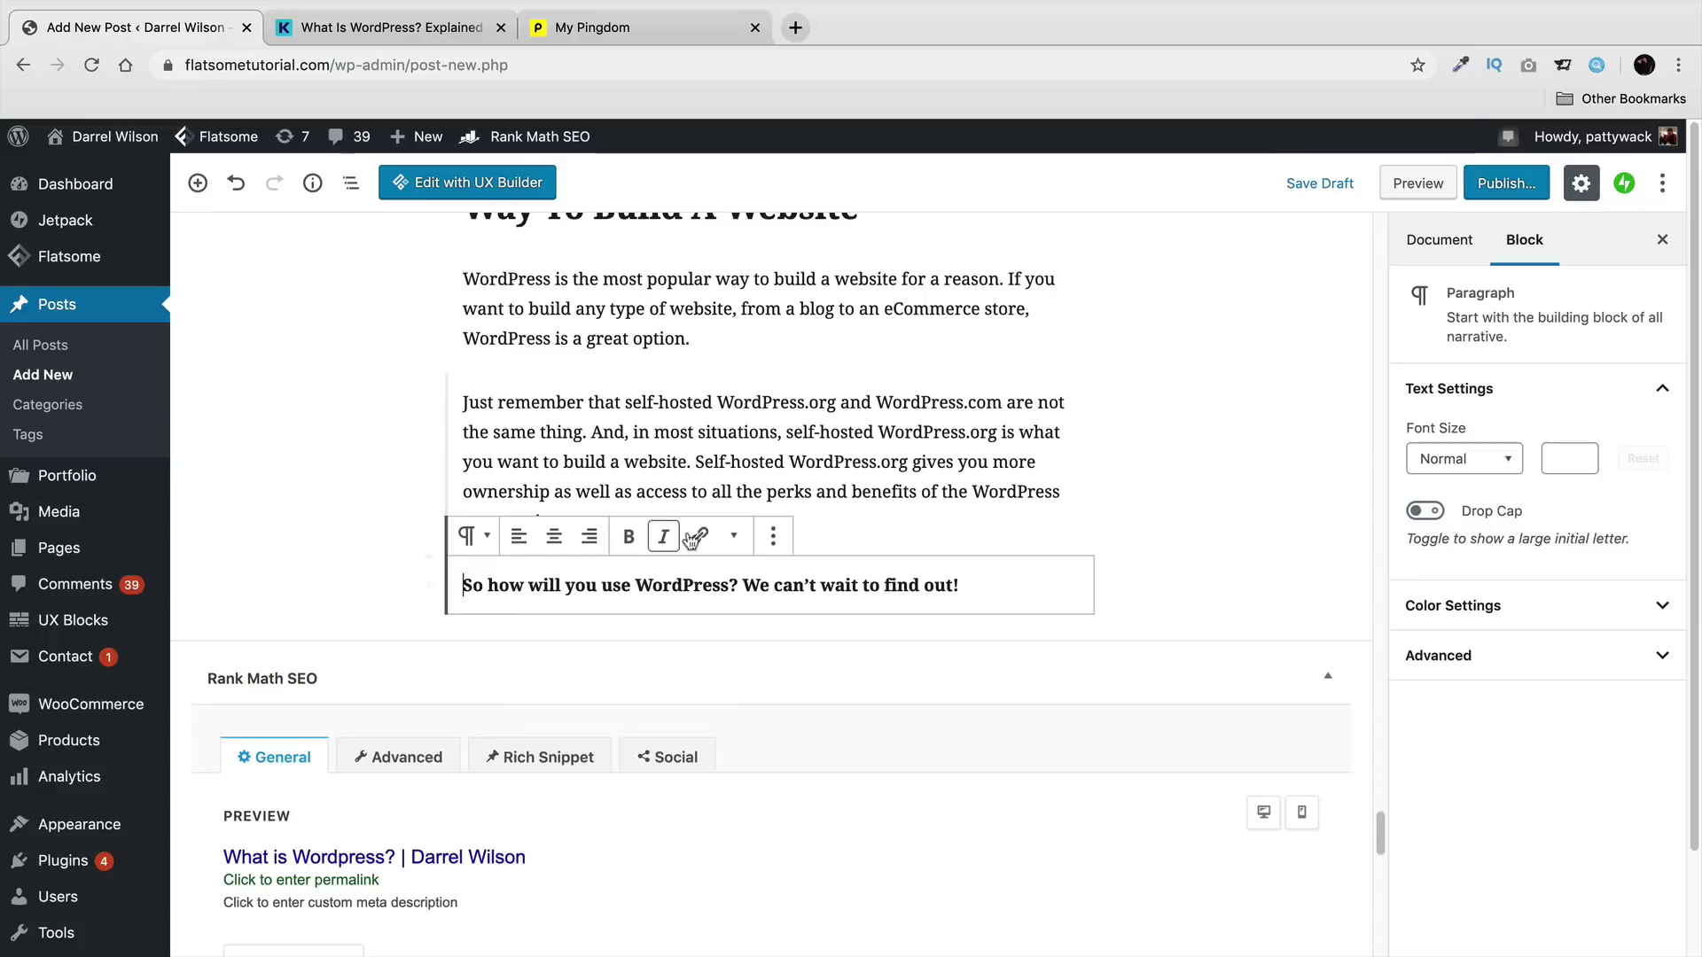
Step: Skim the pasted article, view the hosting sites' page speed checks in Pingdom, and return to the post
{"action": "scroll", "coordinate": [685, 620], "scroll_direction": "up", "scroll_amount": 15}
{"action": "scroll", "coordinate": [677, 663], "scroll_direction": "up", "scroll_amount": 10}
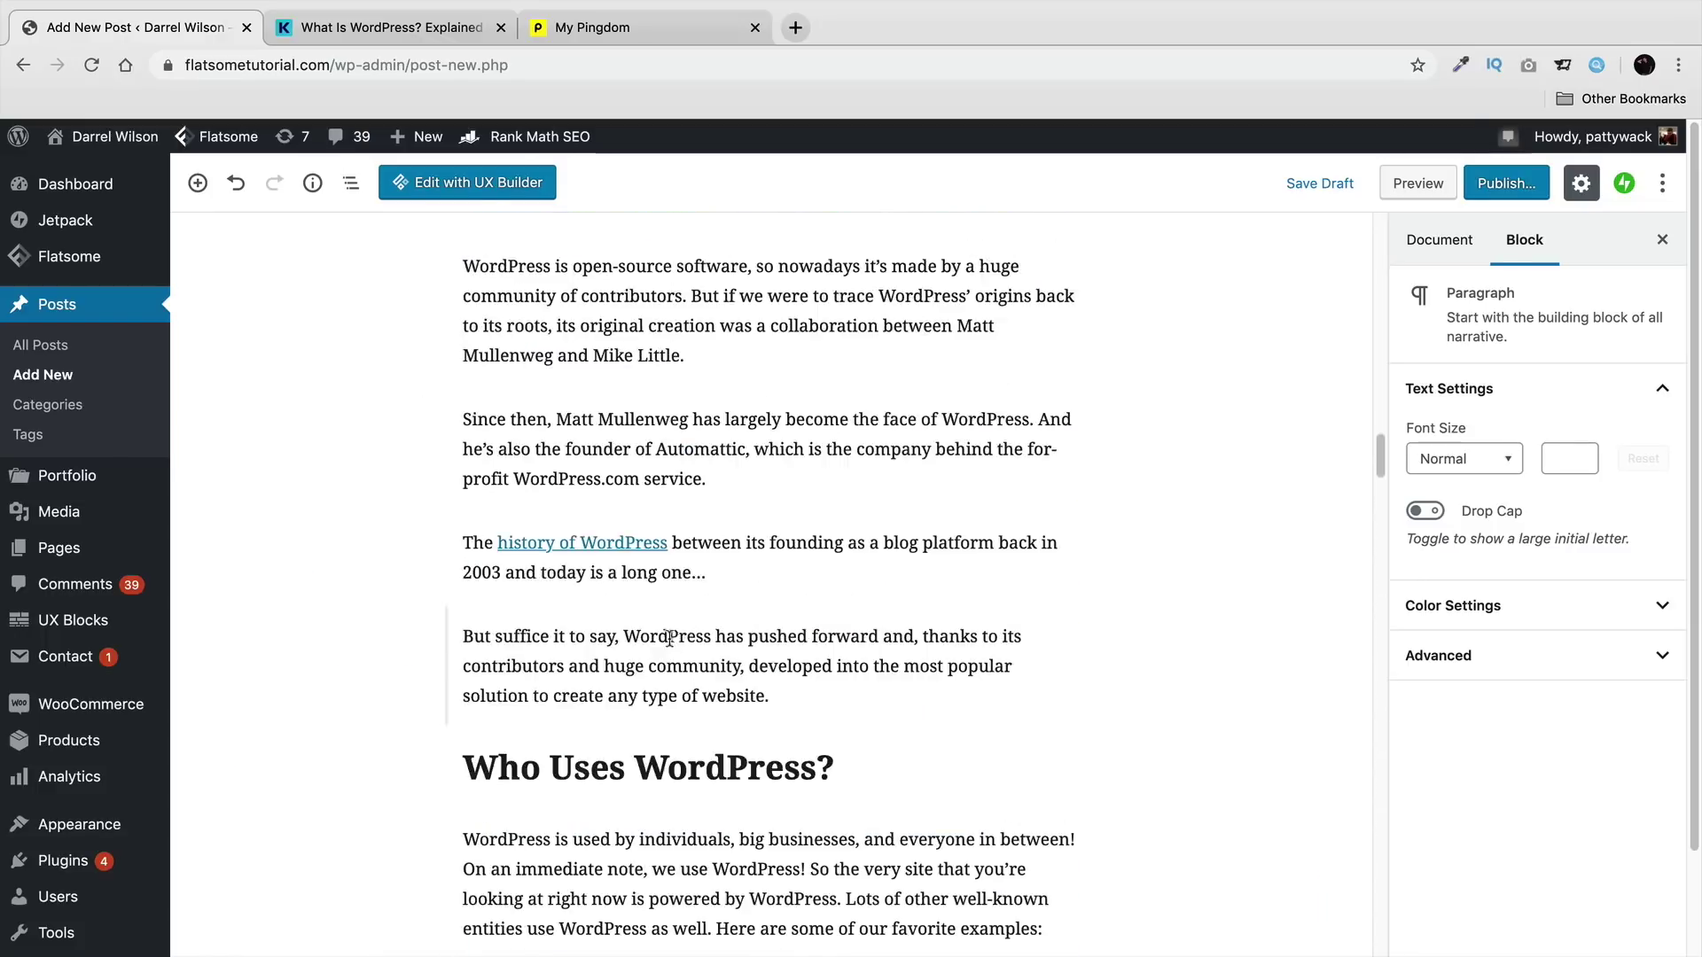
{"action": "scroll", "coordinate": [620, 443], "scroll_direction": "down", "scroll_amount": 20}
{"action": "scroll", "coordinate": [771, 532], "scroll_direction": "up", "scroll_amount": 20}
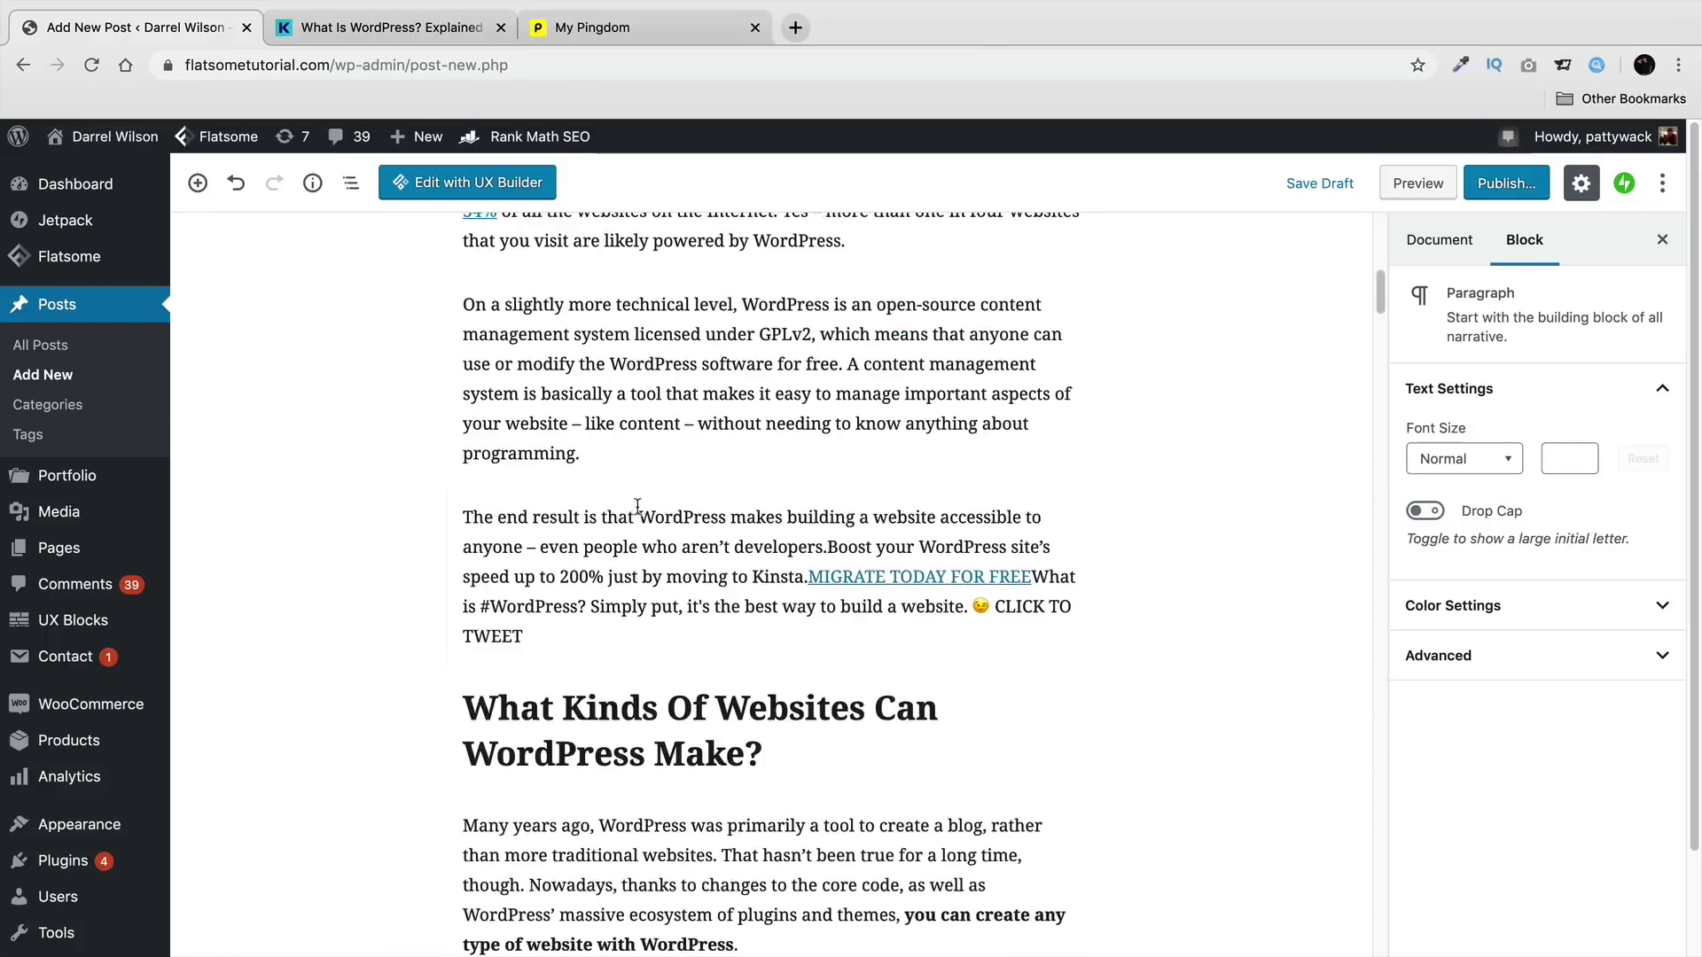
{"action": "left_click", "coordinate": [621, 28]}
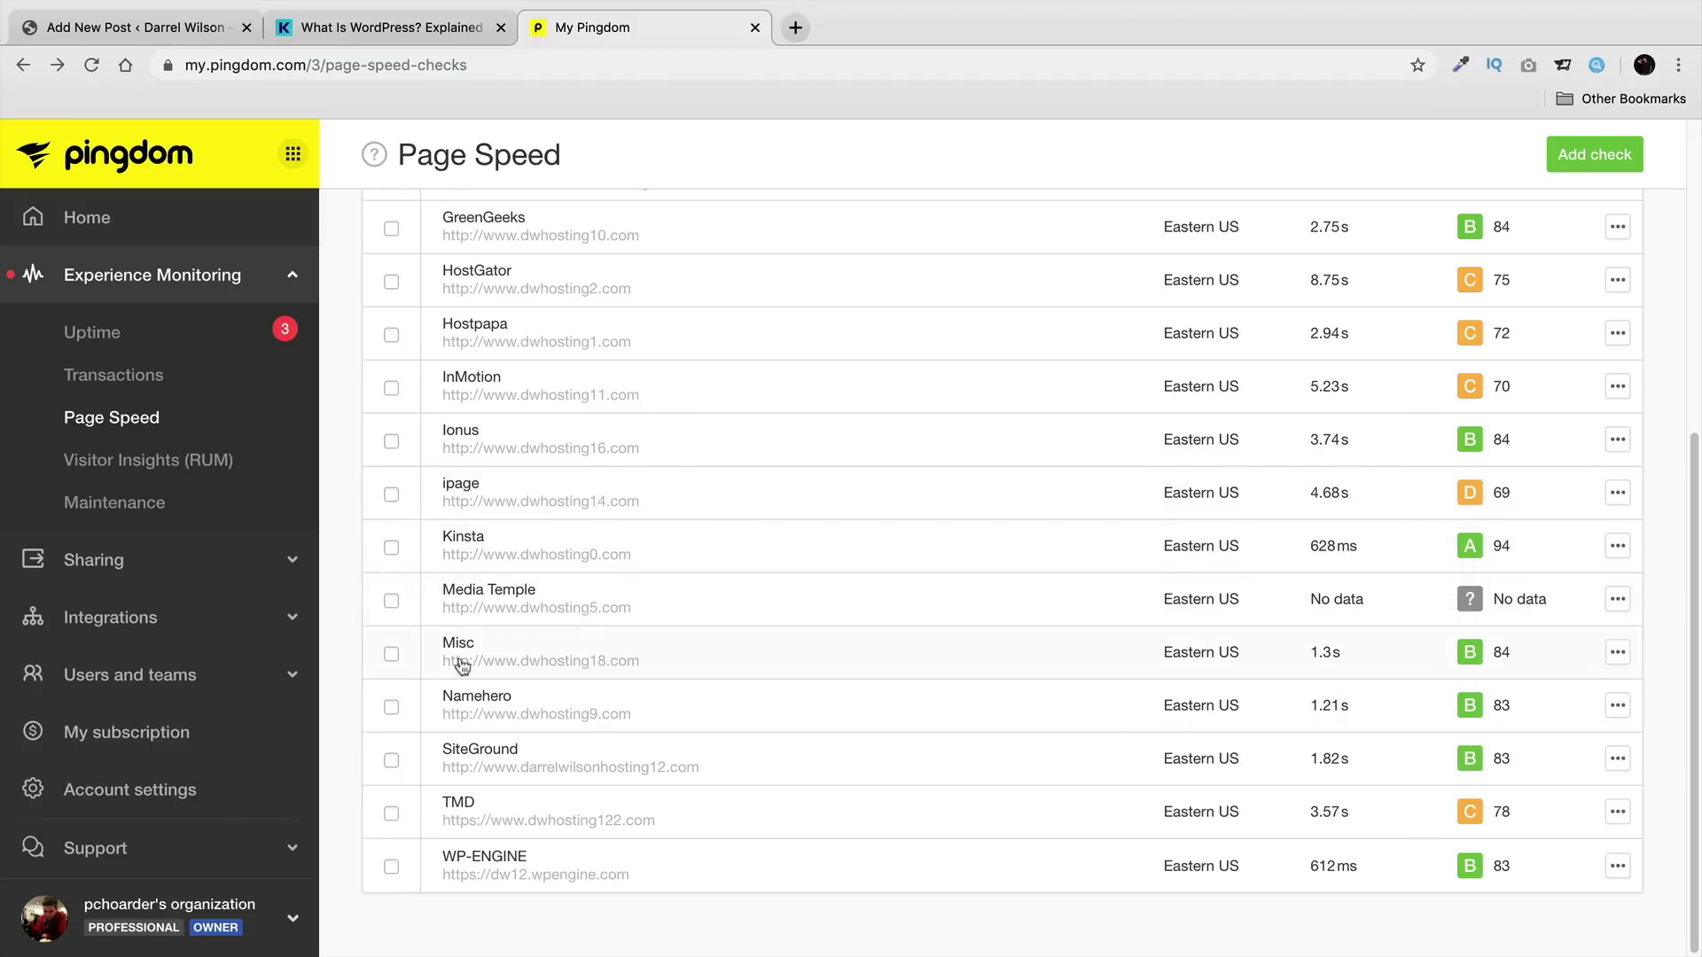
{"action": "left_click", "coordinate": [152, 29]}
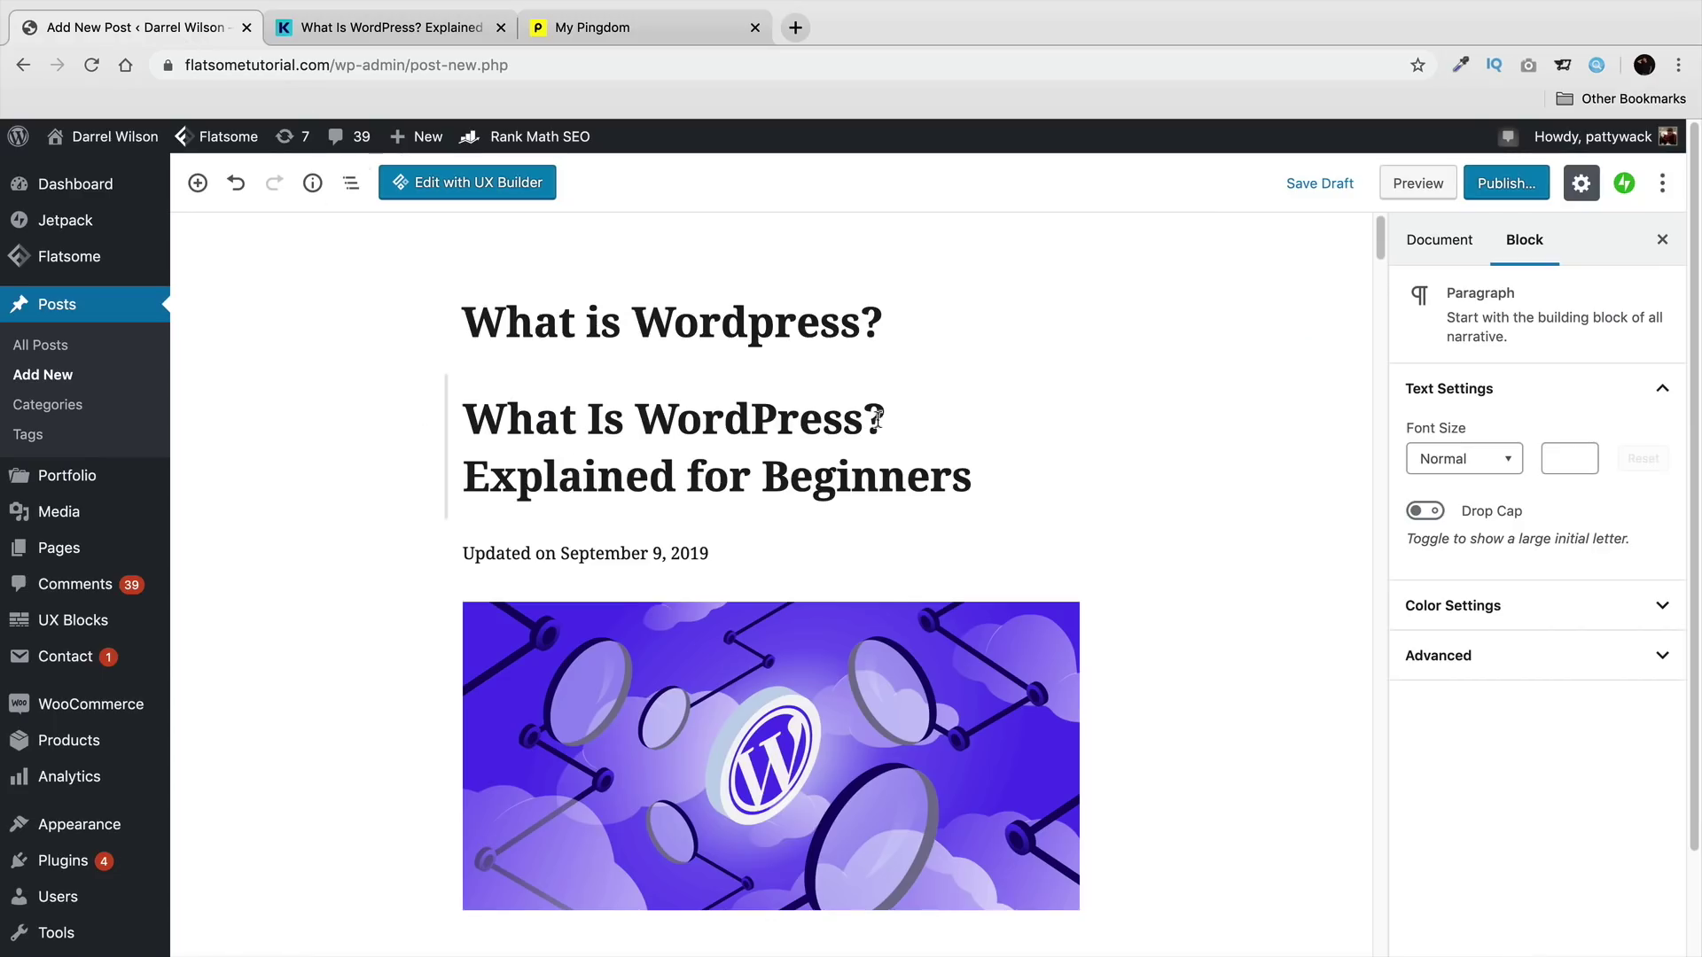
Step: Delete the duplicate heading "What Is WordPress? Explained for Beginners" at the start of the post body
{"action": "left_click_drag", "start_coordinate": [878, 418], "coordinate": [429, 428]}
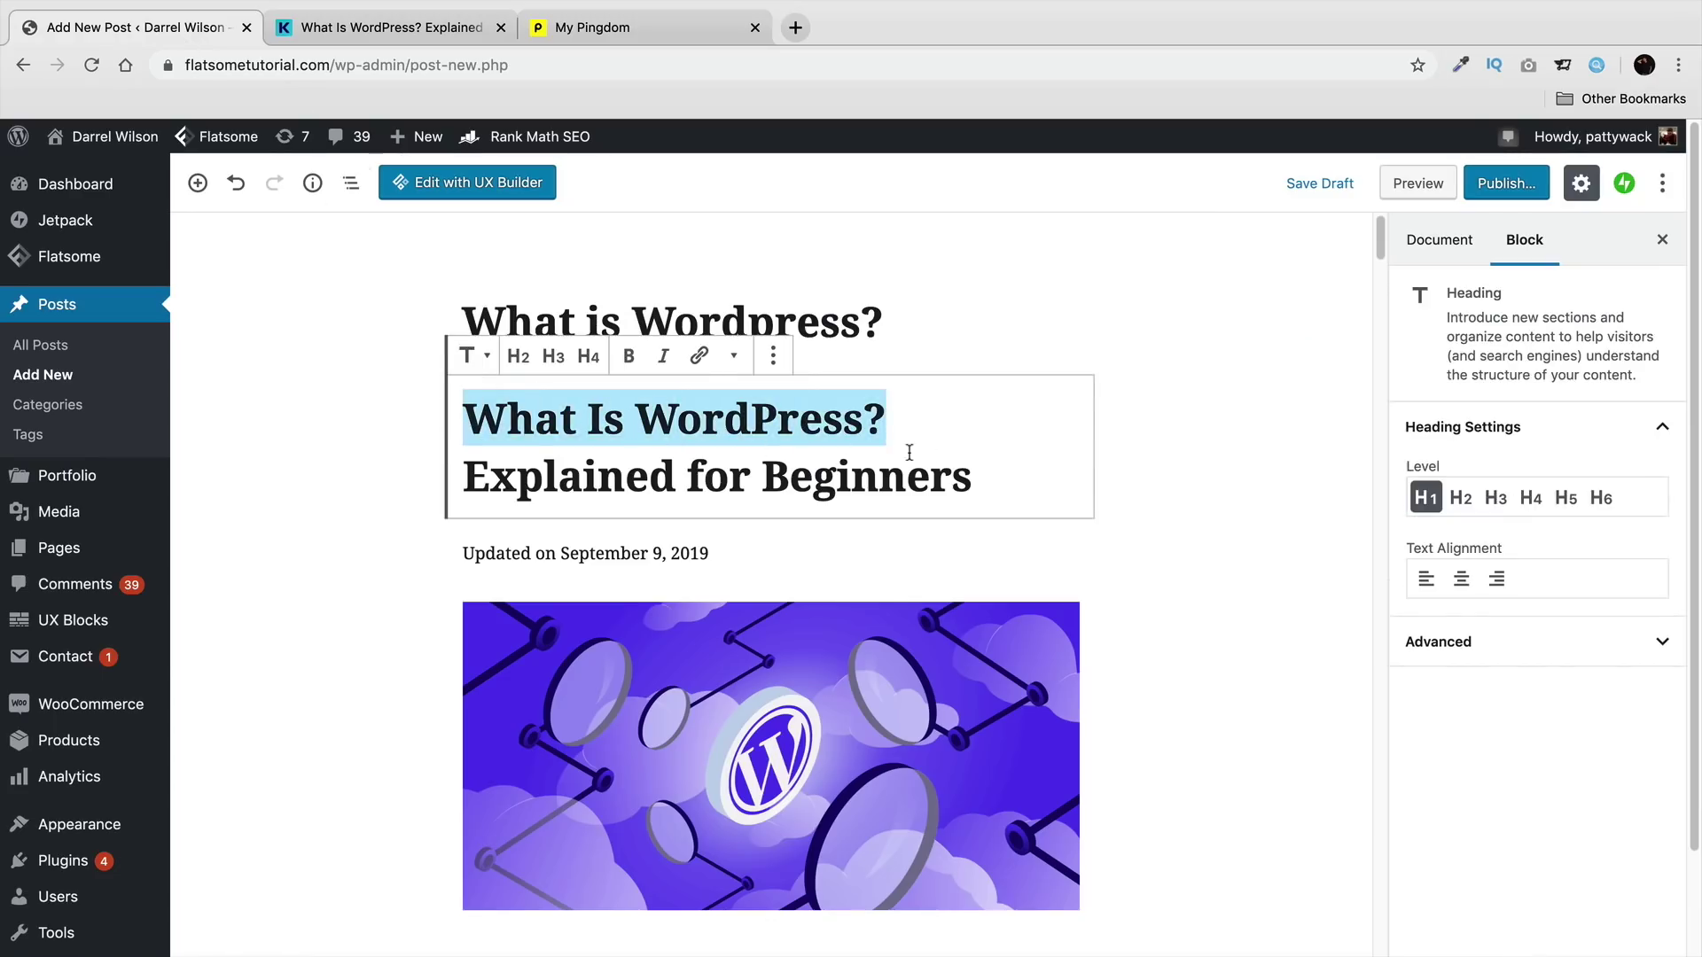
{"action": "key", "text": "BackSpace"}
{"action": "left_click_drag", "start_coordinate": [980, 421], "coordinate": [407, 417]}
{"action": "key", "text": "BackSpace"}
{"action": "key", "text": "BackSpace"}
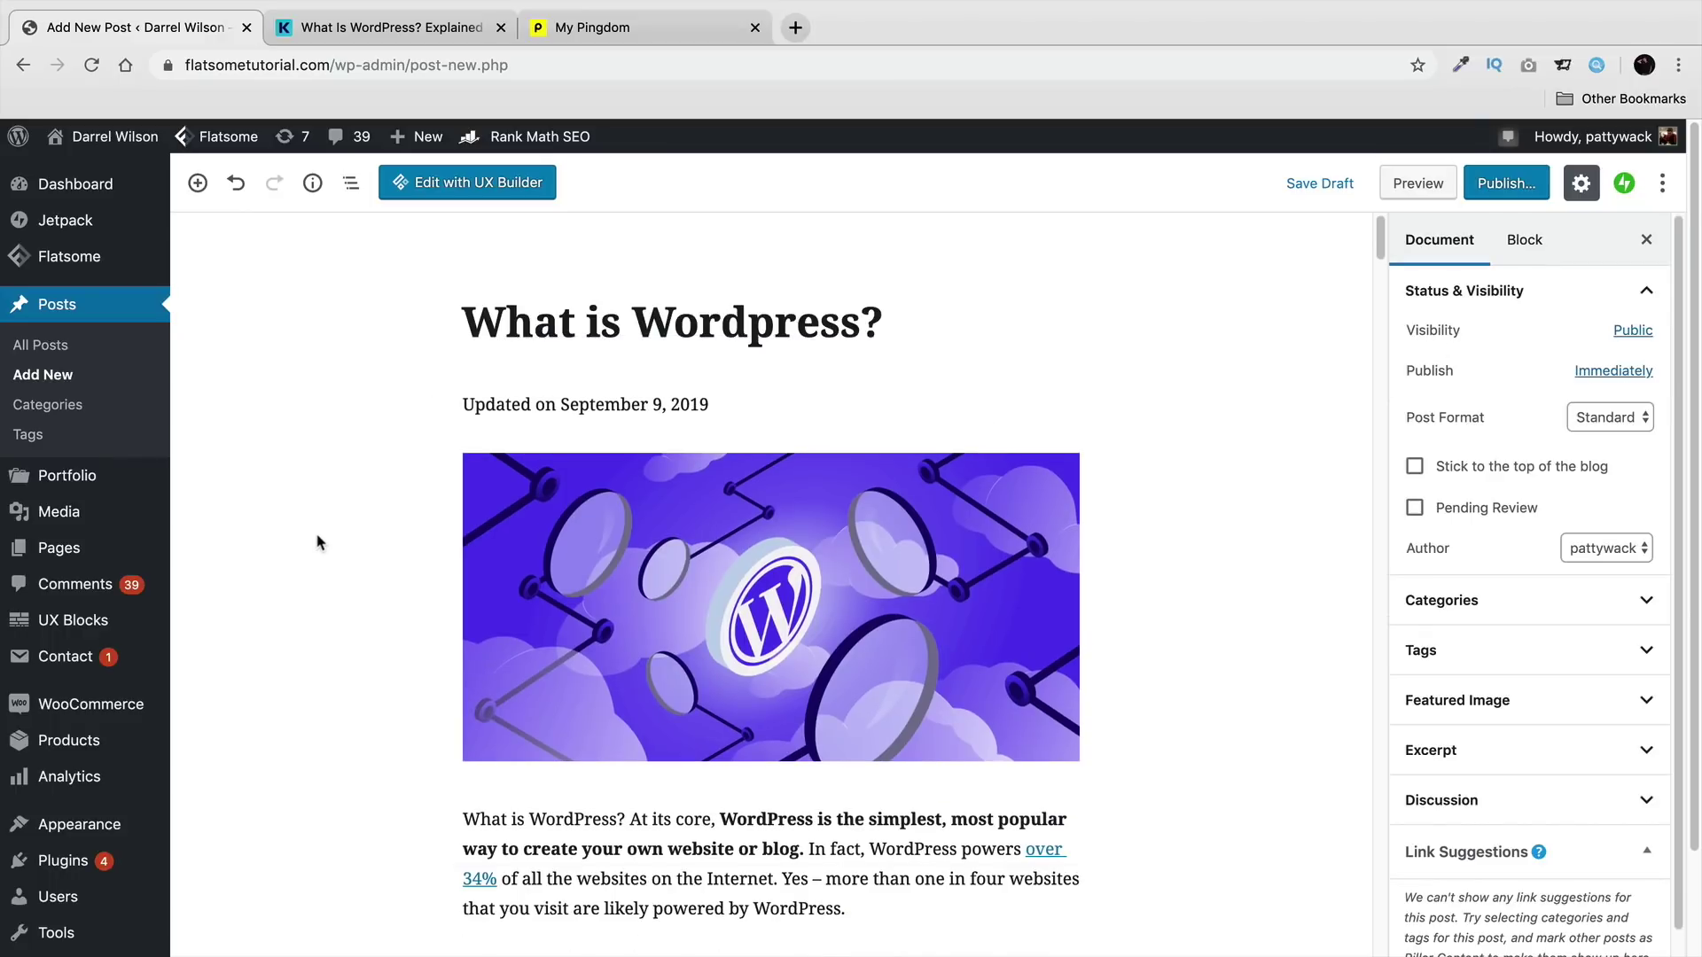
Step: Examine the post's headings, links and images, down to the Rank Math SEO box with its focus keyword score
{"action": "scroll", "coordinate": [377, 524], "scroll_direction": "down", "scroll_amount": 10}
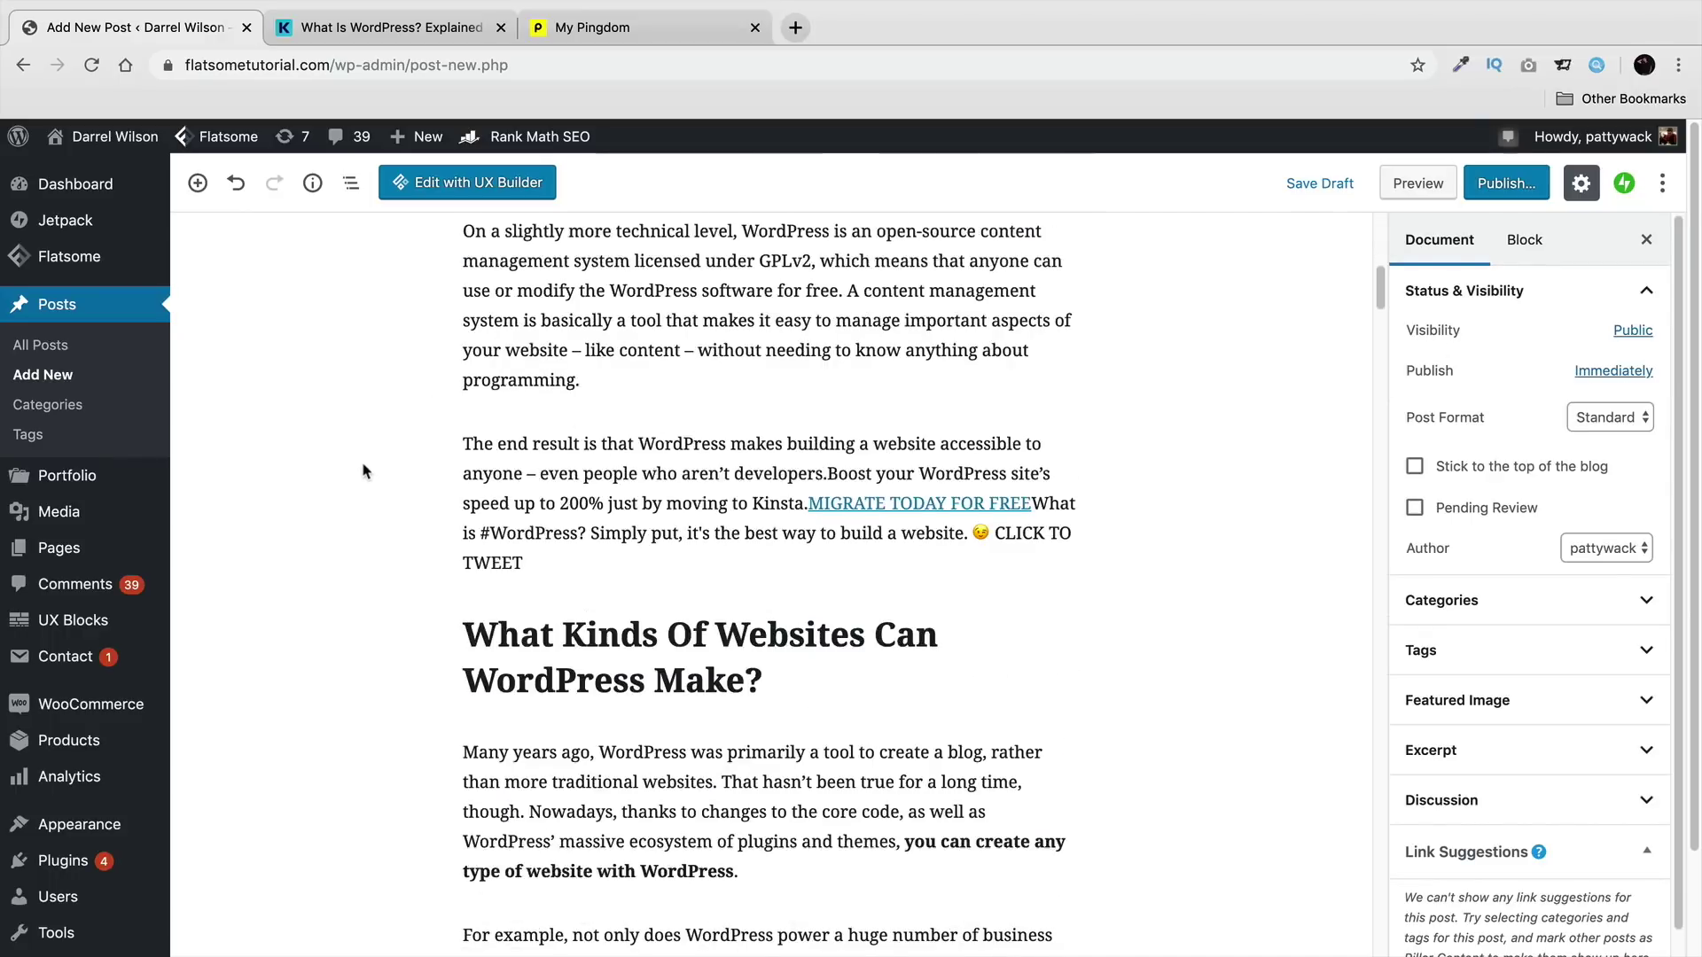
{"action": "scroll", "coordinate": [383, 554], "scroll_direction": "down", "scroll_amount": 3}
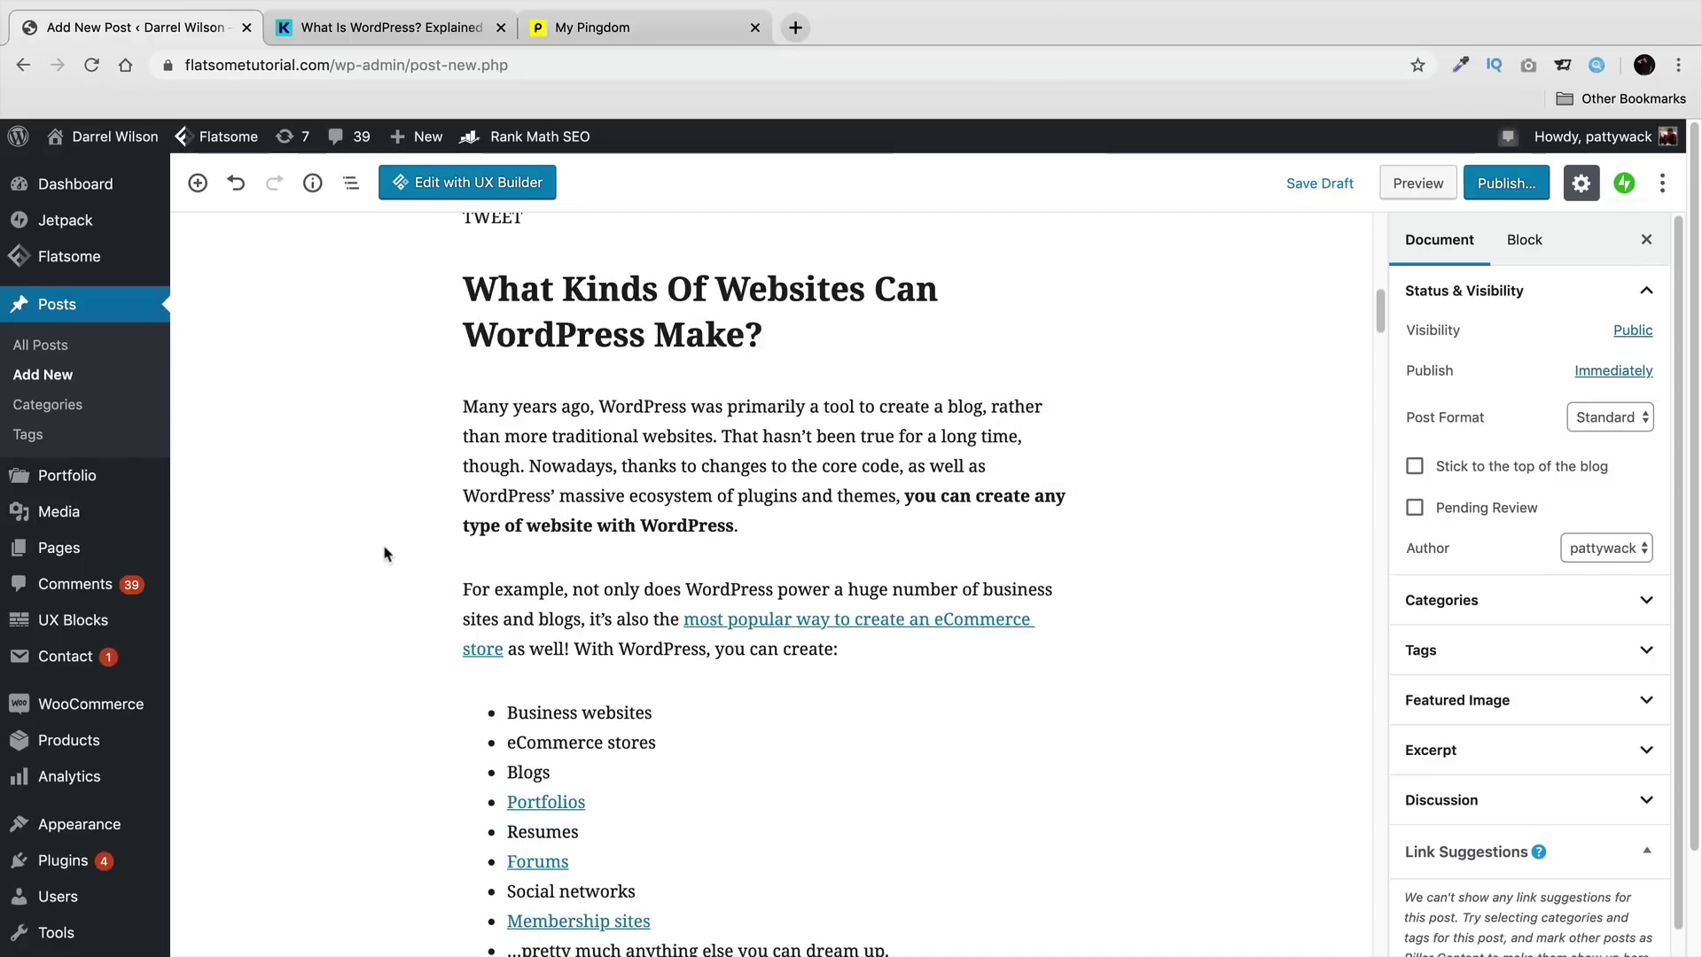
{"action": "scroll", "coordinate": [384, 554], "scroll_direction": "down", "scroll_amount": 8}
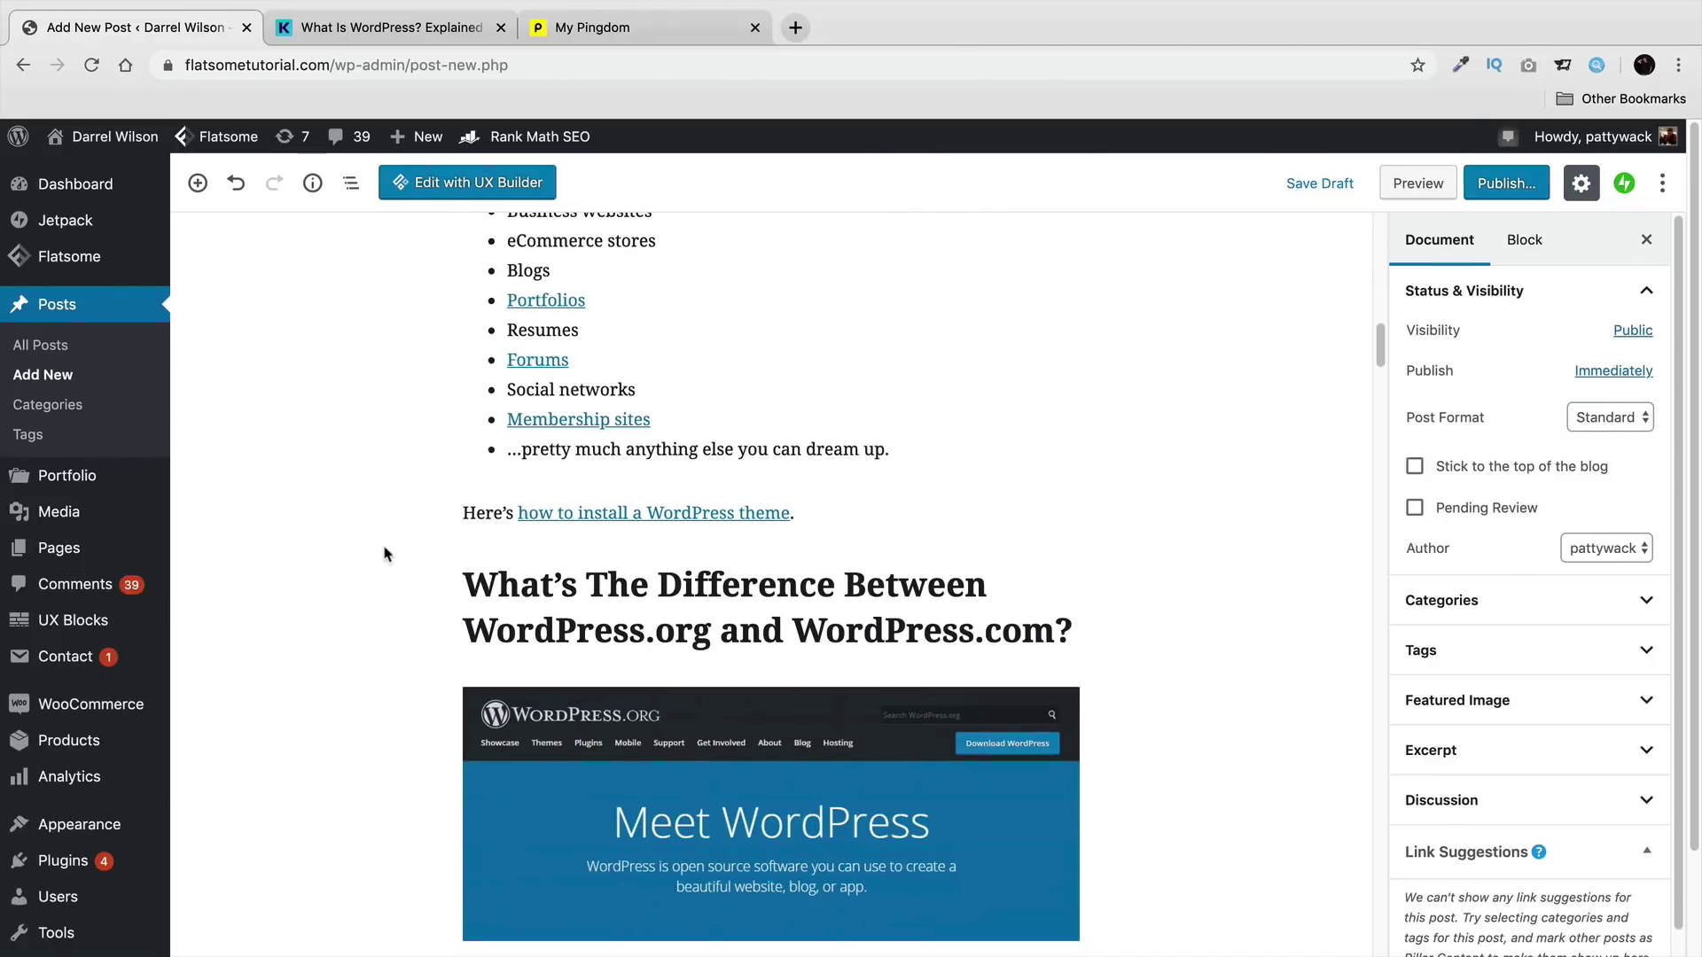
{"action": "scroll", "coordinate": [384, 554], "scroll_direction": "down", "scroll_amount": 3}
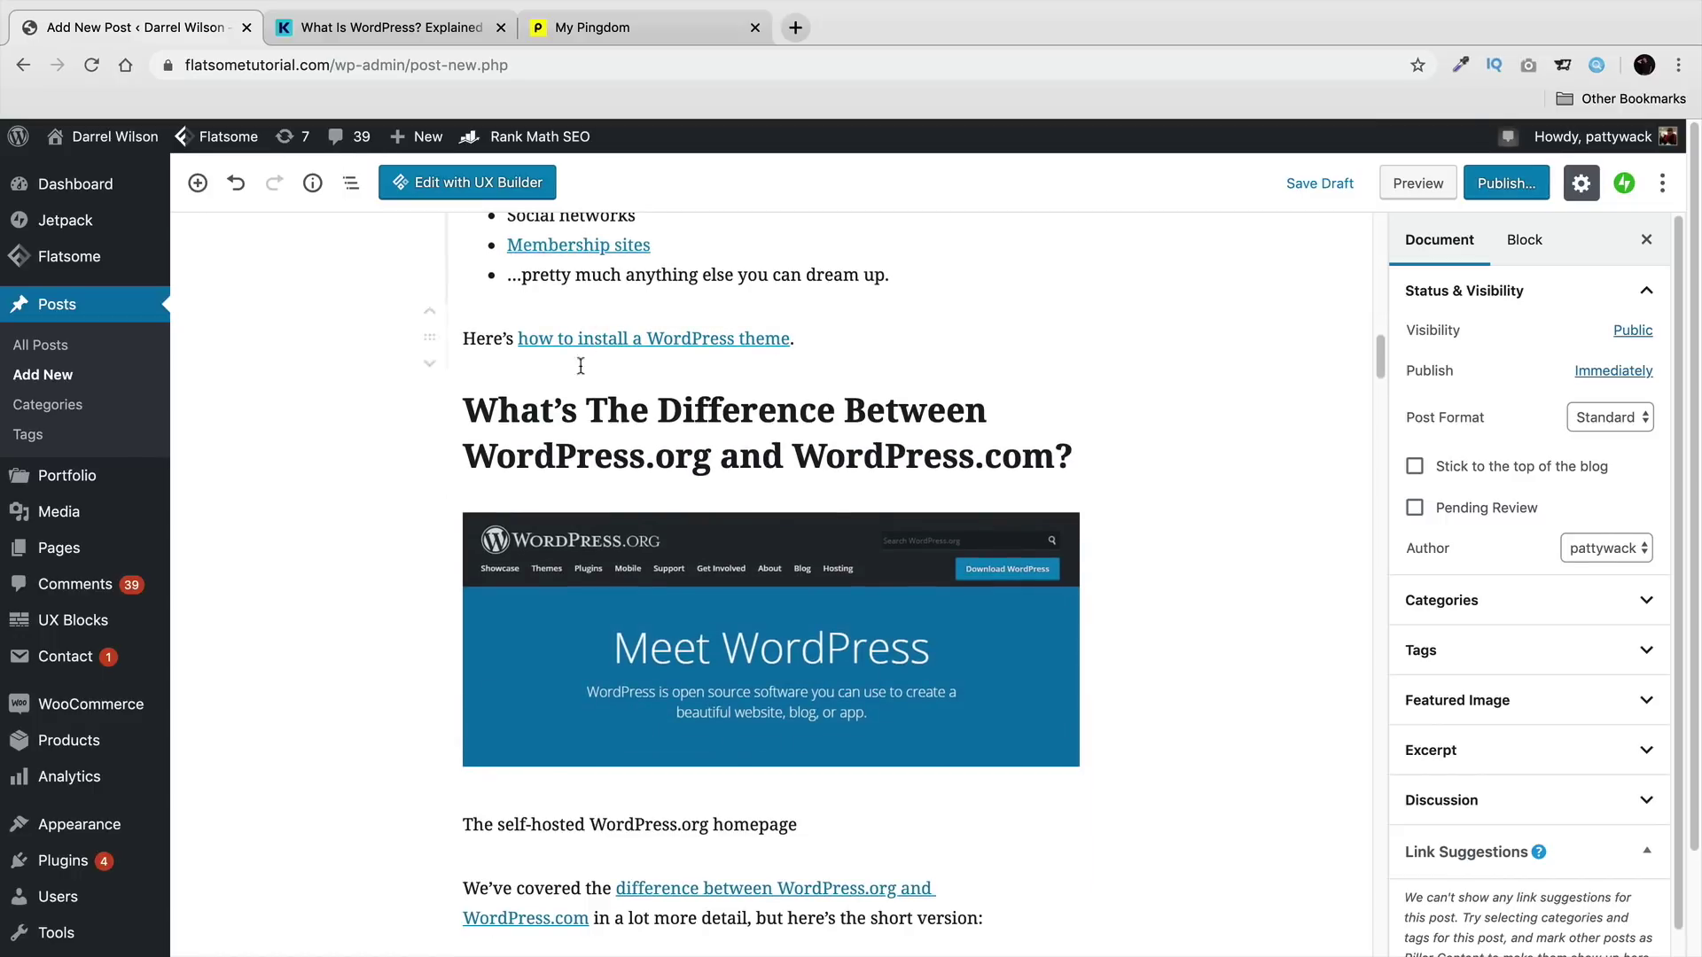
{"action": "scroll", "coordinate": [601, 502], "scroll_direction": "down", "scroll_amount": 6}
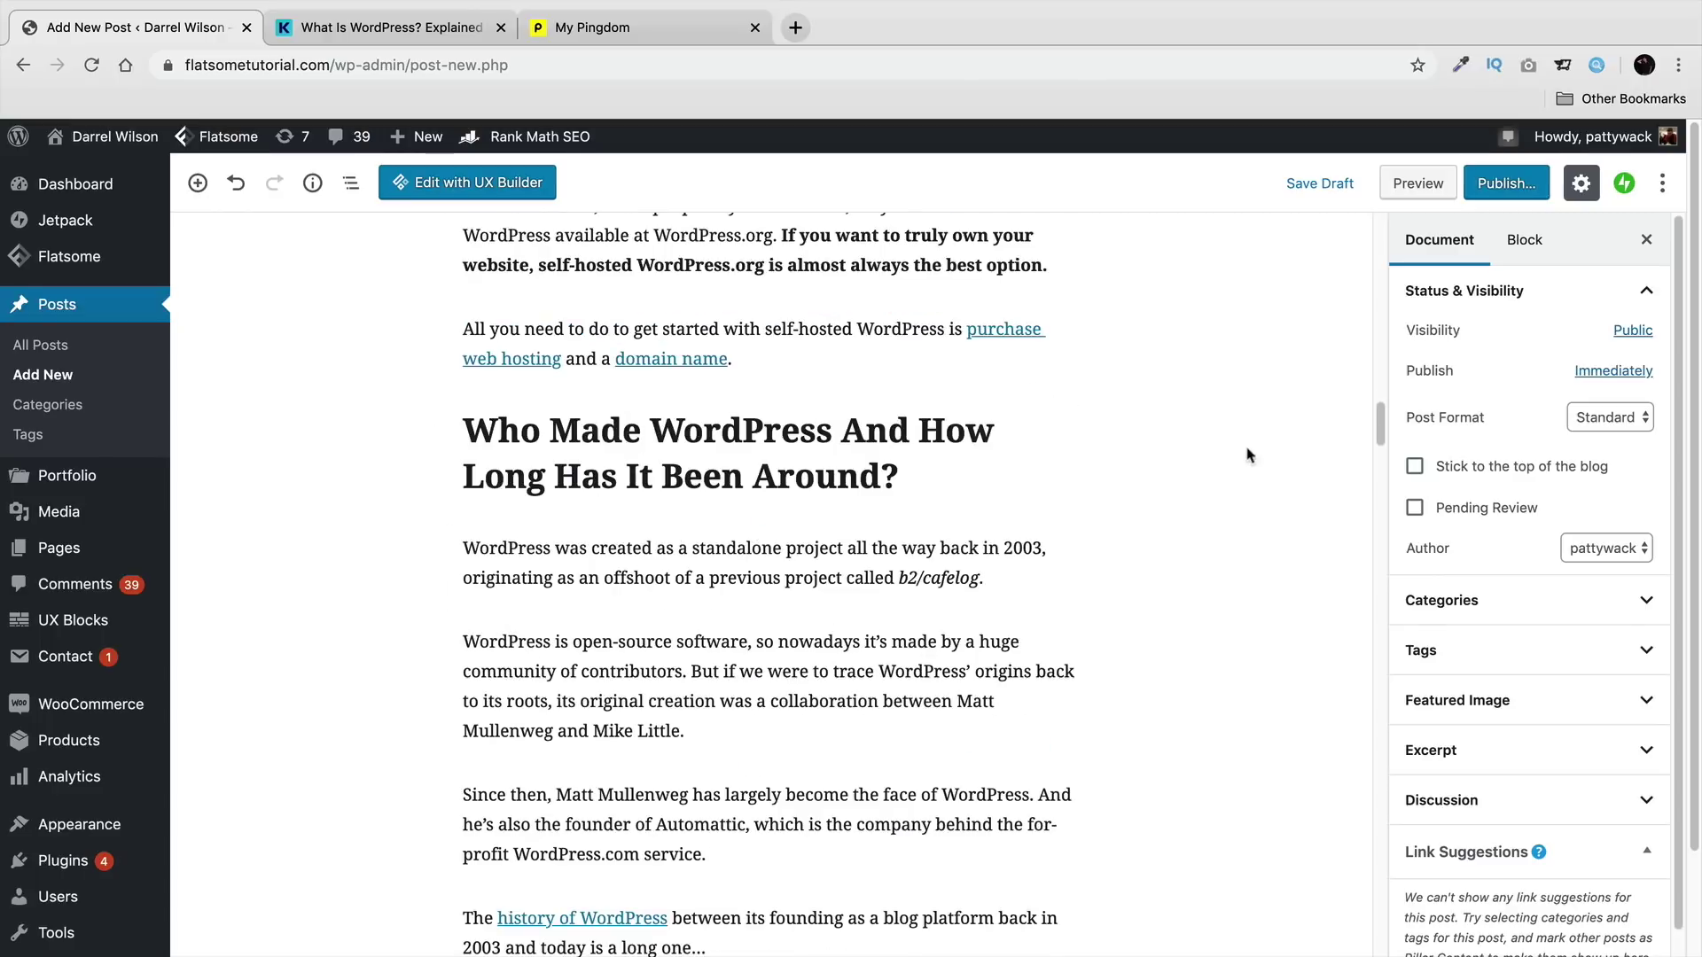
{"action": "left_click_drag", "start_coordinate": [1381, 413], "coordinate": [1327, 849]}
{"action": "scroll", "coordinate": [1327, 849], "scroll_direction": "down", "scroll_amount": 1}
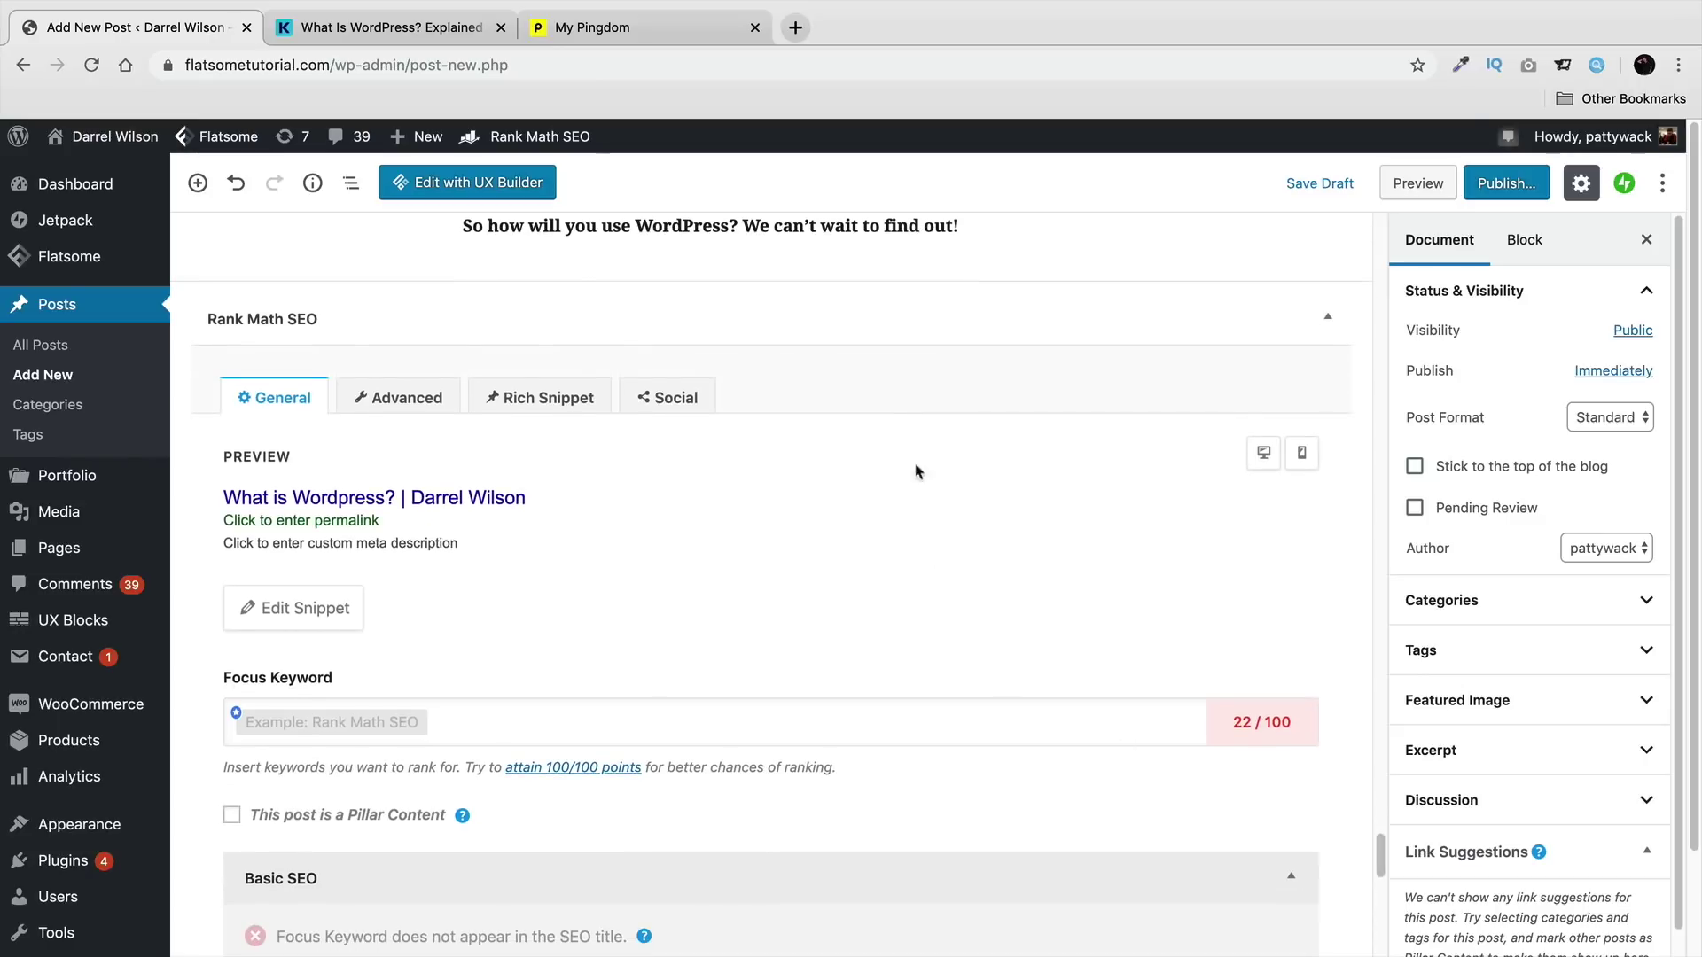
Step: Open the Kinsta screenshot in the "WordPress Is Easy To Install" section for image replacement, and deselect the block
{"action": "scroll", "coordinate": [727, 496], "scroll_direction": "up", "scroll_amount": 10}
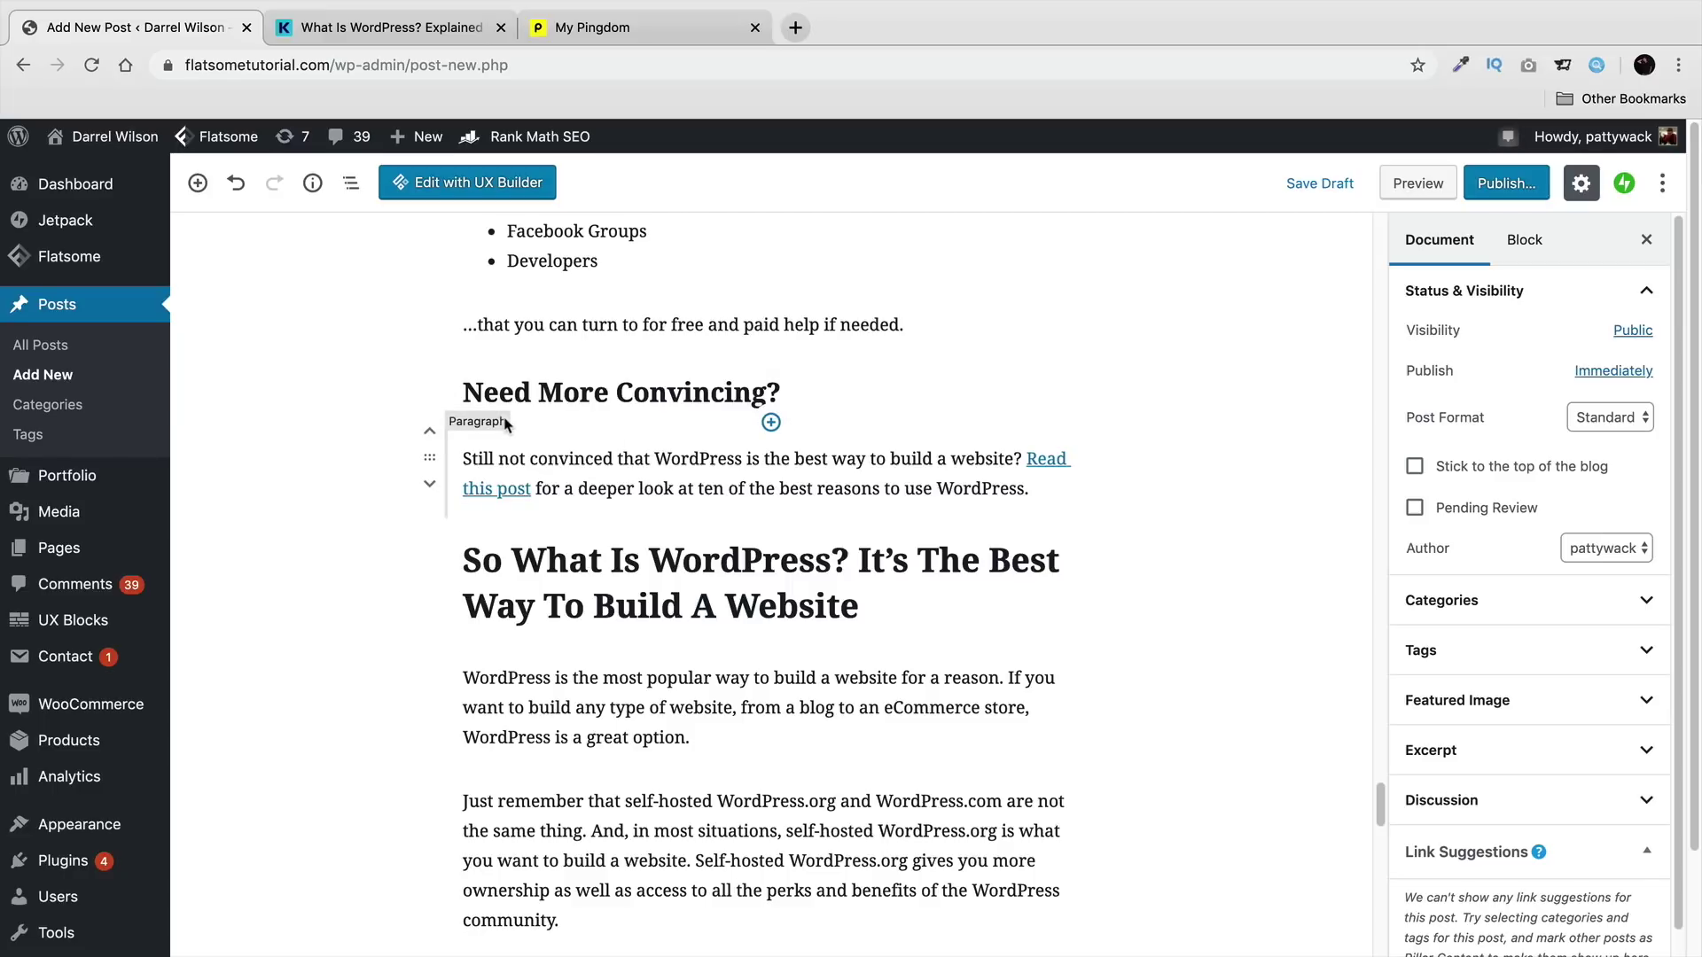
{"action": "scroll", "coordinate": [550, 497], "scroll_direction": "up", "scroll_amount": 10}
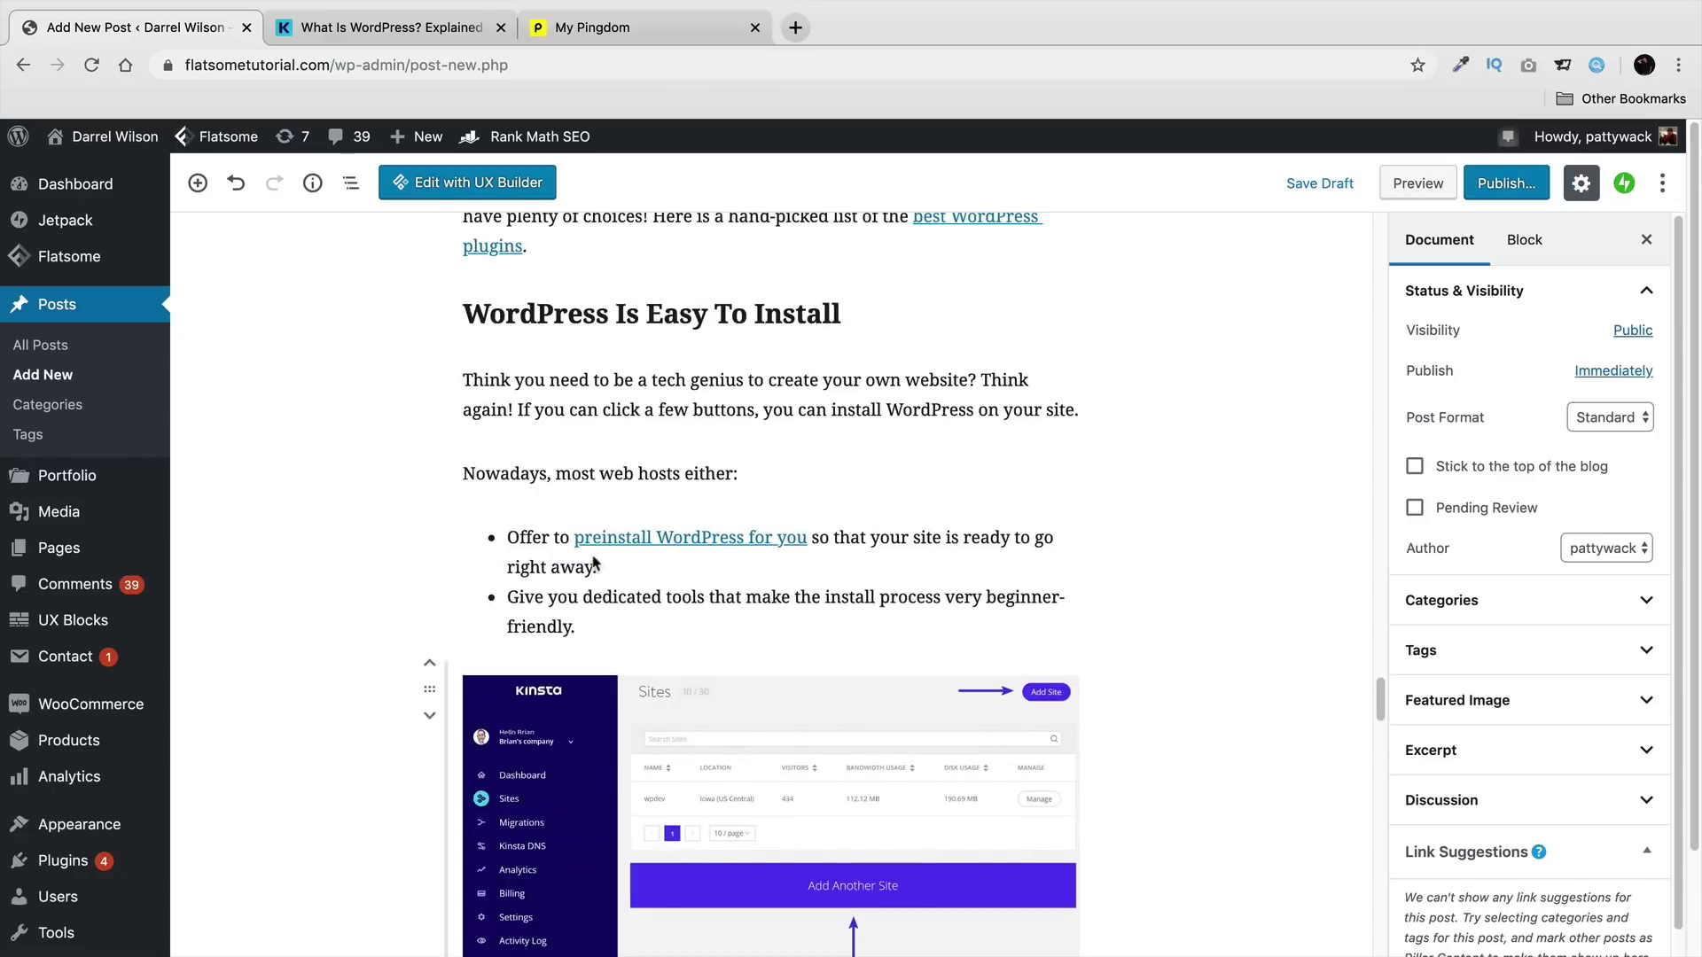
{"action": "left_click", "coordinate": [743, 720]}
{"action": "scroll", "coordinate": [743, 720], "scroll_direction": "down", "scroll_amount": 2}
{"action": "left_click", "coordinate": [629, 493]}
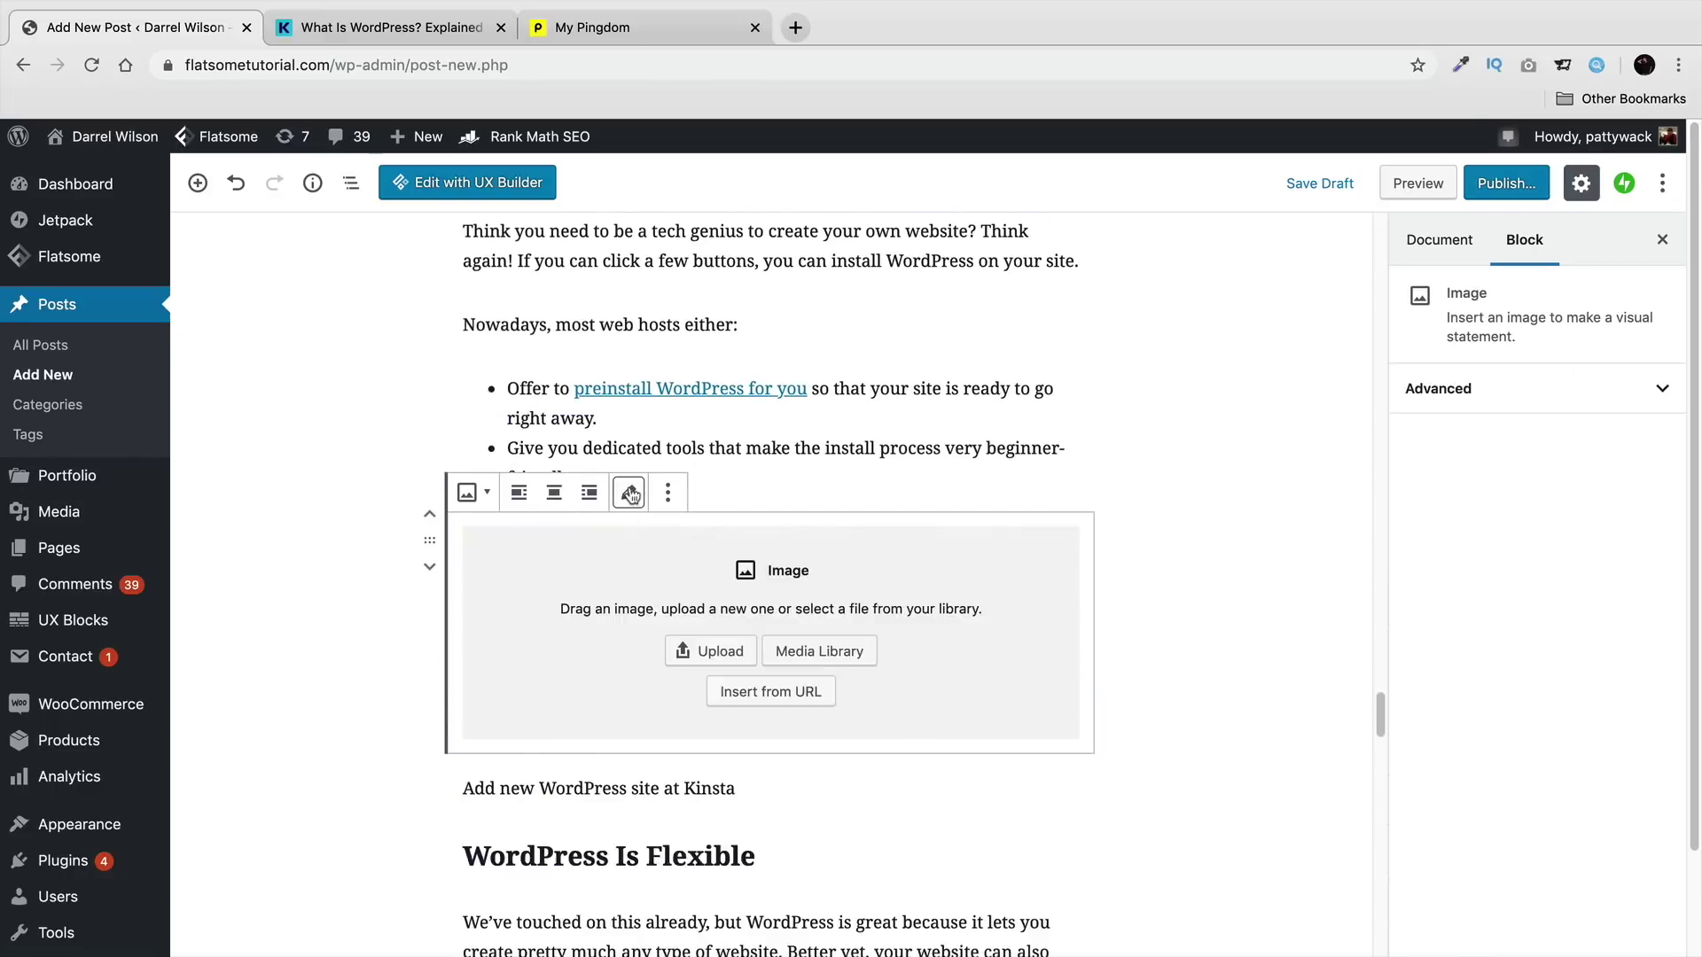
{"action": "left_click", "coordinate": [1179, 434]}
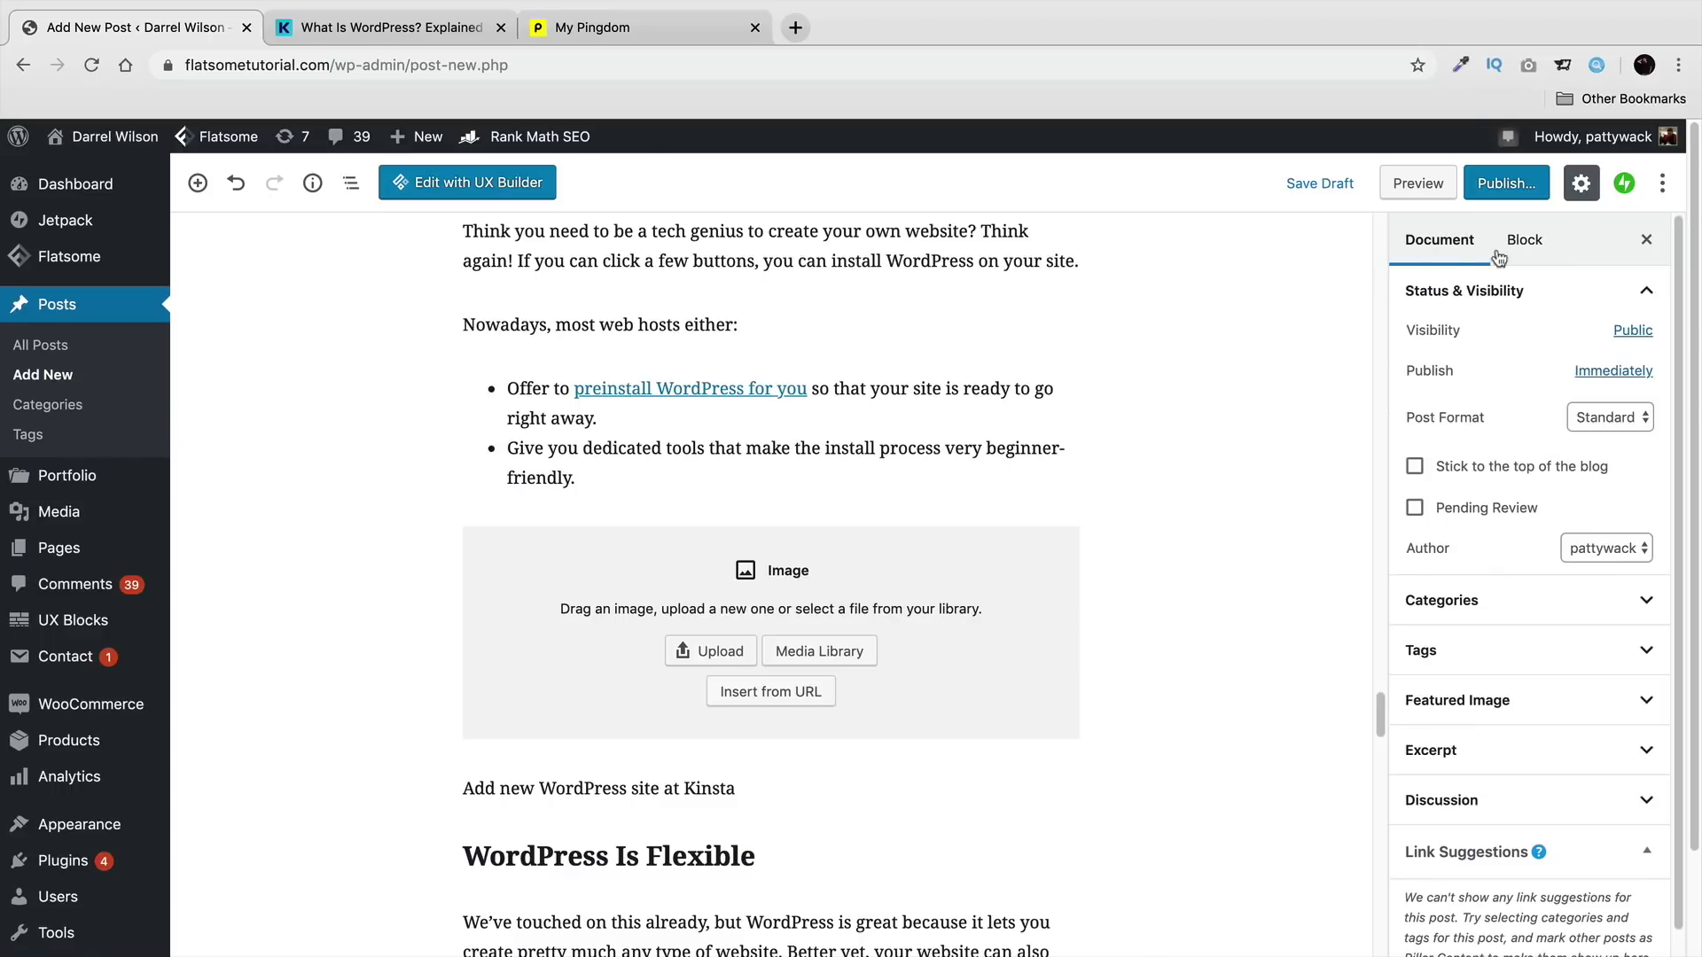
Step: Examine the Rolling Stones image's alt text, dimensions and link options, keeping its link set to None
{"action": "left_click", "coordinate": [945, 435]}
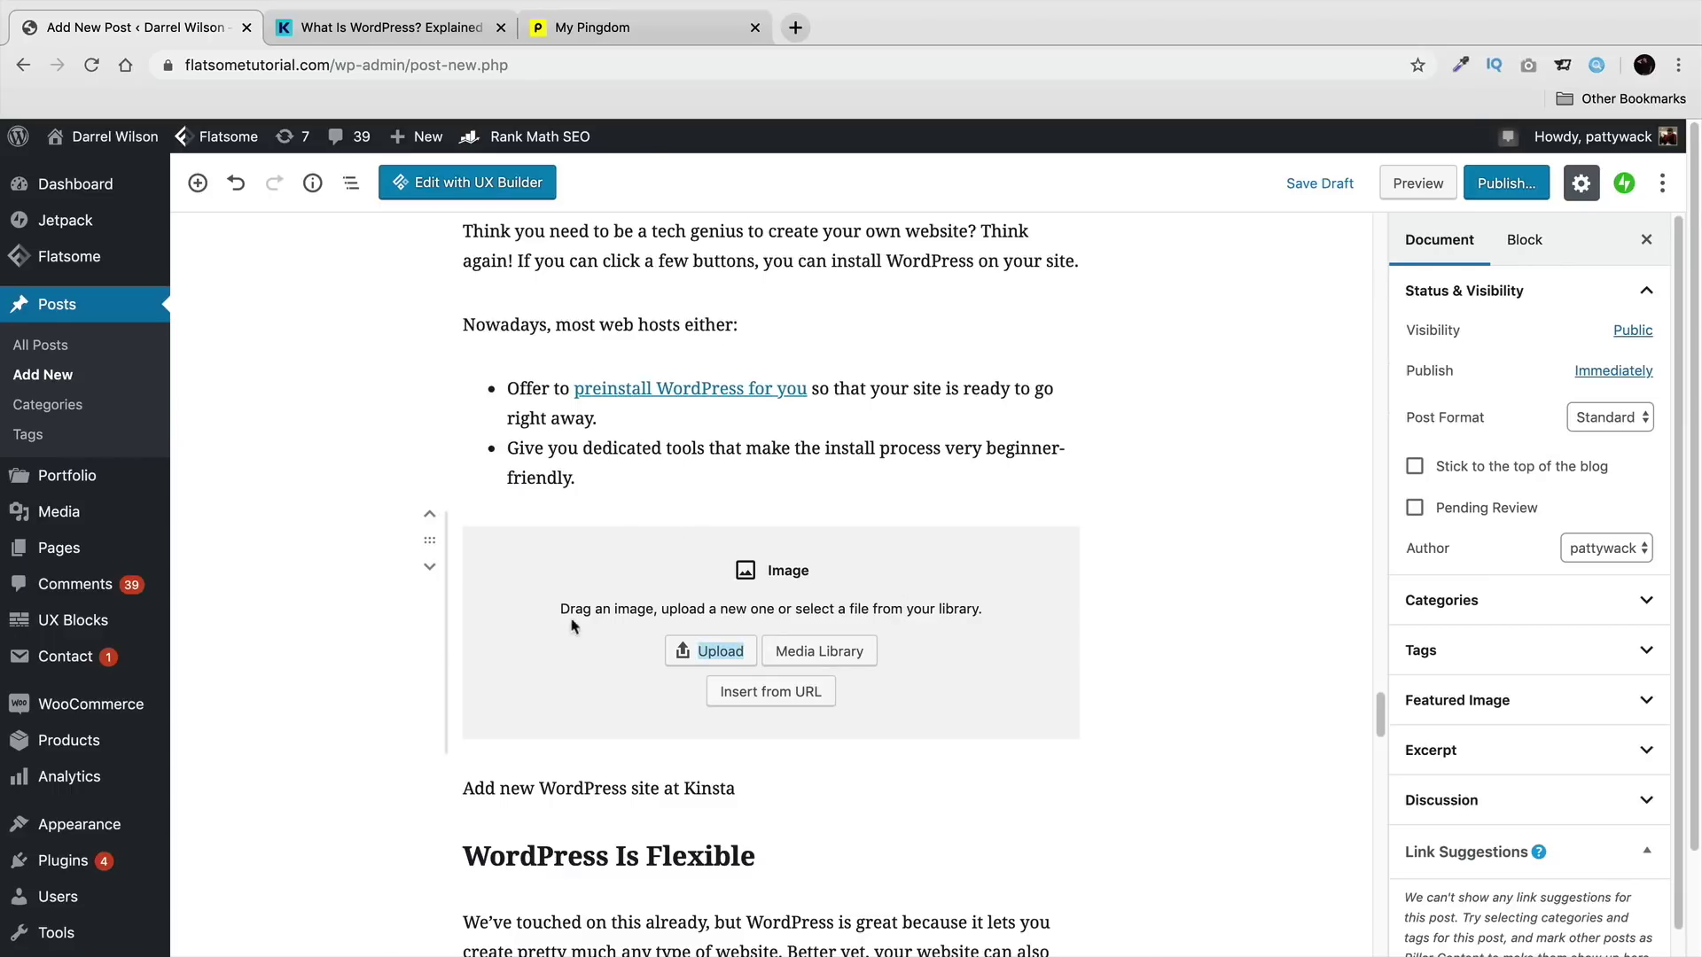
{"action": "left_click", "coordinate": [984, 714]}
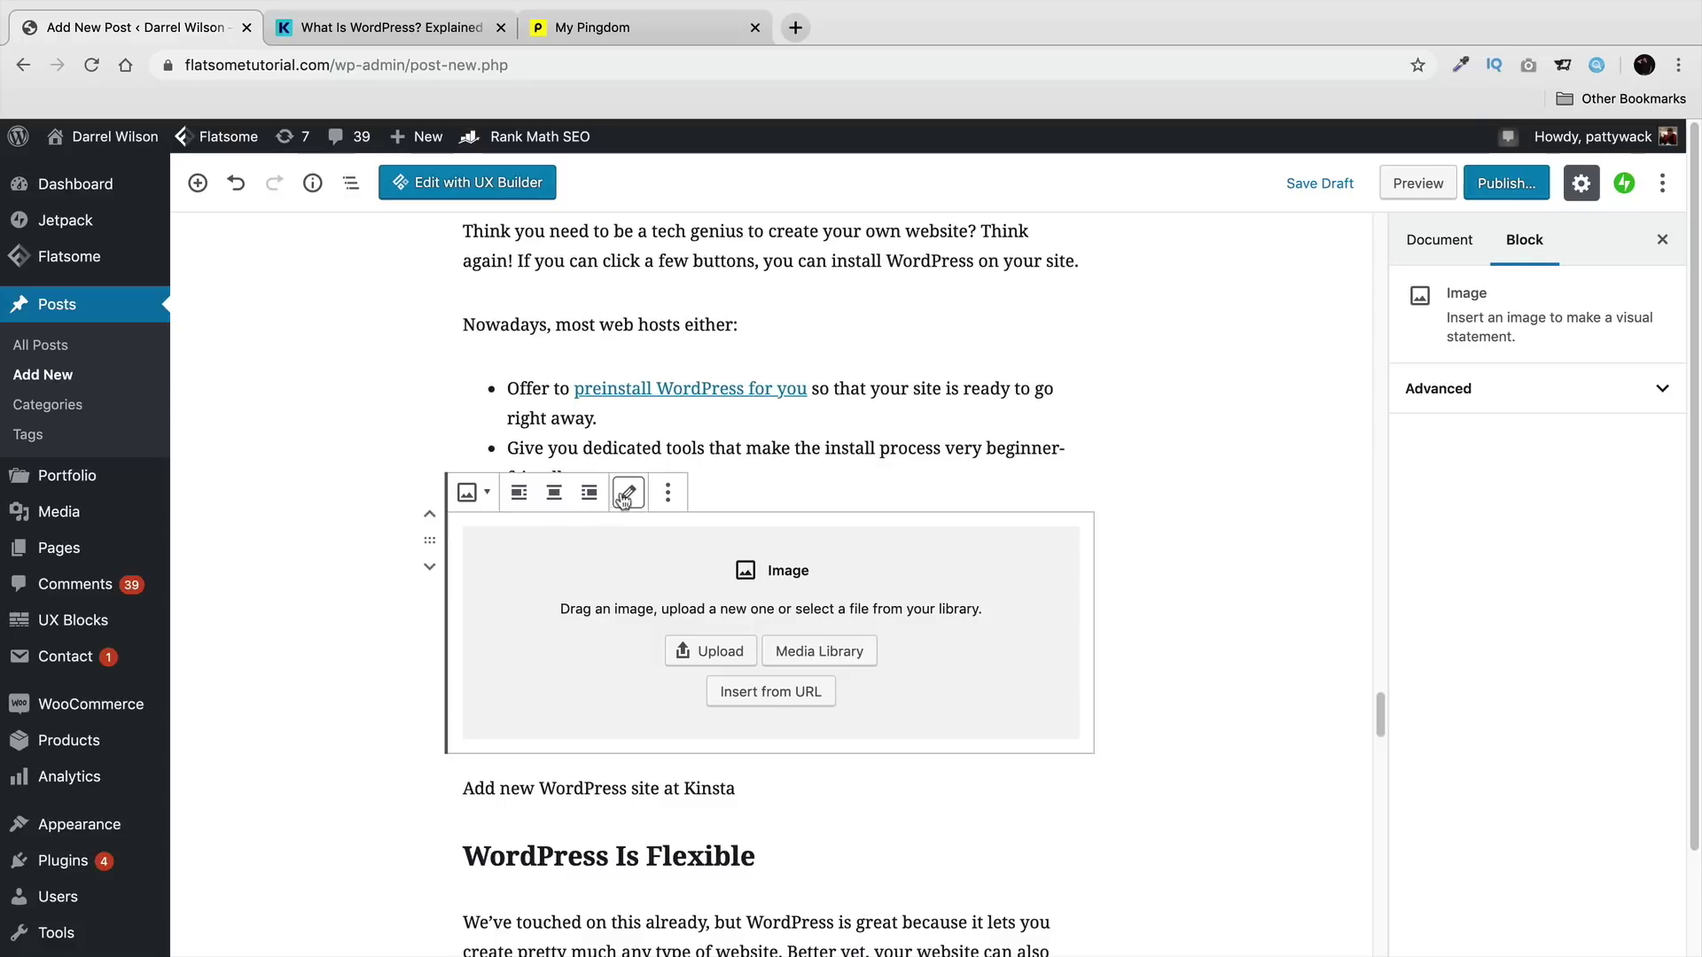
{"action": "scroll", "coordinate": [657, 567], "scroll_direction": "up", "scroll_amount": 5}
{"action": "scroll", "coordinate": [657, 567], "scroll_direction": "up", "scroll_amount": 10}
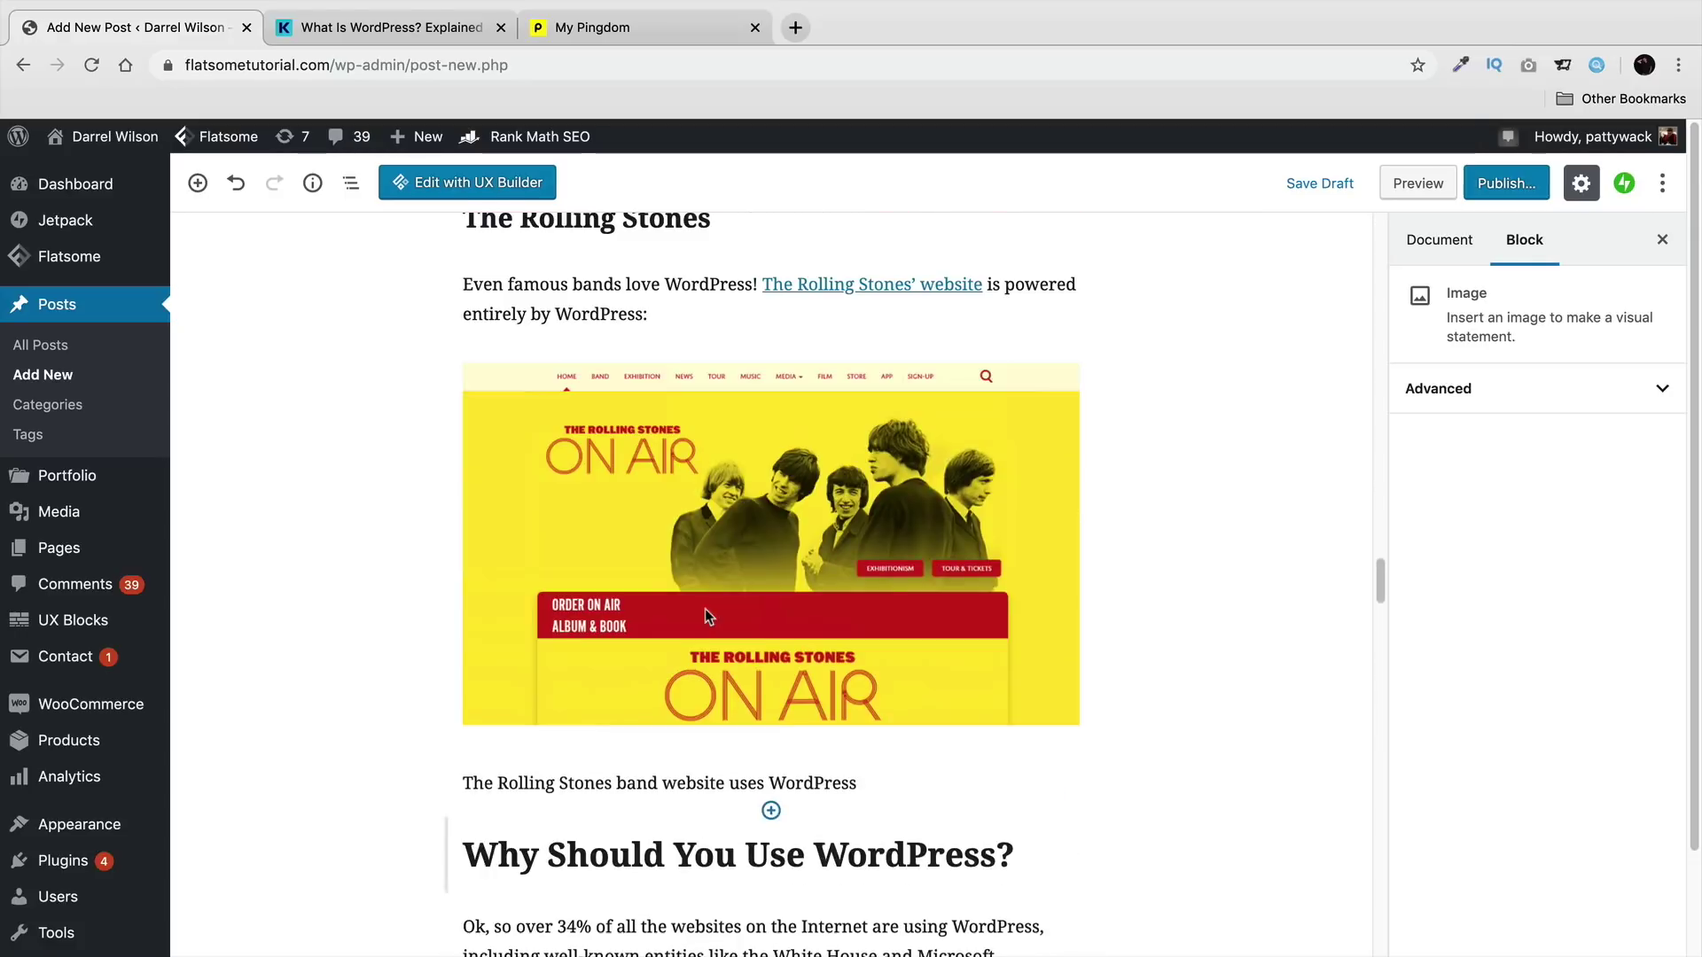
{"action": "left_click", "coordinate": [732, 523]}
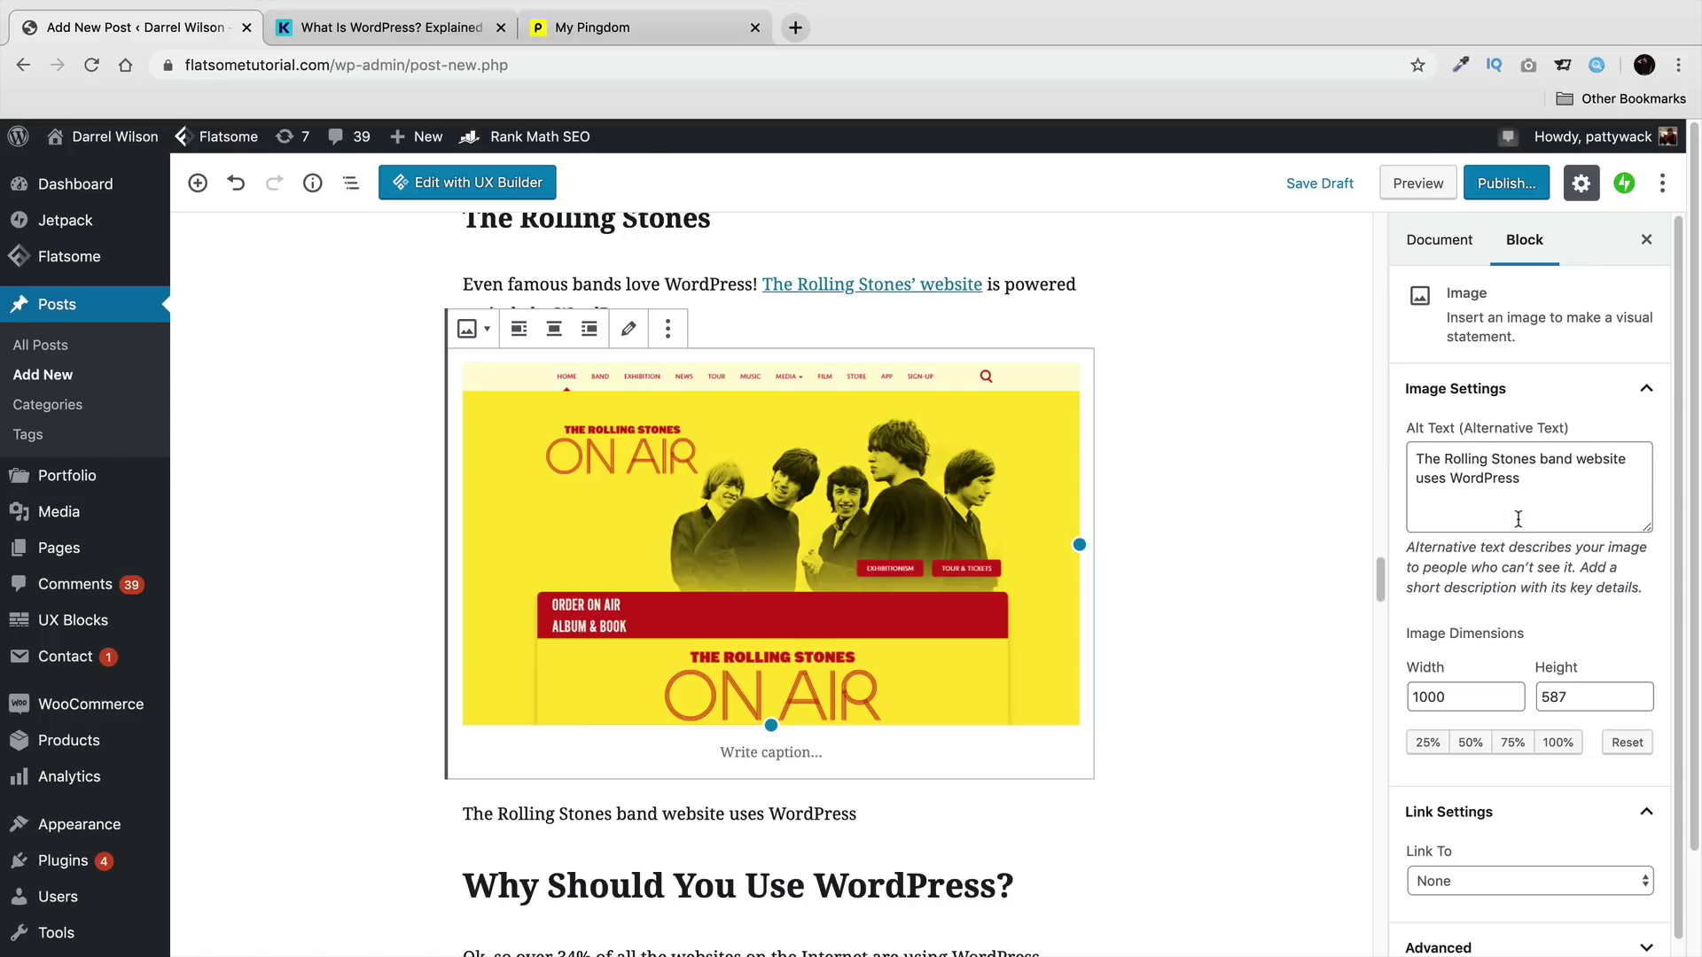
{"action": "scroll", "coordinate": [1469, 452], "scroll_direction": "down", "scroll_amount": 3}
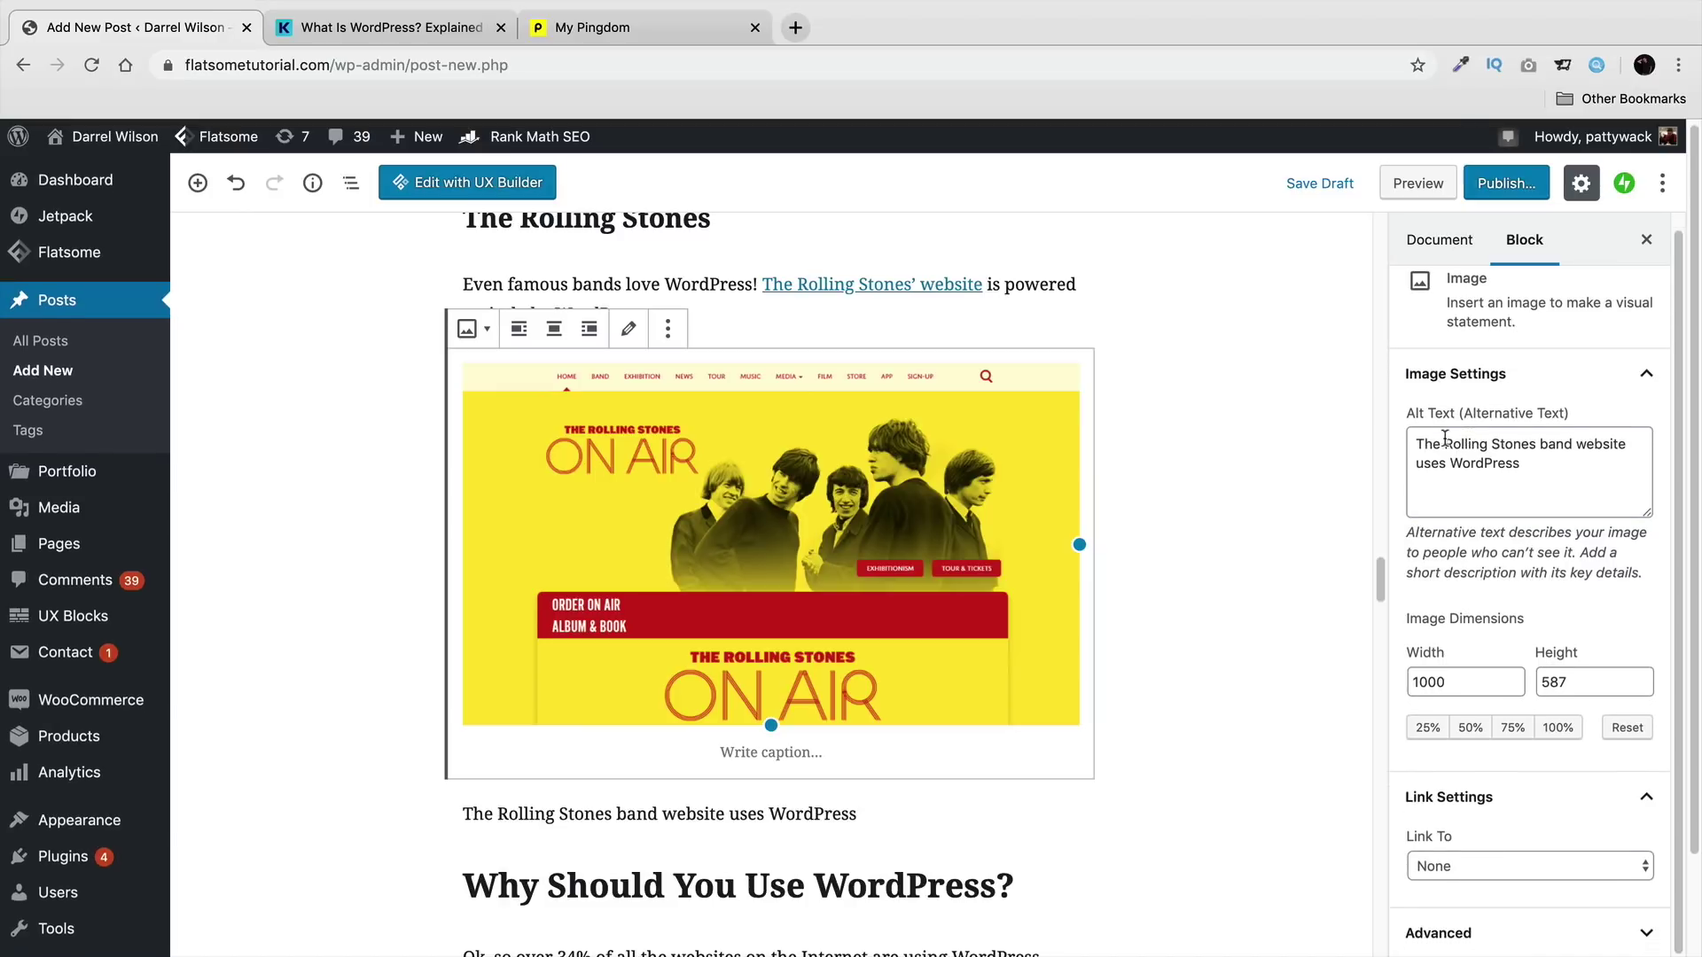
{"action": "scroll", "coordinate": [1469, 416], "scroll_direction": "up", "scroll_amount": 1}
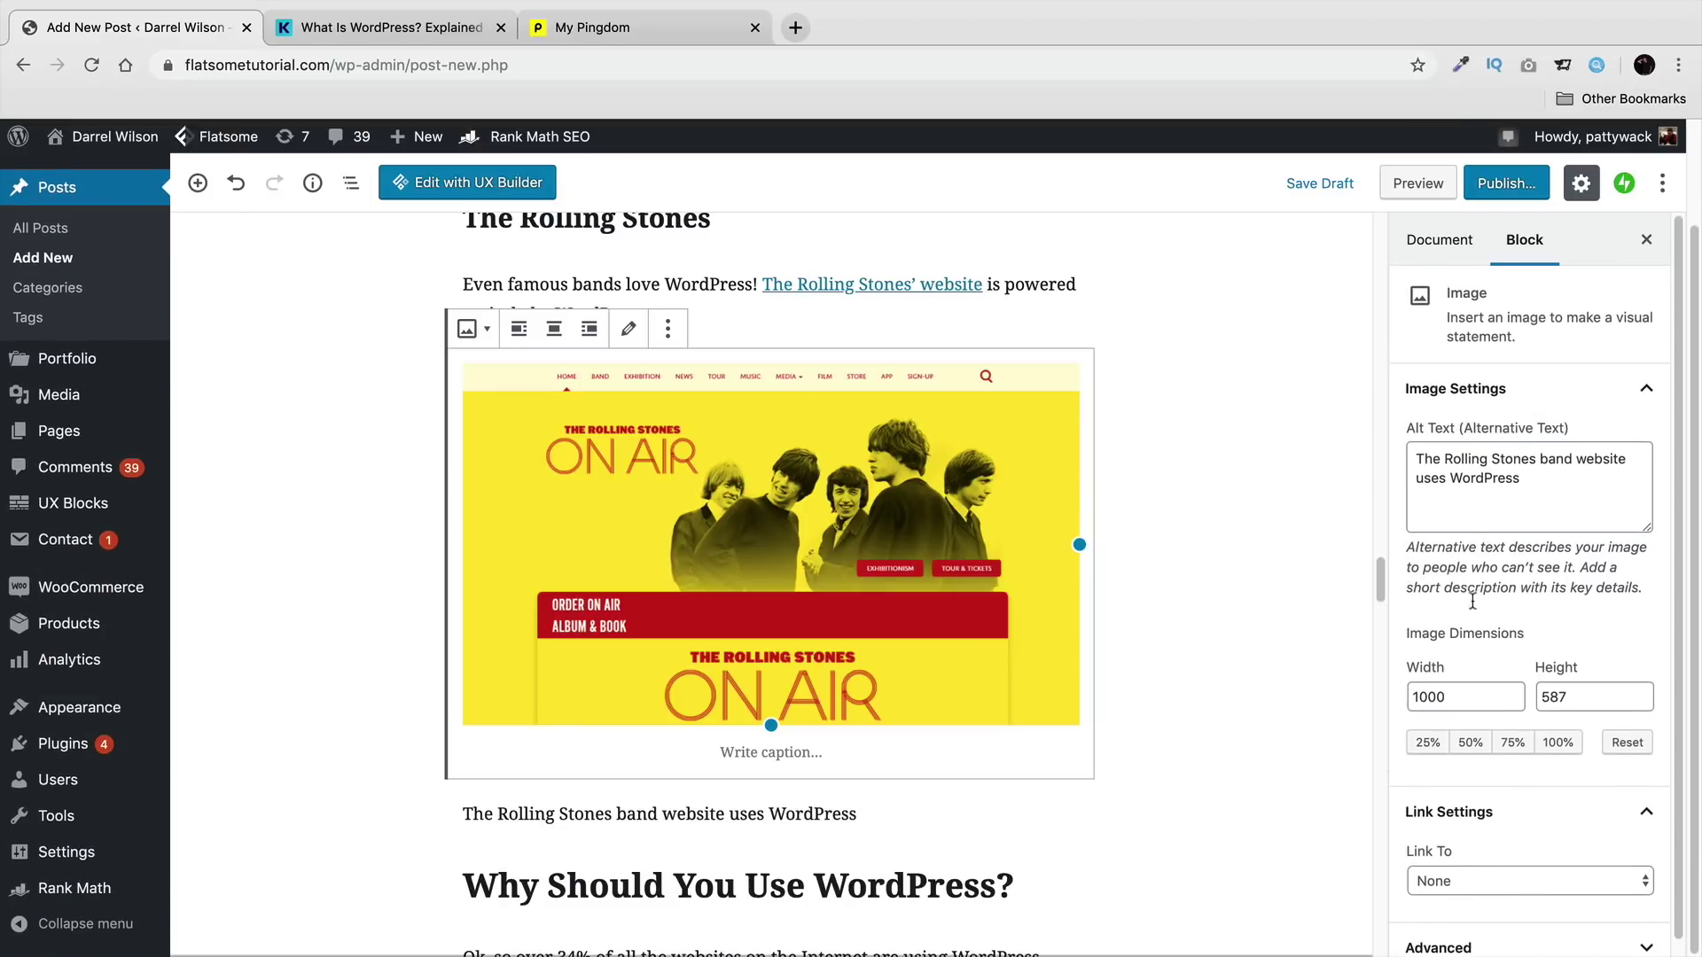
{"action": "left_click", "coordinate": [1493, 883]}
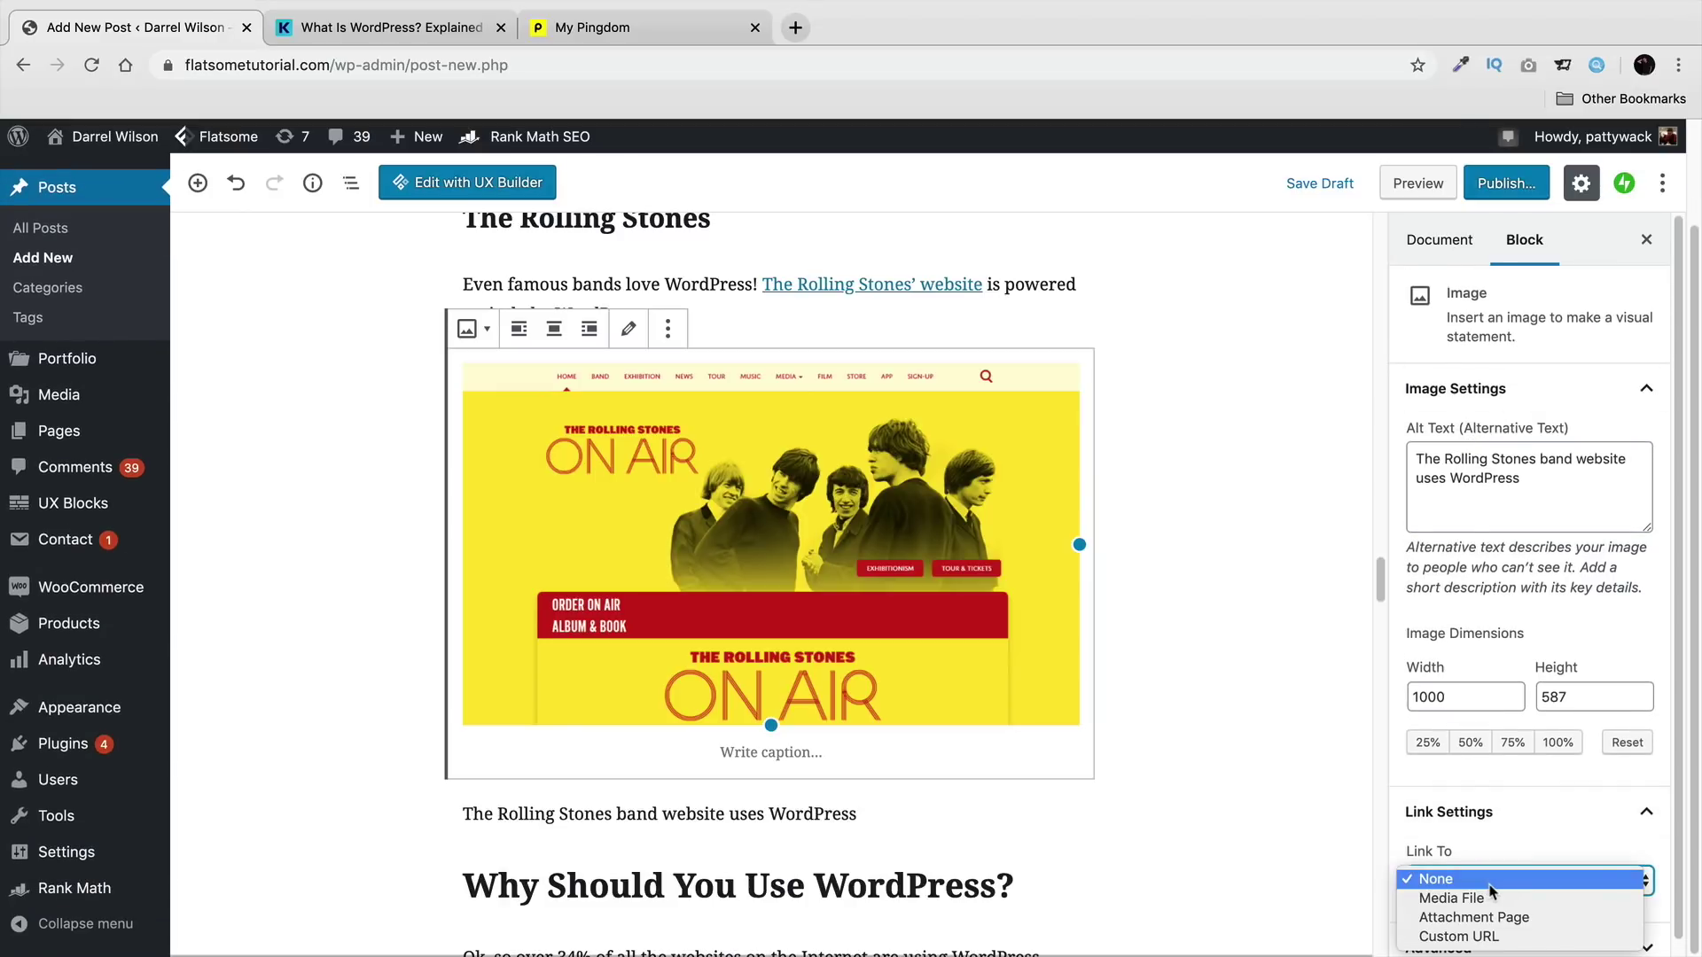
{"action": "left_click", "coordinate": [1491, 885]}
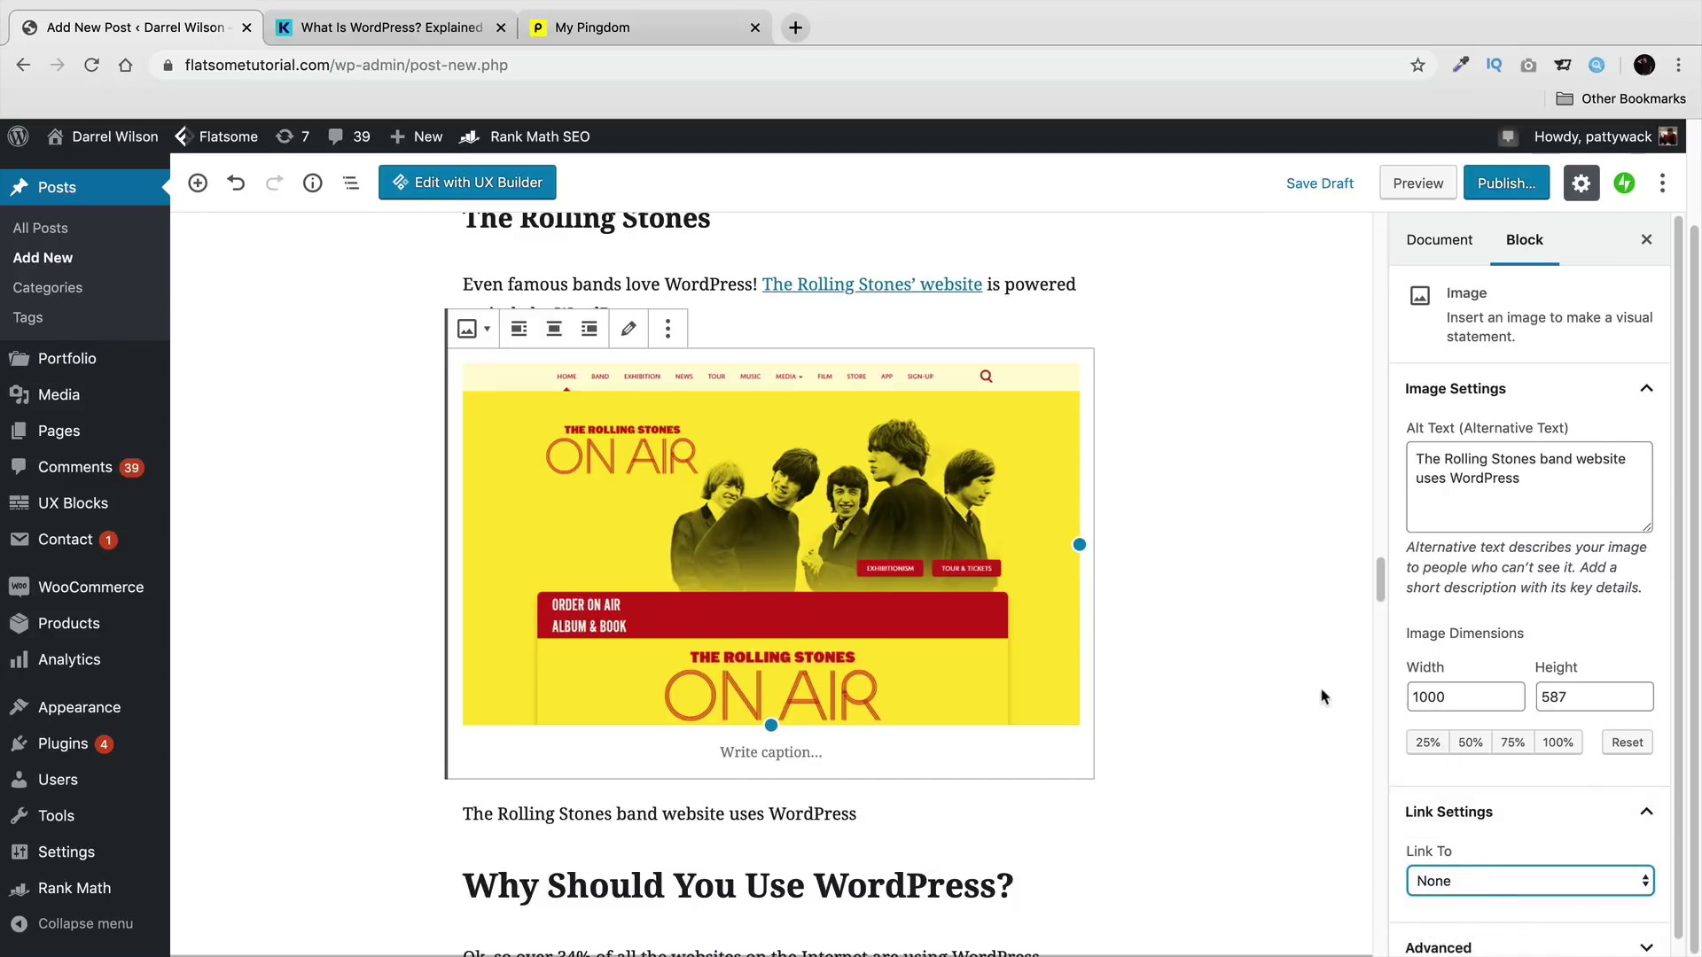
Step: Delete the empty image block above the "Add new WordPress site at Kinsta" line
{"action": "scroll", "coordinate": [1321, 697], "scroll_direction": "down", "scroll_amount": 20}
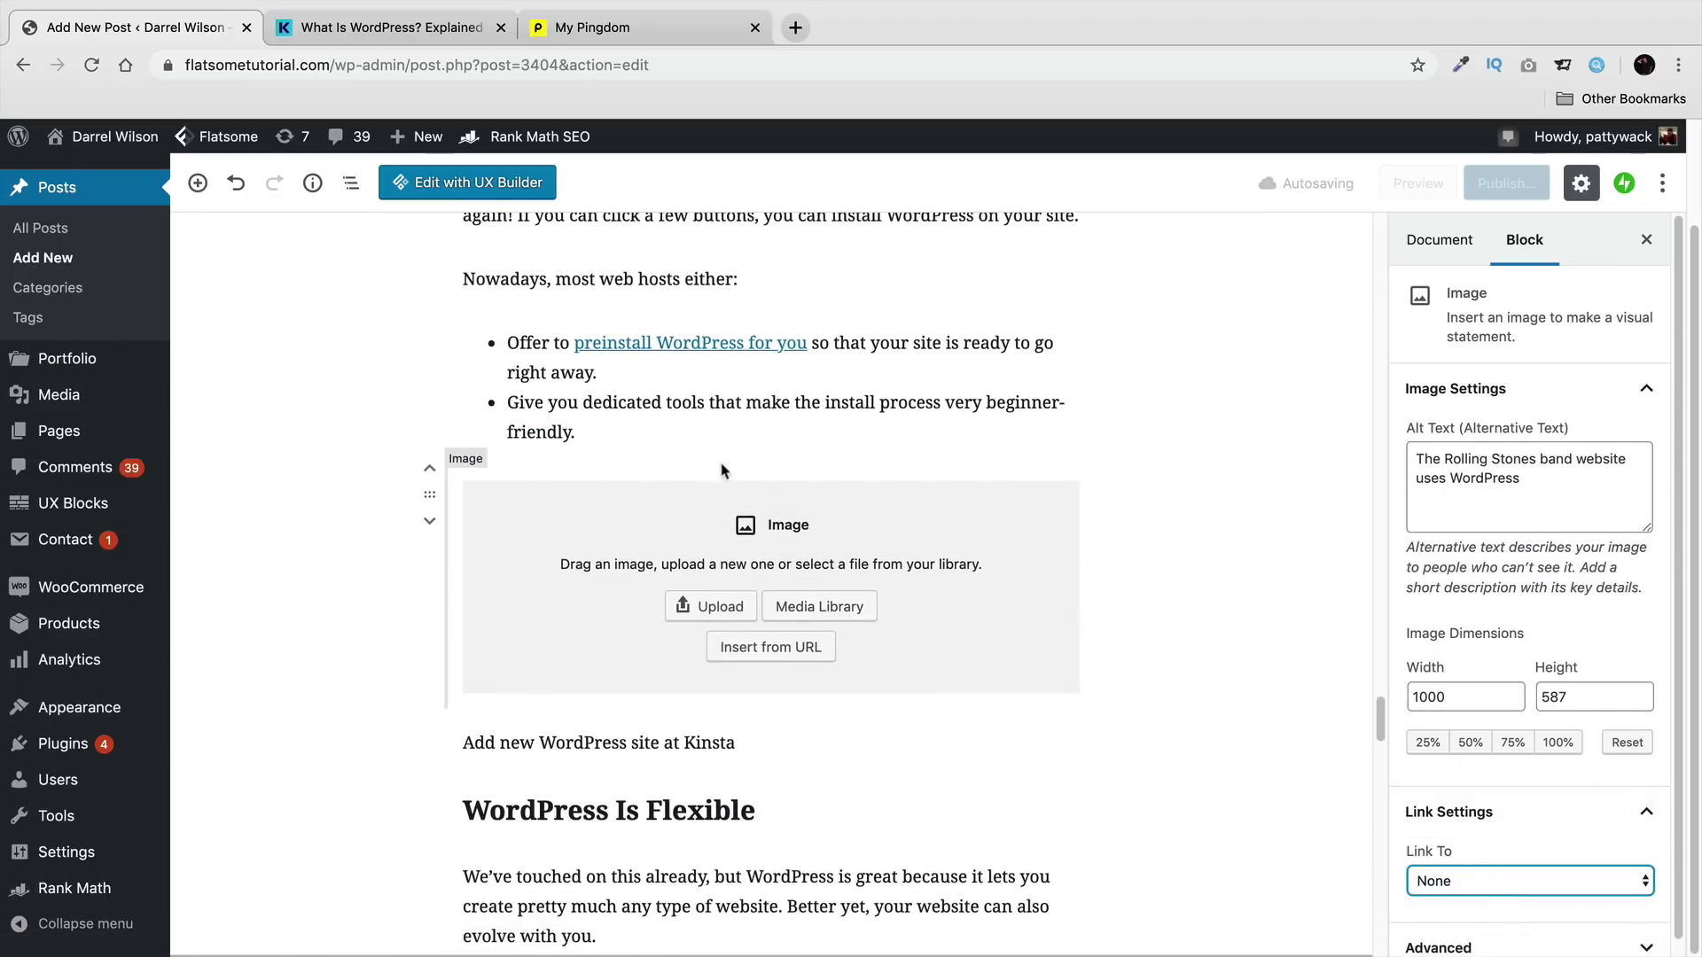
{"action": "right_click", "coordinate": [536, 526]}
{"action": "left_click", "coordinate": [666, 447]}
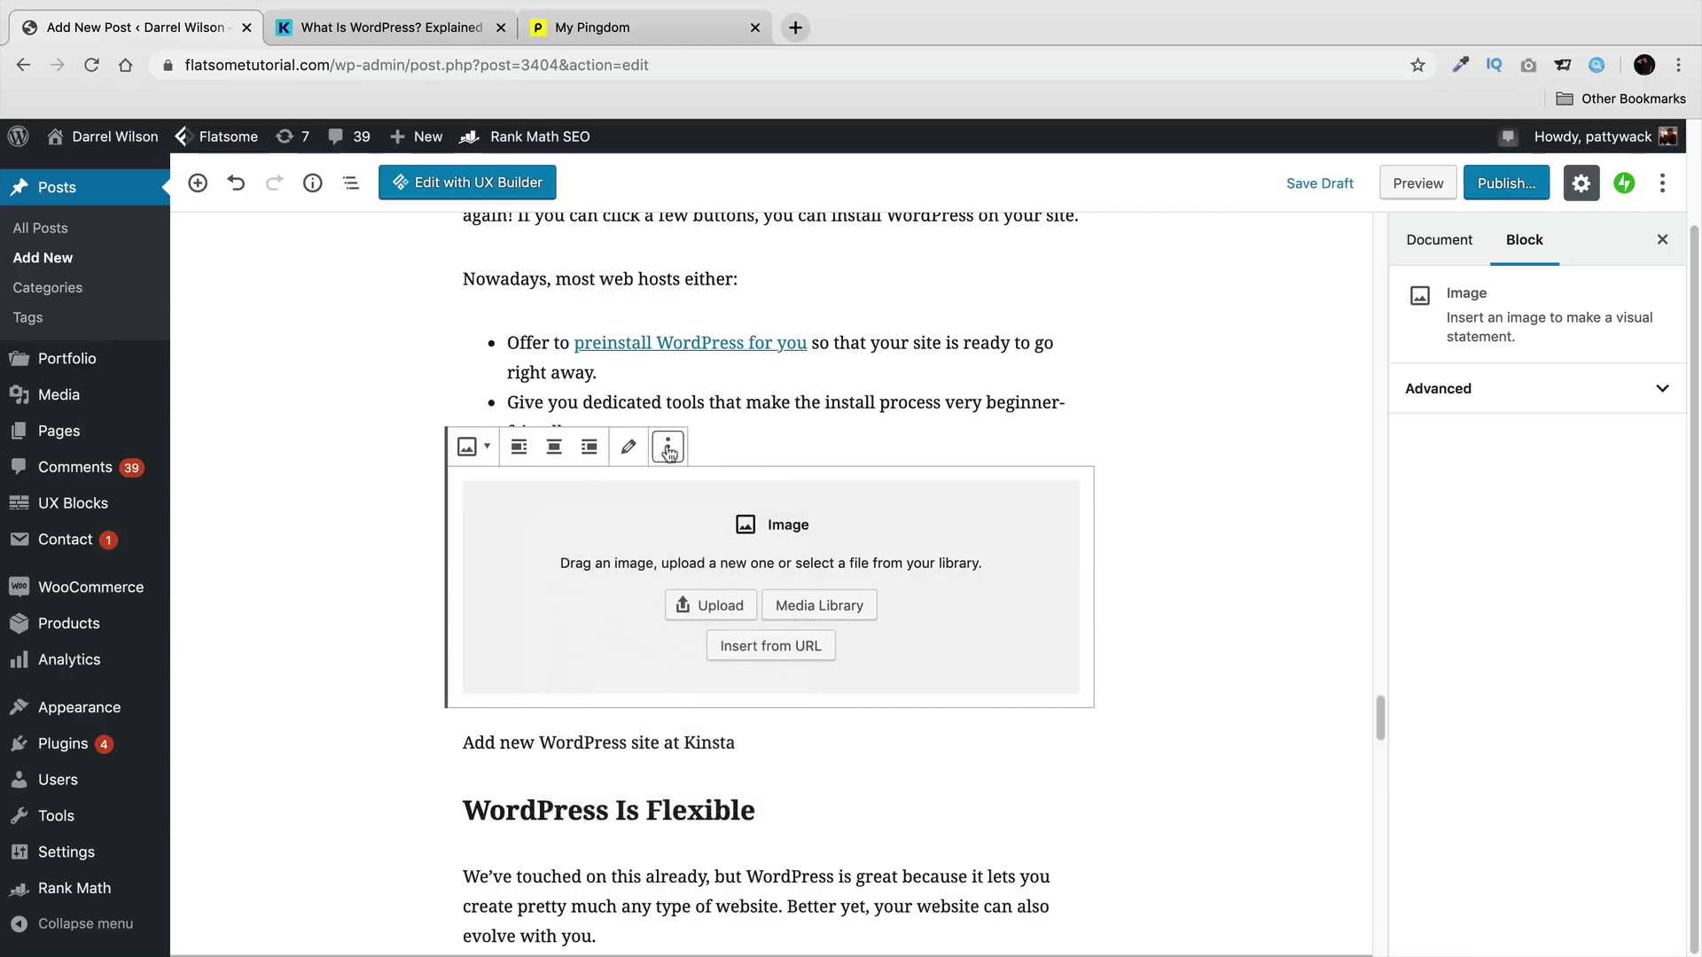
{"action": "left_click", "coordinate": [666, 446]}
{"action": "left_click", "coordinate": [743, 642]}
Step: Set the post's Rank Math SEO title to "What is Wordpress? The Best CMS Online. Heres Proof." and save the draft
{"action": "scroll", "coordinate": [1123, 656], "scroll_direction": "down", "scroll_amount": 20}
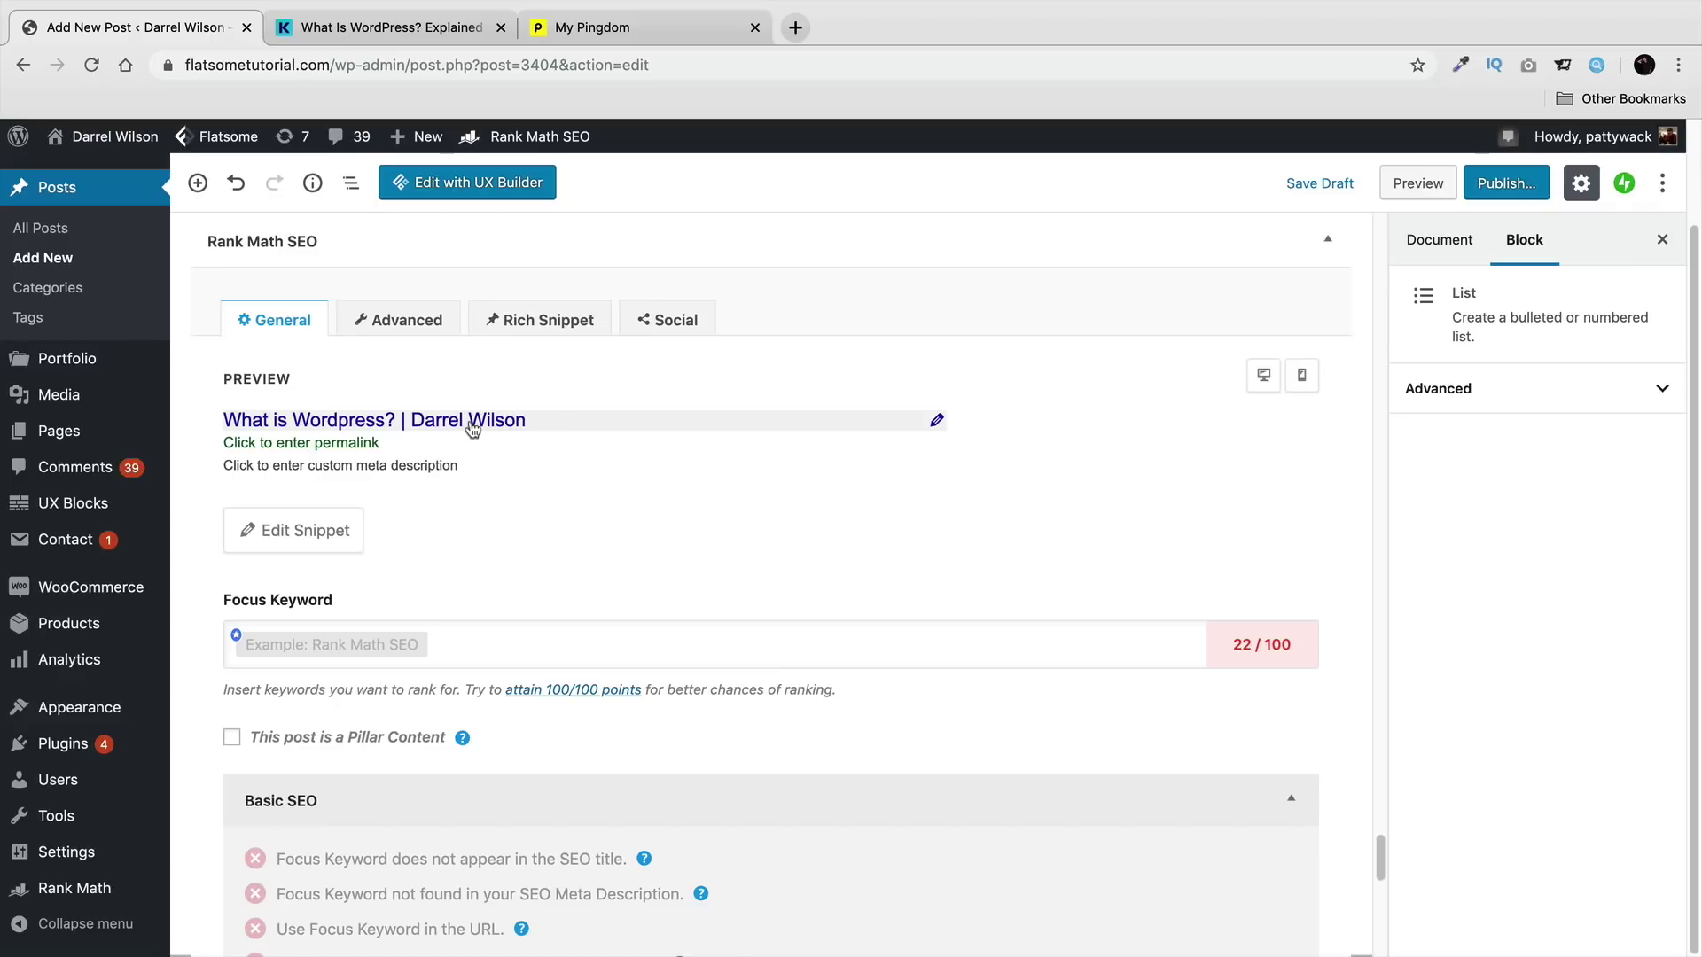
{"action": "left_click", "coordinate": [936, 421]}
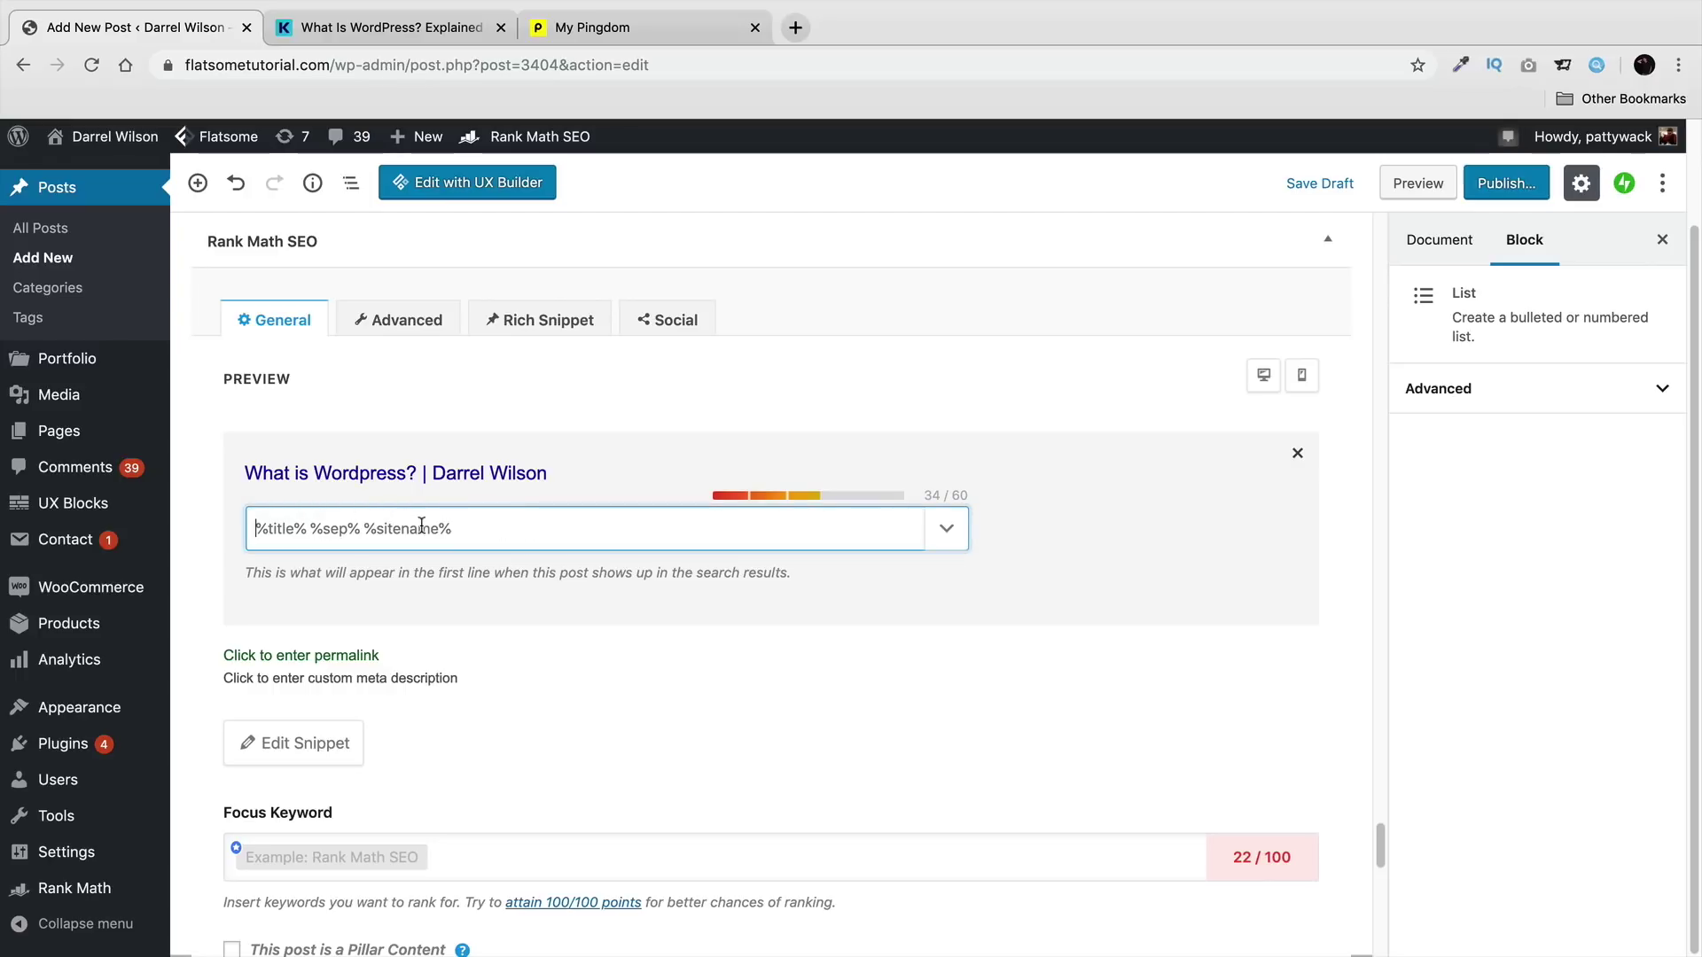
{"action": "type", "text": "What is Wordpress? The Best CMS O"}
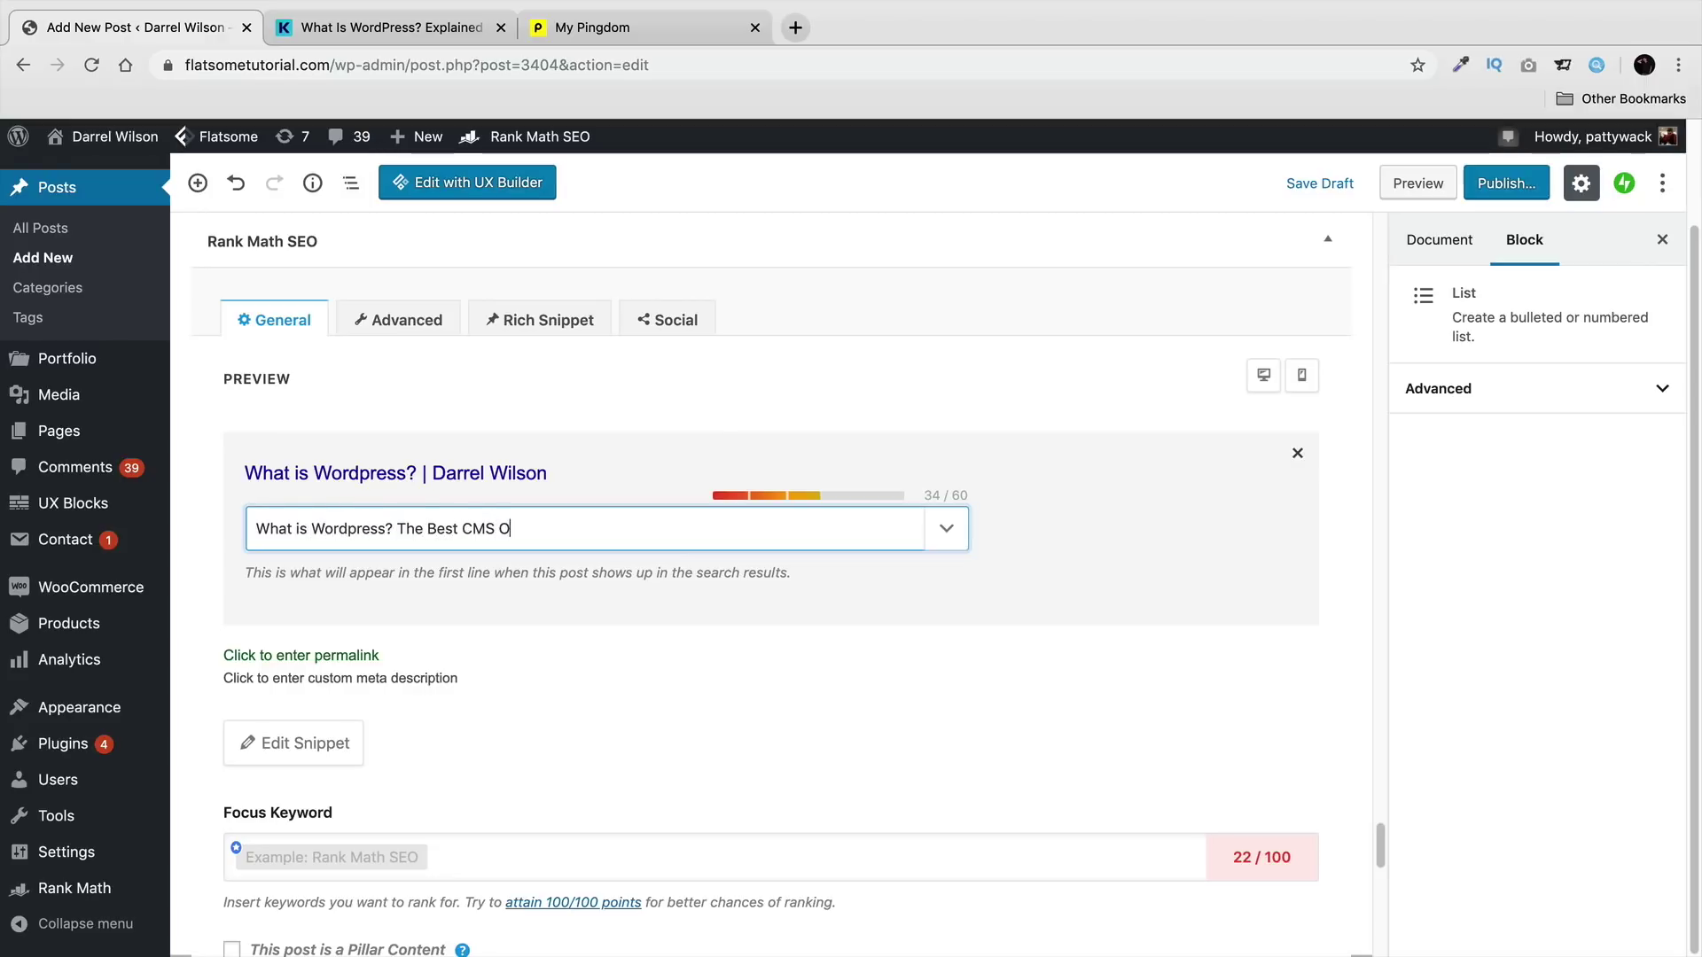
{"action": "type", "text": "nline?"}
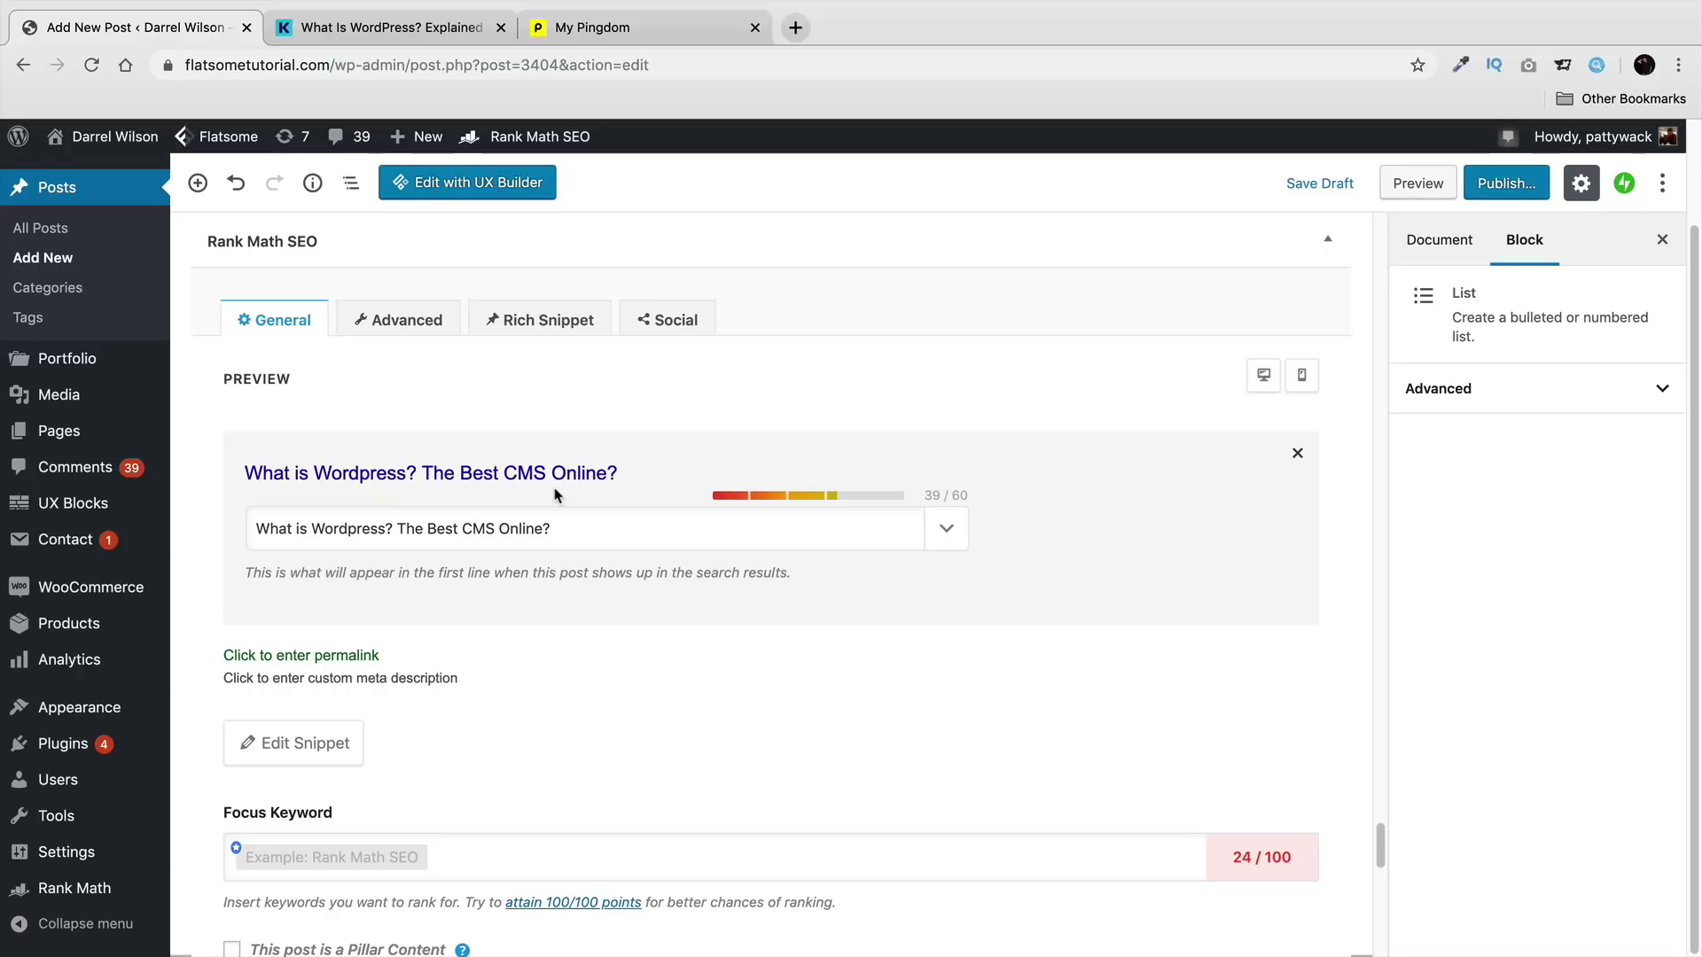
{"action": "left_click", "coordinate": [606, 527]}
{"action": "key", "text": "BackSpace"}
{"action": "type", "text": ". Heres"}
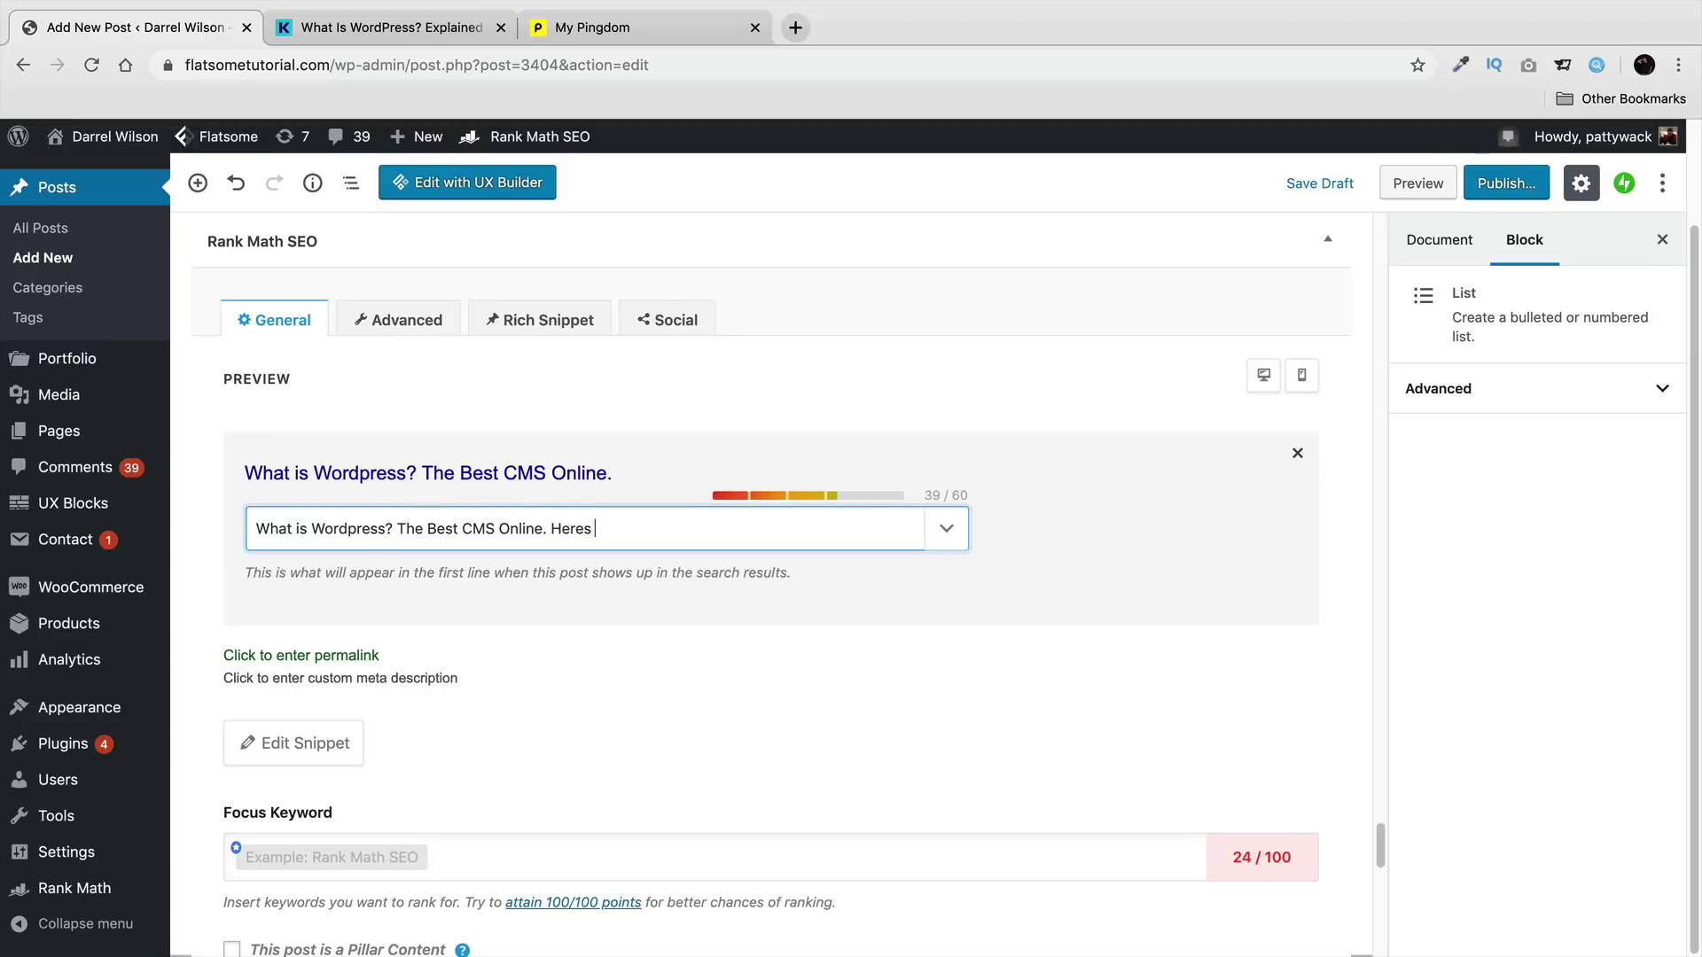
{"action": "type", "text": " Proof."}
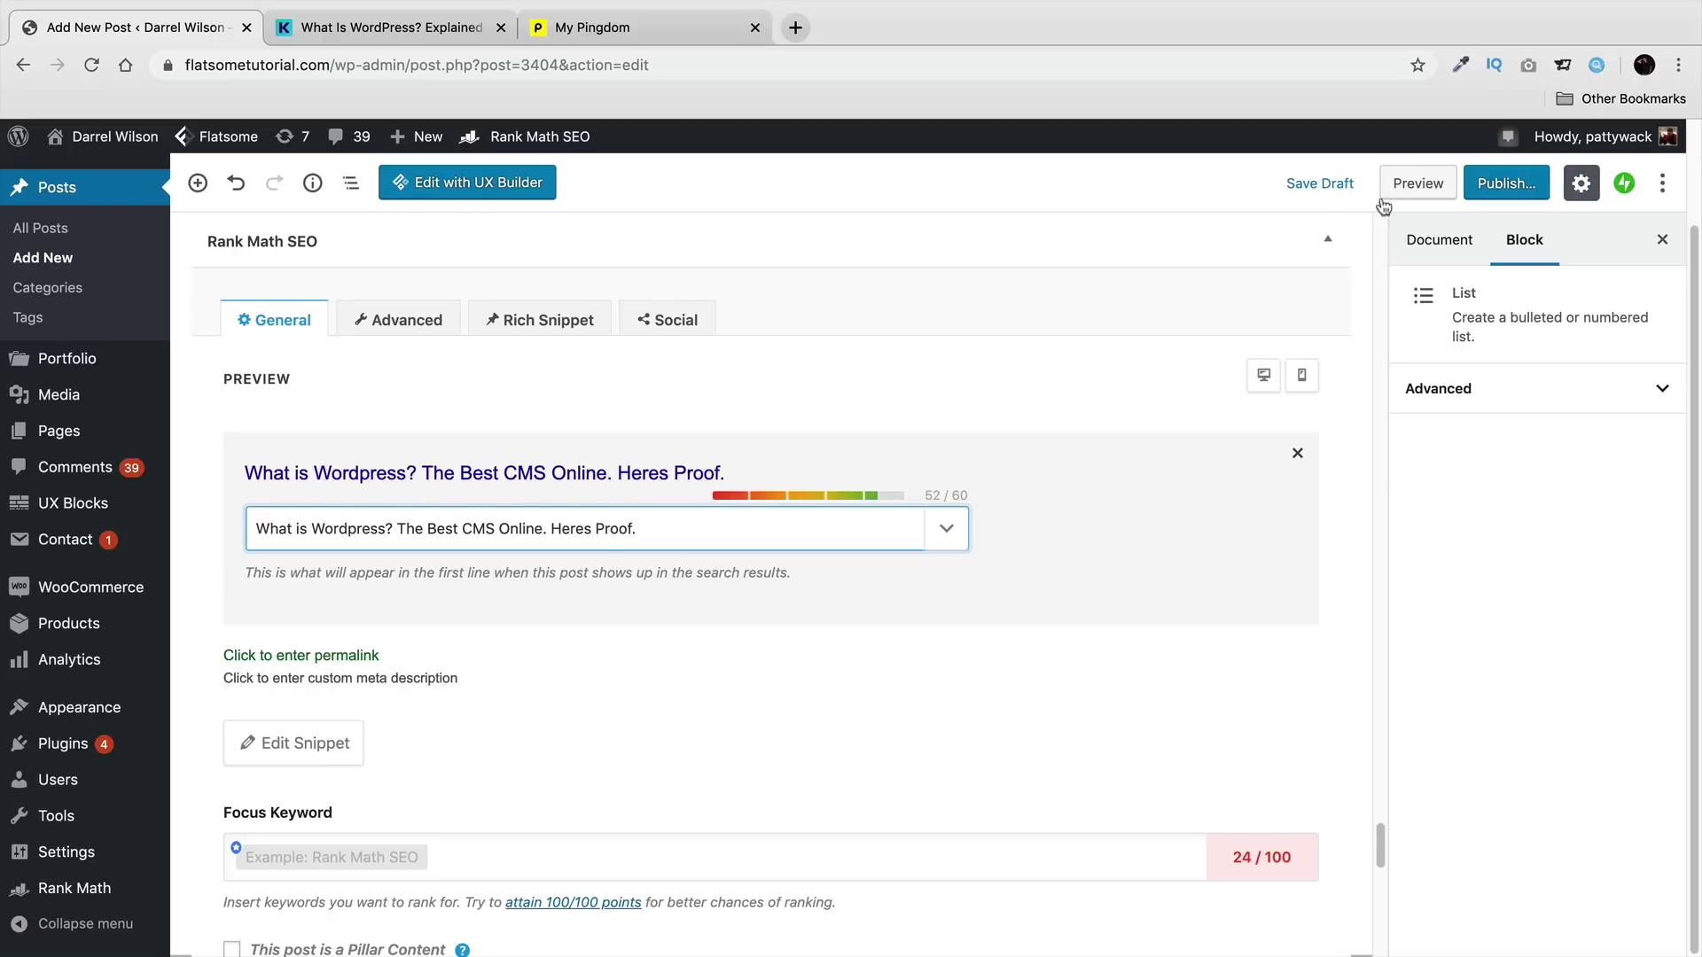
{"action": "left_click", "coordinate": [1319, 183]}
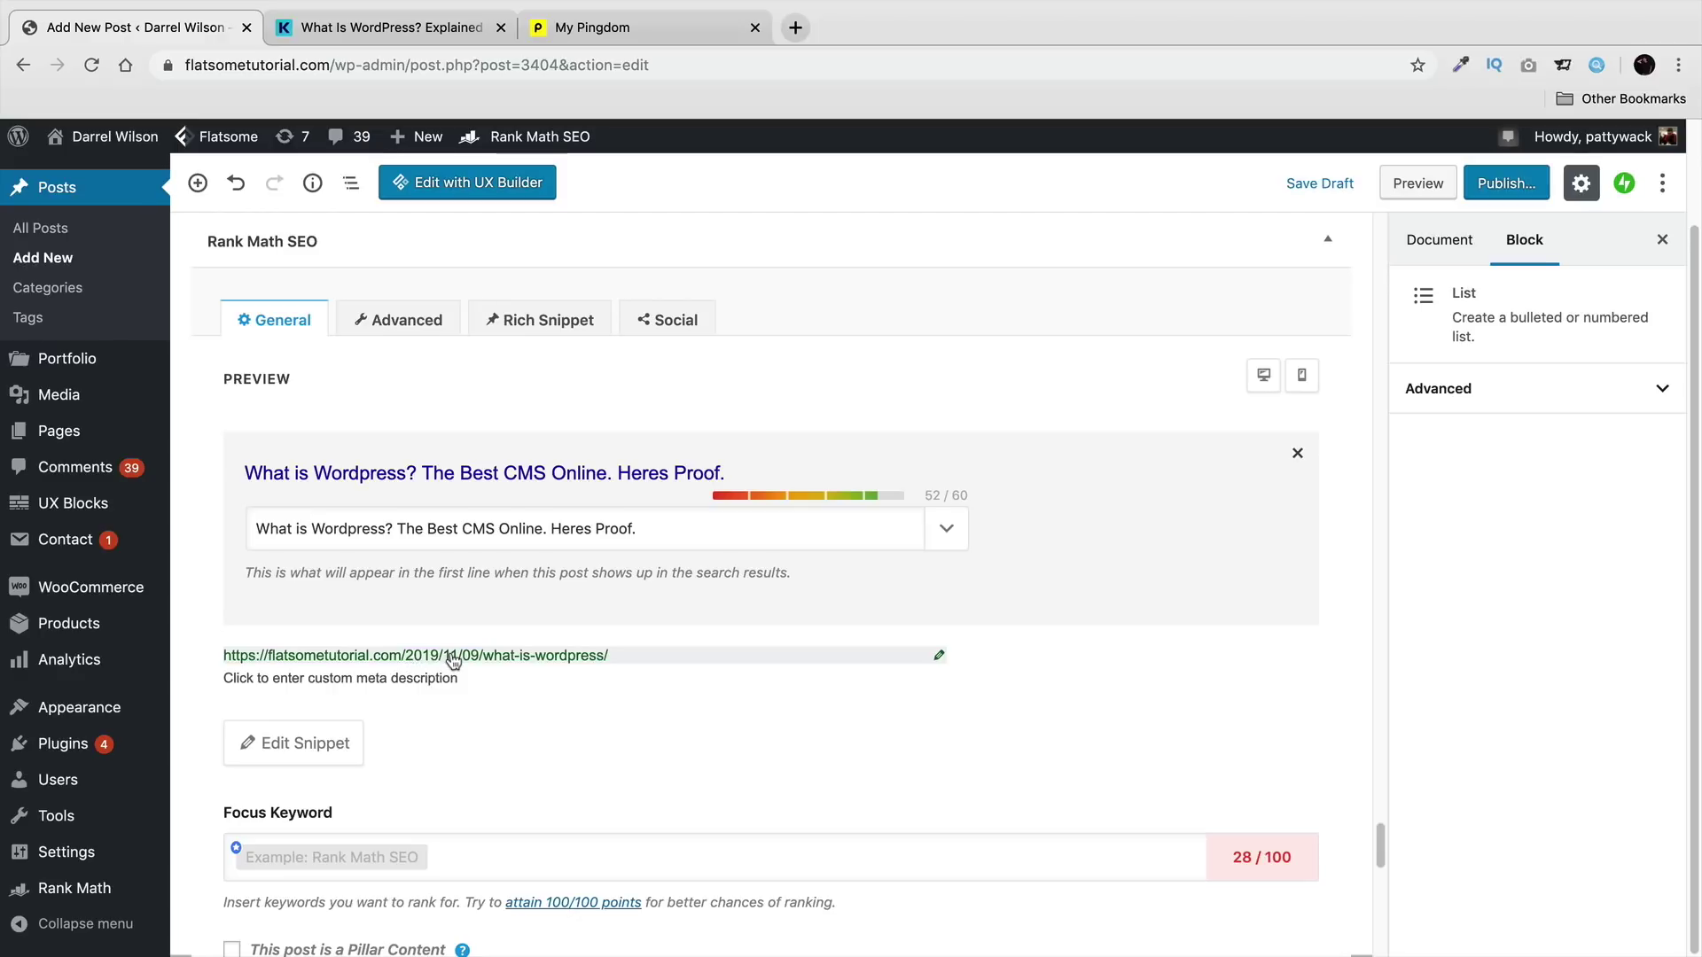
Step: Review the post's opening text and set the meta description to "Top 10 reasons why wordpress is the best CMS online."
{"action": "mouse_move", "coordinate": [116, 854]}
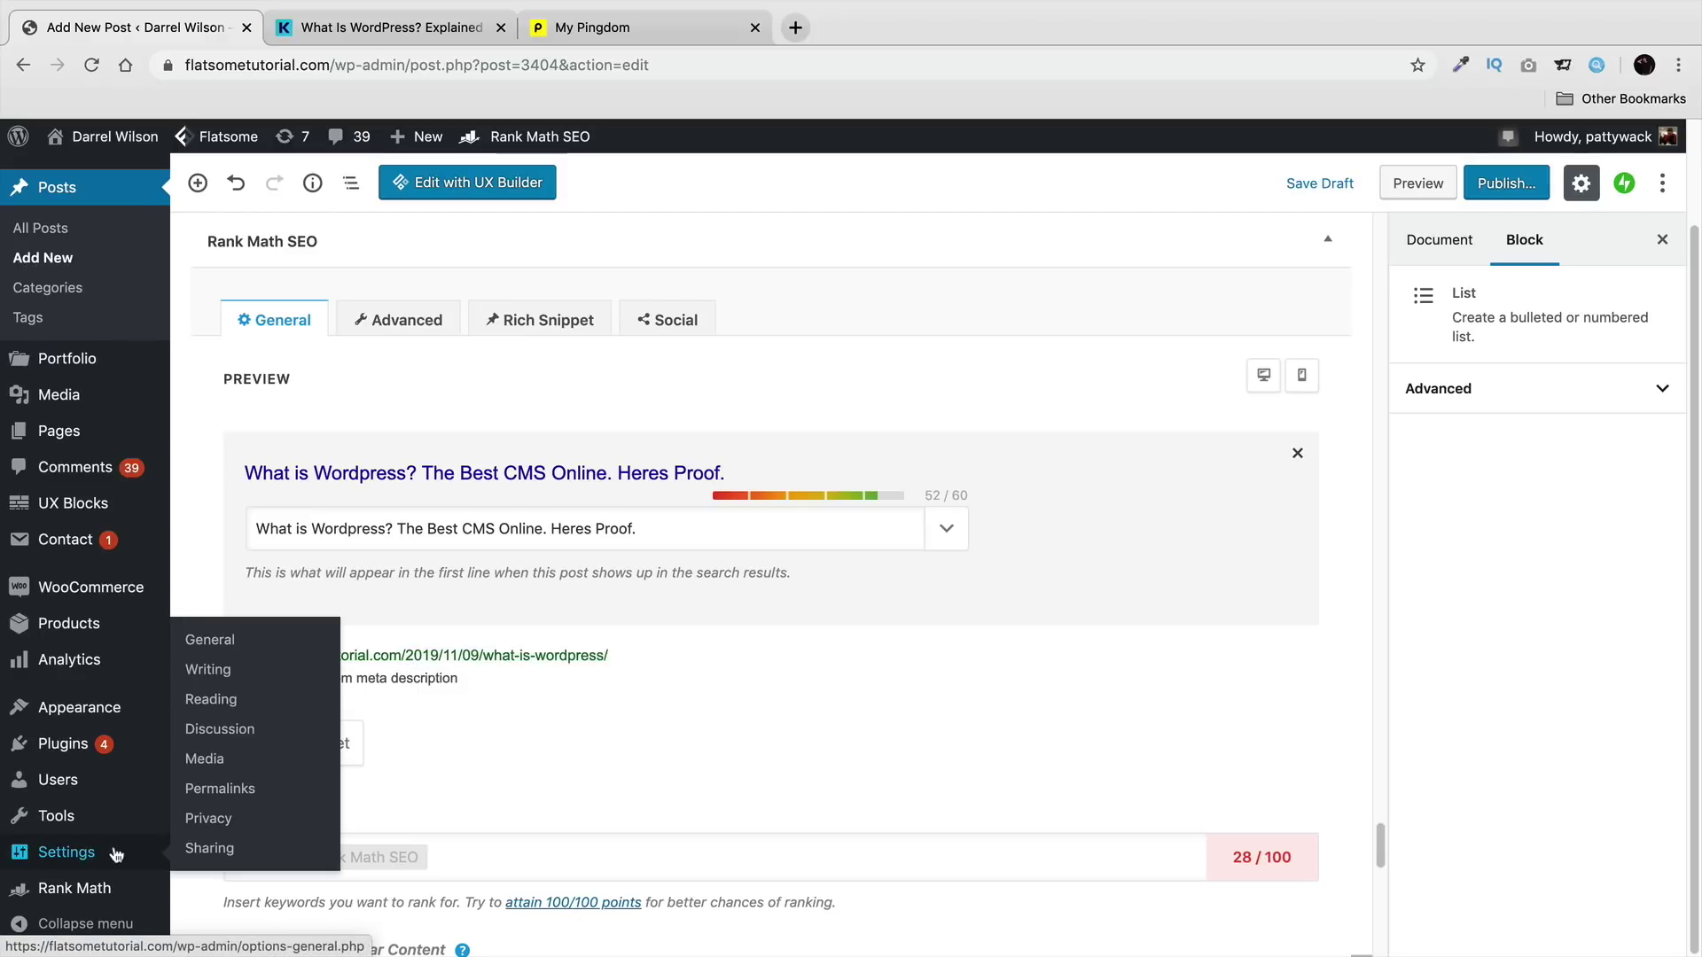
{"action": "mouse_move", "coordinate": [112, 824]}
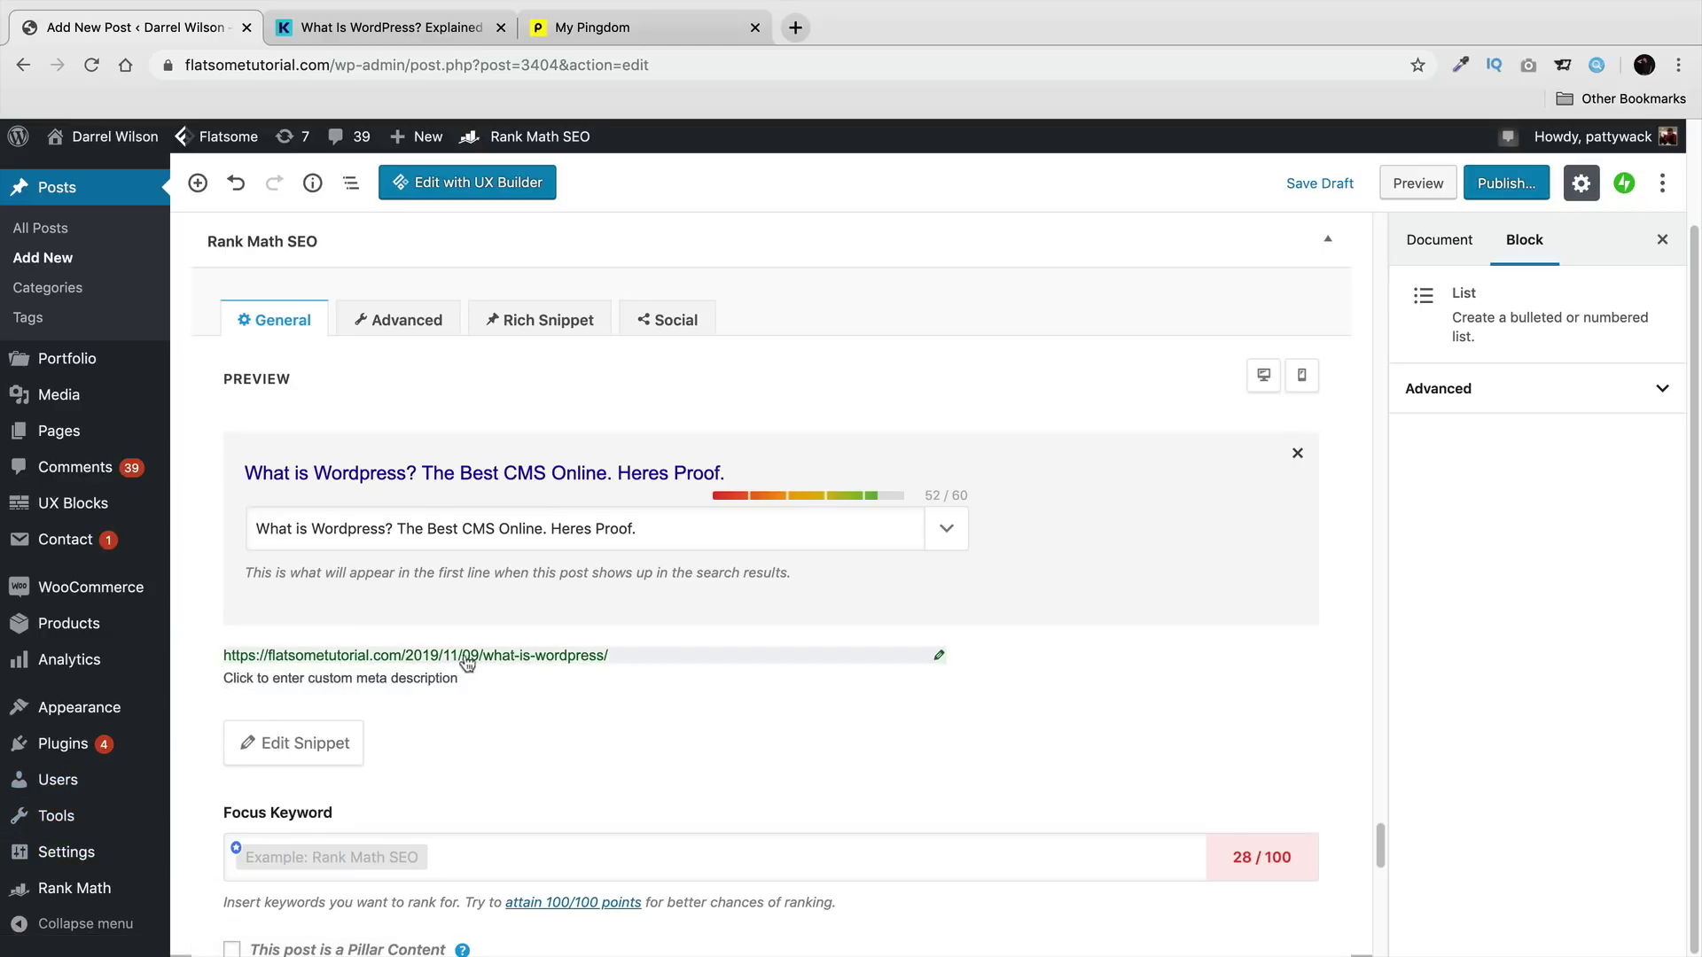
{"action": "left_click", "coordinate": [420, 680]}
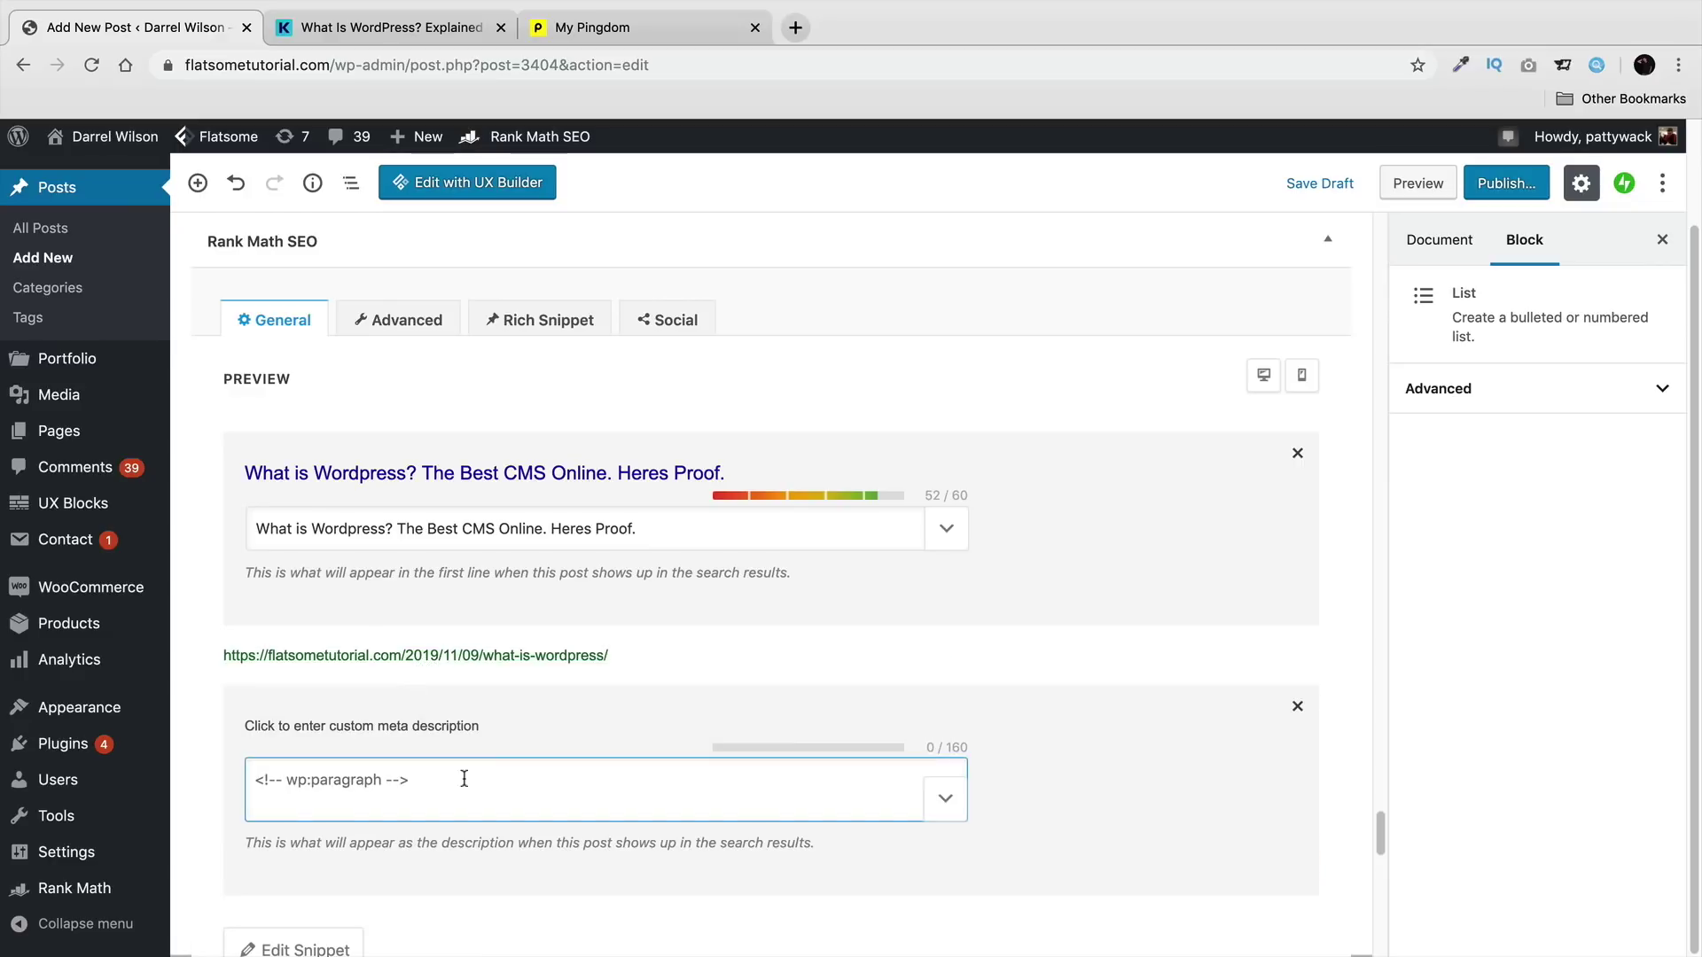
{"action": "left_click", "coordinate": [616, 782]}
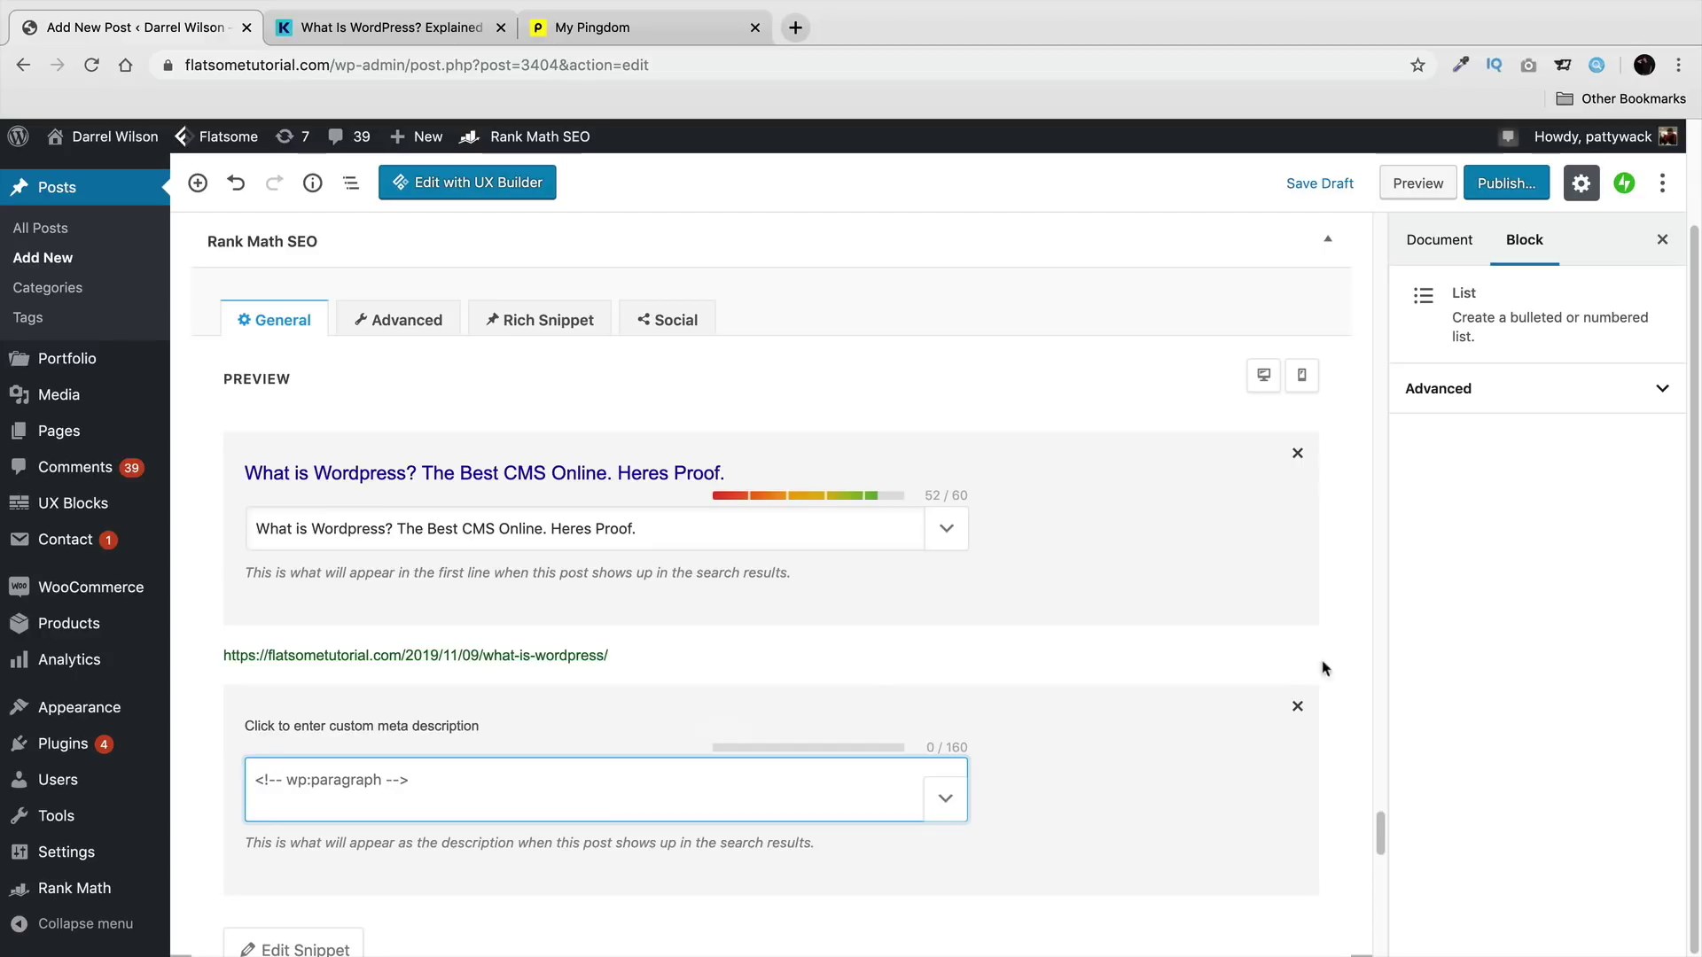
{"action": "left_click_drag", "start_coordinate": [1380, 834], "coordinate": [1375, 240]}
{"action": "left_click_drag", "start_coordinate": [771, 791], "coordinate": [439, 686]}
{"action": "left_click_drag", "start_coordinate": [1379, 244], "coordinate": [1380, 858]}
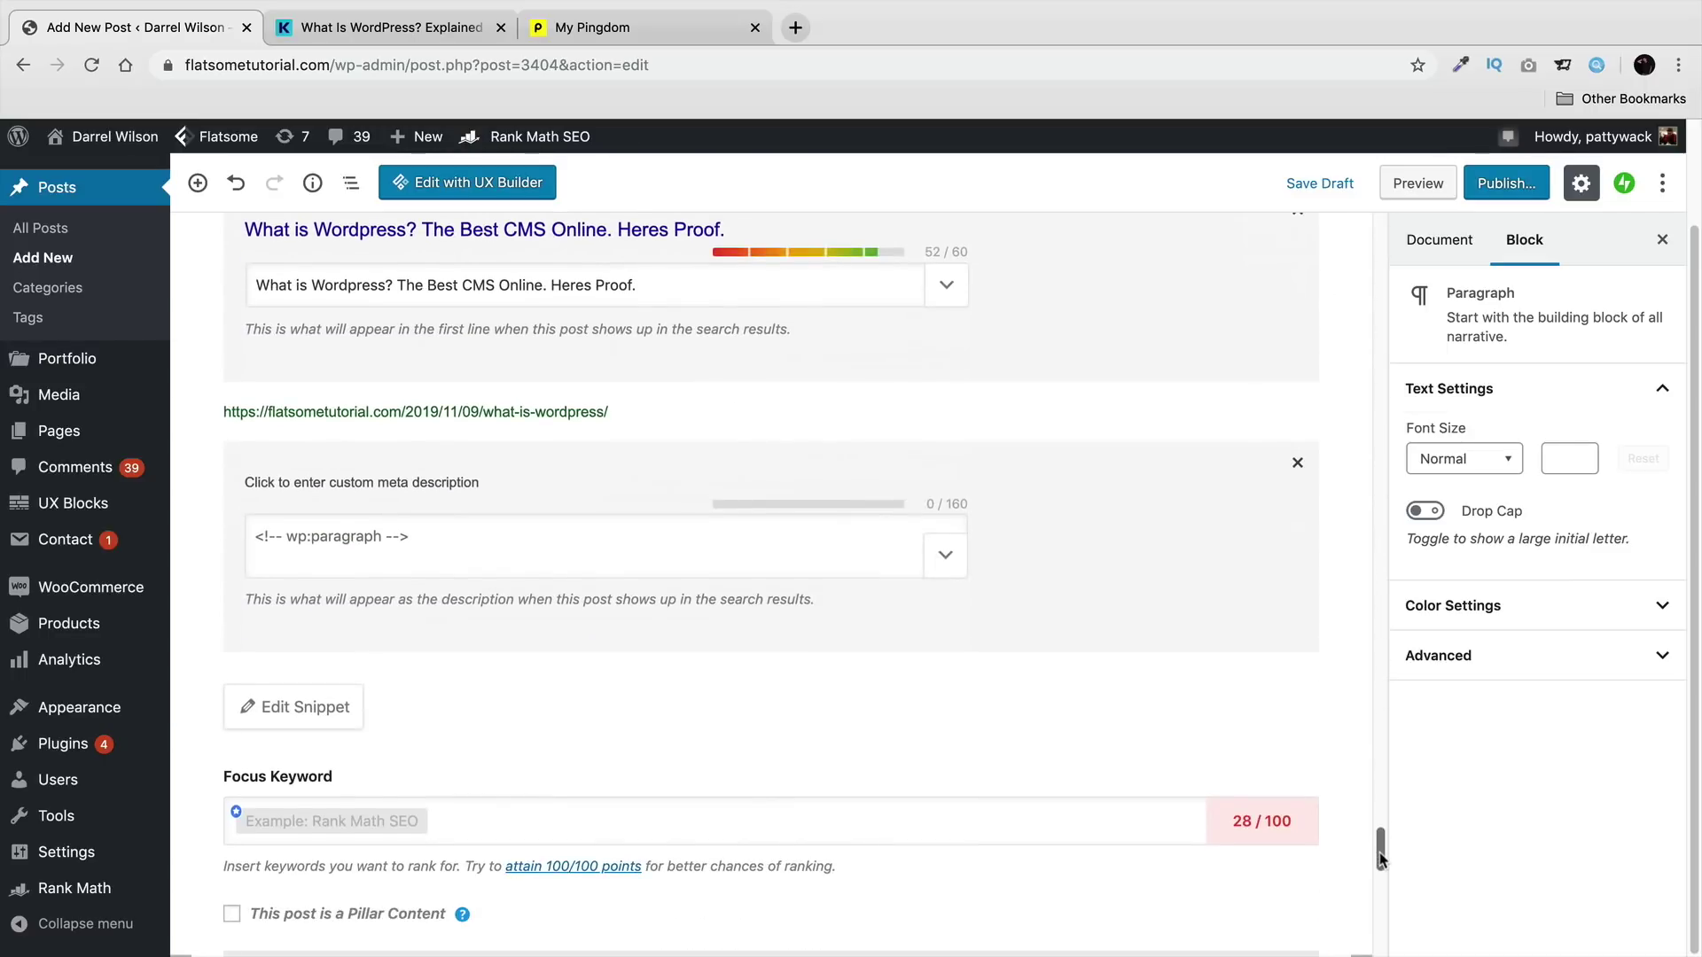
{"action": "left_click", "coordinate": [628, 559]}
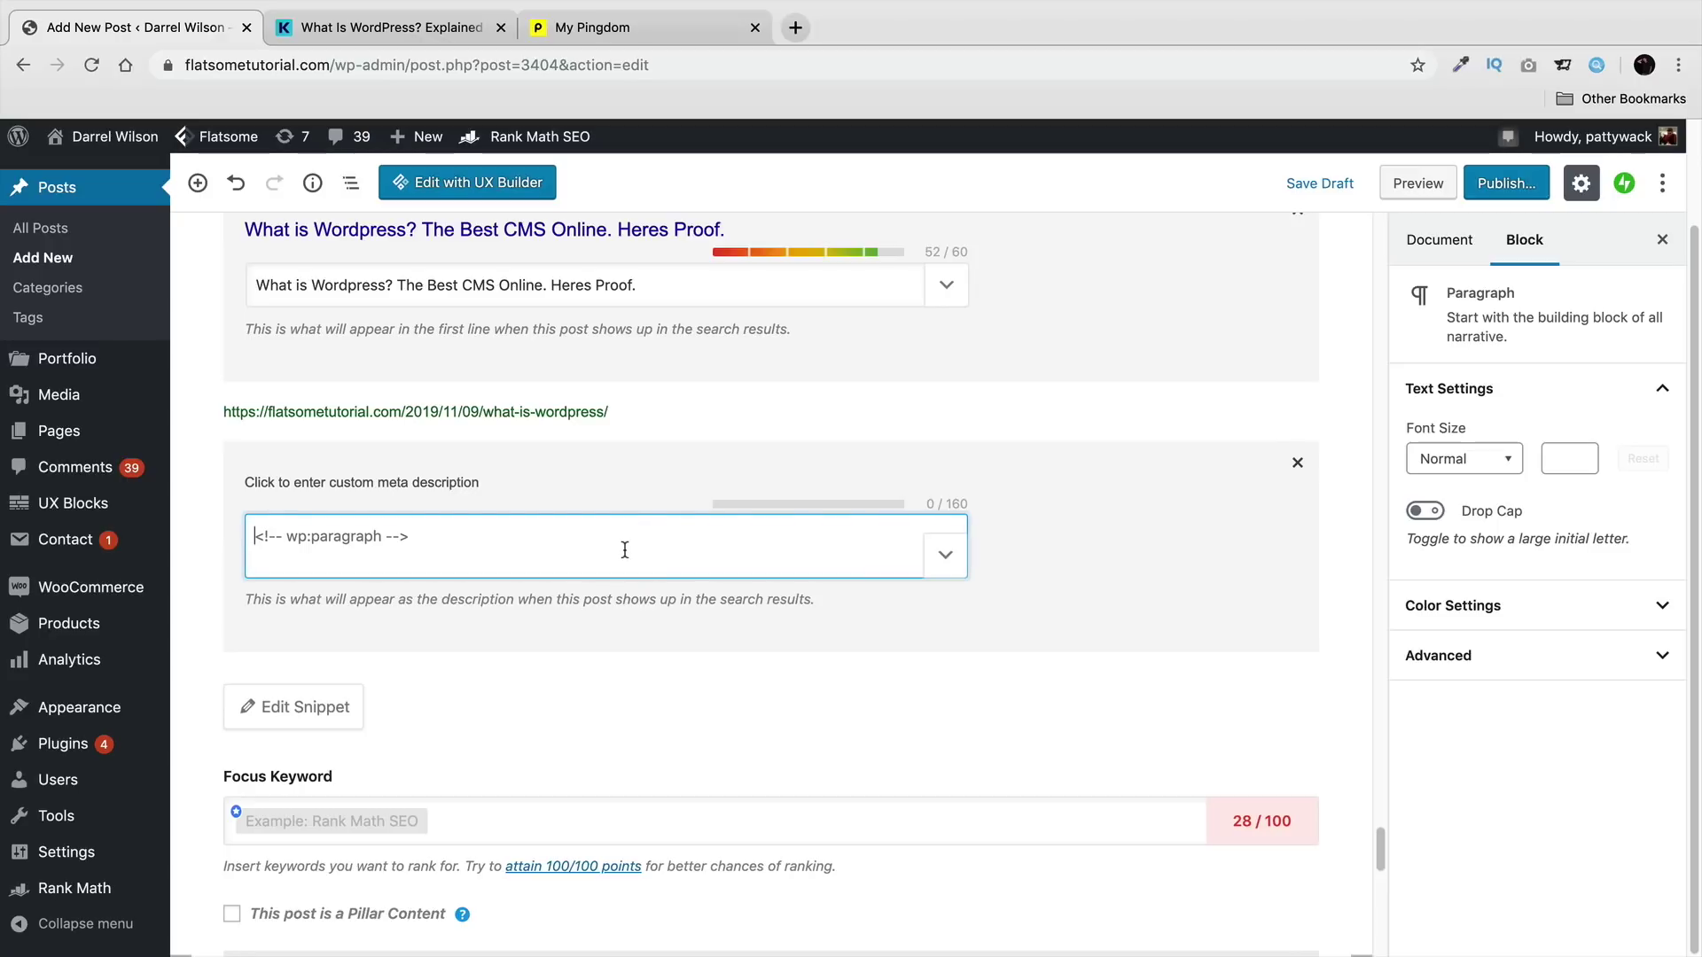
{"action": "type", "text": "Top 10 r"}
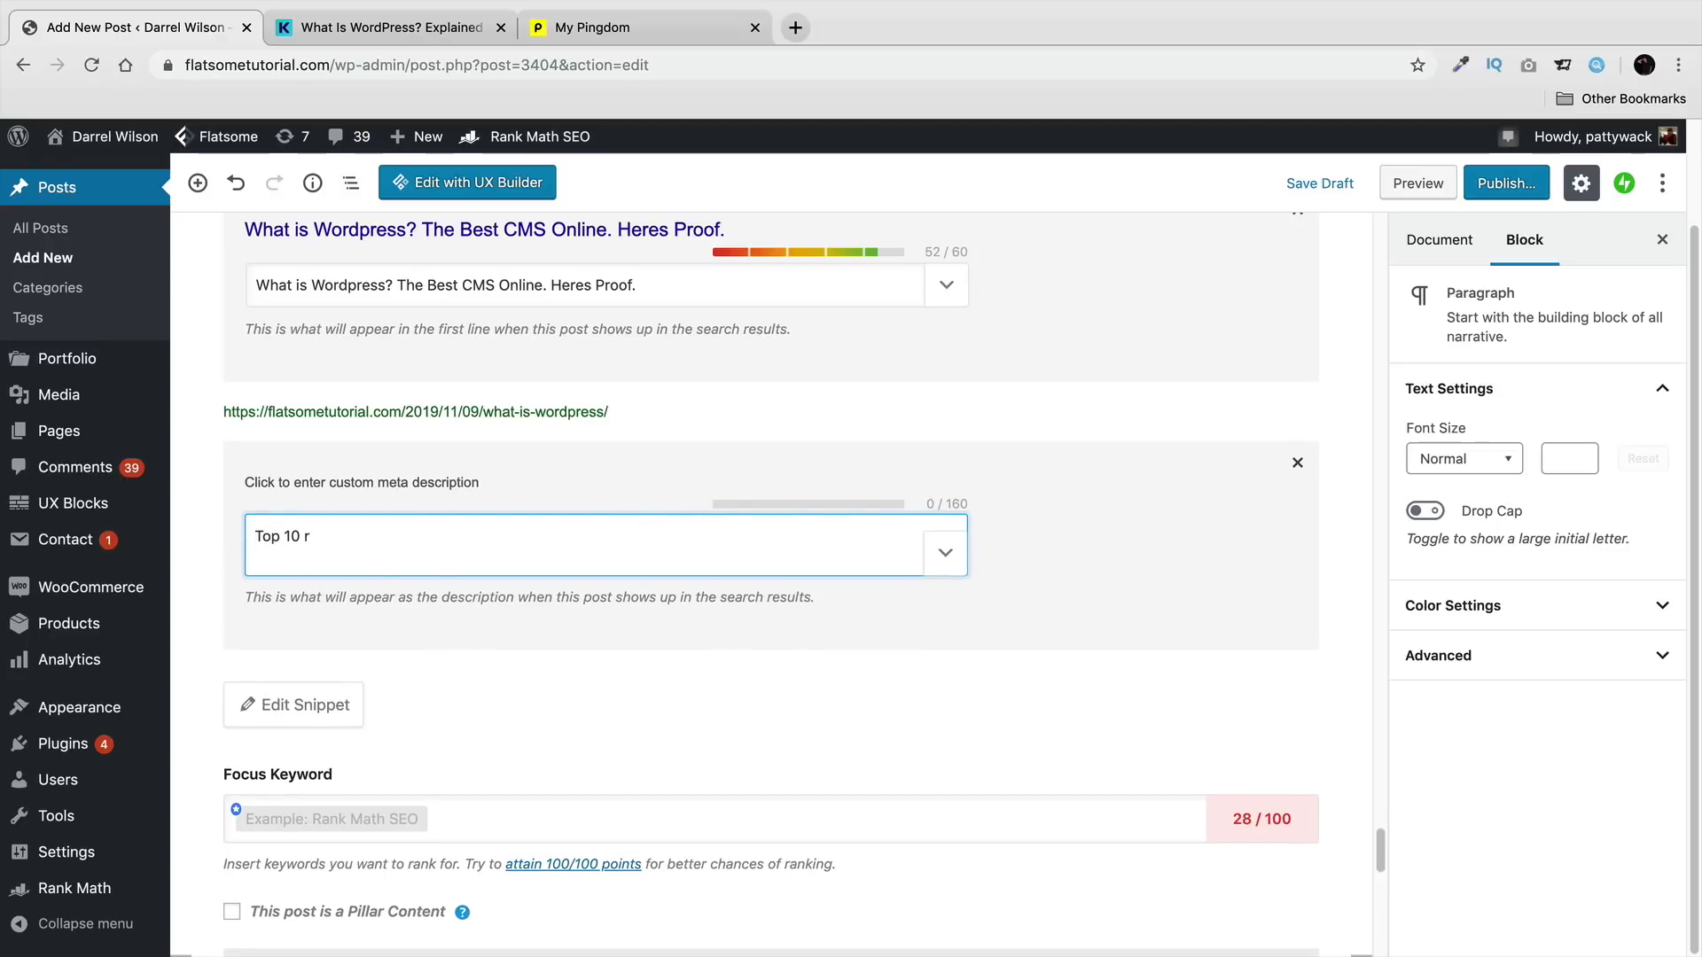
{"action": "type", "text": "teason "}
{"action": "type", "text": "w"}
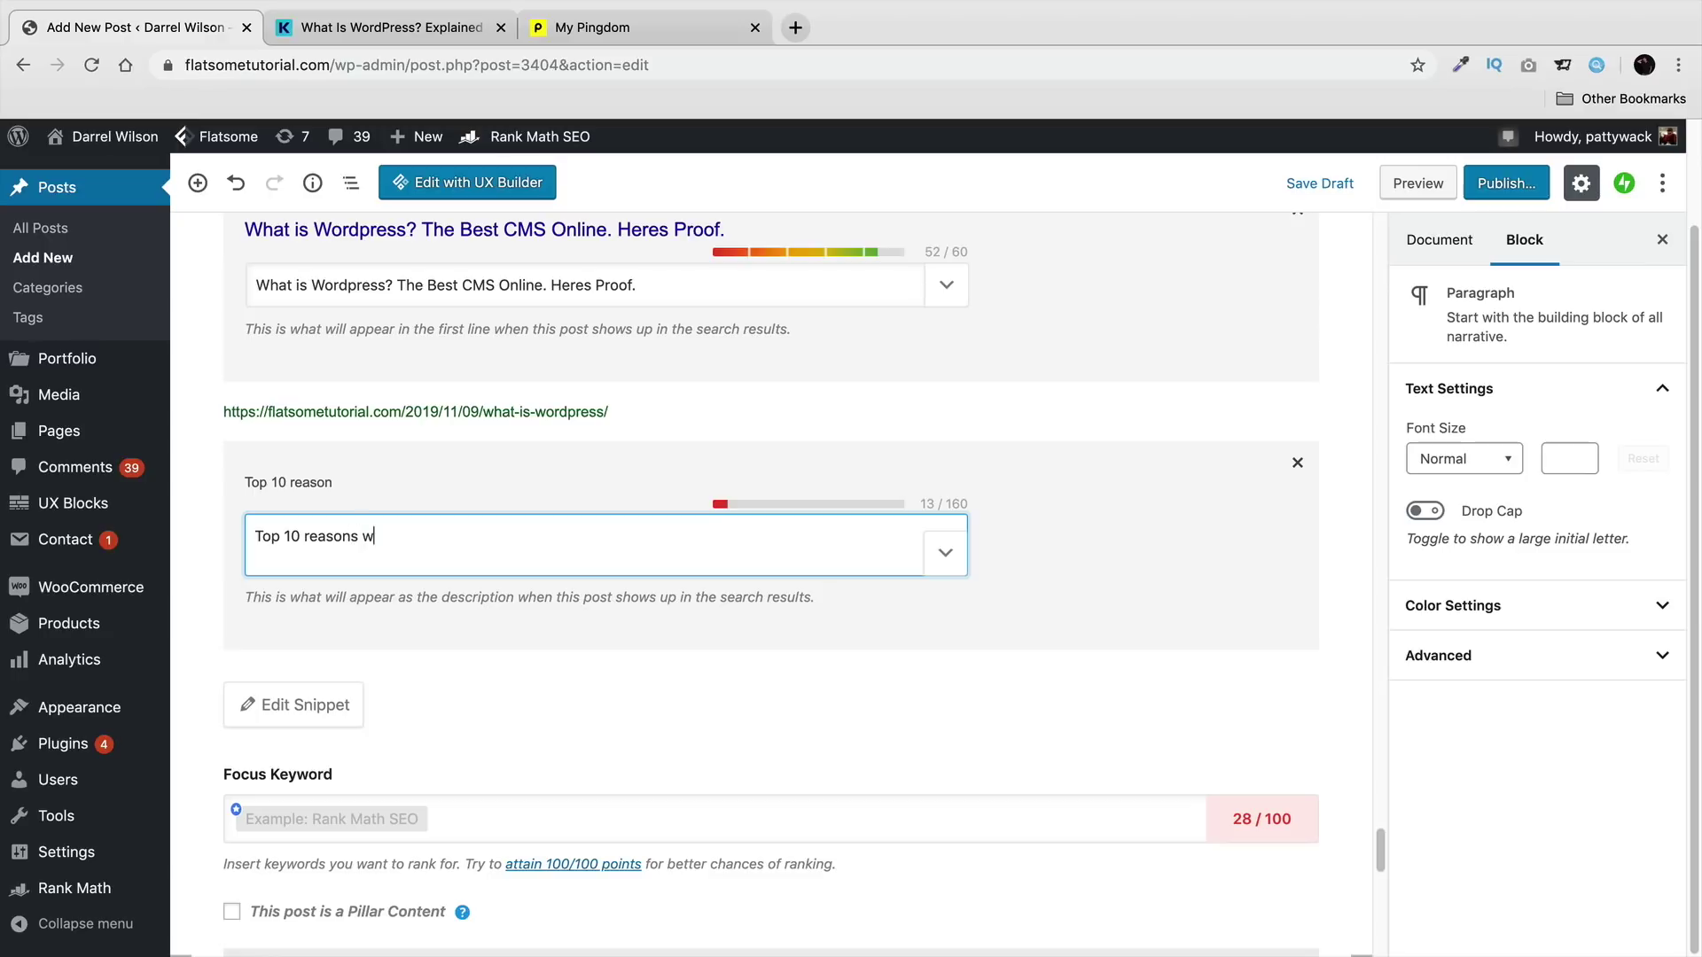
{"action": "type", "text": "hy wordpress is the best CMS onl"}
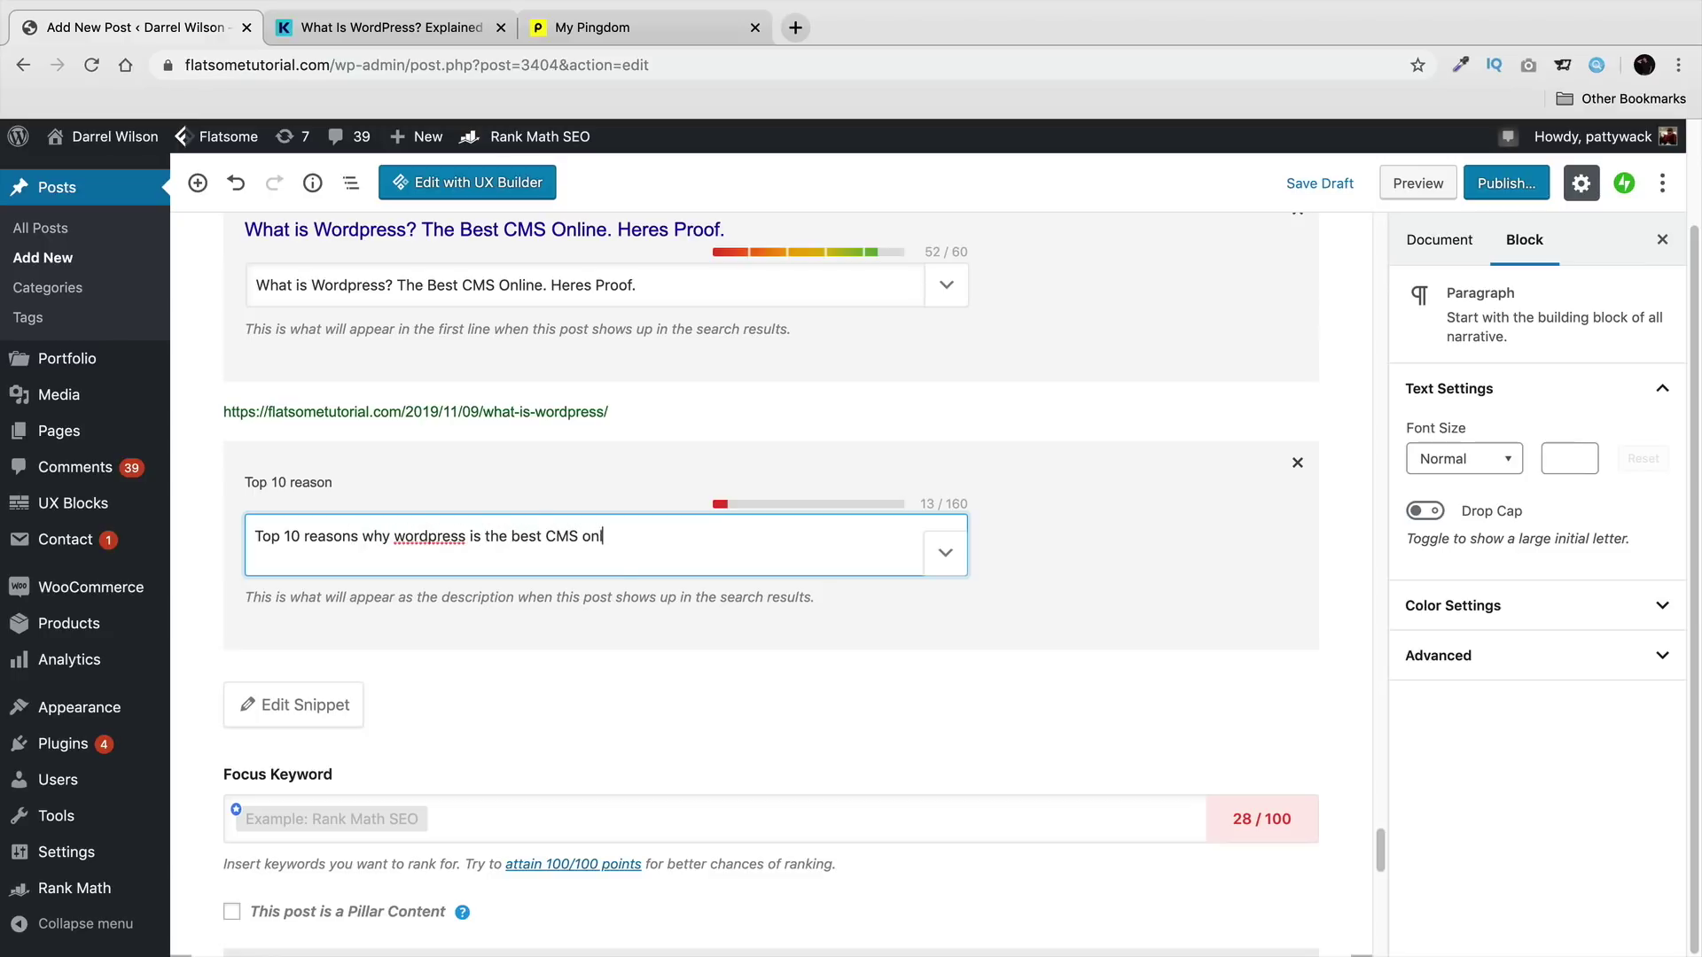
{"action": "type", "text": "ine."}
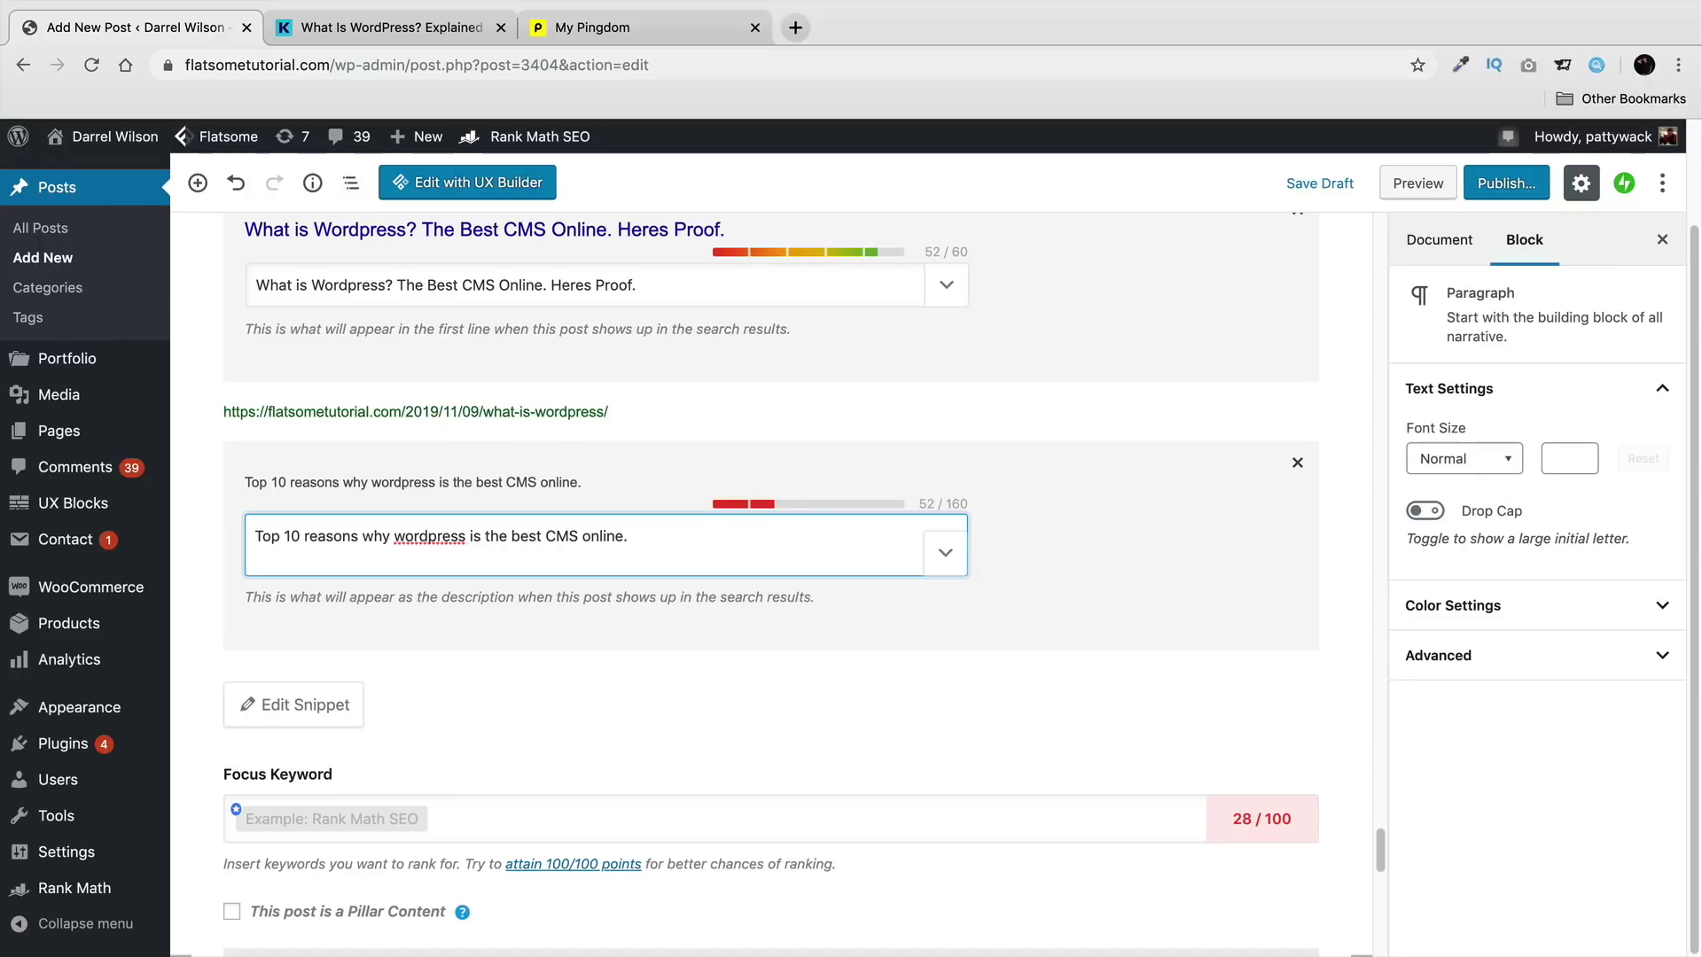
Step: Add the suggested term "wordpress" as the post's focus keyword
{"action": "left_click", "coordinate": [361, 828]}
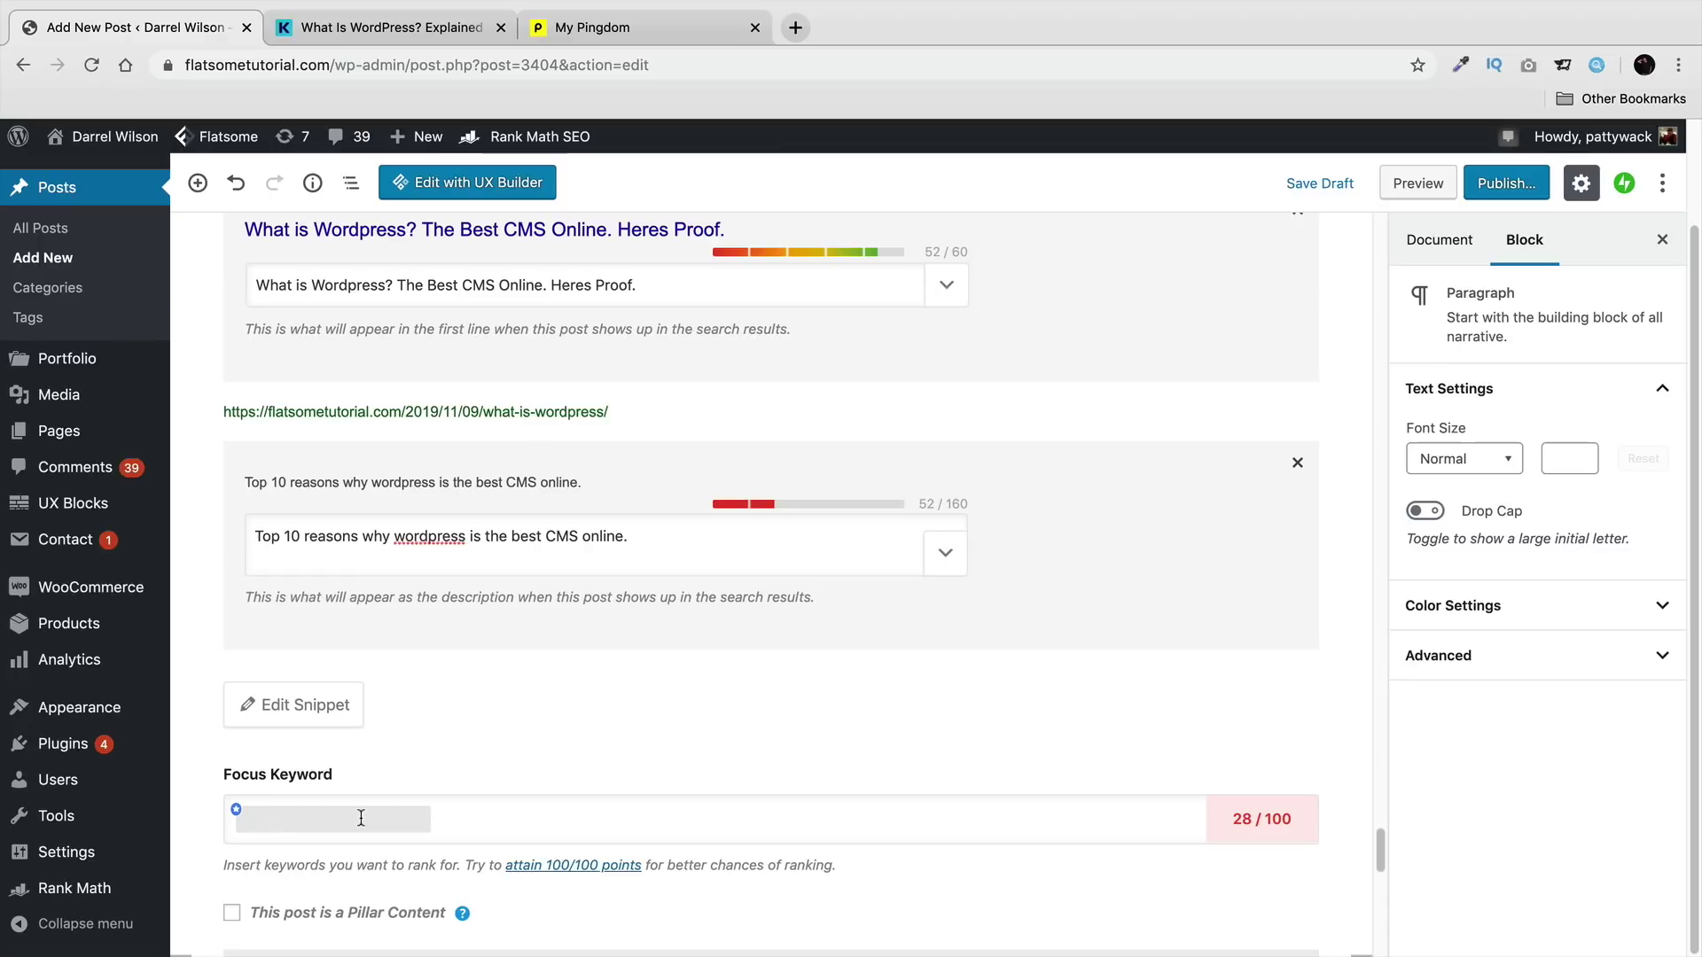
{"action": "type", "text": "wordpress"}
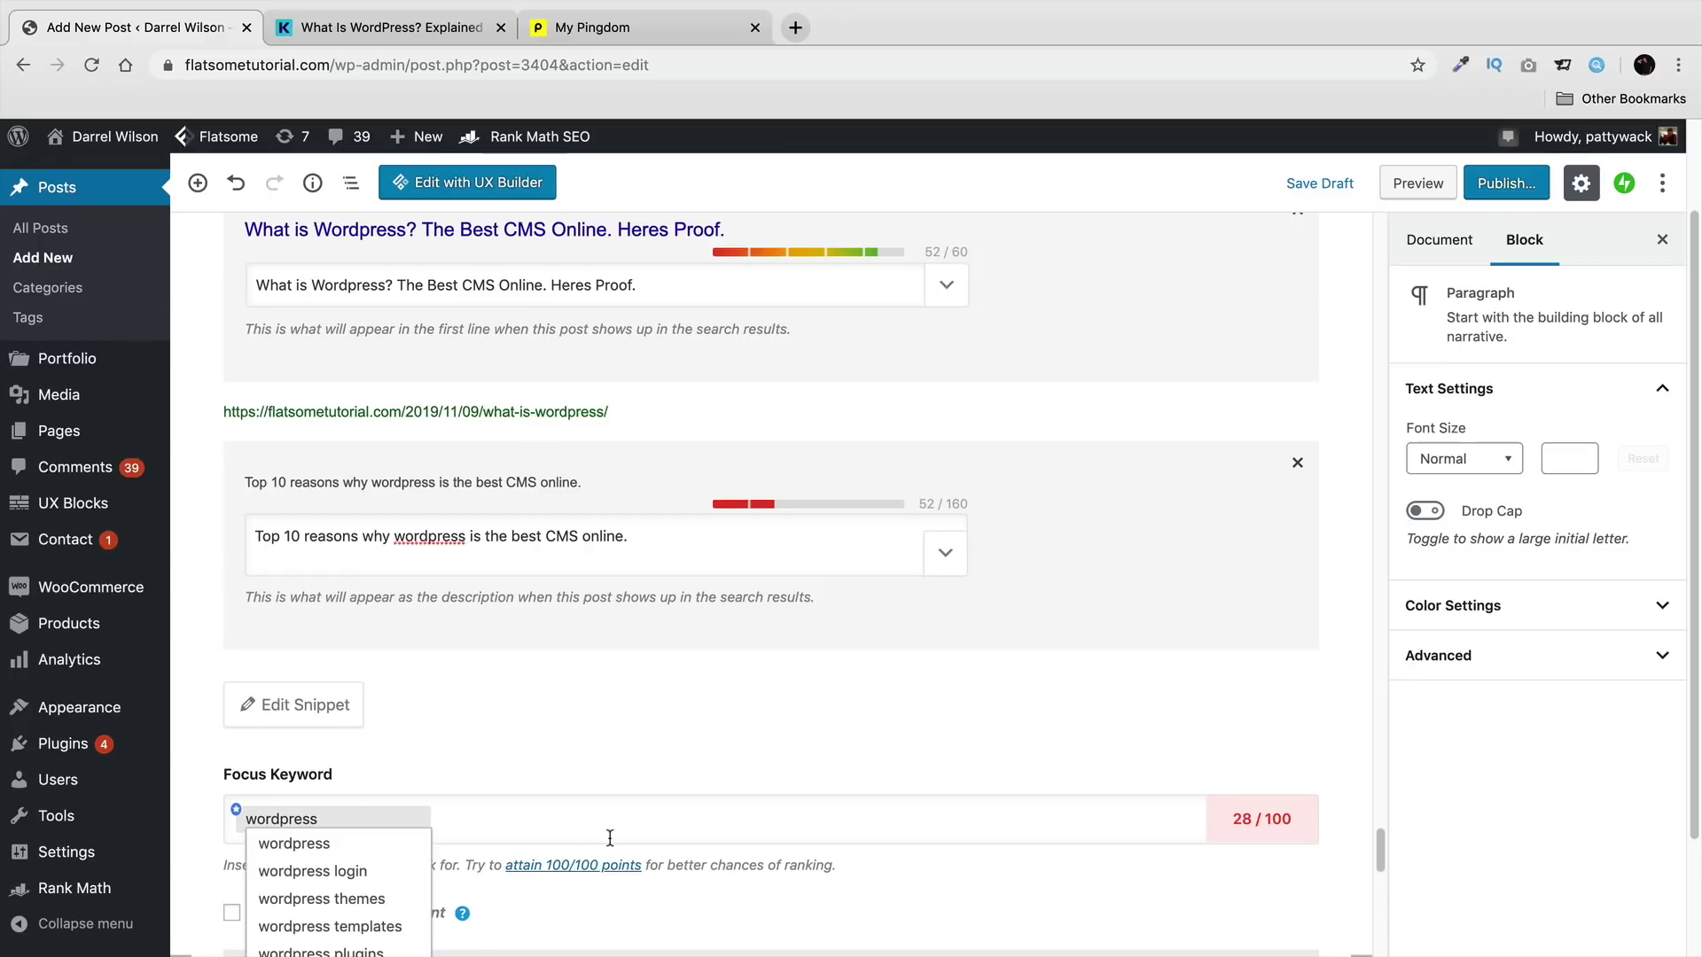
{"action": "left_click", "coordinate": [346, 850]}
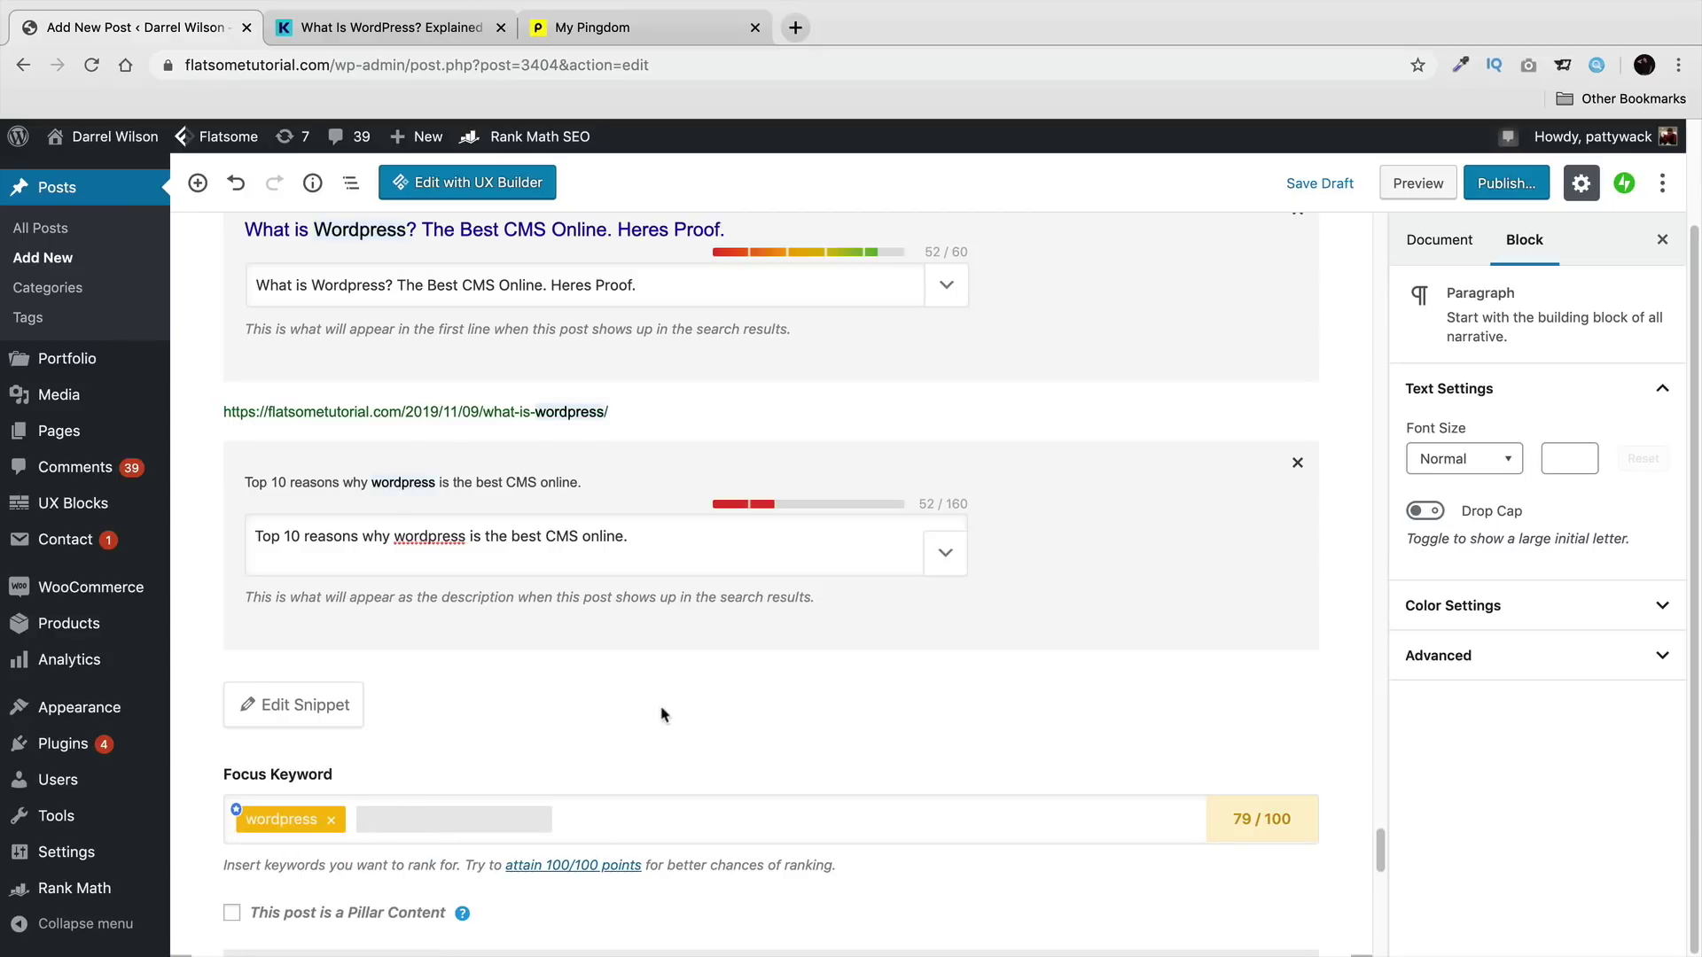
Step: Extend the meta description after "online" with ",Why You can use Wordpress themes and wordpress plugins for your website and make it amazing"
{"action": "scroll", "coordinate": [489, 541], "scroll_direction": "up", "scroll_amount": 1}
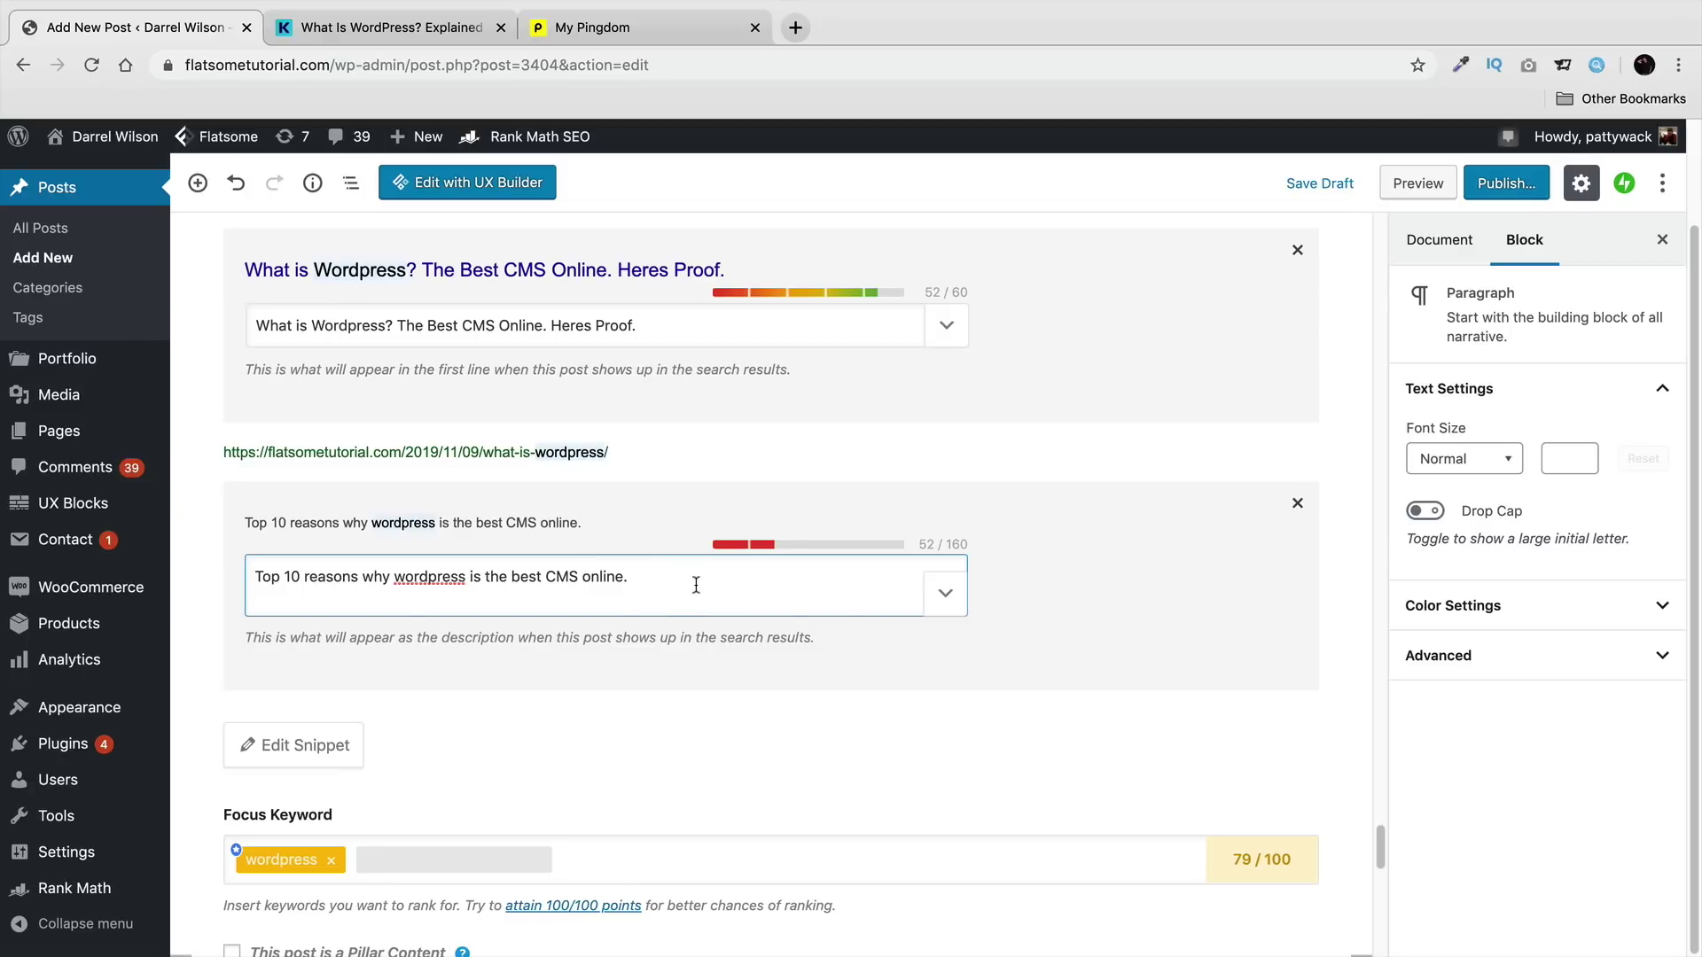
{"action": "left_click", "coordinate": [431, 582]}
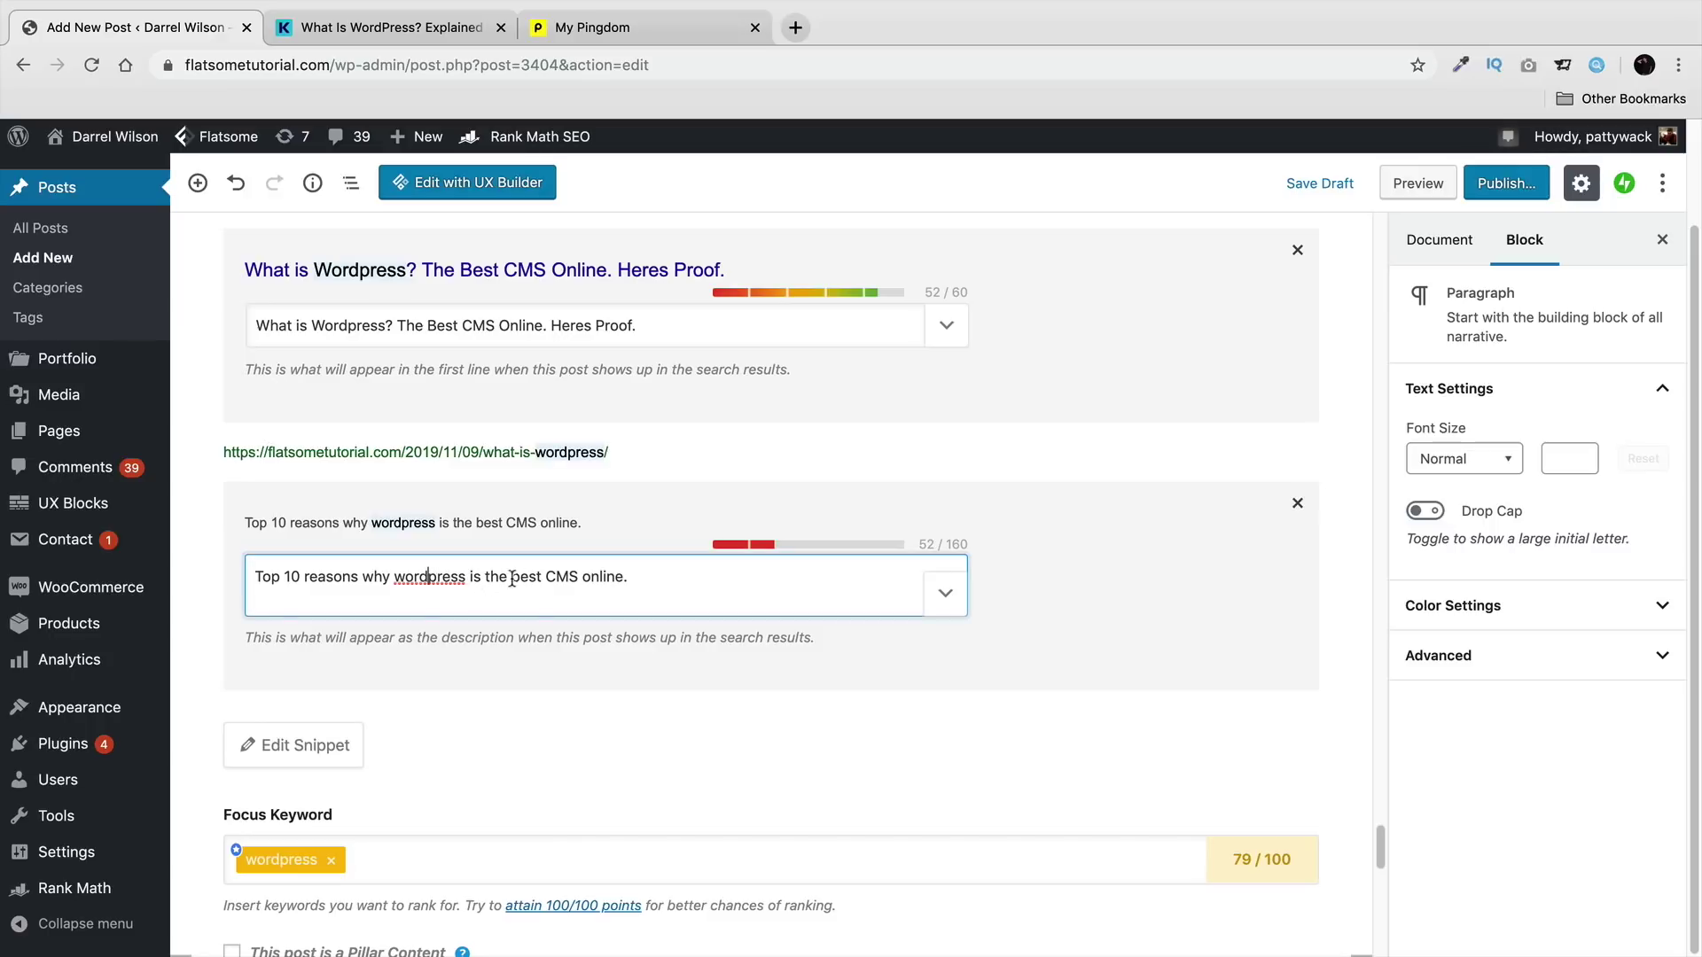
{"action": "left_click", "coordinate": [644, 580]}
{"action": "scroll", "coordinate": [673, 568], "scroll_direction": "down", "scroll_amount": 2}
{"action": "key", "text": "BackSpace"}
{"action": "type", "text": ",Why You can use Wordpress themes and wordpress plugins for your website and make it amazing"}
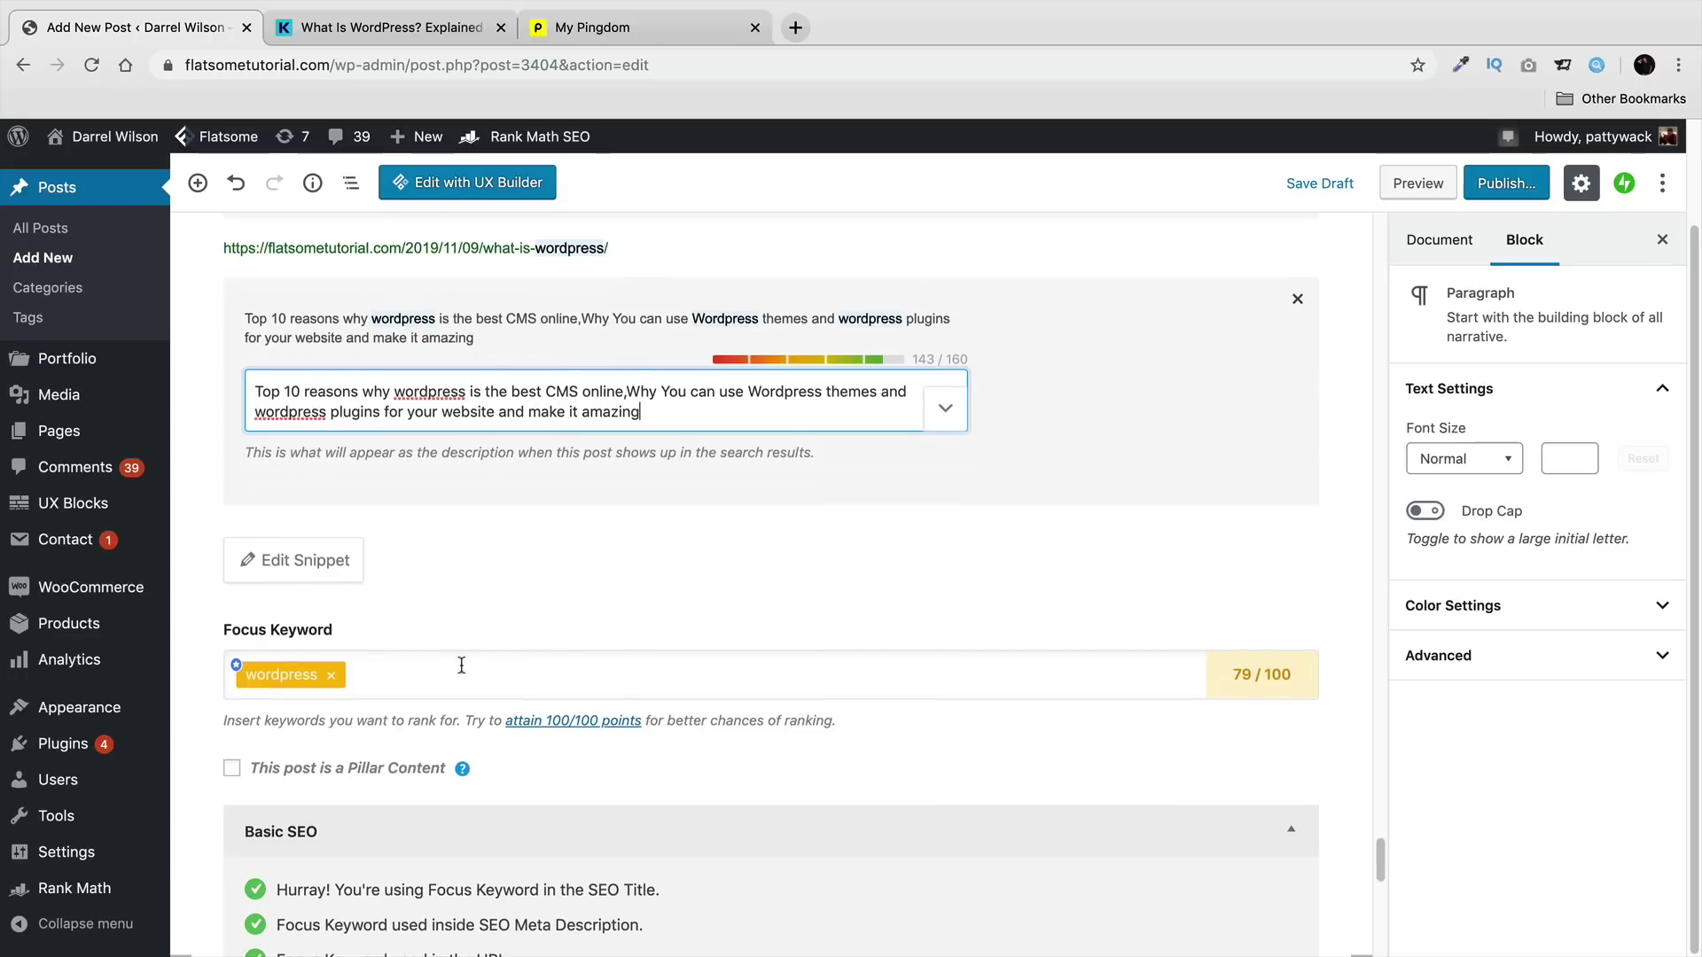
Step: Add "wordpress themes" and "wordpress plugins" as further focus keywords for the post
{"action": "left_click", "coordinate": [385, 669]}
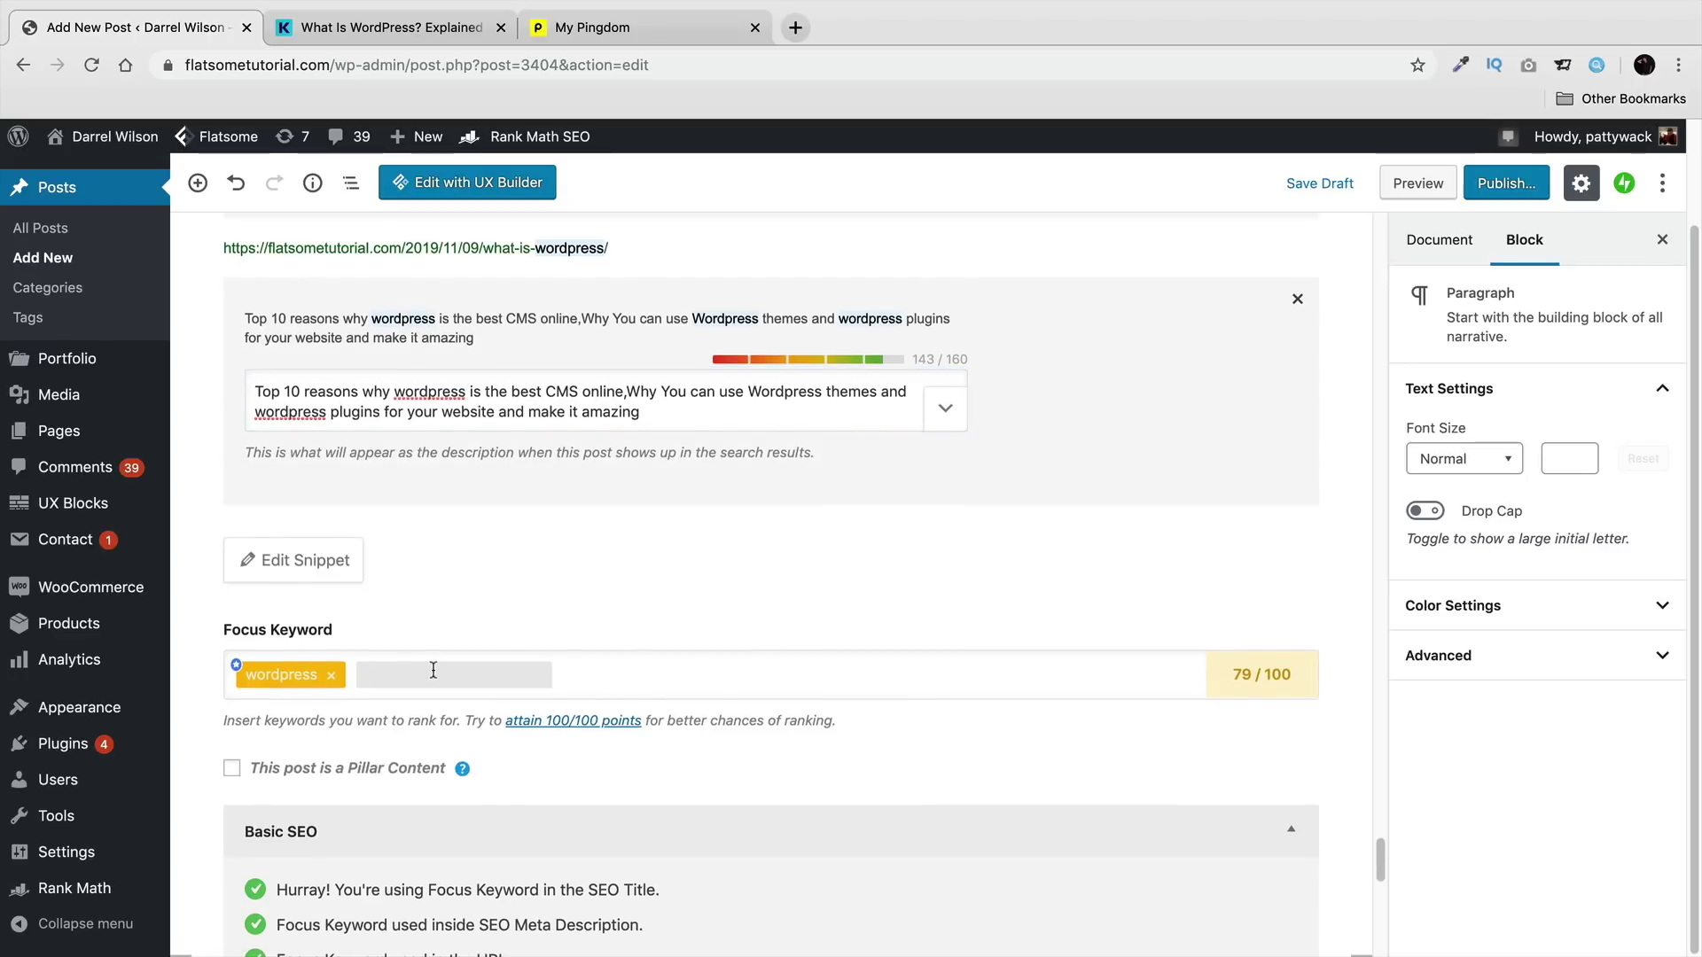
{"action": "type", "text": "wordpress"}
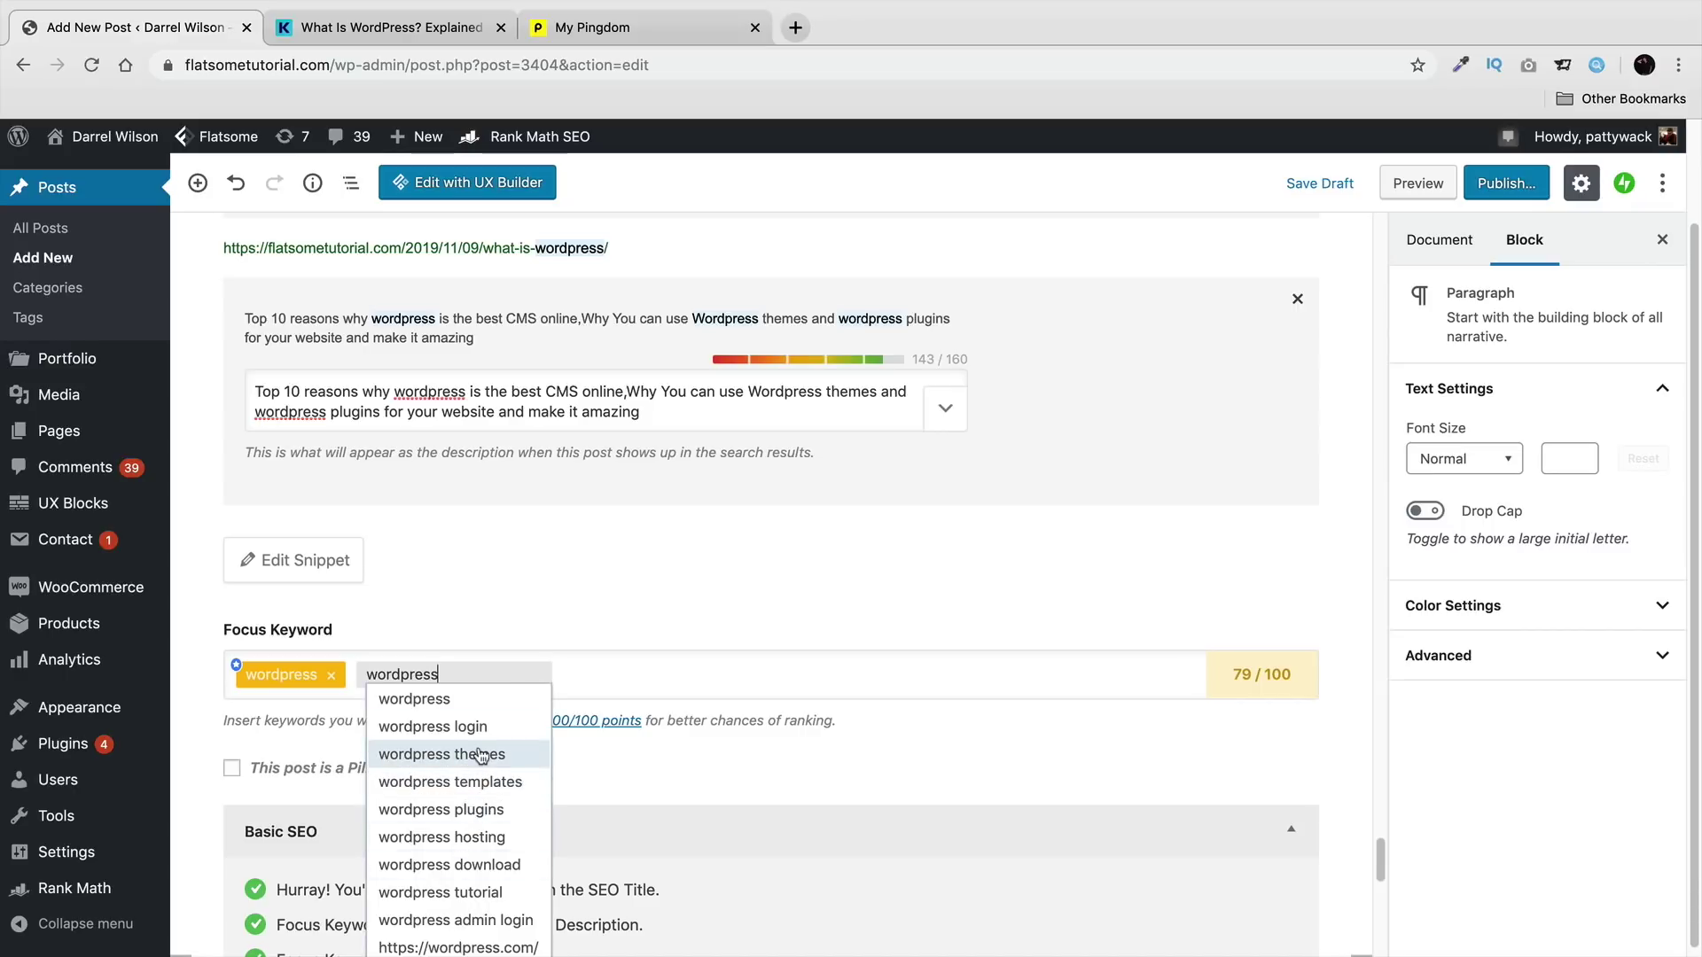
{"action": "left_click", "coordinate": [480, 756]}
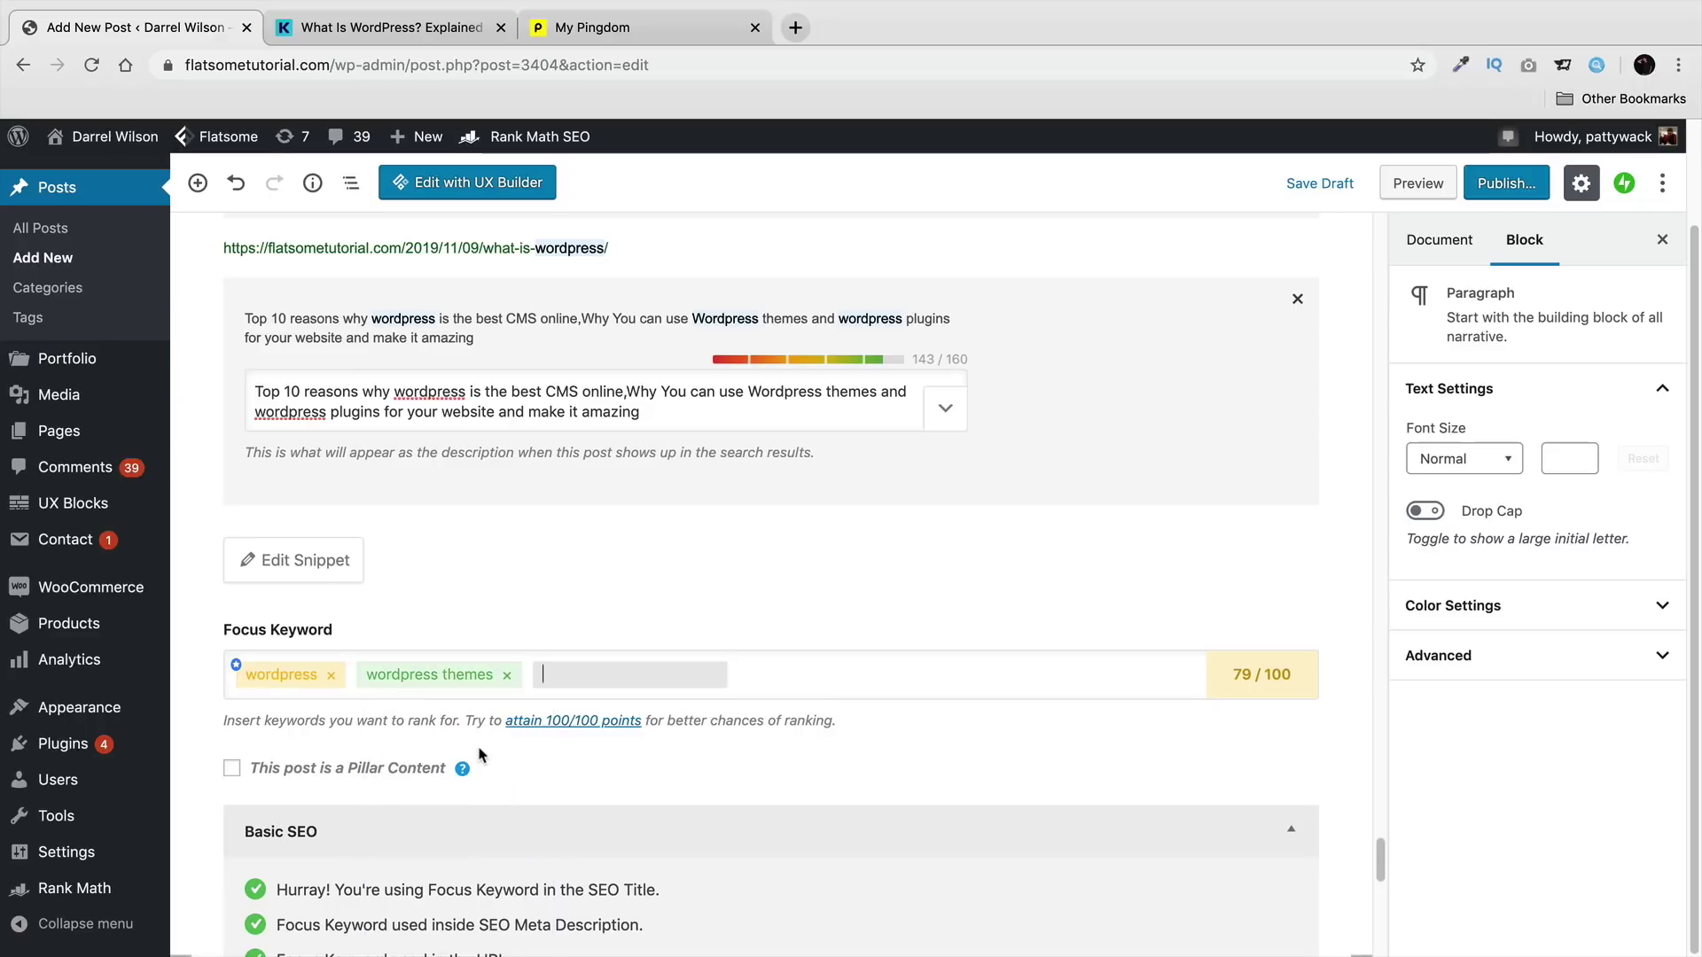
{"action": "type", "text": "wordpress plugins"}
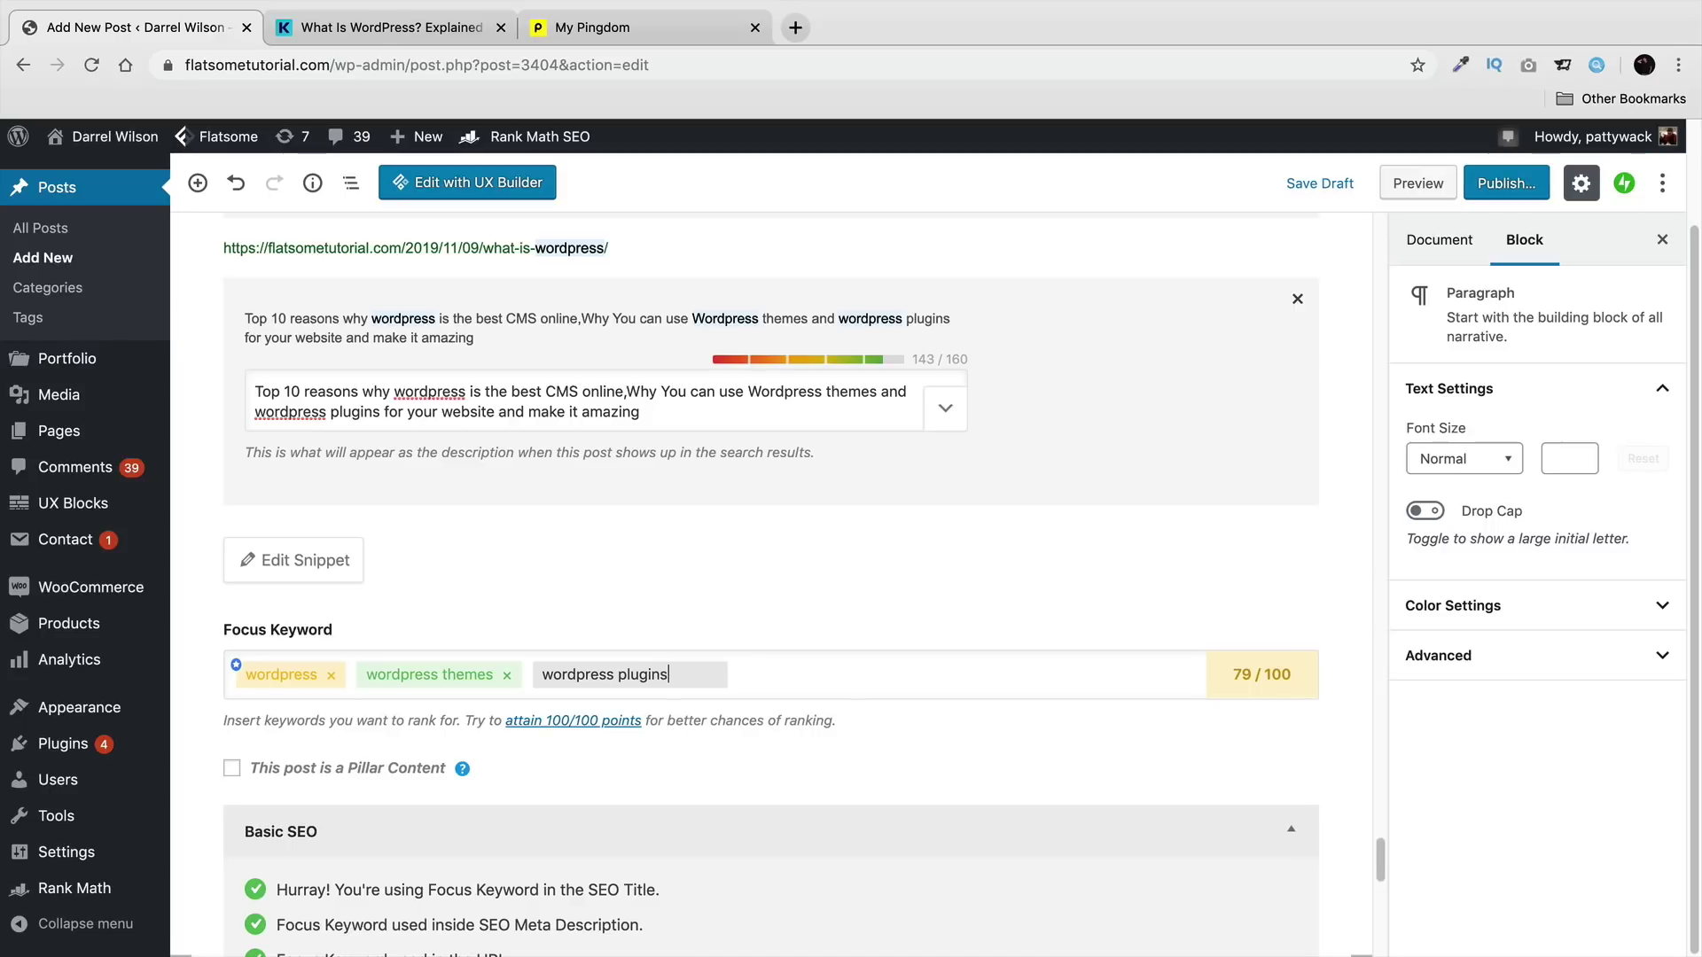
{"action": "key", "text": "Return"}
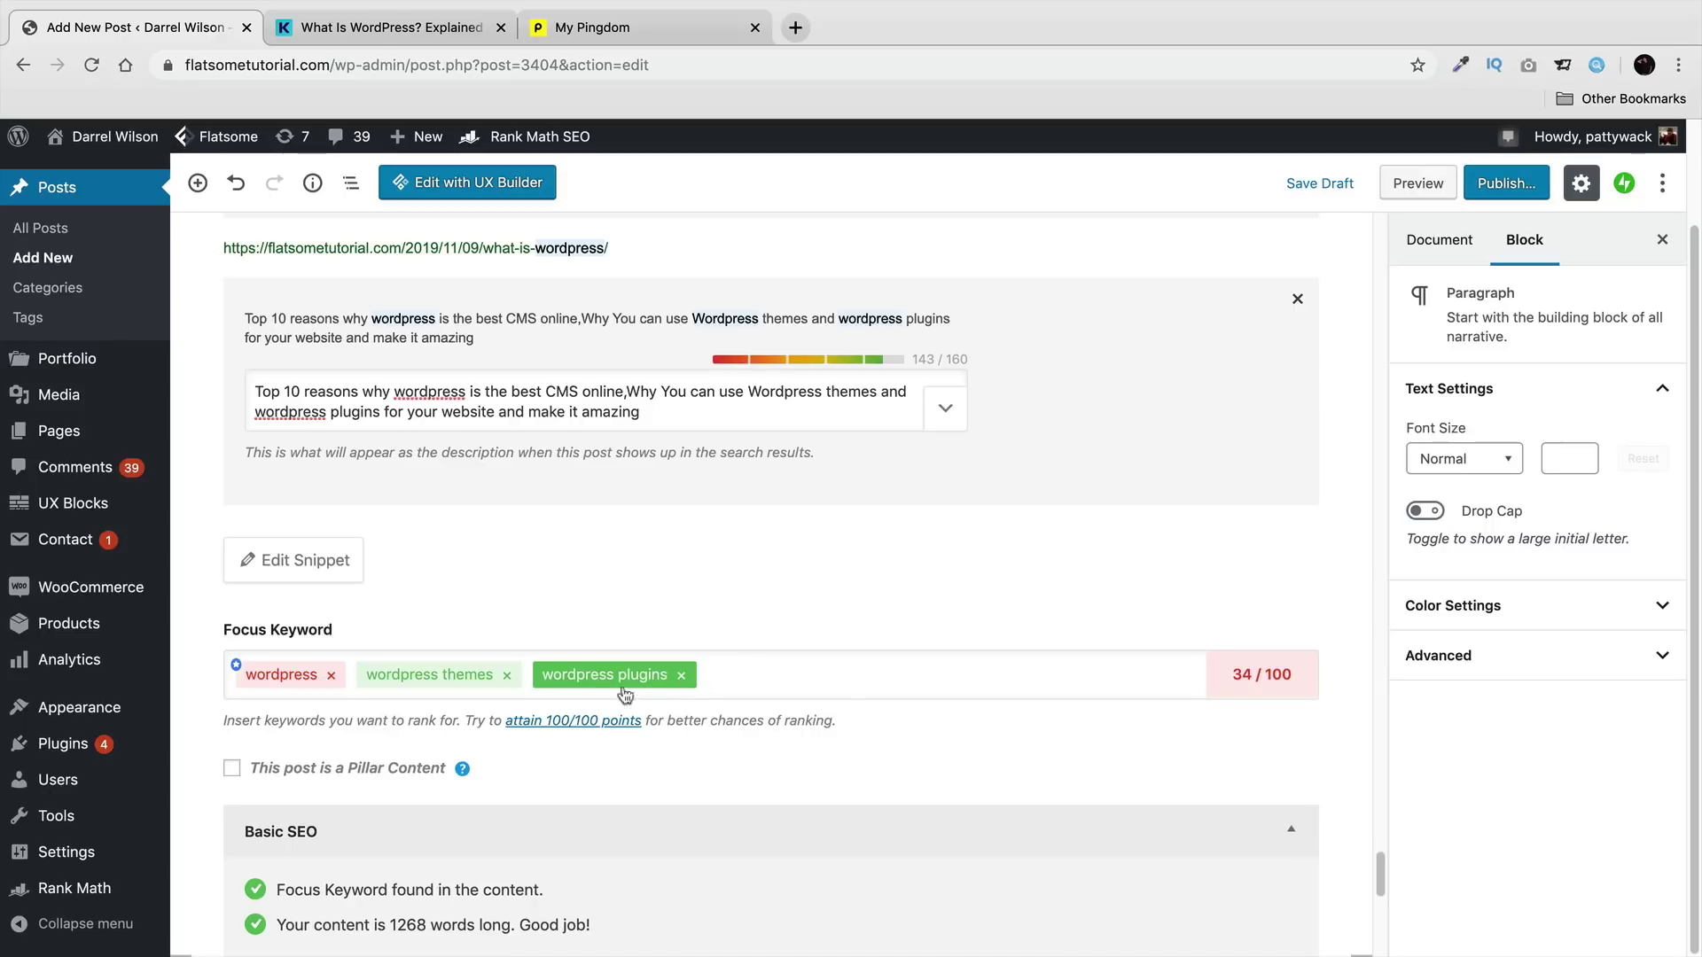
Step: Review the basic and additional SEO checks for the focus keywords "wordpress plugins" and "wordpress themes"
{"action": "scroll", "coordinate": [487, 715], "scroll_direction": "down", "scroll_amount": 1}
{"action": "scroll", "coordinate": [483, 713], "scroll_direction": "down", "scroll_amount": 1}
{"action": "scroll", "coordinate": [464, 696], "scroll_direction": "down", "scroll_amount": 1}
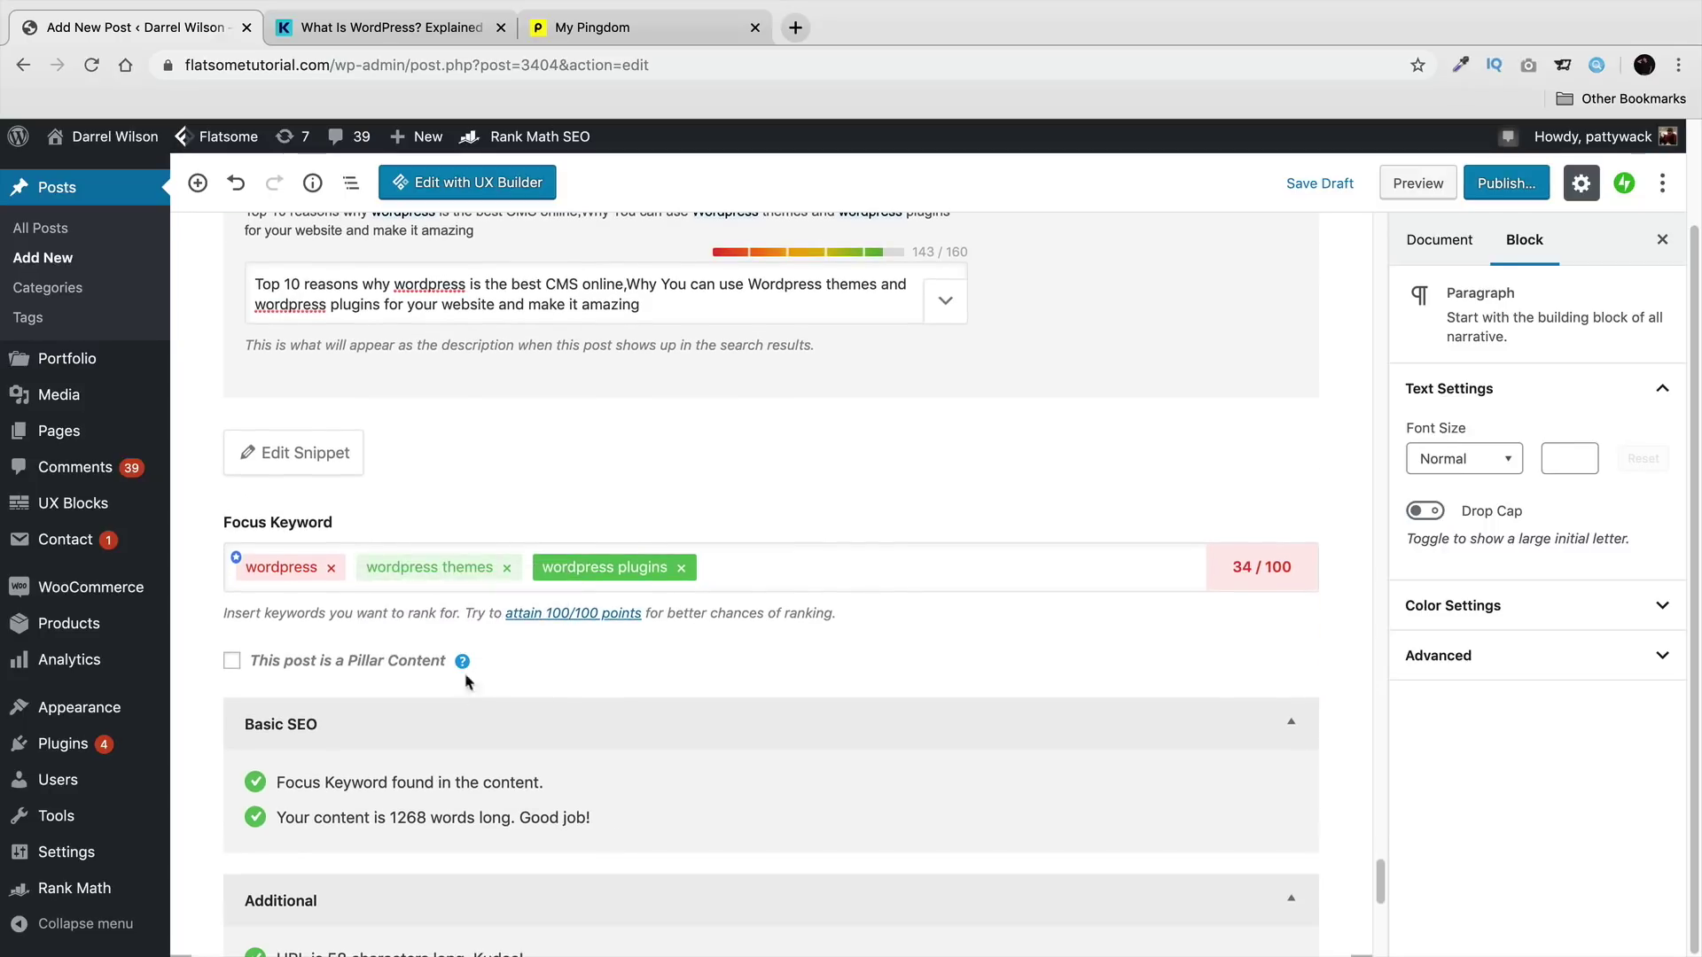
{"action": "scroll", "coordinate": [427, 565], "scroll_direction": "down", "scroll_amount": 1}
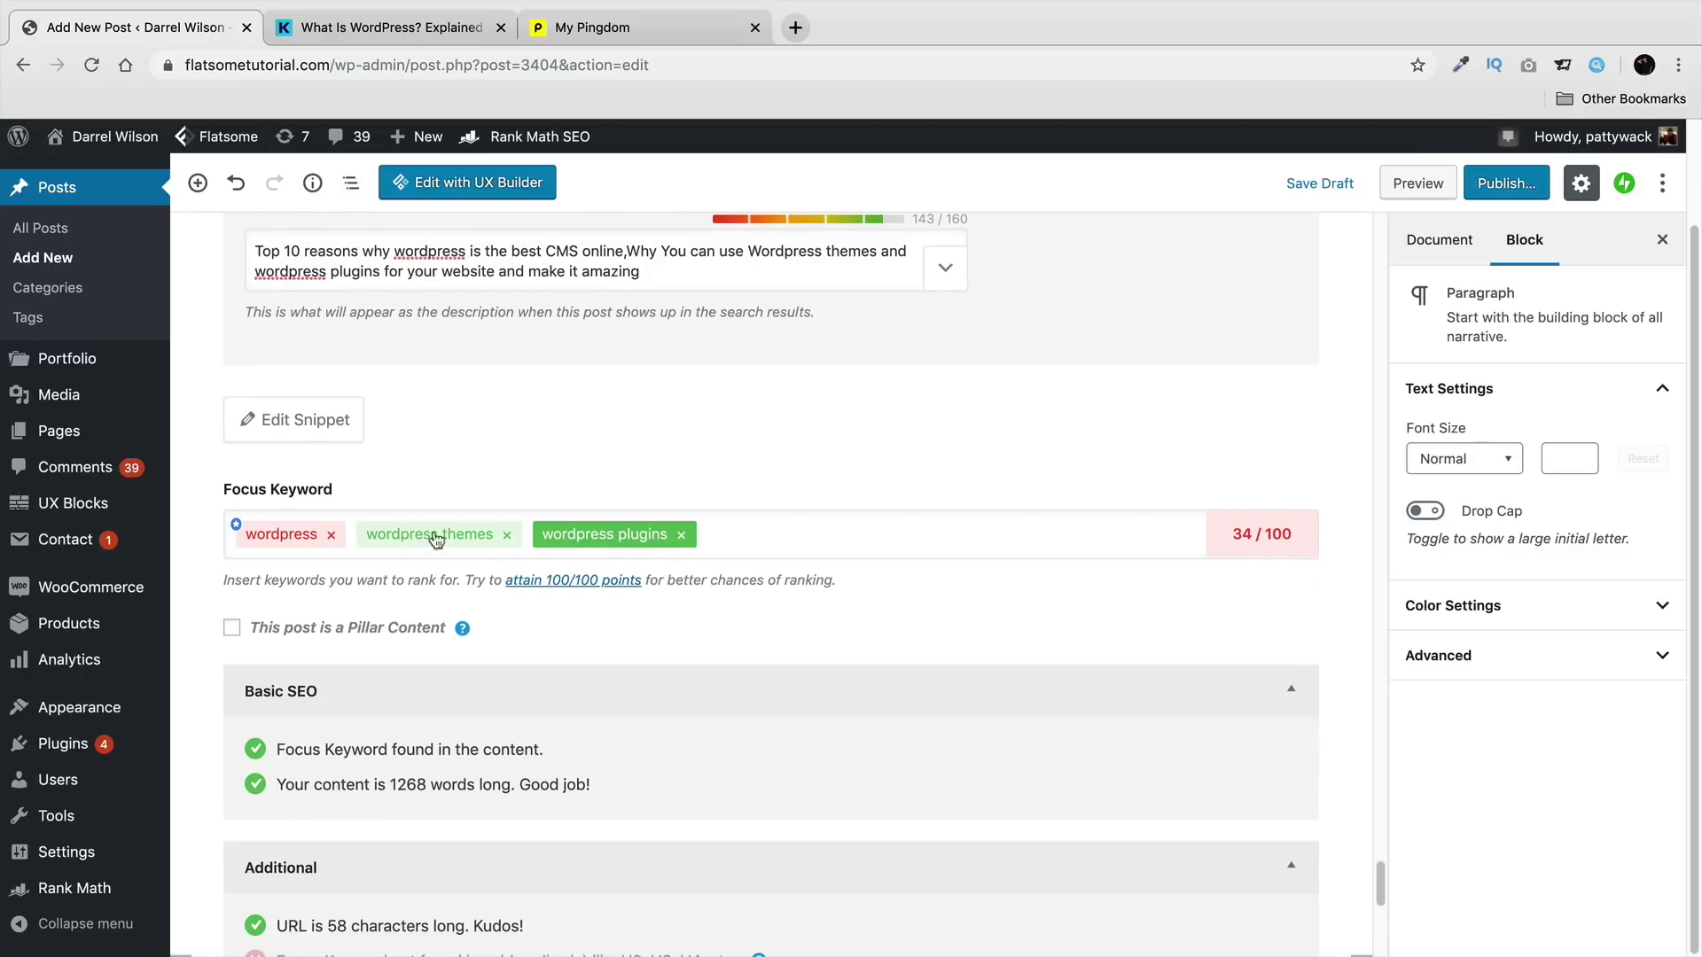
{"action": "scroll", "coordinate": [433, 538], "scroll_direction": "down", "scroll_amount": 5}
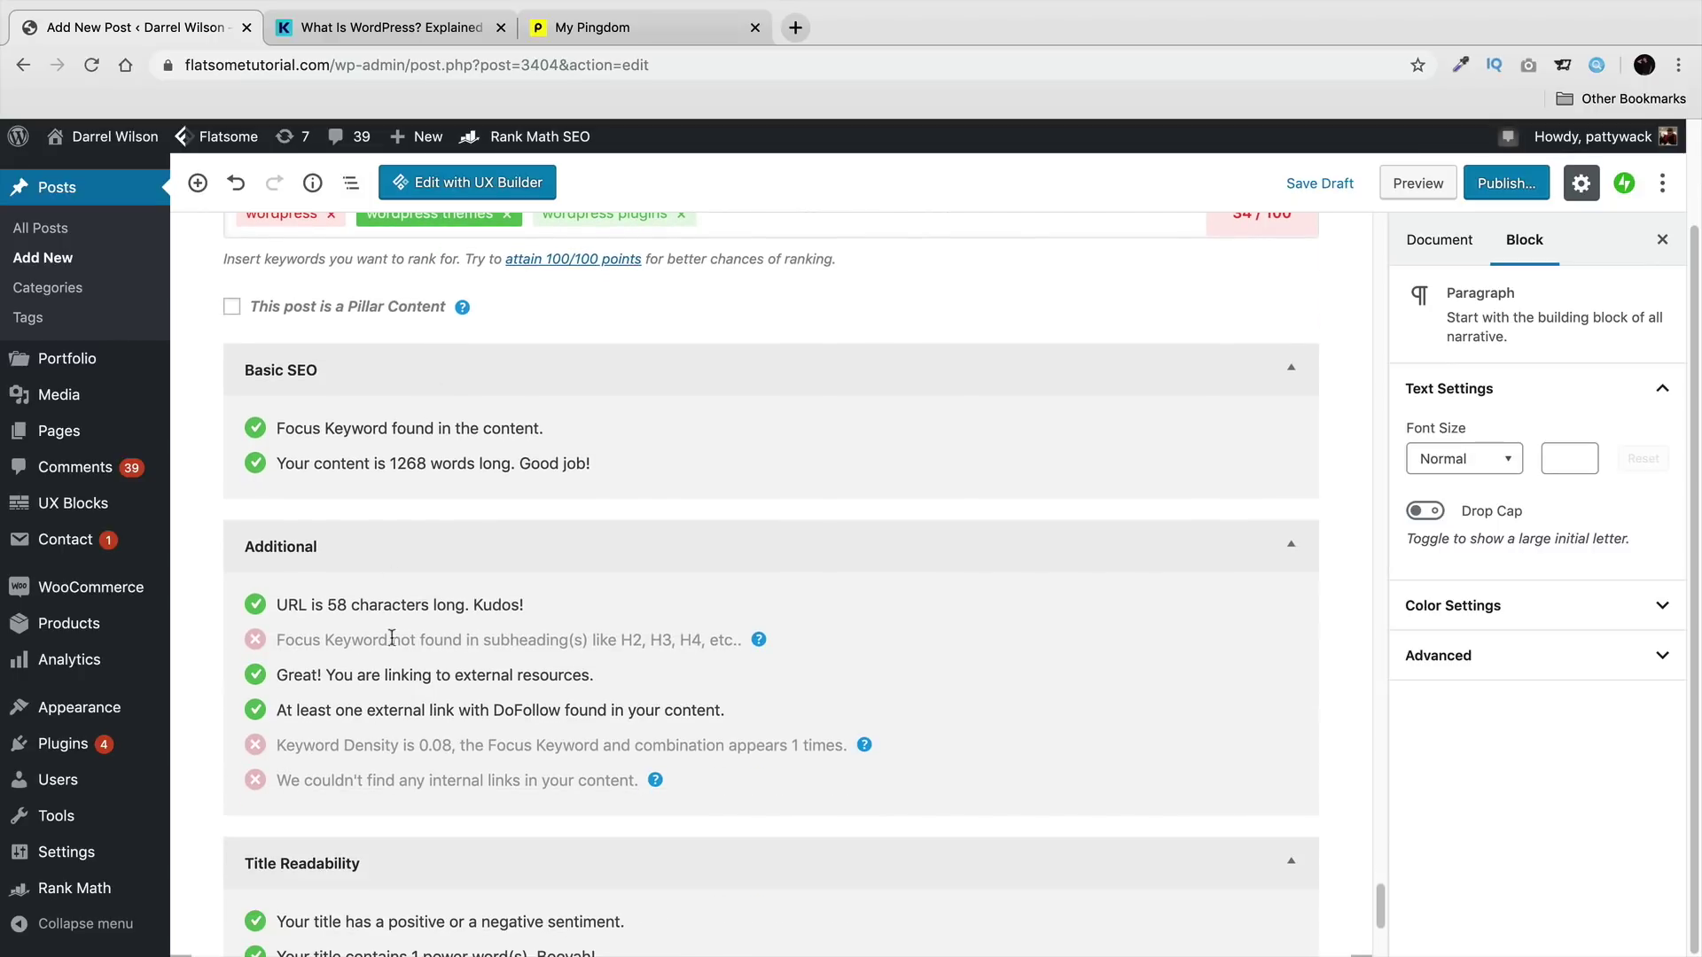
{"action": "scroll", "coordinate": [411, 703], "scroll_direction": "up", "scroll_amount": 3}
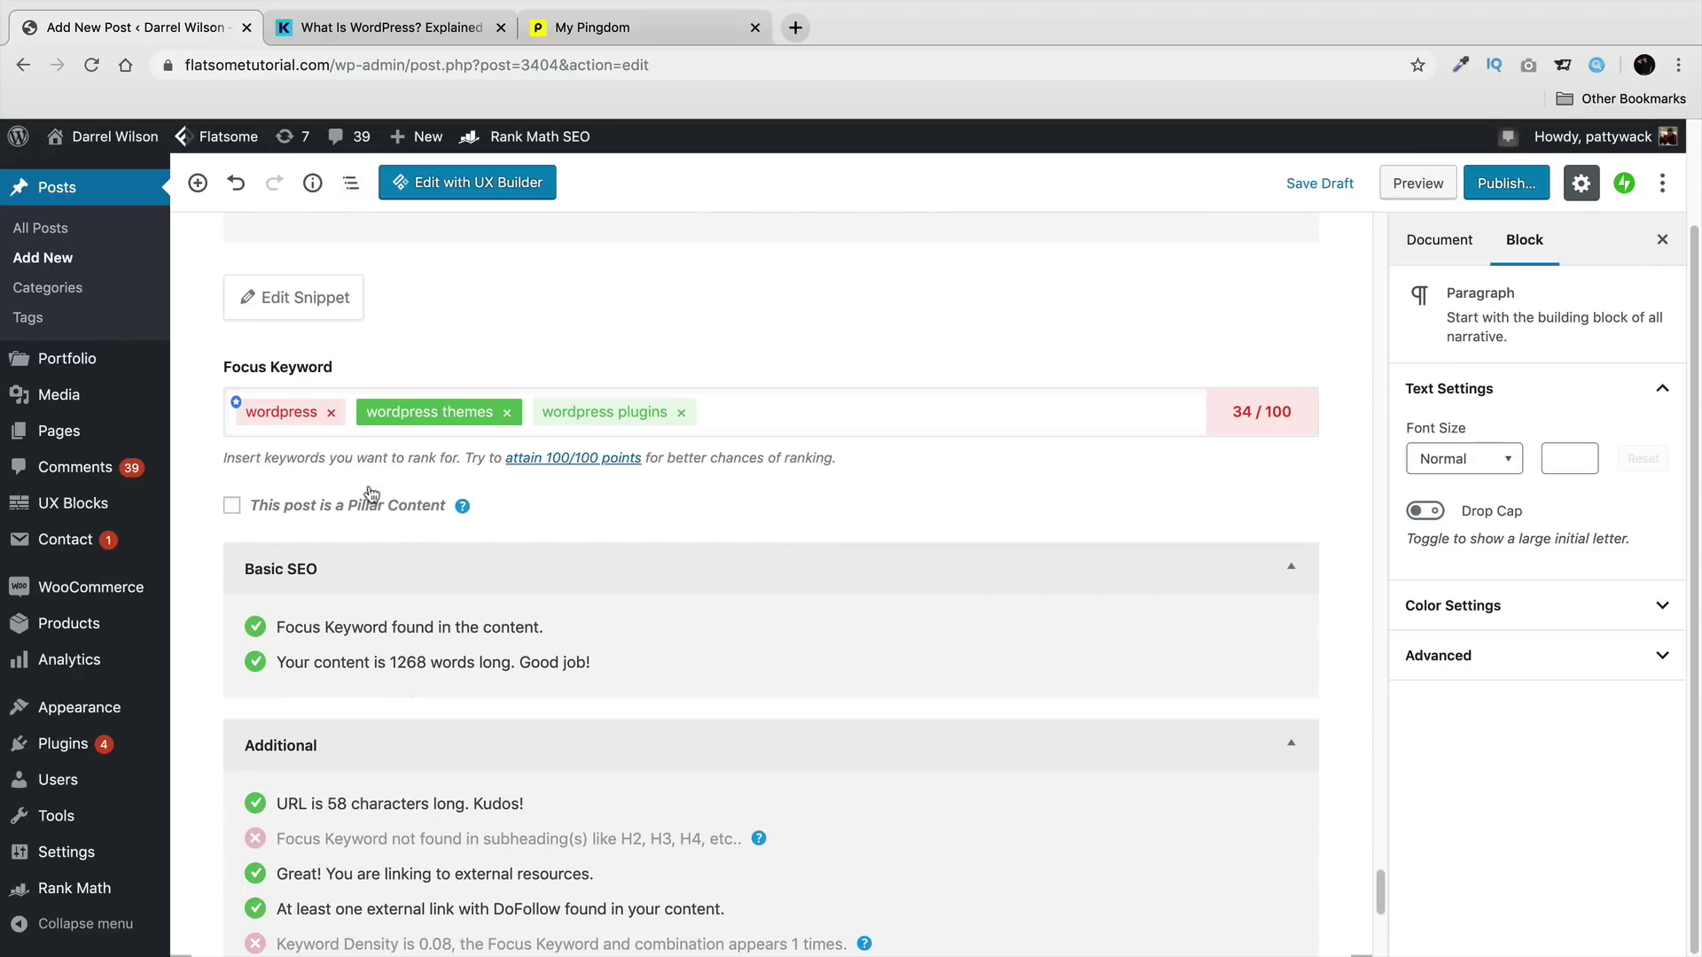
Step: Examine the SEO checks for the primary focus keyword "wordpress", including its keyword density, along with the snippet preview
{"action": "left_click", "coordinate": [286, 414]}
{"action": "scroll", "coordinate": [720, 685], "scroll_direction": "down", "scroll_amount": 6}
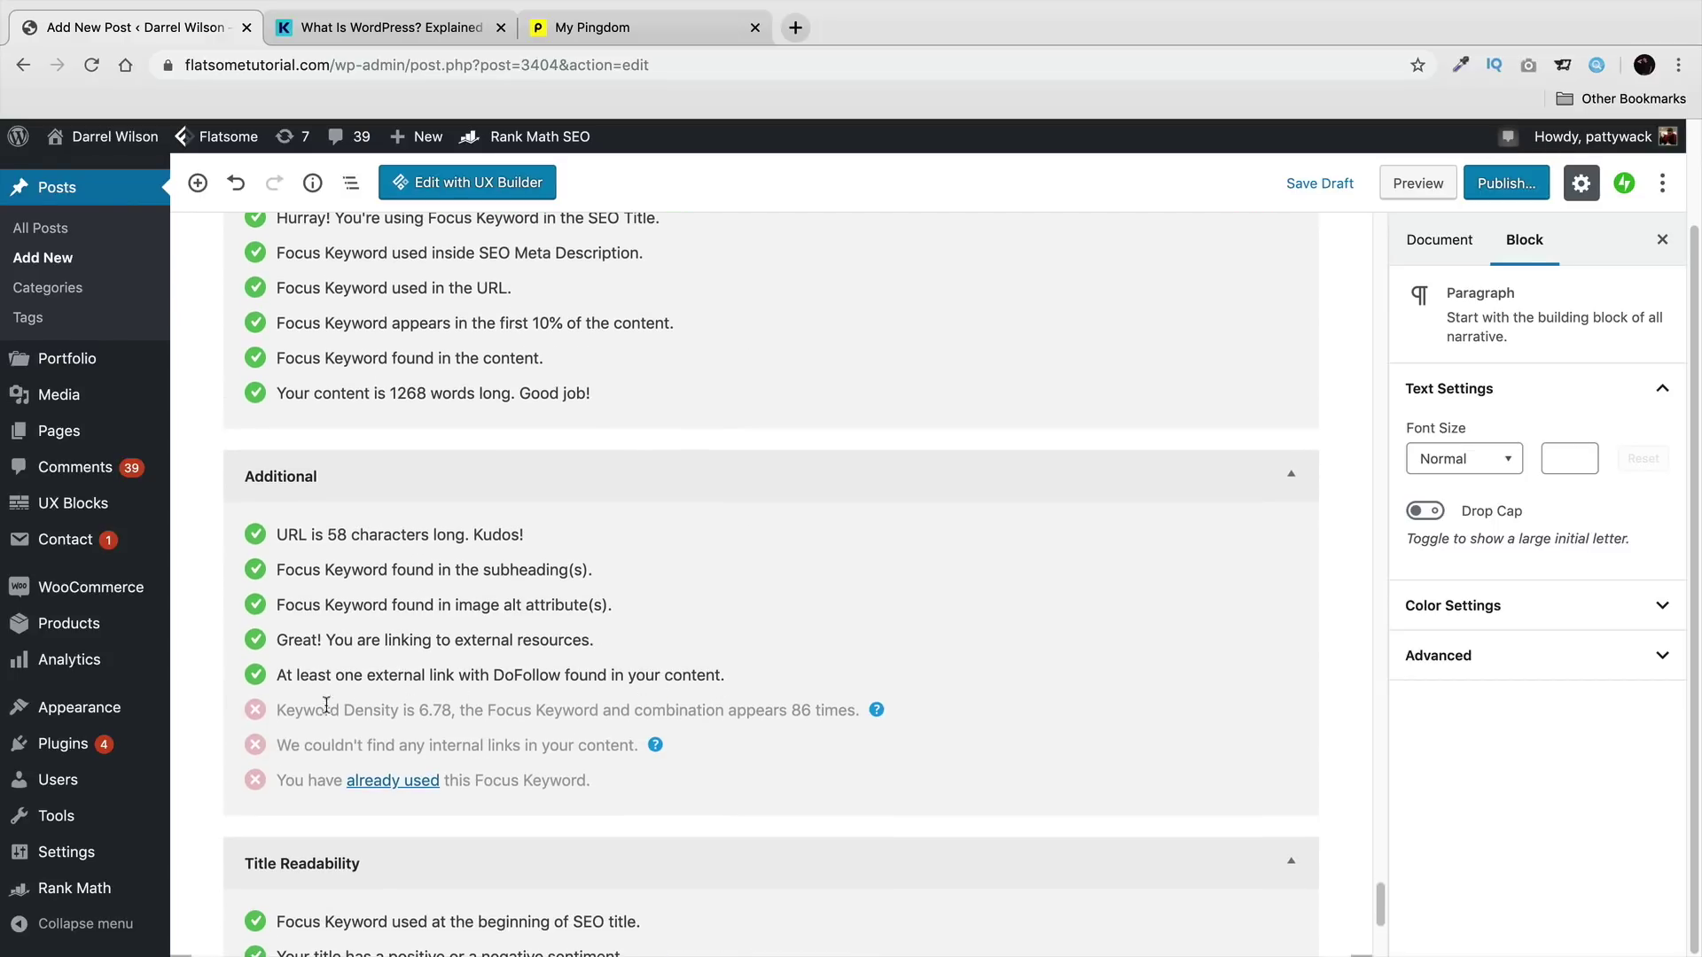
{"action": "left_click_drag", "start_coordinate": [278, 710], "coordinate": [810, 709]}
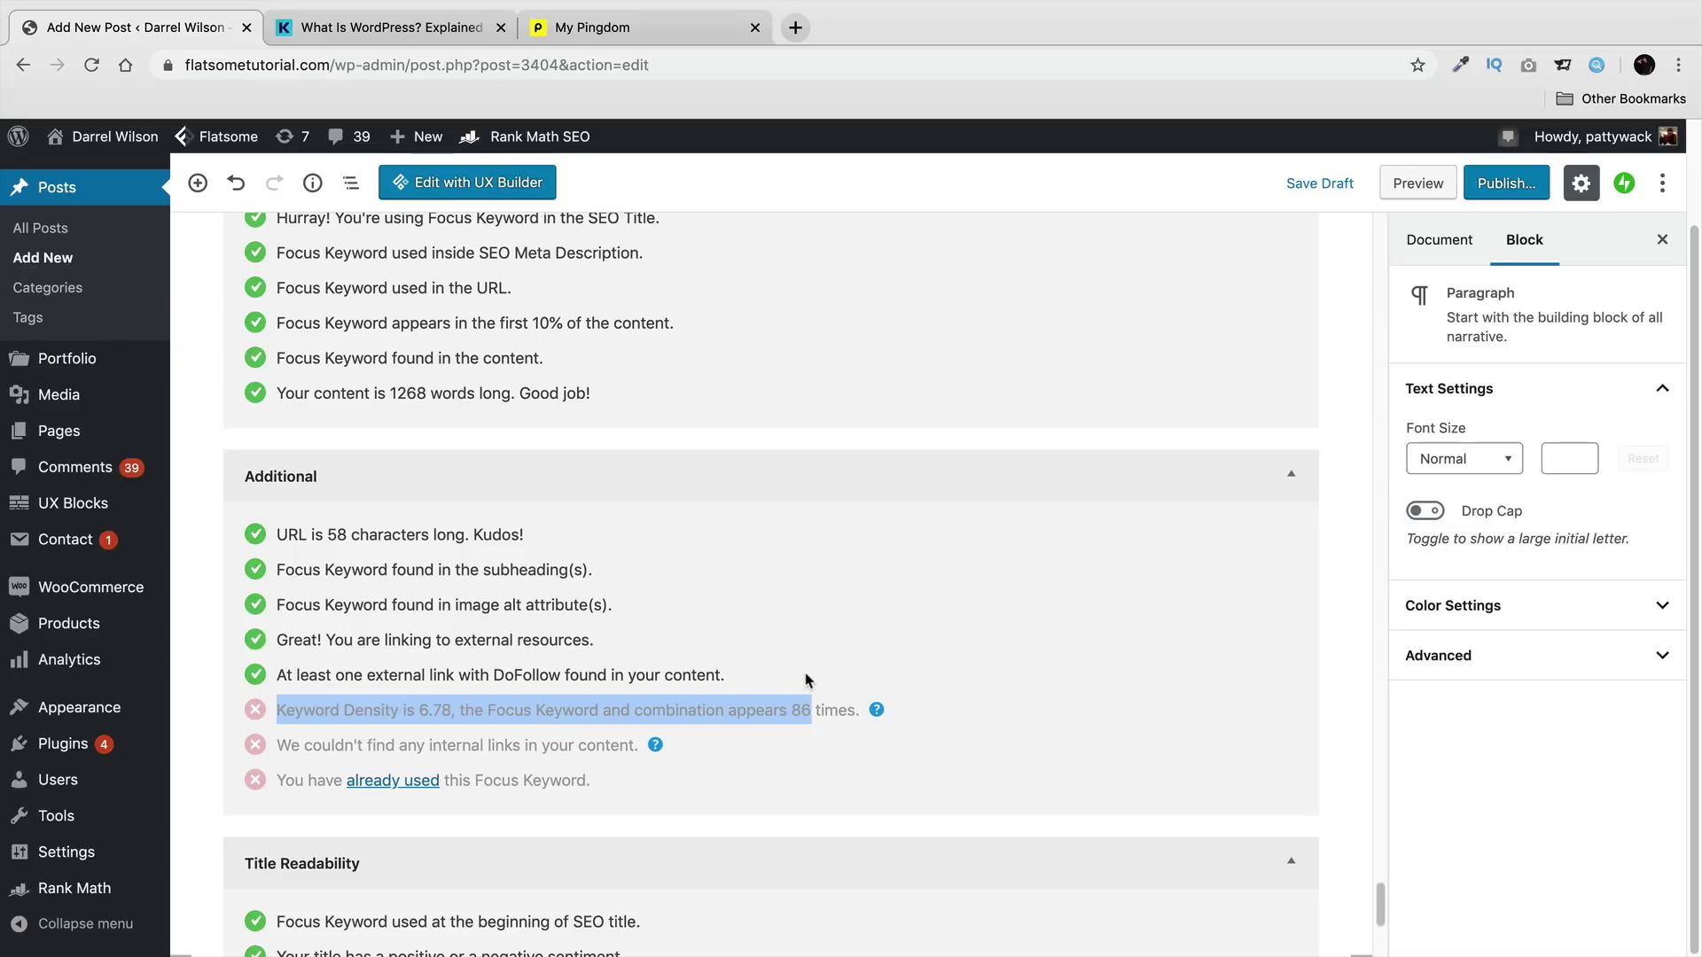
{"action": "scroll", "coordinate": [807, 681], "scroll_direction": "up", "scroll_amount": 15}
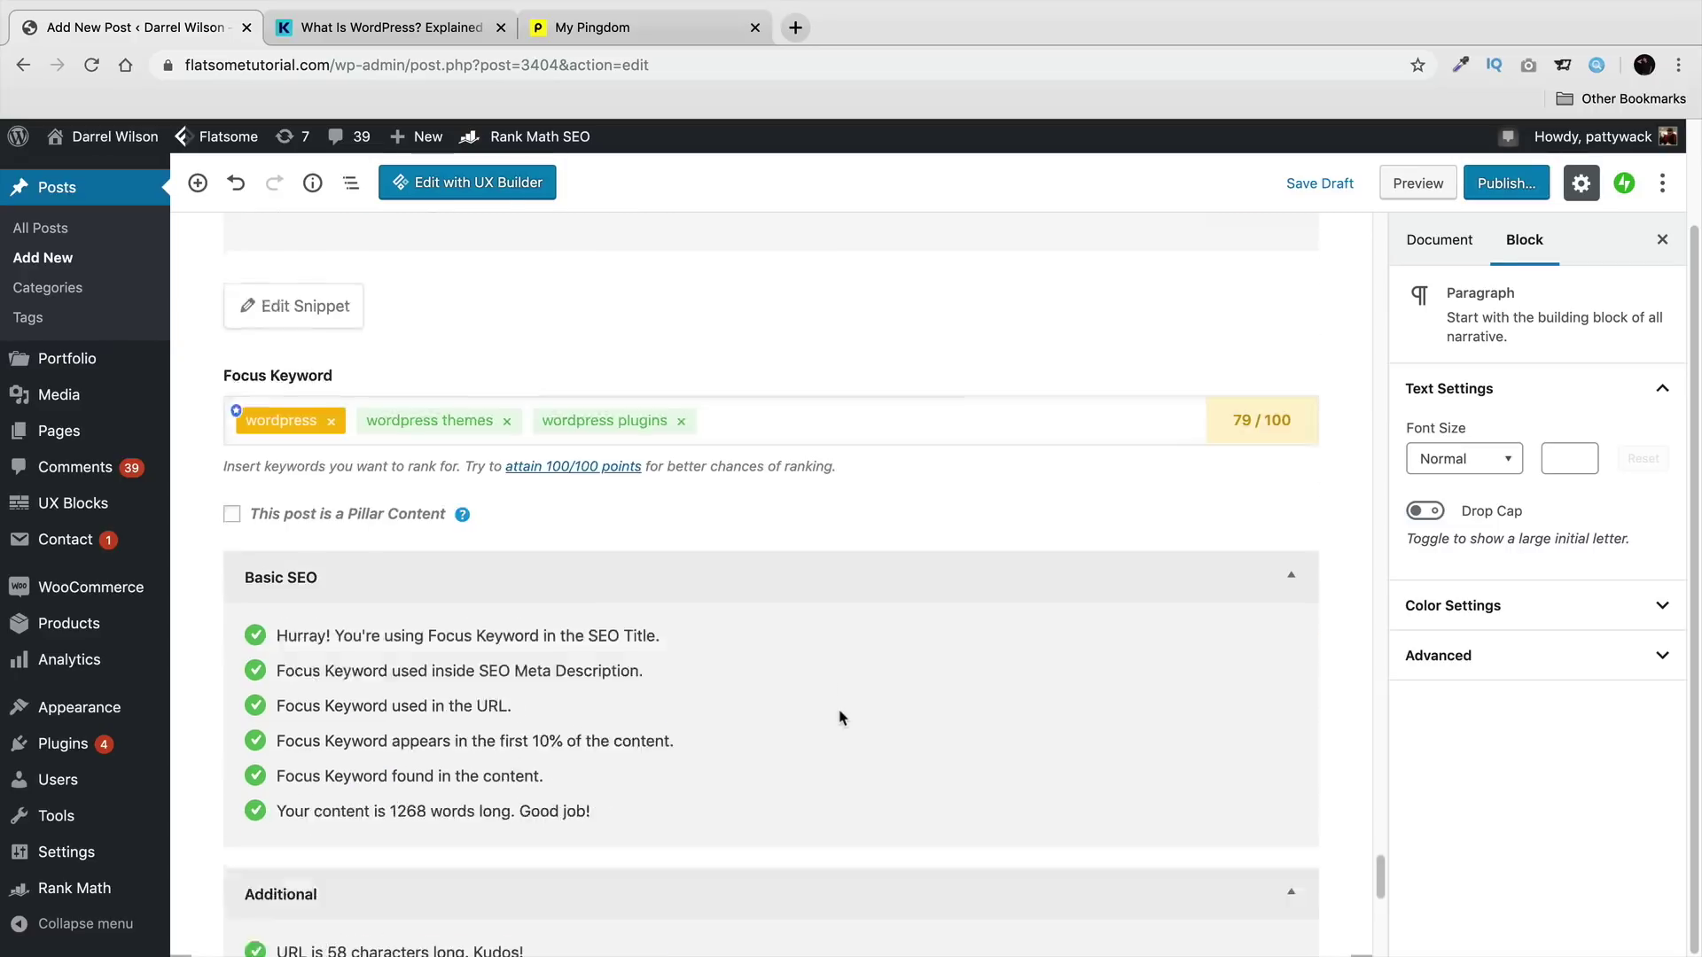
{"action": "left_click_drag", "start_coordinate": [1385, 784], "coordinate": [1352, 815]}
{"action": "scroll", "coordinate": [898, 709], "scroll_direction": "down", "scroll_amount": 3}
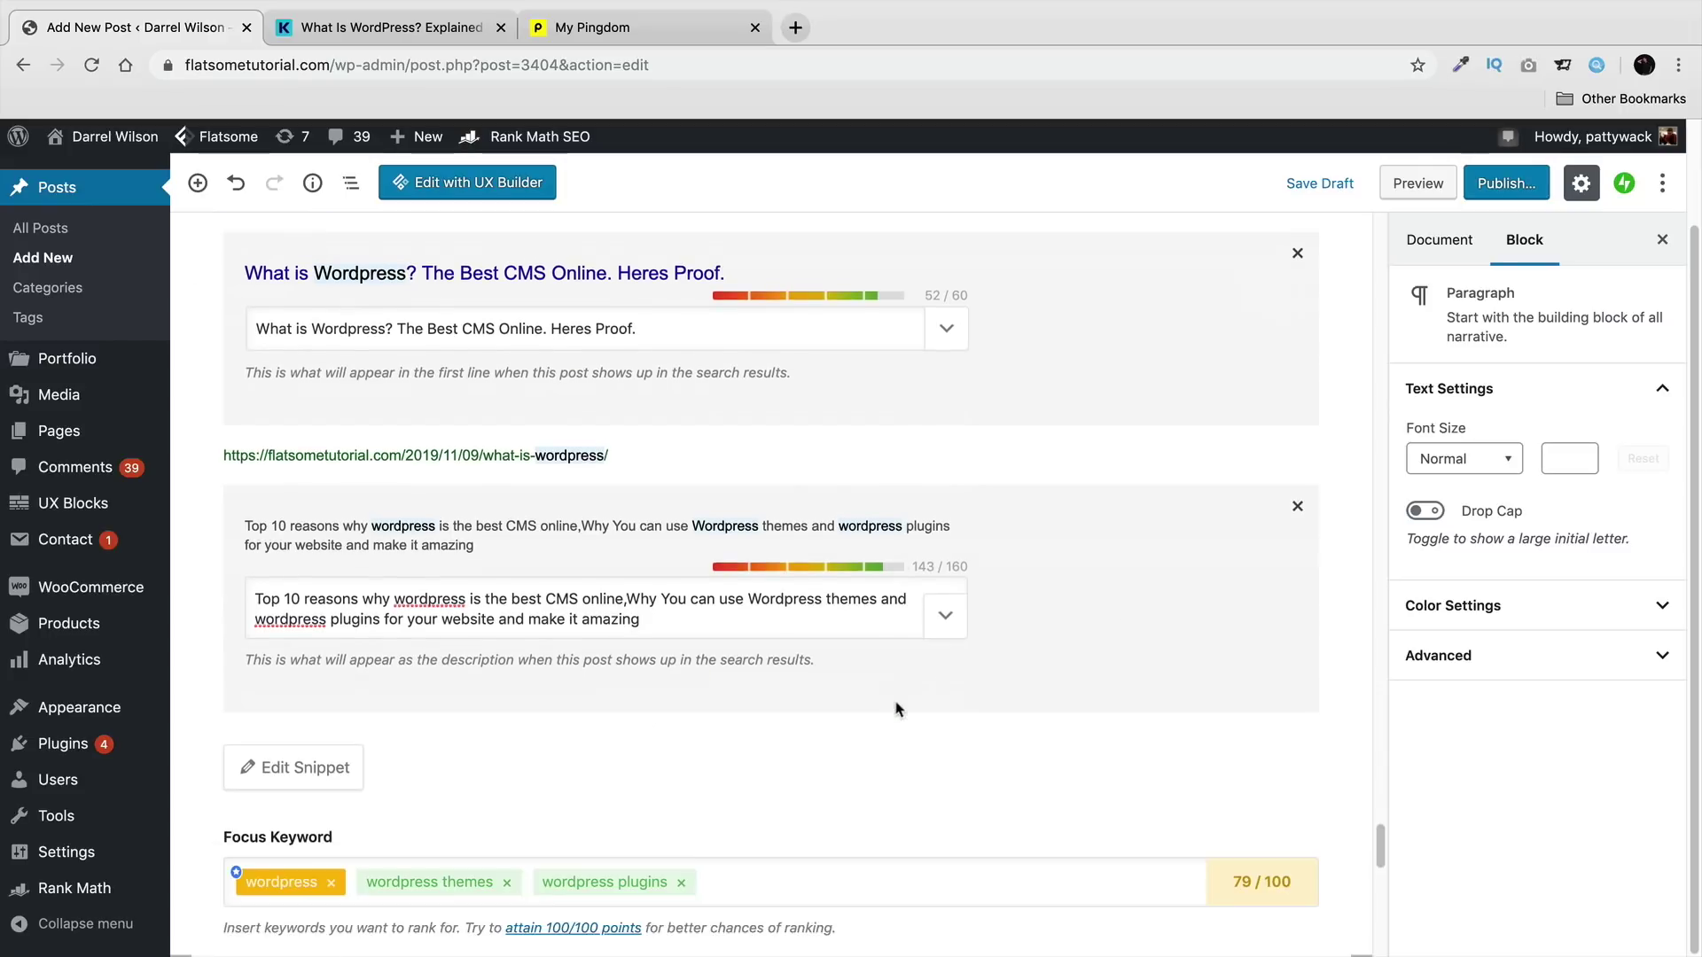
{"action": "scroll", "coordinate": [891, 696], "scroll_direction": "down", "scroll_amount": 10}
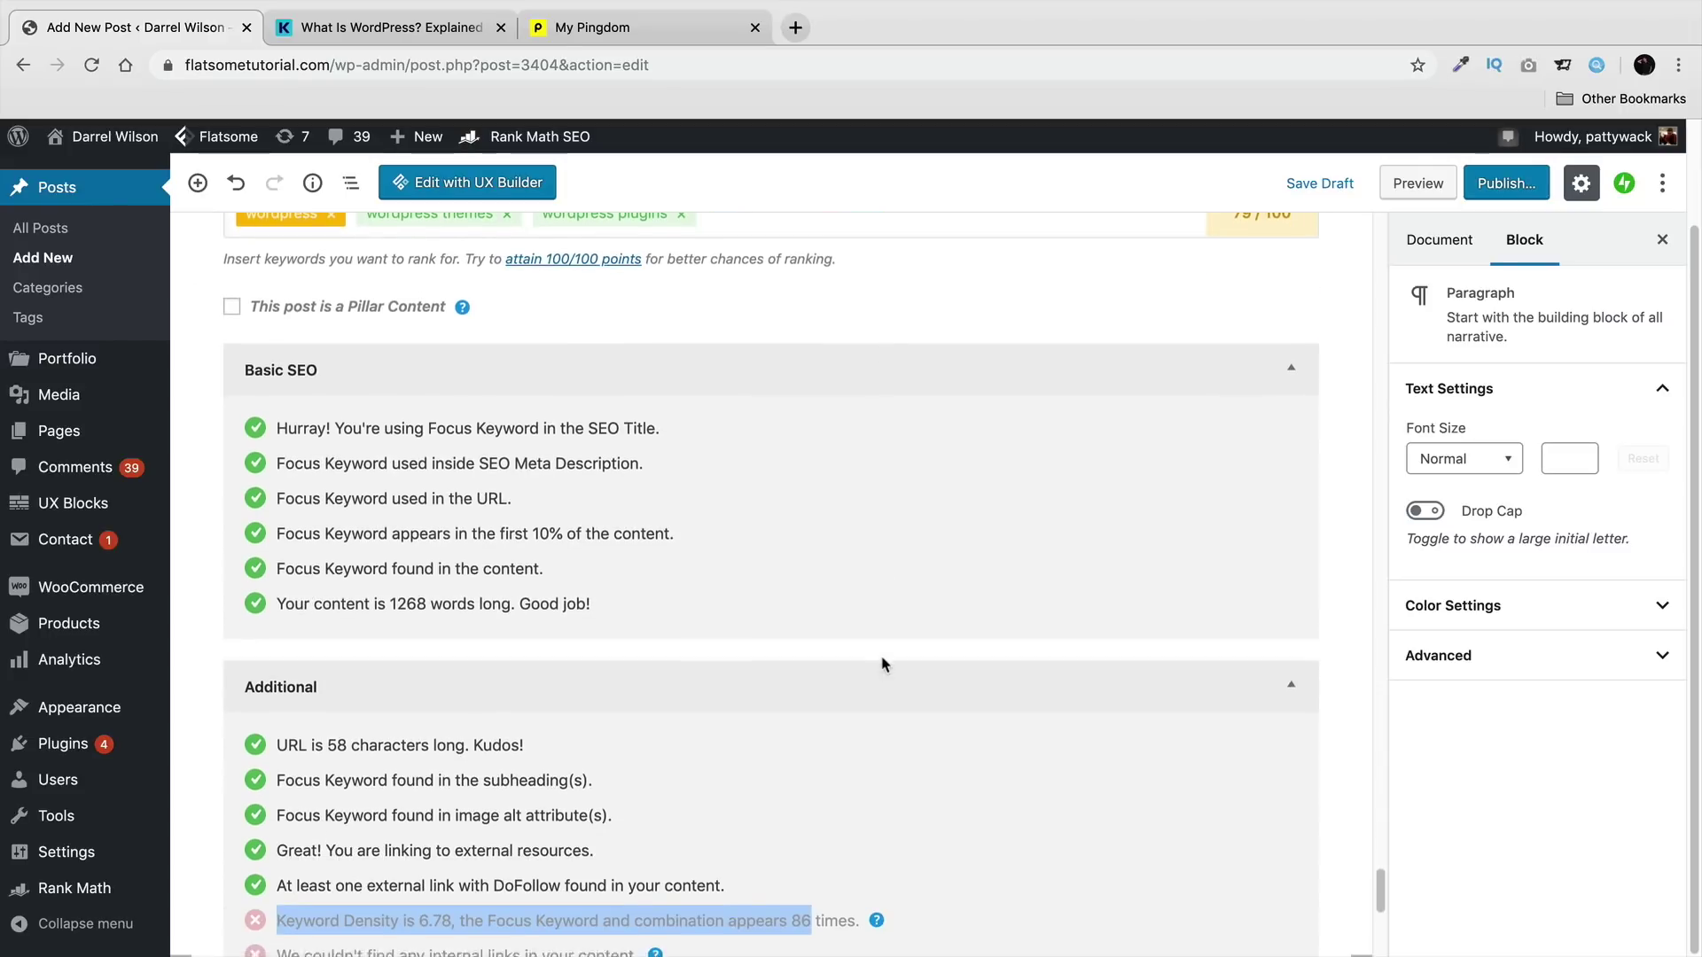
{"action": "scroll", "coordinate": [882, 665], "scroll_direction": "down", "scroll_amount": 3}
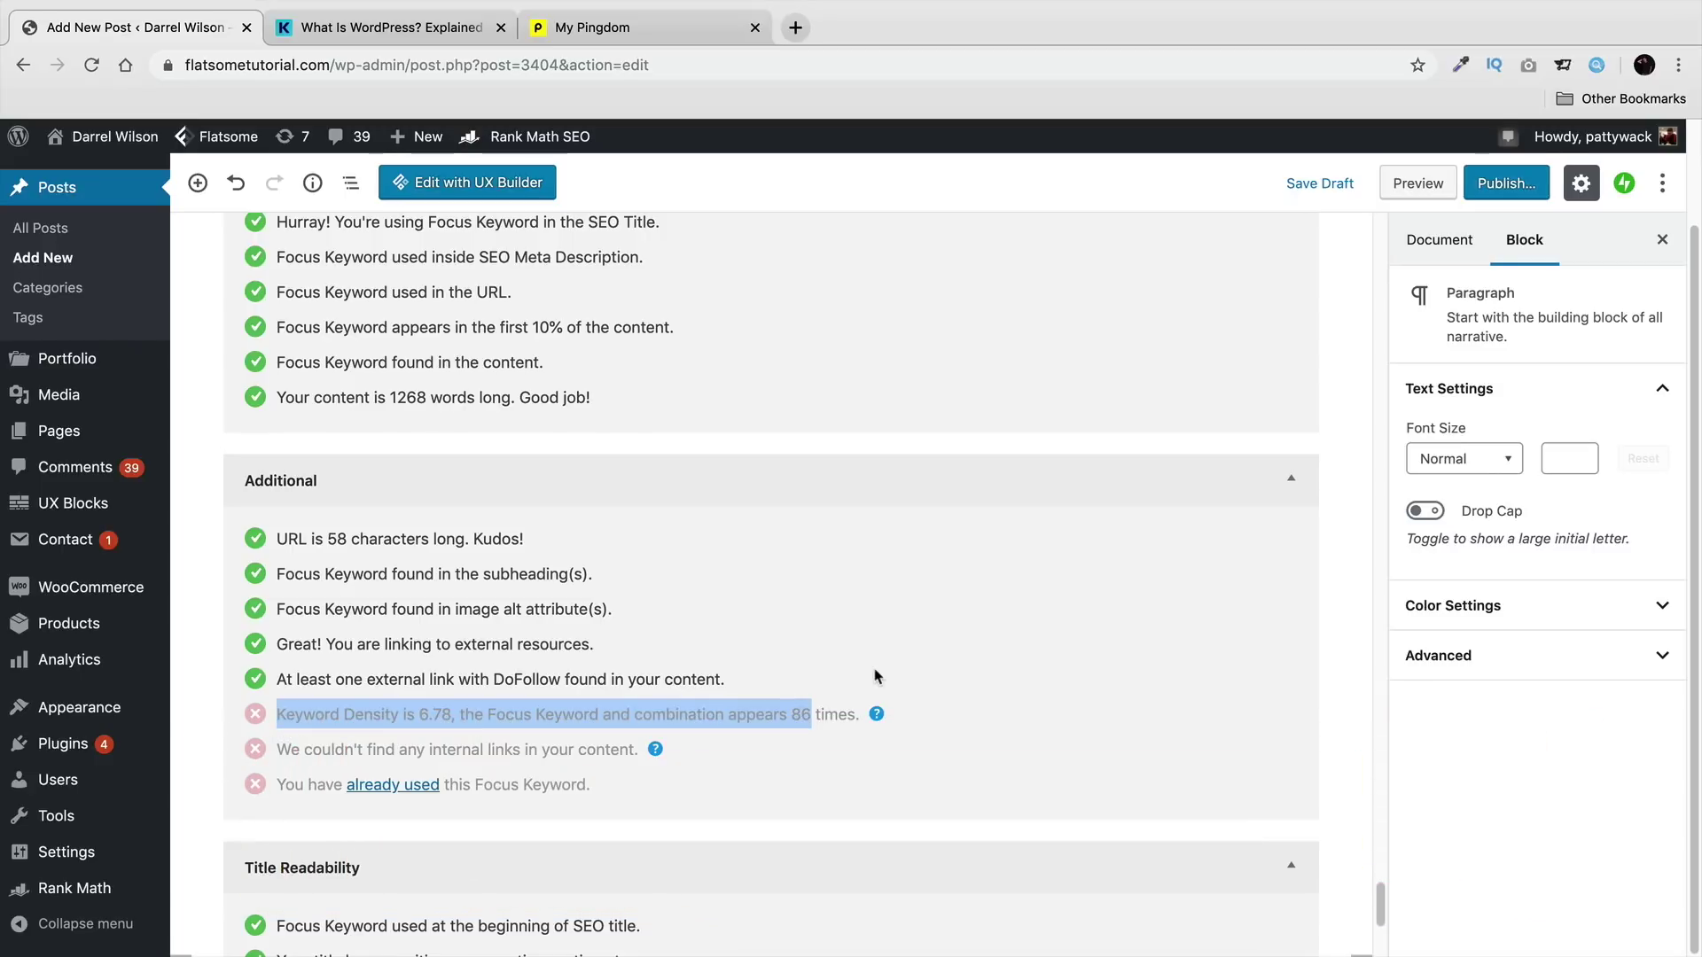
Step: Mark the post as Pillar Content below its focus keywords
{"action": "scroll", "coordinate": [773, 680], "scroll_direction": "up", "scroll_amount": 2}
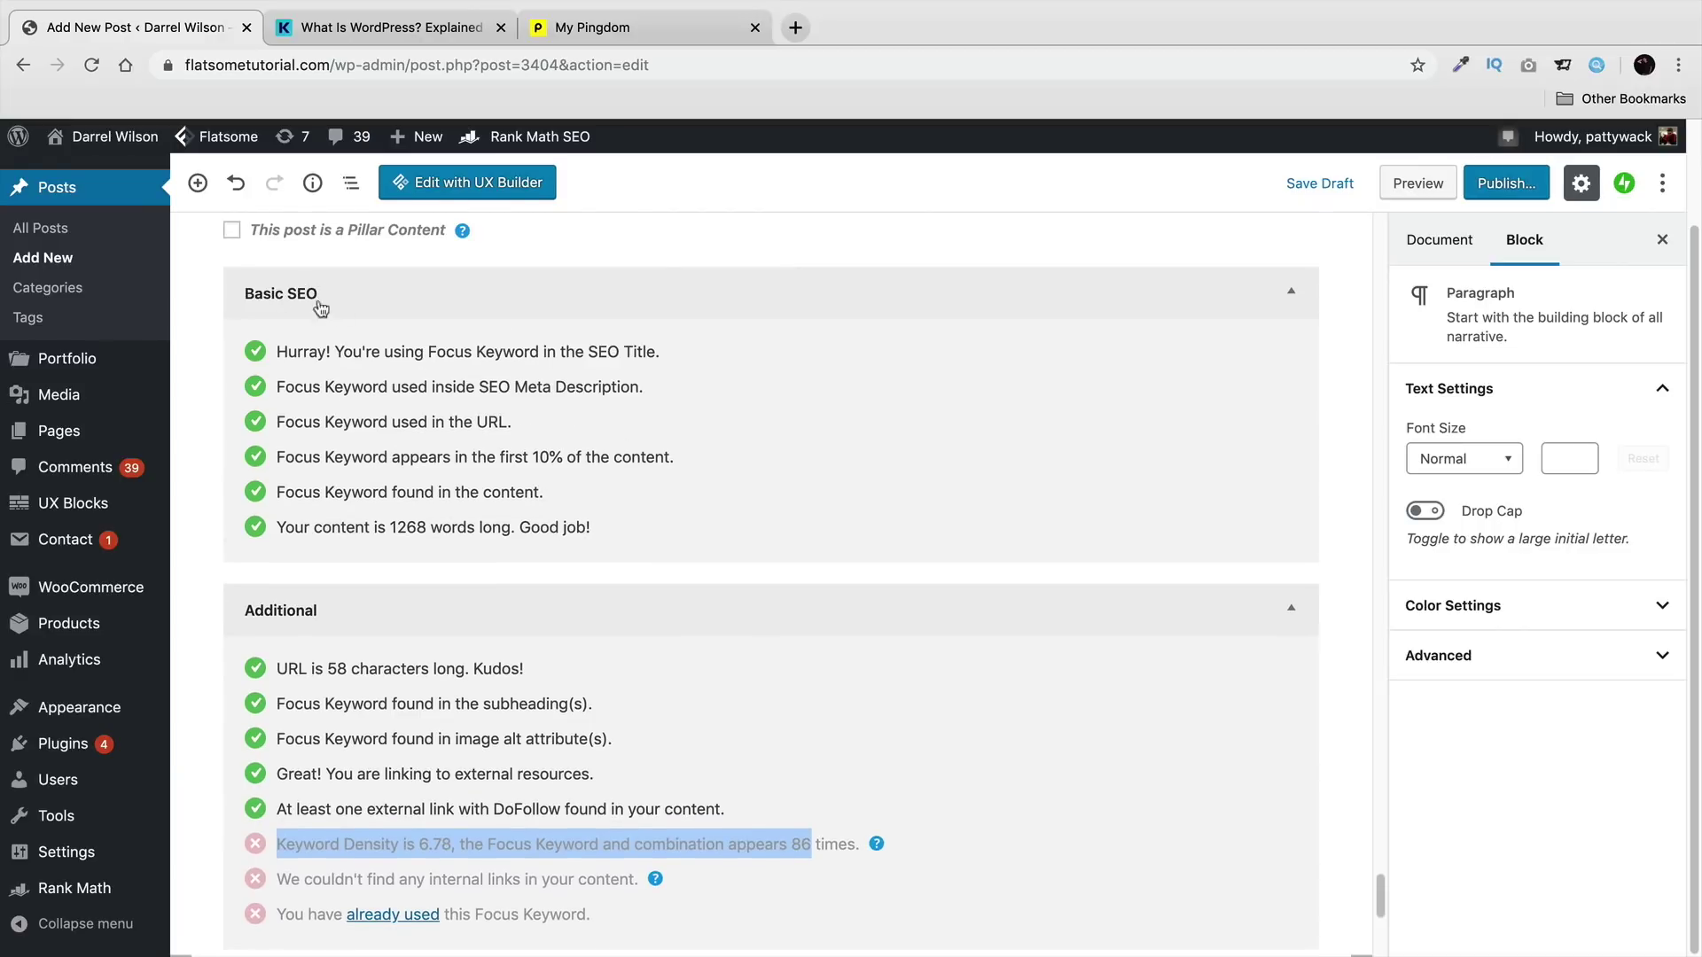
{"action": "scroll", "coordinate": [426, 516], "scroll_direction": "up", "scroll_amount": 5}
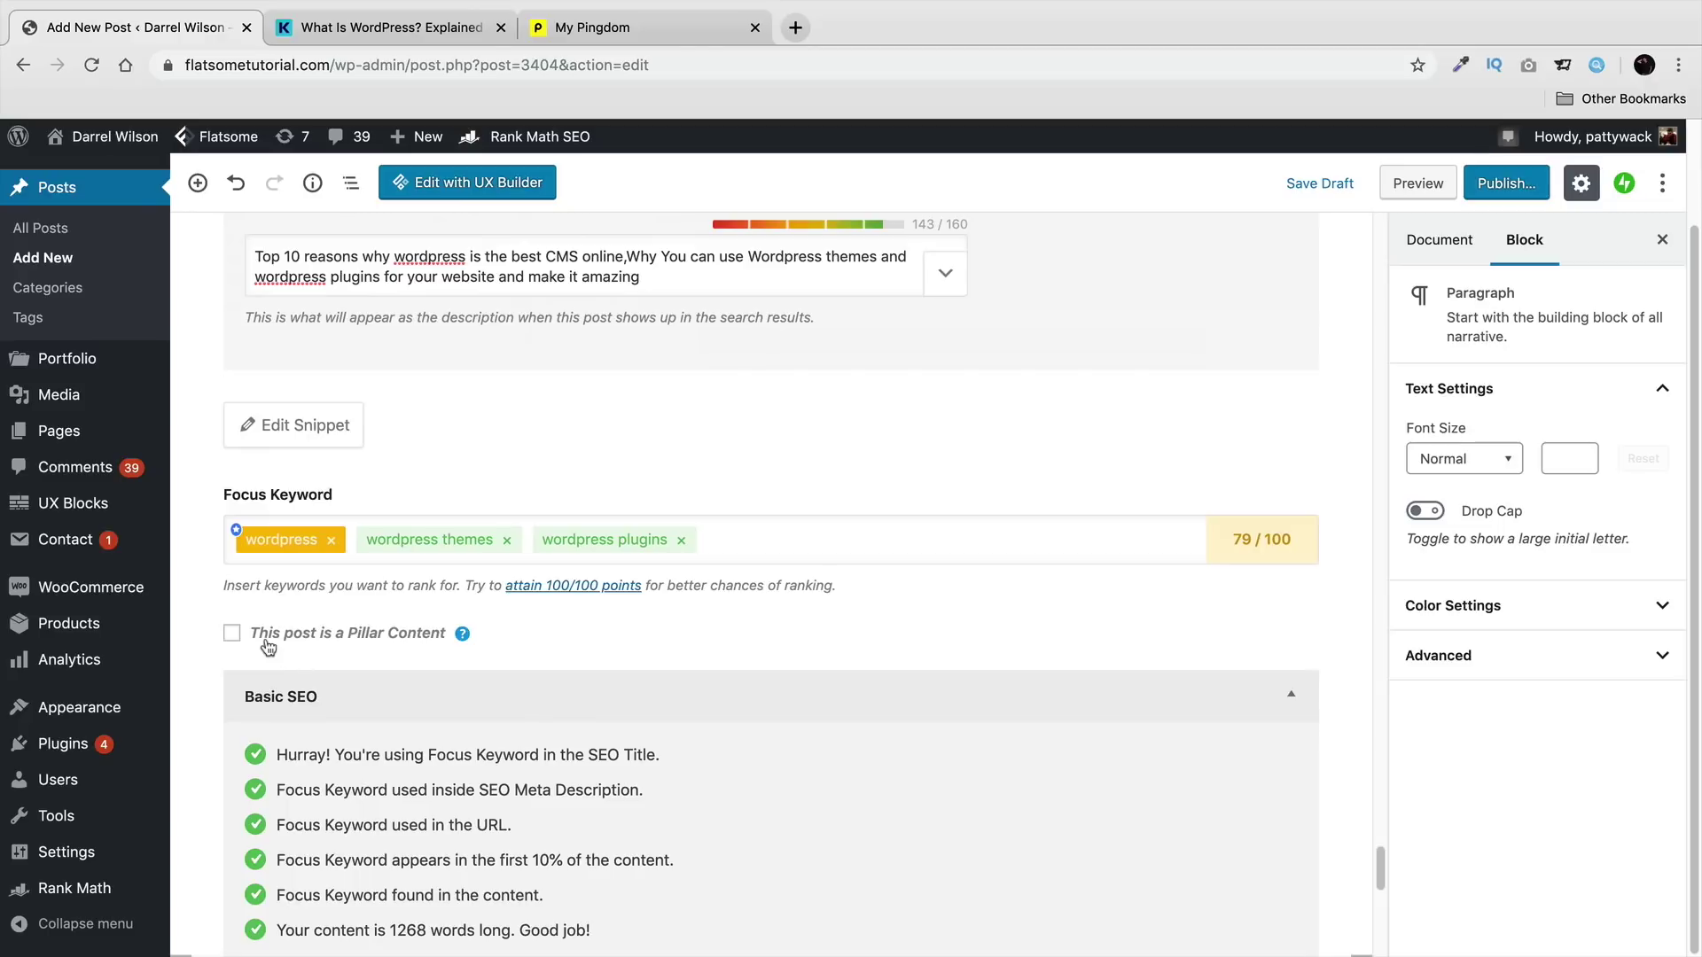
{"action": "left_click", "coordinate": [254, 635]}
Step: Look through the whole article from its title down to the Rank Math SEO section to judge its length and depth
{"action": "left_click_drag", "start_coordinate": [1380, 869], "coordinate": [1371, 236]}
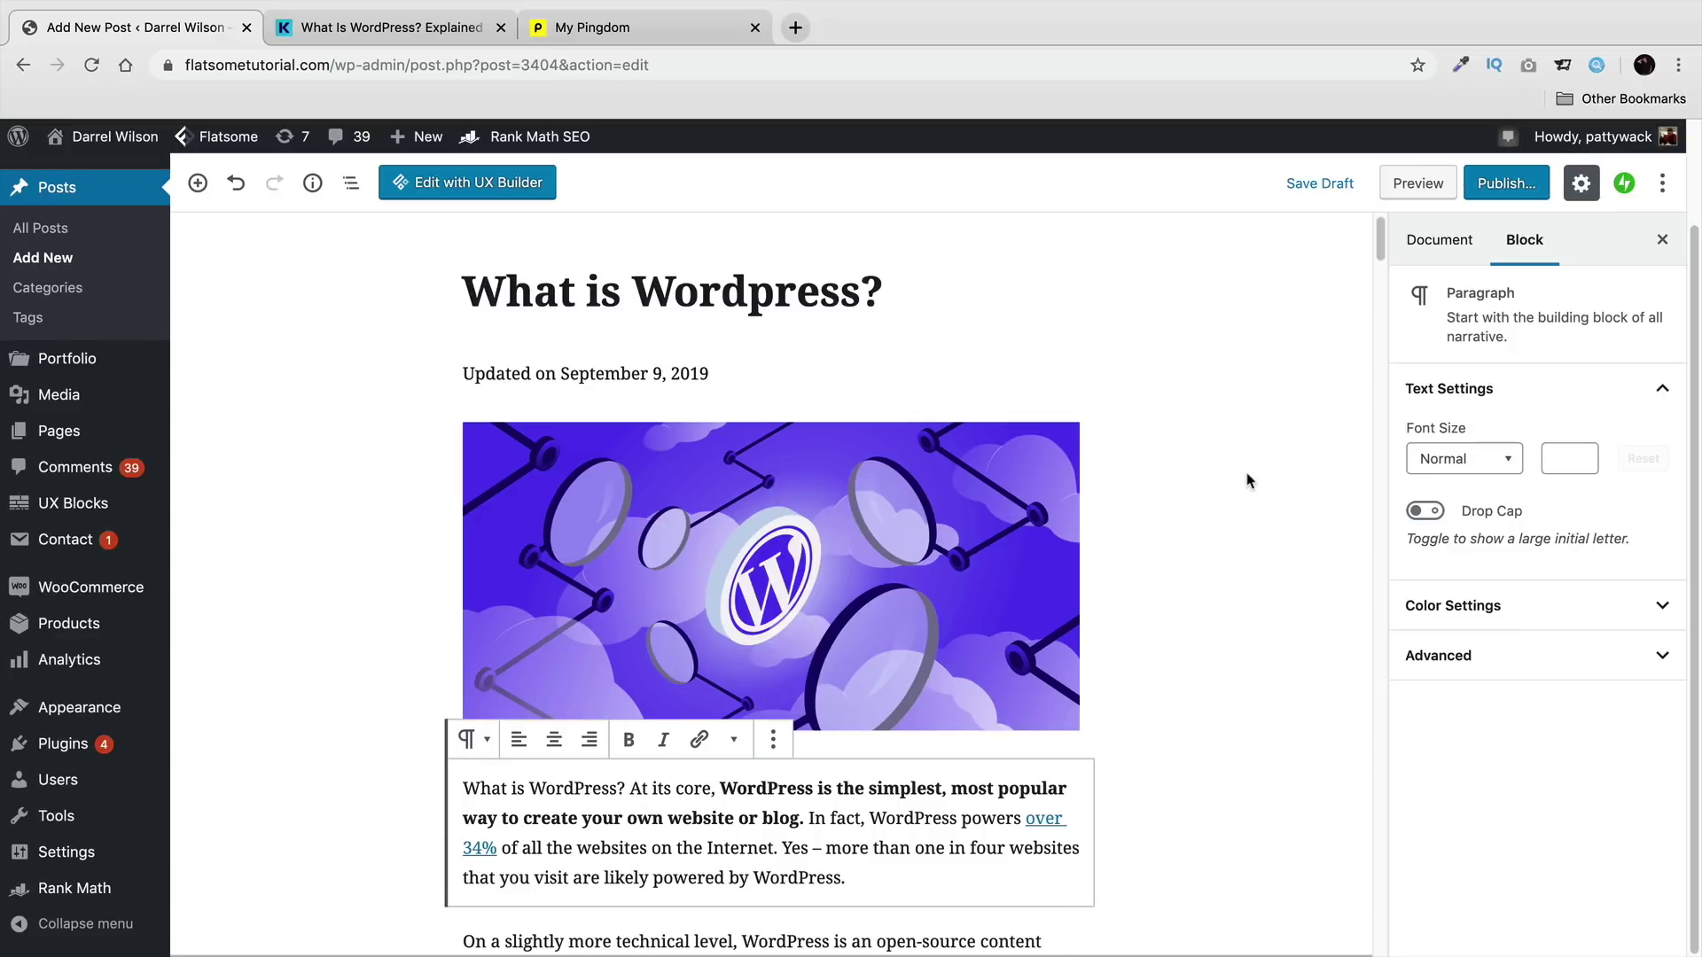
{"action": "scroll", "coordinate": [1248, 496], "scroll_direction": "down", "scroll_amount": 5}
{"action": "scroll", "coordinate": [1248, 512], "scroll_direction": "down", "scroll_amount": 20}
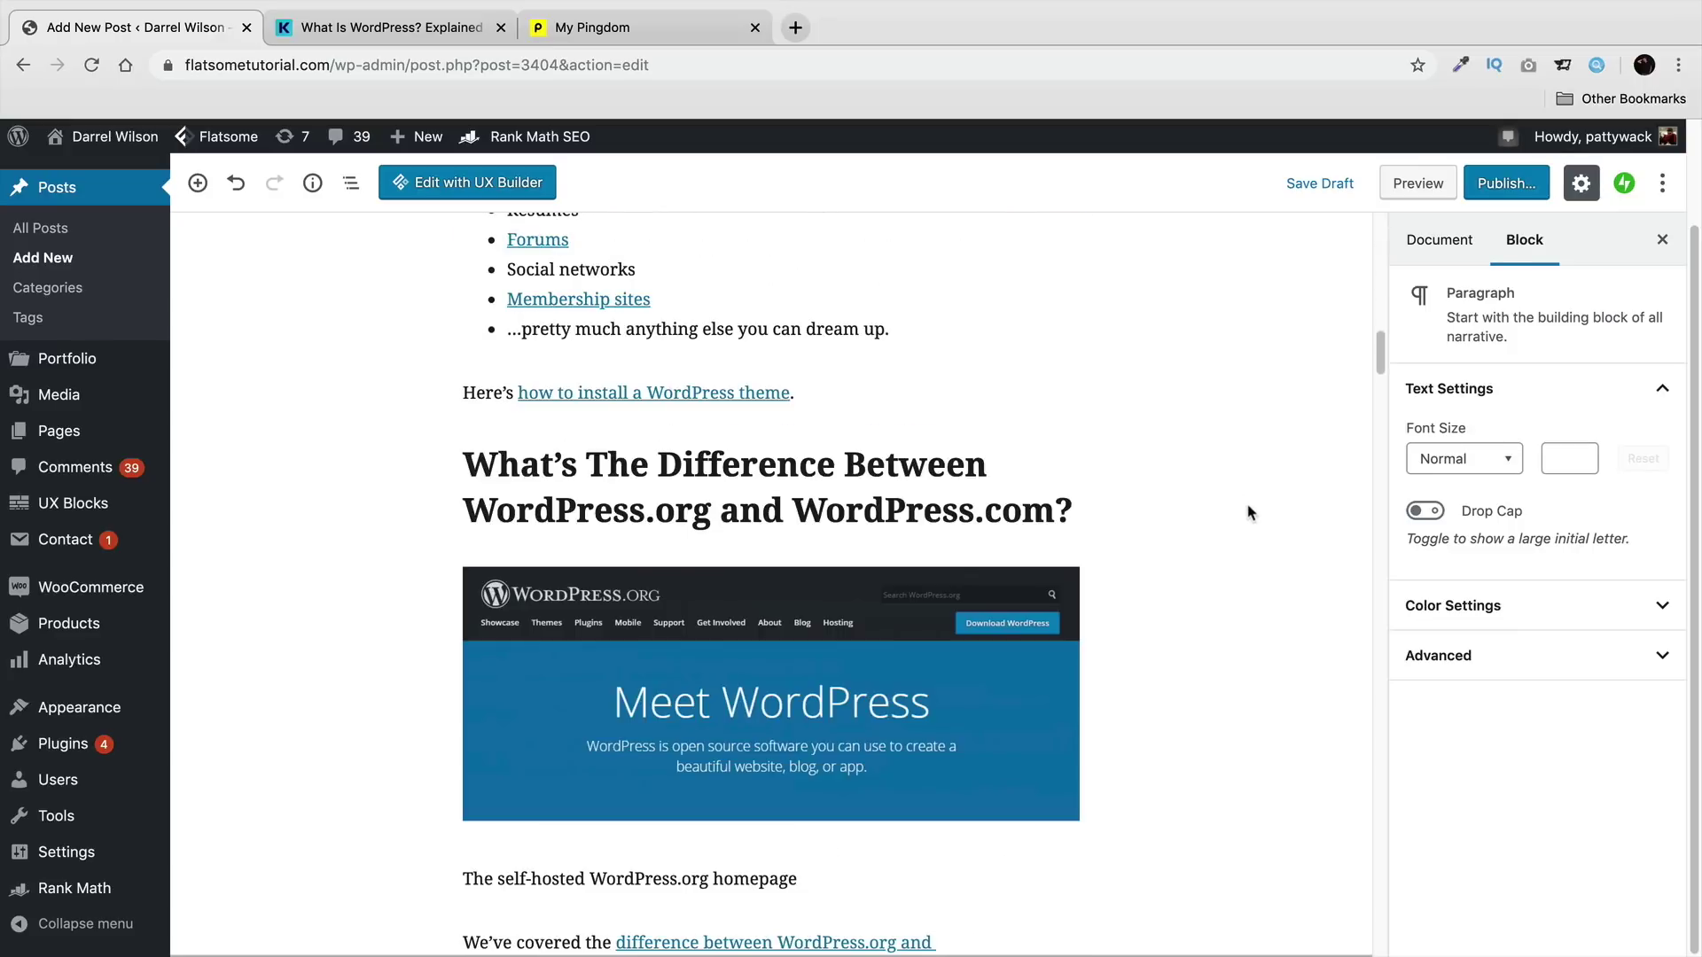
{"action": "scroll", "coordinate": [1248, 513], "scroll_direction": "down", "scroll_amount": 20}
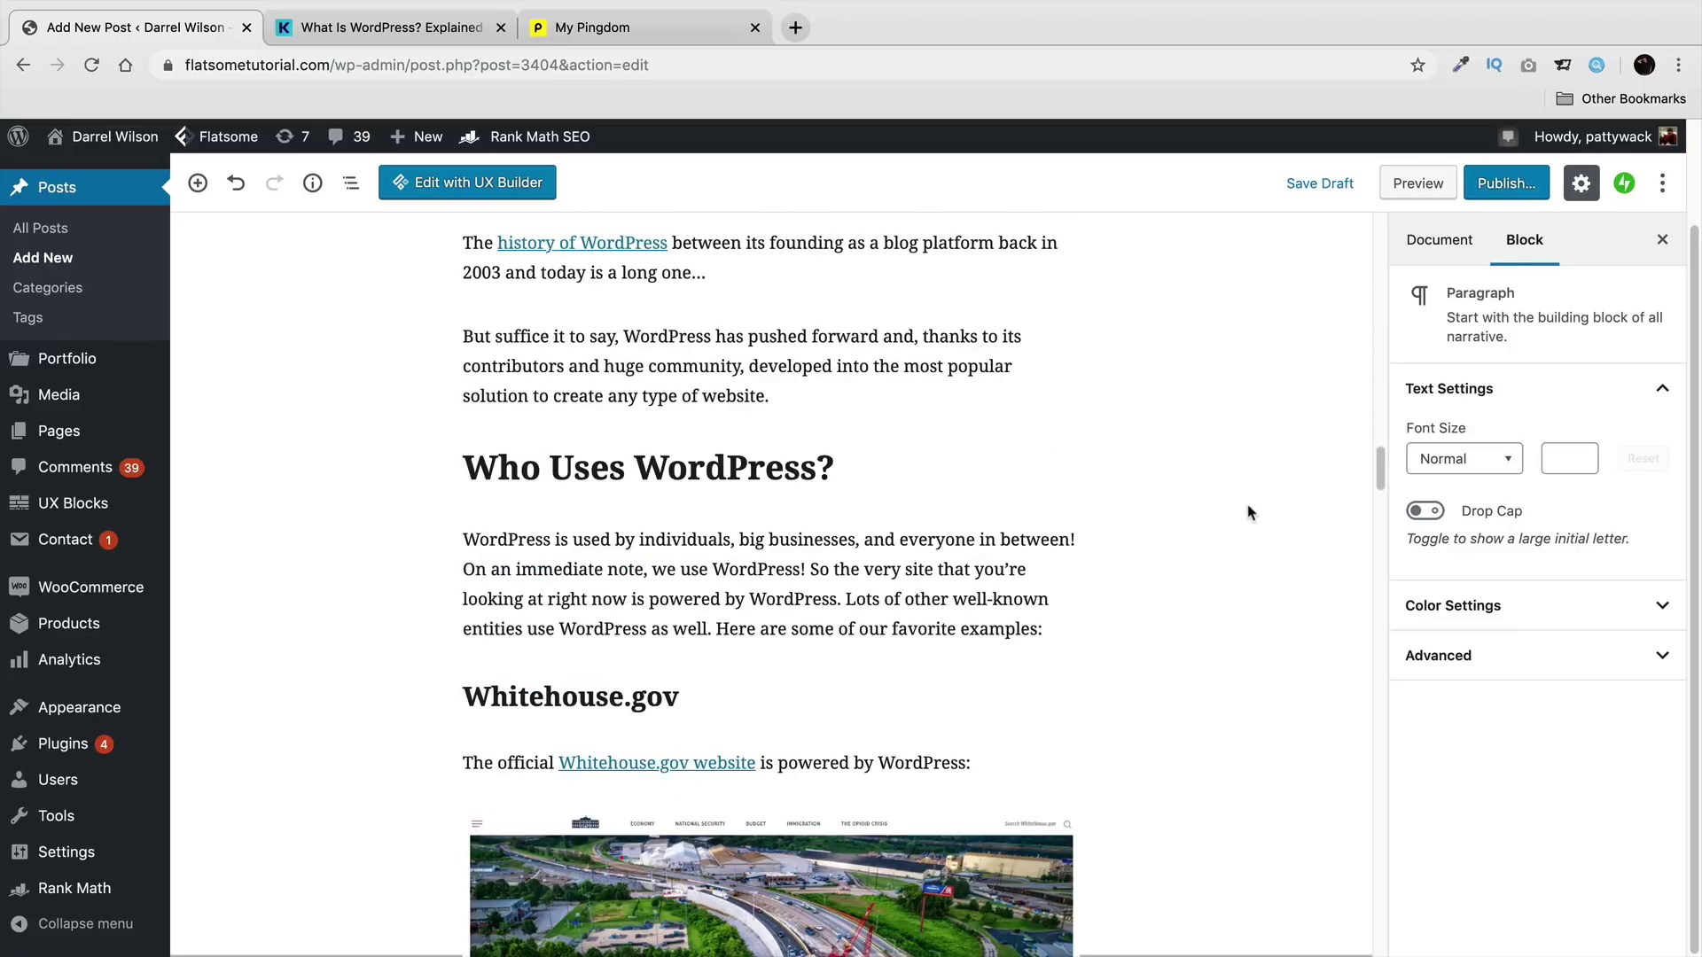
{"action": "scroll", "coordinate": [1253, 519], "scroll_direction": "down", "scroll_amount": 20}
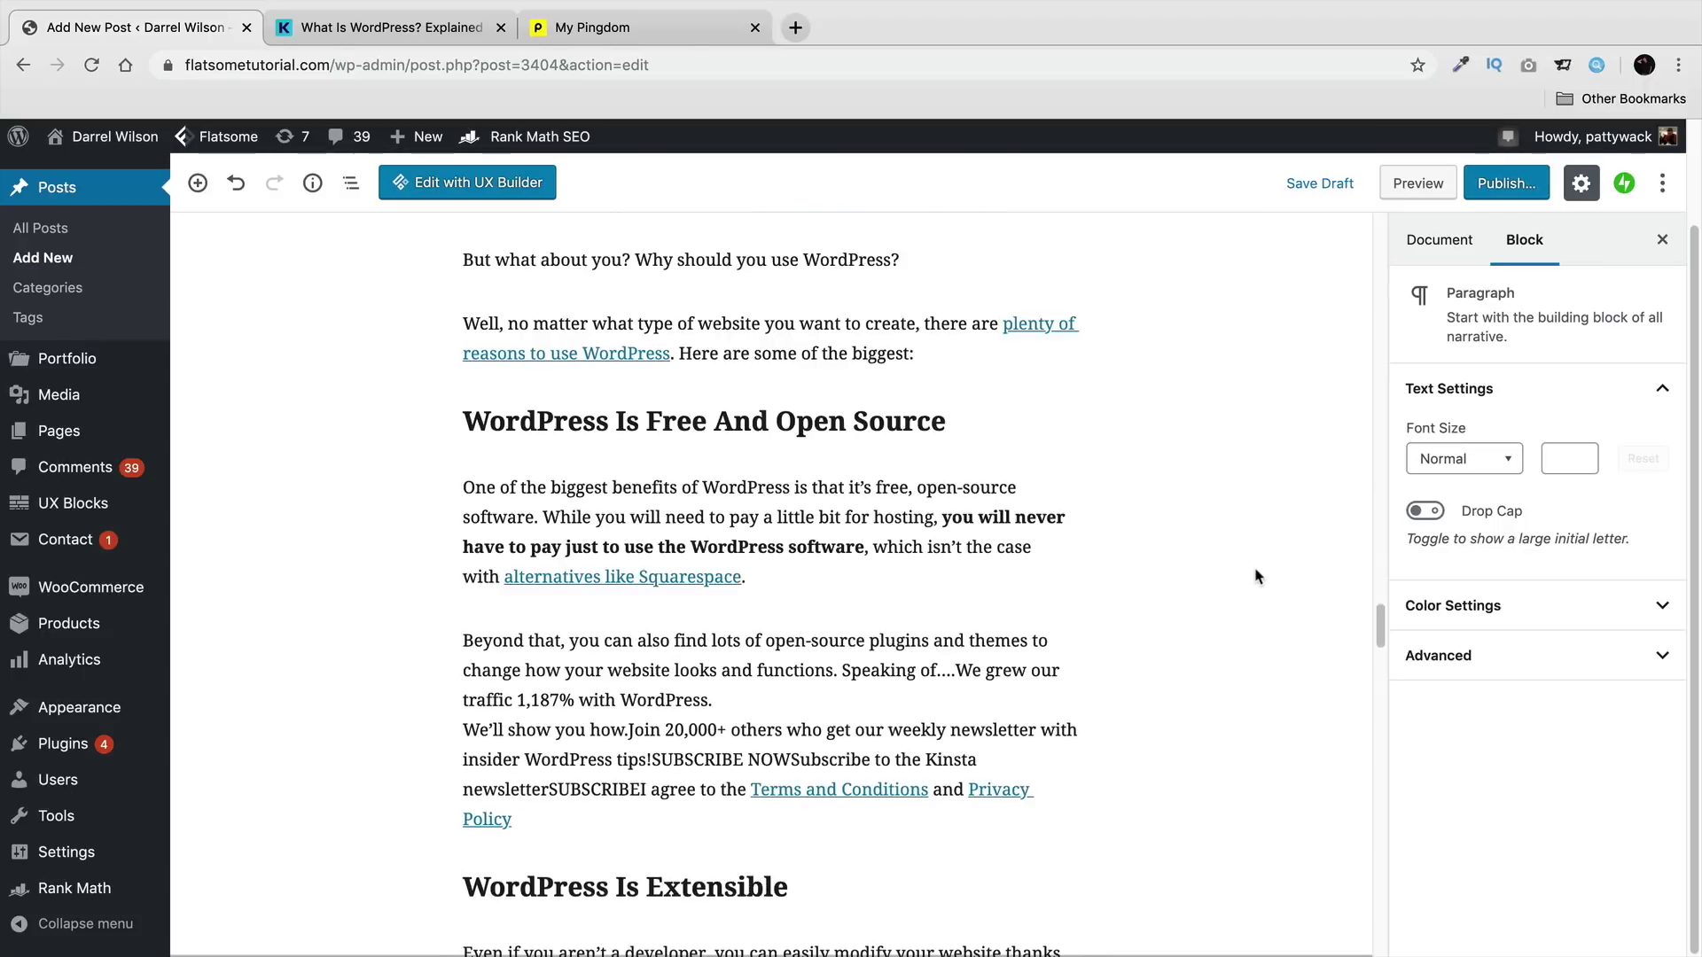
{"action": "scroll", "coordinate": [1253, 570], "scroll_direction": "down", "scroll_amount": 7}
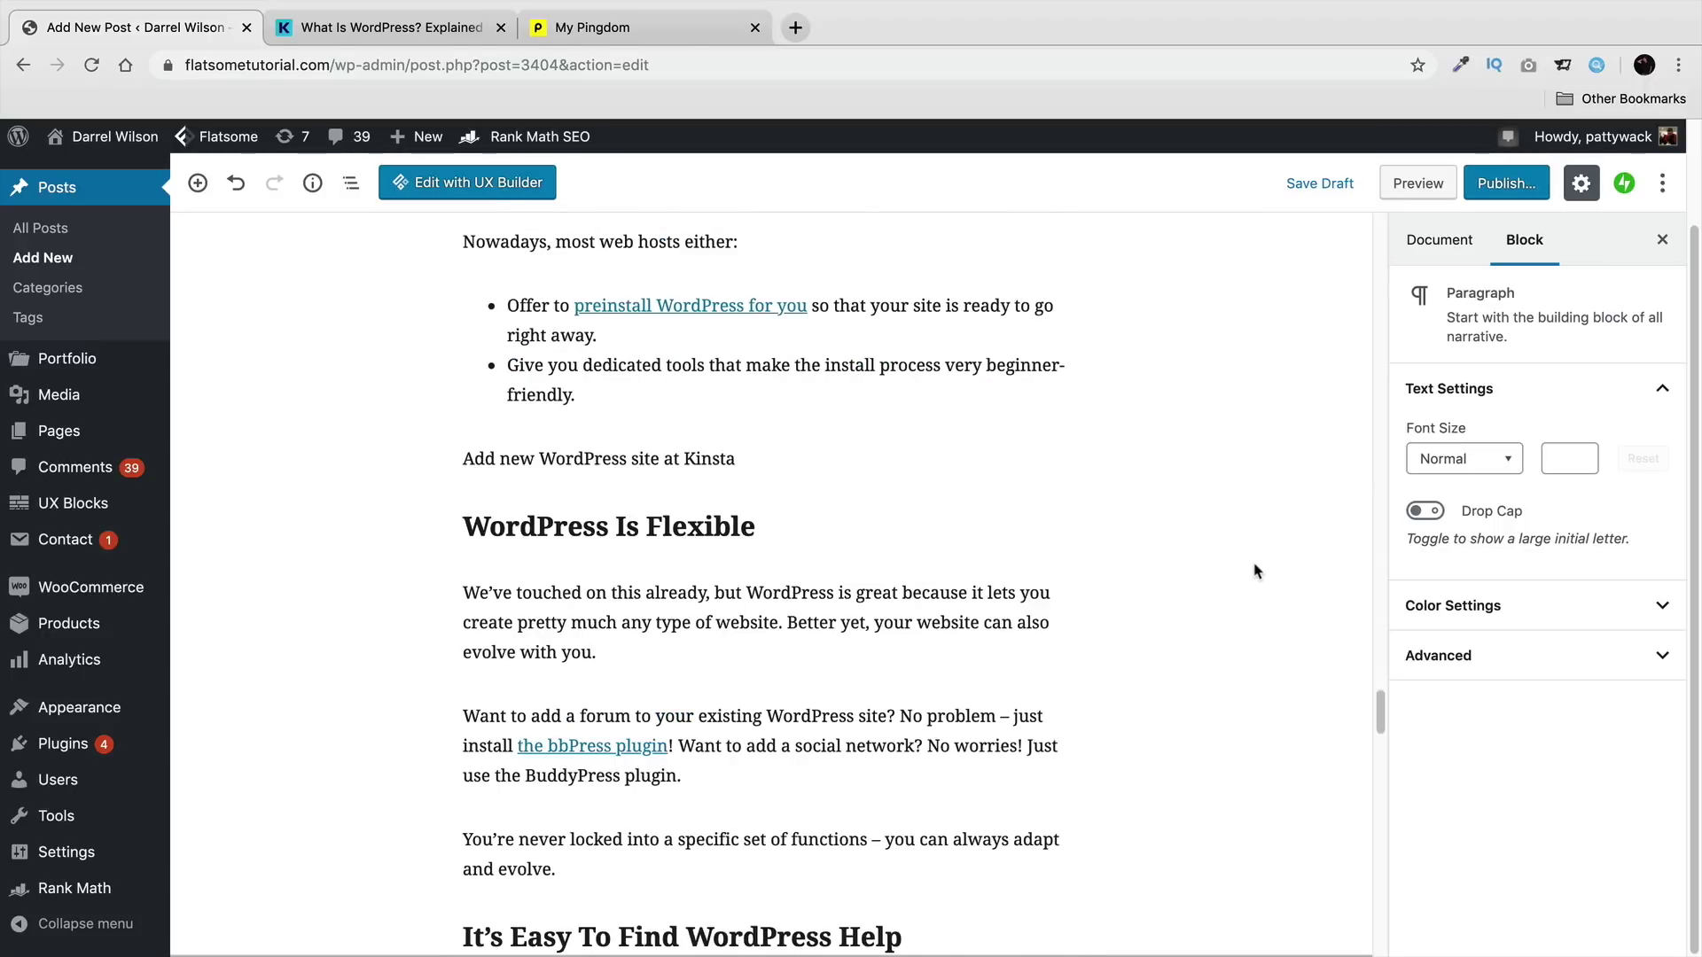
{"action": "scroll", "coordinate": [1253, 570], "scroll_direction": "down", "scroll_amount": 20}
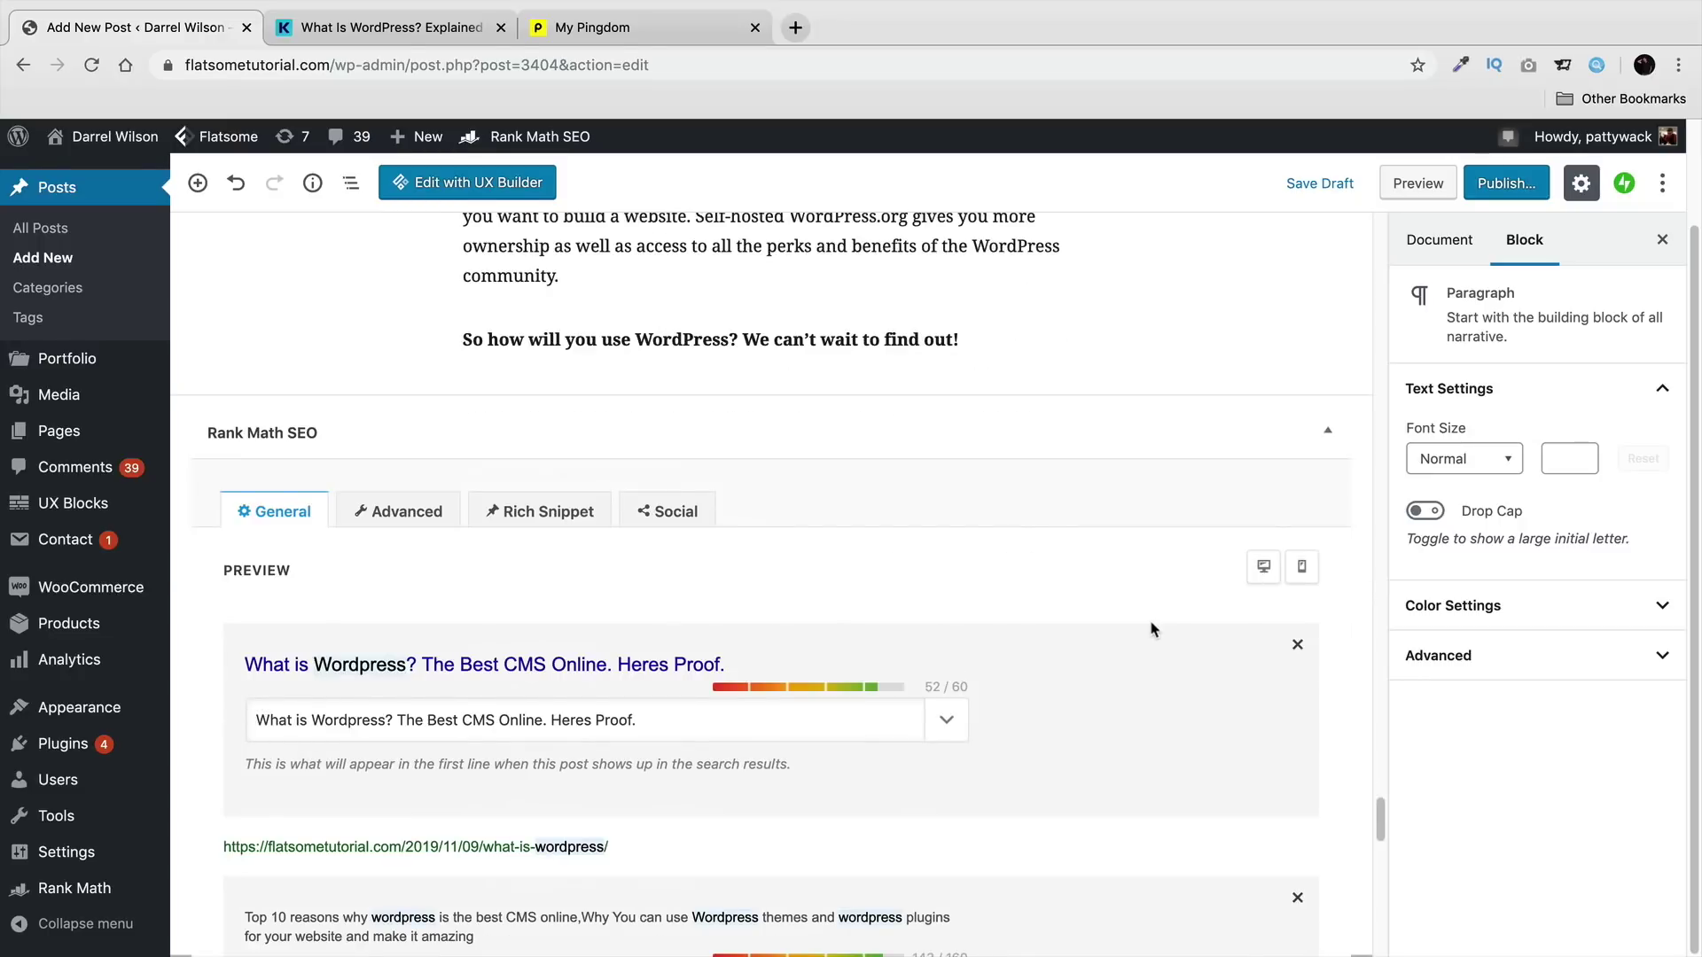
Step: Review the post's additional, title readability and content readability checks, including the one about a number in the SEO title
{"action": "scroll", "coordinate": [1153, 628], "scroll_direction": "down", "scroll_amount": 7}
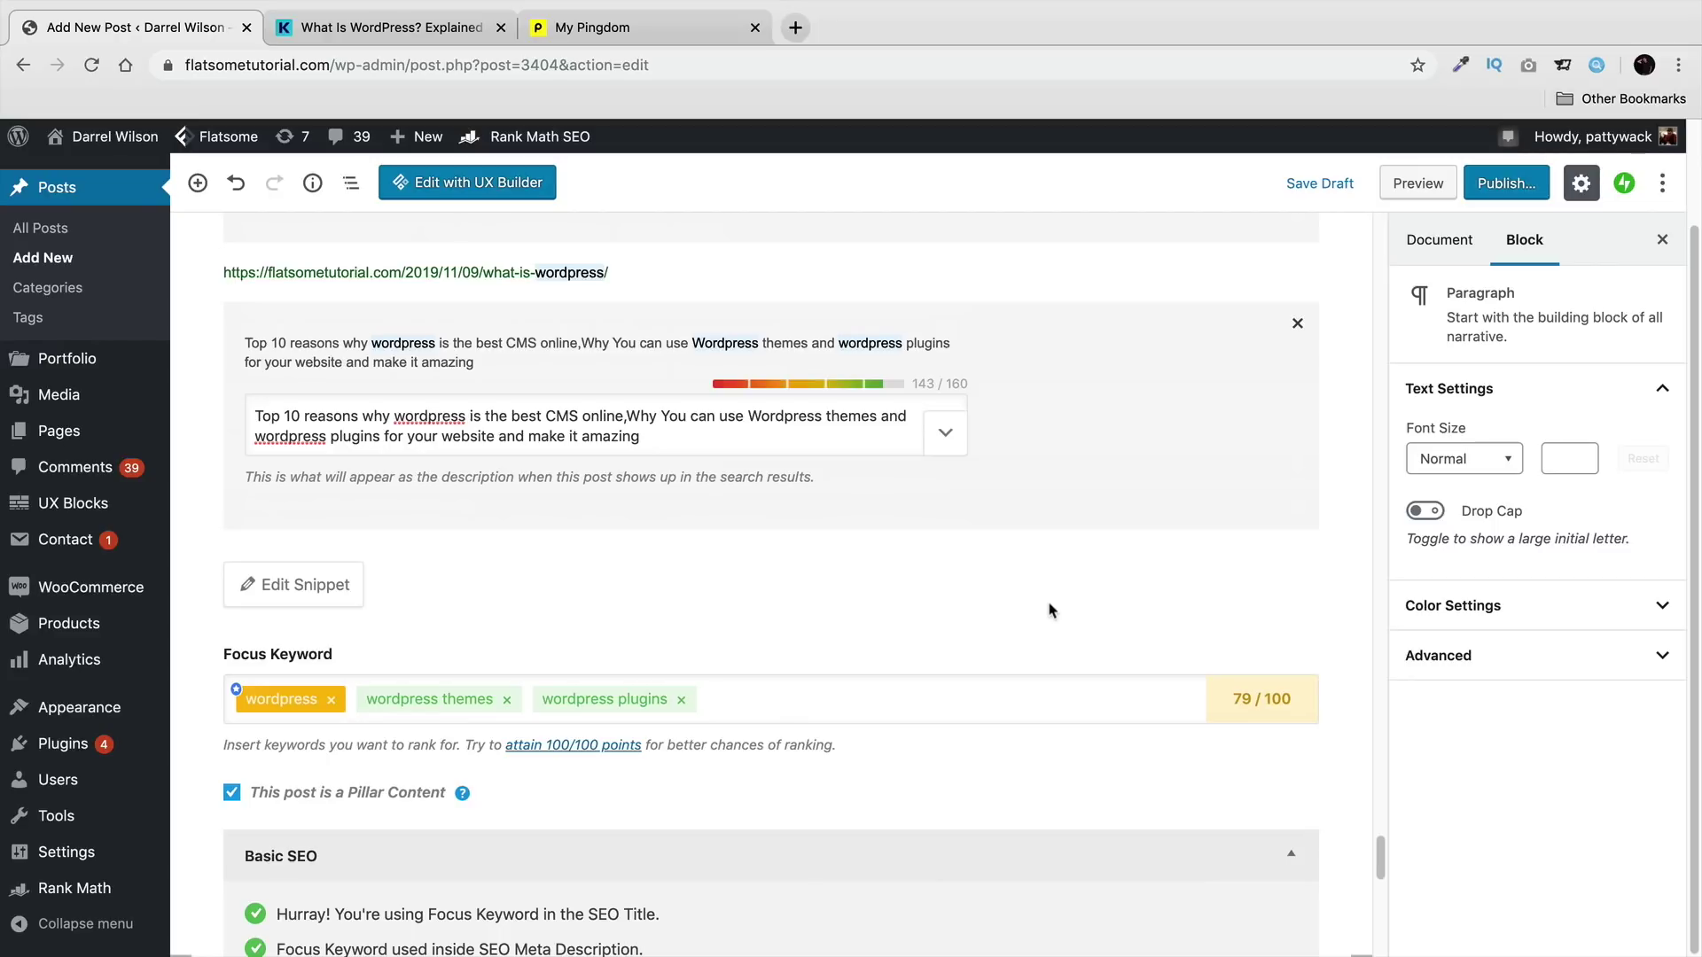
{"action": "scroll", "coordinate": [1050, 611], "scroll_direction": "down", "scroll_amount": 1}
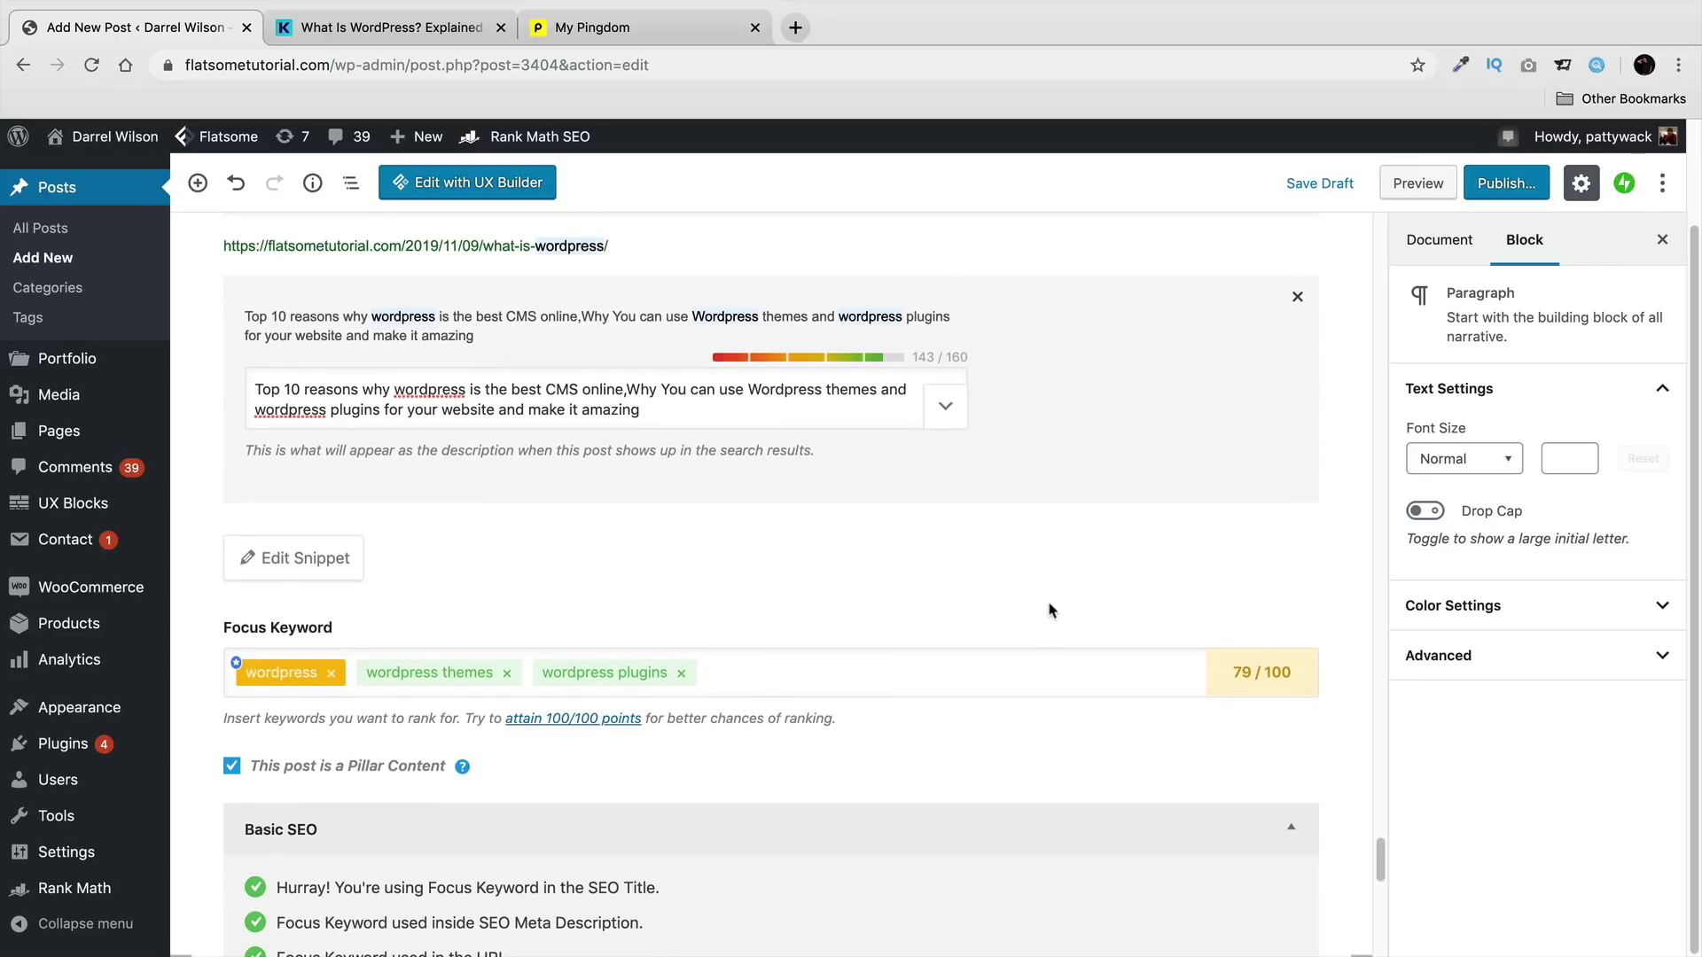
{"action": "scroll", "coordinate": [1050, 610], "scroll_direction": "down", "scroll_amount": 2}
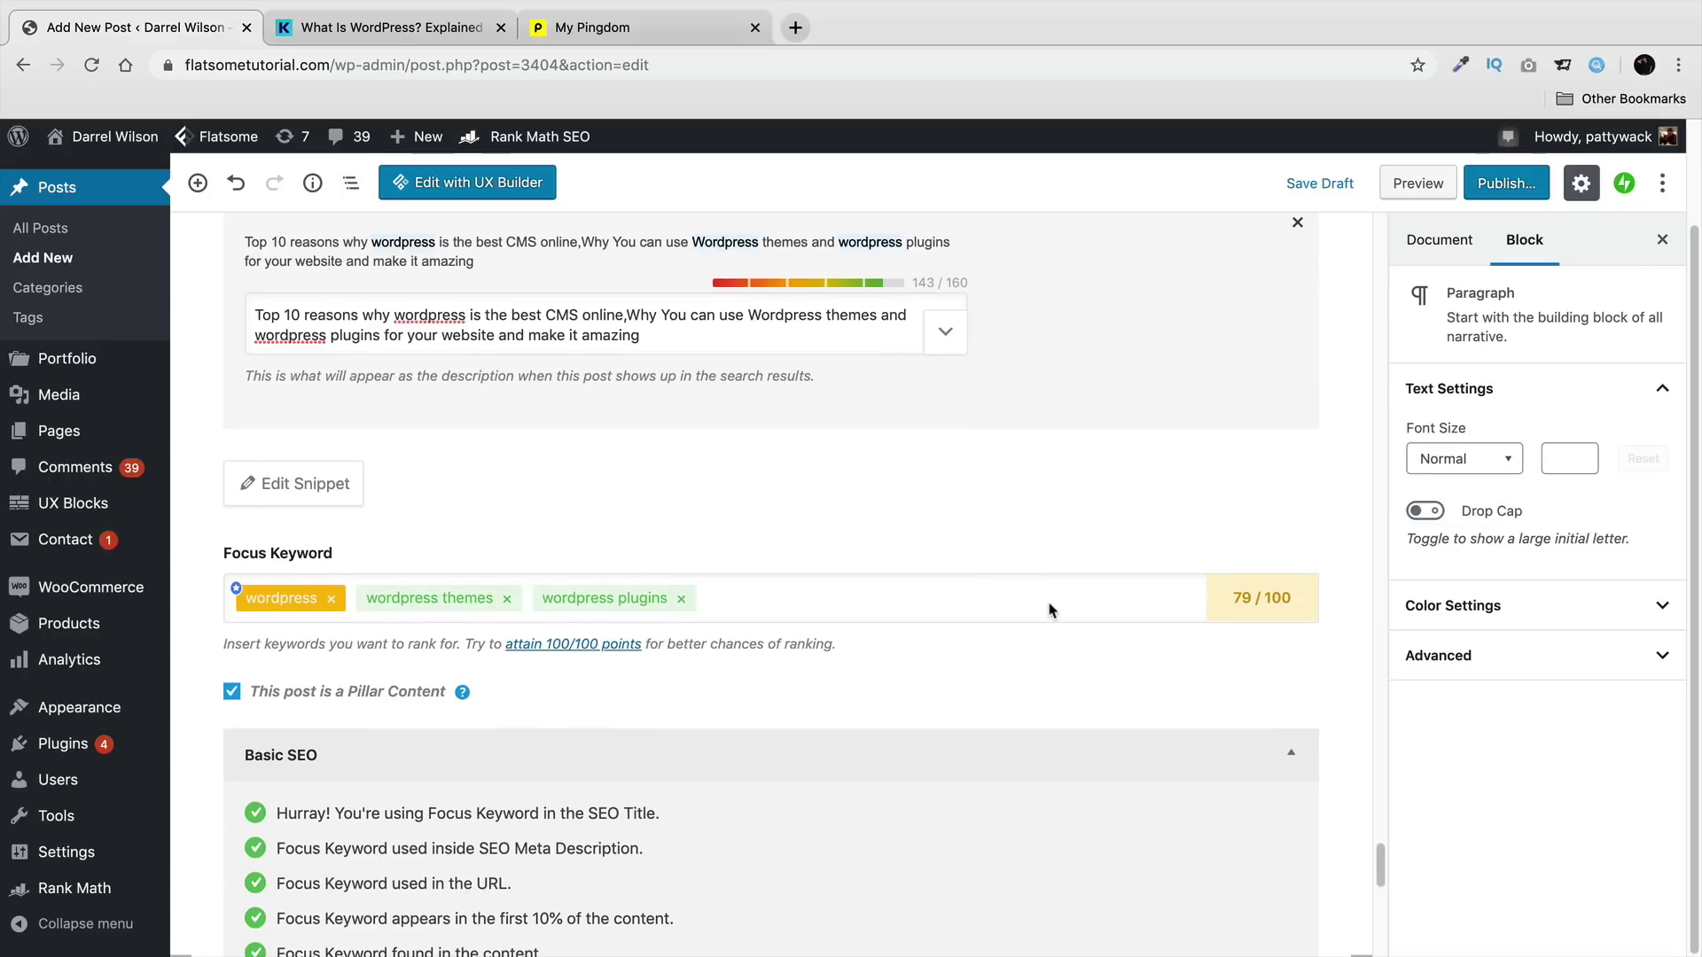
{"action": "scroll", "coordinate": [1050, 610], "scroll_direction": "down", "scroll_amount": 12}
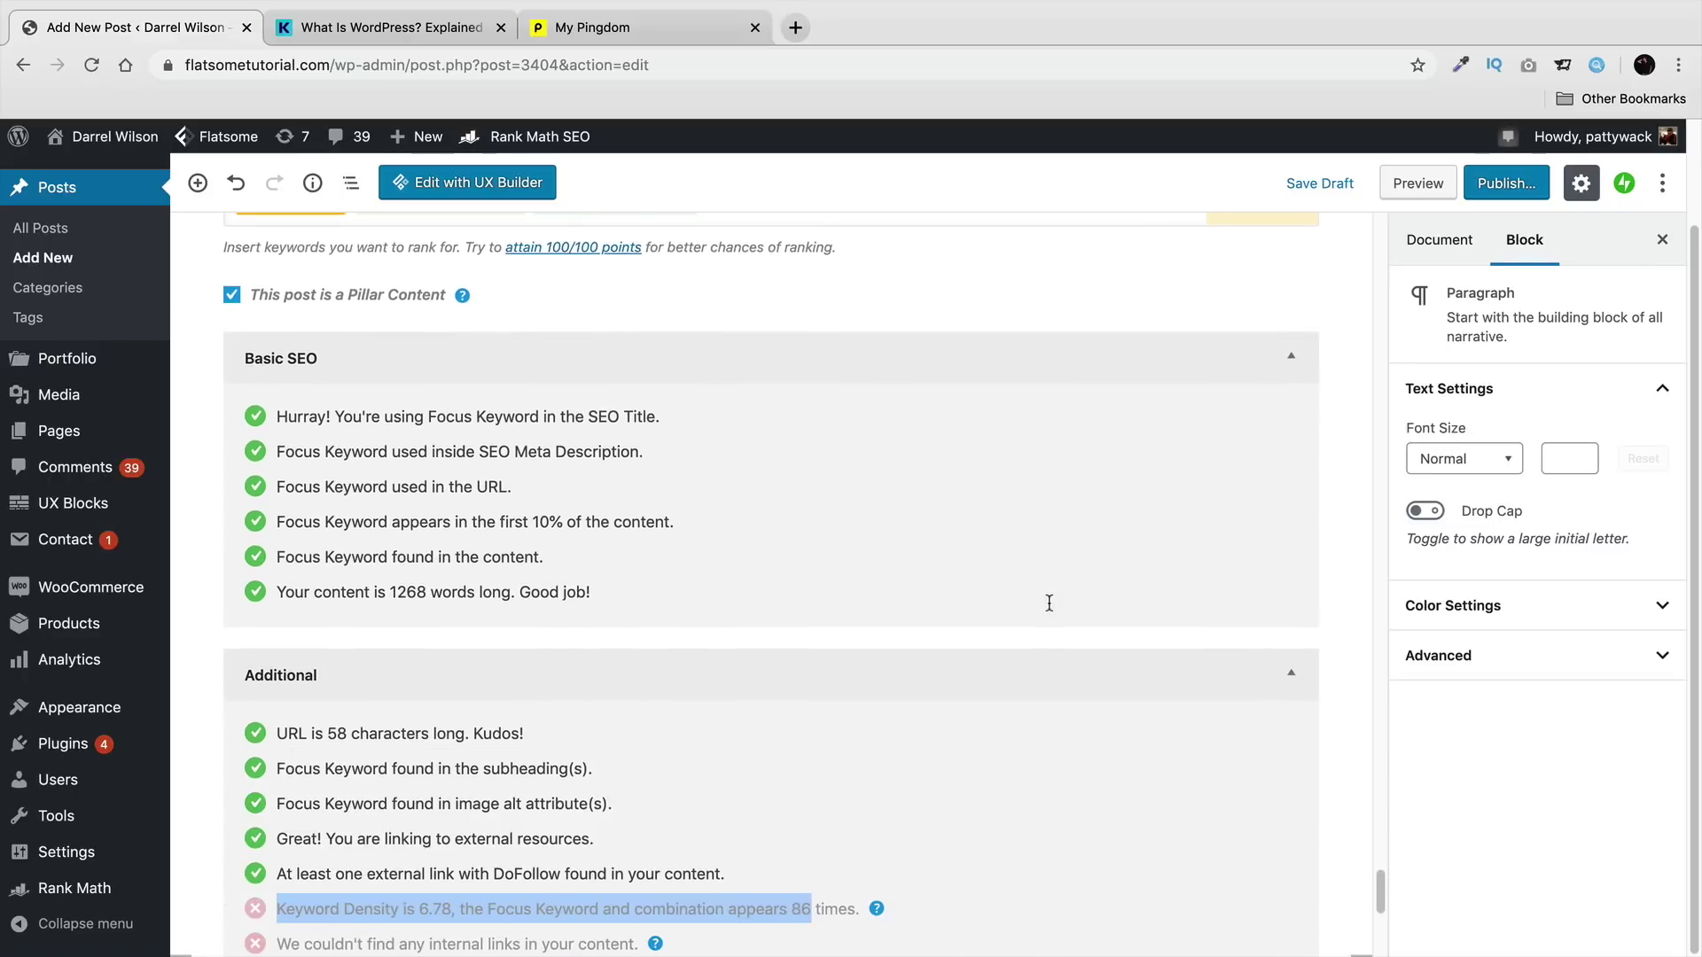
{"action": "scroll", "coordinate": [1051, 612], "scroll_direction": "down", "scroll_amount": 7}
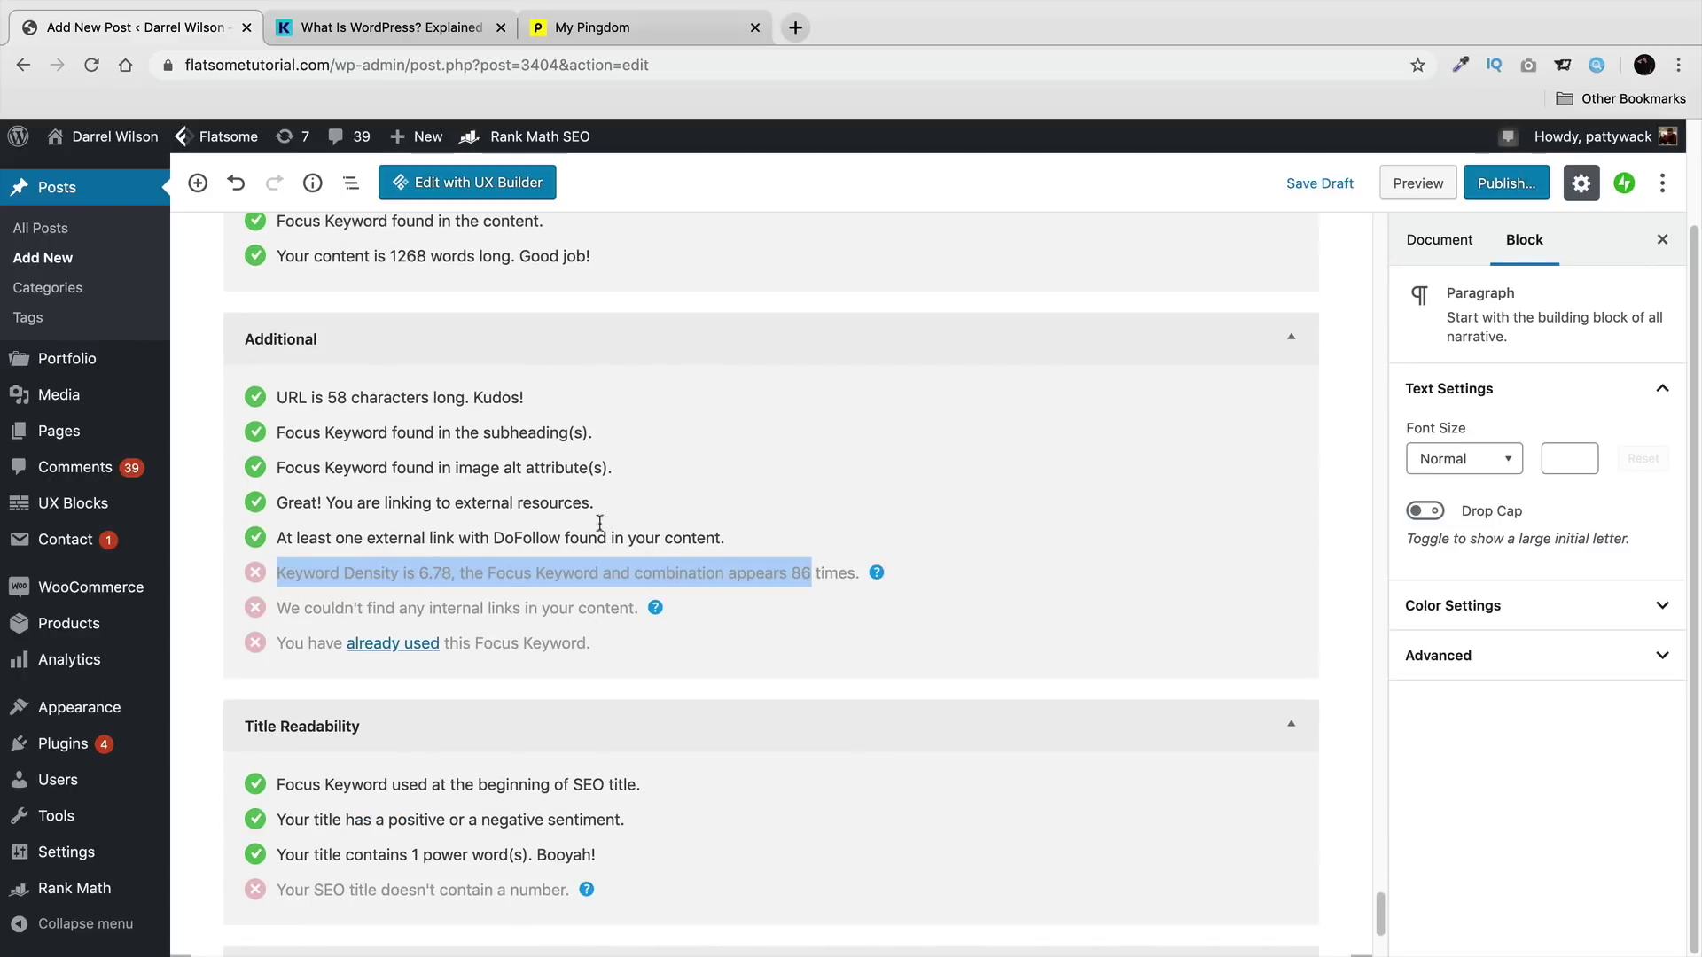
{"action": "scroll", "coordinate": [470, 633], "scroll_direction": "down", "scroll_amount": 5}
{"action": "scroll", "coordinate": [461, 695], "scroll_direction": "down", "scroll_amount": 1}
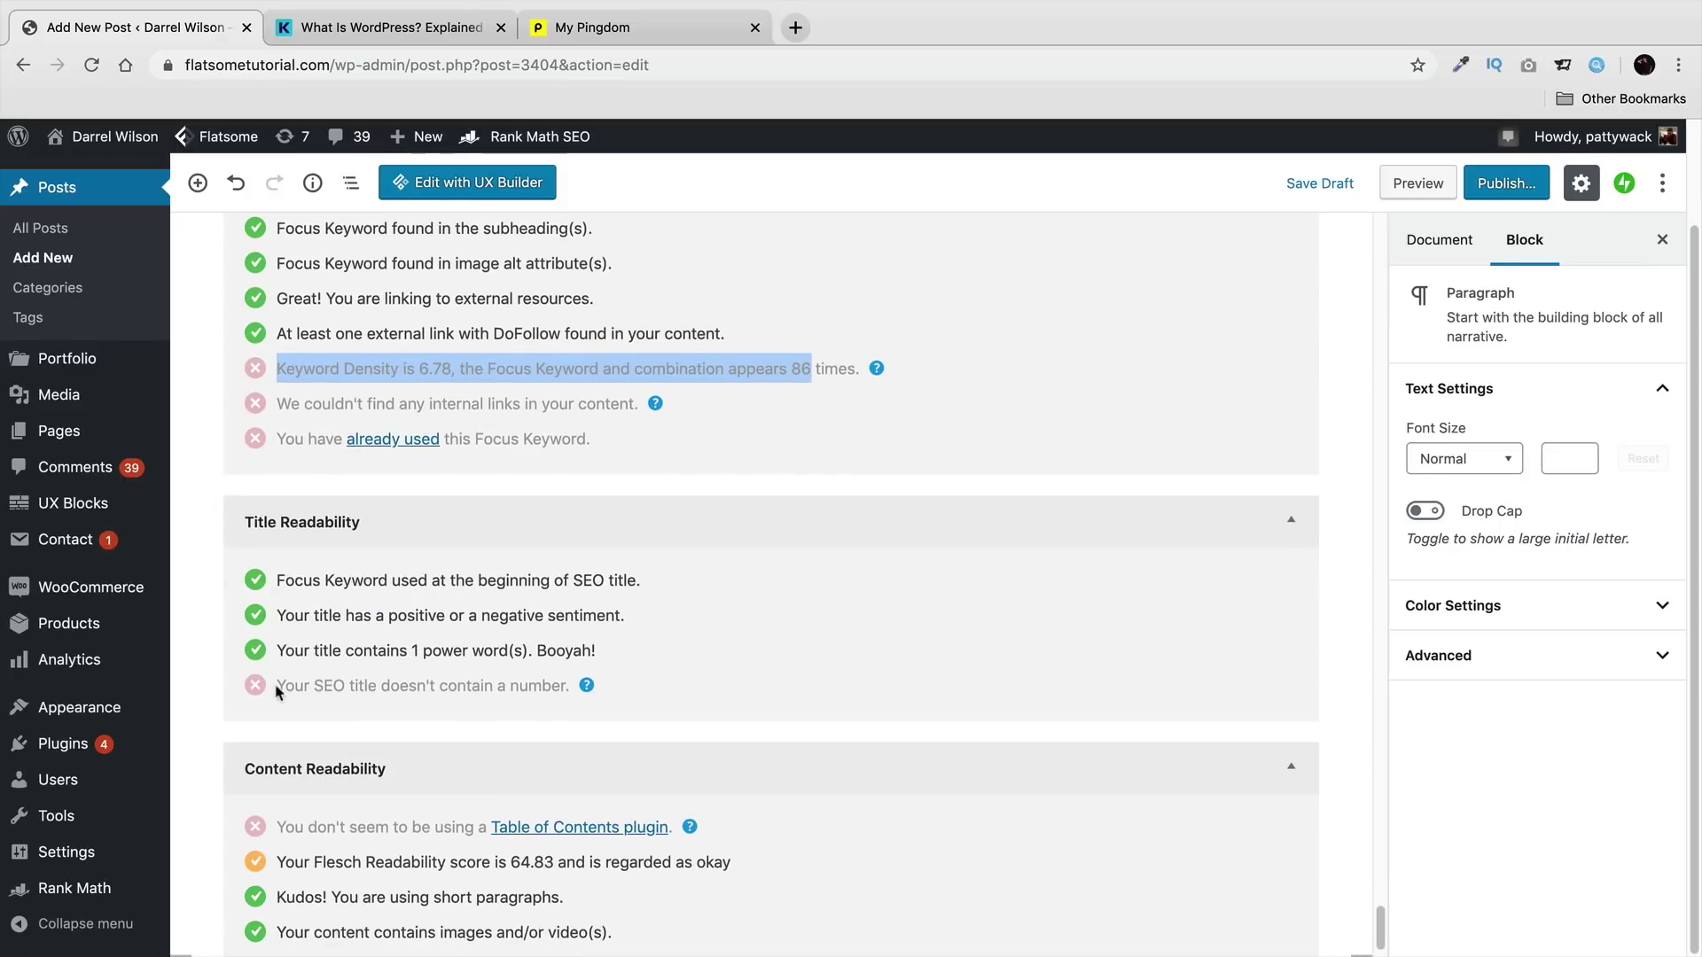
{"action": "scroll", "coordinate": [465, 697], "scroll_direction": "down", "scroll_amount": 1}
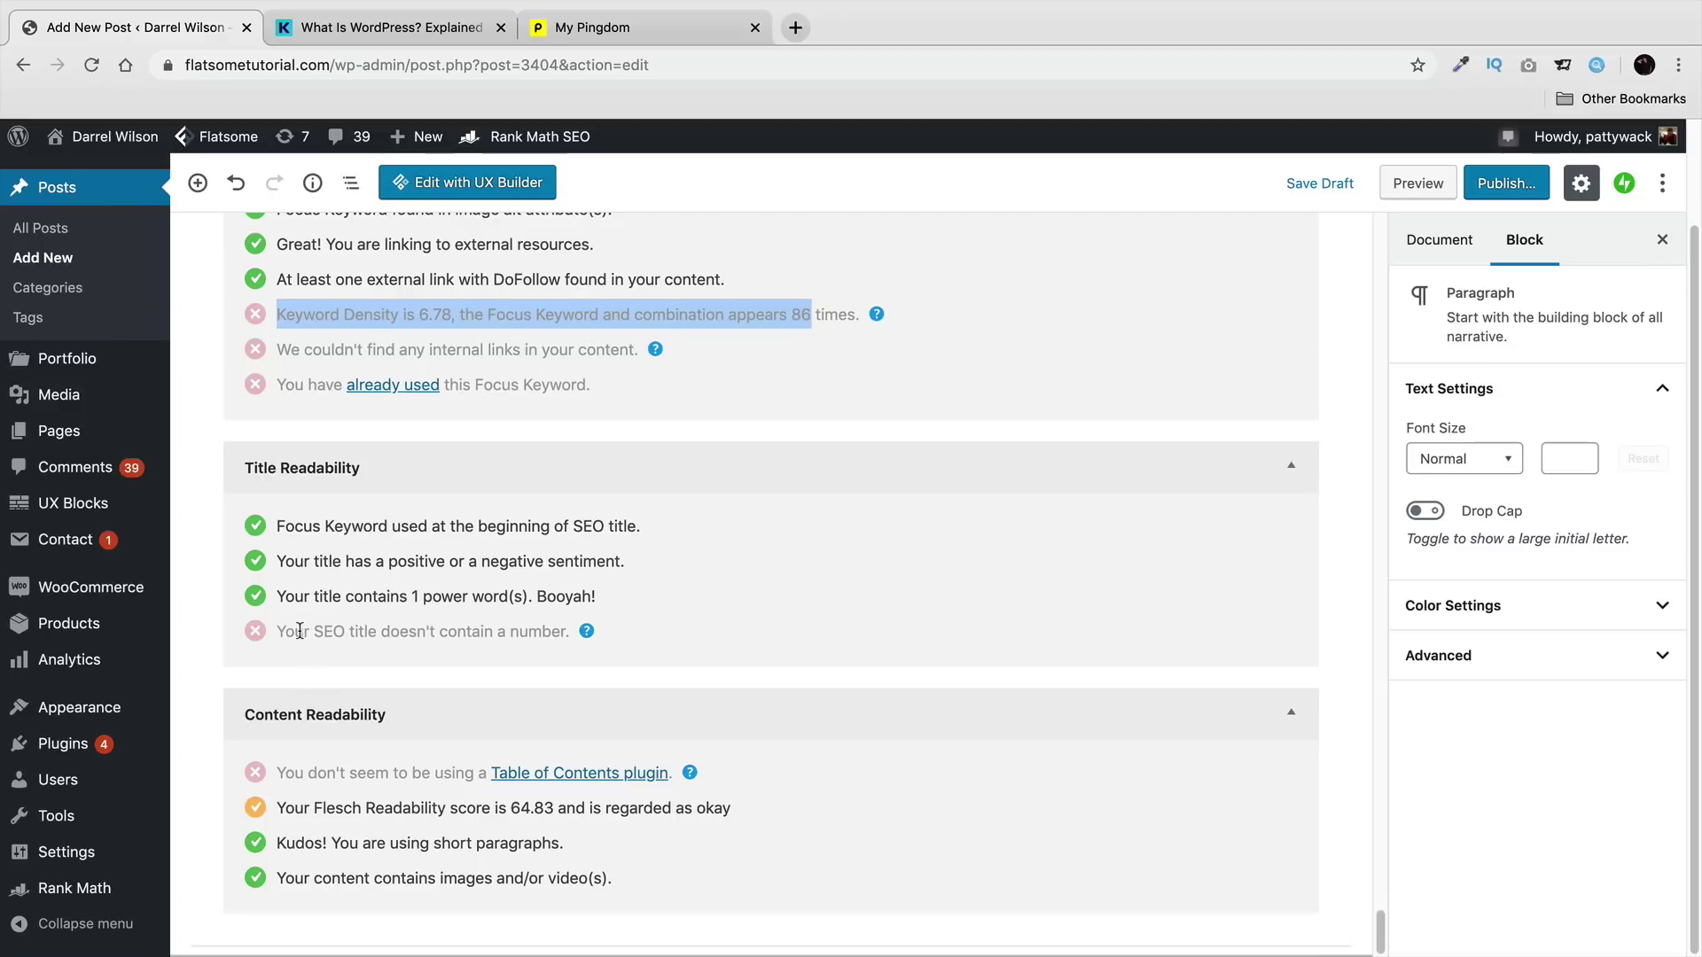
{"action": "left_click_drag", "start_coordinate": [295, 631], "coordinate": [547, 634]}
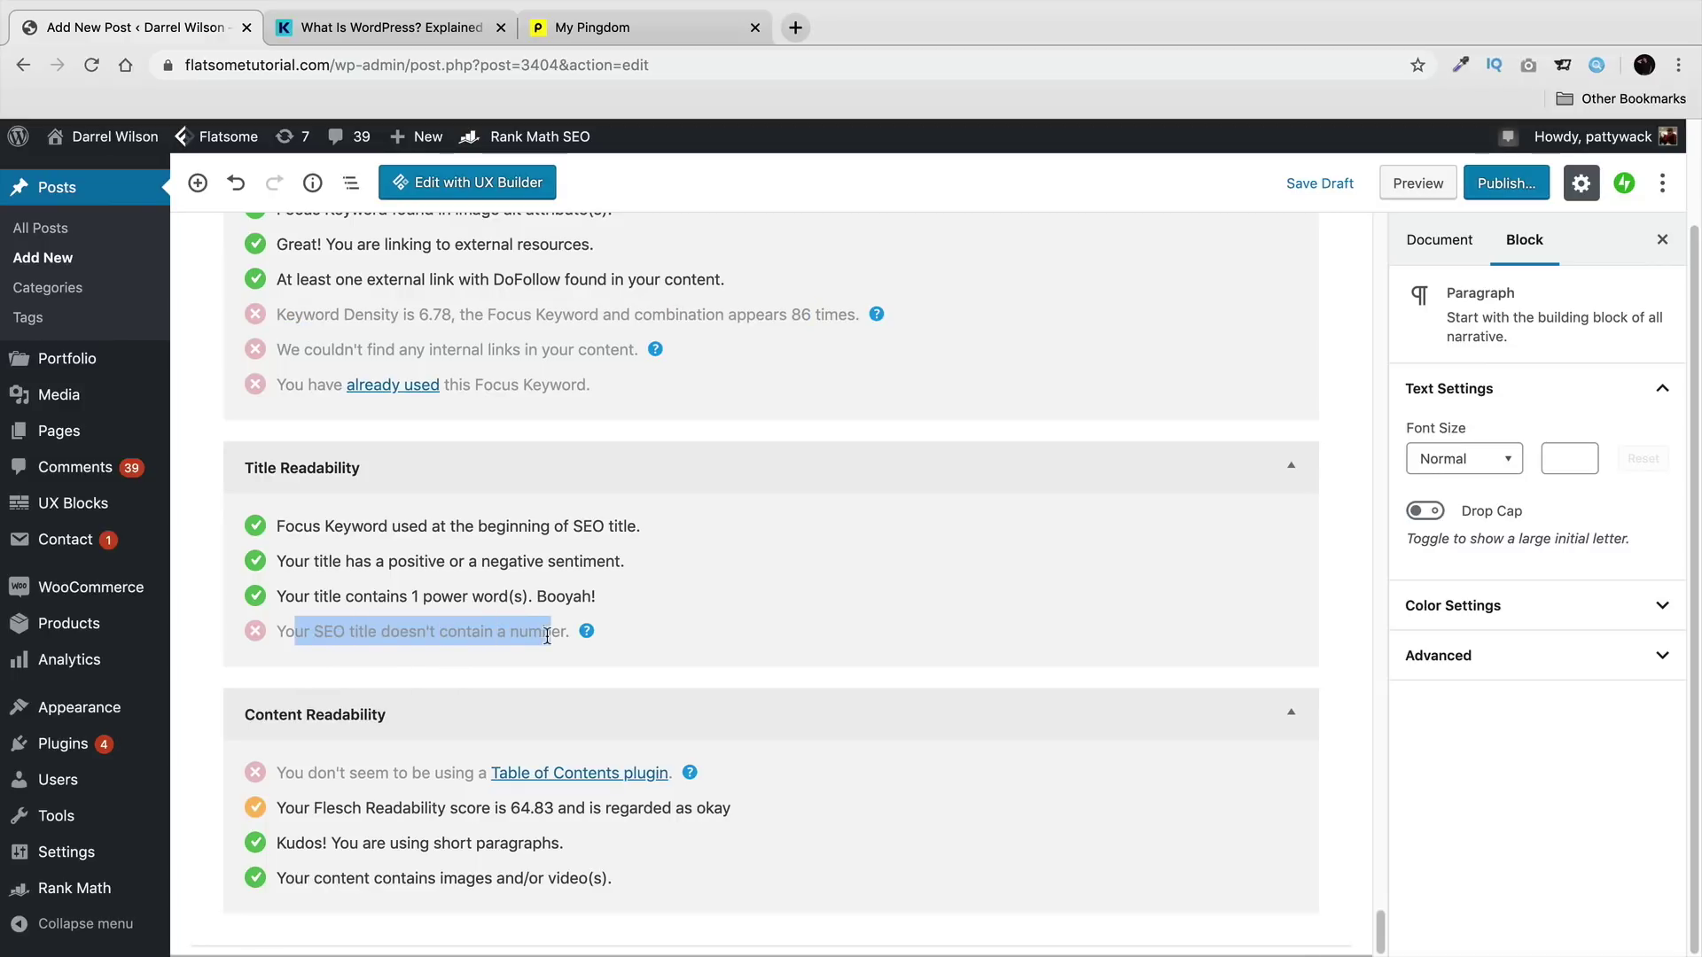
Step: Return to the post's snippet preview and show its advanced Rank Math settings with the robots meta options
{"action": "scroll", "coordinate": [469, 578], "scroll_direction": "up", "scroll_amount": 4}
{"action": "scroll", "coordinate": [439, 580], "scroll_direction": "up", "scroll_amount": 5}
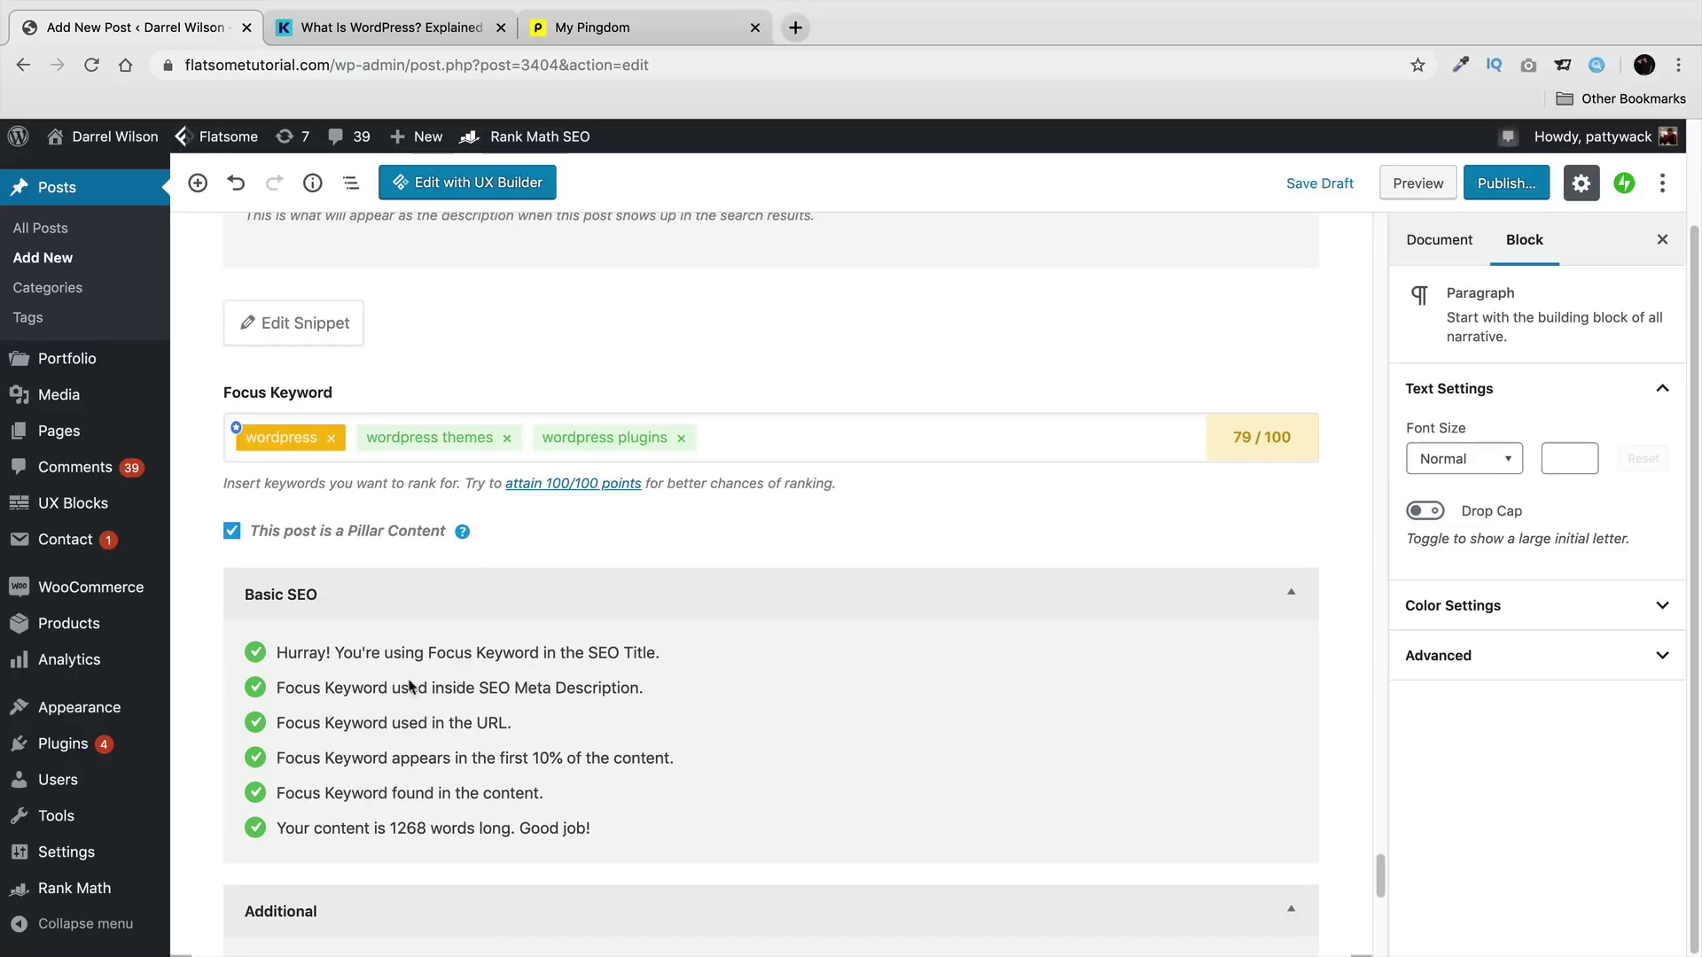
{"action": "scroll", "coordinate": [585, 620], "scroll_direction": "up", "scroll_amount": 15}
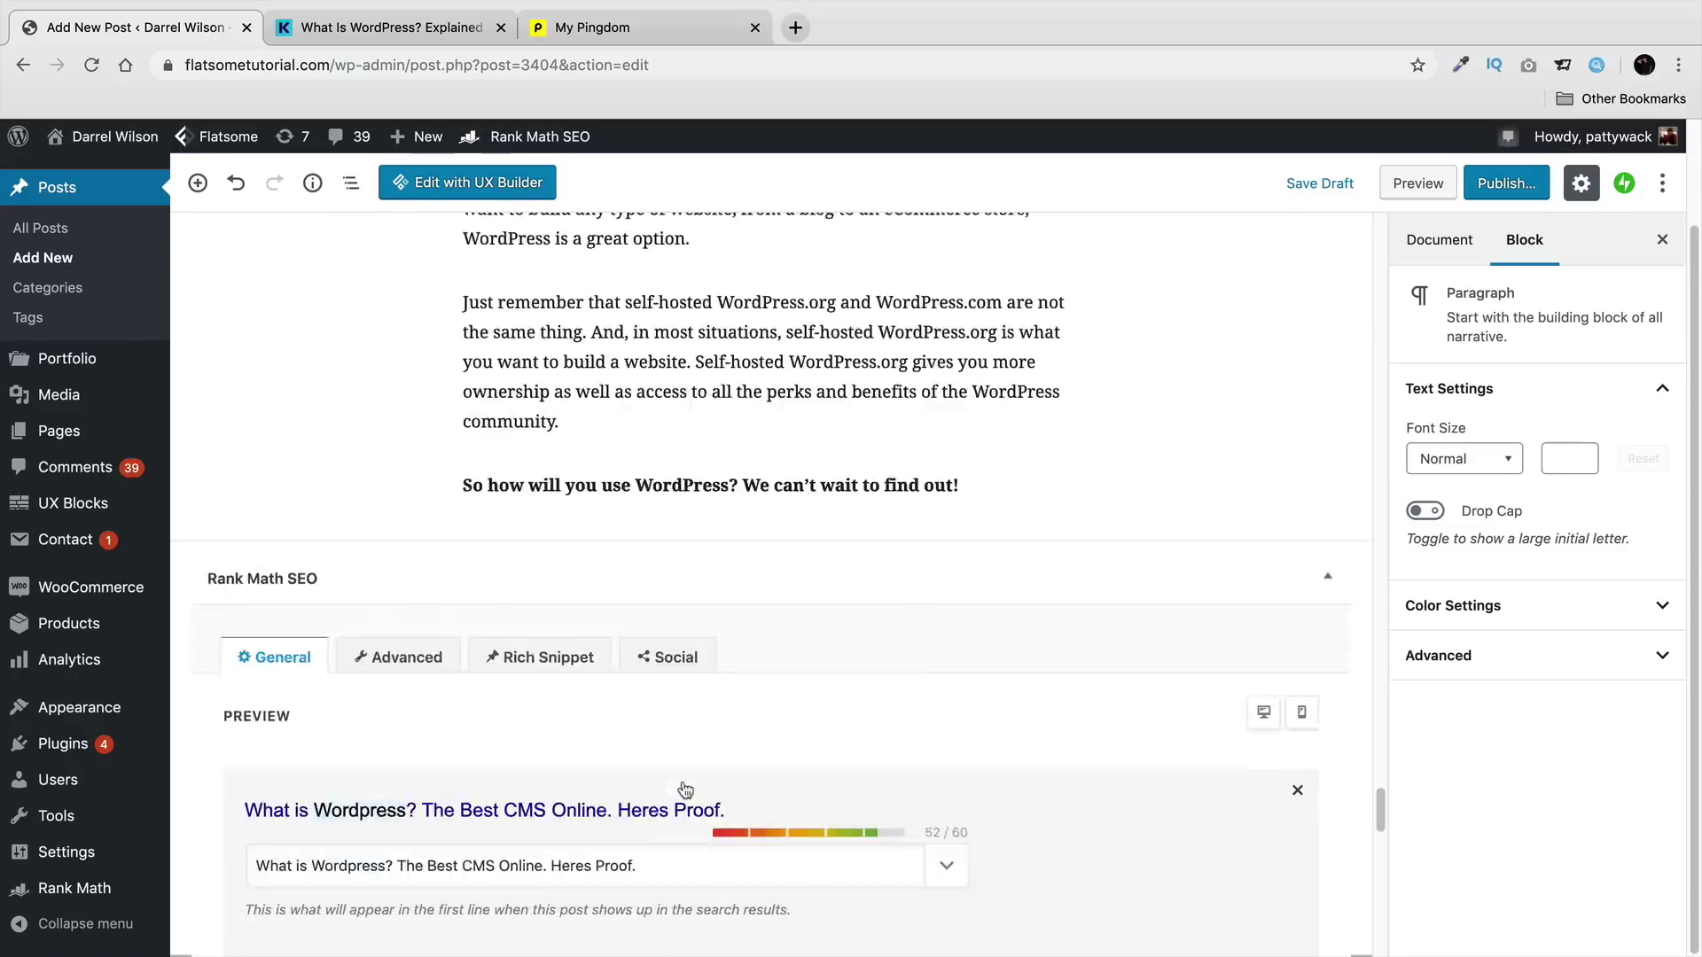
{"action": "scroll", "coordinate": [684, 788], "scroll_direction": "down", "scroll_amount": 7}
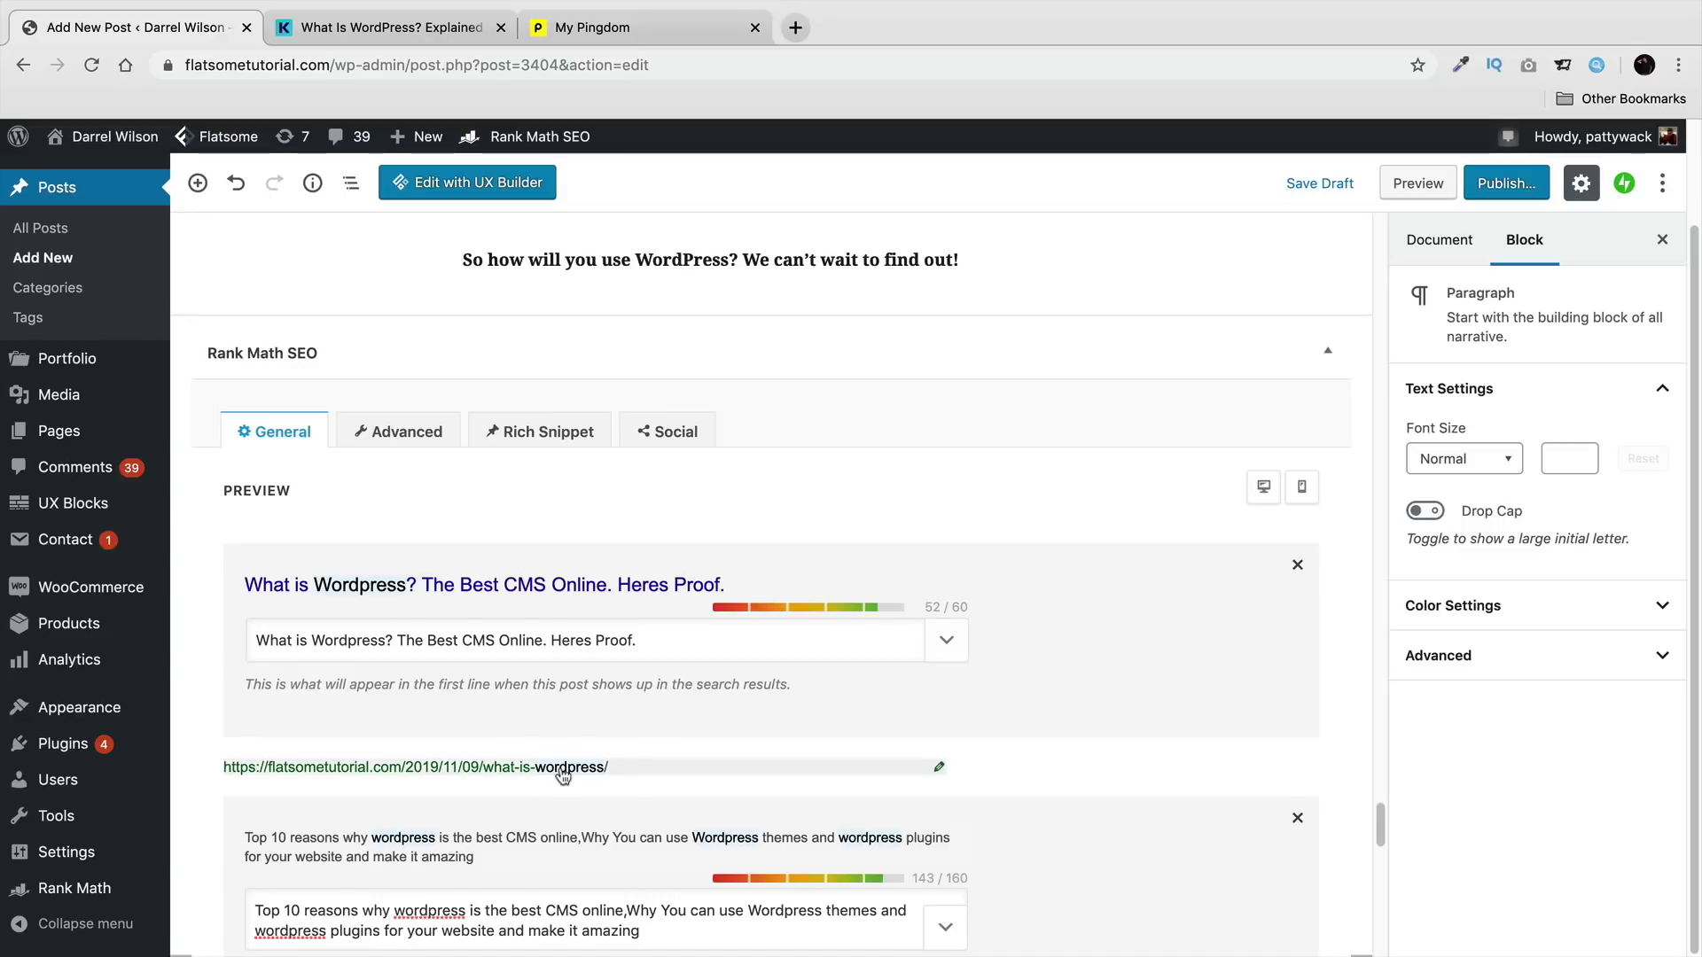
{"action": "left_click", "coordinate": [396, 432]}
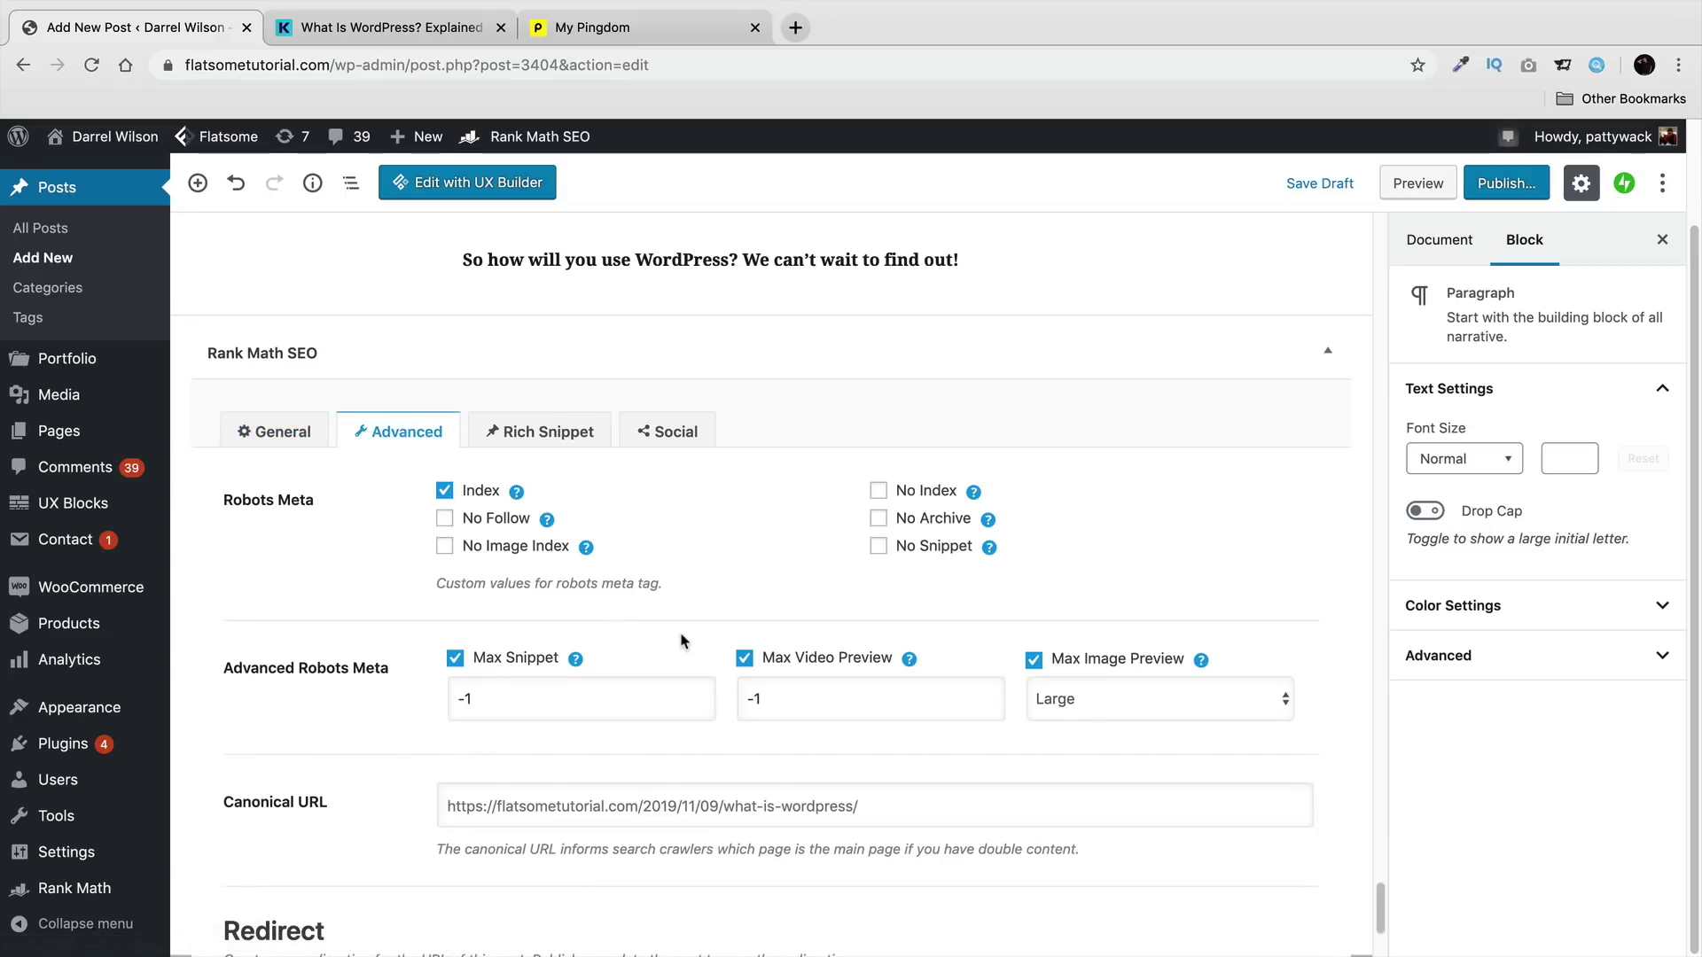
Step: Try No Index in the post's robots meta, set it back to Index, and look over the canonical URL and redirect settings
{"action": "scroll", "coordinate": [443, 523], "scroll_direction": "down", "scroll_amount": 1}
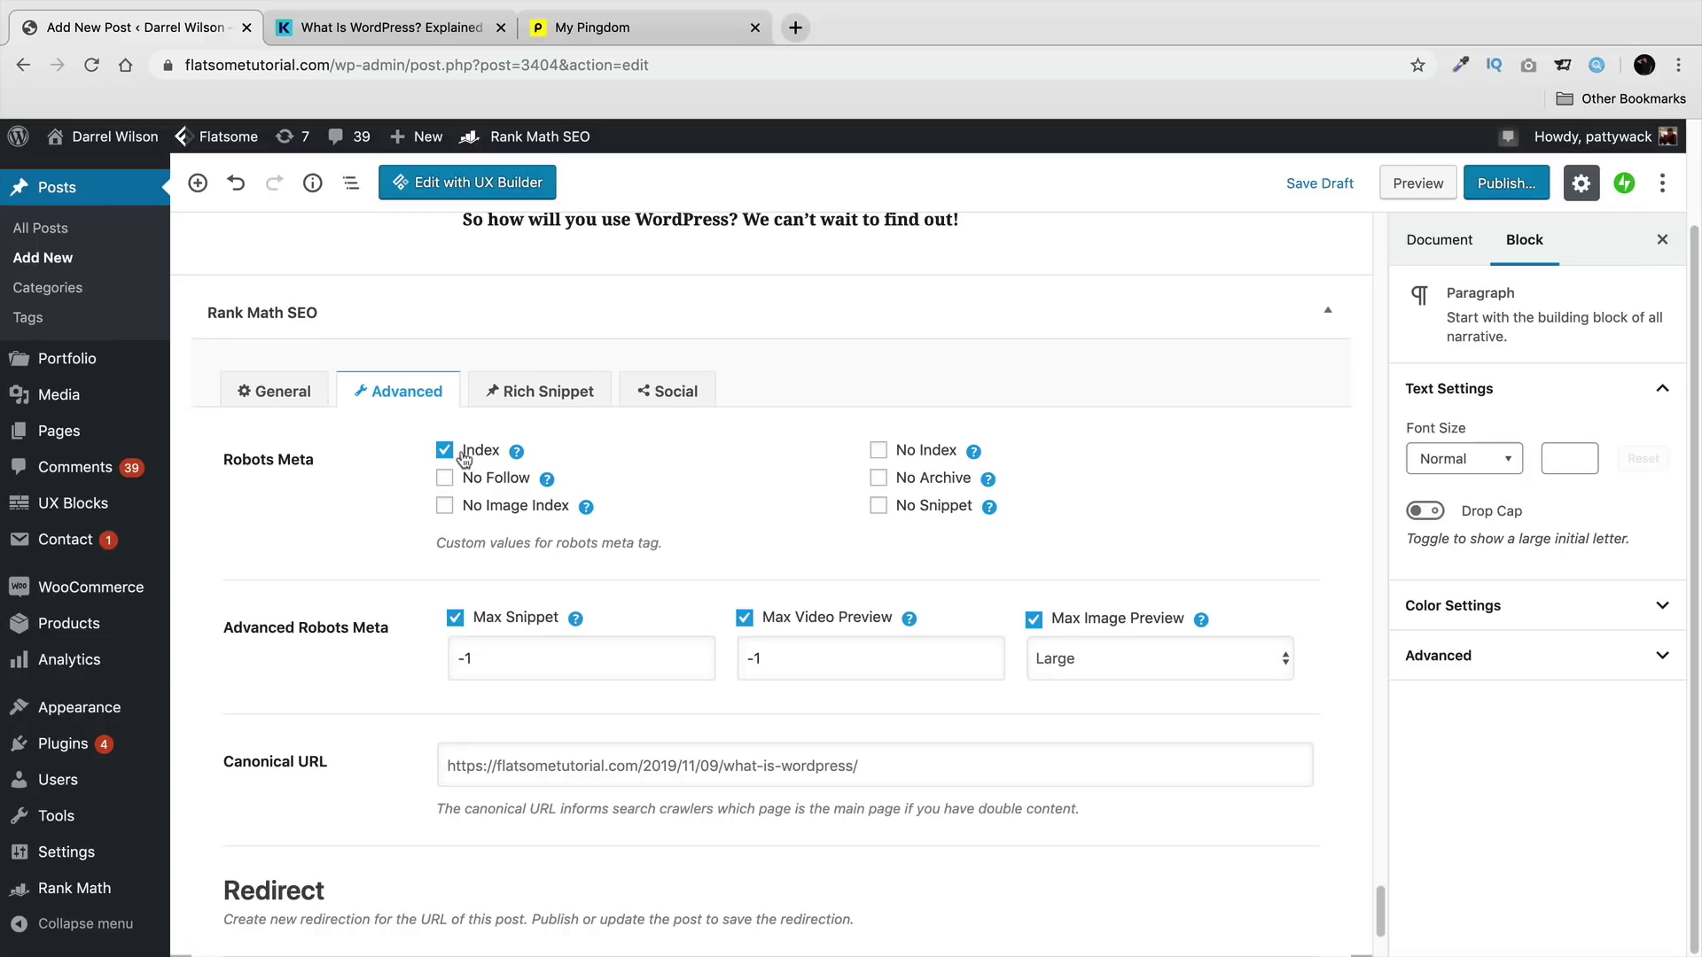
{"action": "left_click", "coordinate": [879, 452]}
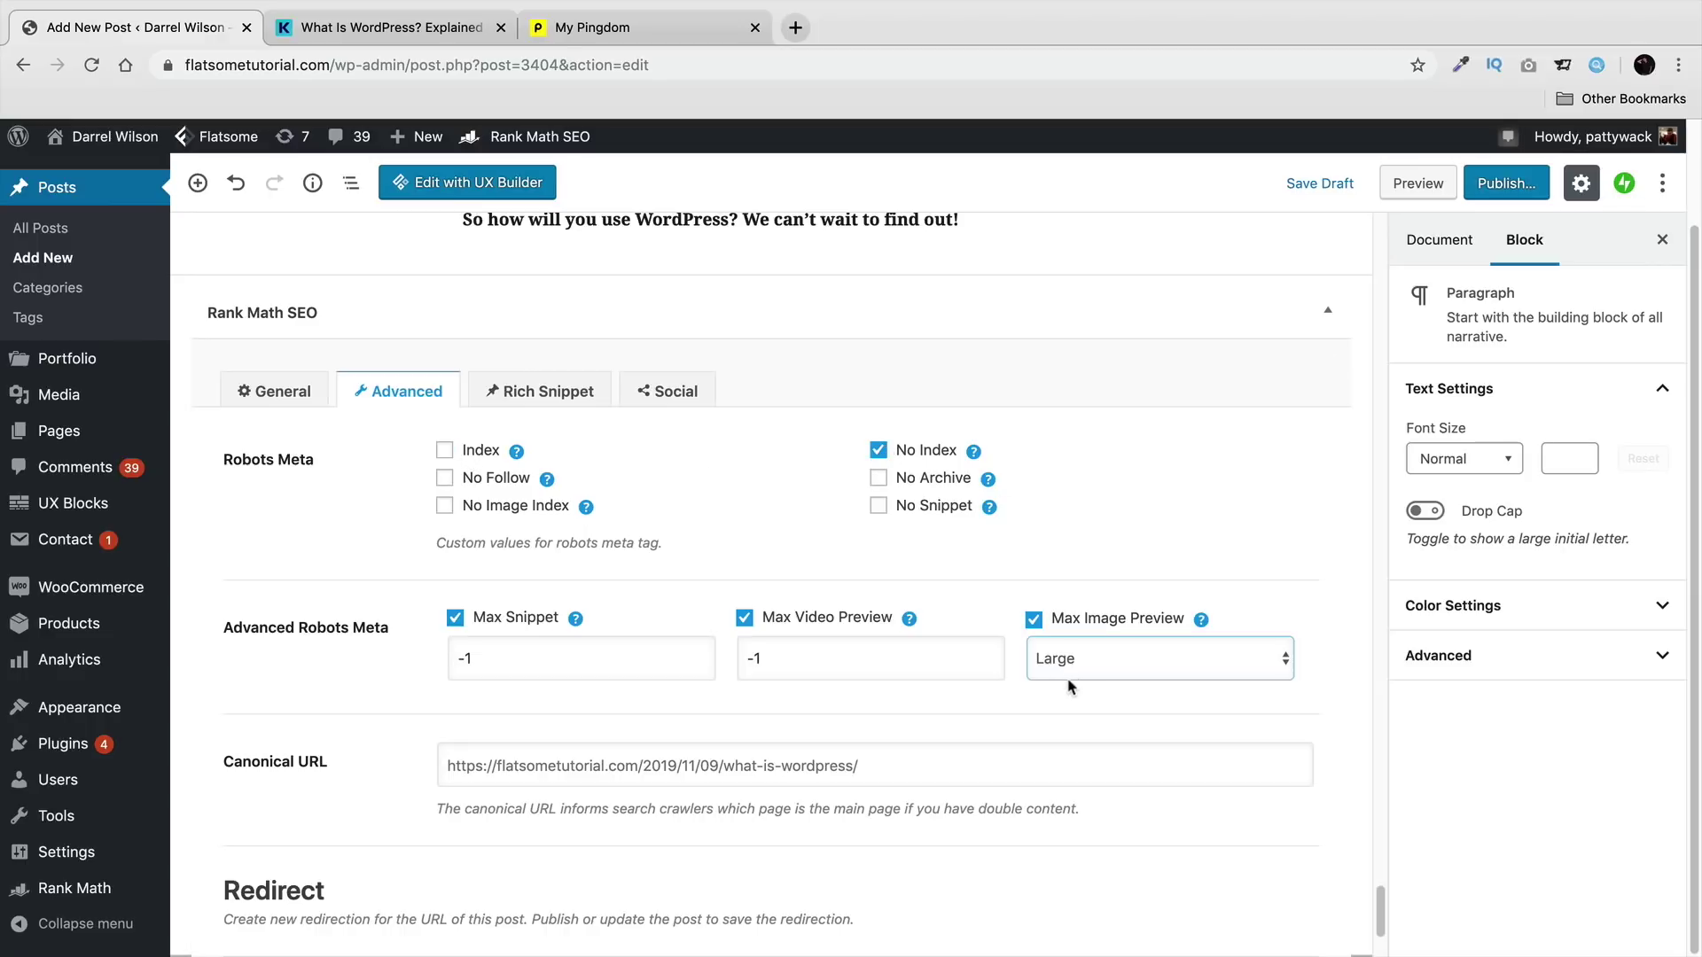
{"action": "left_click", "coordinate": [446, 452]}
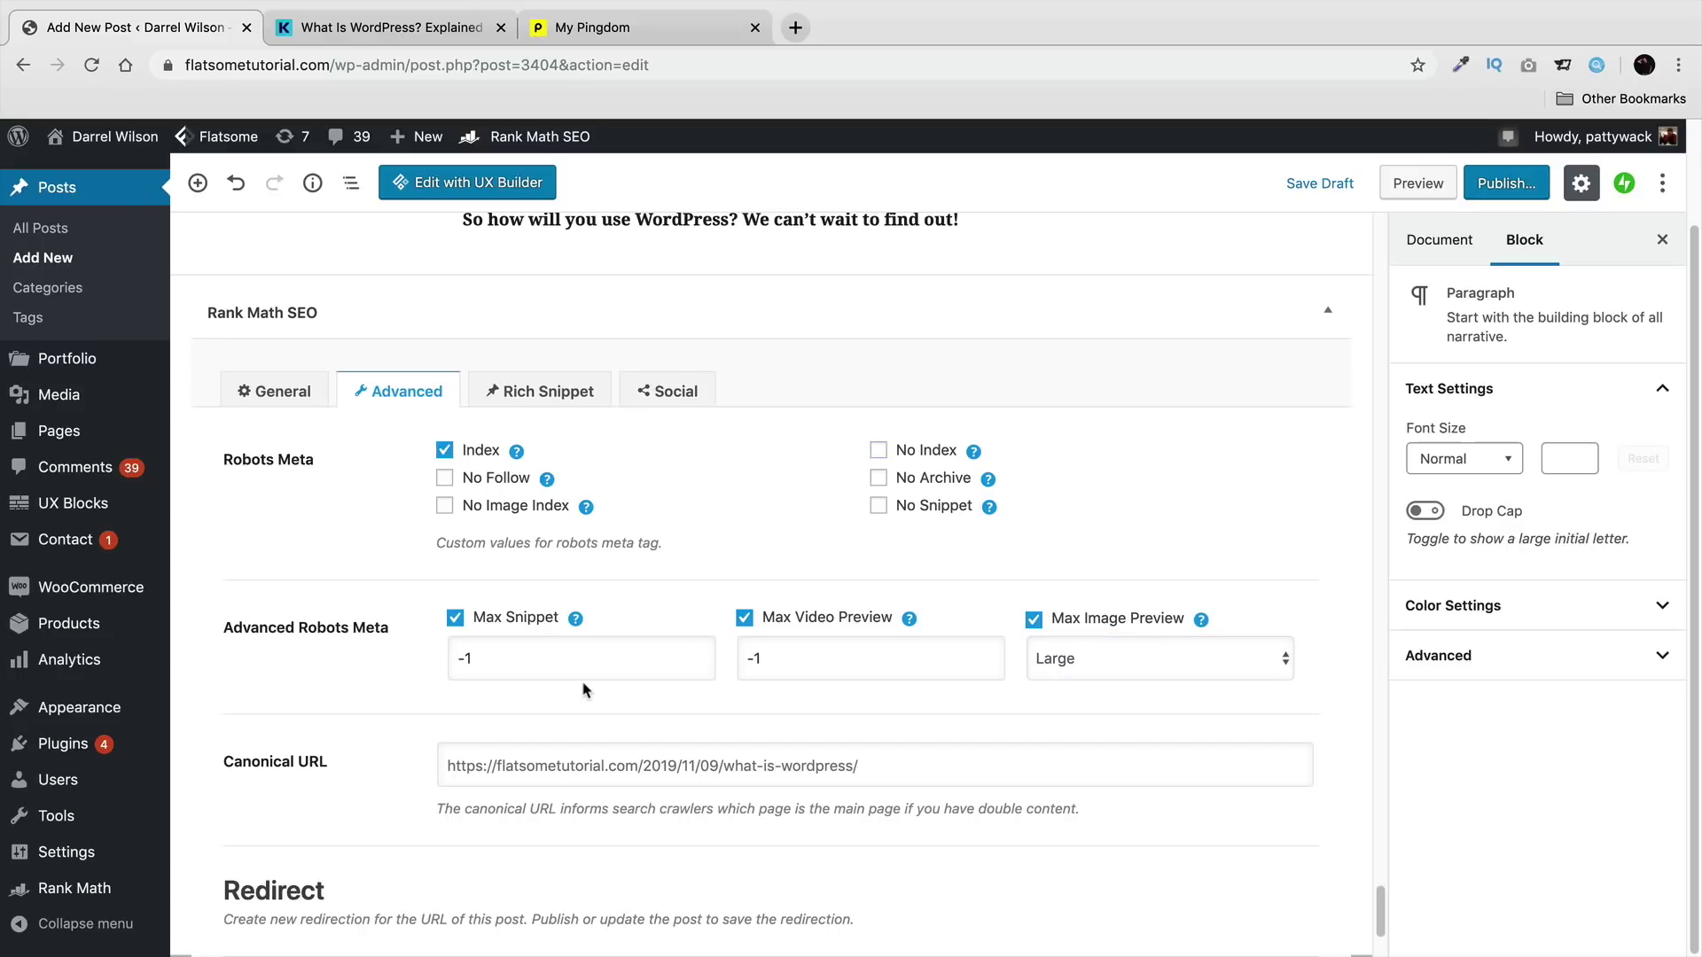
{"action": "scroll", "coordinate": [581, 620], "scroll_direction": "down", "scroll_amount": 4}
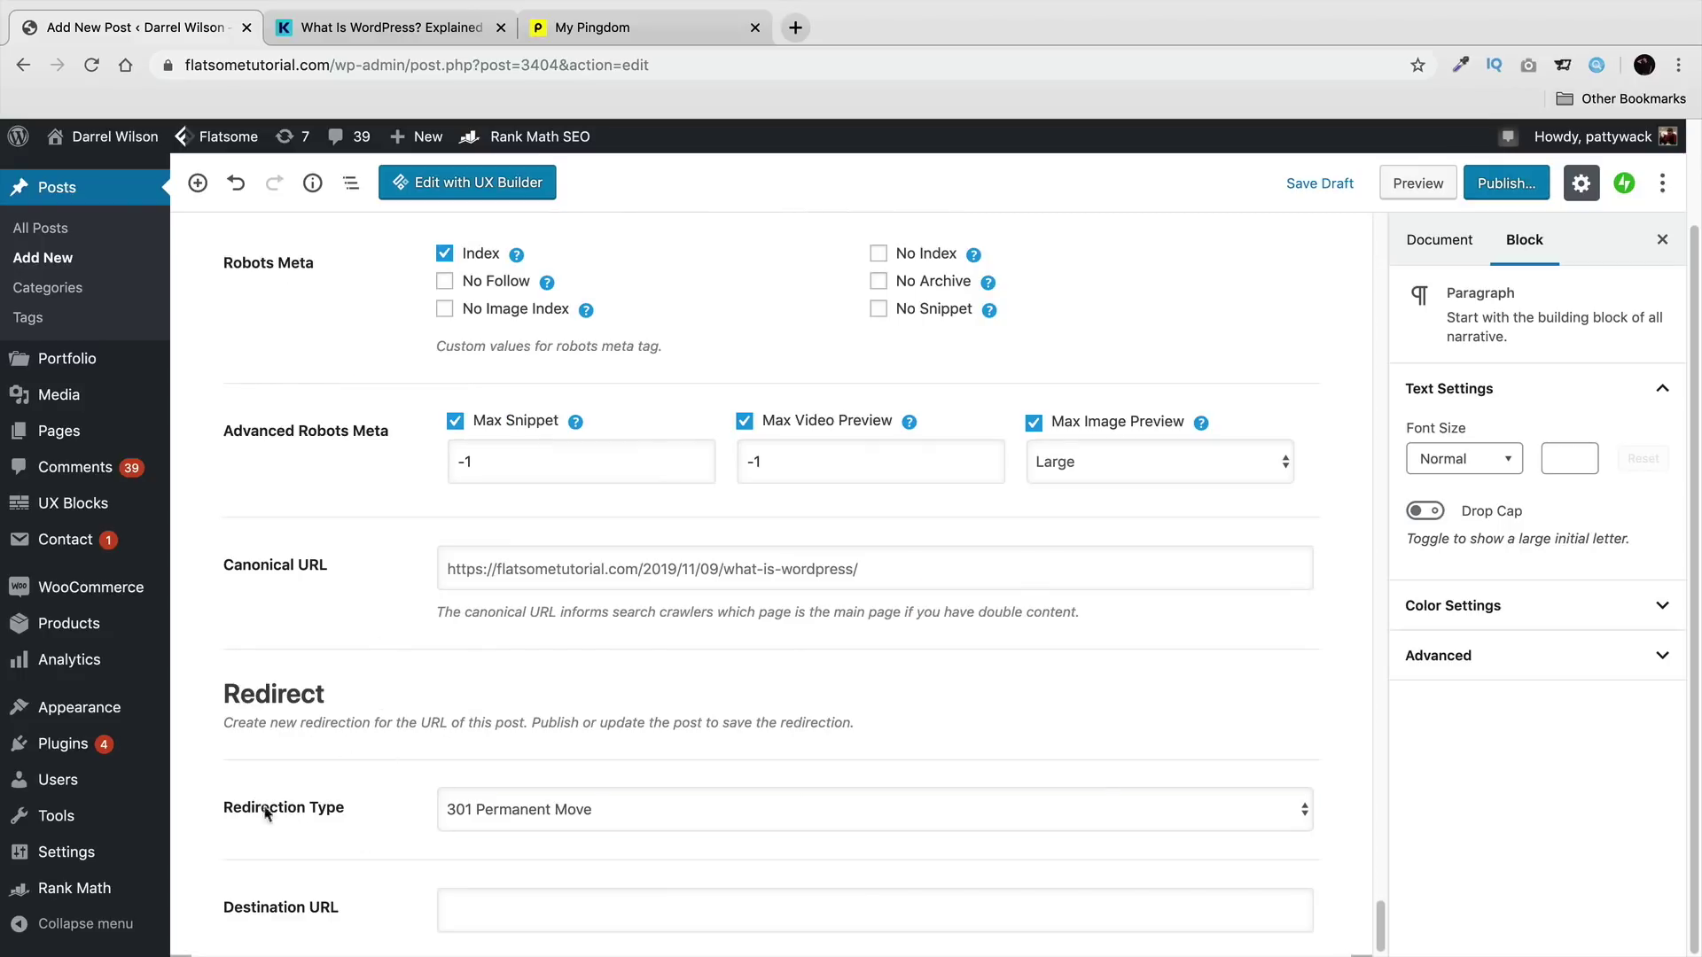
{"action": "scroll", "coordinate": [346, 789], "scroll_direction": "up", "scroll_amount": 3}
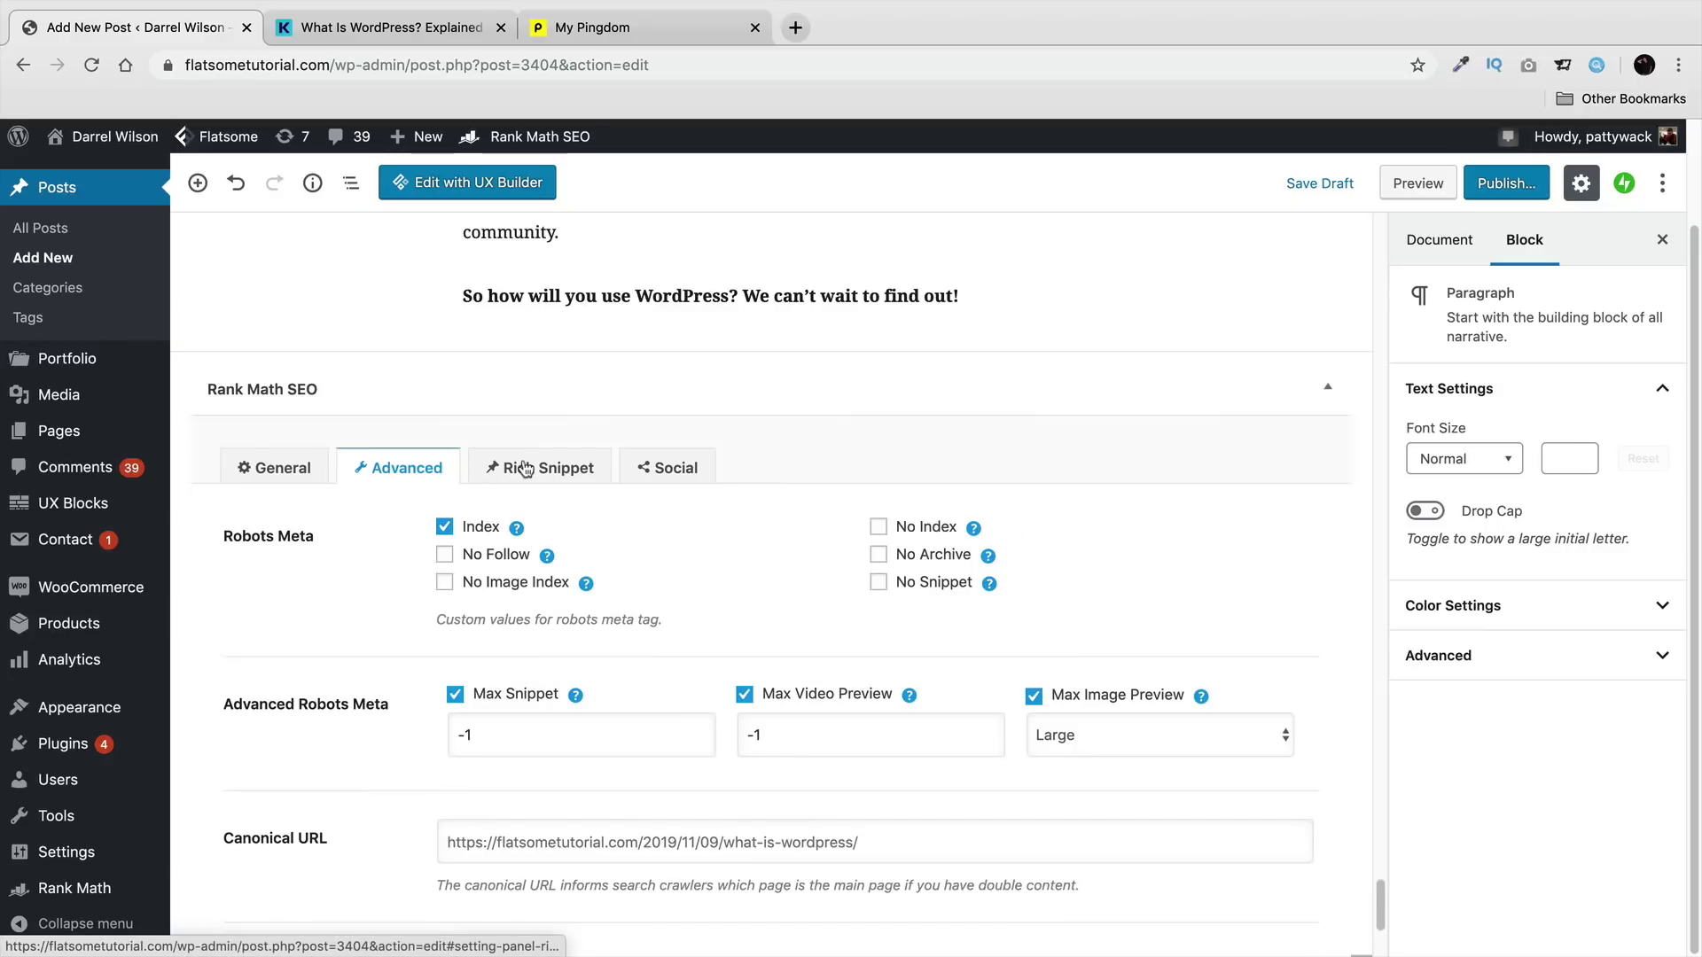
Step: Try Software Application and Restaurant as the post's rich snippet type, return it to Article, and check its headline and description
{"action": "left_click", "coordinate": [498, 463]}
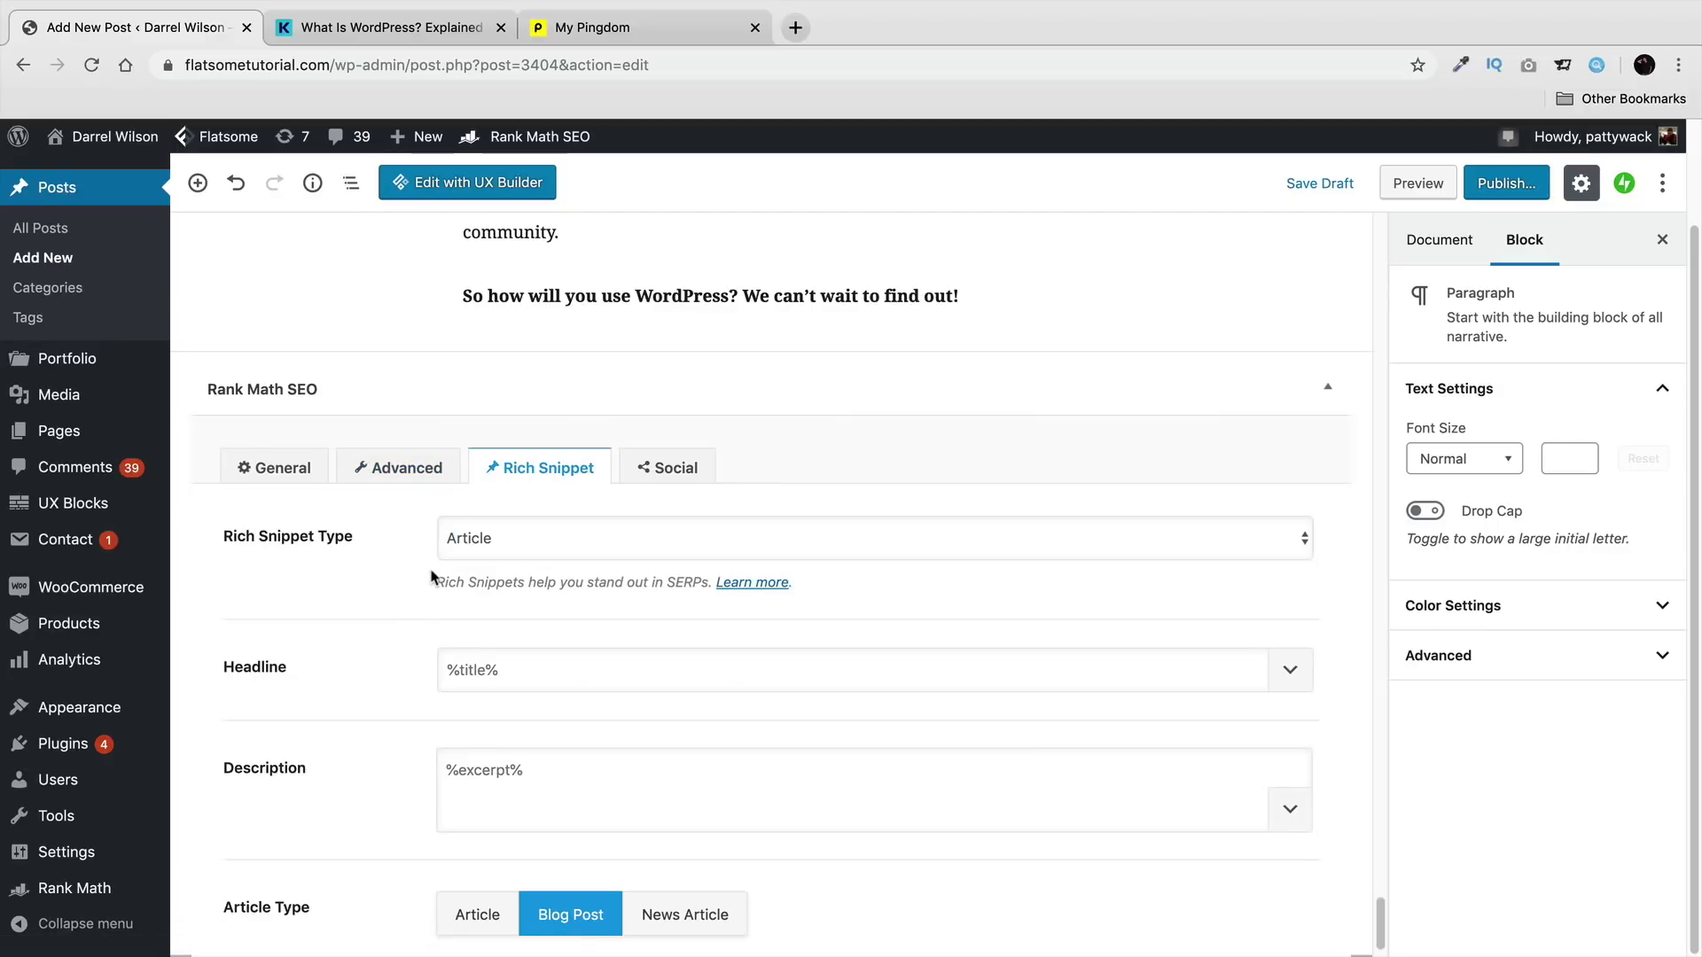
{"action": "left_click", "coordinate": [502, 549]}
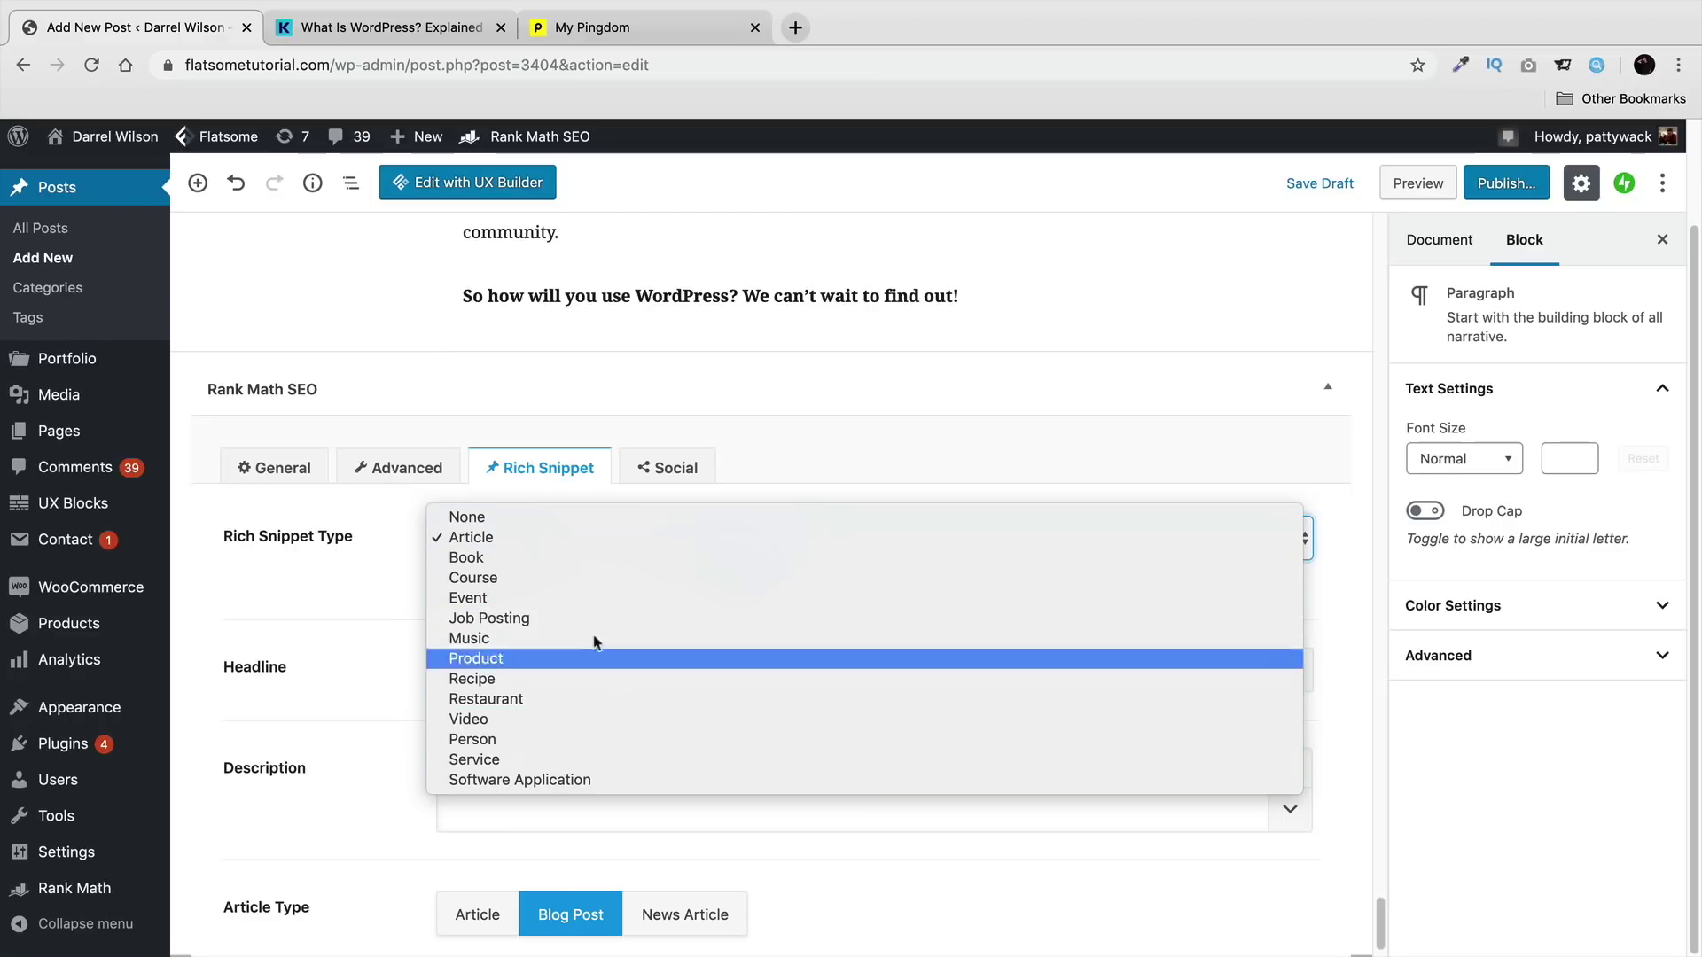
{"action": "left_click", "coordinate": [700, 827]}
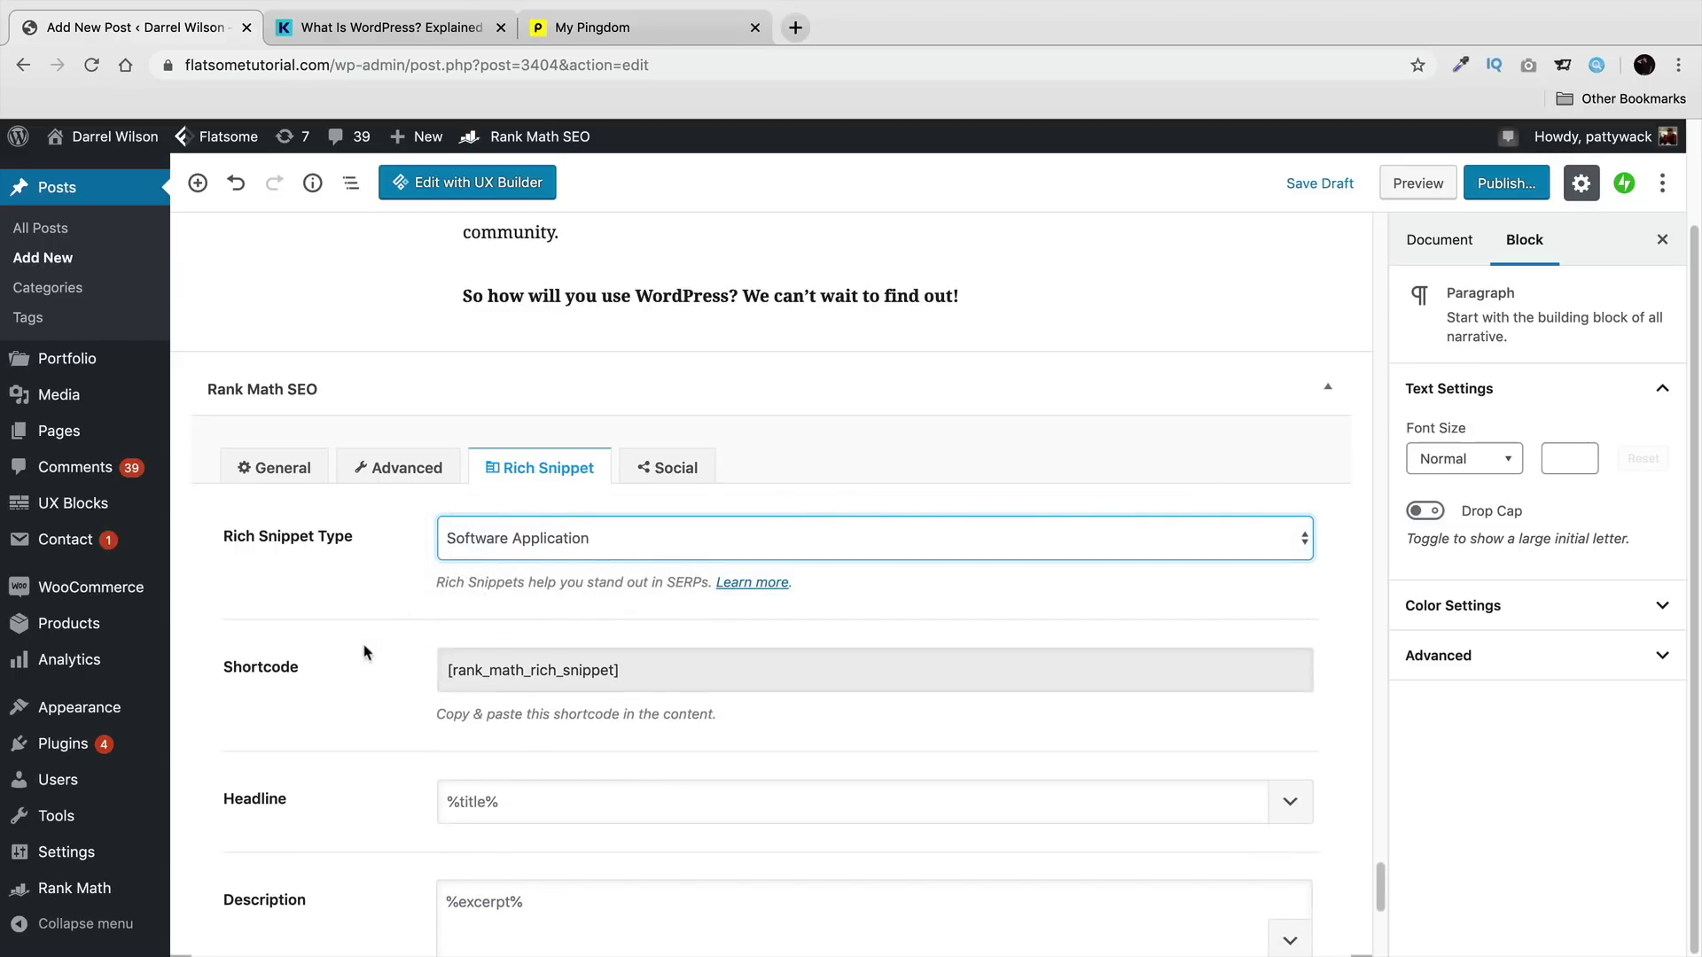
{"action": "scroll", "coordinate": [363, 653], "scroll_direction": "down", "scroll_amount": 2}
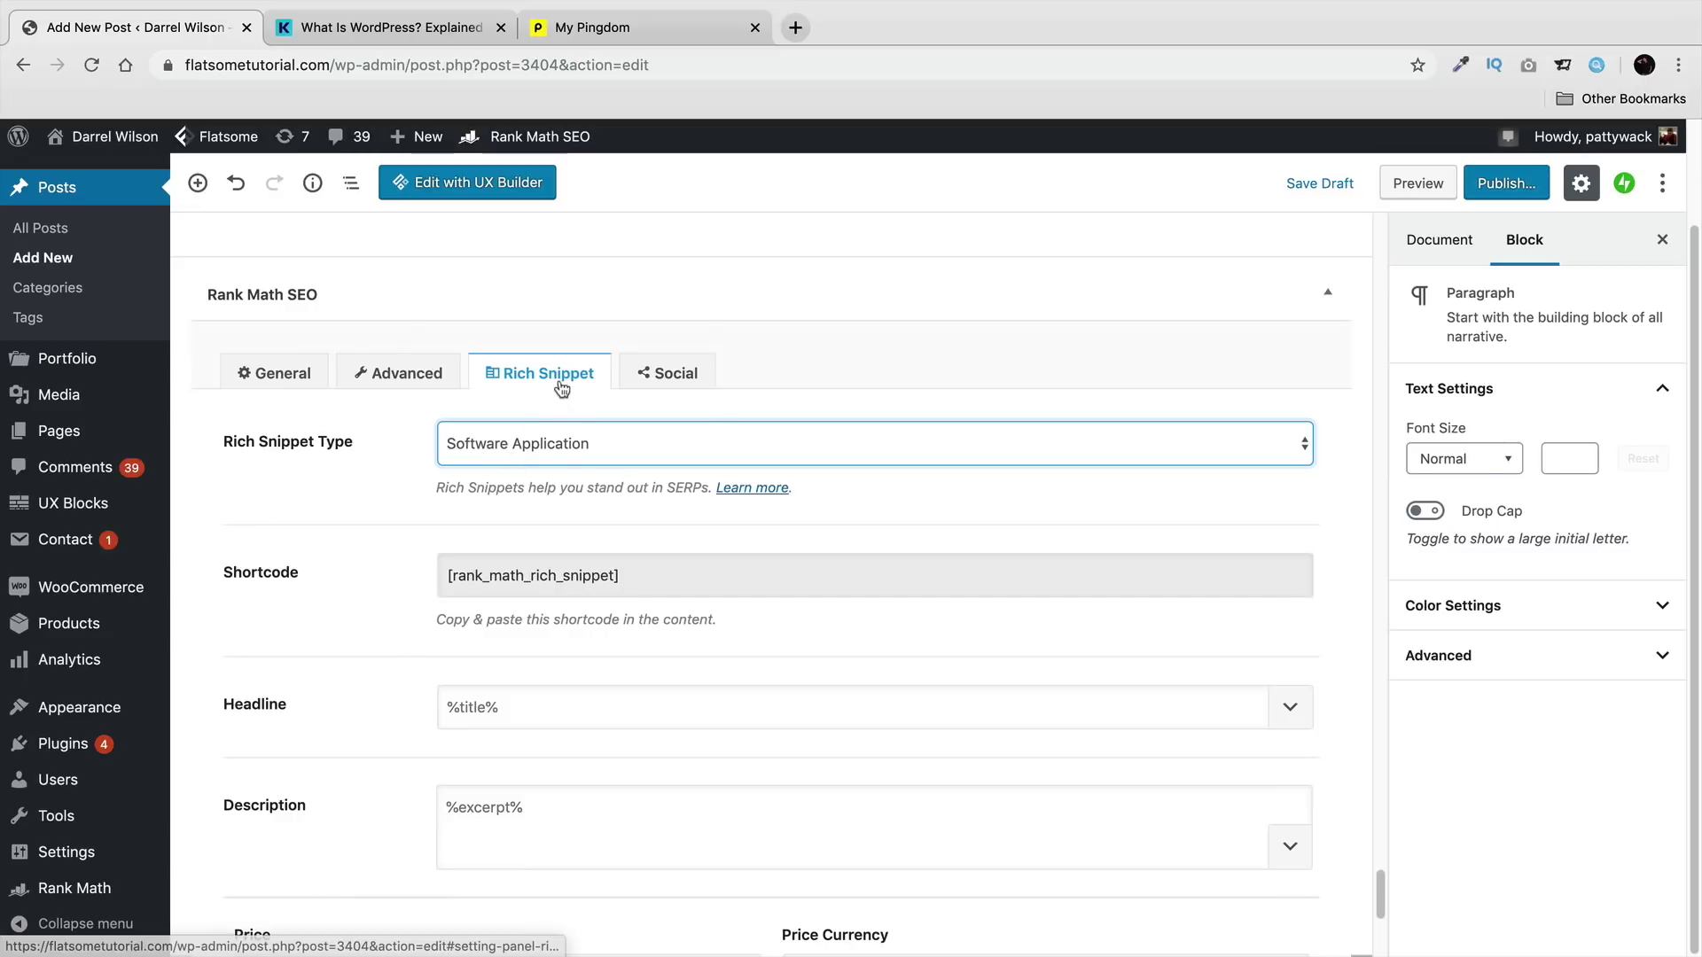
{"action": "left_click", "coordinate": [560, 441]}
{"action": "left_click", "coordinate": [587, 362]}
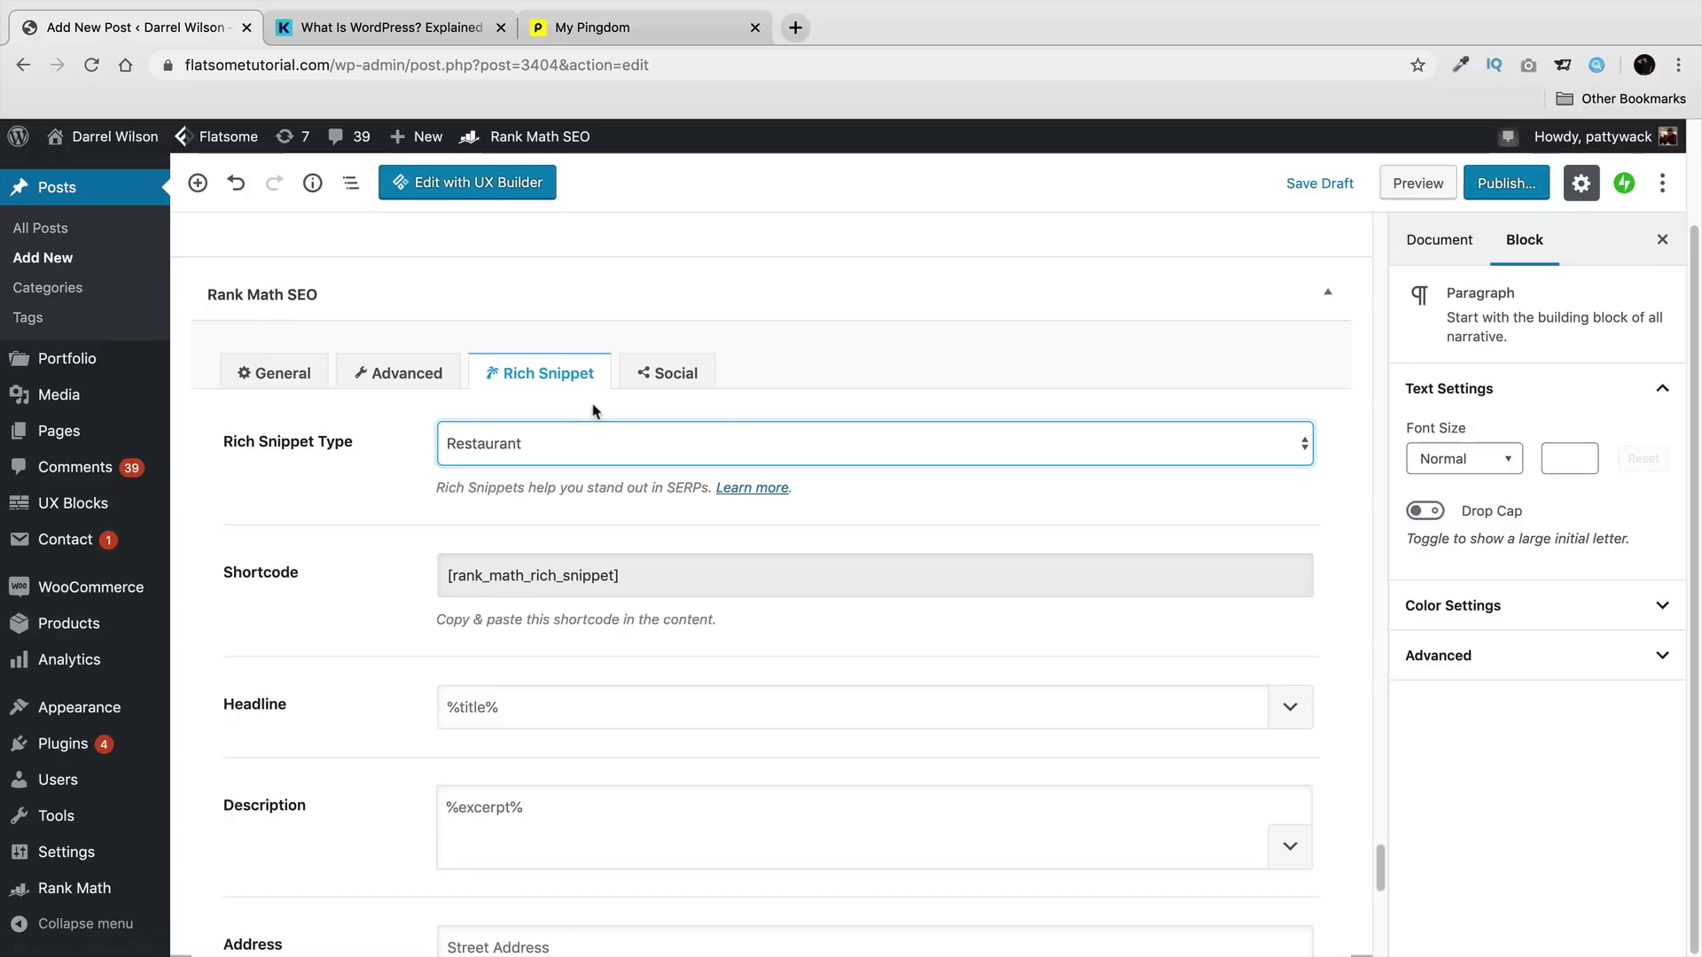
{"action": "left_click", "coordinate": [571, 434]}
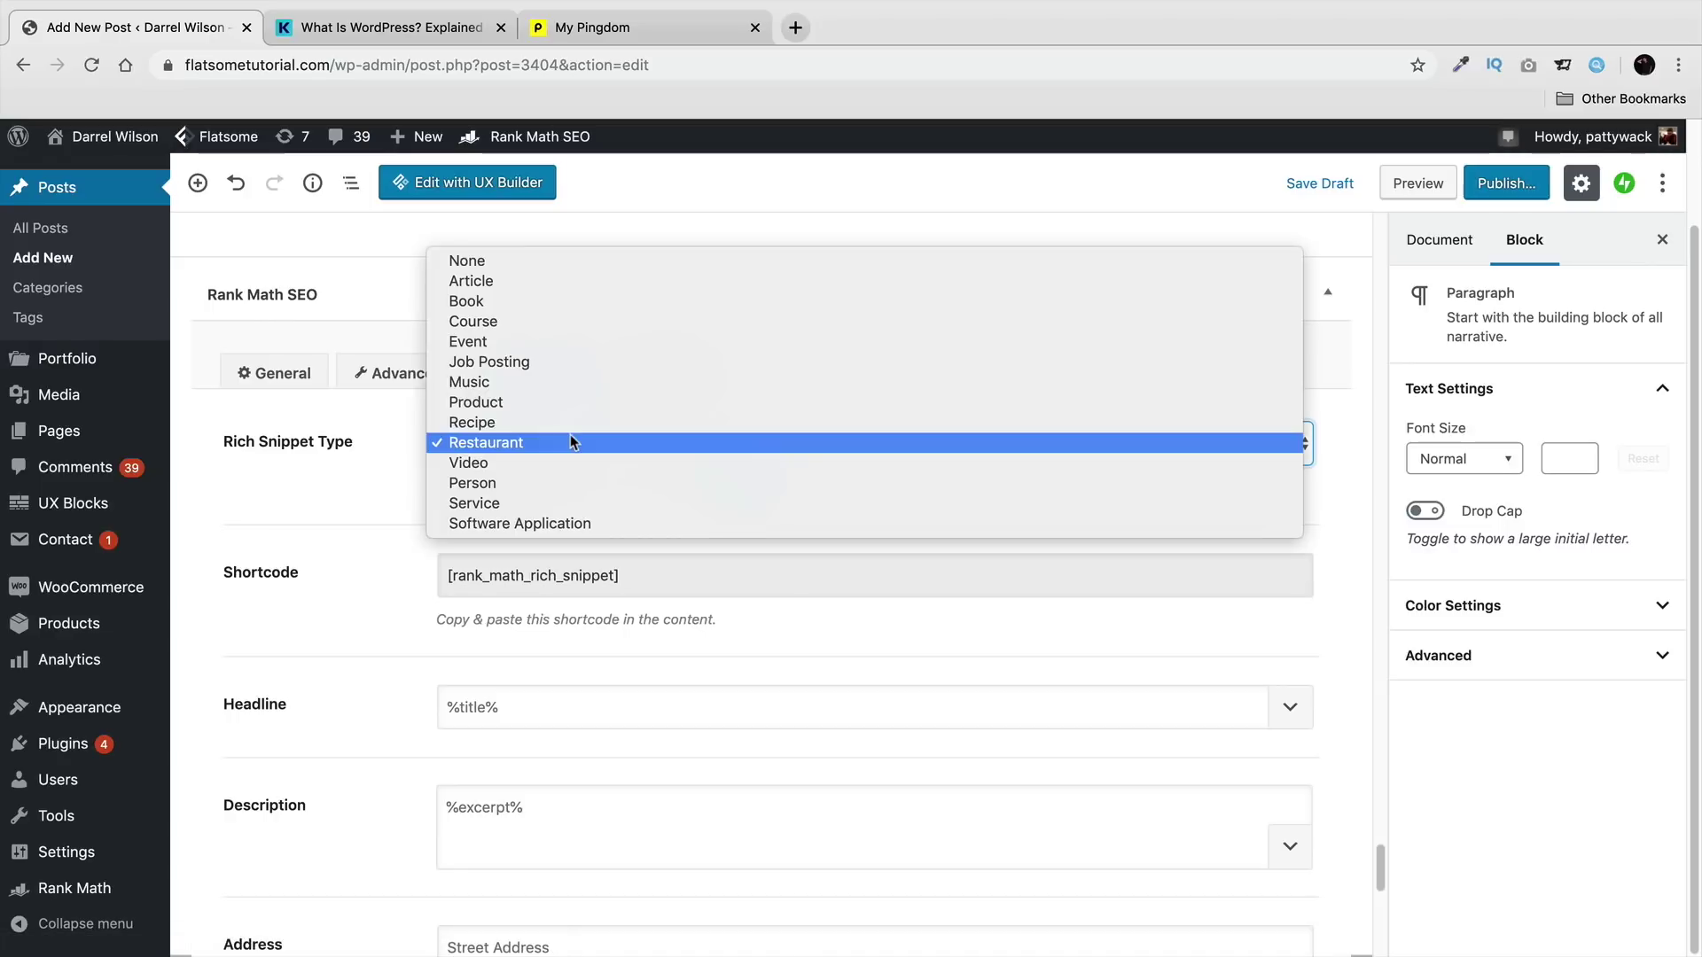
{"action": "key", "text": "Return"}
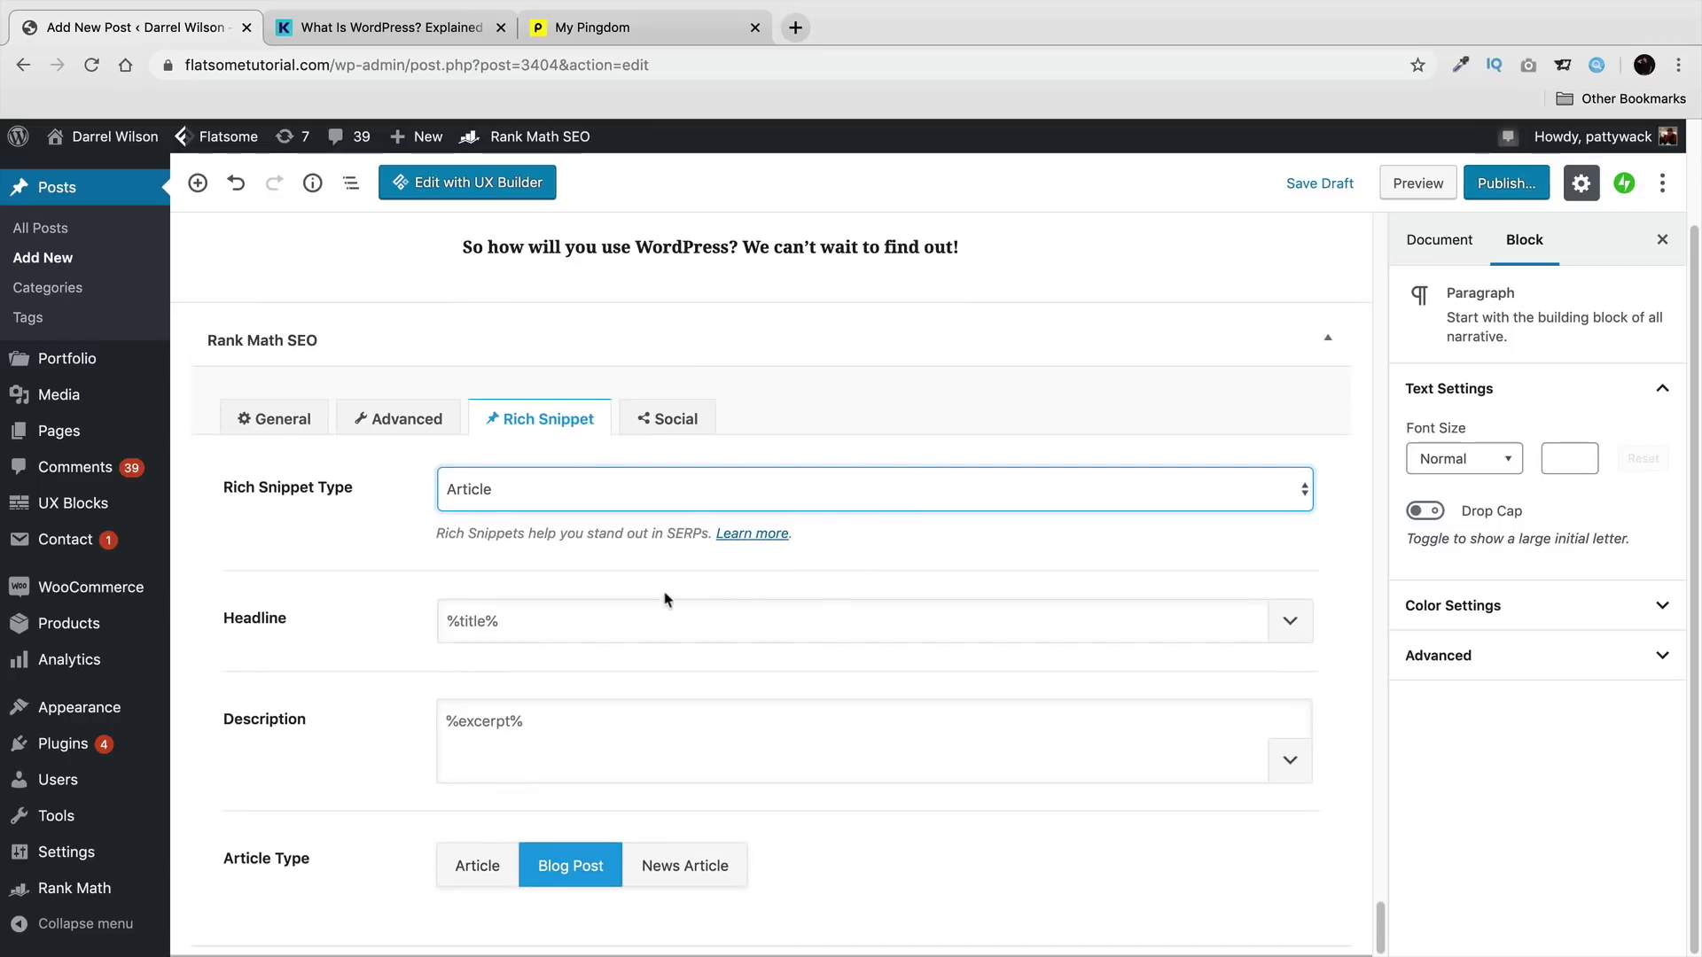
{"action": "left_click", "coordinate": [532, 618]}
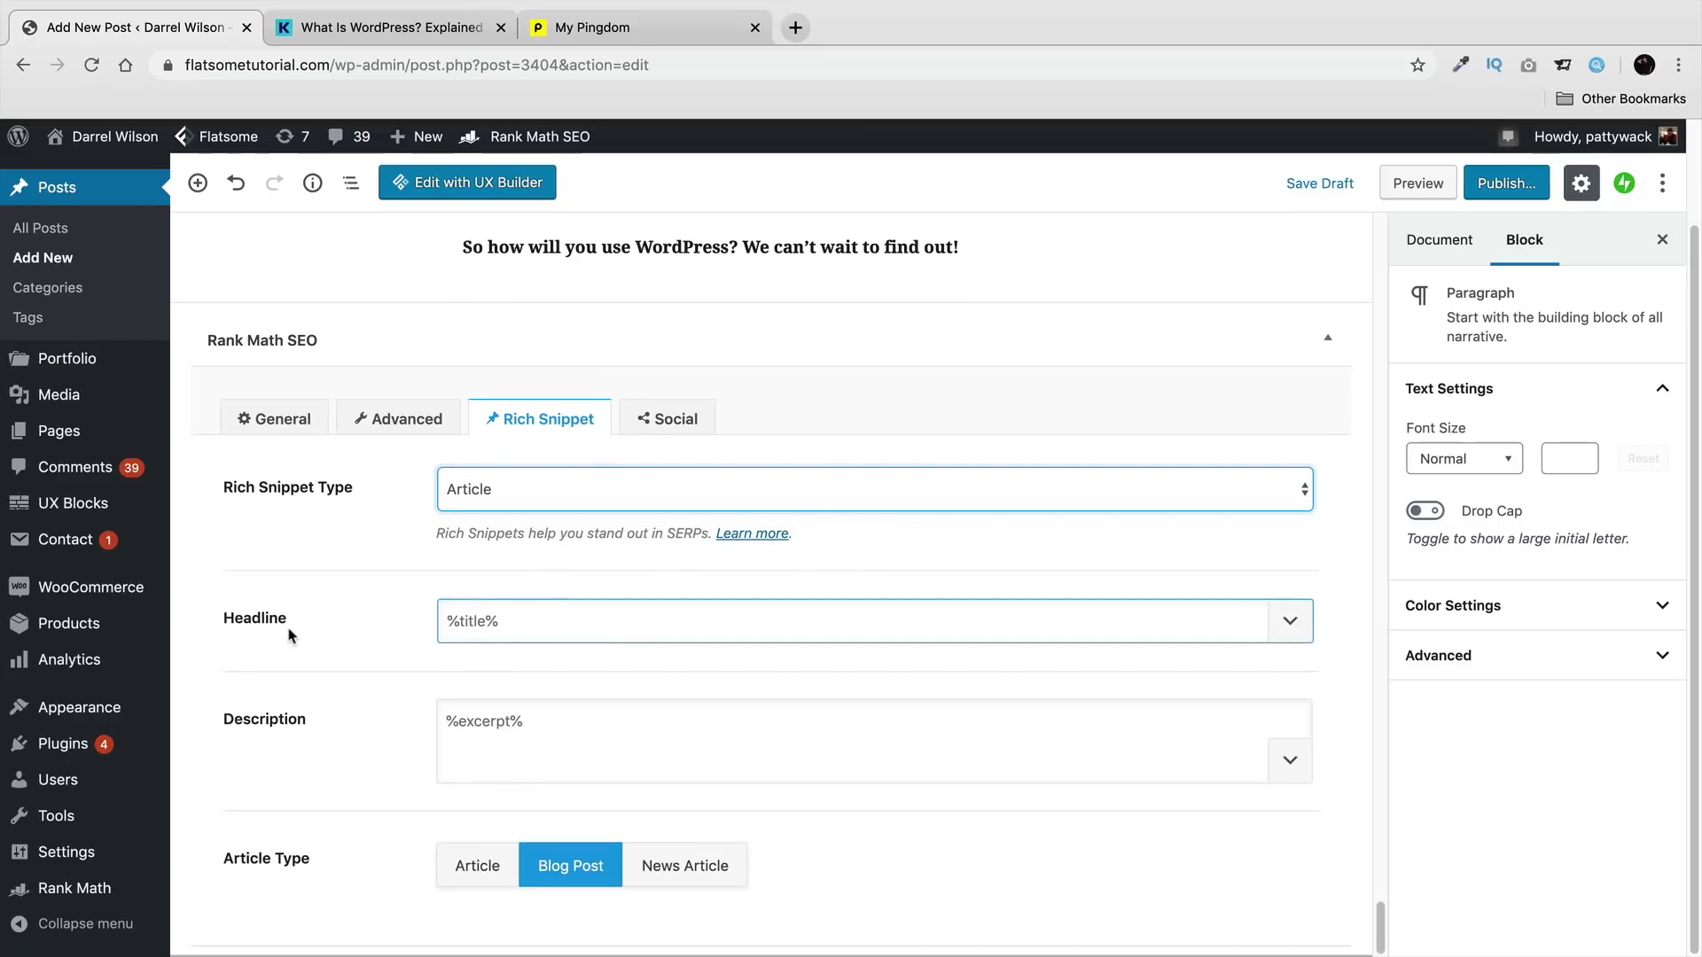
{"action": "left_click", "coordinate": [276, 724]}
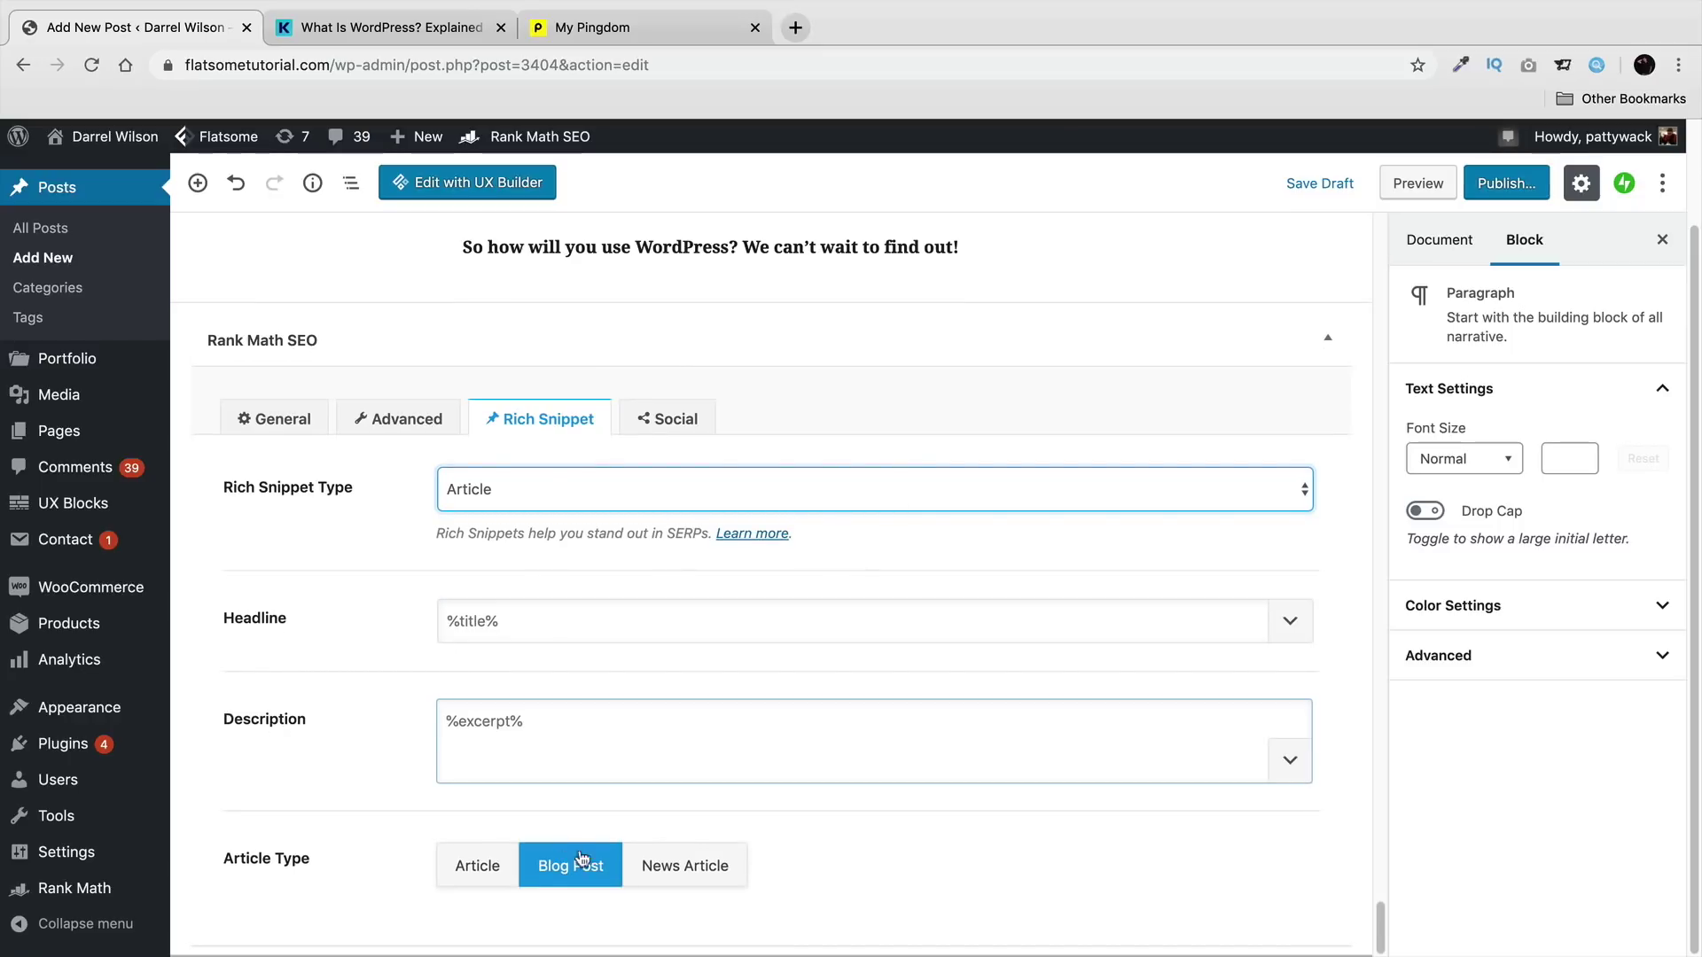
Step: Review the post's social sharing settings for Facebook and Twitter, including the Facebook image, title and description
{"action": "left_click", "coordinate": [691, 419]}
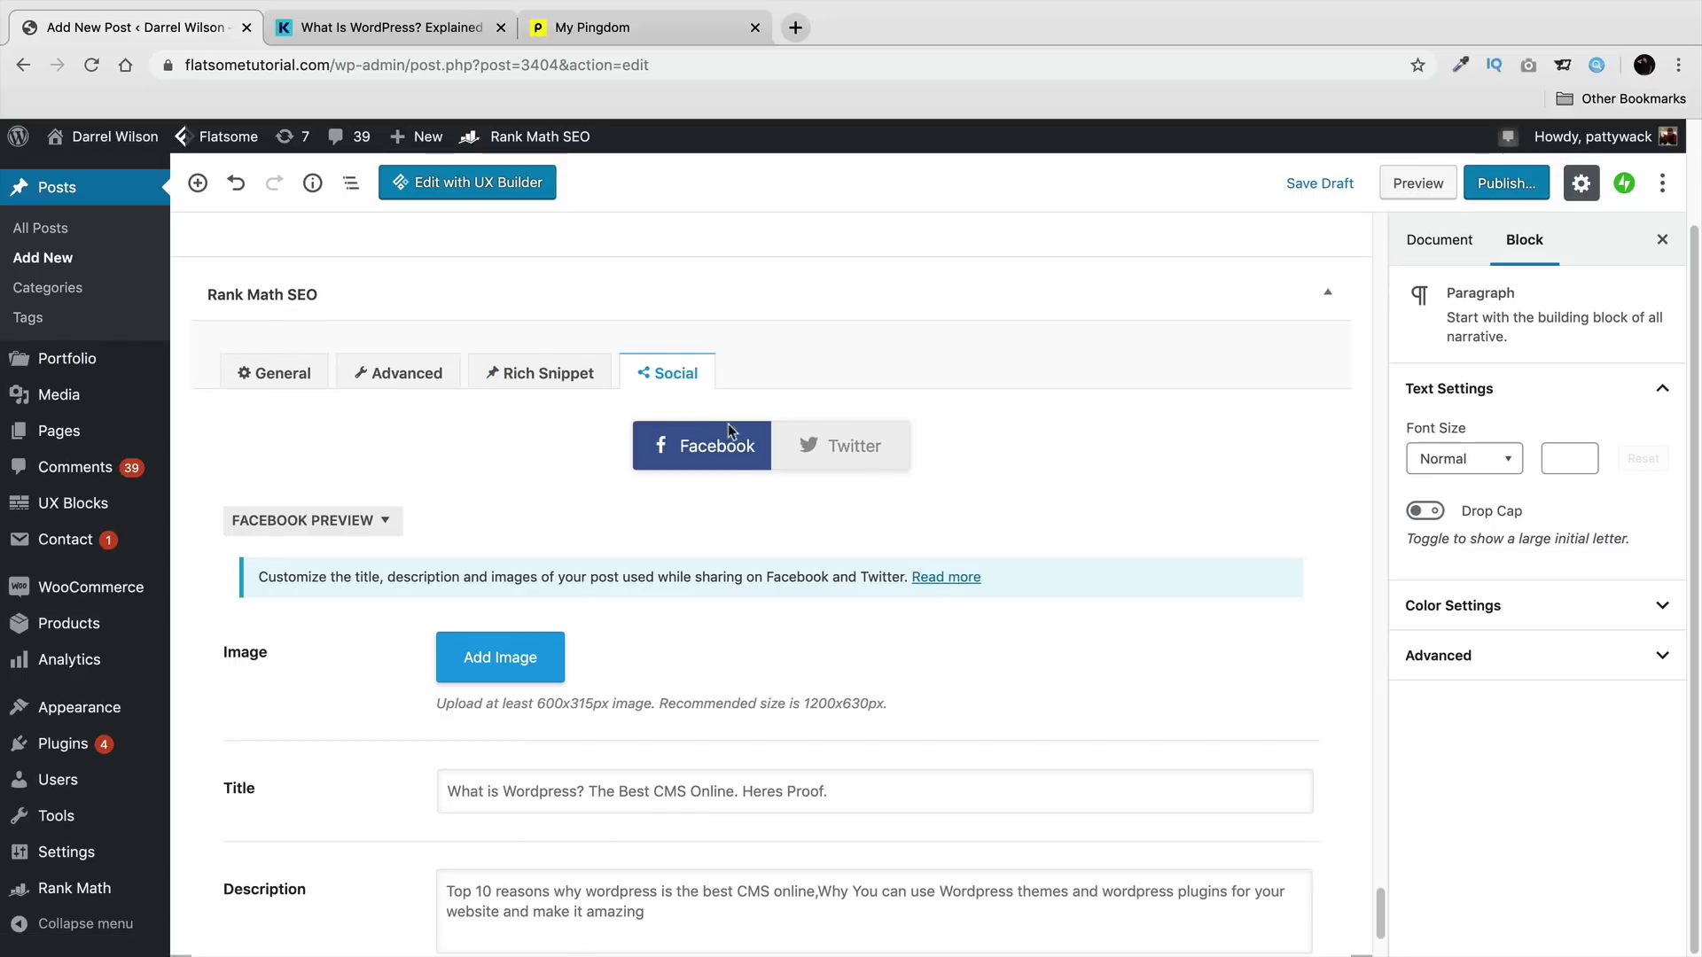
{"action": "scroll", "coordinate": [530, 560], "scroll_direction": "down", "scroll_amount": 1}
{"action": "scroll", "coordinate": [481, 579], "scroll_direction": "down", "scroll_amount": 4}
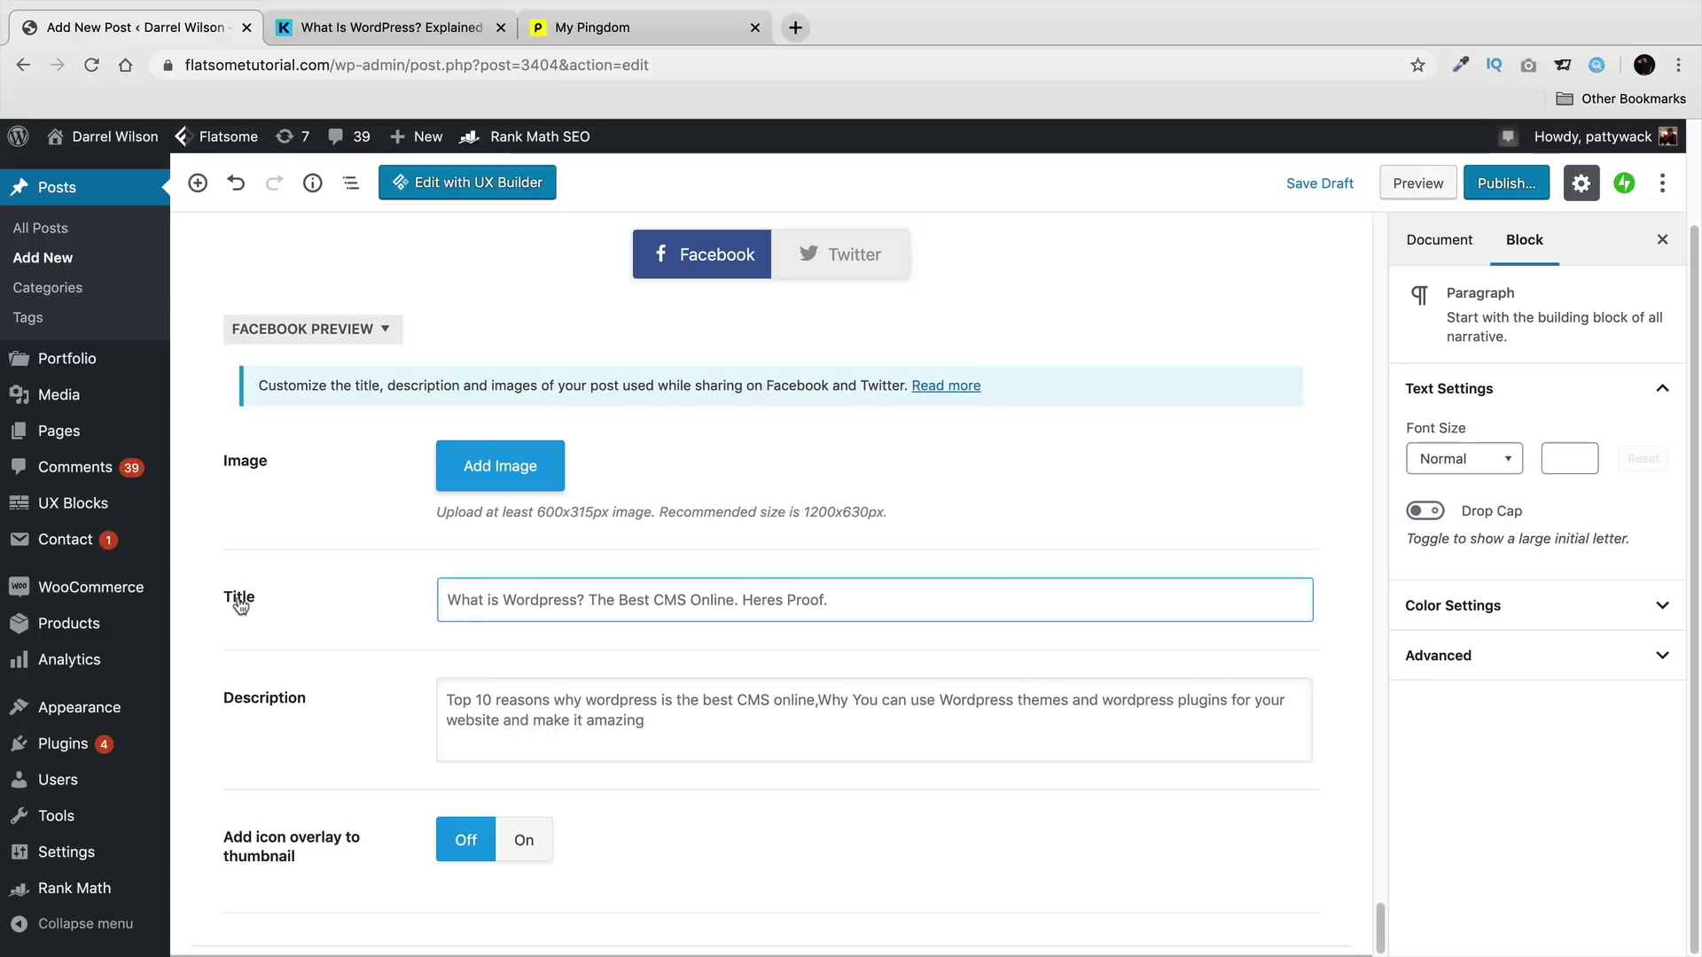
{"action": "left_click", "coordinate": [452, 601]}
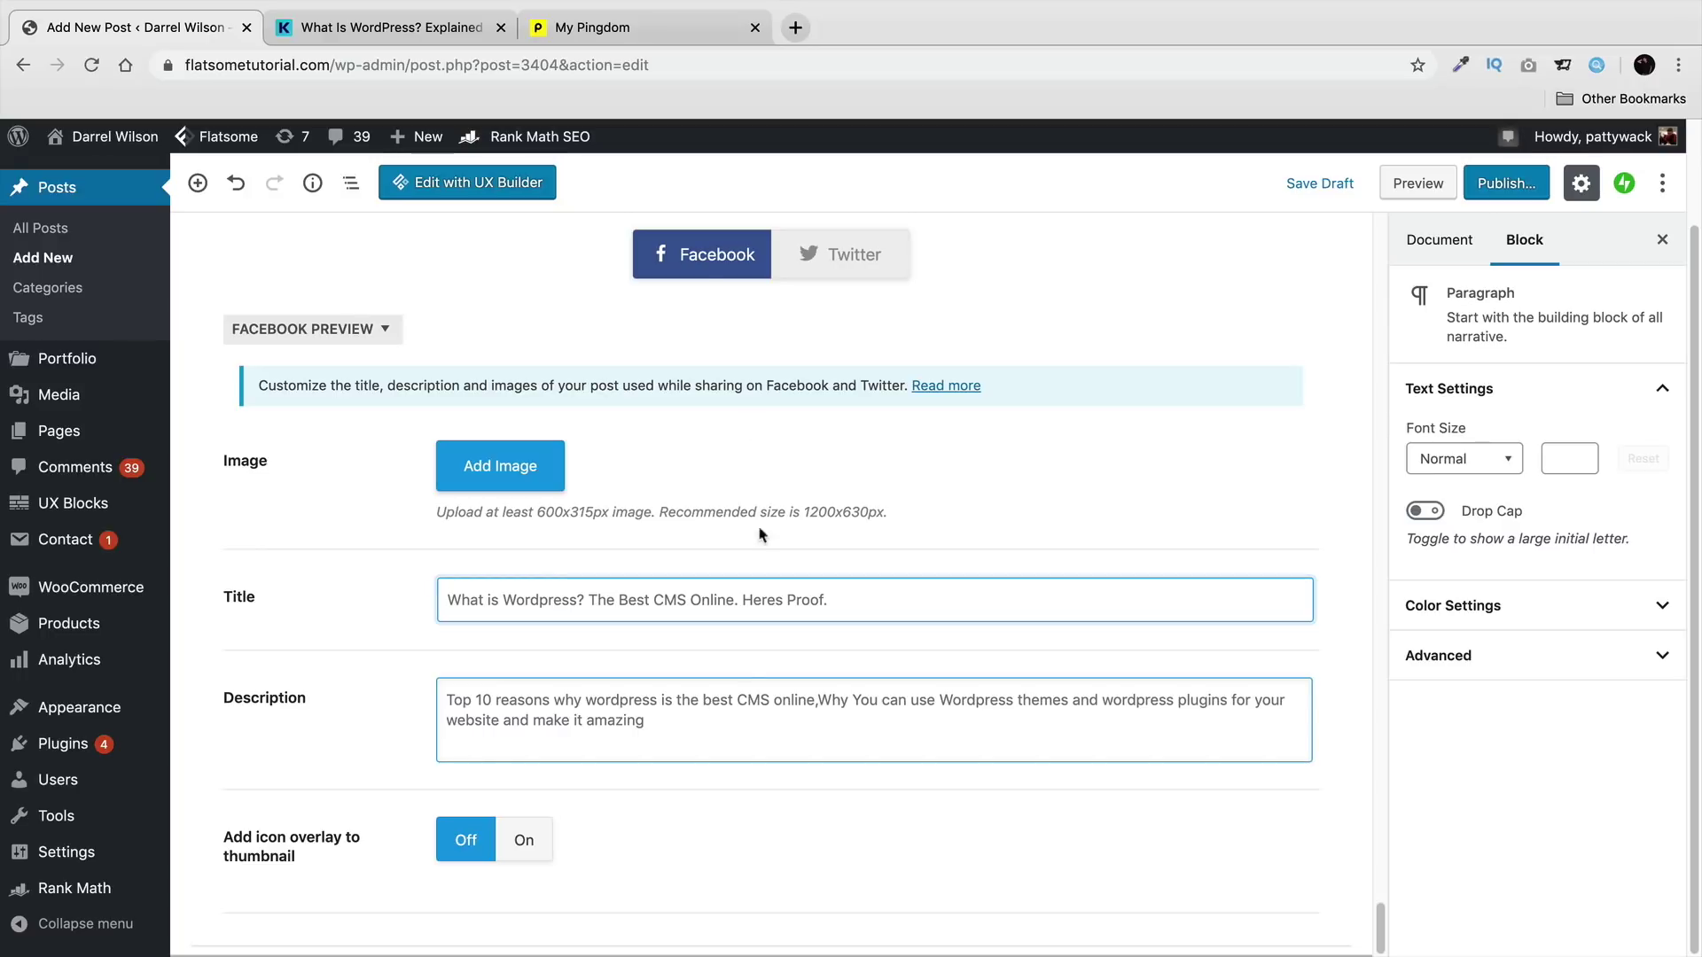
{"action": "left_click", "coordinate": [800, 256]}
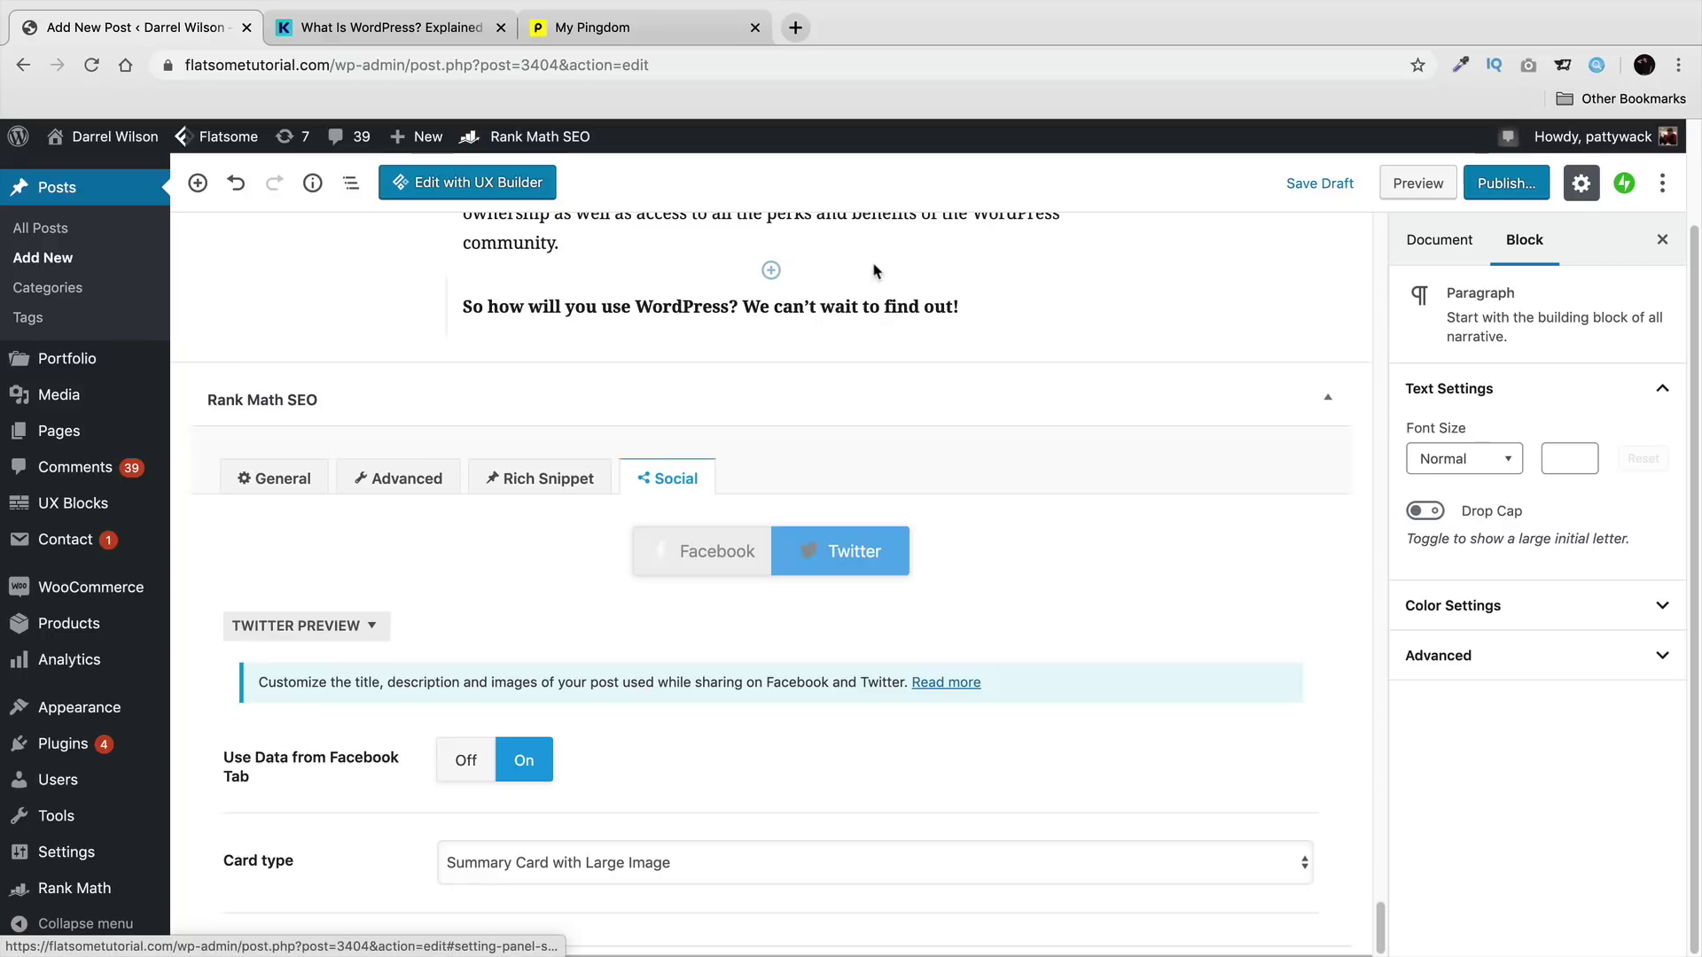
{"action": "left_click", "coordinate": [719, 555]}
Step: Return to the top of the article and publish the post, confirming the pre-publish check
{"action": "scroll", "coordinate": [882, 812], "scroll_direction": "up", "scroll_amount": 10}
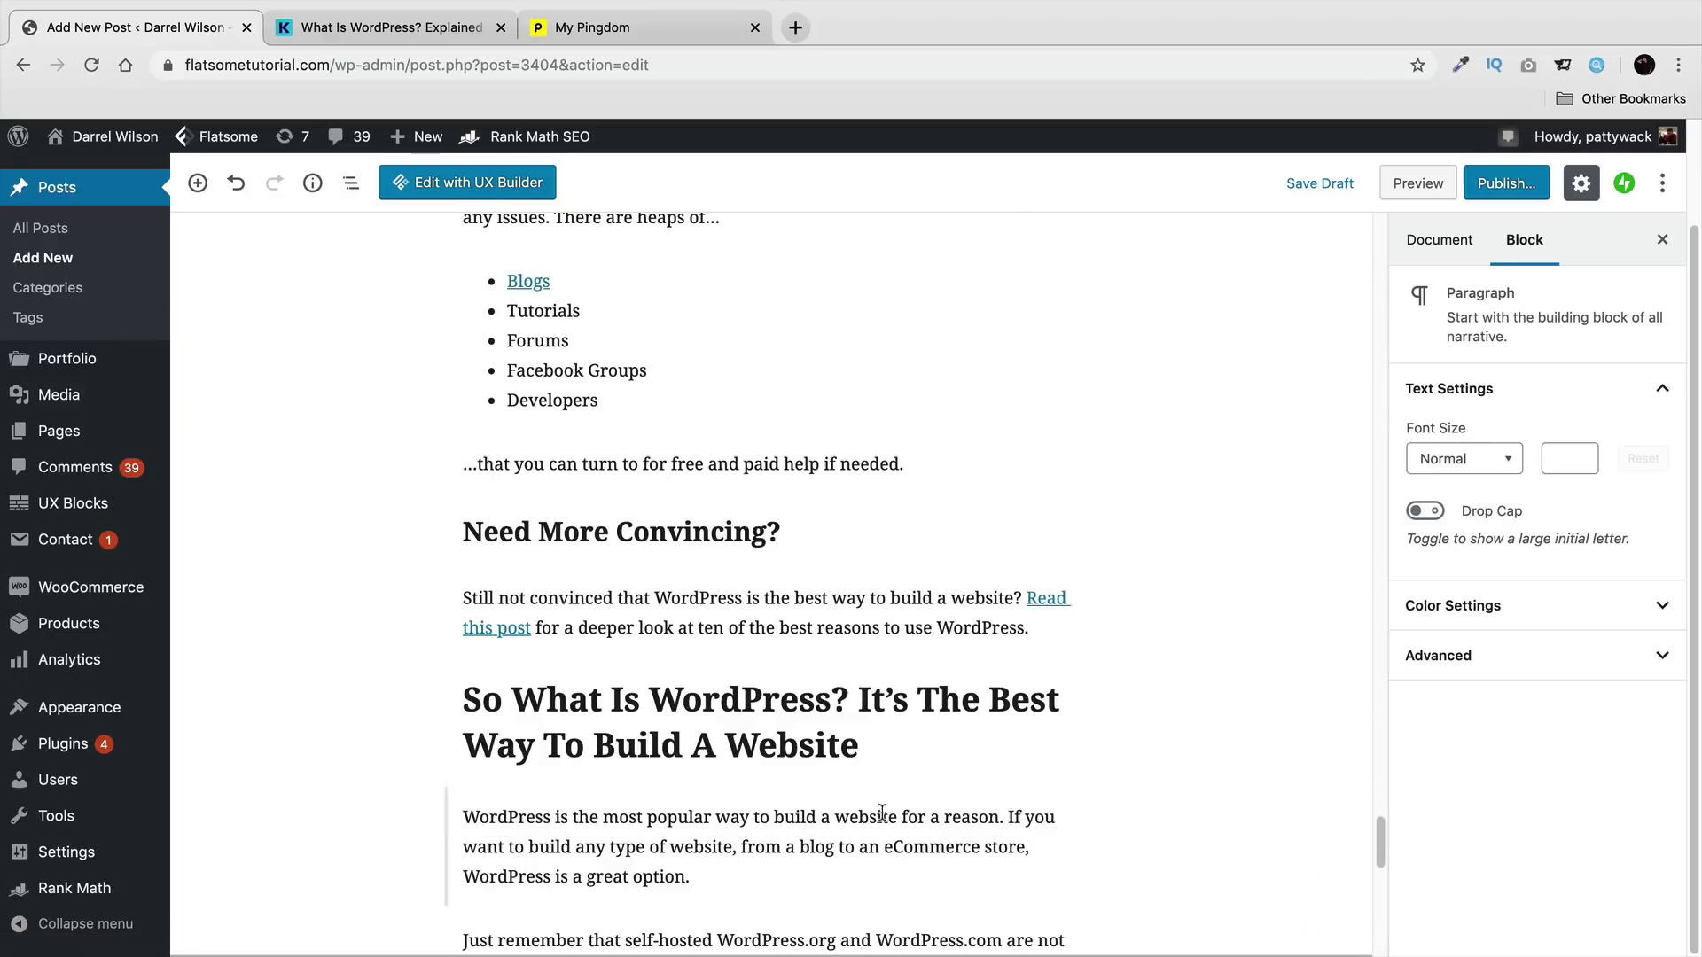
{"action": "scroll", "coordinate": [882, 812], "scroll_direction": "up", "scroll_amount": 5}
{"action": "left_click_drag", "start_coordinate": [1379, 798], "coordinate": [1376, 238]}
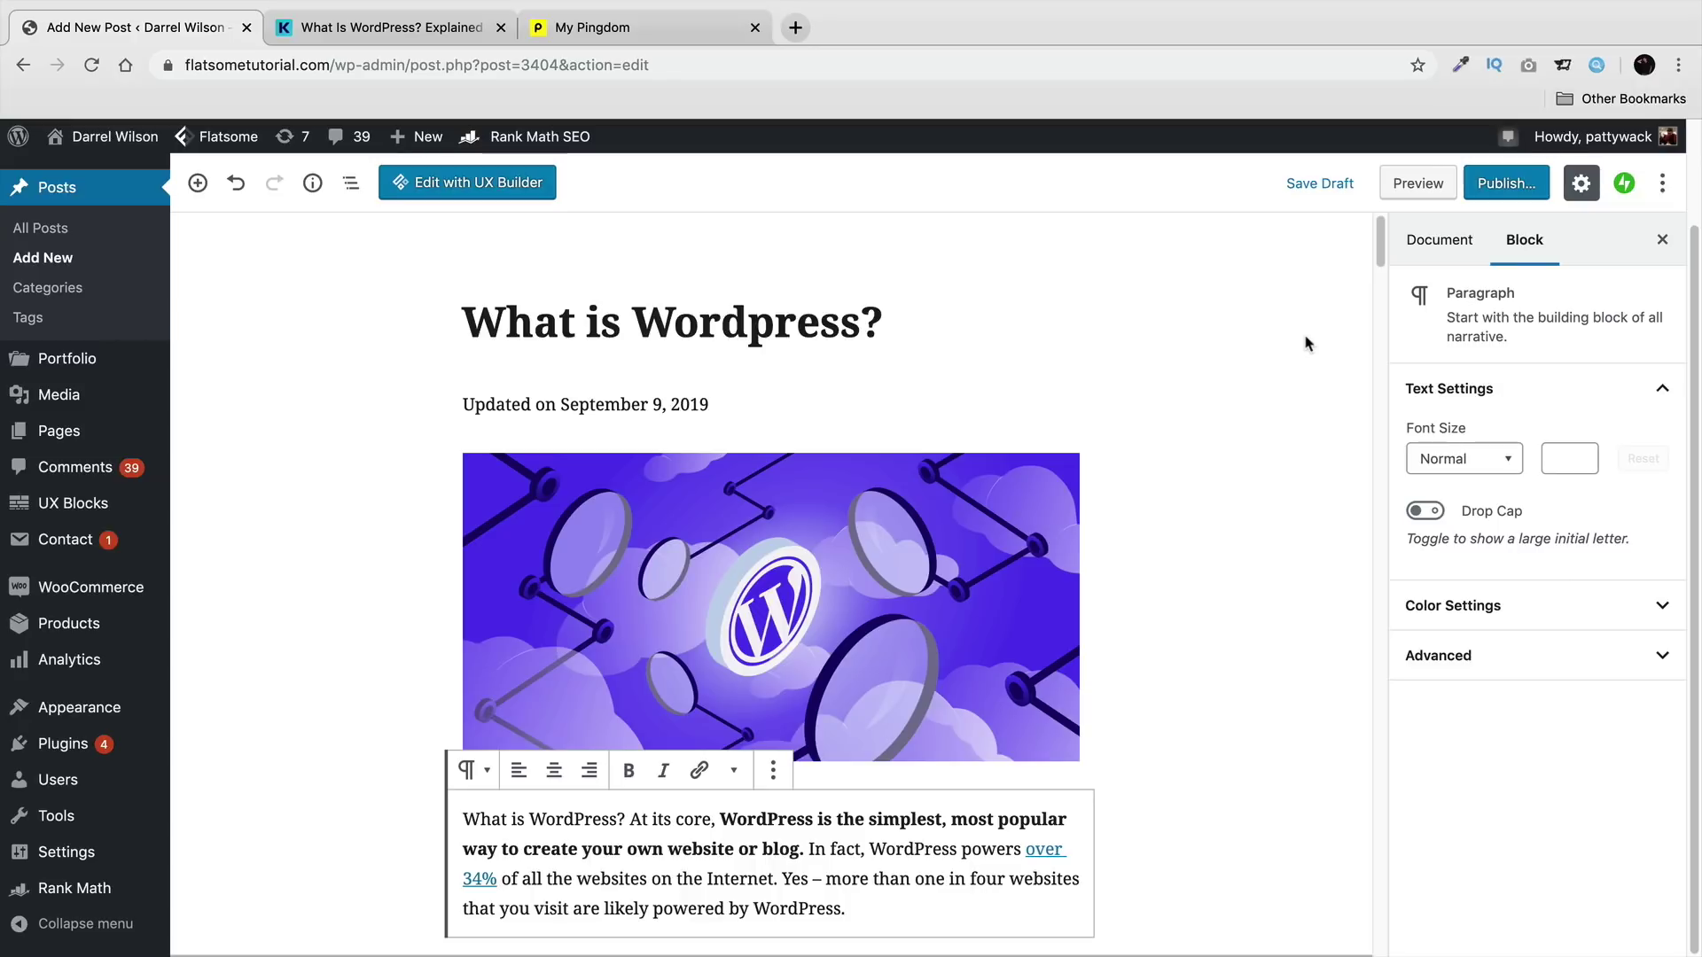
{"action": "left_click", "coordinate": [1496, 187]}
{"action": "left_click", "coordinate": [1521, 183]}
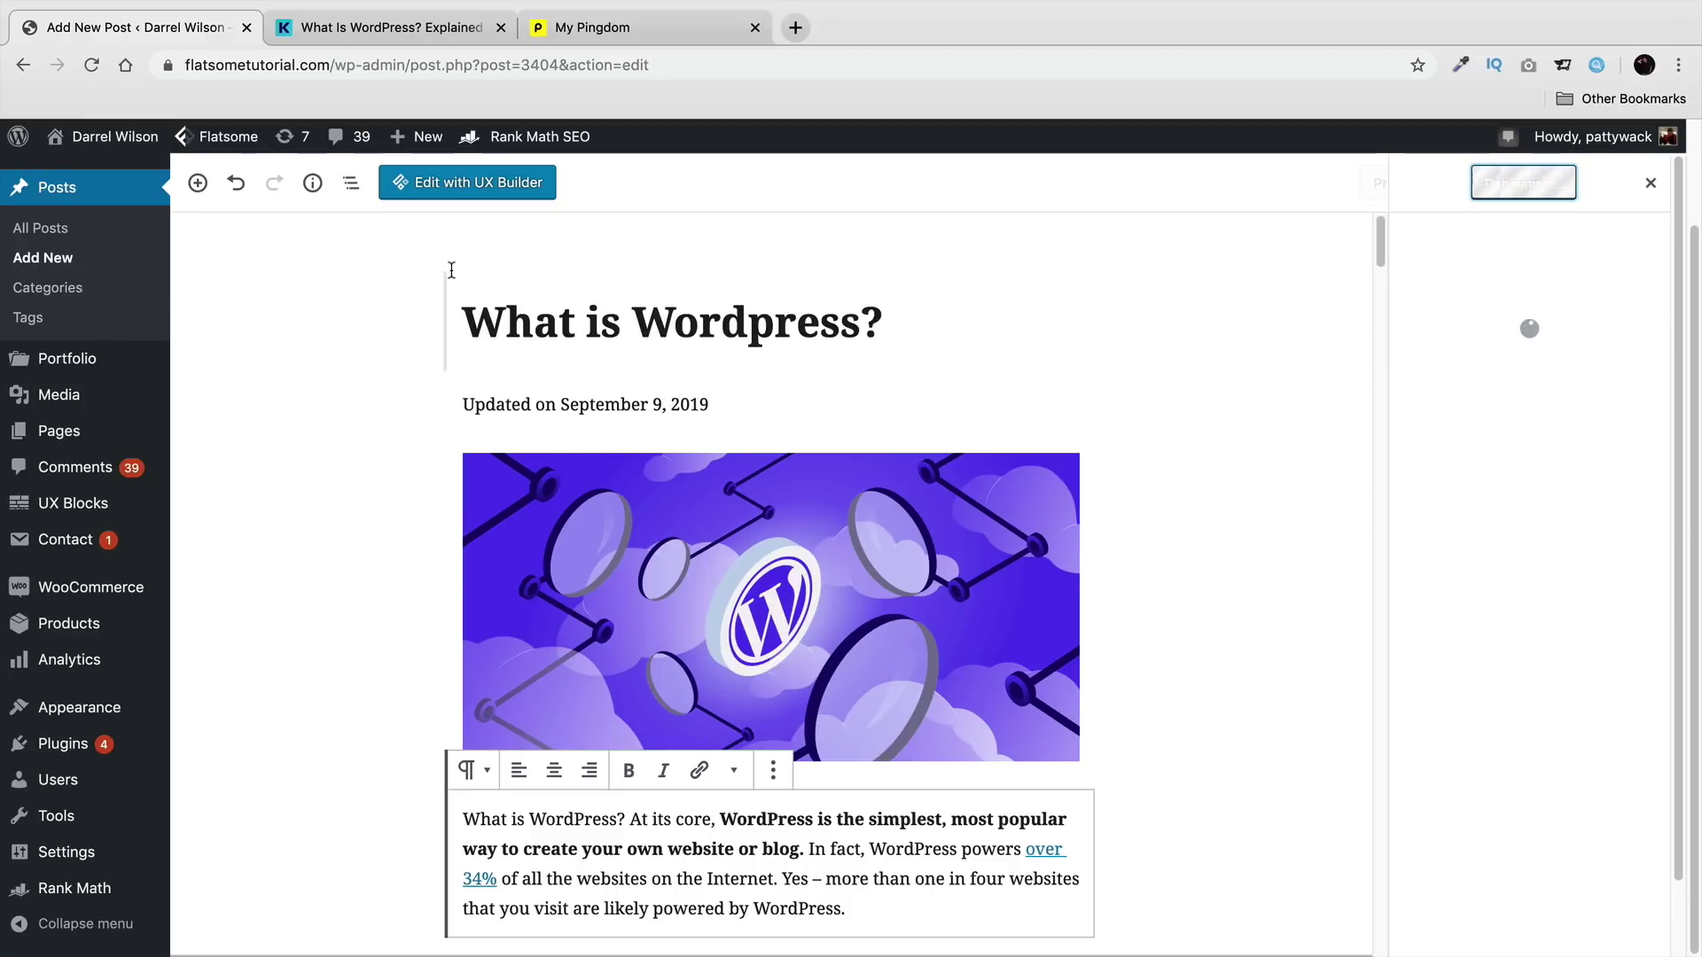
Step: Visit the live site and look through its homepage from the header down to the newsletter and Instagram sections
{"action": "mouse_move", "coordinate": [131, 157]}
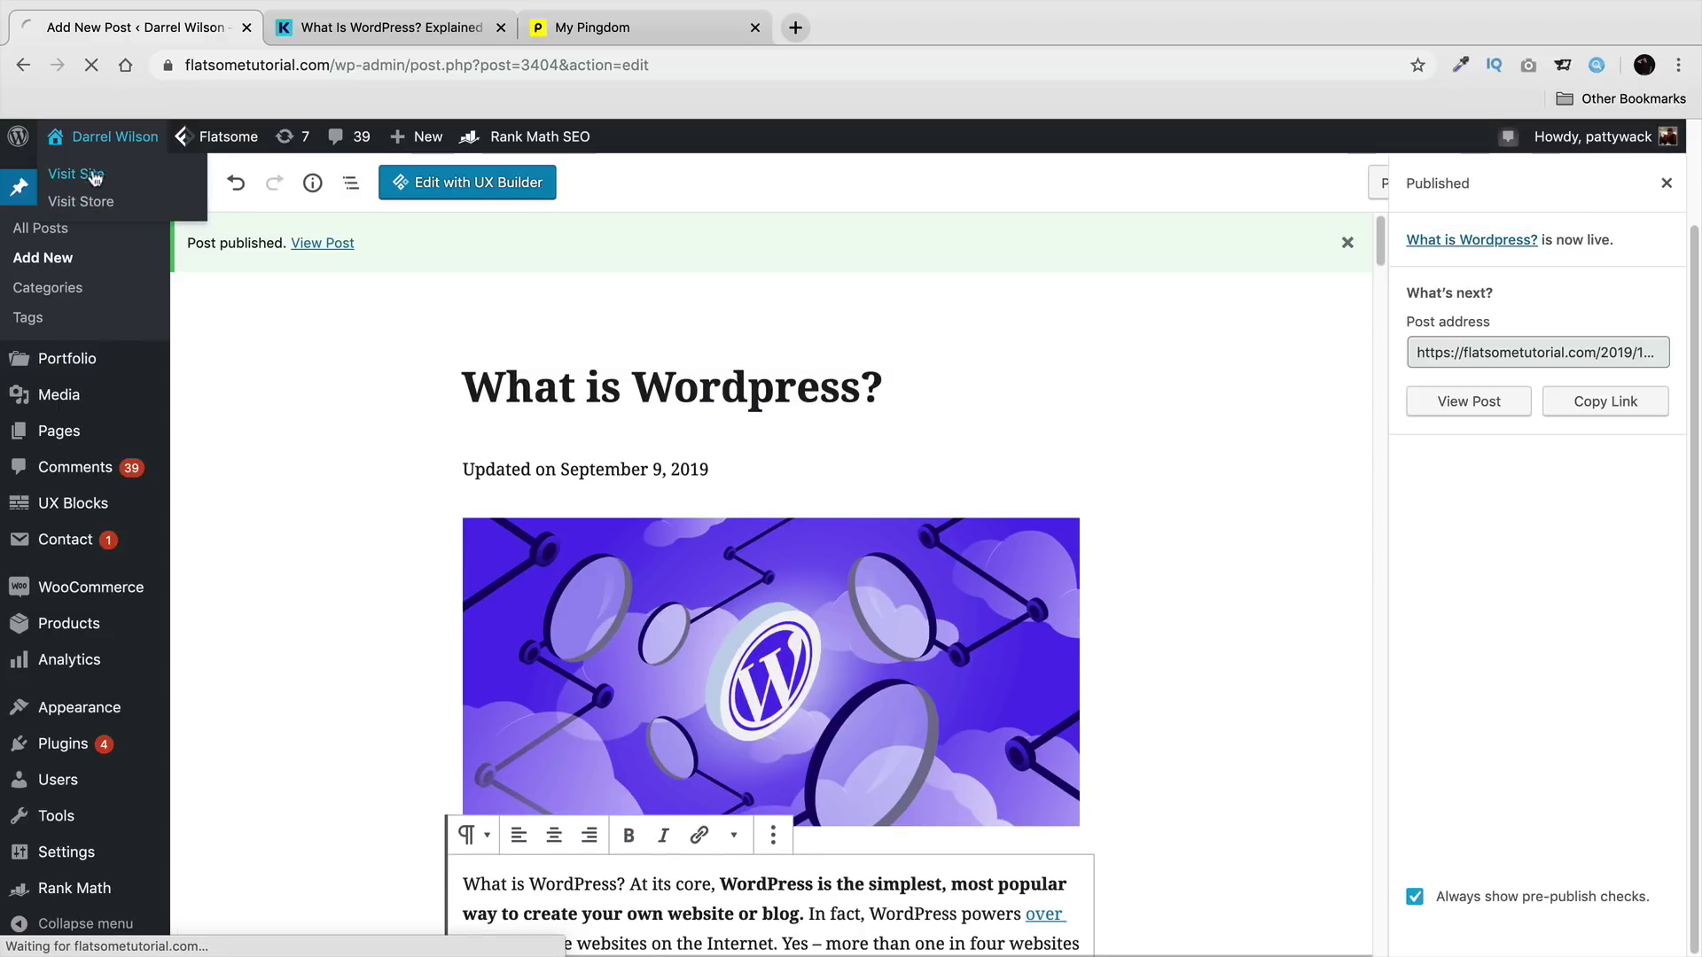
{"action": "left_click", "coordinate": [99, 182]}
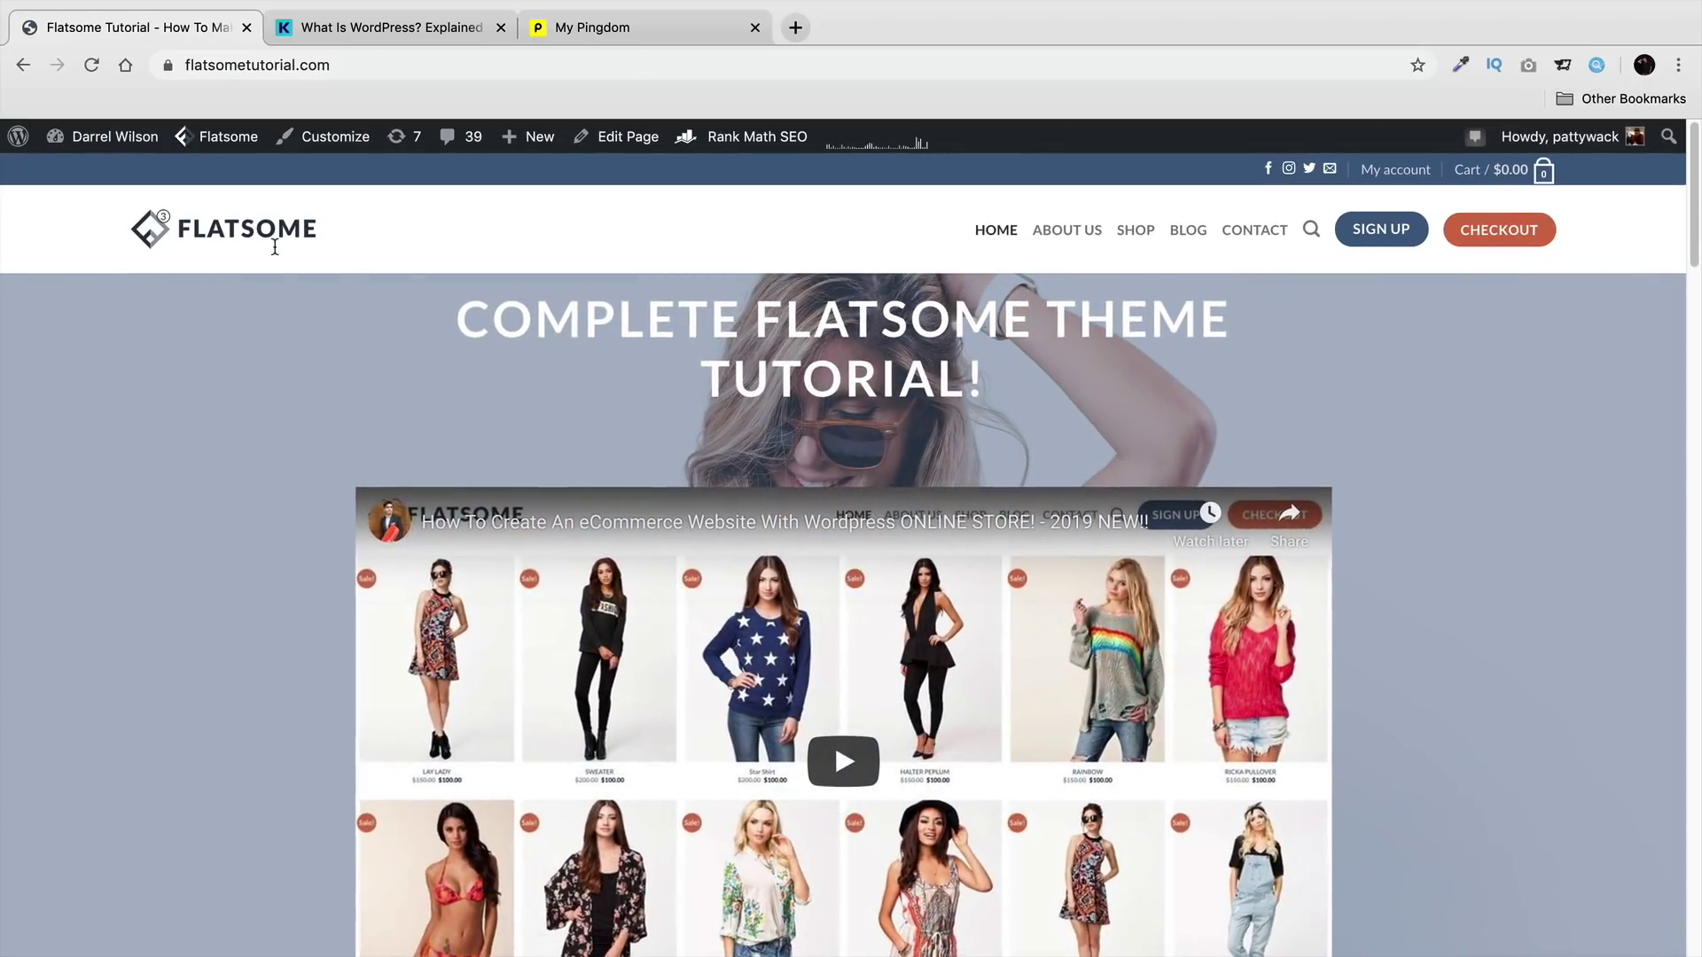
{"action": "scroll", "coordinate": [247, 431], "scroll_direction": "down", "scroll_amount": 5}
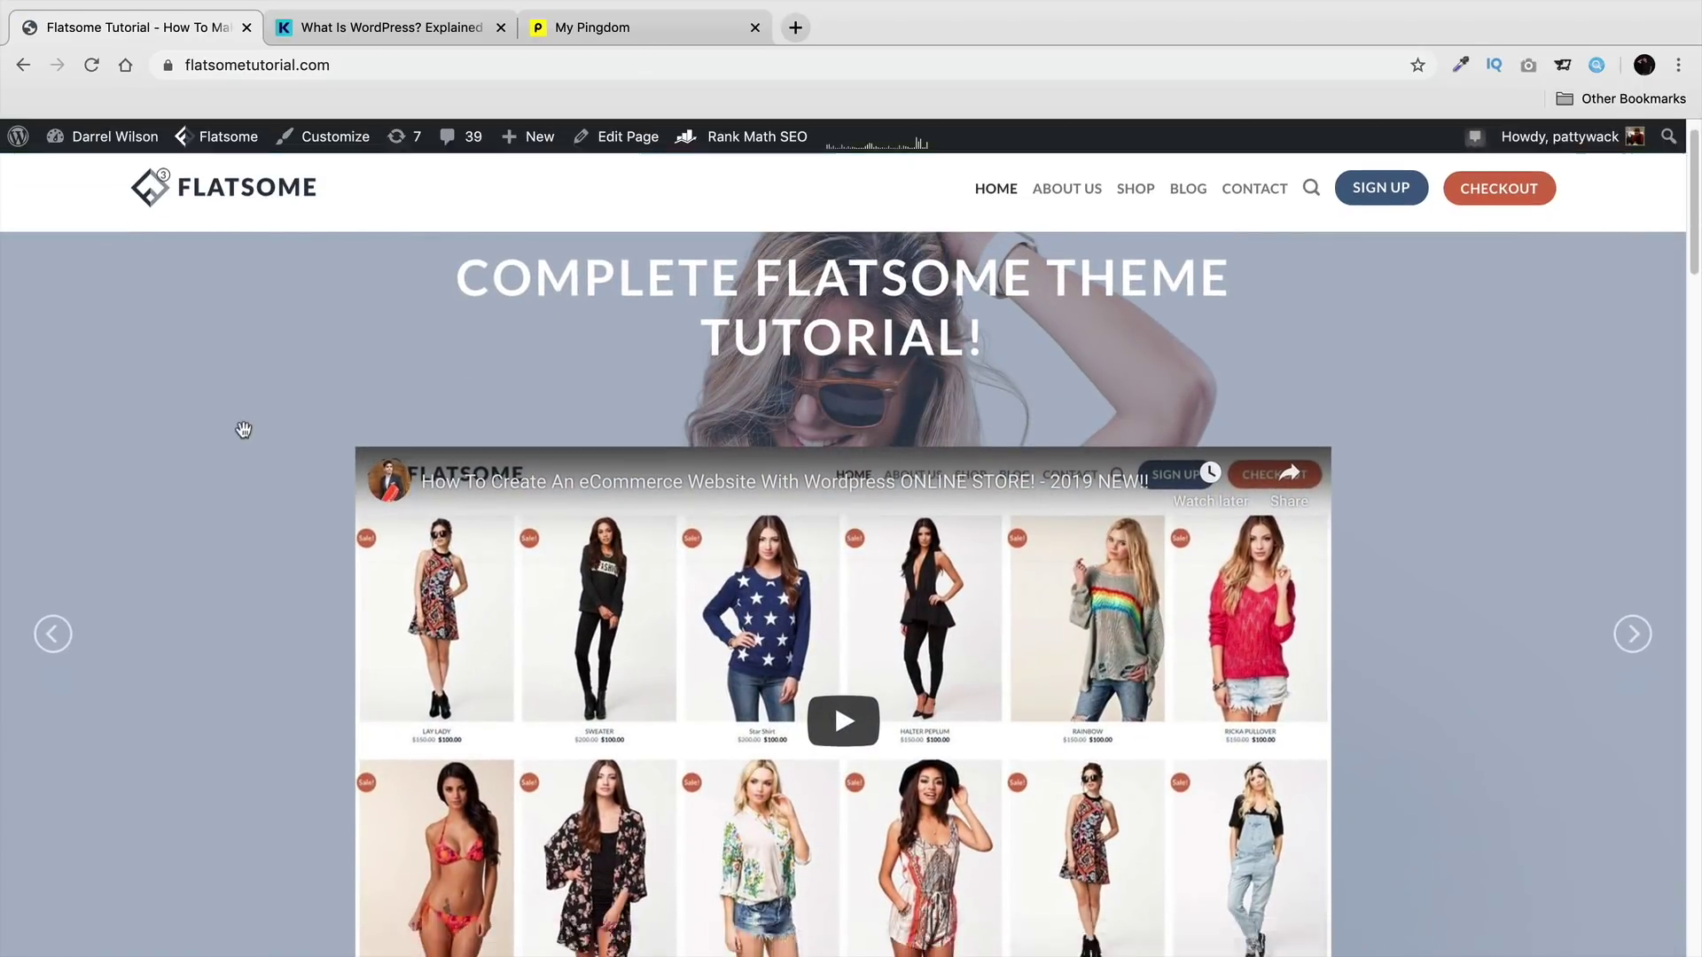
{"action": "scroll", "coordinate": [248, 431], "scroll_direction": "down", "scroll_amount": 5}
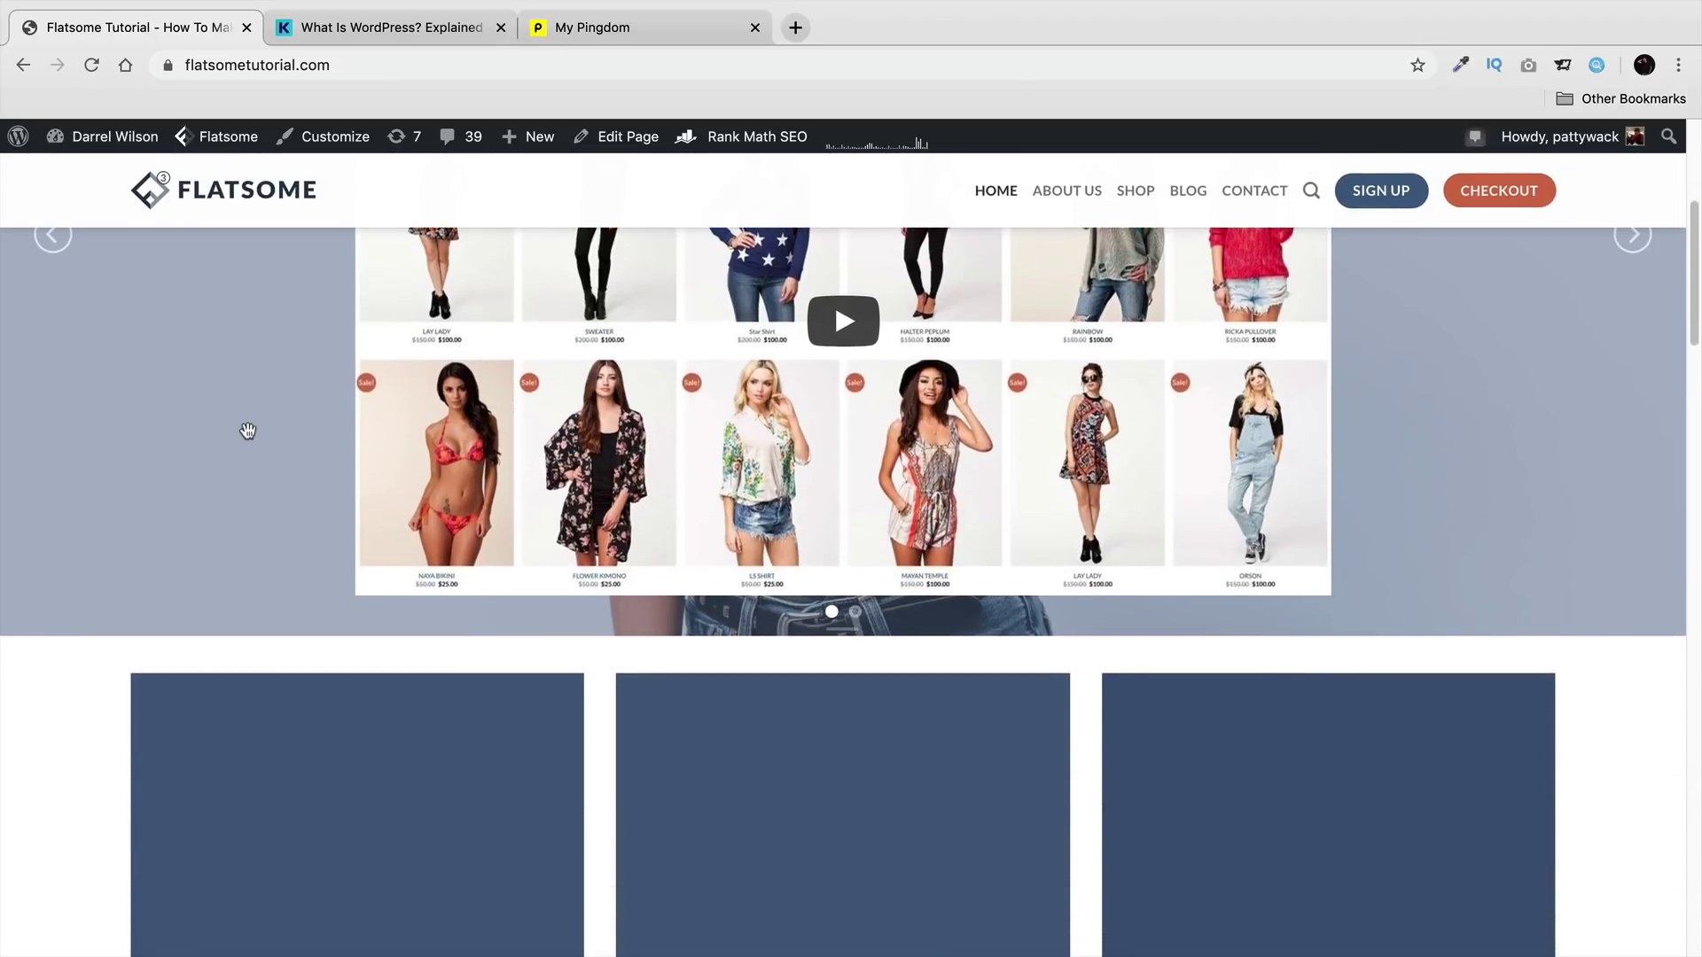
{"action": "scroll", "coordinate": [247, 431], "scroll_direction": "down", "scroll_amount": 7}
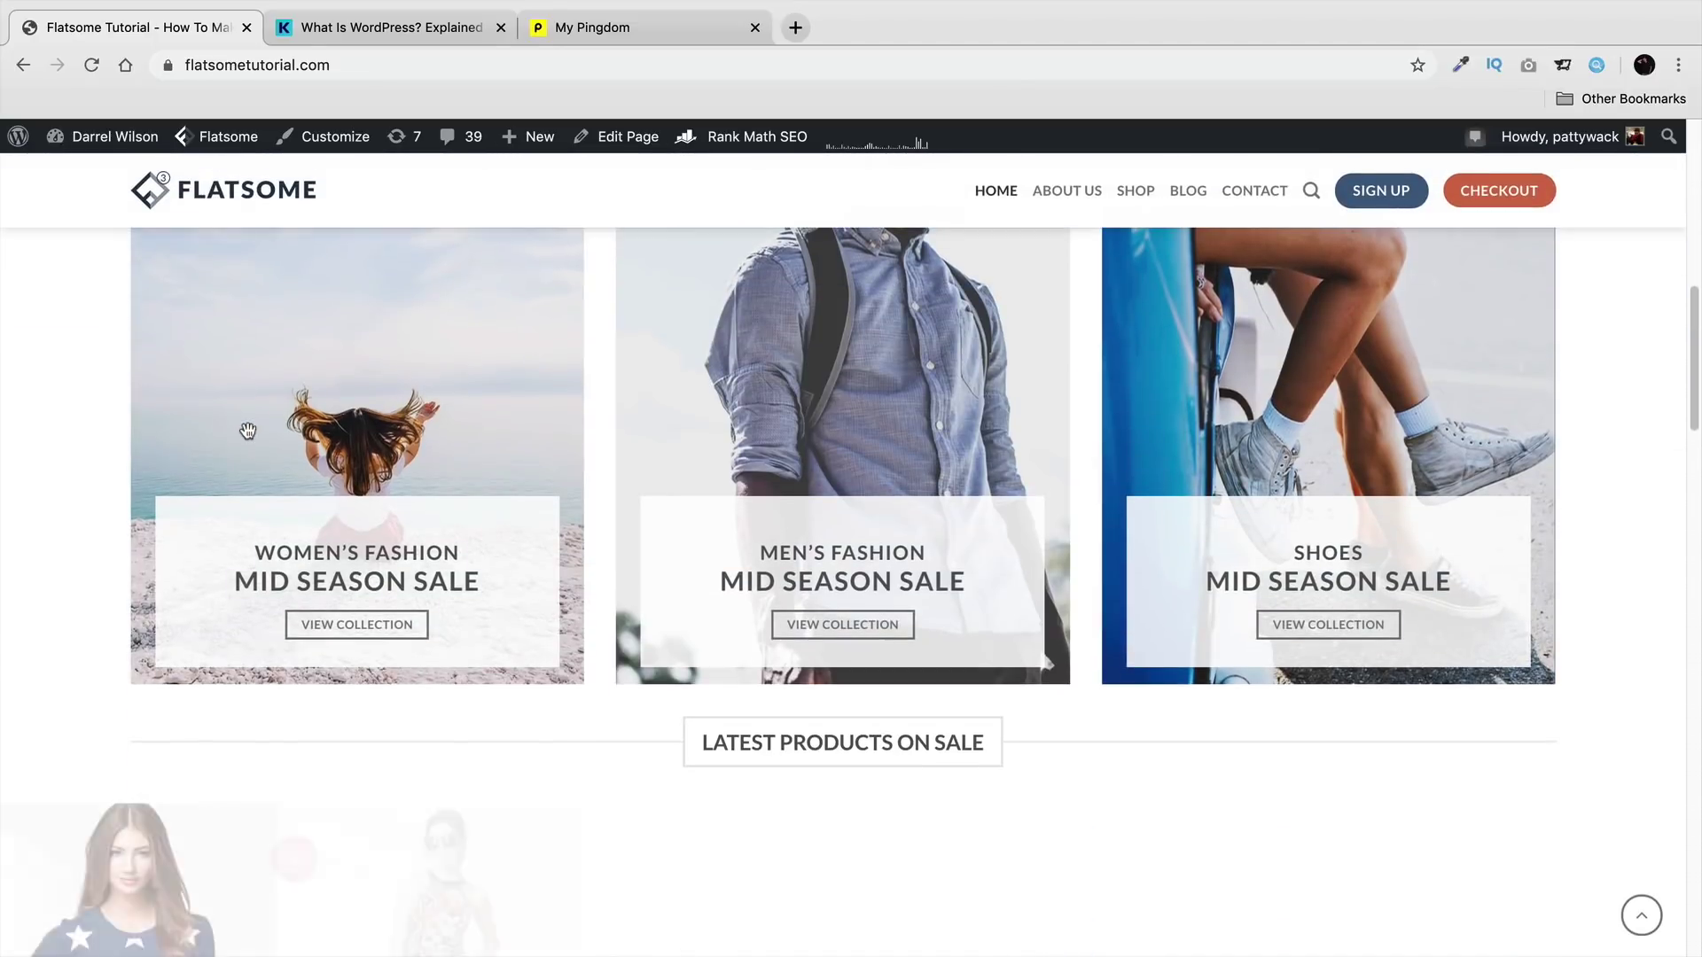
{"action": "scroll", "coordinate": [249, 434], "scroll_direction": "down", "scroll_amount": 6}
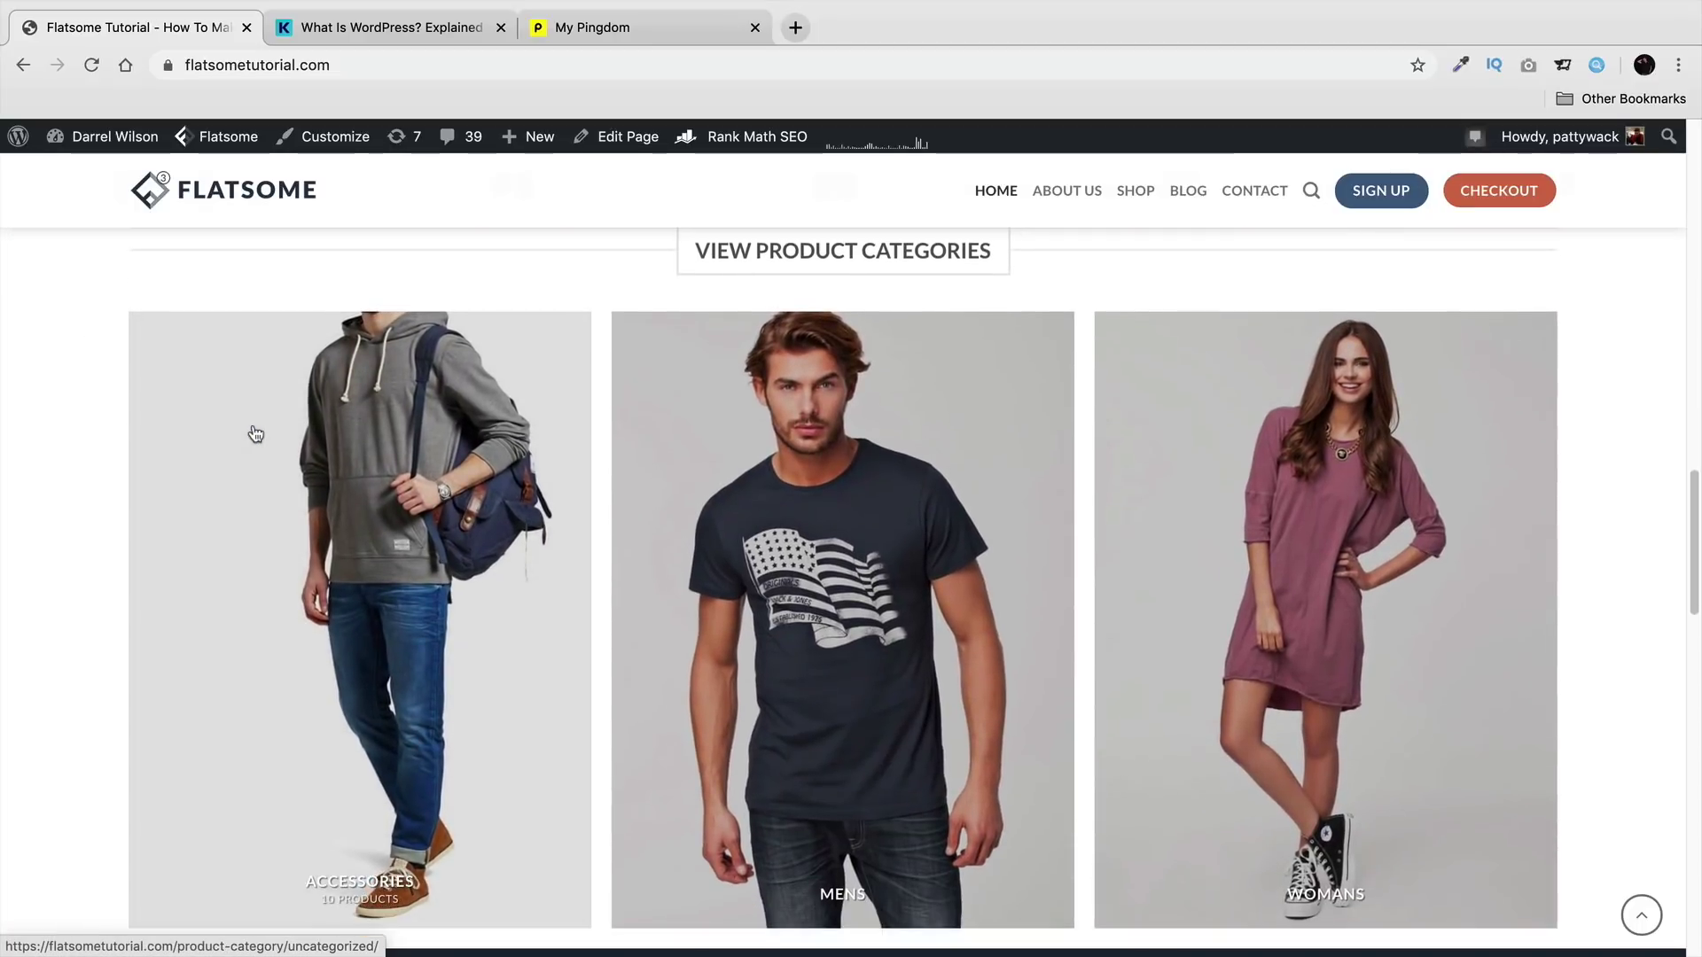
{"action": "scroll", "coordinate": [256, 433], "scroll_direction": "down", "scroll_amount": 2}
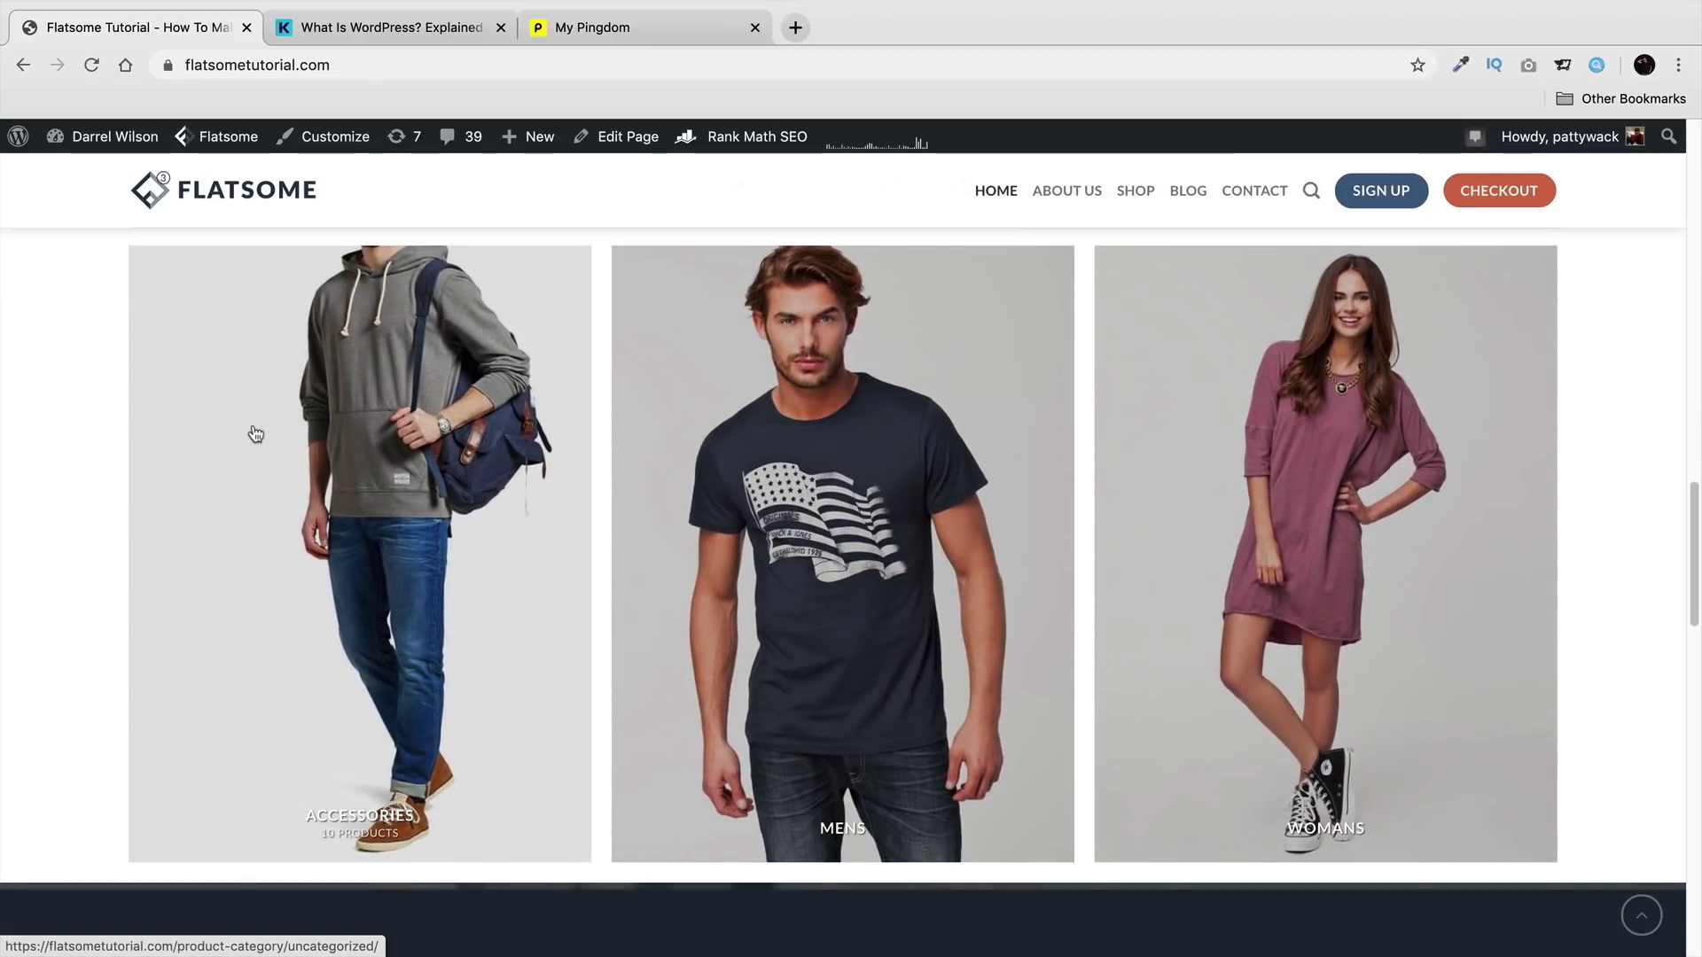
{"action": "scroll", "coordinate": [252, 435], "scroll_direction": "down", "scroll_amount": 1}
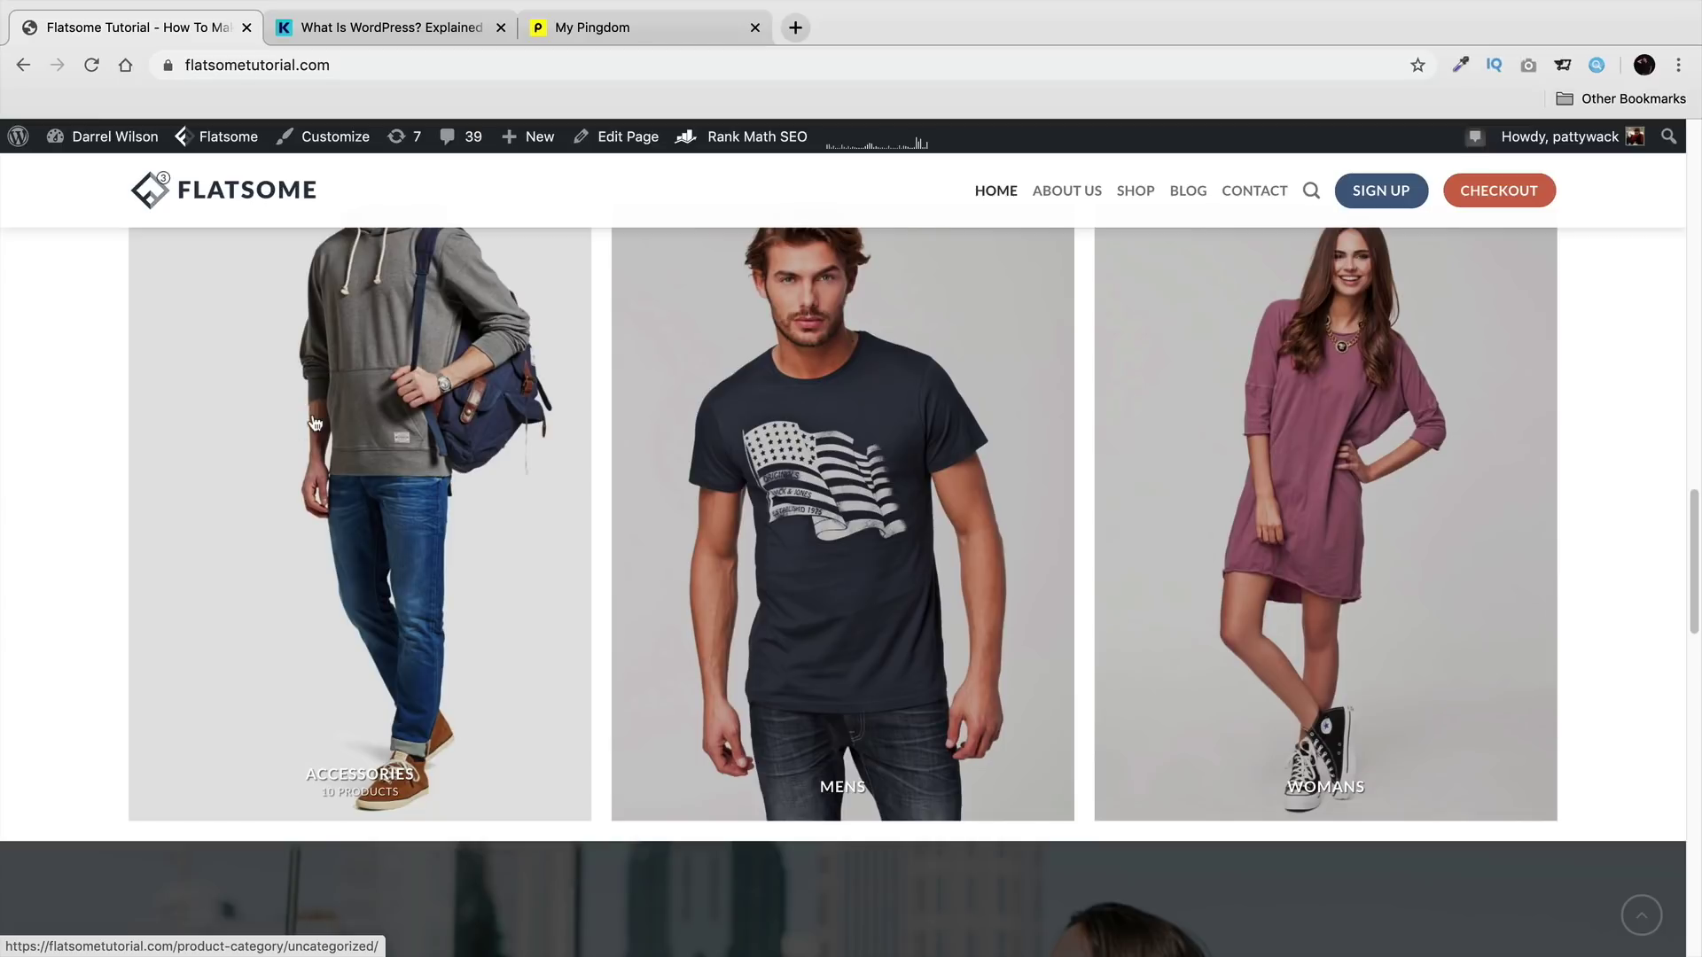
{"action": "scroll", "coordinate": [330, 457], "scroll_direction": "down", "scroll_amount": 5}
{"action": "scroll", "coordinate": [330, 463], "scroll_direction": "down", "scroll_amount": 1}
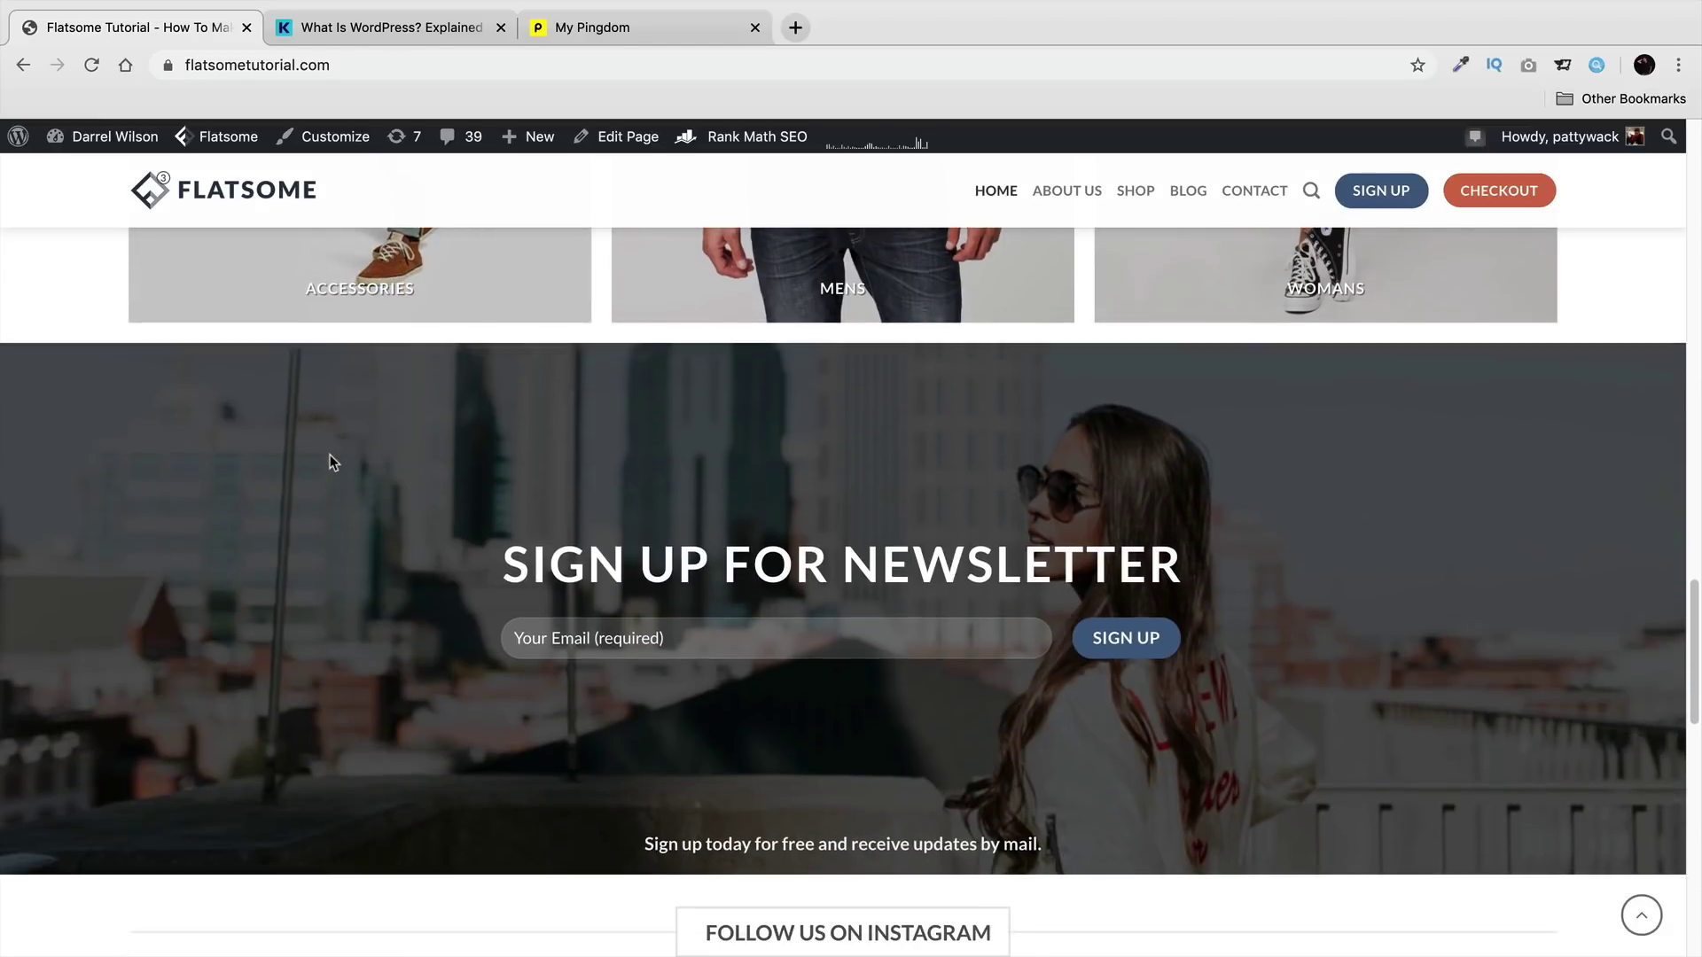
{"action": "scroll", "coordinate": [329, 460], "scroll_direction": "down", "scroll_amount": 2}
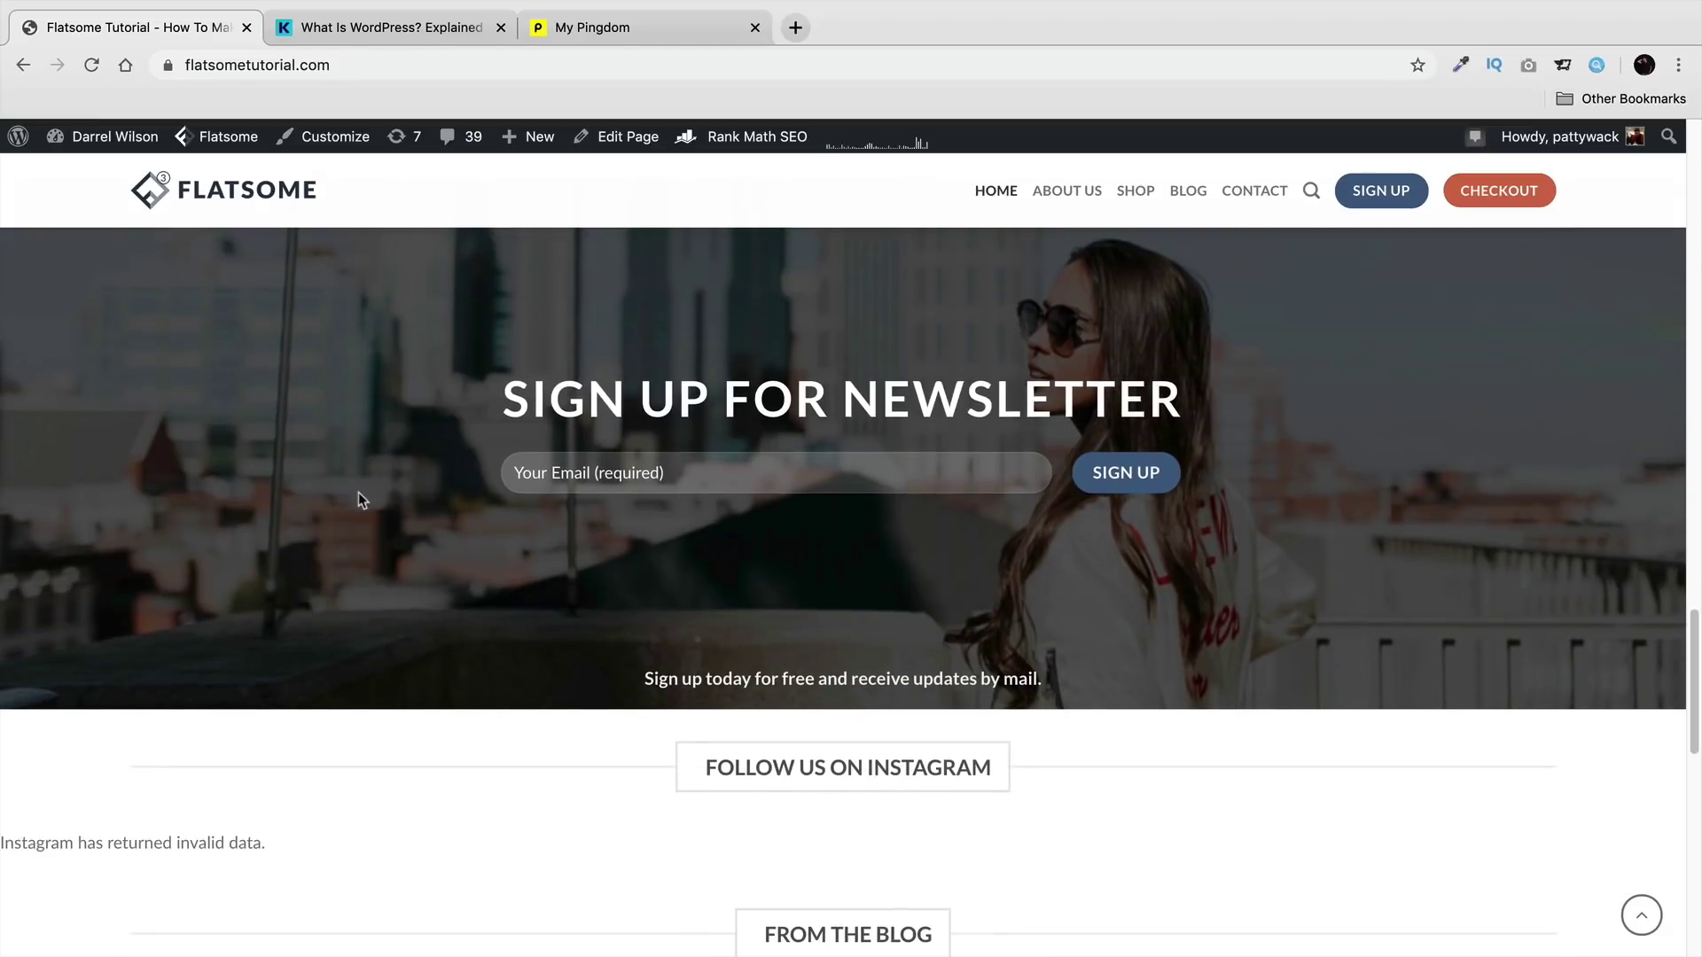
Step: Open the Rank Math dashboard from the site's homepage
{"action": "scroll", "coordinate": [359, 496], "scroll_direction": "up", "scroll_amount": 15}
{"action": "scroll", "coordinate": [375, 516], "scroll_direction": "up", "scroll_amount": 10}
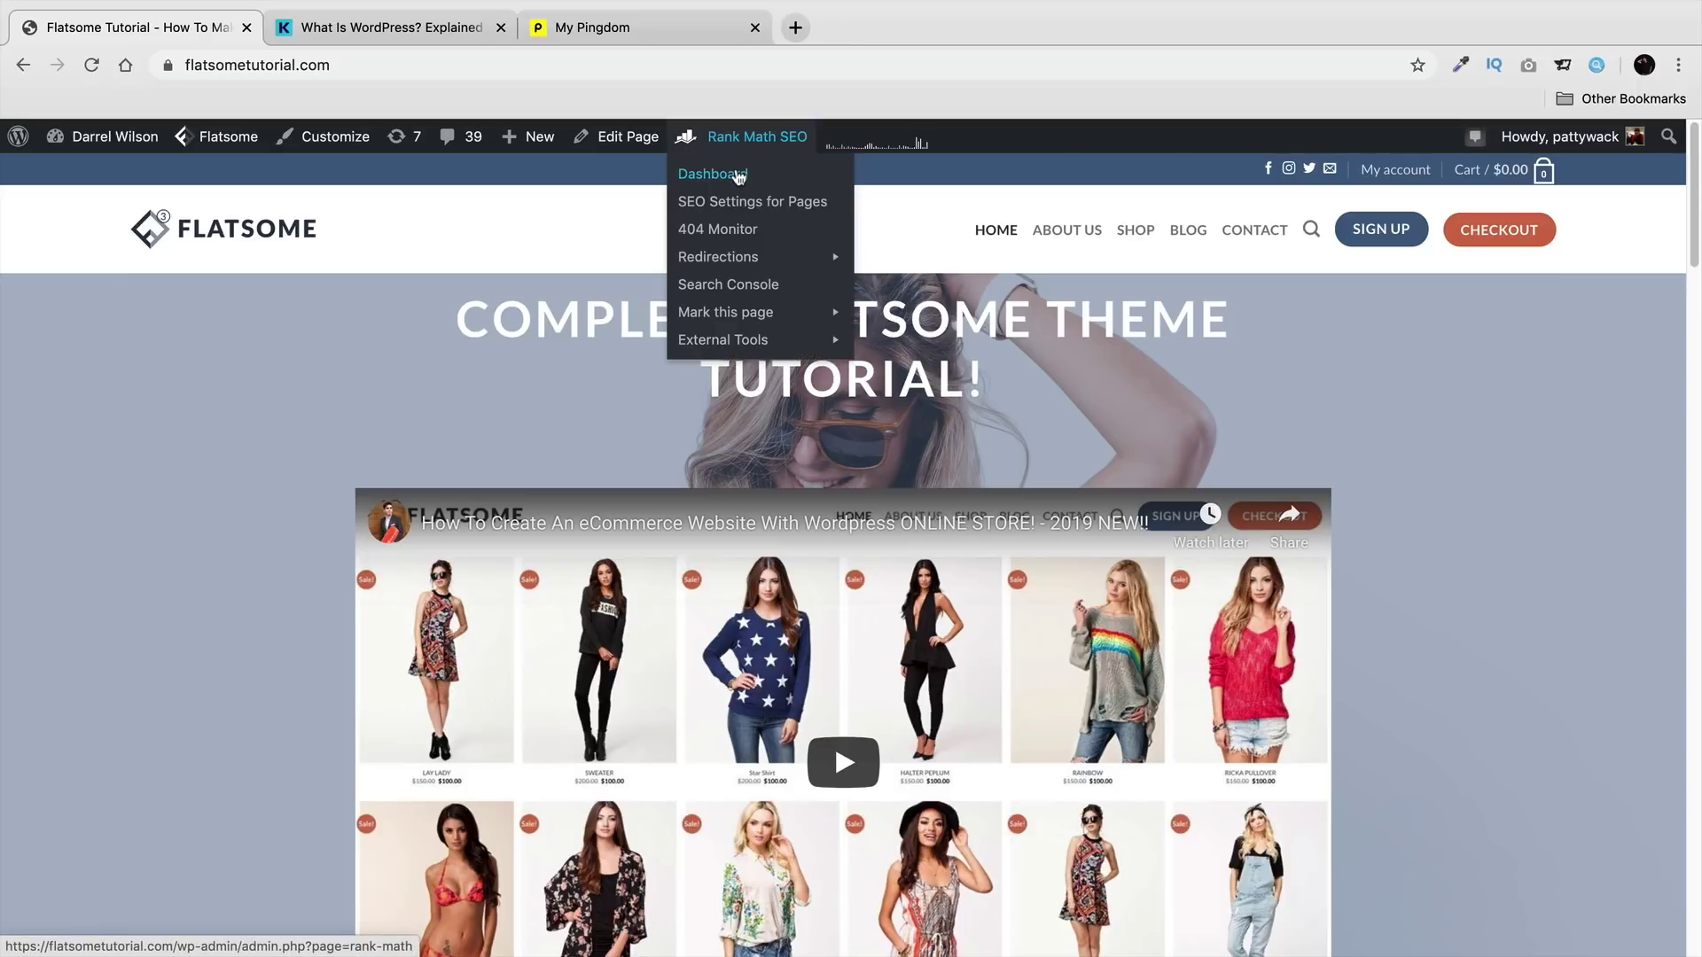
{"action": "left_click", "coordinate": [741, 174]}
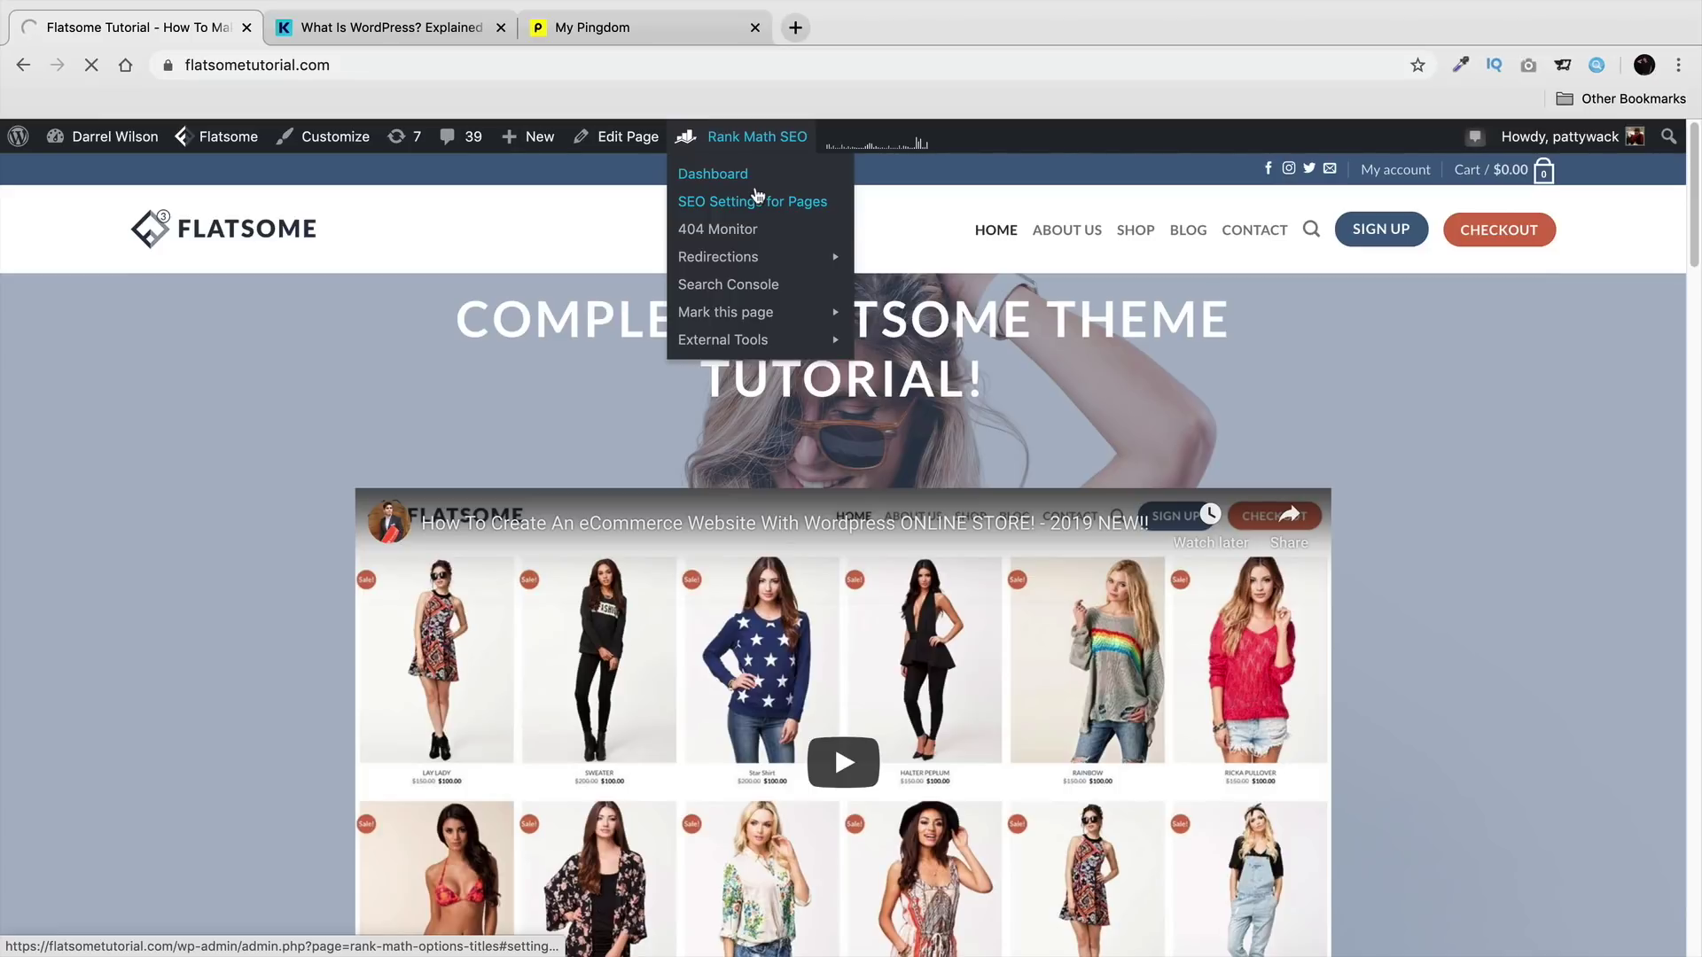